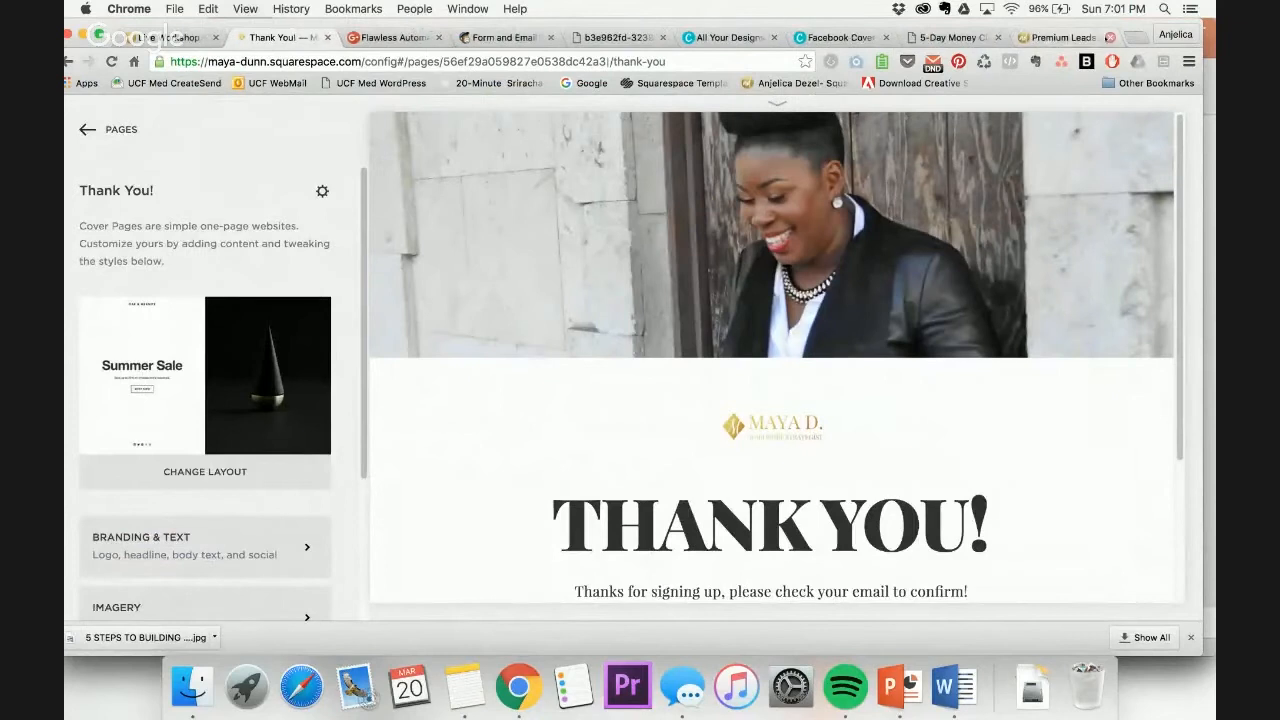
Close the two surplus browser tabs, switch to Canva and return to the overview of all designs
click(1110, 37)
click(1110, 37)
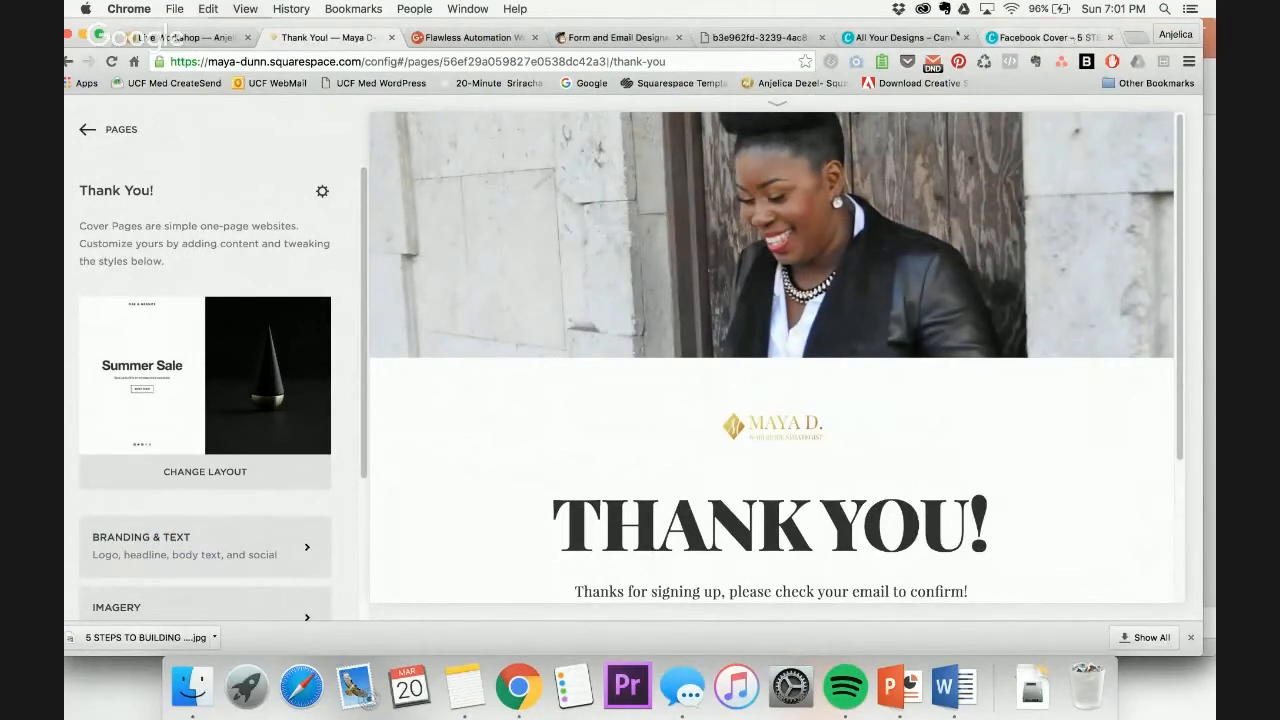
click(897, 37)
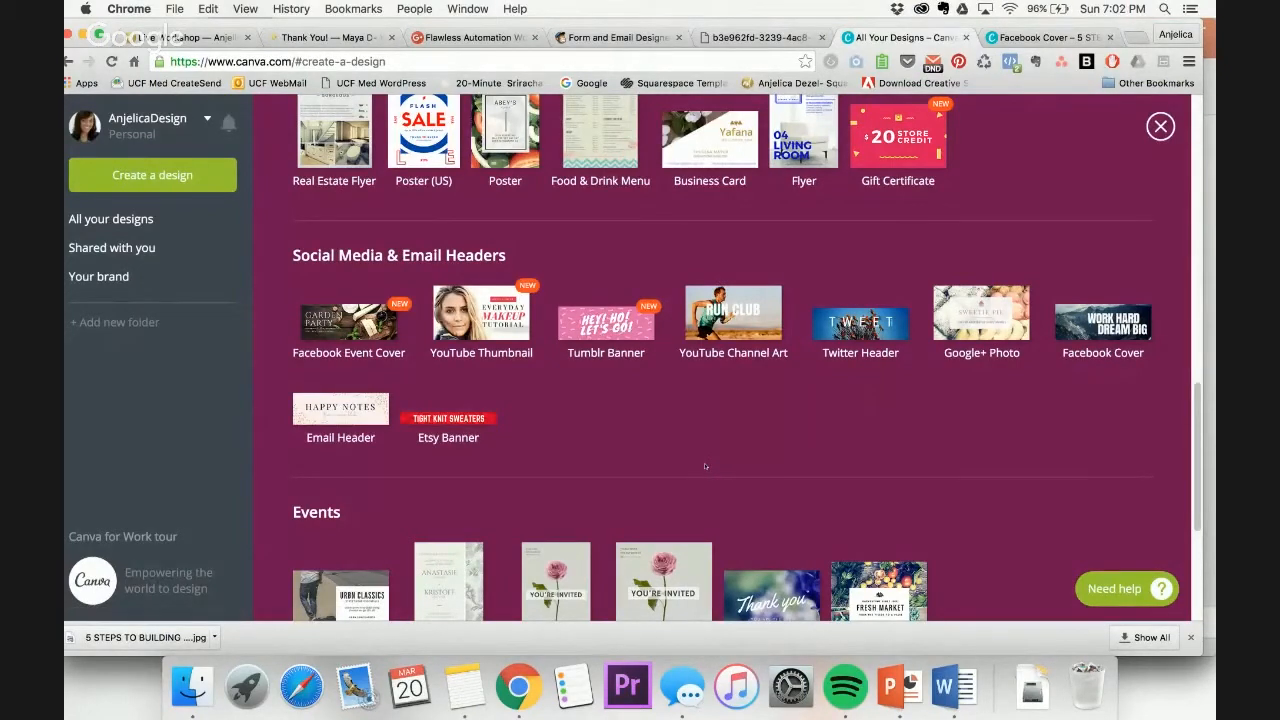
click(1160, 126)
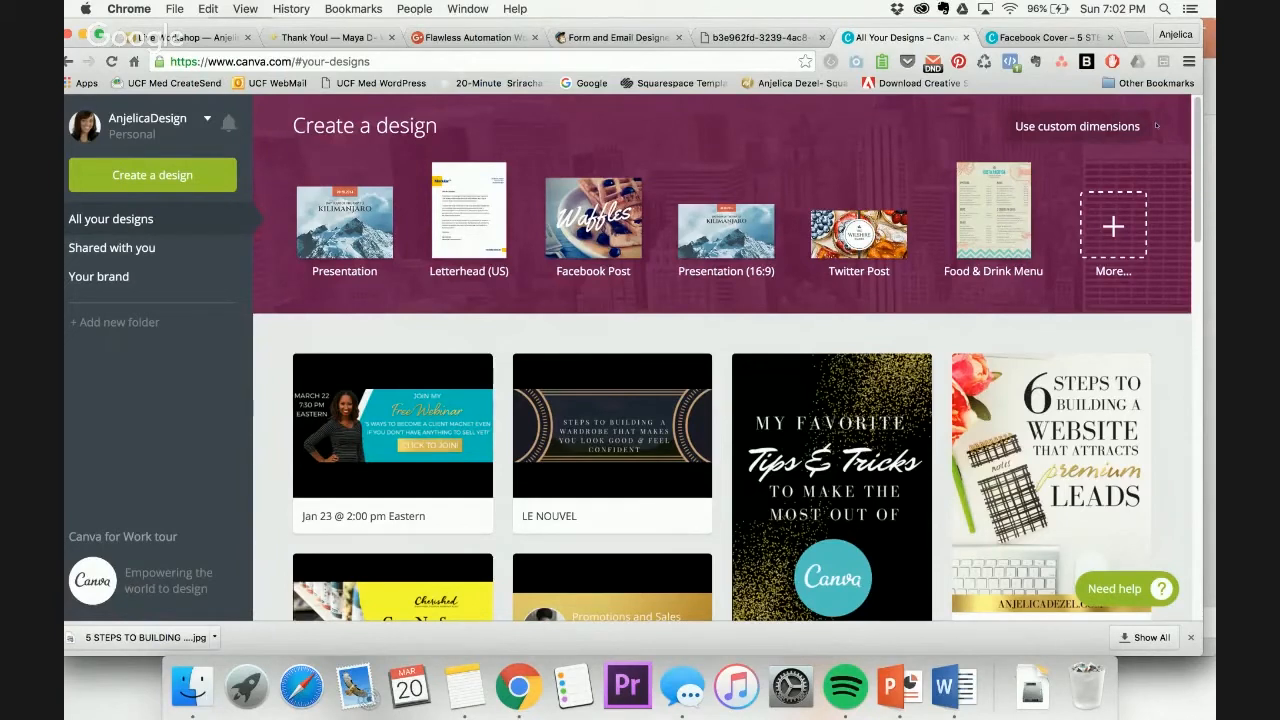
Create a new US Letter document from the full list of design types
click(1113, 229)
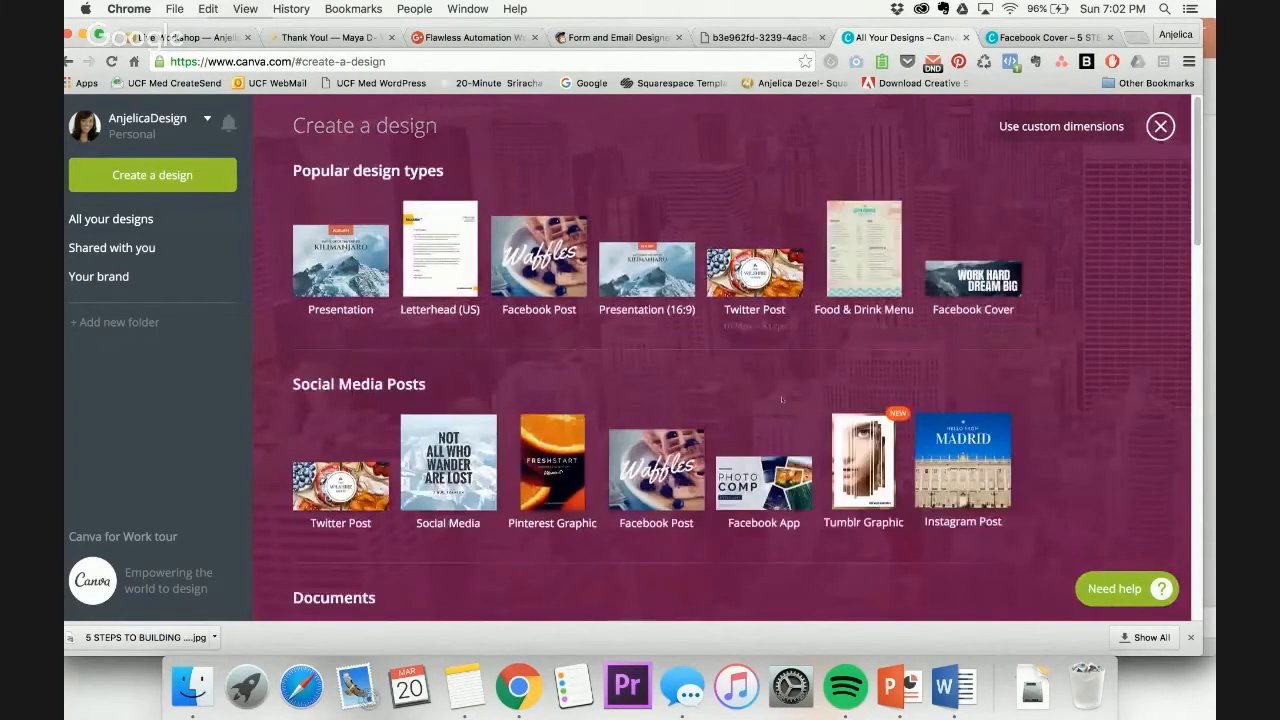
scroll(803, 448, down, 5)
scroll(803, 448, down, 20)
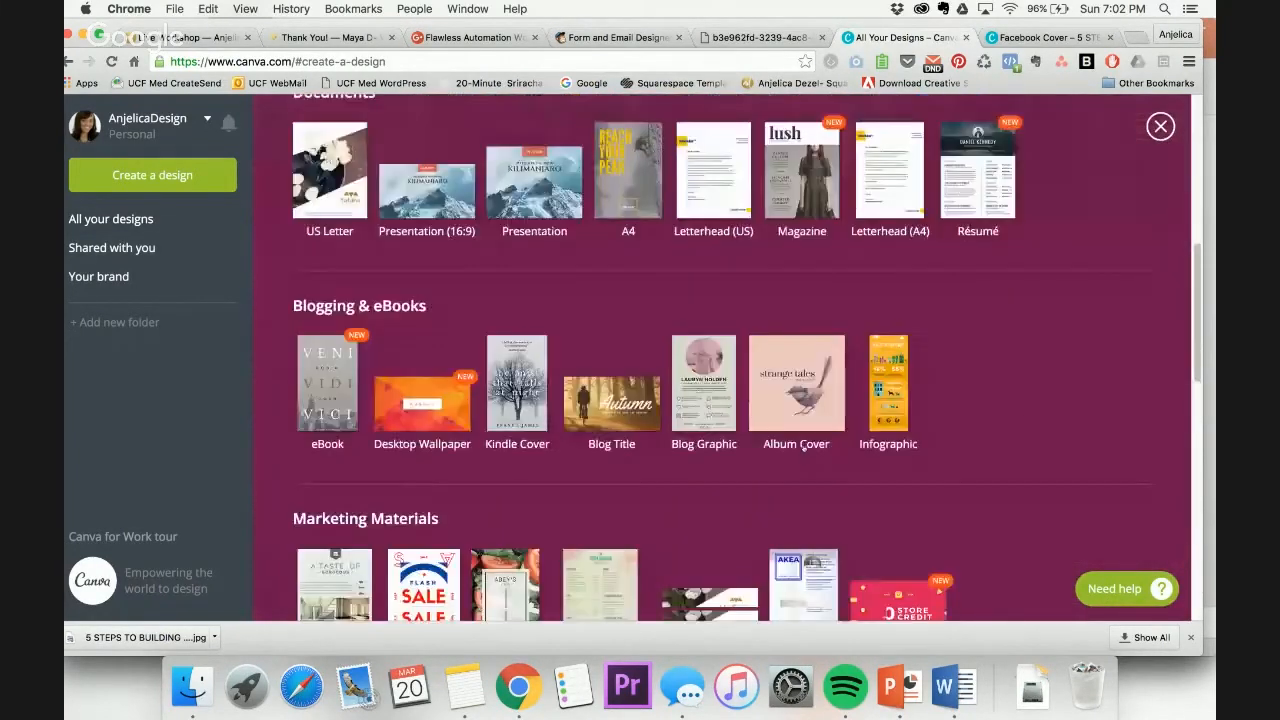
scroll(803, 449, up, 20)
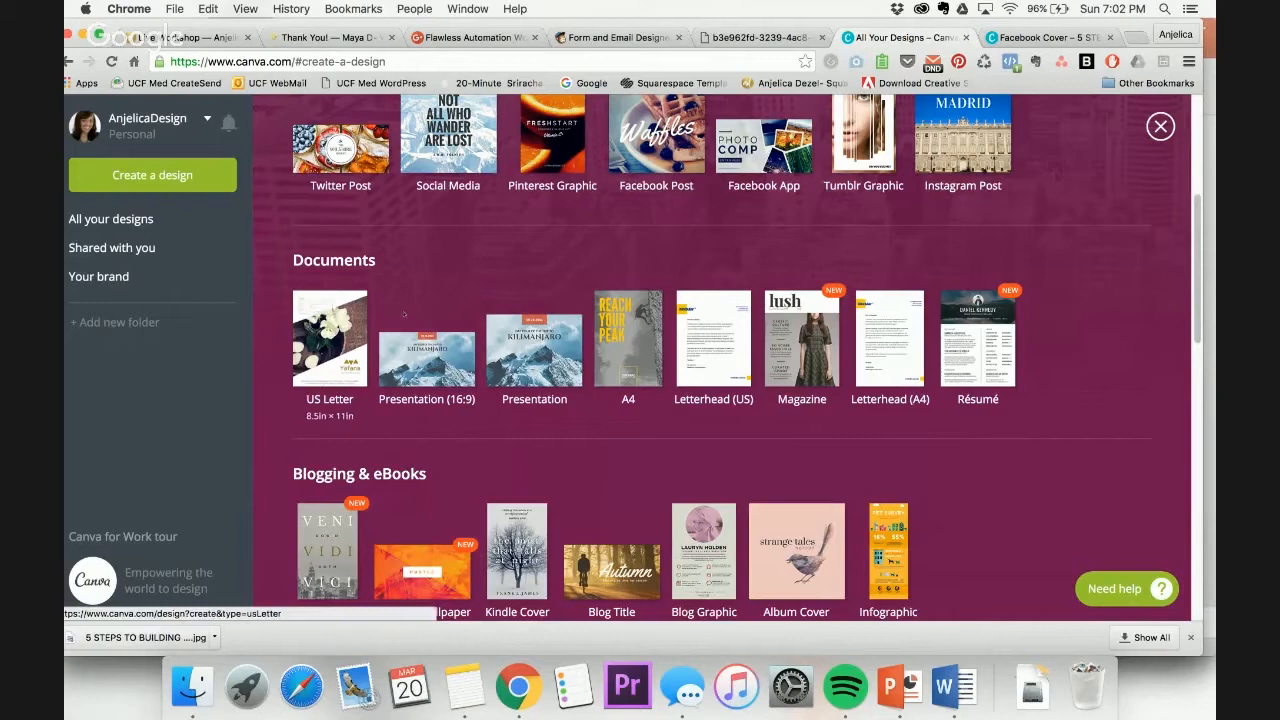
click(324, 357)
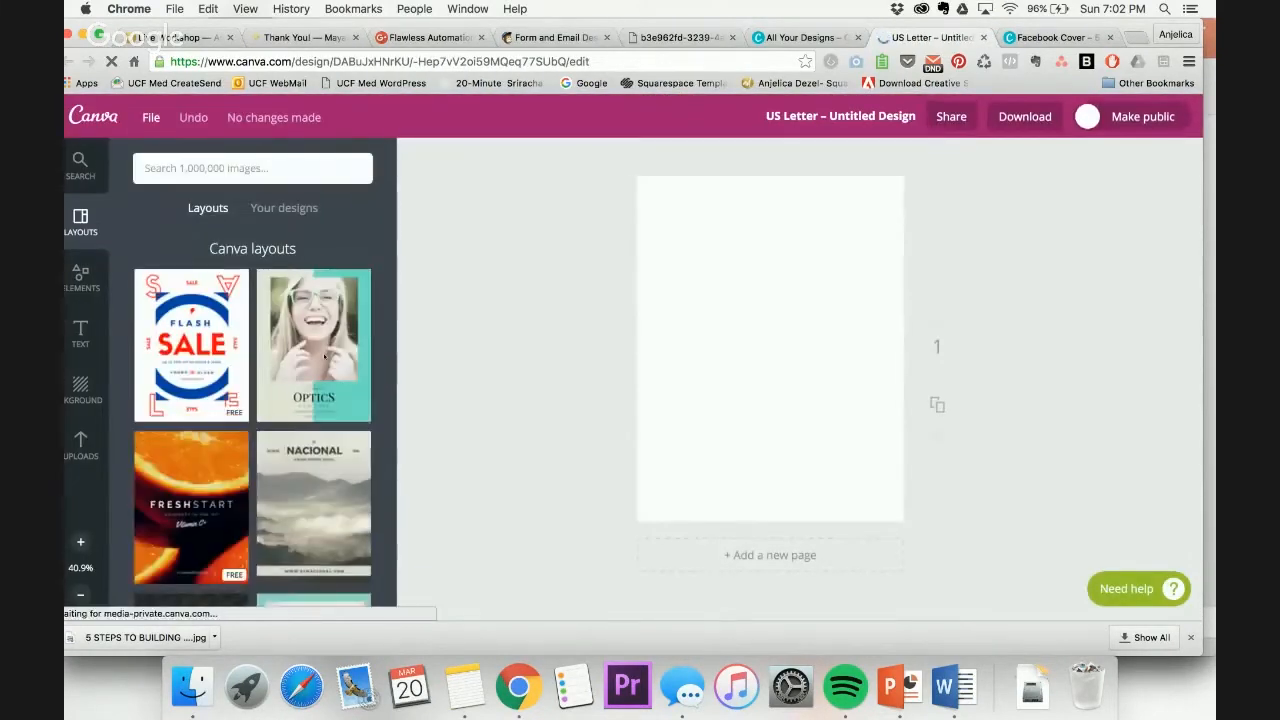
Find the "5 Steps to Running Like a Pro" layout among the Canva layouts and apply it to the blank page
scroll(303, 487, down, 3)
scroll(303, 487, down, 15)
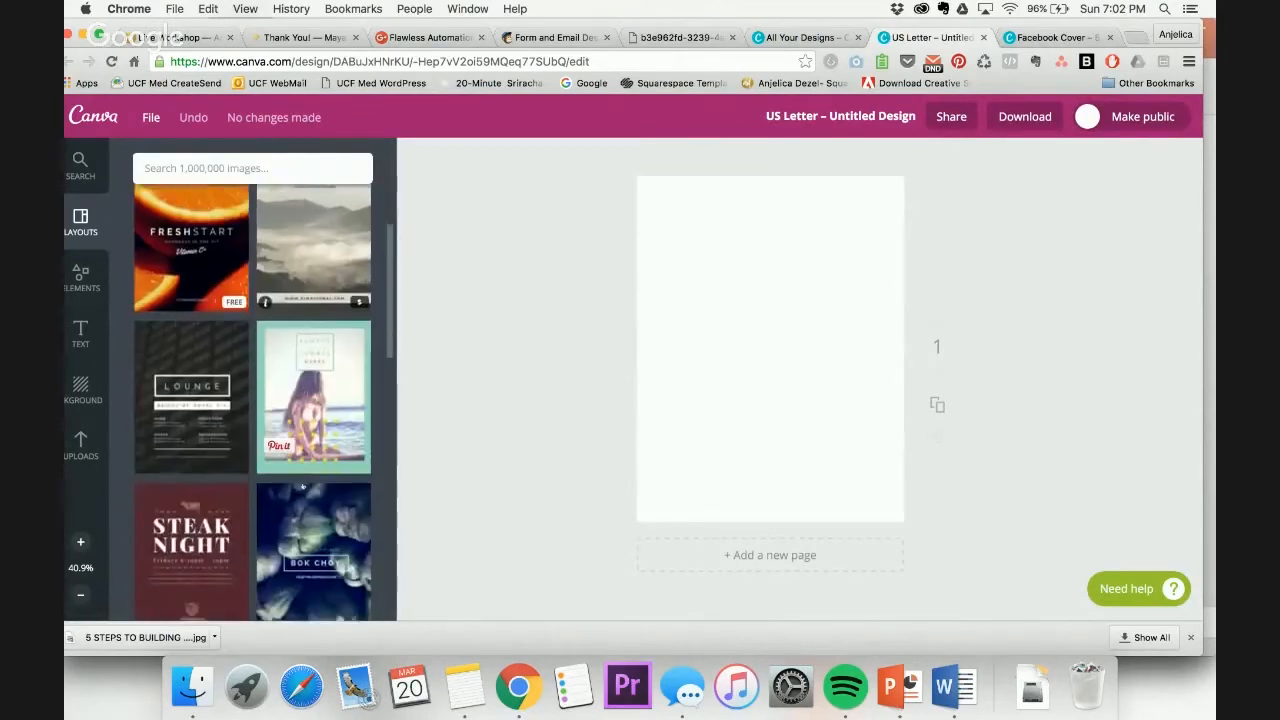
scroll(303, 487, down, 10)
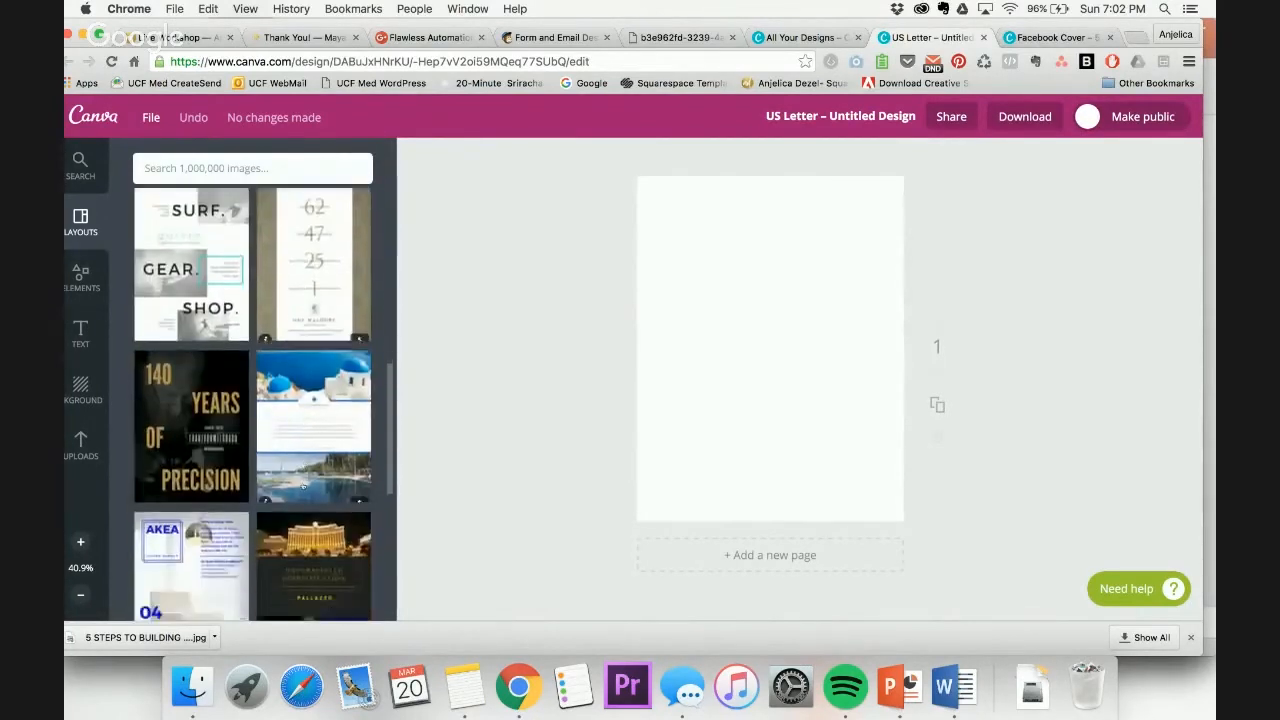
scroll(303, 487, down, 6)
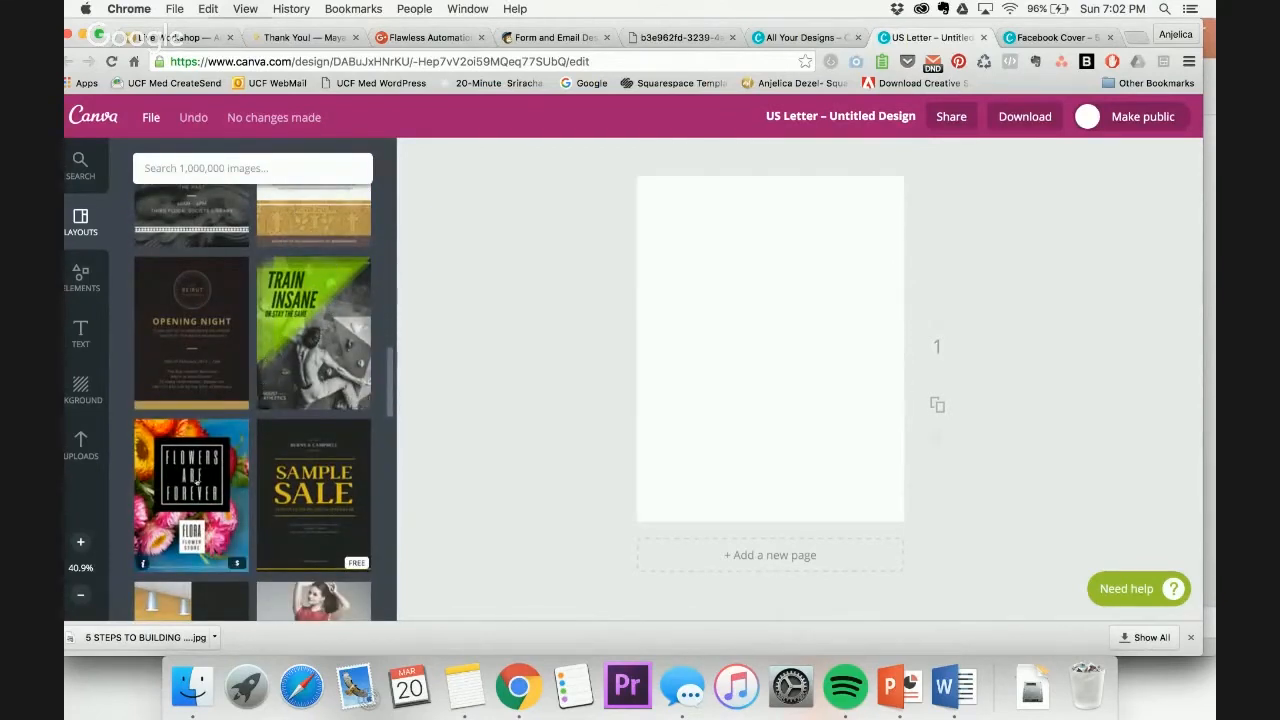
scroll(196, 483, down, 3)
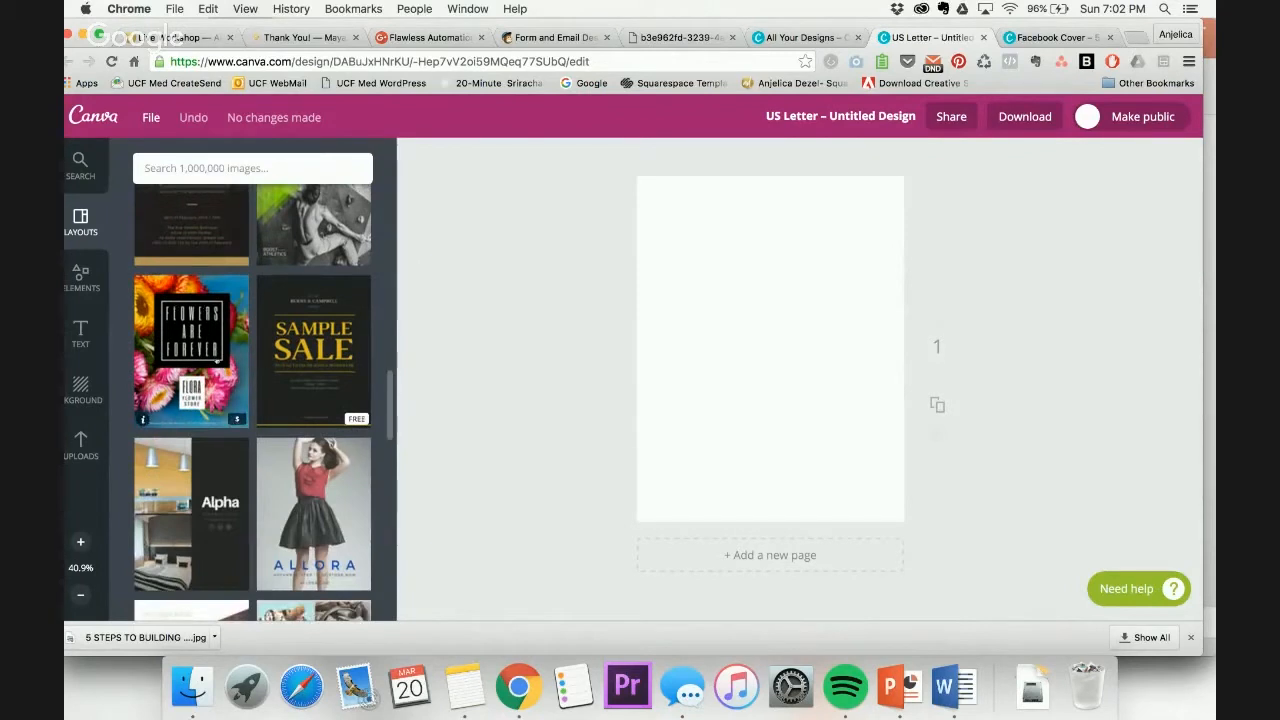
scroll(233, 442, down, 3)
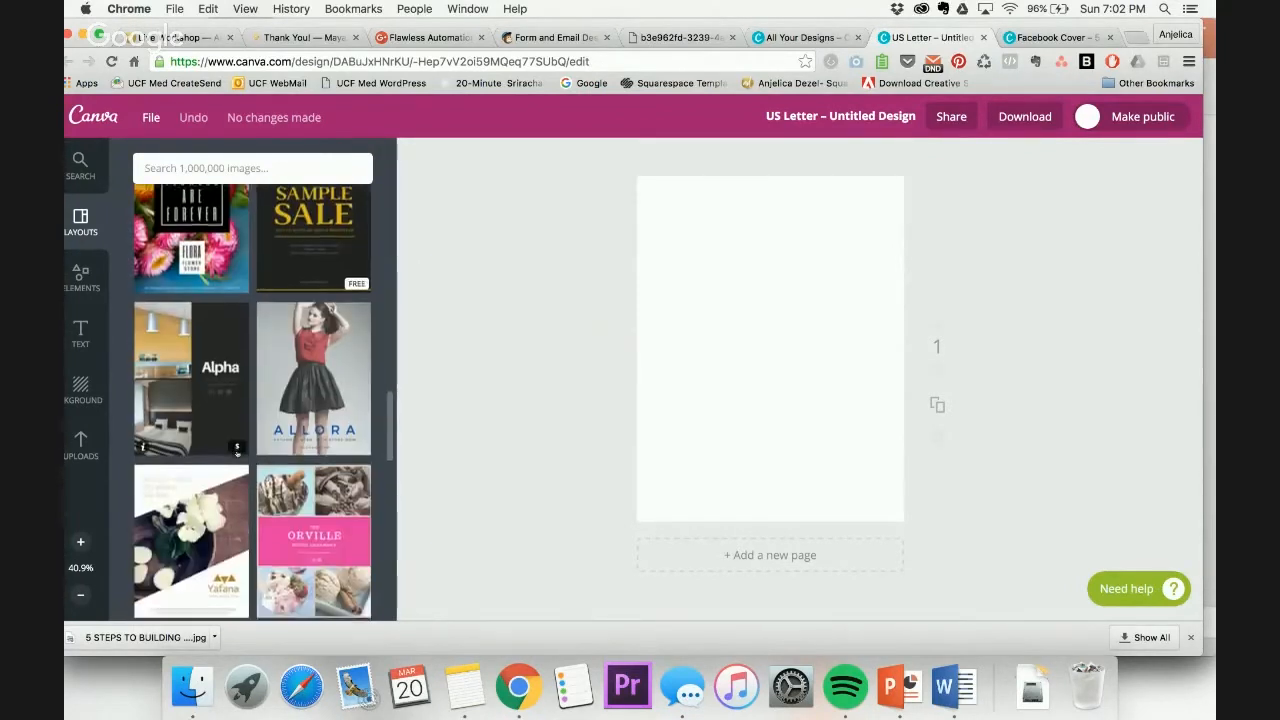
scroll(237, 449, down, 2)
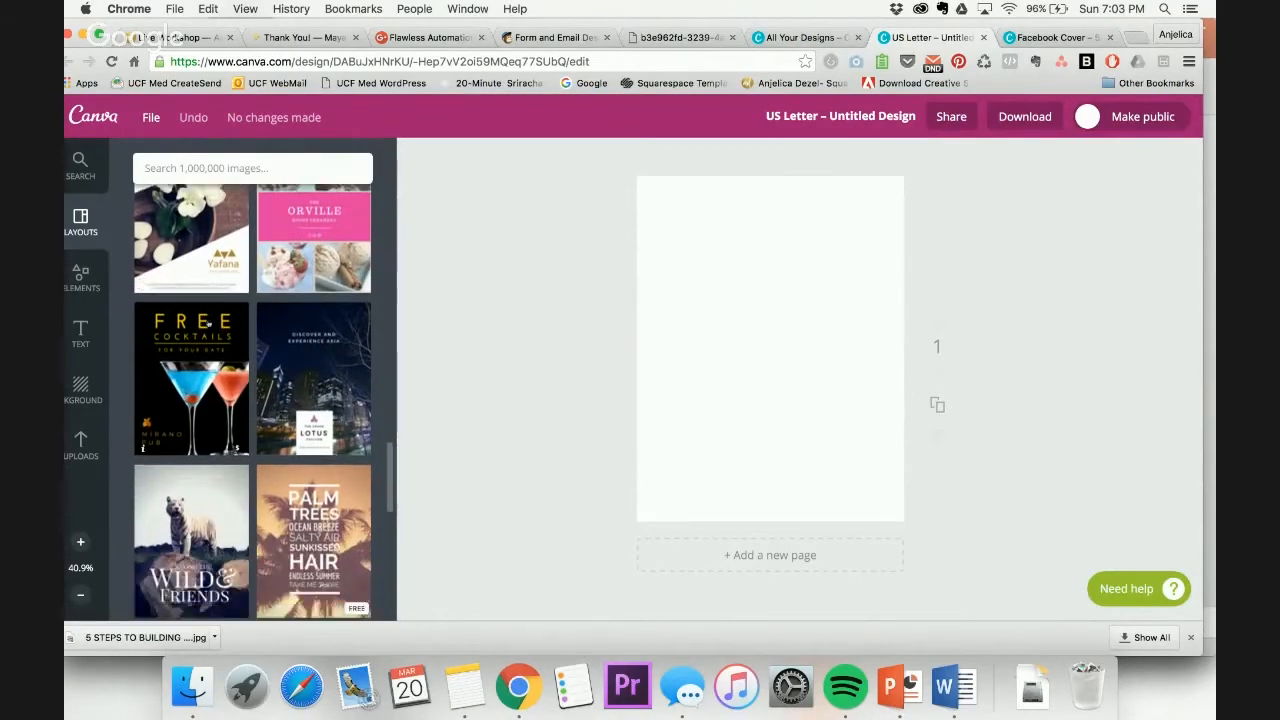
scroll(196, 384, down, 10)
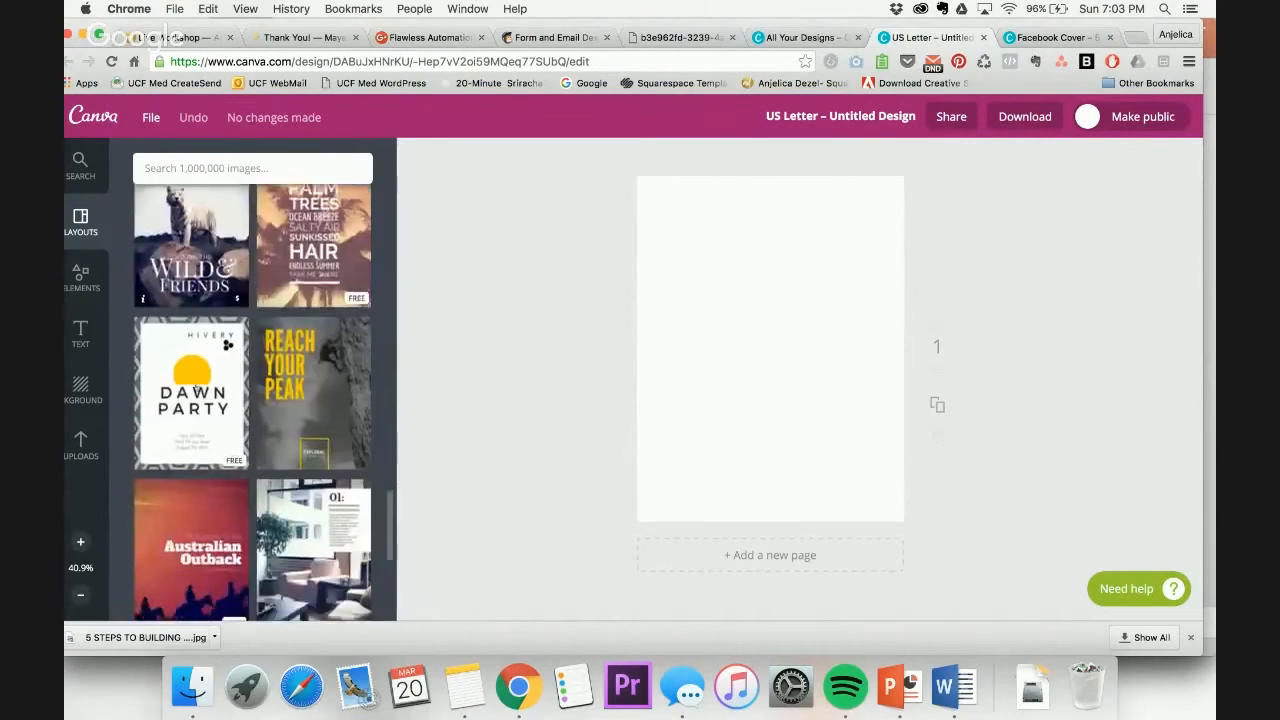
scroll(196, 386, down, 8)
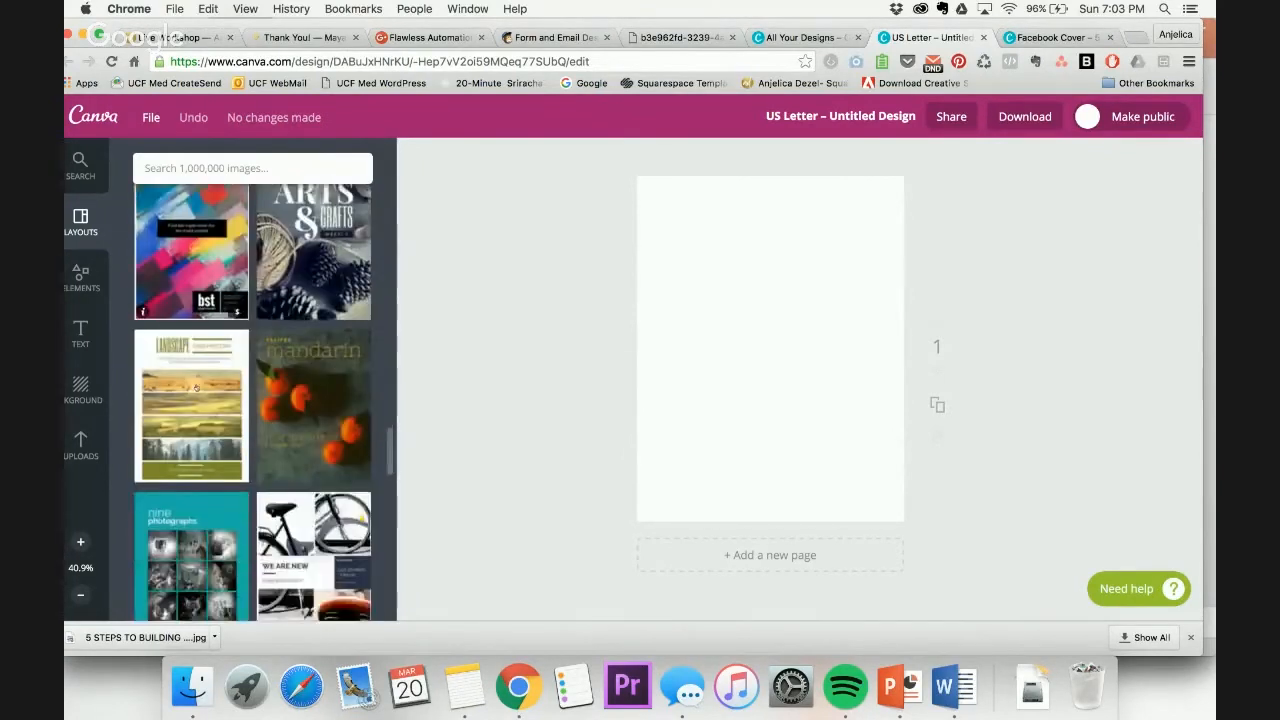
scroll(252, 403, down, 6)
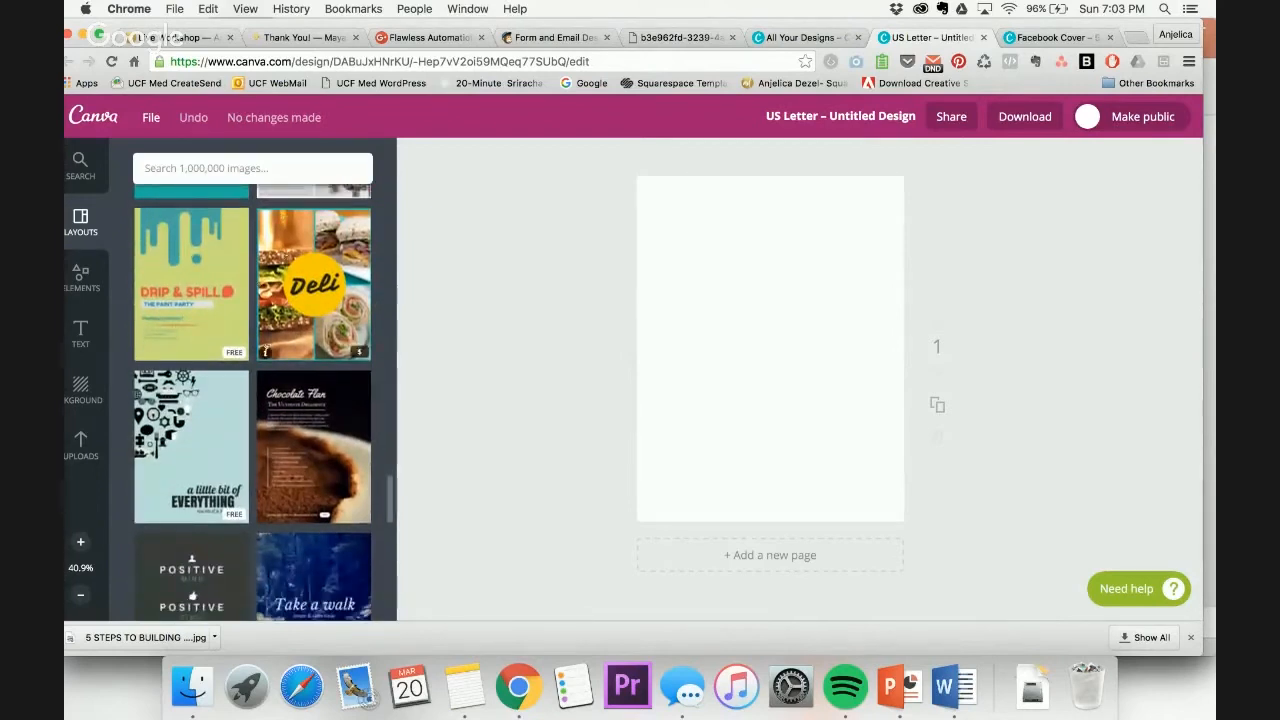
scroll(295, 479, down, 6)
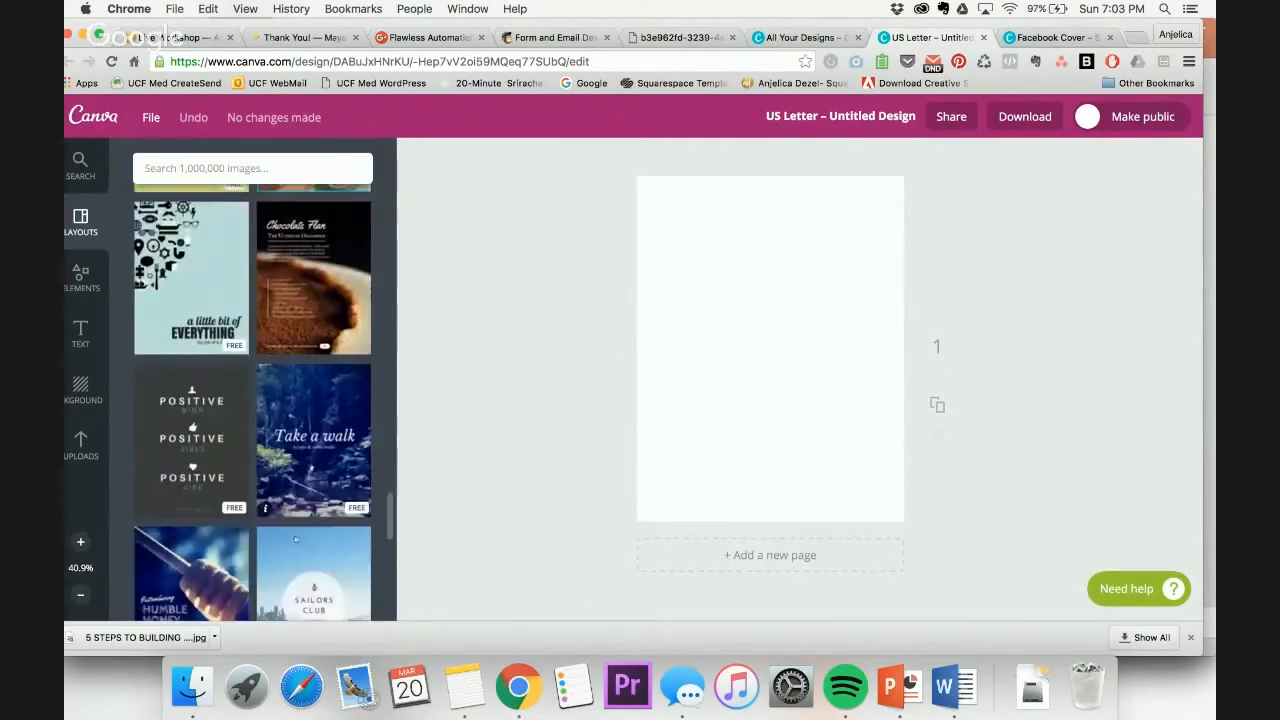
scroll(296, 540, down, 20)
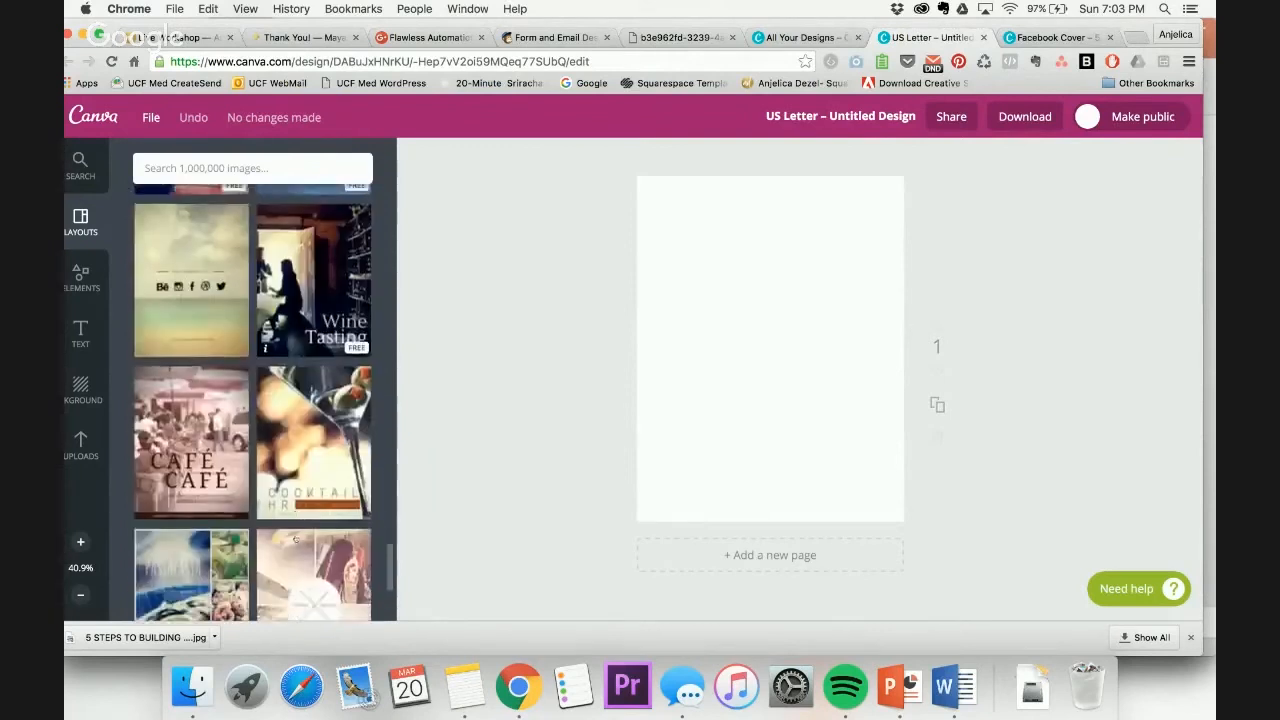
scroll(295, 540, down, 1)
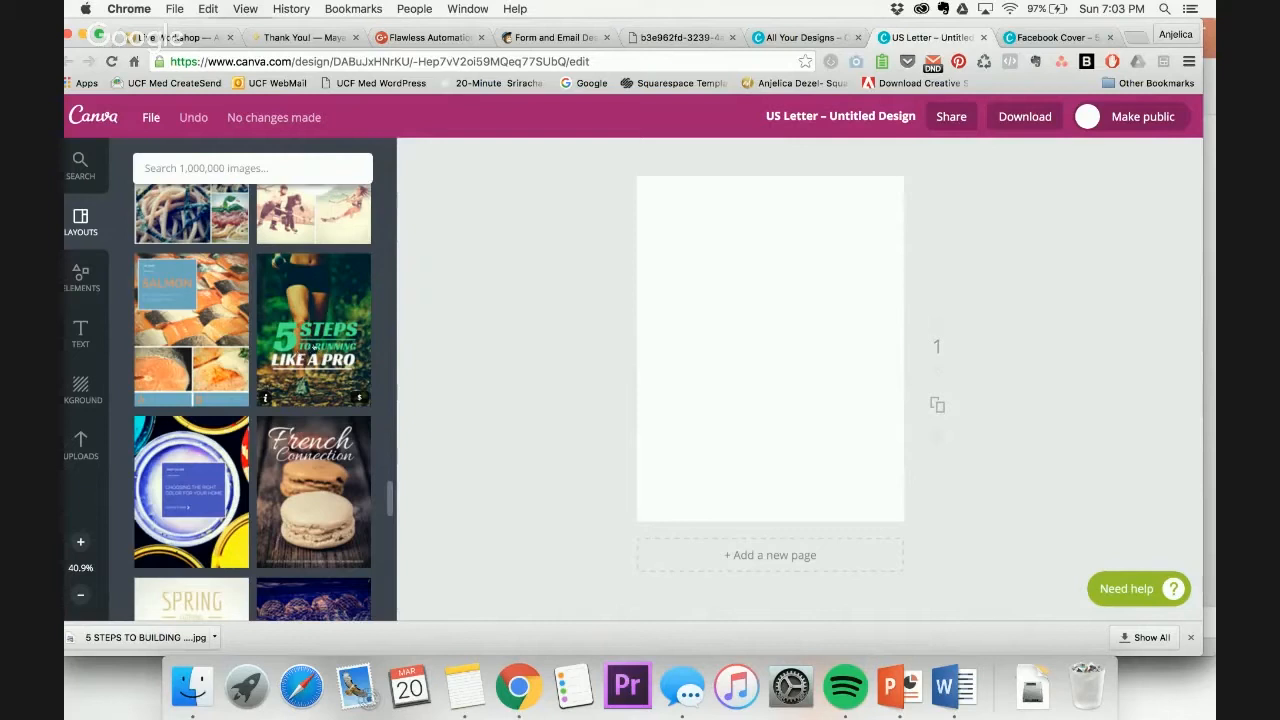
click(324, 299)
Change the font of the word "STEPS" in the title to Playfair Display
click(798, 404)
click(785, 280)
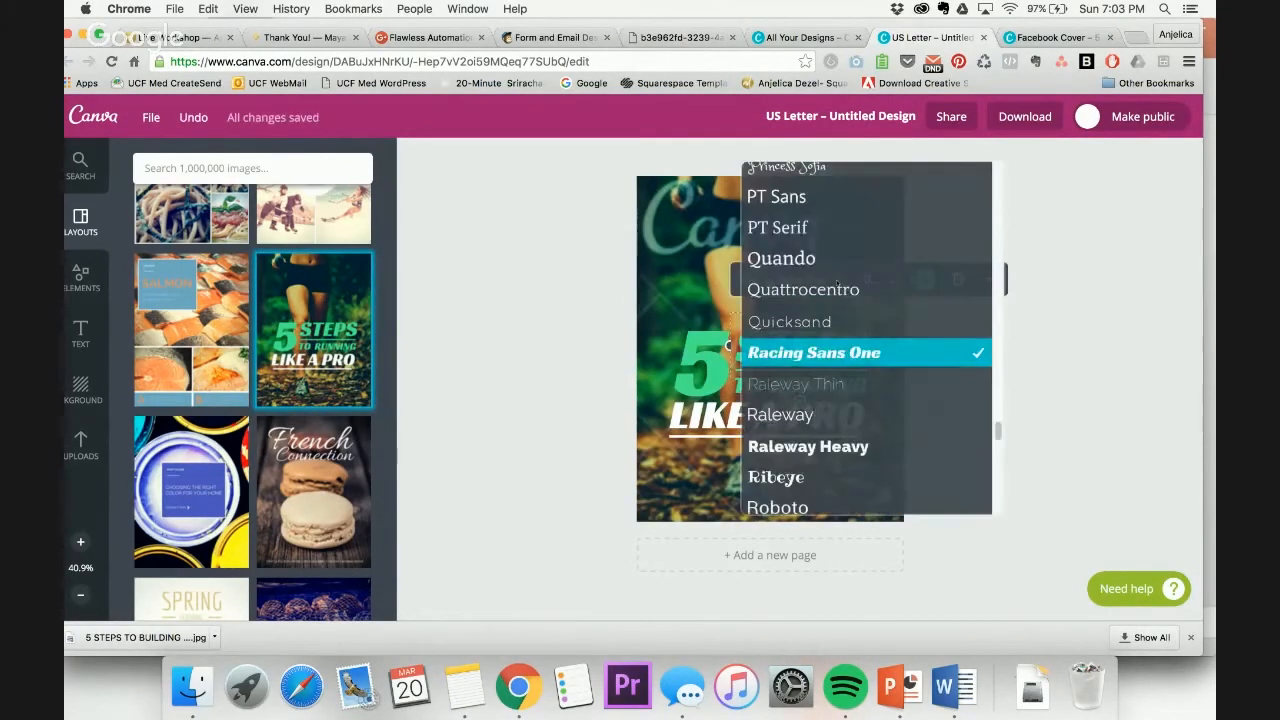
scroll(865, 340, up, 5)
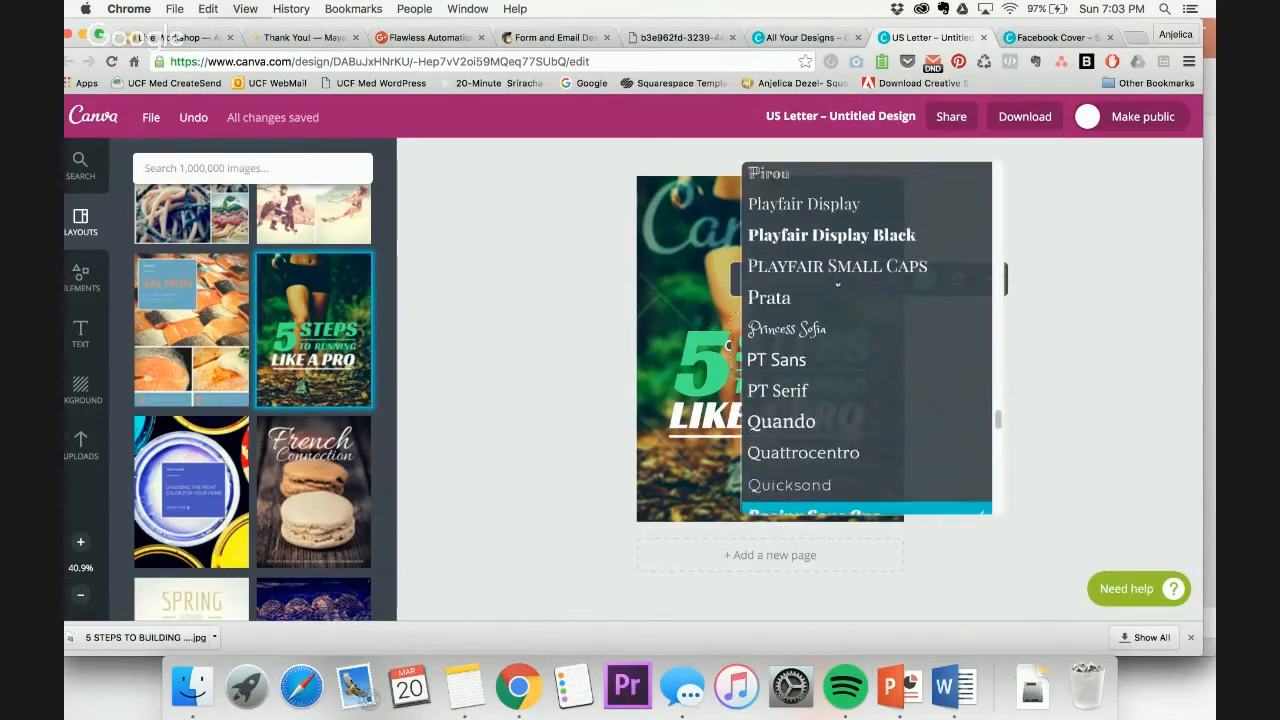
click(800, 200)
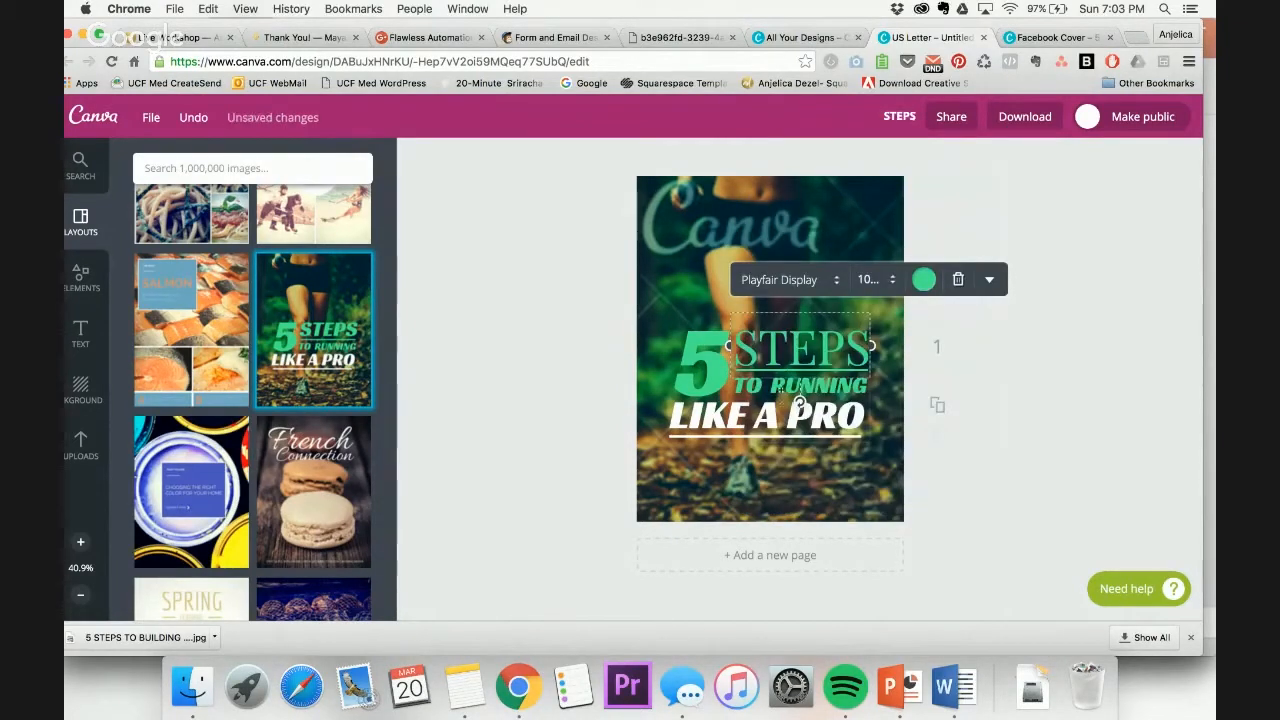
Change the font of the large number 5 to Playfair Display
click(706, 364)
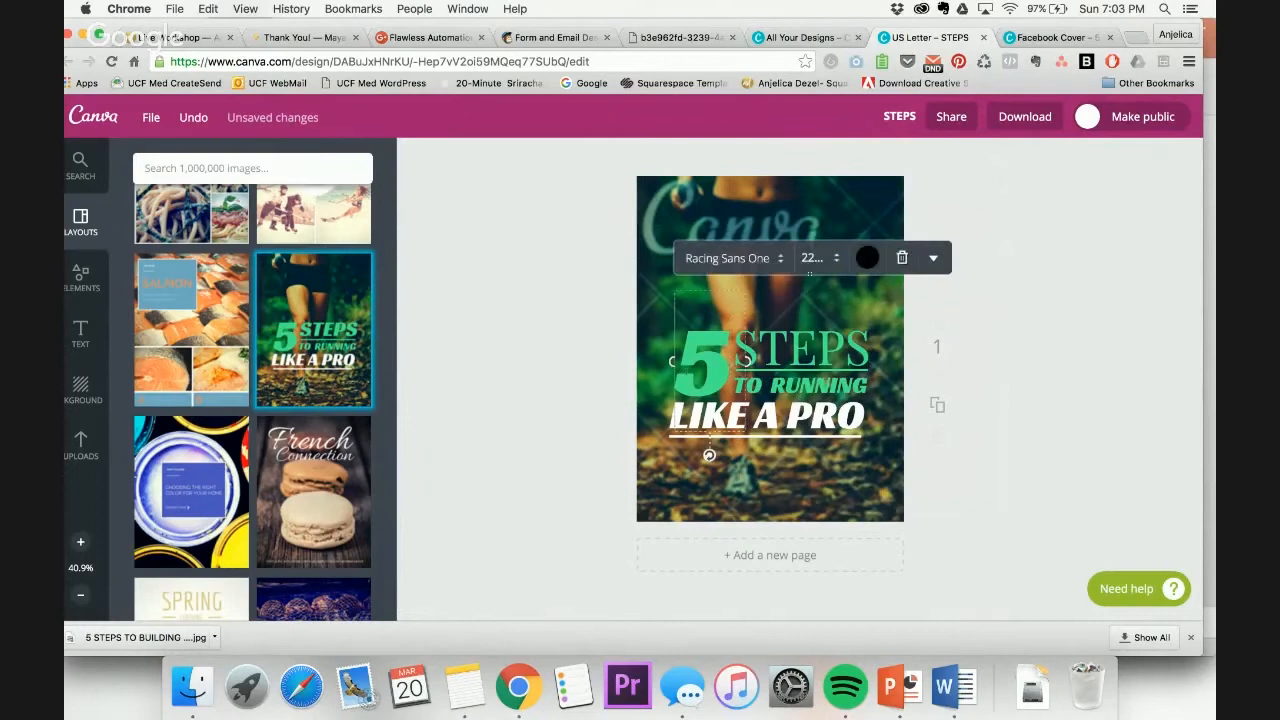
click(783, 258)
scroll(770, 300, up, 3)
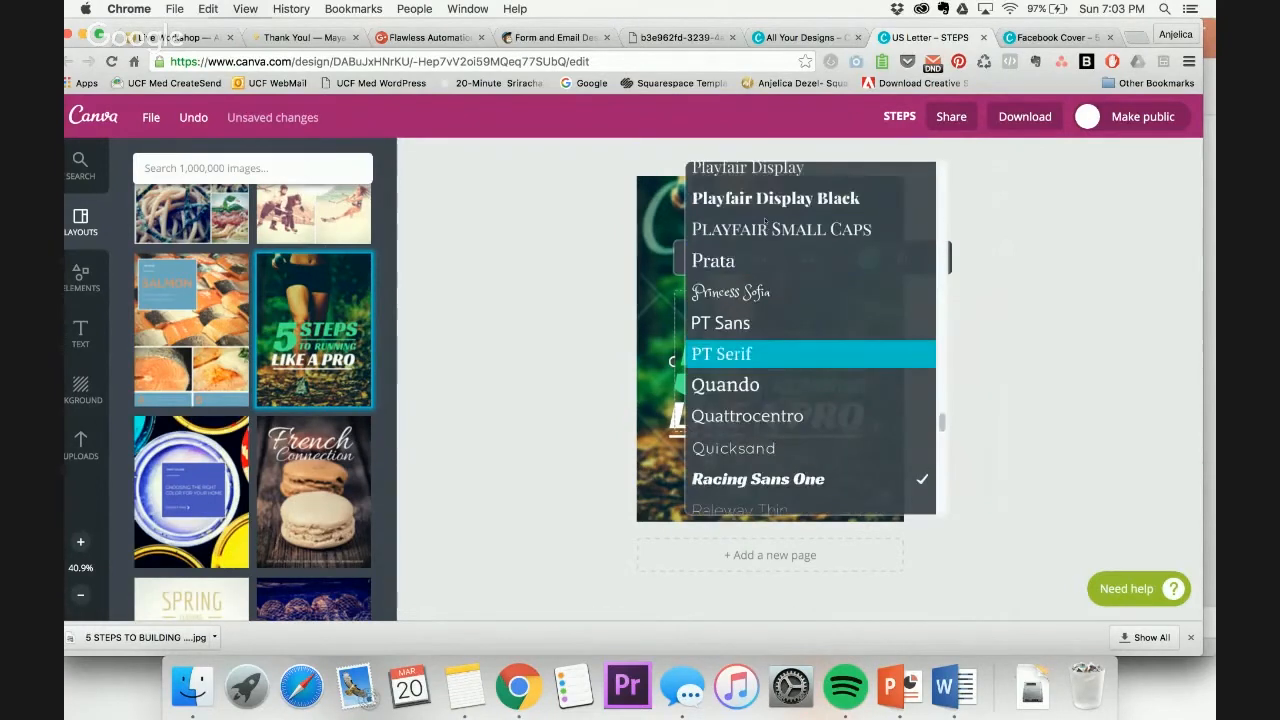
click(757, 172)
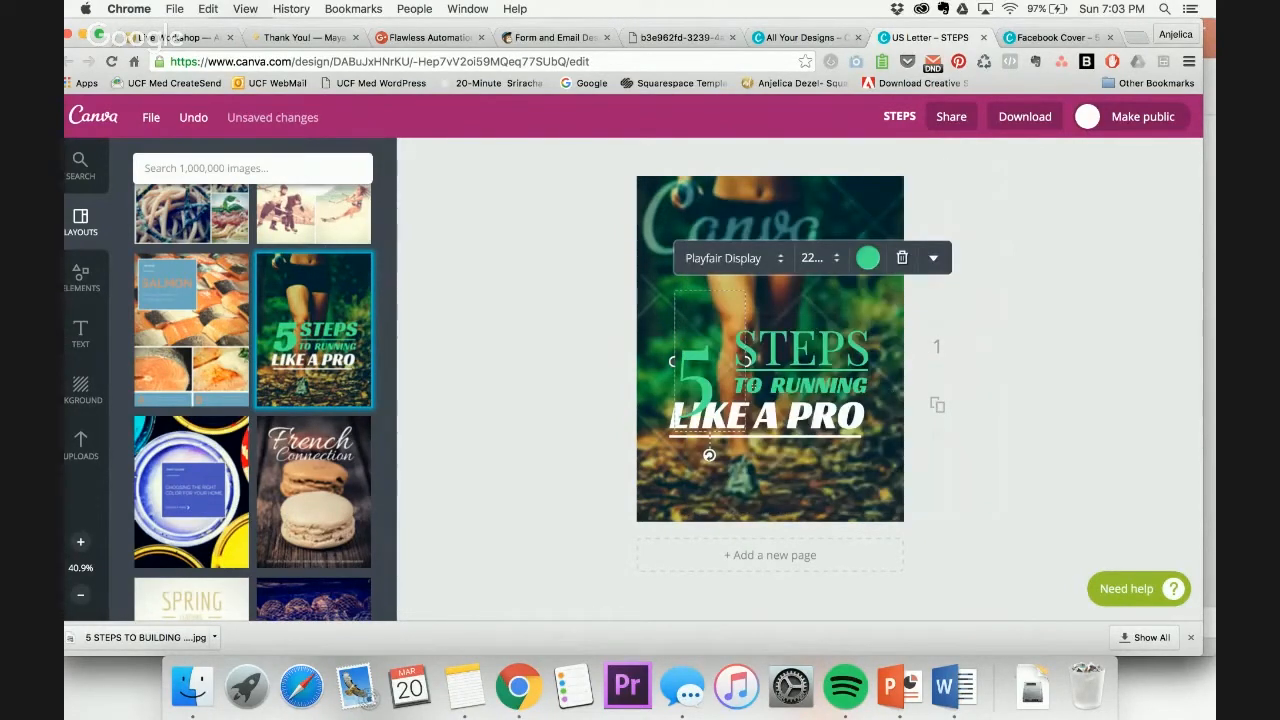
Change the font of the "LIKE A PRO" line to Playfair Small Caps
click(826, 416)
click(722, 354)
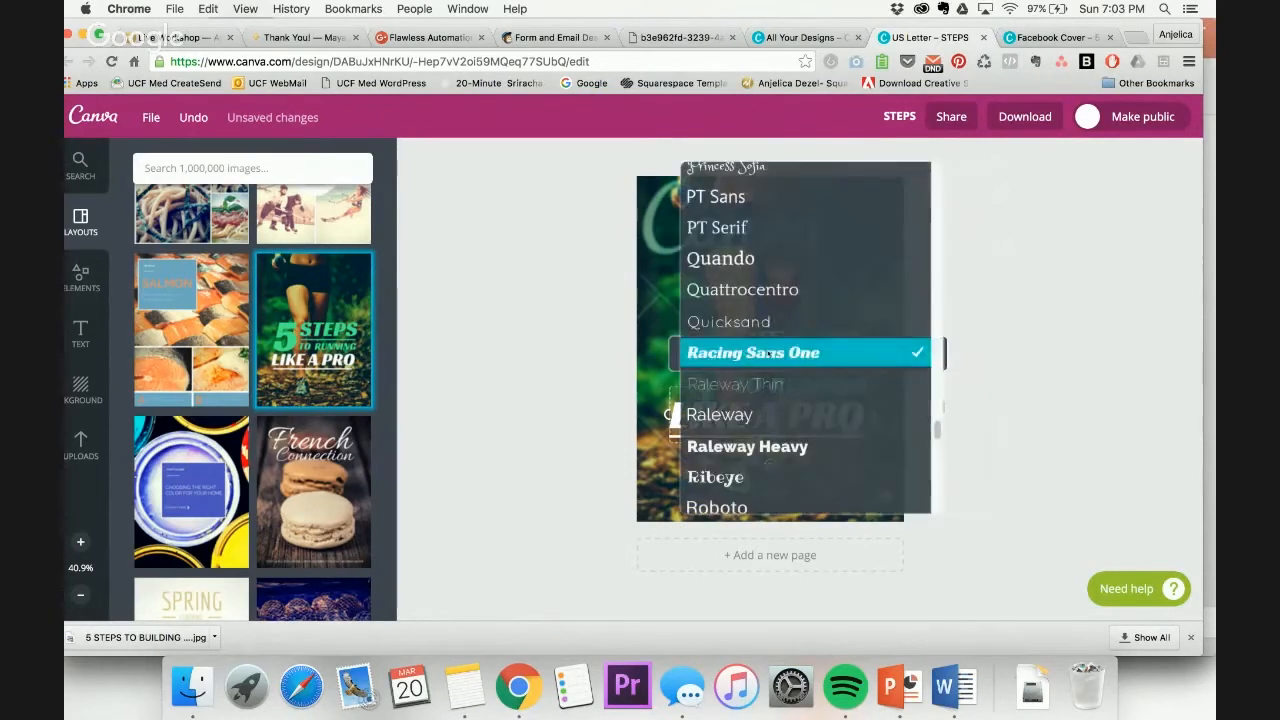
scroll(787, 235, up, 2)
scroll(780, 233, up, 1)
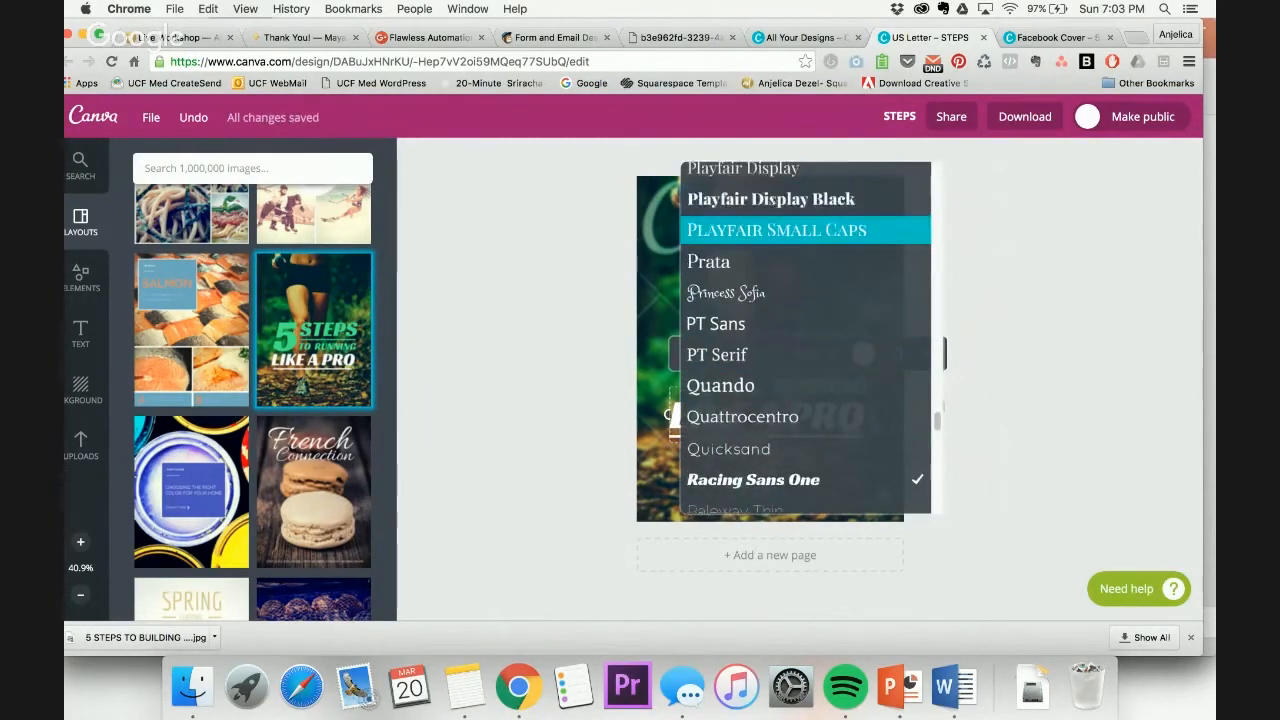
click(775, 231)
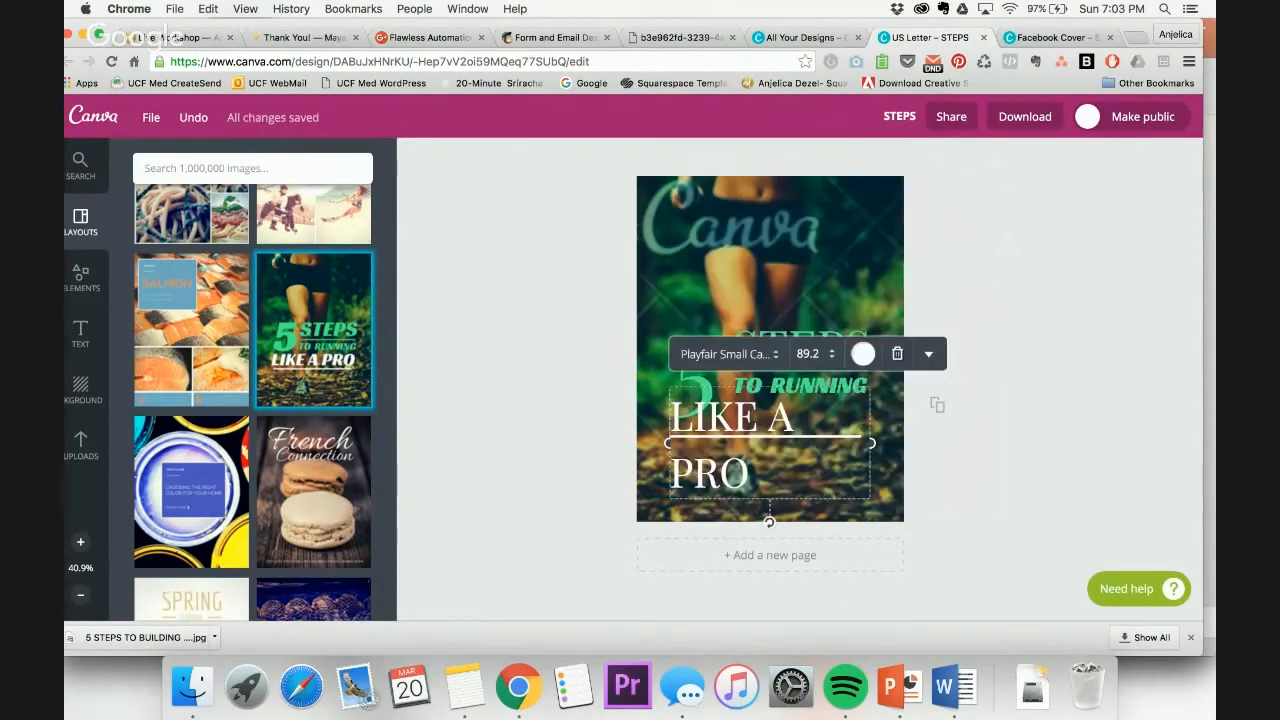
Reduce the "LIKE A PRO" text size to 64 and narrow its text box slightly
click(808, 353)
scroll(825, 560, down, 3)
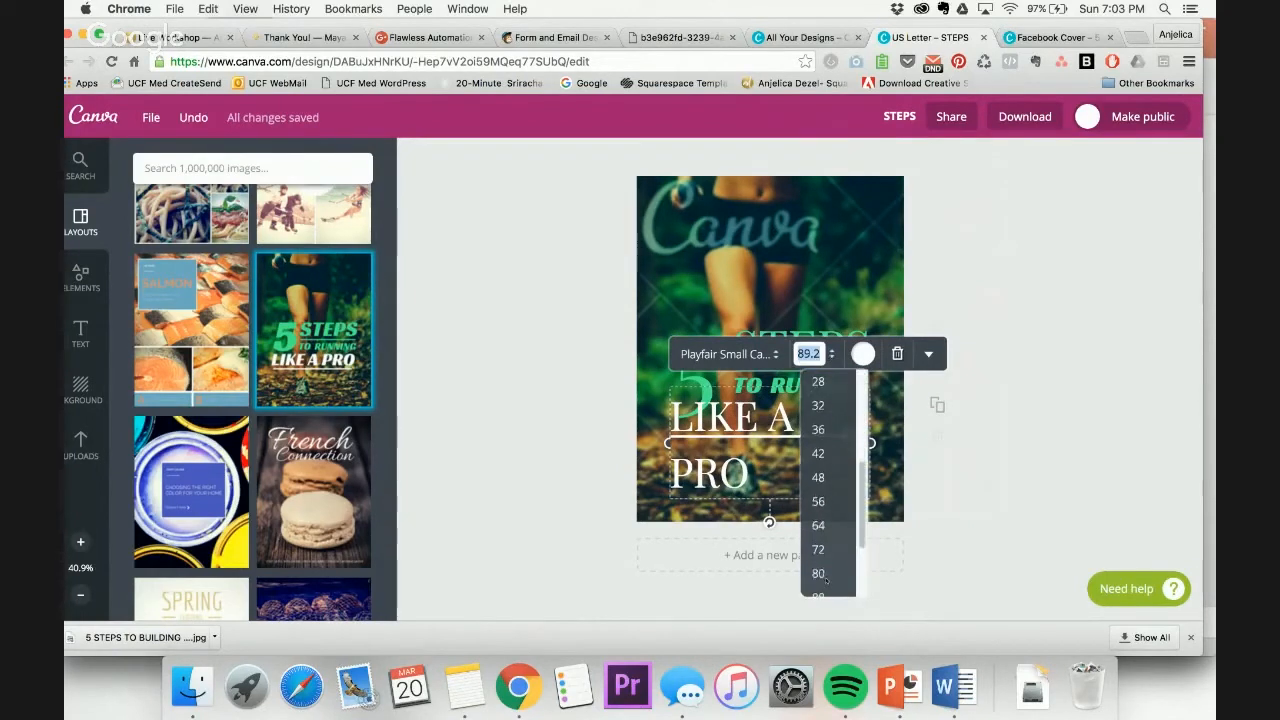
click(820, 520)
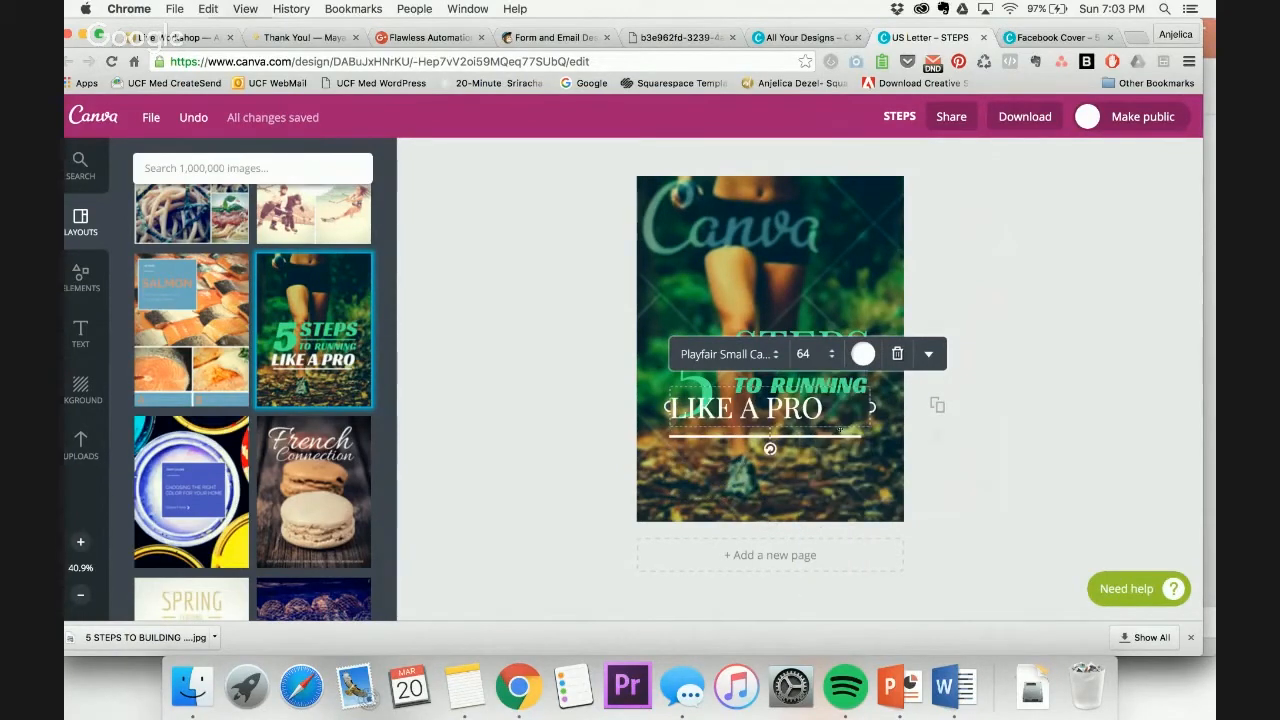
drag(872, 407, 849, 408)
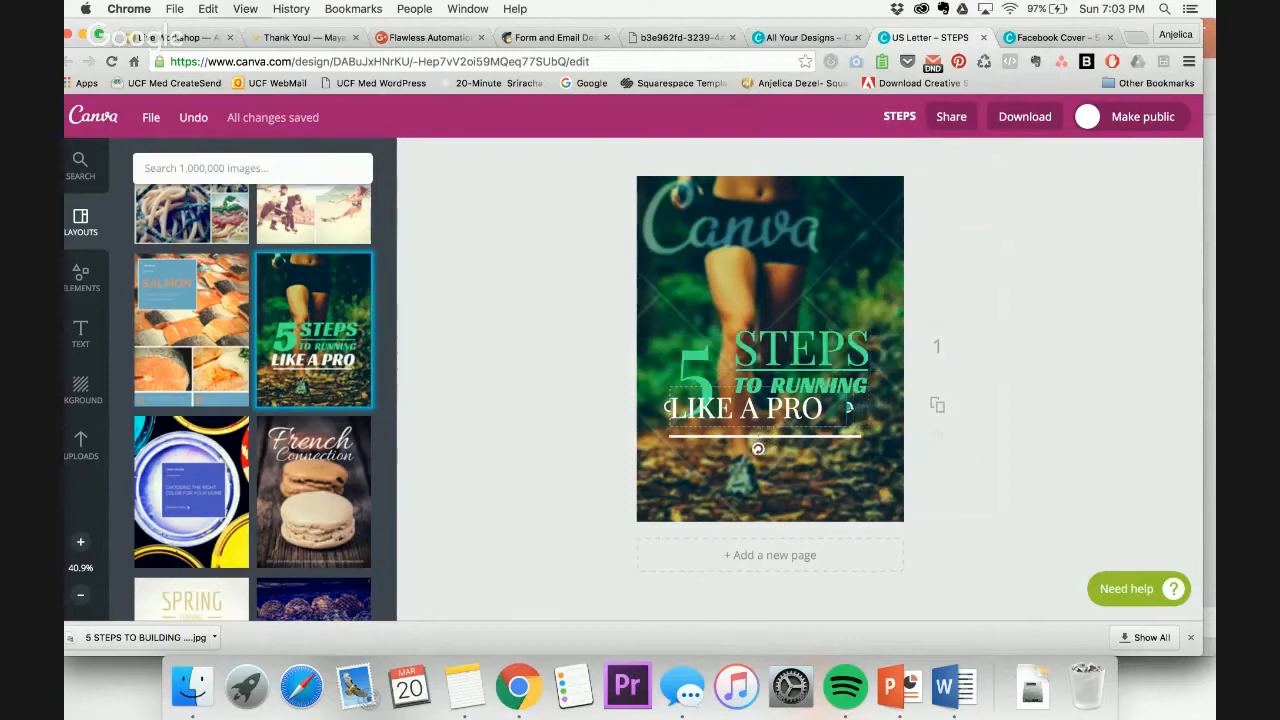
Set the "LIKE A PRO" text size to 72 and move the line rightward so it ends near the edge of "STEPS"
click(806, 354)
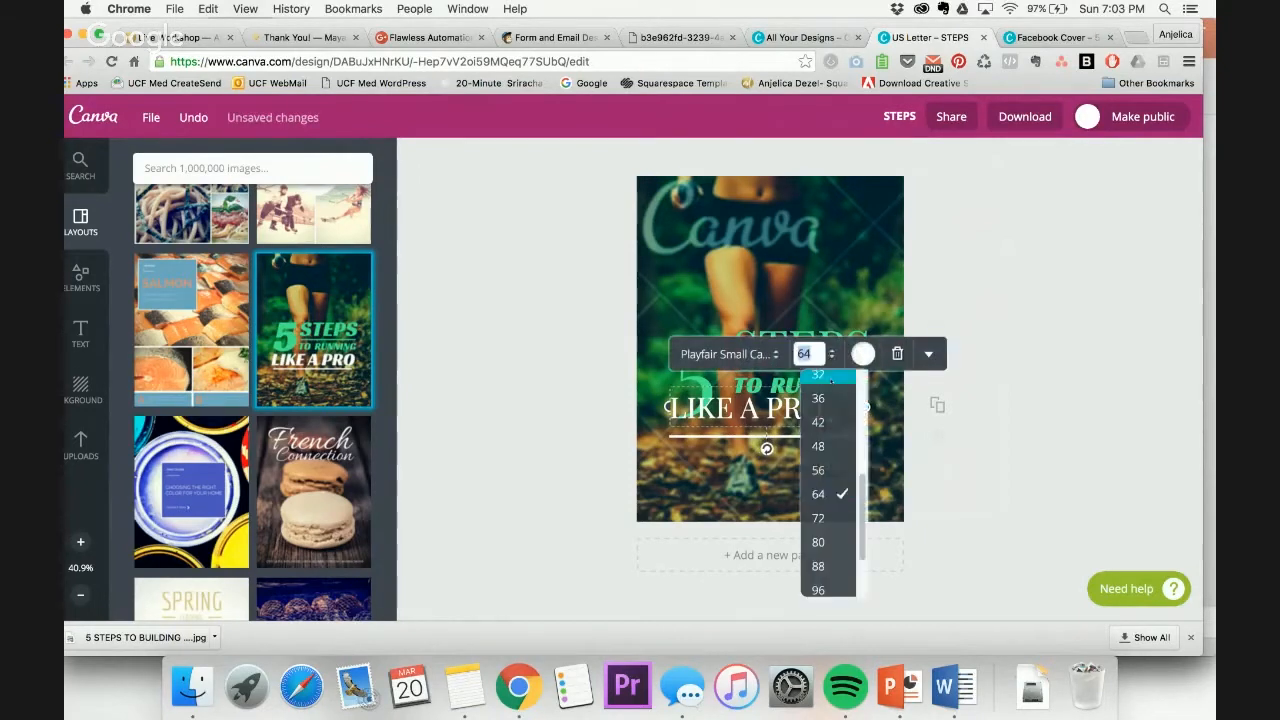
click(826, 517)
click(1081, 443)
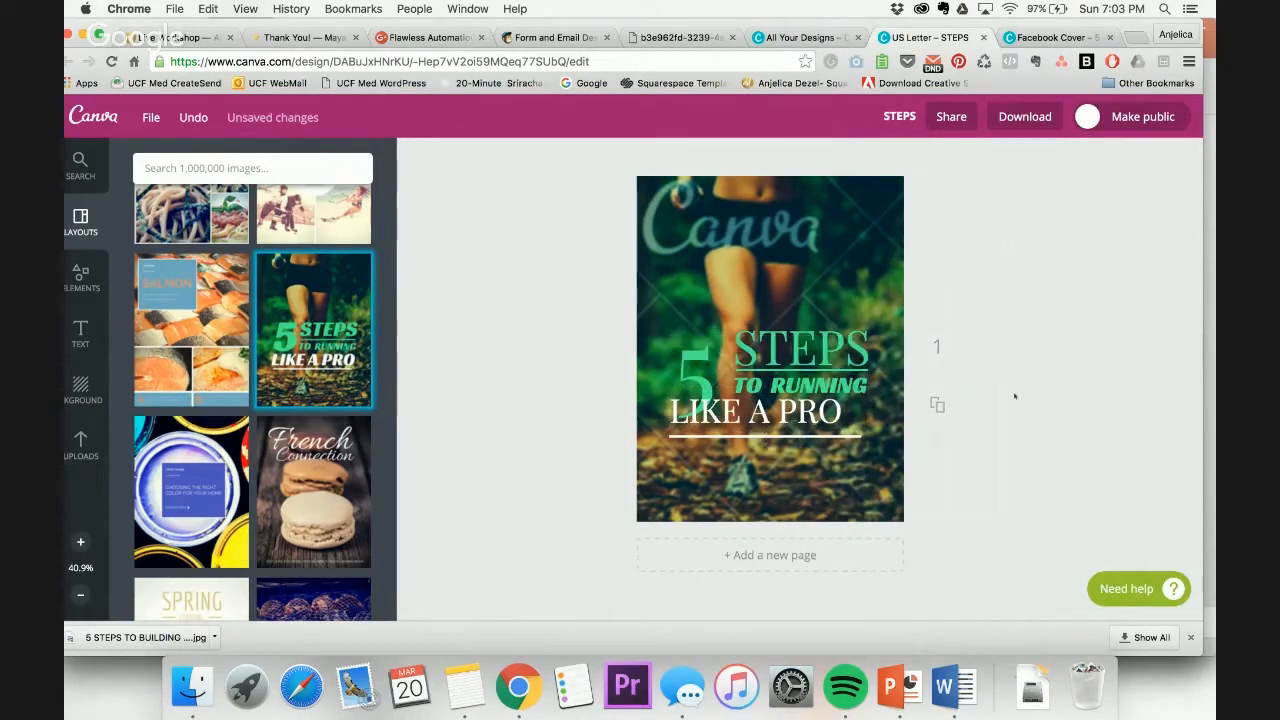
drag(813, 413, 846, 414)
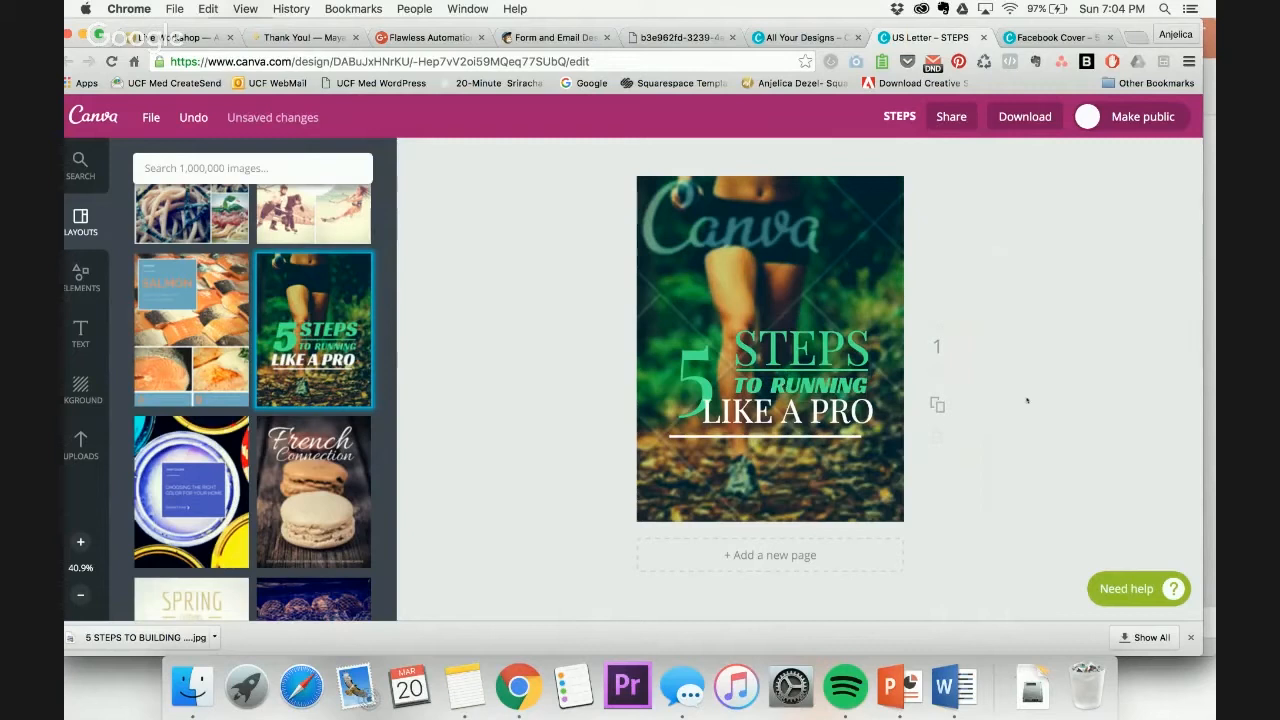
Close the US Letter design with the running layout and confirm leaving its page
scroll(243, 535, down, 9)
scroll(243, 535, down, 10)
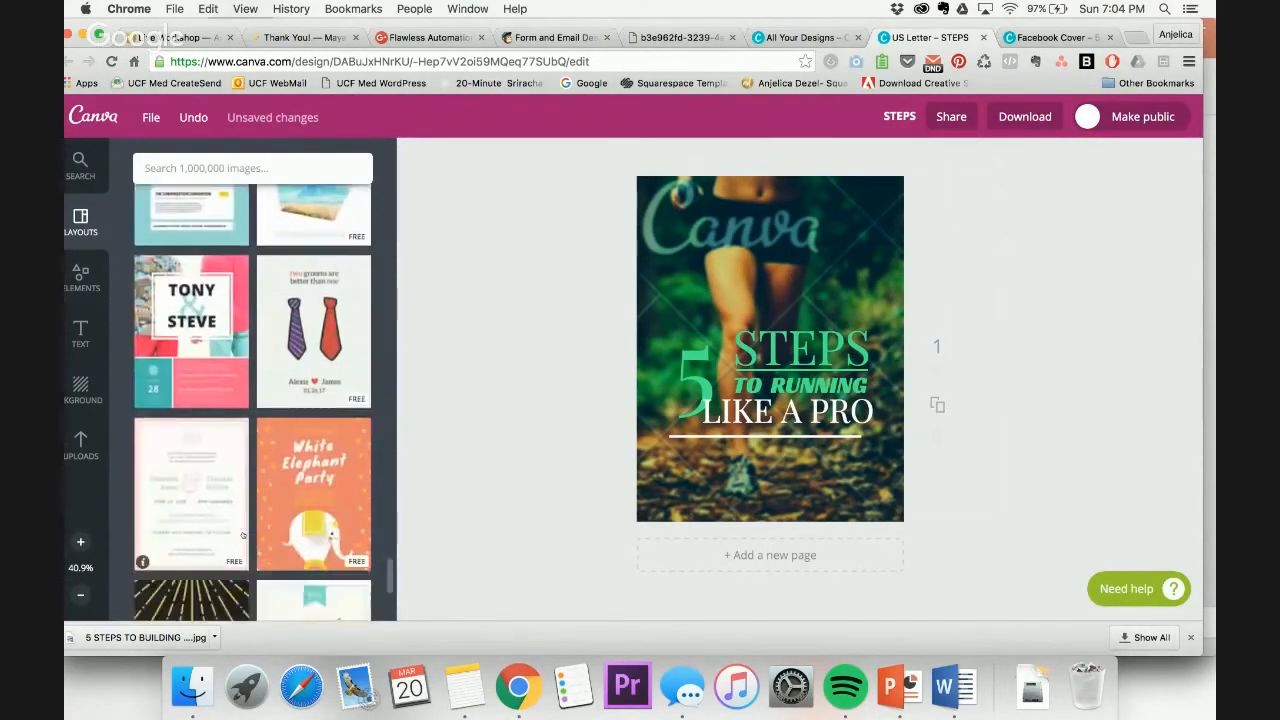
scroll(243, 535, down, 5)
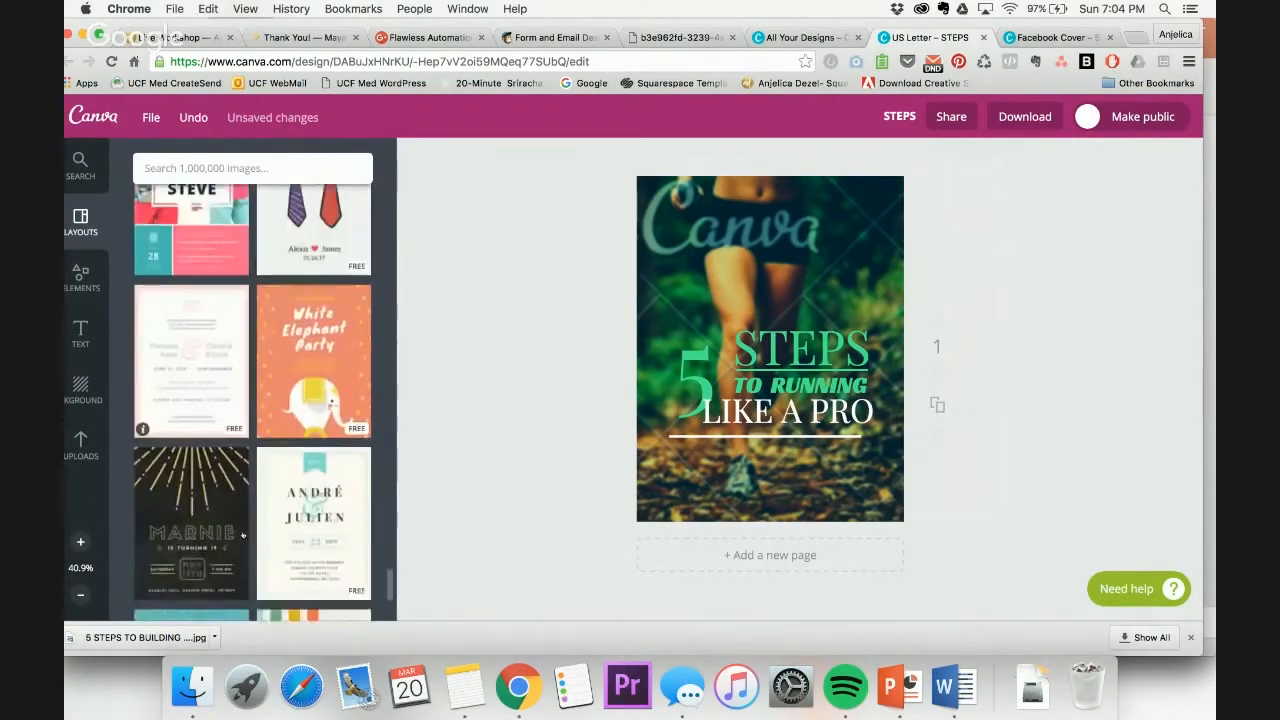
click(983, 38)
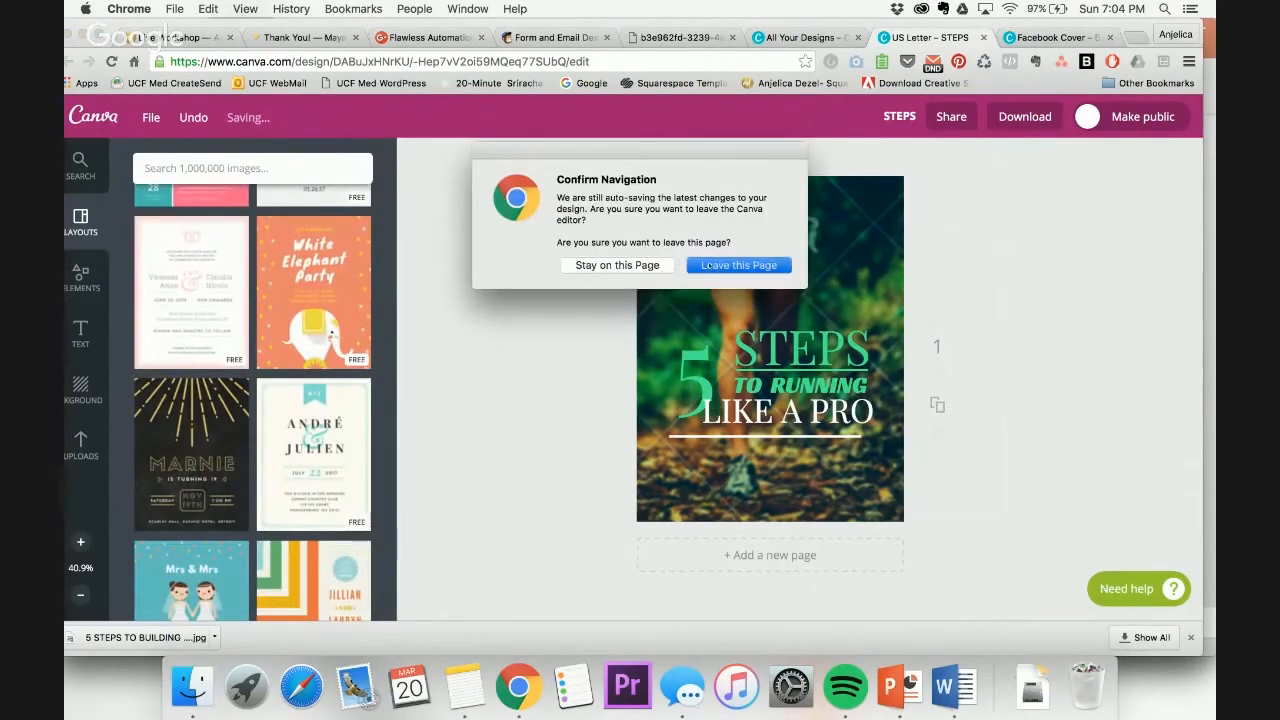
click(705, 266)
Create a new Flyer design from the Marketing Materials design types
scroll(830, 370, down, 2)
scroll(830, 370, down, 4)
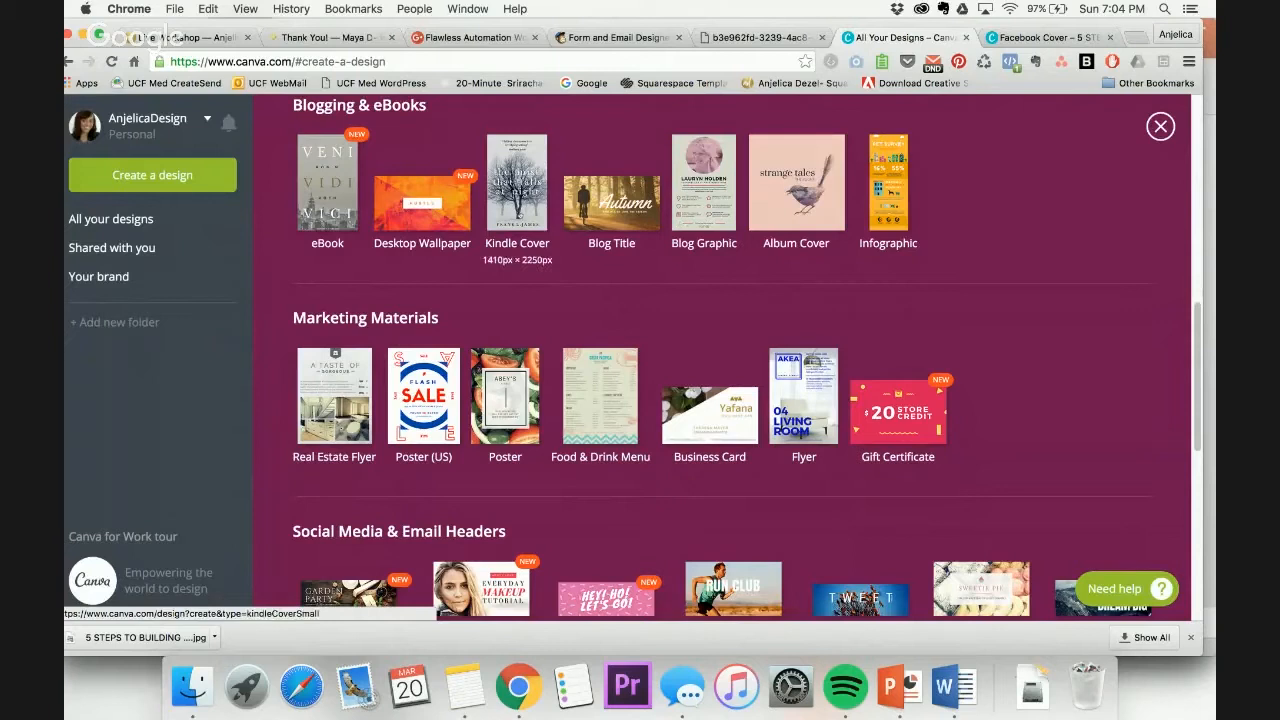
scroll(322, 397, up, 3)
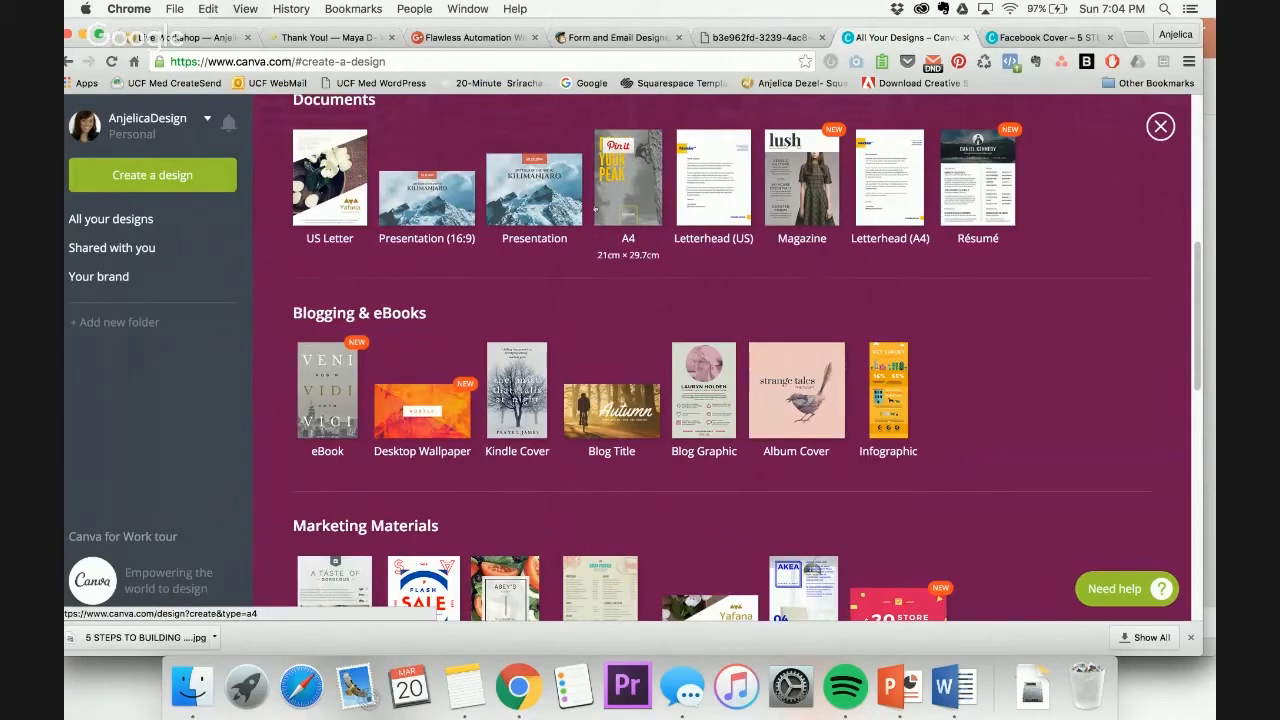
scroll(682, 344, down, 4)
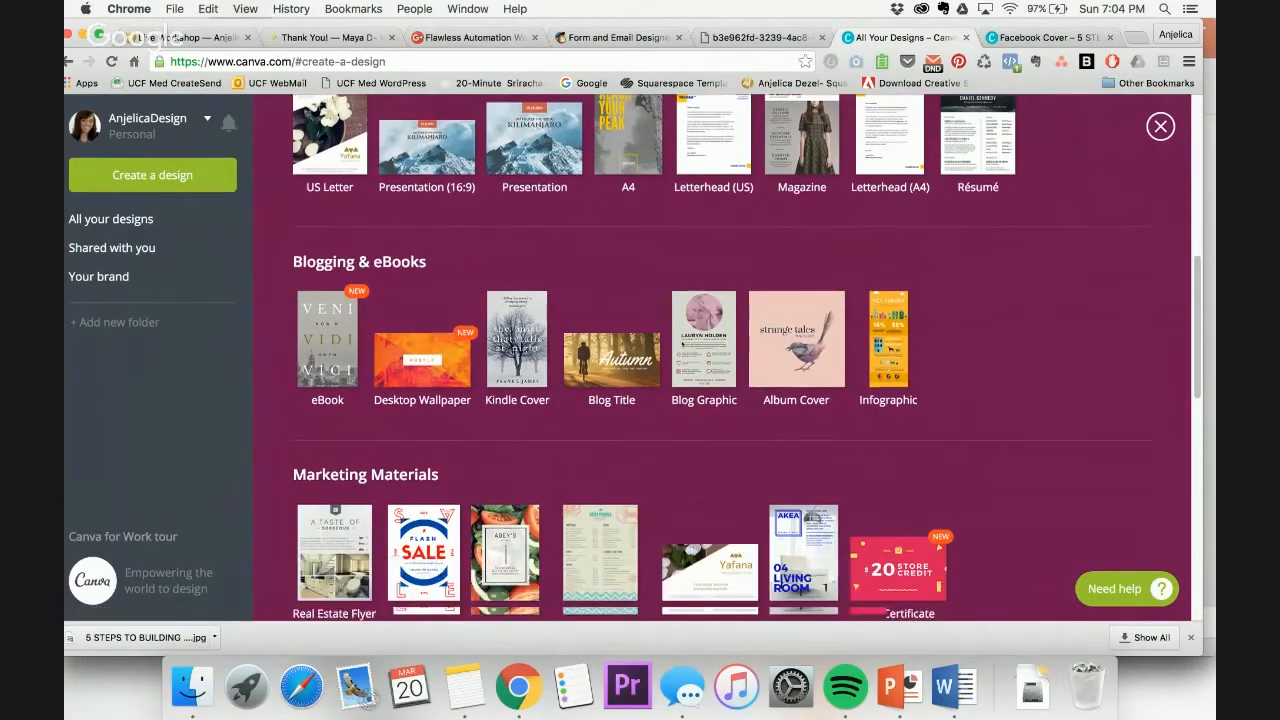
scroll(682, 344, down, 2)
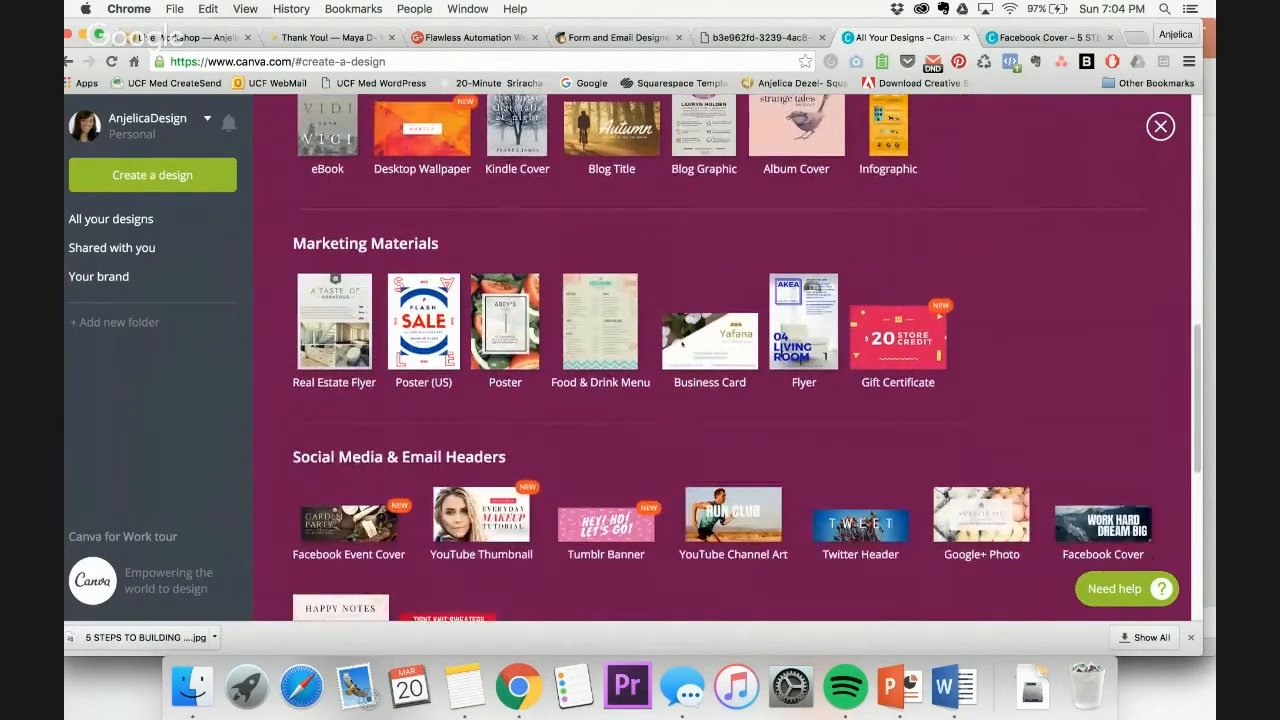
click(797, 340)
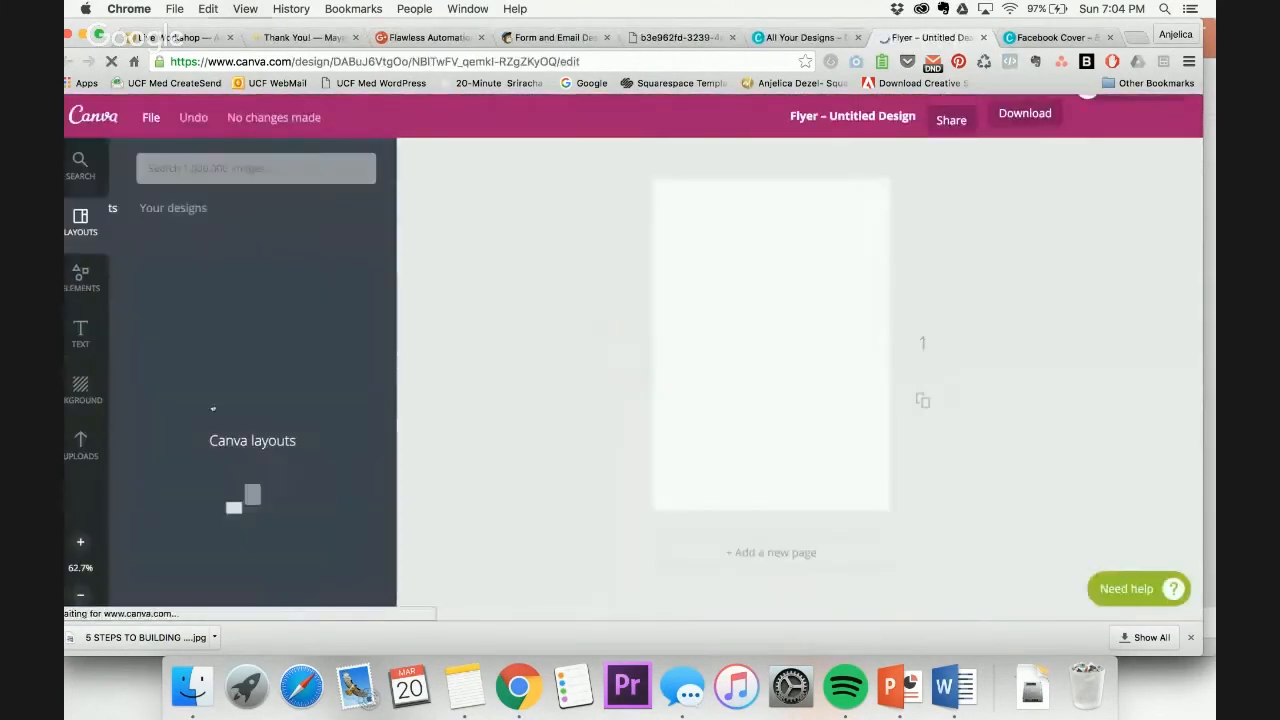
Apply the first page of the Posh Flyer layout, "Nail Art Mondays", to the blank flyer
scroll(212, 407, down, 10)
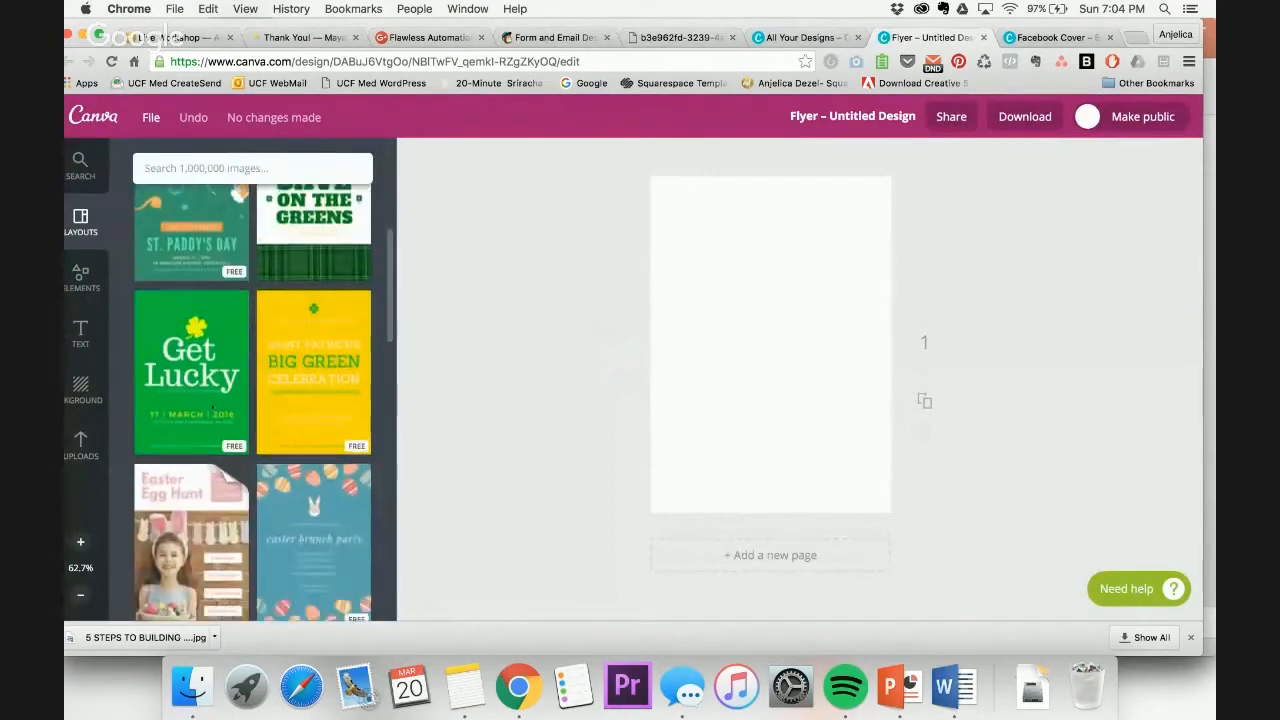
scroll(212, 407, down, 6)
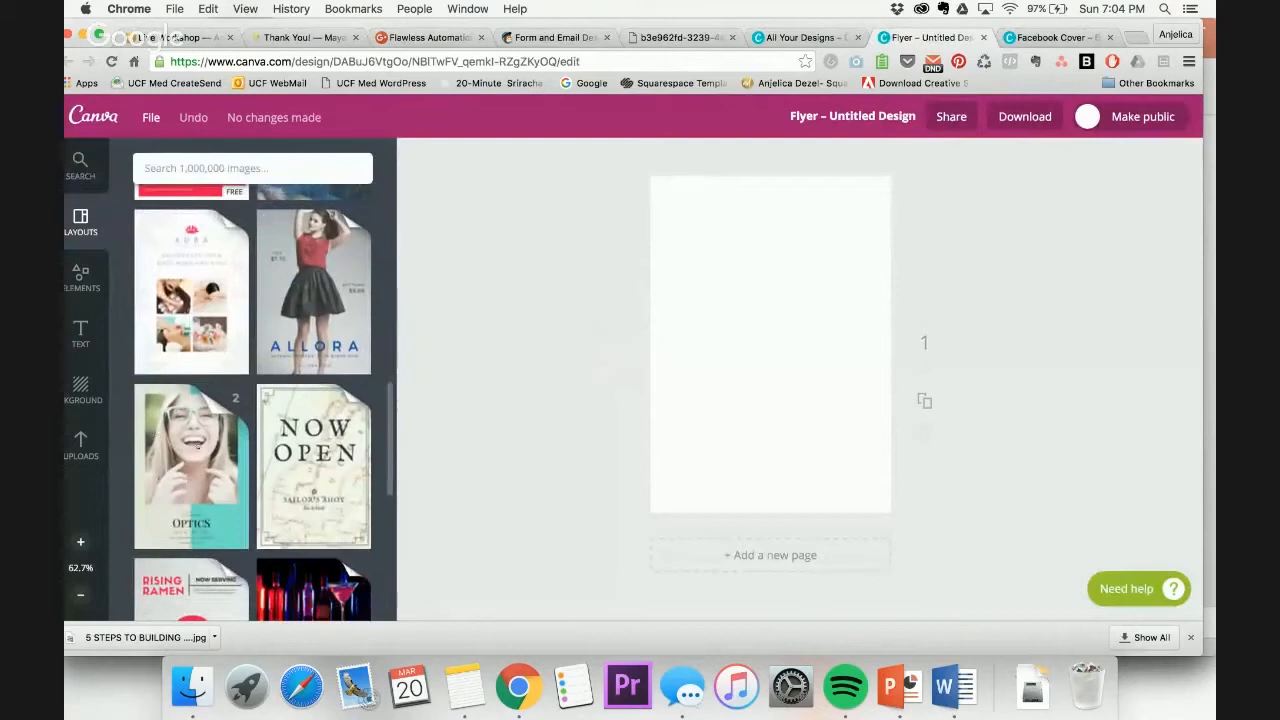
scroll(199, 446, down, 8)
scroll(203, 440, down, 6)
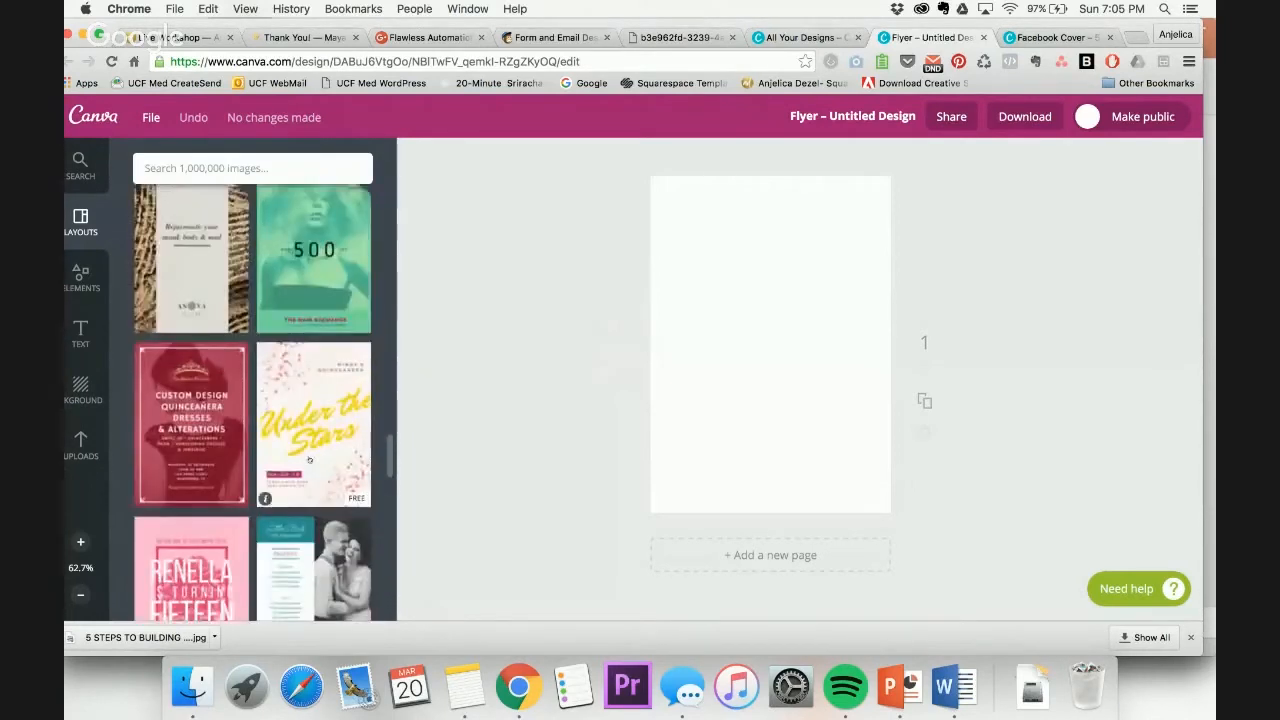
scroll(310, 465, up, 3)
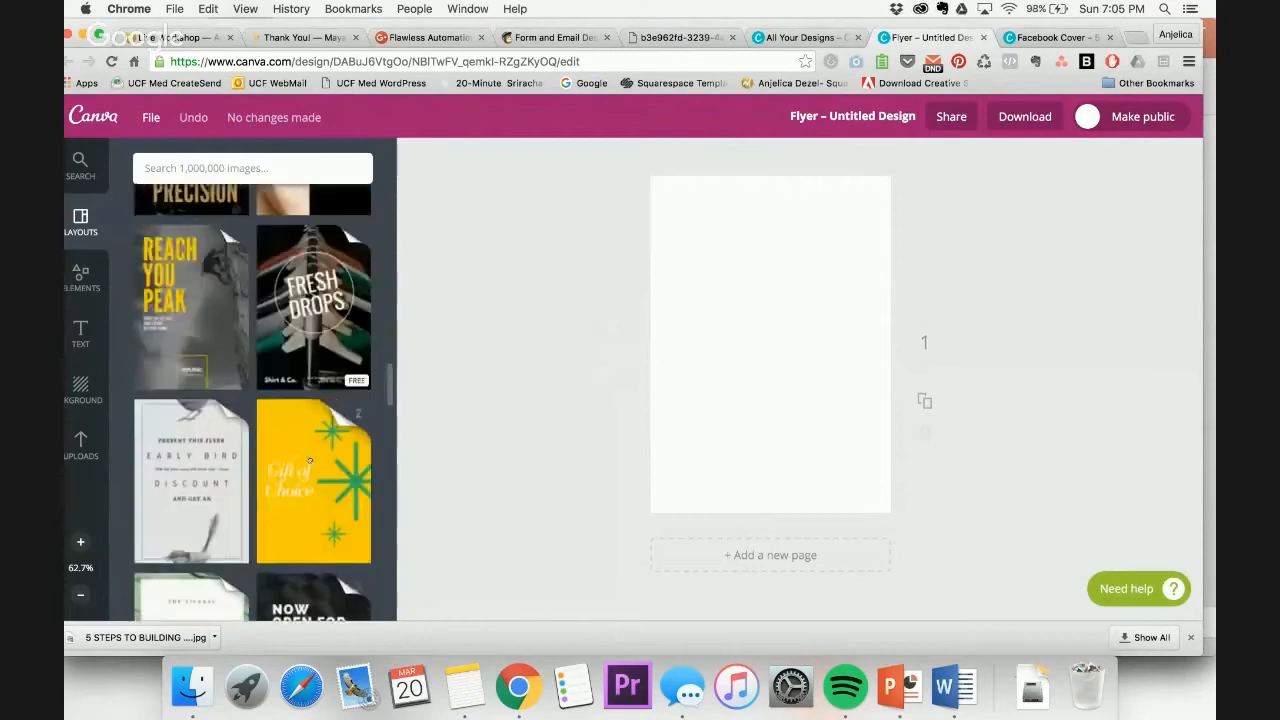
scroll(299, 335, down, 5)
scroll(299, 335, down, 3)
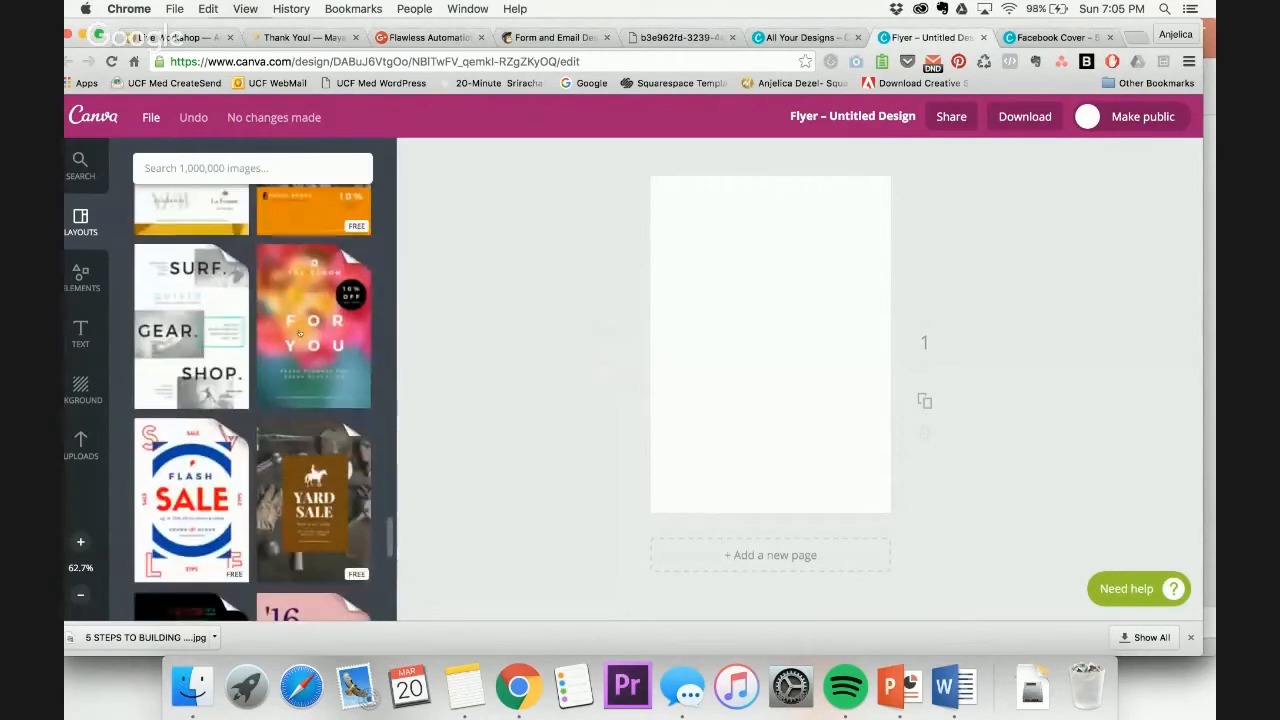
scroll(299, 335, up, 2)
scroll(299, 335, down, 5)
scroll(299, 333, down, 8)
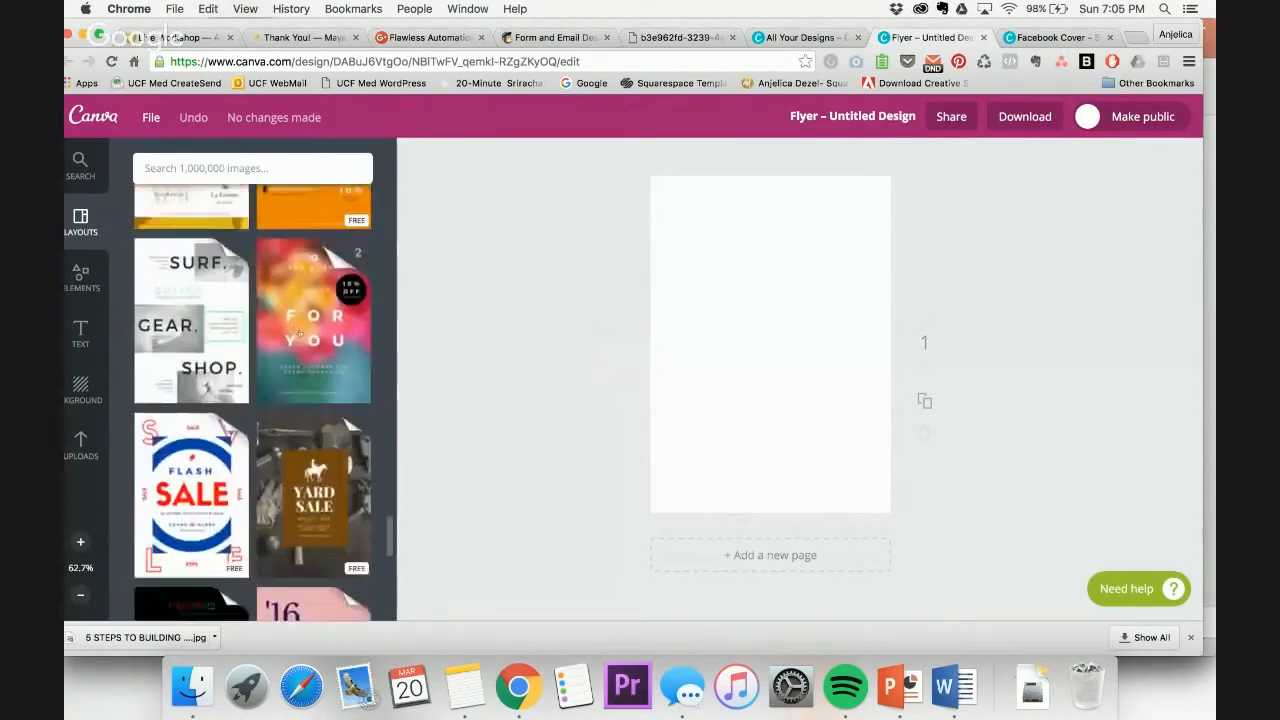
scroll(299, 333, up, 3)
scroll(299, 334, down, 3)
scroll(299, 334, up, 6)
scroll(299, 333, up, 10)
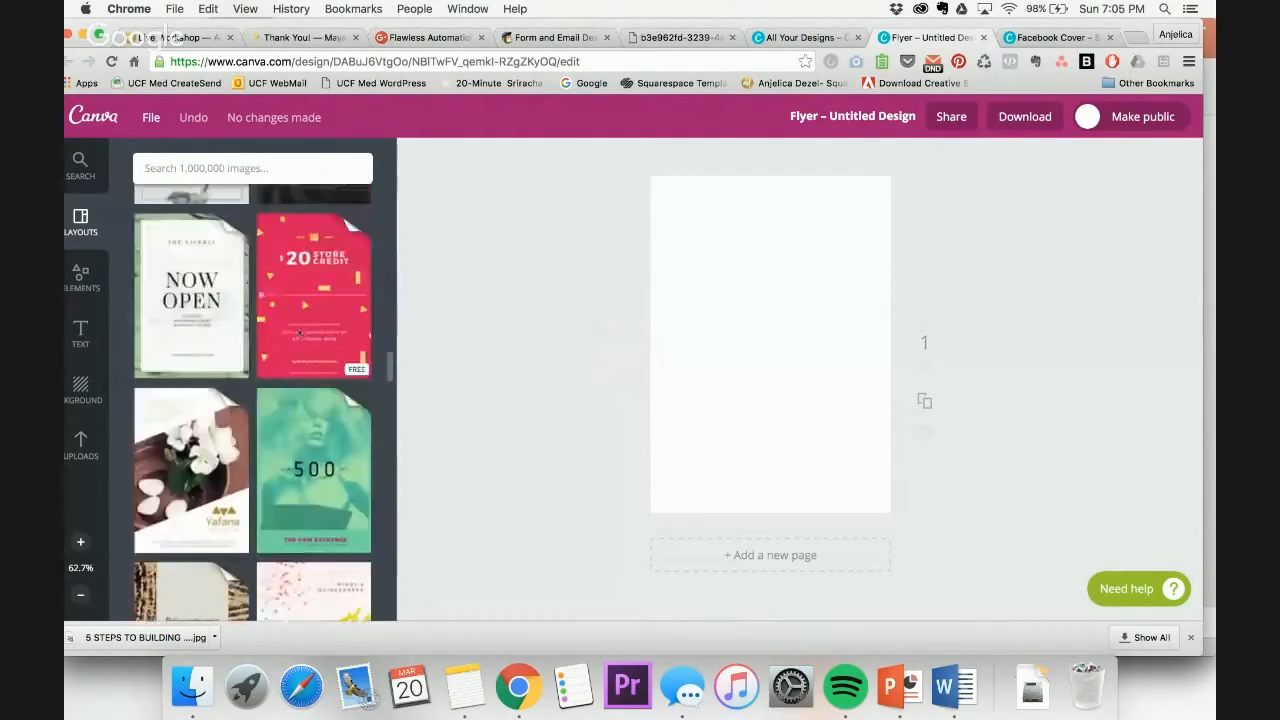
scroll(299, 333, up, 2)
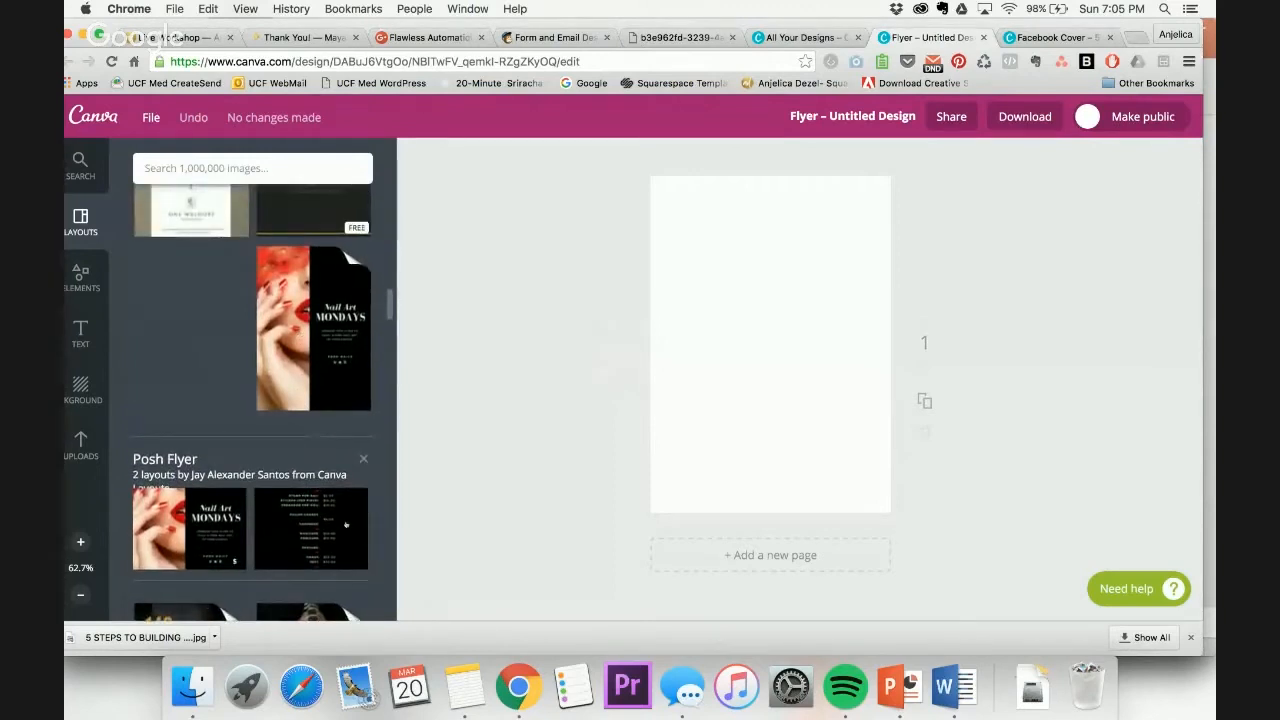
click(207, 520)
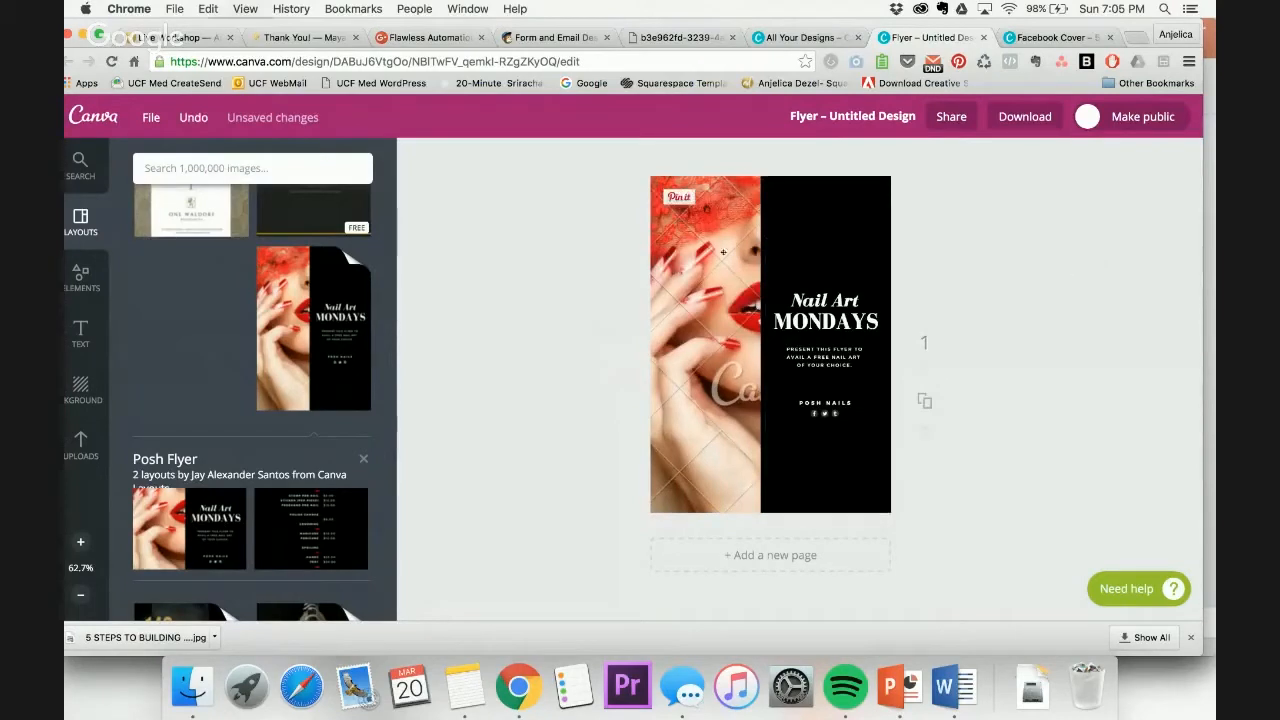
Delete the red-nails photo from the flyer's left half, leaving its picture frame empty
click(755, 478)
click(766, 584)
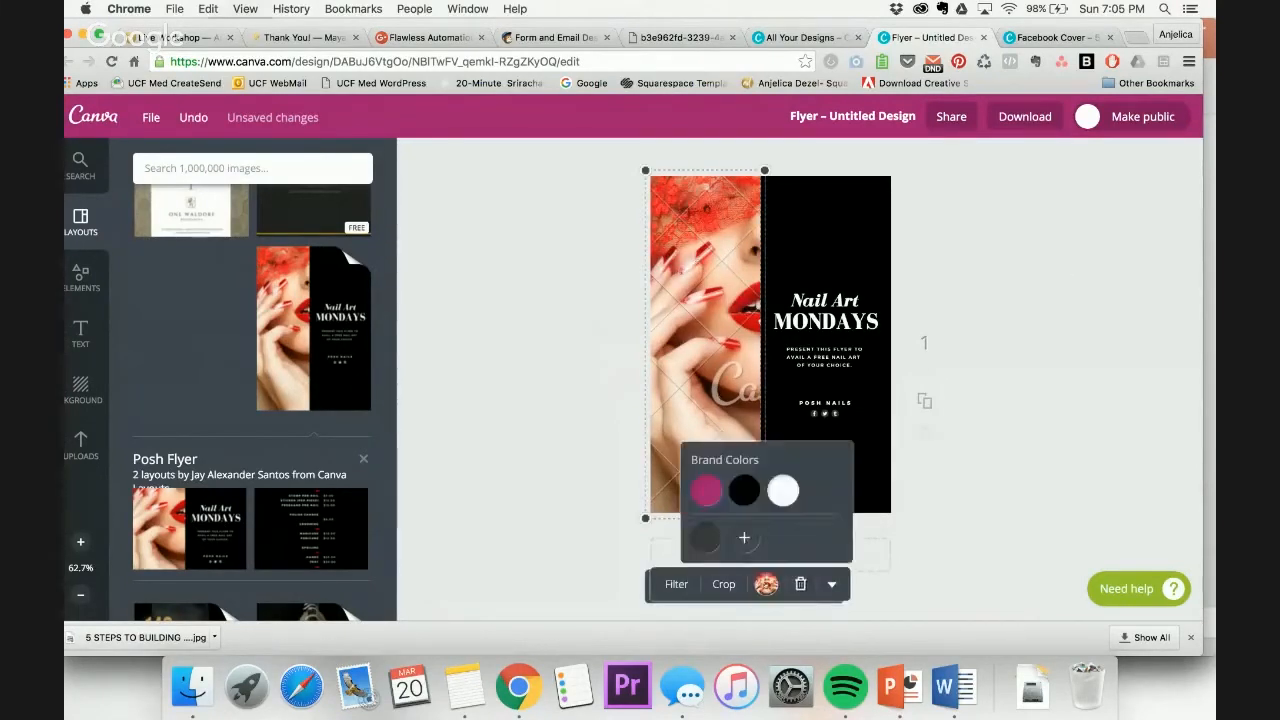
click(801, 585)
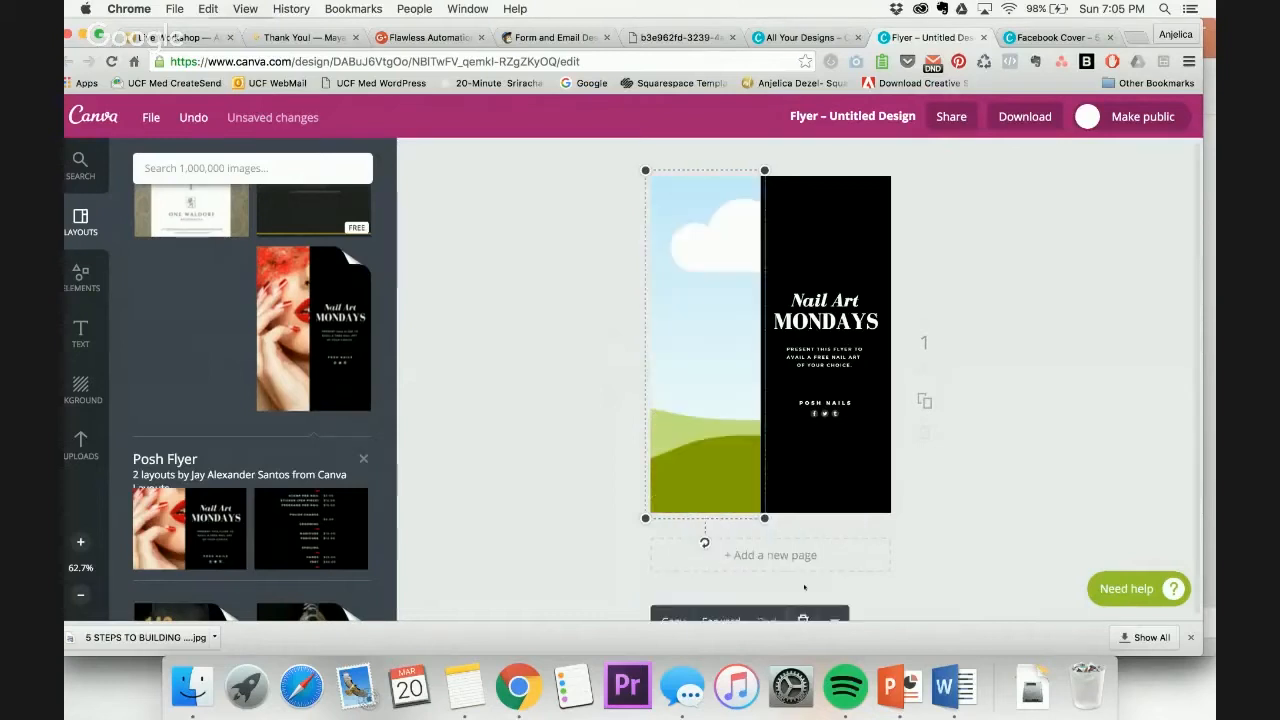
click(1089, 235)
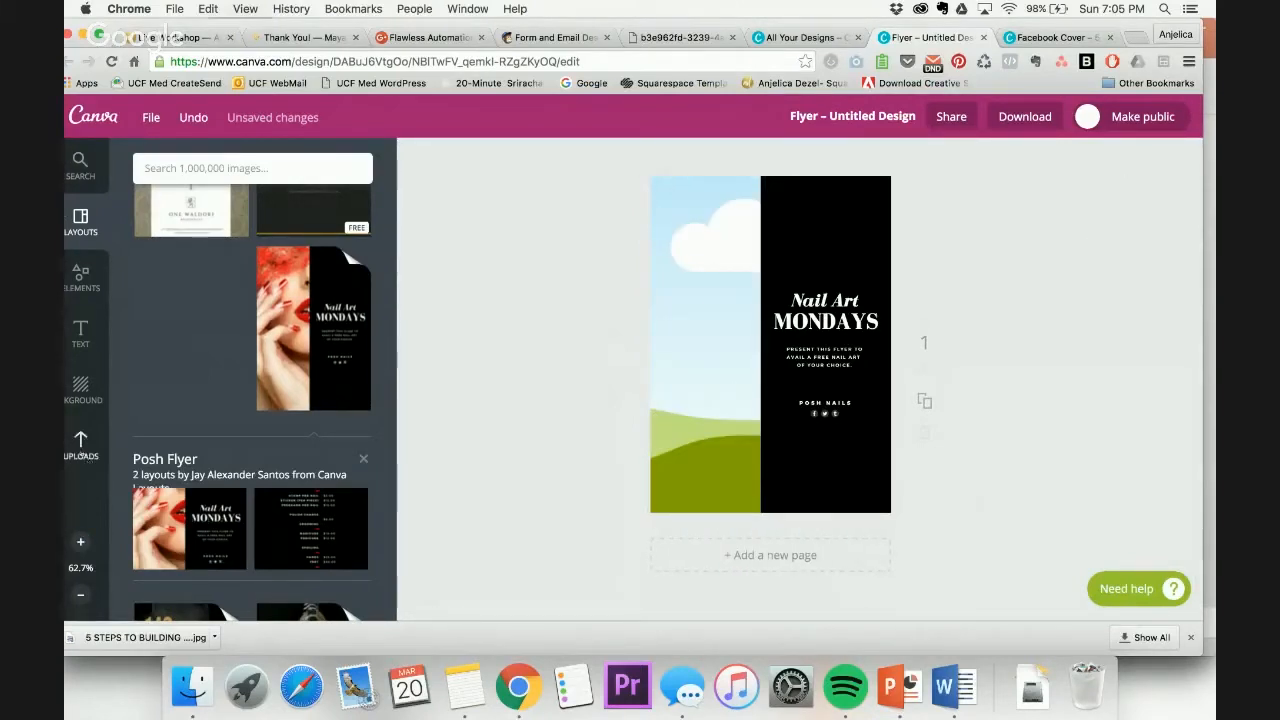
Fill the flyer's empty picture frame with the uploaded close-up photo of a raised leg in red heels
click(80, 445)
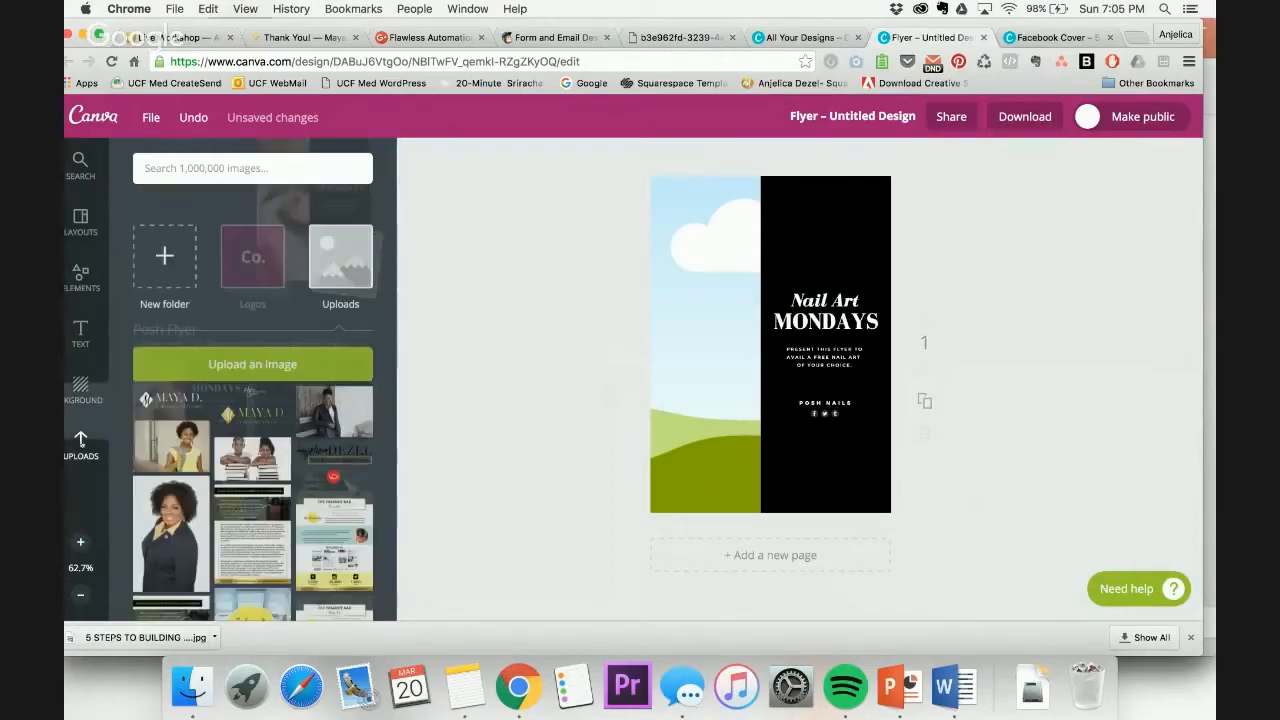
scroll(252, 450, down, 3)
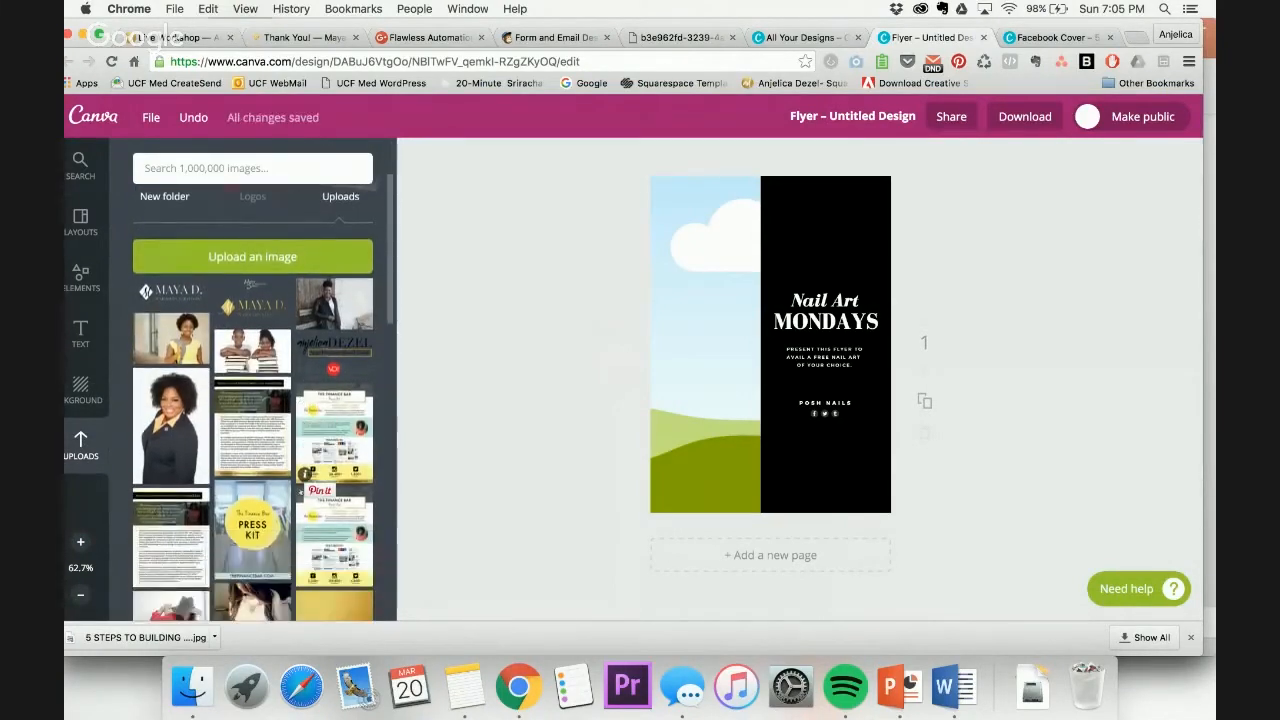
scroll(254, 400, down, 5)
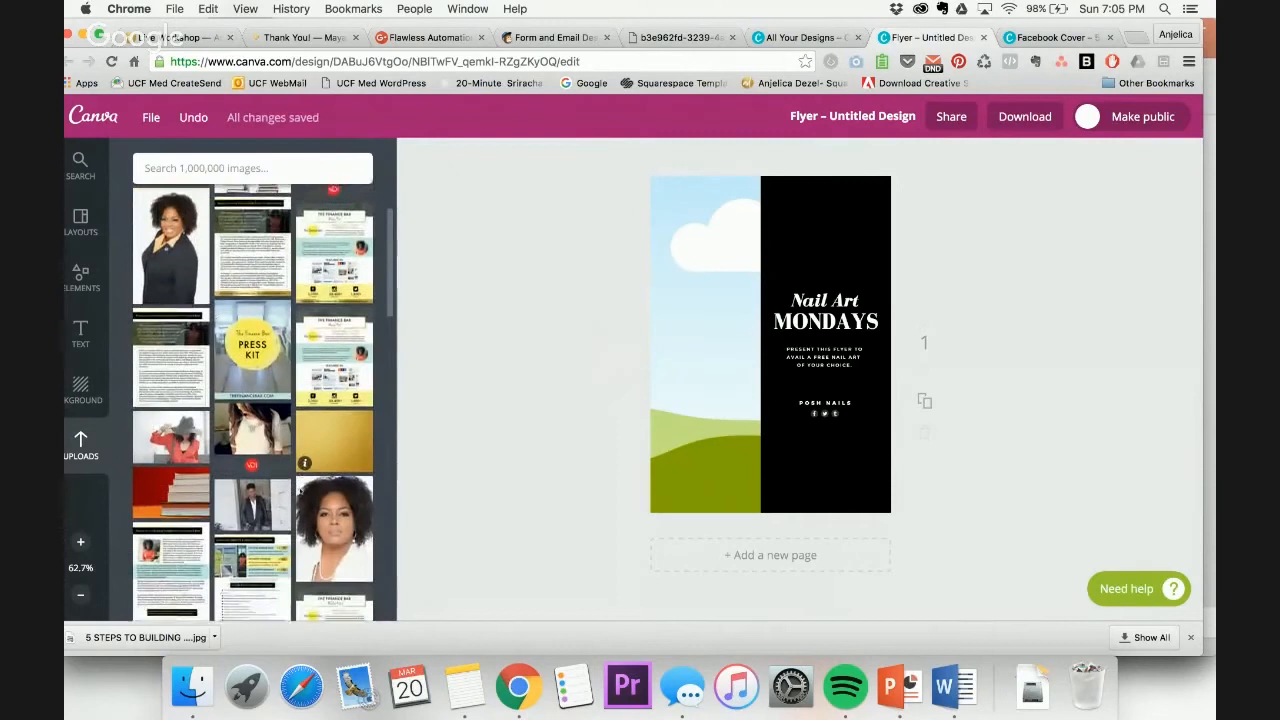
scroll(254, 400, down, 10)
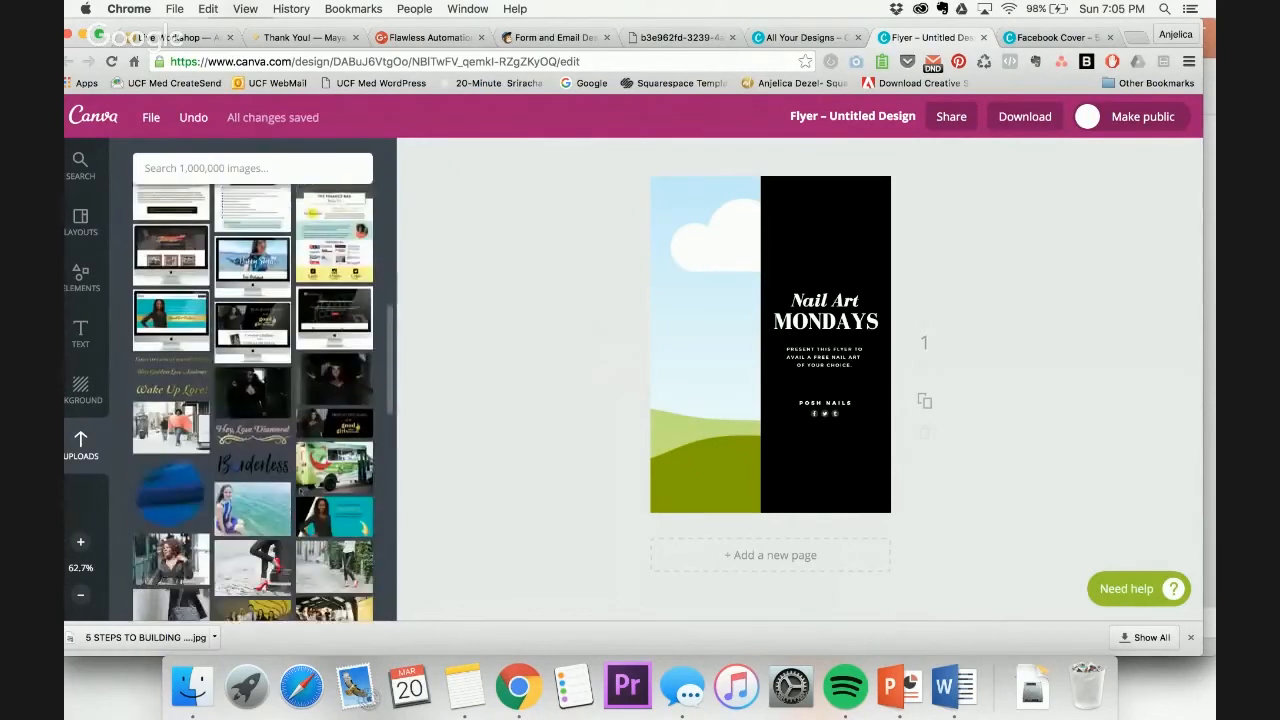
scroll(298, 490, down, 1)
click(226, 460)
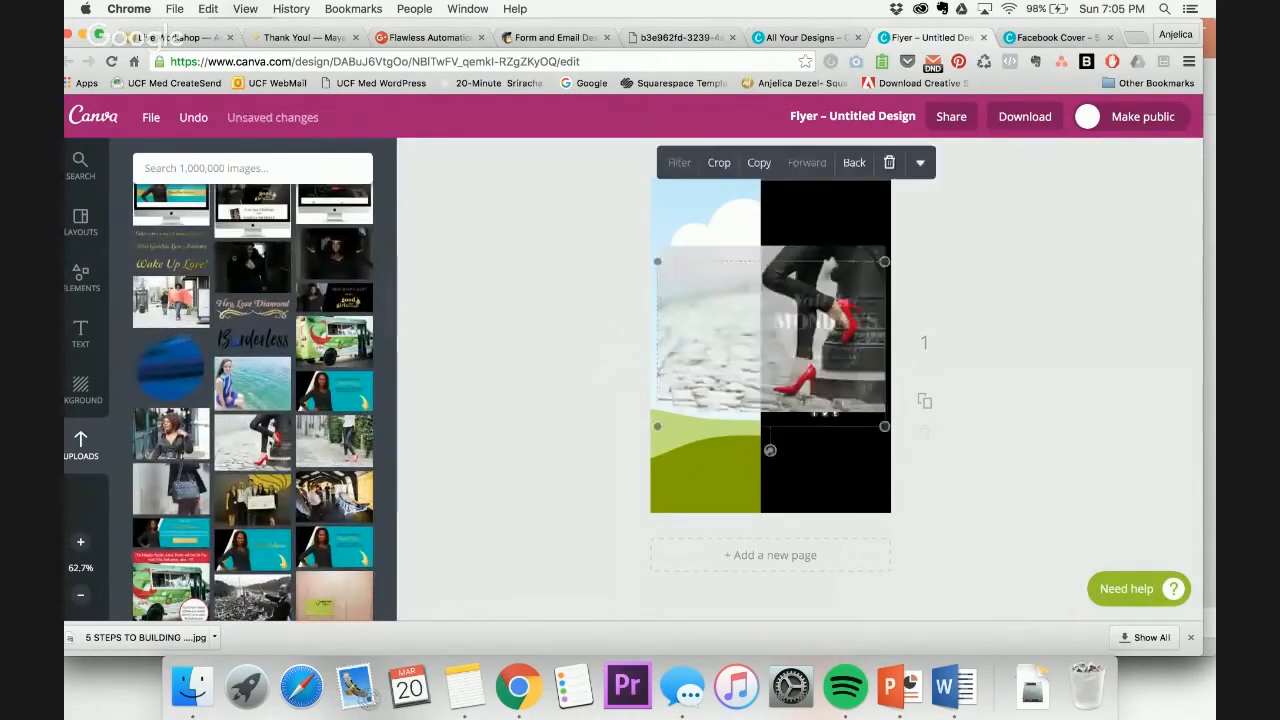
drag(769, 352, 705, 345)
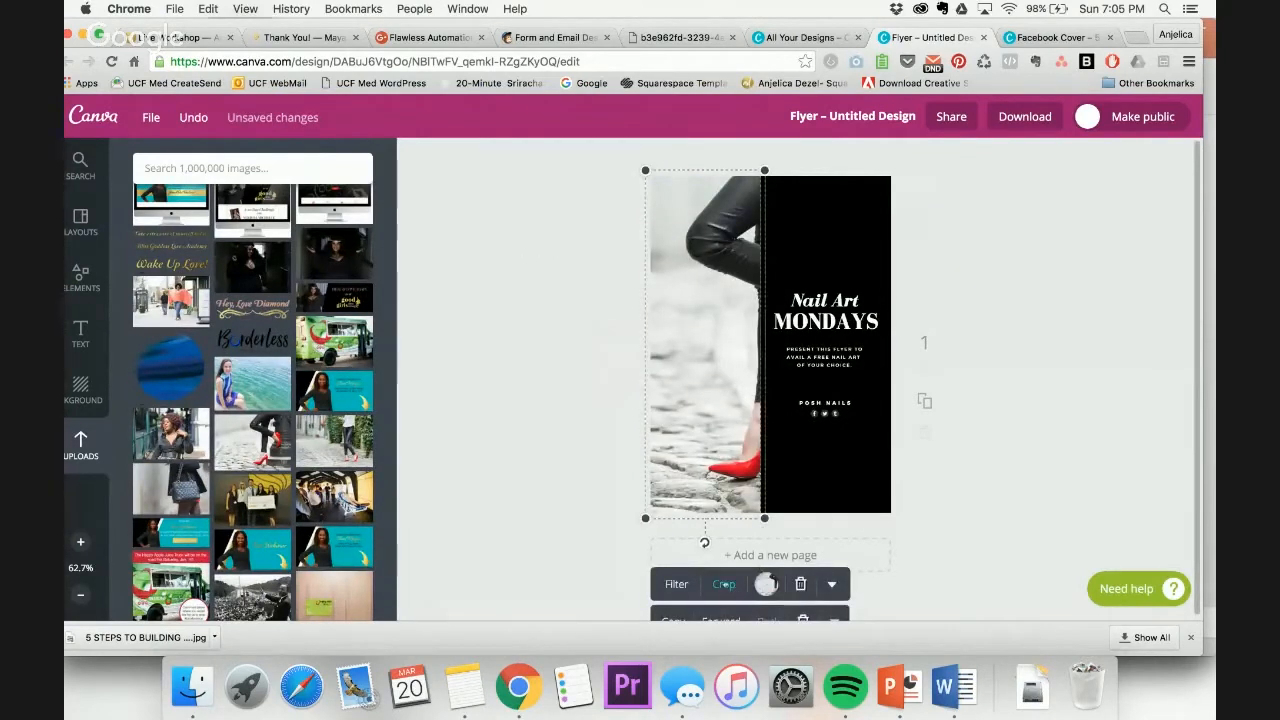
Adjust the crop of the close-up heels photo so the legs sit inside the picture frame
click(724, 584)
drag(737, 434, 643, 422)
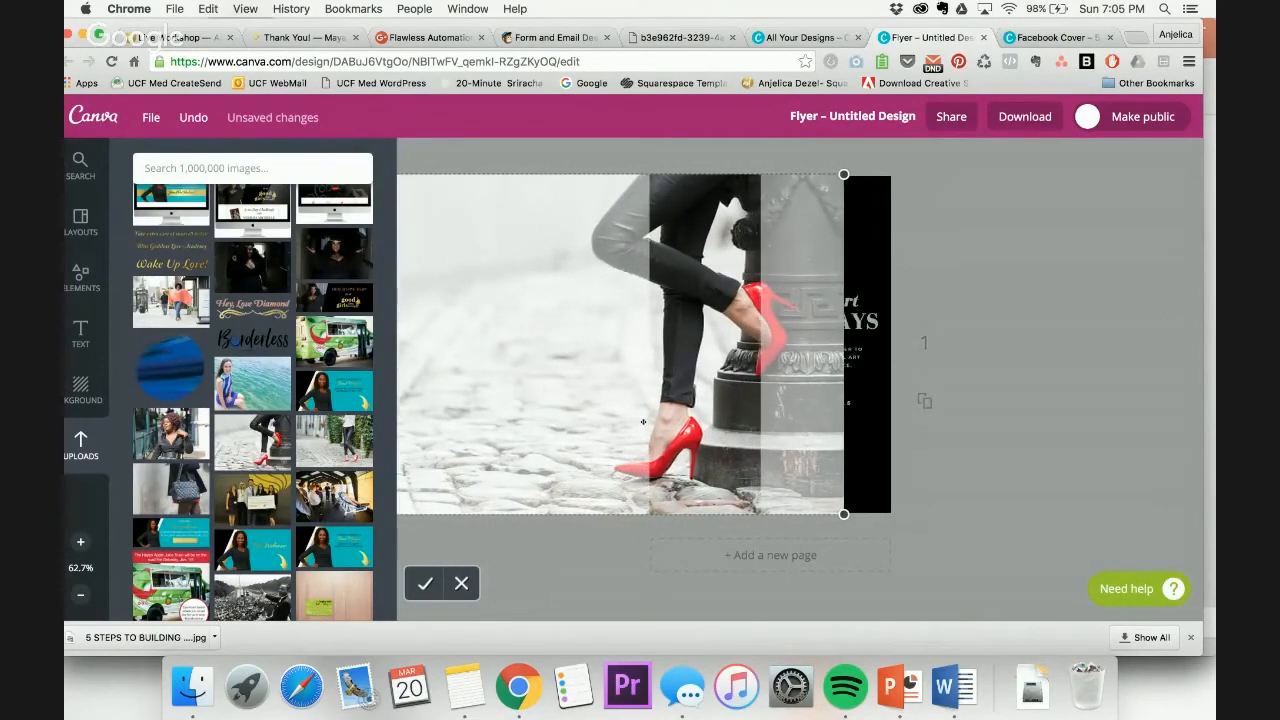
click(425, 583)
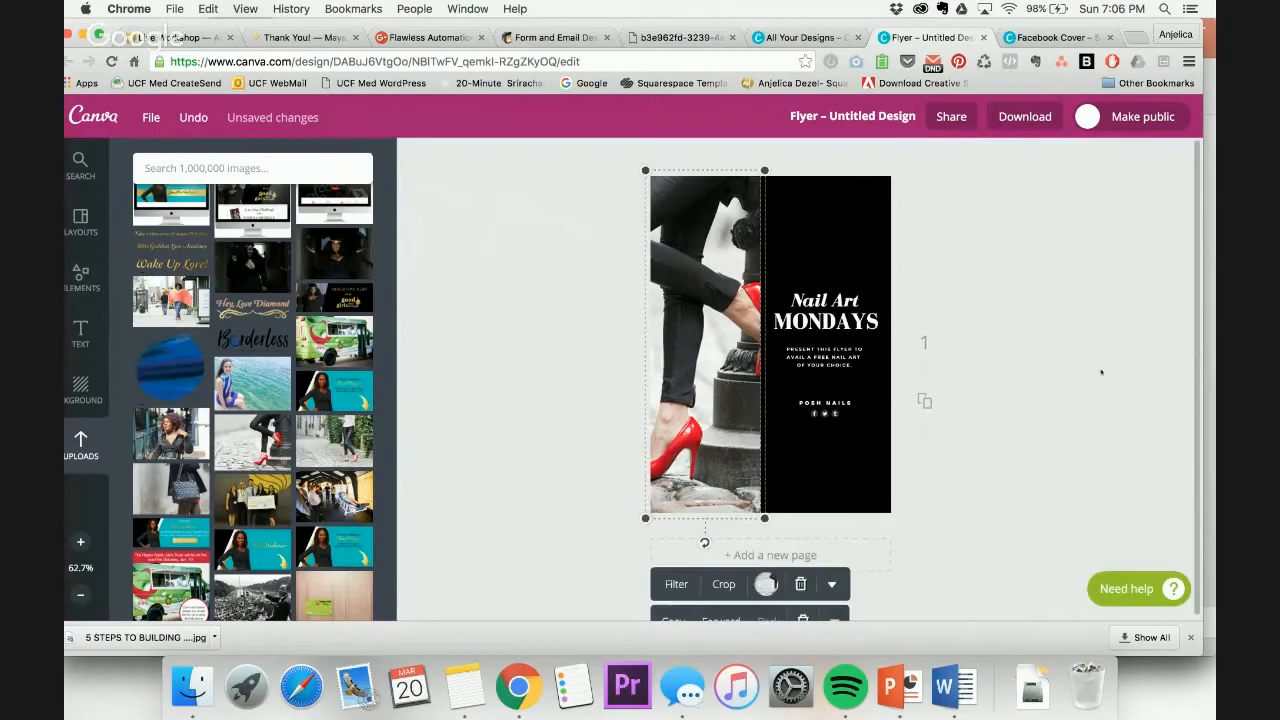
click(1061, 356)
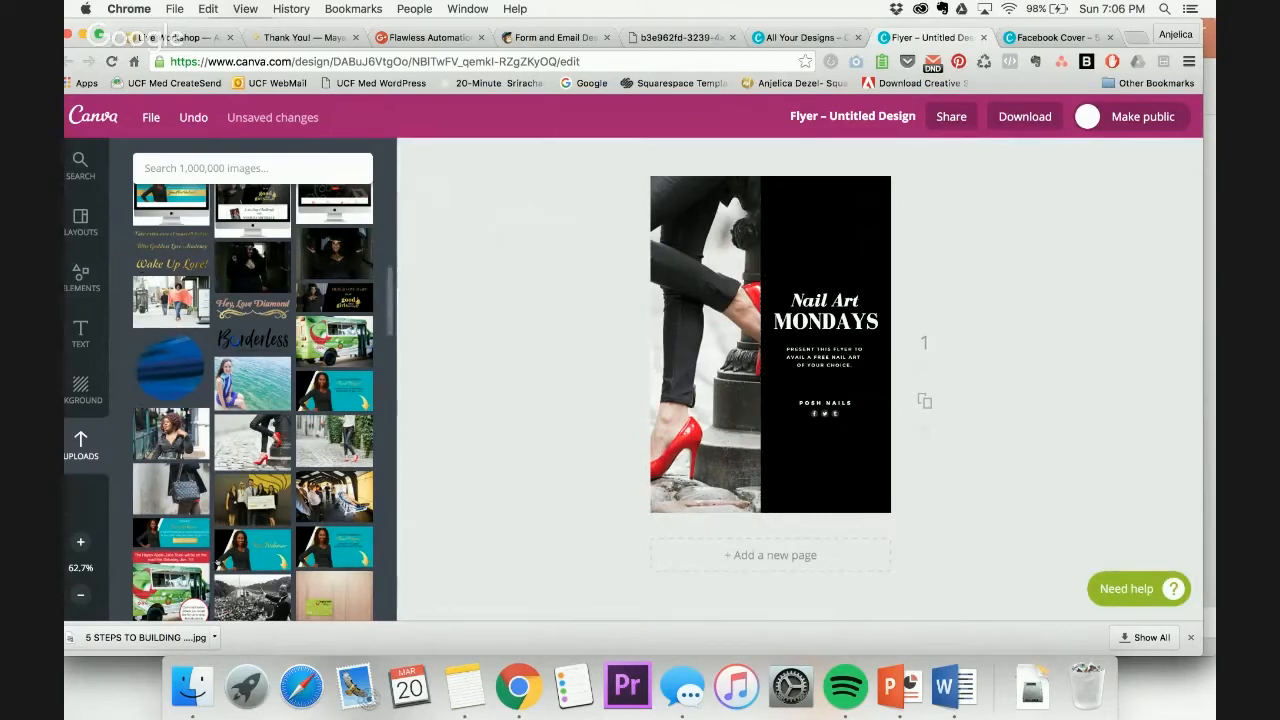
Replace the close-up heels photo with the uploaded street photo of a woman in black pants and red heels
click(719, 482)
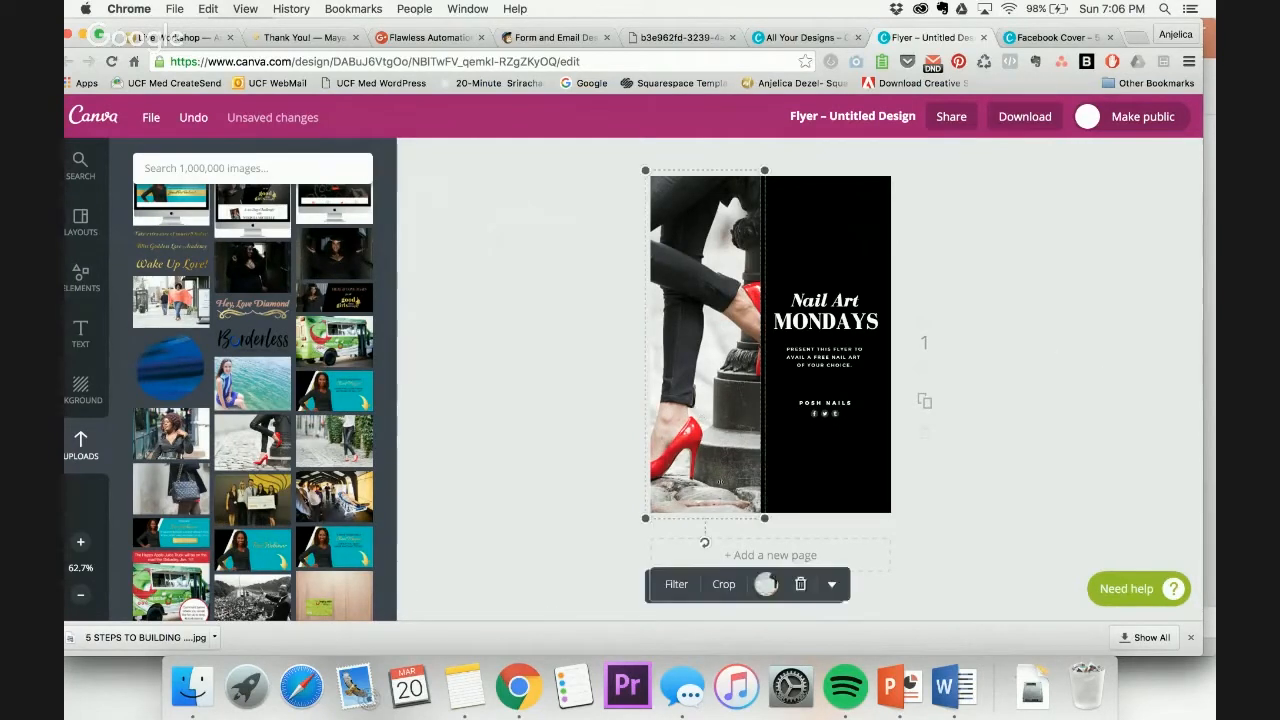
click(800, 584)
click(304, 458)
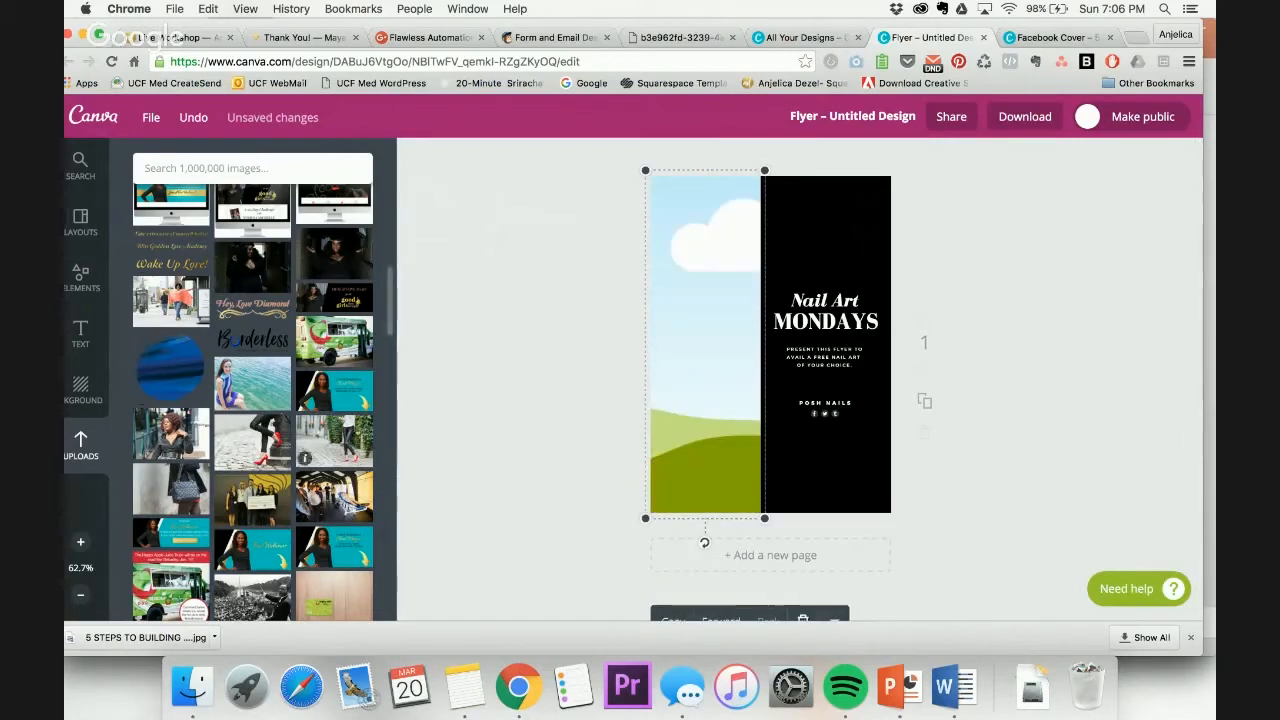
drag(794, 378, 700, 284)
Reposition the street photo's crop so the woman's legs and both red heels are centred in the frame
click(720, 584)
drag(712, 437, 608, 435)
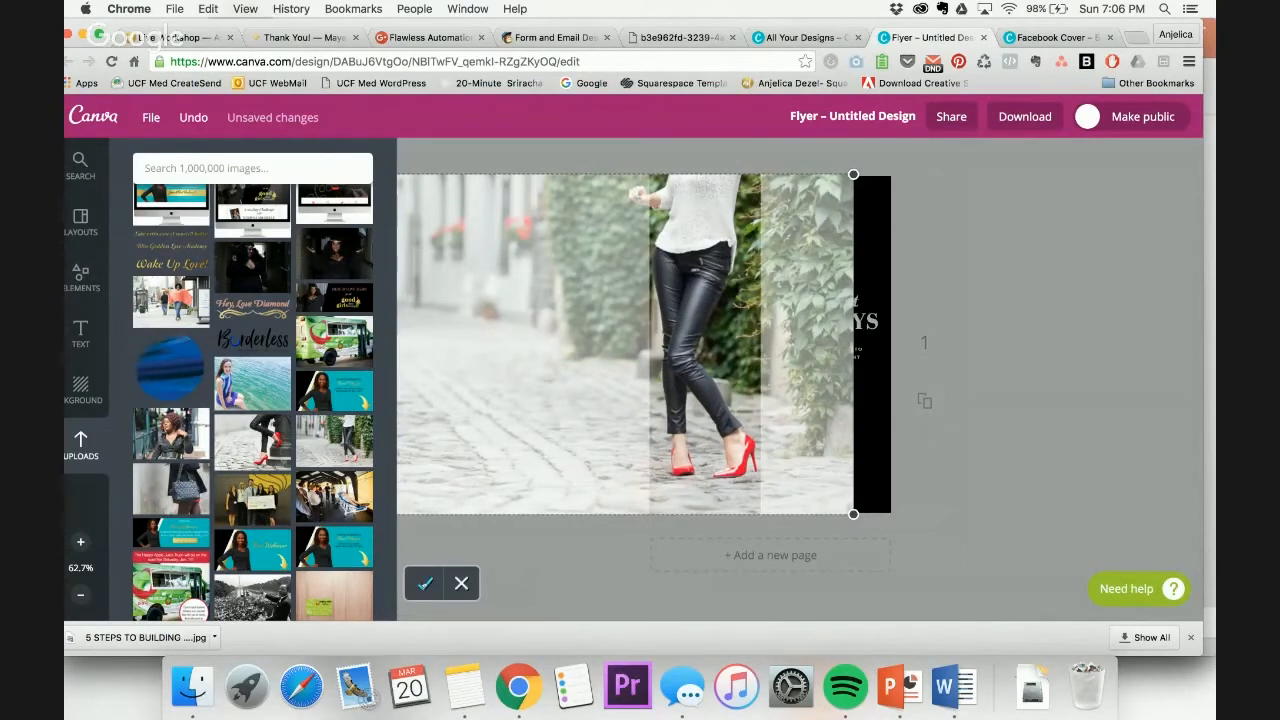
click(424, 583)
click(1019, 270)
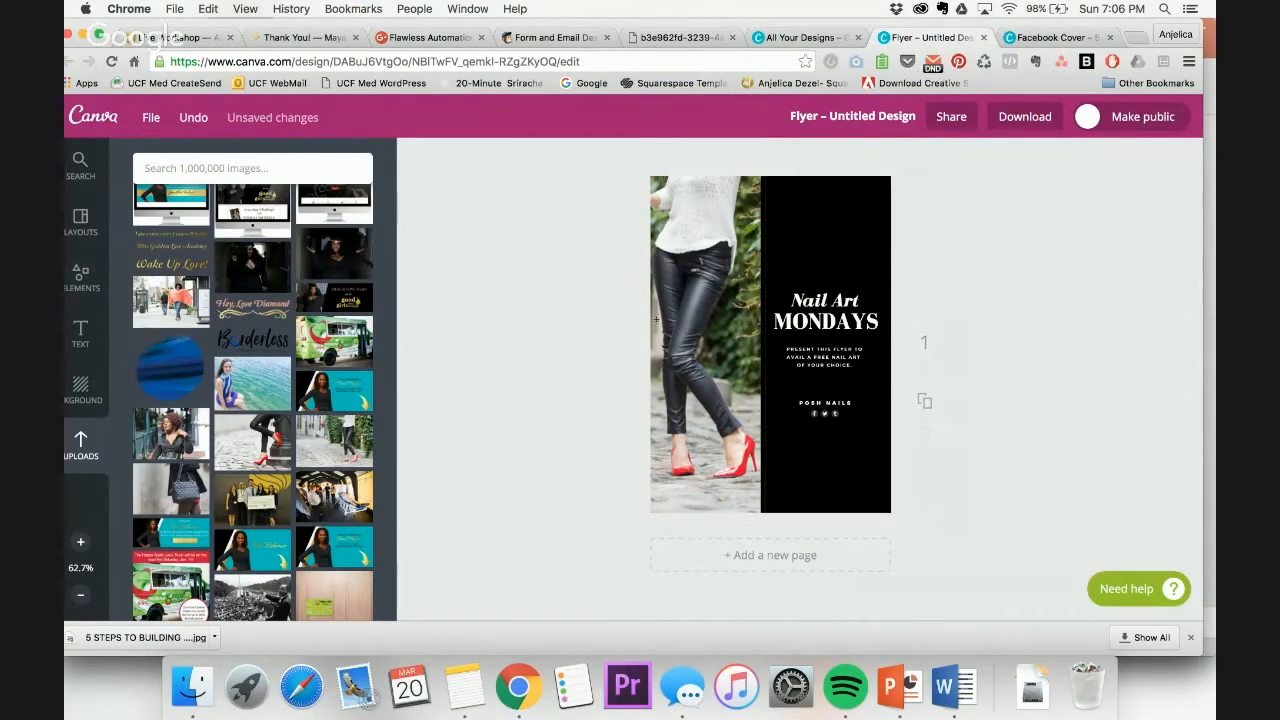
Delete the "Nail Art" text line above "MONDAYS" on the flyer
click(849, 289)
click(991, 256)
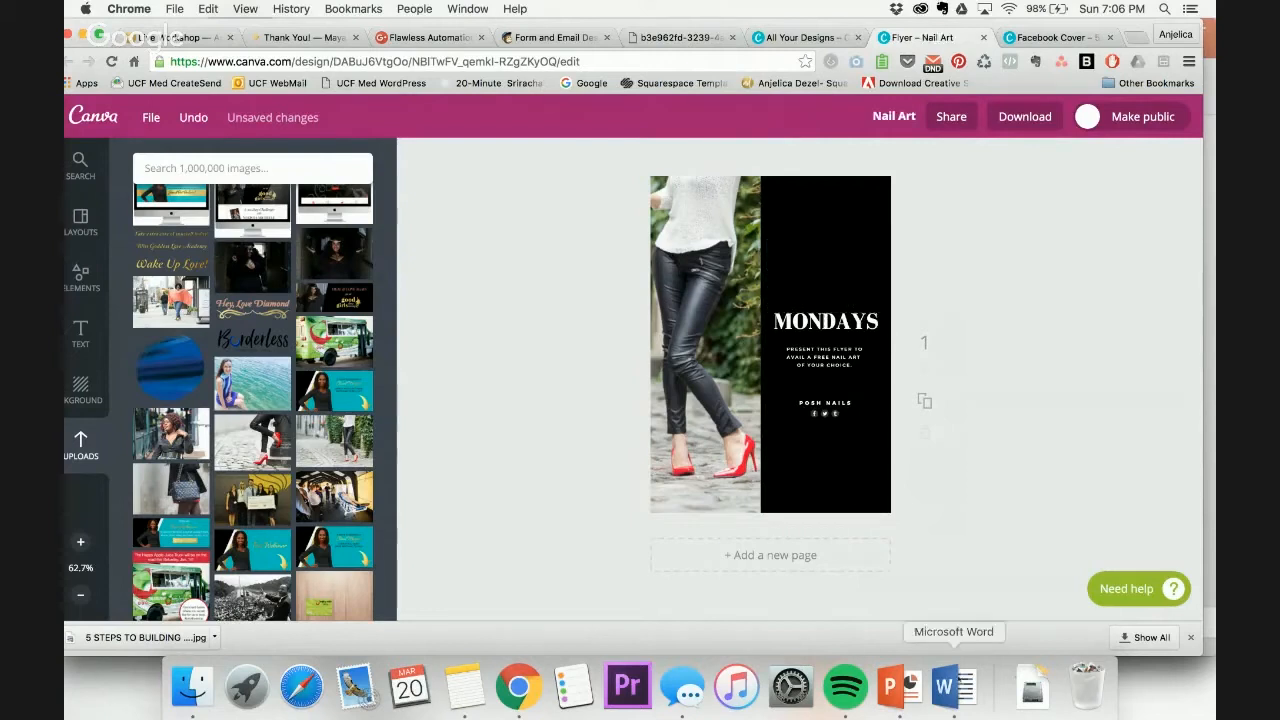
In Word, copy the heading "steps to building a wardrobe that makes you look good & feel confident" without the 5, and return to Canva
click(953, 686)
scroll(538, 262, up, 10)
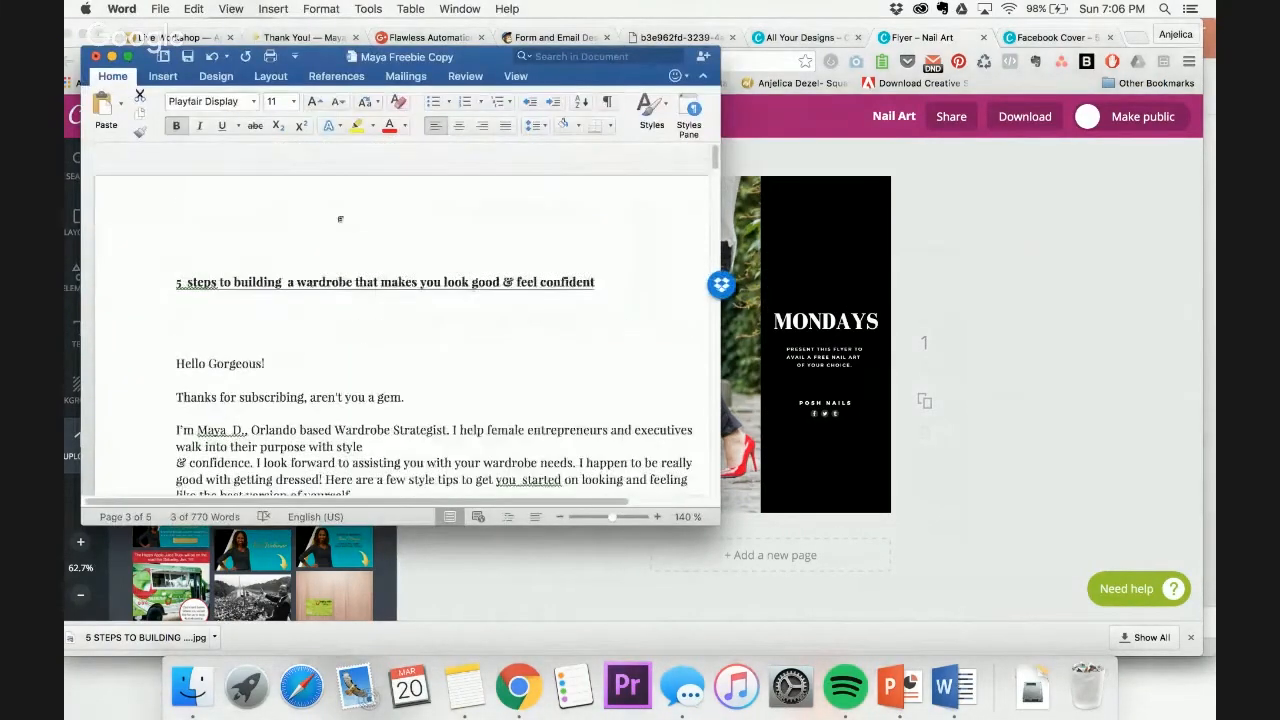
drag(611, 264, 196, 262)
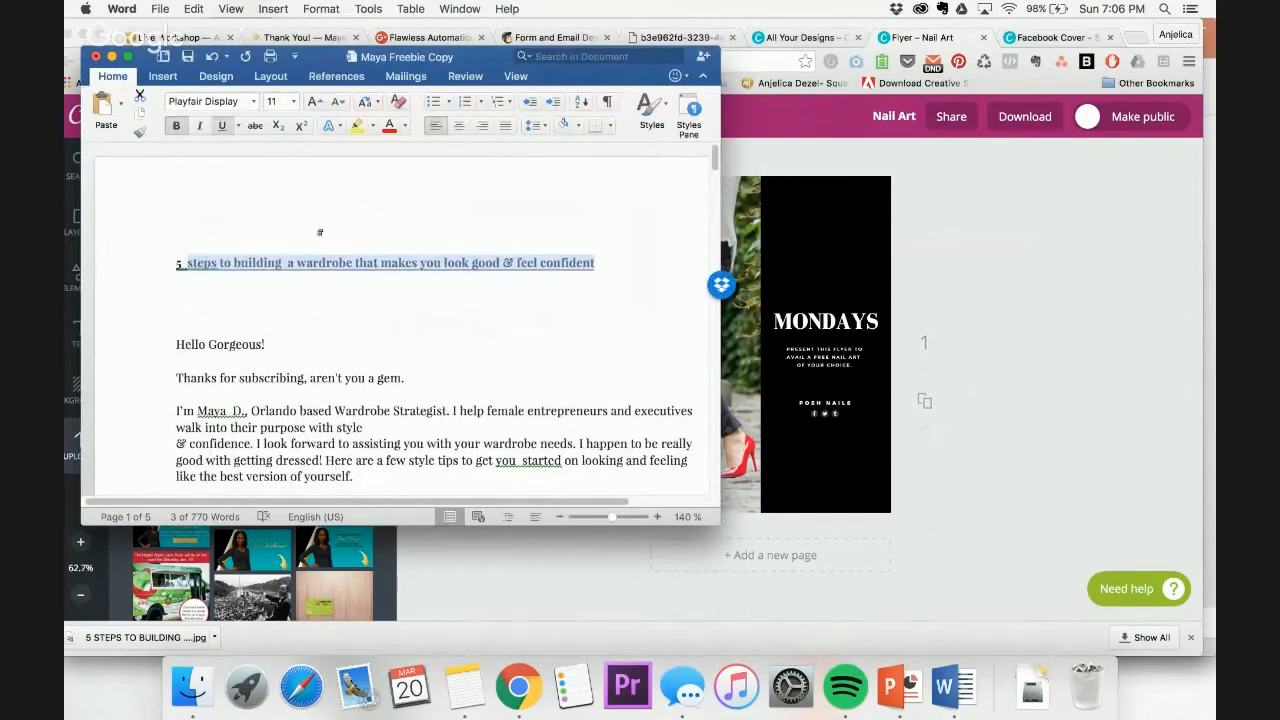
key(super+Tab)
Set the "MONDAYS" title to size 24 and replace it with "STEPS TO BUILDING A WARDROBE THAT MAKES YOU LOOK GOOD & FEEL CONFIDENT"
click(826, 321)
click(826, 321)
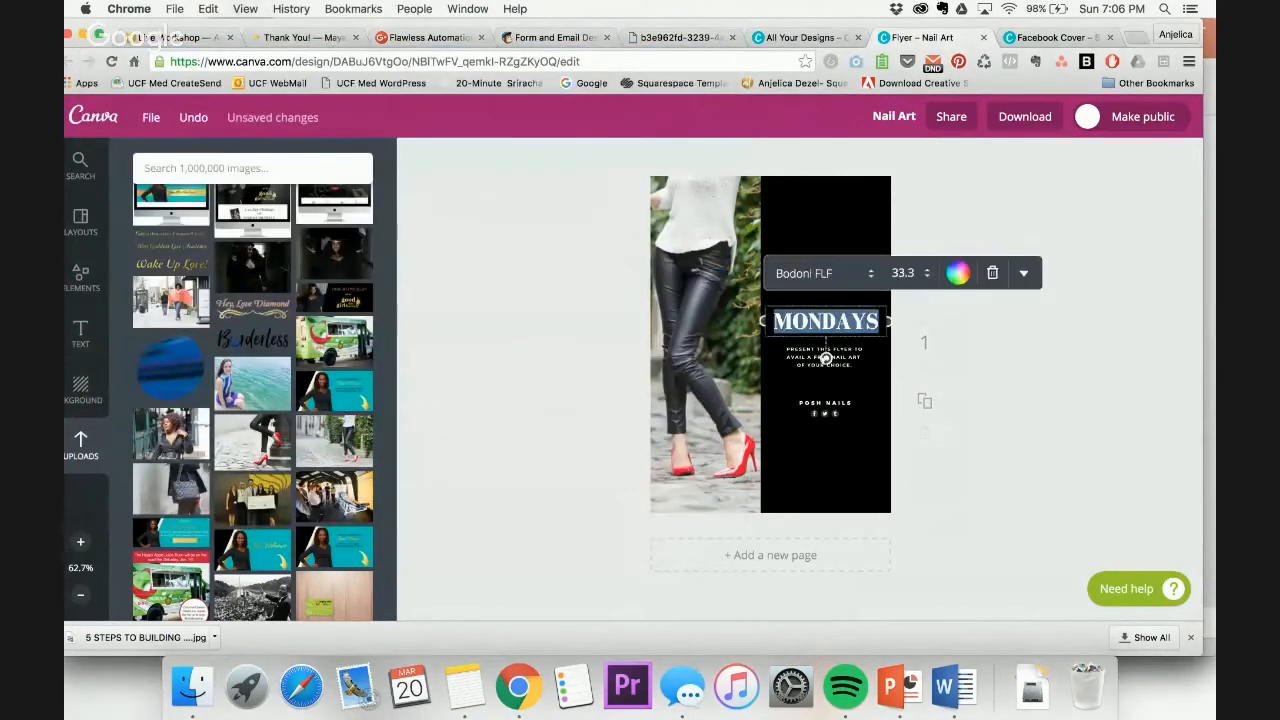
click(940, 275)
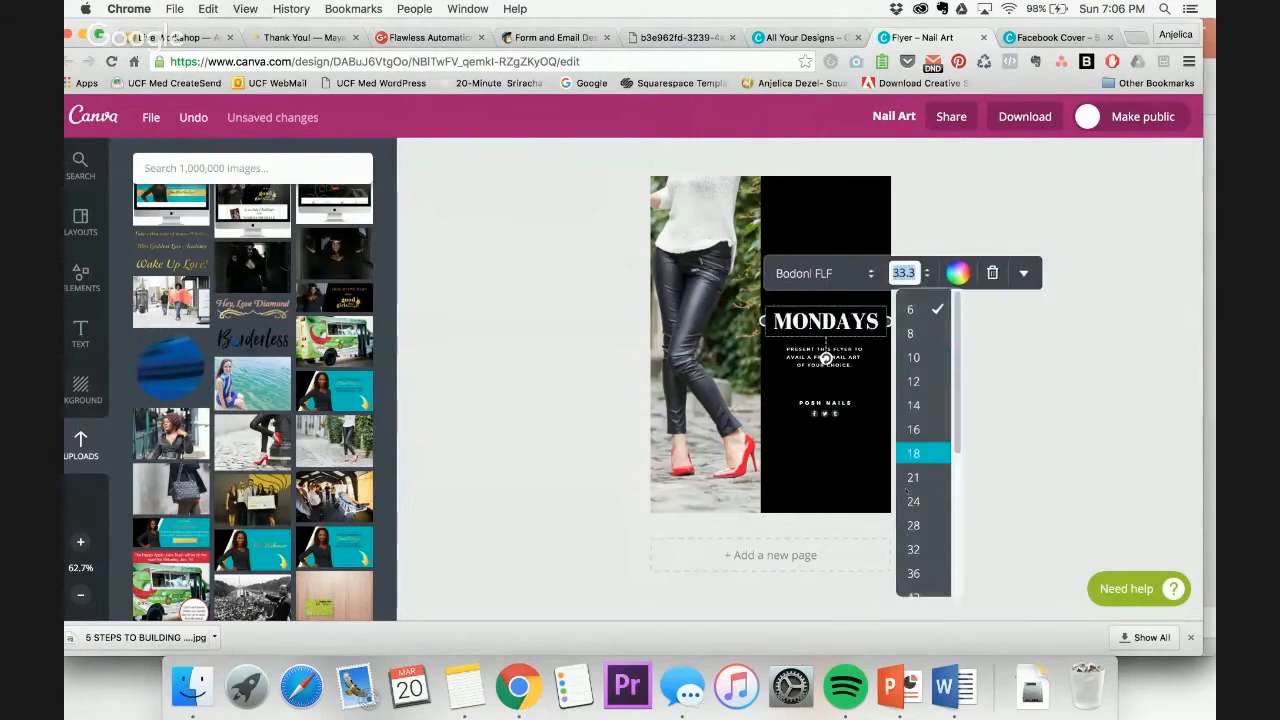
click(916, 500)
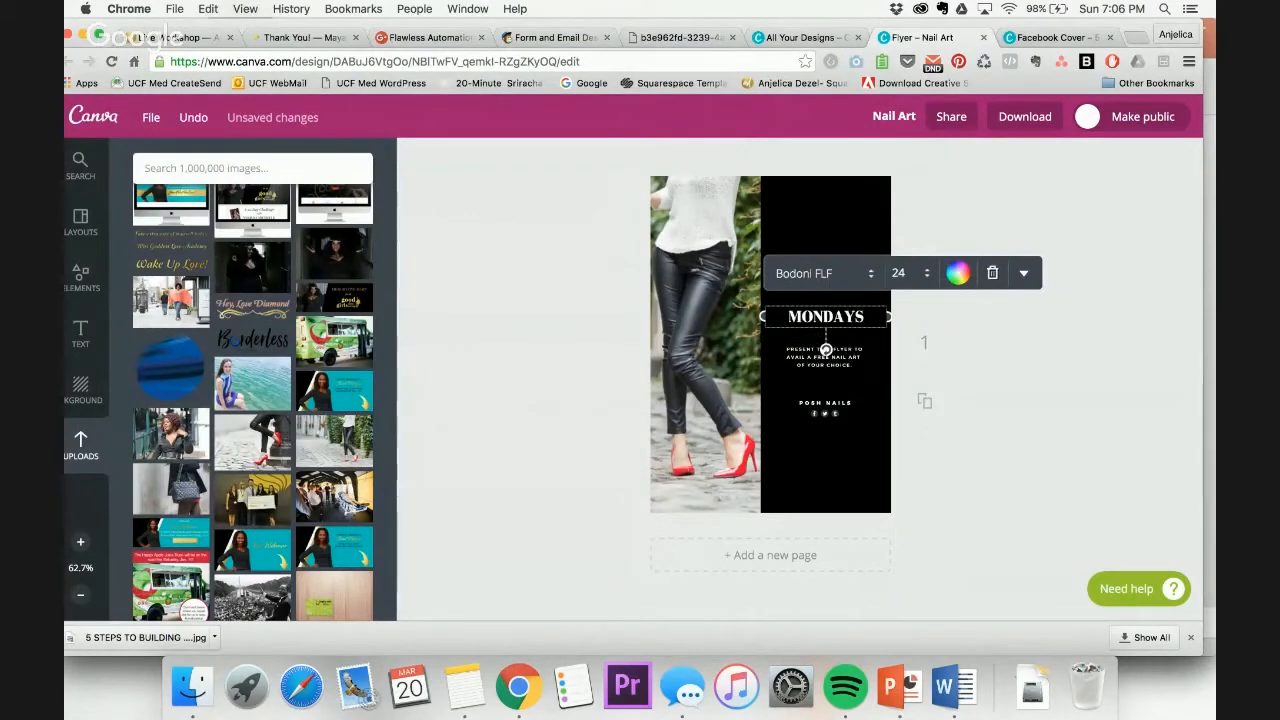
click(826, 316)
text(STEPS TO BUILDING A WARDROBE THAT MAKES YOU LOOK GOOD & FEEL CONFIDENT)
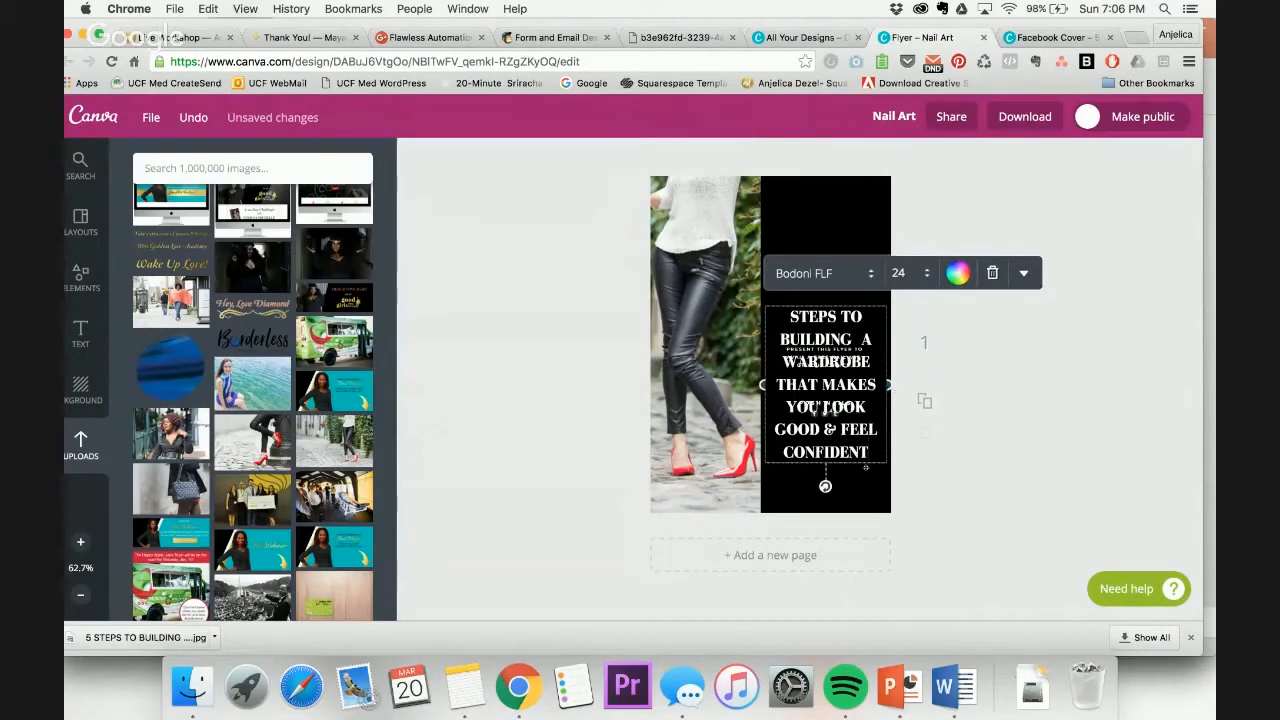
Move the new title up off the small text, and delete the "Present this flyer" paragraph and the "Posh Nails" line
drag(866, 464, 866, 320)
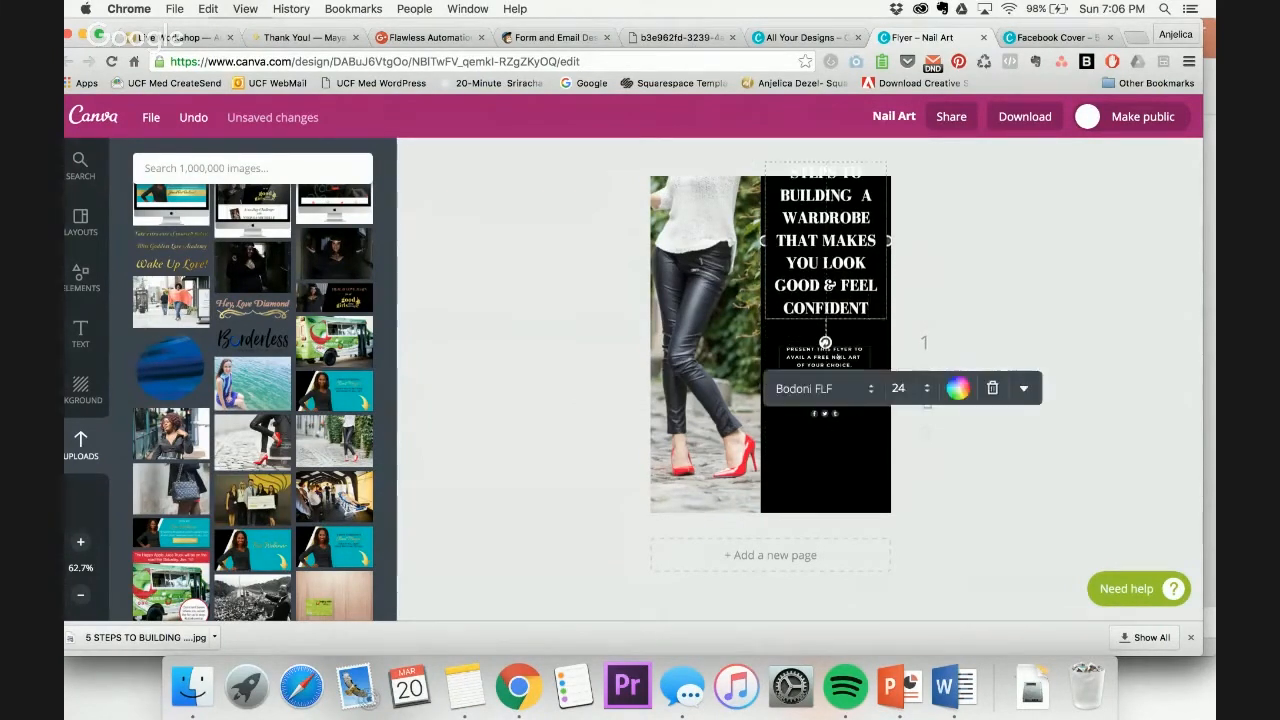
click(826, 356)
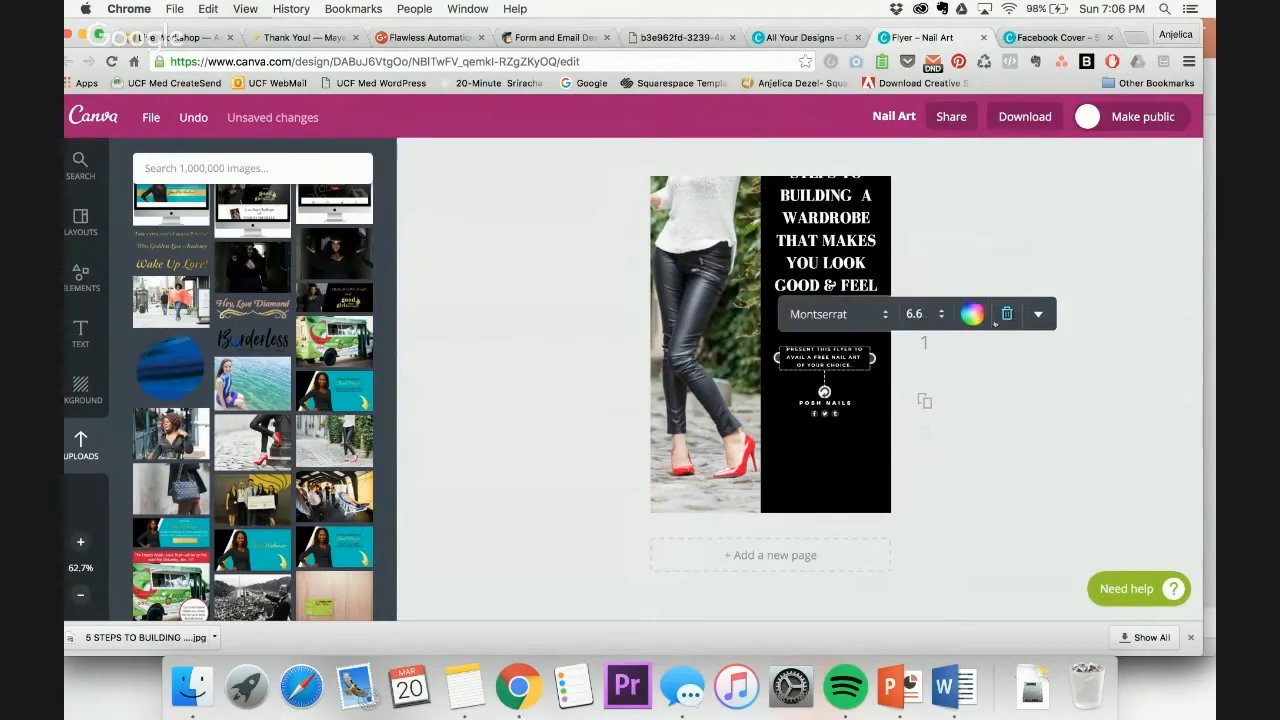
click(1006, 314)
click(855, 401)
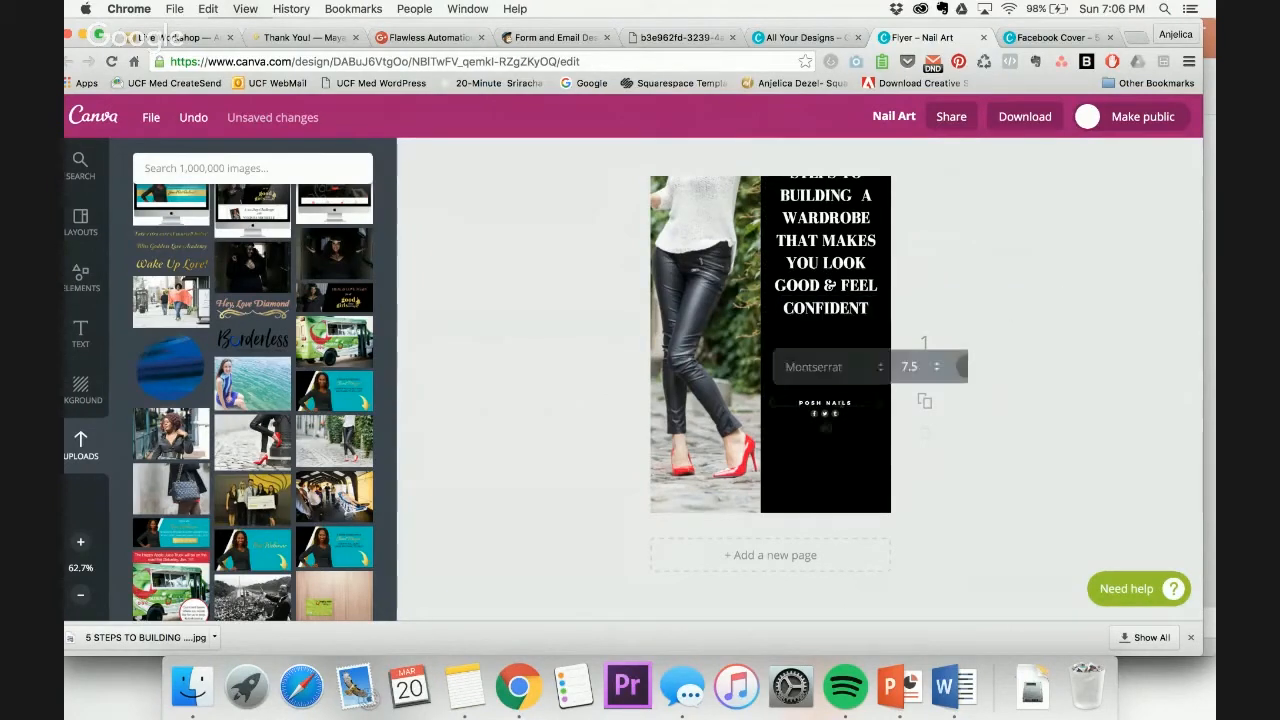
click(1002, 366)
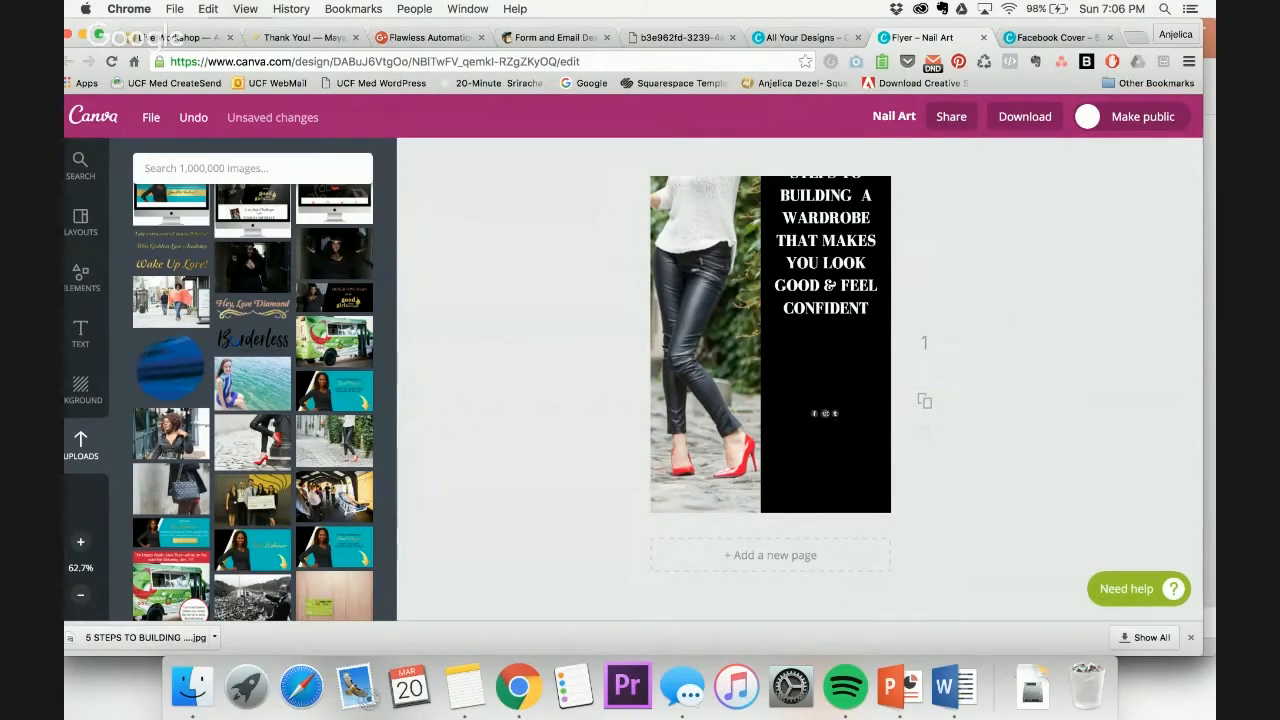
Delete the three social media icons and move the title down to the middle of the black panel
click(825, 413)
click(971, 376)
click(834, 413)
key(Delete)
click(813, 412)
click(999, 376)
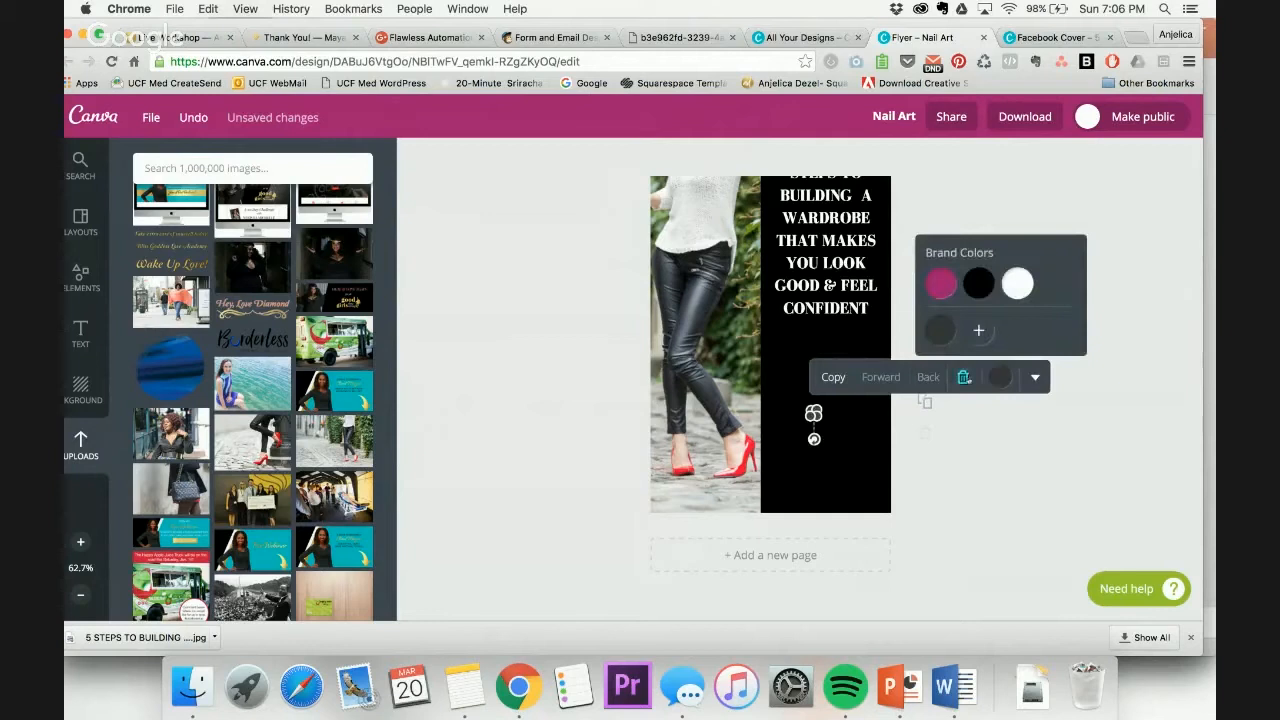
click(964, 377)
drag(852, 265, 853, 367)
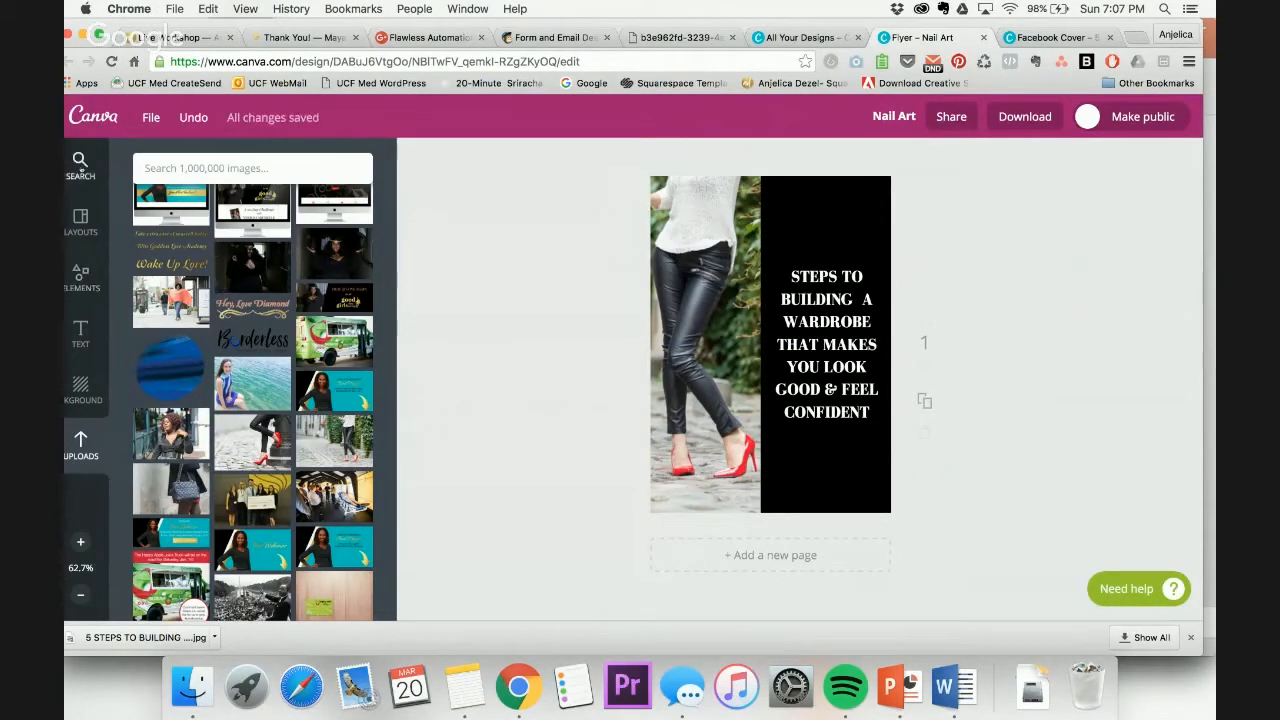
Browse the Illustrations collection among the elements for a decorative graphic
click(80, 165)
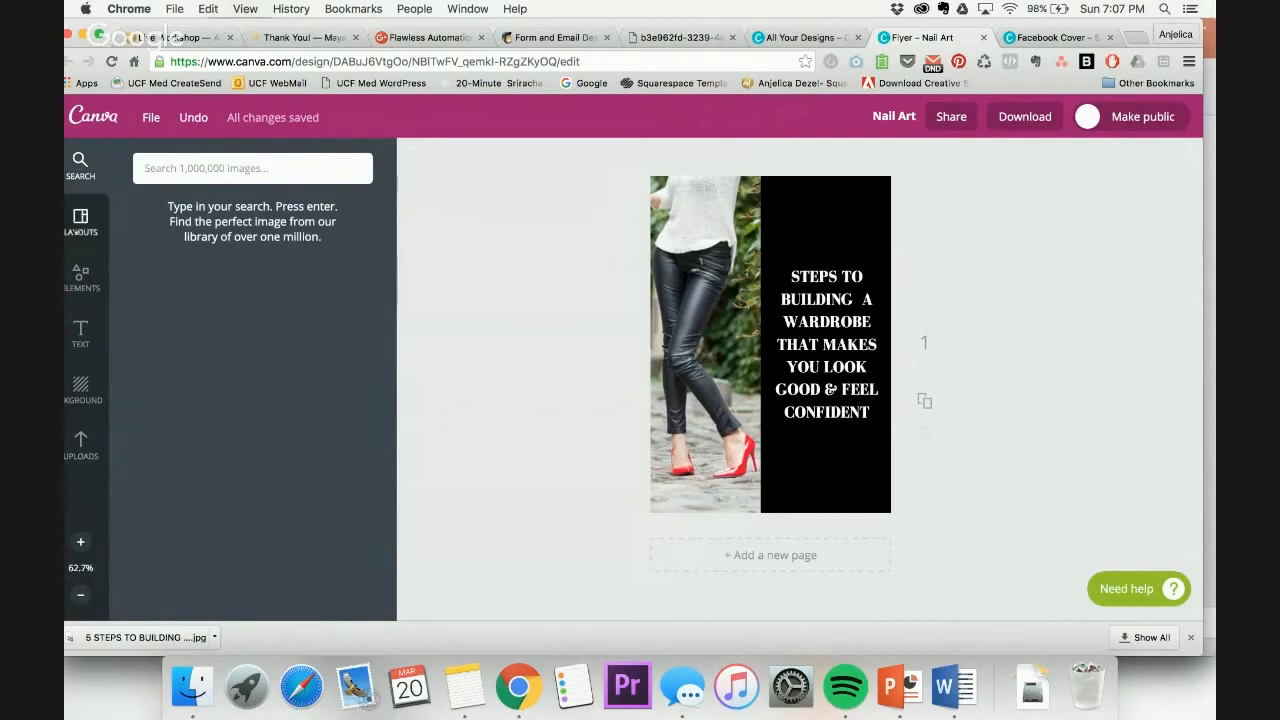
click(80, 275)
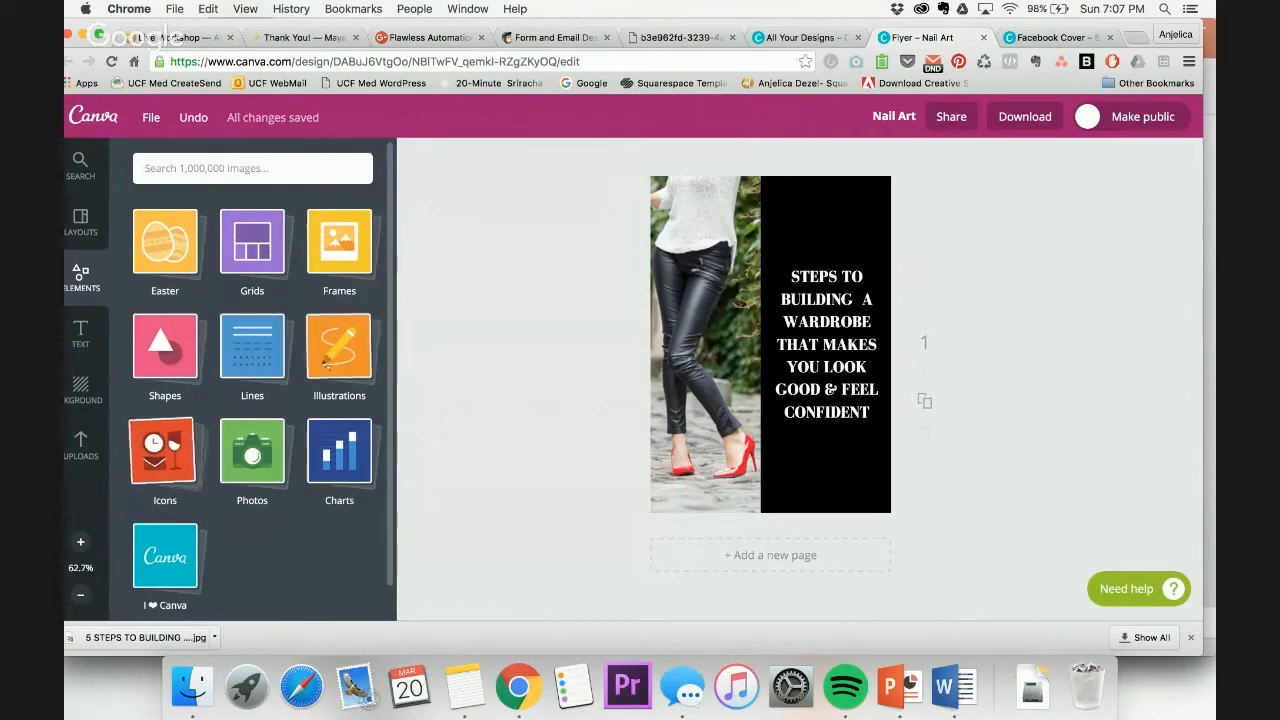
click(348, 340)
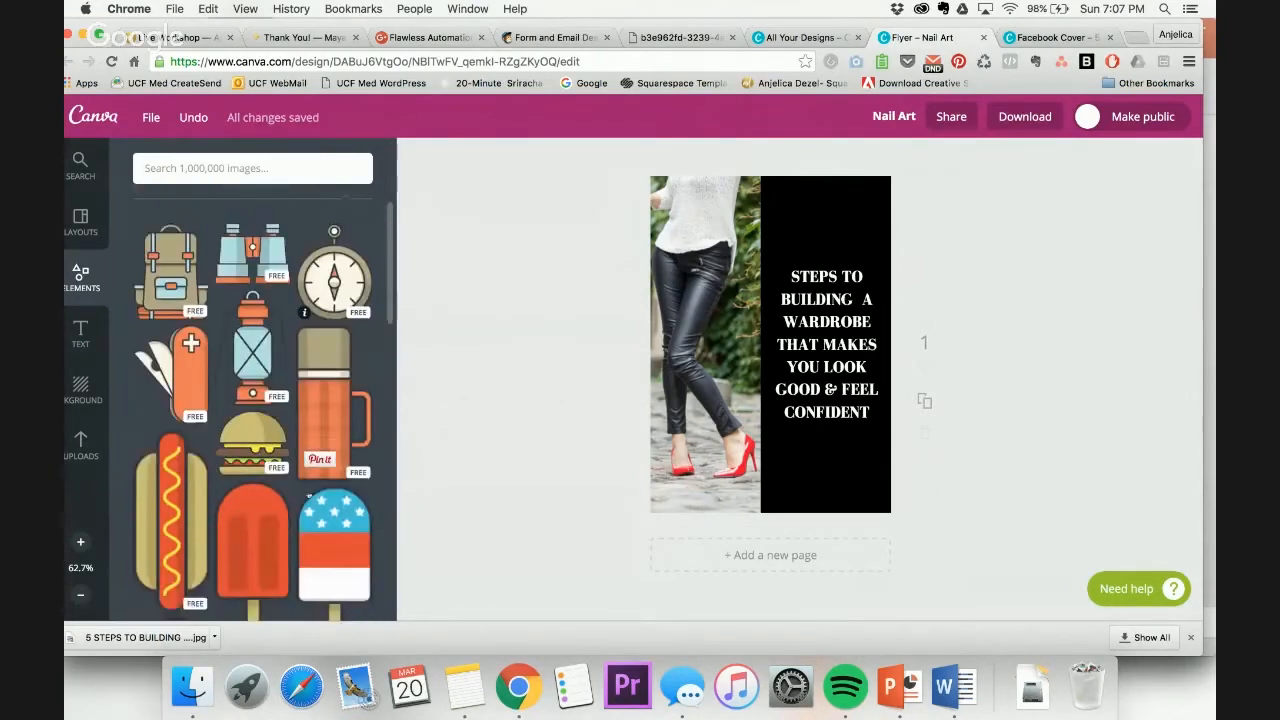
scroll(309, 494, down, 15)
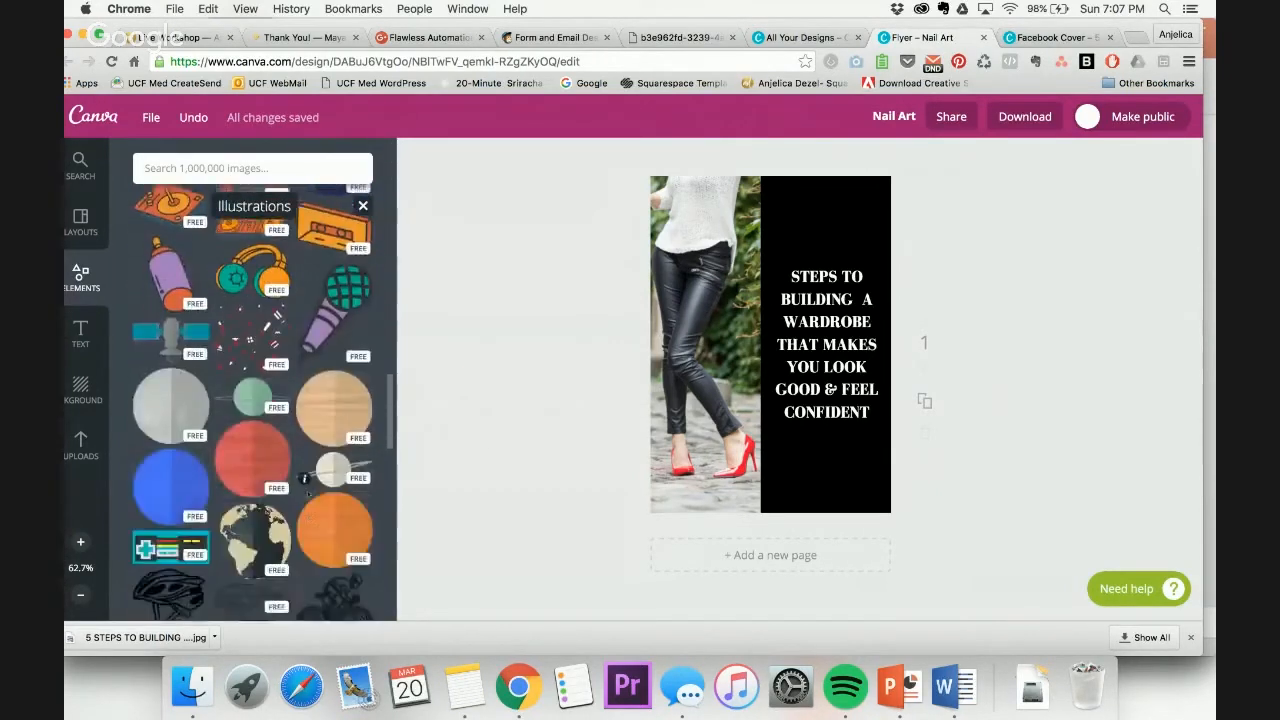
scroll(309, 494, down, 6)
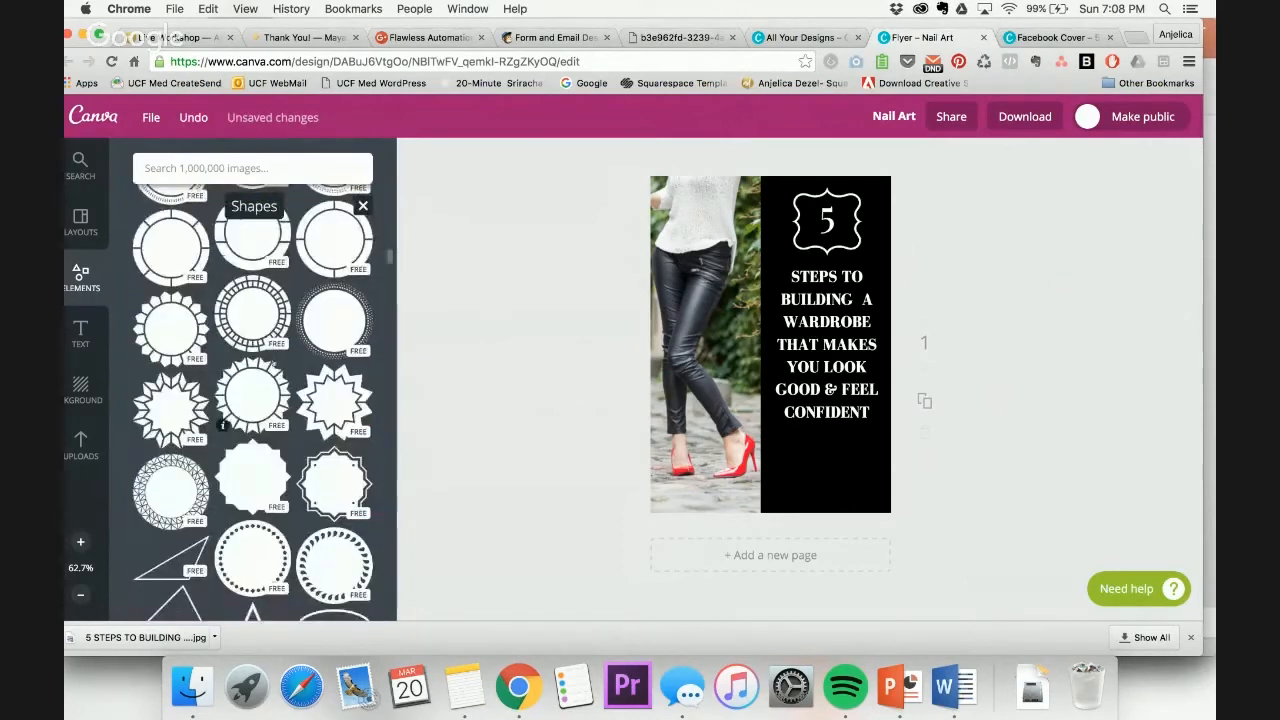
Add the round badge shape with the triangle-patterned border from the Shapes collection to the flyer
scroll(273, 363, down, 2)
scroll(273, 363, down, 3)
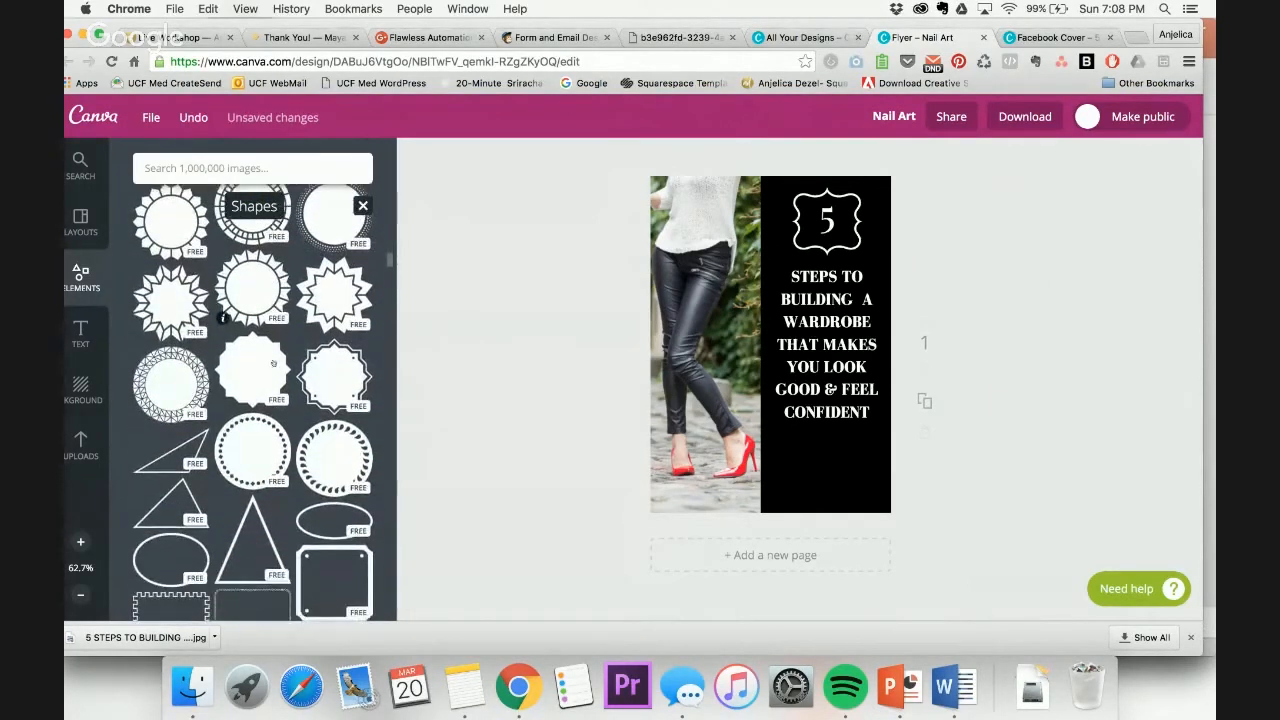
click(141, 414)
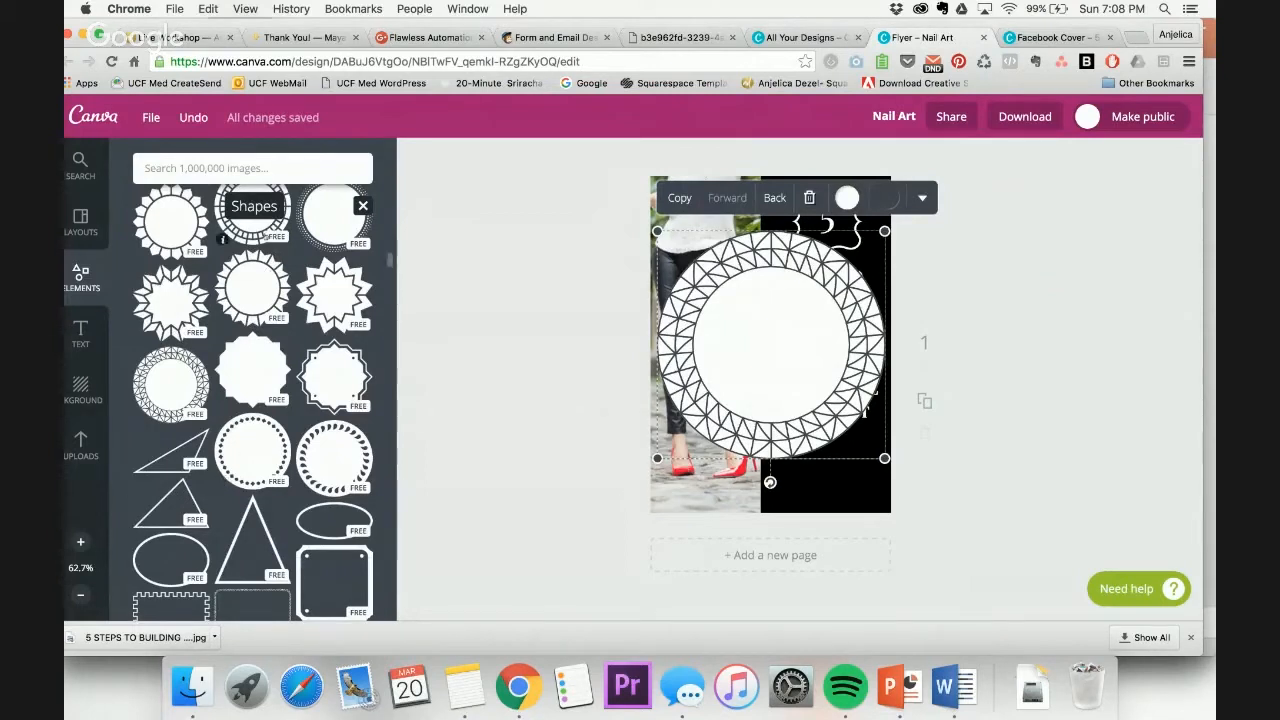
scroll(265, 237, up, 3)
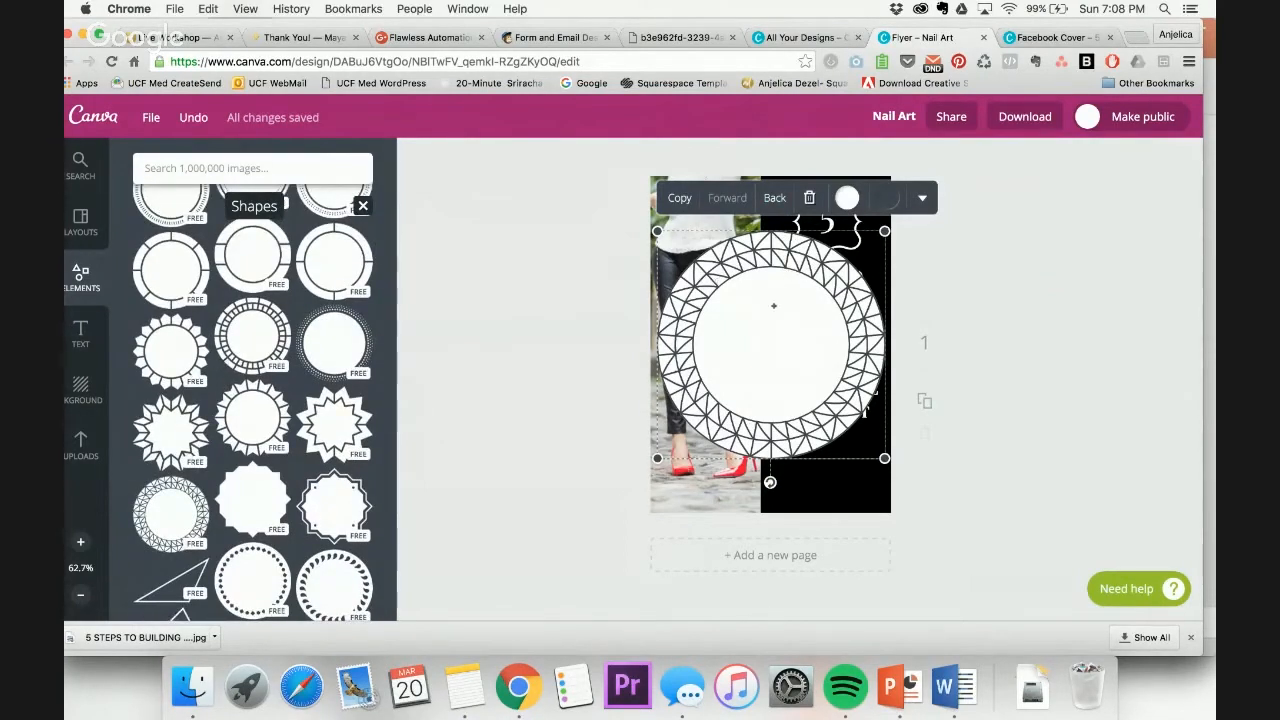
Recolour the round badge with a black fill and white pattern lines
click(847, 198)
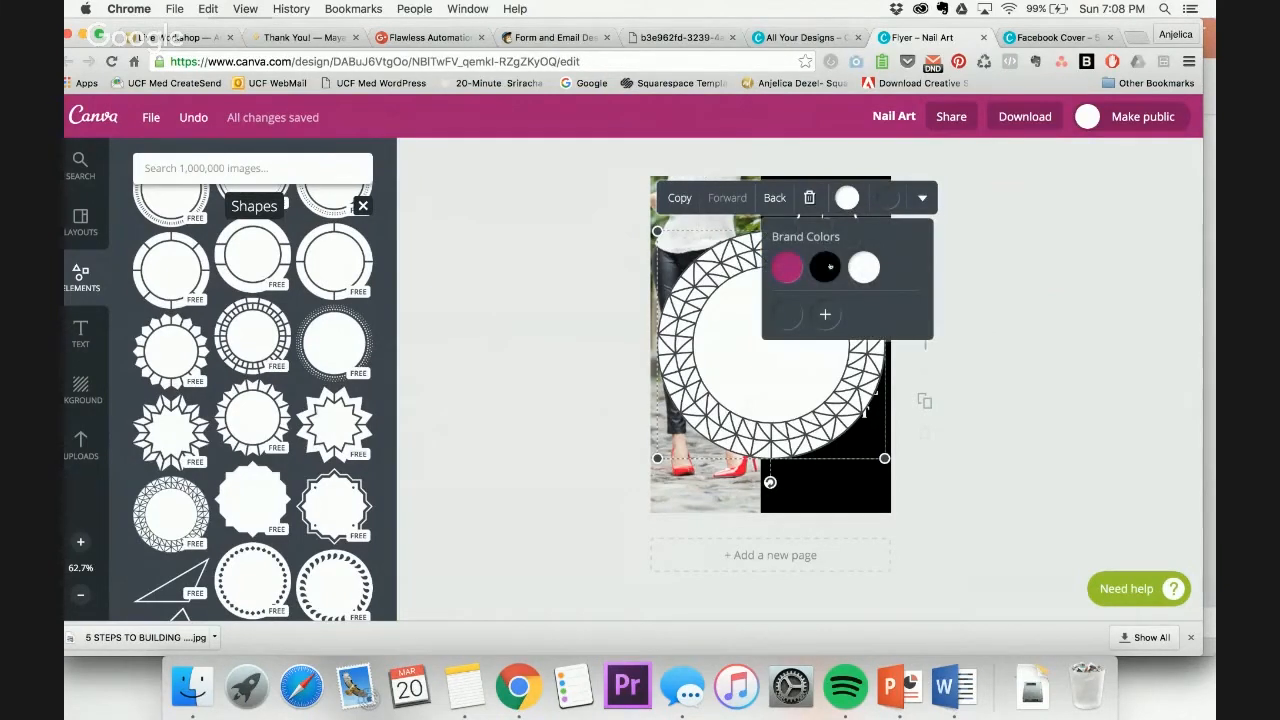
click(826, 267)
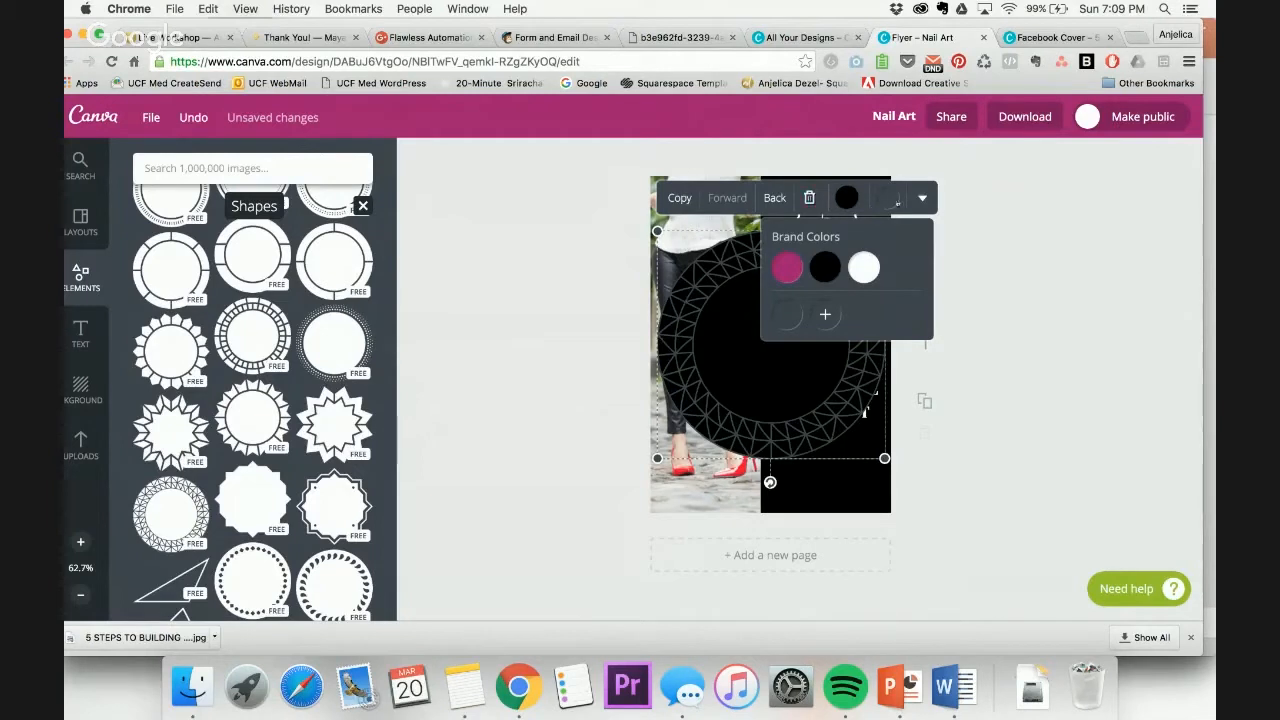
click(895, 200)
click(904, 267)
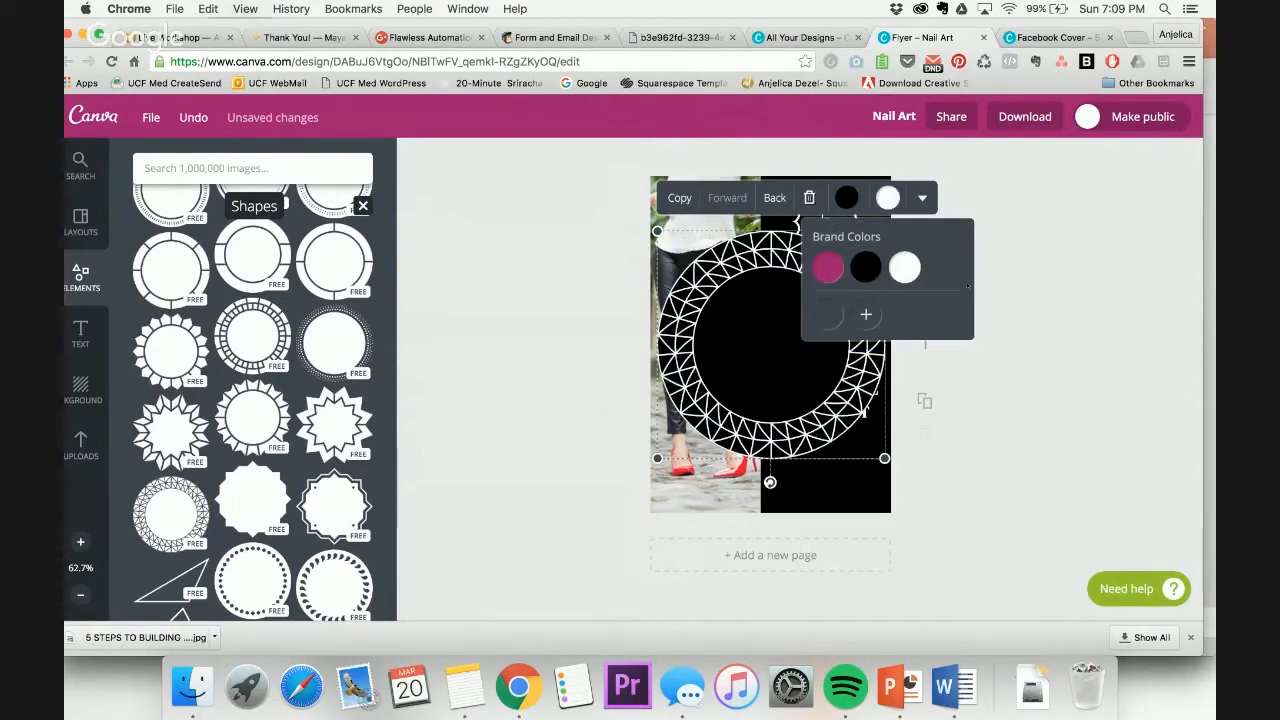
click(1103, 300)
Shrink the round badge to a small circle over the black panel, just below the "5"
click(771, 264)
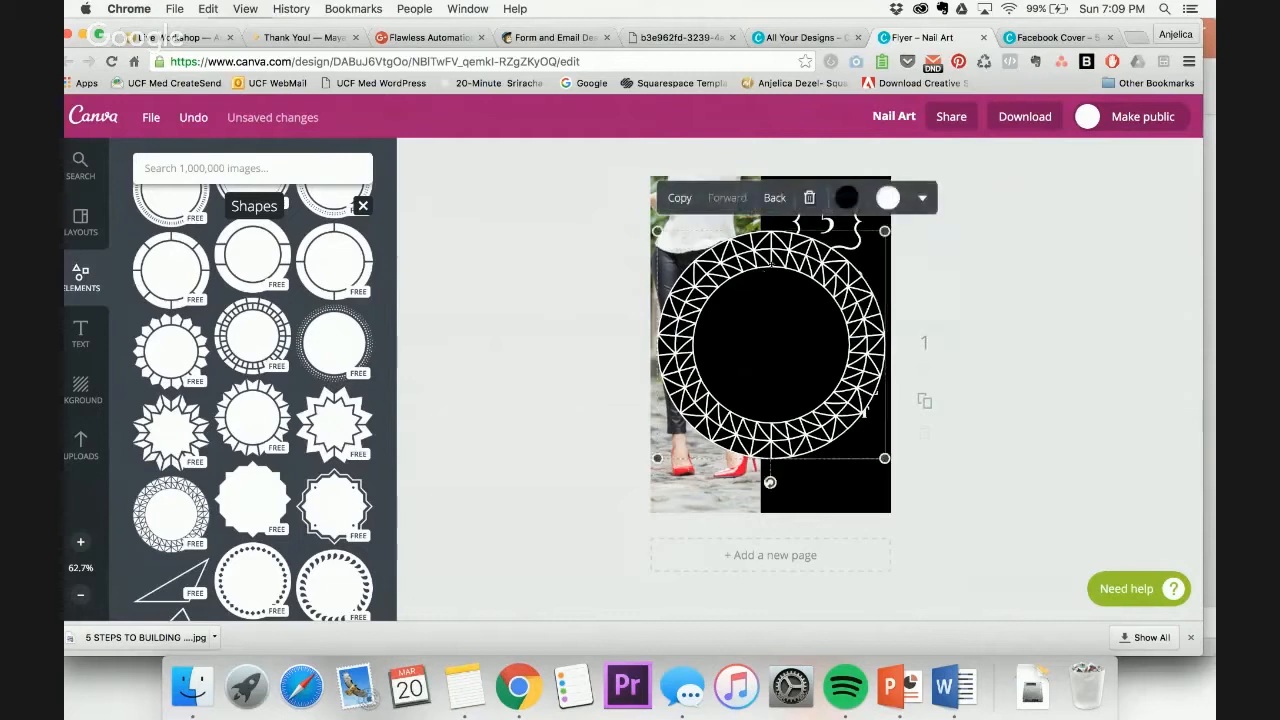
drag(678, 246, 820, 266)
click(998, 286)
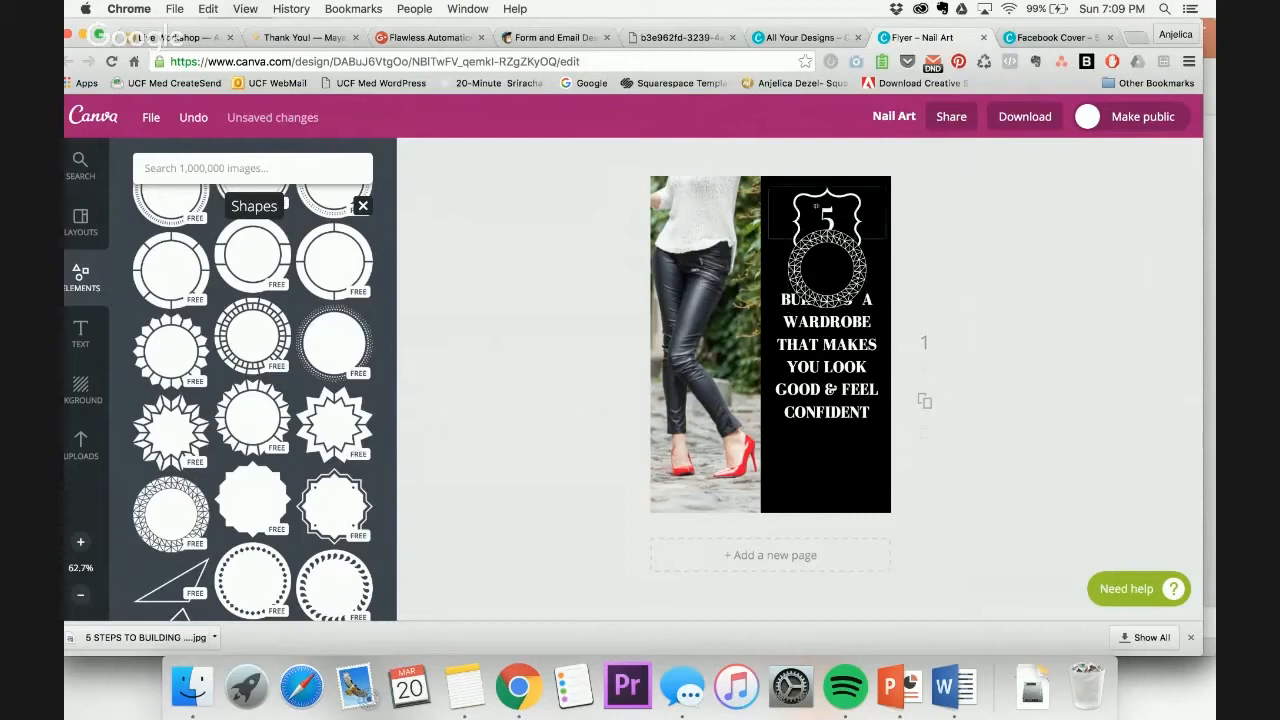
Narrow the text box of the "5" and delete the bracket-style frame around it
click(827, 215)
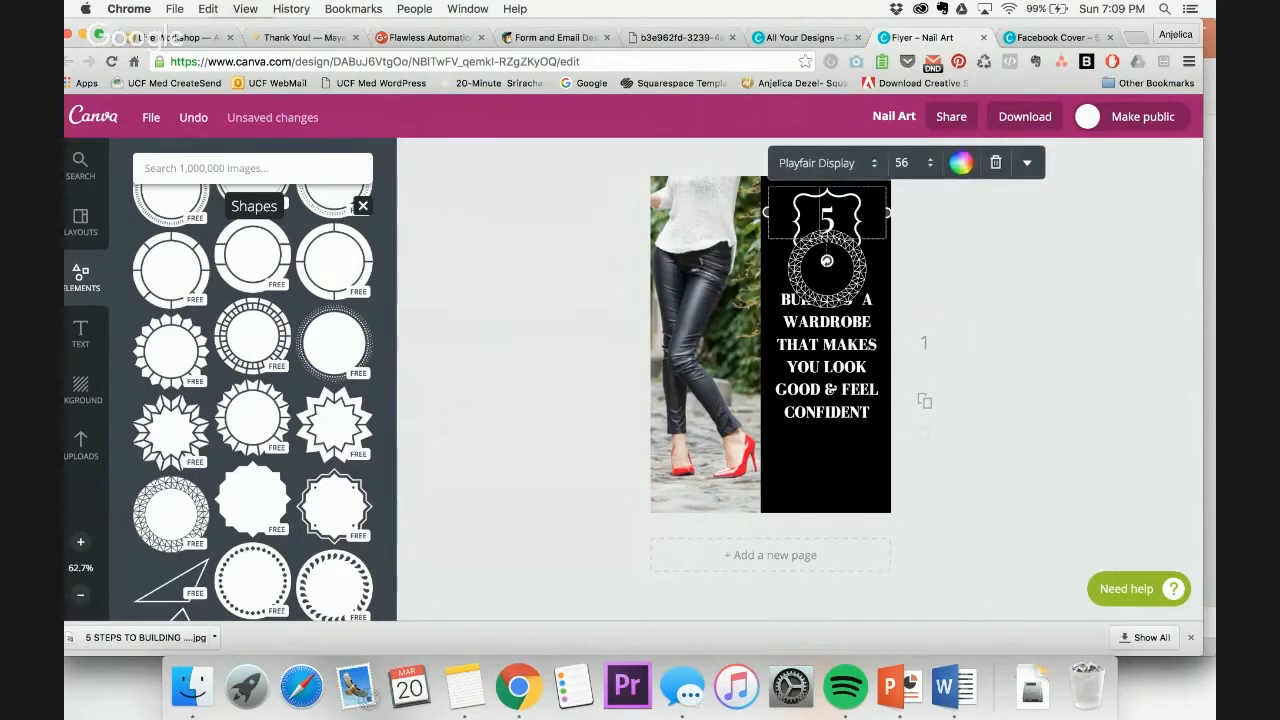
drag(887, 212, 810, 212)
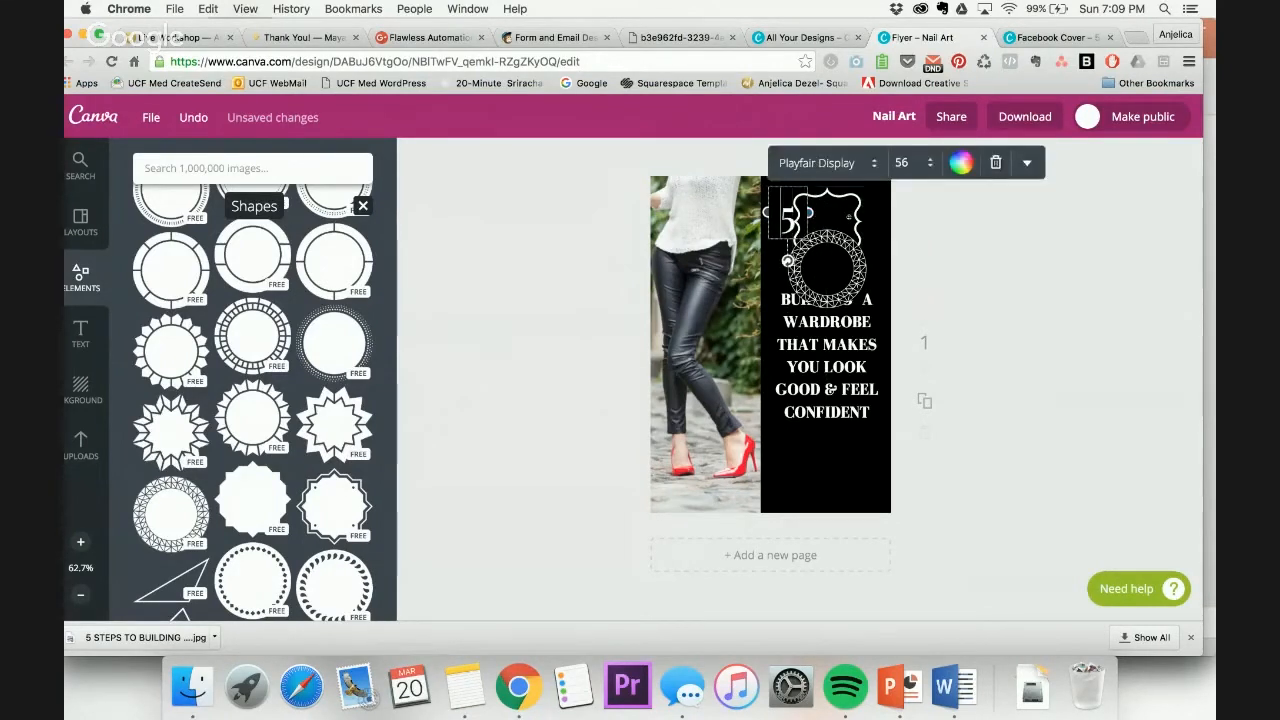
click(835, 212)
click(945, 162)
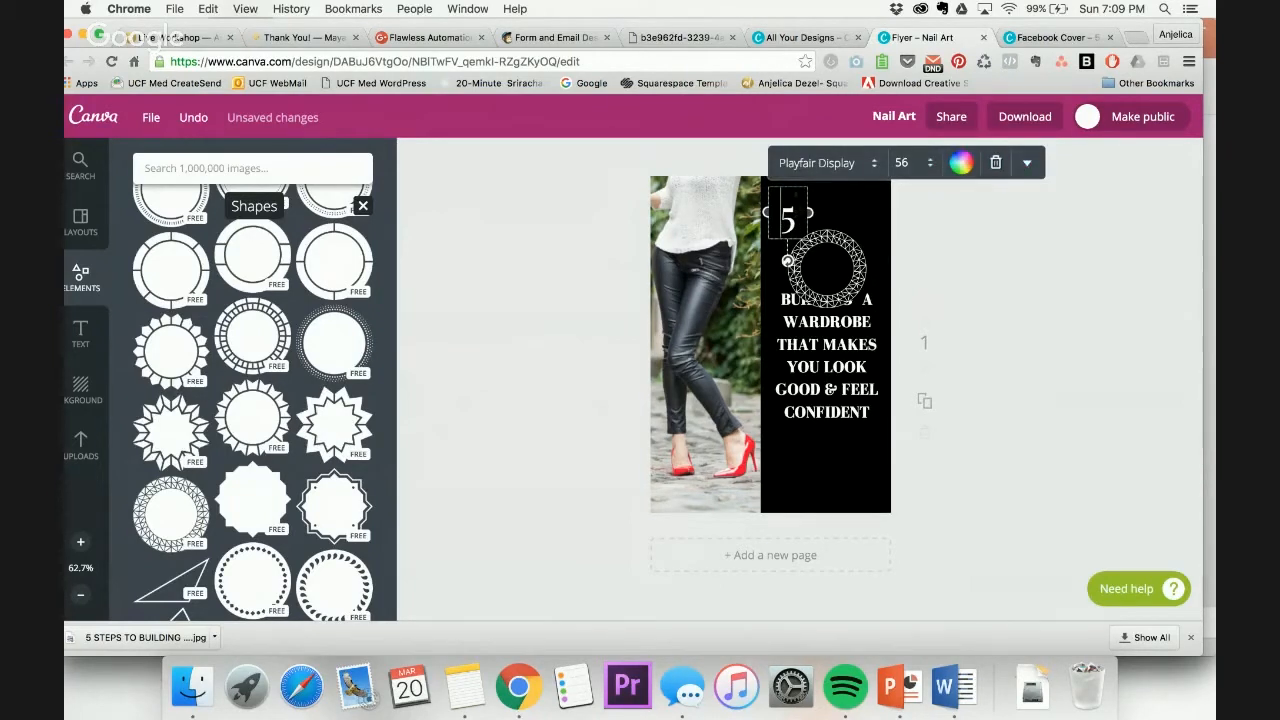
Position the "5" and the round badge together, centred above the title, and send the badge behind the number
drag(788, 220, 827, 226)
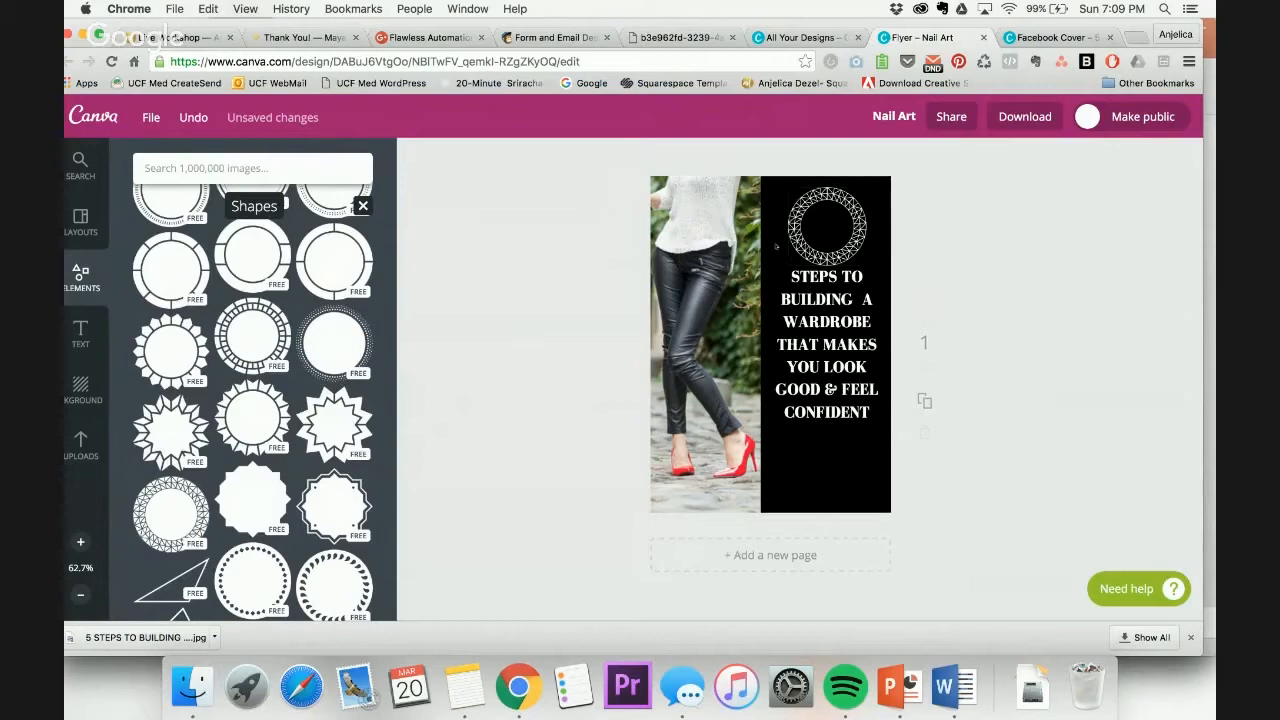
click(856, 254)
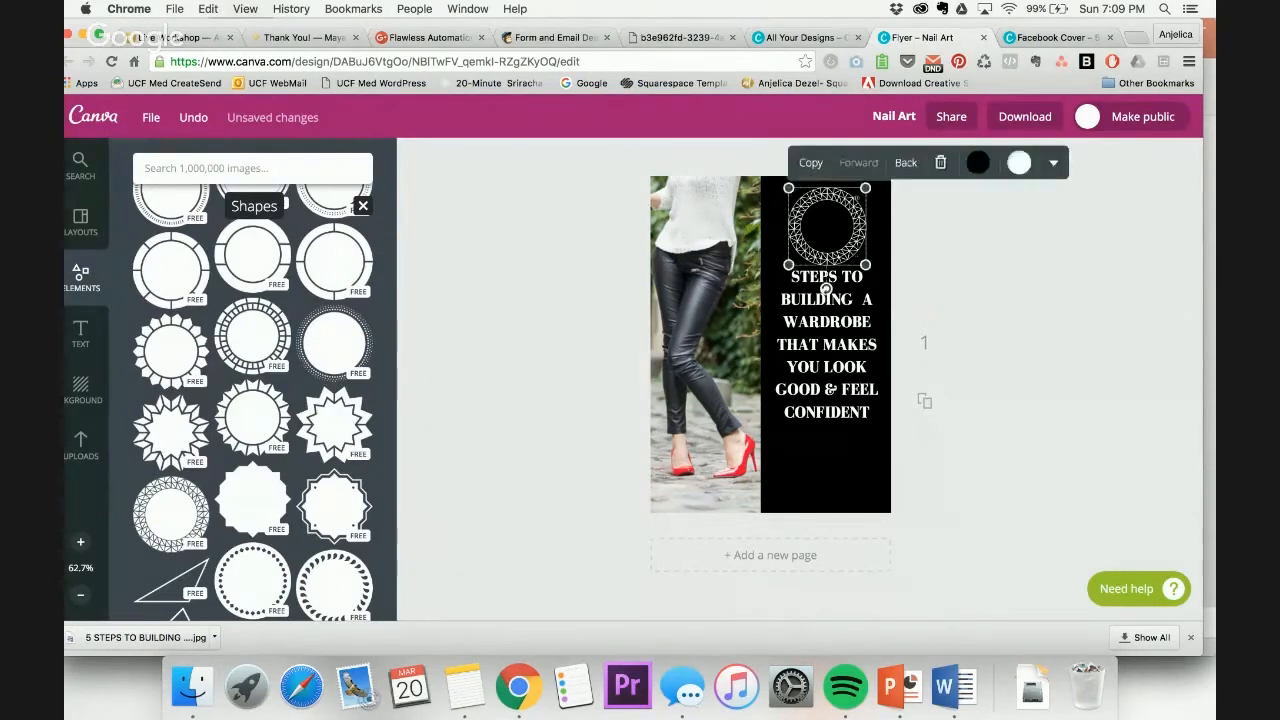
click(906, 163)
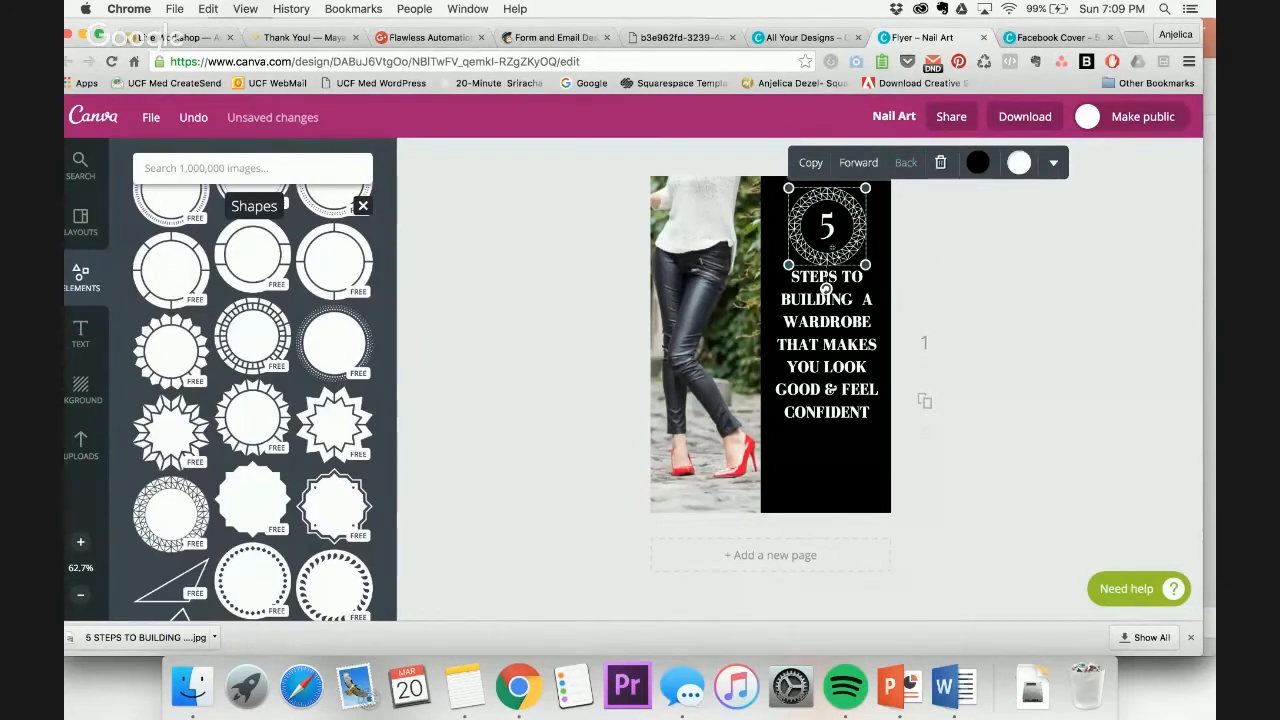
click(984, 270)
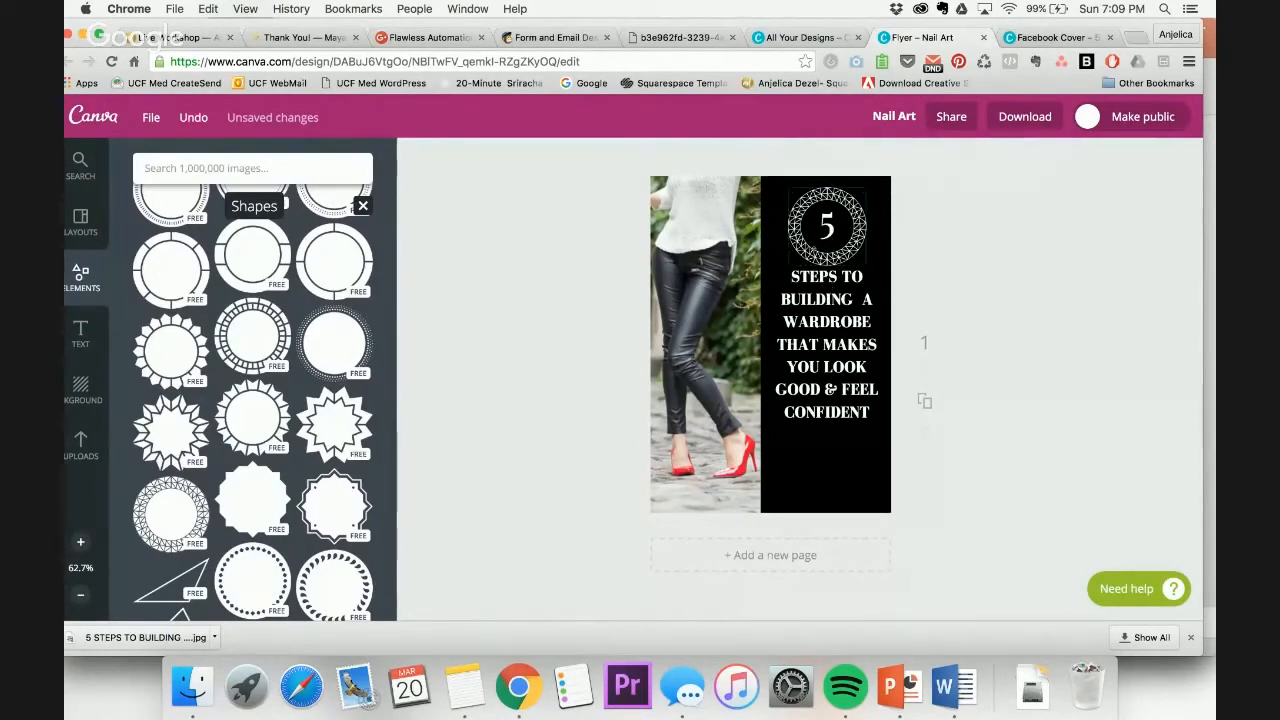
Shrink the round badge around the "5" slightly and move the title down a little to widen the gap
click(855, 252)
drag(865, 265, 826, 228)
click(966, 268)
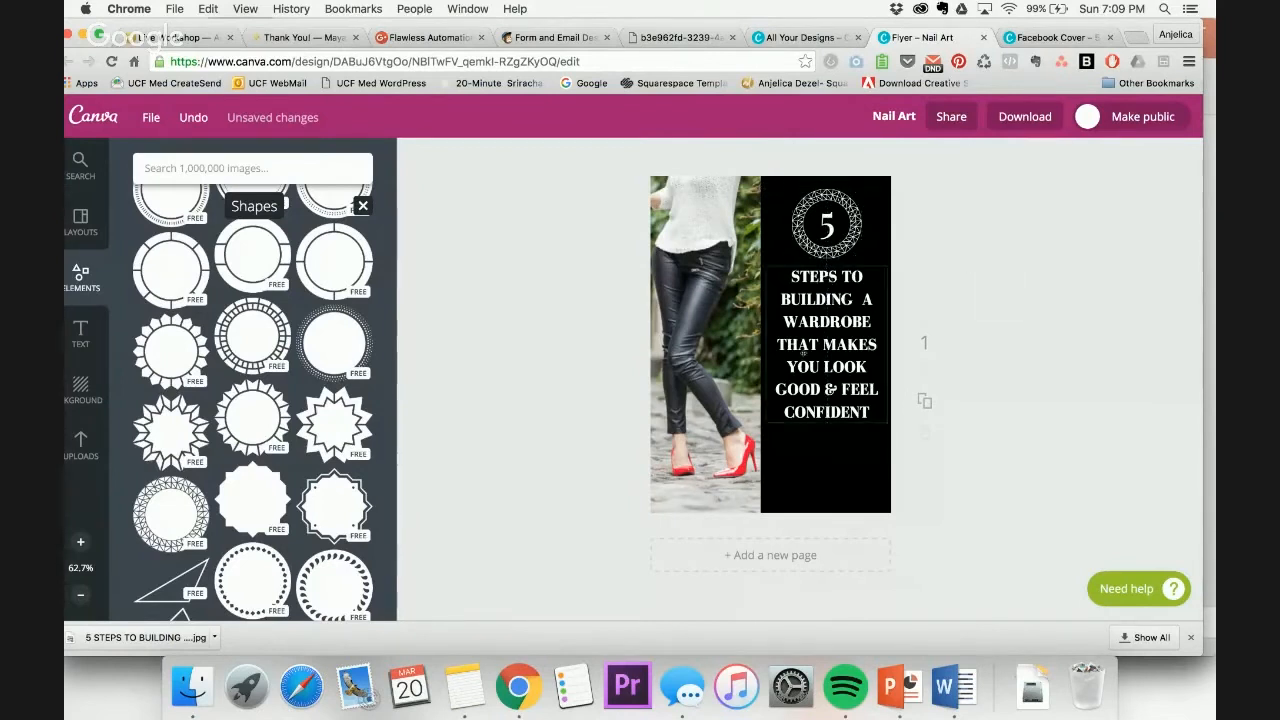
drag(822, 344, 824, 355)
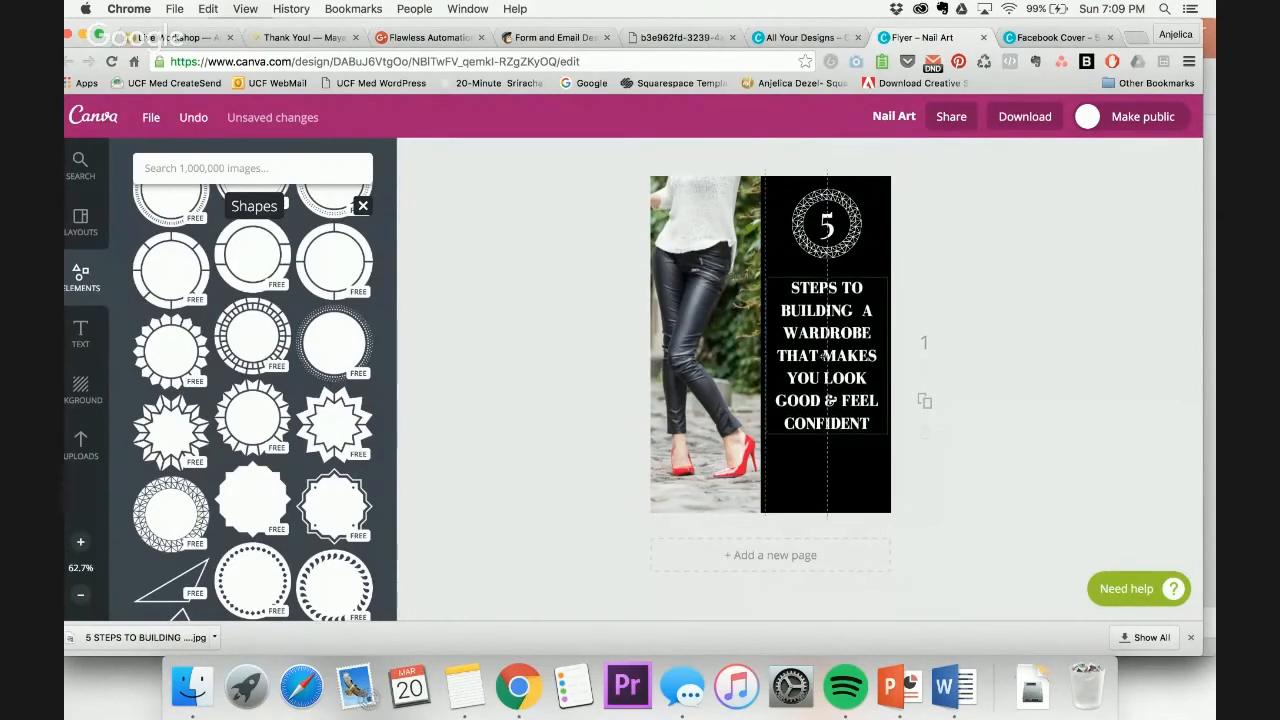
click(1027, 314)
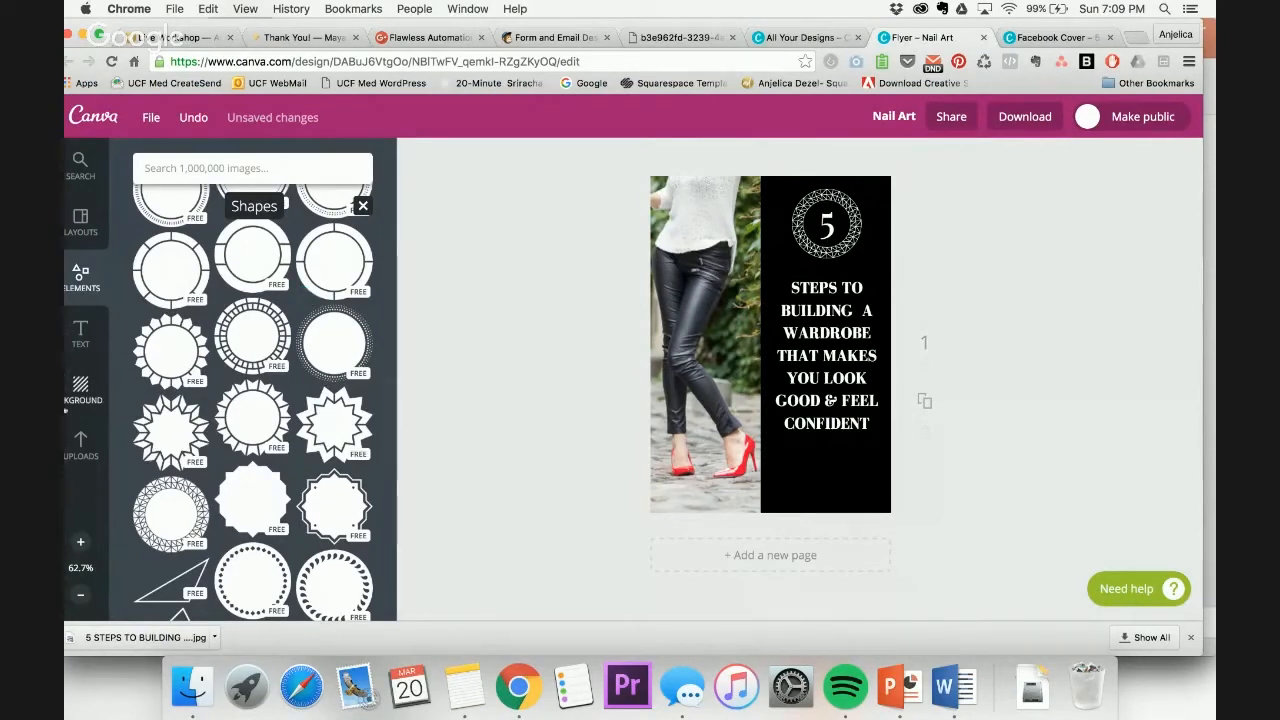
Add the uploaded gold logo to the cover, sized small and centred below the title on the black panel
click(80, 445)
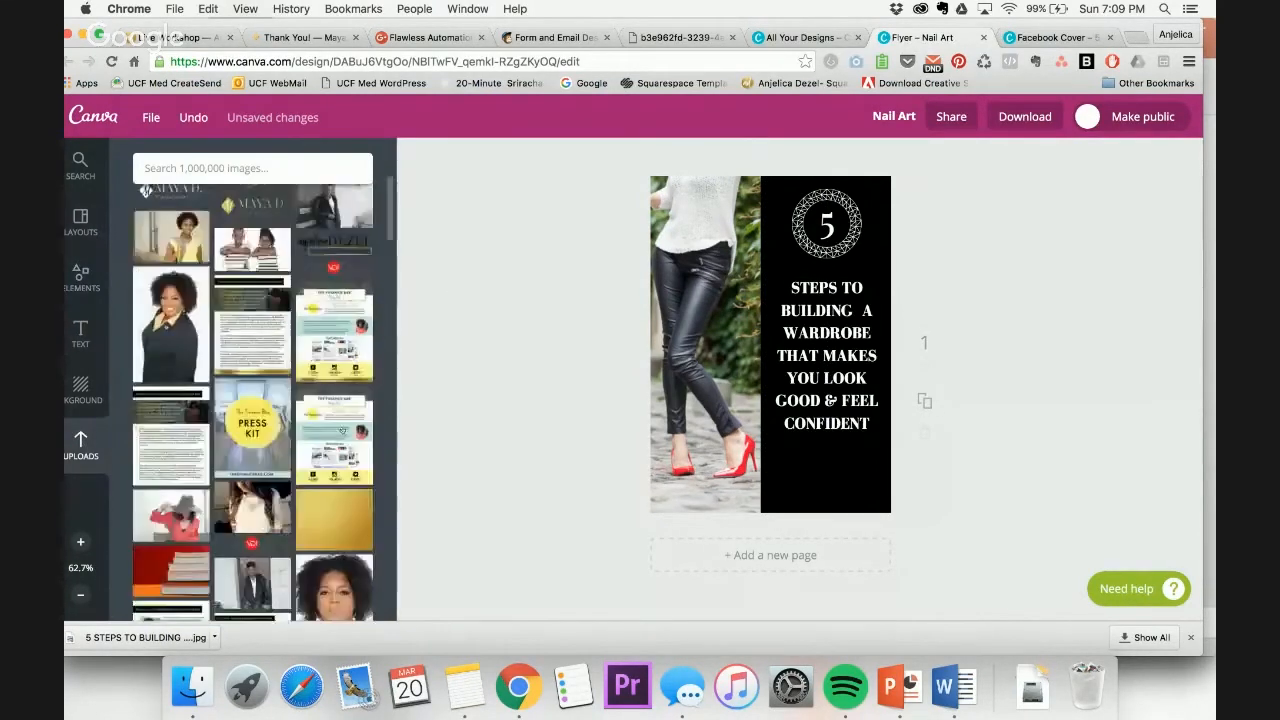
click(283, 311)
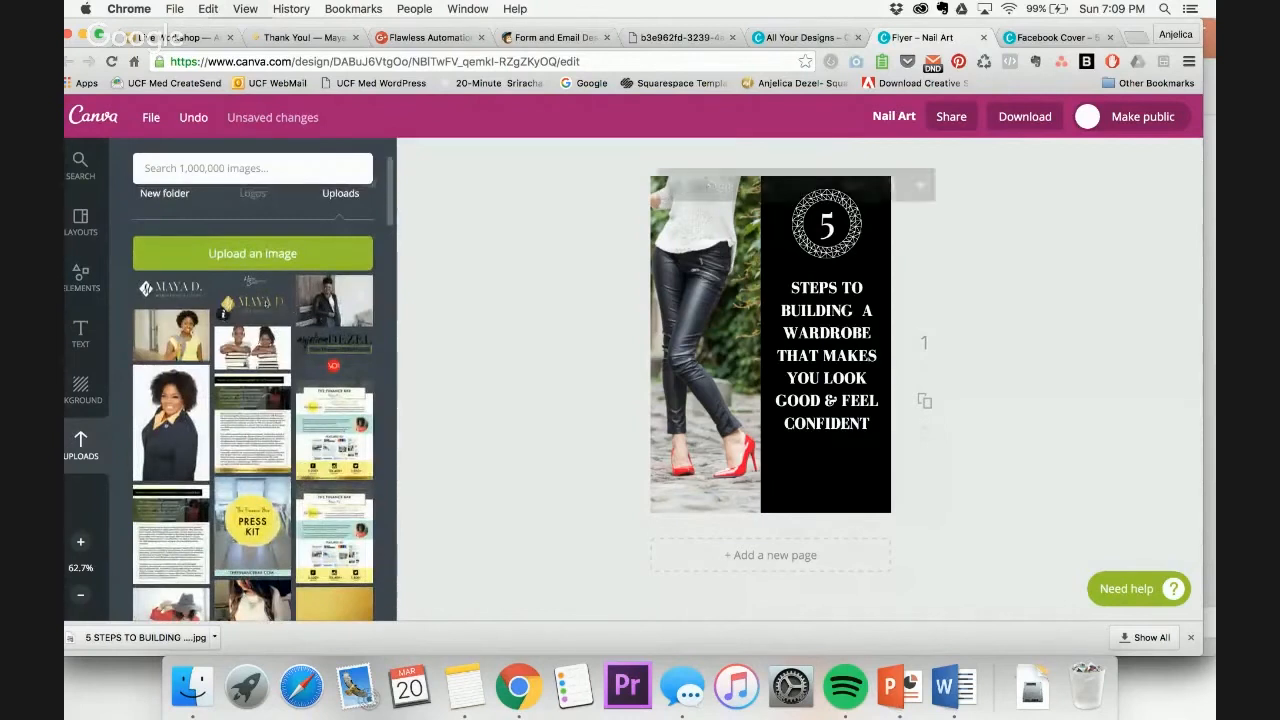
drag(657, 298, 842, 469)
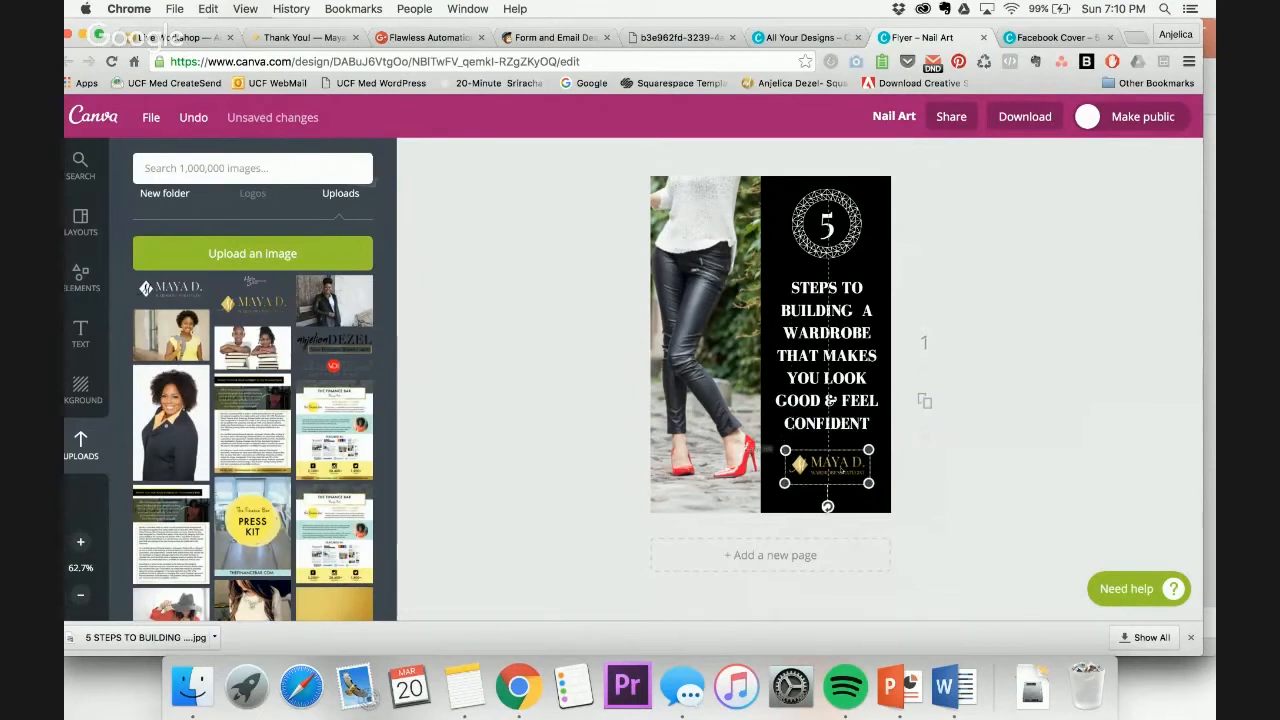
click(978, 498)
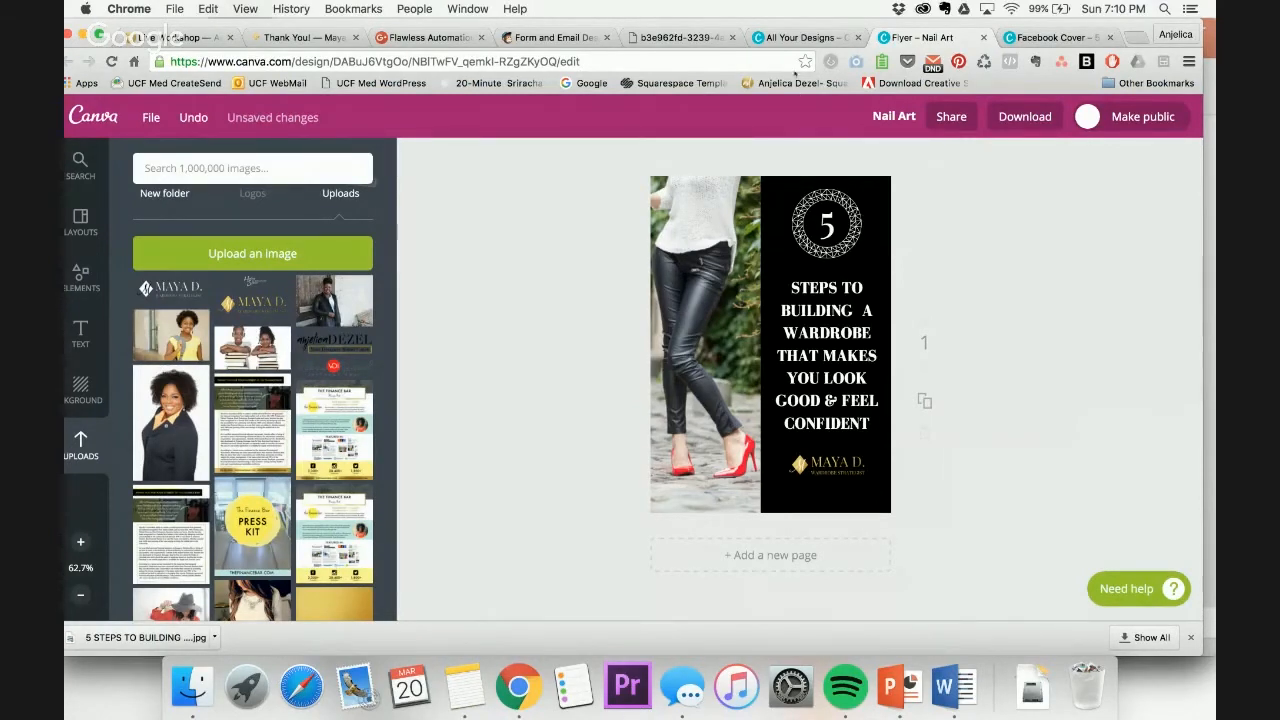
Examine the pages of the existing "all about grains" eBook among the saved designs, then close it and return to the Nail Art flyer
click(795, 37)
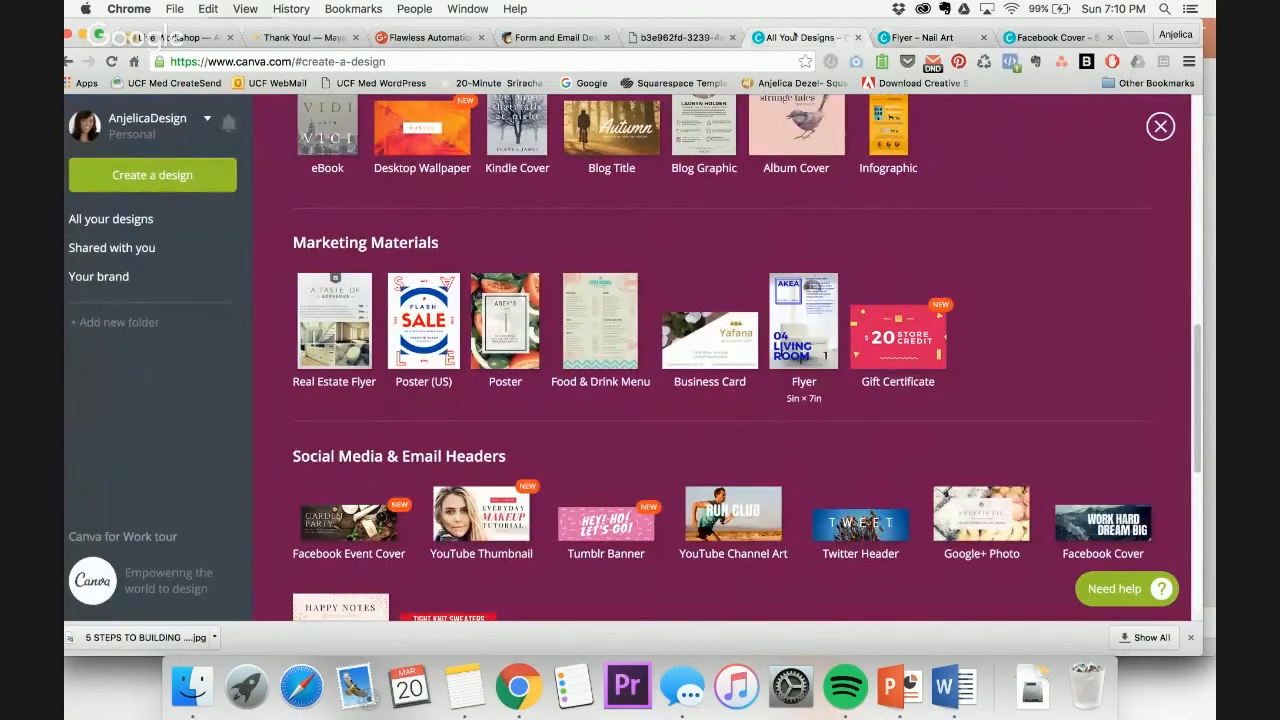
click(1160, 126)
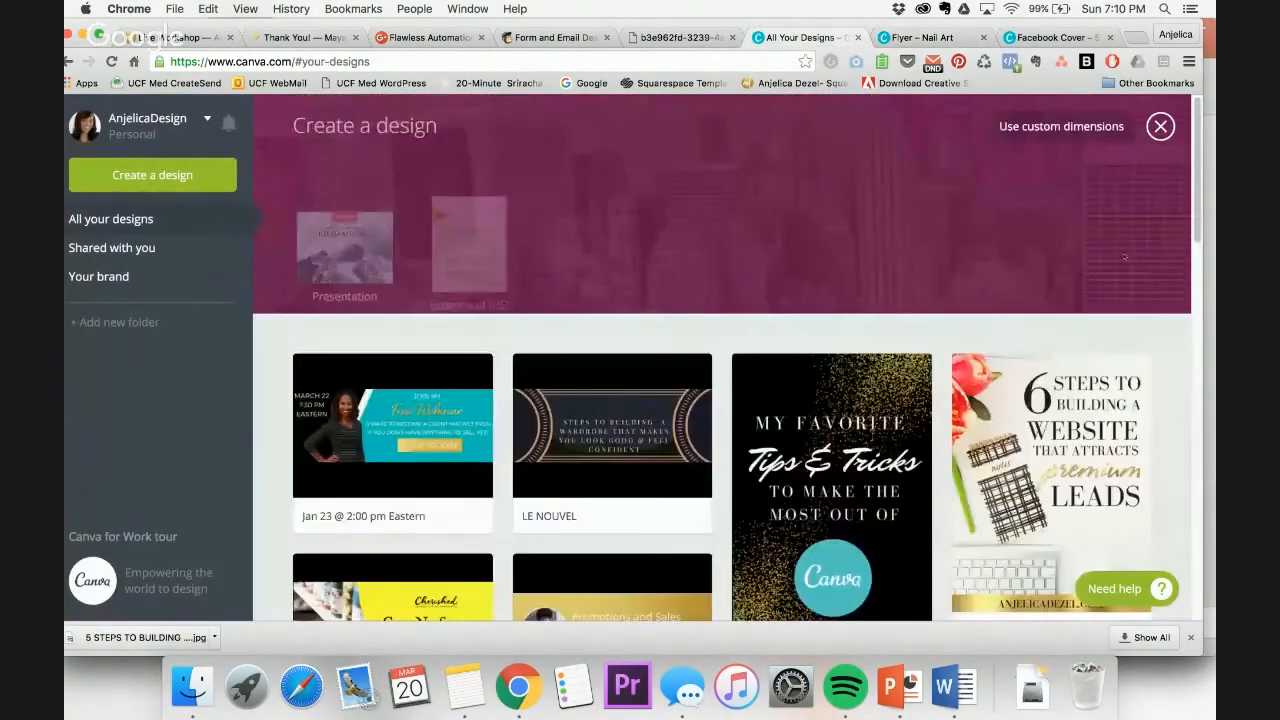
scroll(1025, 467, down, 3)
scroll(1025, 467, down, 5)
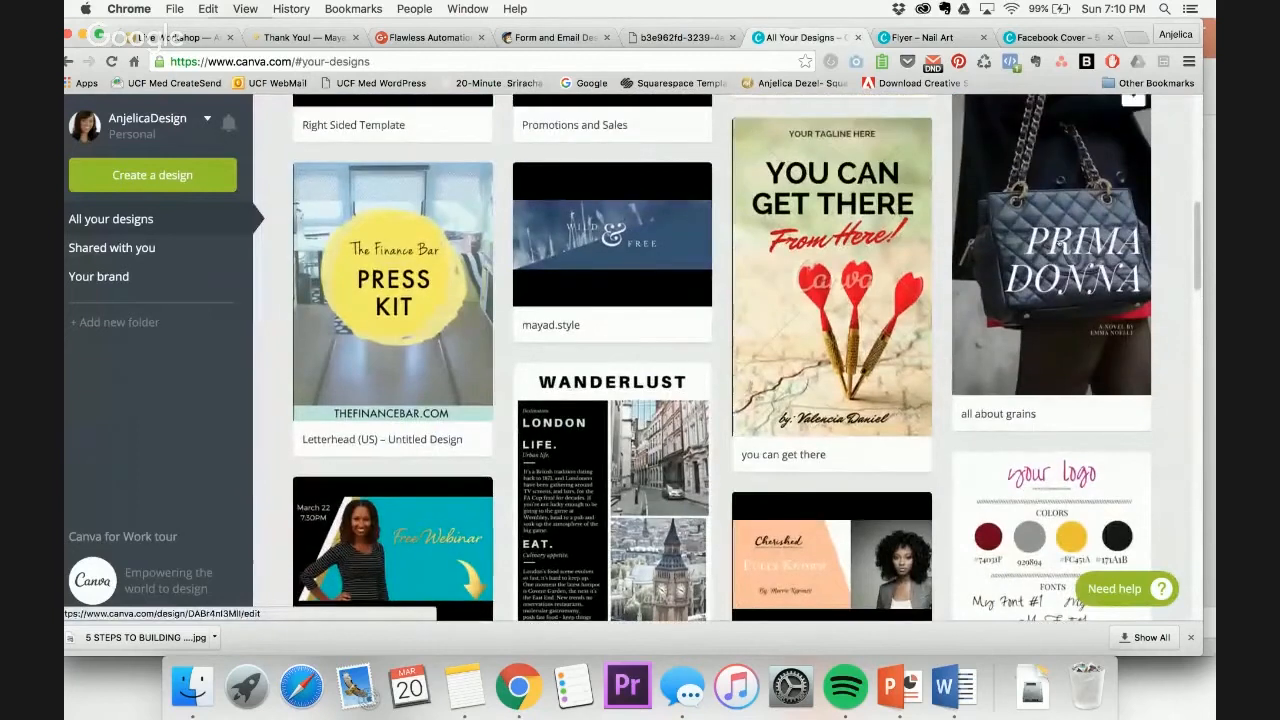
click(1058, 245)
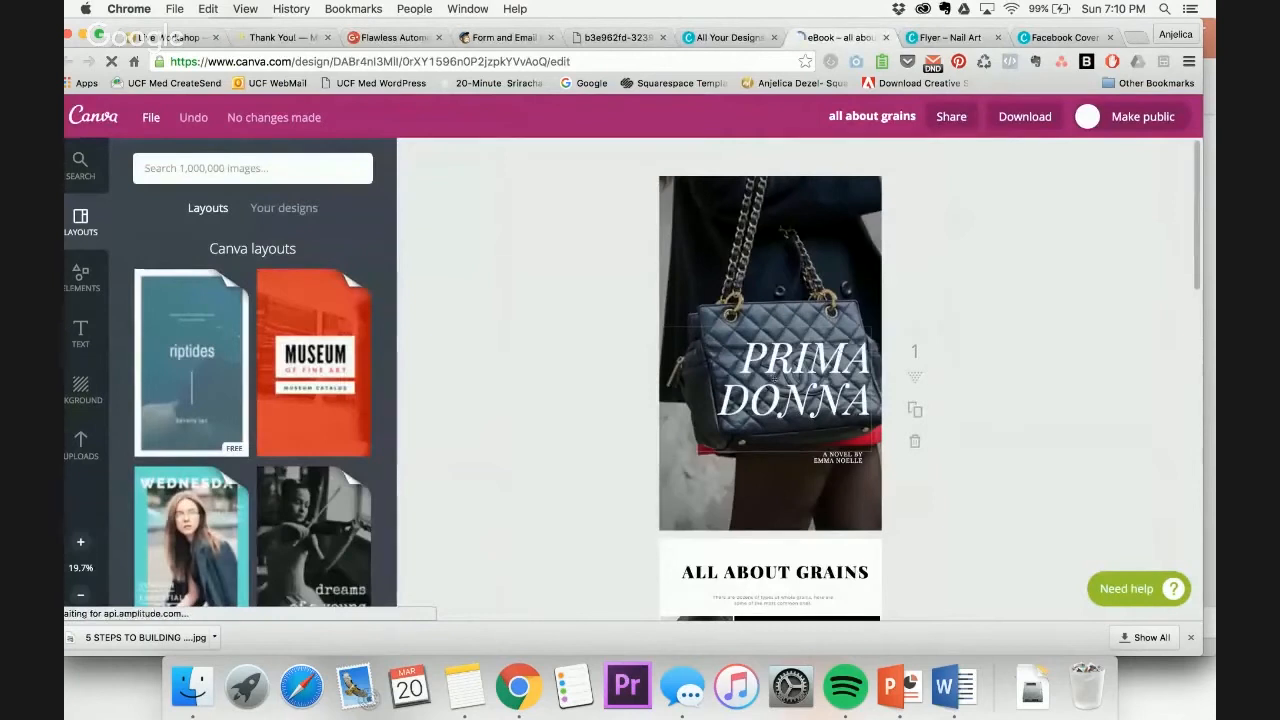
scroll(815, 395, down, 10)
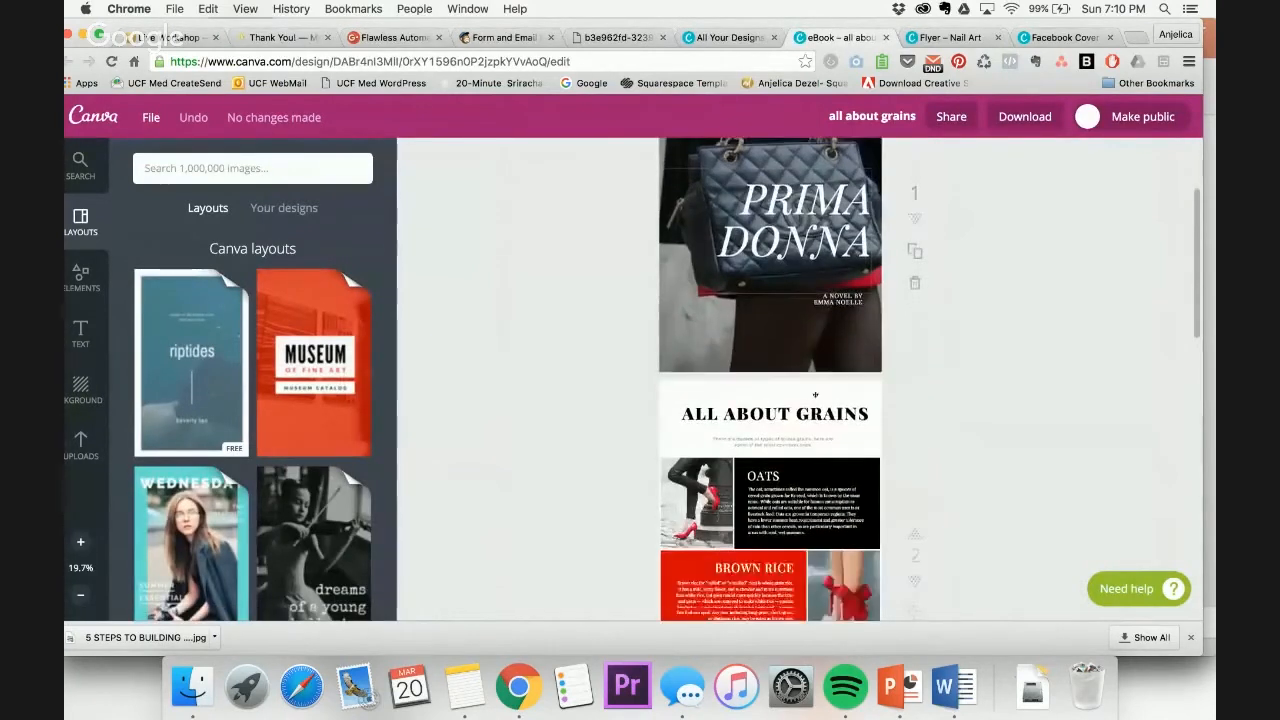
scroll(816, 393, down, 2)
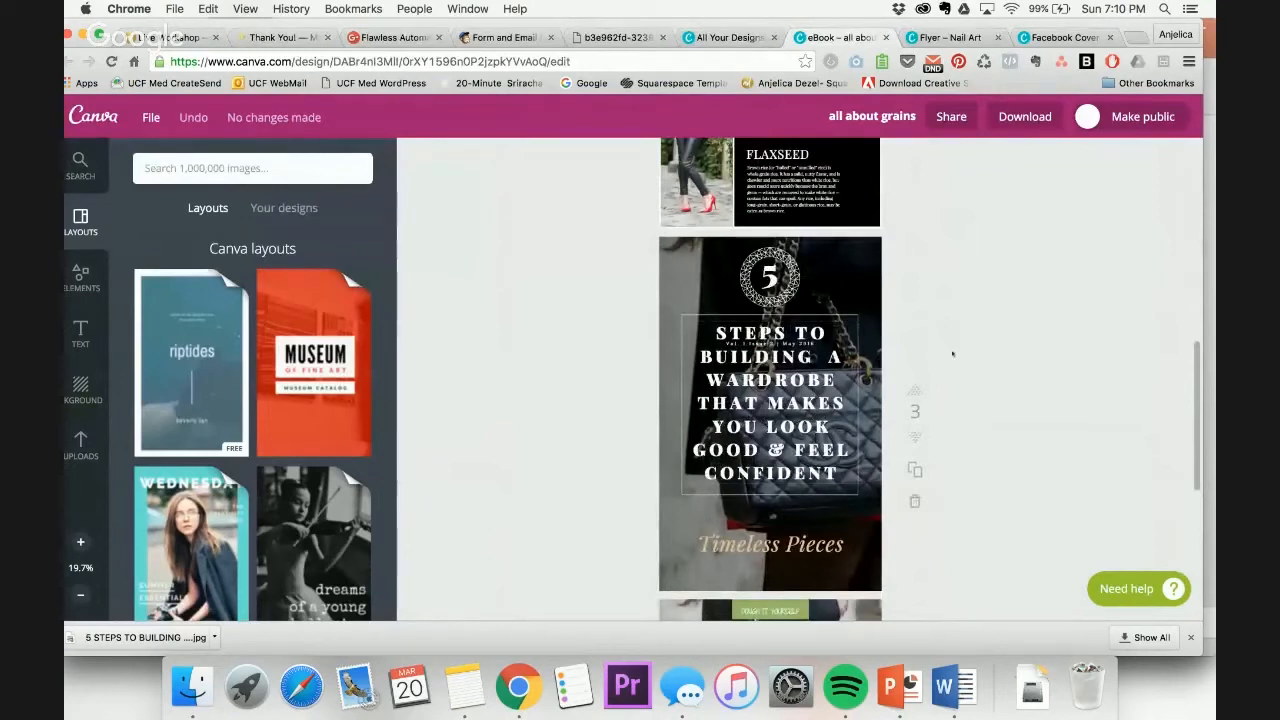
scroll(801, 372, down, 5)
scroll(801, 372, down, 6)
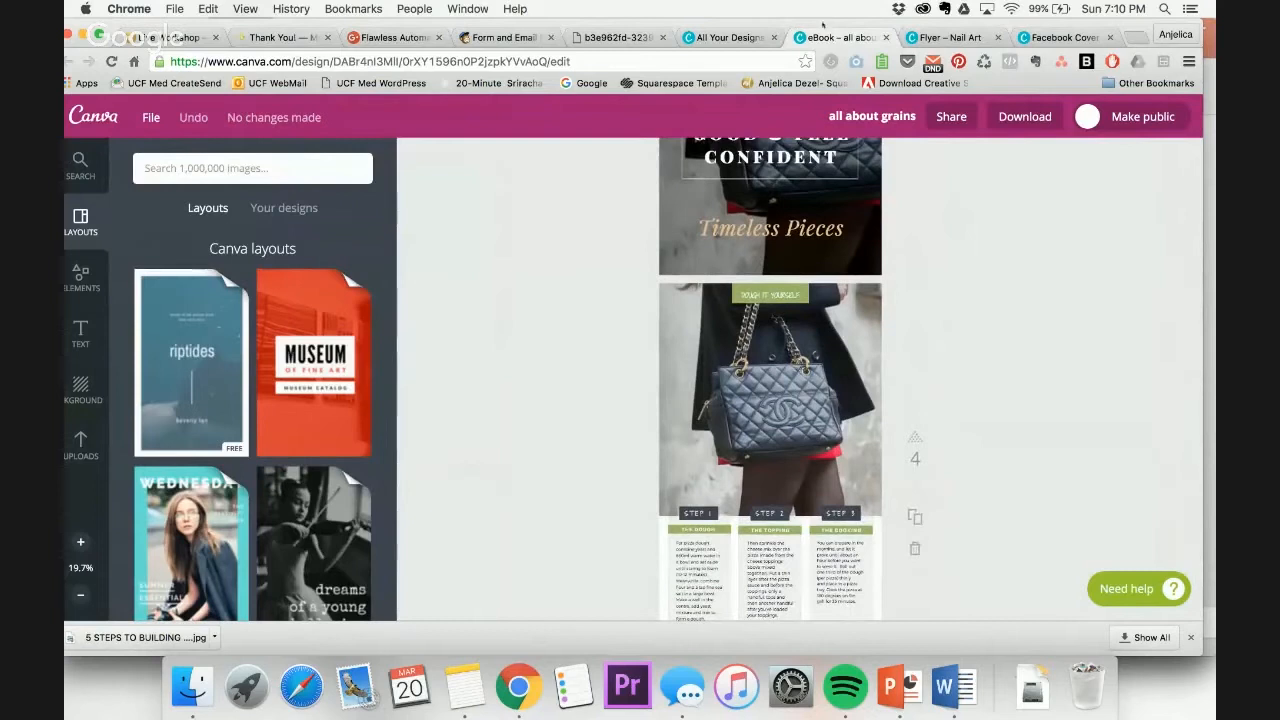
click(884, 37)
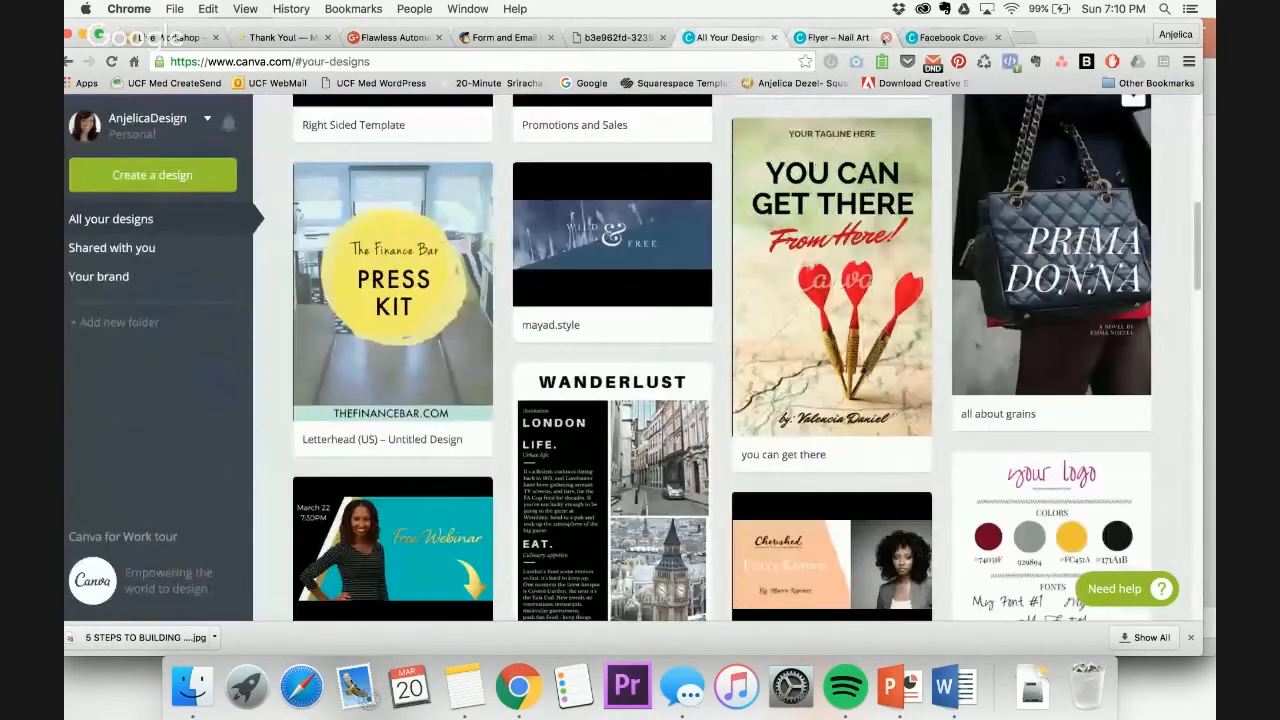
click(965, 38)
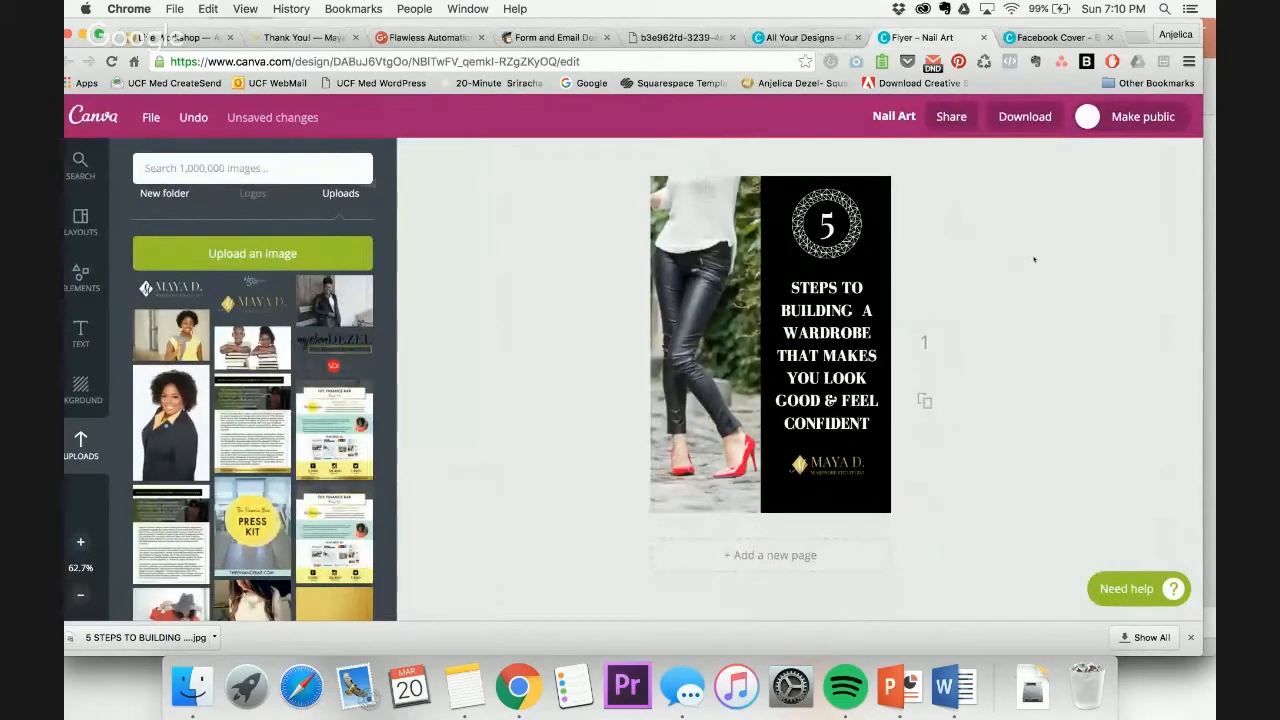
Add a second page to the flyer and change its background to the white brand color
click(790, 555)
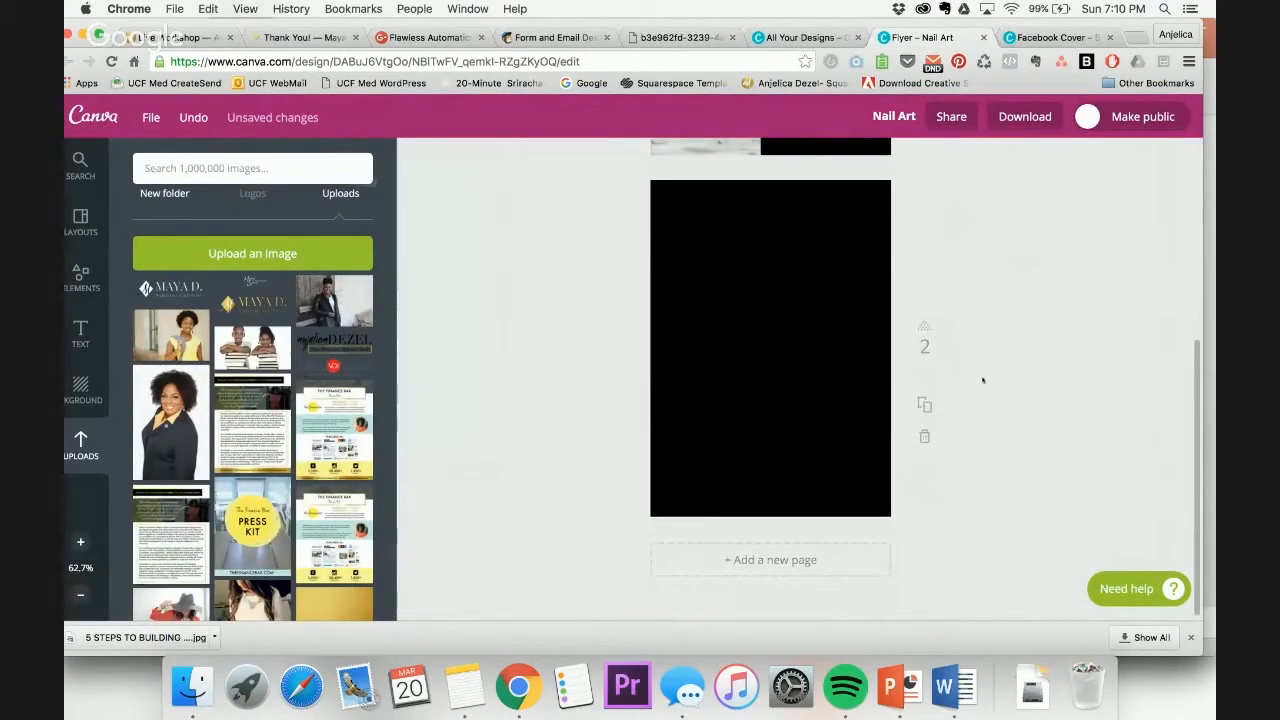
click(720, 351)
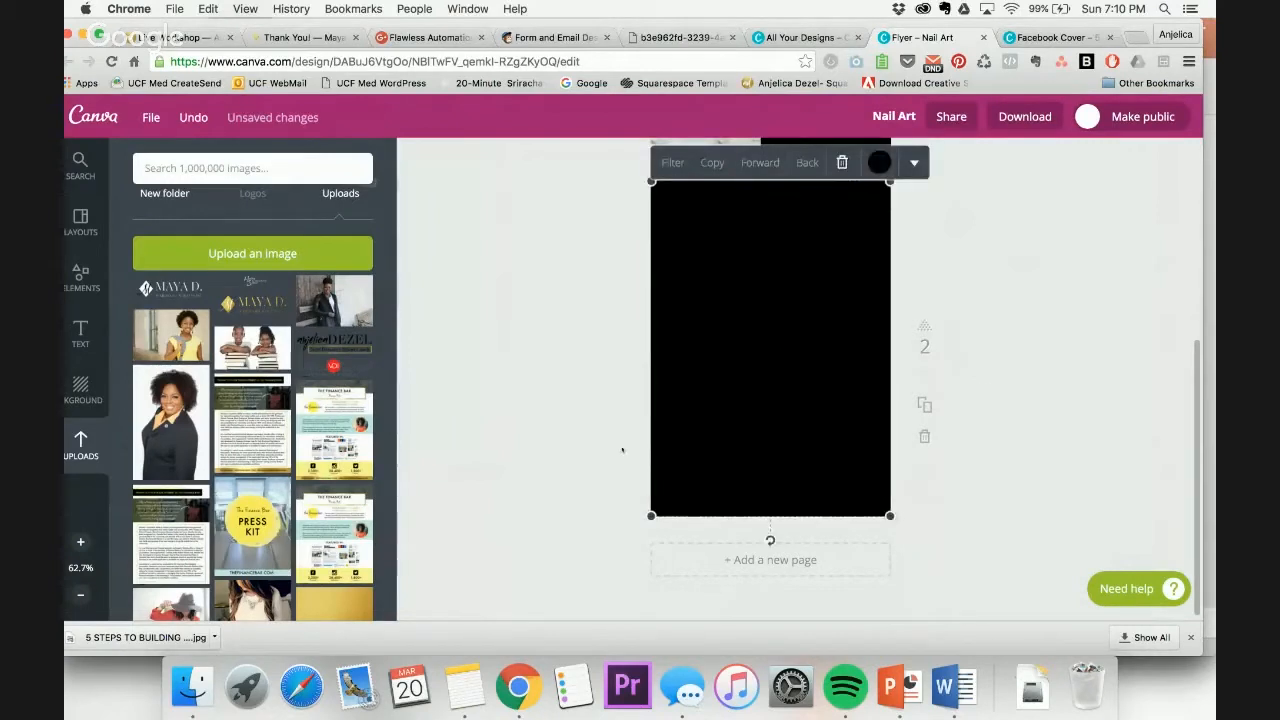
scroll(433, 324, up, 4)
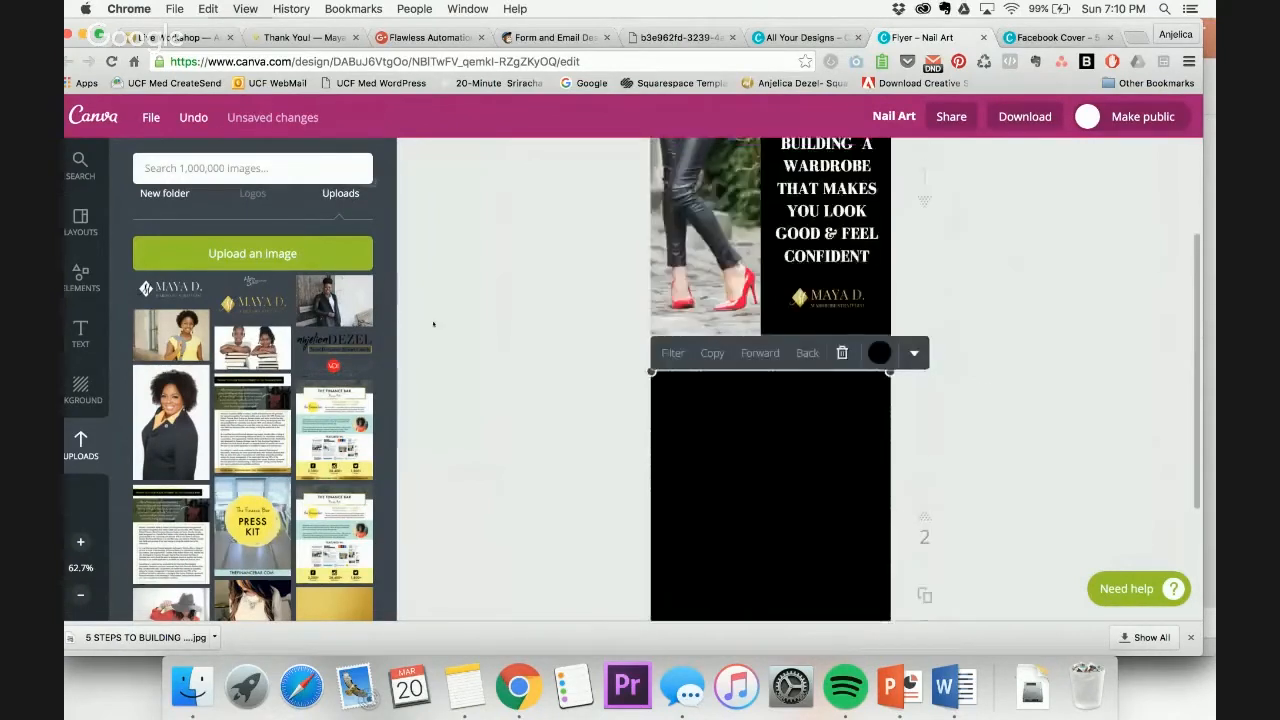
scroll(433, 324, down, 3)
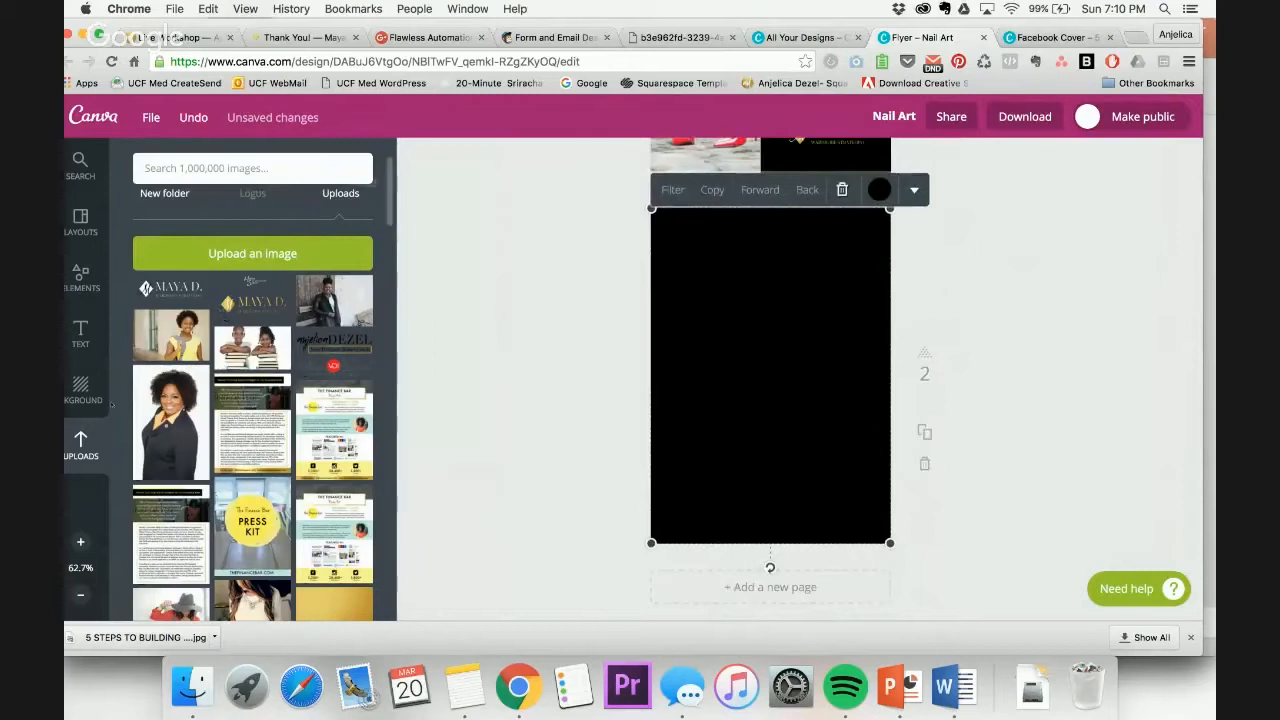
click(82, 390)
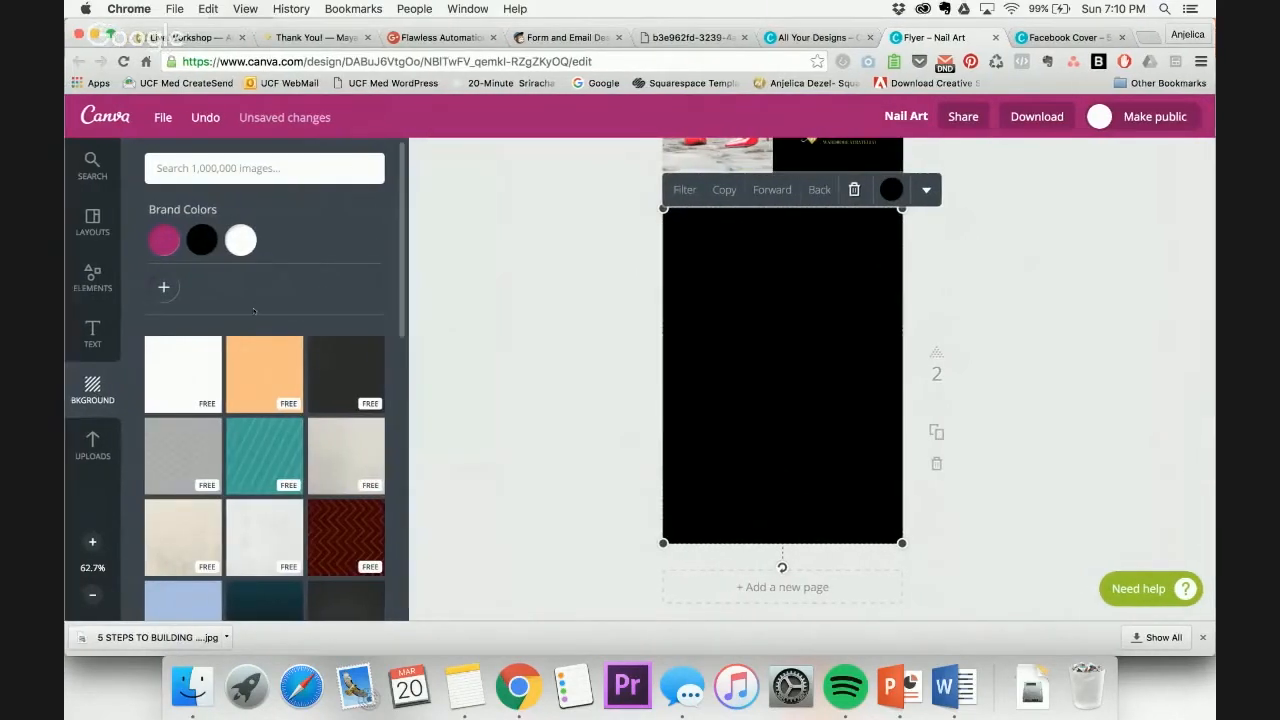
click(241, 241)
scroll(629, 332, up, 3)
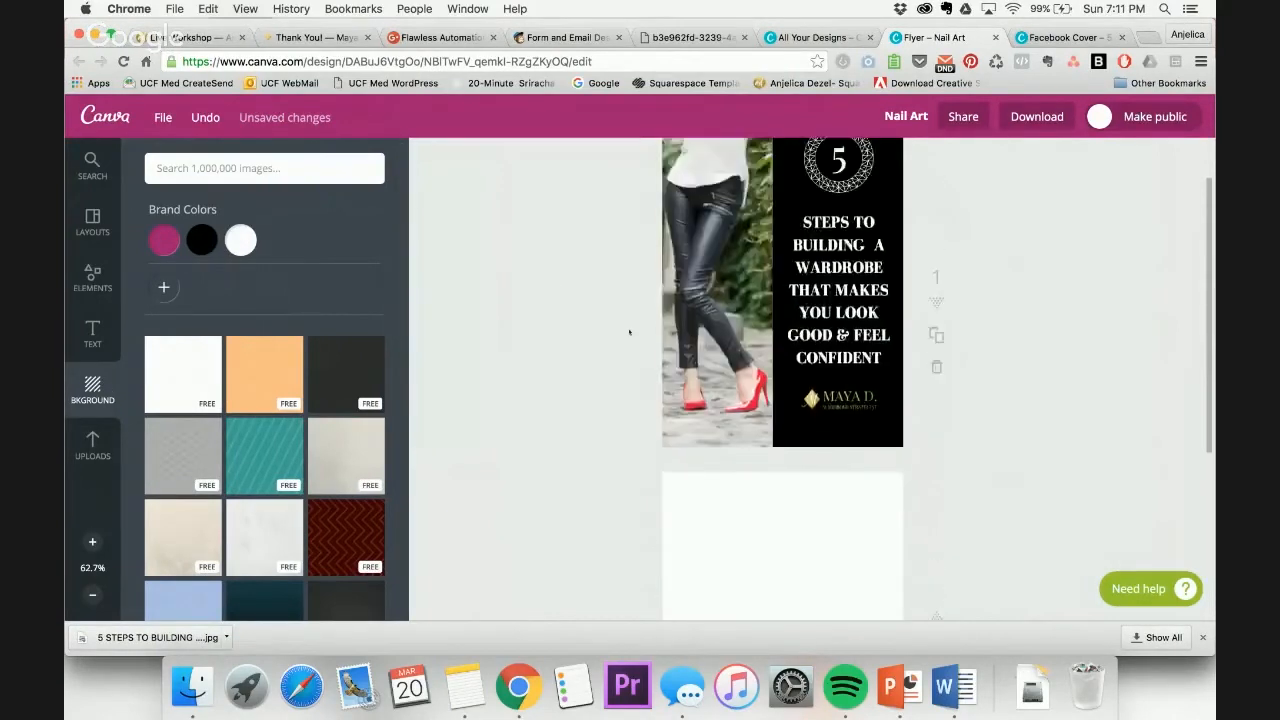
scroll(629, 332, down, 4)
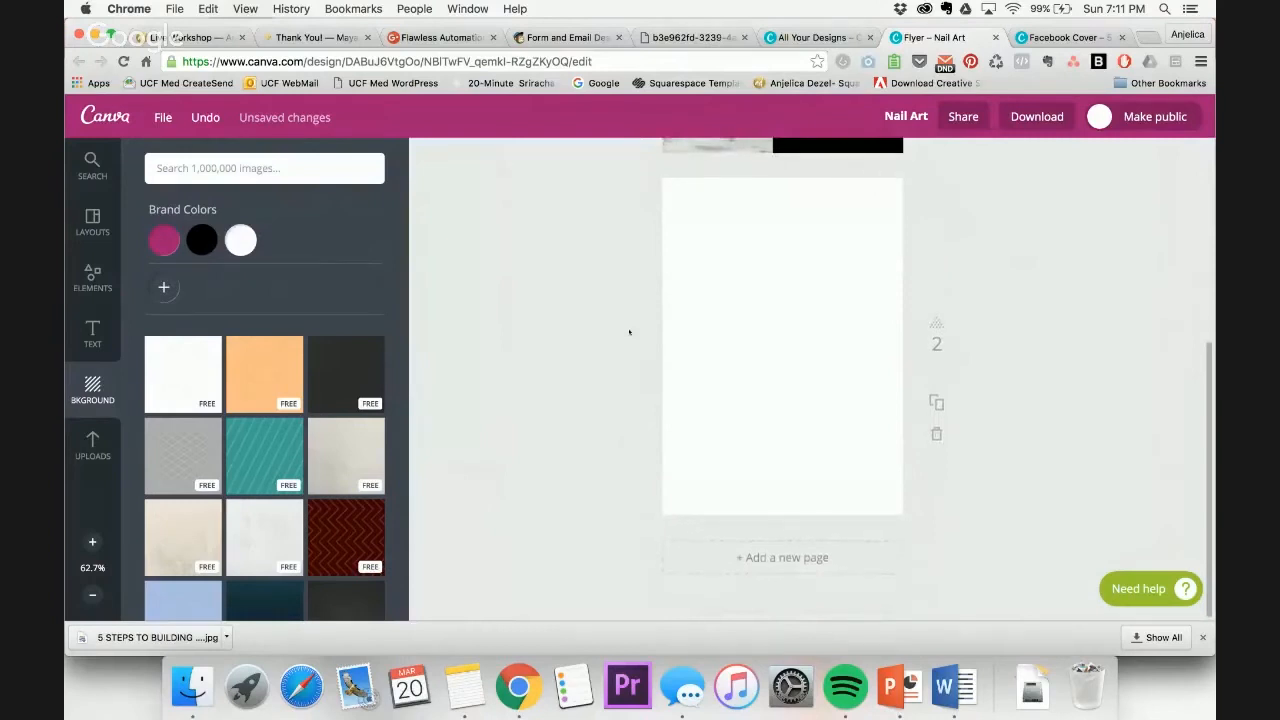
Copy the "Hello Gorgeous!" greeting from the Maya Freebie Copy document in Word
click(953, 686)
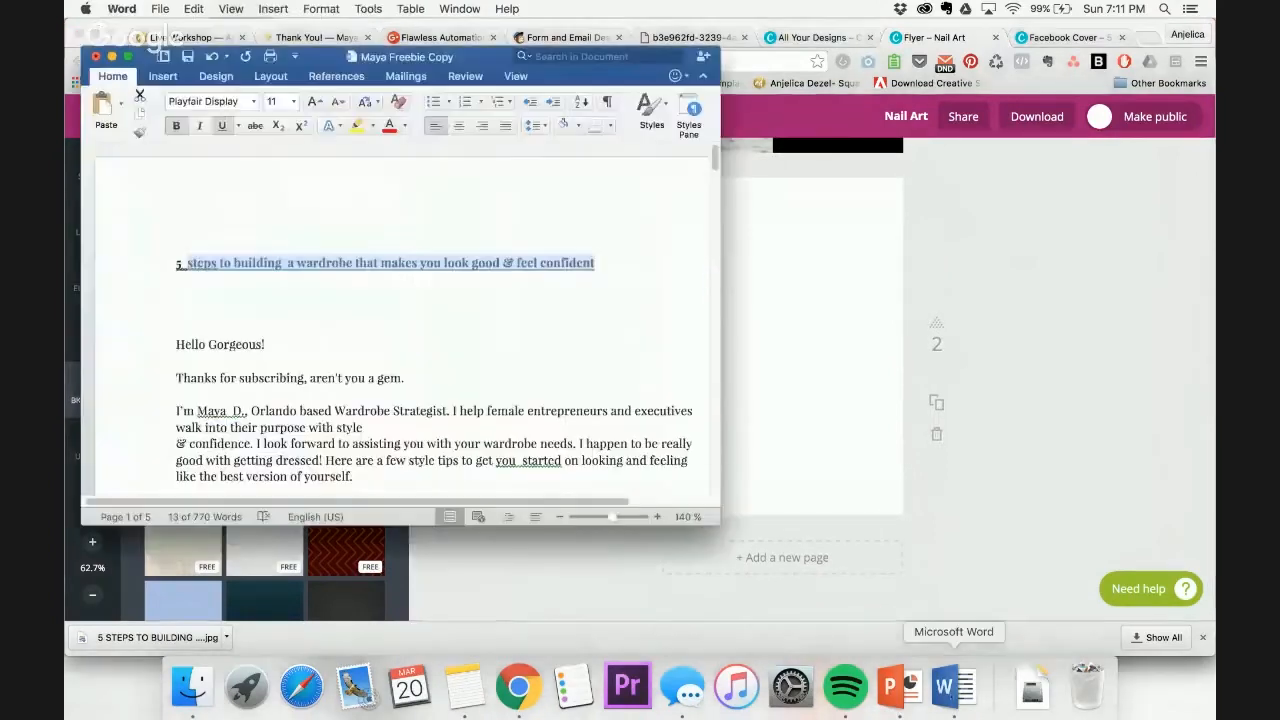
click(230, 362)
scroll(230, 358, down, 3)
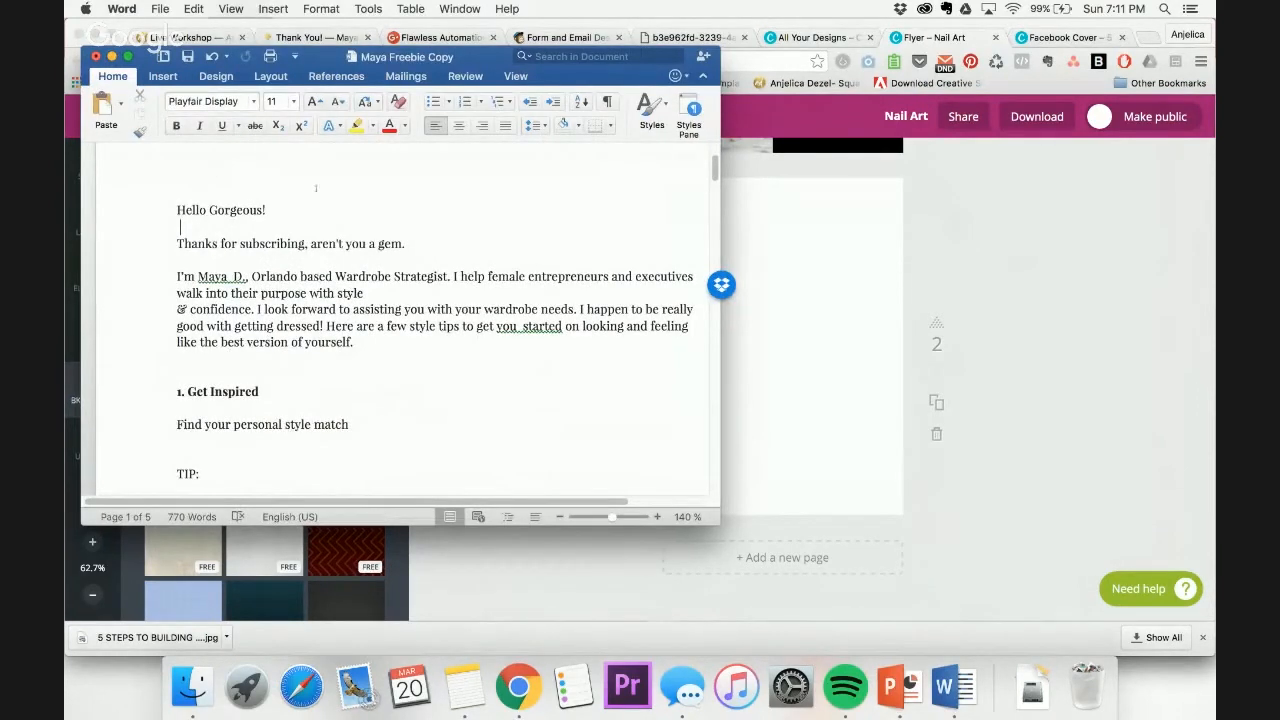
drag(266, 210, 178, 210)
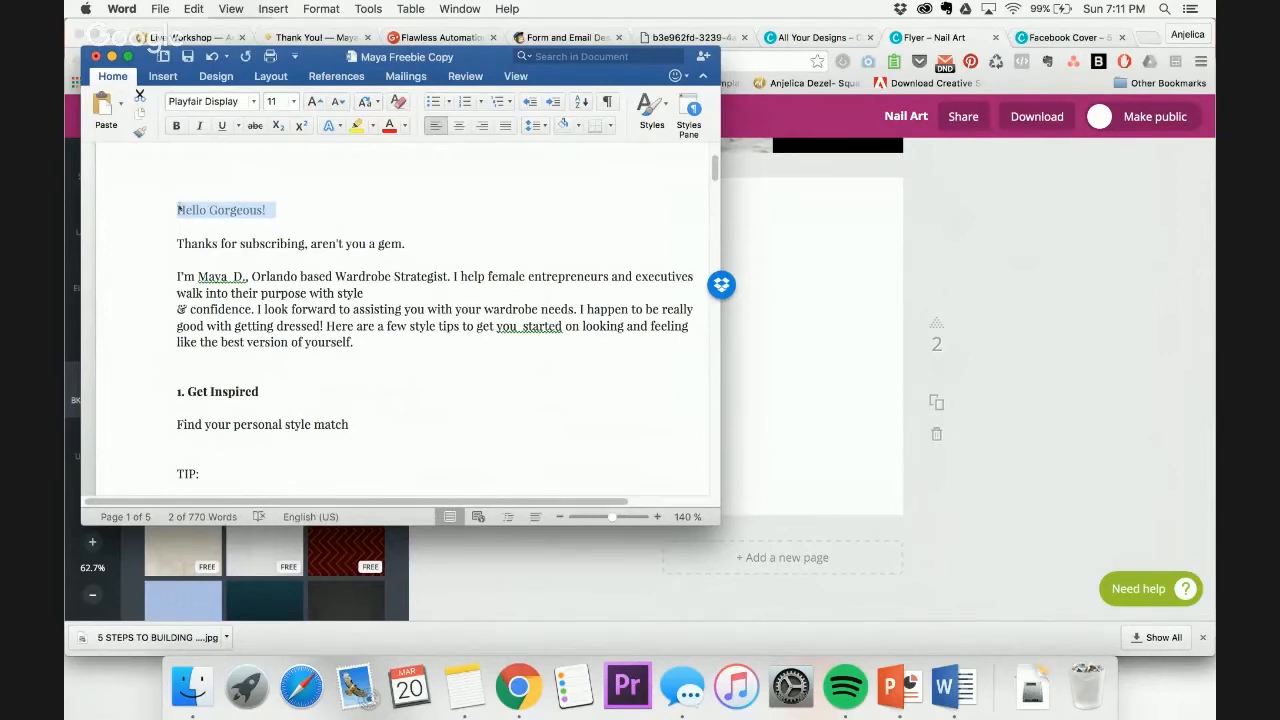
click(848, 240)
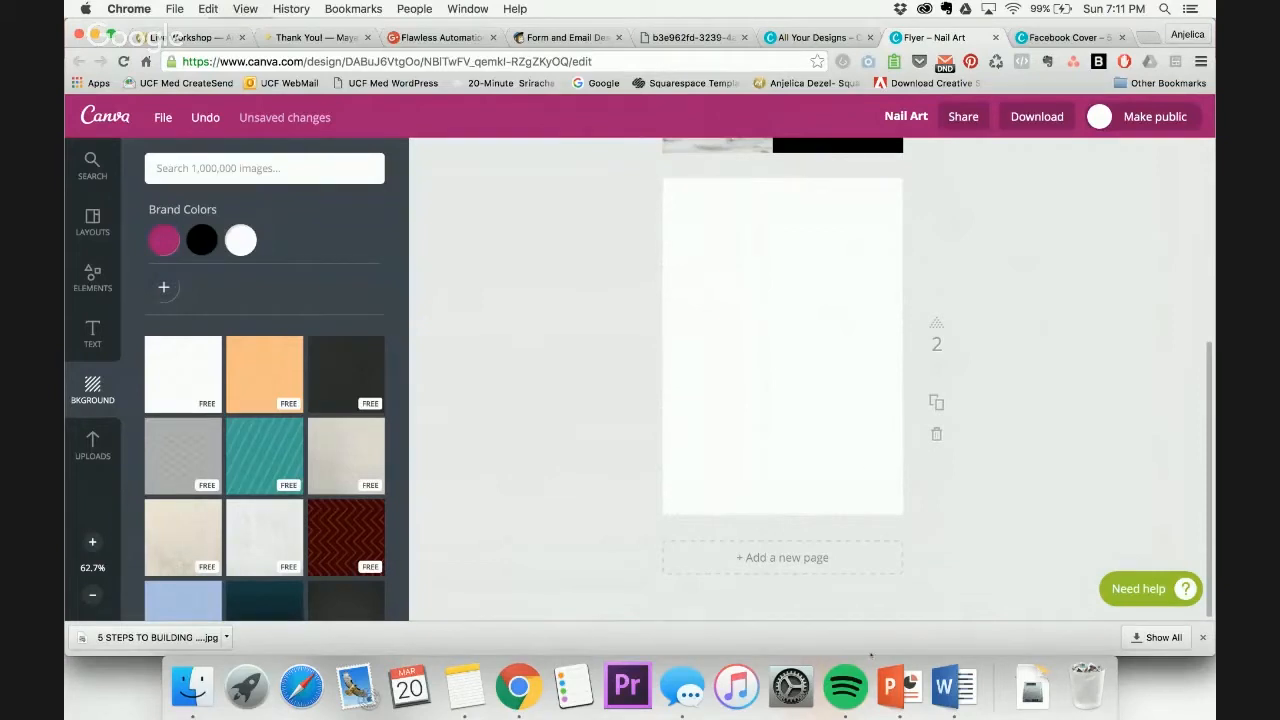
Switch to PowerPoint, insert a blank slide after the "Design your freebie" slide and paste the greeting onto it
click(895, 680)
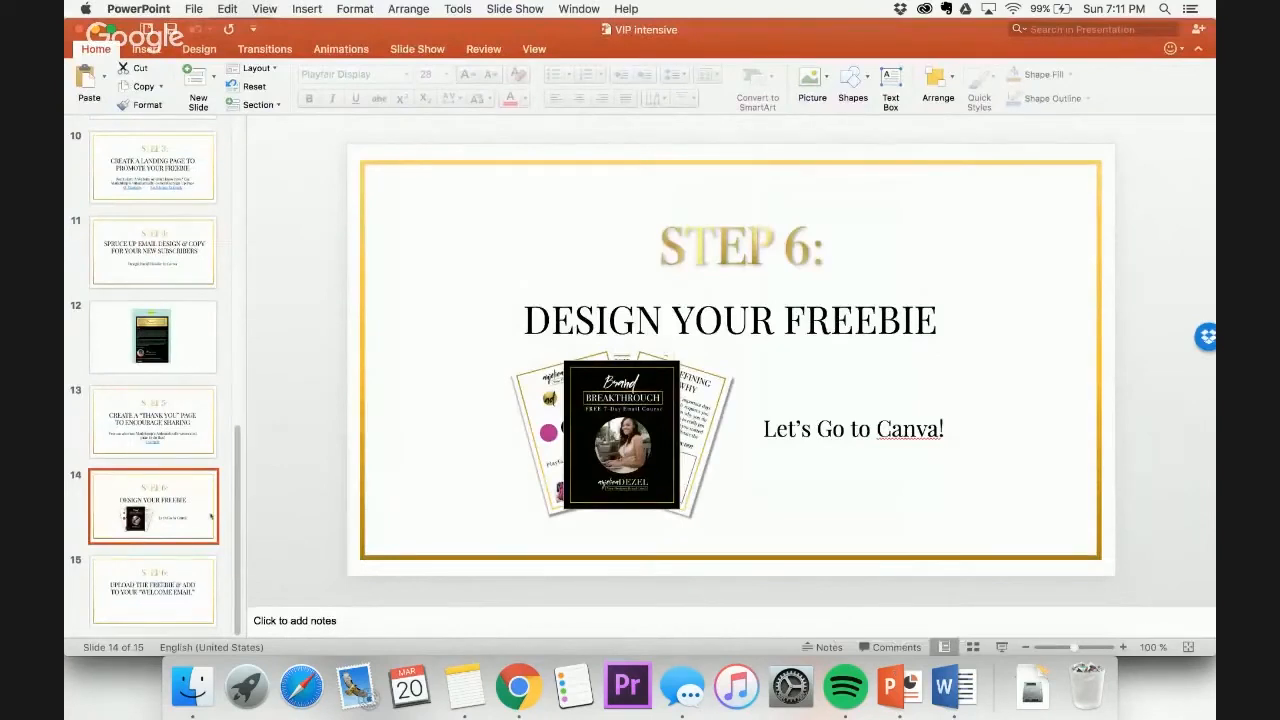
click(212, 77)
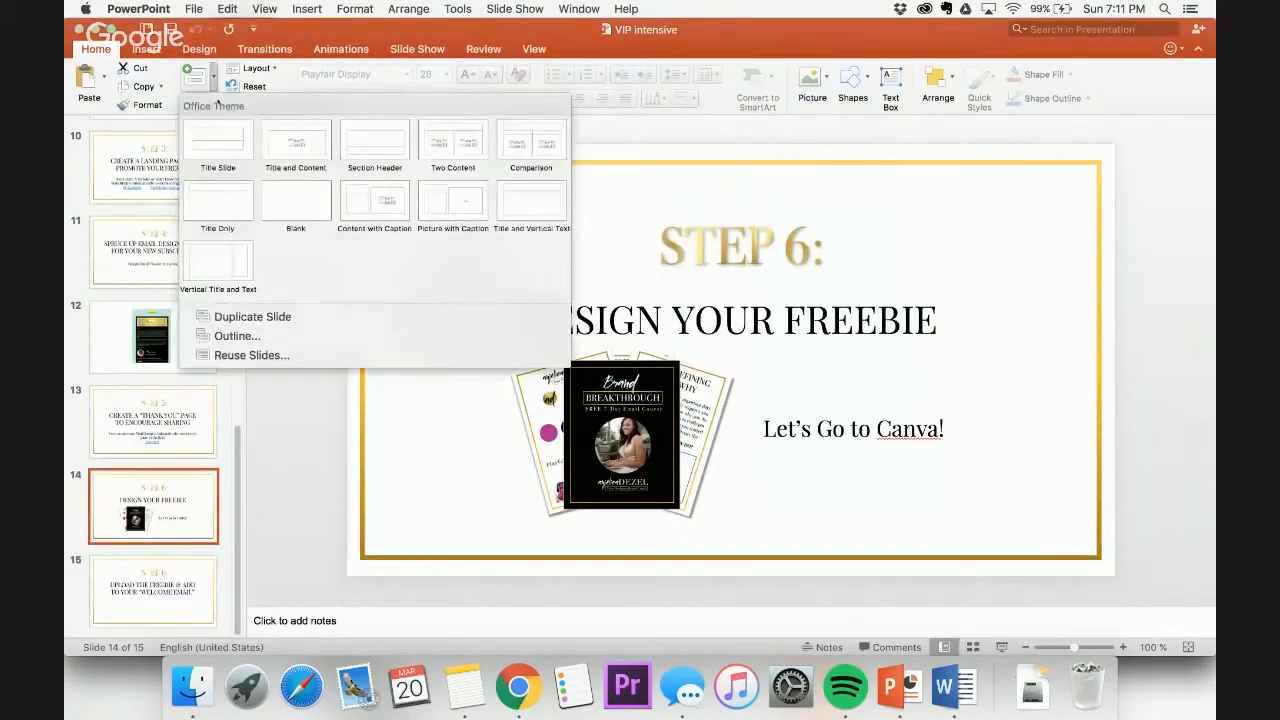
click(289, 191)
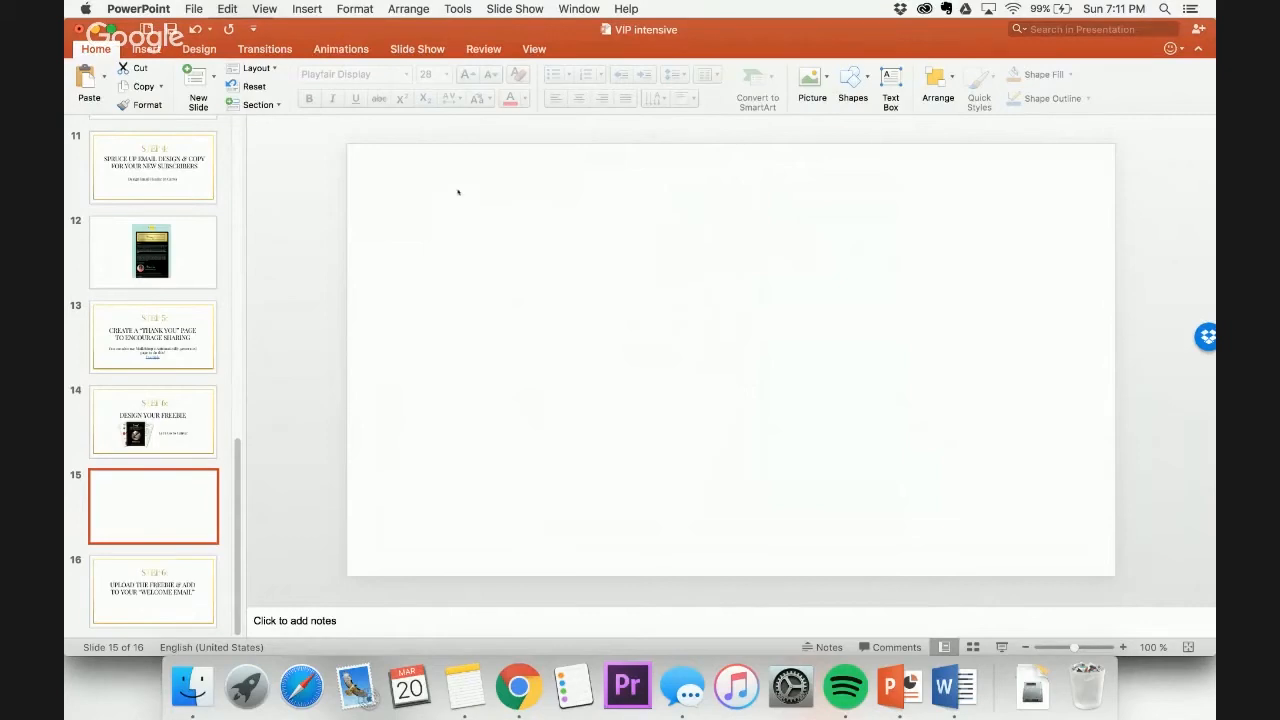
key(super+v)
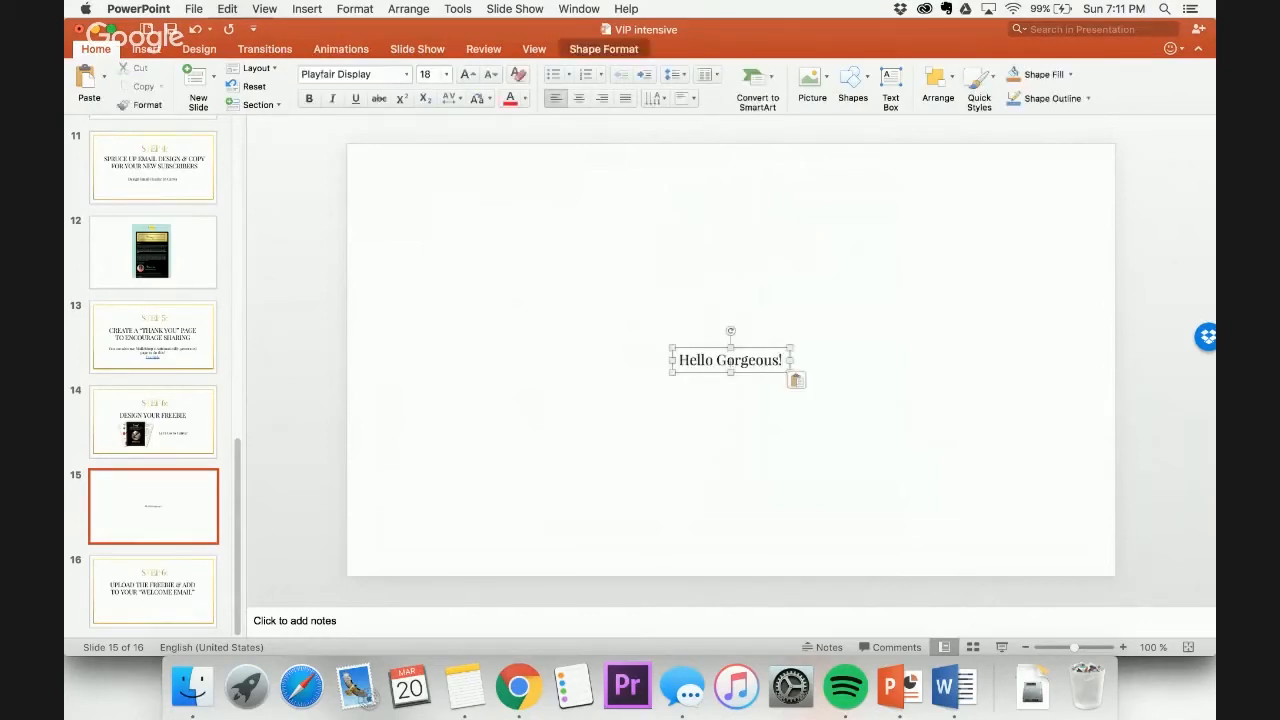
Set the font of the whole "Hello Gorgeous!" greeting to Freeland
double_click(730, 360)
key(super+a)
key(super+c)
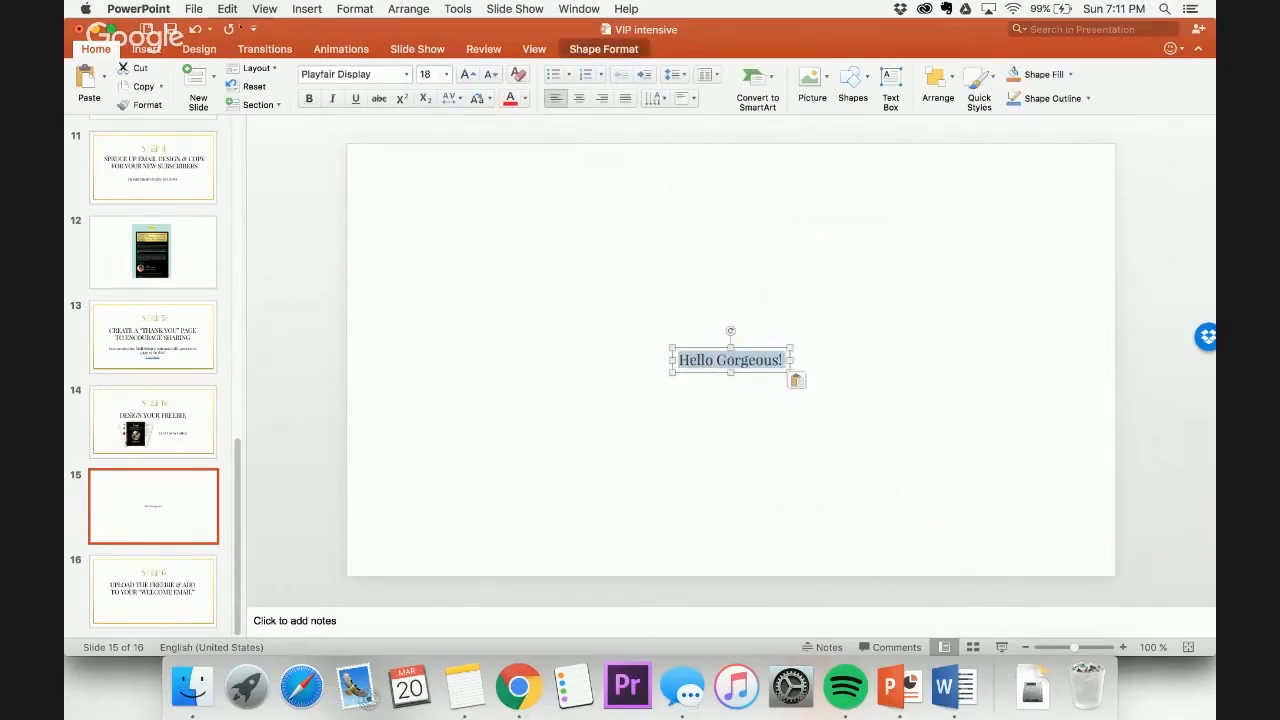
click(375, 74)
text(Freeland)
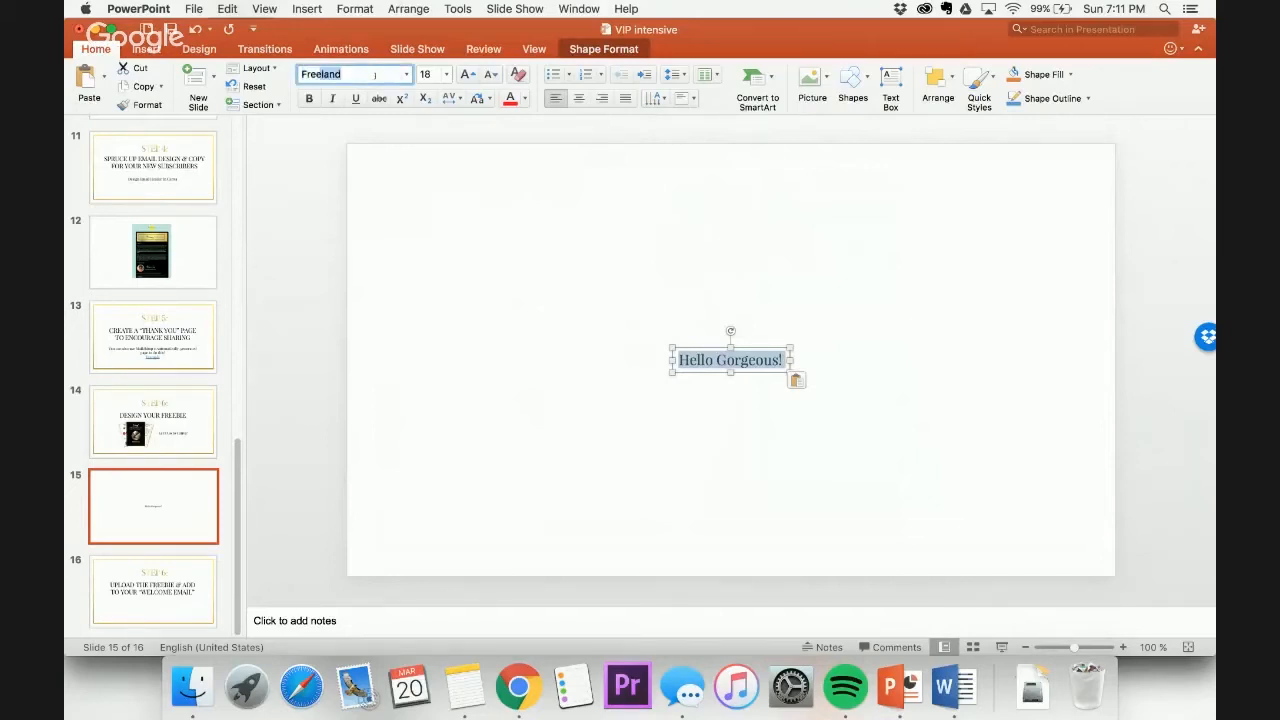
key(Return)
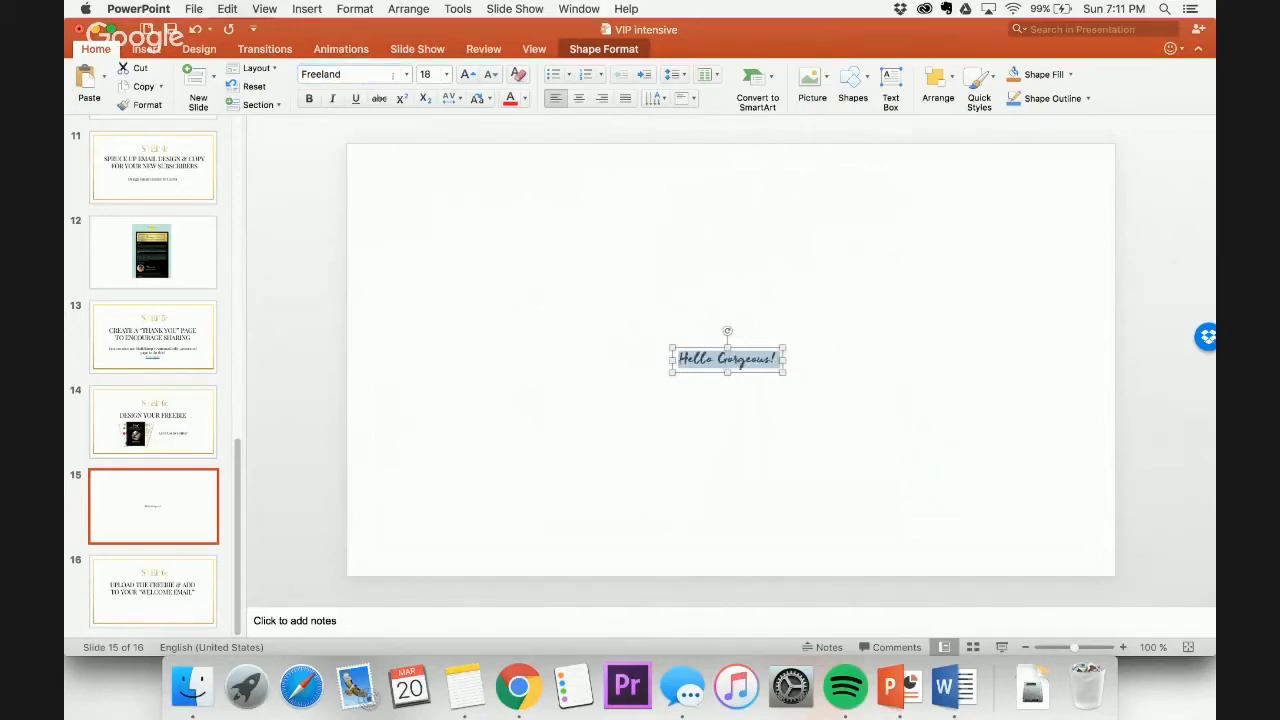
Enlarge the greeting's text to font size 44
click(467, 74)
click(467, 74)
click(467, 74)
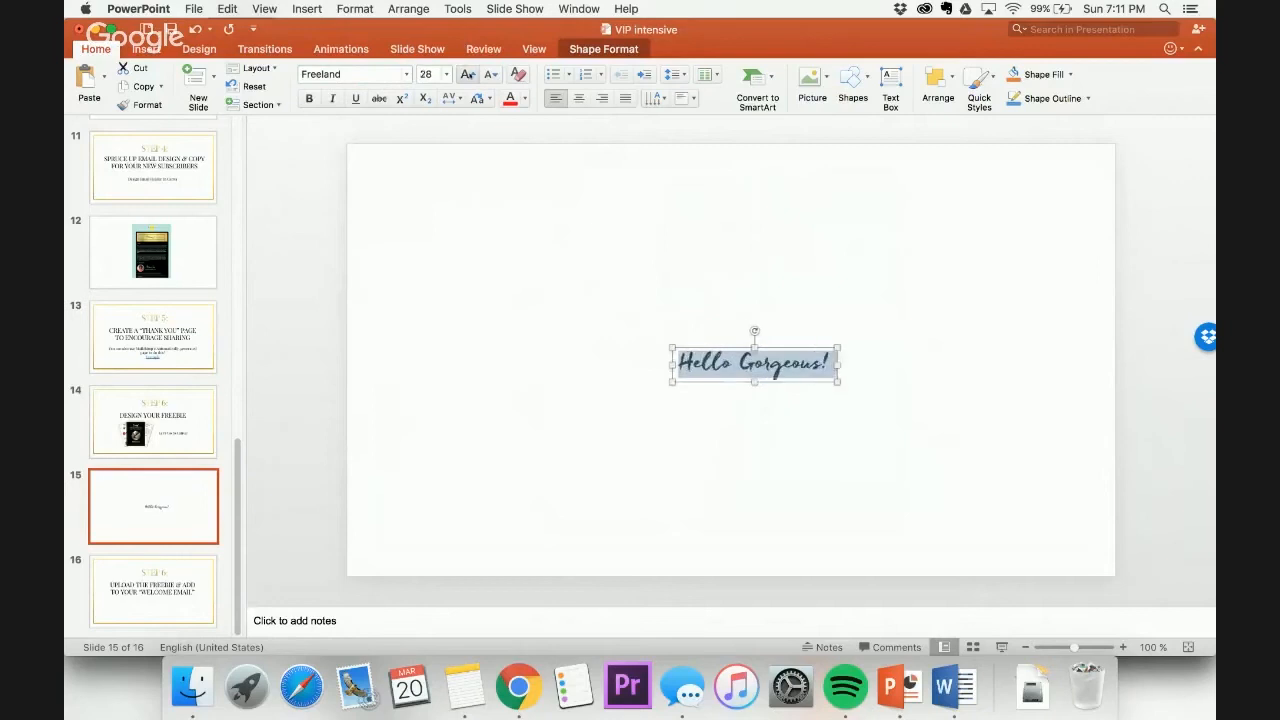
click(467, 74)
click(467, 74)
click(467, 74)
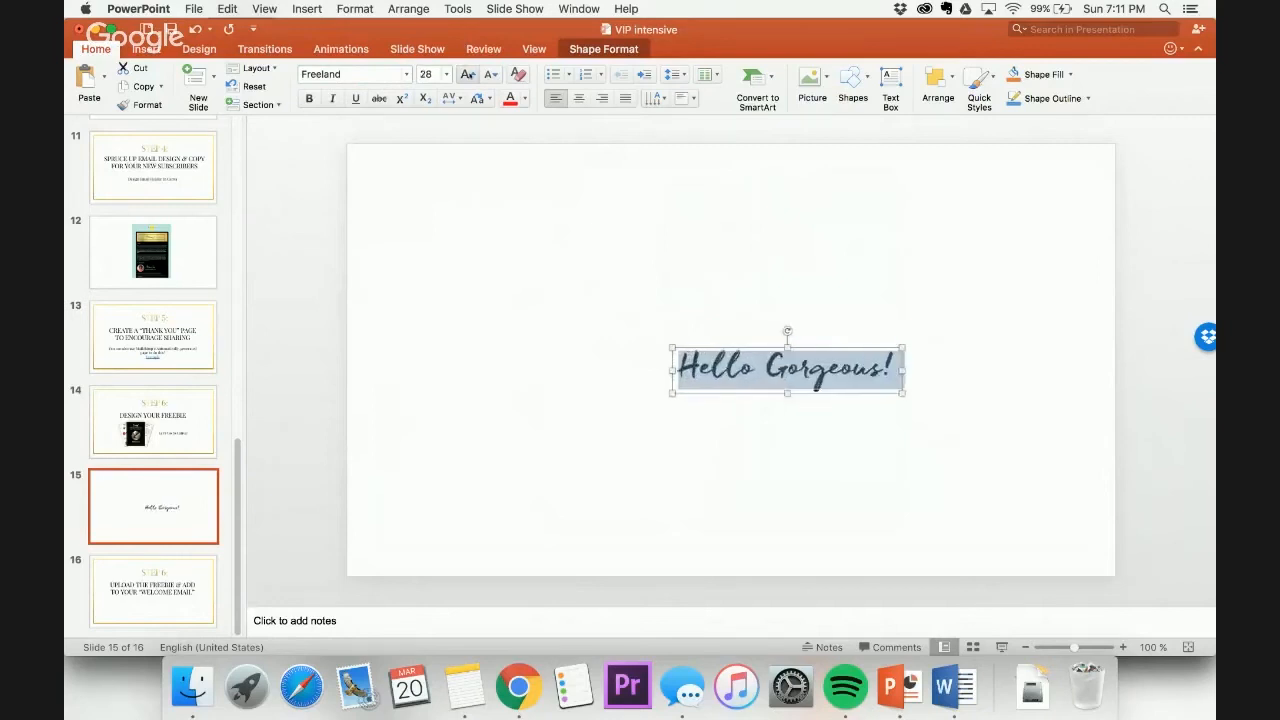
Save the "Hello Gorgeous!" text box as a PNG picture named after the greeting in the Maya D's Site folder
click(667, 224)
click(712, 361)
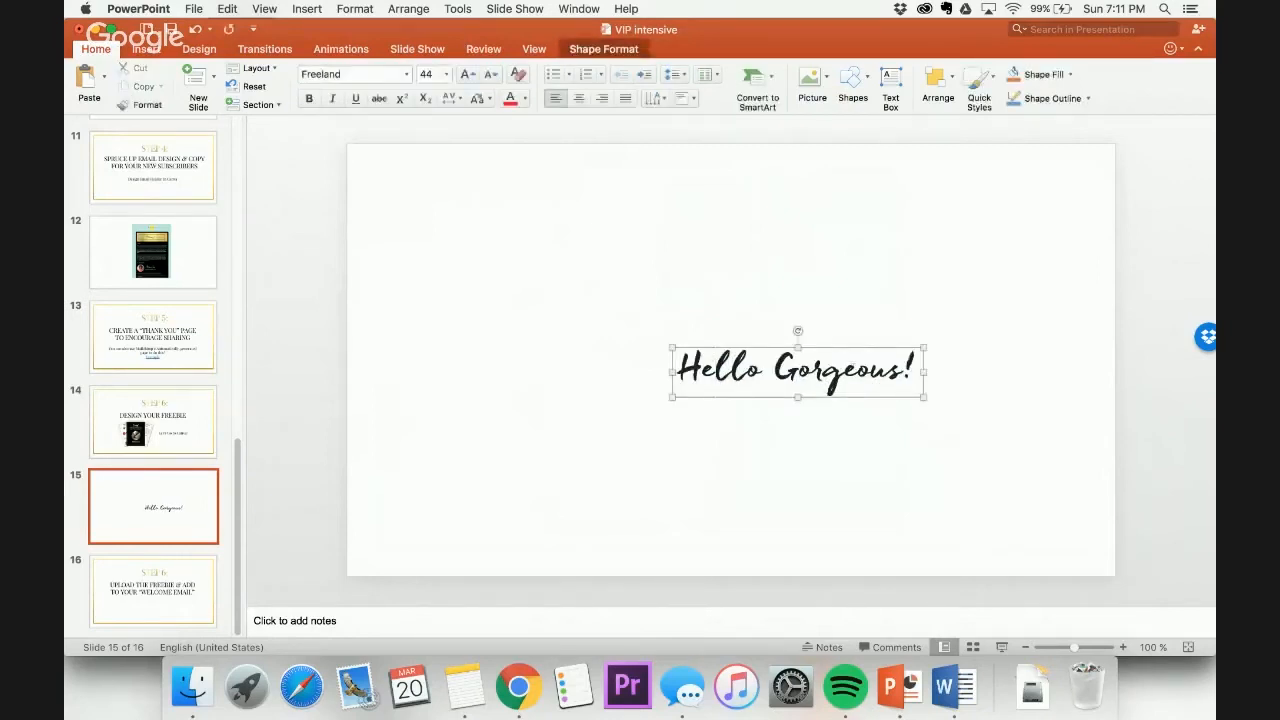
right_click(851, 346)
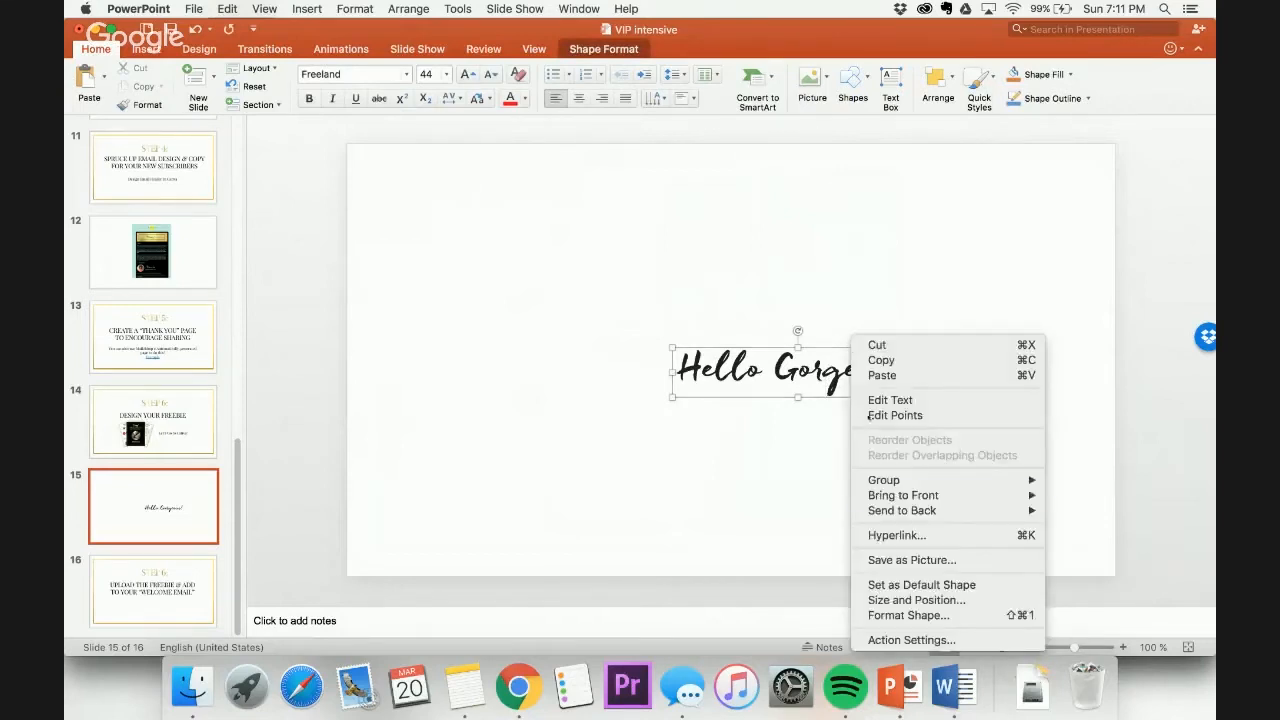
click(882, 560)
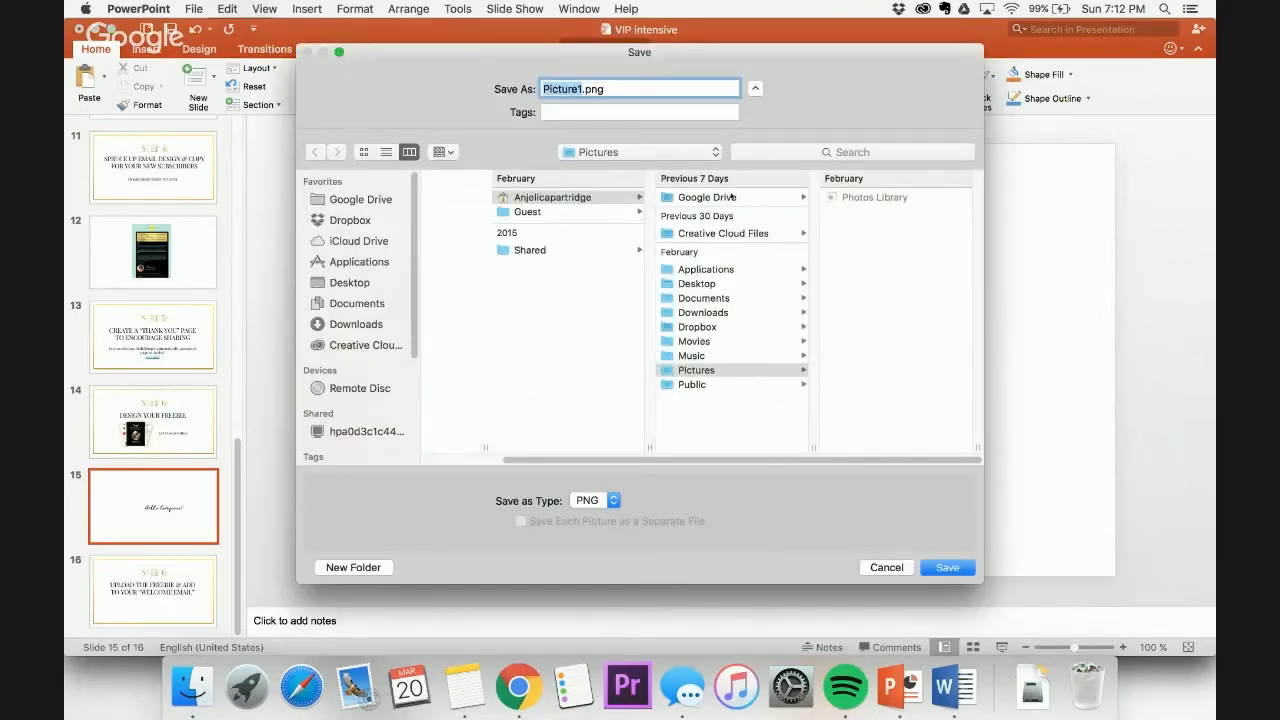
key(super+v)
click(705, 153)
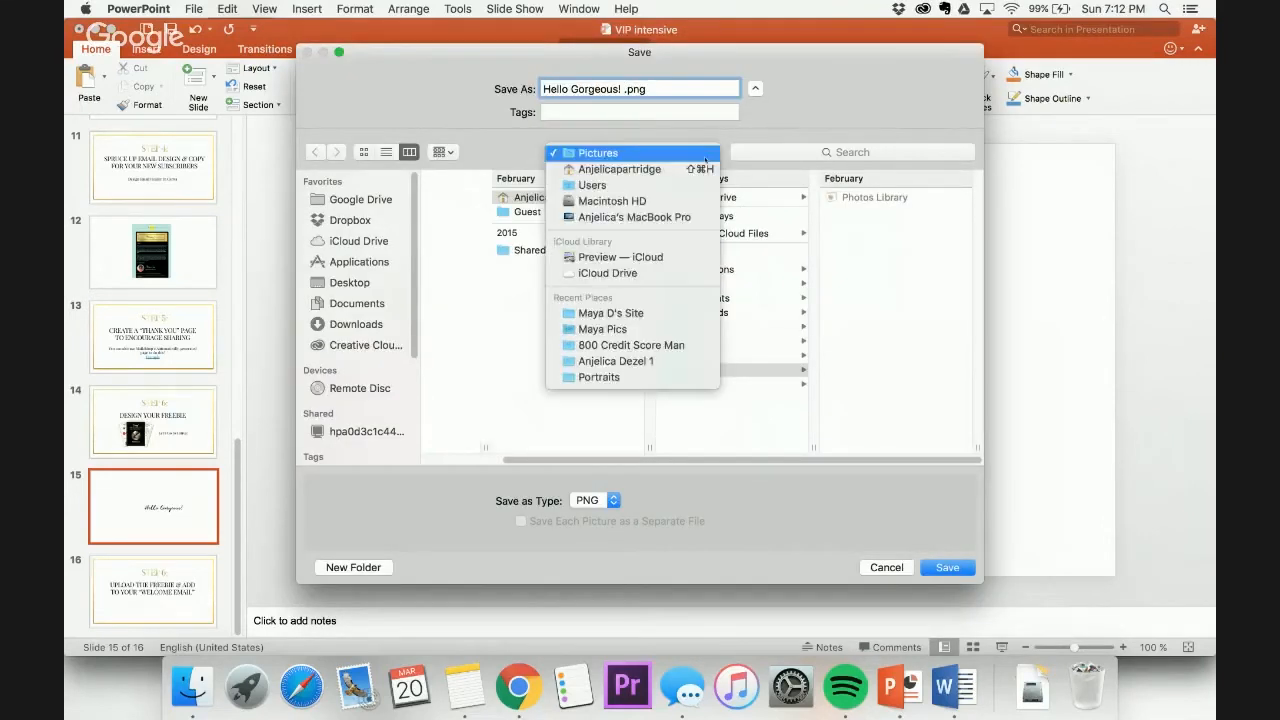
click(610, 312)
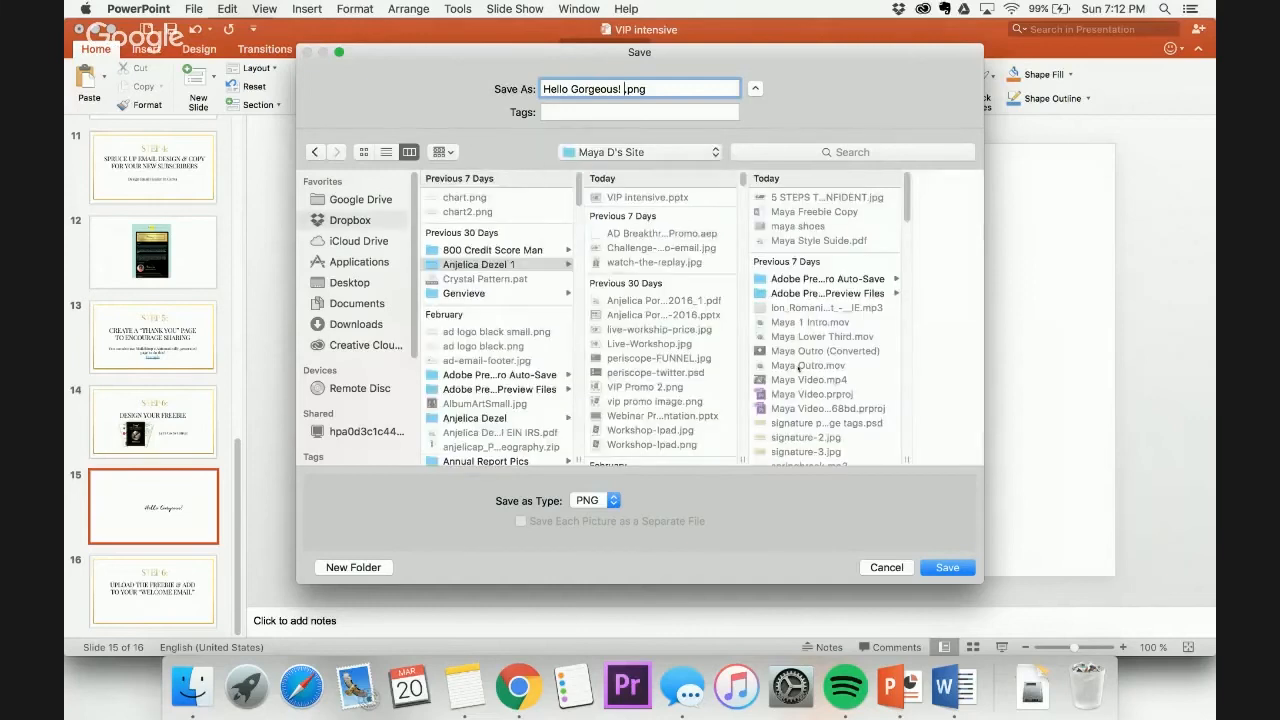
click(950, 588)
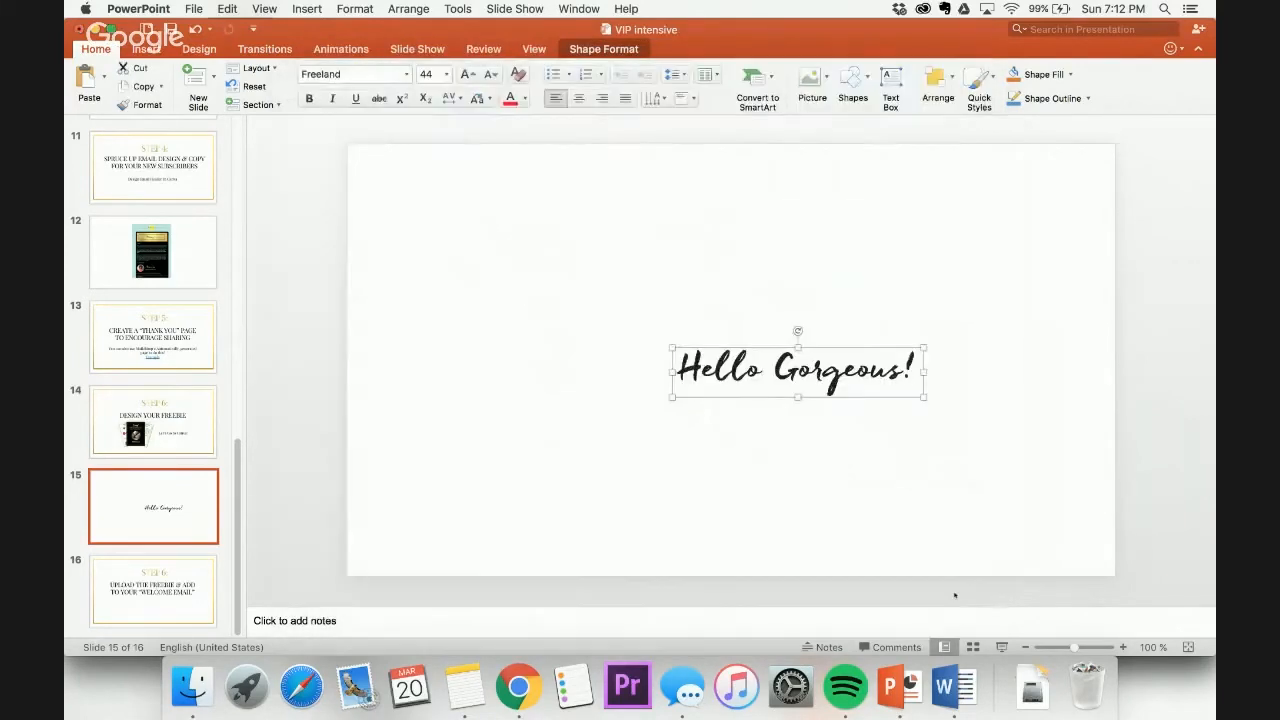
Switch to Canva in Chrome and upload the "Hello Gorgeous! .png" image to the Nail Art flyer's uploads
click(518, 686)
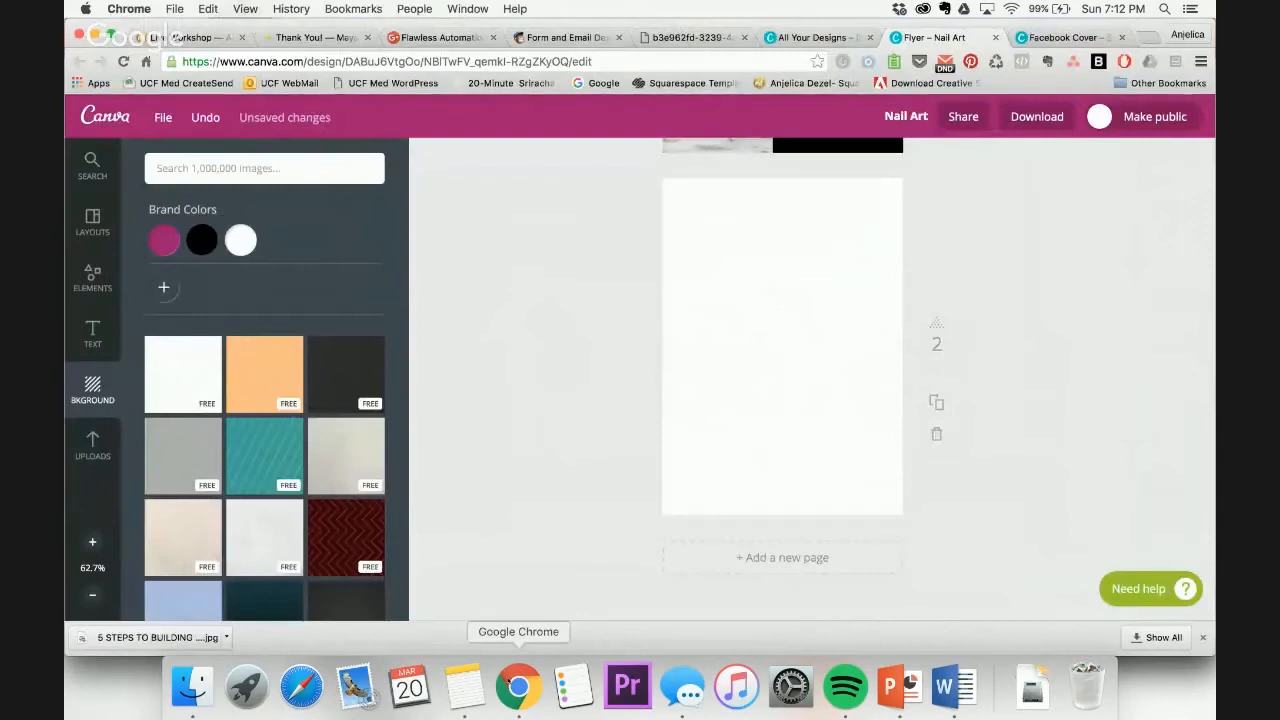
click(92, 446)
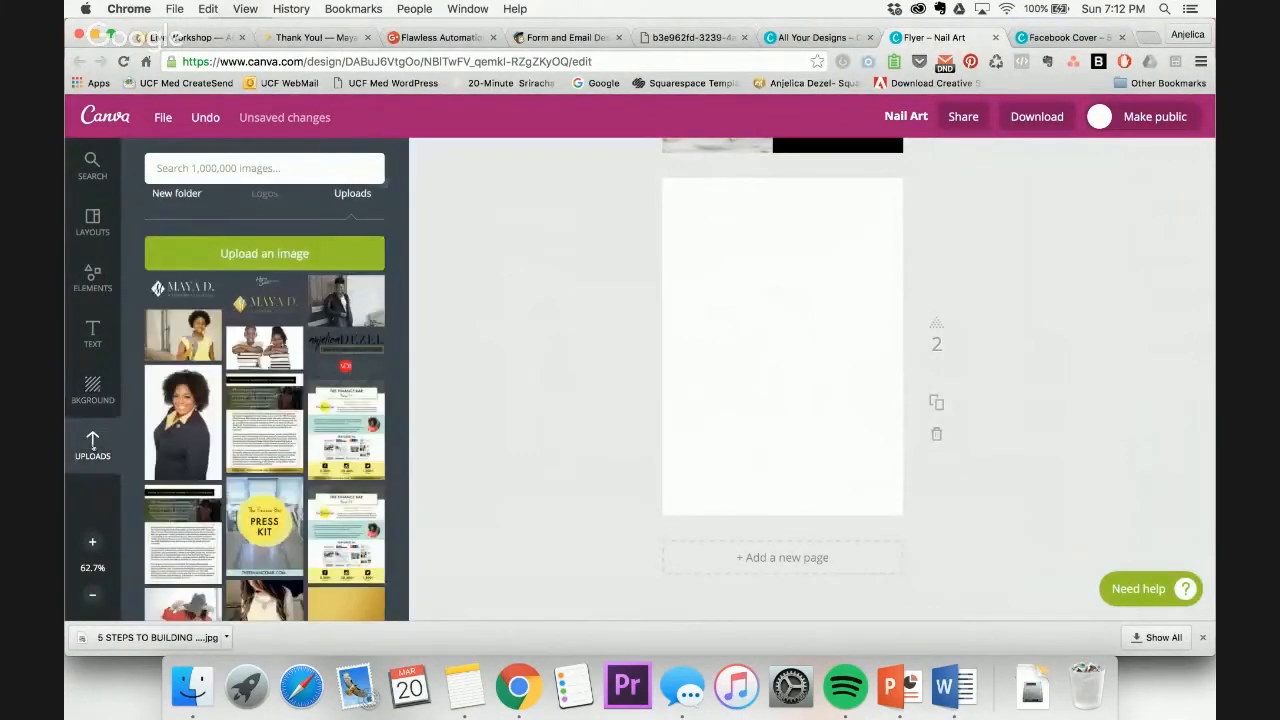
click(264, 253)
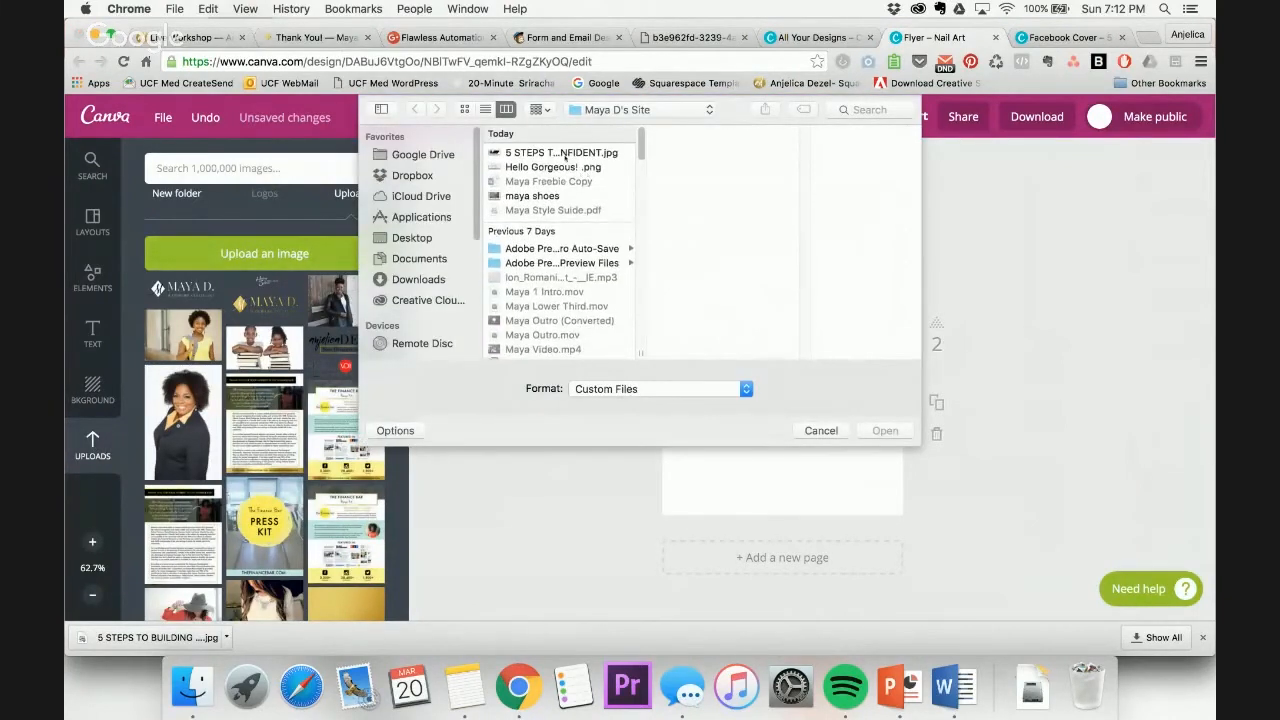
click(564, 166)
click(885, 430)
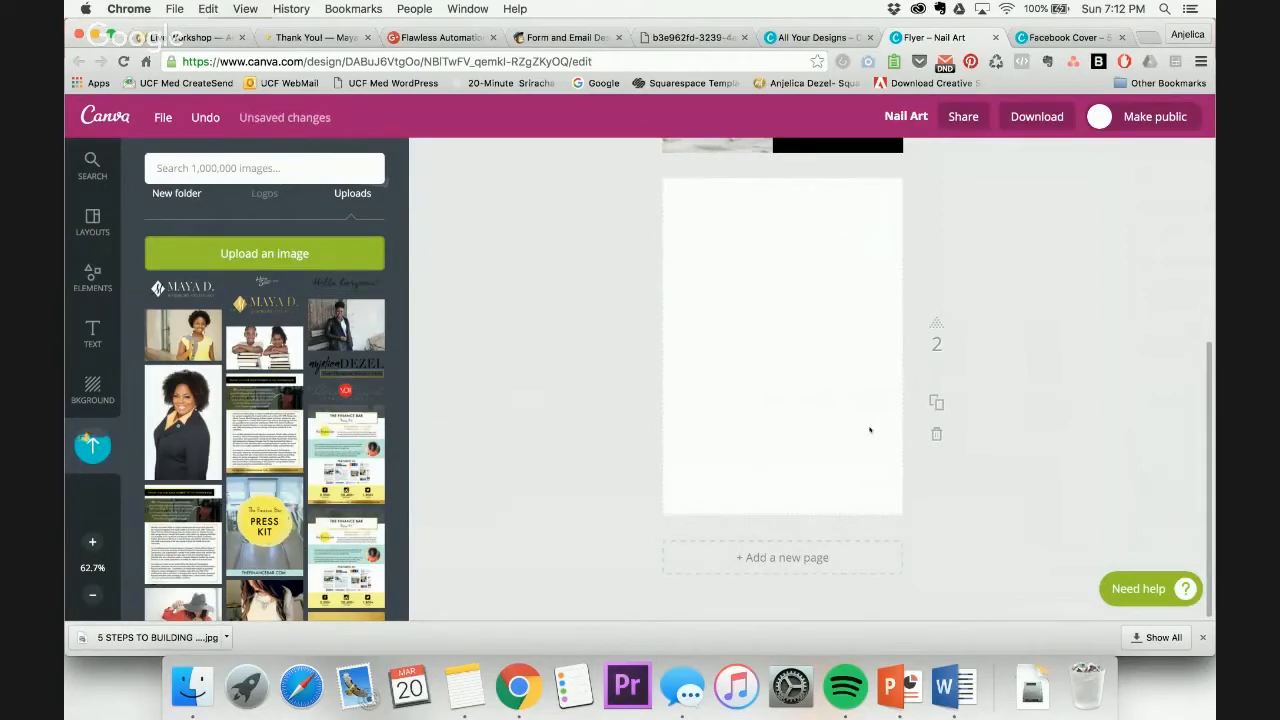
Place the uploaded "Hello Gorgeous!" image on page 2, shrink it slightly and centre it near the page's top edge
click(350, 287)
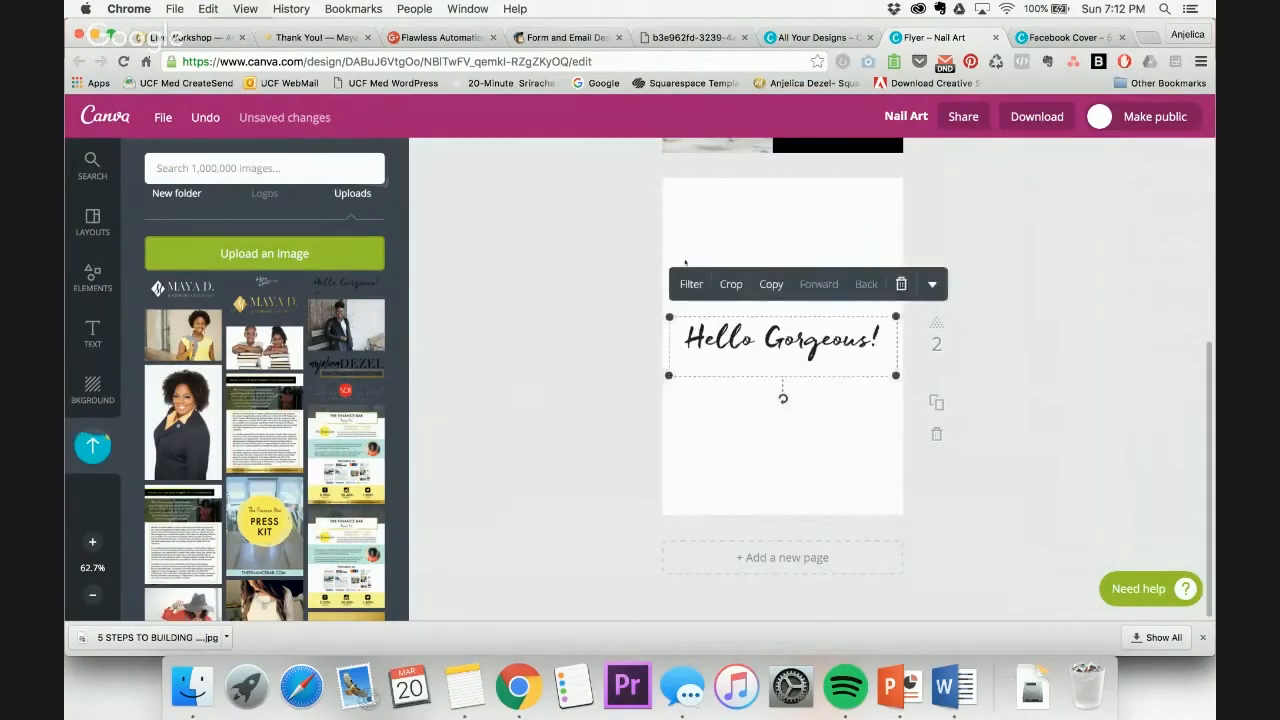
drag(790, 347, 792, 216)
drag(668, 186, 690, 191)
drag(895, 244, 837, 208)
click(1049, 246)
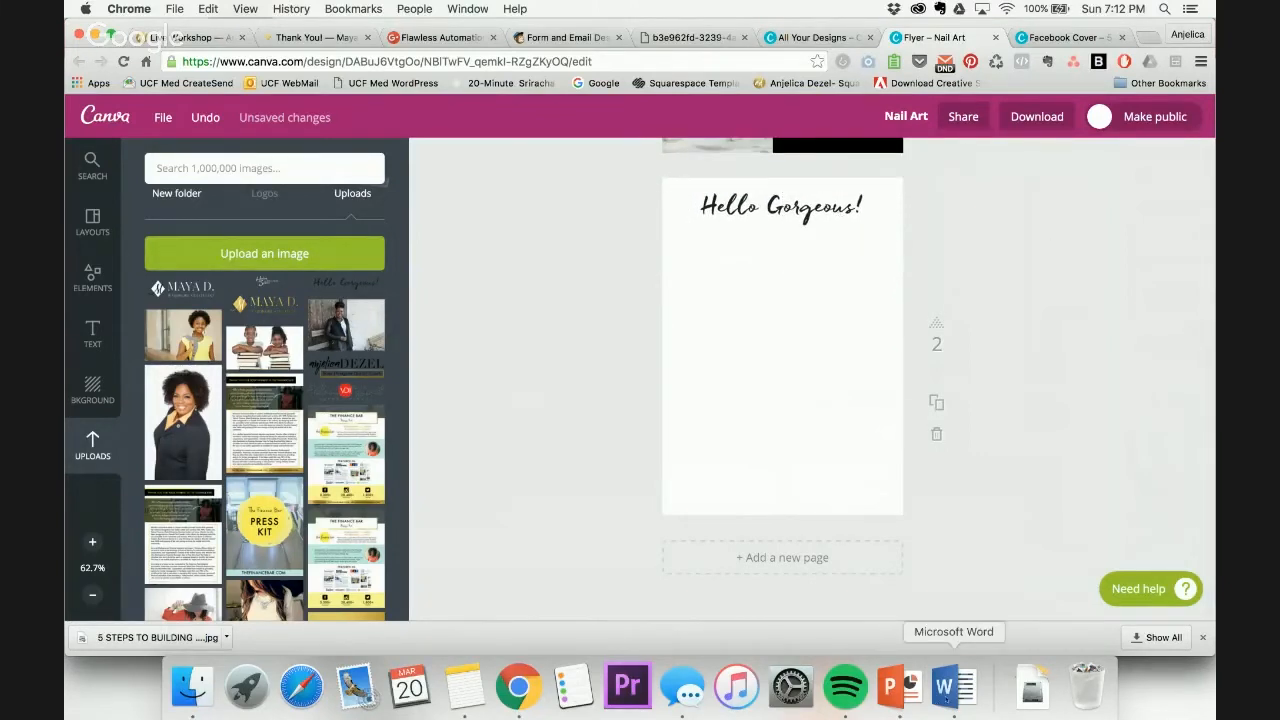
Copy the sentence "Thanks for subscribing, aren't you a gem" from the Maya Freebie Copy document in Word
click(953, 686)
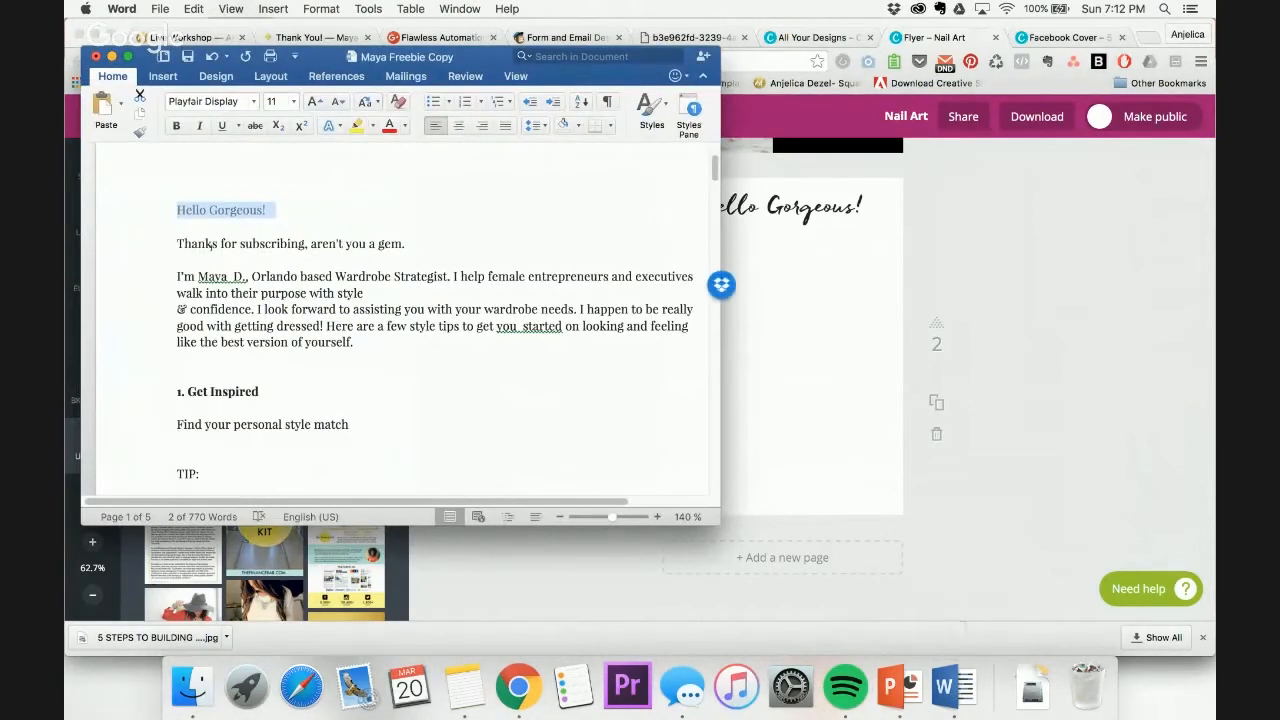
drag(177, 243, 403, 243)
key(cmd+c)
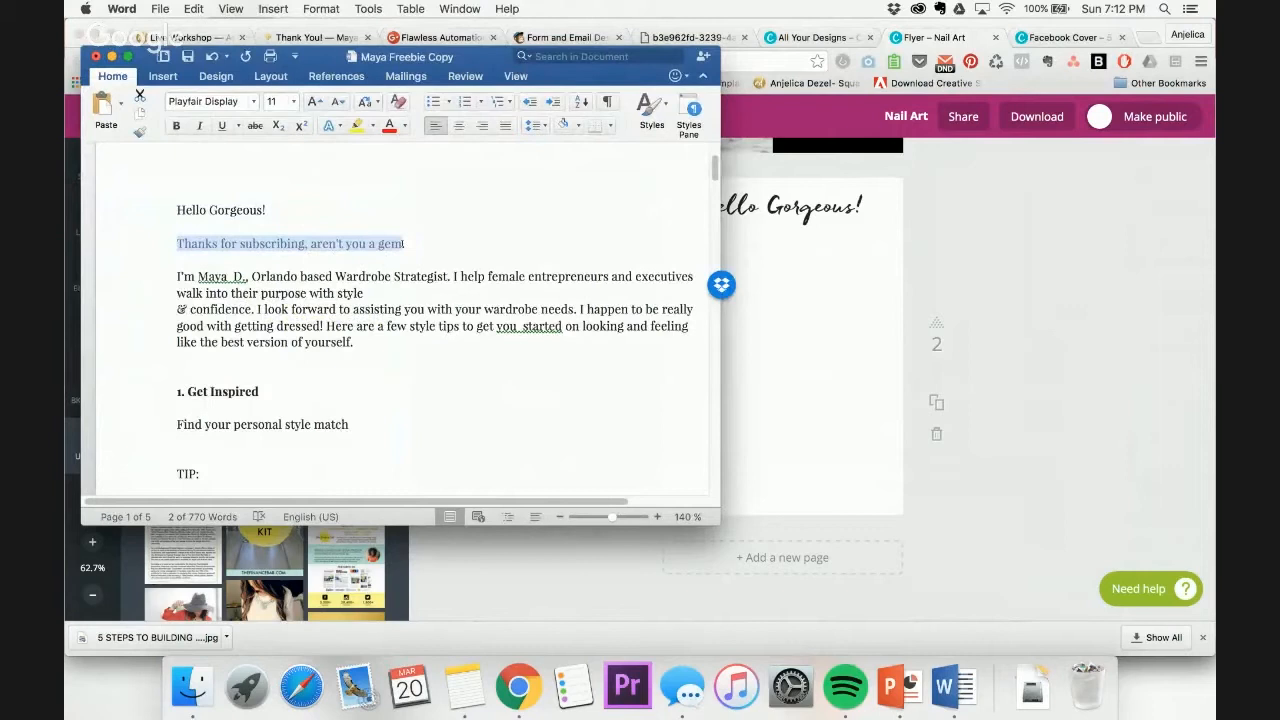
Return to Canva, add a subheading to page 2 and replace its placeholder text with the copied thank-you sentence
click(1002, 297)
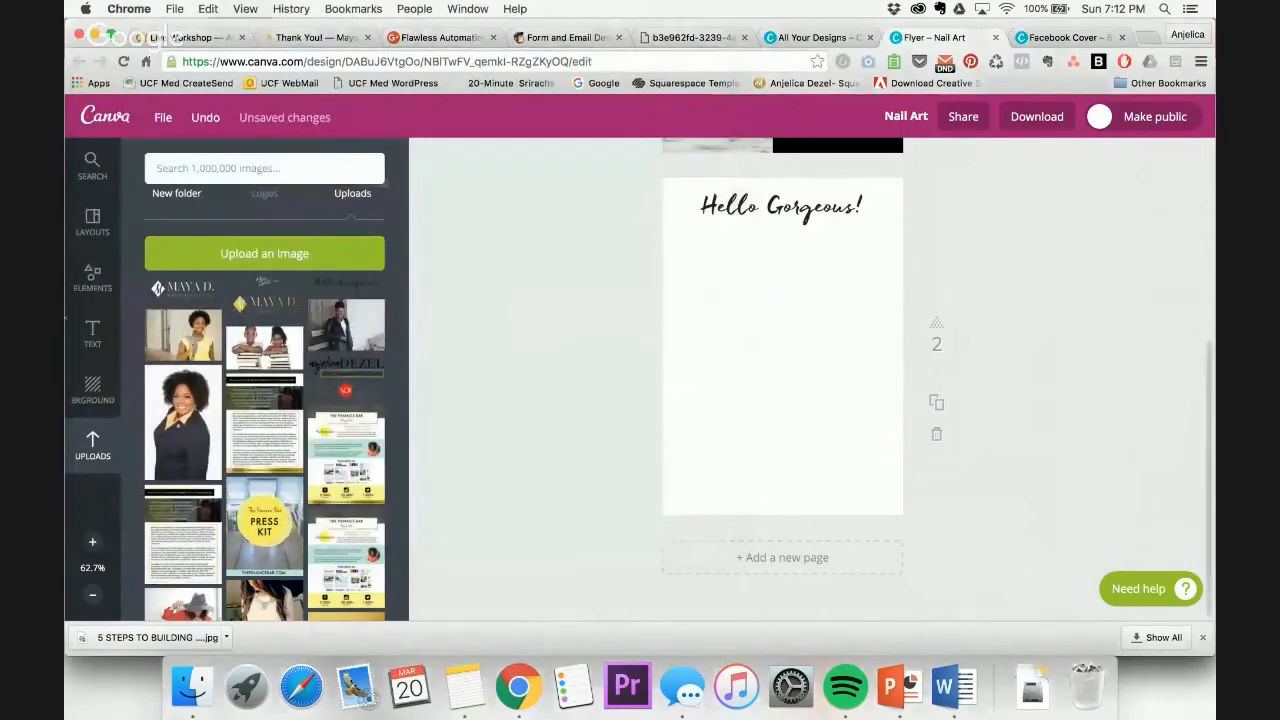
click(92, 336)
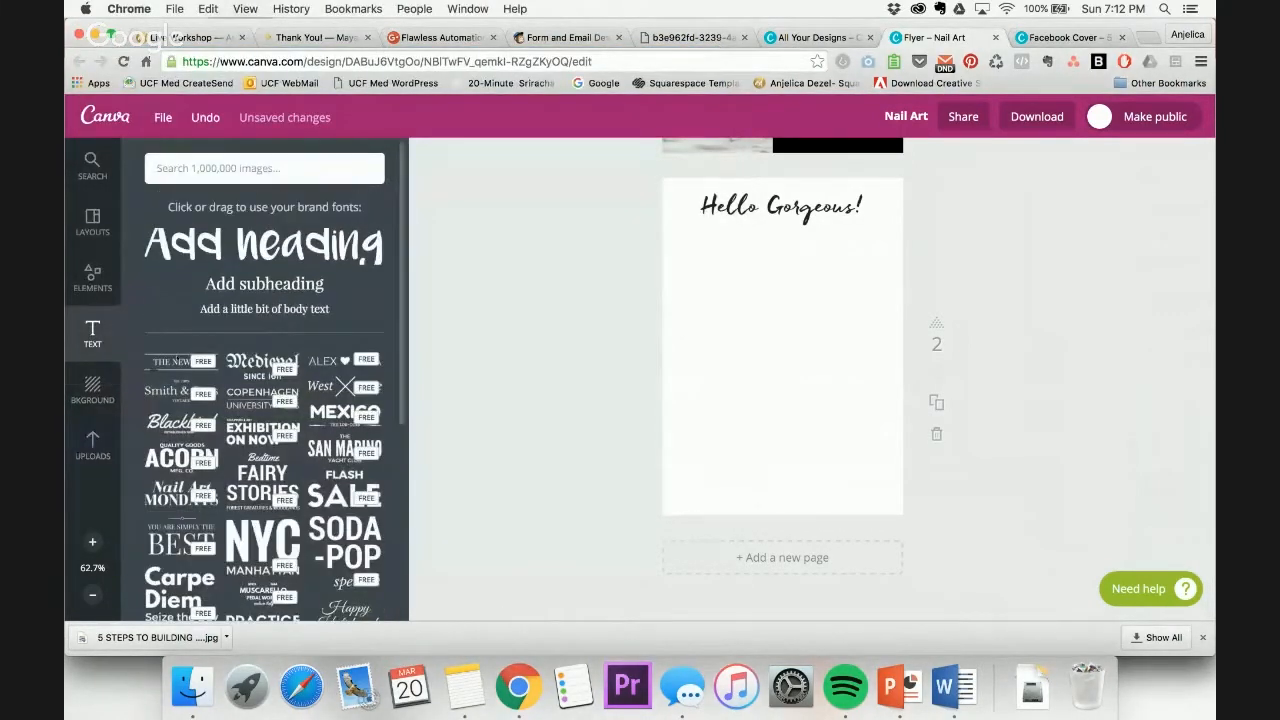
click(264, 283)
double_click(781, 358)
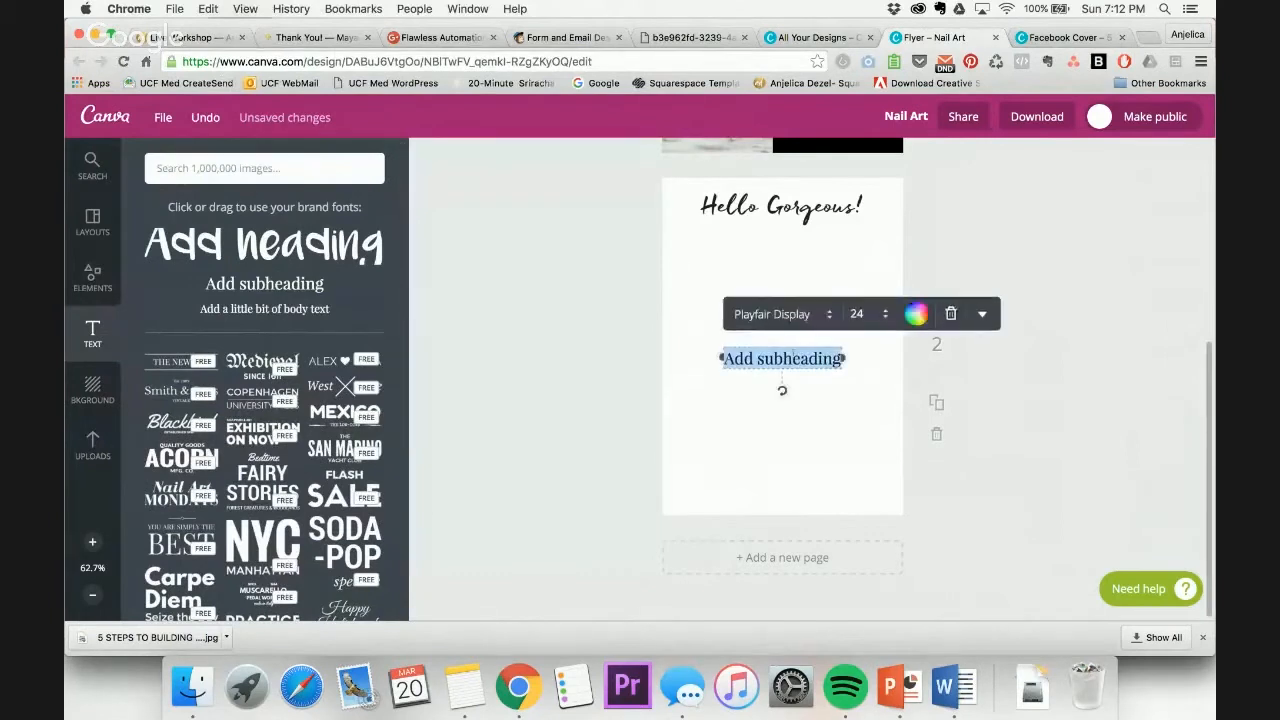
key(cmd+v)
Set the thank-you sentence to font size 12 and position it on one line directly beneath the "Hello Gorgeous!" greeting
click(884, 315)
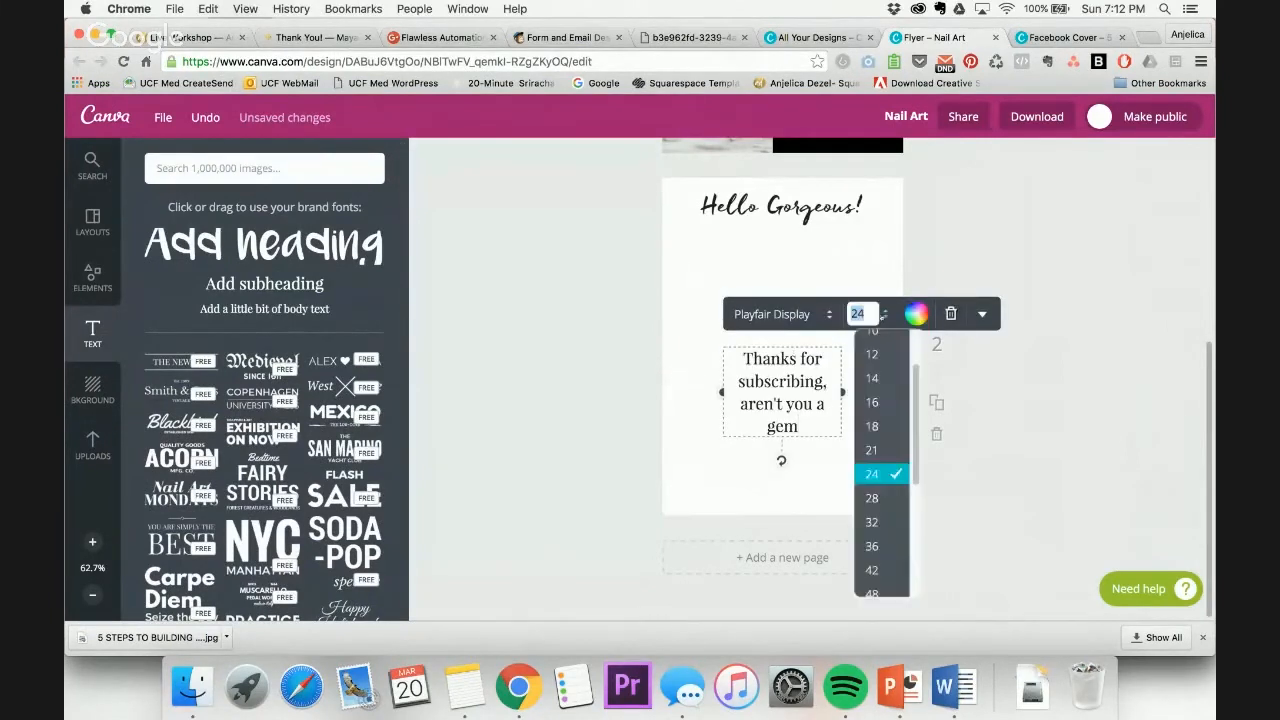
click(874, 428)
click(886, 315)
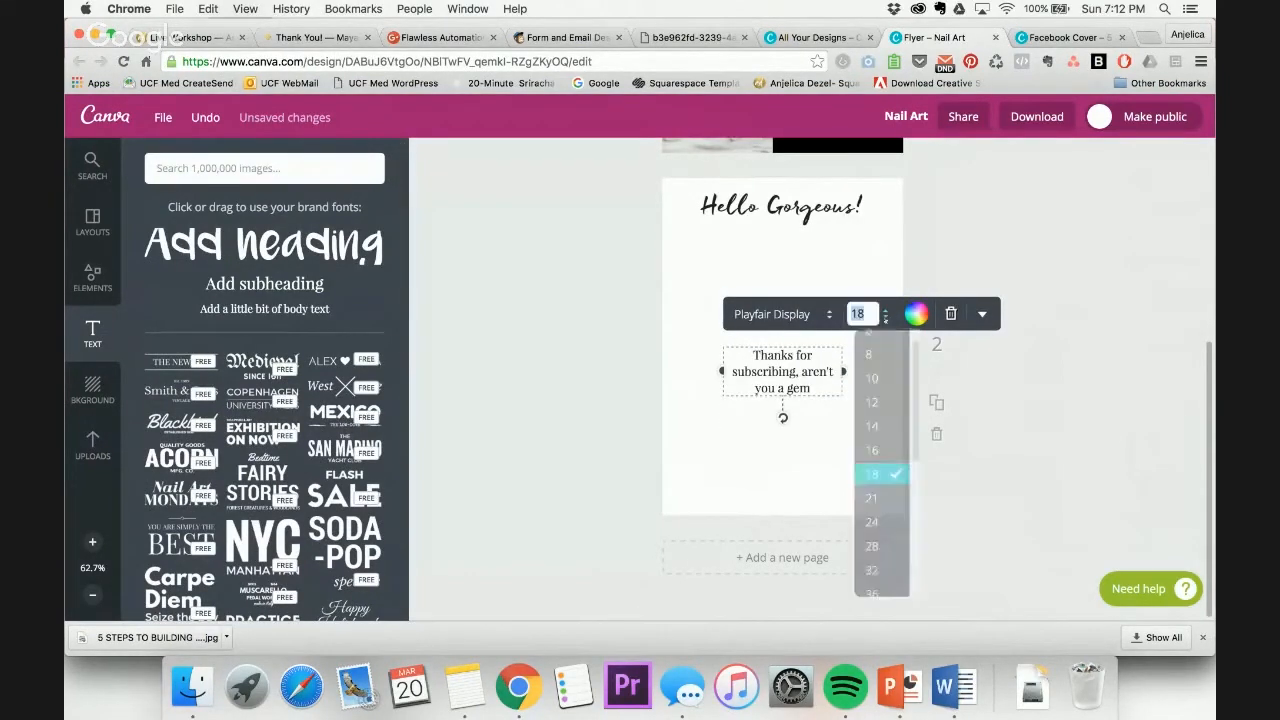
click(873, 408)
drag(764, 363, 796, 228)
click(1046, 263)
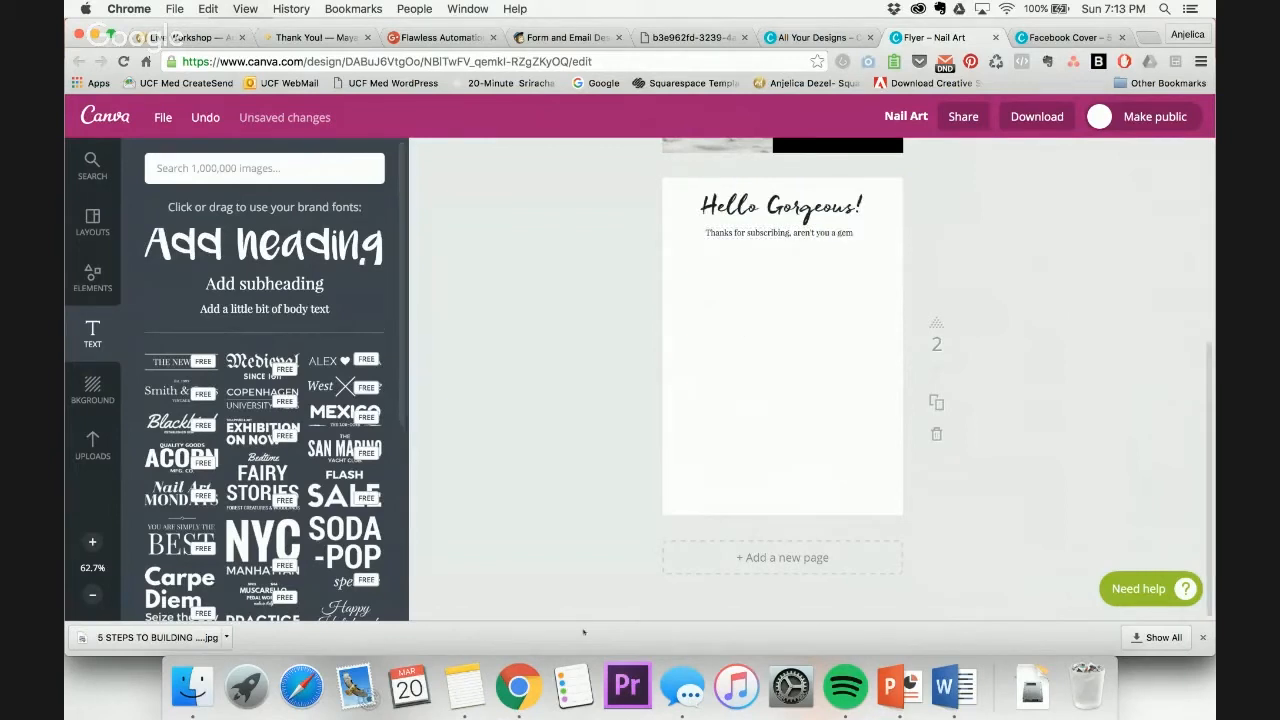
Copy the introduction paragraph about the Orlando based Wardrobe Strategist from the Word document
click(953, 683)
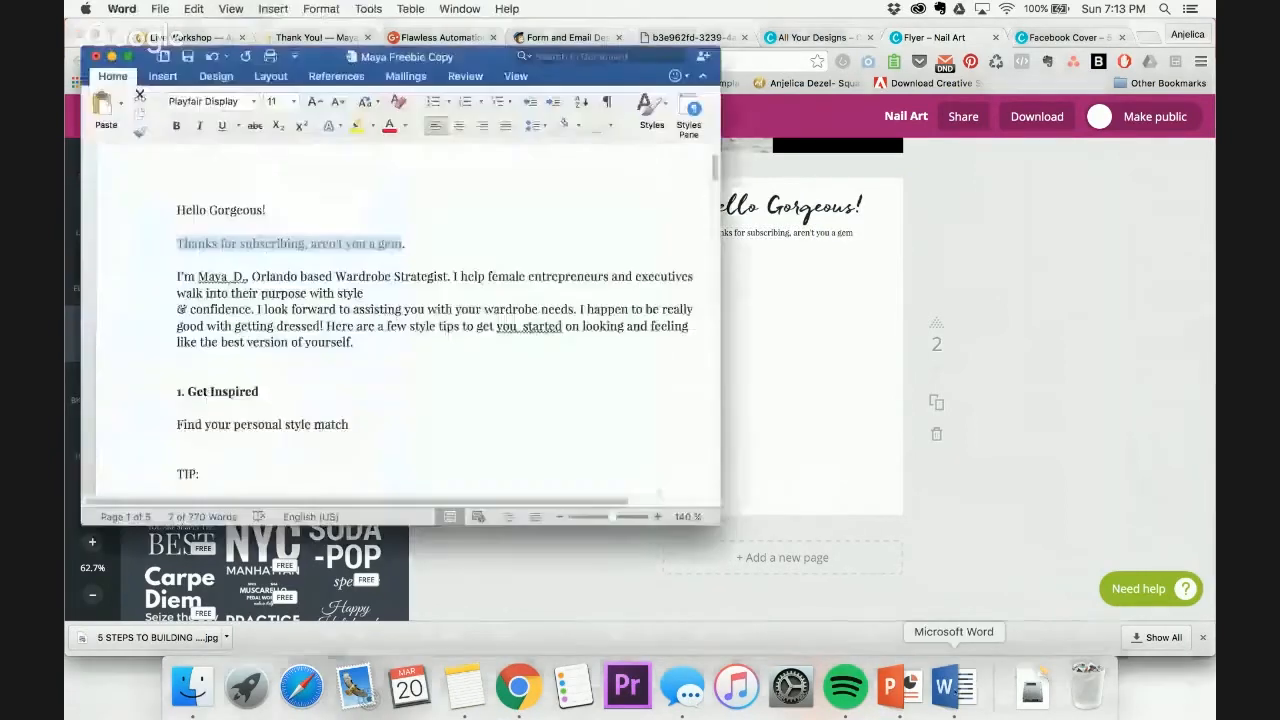
drag(178, 272, 355, 342)
key(super+c)
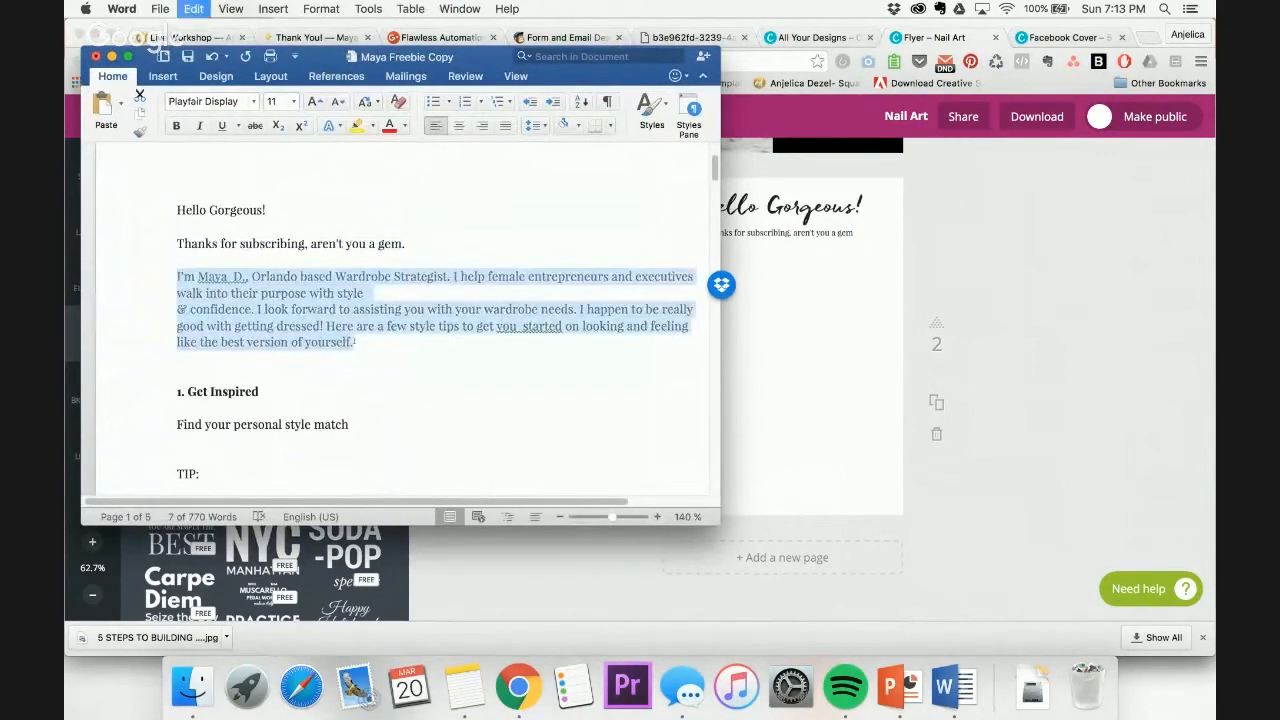
Return to Canva, duplicate the thank-you text line and place the copy farther down page 2
click(1082, 302)
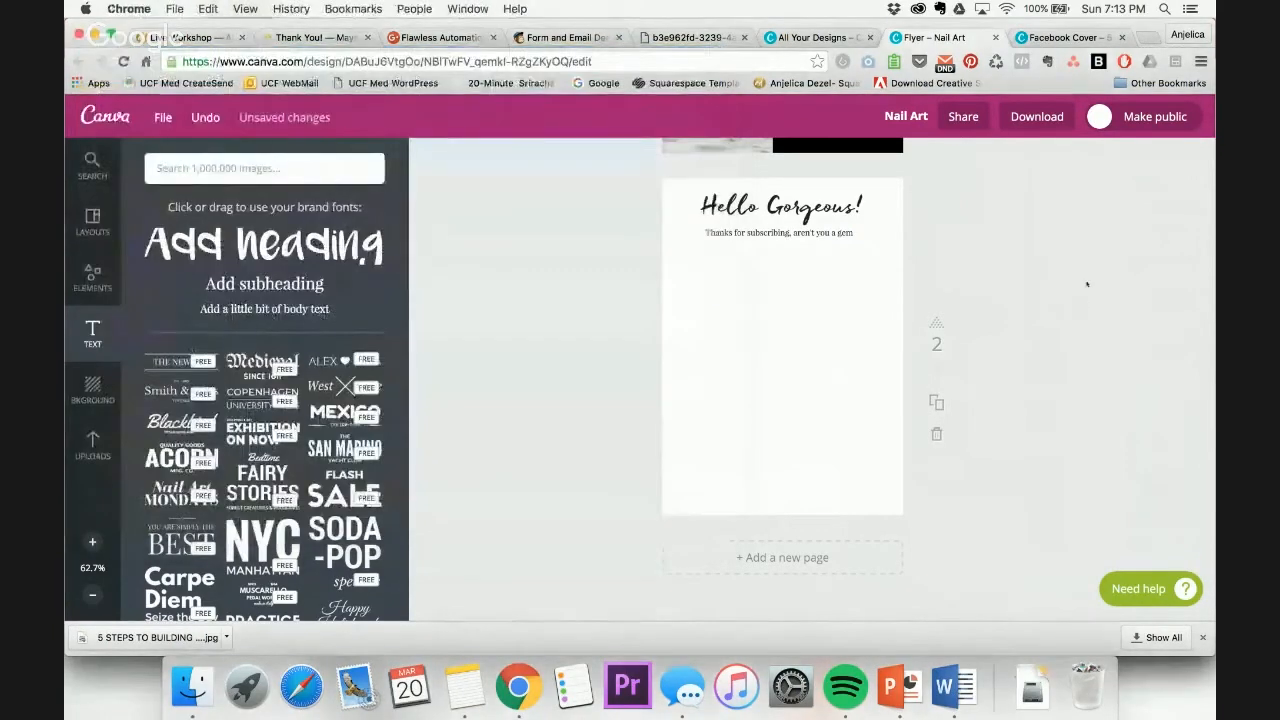
click(804, 275)
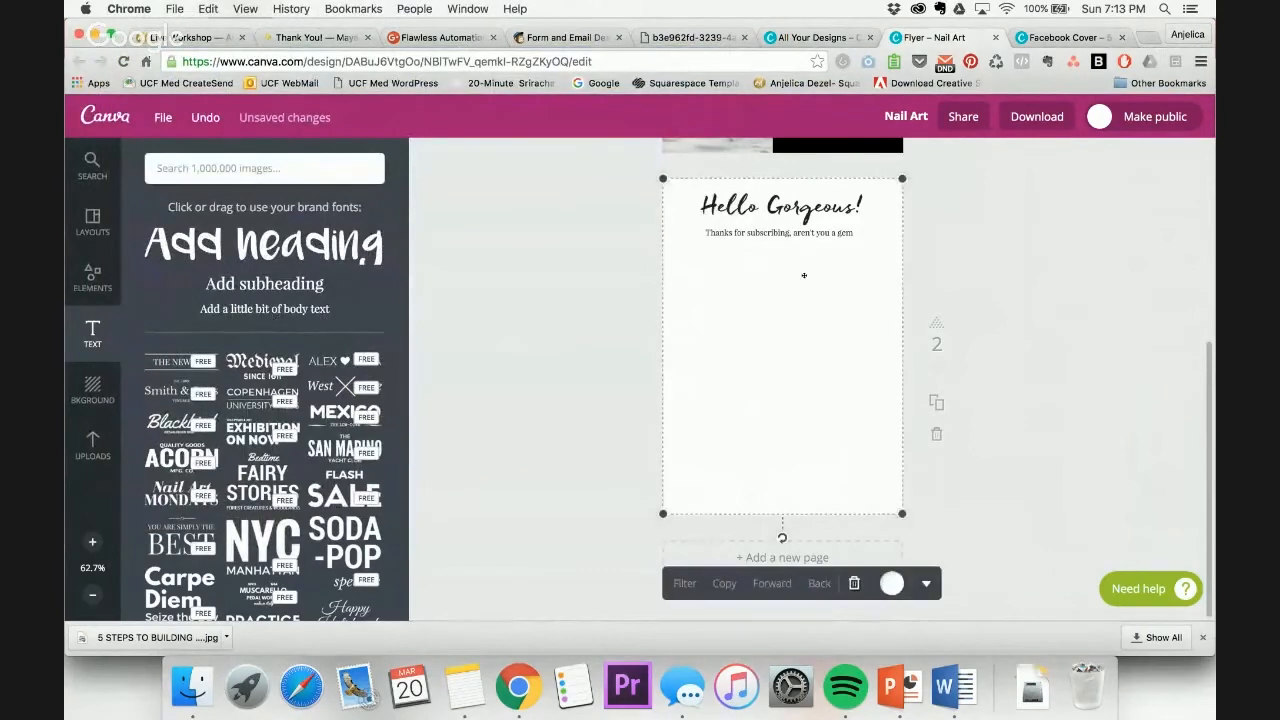
click(788, 236)
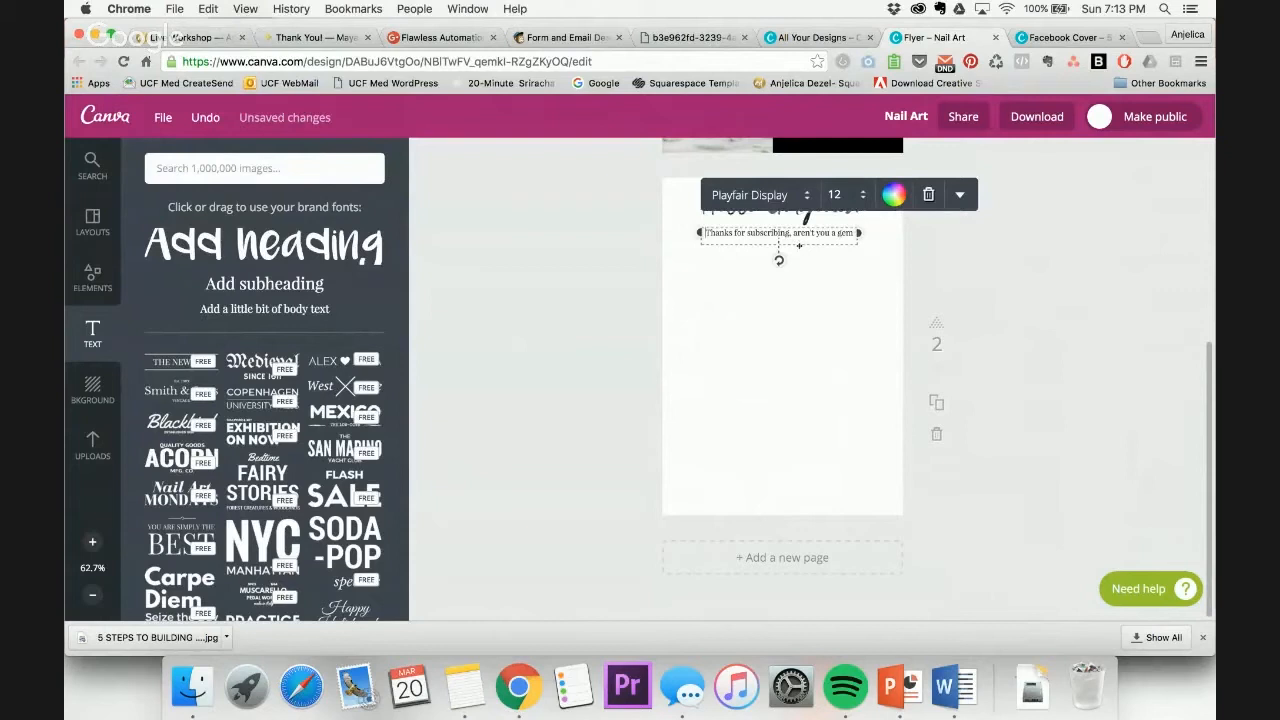
click(799, 245)
click(798, 249)
drag(798, 249, 790, 315)
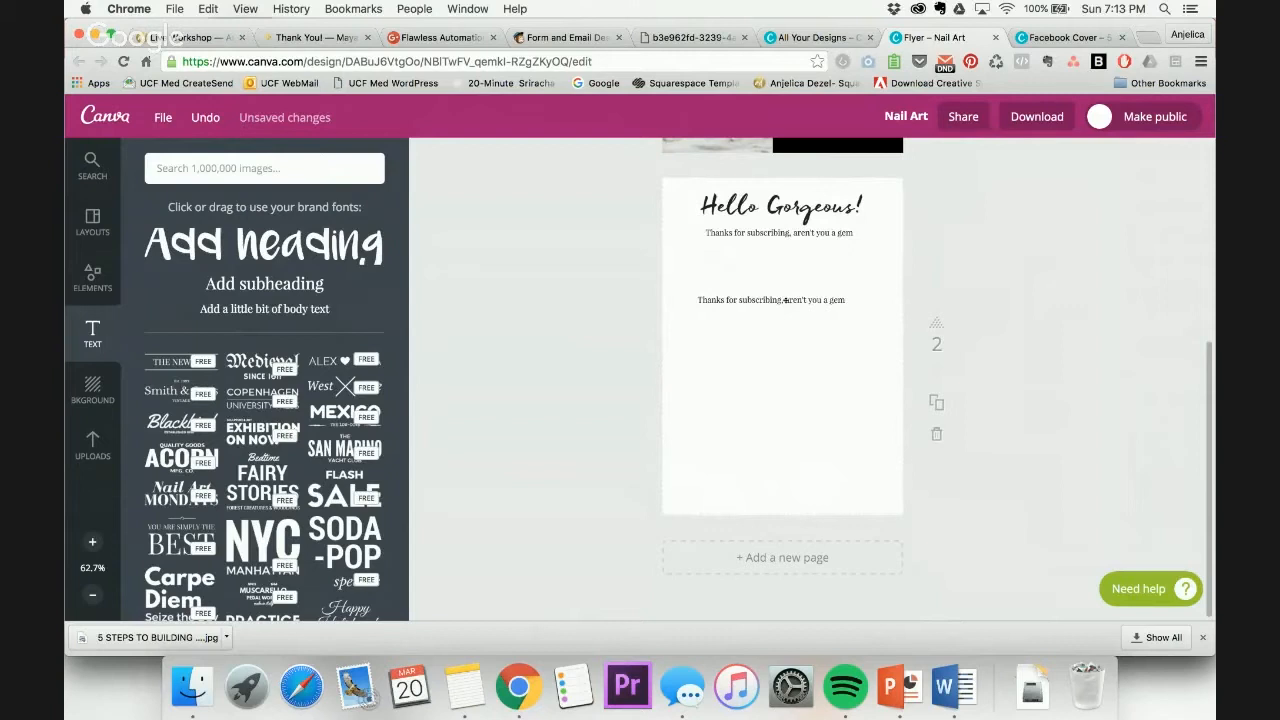
Replace the duplicate line's text with the copied introduction, narrow the text box and position it along the page's right side
triple_click(766, 300)
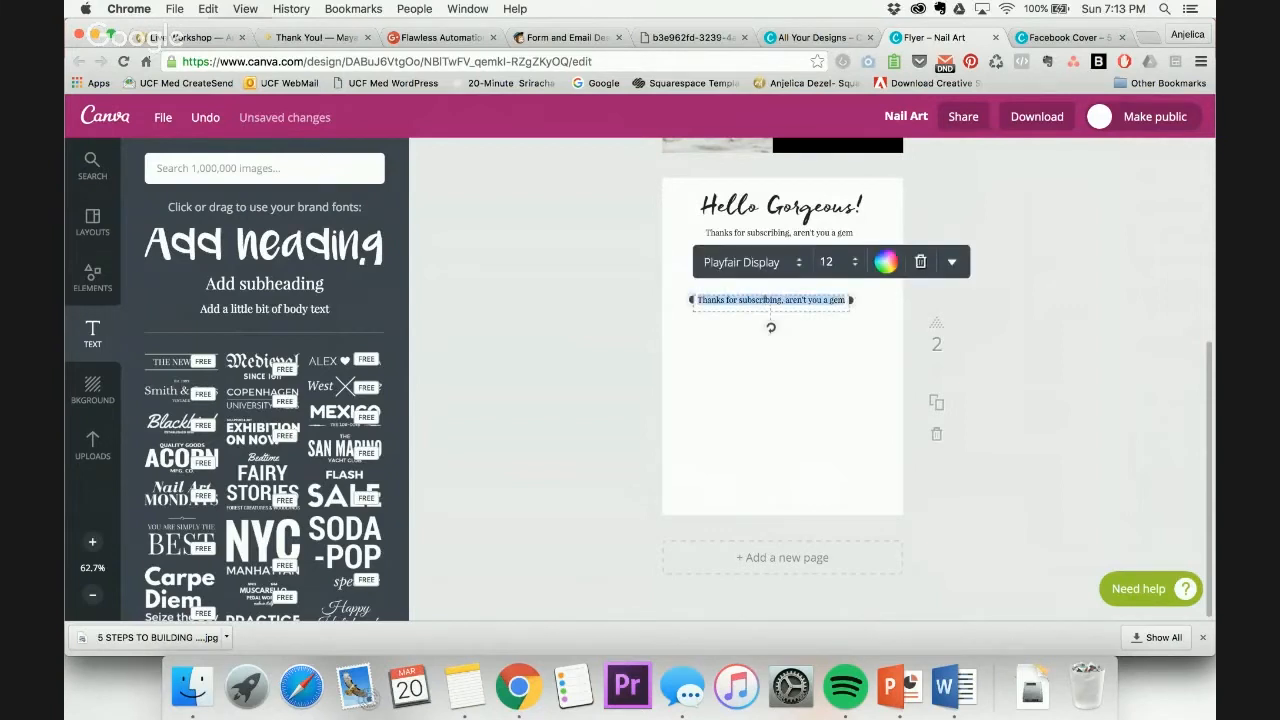
key(super+v)
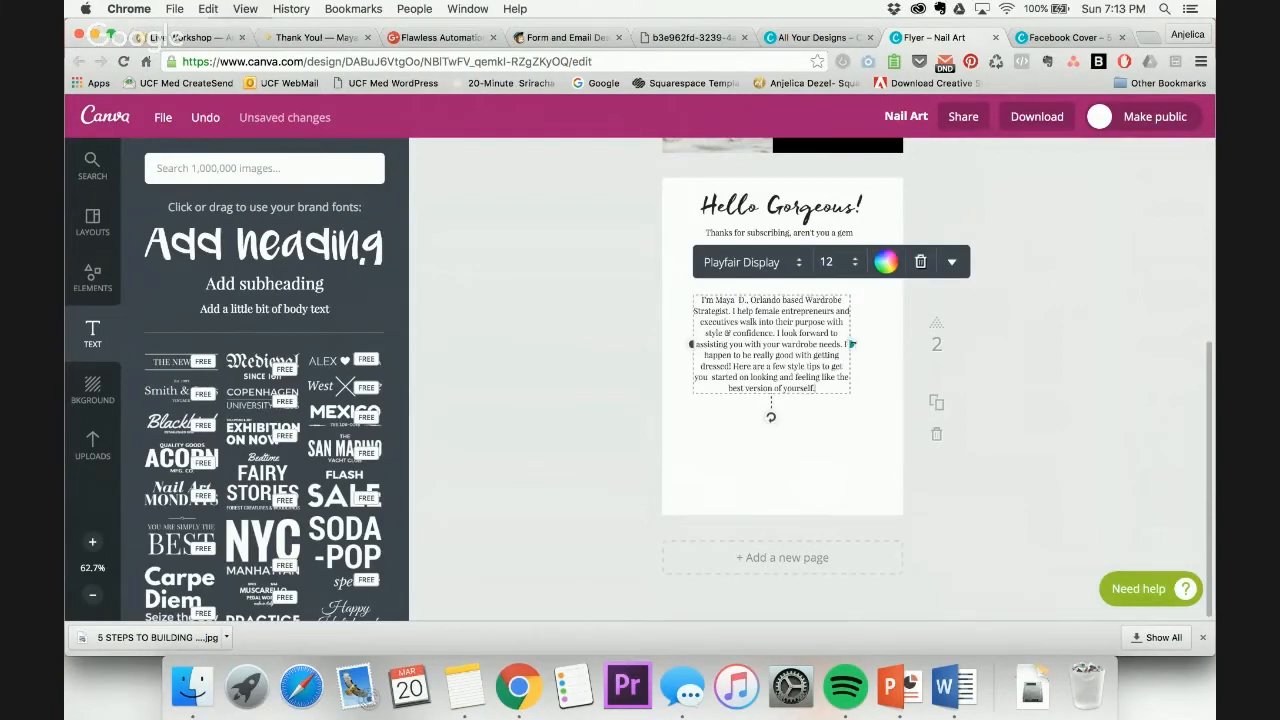
drag(800, 286, 846, 262)
drag(736, 311, 796, 304)
click(1021, 298)
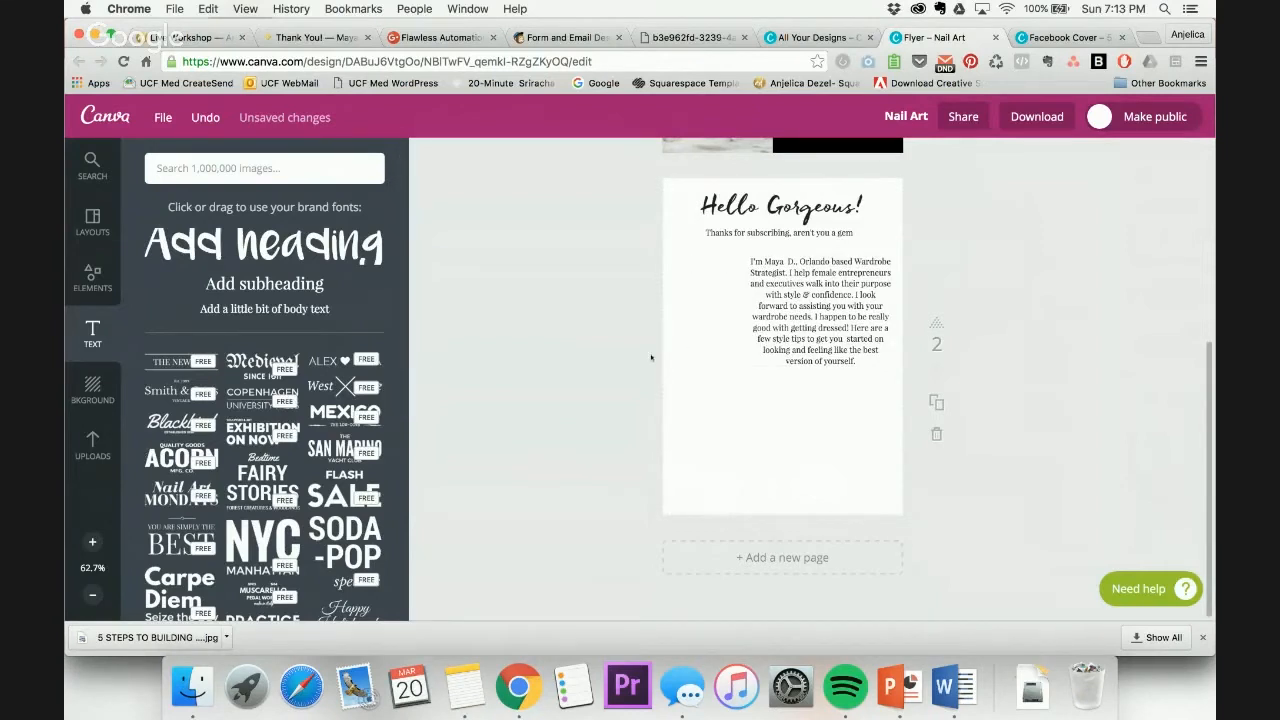
Add a dark ornate square photo frame to page 2, sized small and placed beside the start of the introduction text
click(100, 272)
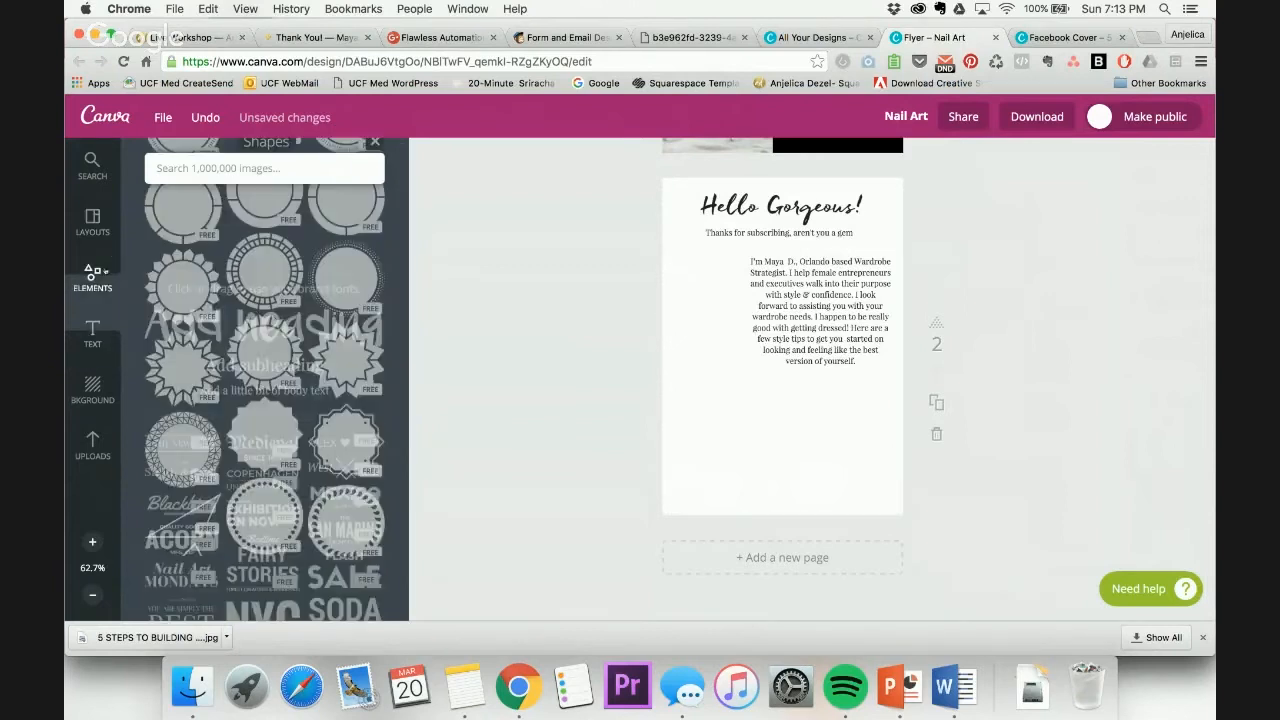
click(374, 205)
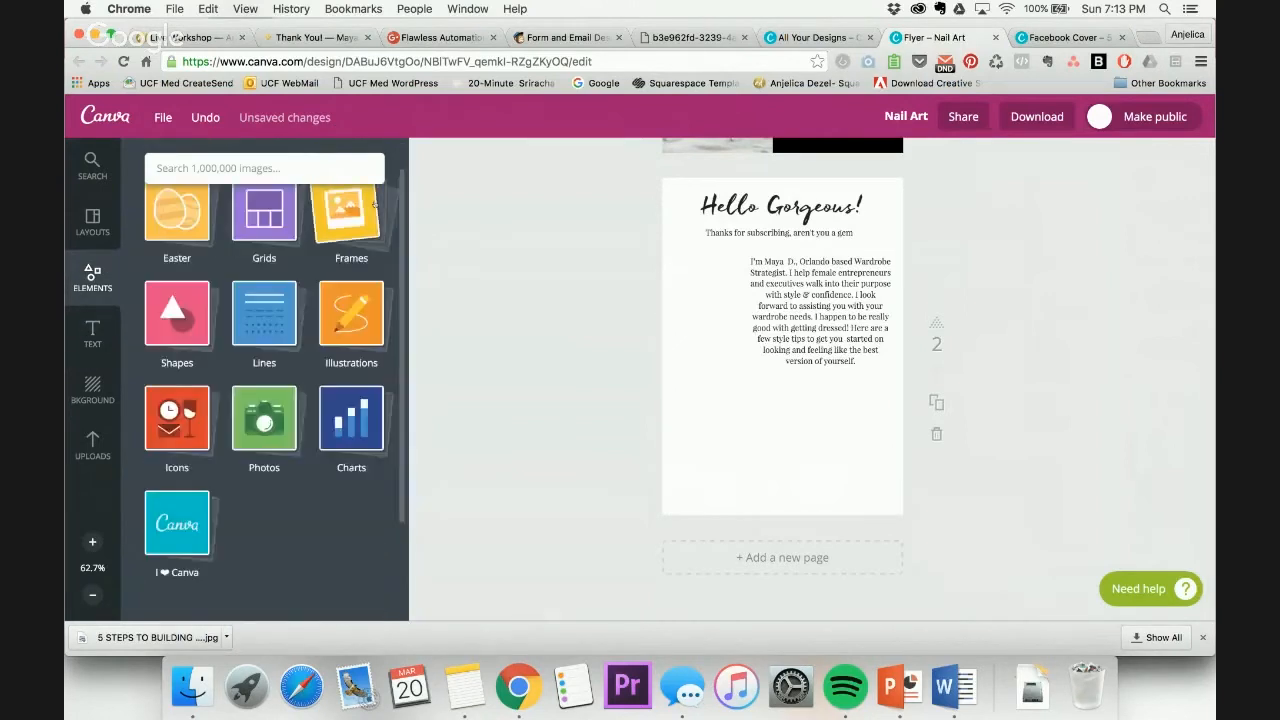
click(348, 225)
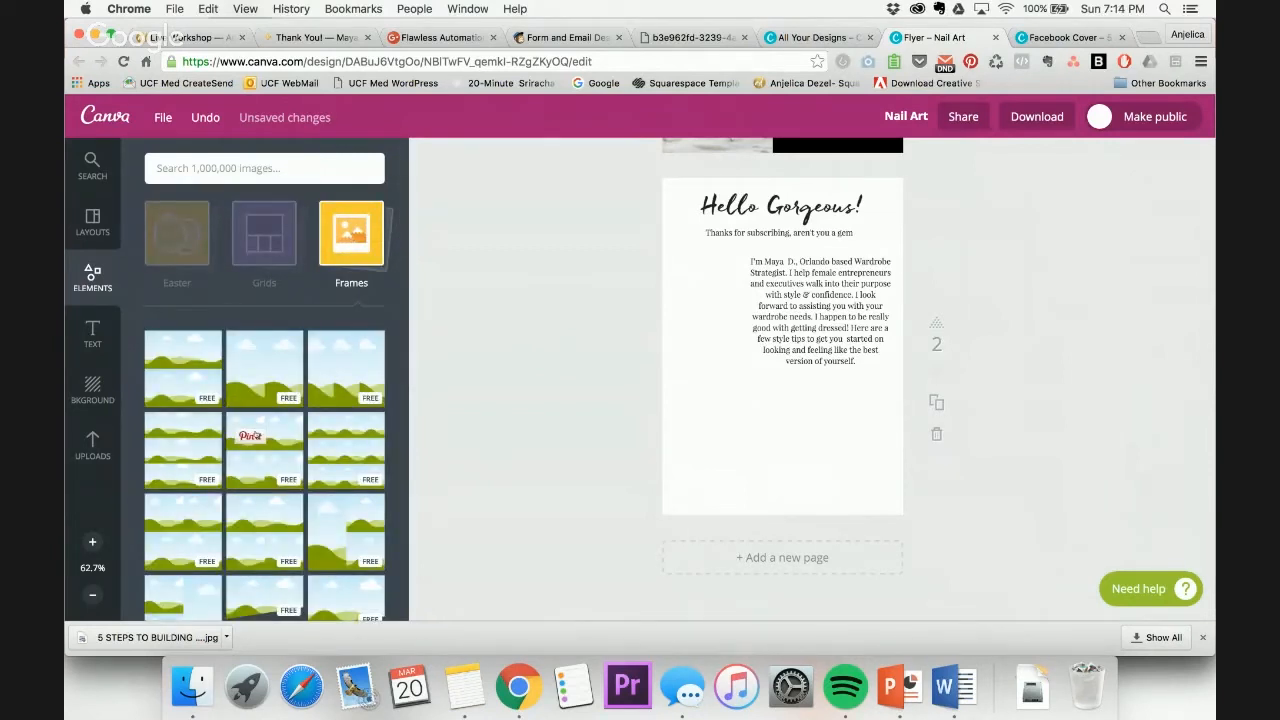
scroll(300, 500, down, 10)
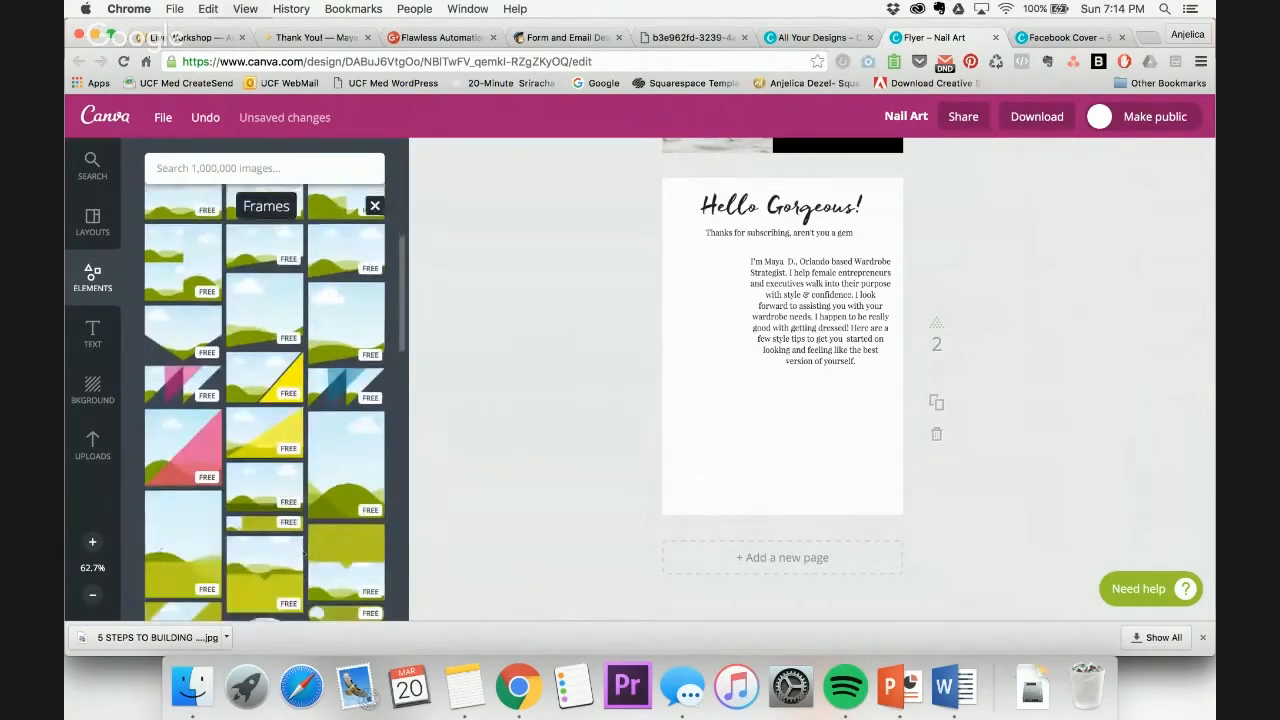
scroll(304, 553, down, 1)
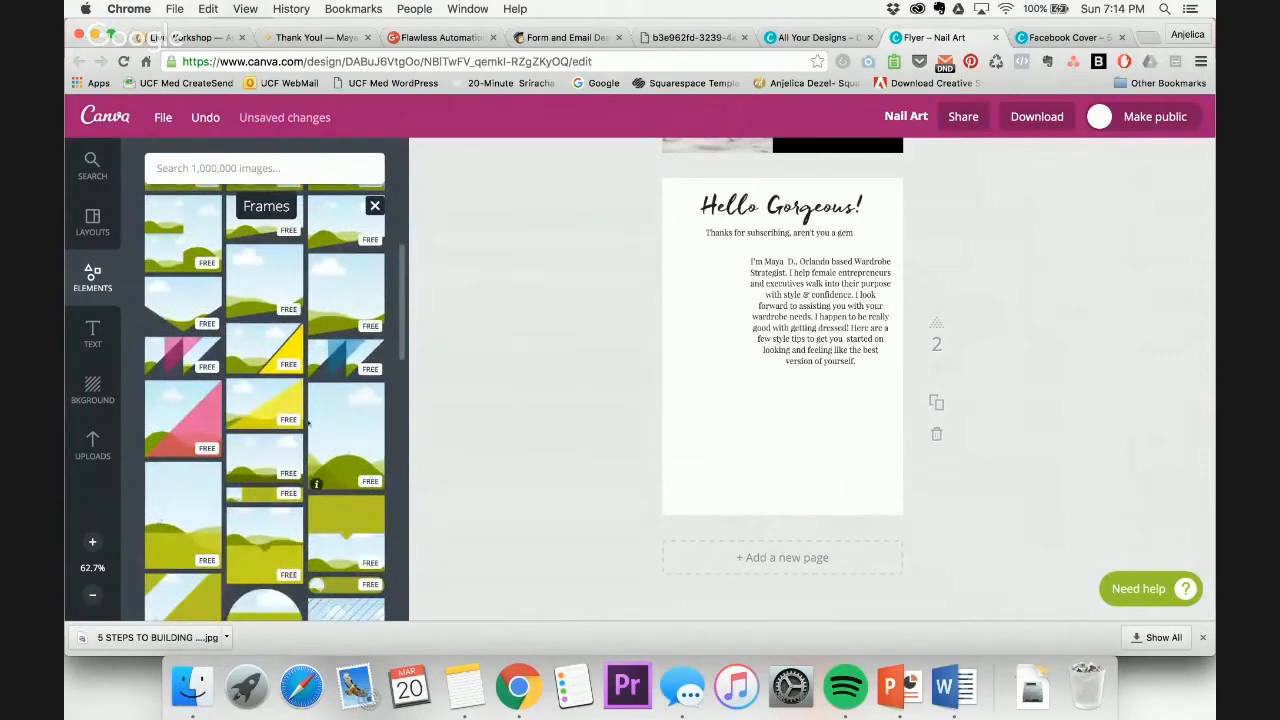
scroll(309, 424, down, 8)
scroll(312, 425, down, 8)
scroll(311, 425, up, 2)
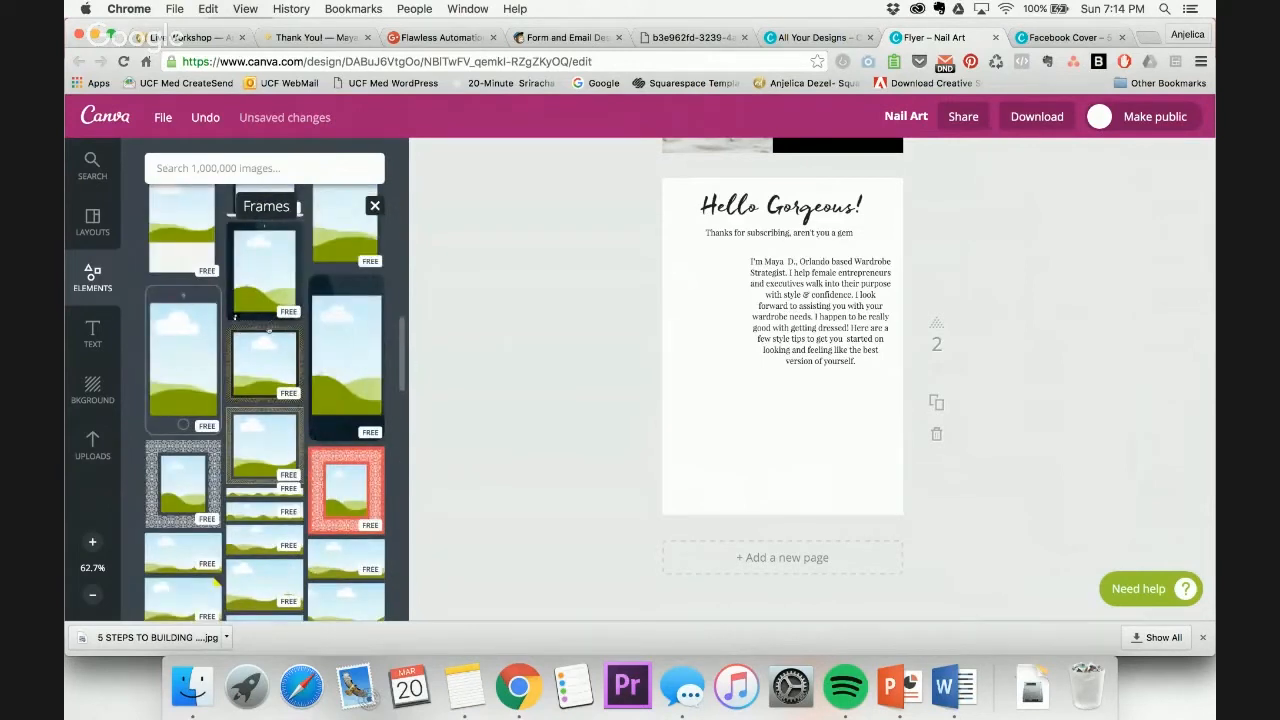
click(236, 400)
drag(670, 234, 731, 317)
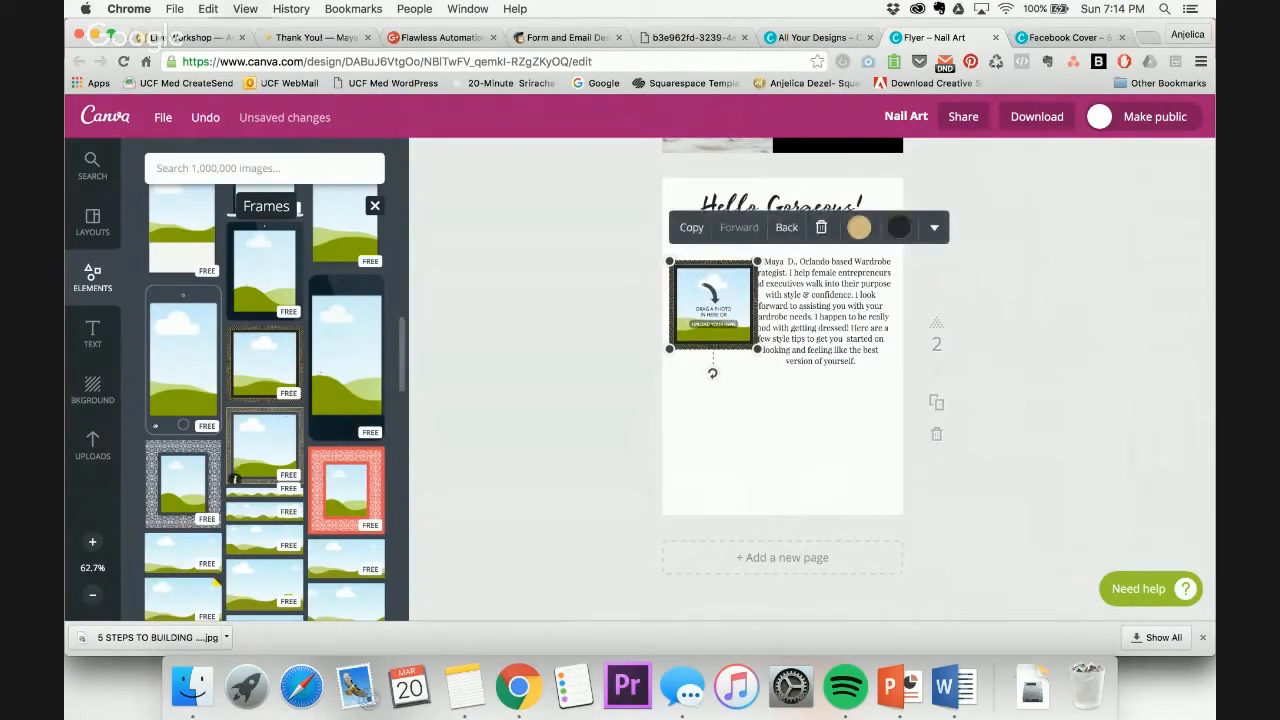
Fill the square frame with the uploaded black leather jacket photo and crop it to a close-up of the head and shoulders
click(92, 445)
click(355, 318)
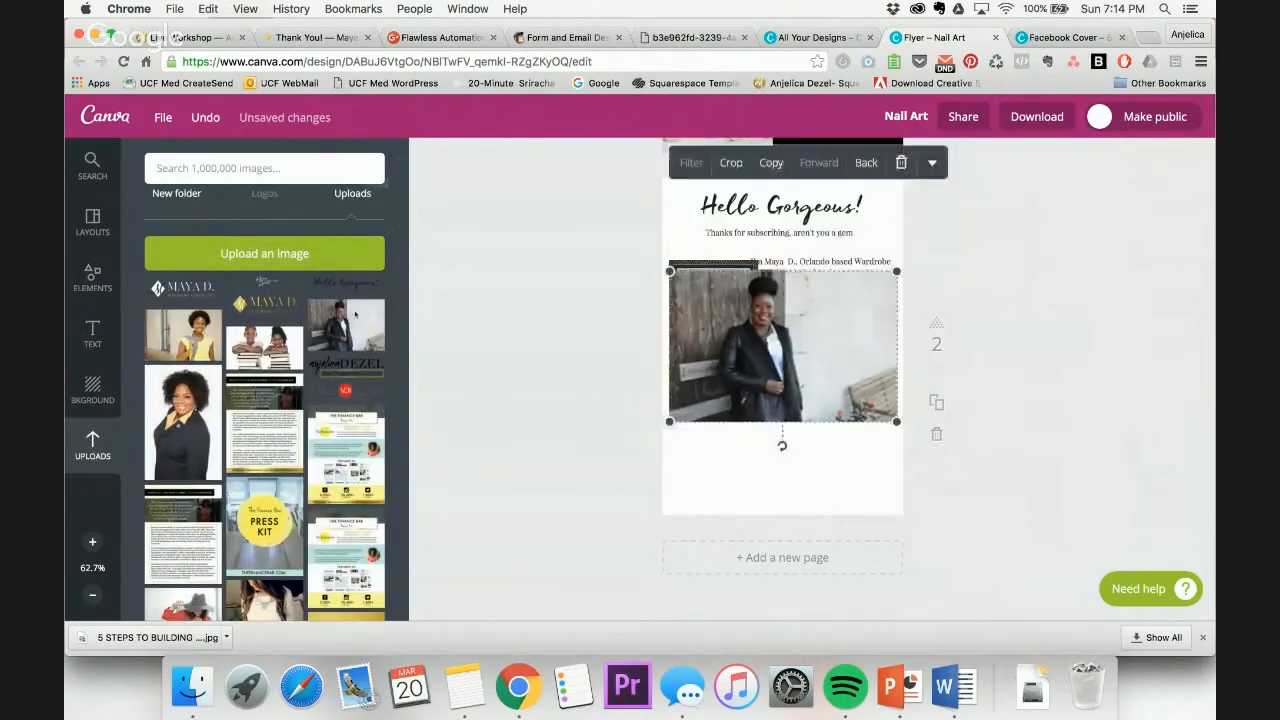
drag(783, 443, 710, 305)
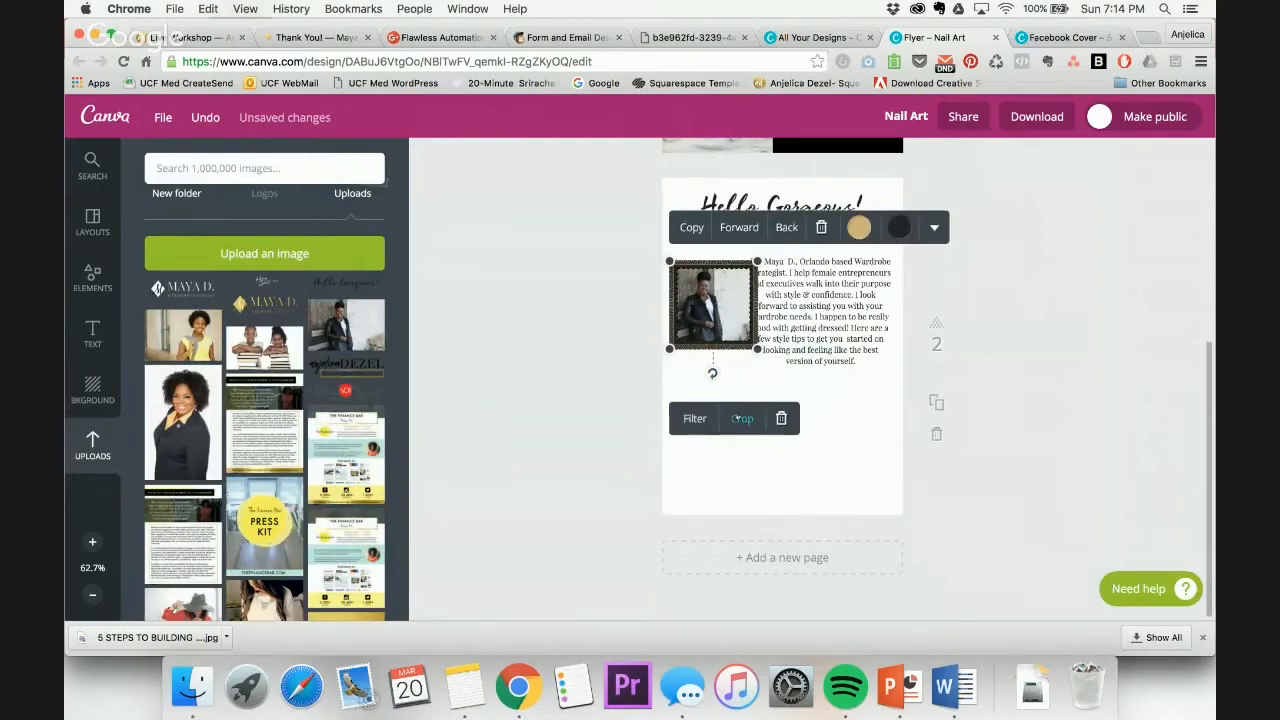
click(742, 418)
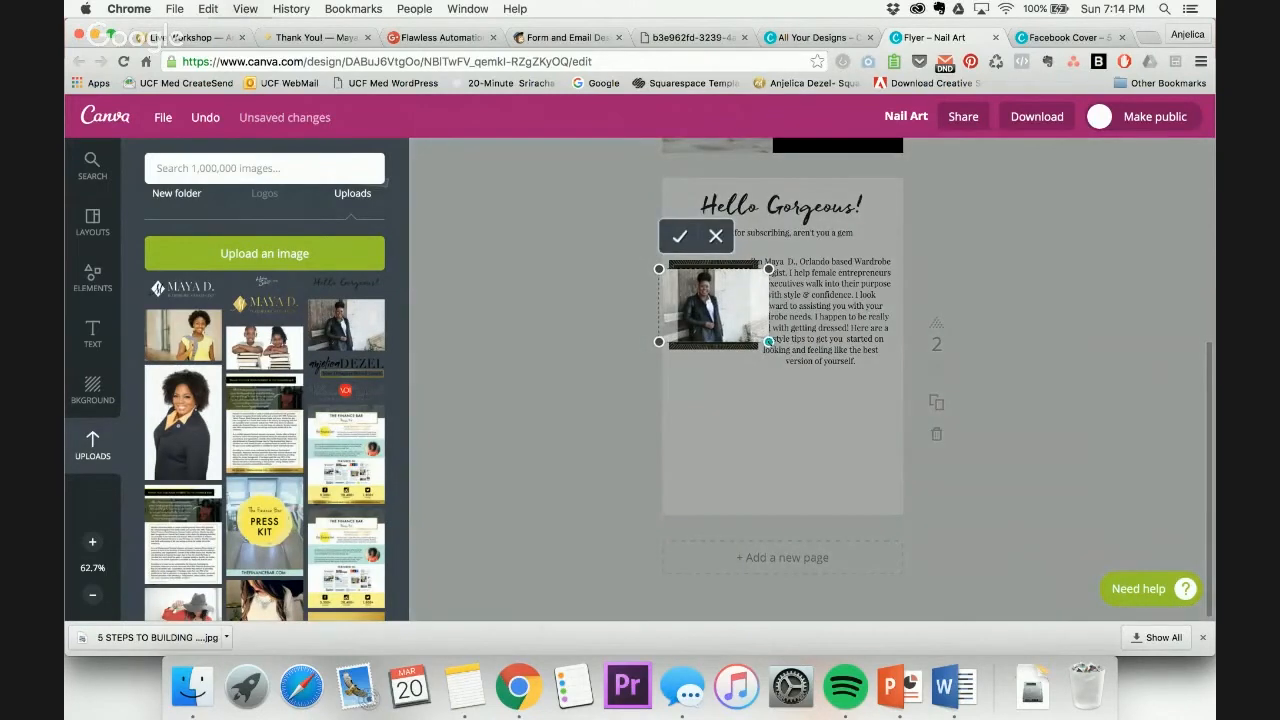
drag(768, 341, 869, 453)
drag(725, 318, 691, 311)
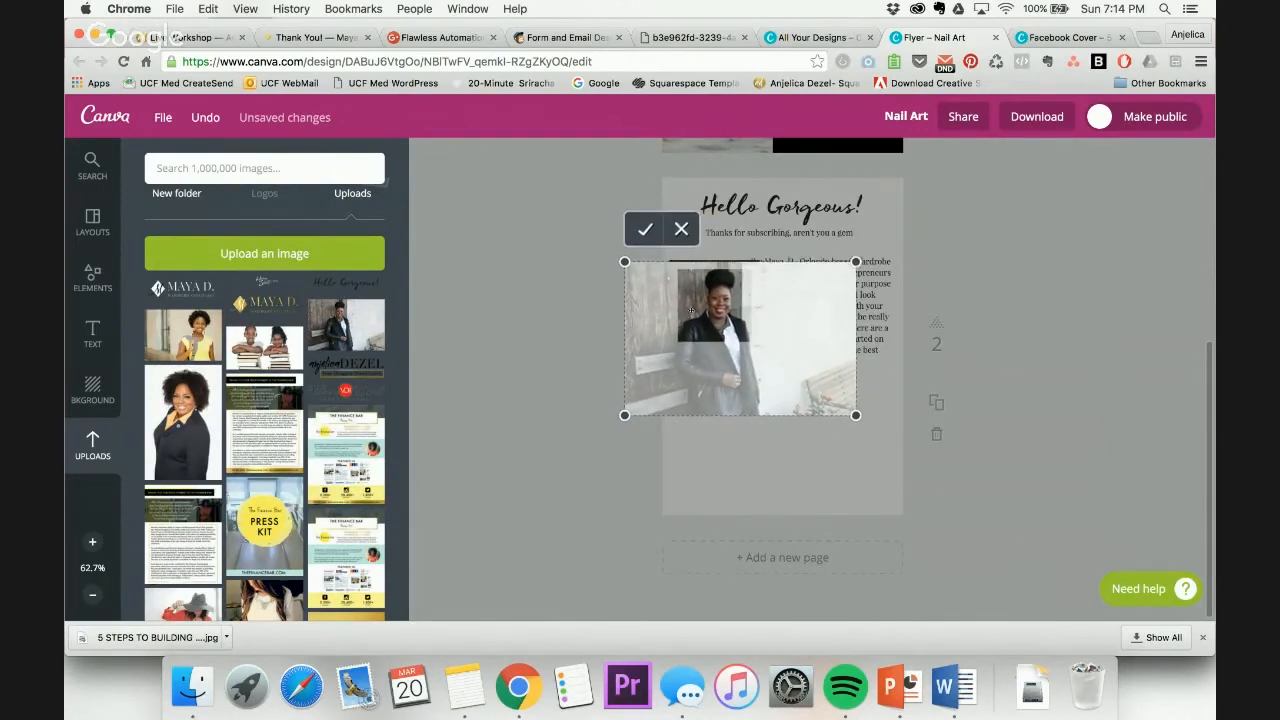
drag(624, 261, 597, 243)
mouse_move(707, 318)
mouse_down()
mouse_move(713, 337)
mouse_move(724, 333)
mouse_up()
click(633, 227)
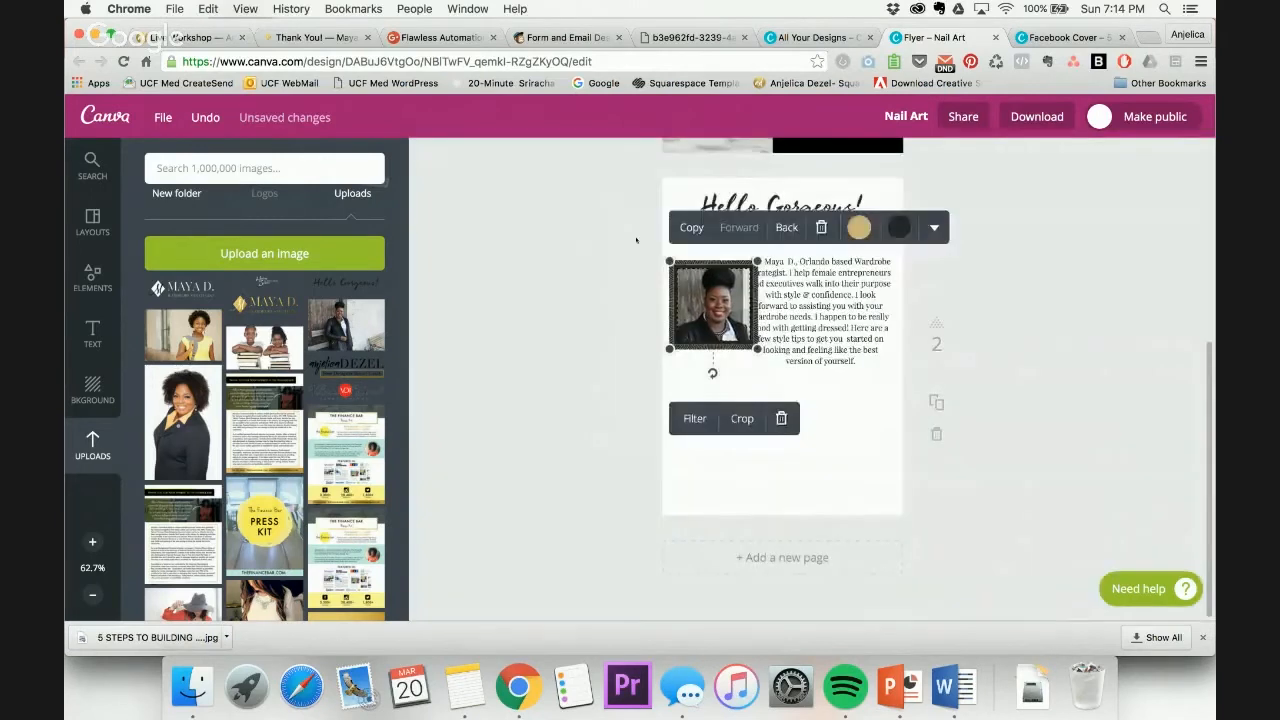
click(1140, 313)
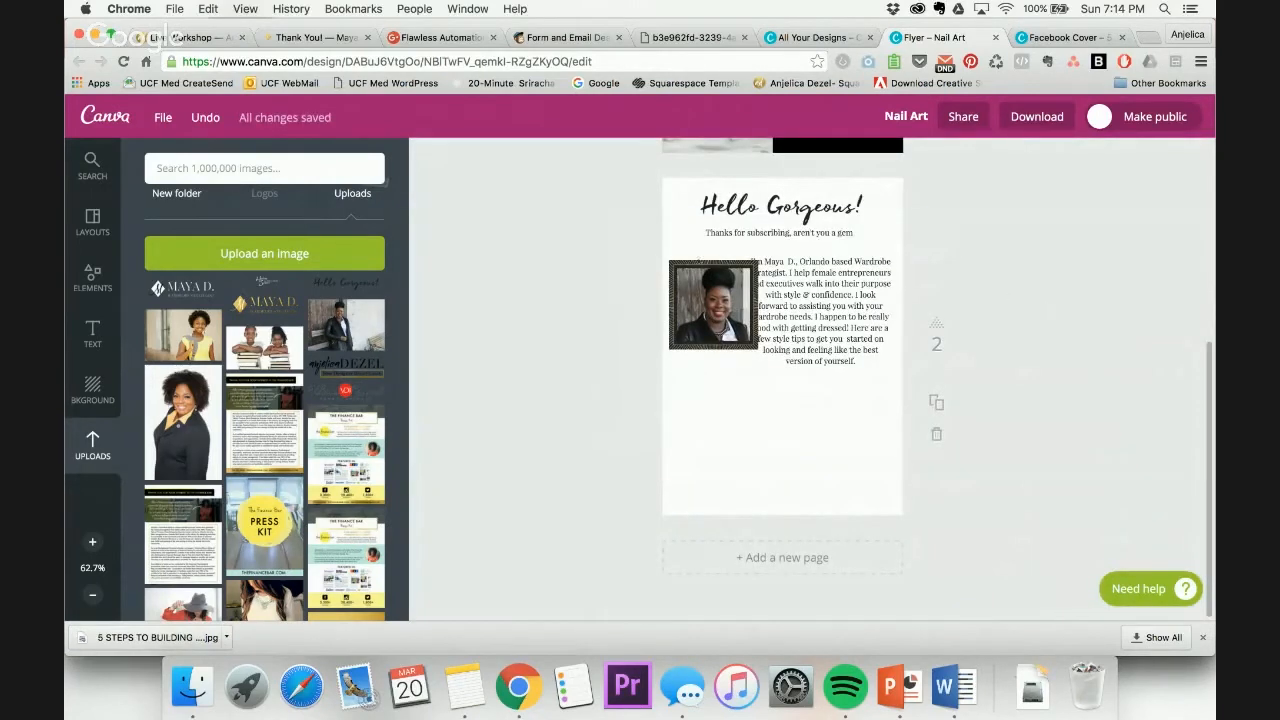
Shrink the framed square photo slightly from its upper outer corner
click(695, 328)
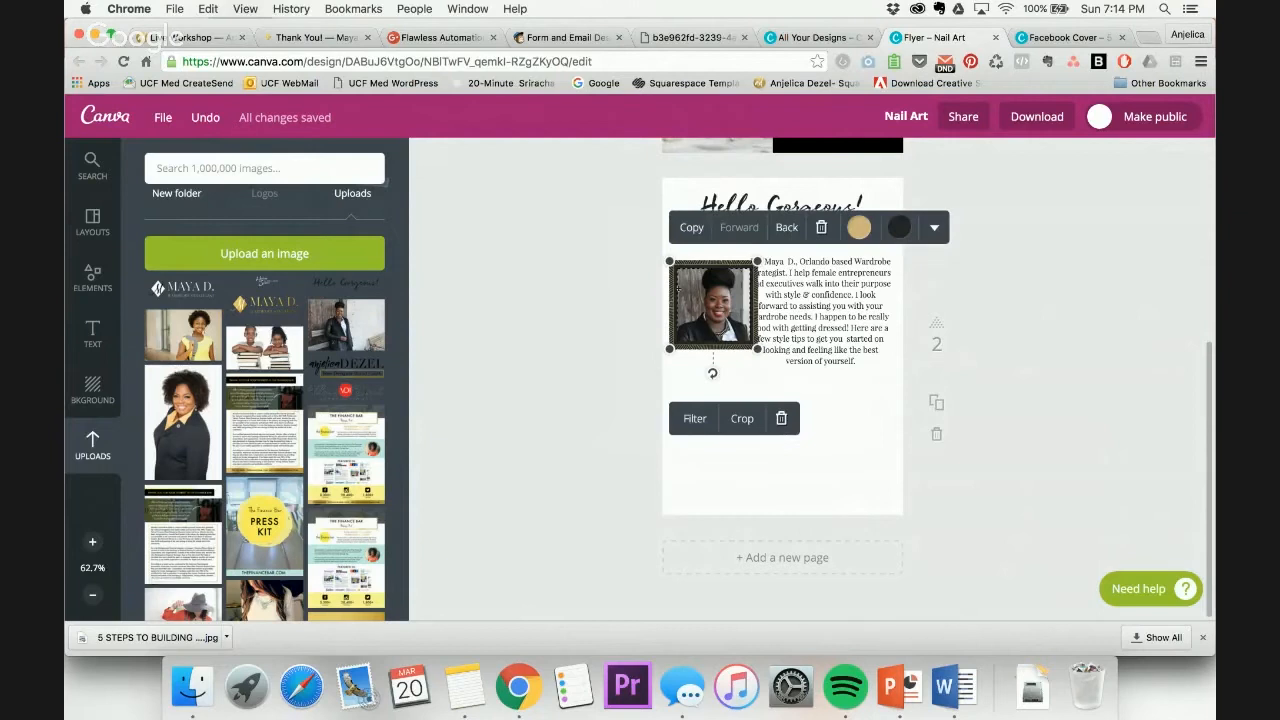
drag(675, 257, 683, 266)
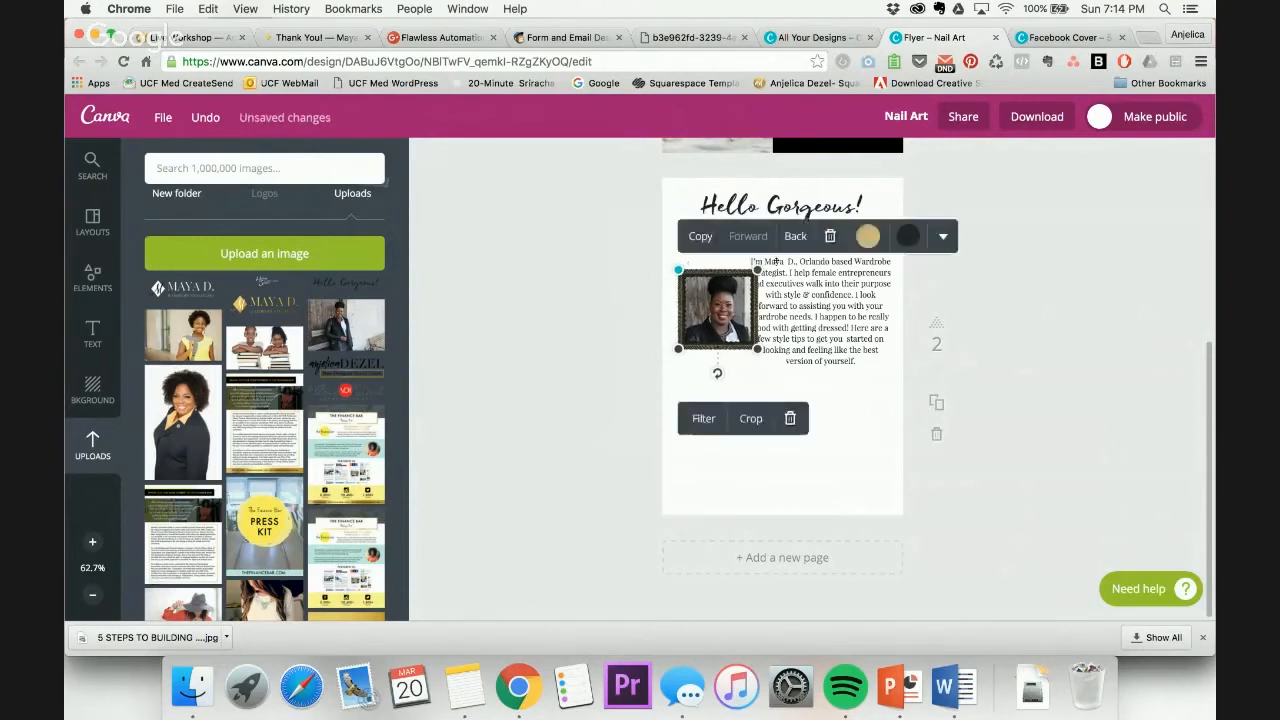
click(1092, 290)
Narrow the introduction text box from its photo-side edge so the paragraph clears the framed photo
click(884, 305)
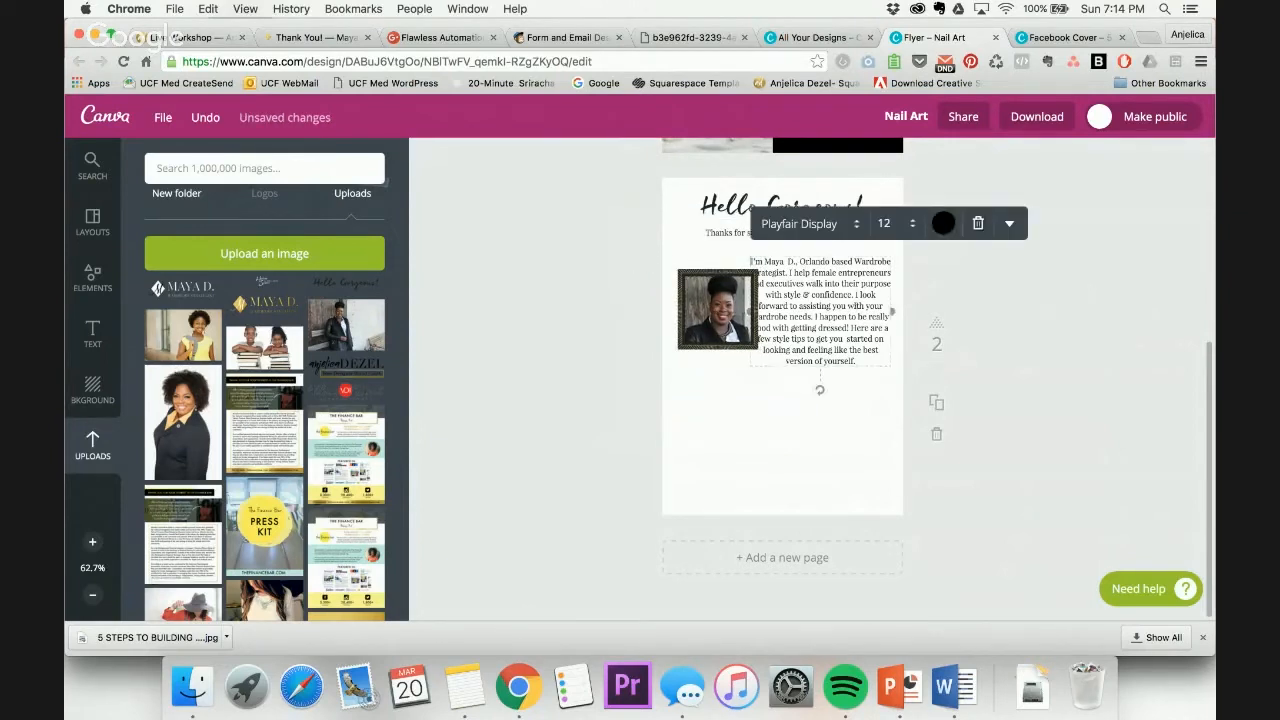
drag(748, 314, 767, 320)
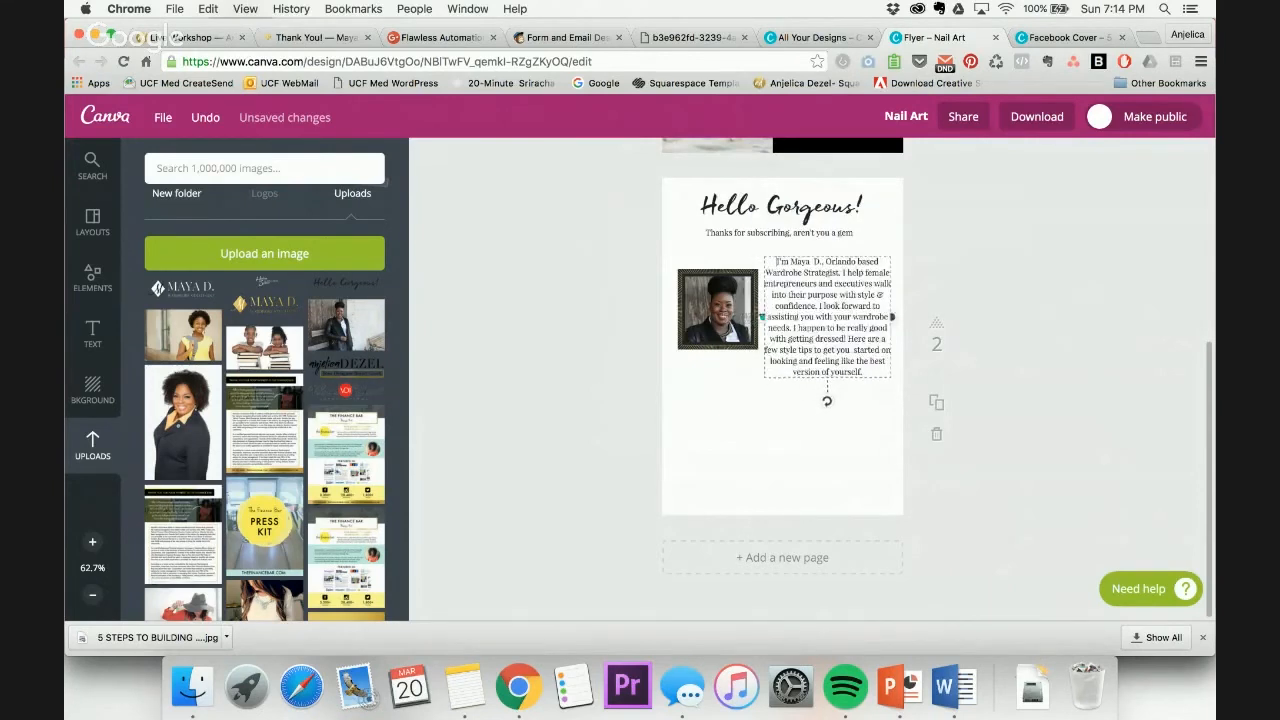
click(1124, 335)
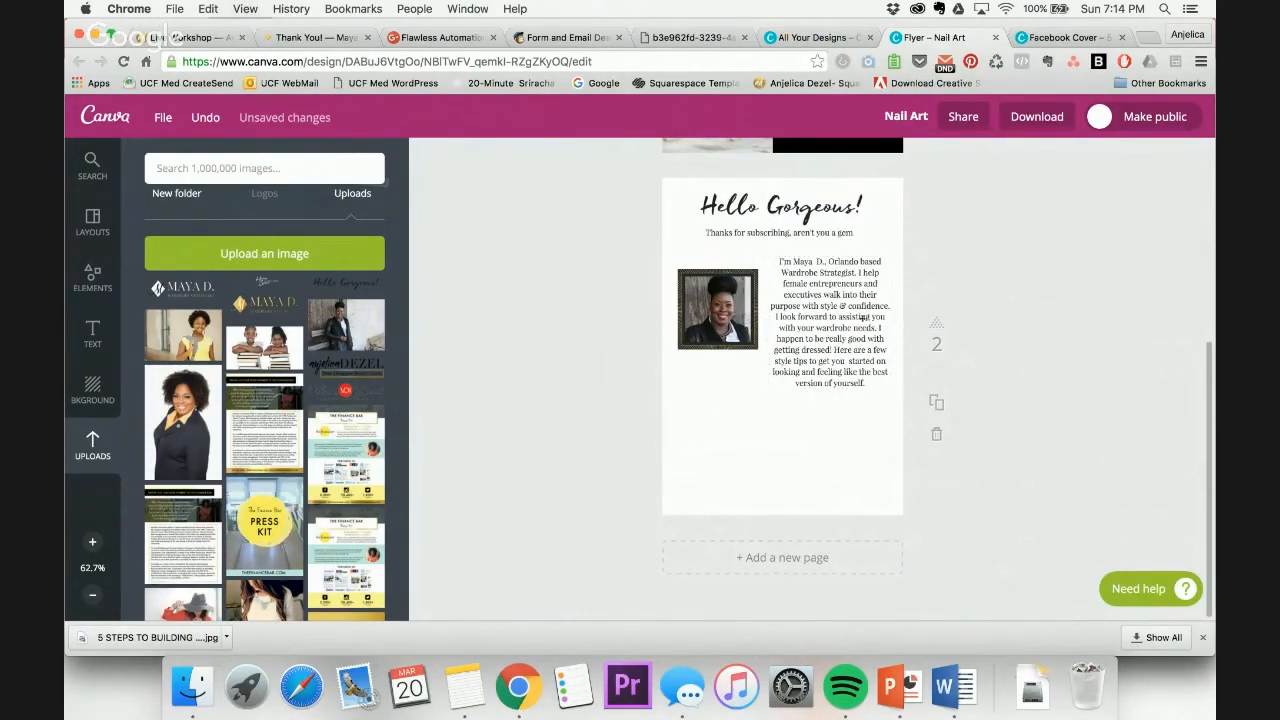
Replace the square framed photo with a plain circular frame, shrunk to fit beside the introduction text
click(715, 310)
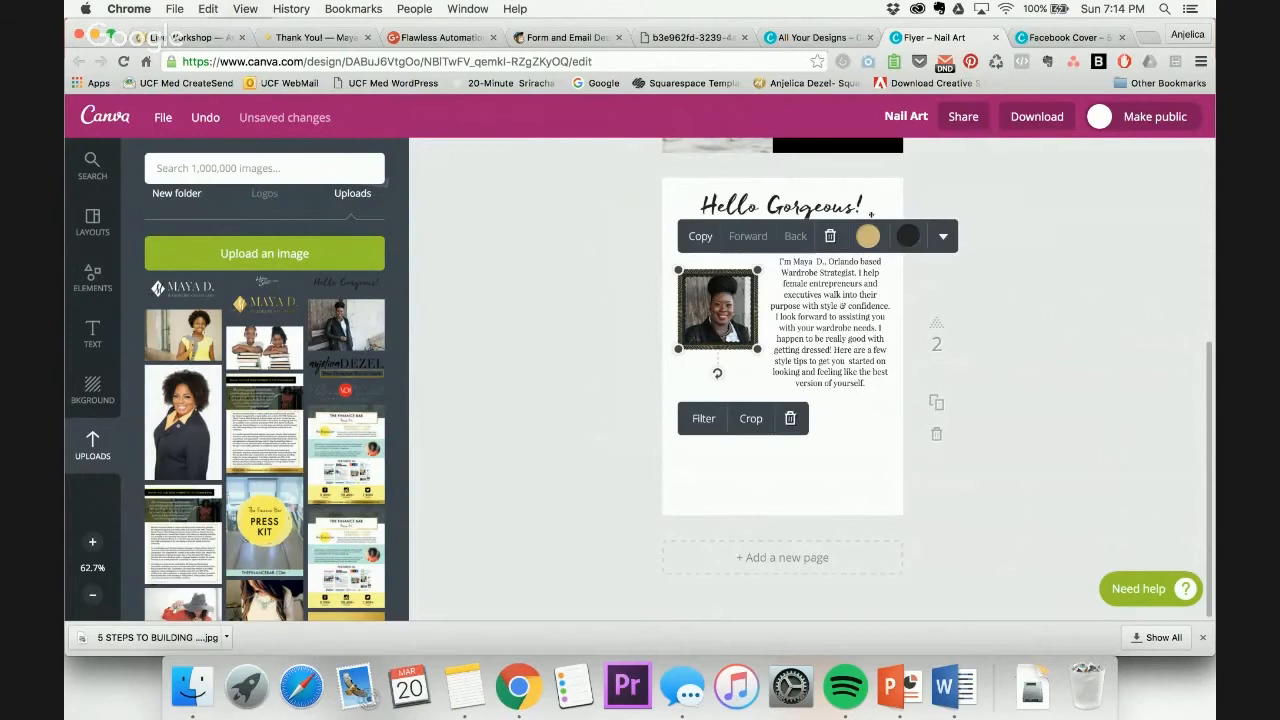
key(Delete)
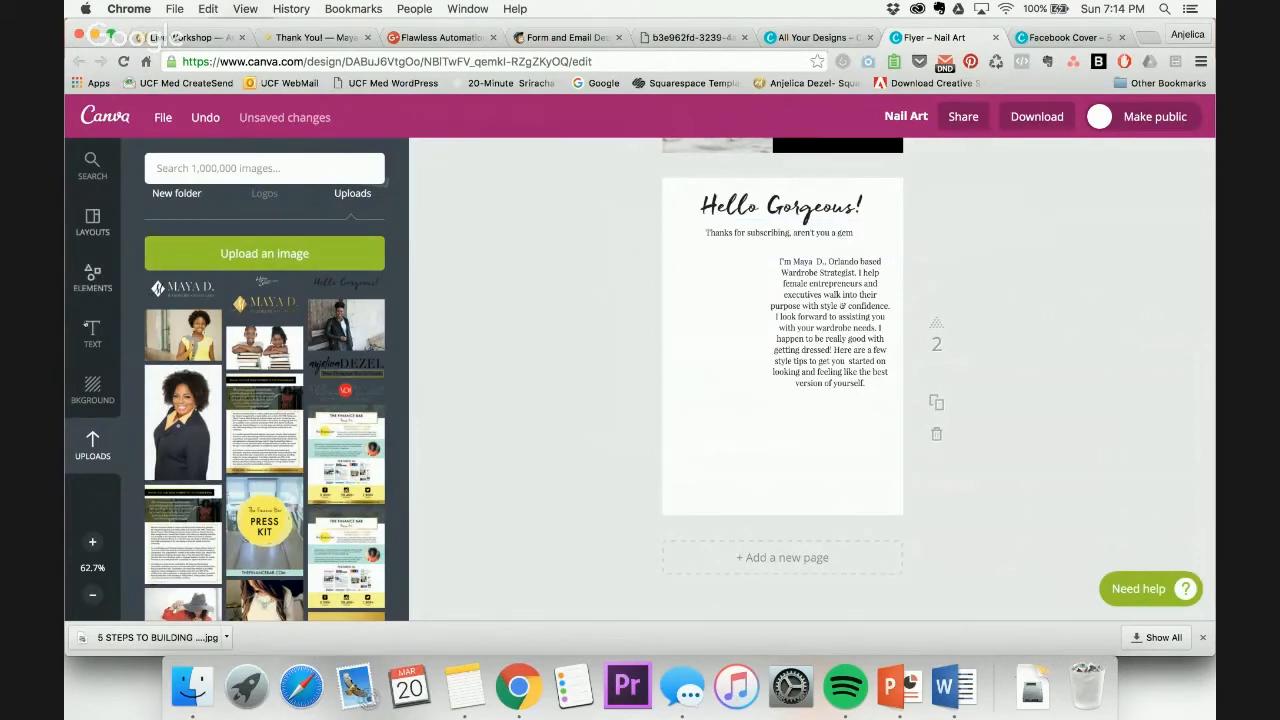
click(92, 276)
scroll(334, 461, down, 10)
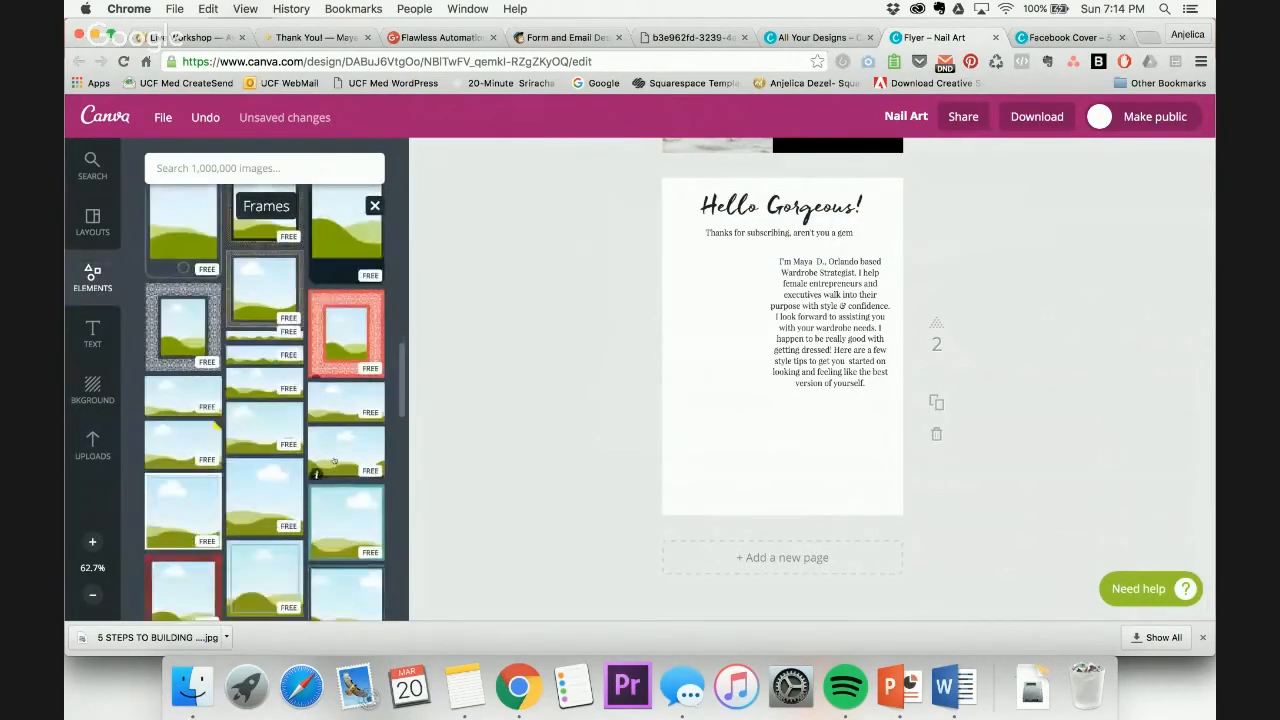
scroll(334, 461, down, 10)
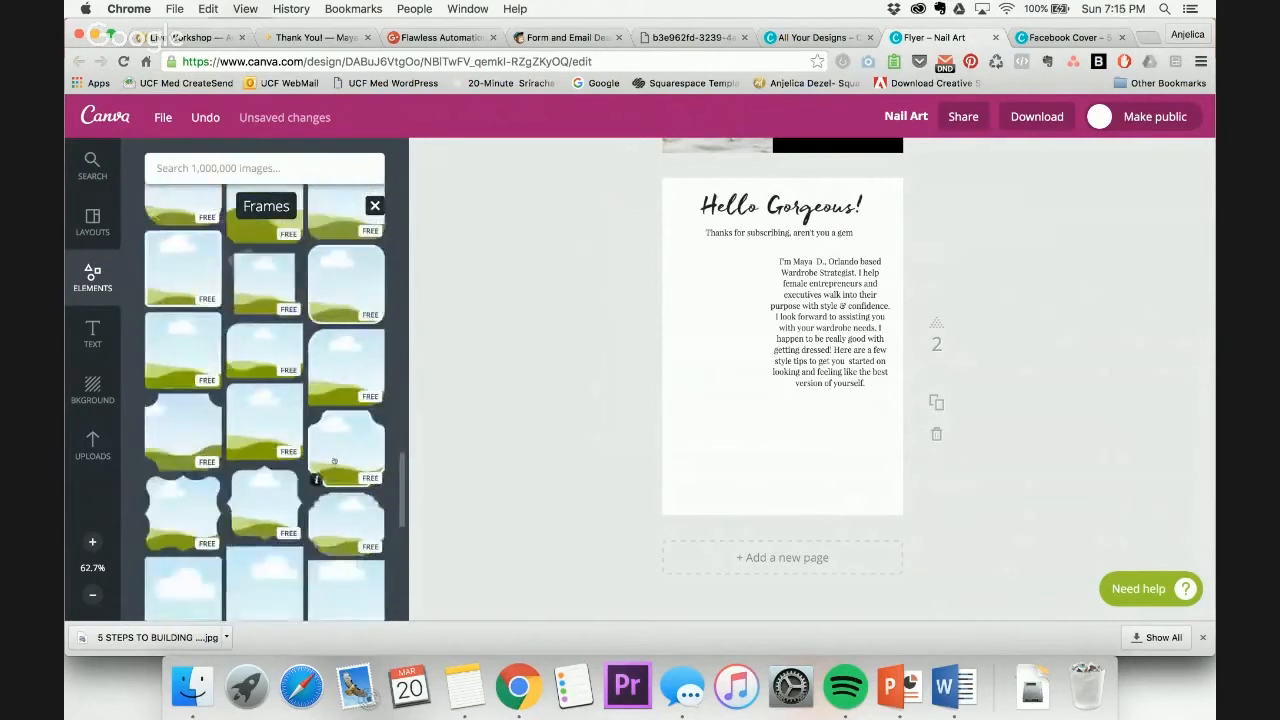
scroll(316, 462, down, 3)
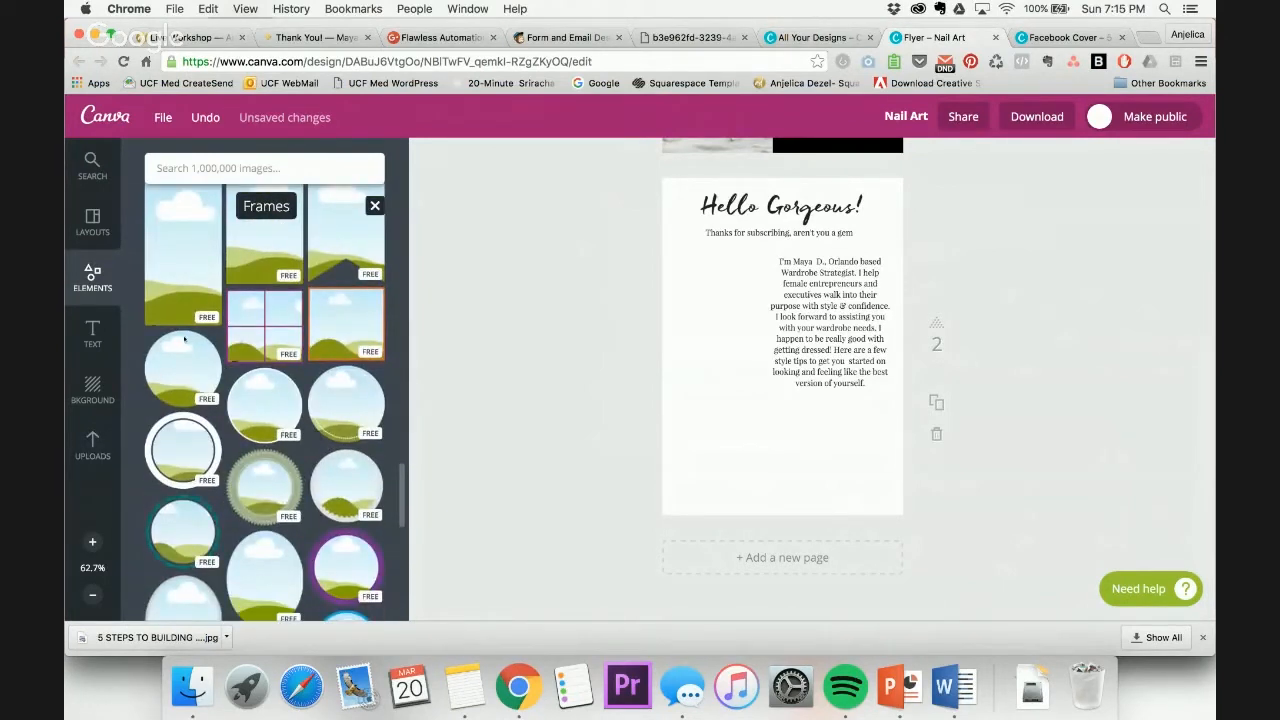
drag(153, 398, 746, 325)
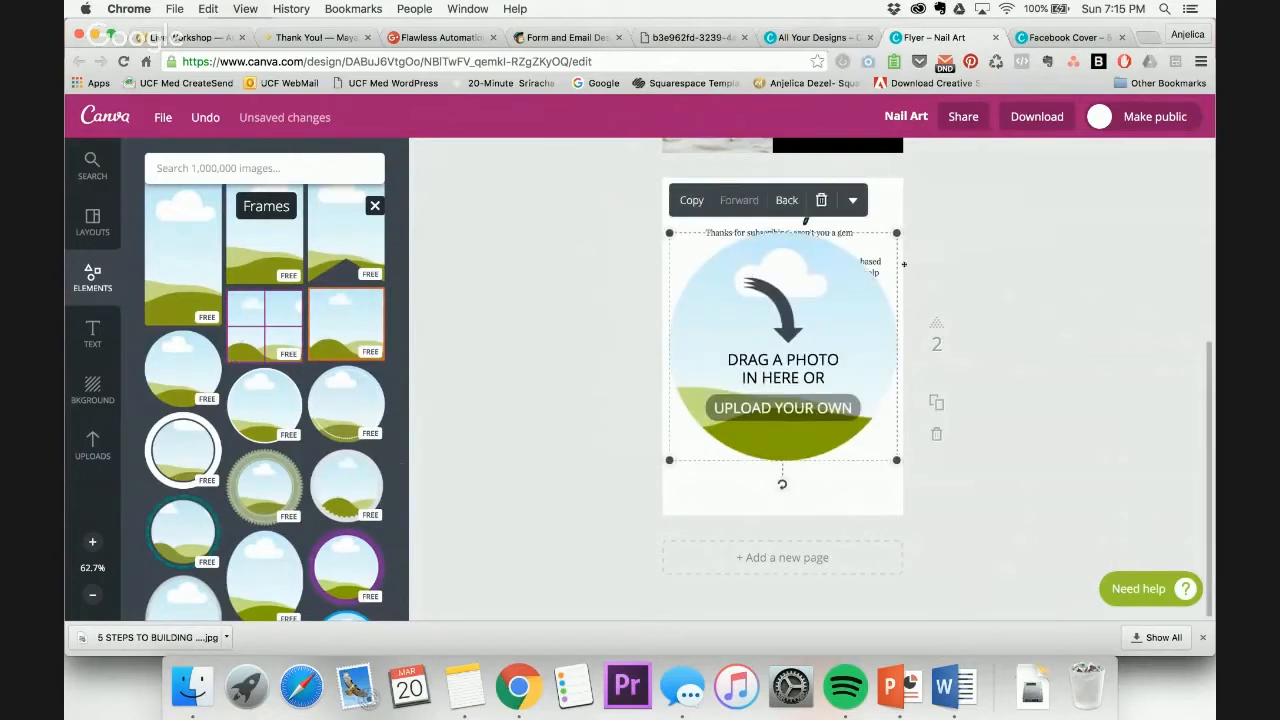
drag(896, 232, 756, 373)
drag(722, 430, 747, 300)
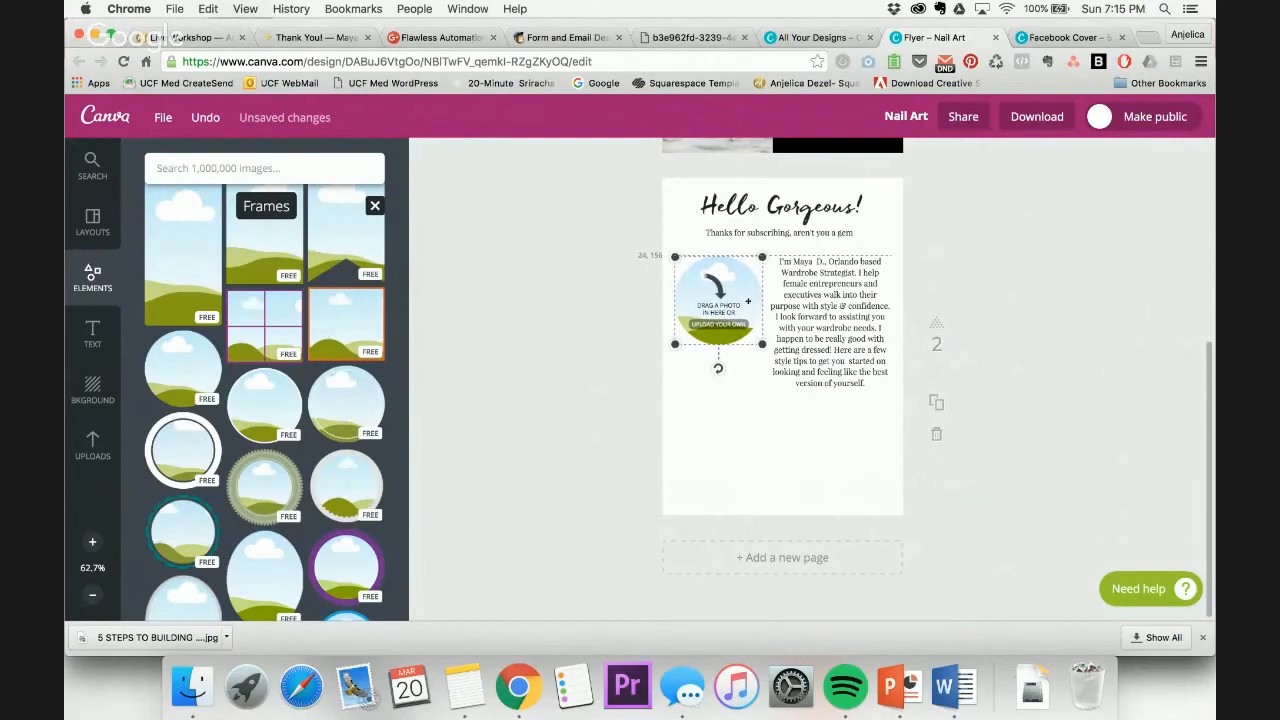
click(1090, 272)
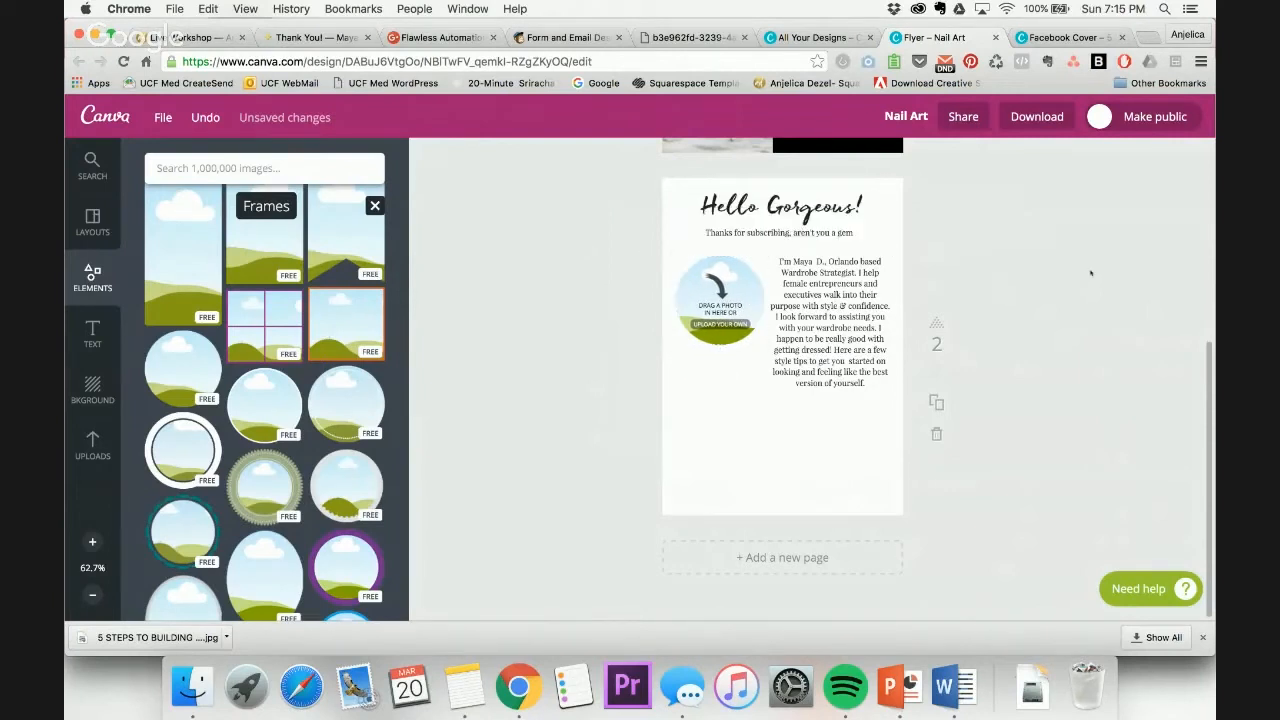
Fill the circular frame with the uploaded black leather jacket photo and enlarge its crop to centre the head and shoulders
click(92, 445)
click(345, 325)
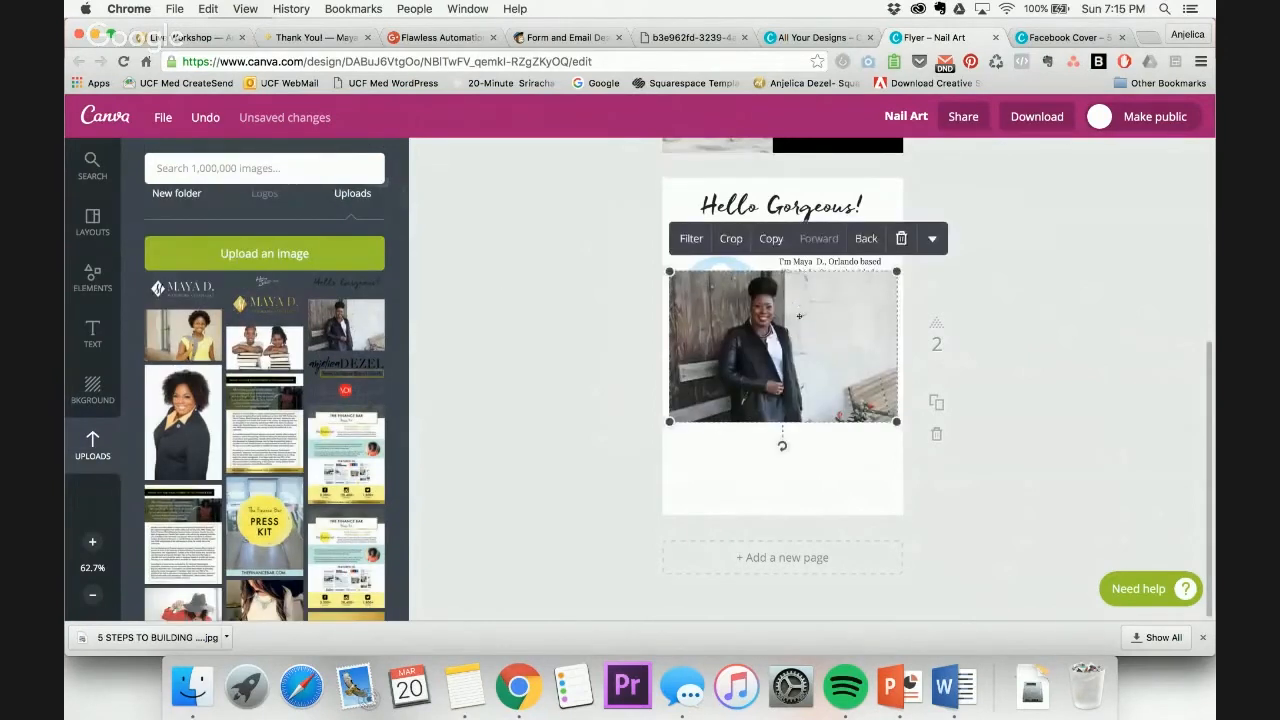
drag(799, 316, 718, 300)
click(753, 419)
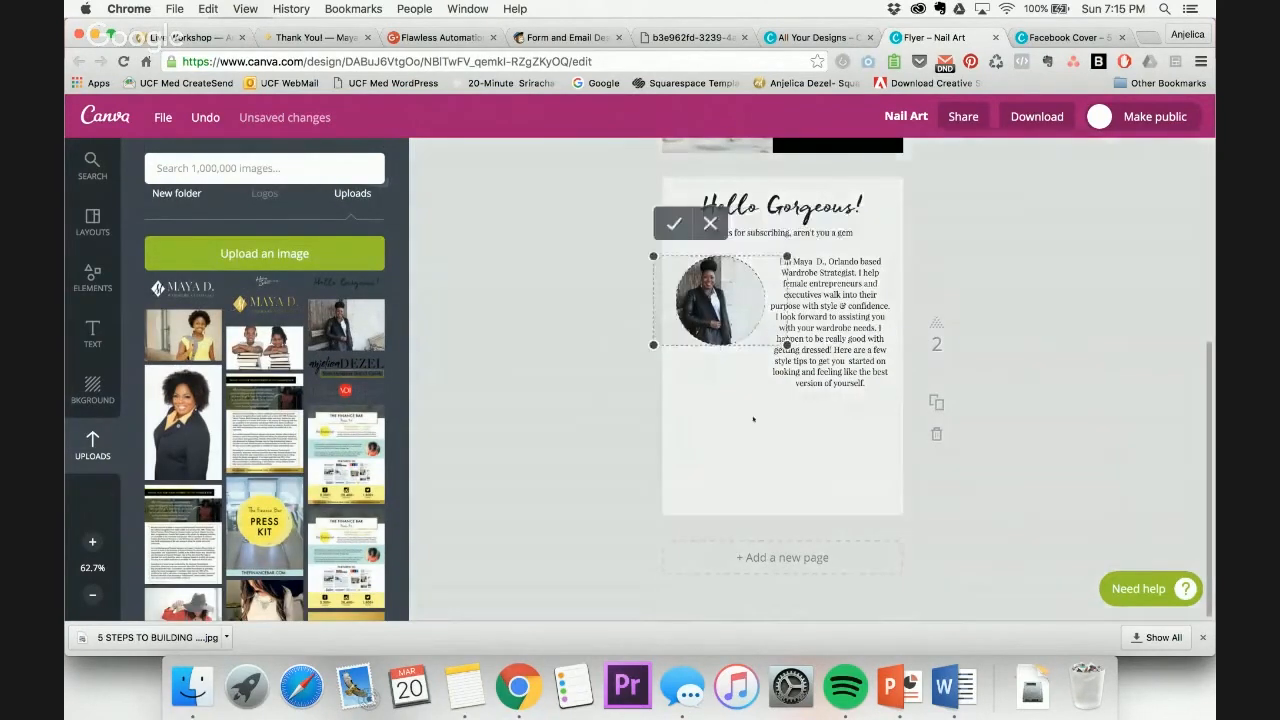
drag(787, 344, 877, 440)
drag(726, 296, 698, 291)
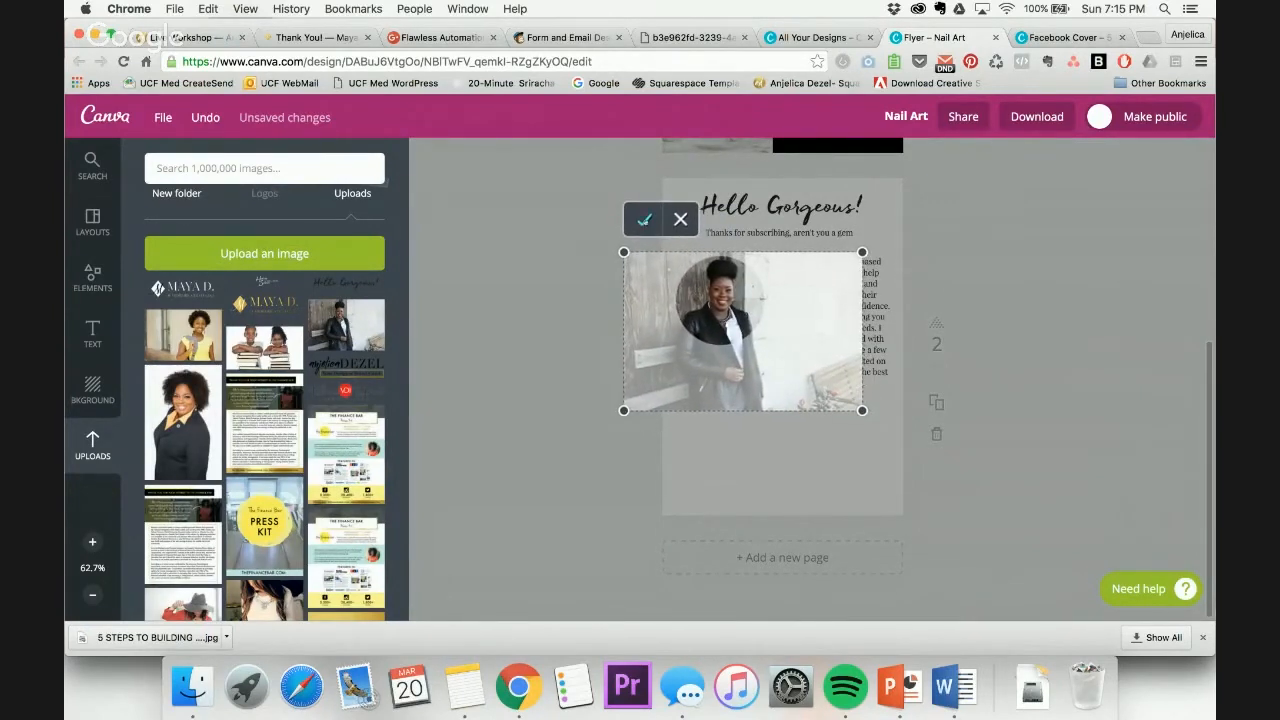
click(645, 219)
click(985, 262)
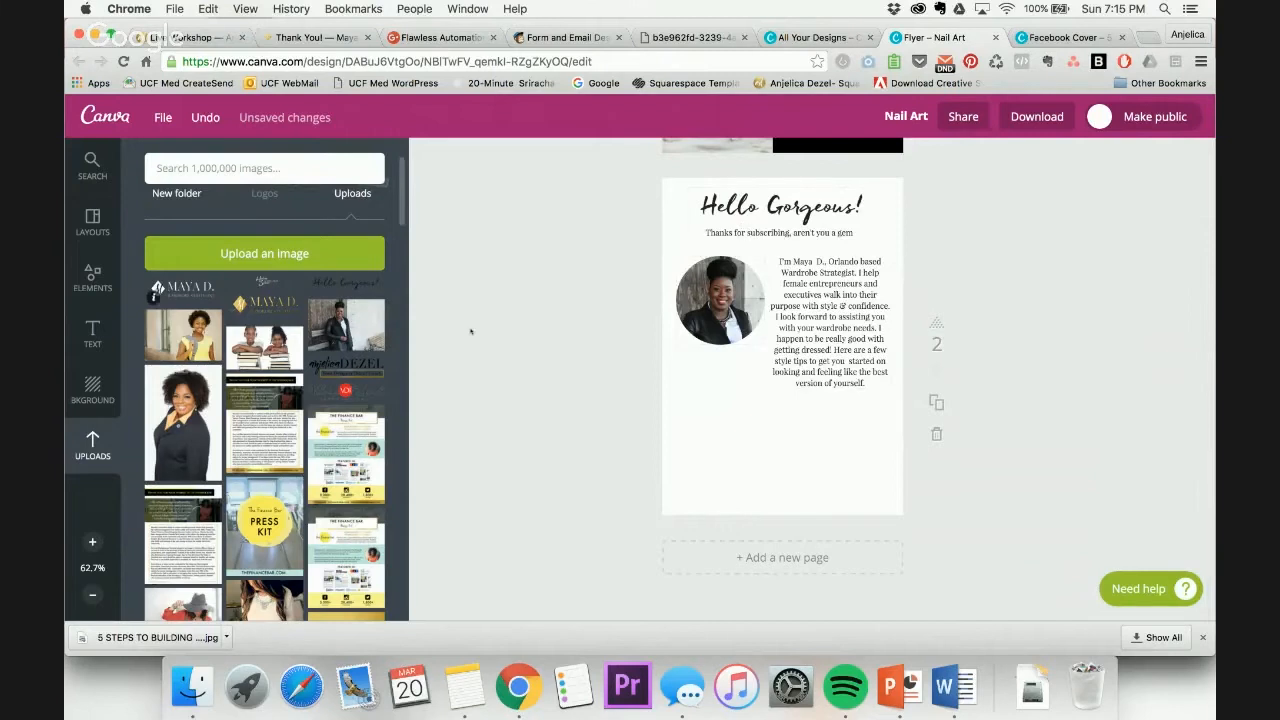
Nudge the circular photo slightly toward the introduction paragraph and narrow the paragraph's text box a little more
drag(721, 310, 771, 327)
click(794, 331)
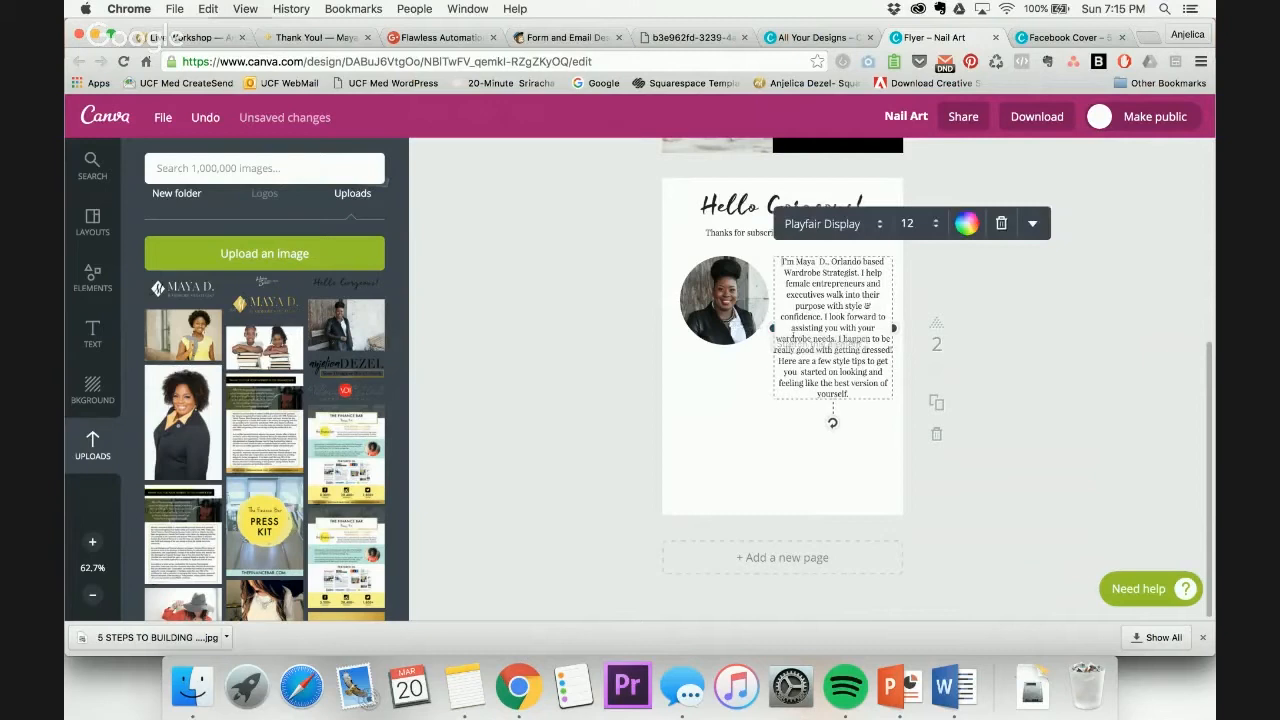
Try deleting the introduction text from "assisting you with your" to its end, and undo the deletion
drag(791, 327, 877, 385)
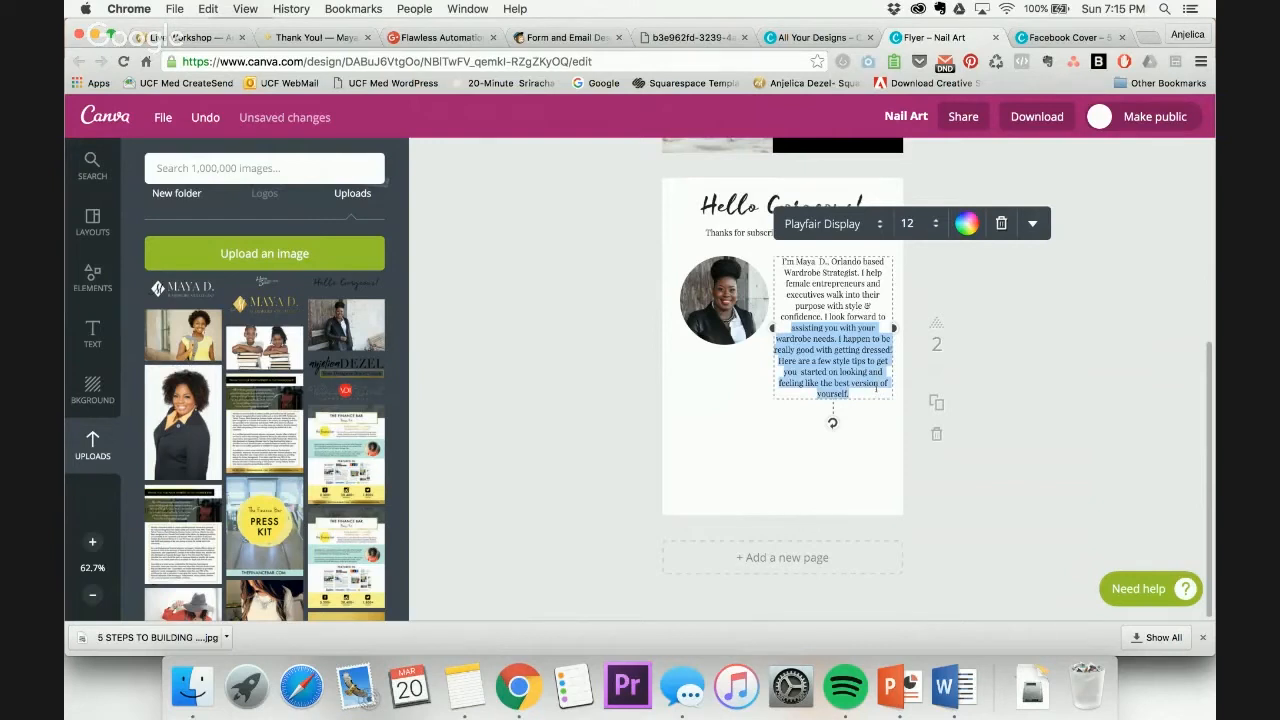
key(BackSpace)
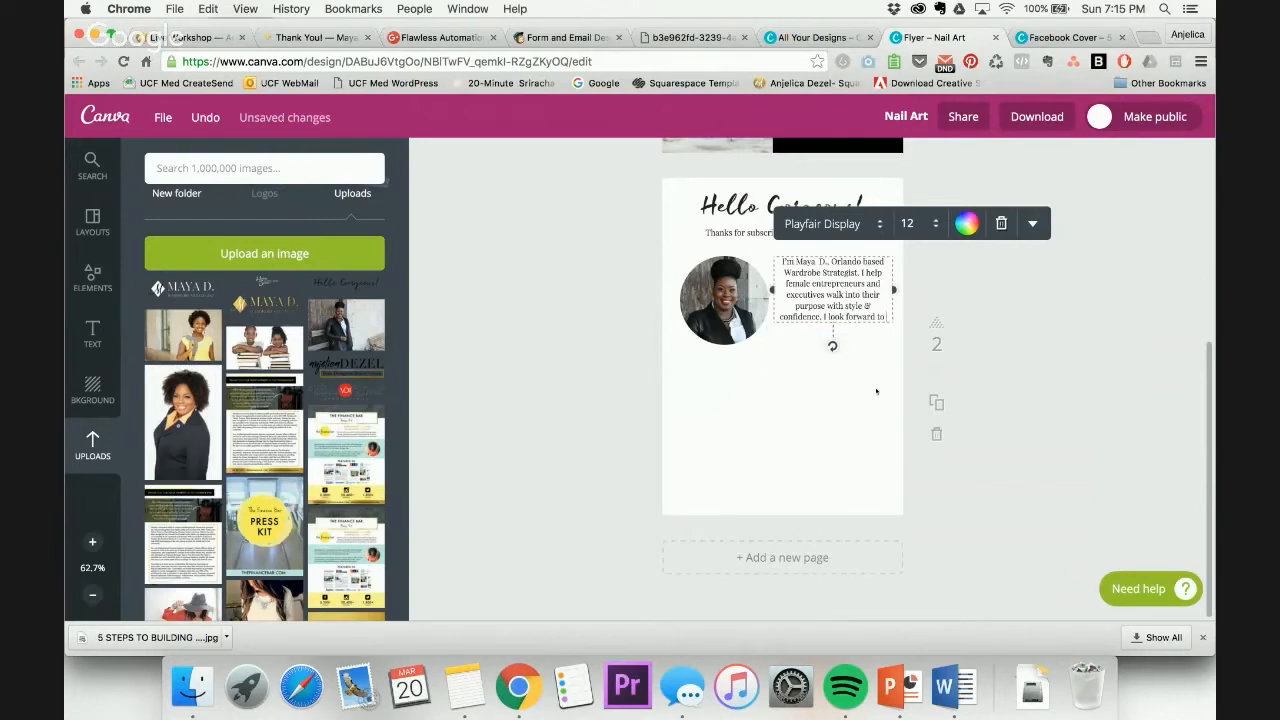
click(1027, 317)
click(849, 318)
key(super+z)
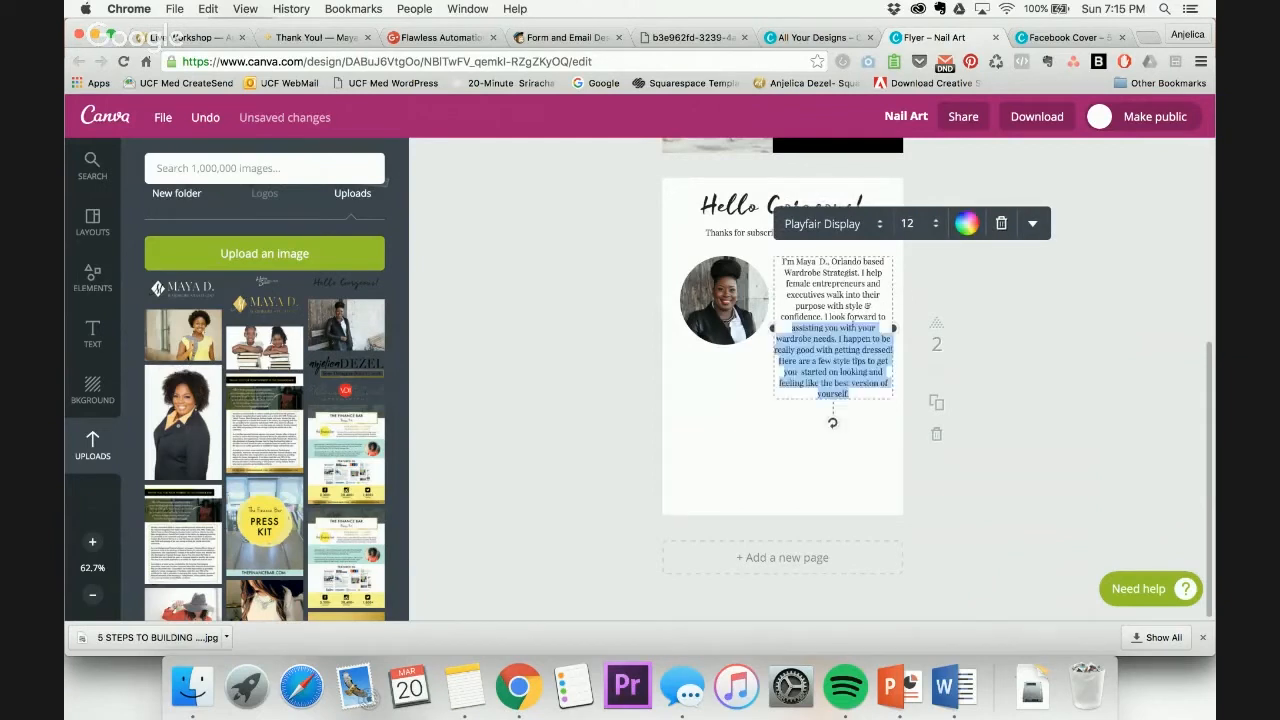
click(807, 339)
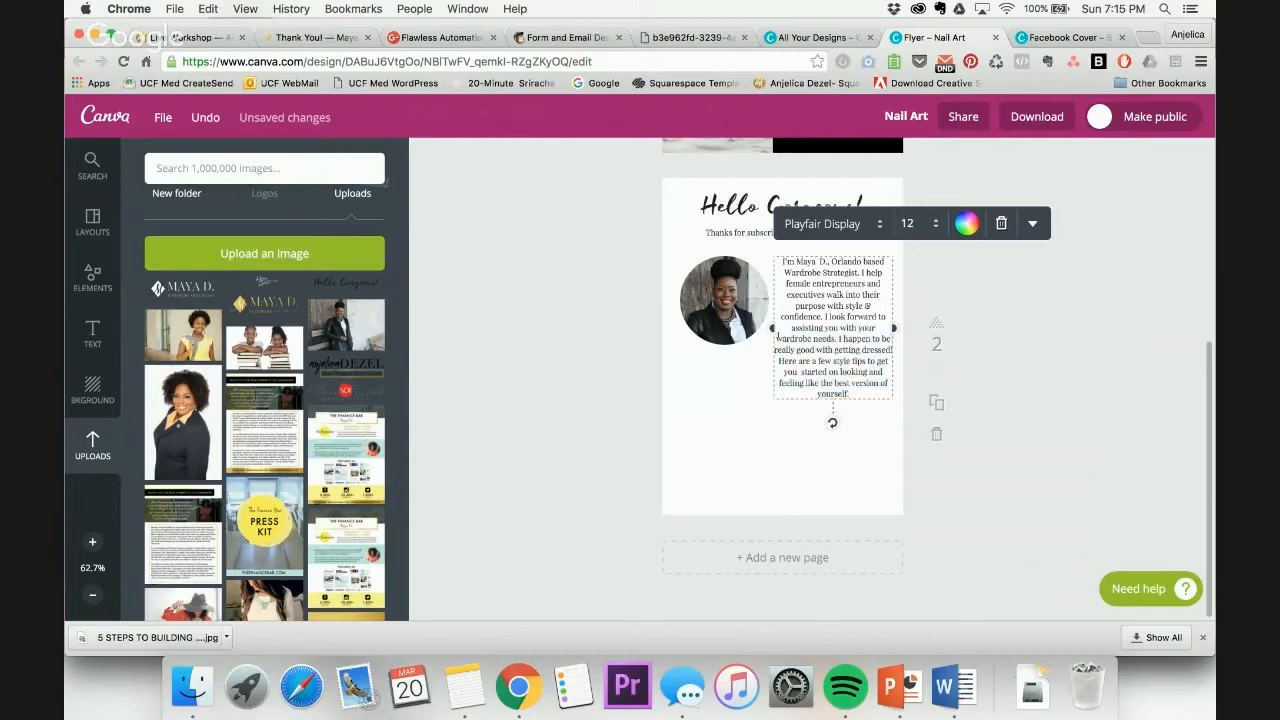
Cut the introduction text from "really good with getting dressed!" to its end out of the paragraph beside the photo
drag(775, 338, 852, 383)
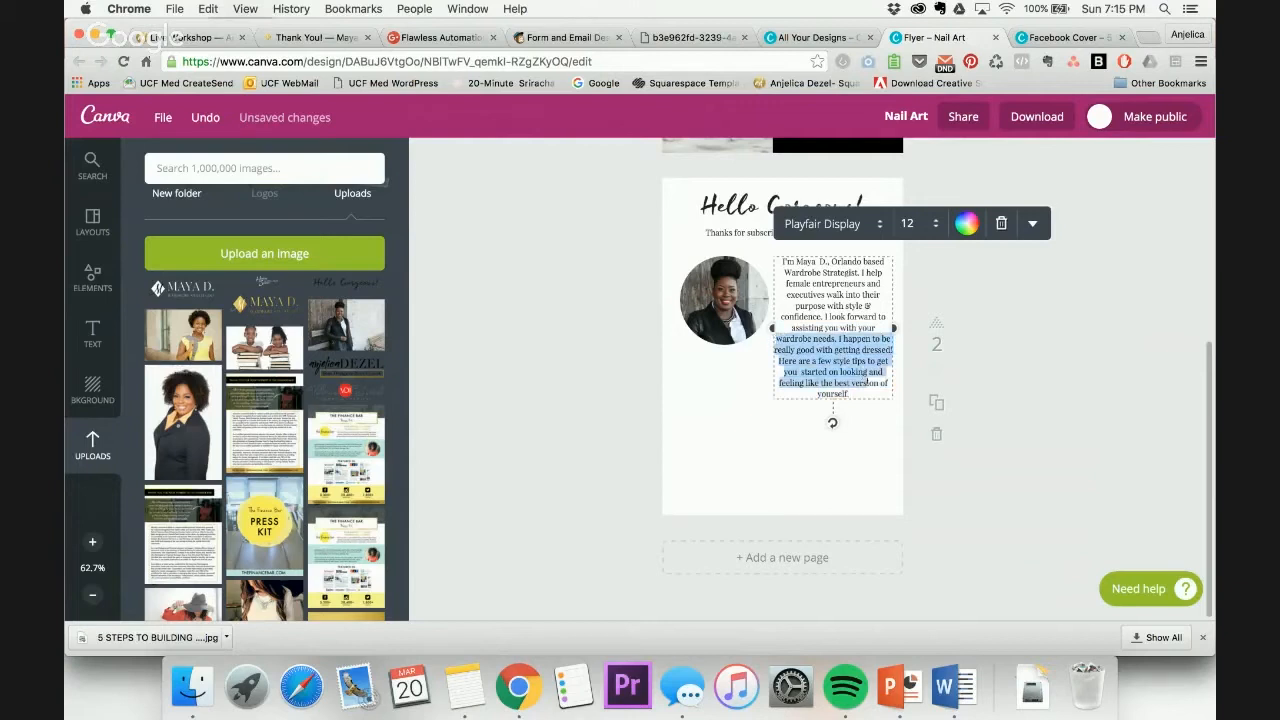
click(846, 361)
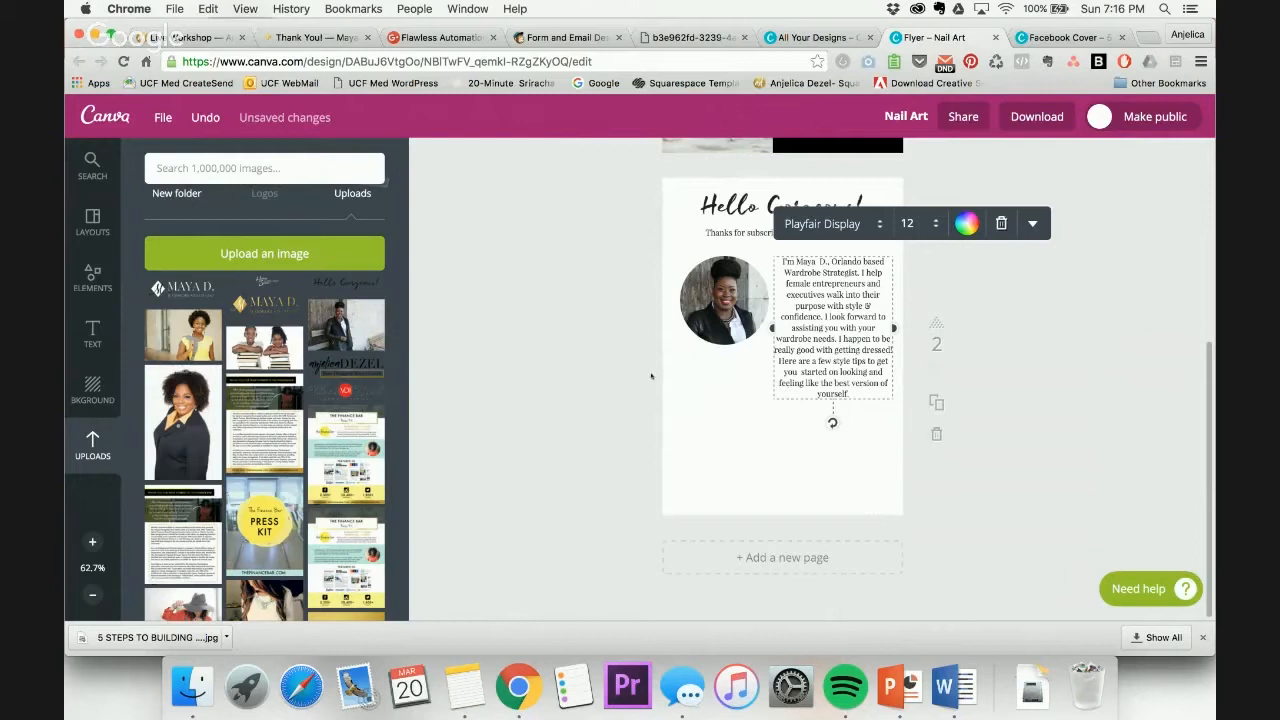
drag(774, 349, 874, 393)
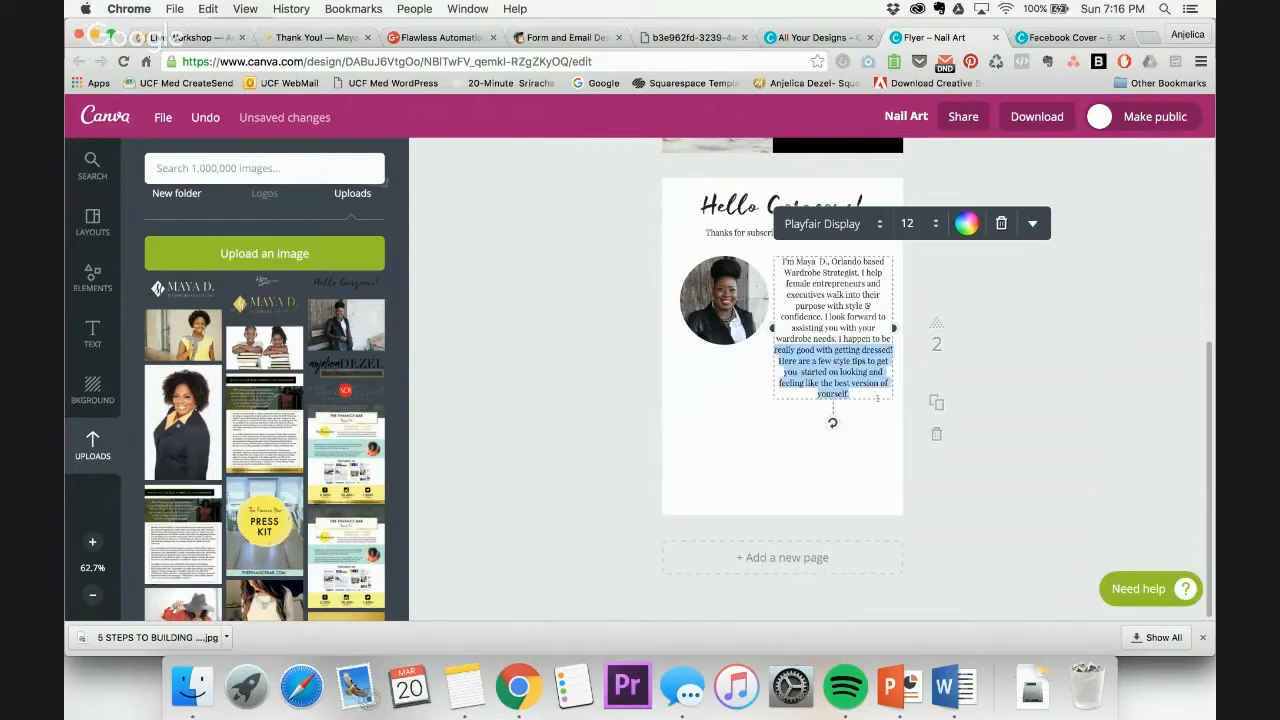
key(BackSpace)
click(1017, 368)
Duplicate the introduction paragraph below the photo, replace its text with the removed closing sentences, and widen it to nearly the page width
click(827, 346)
alt+drag(828, 346, 794, 453)
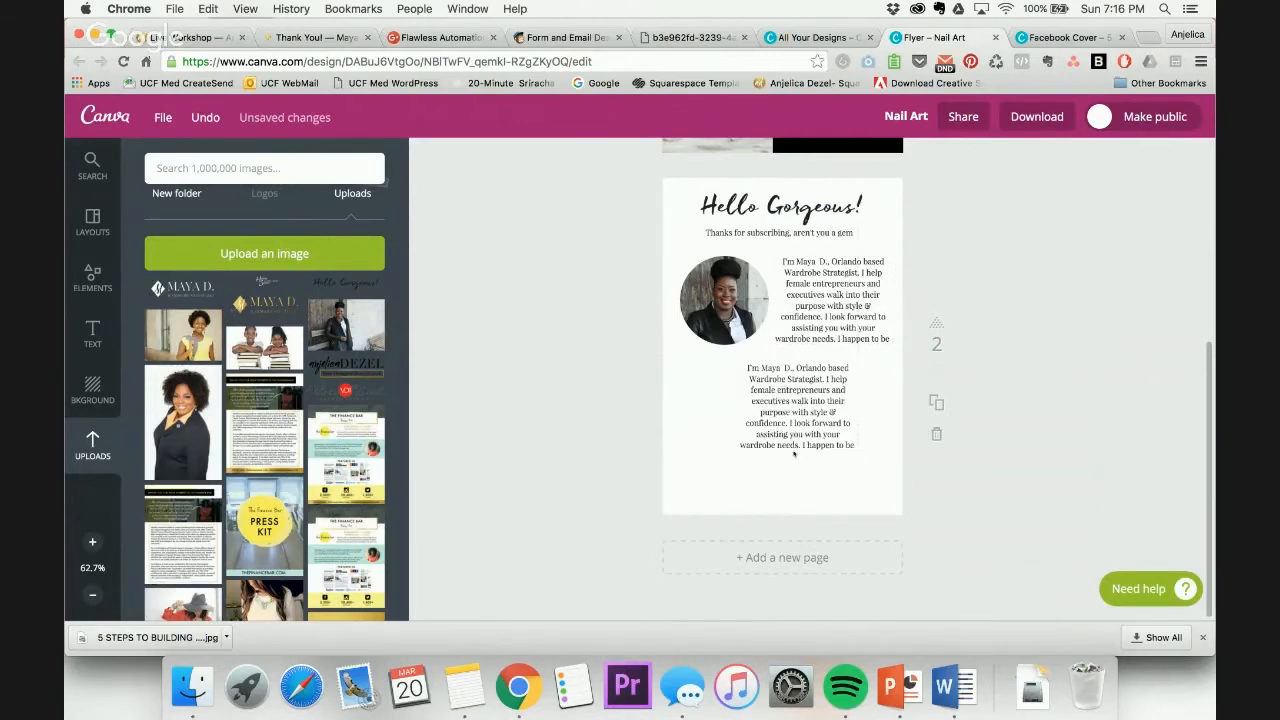
double_click(793, 403)
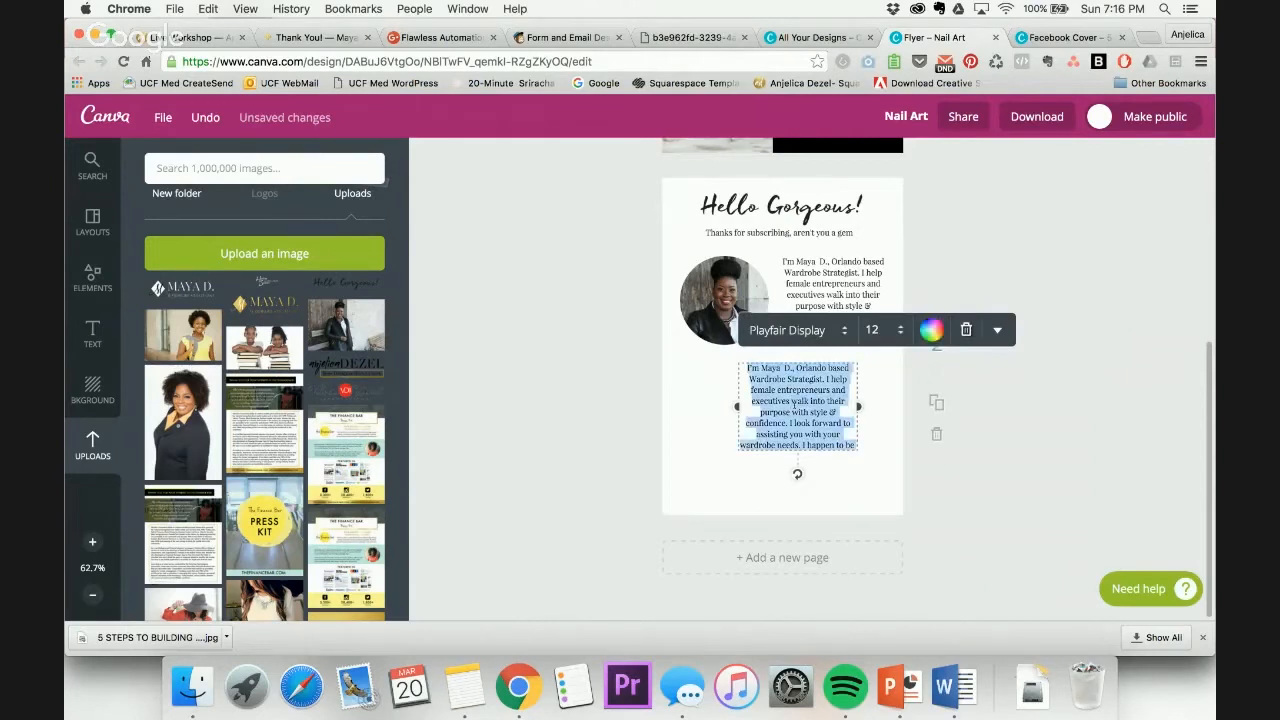
key(BackSpace)
drag(736, 390, 676, 379)
drag(860, 379, 873, 348)
click(1111, 278)
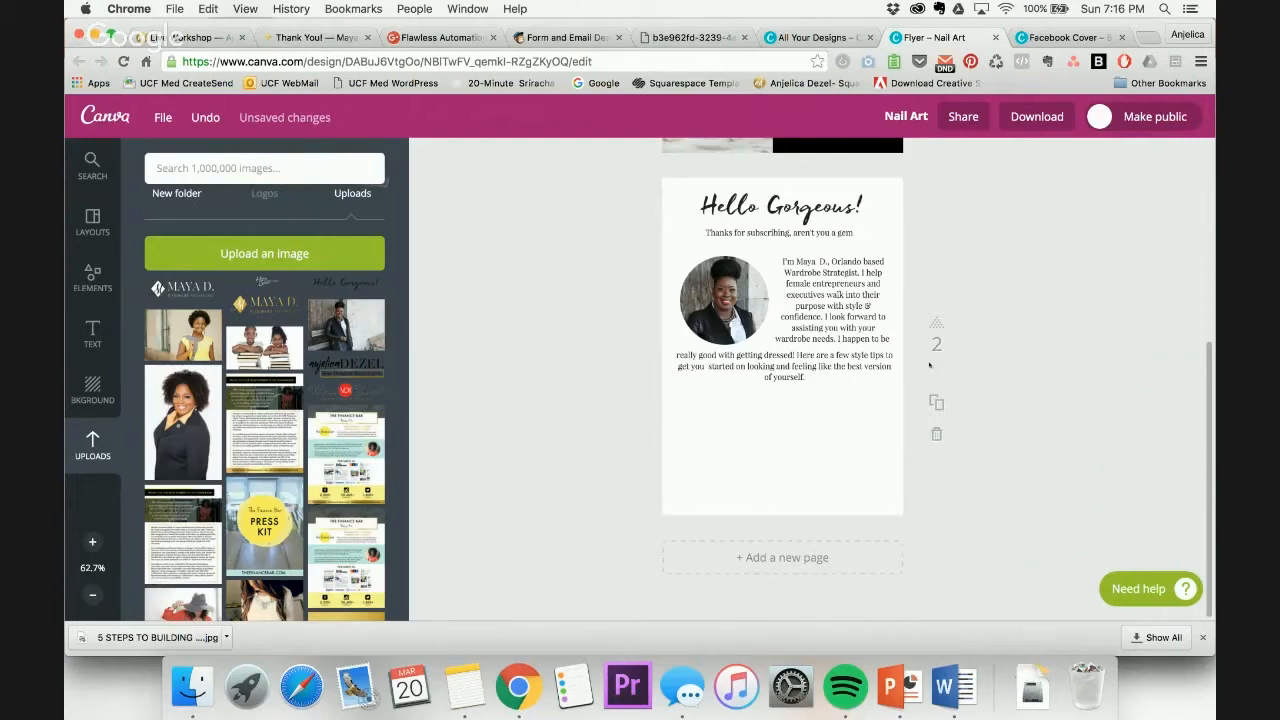
Set the font size of the paragraph below the photo to 13 and narrow its text box slightly
click(745, 369)
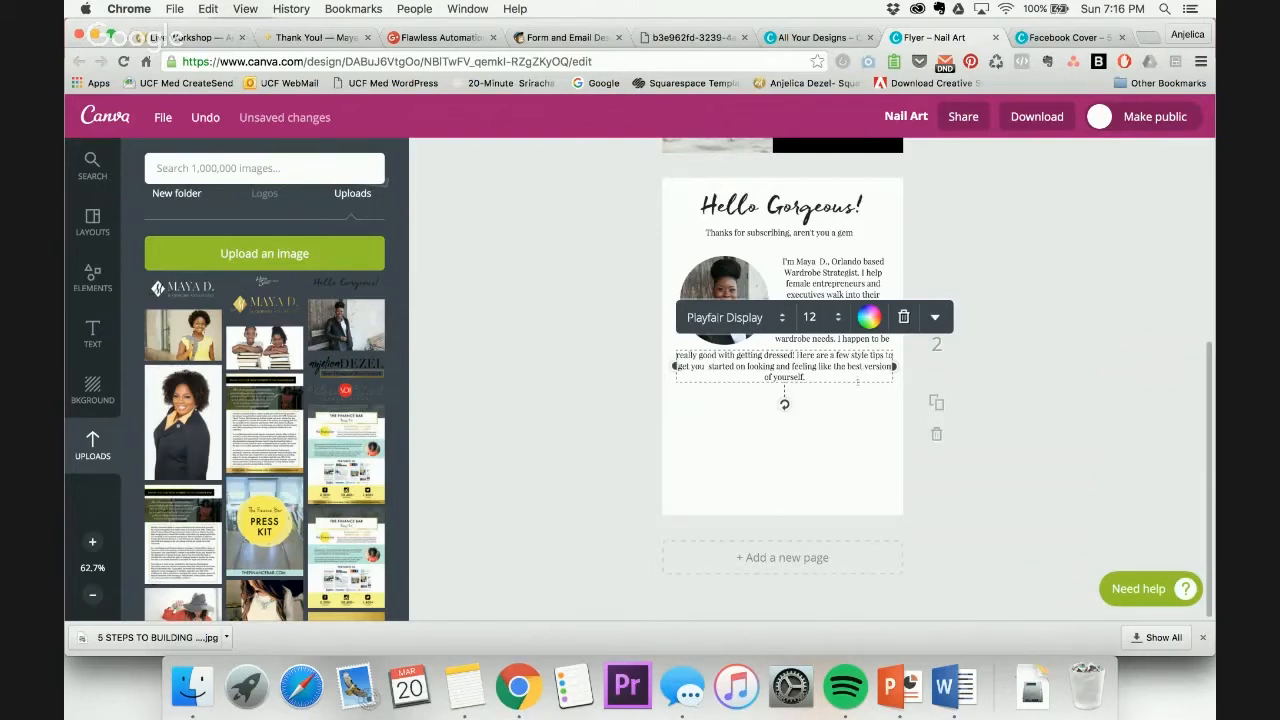
drag(817, 375, 682, 342)
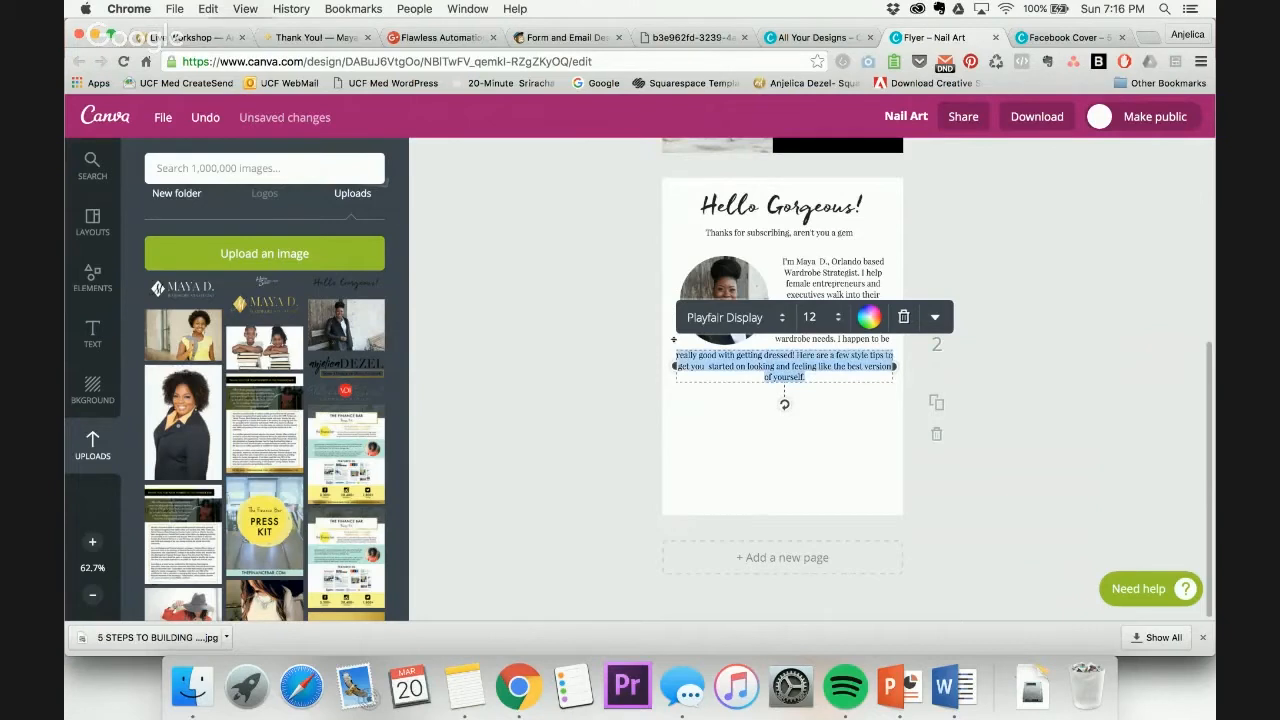
click(812, 317)
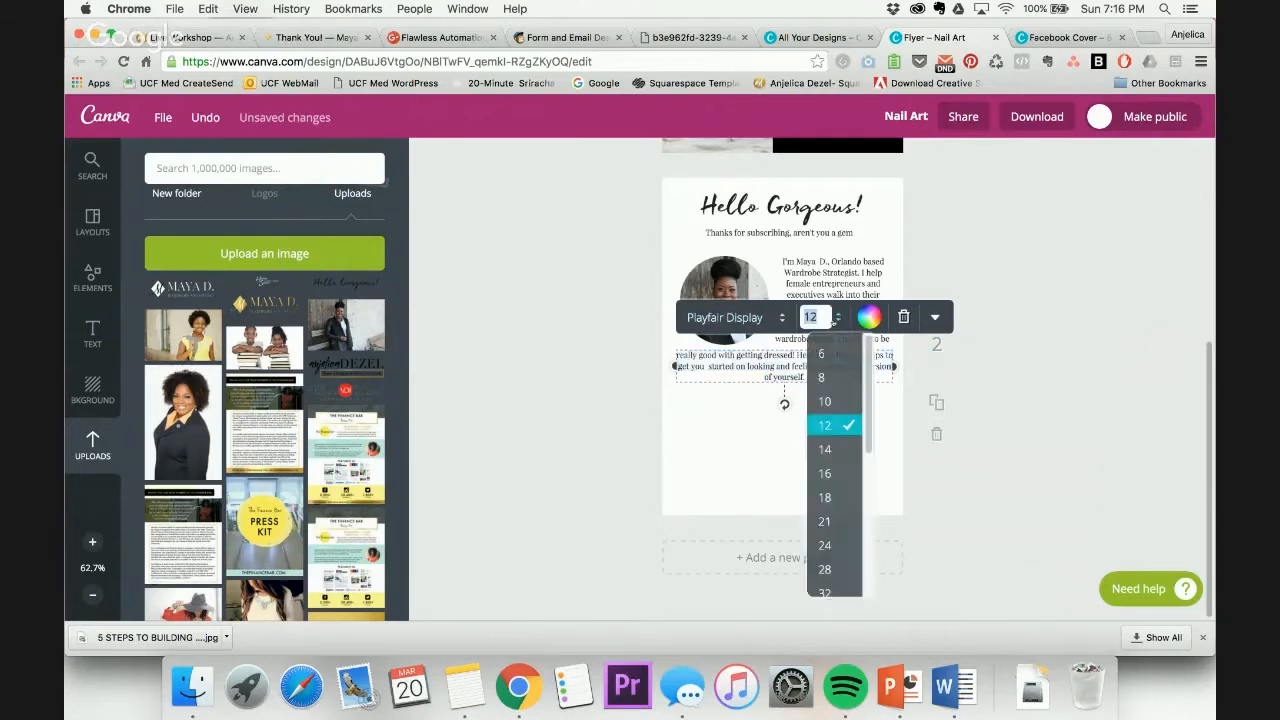
key(BackSpace)
text(3)
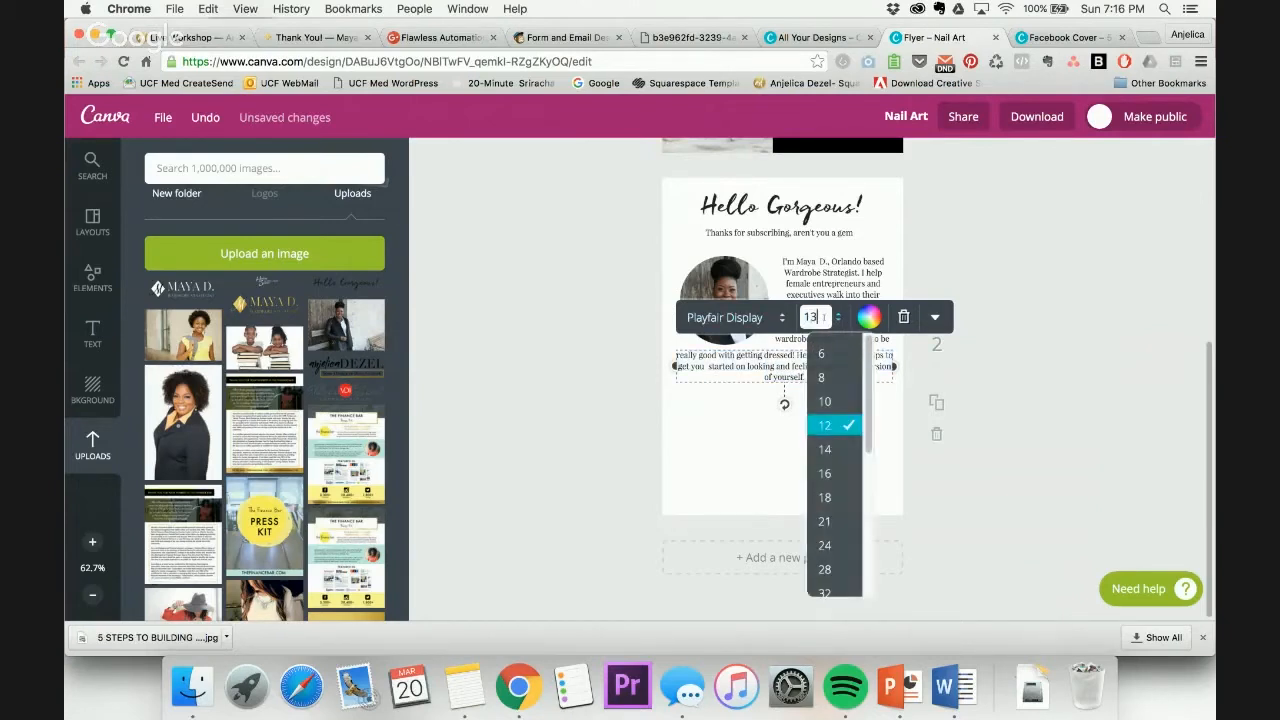
key(Return)
click(1111, 320)
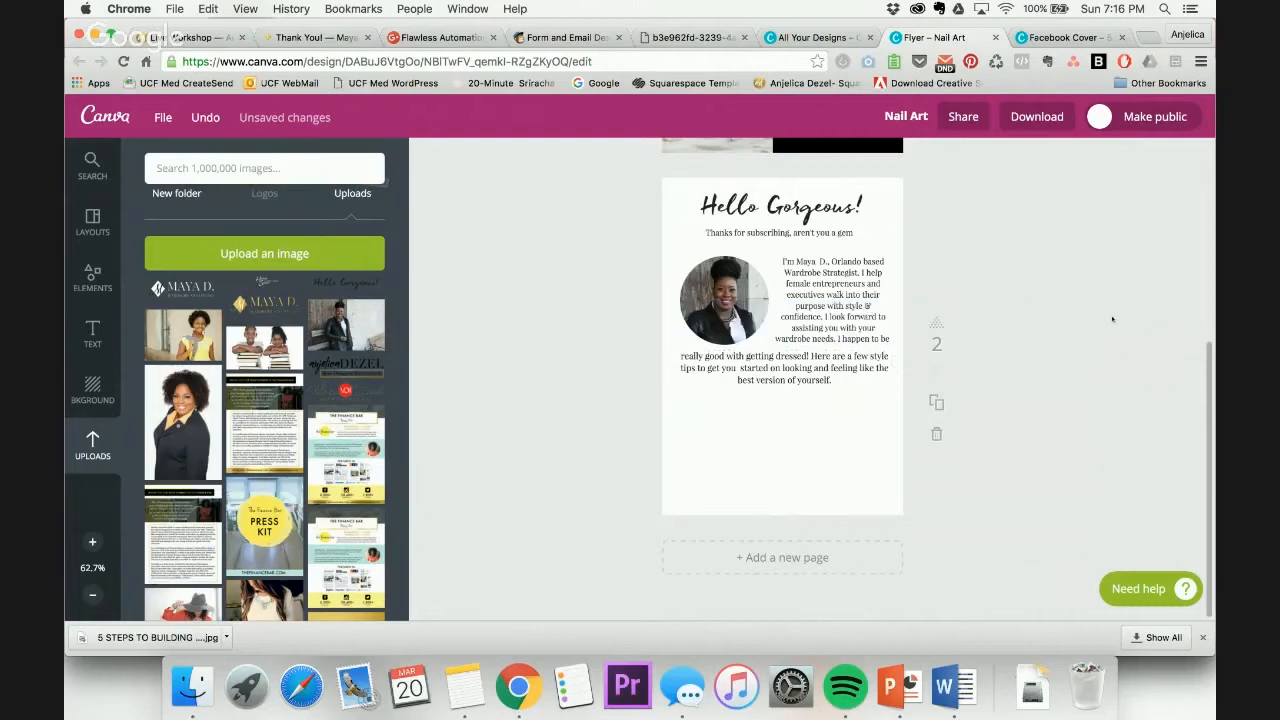
click(745, 370)
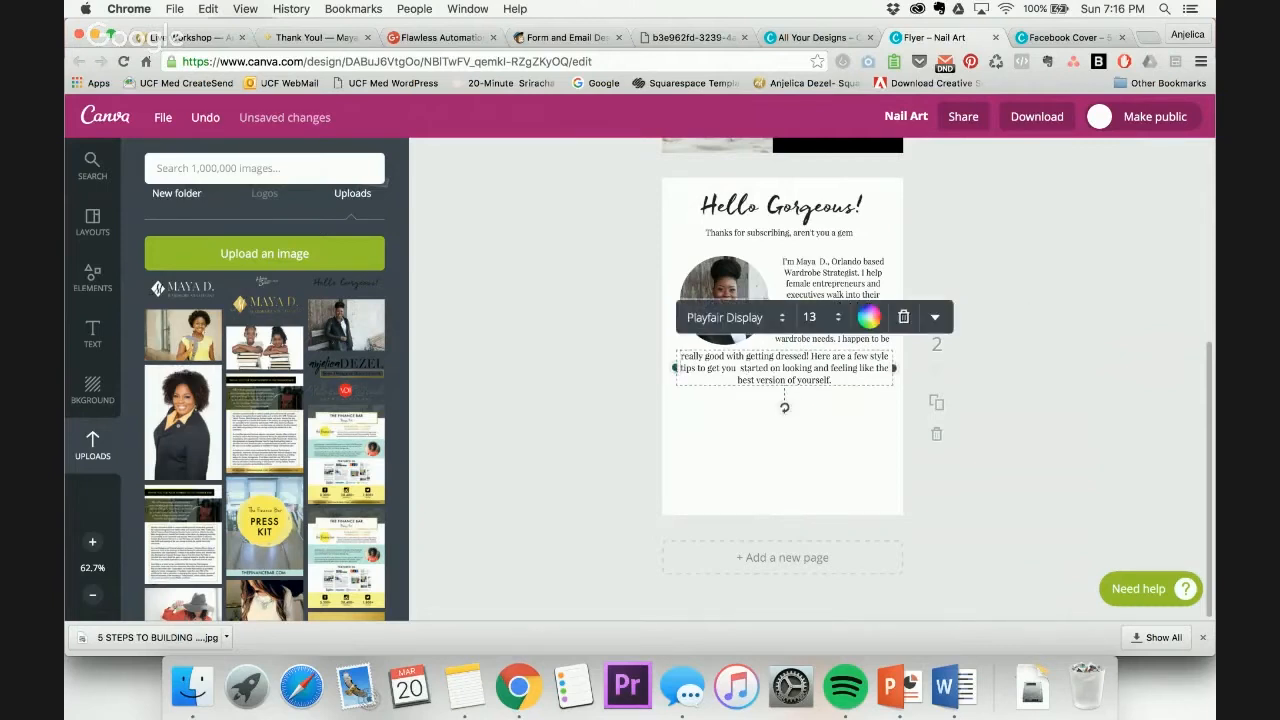
mouse_move(674, 368)
mouse_down()
mouse_move(696, 368)
mouse_move(678, 368)
mouse_up()
key(Escape)
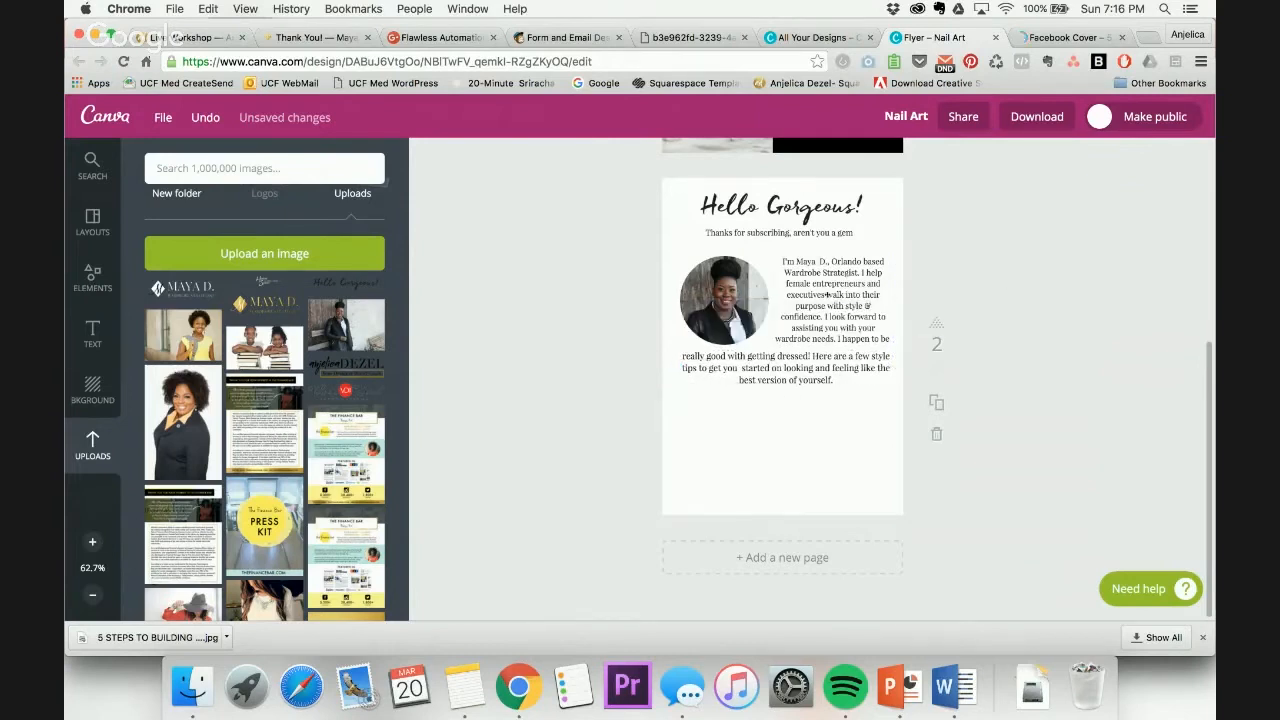
Set the paragraph beside the photo to font size 13, shift it up to clear the lower text, and widen it slightly toward the photo
click(827, 295)
click(910, 223)
text(13)
key(Return)
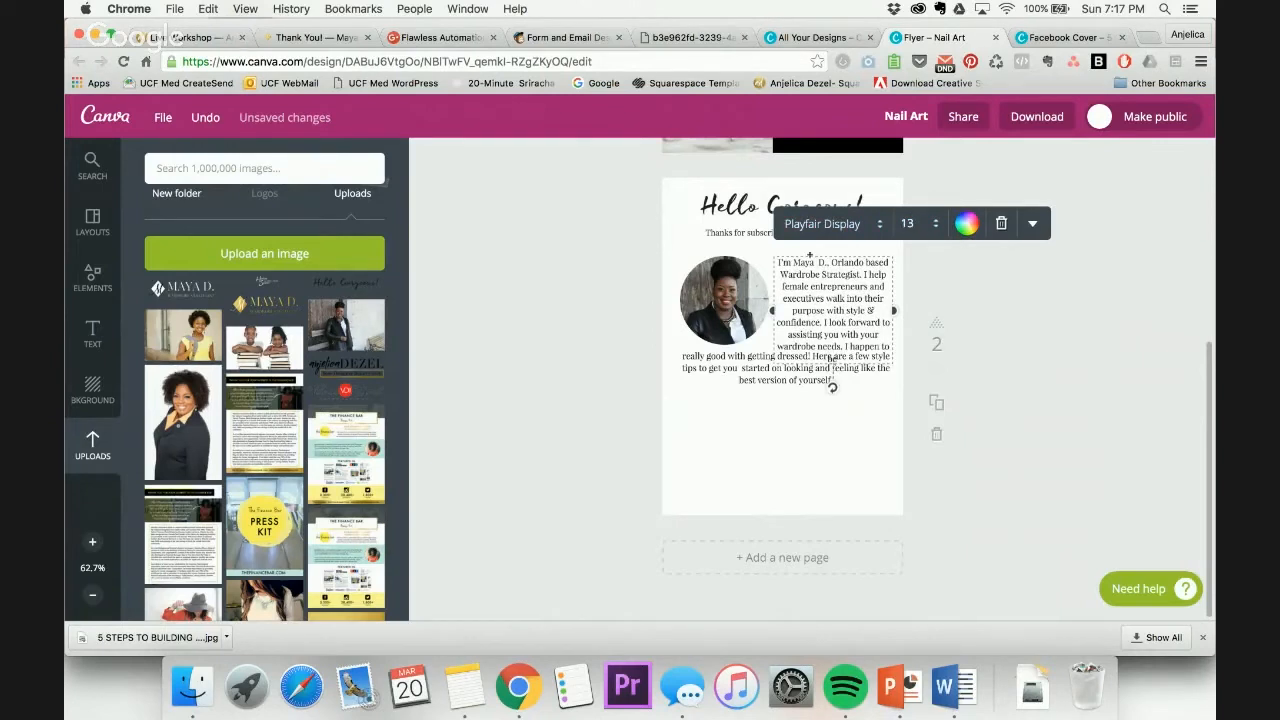
drag(830, 358, 830, 352)
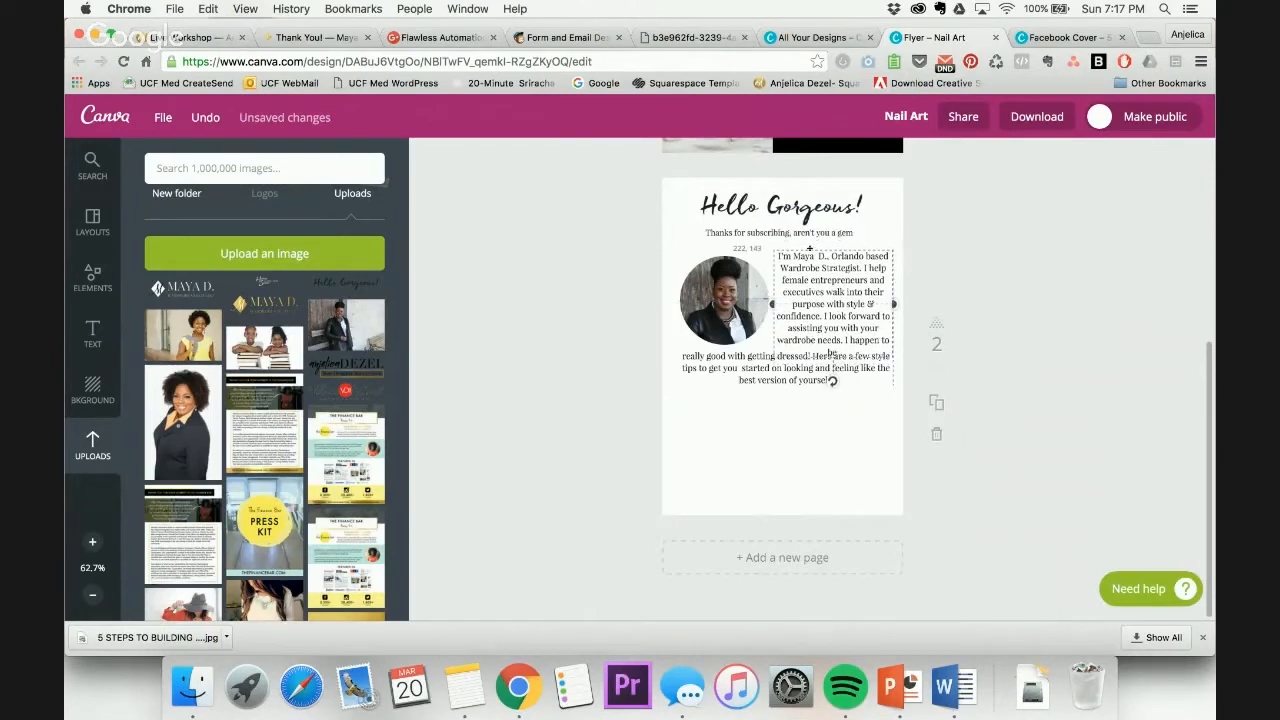
drag(810, 248, 810, 251)
drag(771, 307, 763, 302)
click(1057, 277)
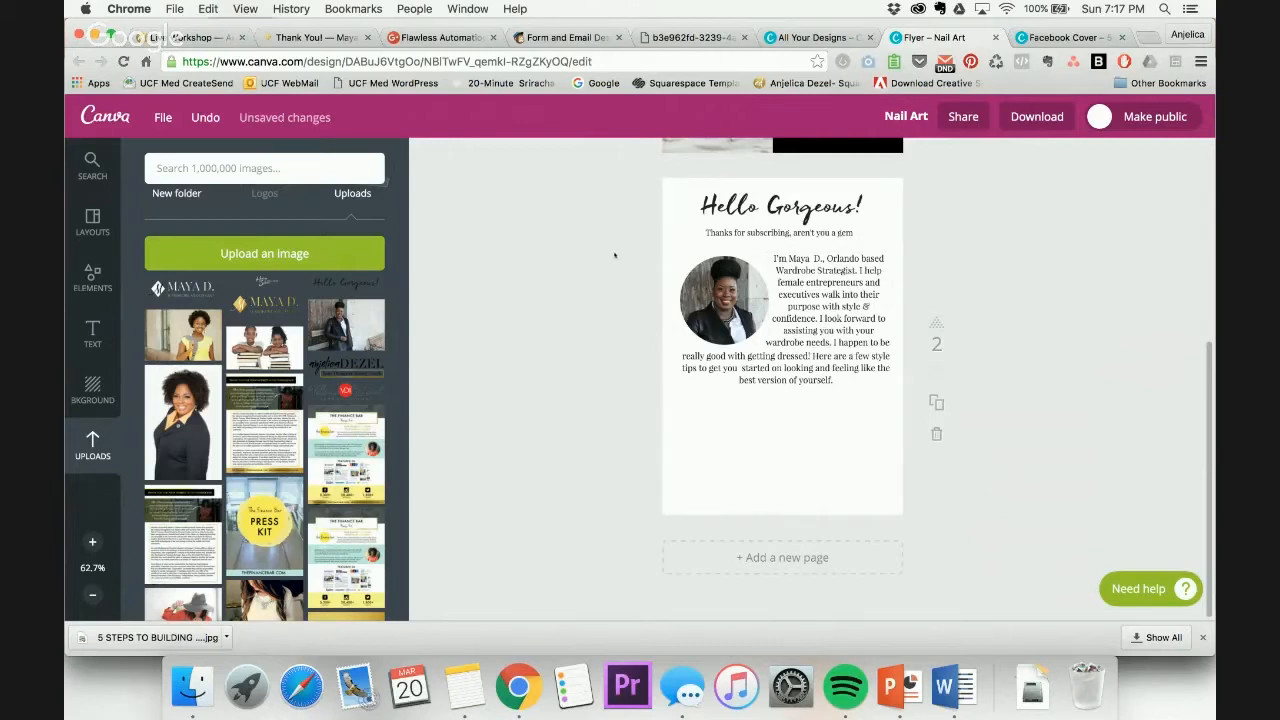
Move the circular photo and both introduction paragraphs down together to leave more room under the greeting
drag(648, 255, 892, 368)
drag(827, 343, 826, 357)
click(855, 255)
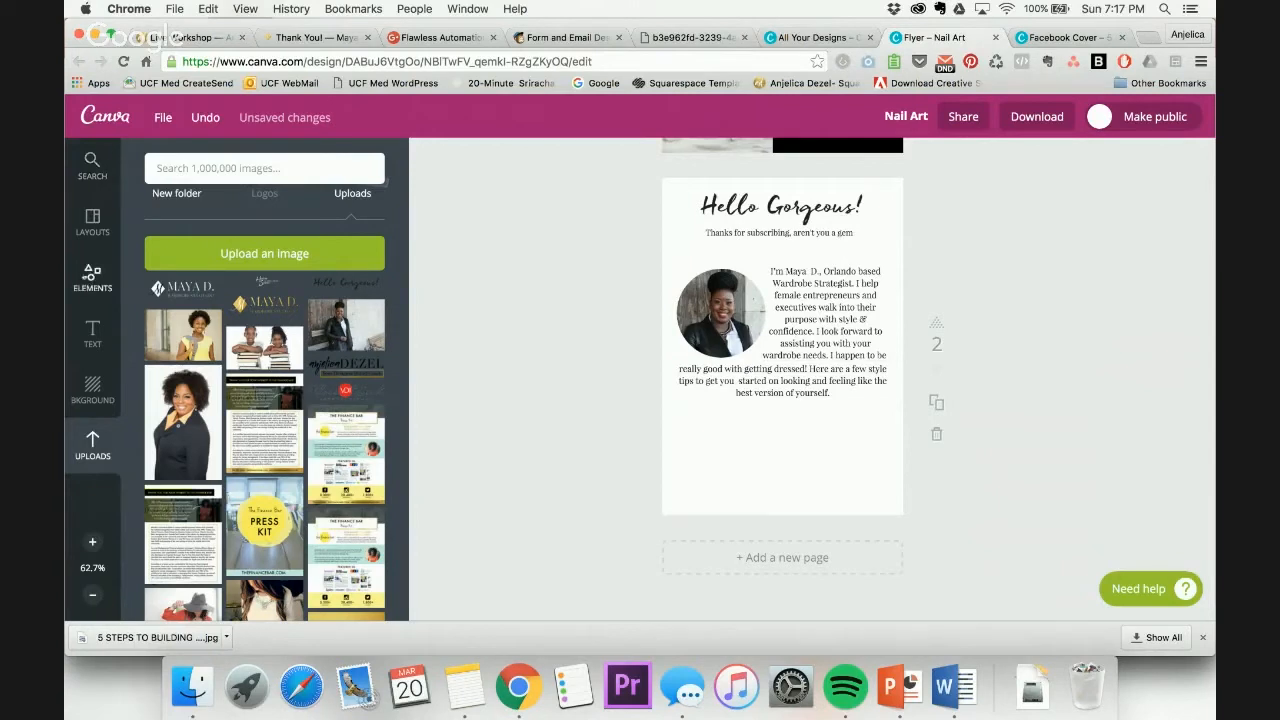
Add the free "Solid Line with Semi Circle Ends" line element to the welcome page
click(92, 277)
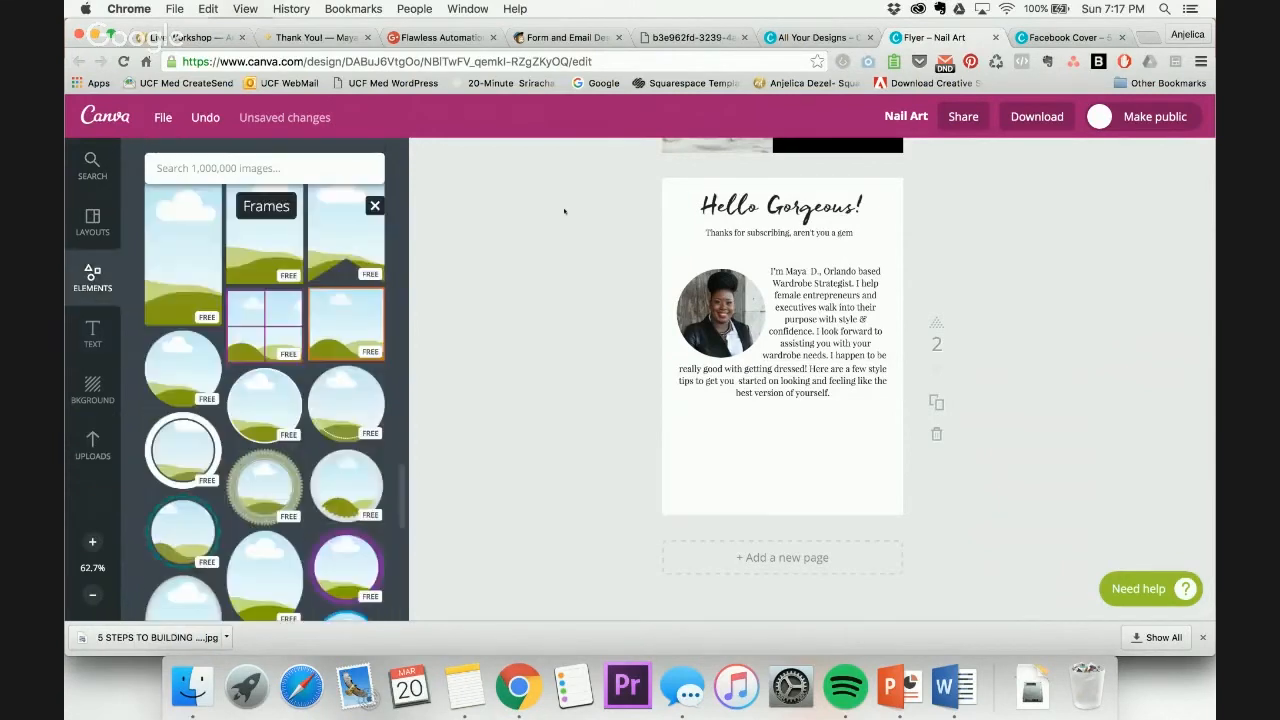
click(374, 205)
scroll(264, 360, up, 3)
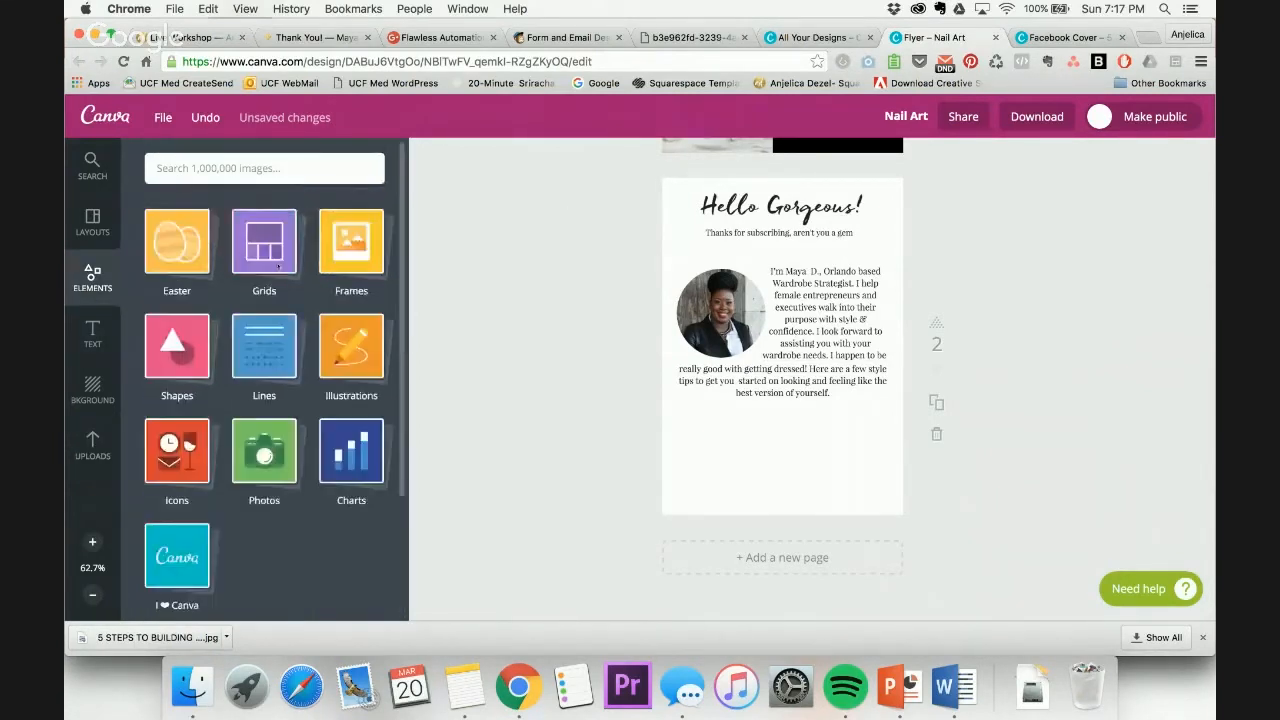
click(264, 362)
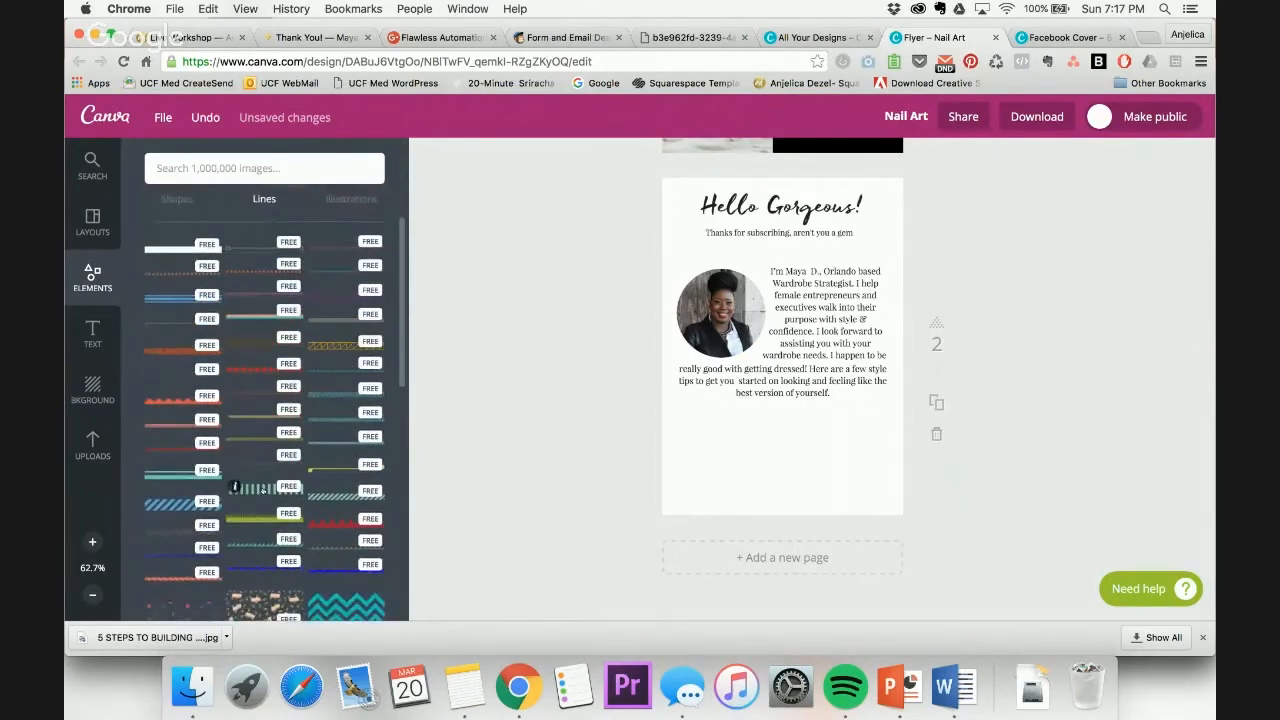
scroll(263, 491, down, 1)
scroll(263, 491, down, 1)
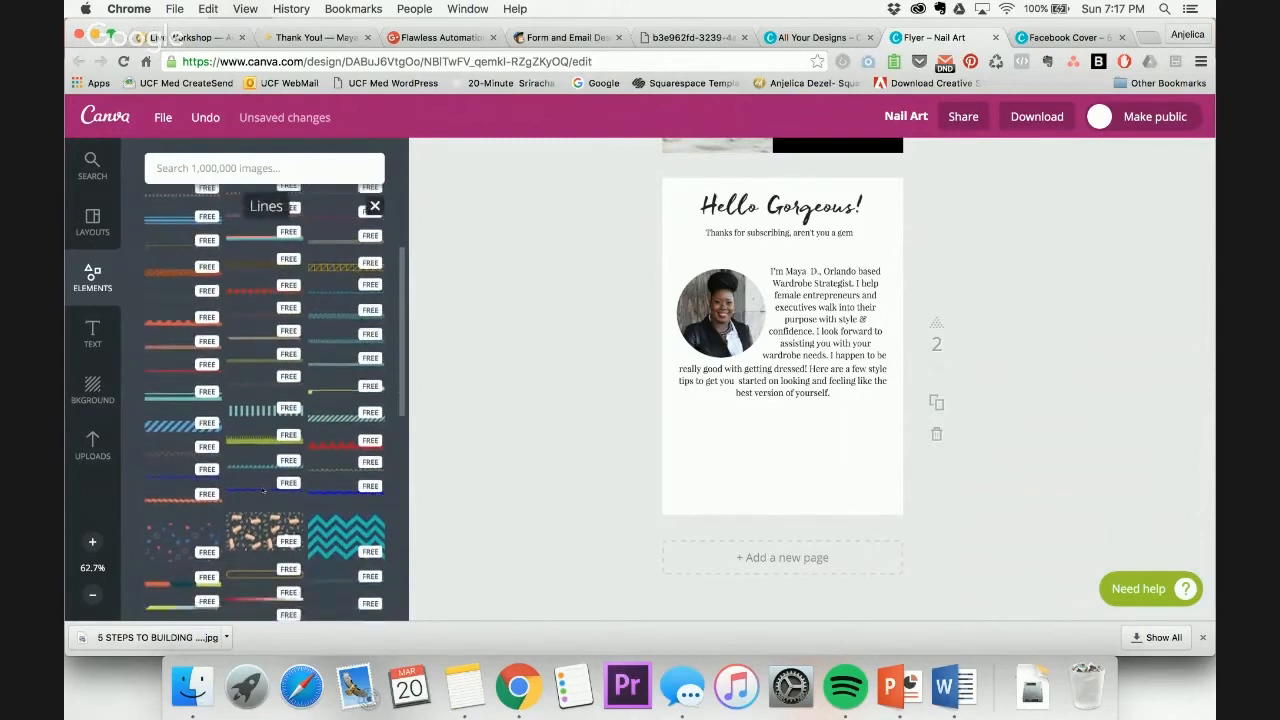
scroll(263, 491, up, 2)
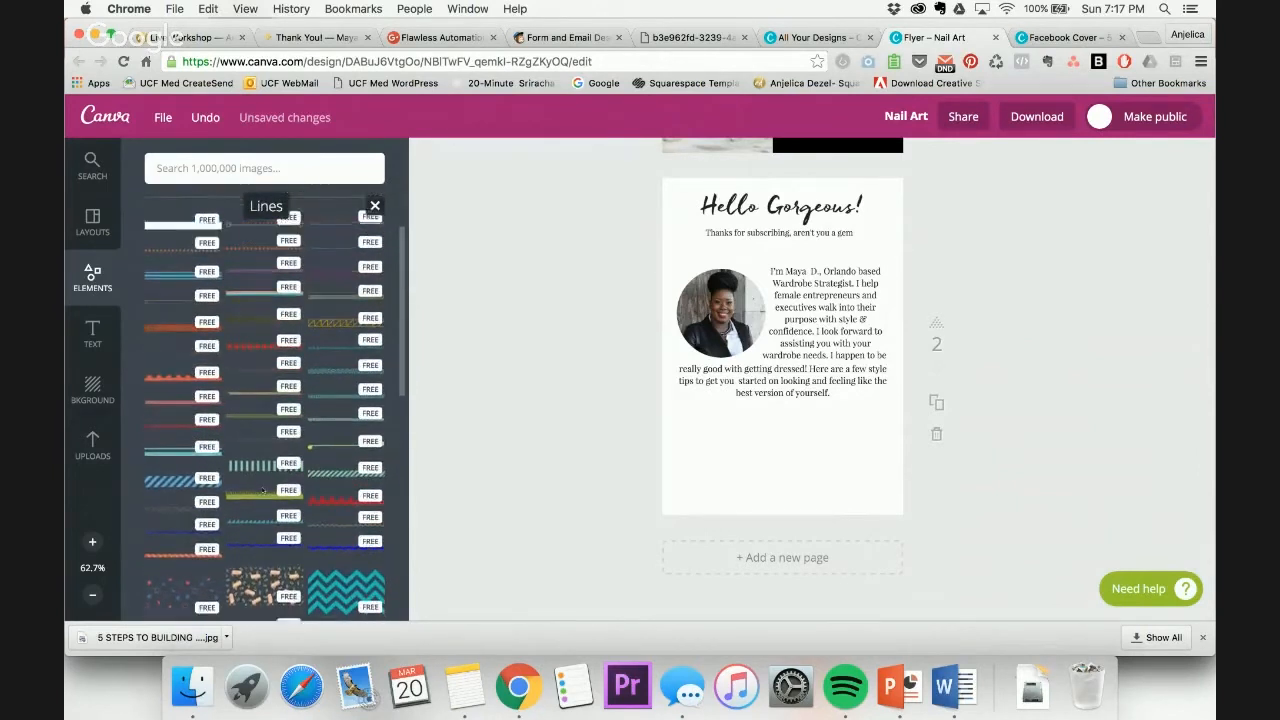
scroll(263, 489, up, 1)
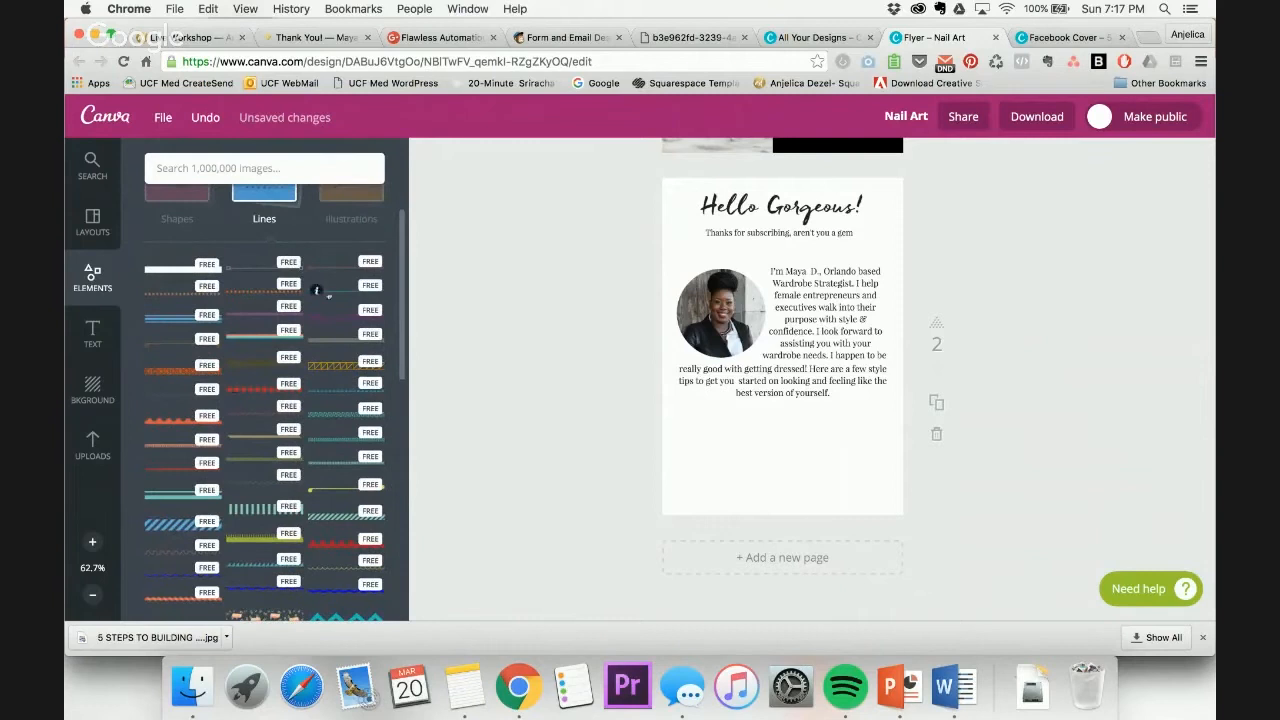
click(316, 286)
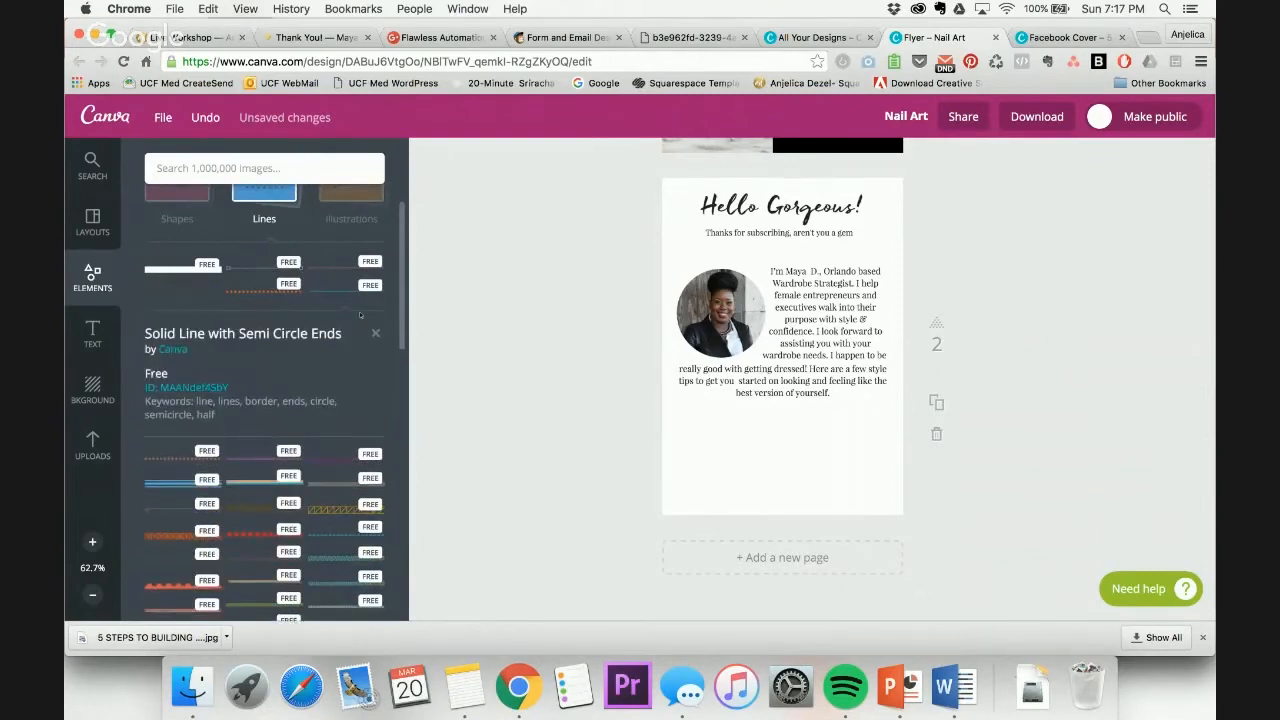
click(341, 291)
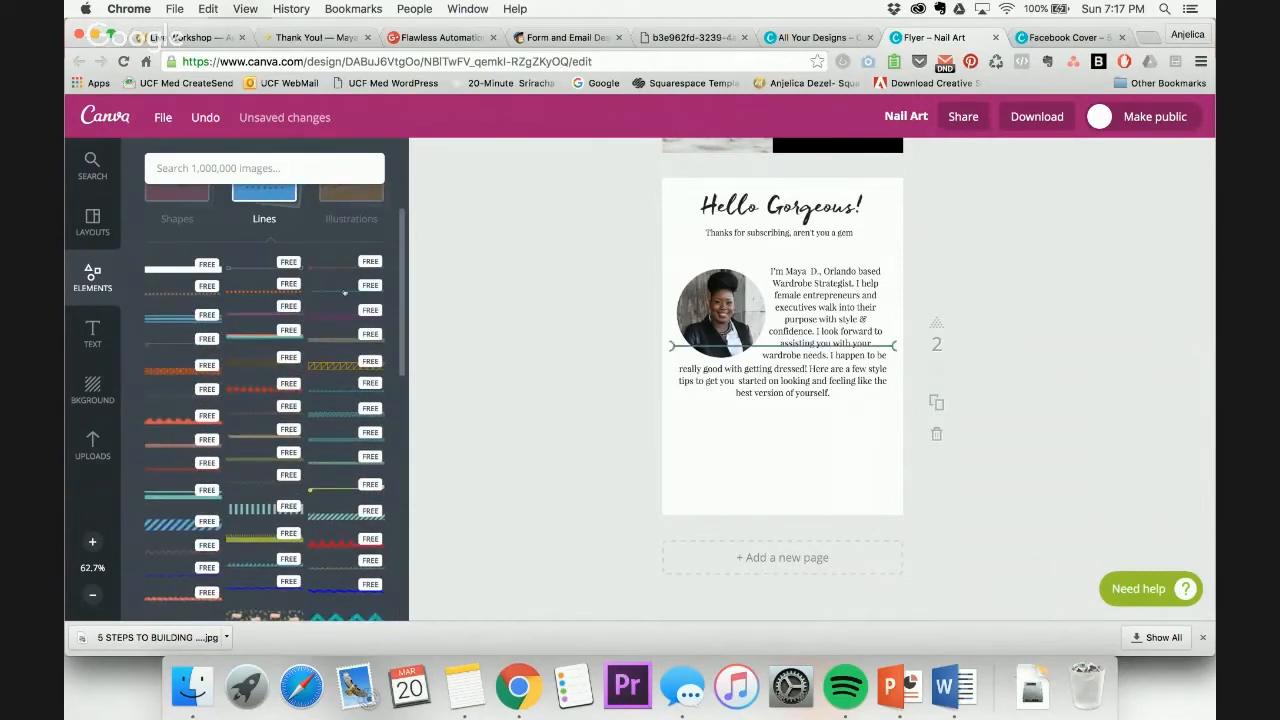
Open the brand style guide PDF from Finder, copy the bright red colour code DC0405, and return to the Canva design
click(857, 309)
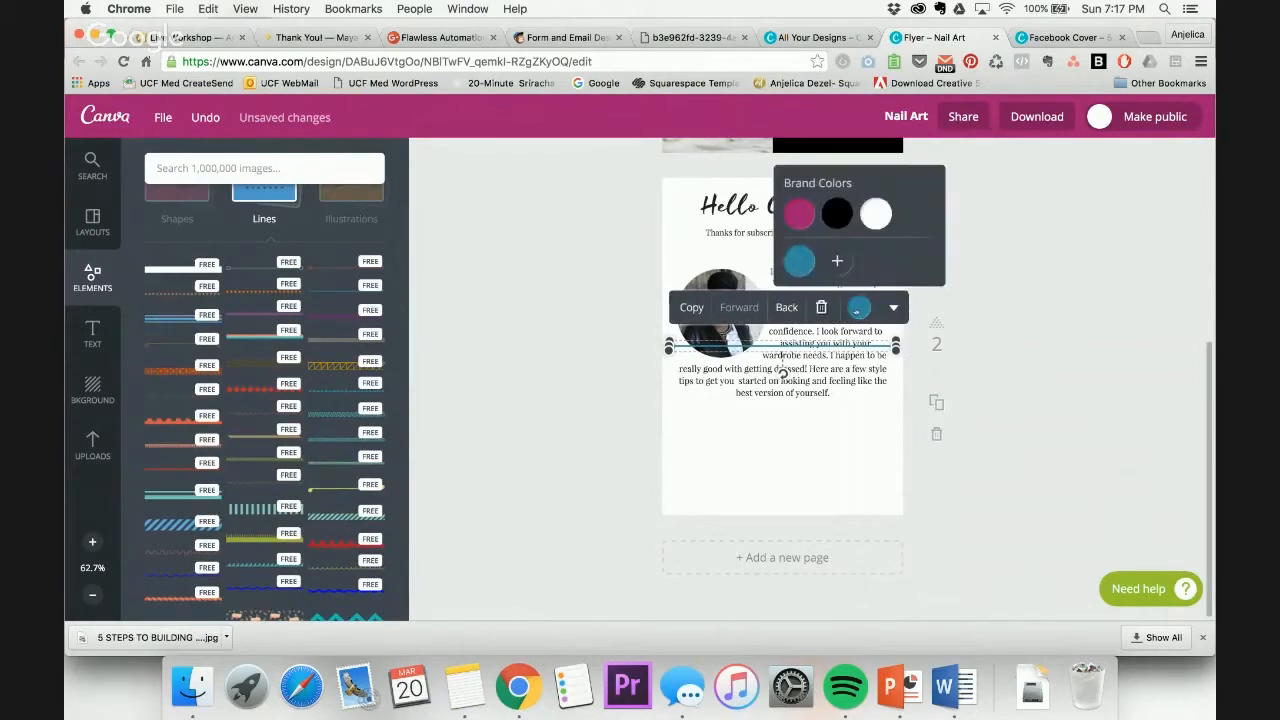
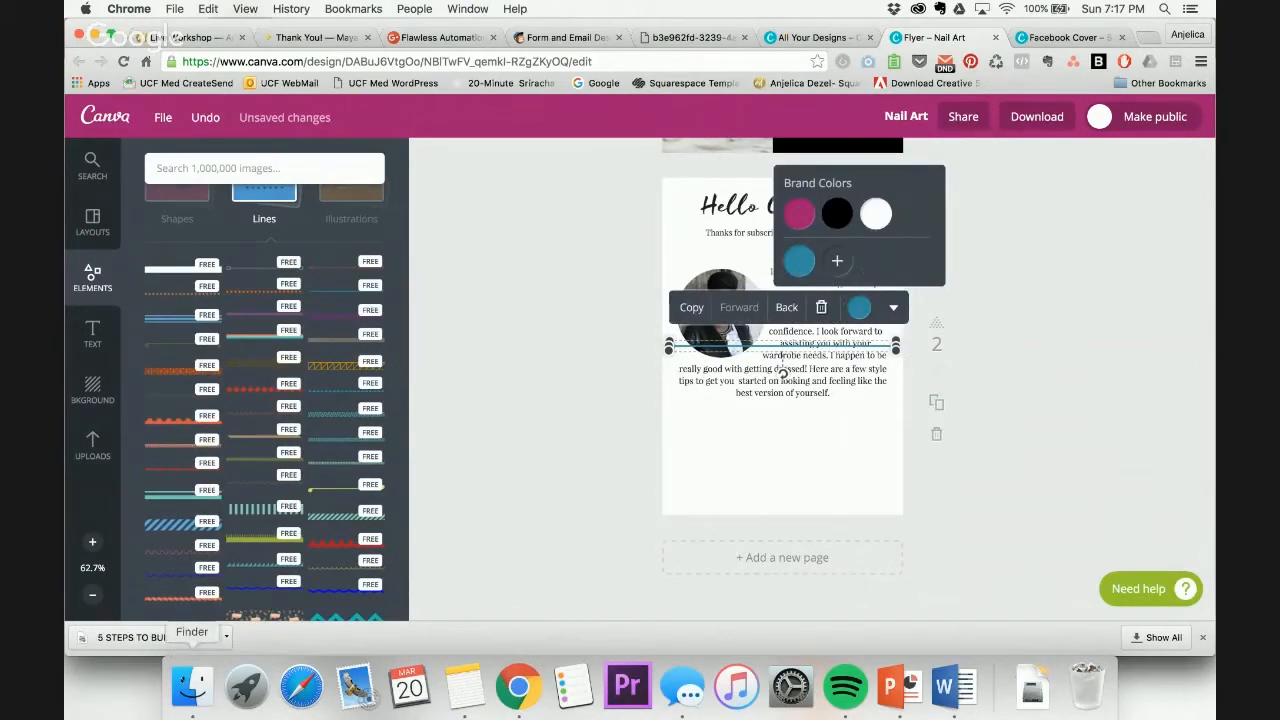
click(192, 686)
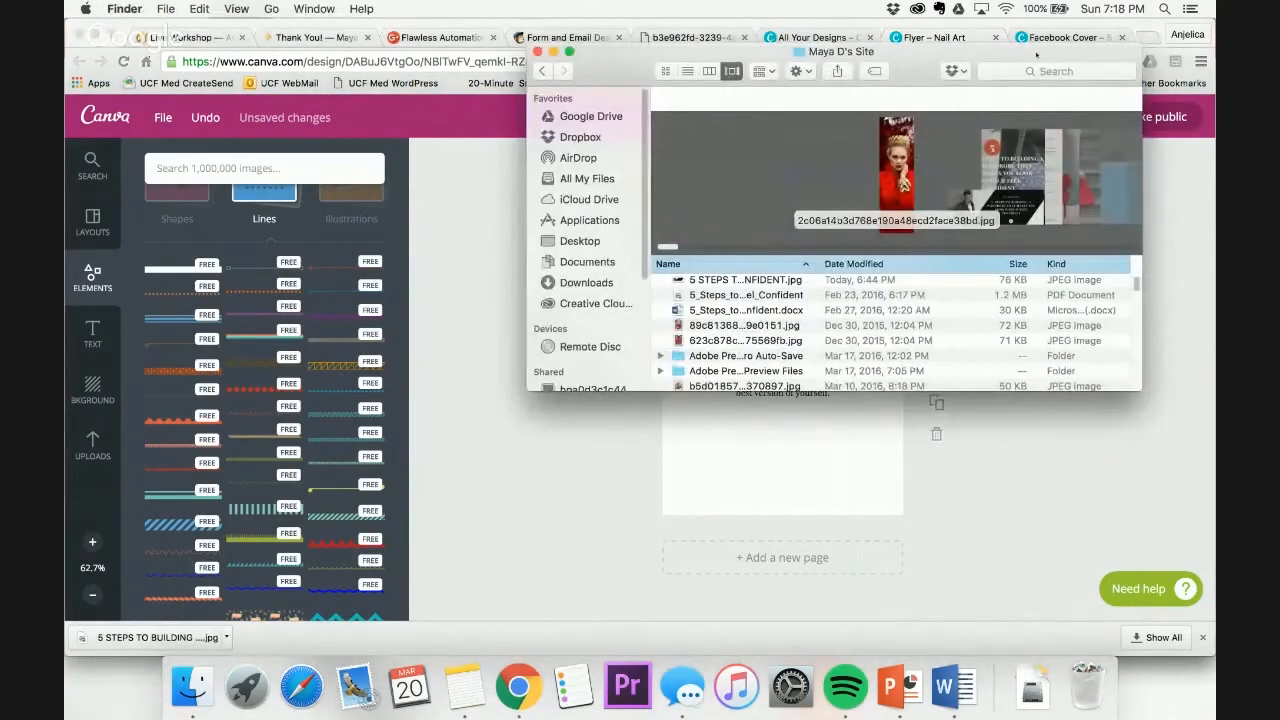
scroll(855, 314, up, 3)
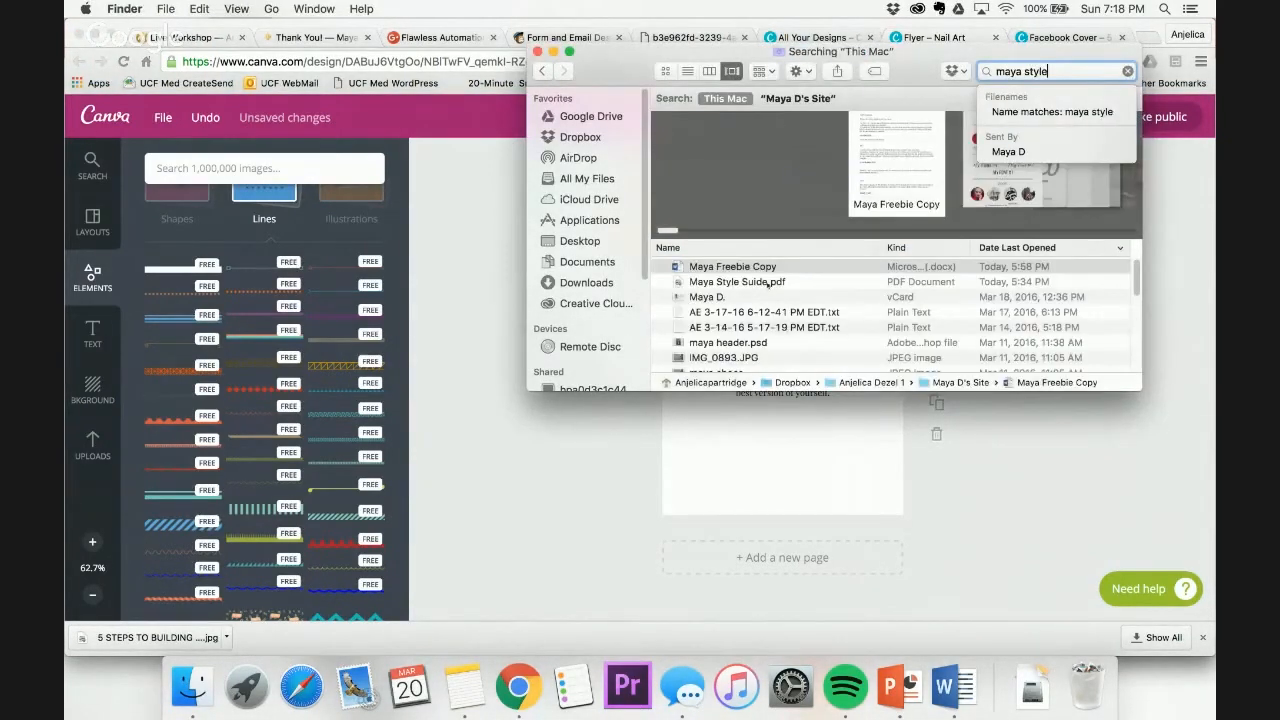
double_click(745, 282)
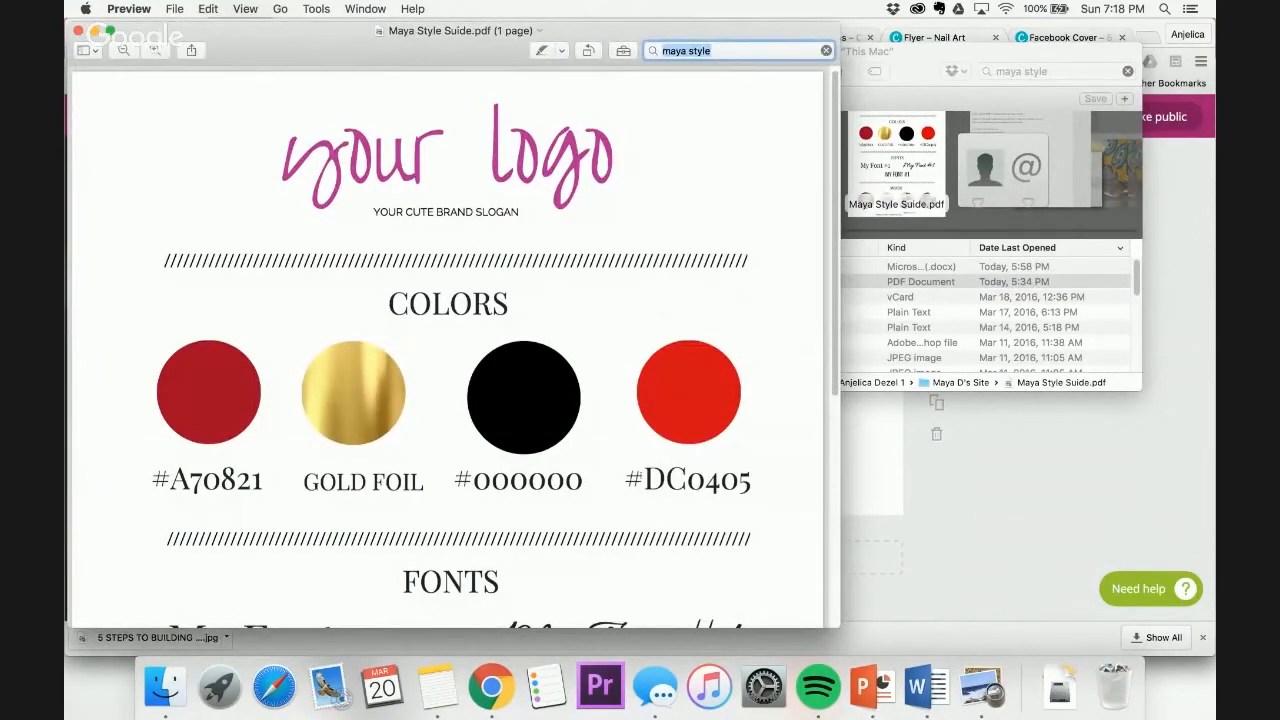
drag(645, 480, 758, 481)
key(super+c)
key(super+Tab)
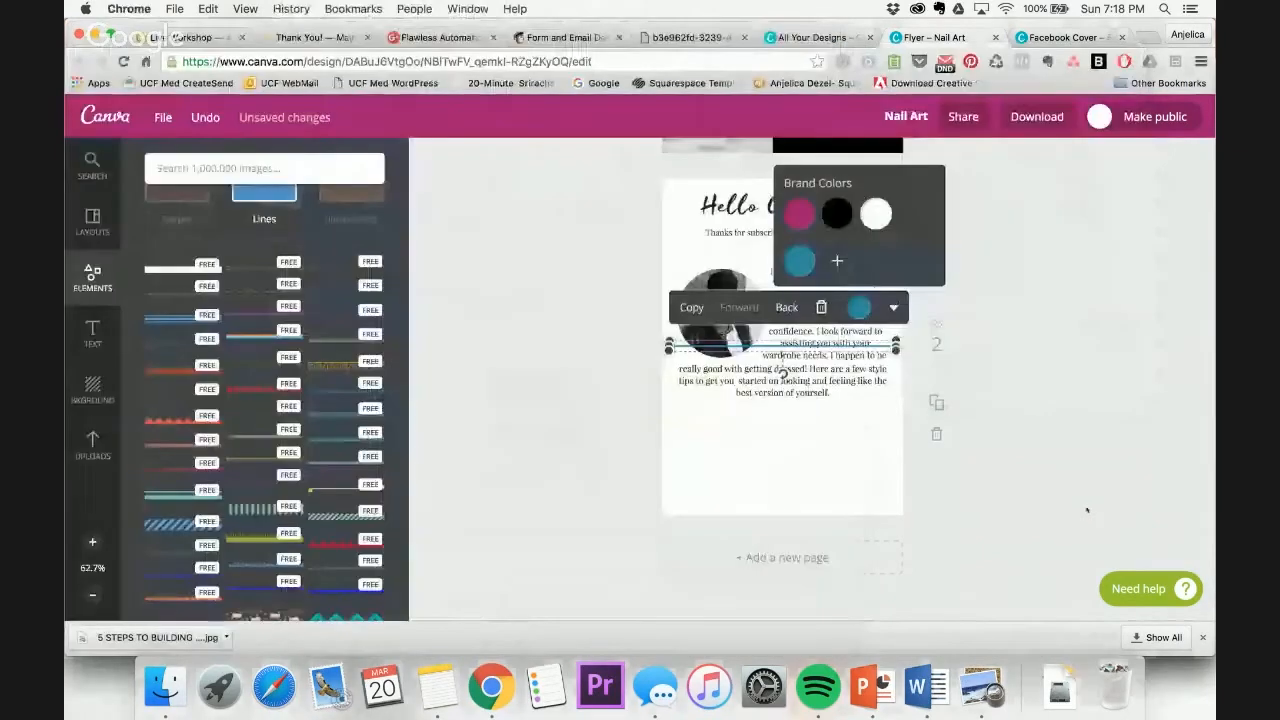
Recolour the line with the custom colour code DC0405
click(837, 261)
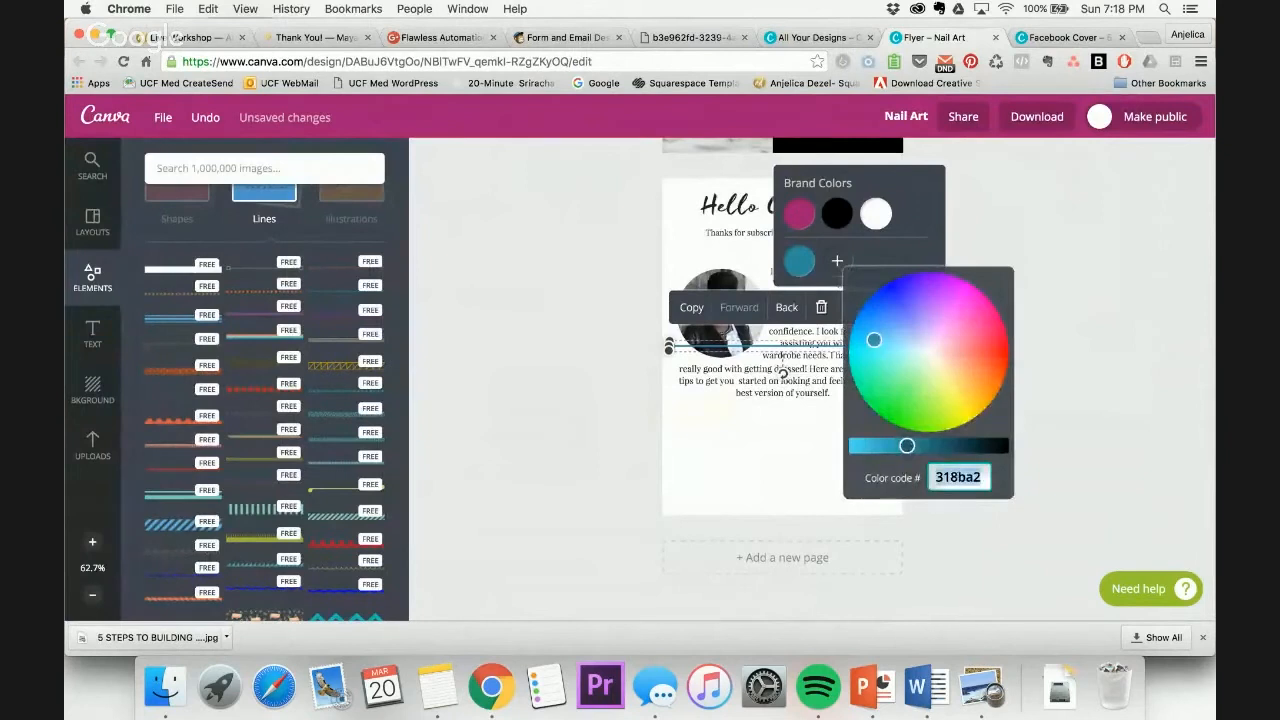
key(super+v)
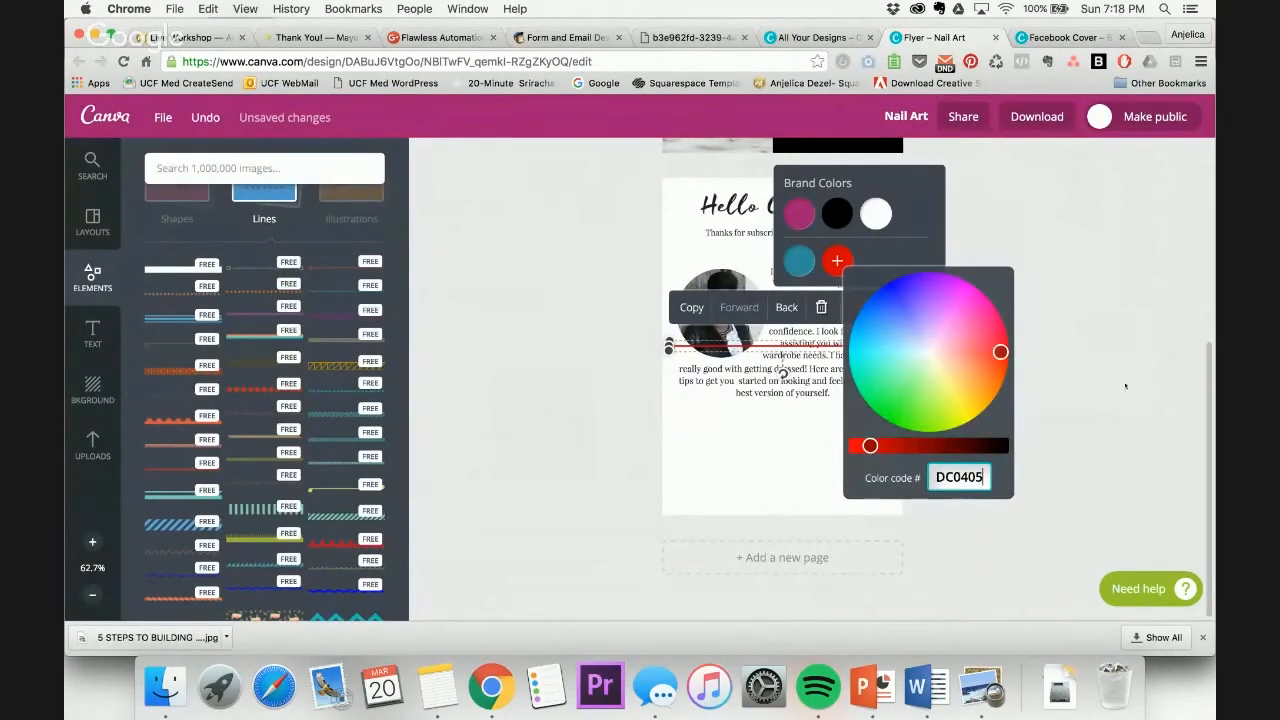
click(1135, 373)
Shorten the red line and centre it between the "Thanks for subscribing" text and the photo
click(886, 337)
drag(669, 346, 720, 346)
drag(809, 372, 779, 277)
click(1001, 262)
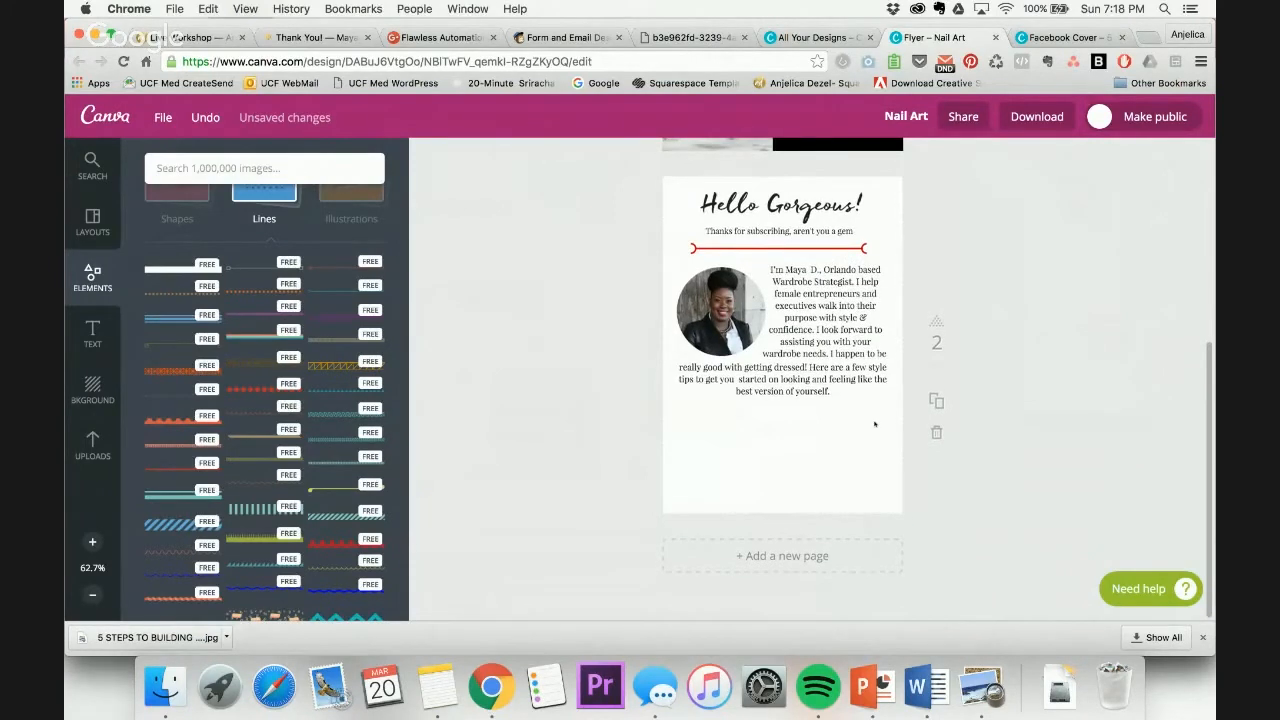
Switch to Word to review the freebie copy following the introduction, and return to the Canva design
click(918, 688)
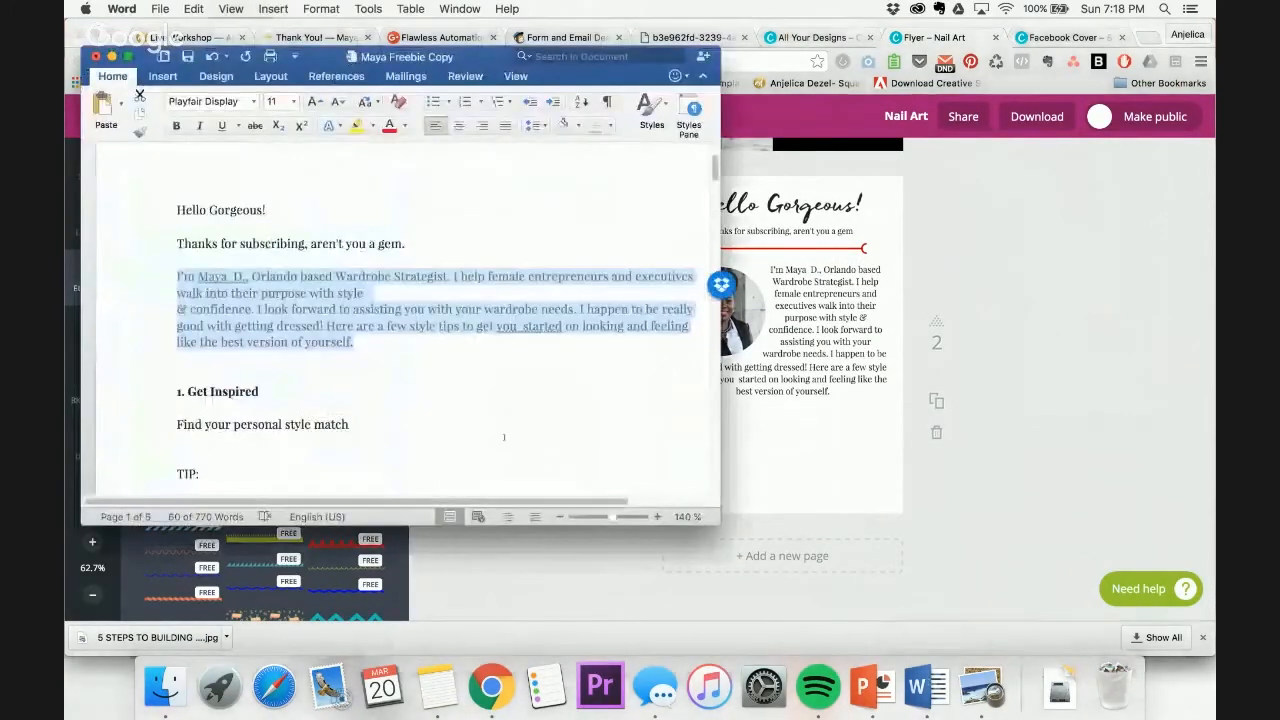
scroll(400, 320, down, 3)
scroll(399, 318, down, 1)
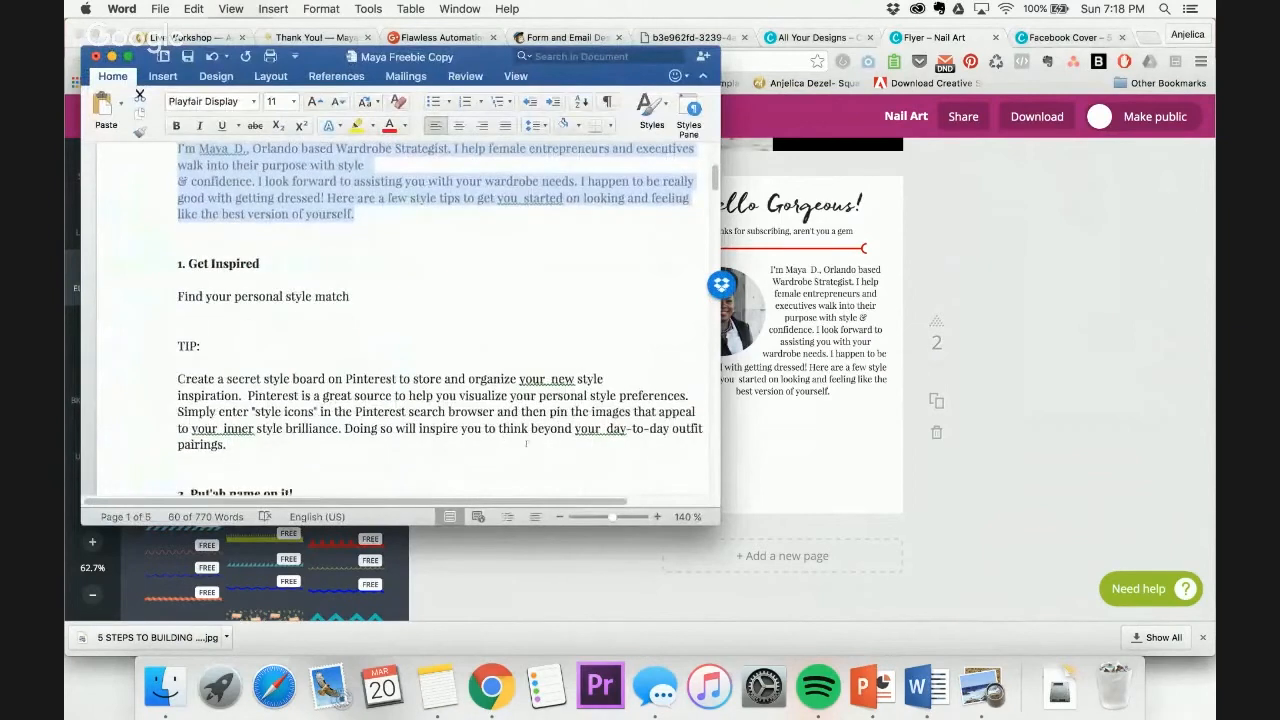
scroll(399, 318, up, 1)
click(1140, 232)
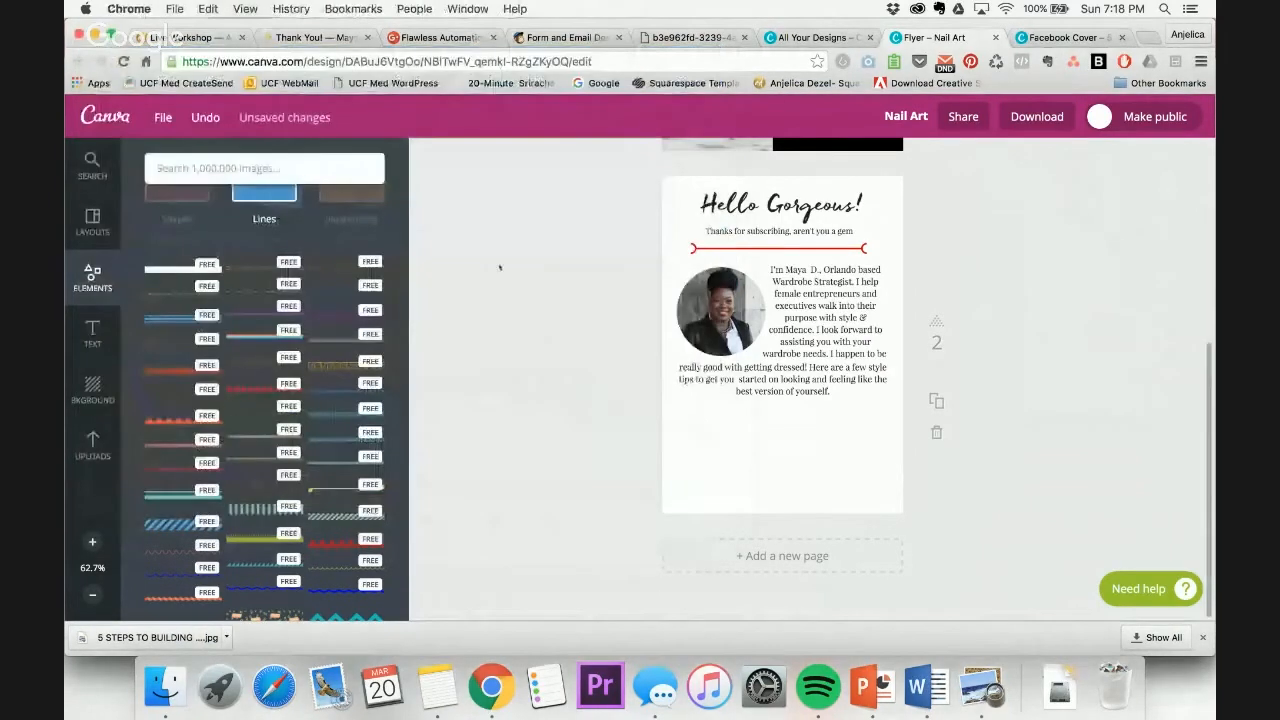
Move the photo and introduction text slightly down together, and lower the red divider to rebalance the spacing above them
drag(630, 266, 834, 378)
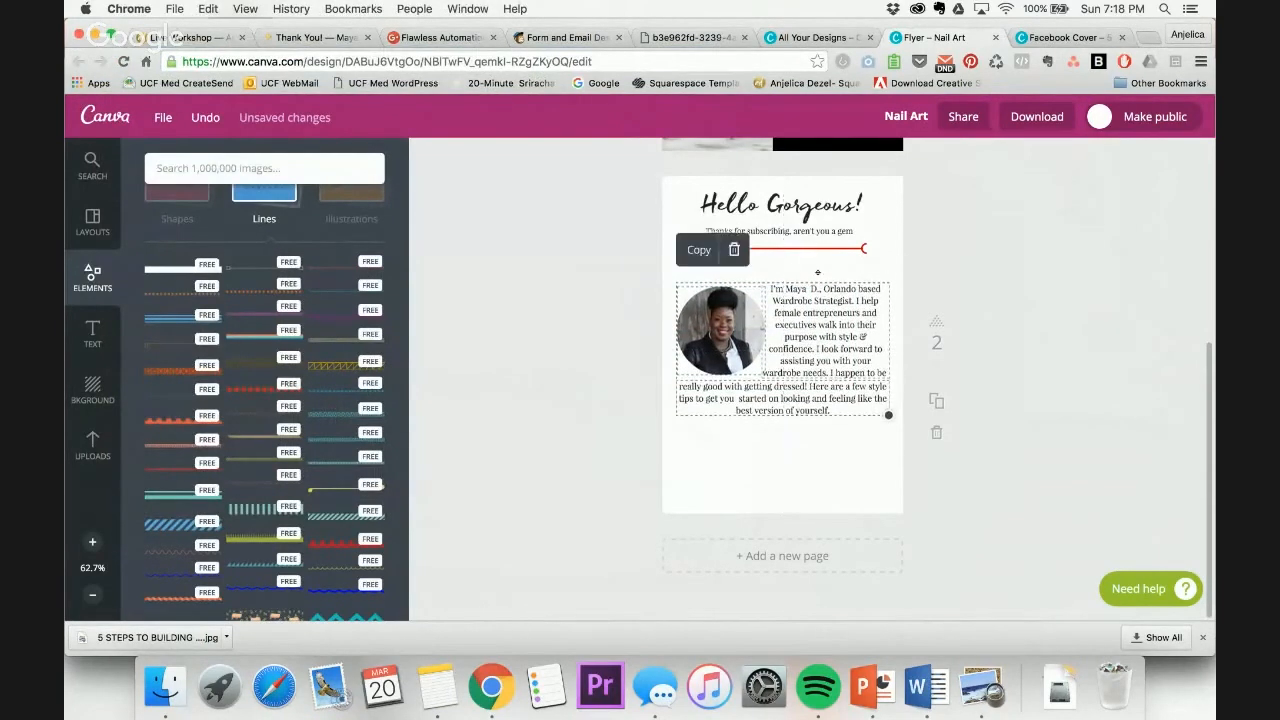
drag(812, 310, 812, 303)
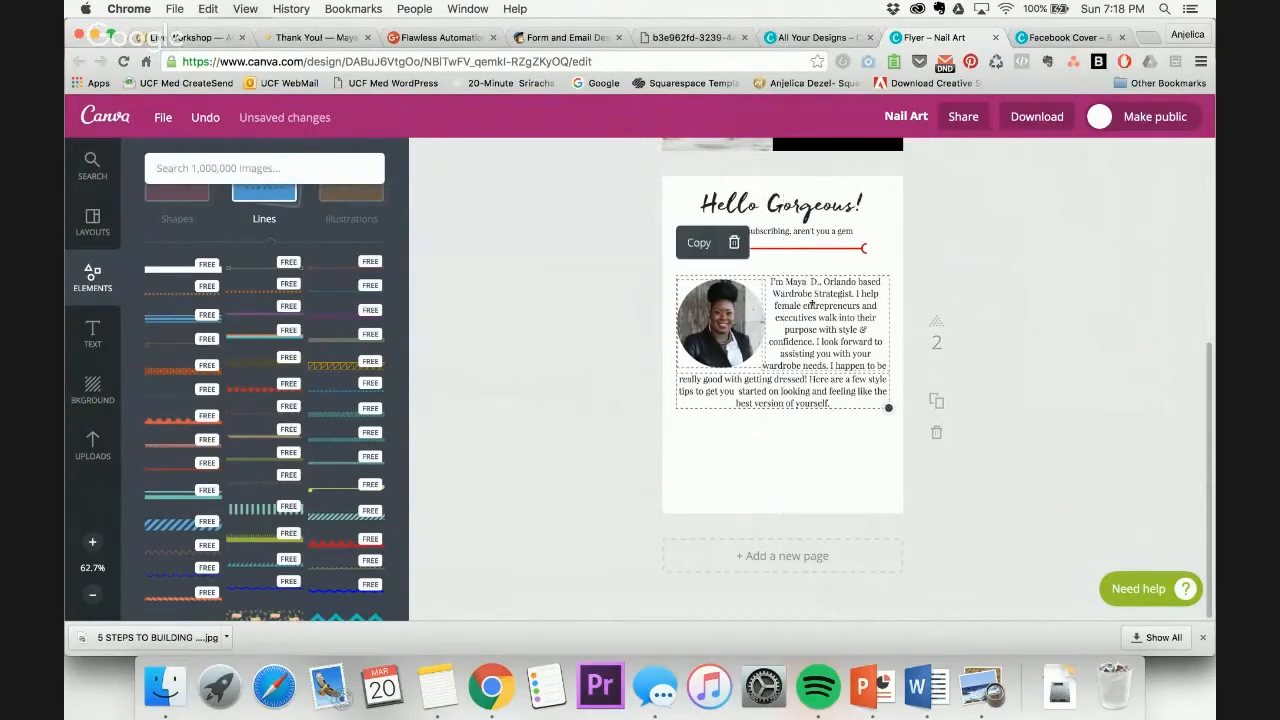
drag(805, 249, 805, 258)
click(1035, 242)
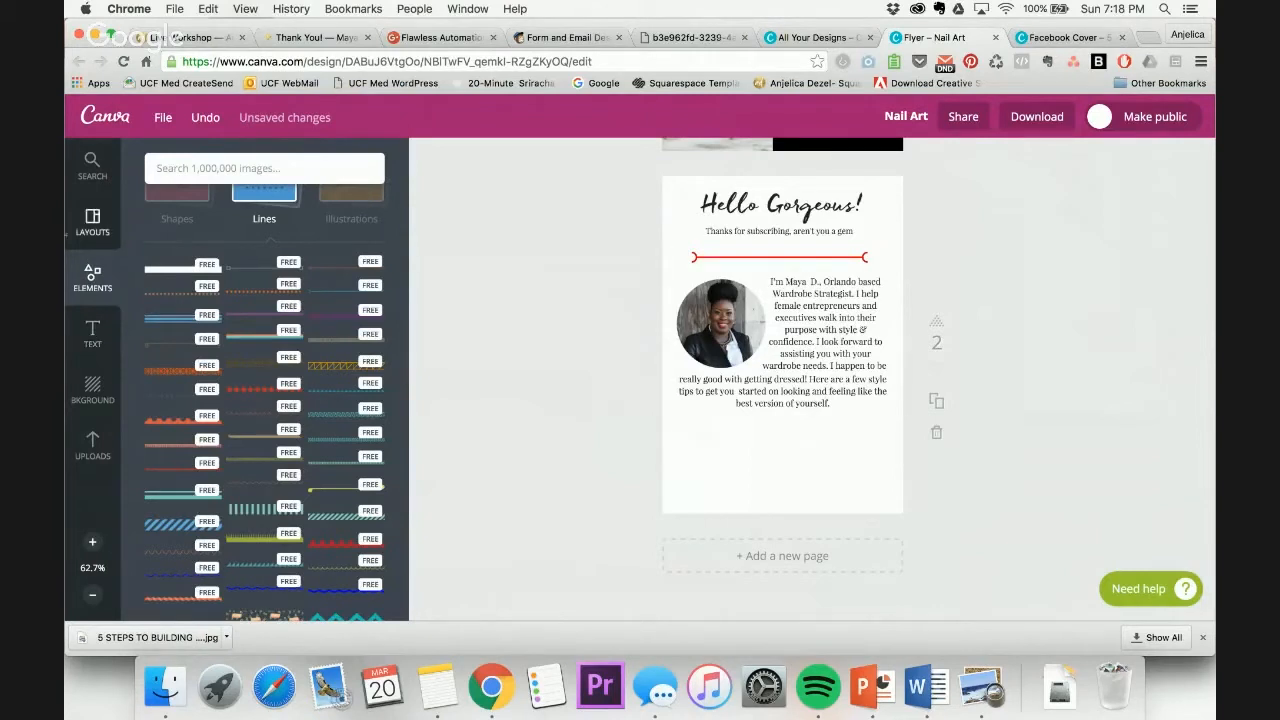
Add the uploaded gold foil image to the welcome page and crop it to a small rectangle
click(92, 445)
scroll(306, 492, down, 5)
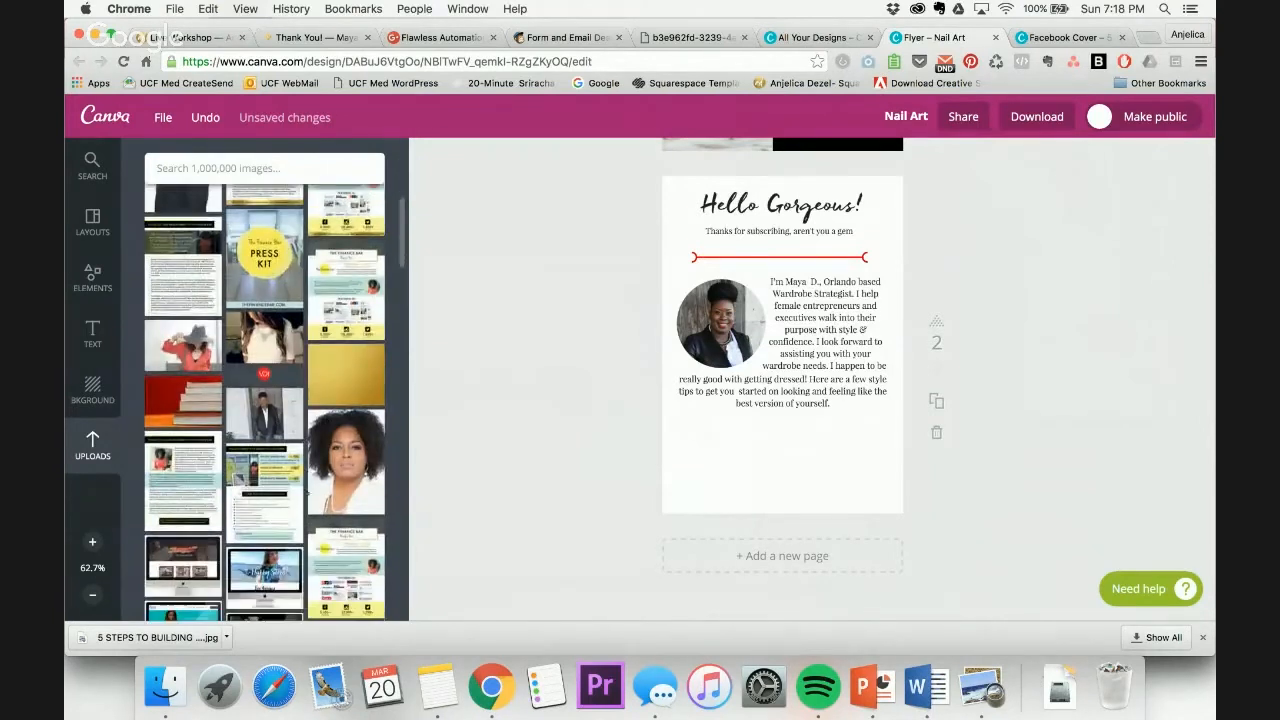
click(342, 370)
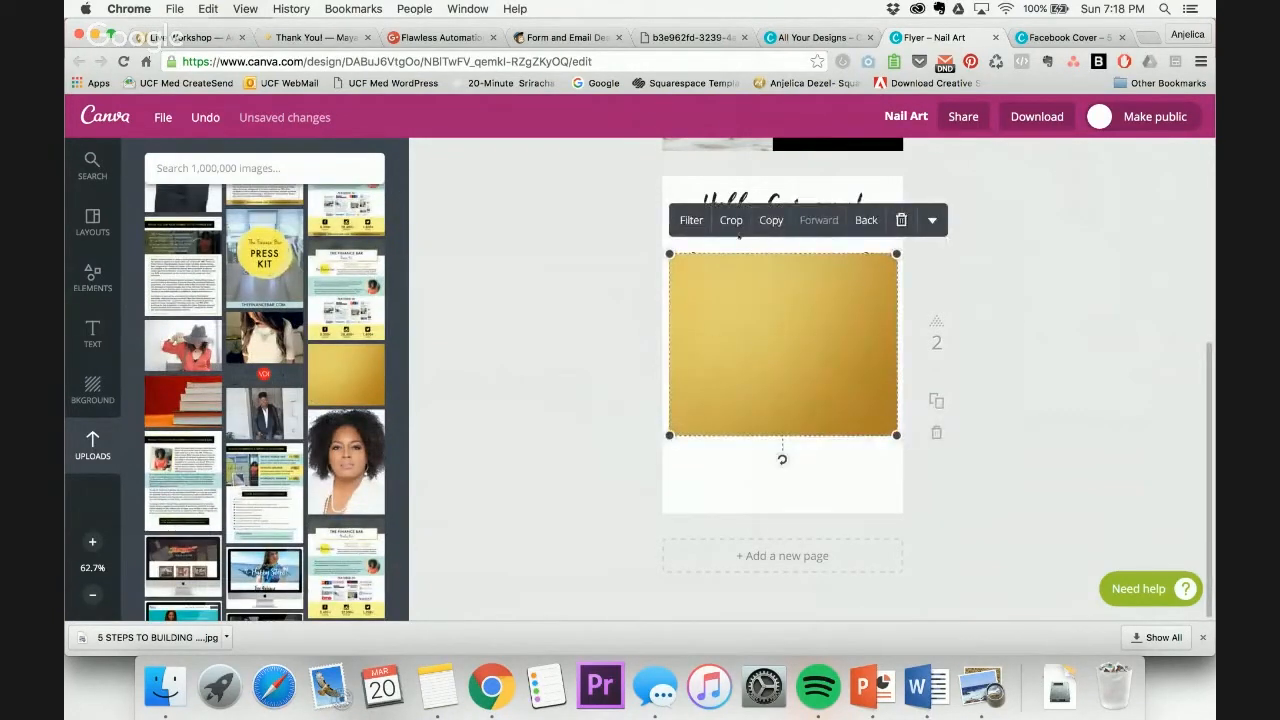
click(731, 222)
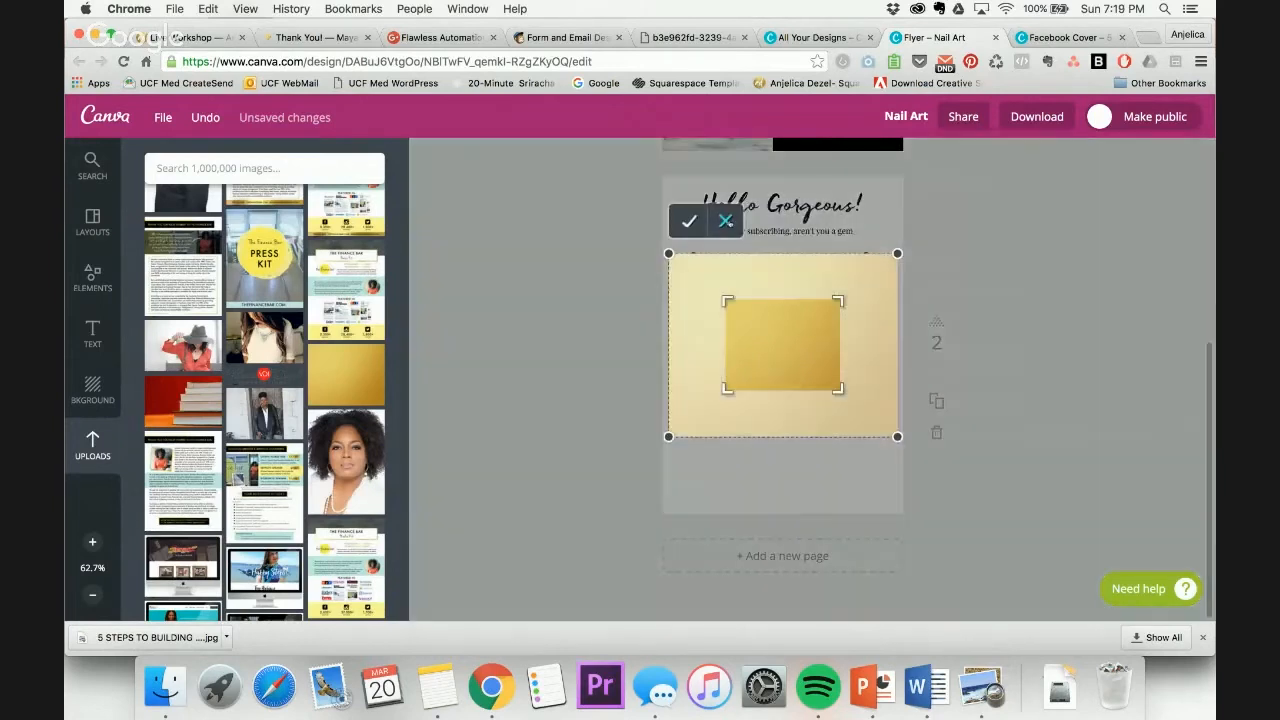
drag(727, 298, 741, 346)
click(689, 220)
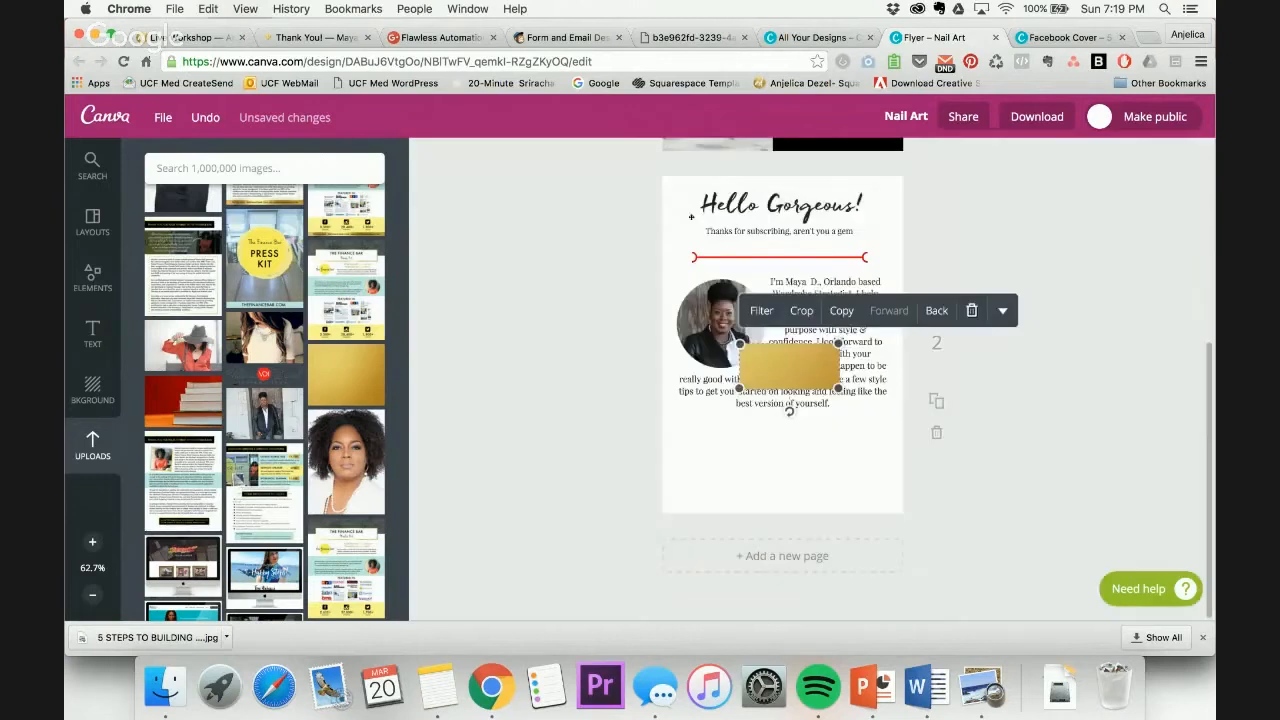
Place the gold rectangle below the introduction, widen its crop into a button shape and centre it on the page
drag(796, 373, 796, 458)
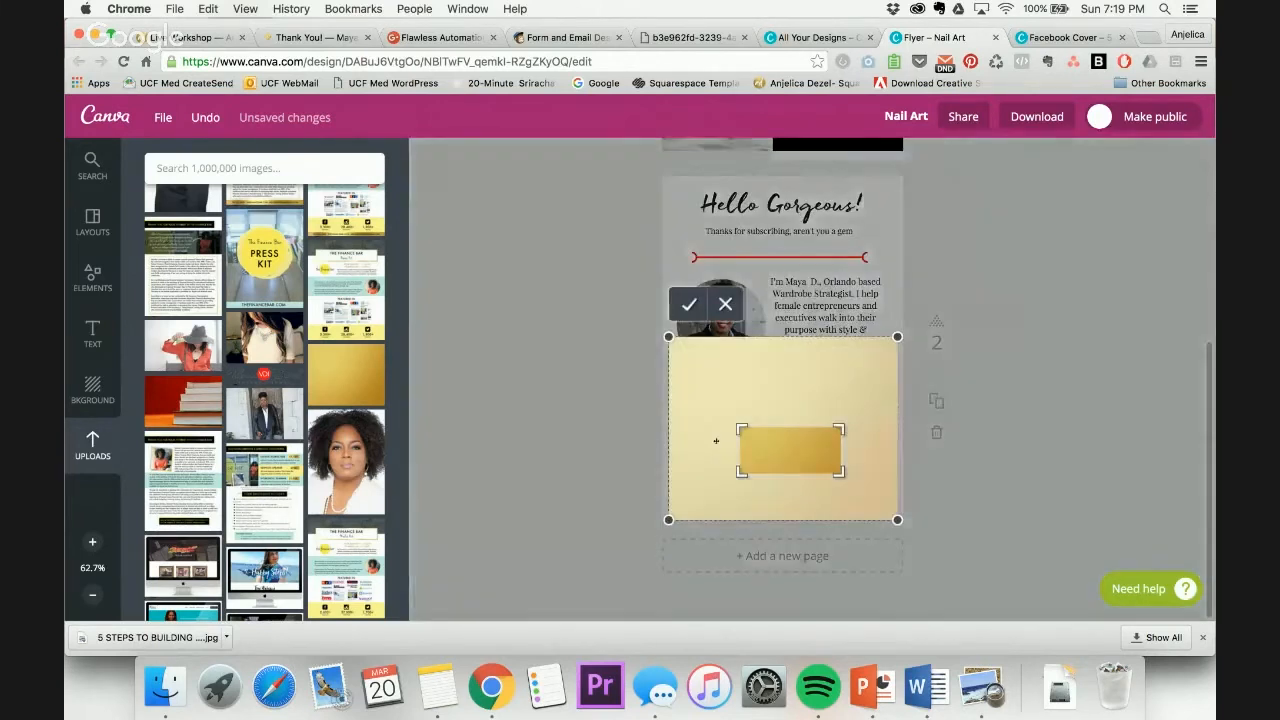
click(801, 393)
drag(741, 430, 703, 431)
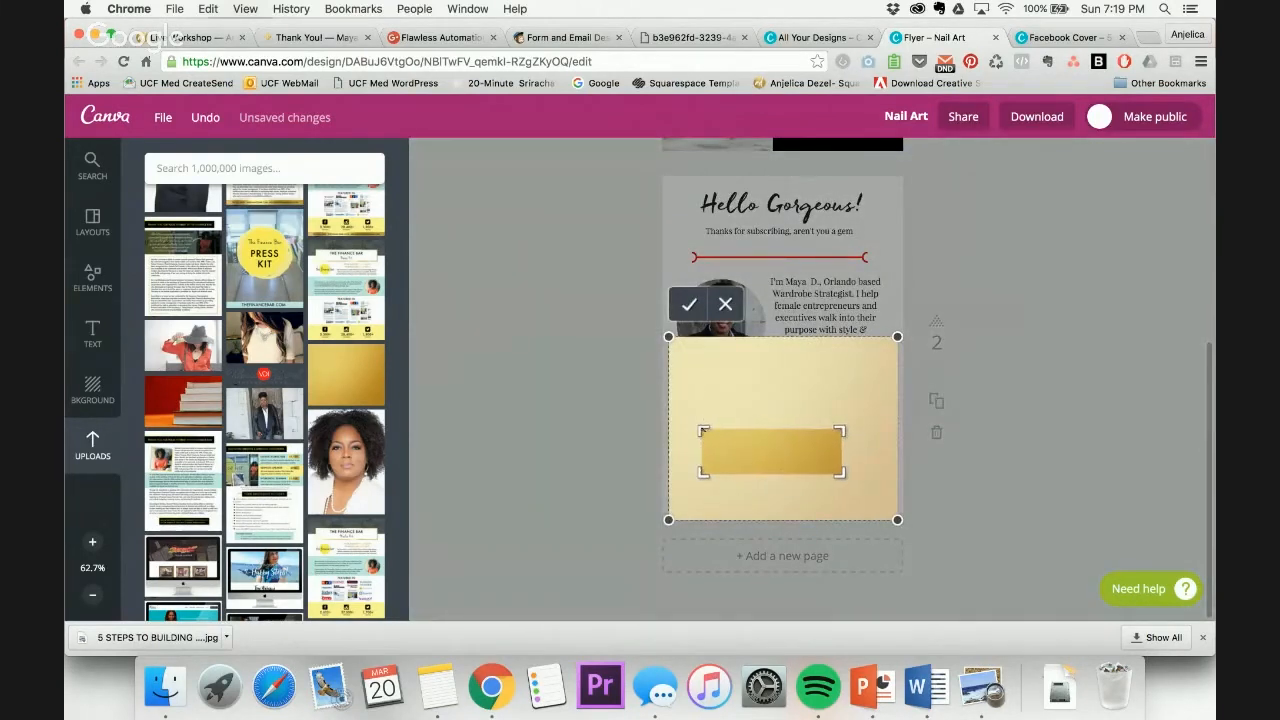
drag(846, 425, 857, 428)
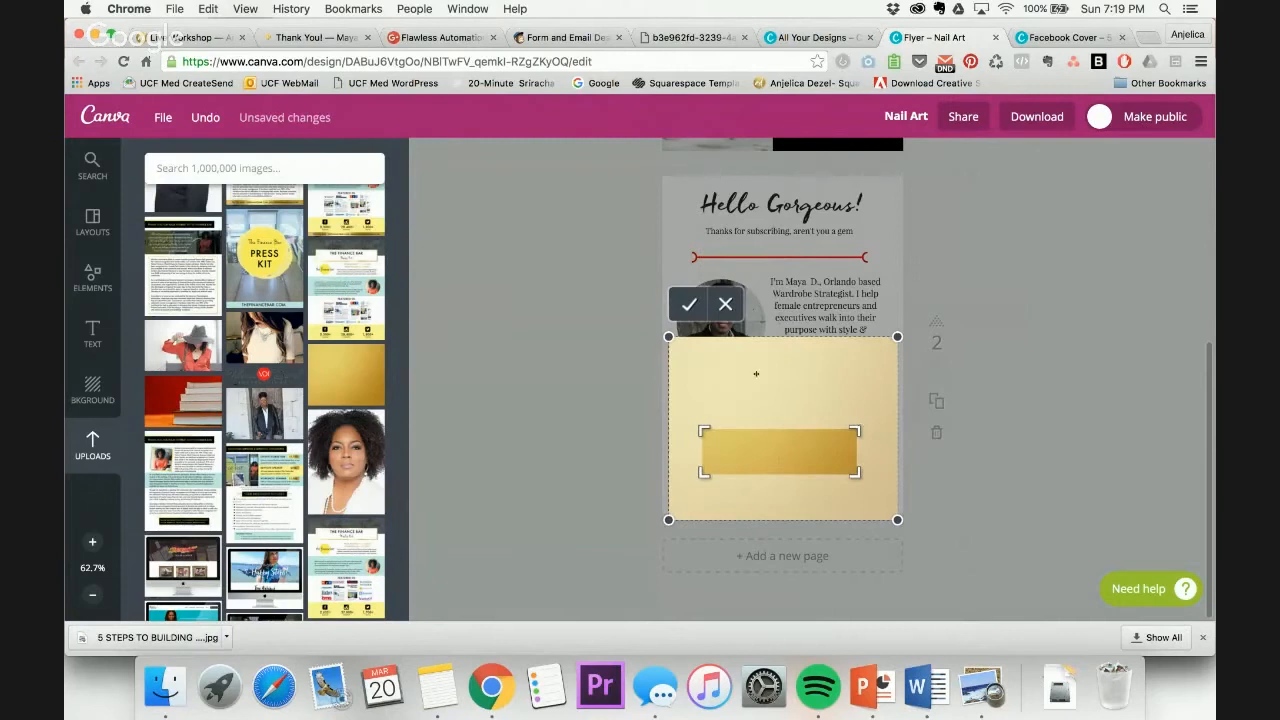
click(689, 304)
drag(729, 445, 754, 453)
click(1134, 366)
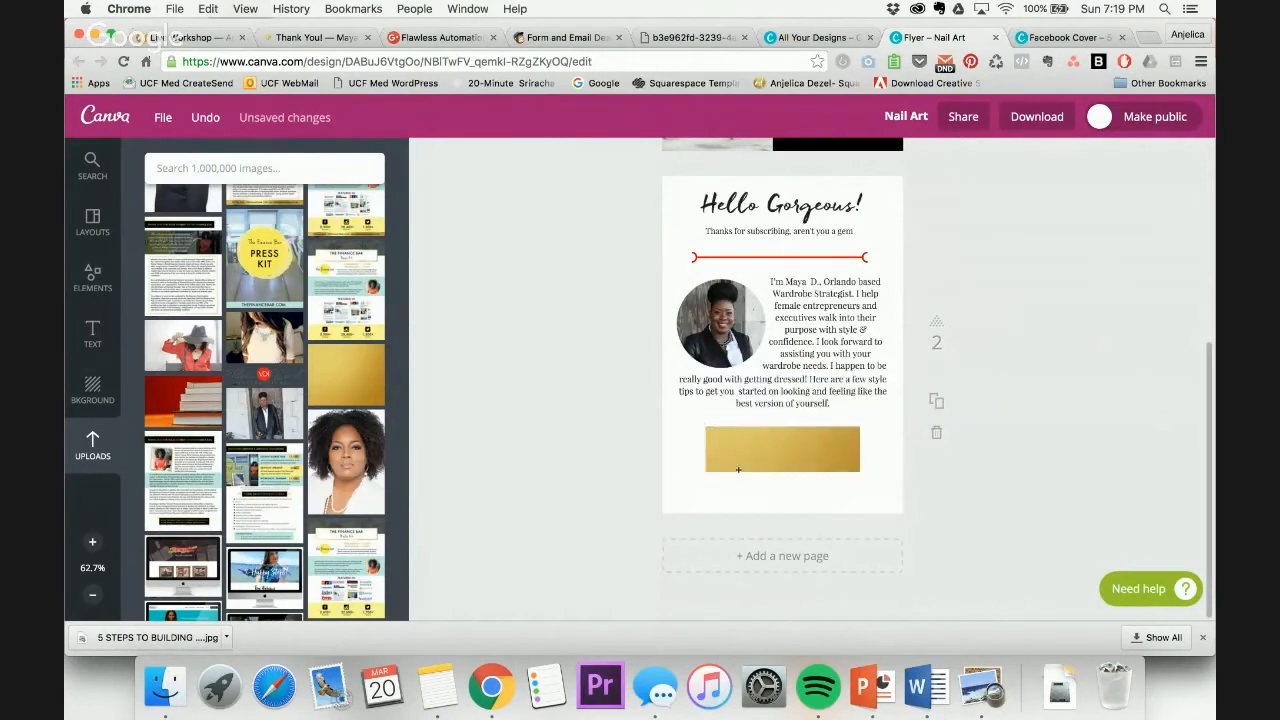
Add a subheading reading "CONTACT ME!" on top of the gold button
click(92, 335)
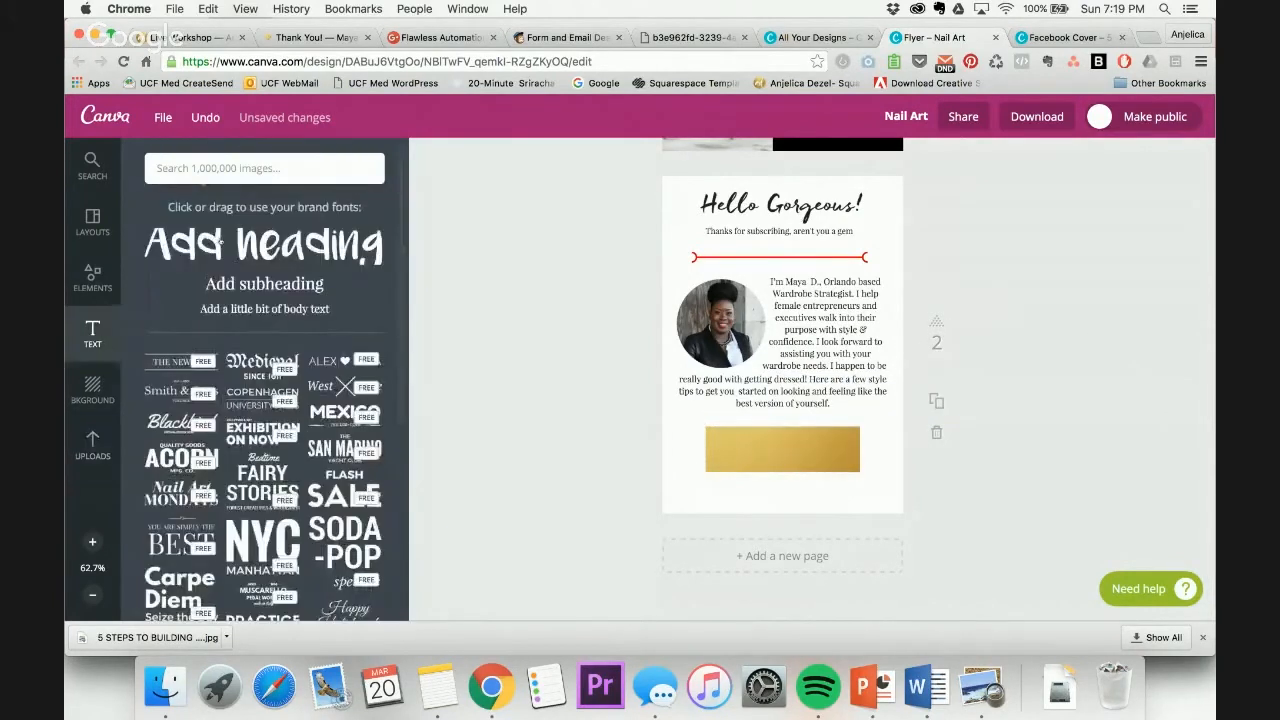
click(264, 283)
drag(763, 344, 764, 437)
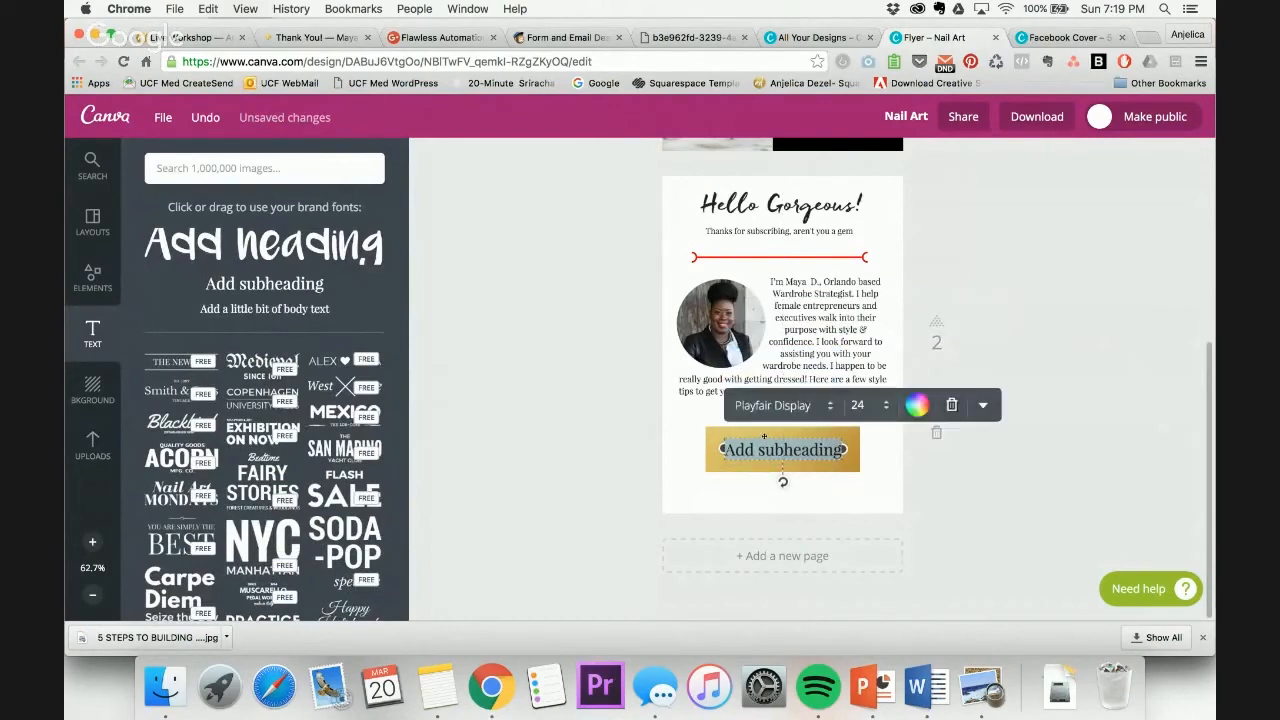
text(CO)
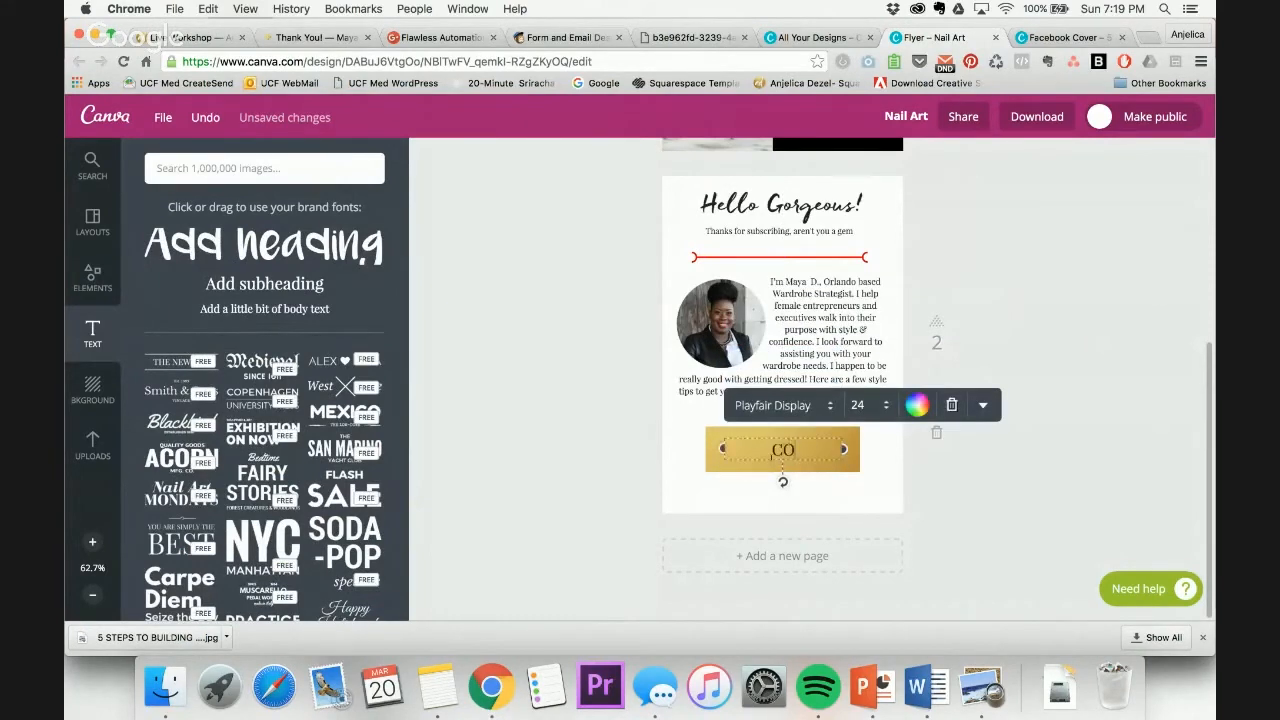
text(NTACT ME!)
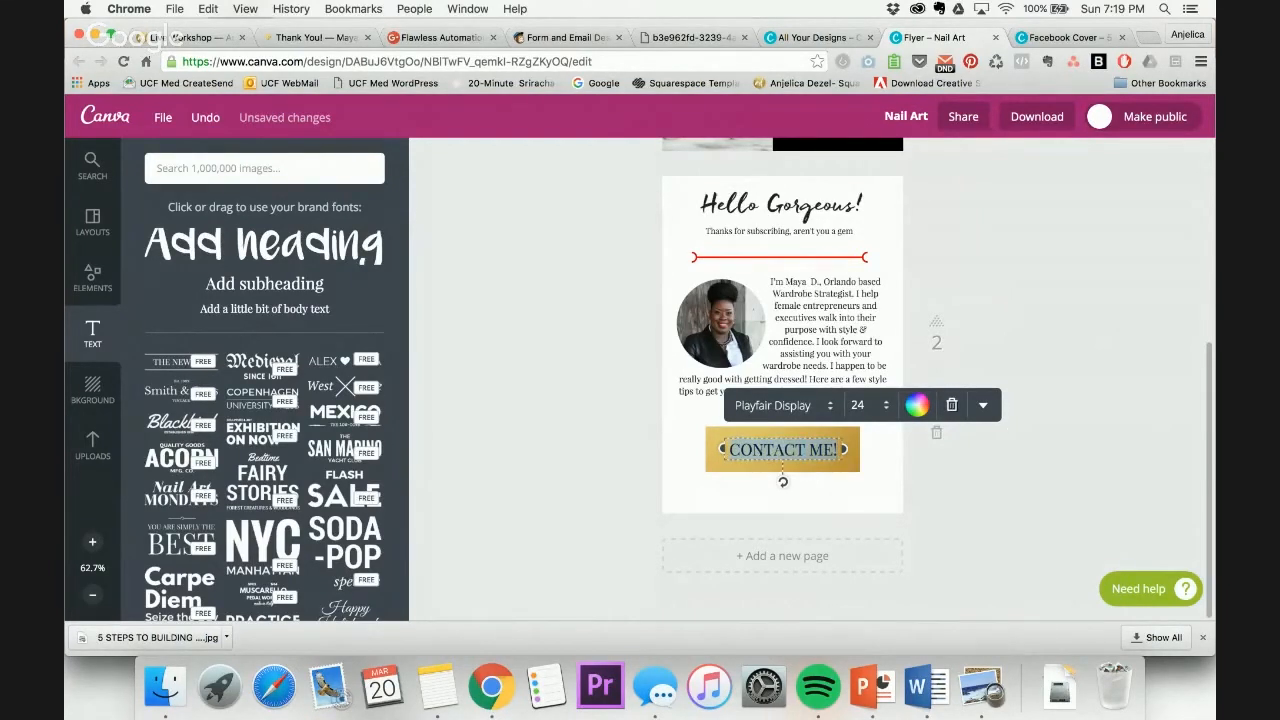
Set the "CONTACT ME!" text to size 32 and centre it on the gold button
click(858, 405)
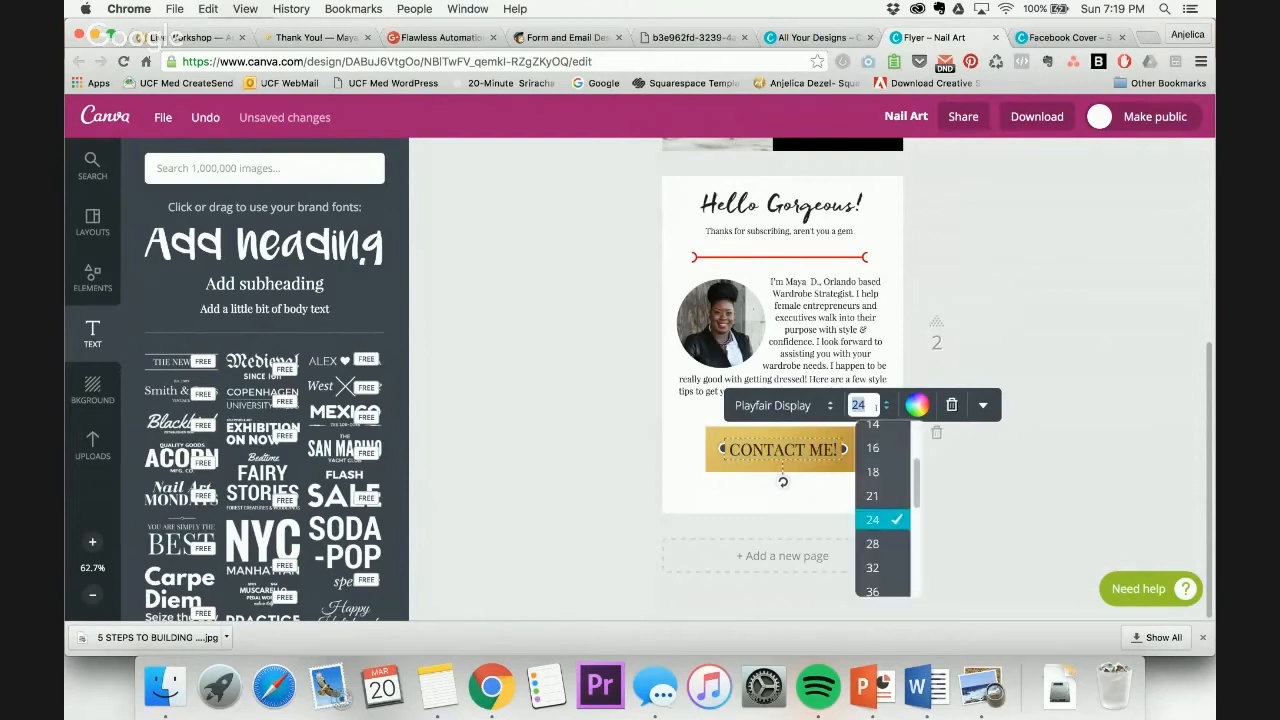
click(872, 568)
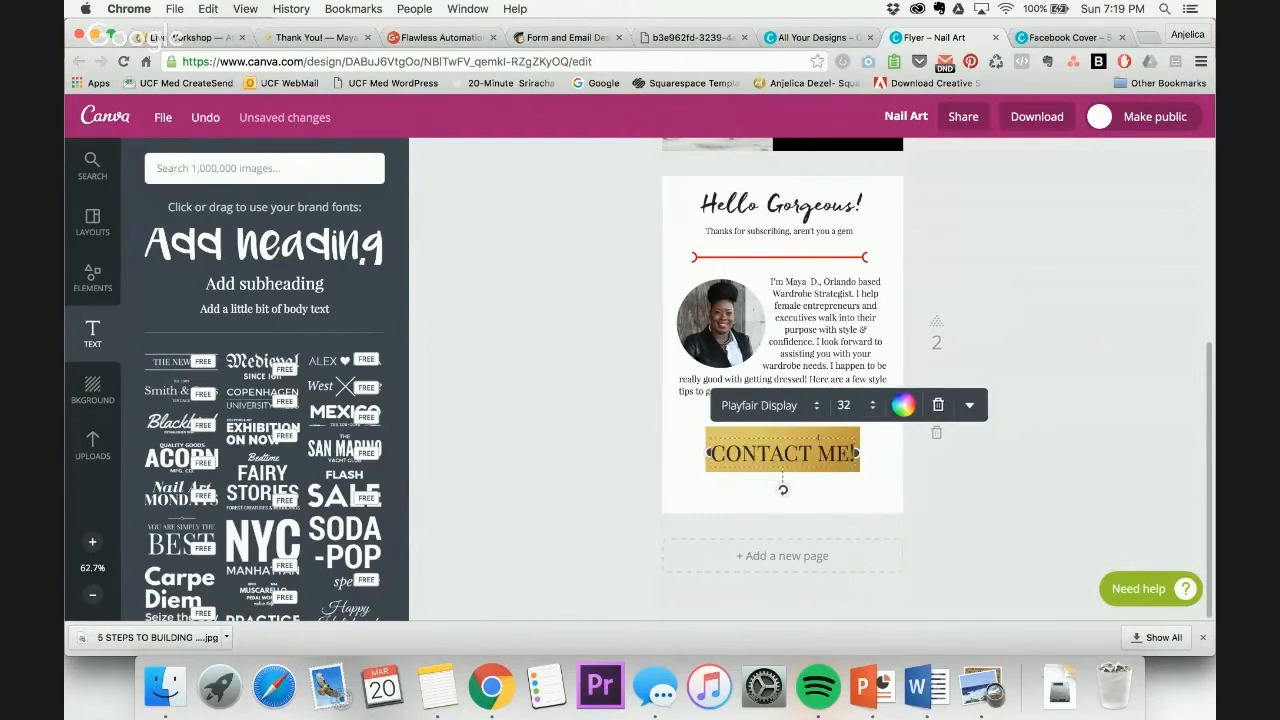
click(1096, 424)
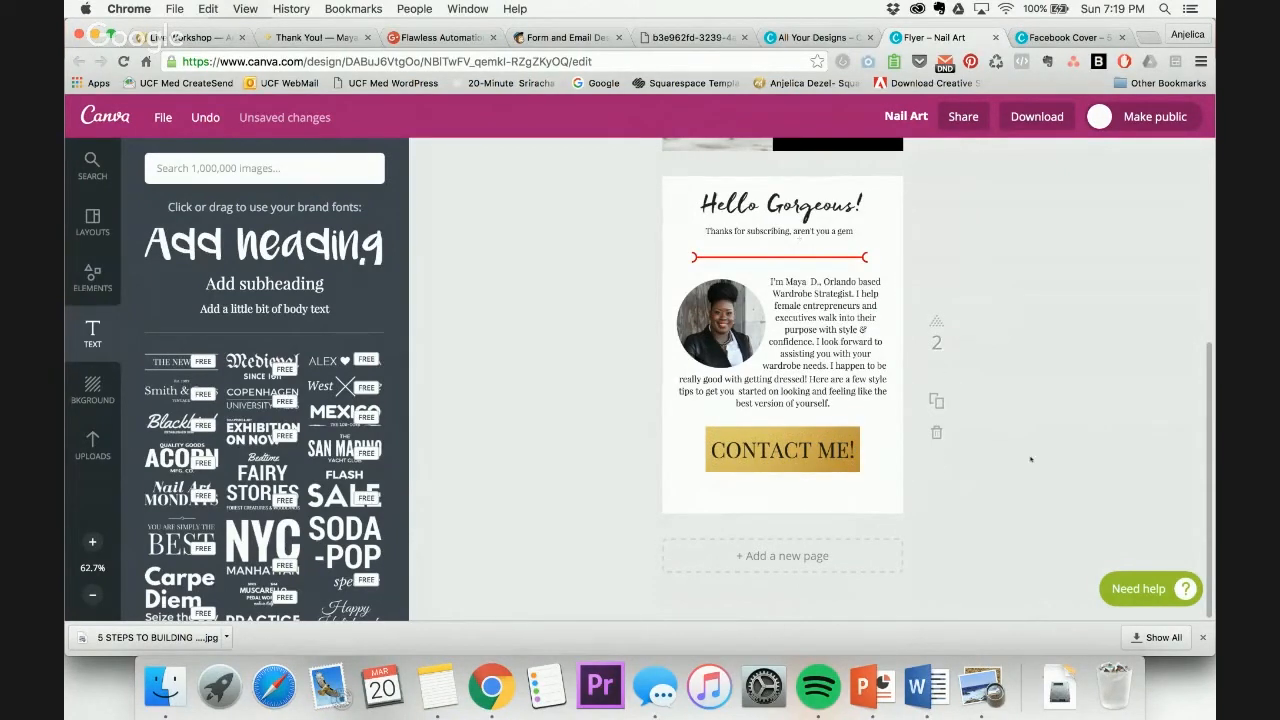
Add a blank third page, minimize the style guide, and check the "1. Get Inspired" section in the Word document
click(770, 555)
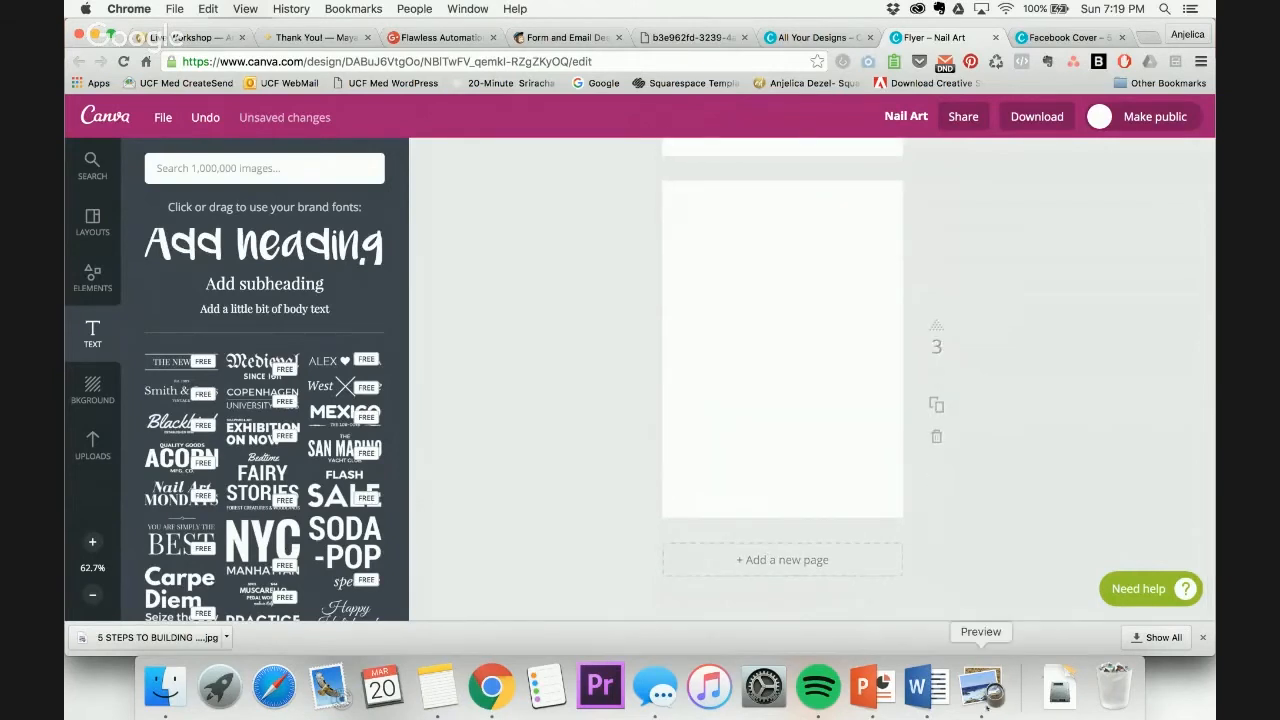
click(982, 686)
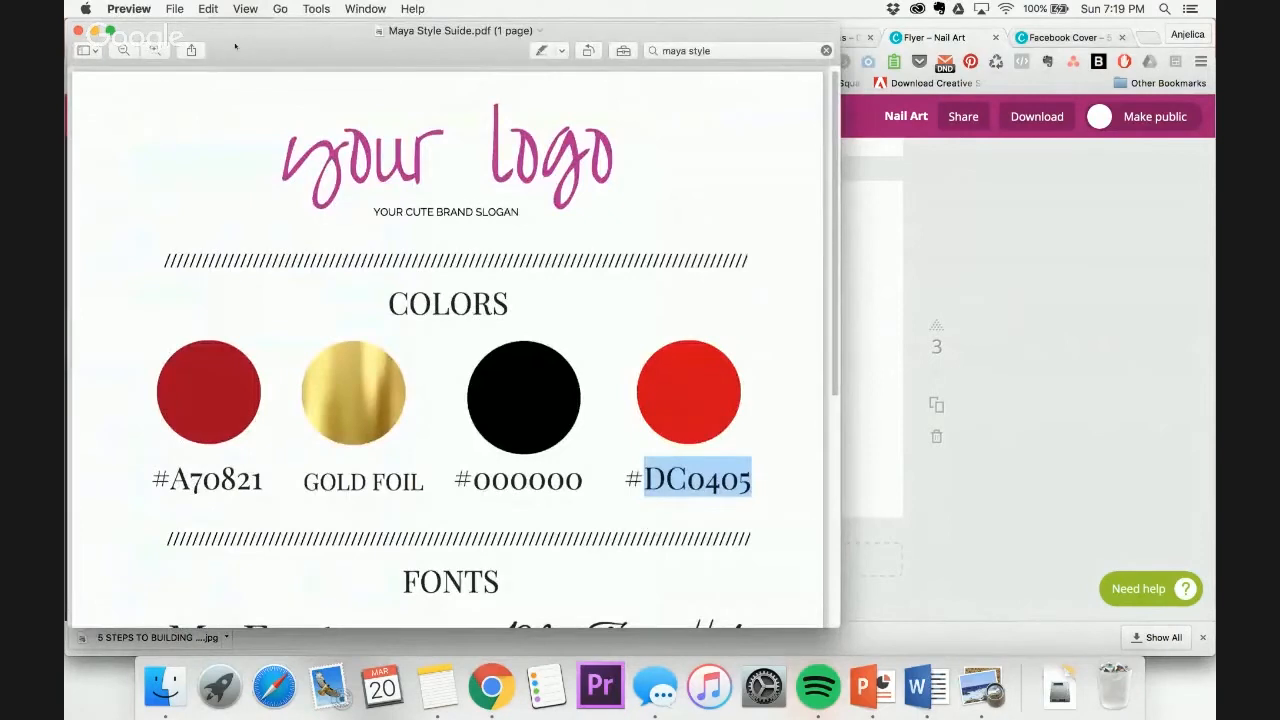
drag(236, 43, 286, 69)
click(128, 56)
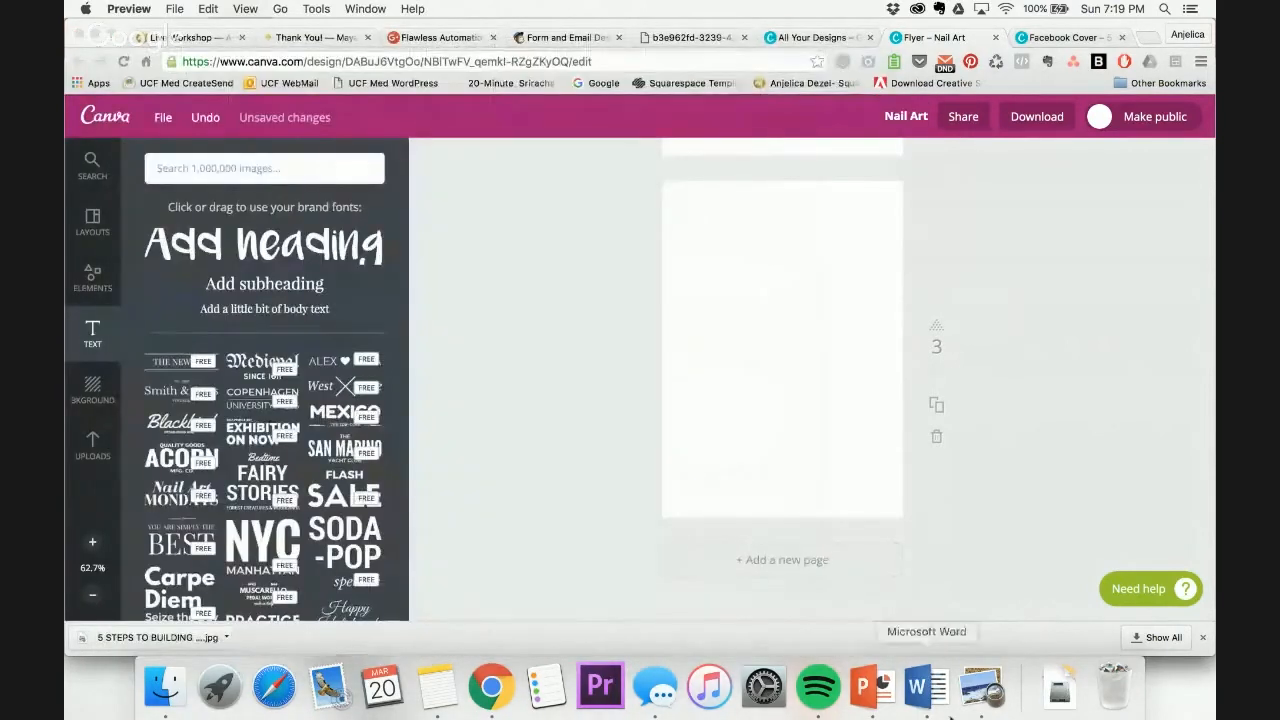
click(930, 686)
scroll(309, 303, down, 3)
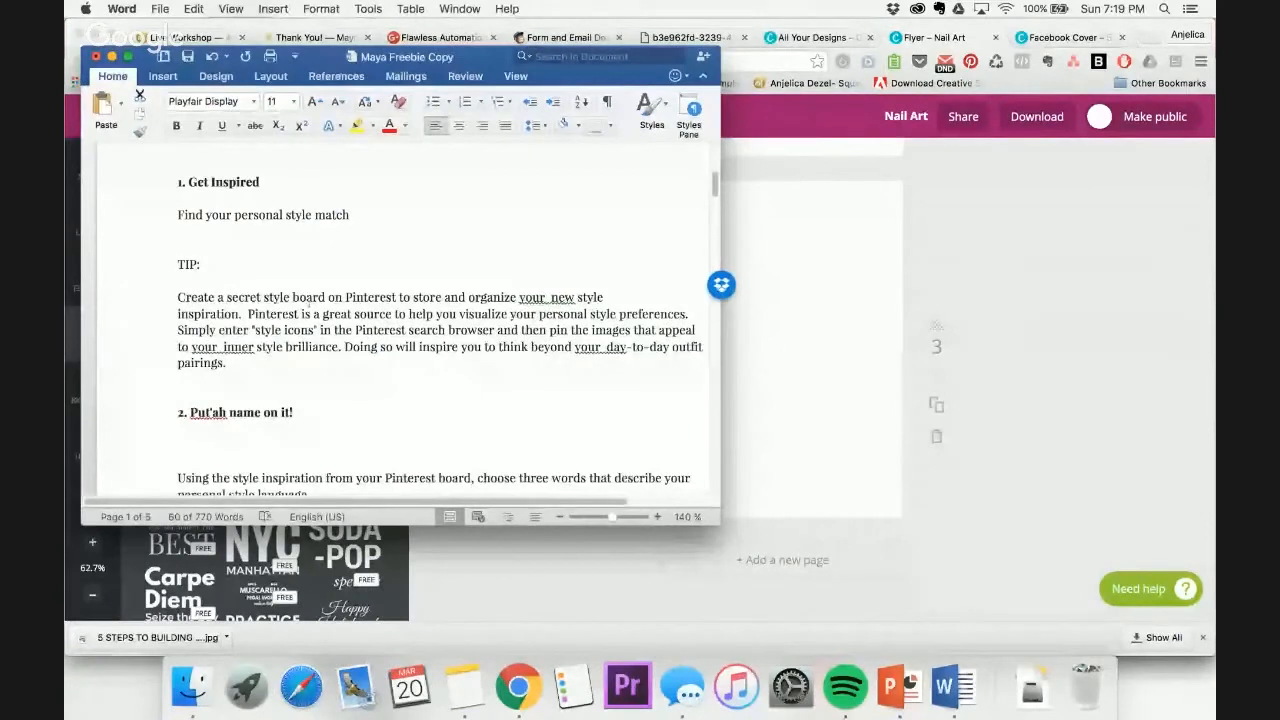
click(790, 226)
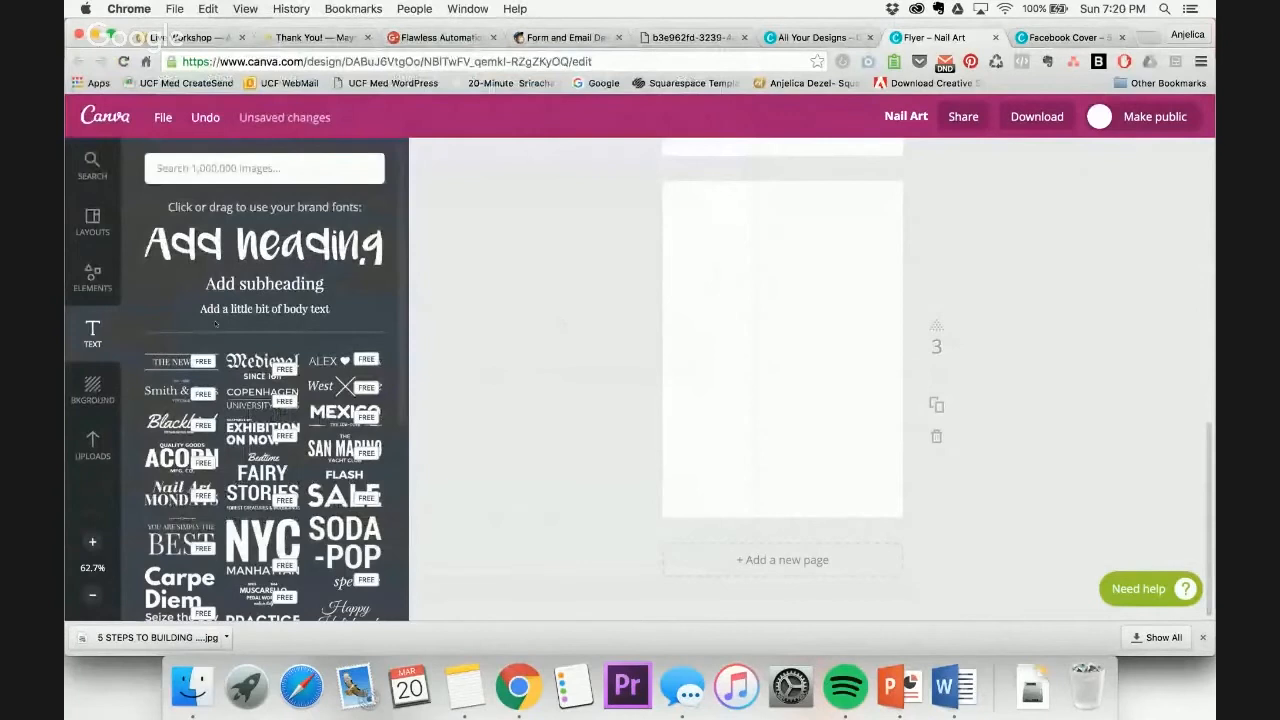
Add a free square shape to page 3 and stretch it into a full-width banner along the page's top edge
click(92, 280)
scroll(235, 286, up, 3)
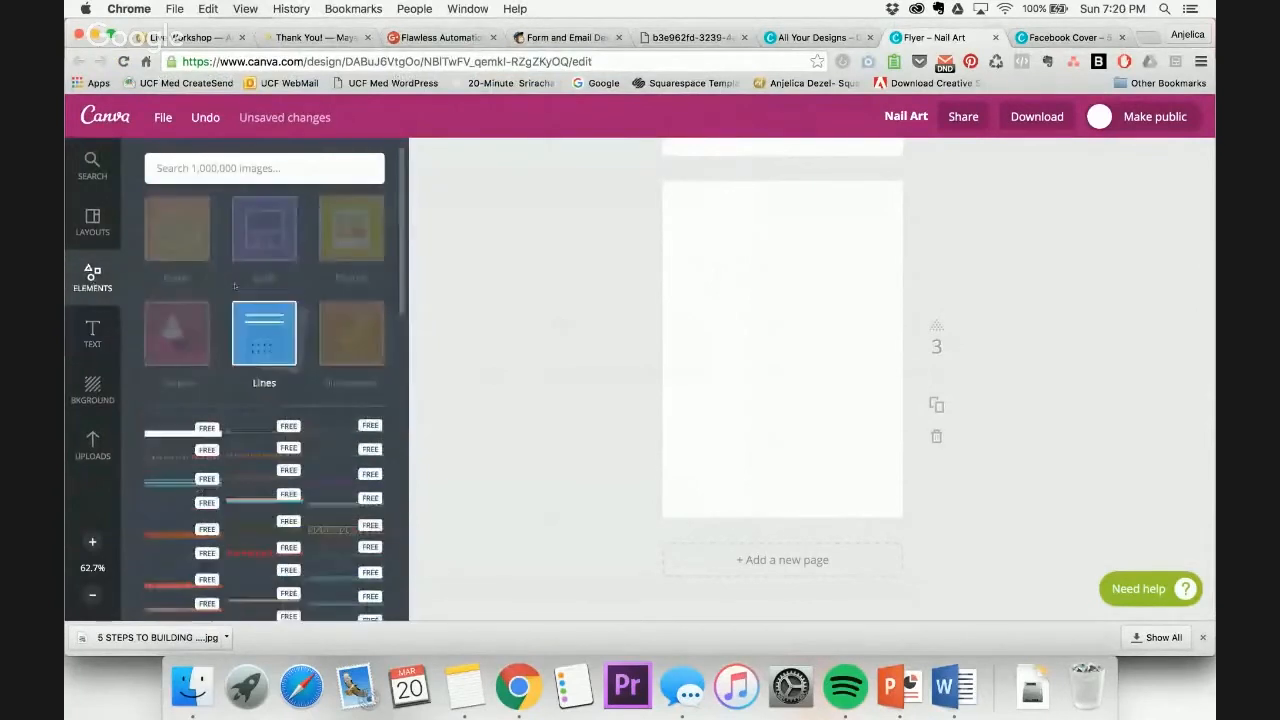
click(174, 372)
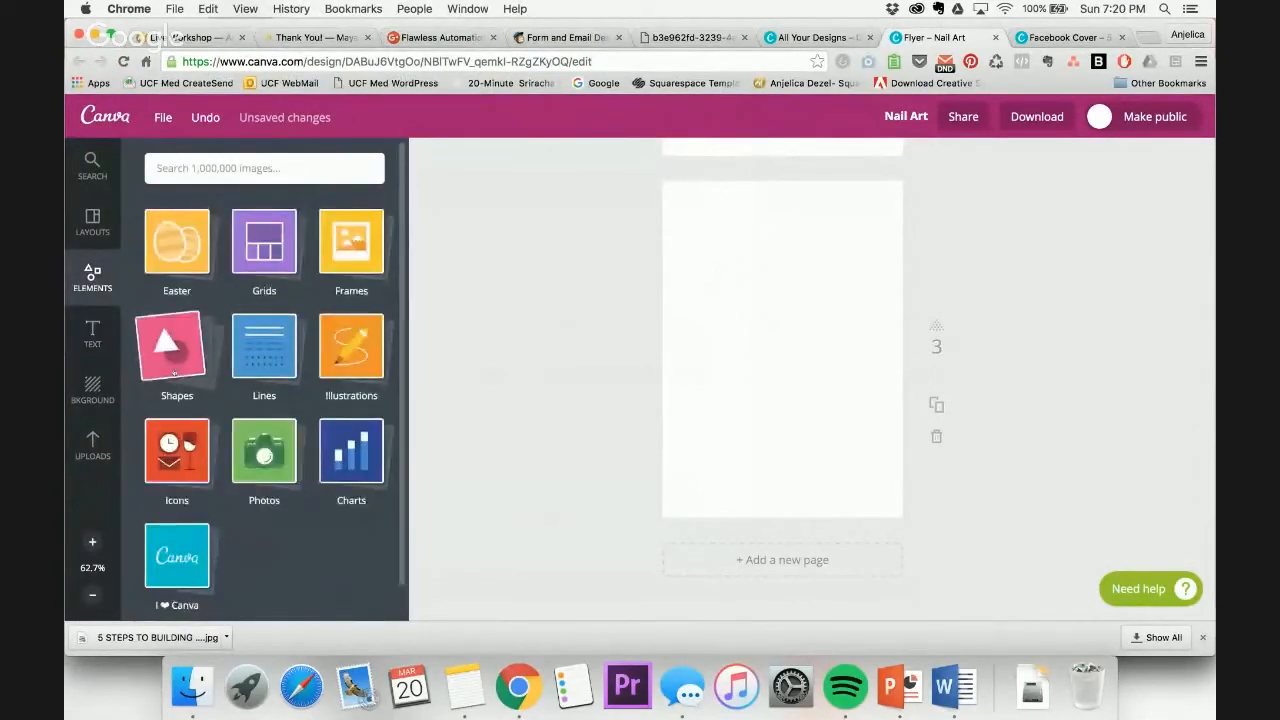
click(174, 362)
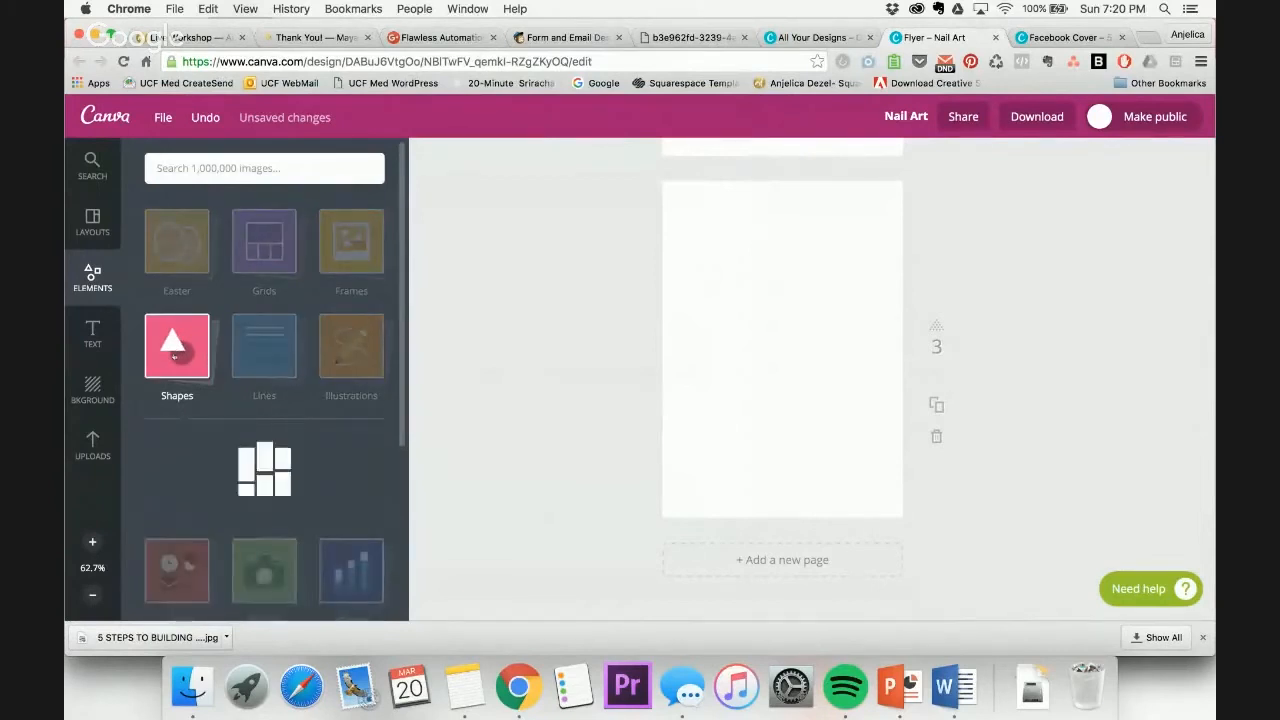
scroll(184, 345, down, 2)
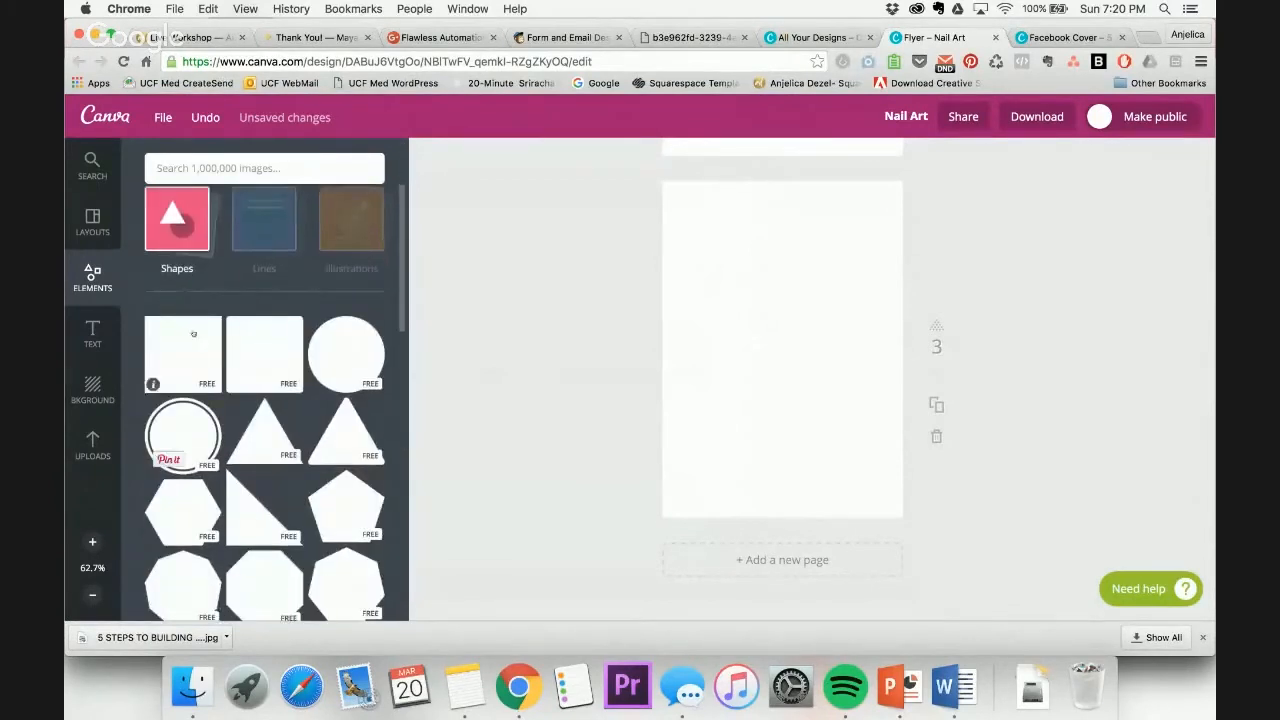
click(193, 333)
drag(783, 462, 658, 205)
drag(894, 205, 908, 205)
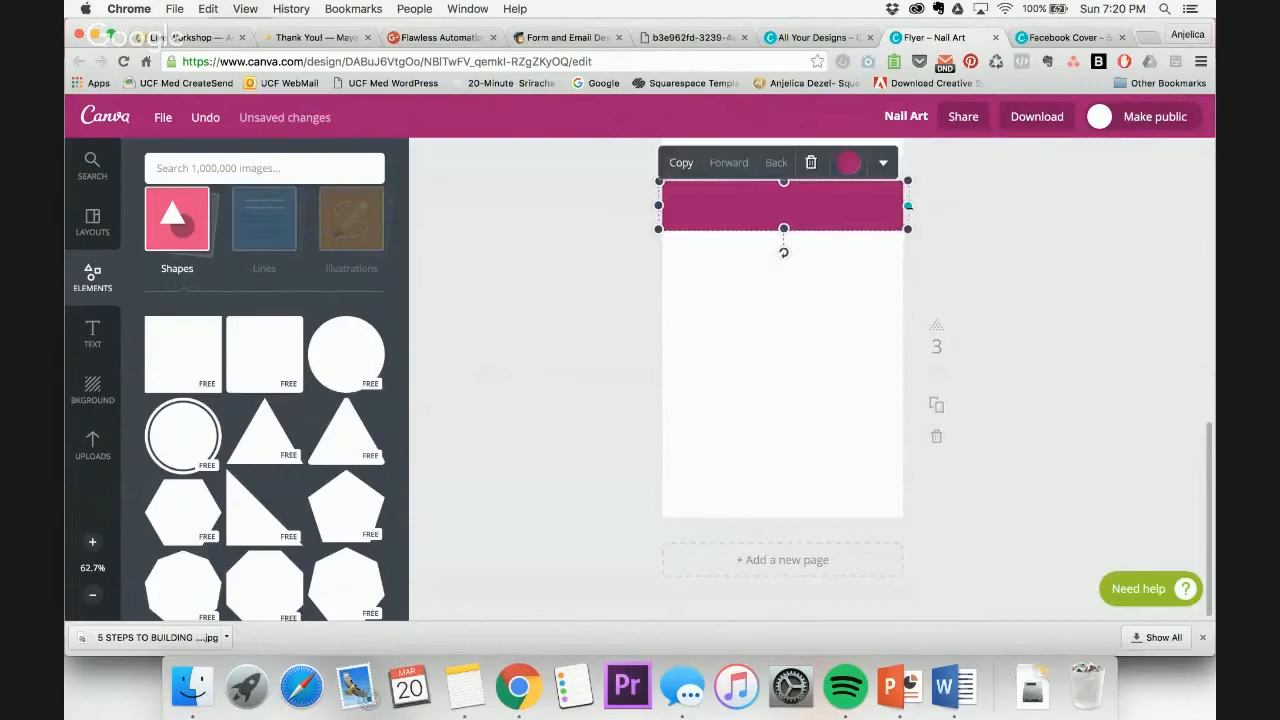
Recolour the page 3 banner with the black brand colour
click(849, 164)
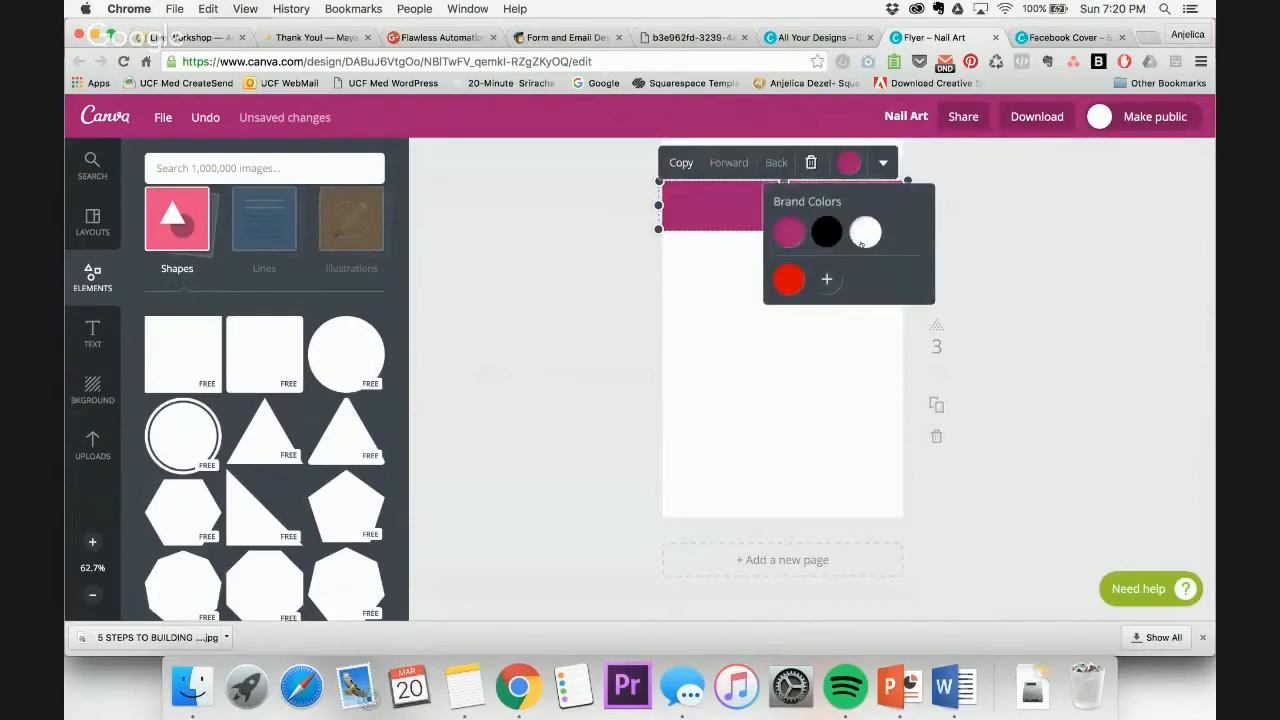
click(828, 236)
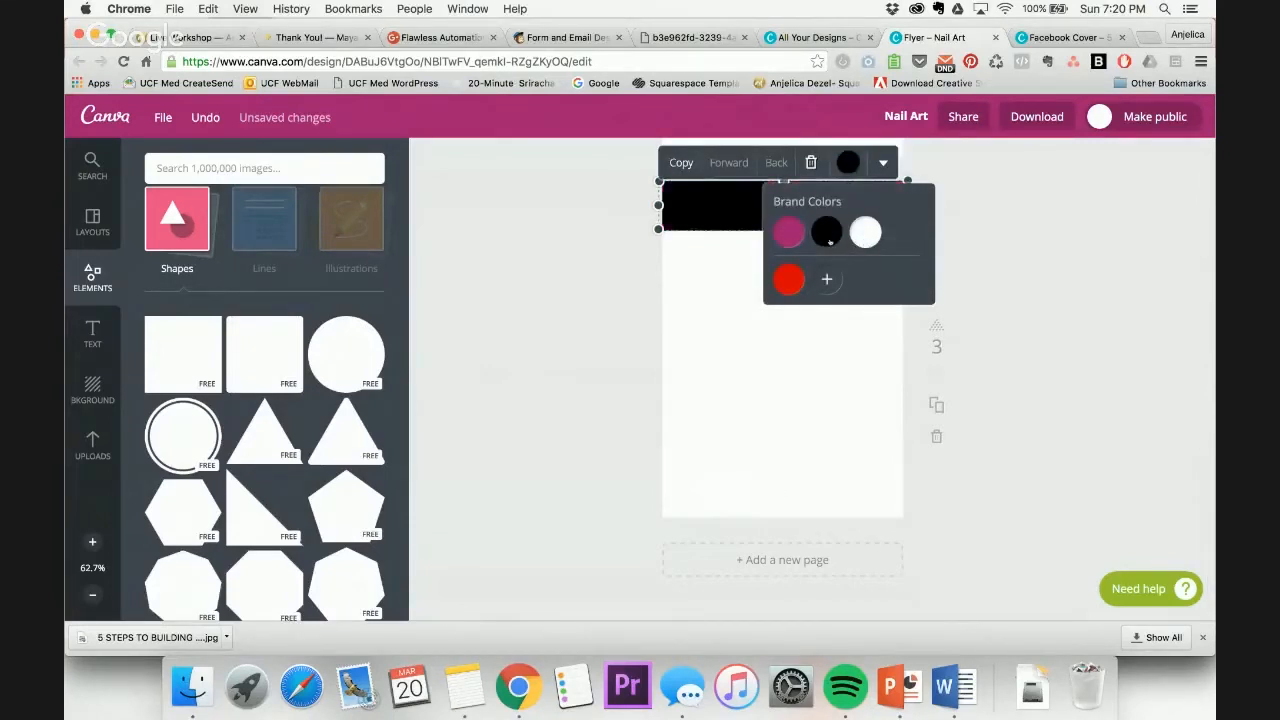
click(1050, 255)
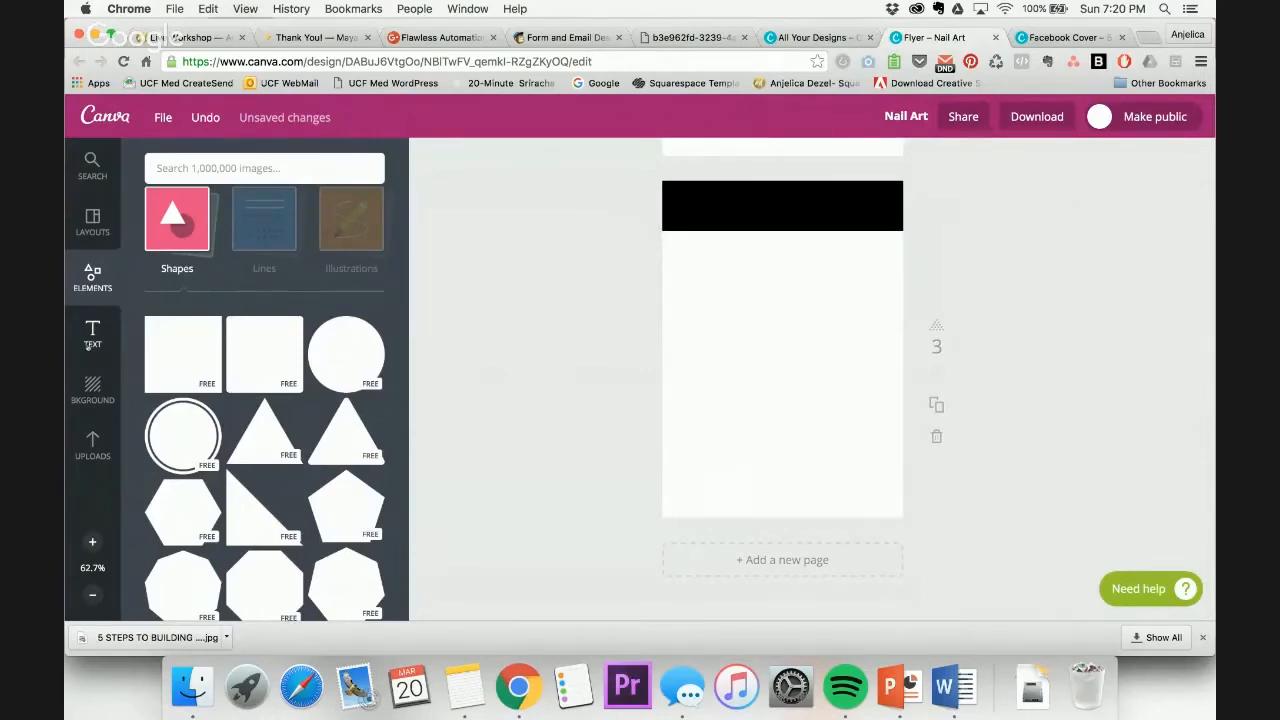
Add a subheading to page 3 and fill it with the "1. Get Inspired" title copied from the Word document
click(92, 336)
click(287, 284)
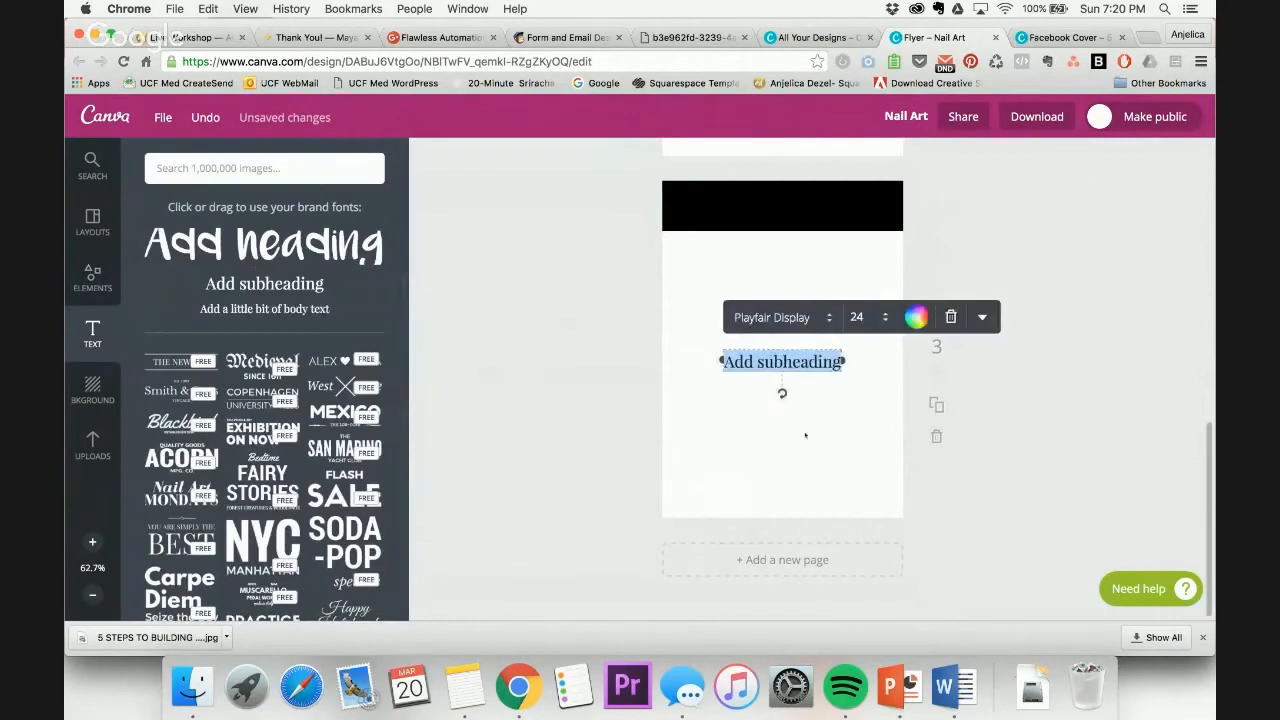
click(953, 686)
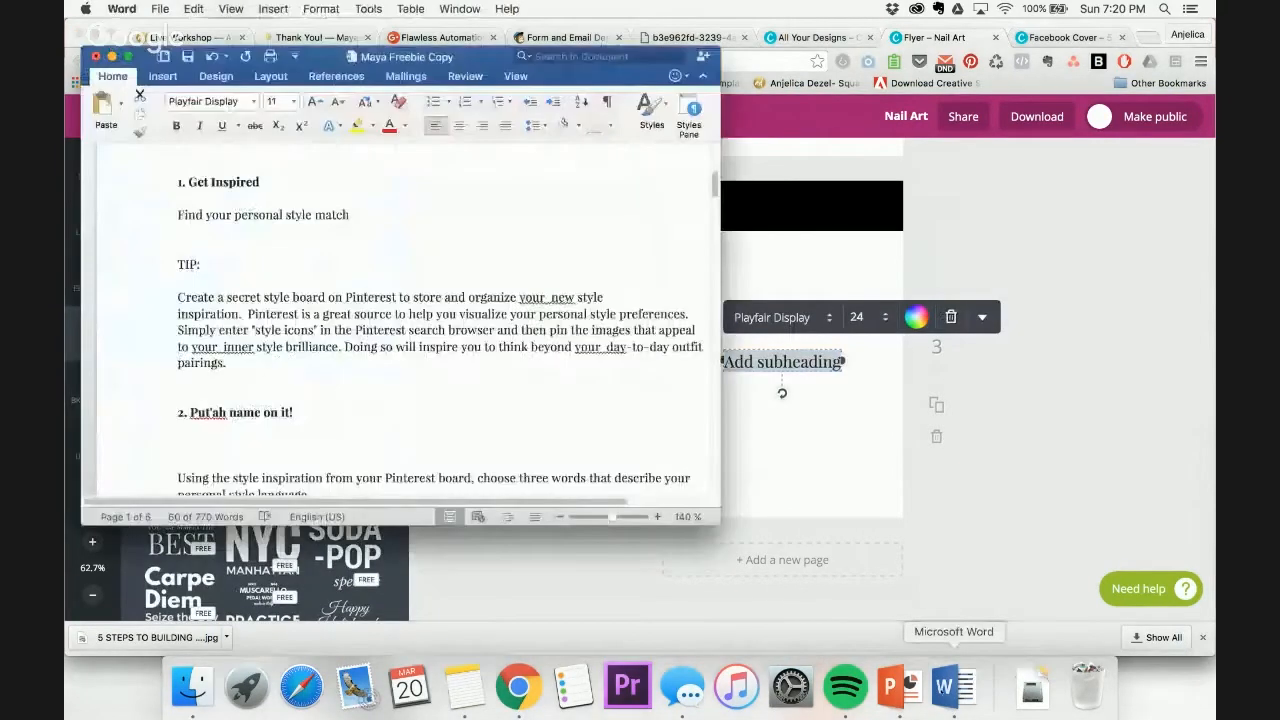
drag(269, 177, 142, 179)
key(super+c)
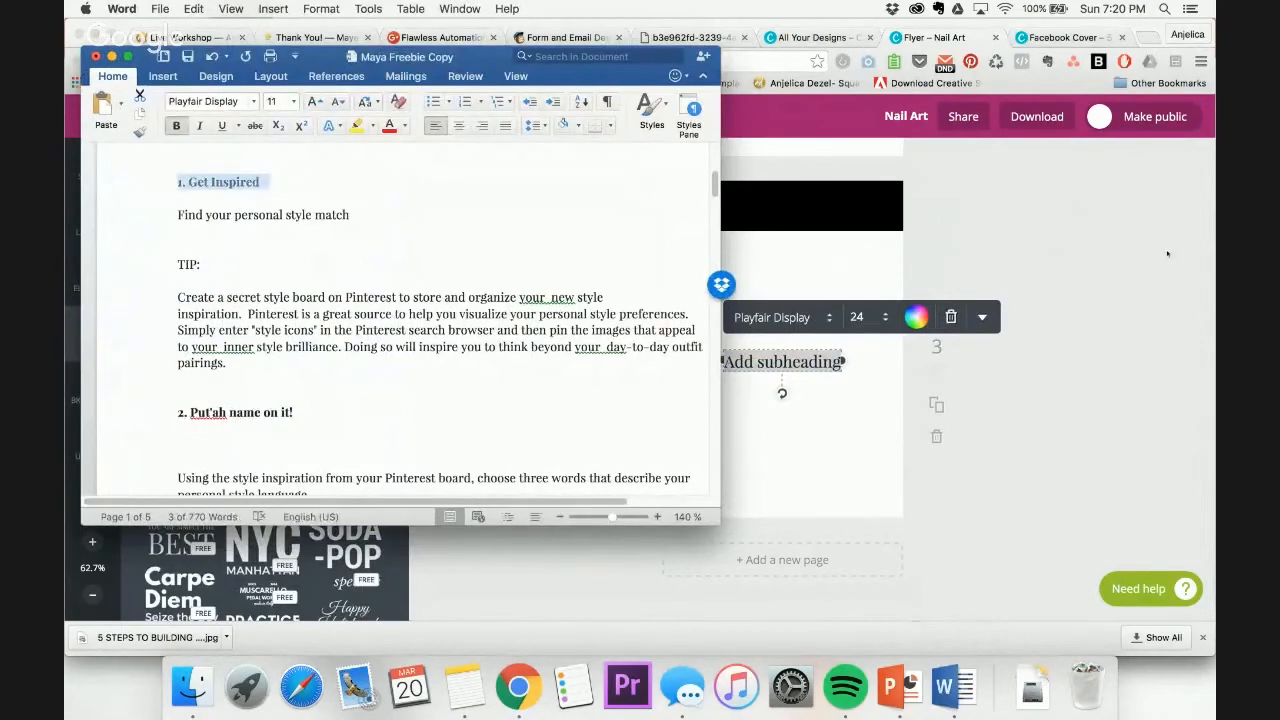
click(837, 264)
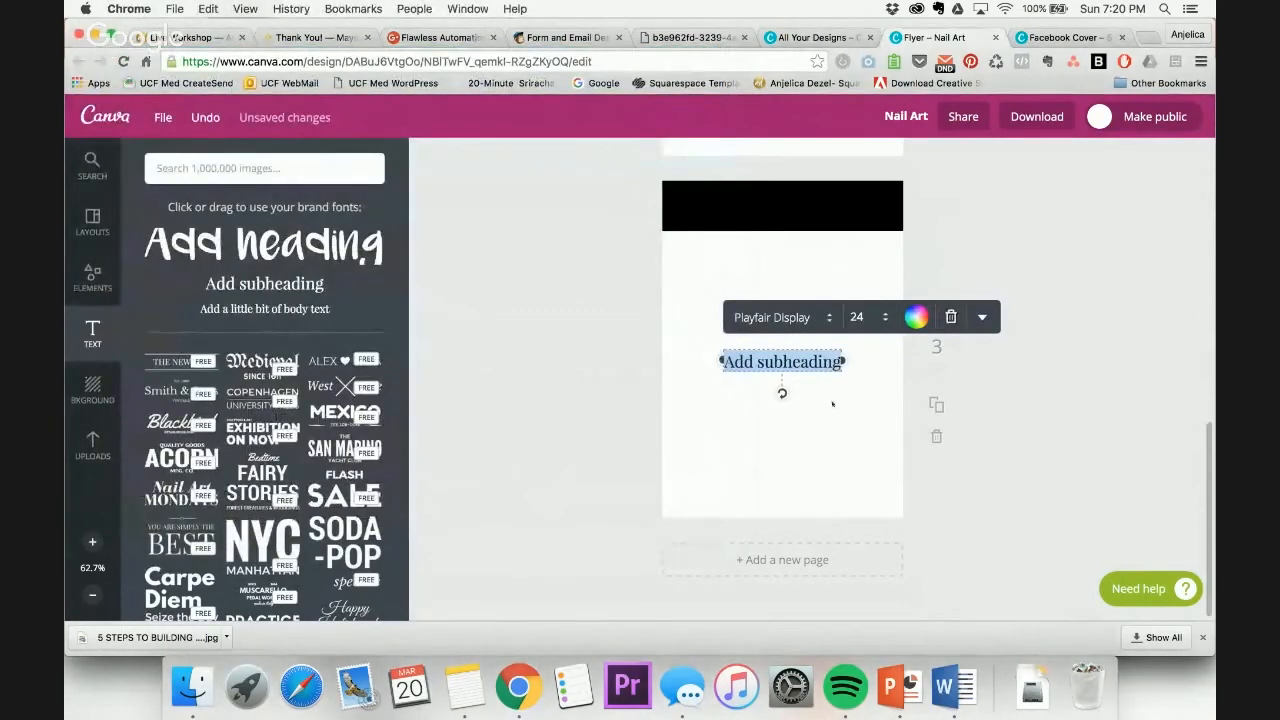
key(super+v)
Move the "1. Get Inspired" heading up to the black banner and format it in white at size 32
drag(836, 362, 729, 362)
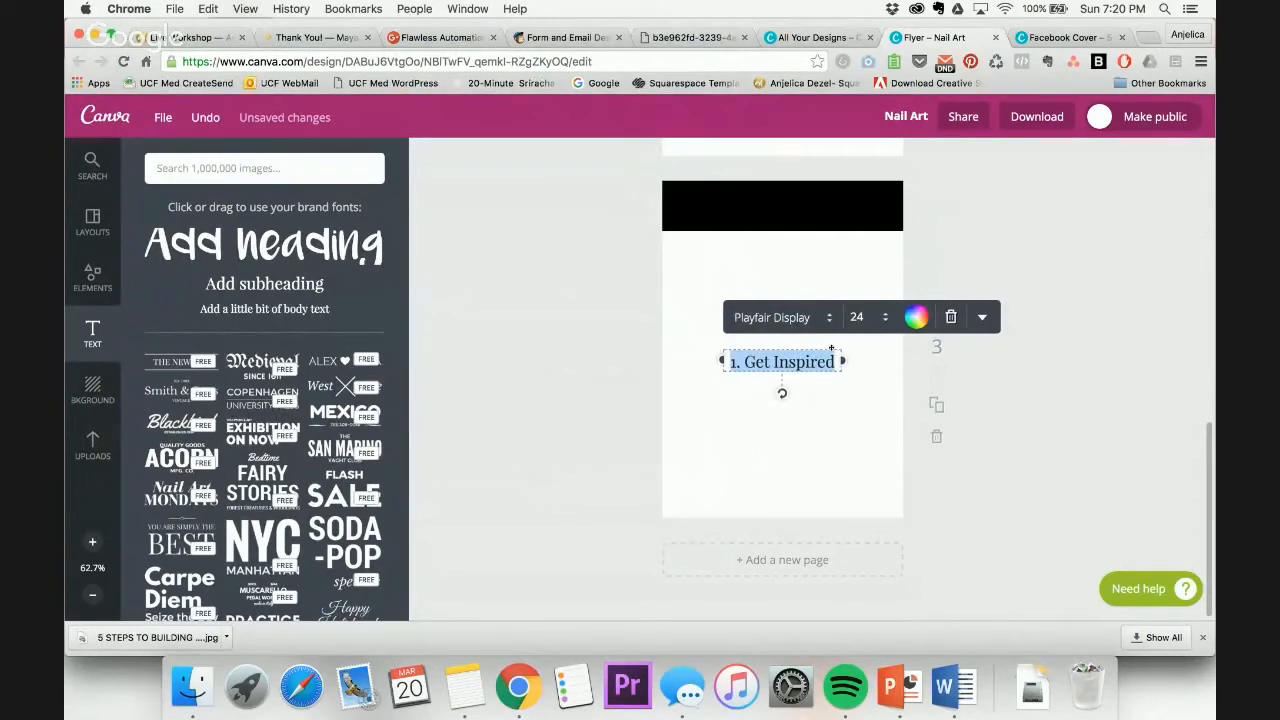
drag(831, 348, 836, 222)
click(920, 191)
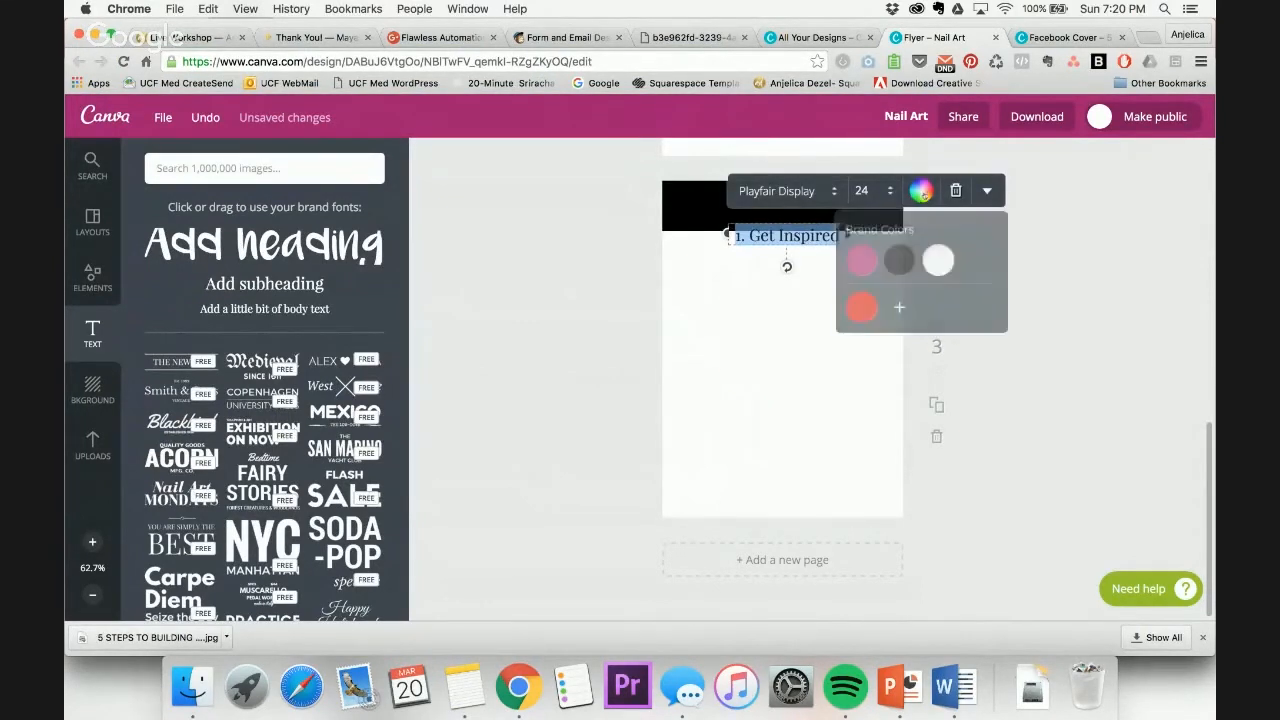
click(938, 262)
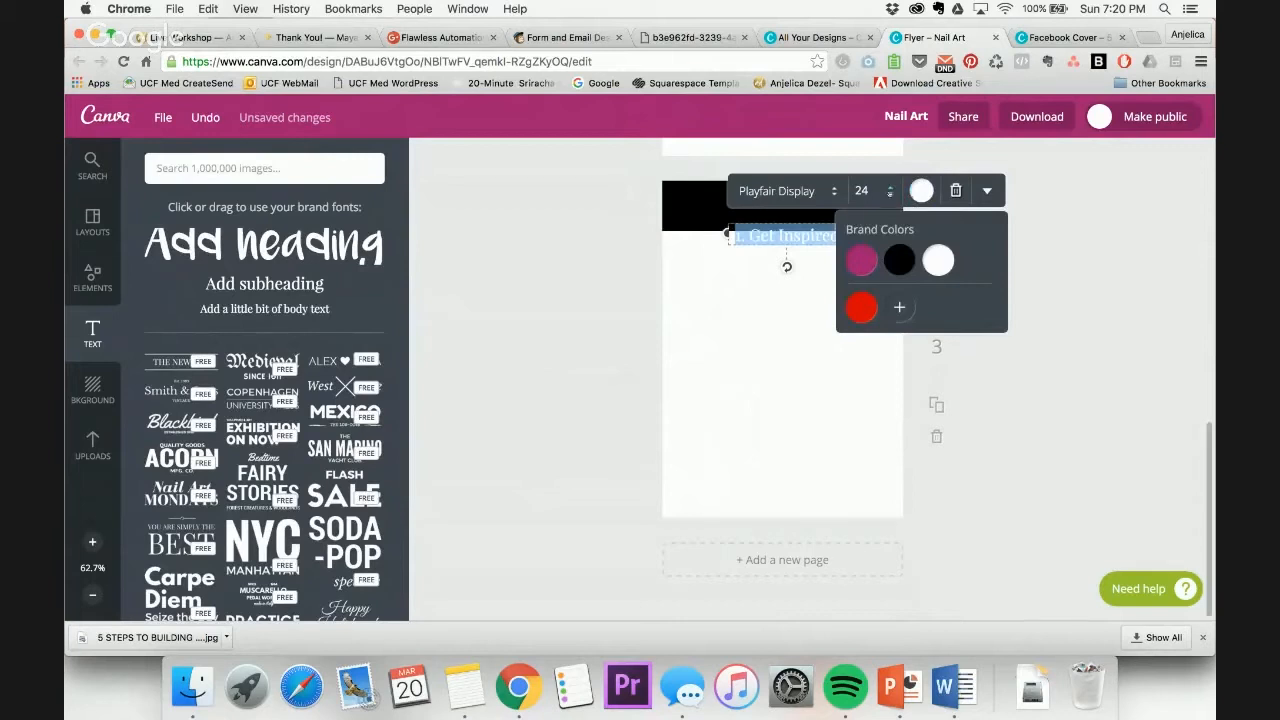
click(870, 190)
click(878, 437)
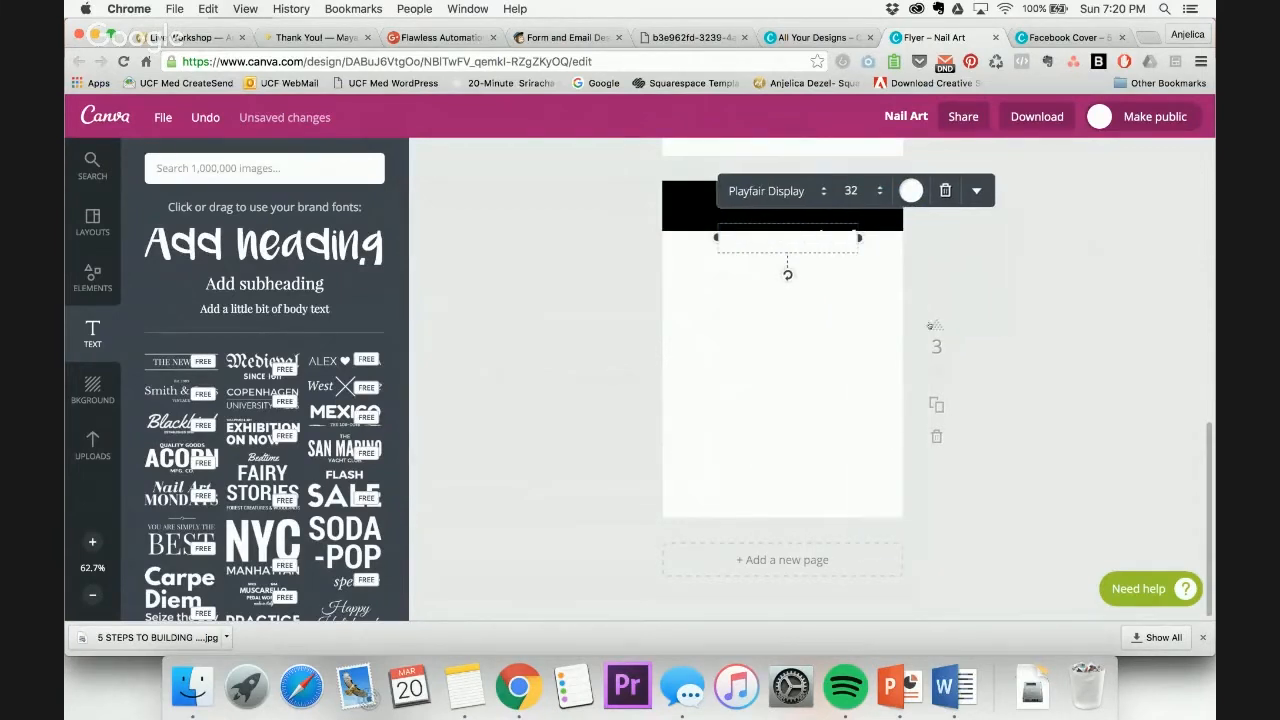
Make the "1. Get Inspired" heading bold and uppercase, placed in the middle of the black banner
click(976, 191)
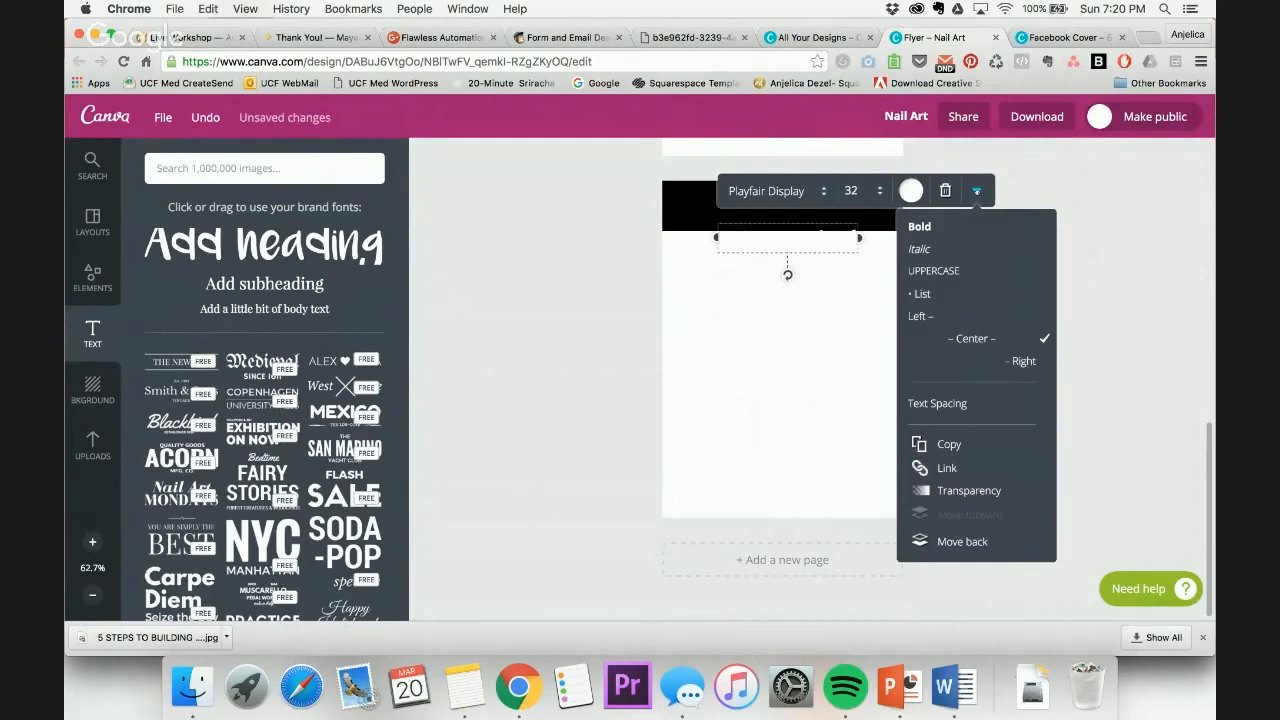
click(936, 227)
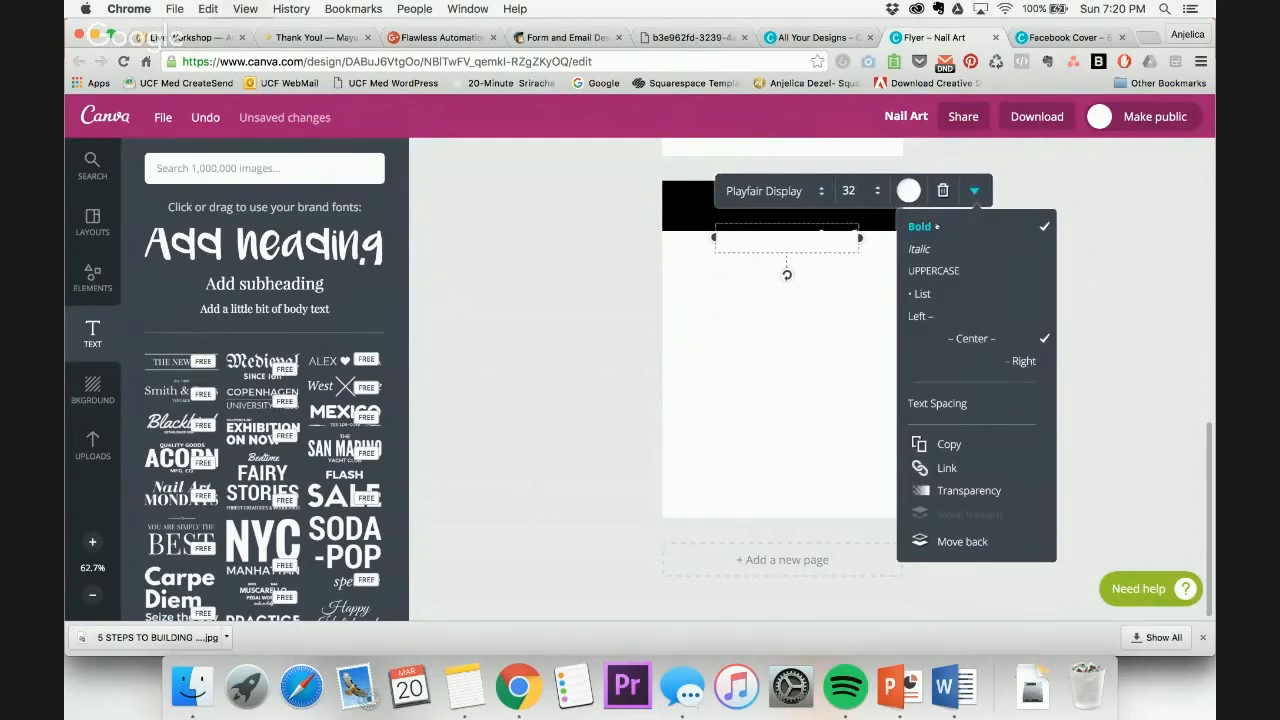
drag(826, 223, 826, 191)
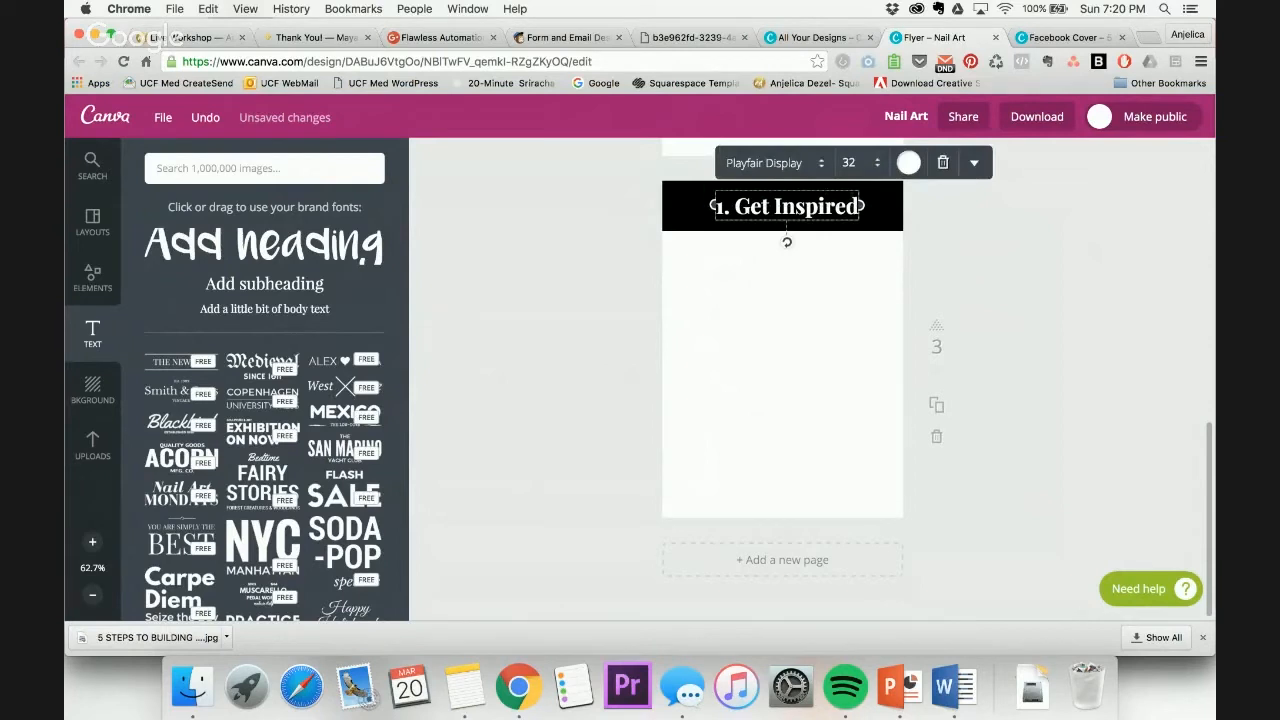
triple_click(772, 206)
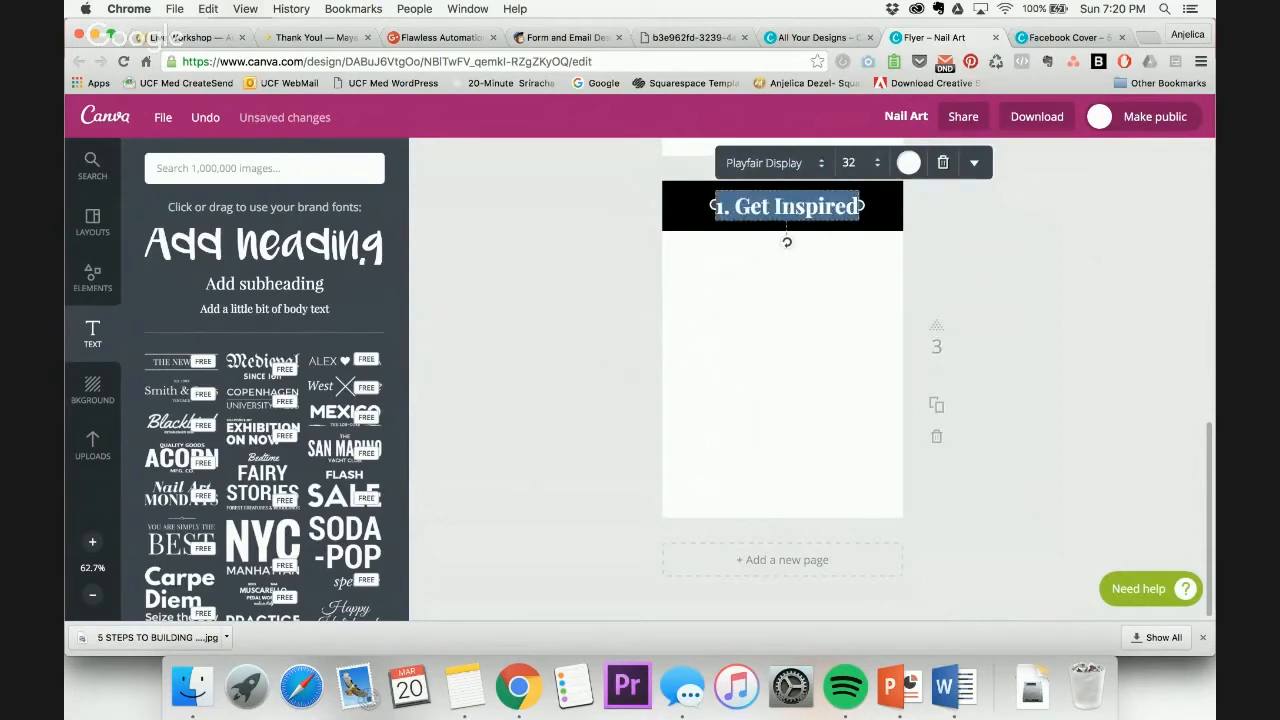
click(974, 163)
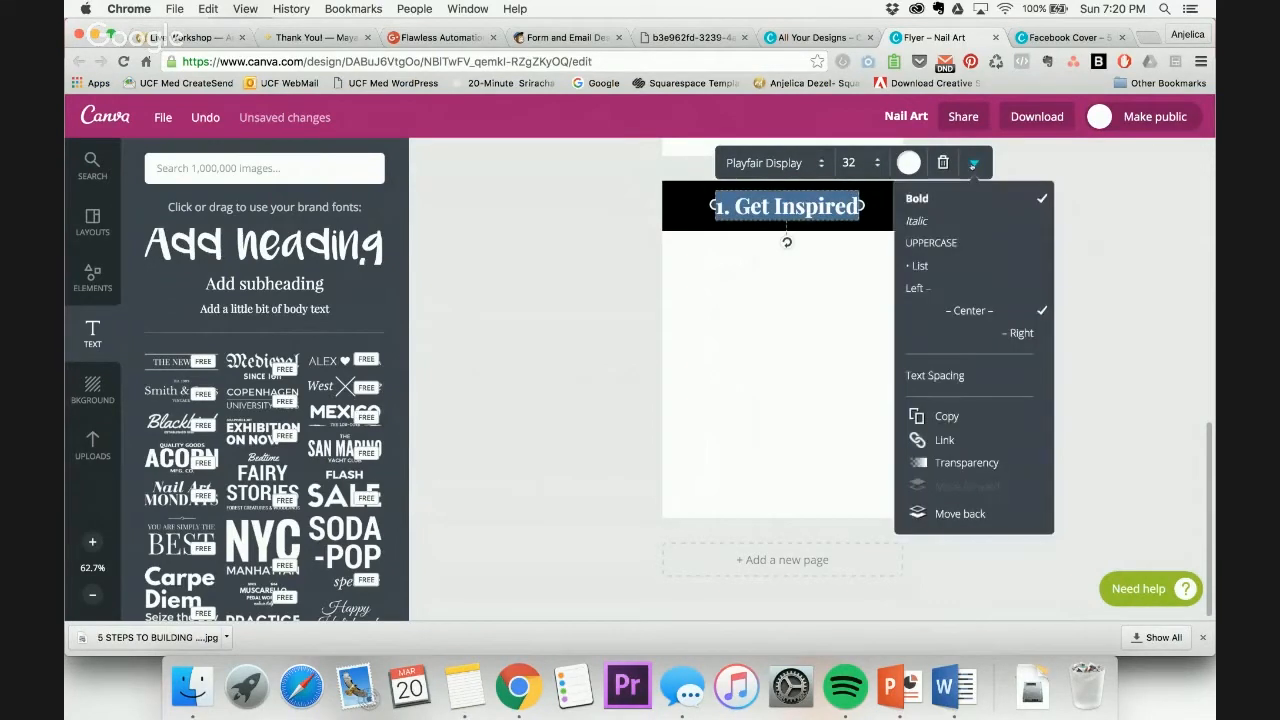
click(930, 243)
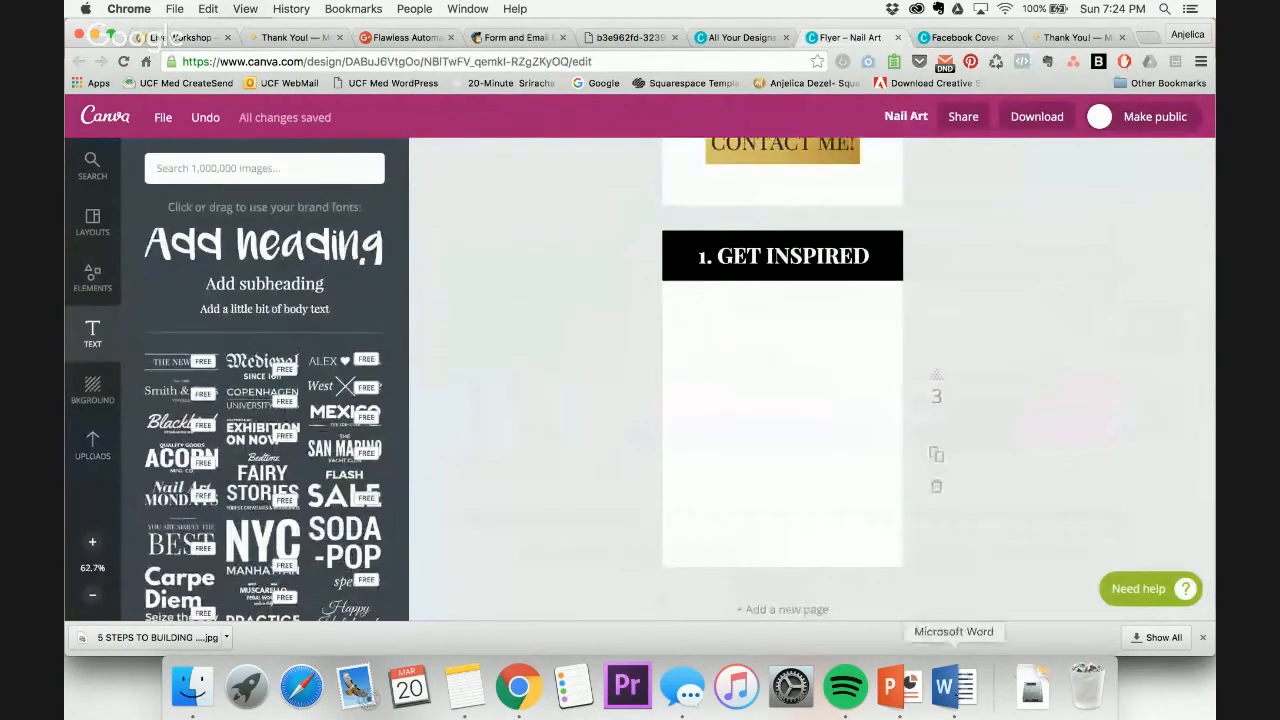
Add another subheading to page 3 with "Find your personal style match" copied from the Word document
key(super+Tab)
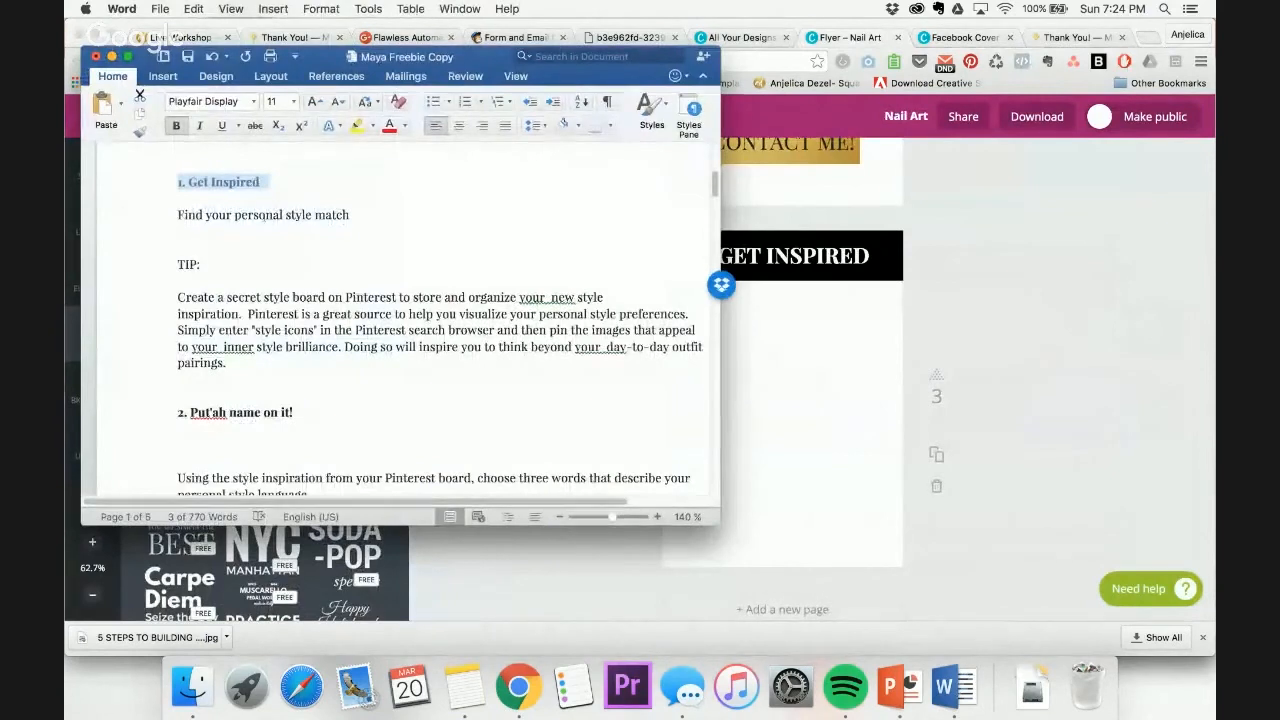
drag(352, 214, 178, 214)
key(cmd+c)
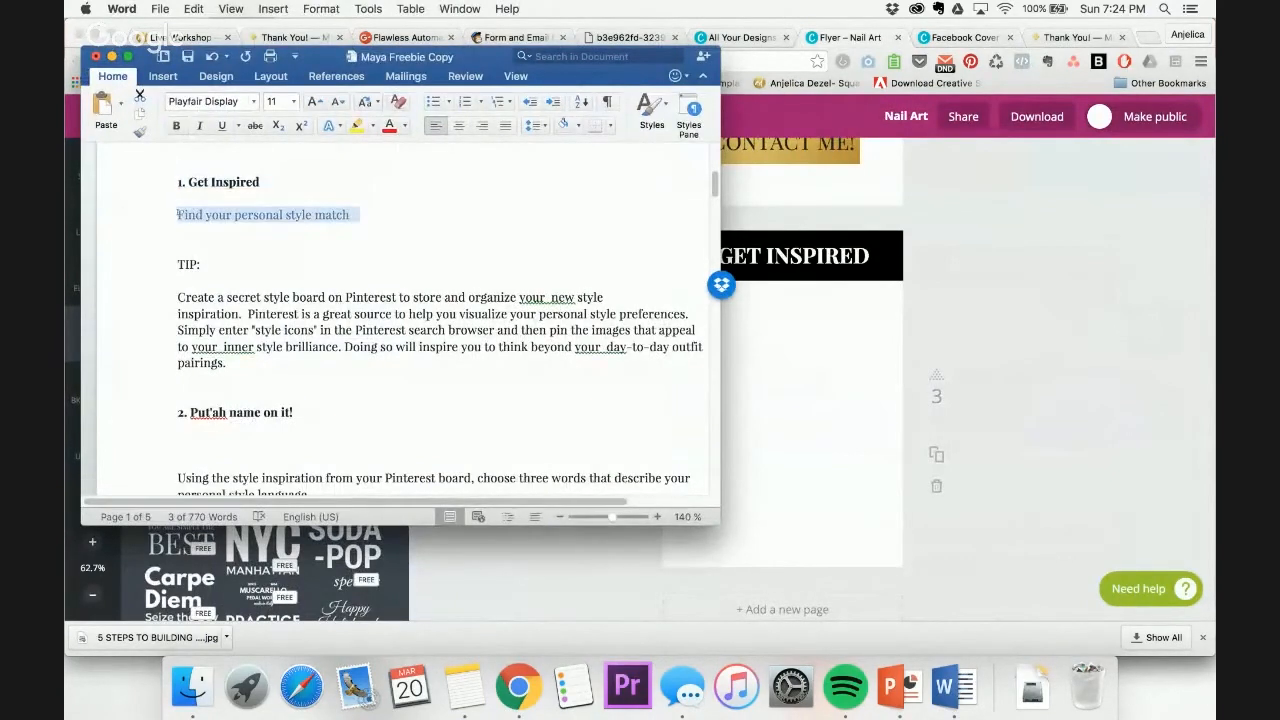
click(1042, 211)
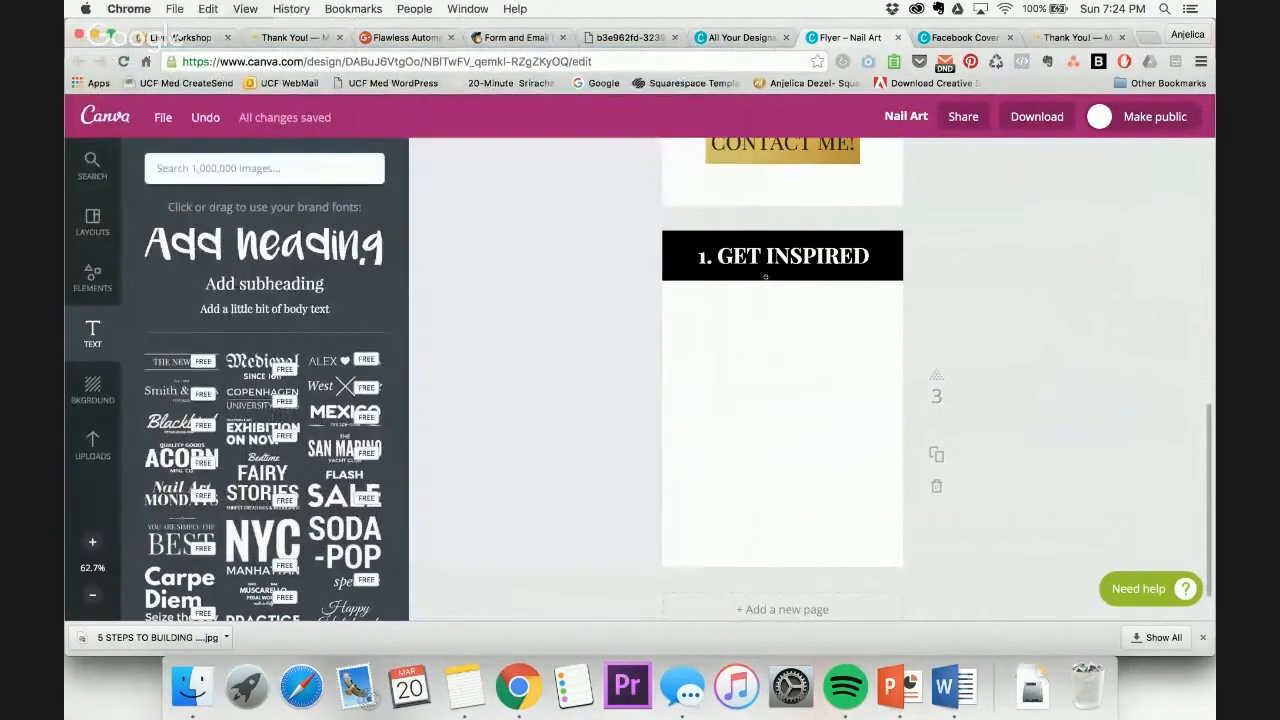
scroll(760, 310, up, 1)
click(264, 283)
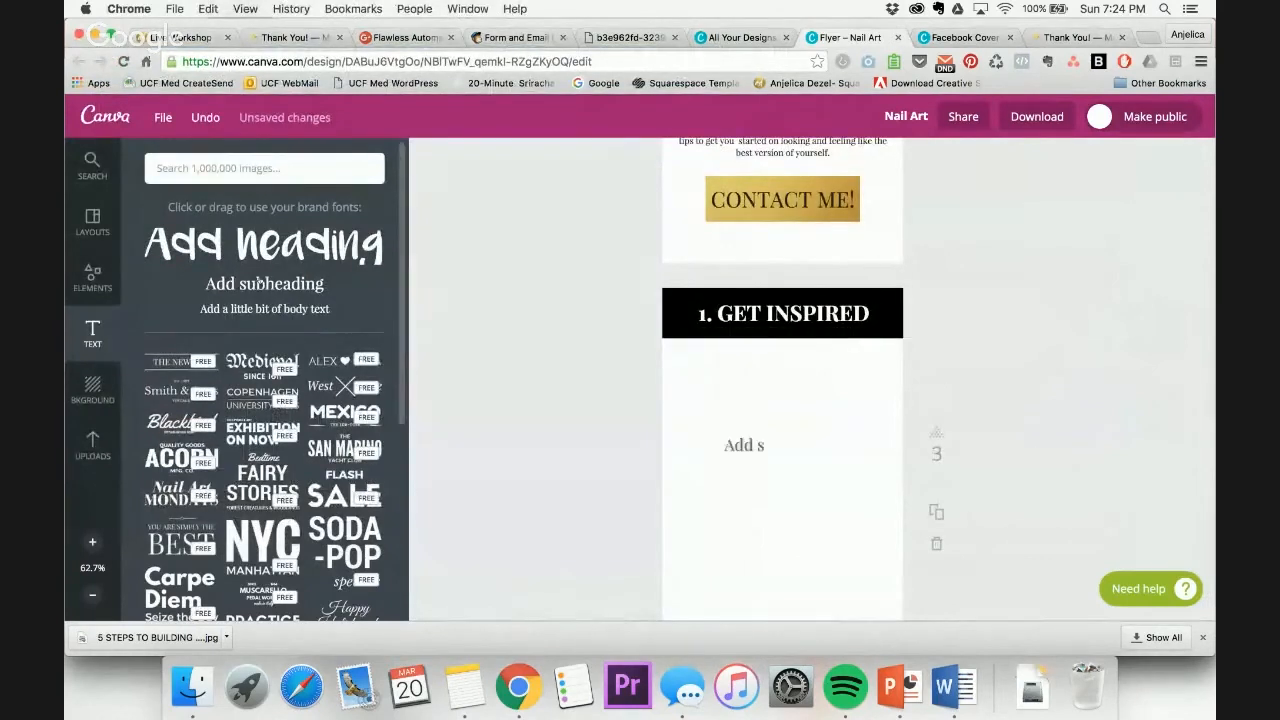
key(cmd+v)
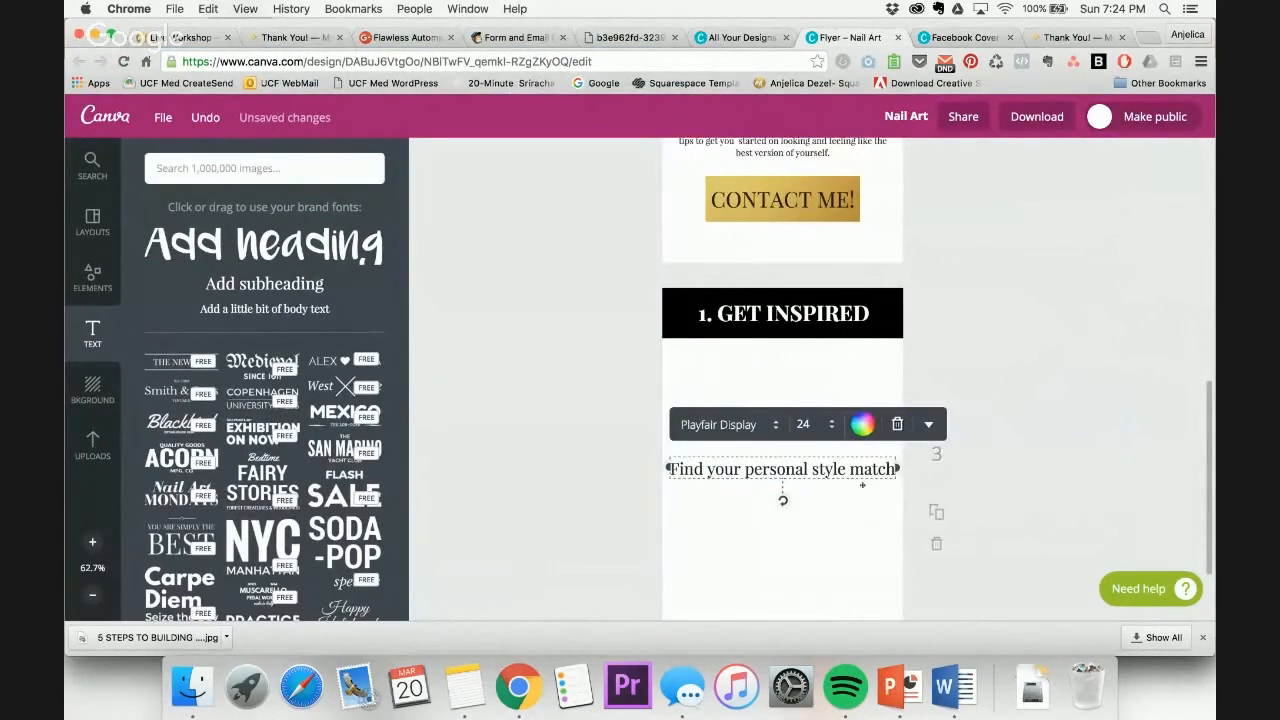
Set the "Find your personal style match" text to size 18 and place it just below the black banner
key(super+a)
click(808, 424)
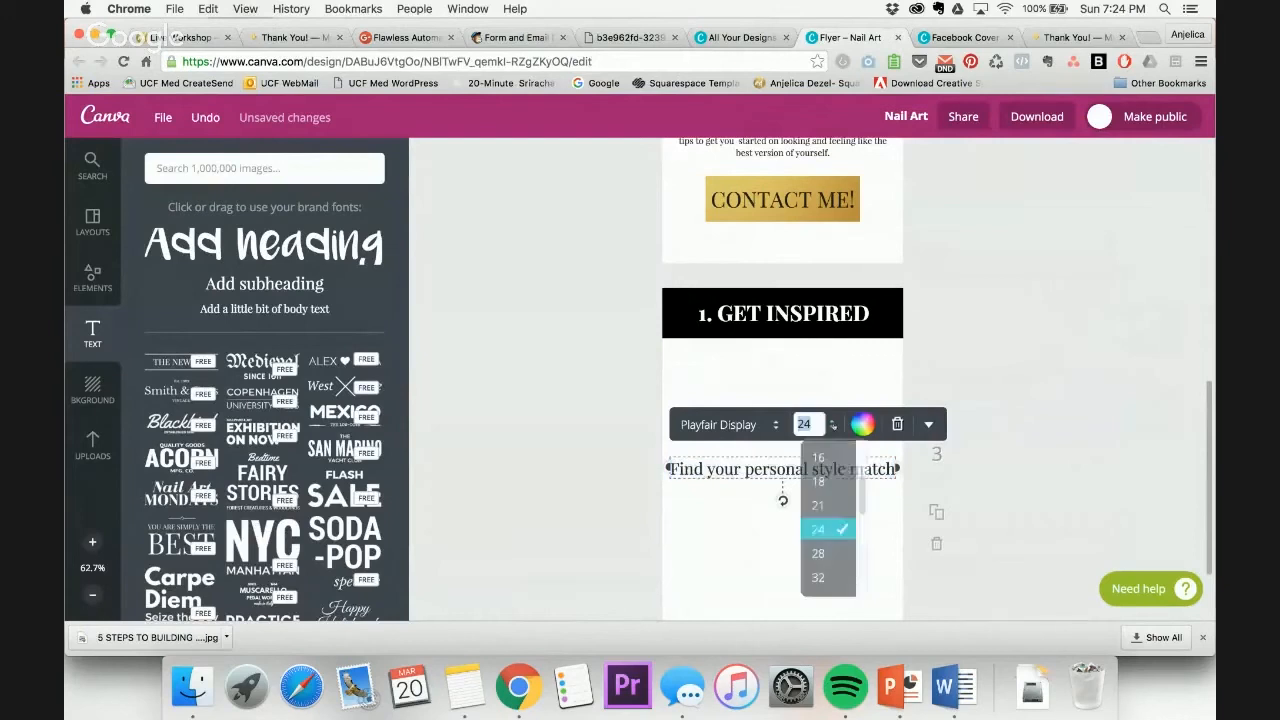
click(815, 500)
click(819, 502)
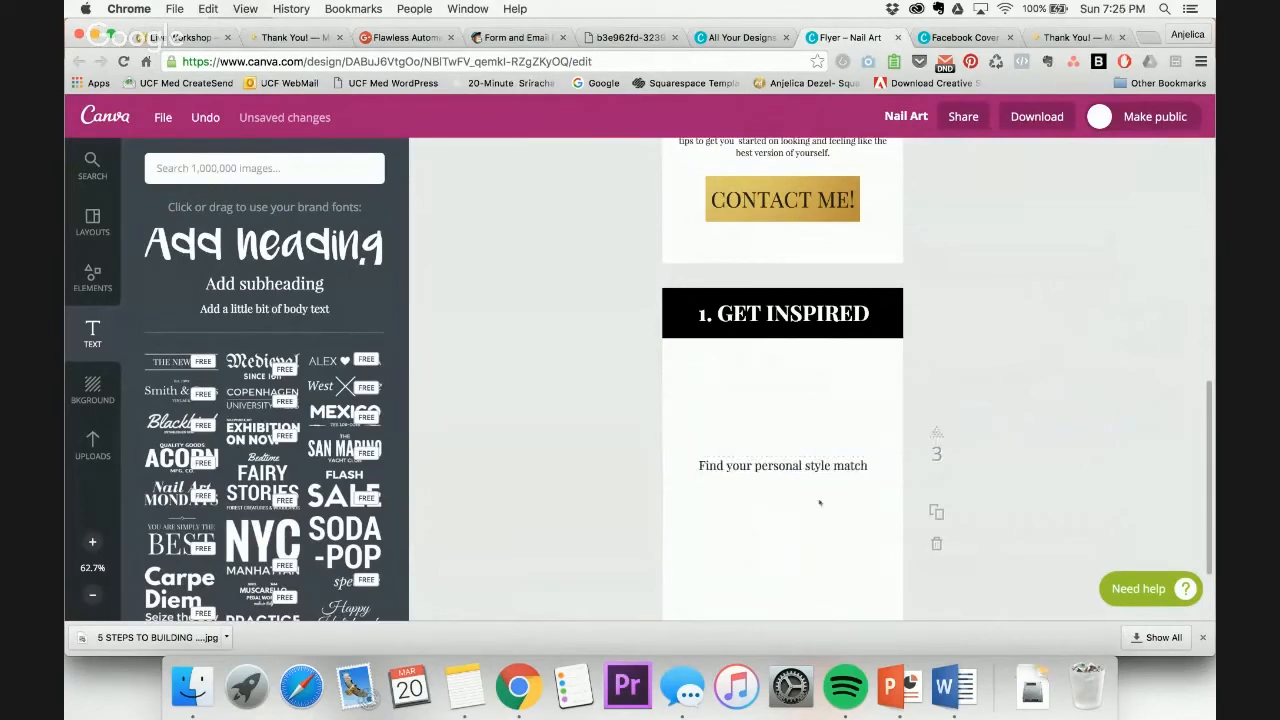
drag(815, 453, 814, 340)
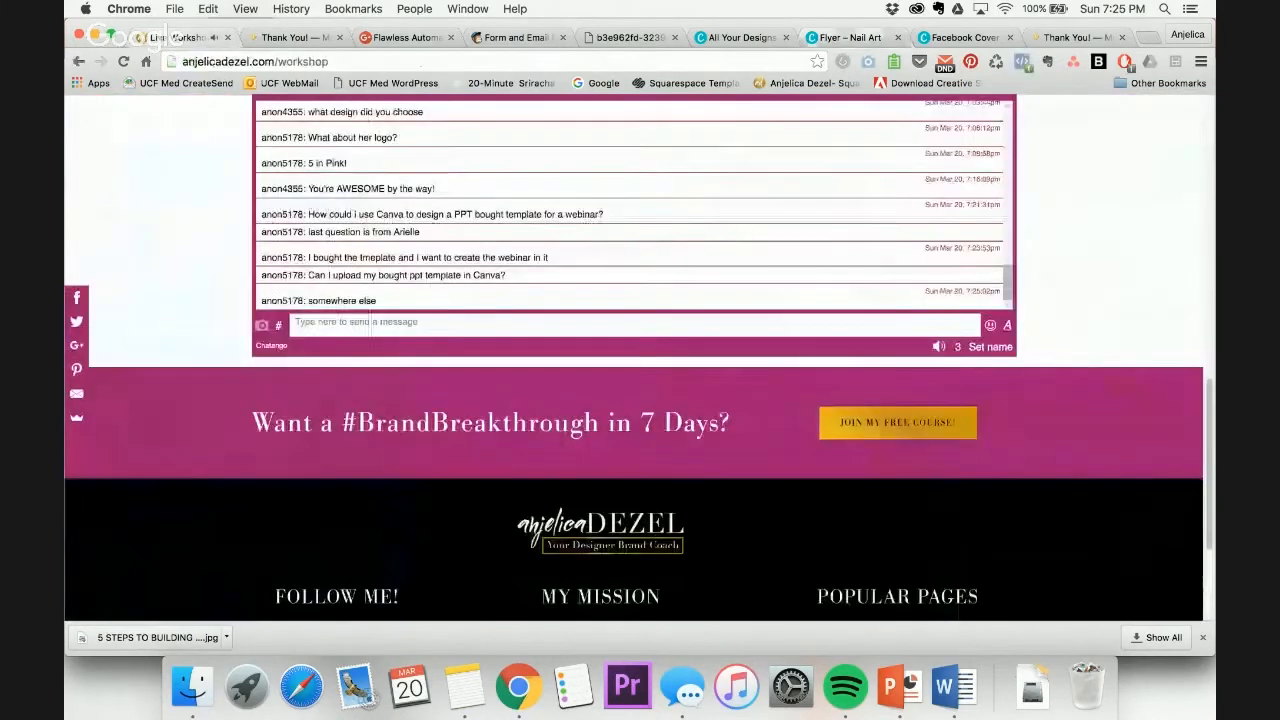
click(170, 37)
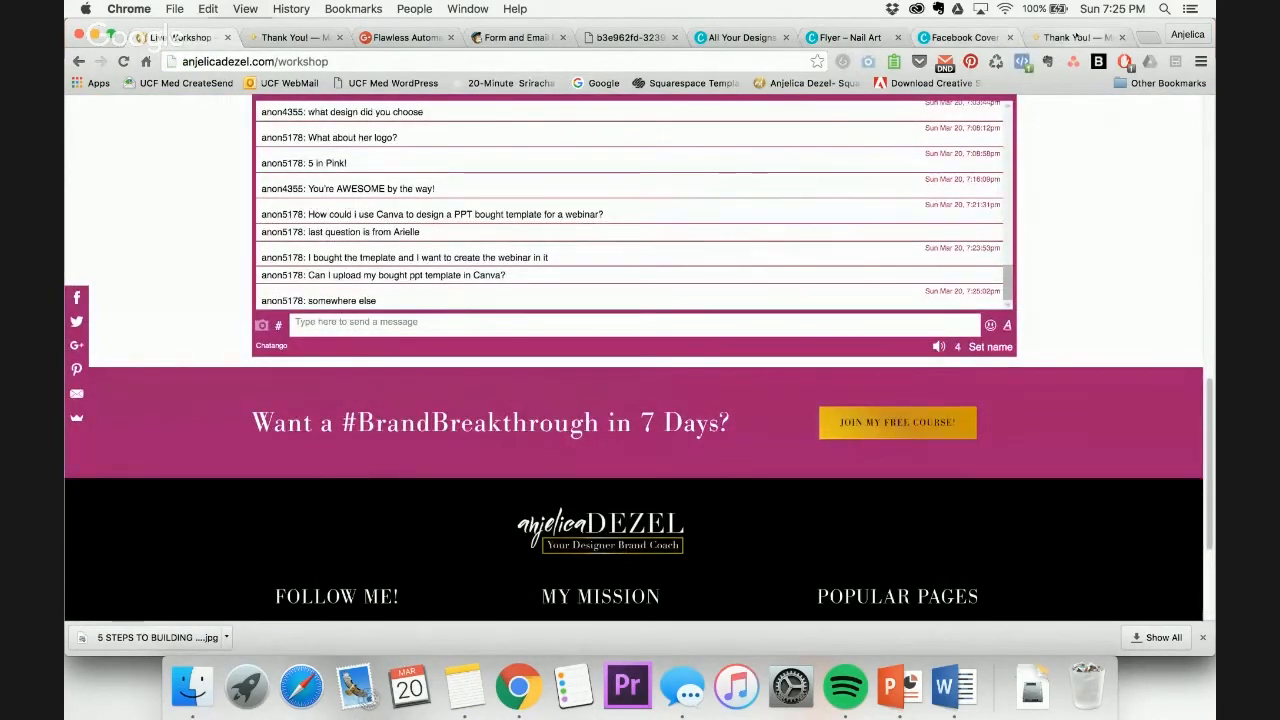
click(1072, 37)
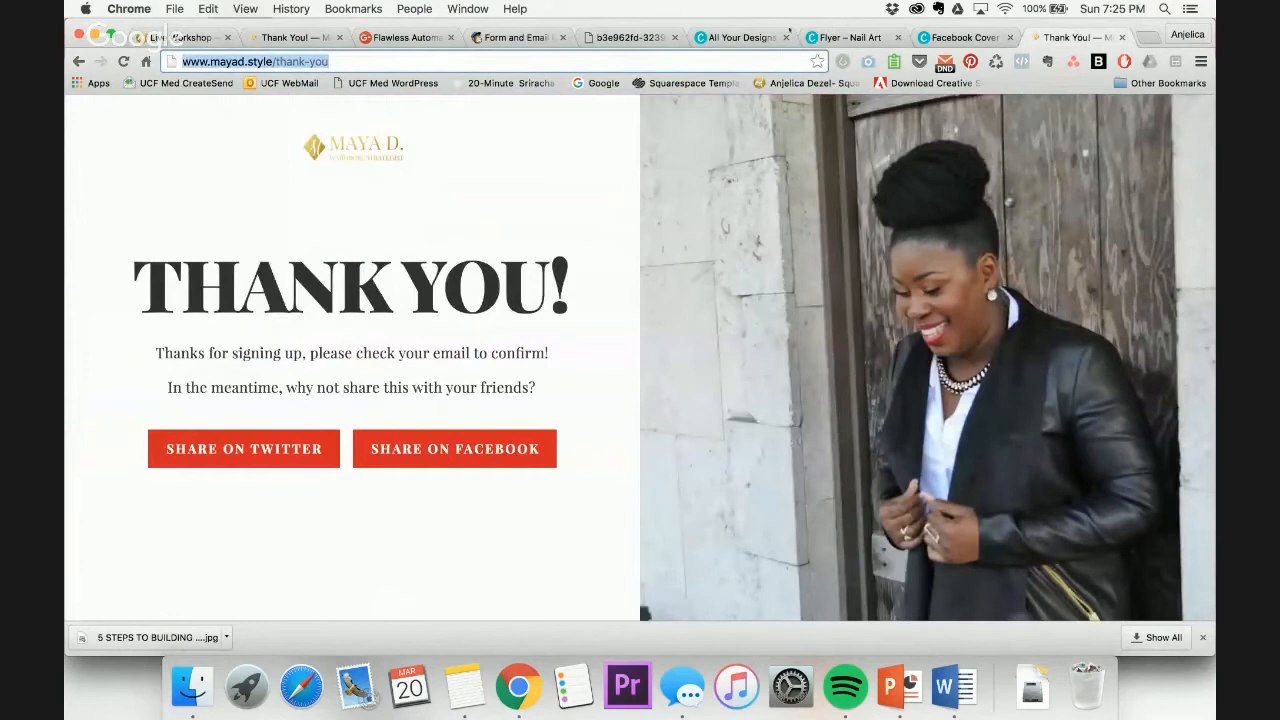
click(845, 37)
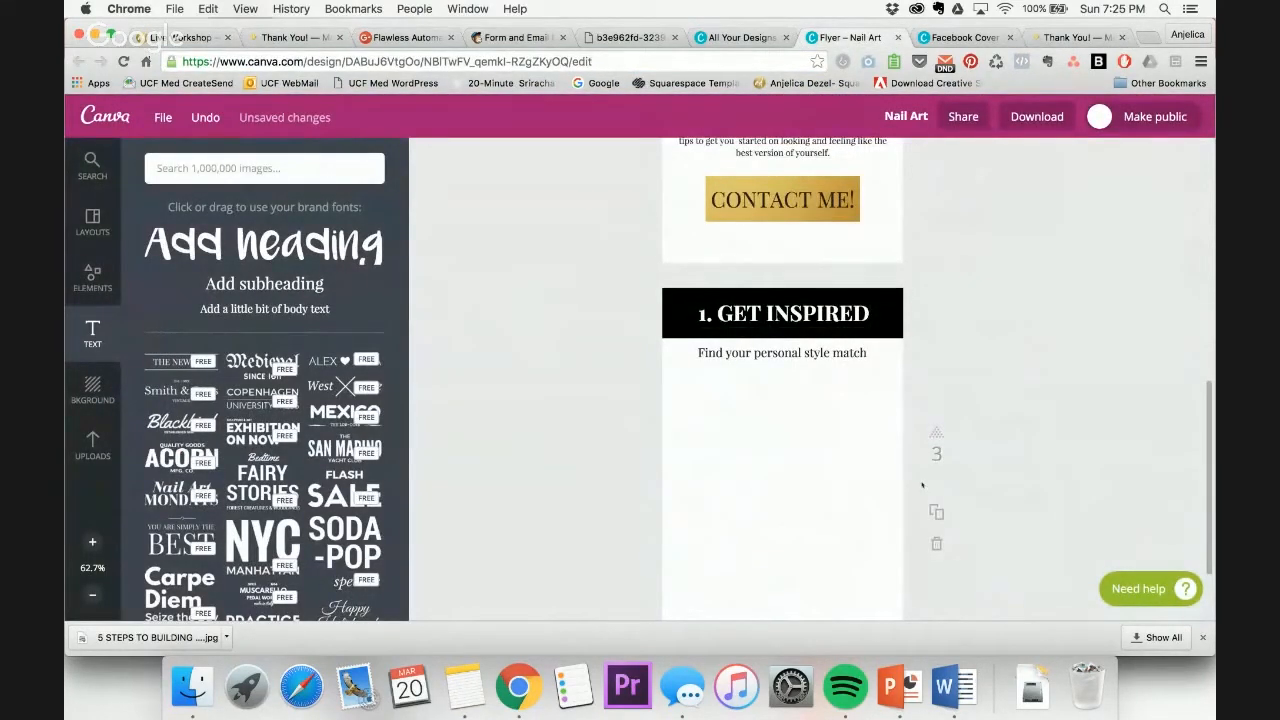
Duplicate the "Find your personal style match" text below itself and replace the copy with the Pinterest TIP paragraph from the Word document
click(953, 686)
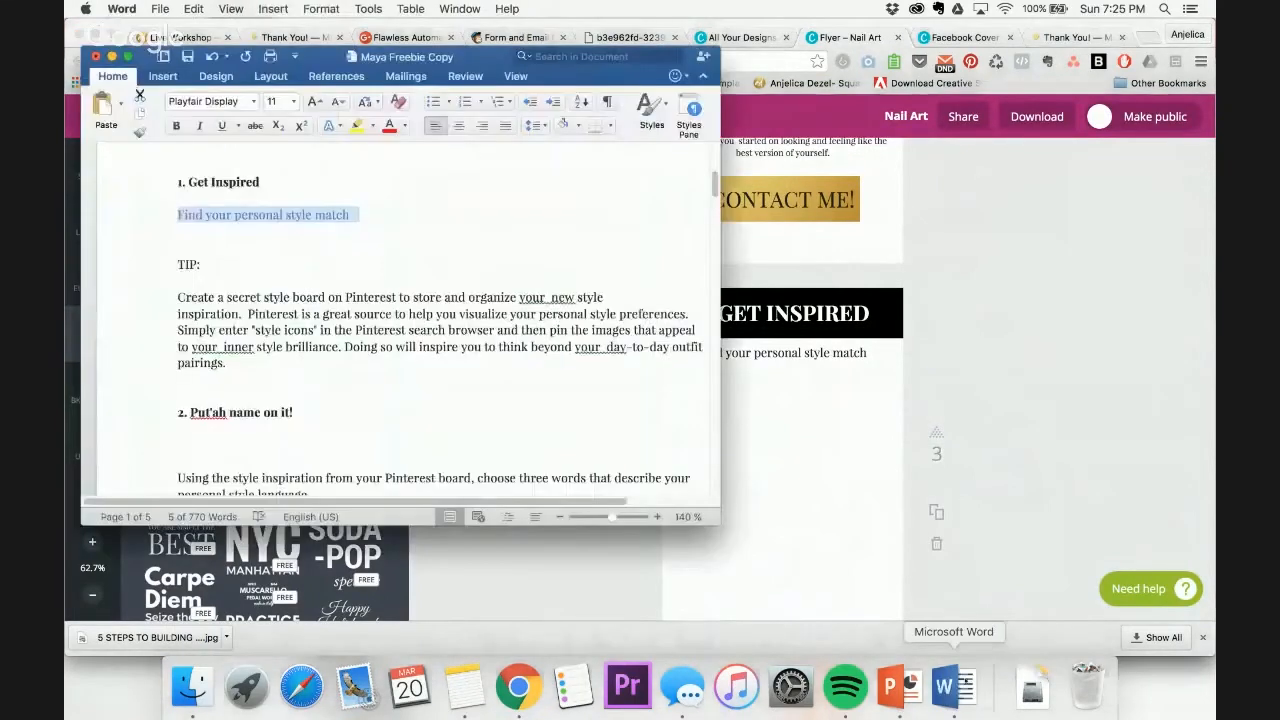
drag(177, 264, 226, 363)
key(super+c)
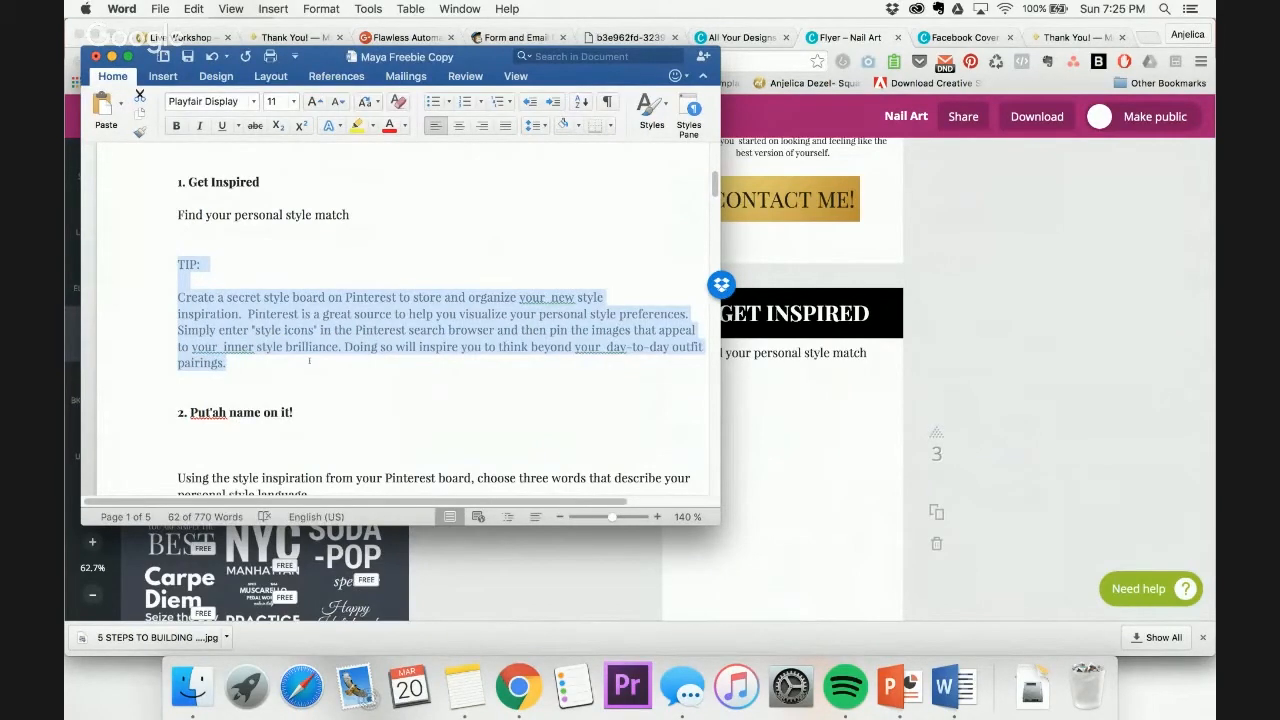
click(941, 230)
click(781, 358)
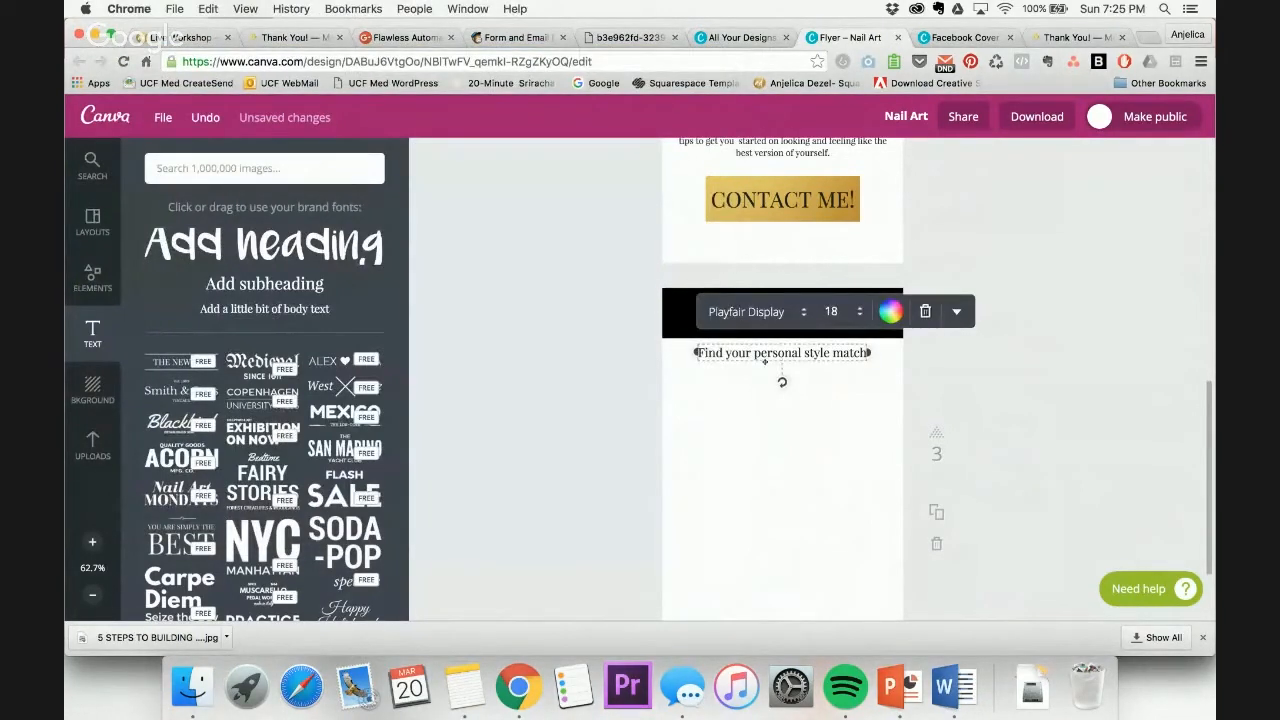
drag(764, 361, 764, 418)
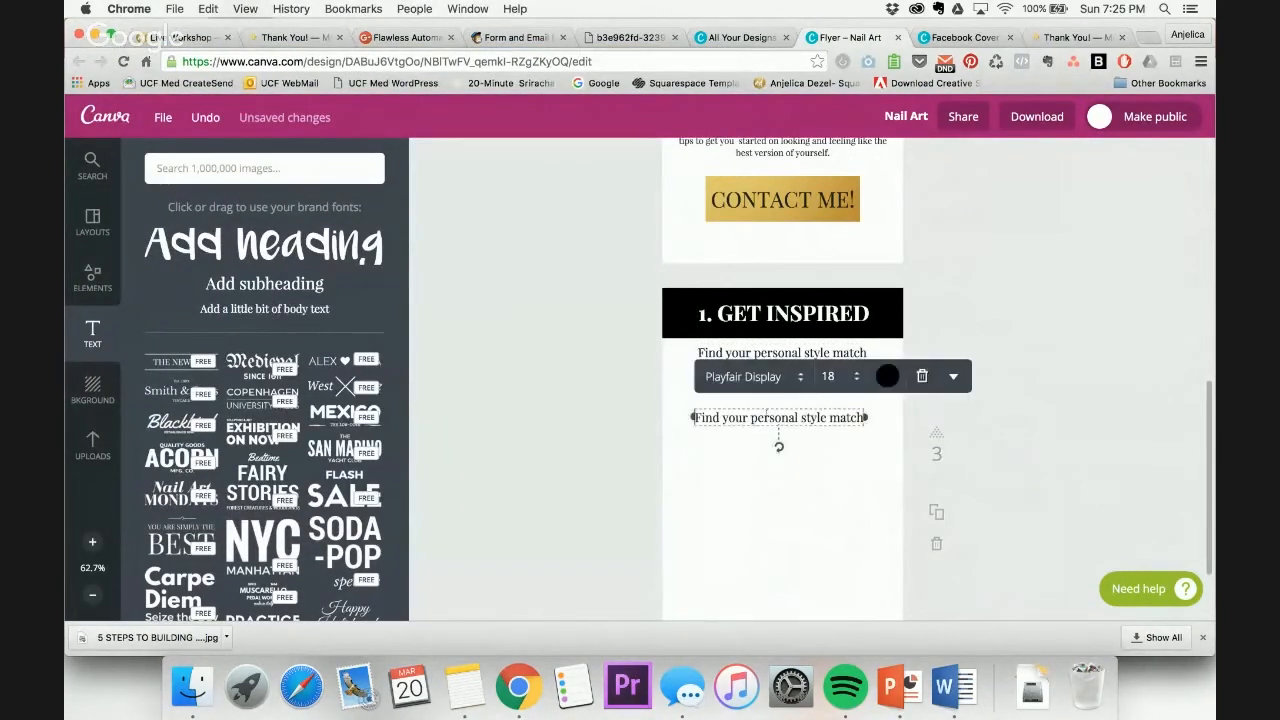
triple_click(764, 418)
key(super+v)
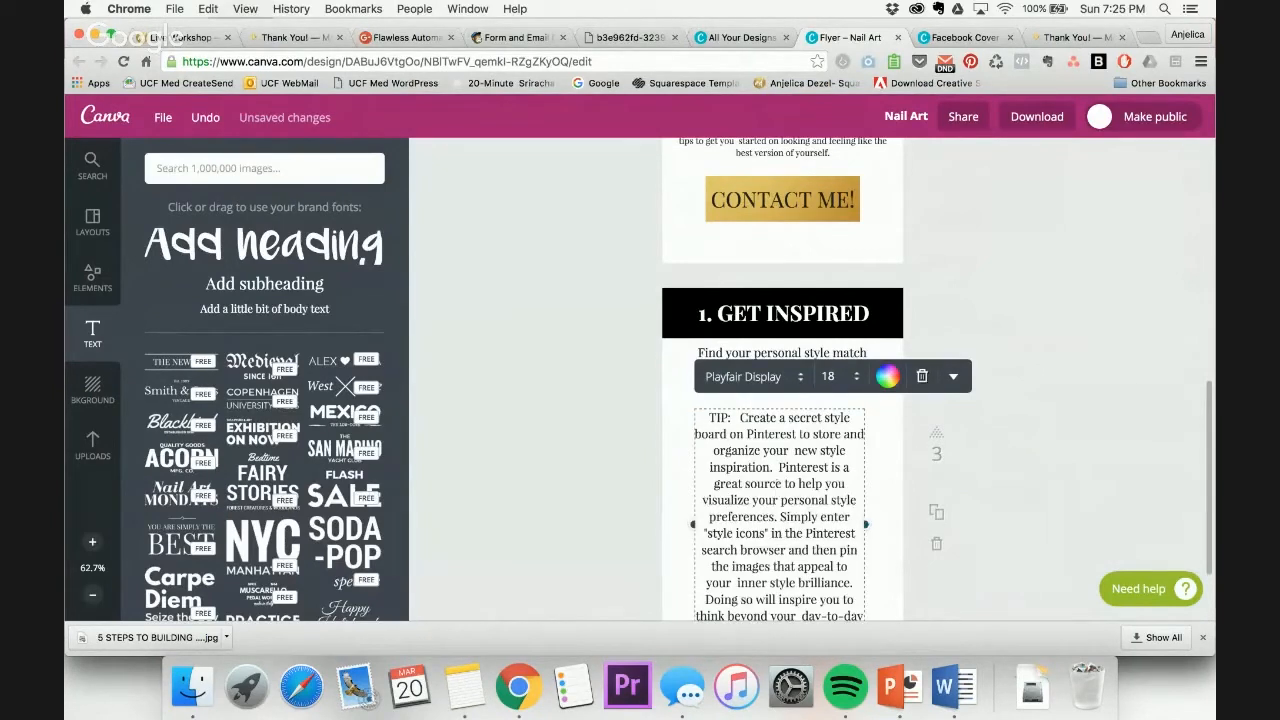
Set the TIP paragraph to size 12, widen its text box on both sides, and move it up closer to the subheading
click(857, 384)
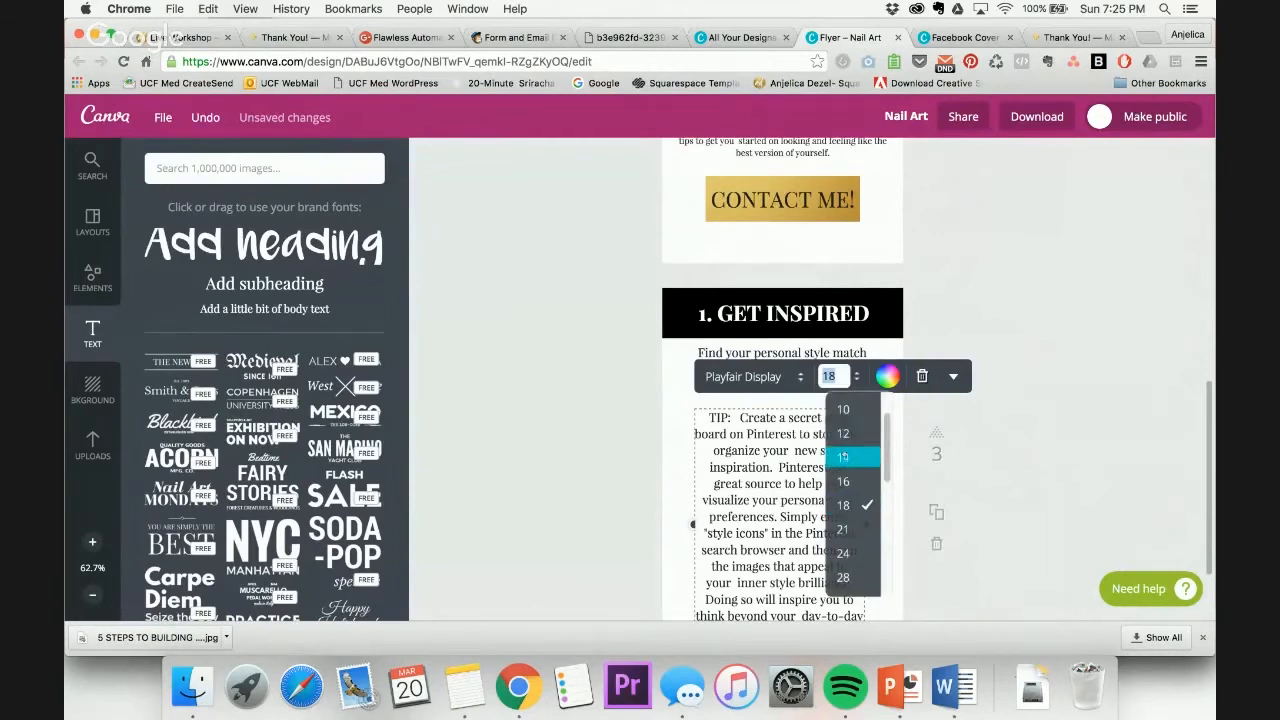
click(866, 431)
click(1054, 392)
click(779, 458)
mouse_move(866, 458)
mouse_down()
mouse_move(920, 456)
mouse_move(888, 452)
mouse_up()
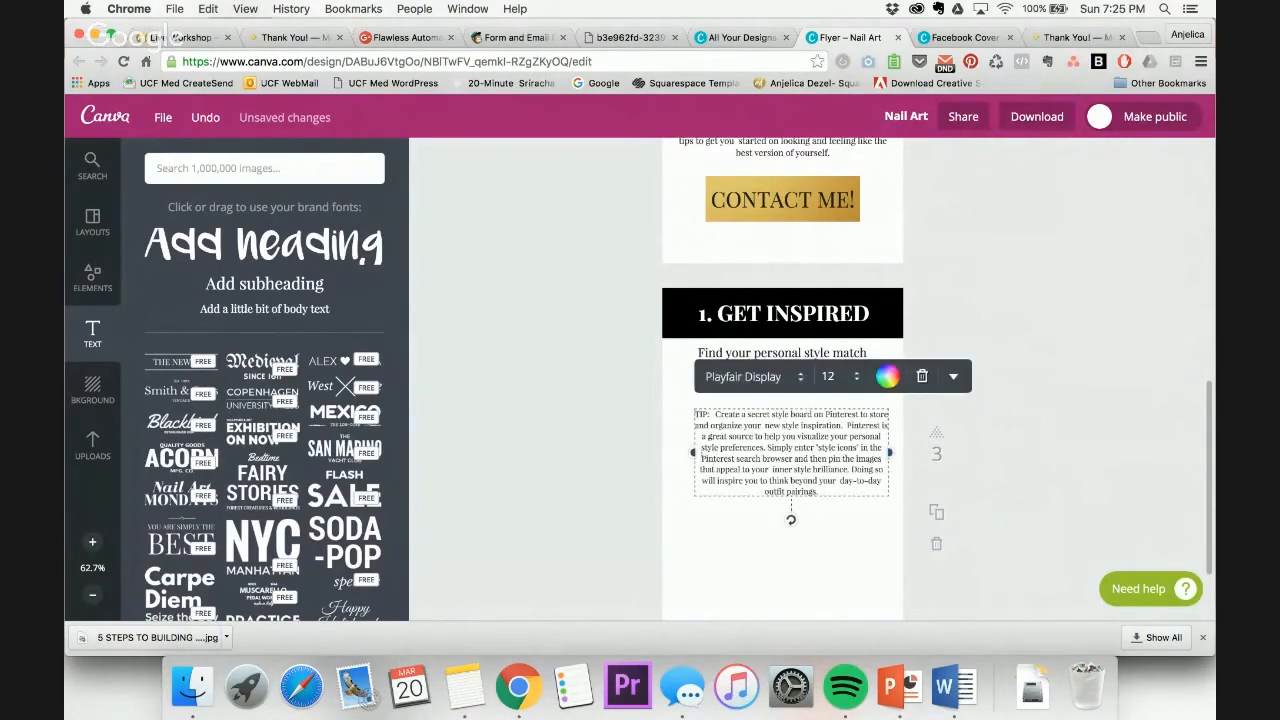
drag(692, 452, 680, 447)
click(1069, 382)
drag(801, 448, 800, 426)
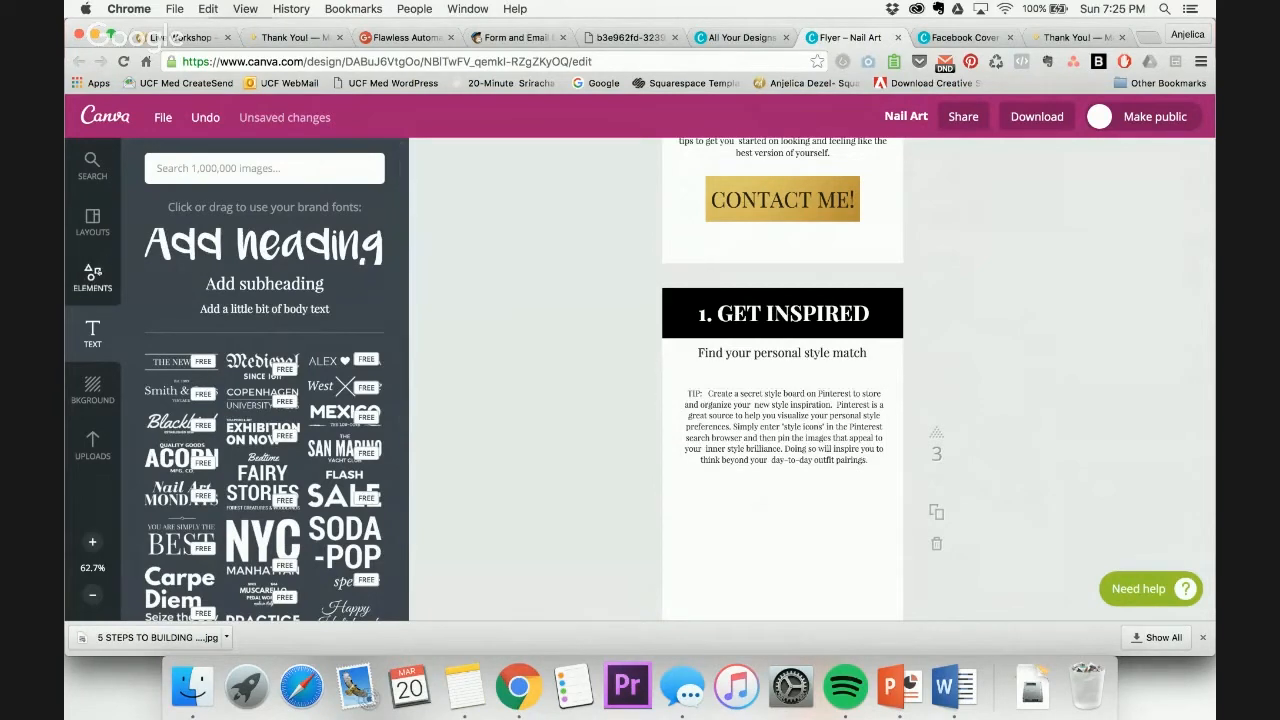
Add a free square shape to page 3 and stretch it into a full-width band over the TIP paragraph
click(92, 278)
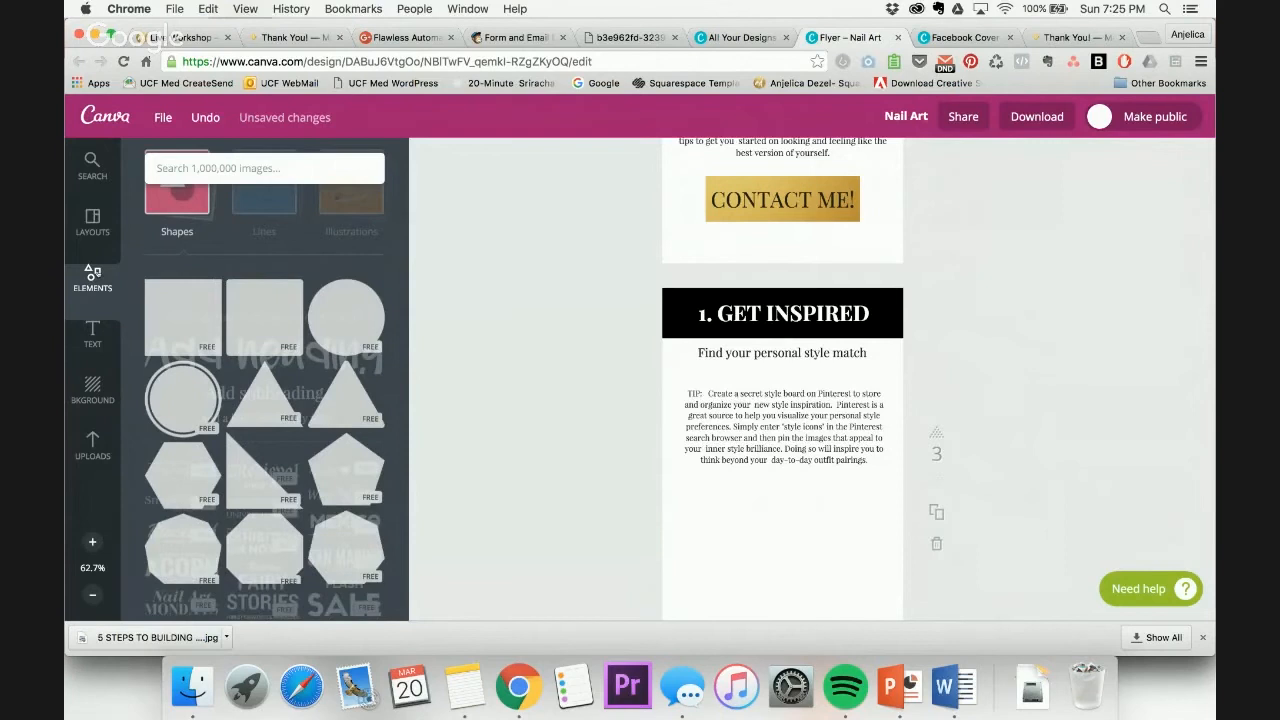
click(183, 325)
drag(789, 405, 795, 449)
drag(889, 492, 910, 492)
drag(787, 606, 787, 482)
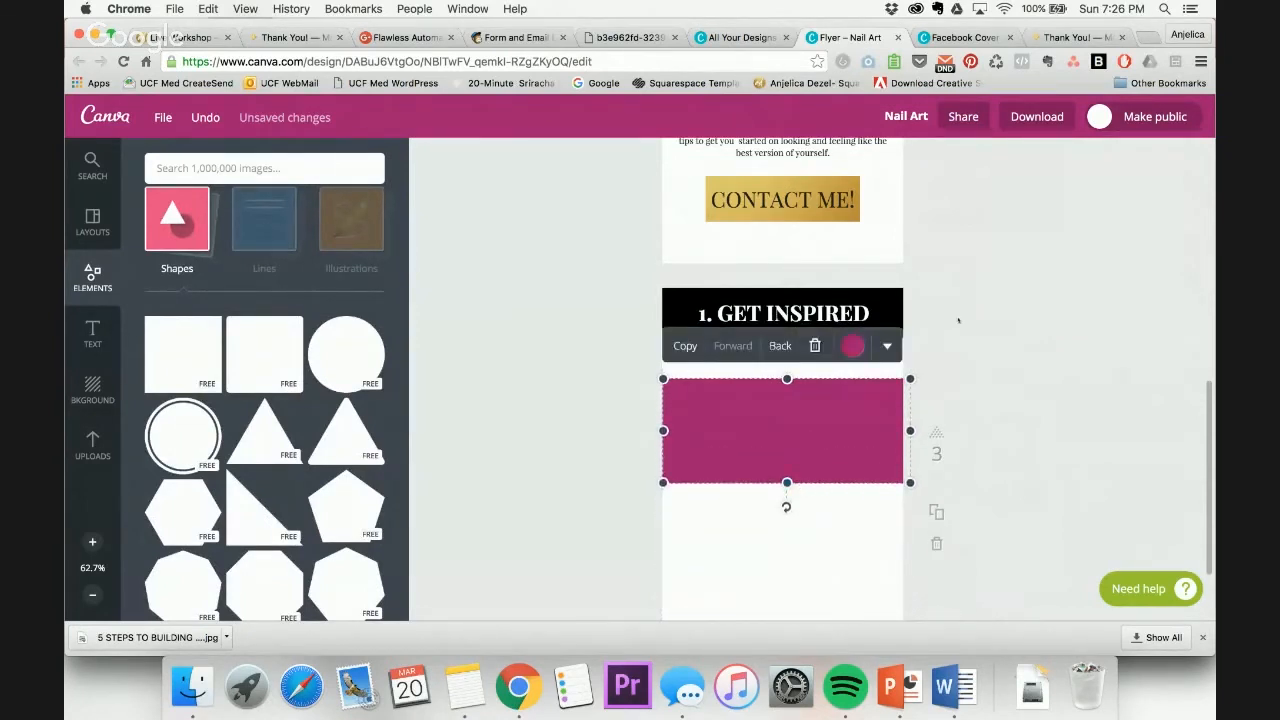
Colour the band over the TIP paragraph black and reduce its transparency setting to about a quarter of the scale
click(850, 347)
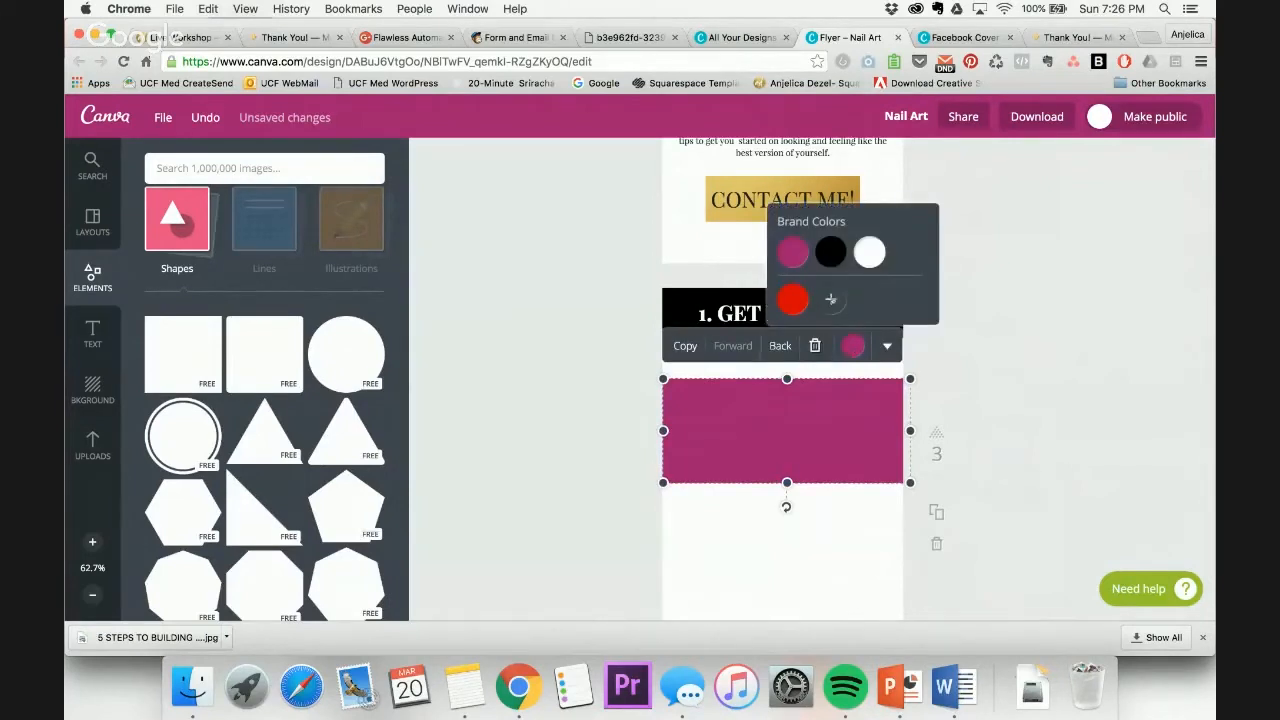
click(830, 251)
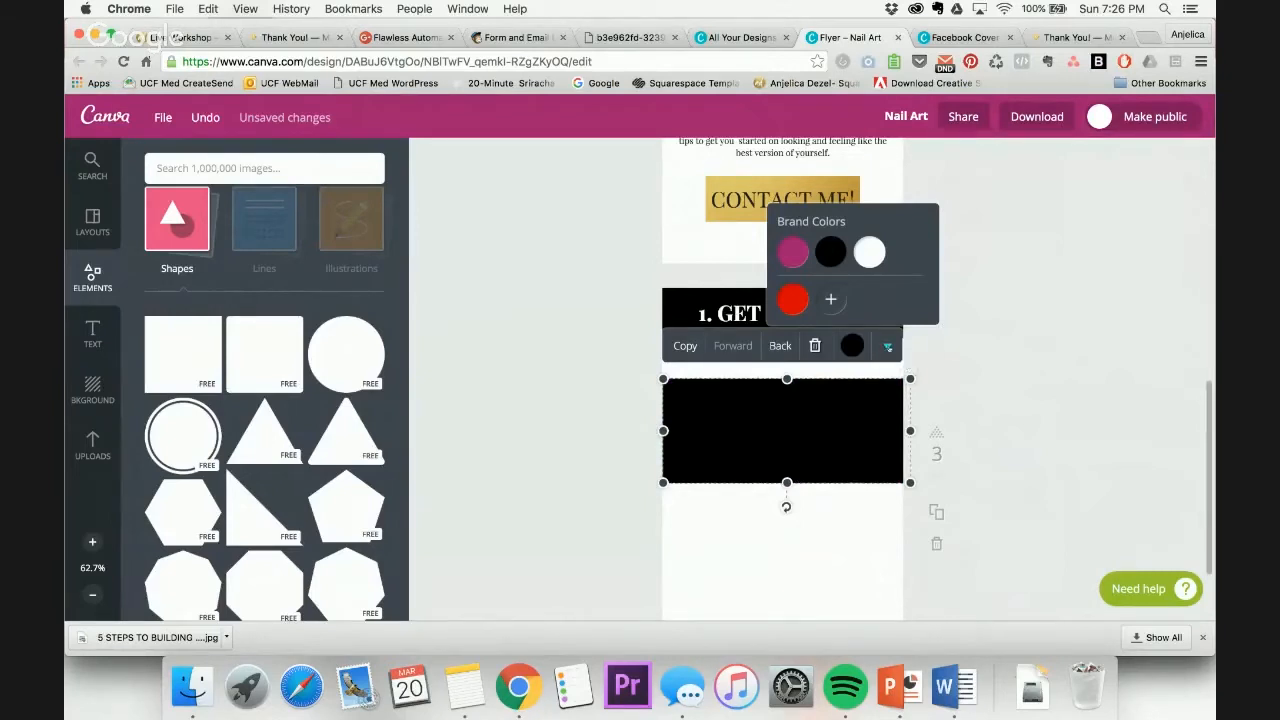
click(886, 346)
click(870, 402)
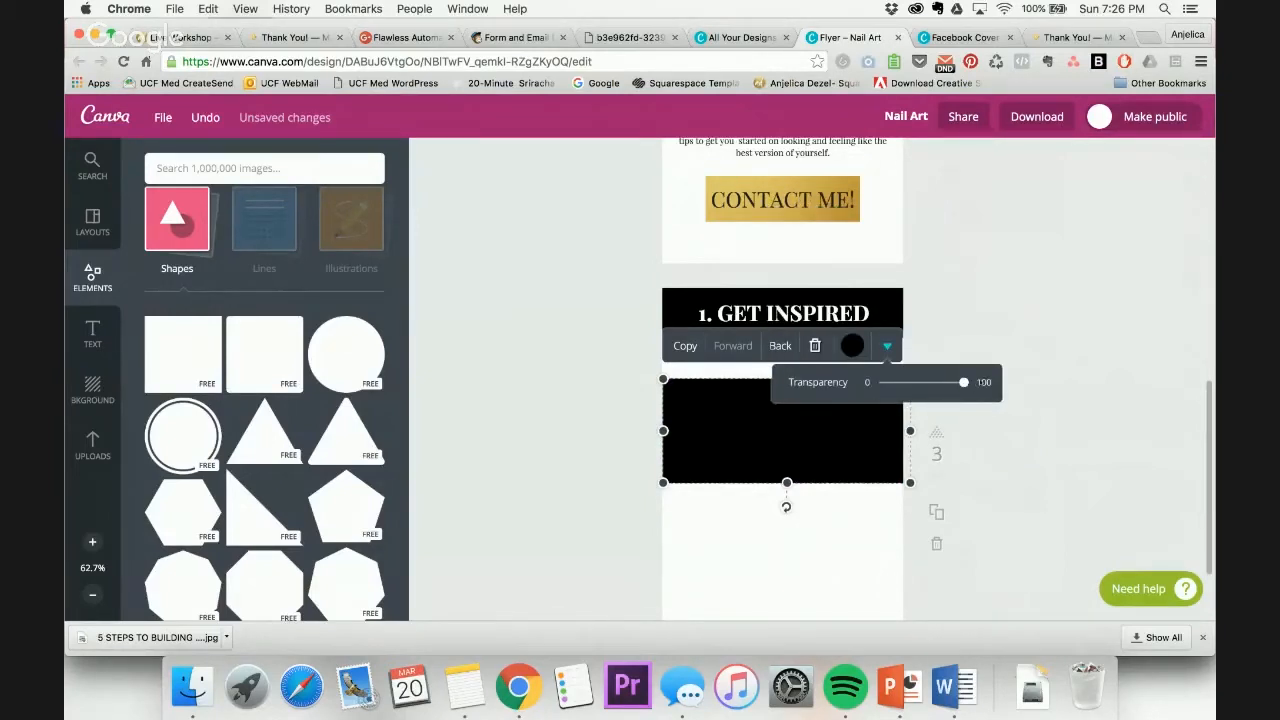
drag(963, 382, 901, 385)
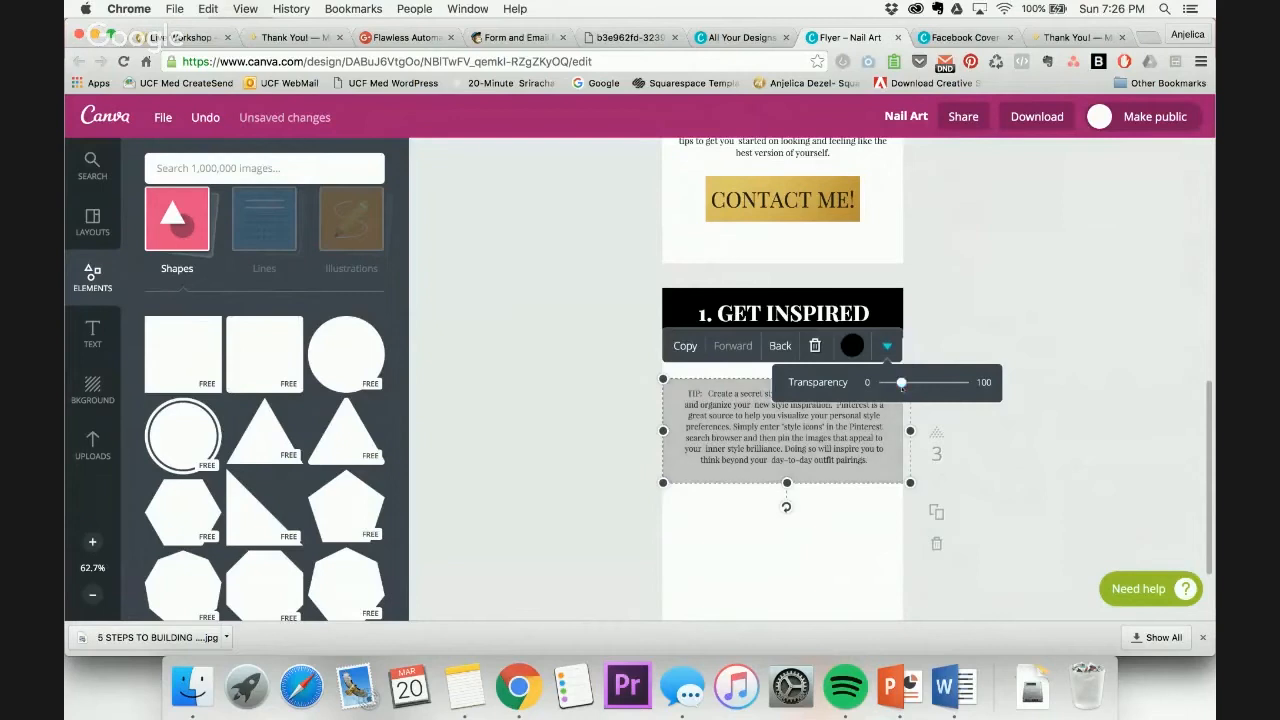
click(1020, 310)
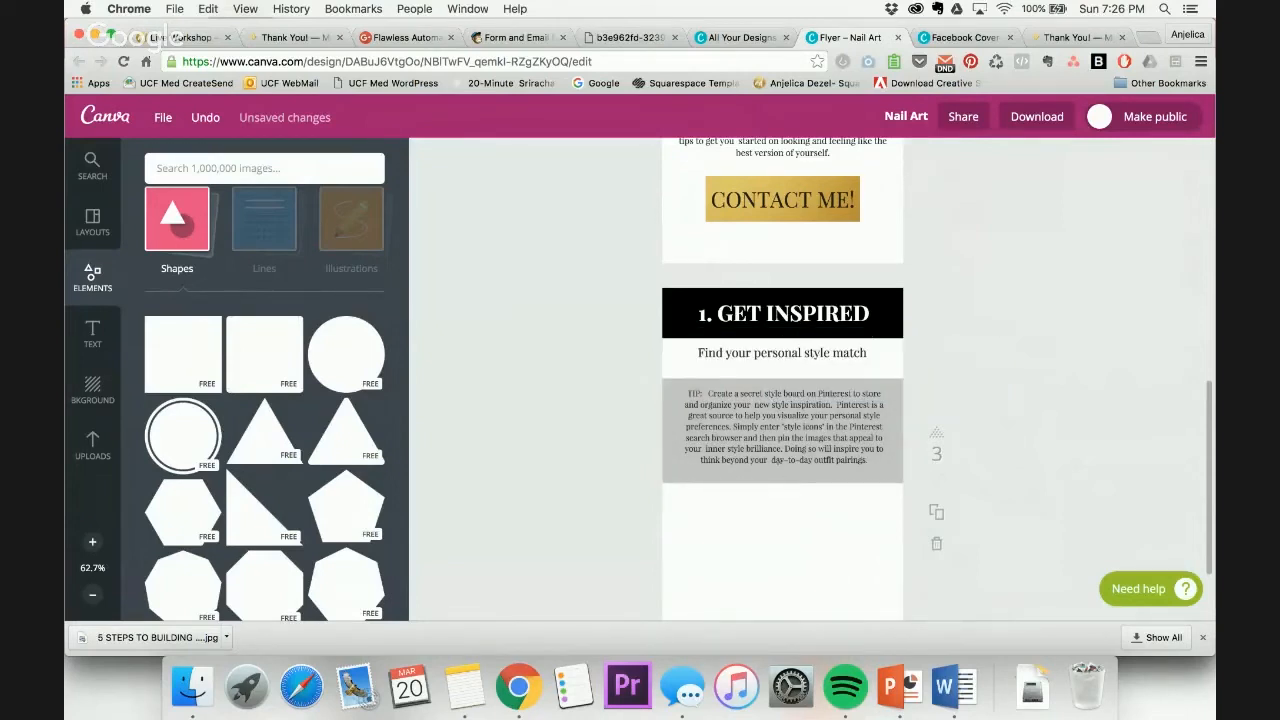
Narrow the grey band slightly towards the page's right edge and send it back behind the TIP paragraph
click(780, 428)
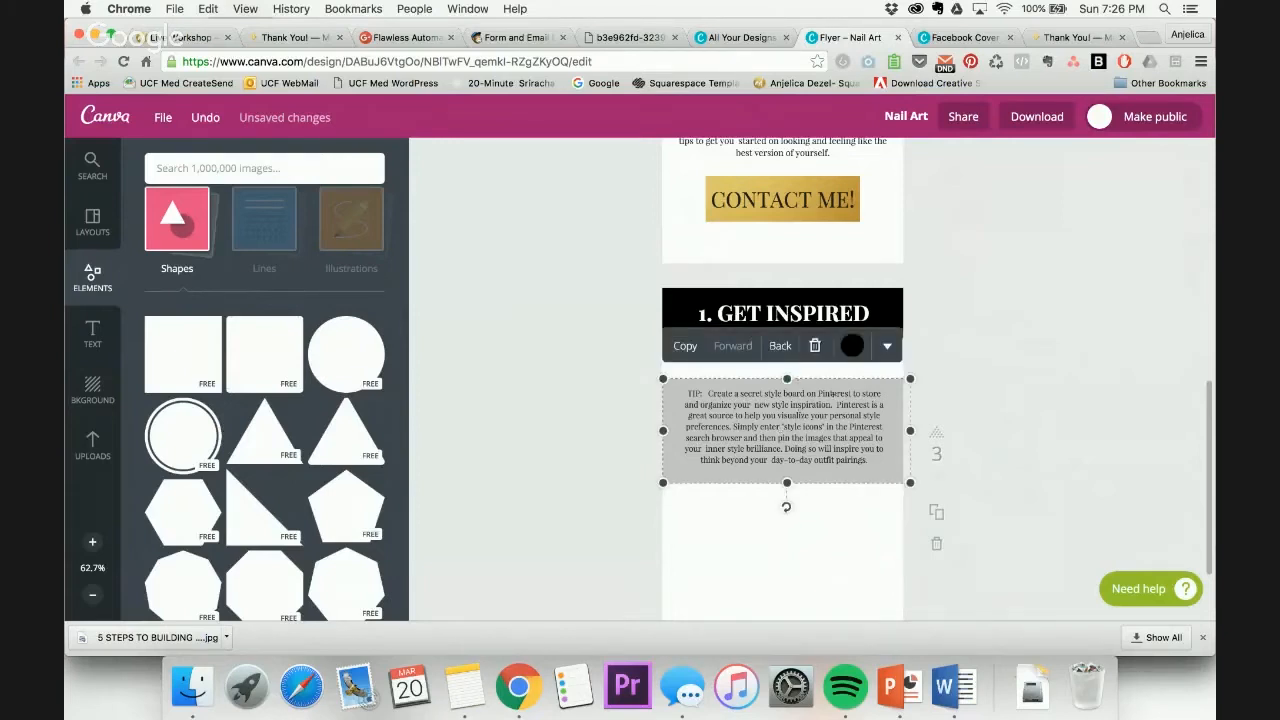
drag(910, 430, 906, 430)
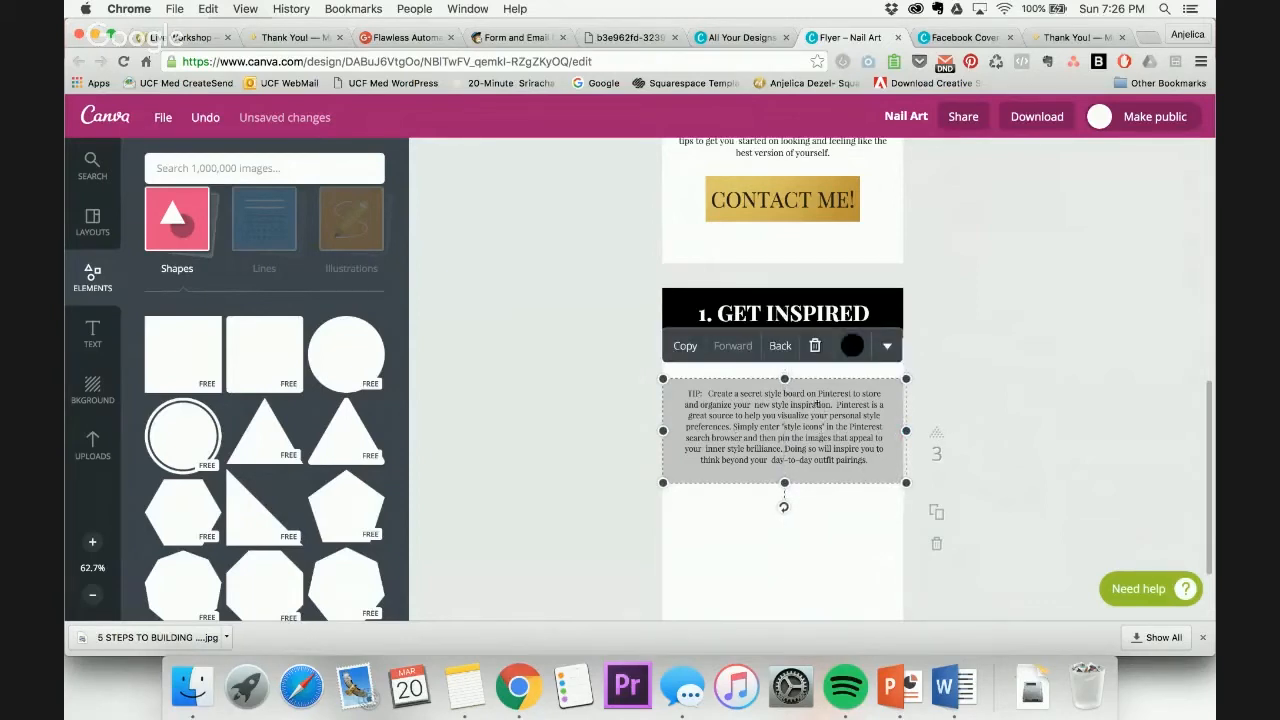
click(780, 345)
click(1047, 336)
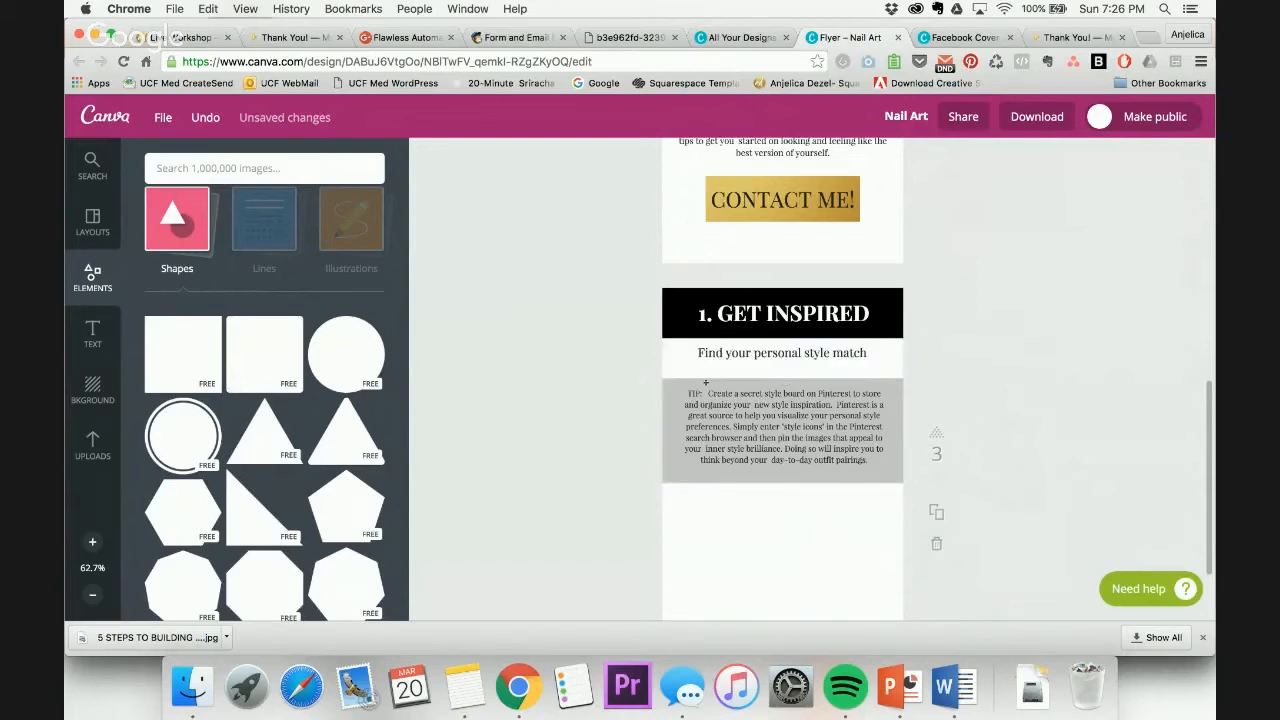
Nudge the "Find your personal style match" subheading slightly down between the black banner and the grey band
drag(780, 354, 780, 359)
click(1003, 341)
scroll(1003, 341, down, 2)
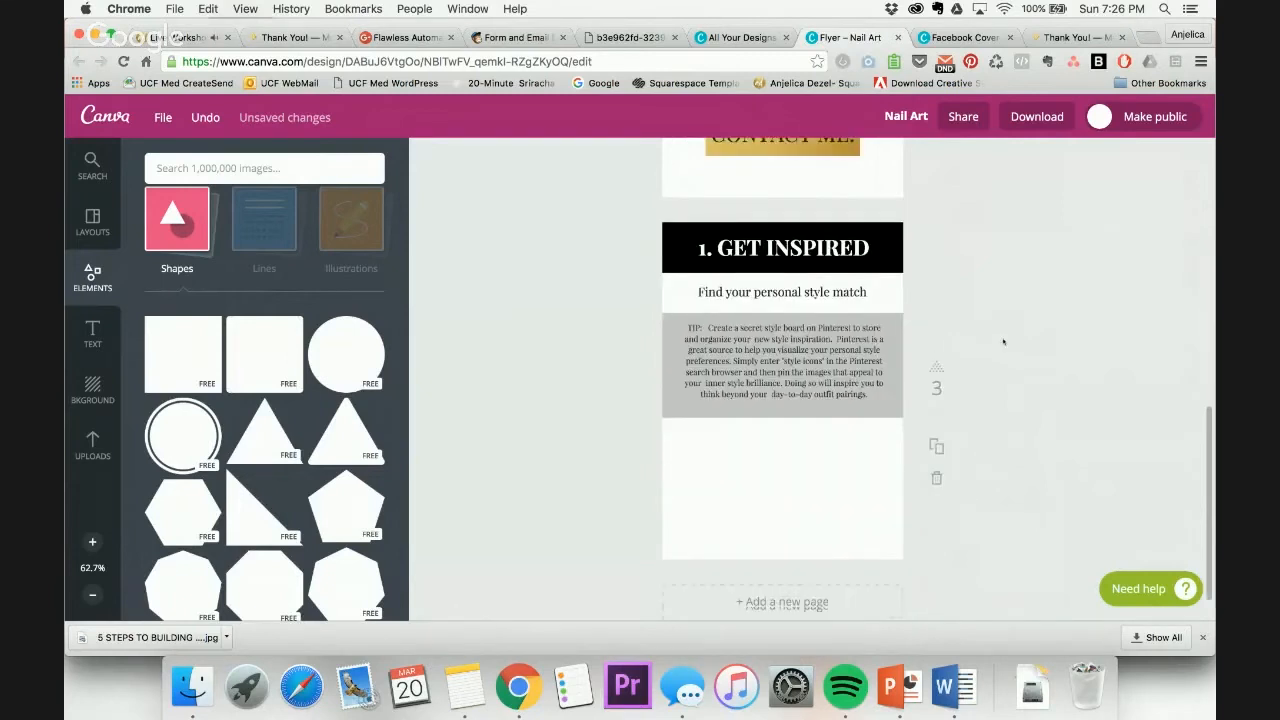
Check the workshop page's chat for new questions, then return to the Canva flyer design
click(180, 37)
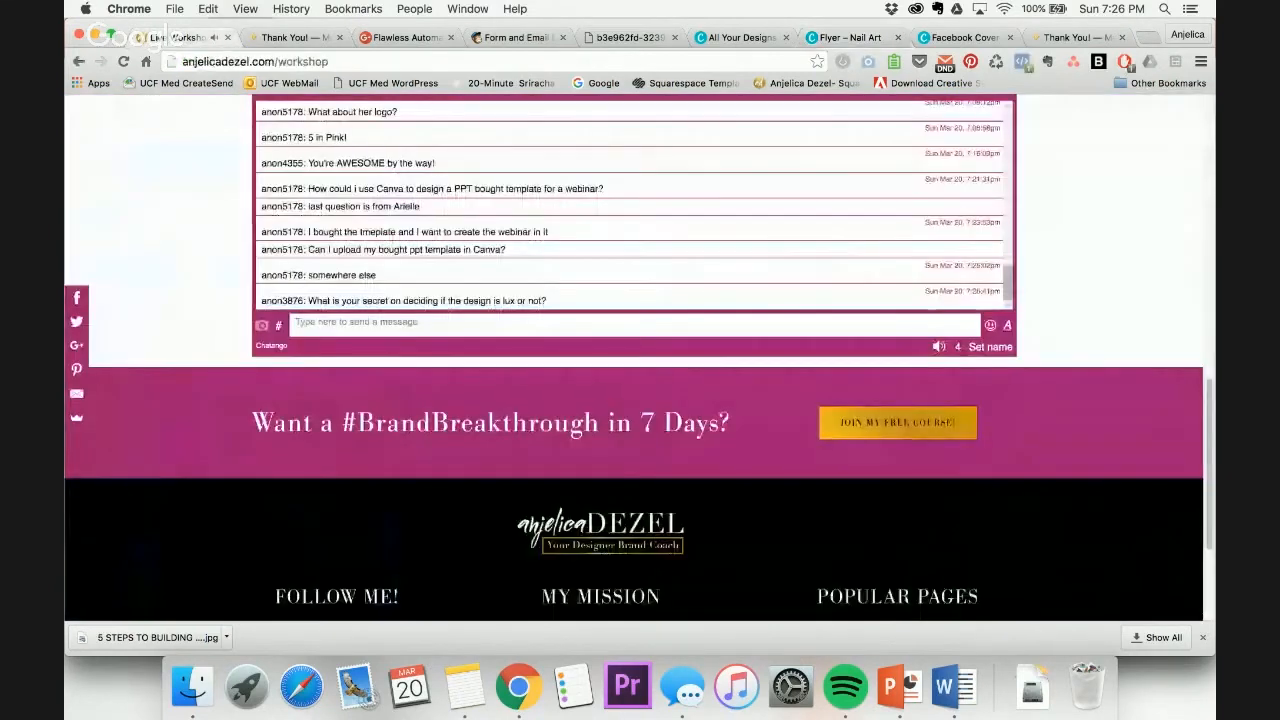
scroll(342, 218, down, 1)
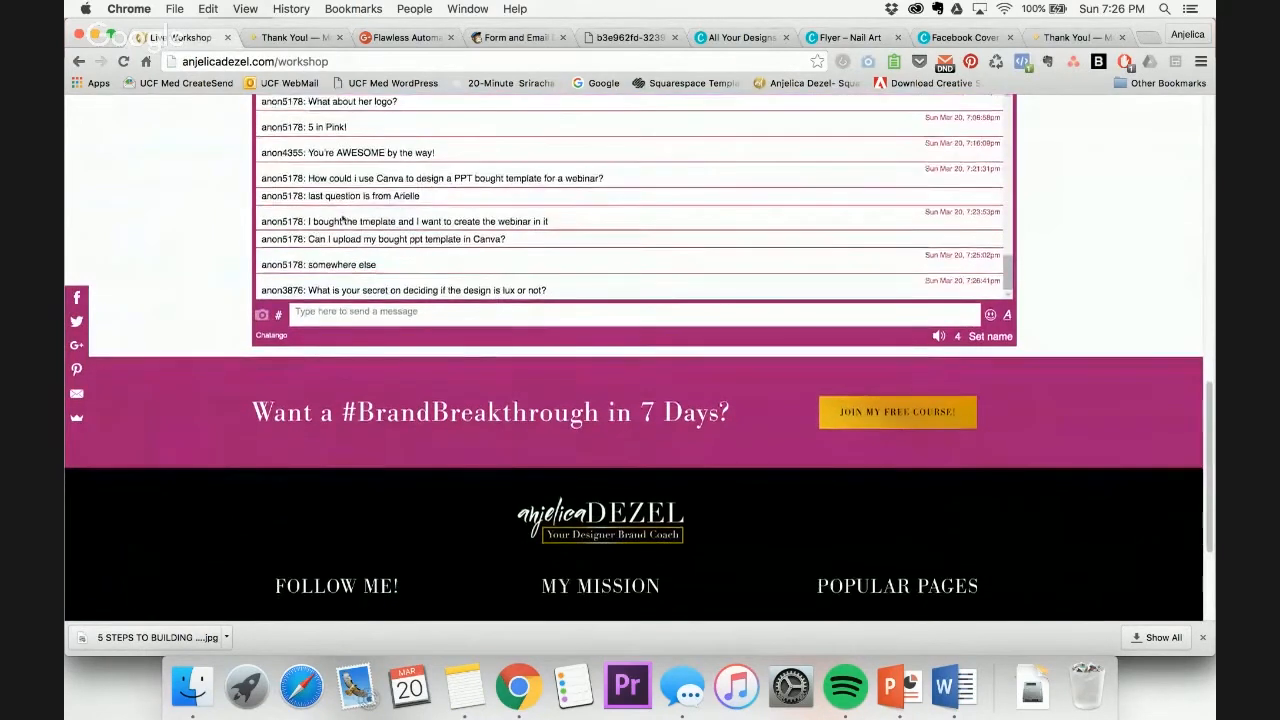
click(1070, 37)
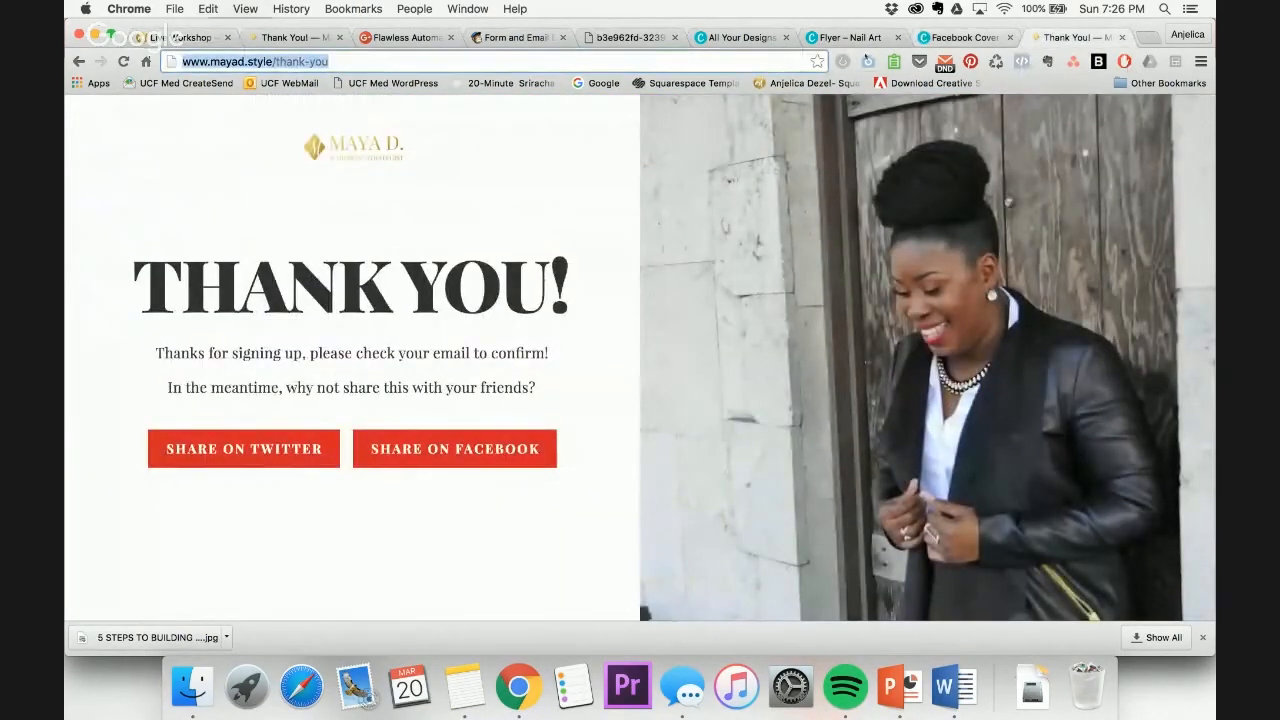
click(962, 37)
click(850, 37)
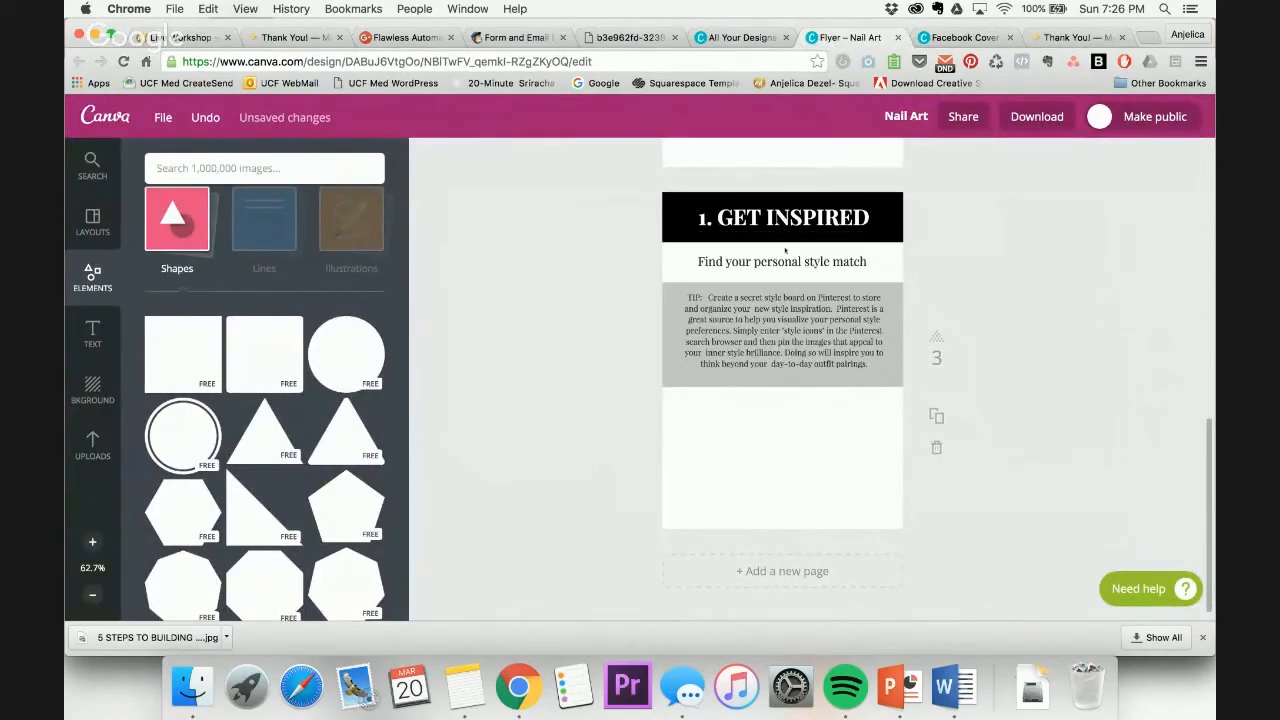
Widen the letter spacing of the "1. GET INSPIRED" heading so it nearly spans the black banner
click(764, 222)
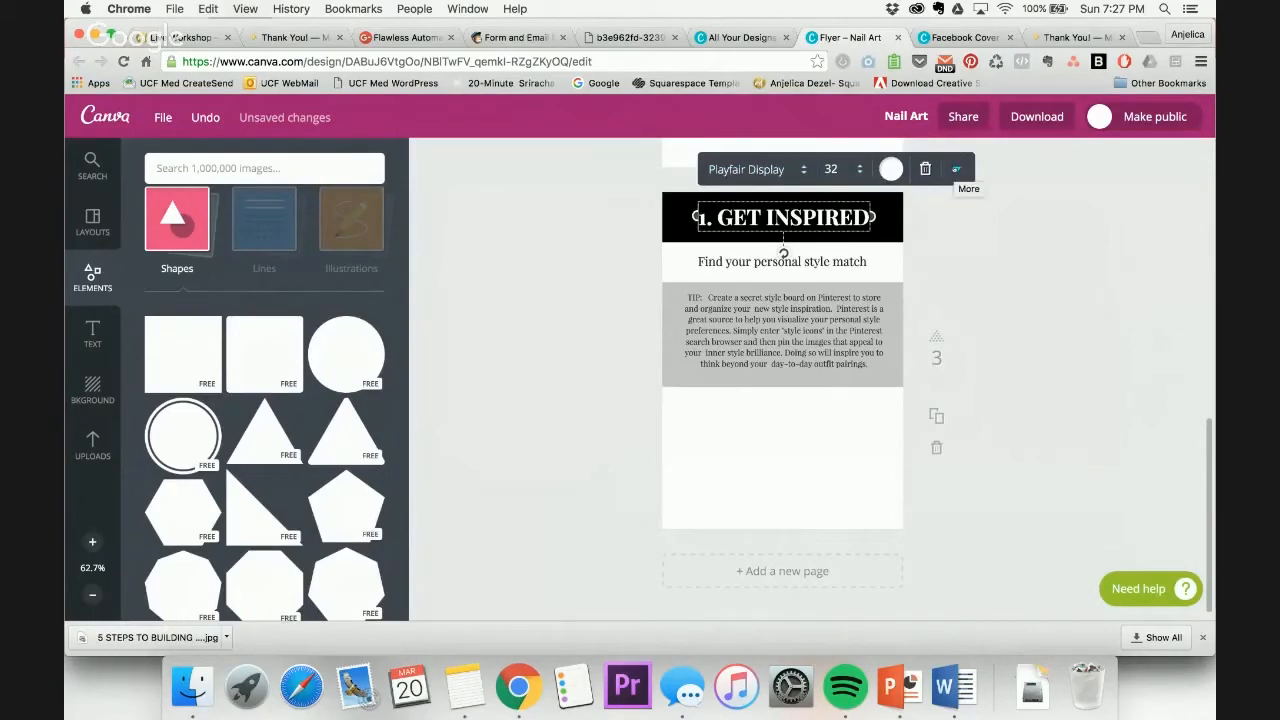
click(956, 169)
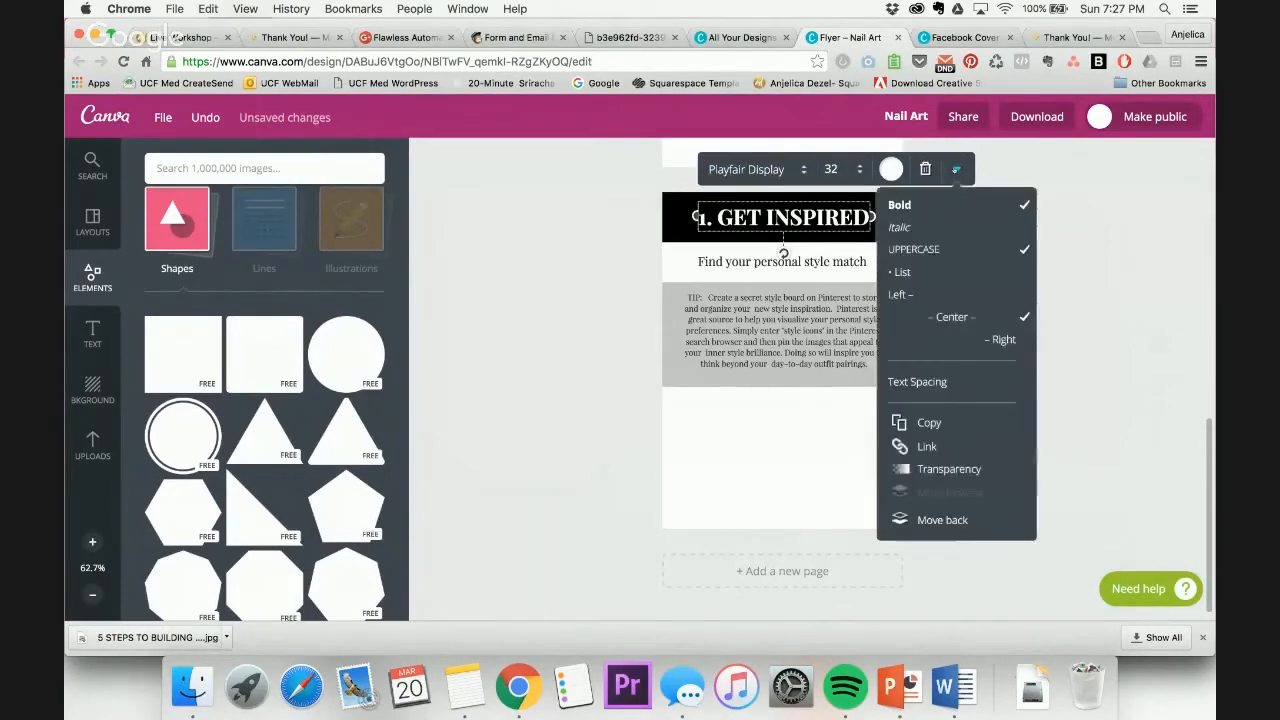
click(925, 384)
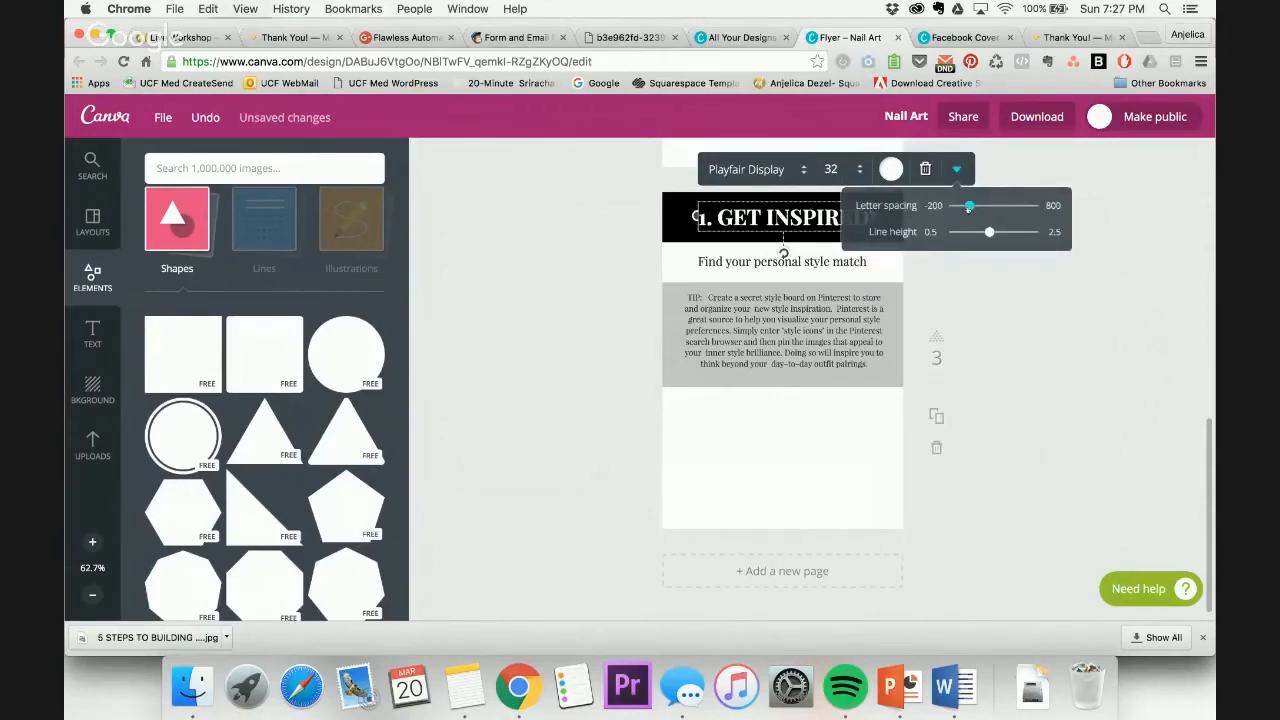
drag(968, 206, 979, 210)
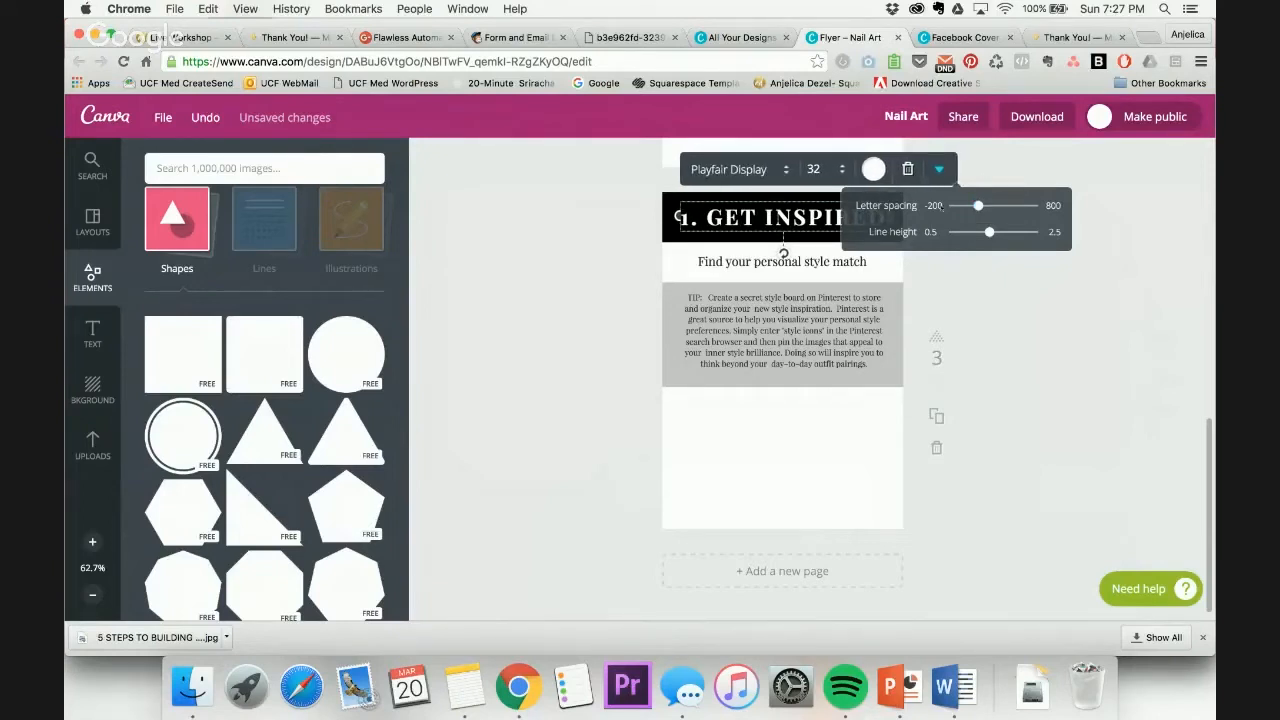
click(1023, 277)
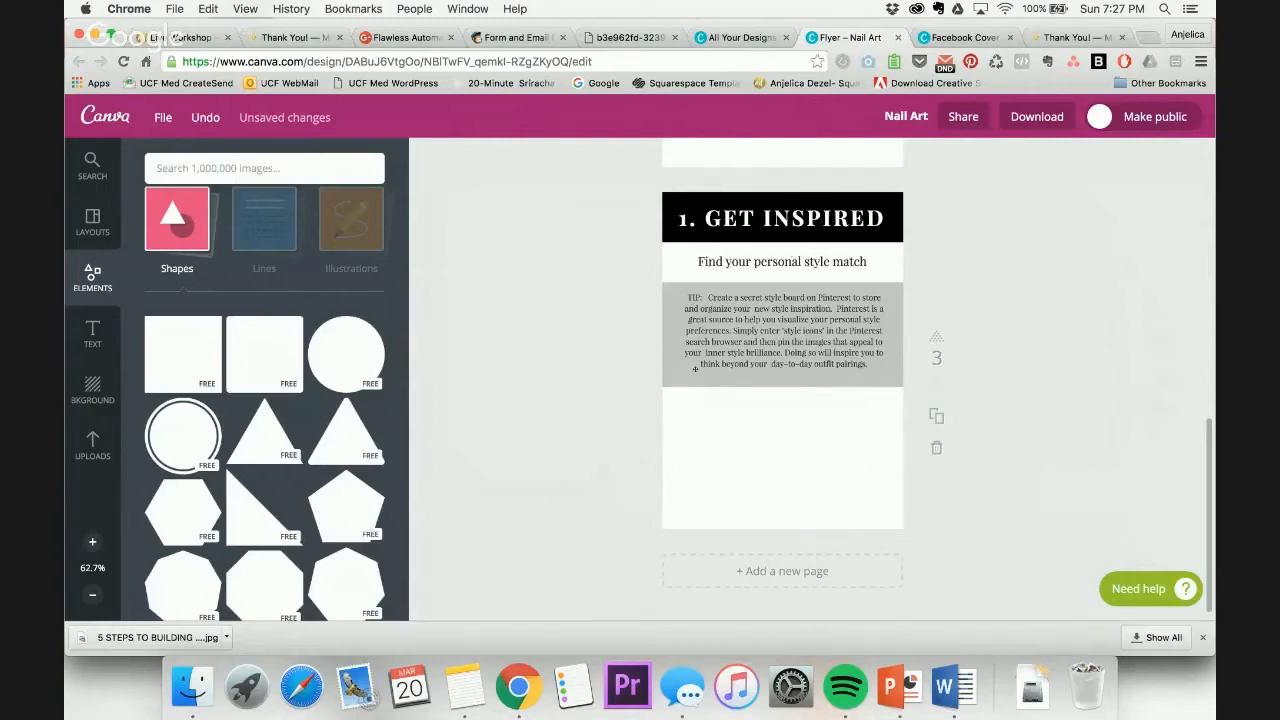
Move the TIP paragraph and its grey band up together slightly, and centre the subheading in the gap above them
drag(619, 284, 818, 390)
drag(793, 316, 812, 263)
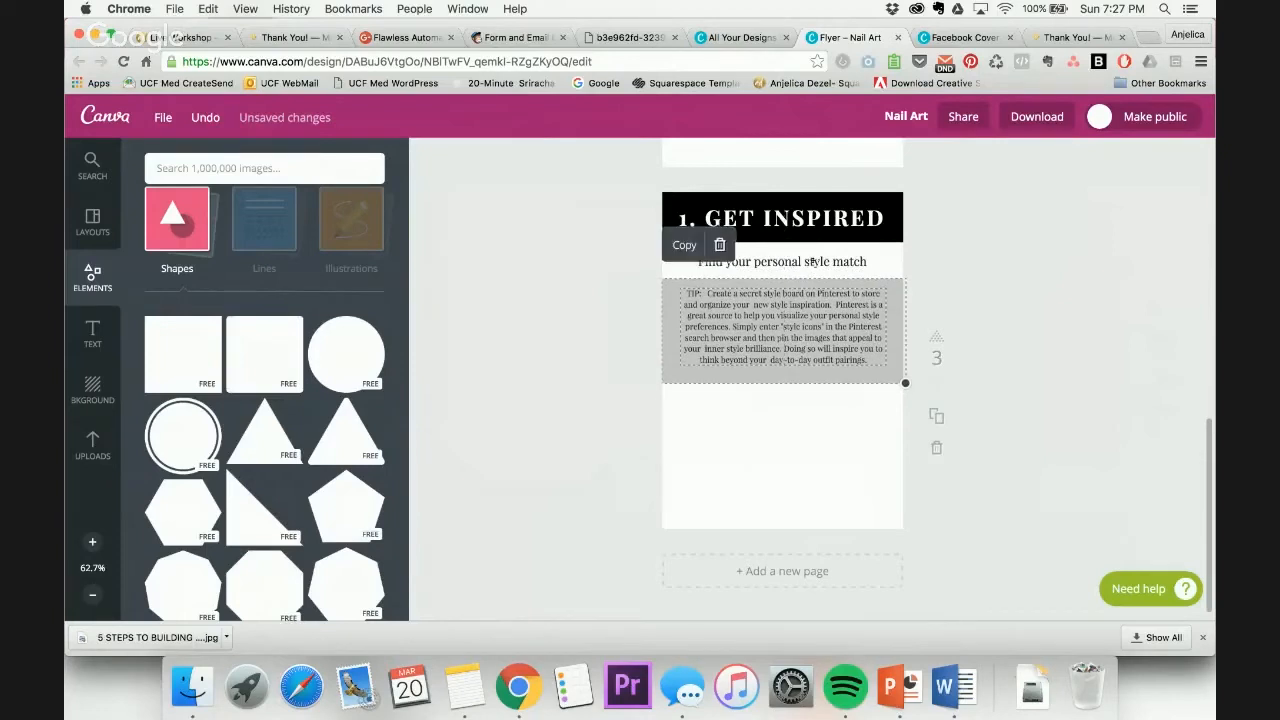
click(1026, 267)
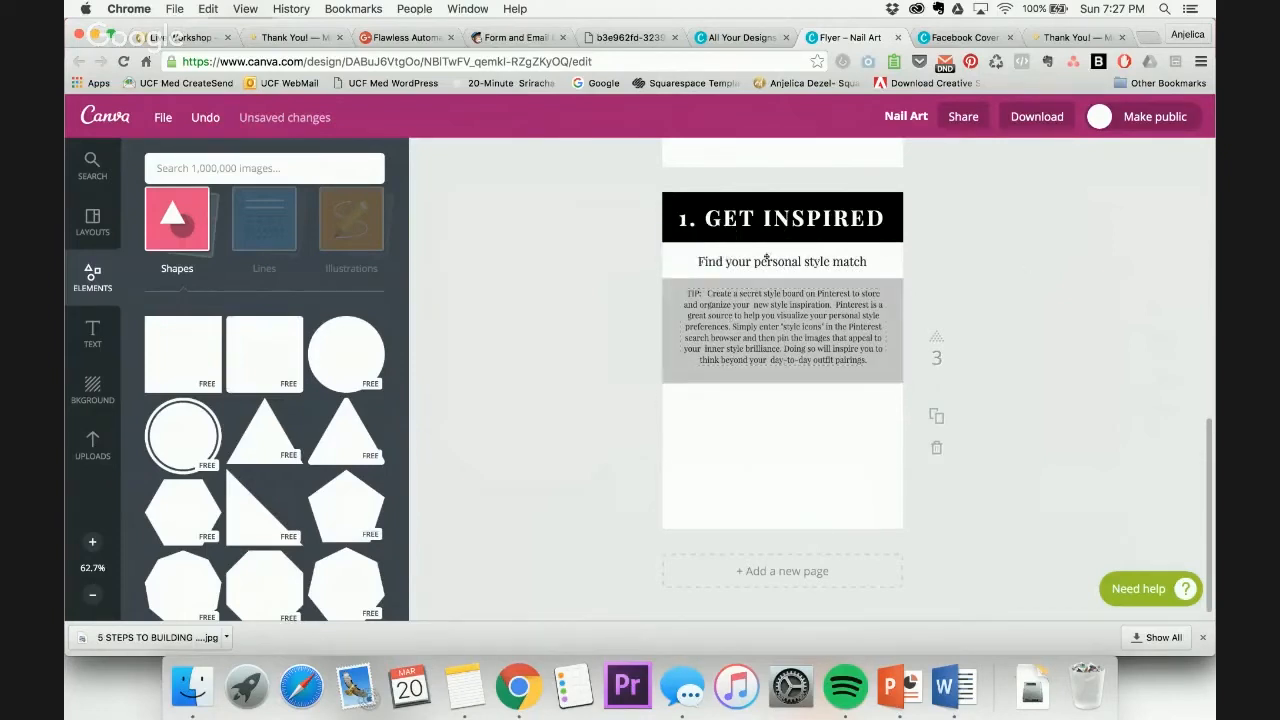
drag(767, 260, 767, 262)
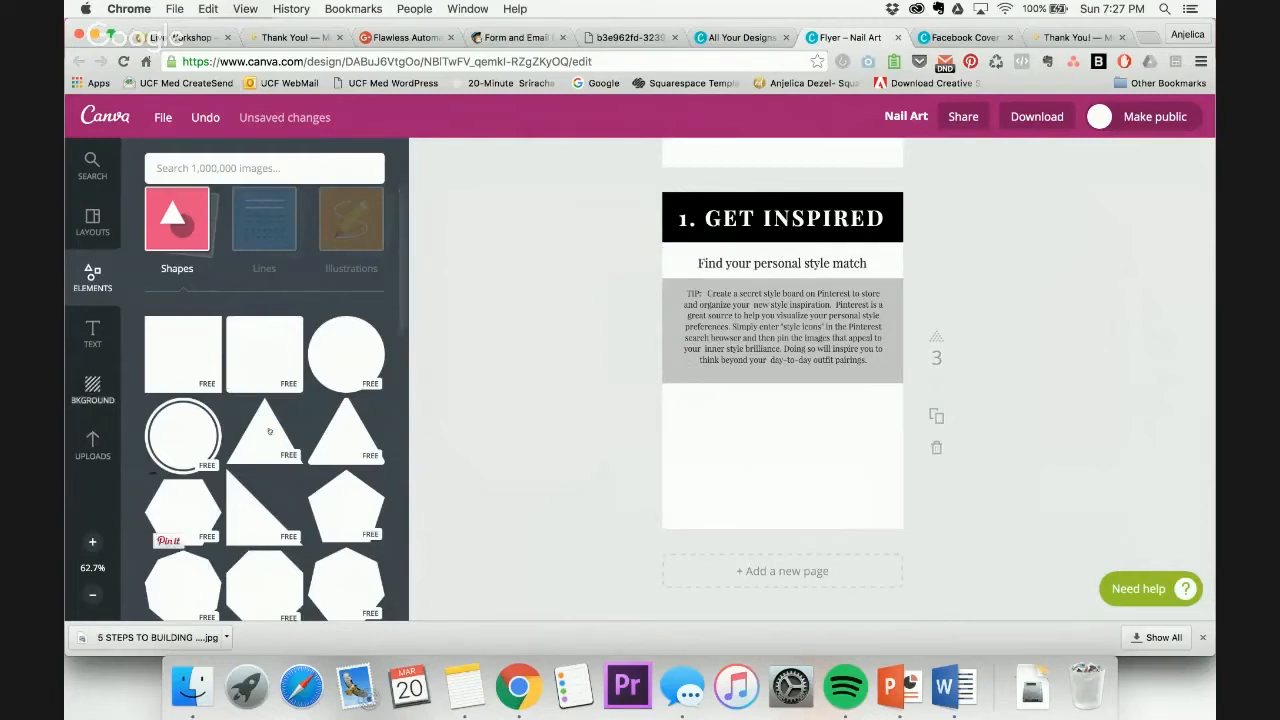
Place the uploaded photo of the woman in a grey hat below the TIP band, extending past the page's left edge
click(92, 442)
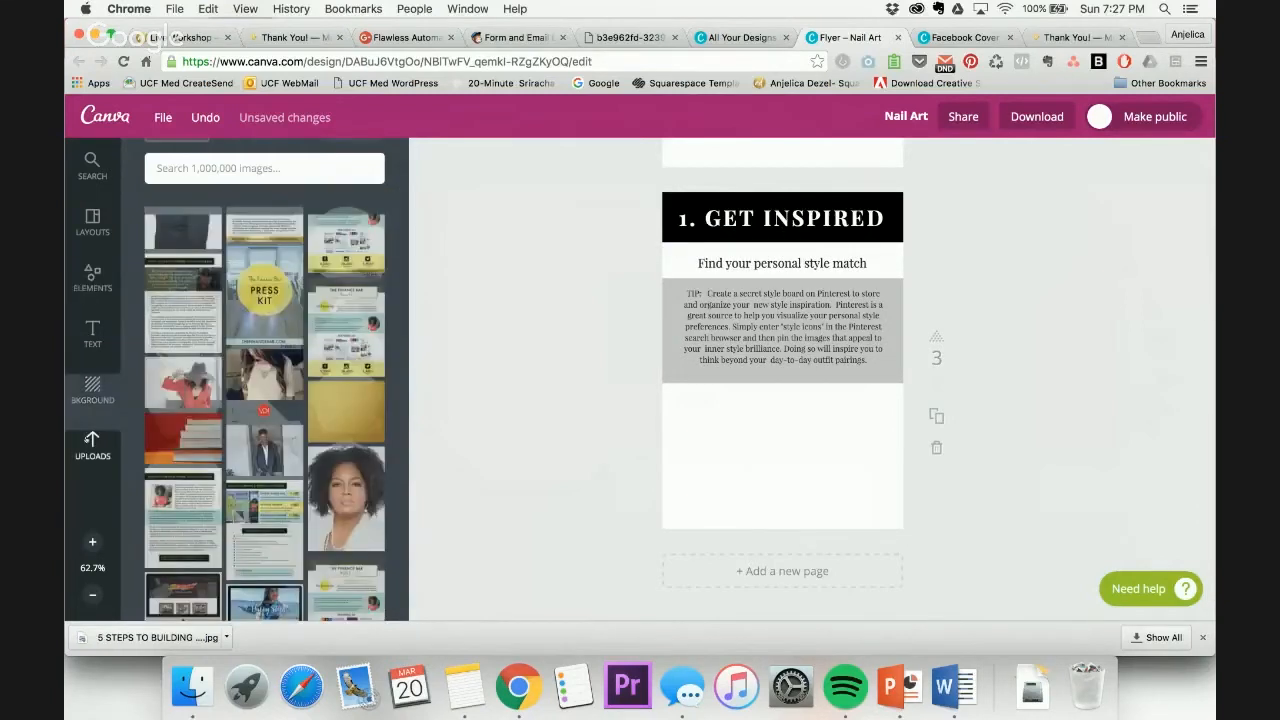
scroll(183, 405, down, 1)
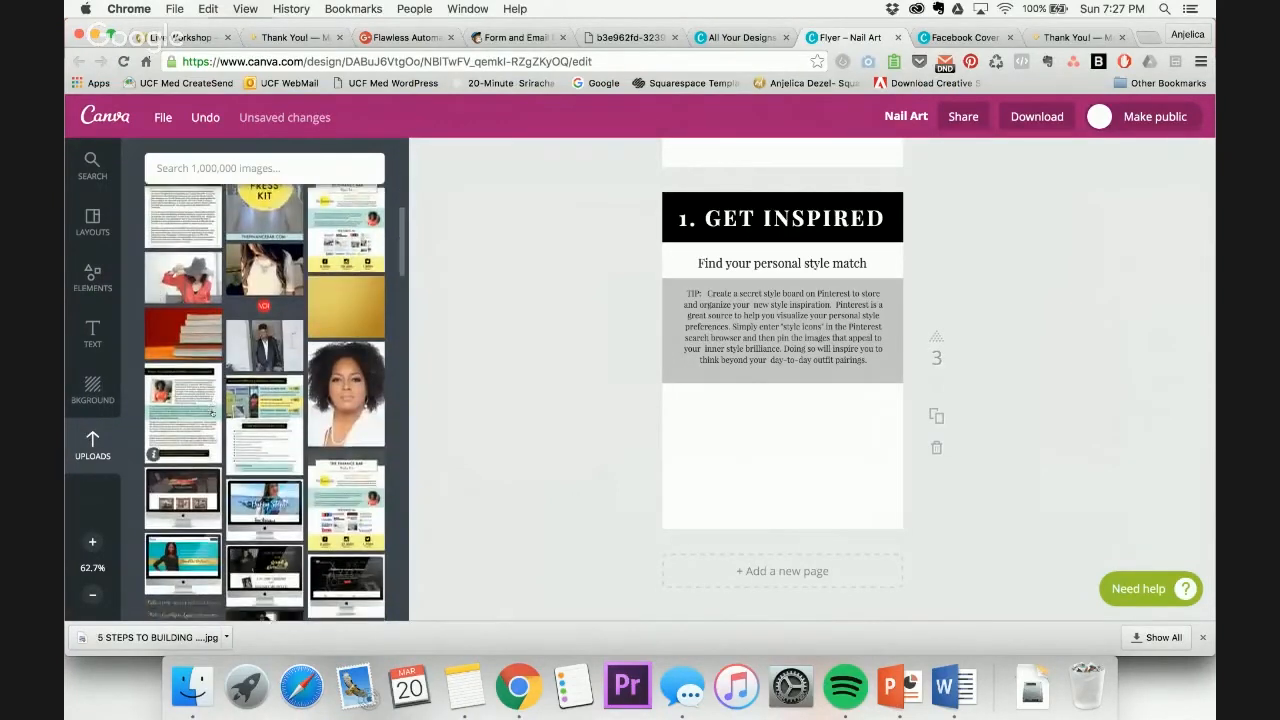
drag(183, 415, 688, 459)
click(1146, 384)
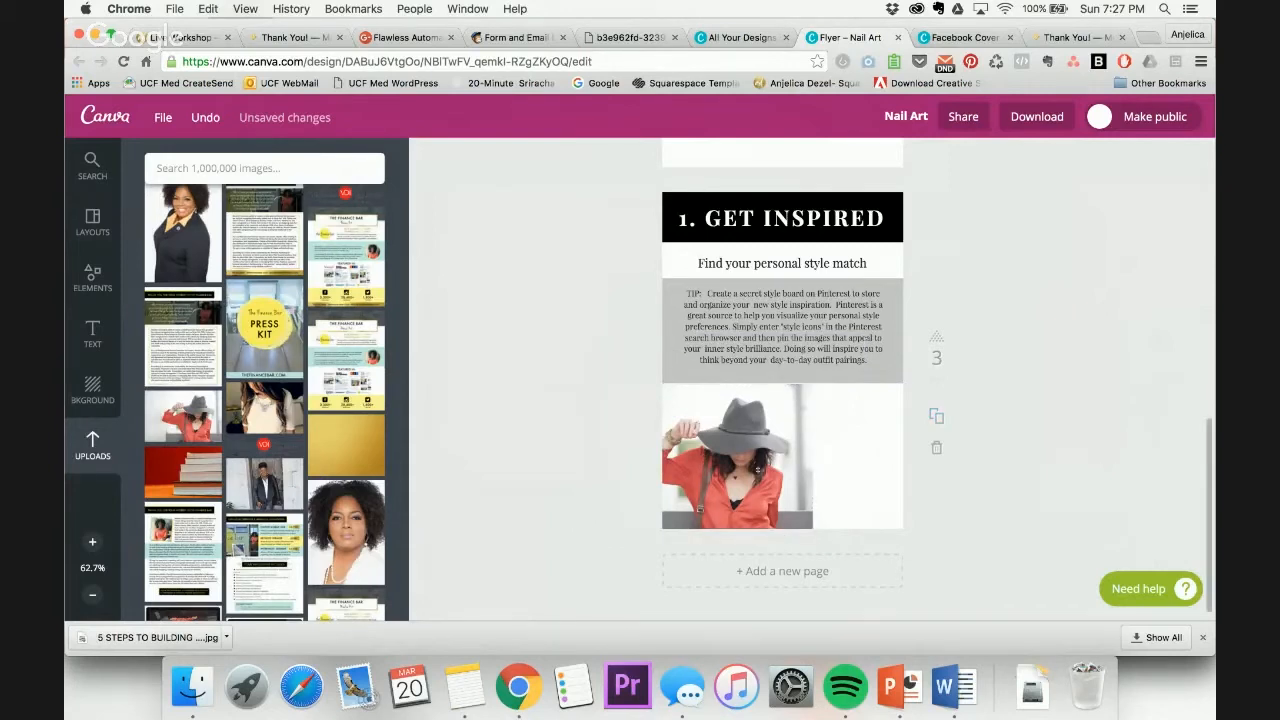
click(756, 470)
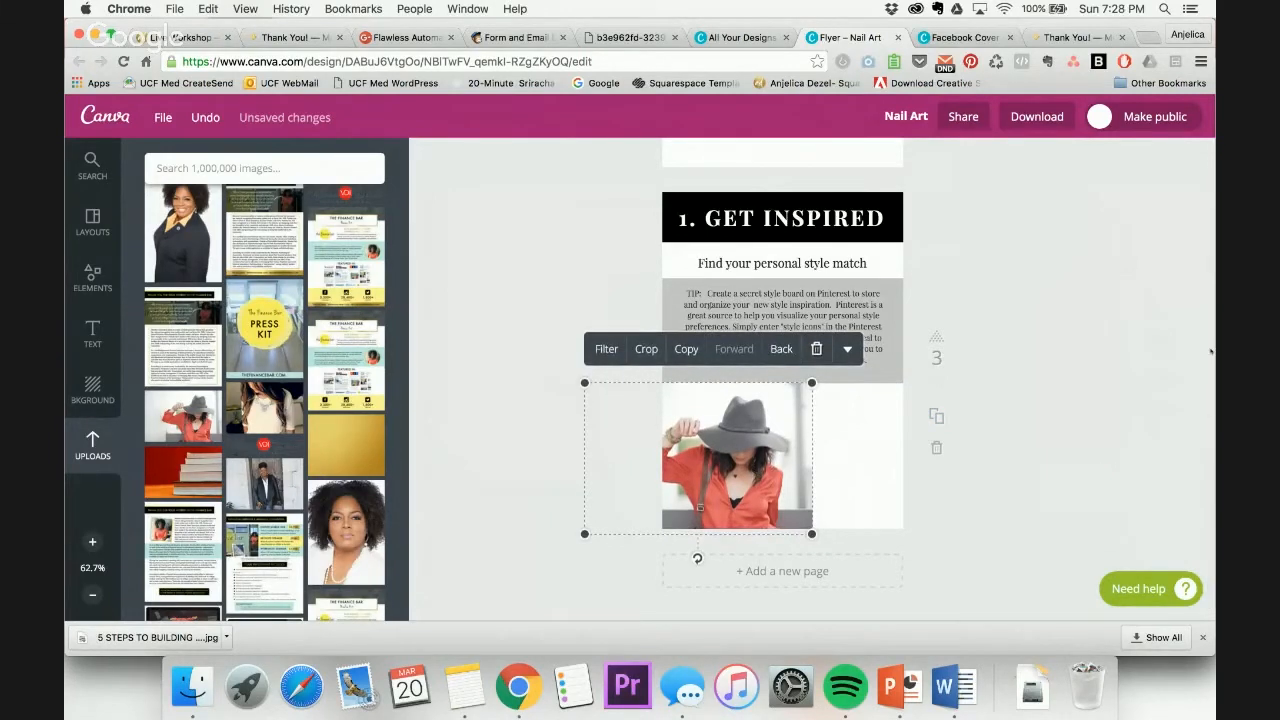
click(1018, 346)
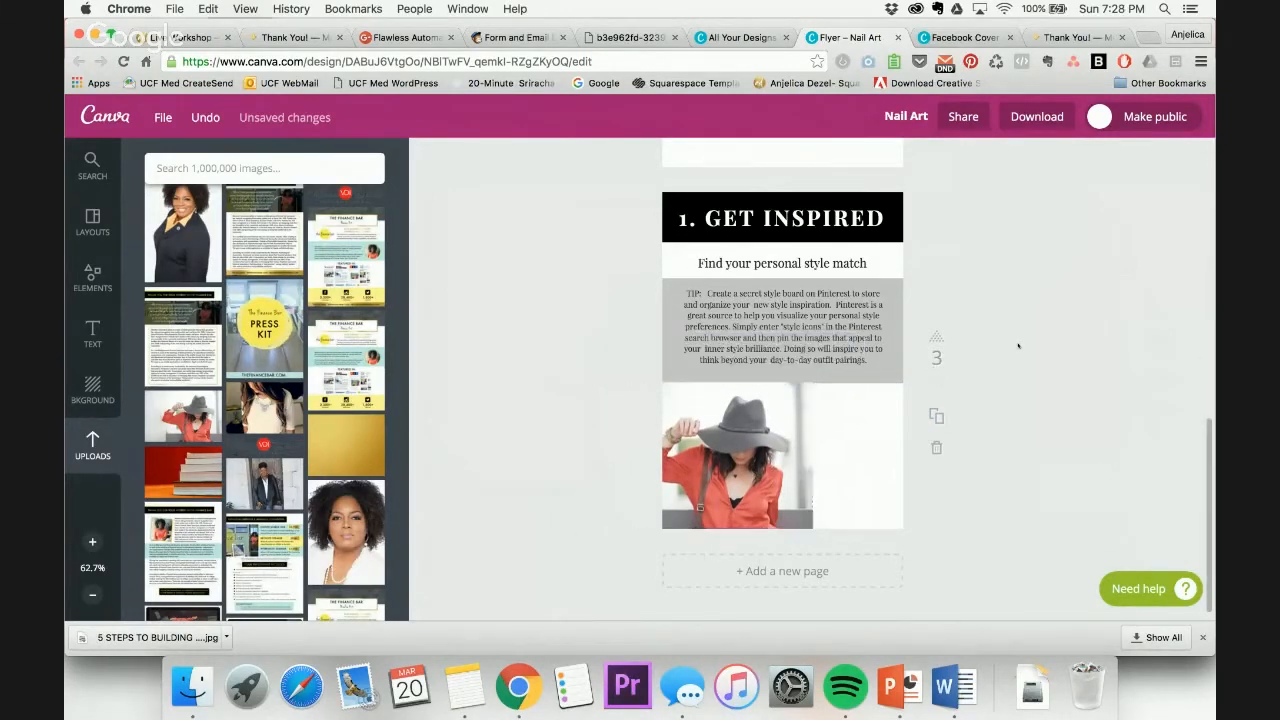
Nudge the hat photo on page 3 into line with the lower edge of the gray tip block at 100% zoom
click(769, 448)
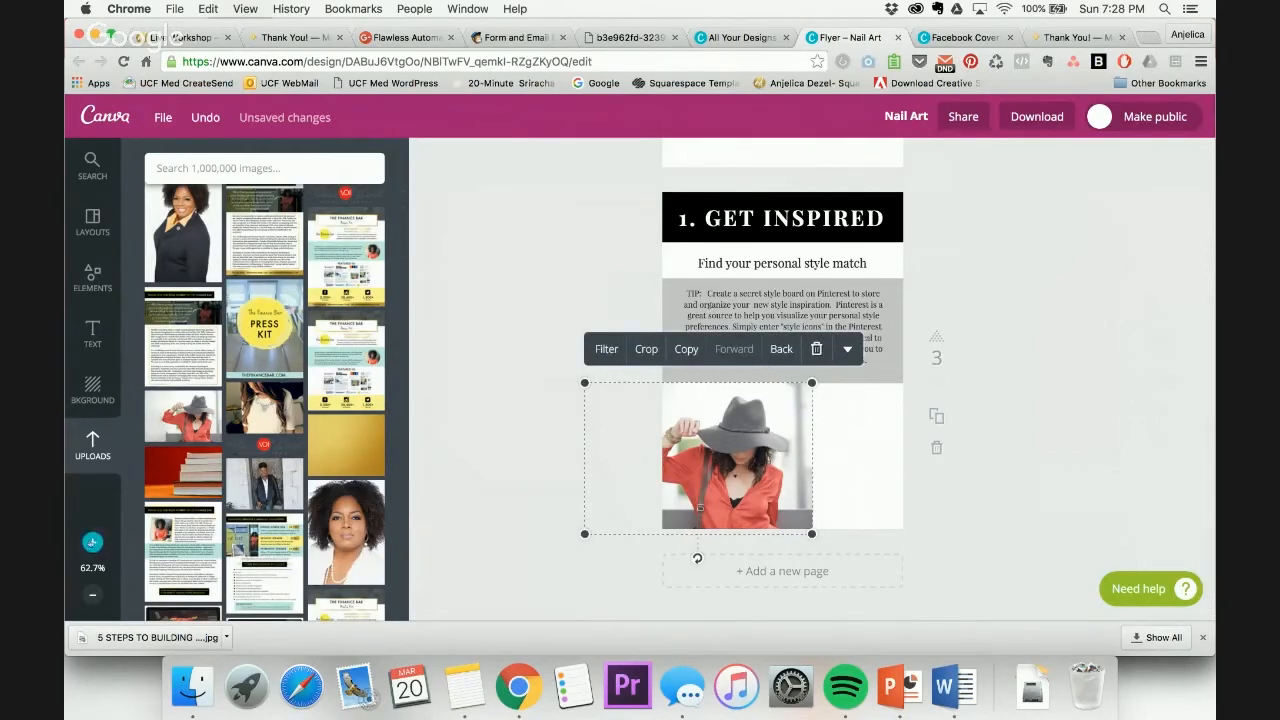
click(92, 541)
click(92, 541)
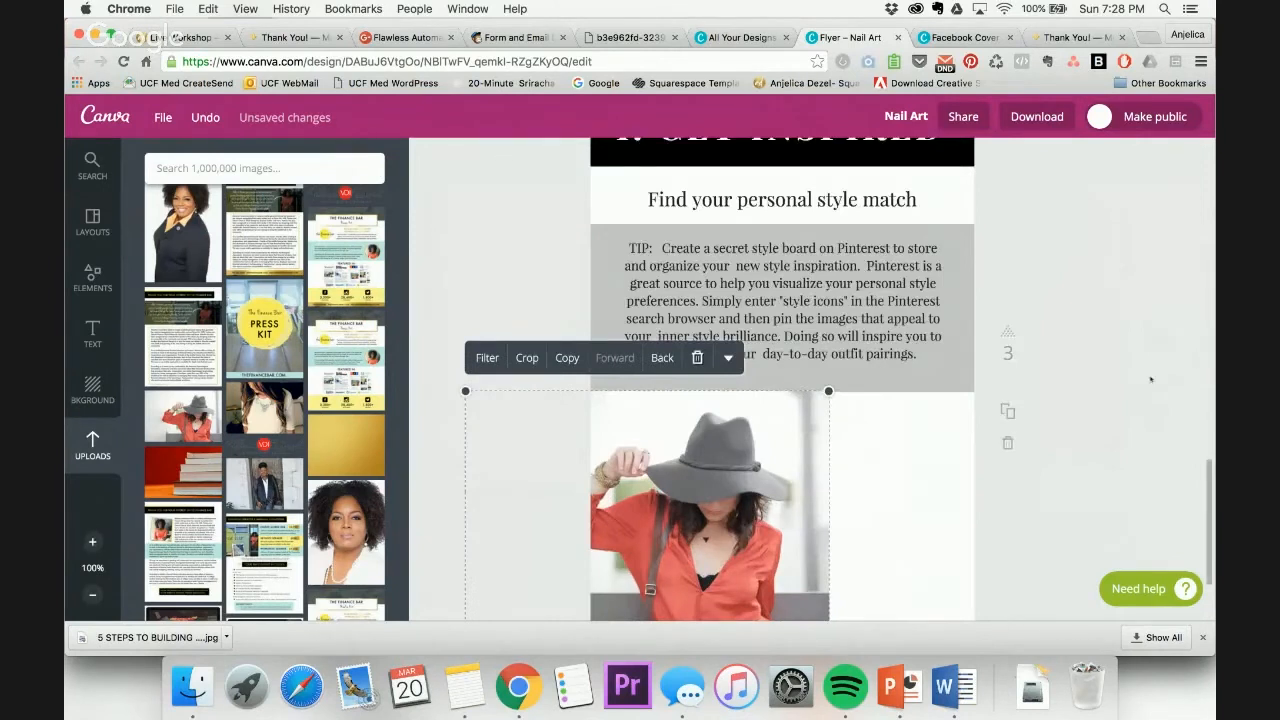
click(908, 399)
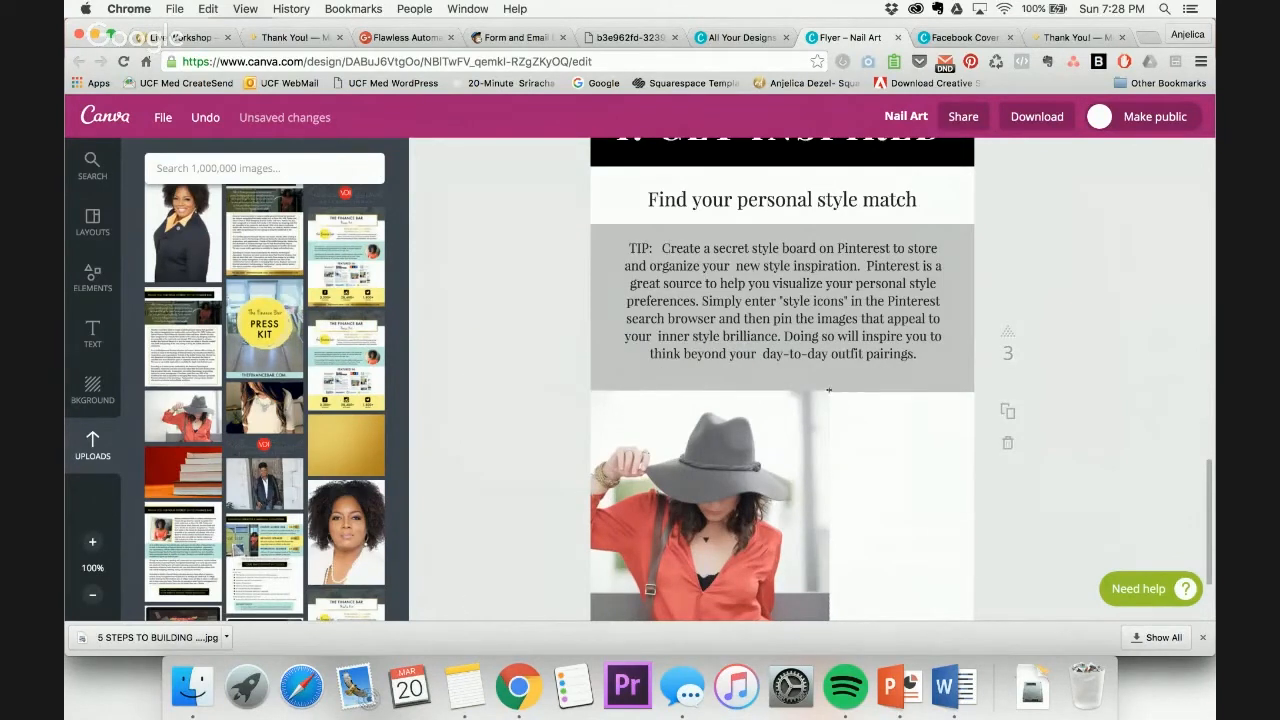
drag(813, 429, 813, 431)
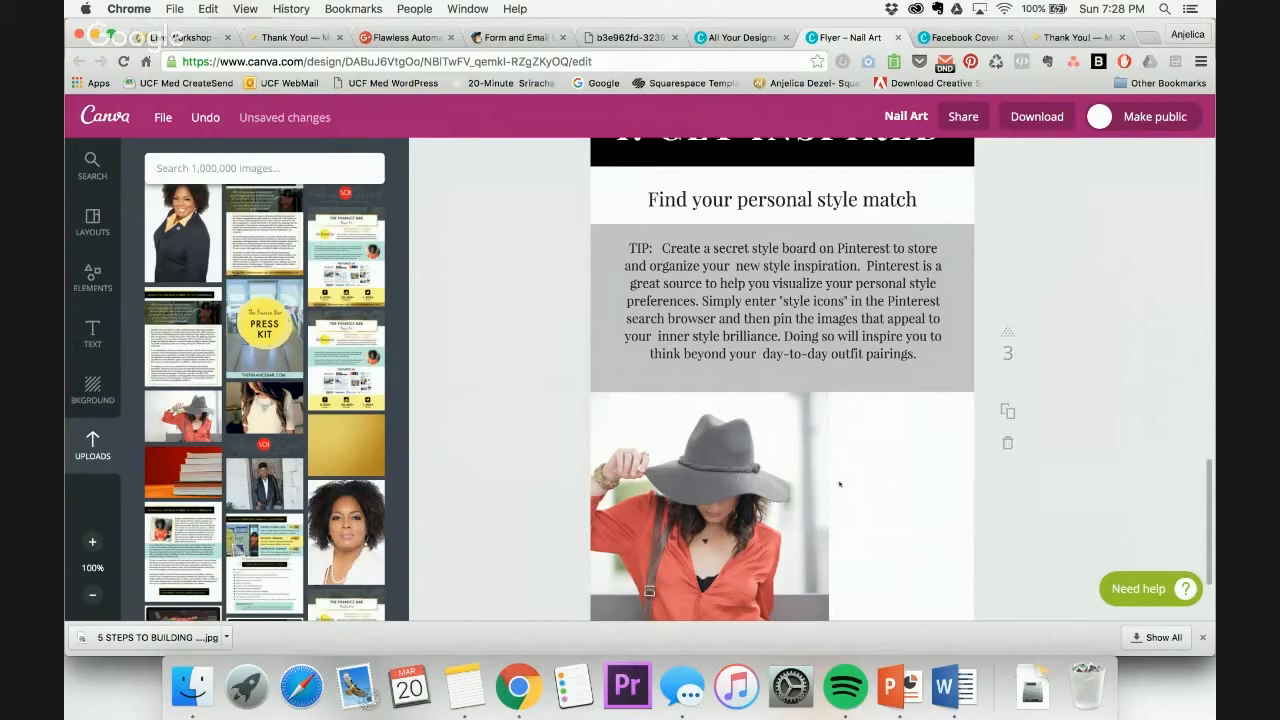
scroll(1066, 361, up, 2)
scroll(1066, 361, down, 4)
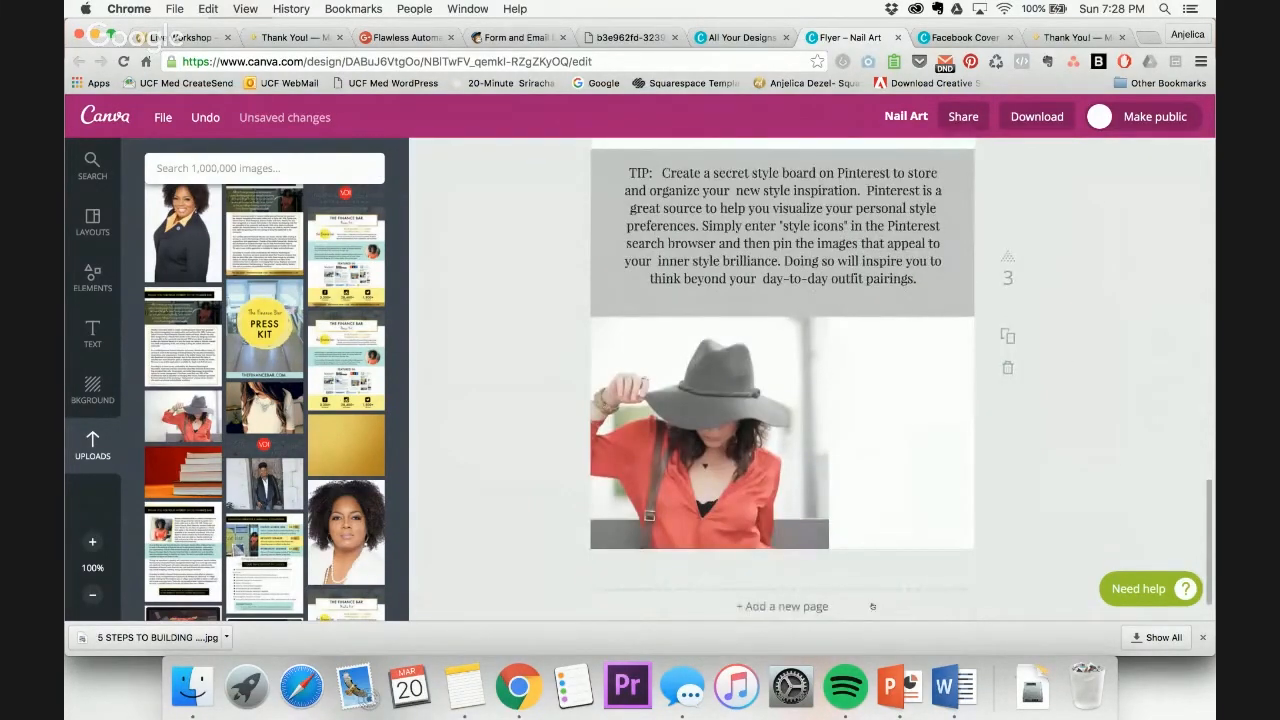
click(953, 686)
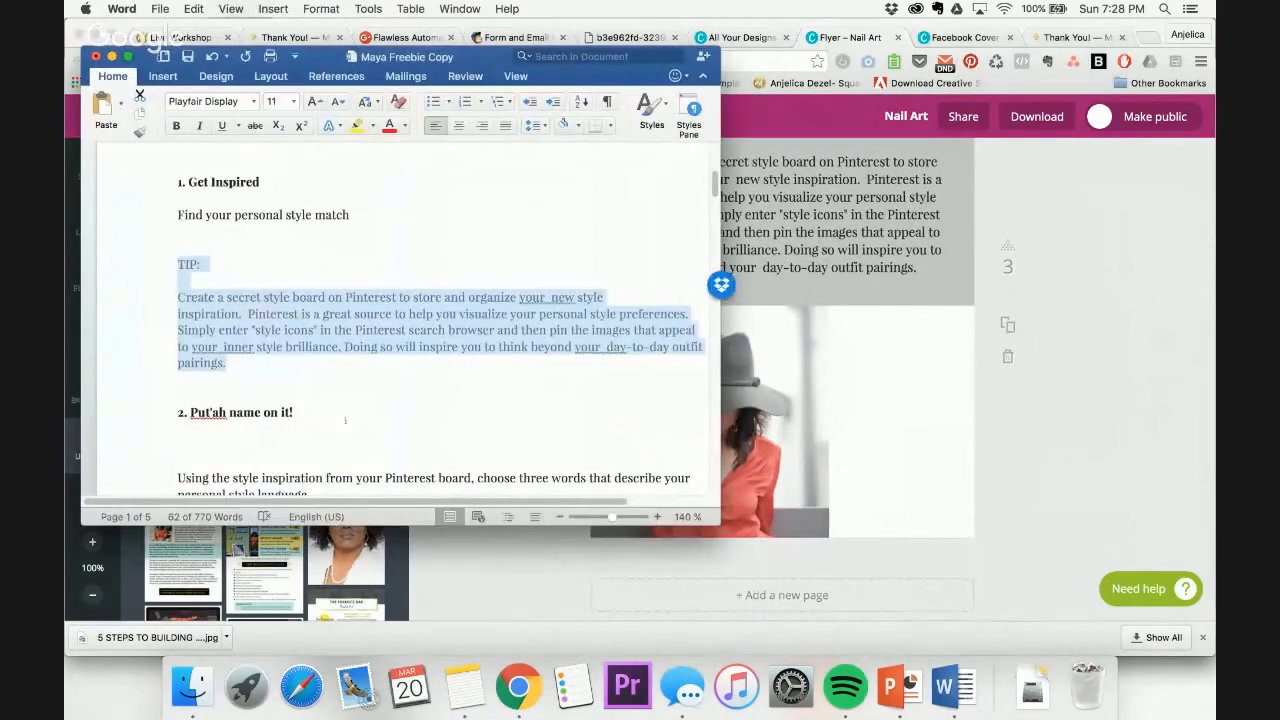
click(1106, 252)
scroll(944, 259, up, 2)
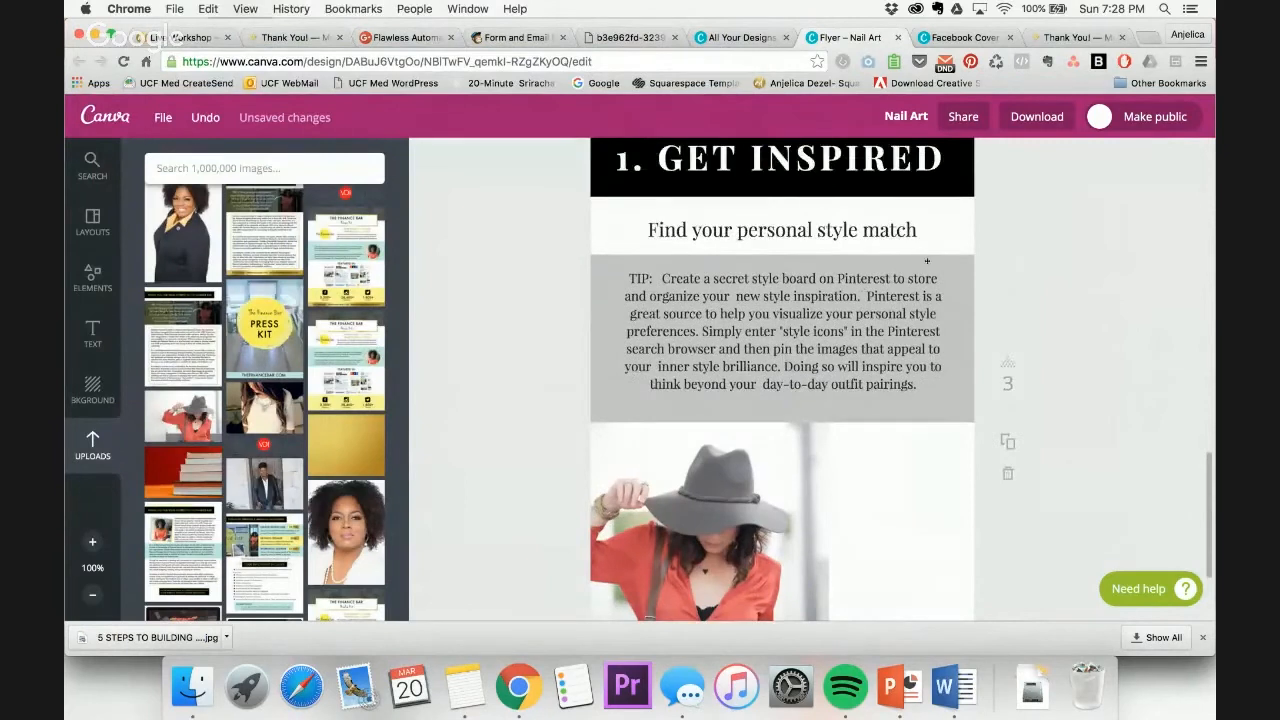
scroll(772, 488, down, 2)
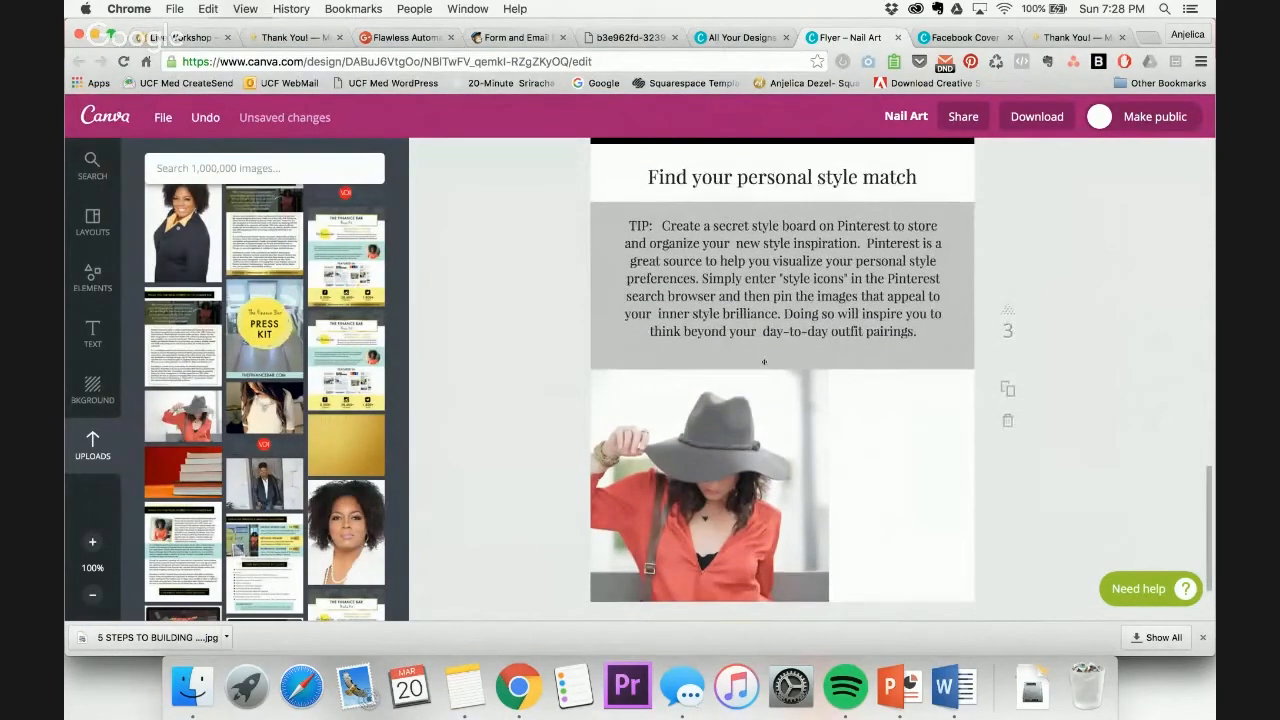
Move the hat photo against the page's right edge and enlarge it to fill the full width under the tip block
scroll(767, 323, down, 2)
drag(760, 385, 904, 381)
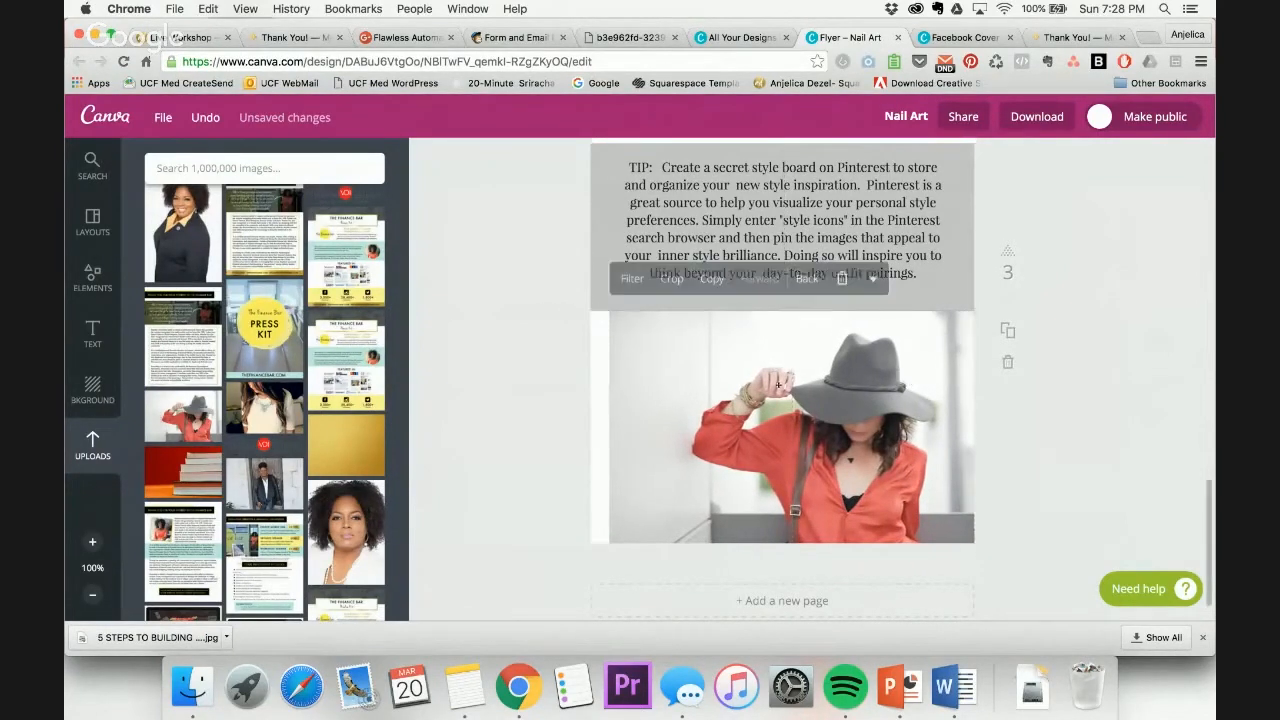
drag(610, 553, 590, 567)
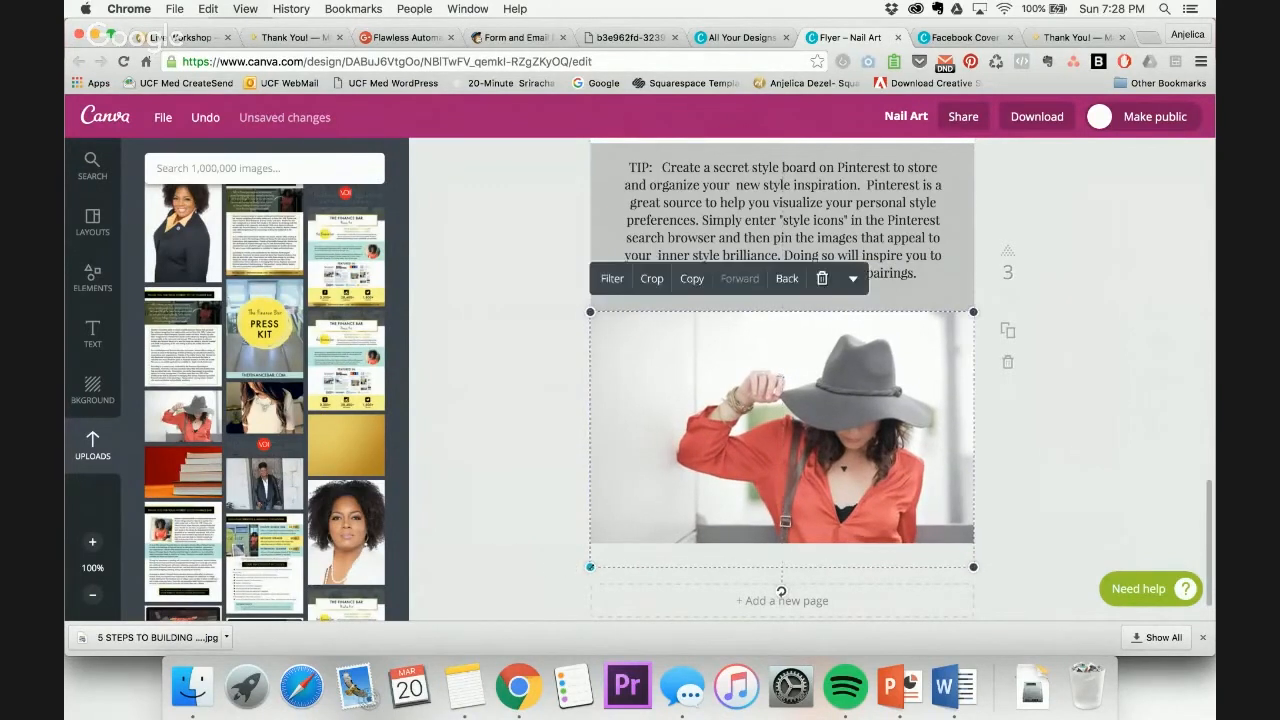
click(1141, 317)
Delete one of the extra spaces after "TIP:" in the page 3 tip text
scroll(1120, 315, up, 5)
scroll(1120, 315, down, 2)
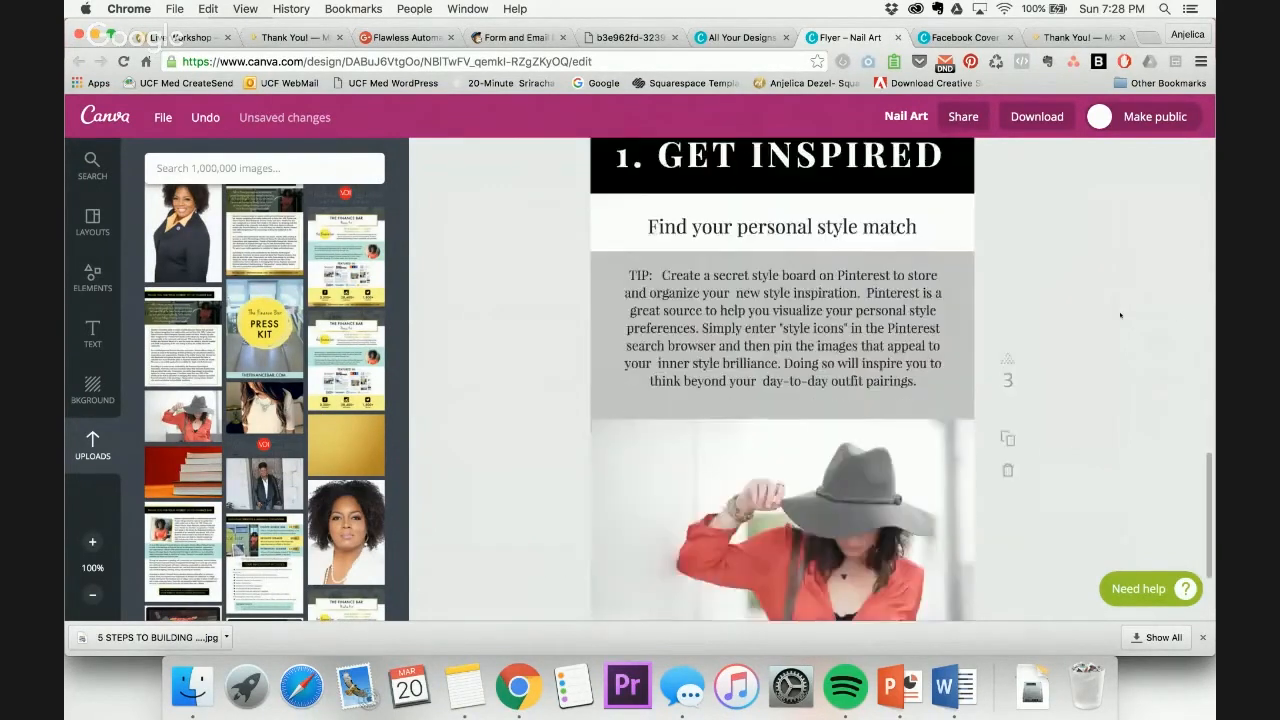
scroll(1120, 315, down, 1)
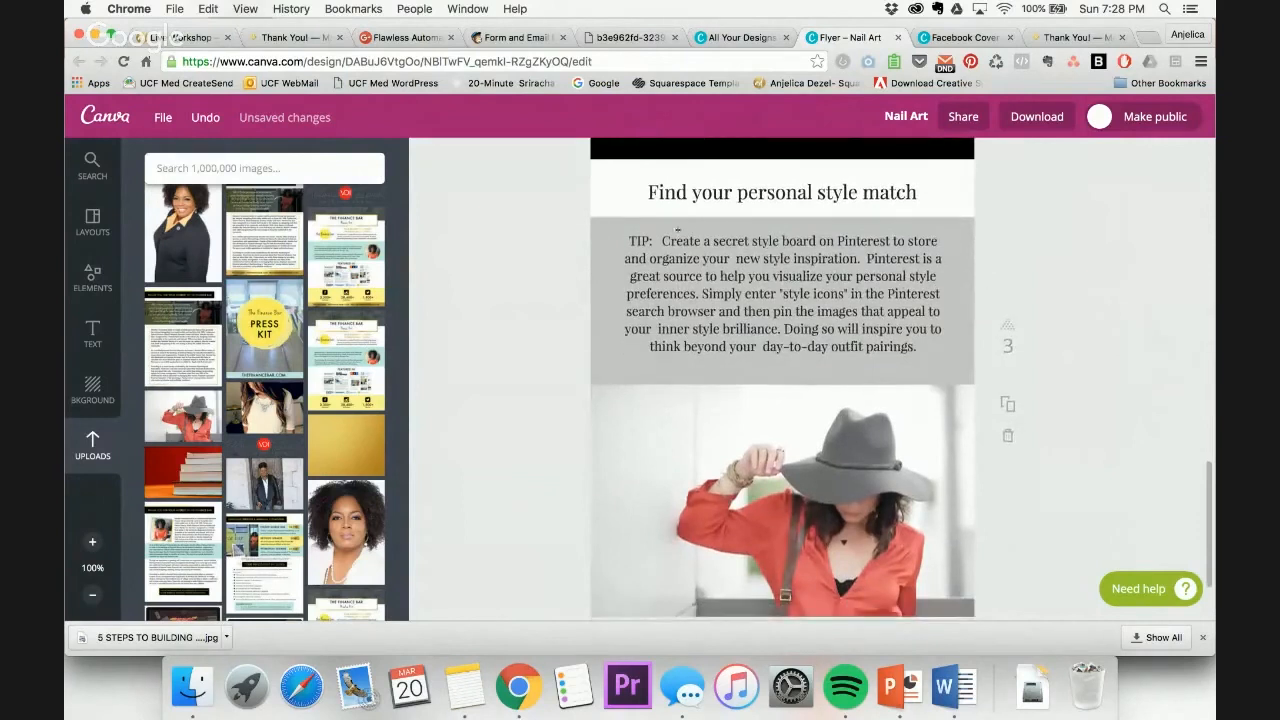
click(662, 238)
key(BackSpace)
click(1071, 226)
scroll(1071, 226, up, 3)
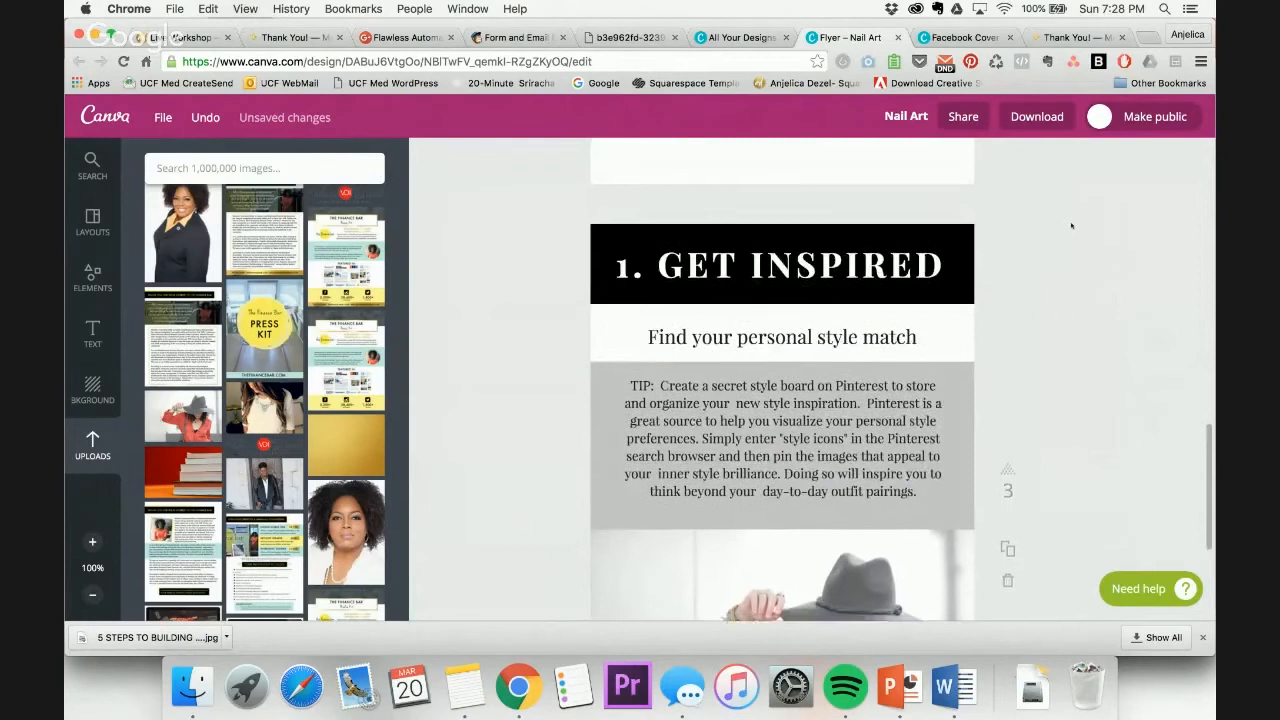
Duplicate page 3 and delete the hat photo from the copy
scroll(1071, 226, down, 5)
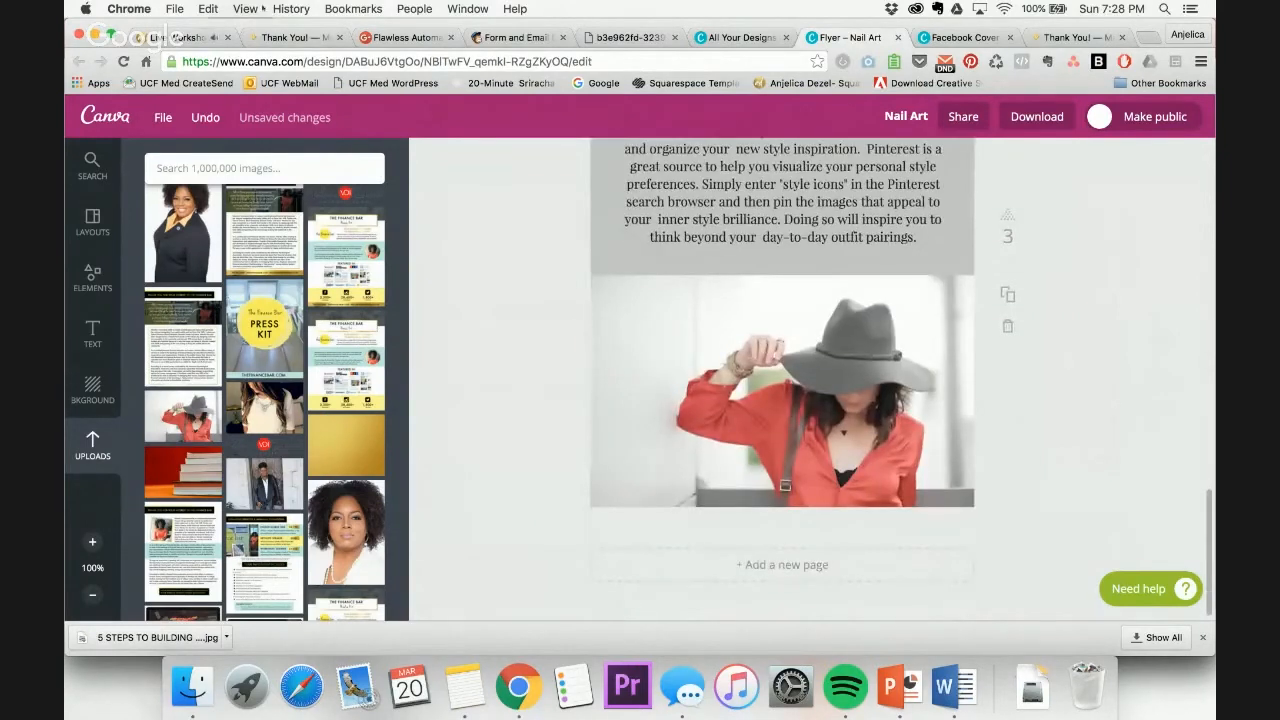
scroll(1047, 268, up, 5)
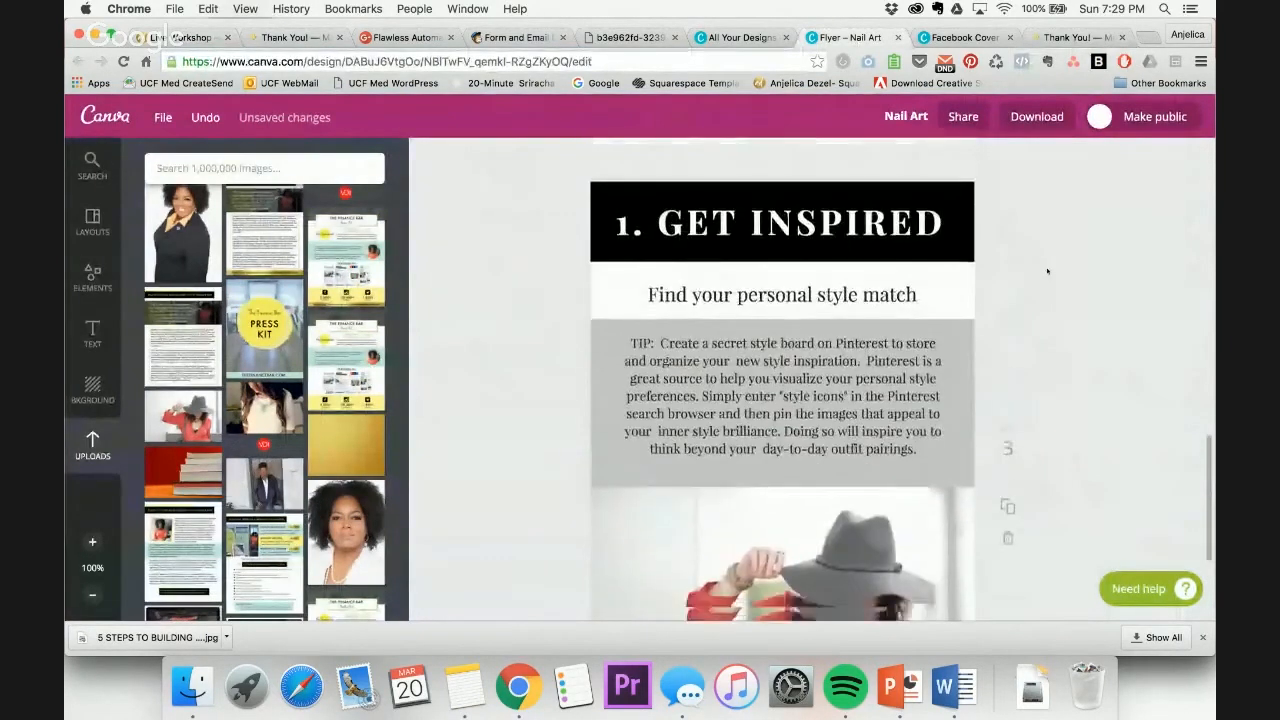
scroll(1047, 268, down, 5)
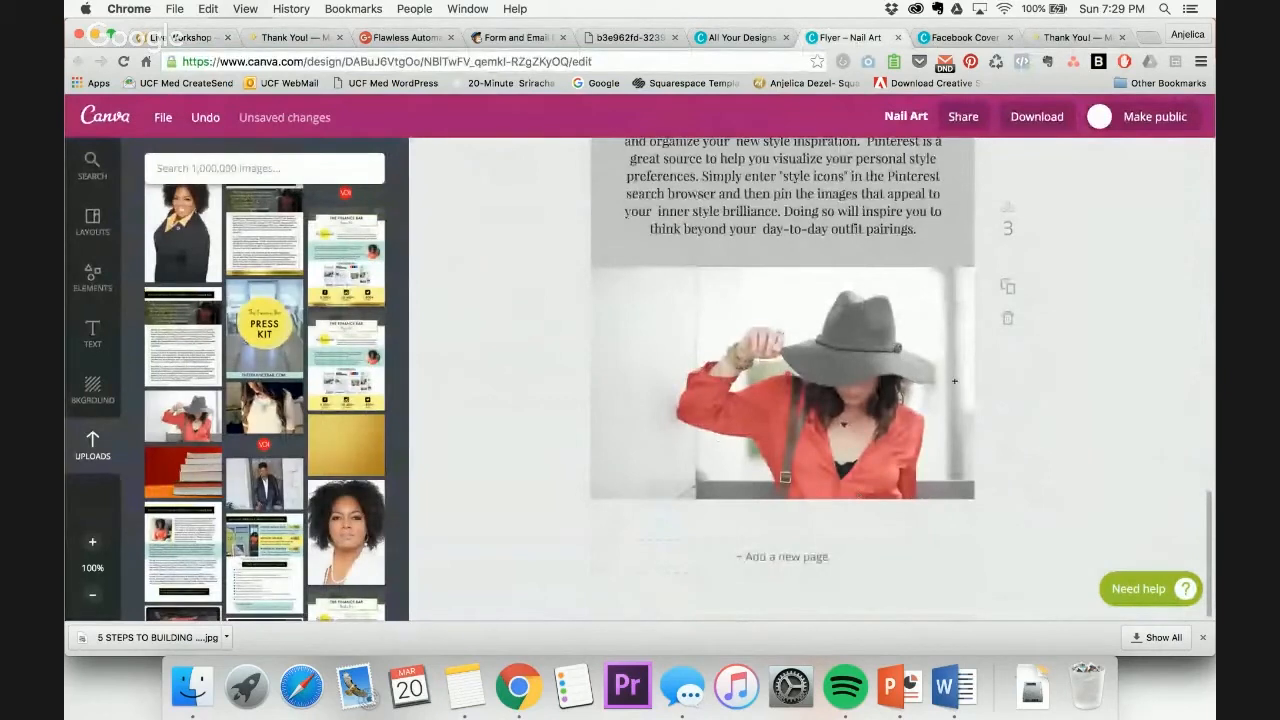
scroll(854, 248, up, 5)
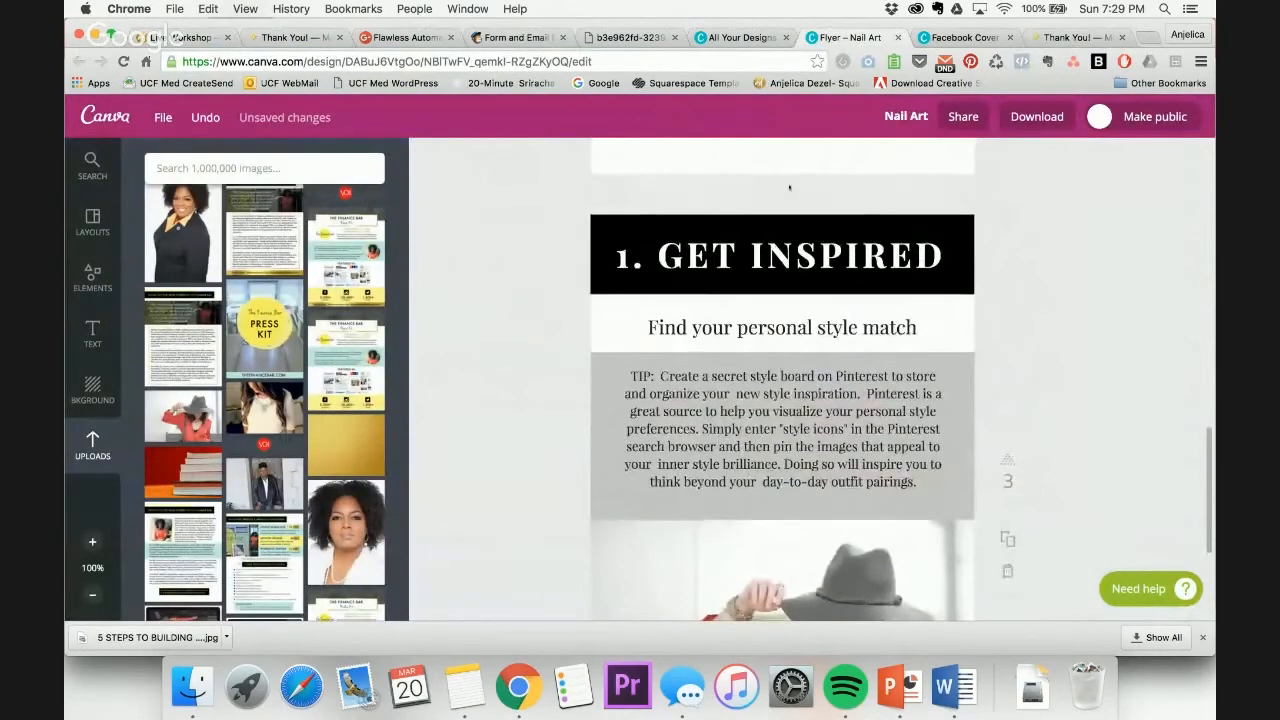
scroll(759, 333, down, 4)
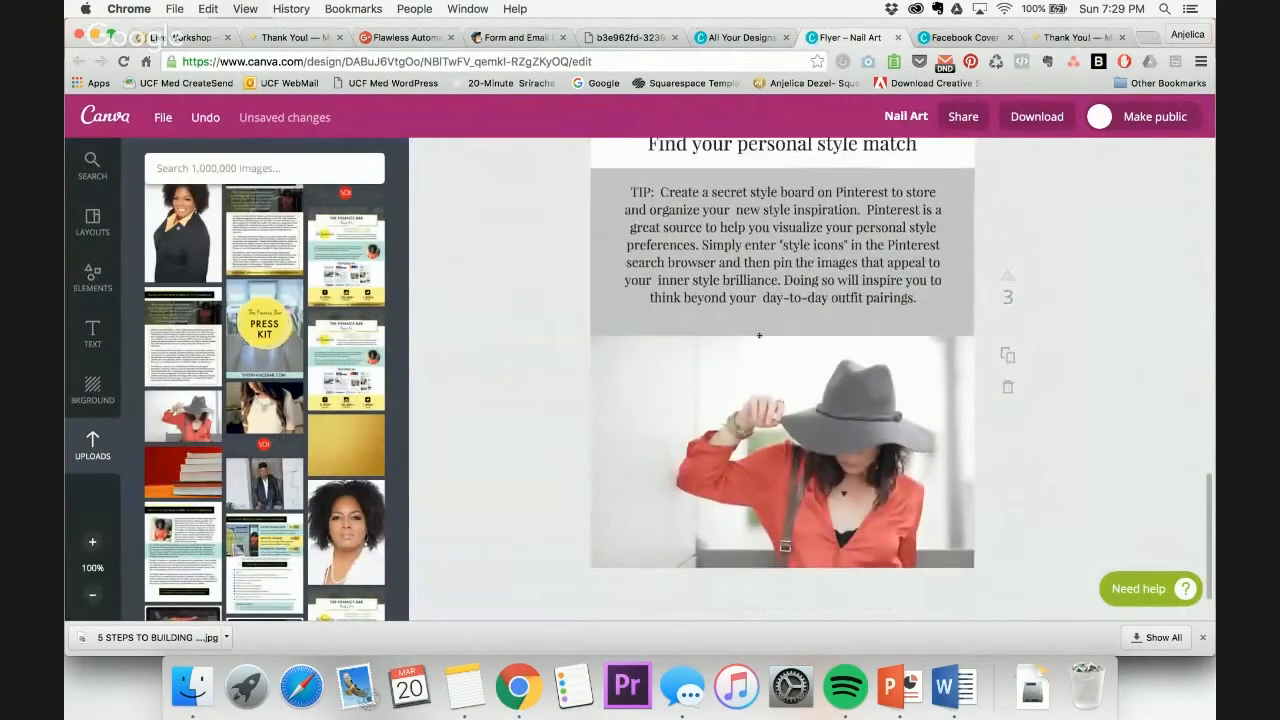
click(1010, 355)
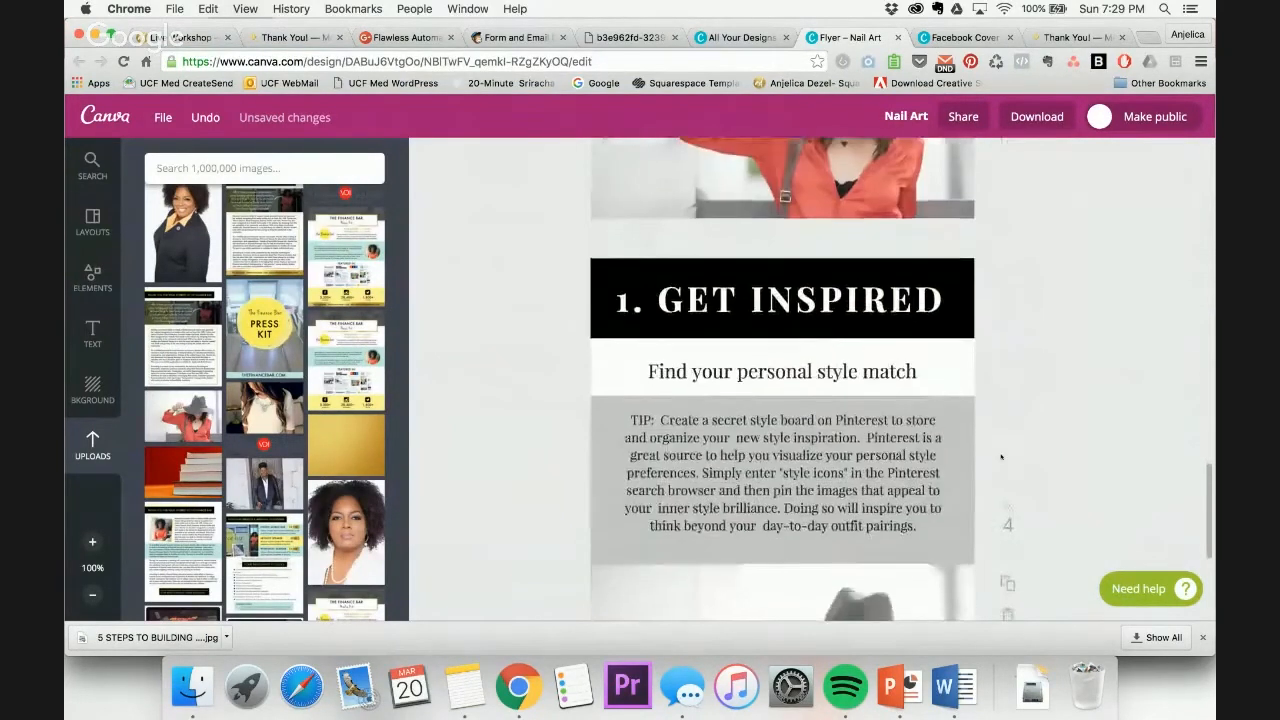
click(918, 453)
key(Delete)
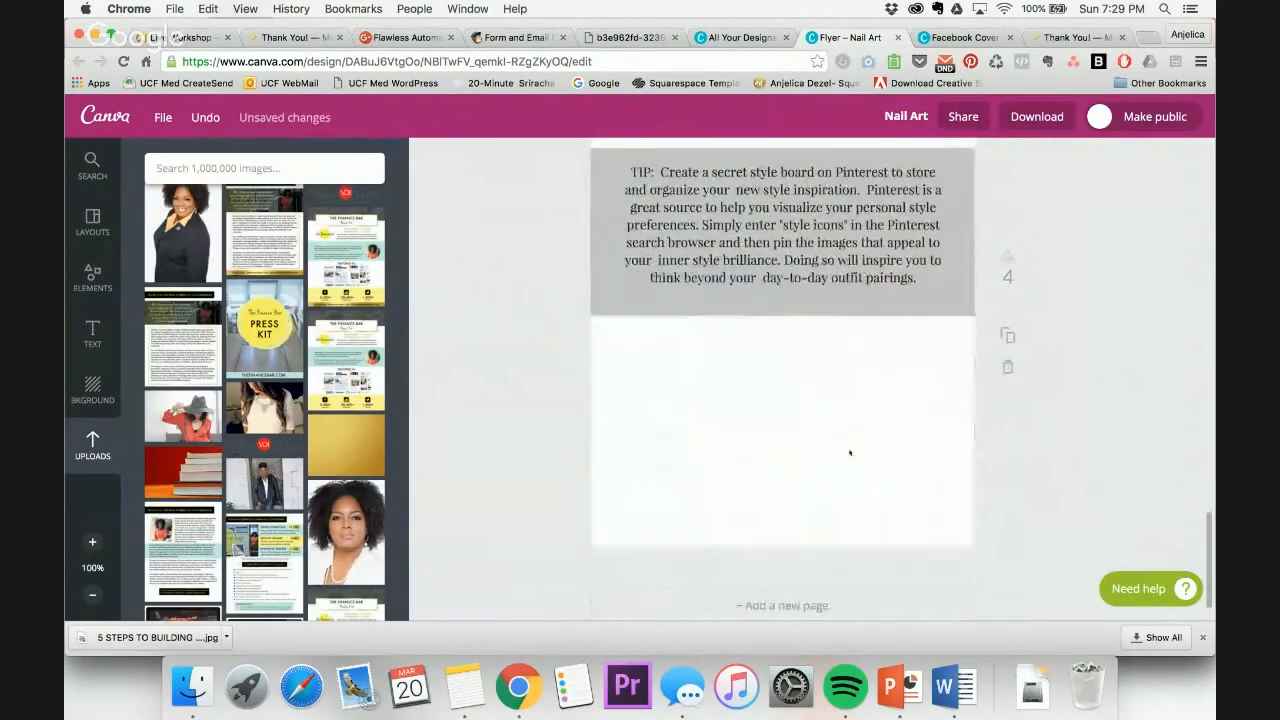
scroll(1061, 456, up, 3)
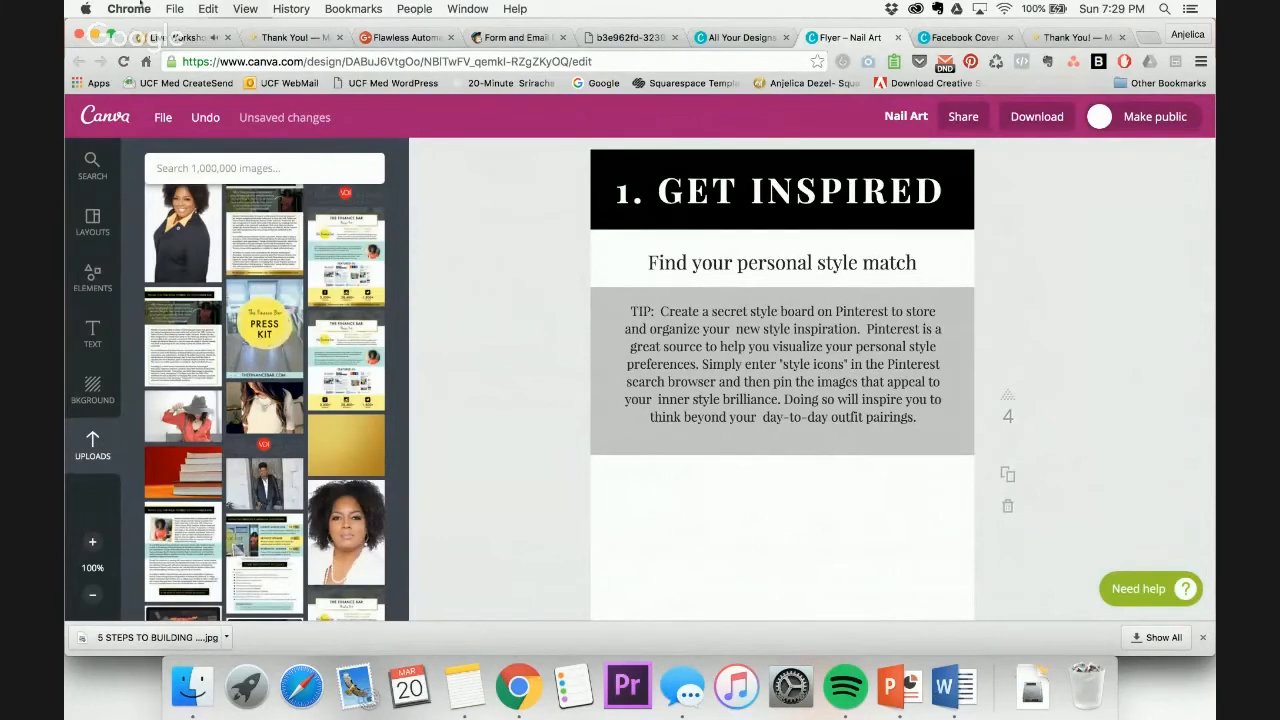
Check the workshop page's chat for questions, and open bigstock.com in a new browser tab
click(196, 39)
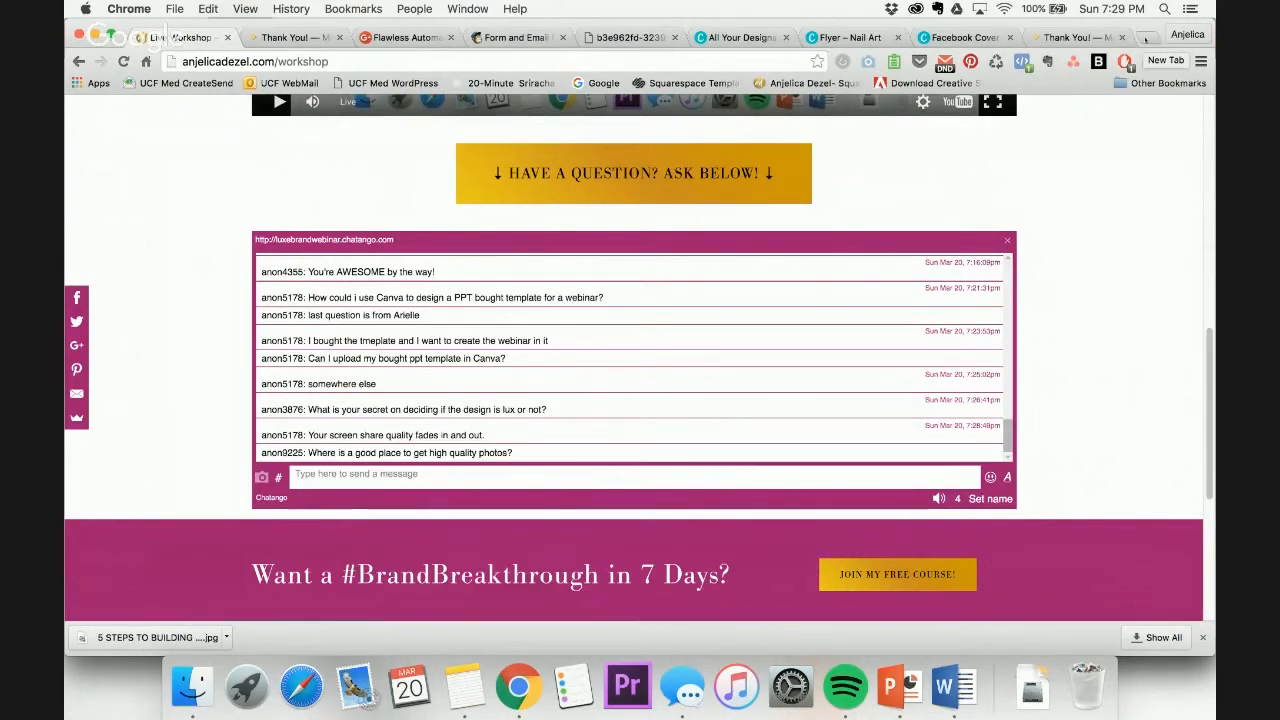
click(1146, 38)
text(bigstock.com)
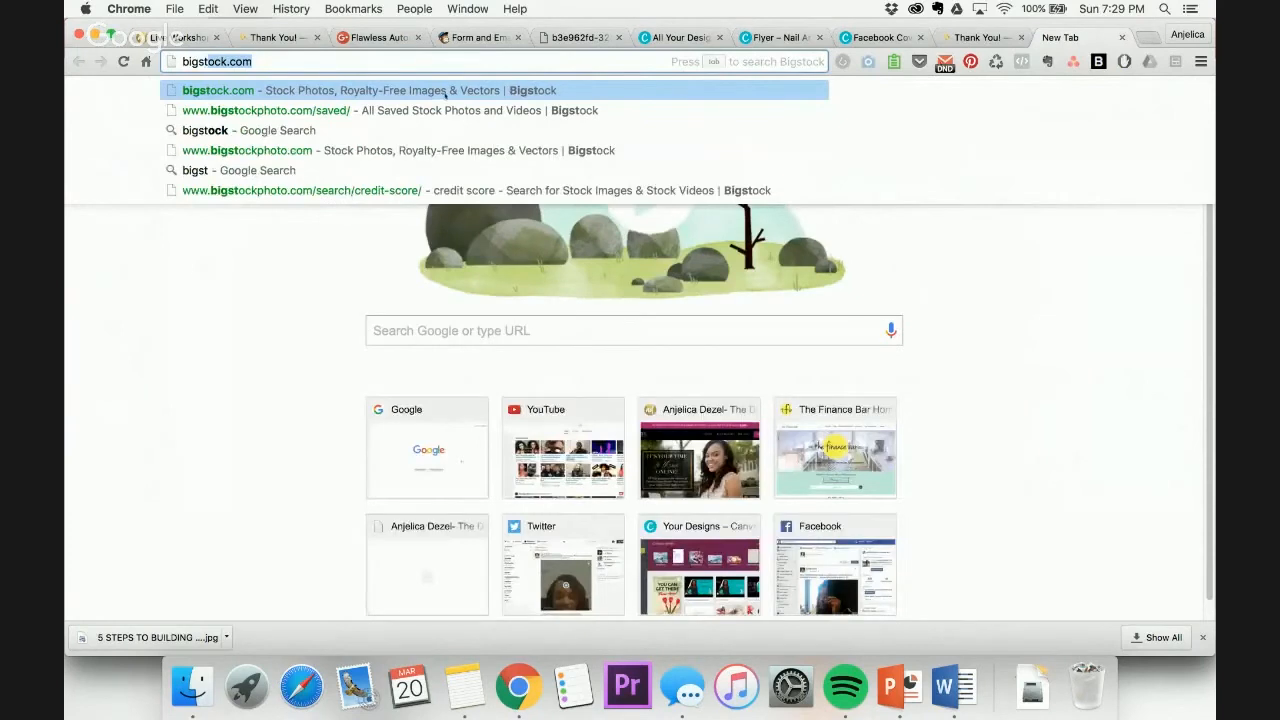
click(445, 90)
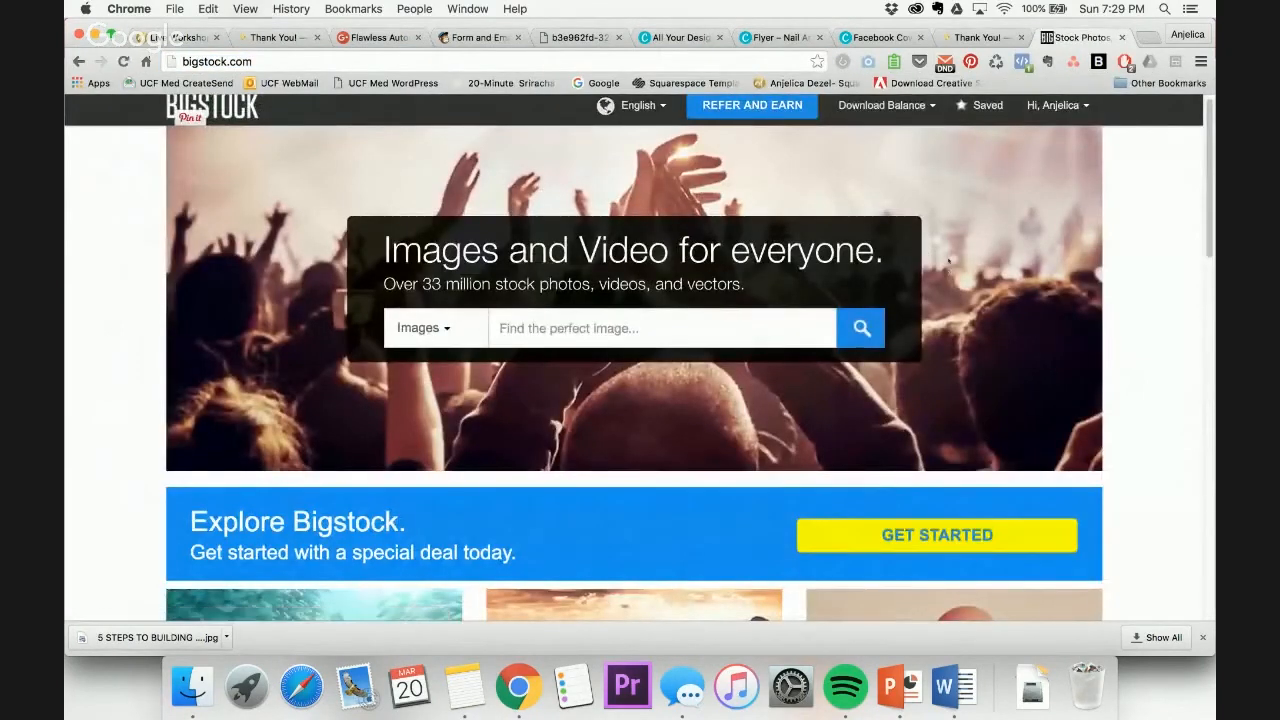
scroll(949, 261, down, 4)
scroll(949, 261, up, 5)
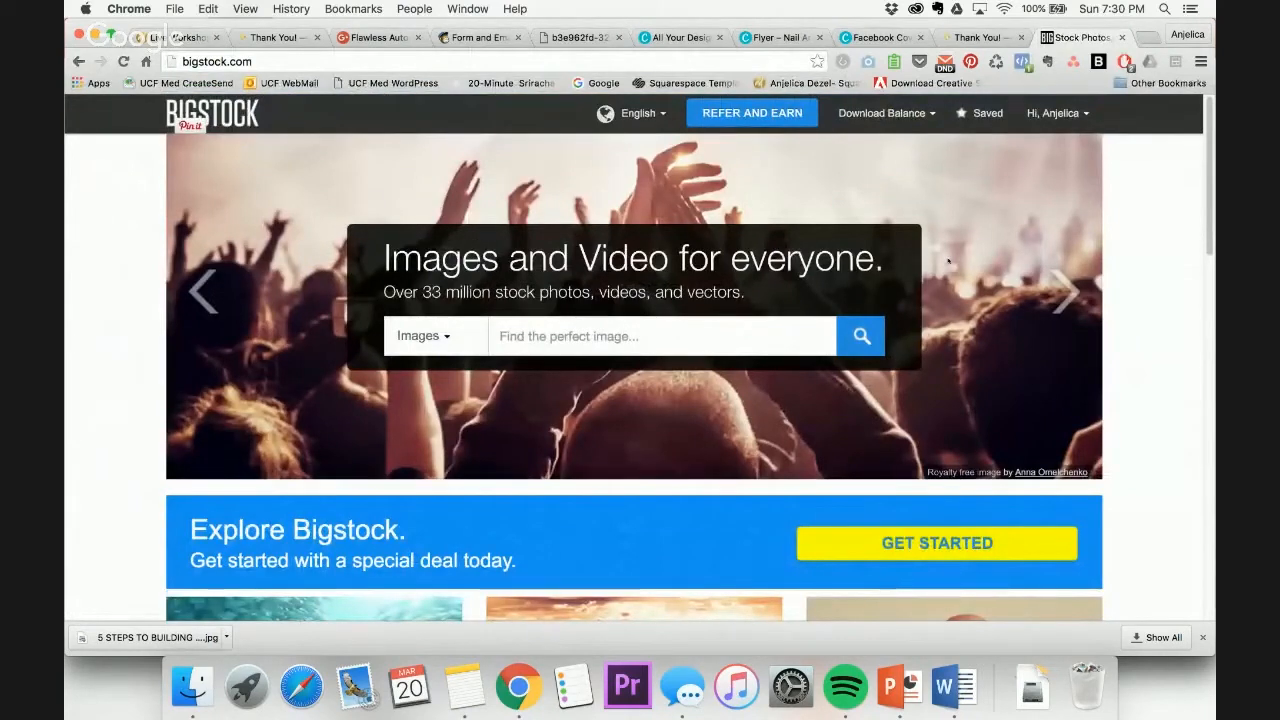
click(543, 63)
text(14)
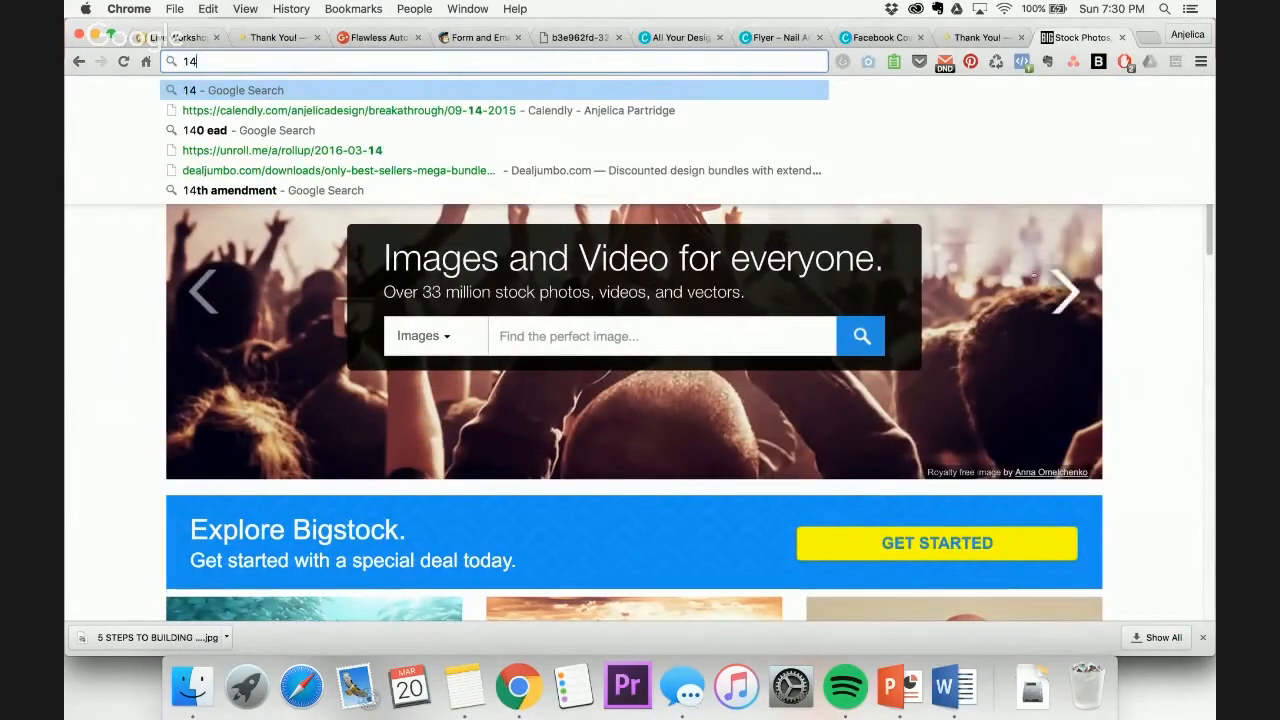
click(1129, 286)
Search the browsing history for "14 day trial", open the Bigstock free-trial page to select its web address, and return to the Canva flyer
click(1201, 61)
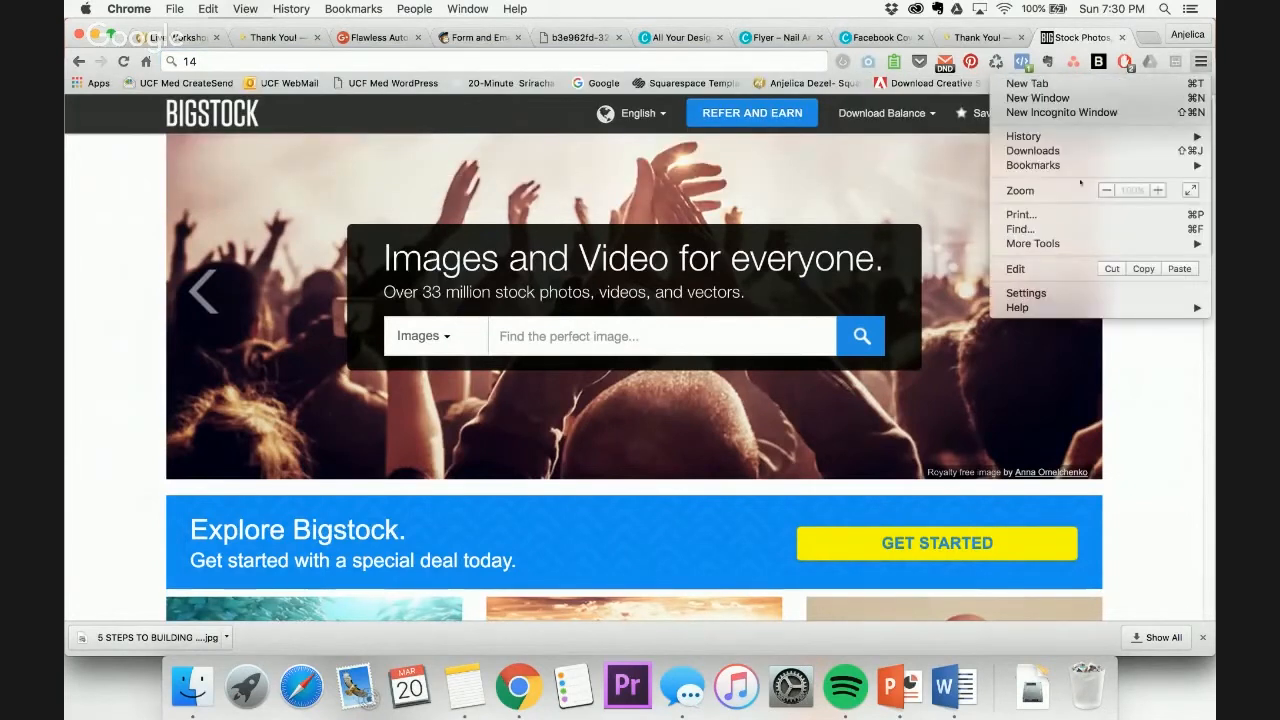
mouse_move(1062, 143)
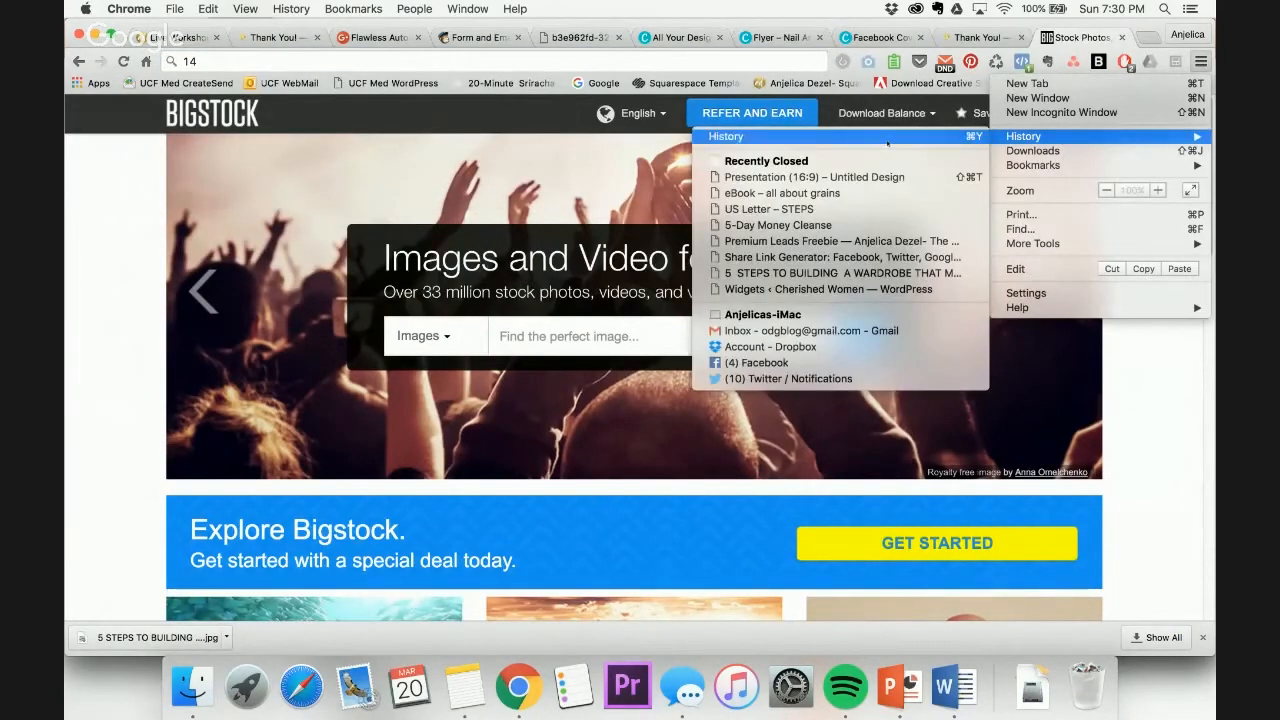
click(780, 136)
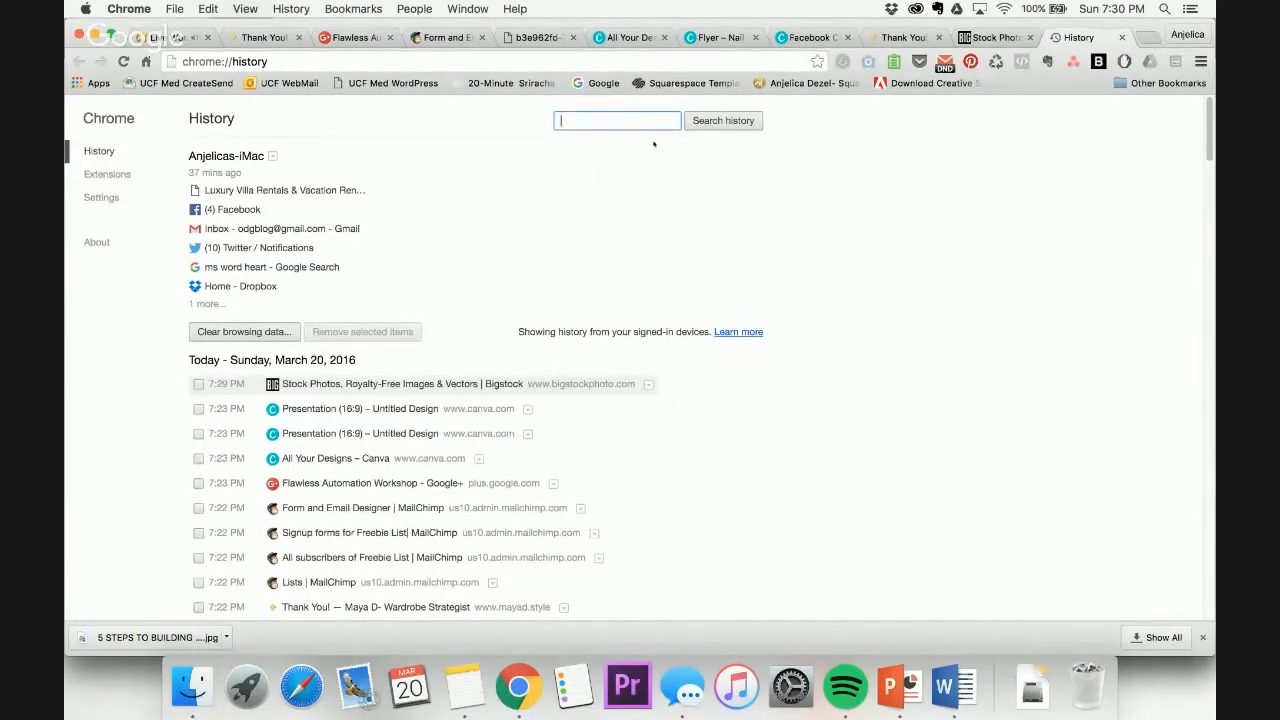
text(14 day trial)
key(Return)
click(459, 252)
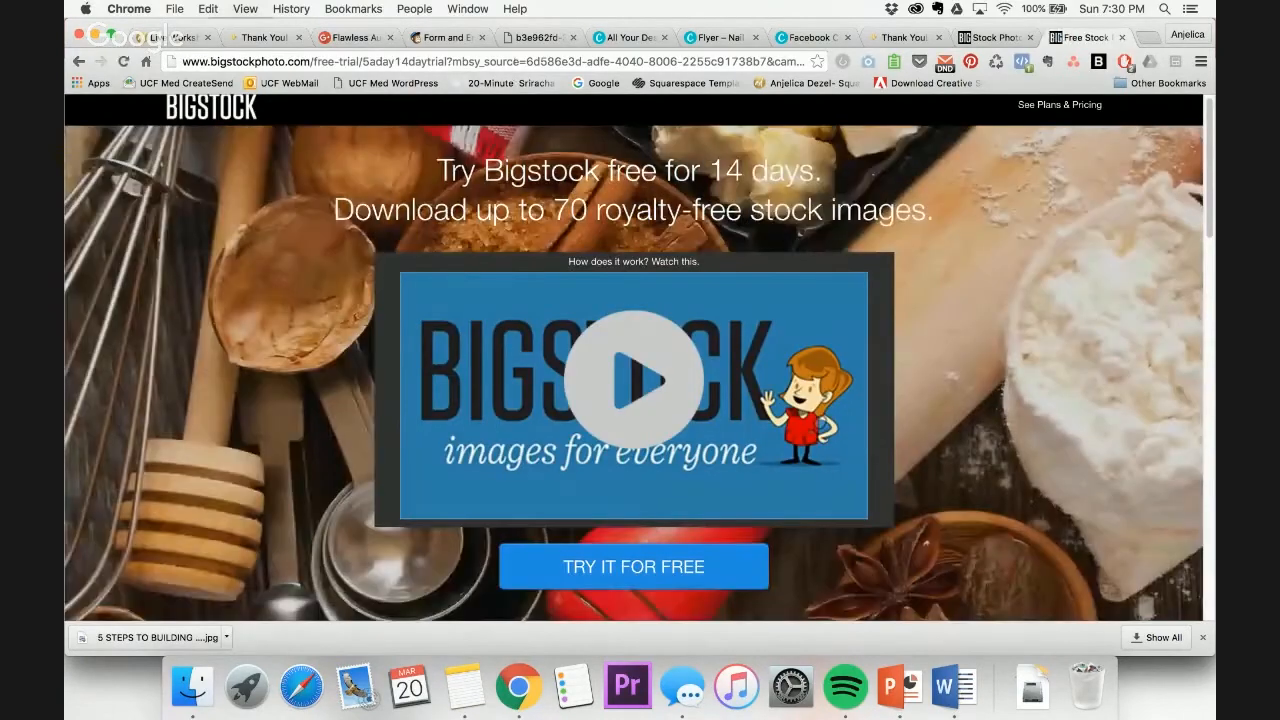
click(515, 62)
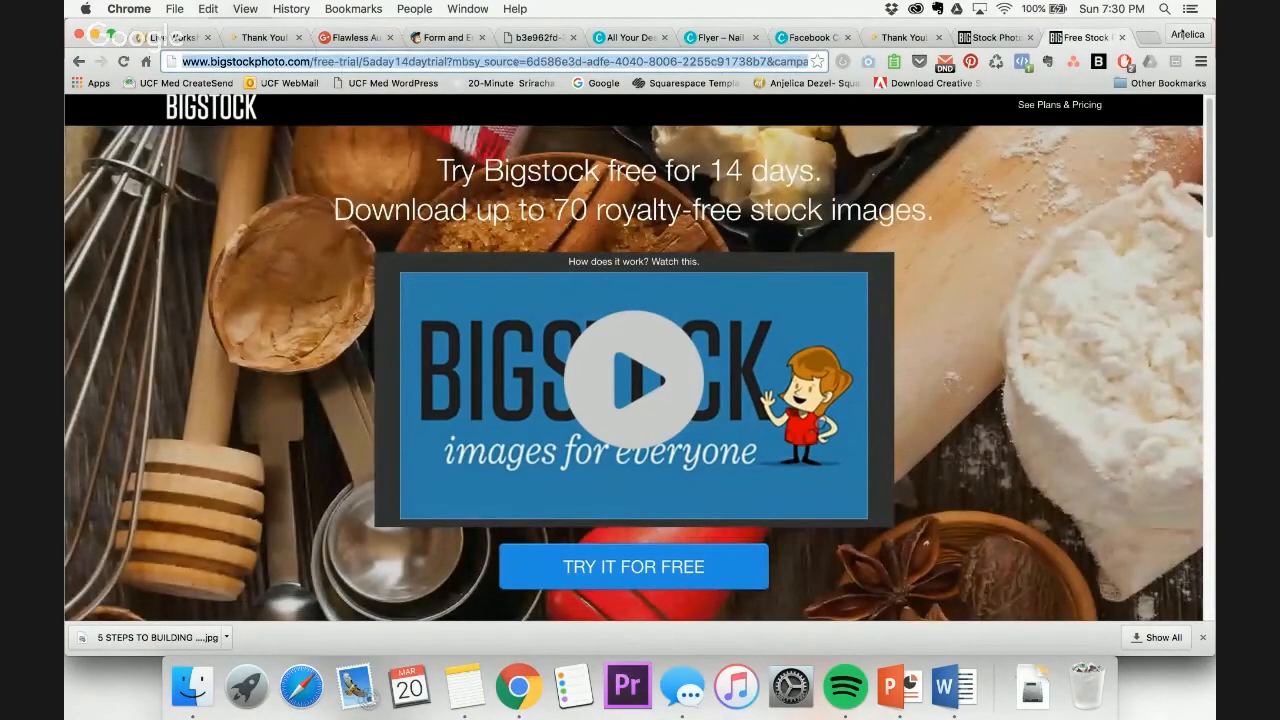
click(1121, 38)
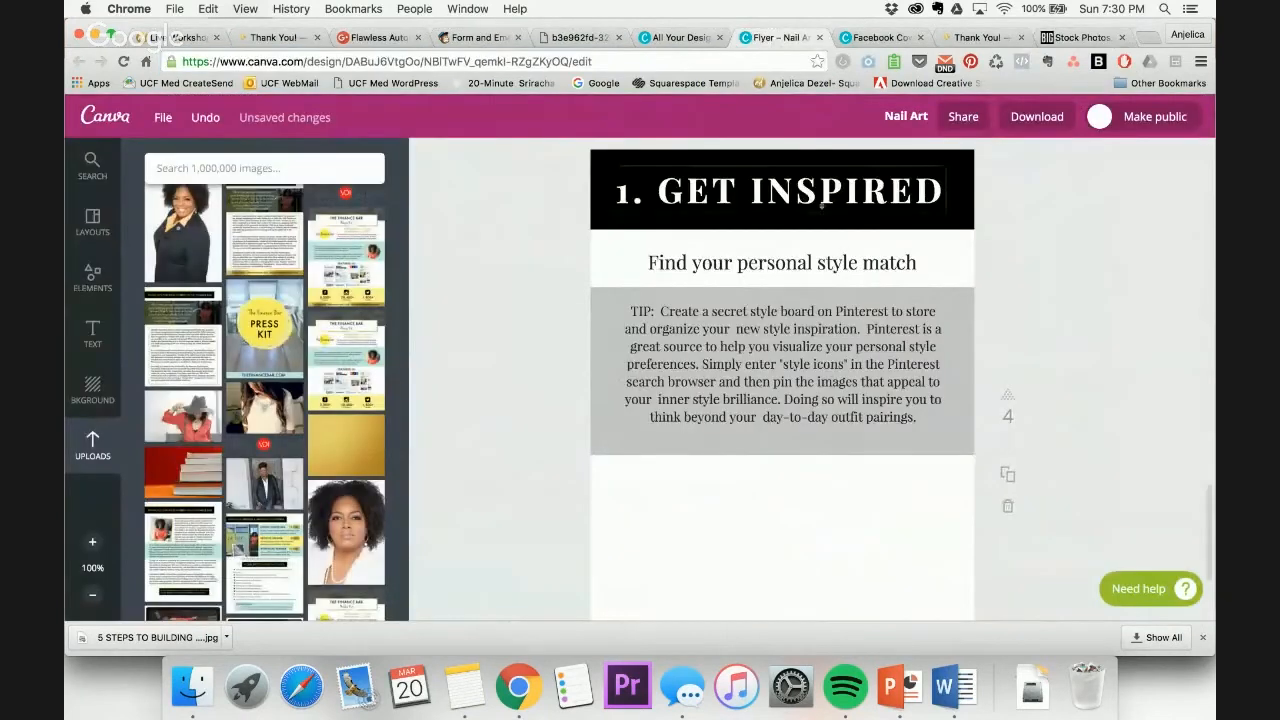
Replace the page 4 heading with "2. PUT'AH NAME ON IT!" taken from the Word document
click(944, 690)
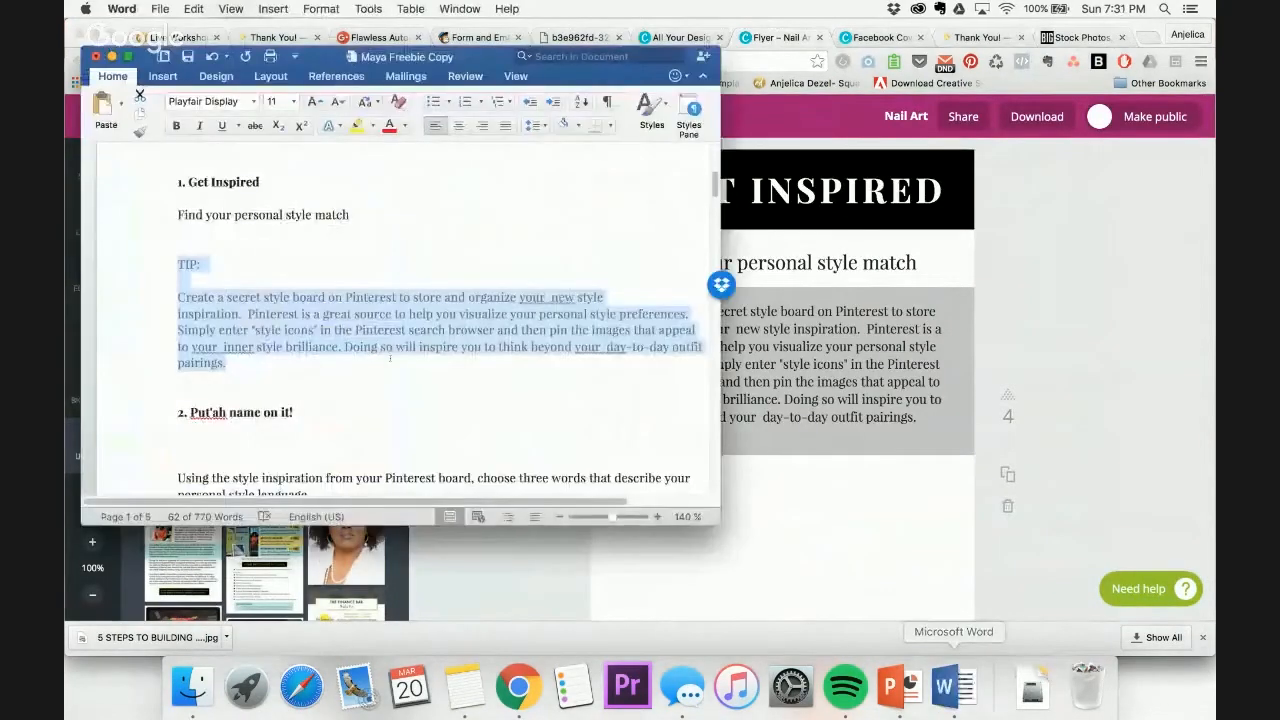
scroll(309, 398, down, 5)
drag(300, 231, 152, 232)
key(super+Tab)
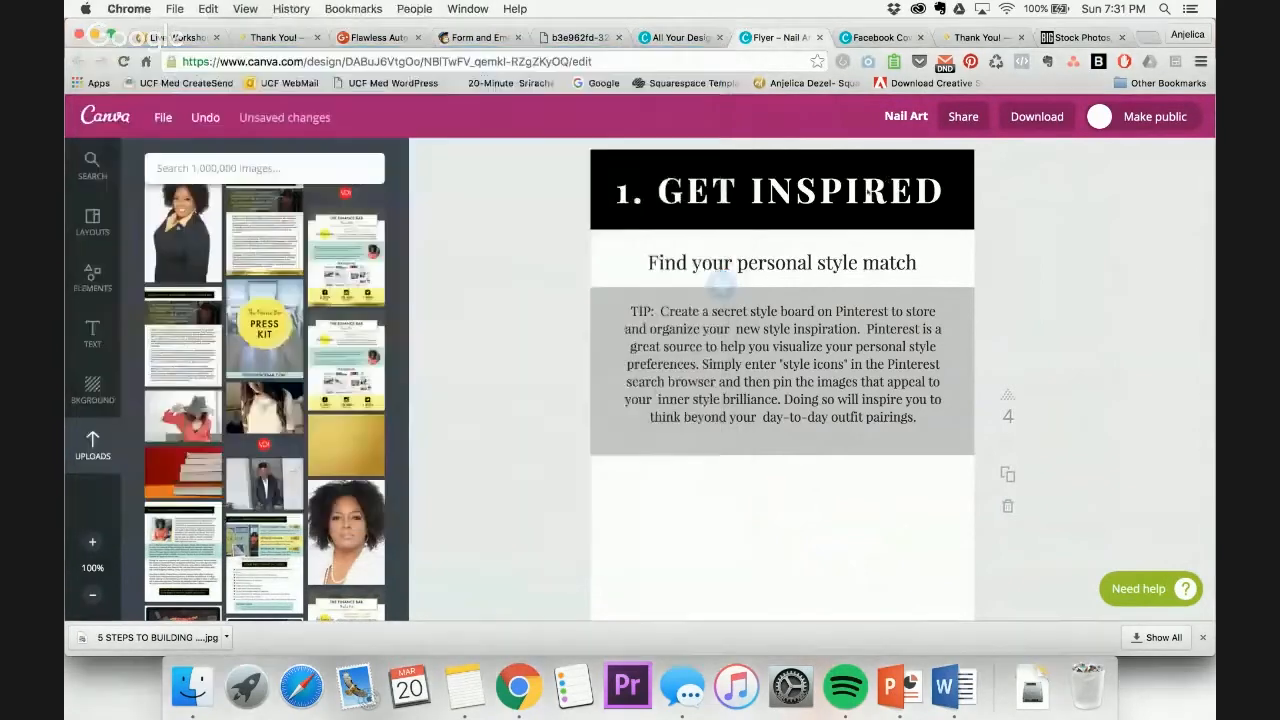
click(617, 190)
key(super+a)
text(2. PUT'AH NAME ON IT!)
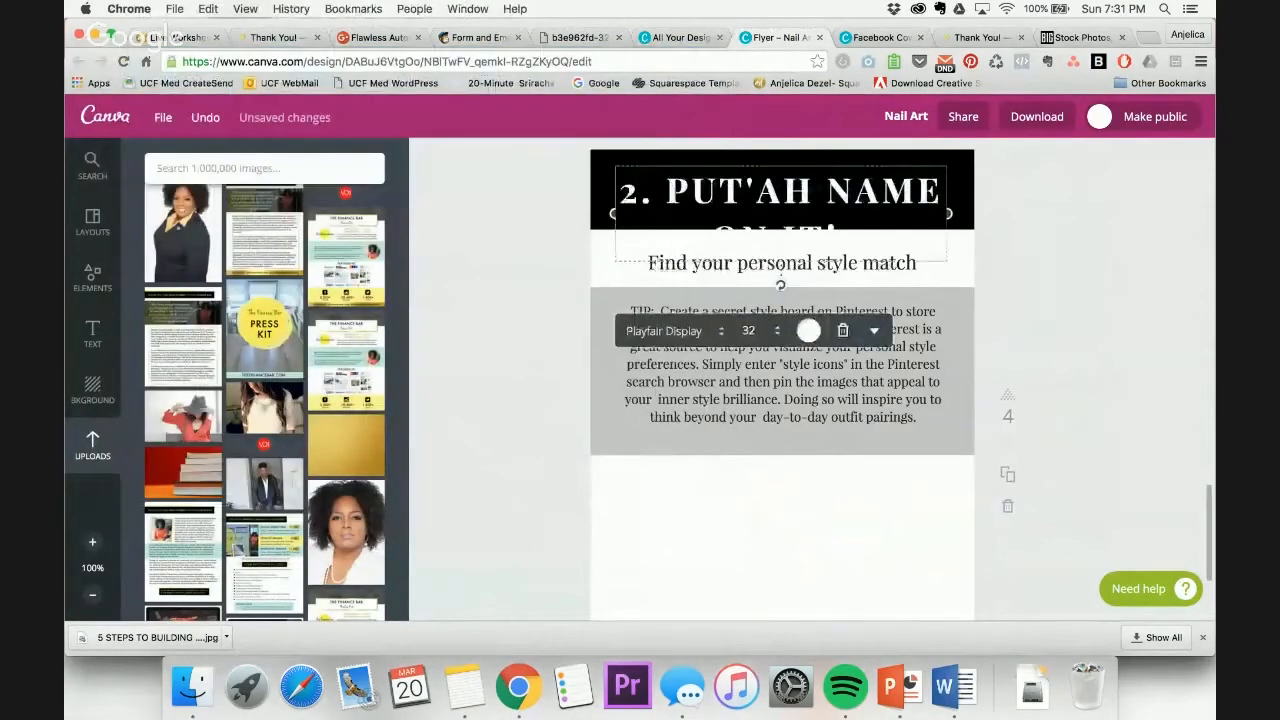
Widen the page 4 heading's text box slightly and set its font size to 28
drag(948, 213, 968, 213)
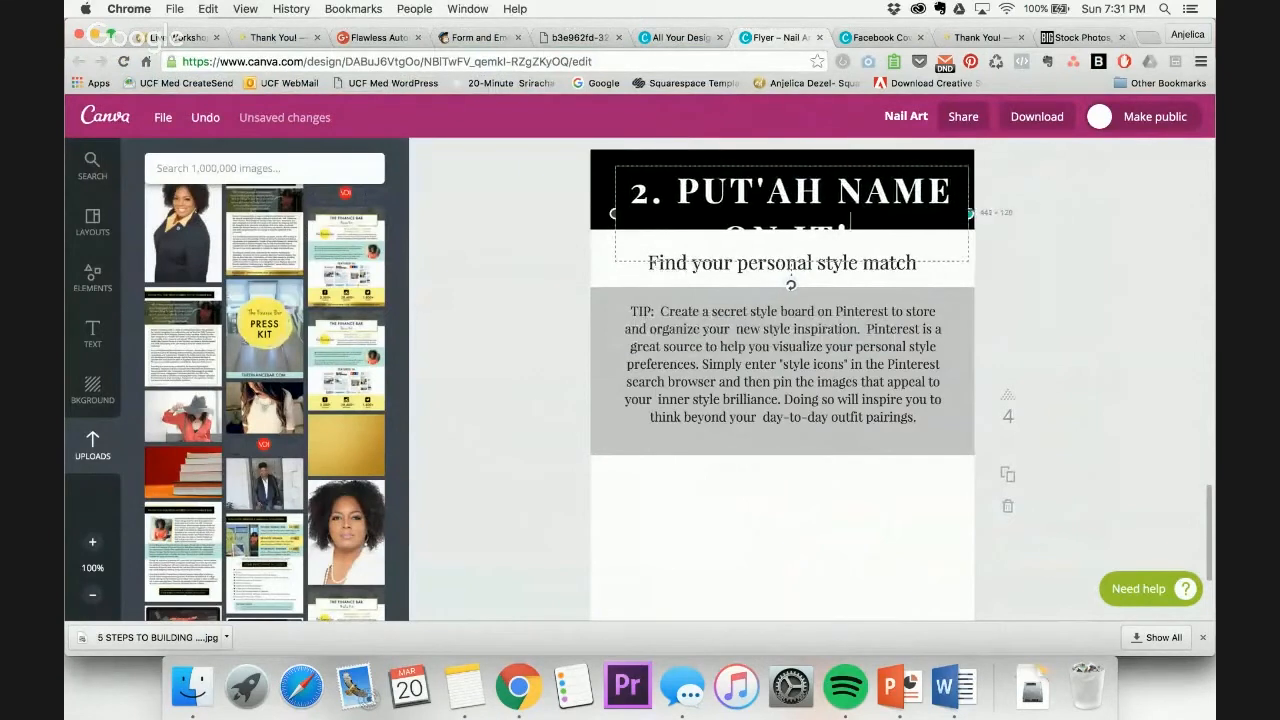
click(750, 330)
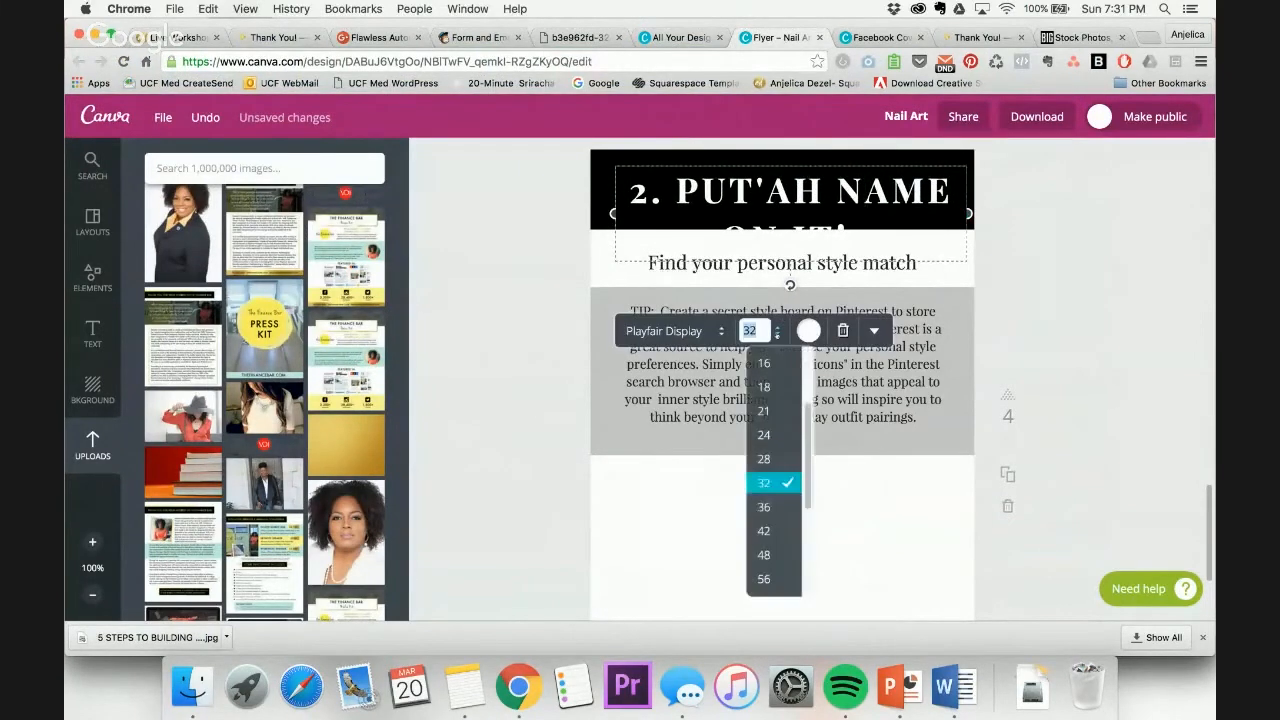
click(765, 462)
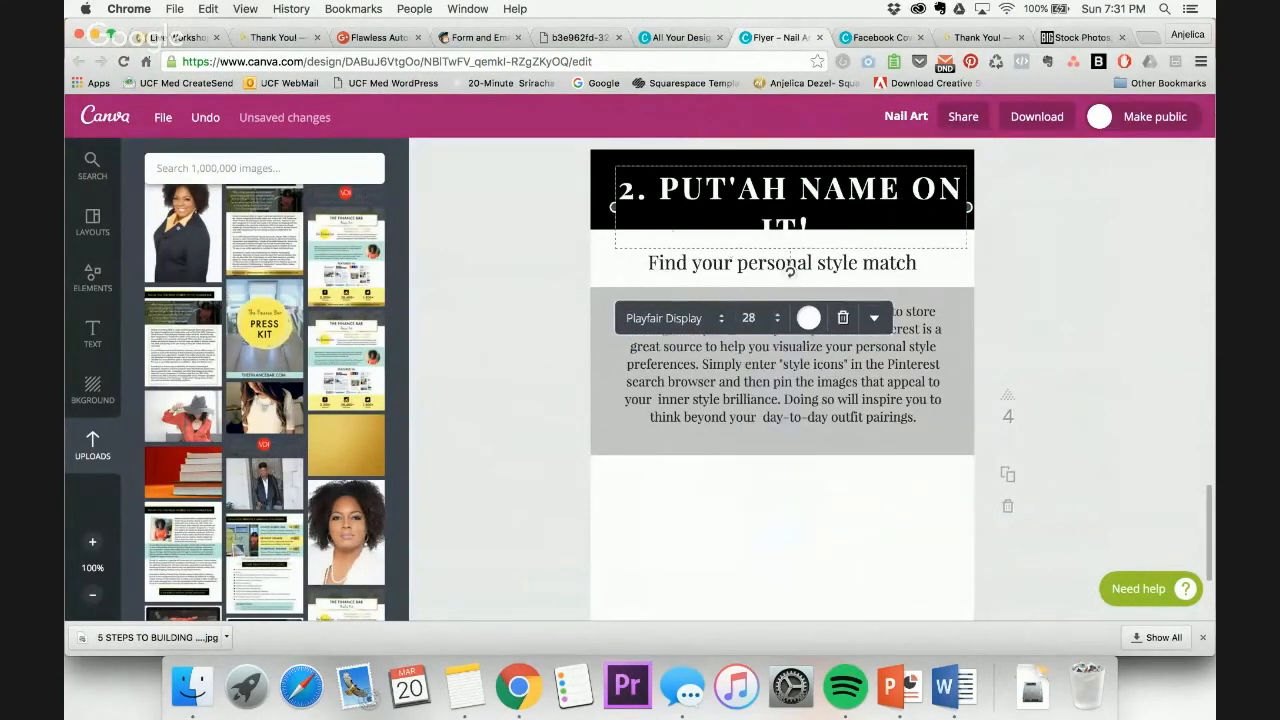
key(Escape)
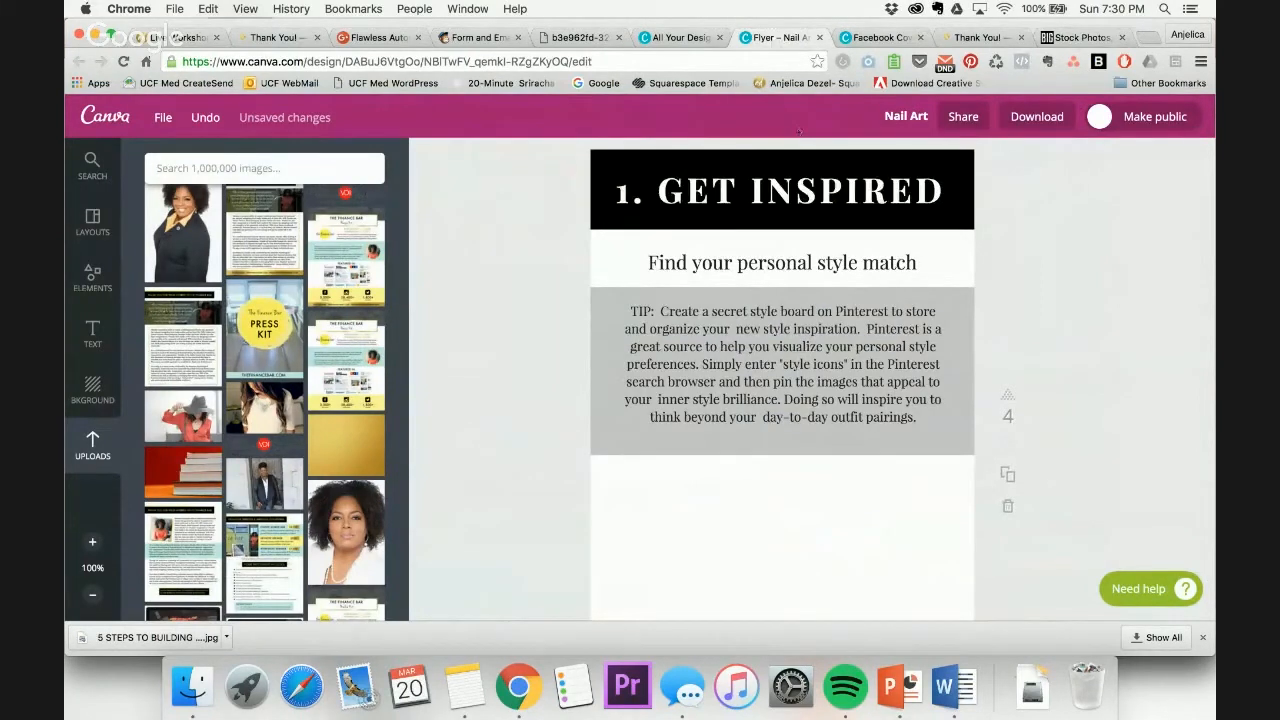
Replace the "1. GET INSPIRED" heading on page 4 with "2. PUT'AH NAME ON IT!" from the Word document
click(955, 684)
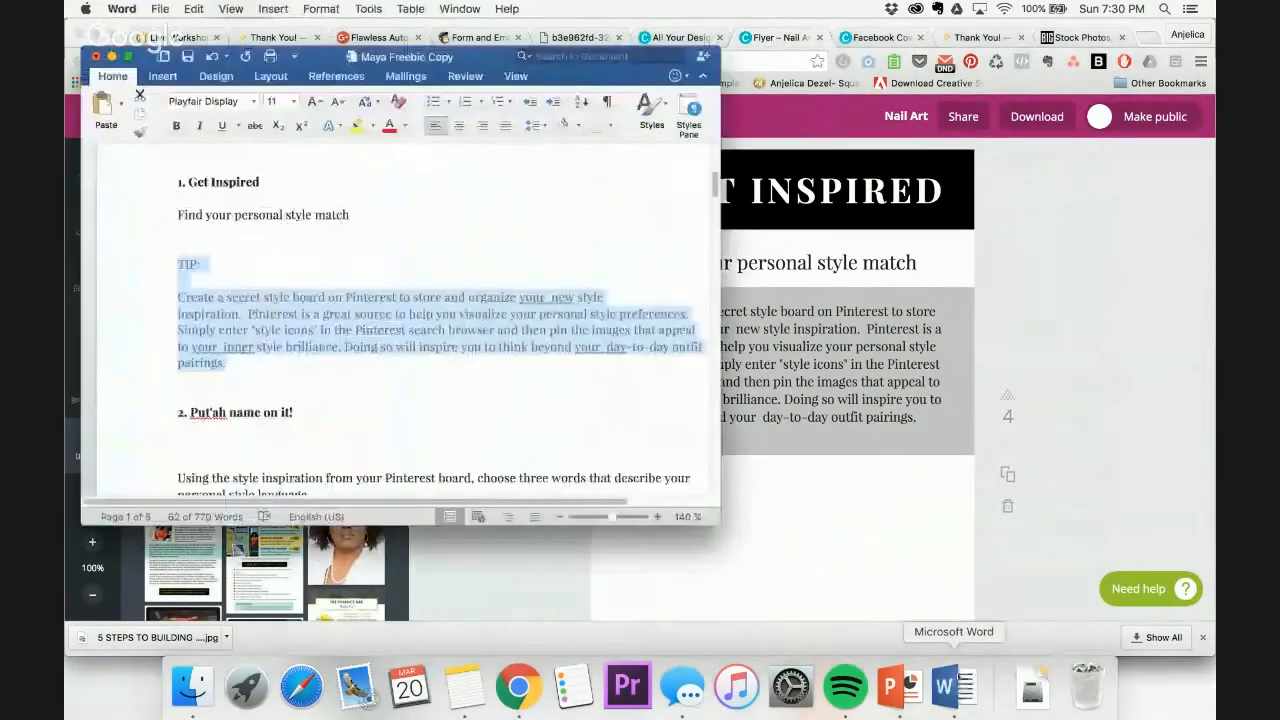
scroll(309, 398, down, 3)
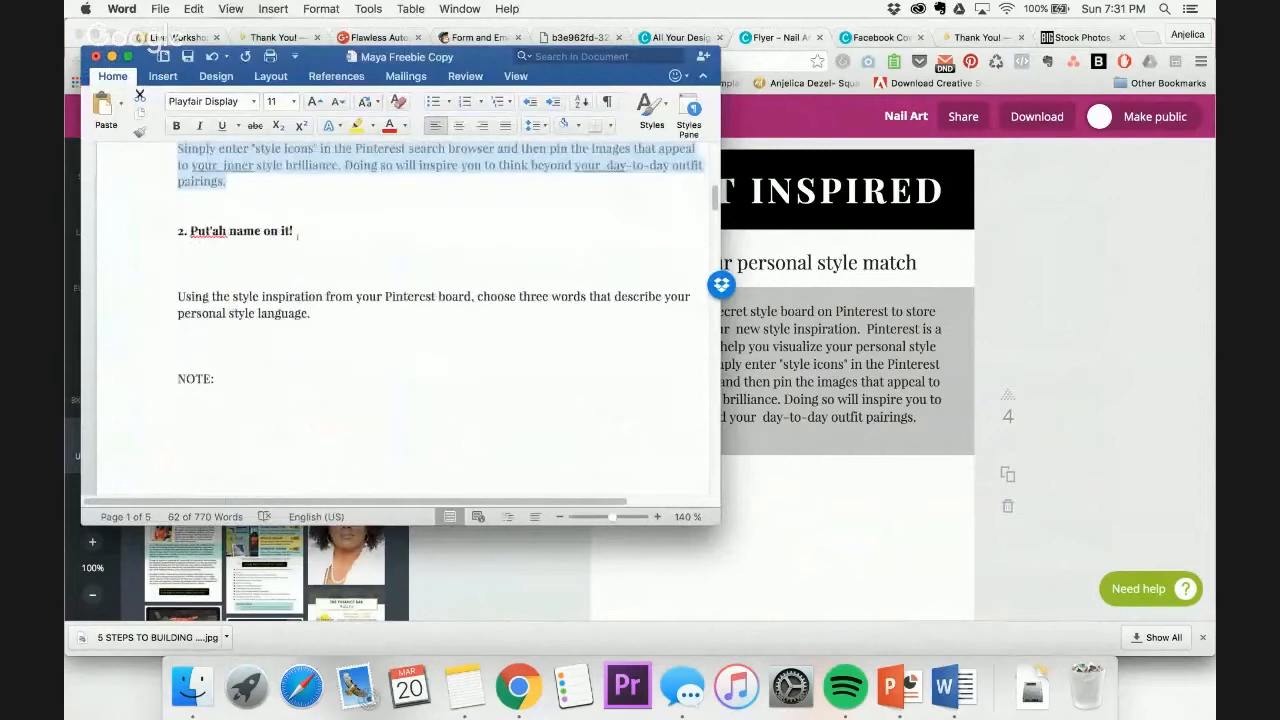
drag(297, 232, 152, 236)
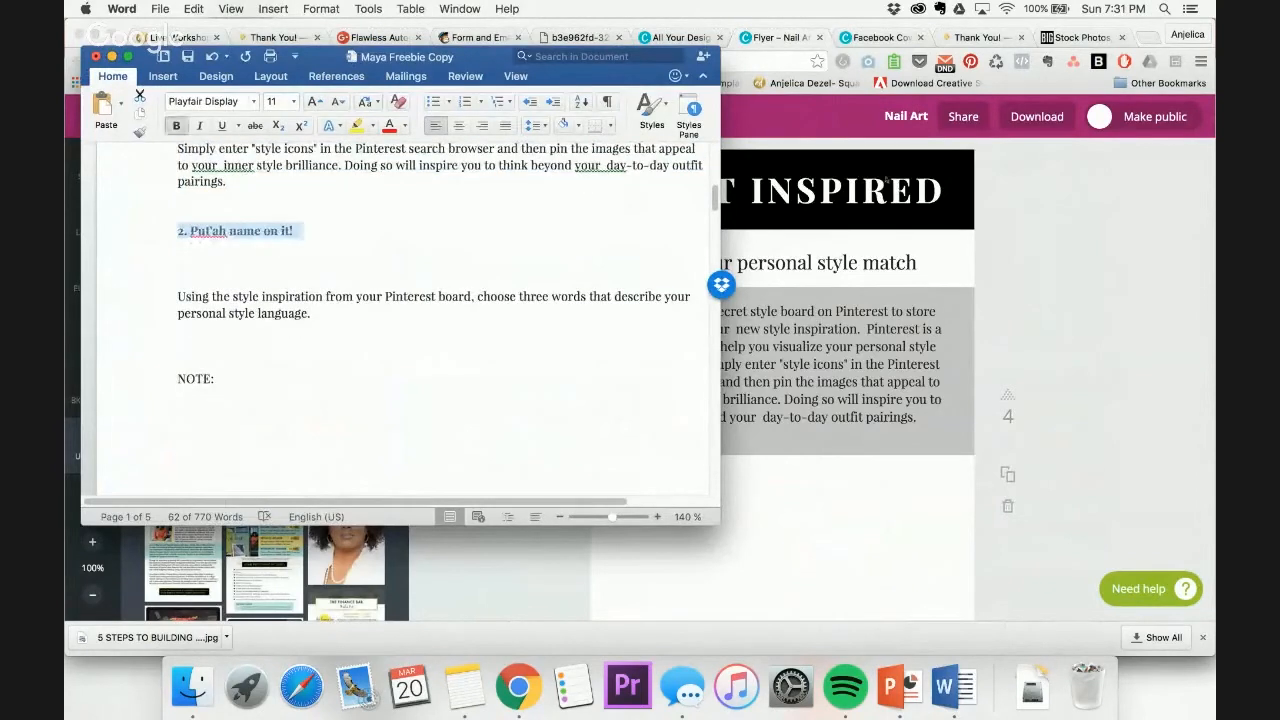
click(886, 178)
double_click(886, 190)
text(2. PUT'AH NAME ON IT!)
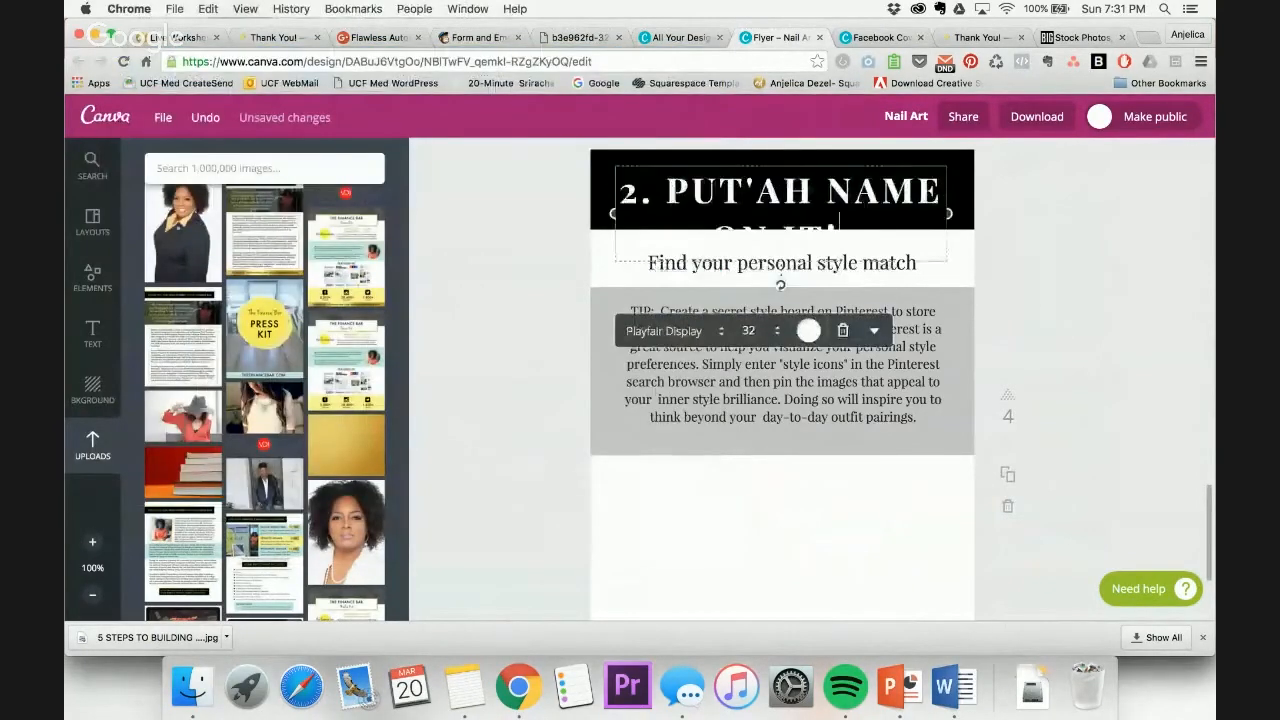
Widen the new heading's text box on both sides and set its font size to 28
drag(948, 213, 968, 213)
click(749, 330)
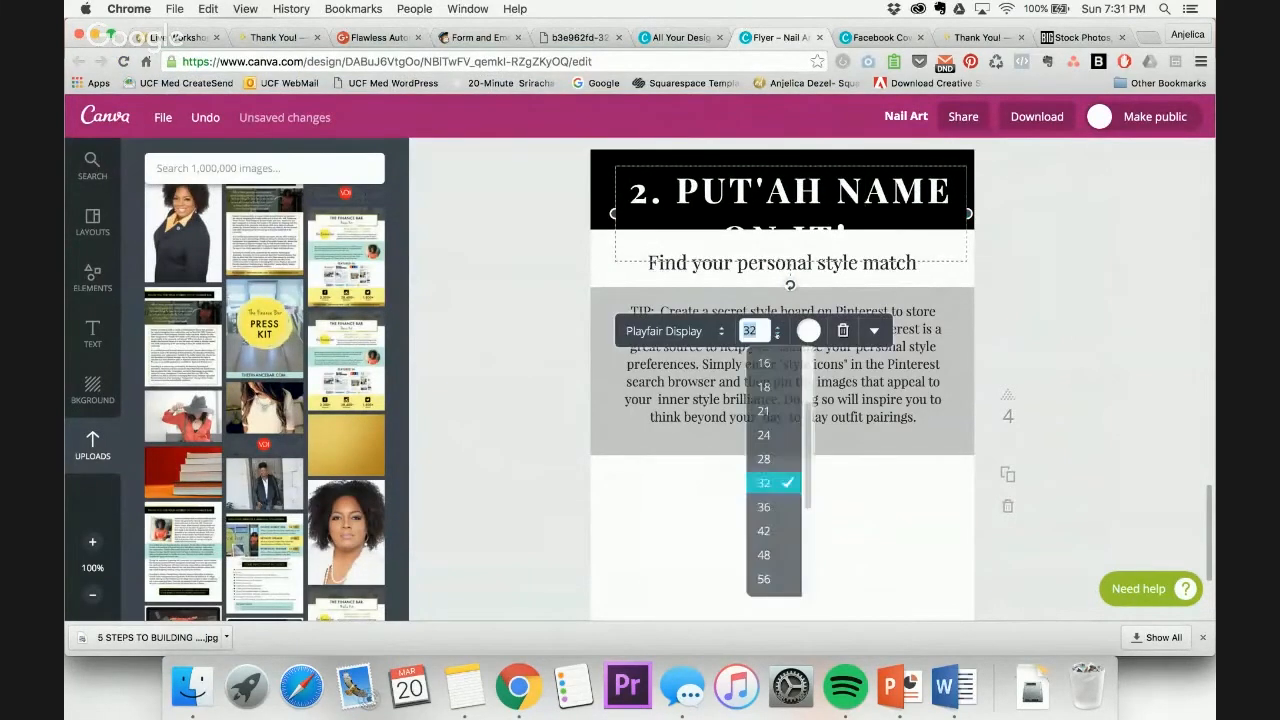
click(765, 462)
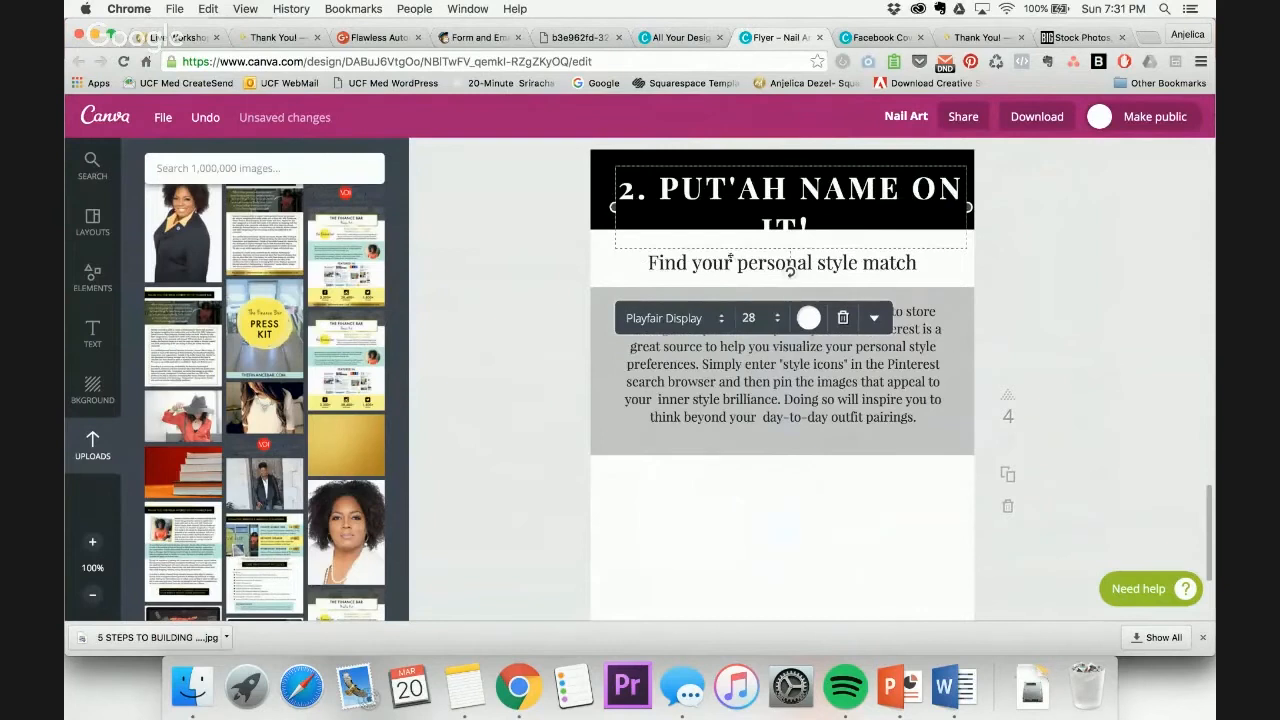
drag(614, 207, 585, 207)
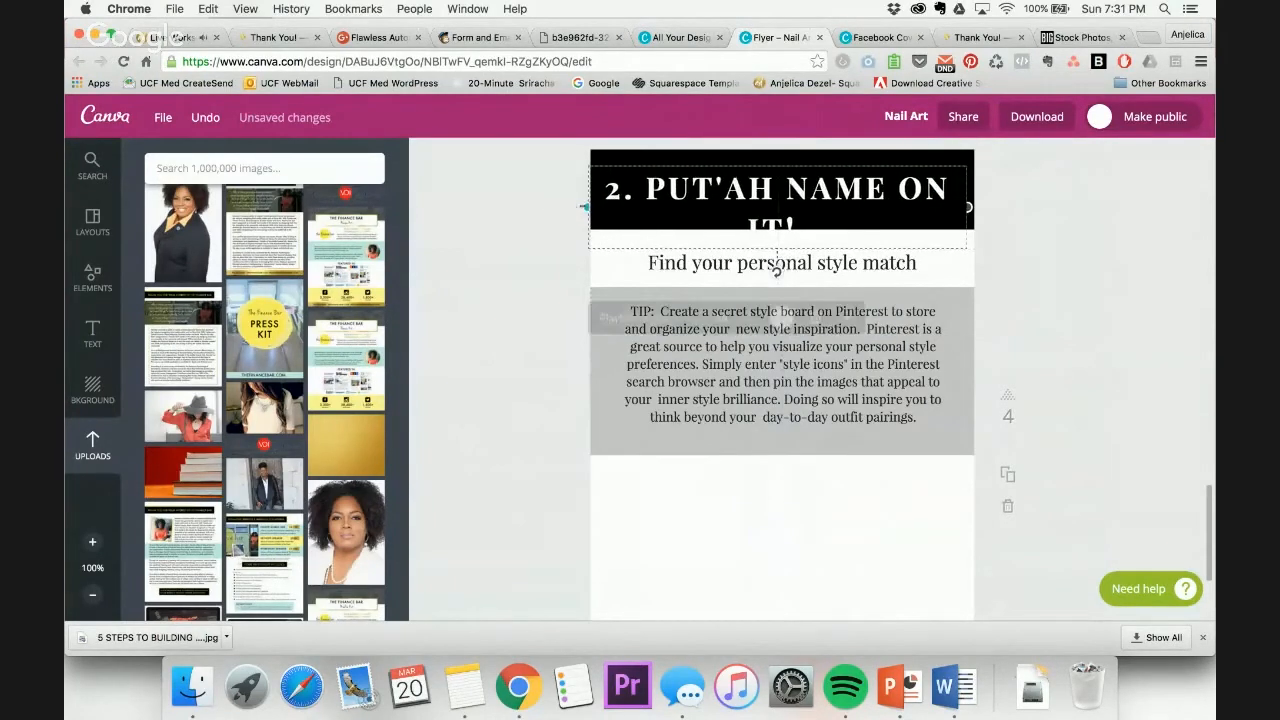
Check the workshop page's chat for new messages and return to the Canva flyer
click(180, 37)
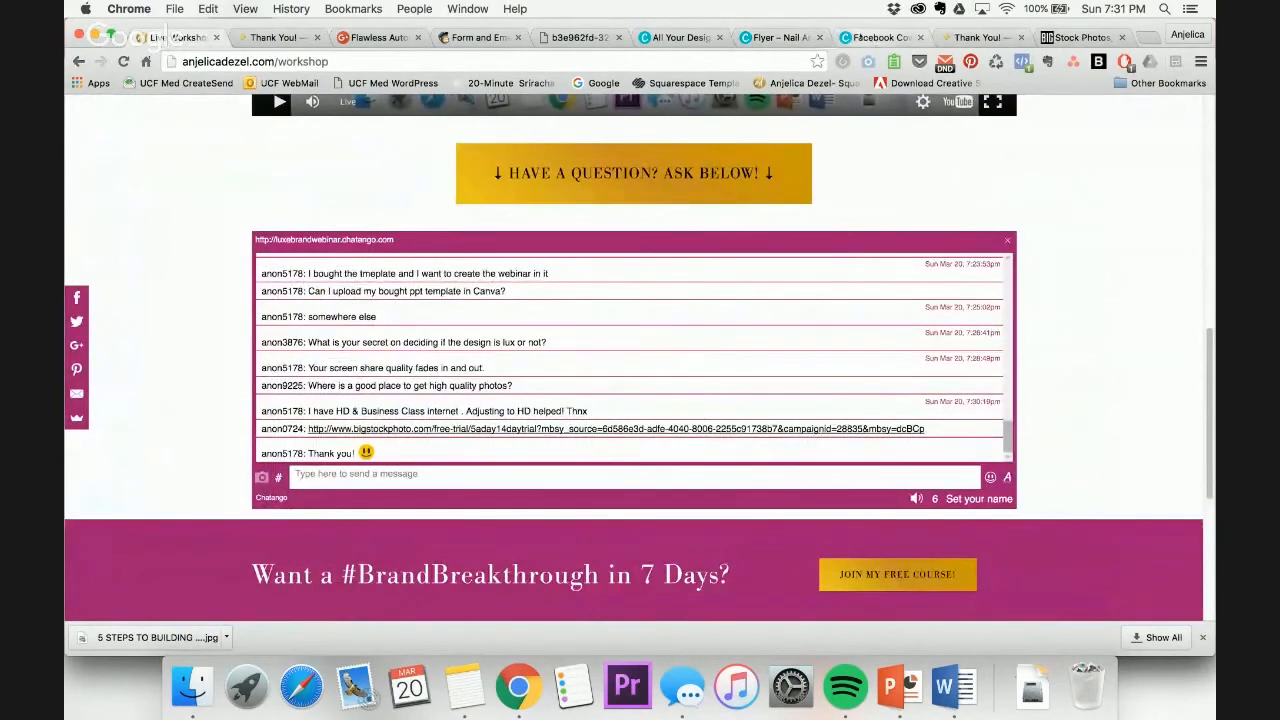
click(880, 37)
click(780, 37)
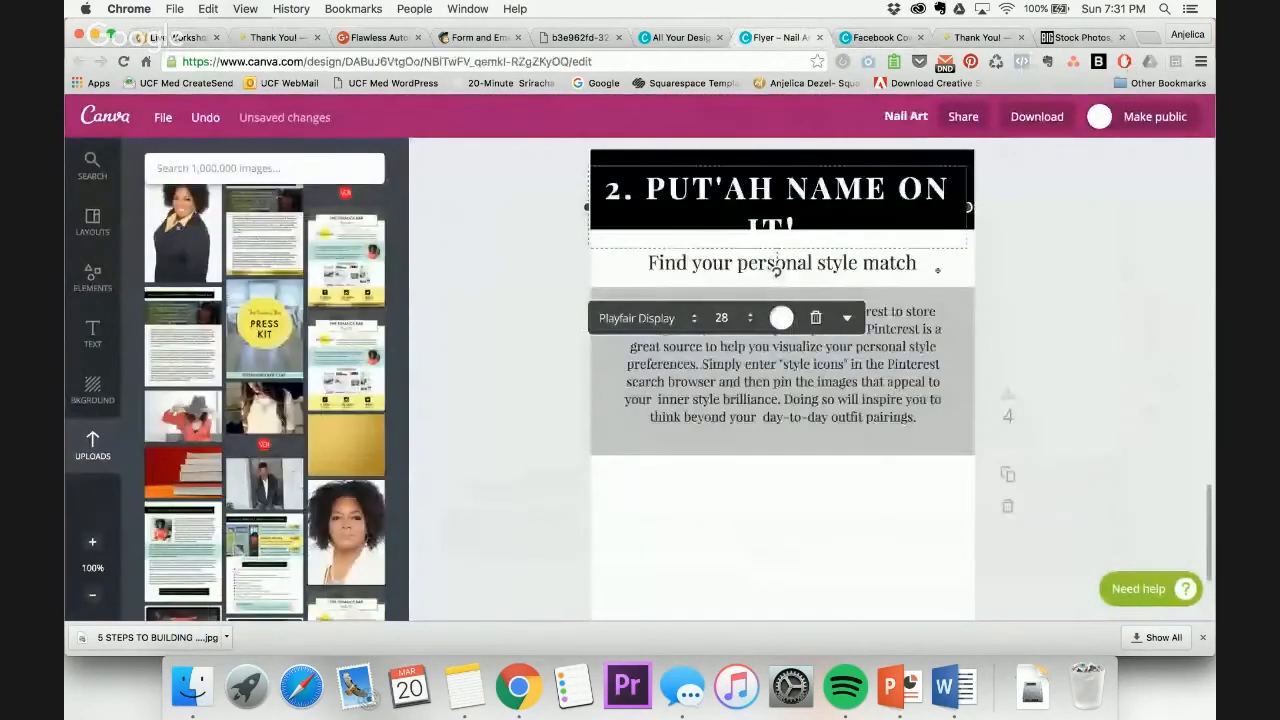
Extend the heading's text box to the right page edge and reduce its font size stepwise to 25
drag(969, 207, 977, 207)
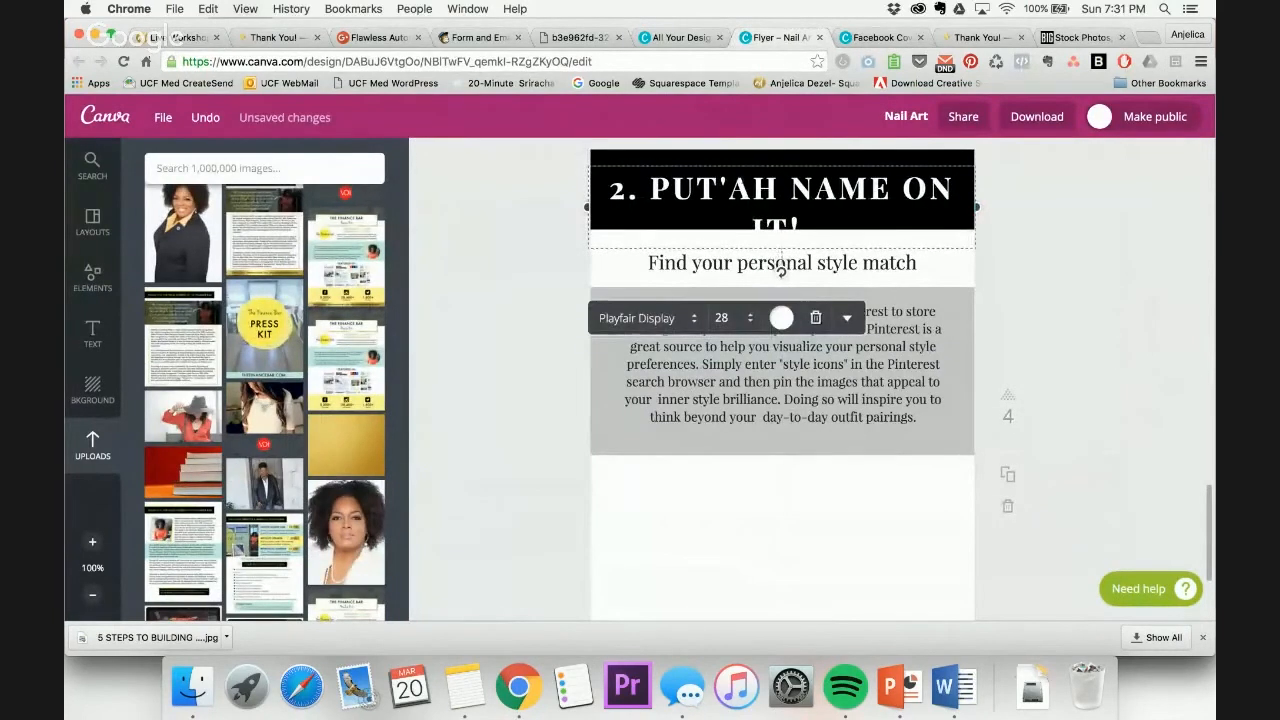
click(724, 317)
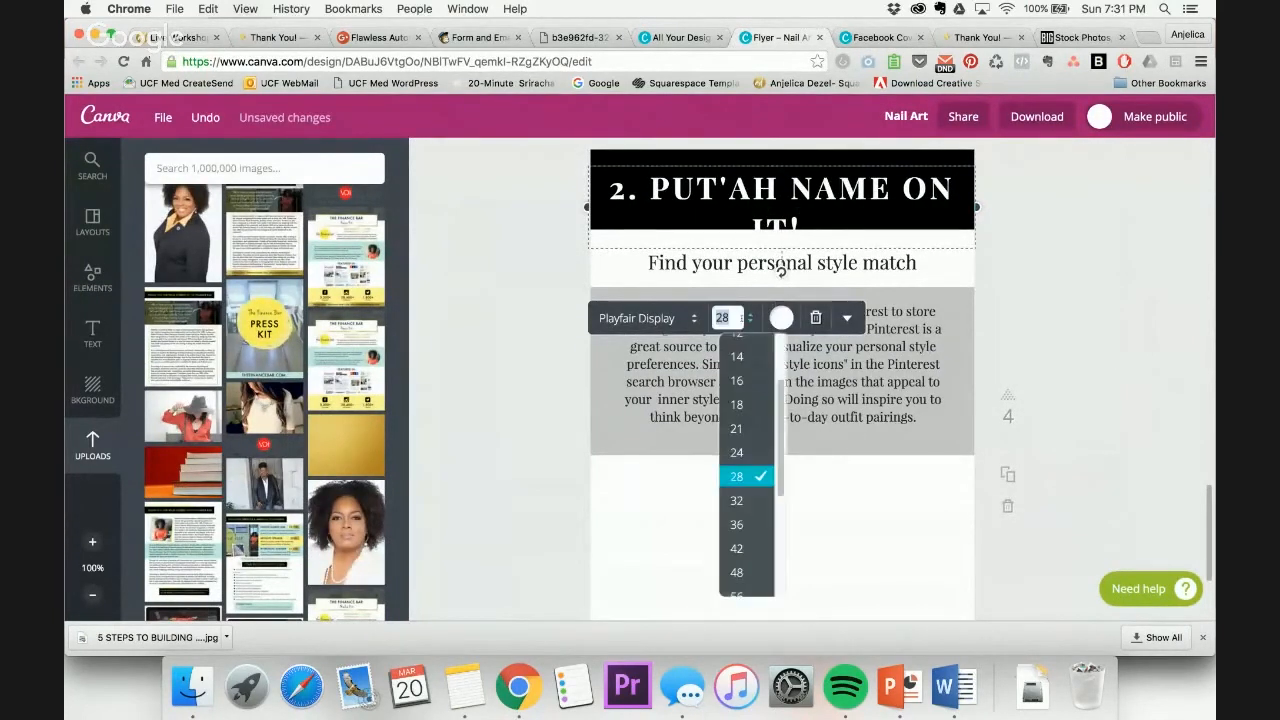
text(7)
key(Return)
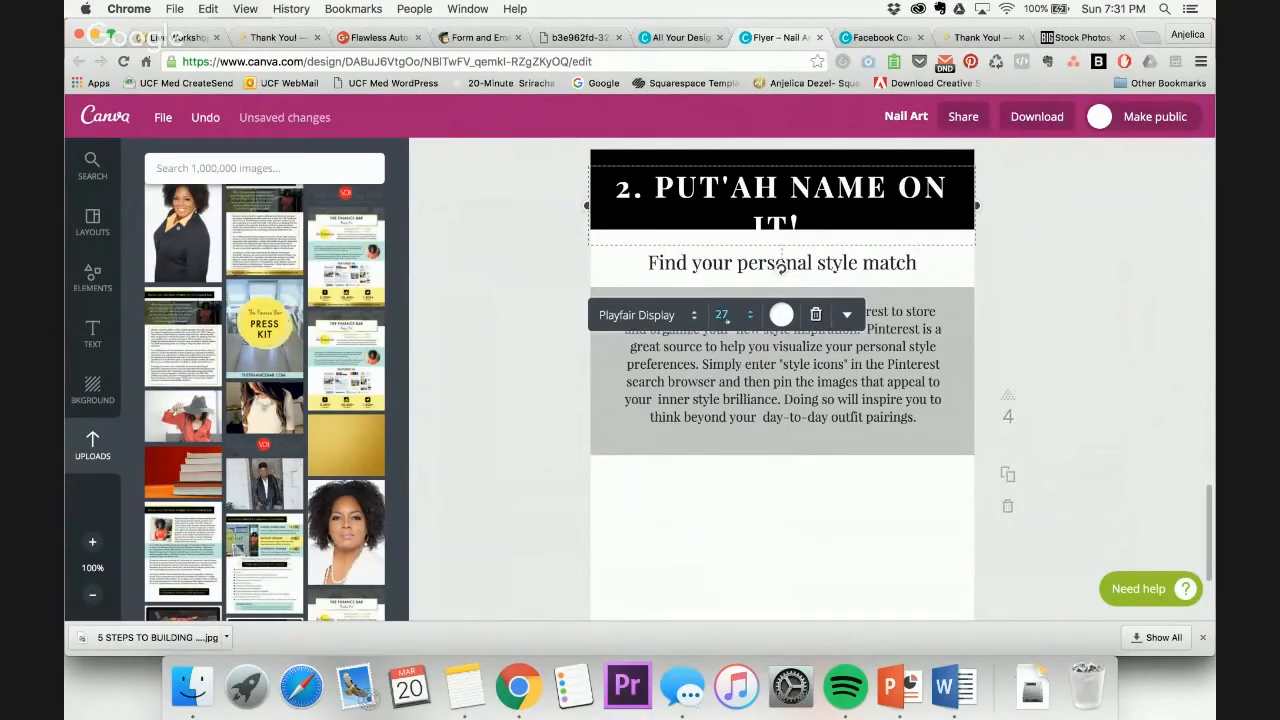
click(724, 315)
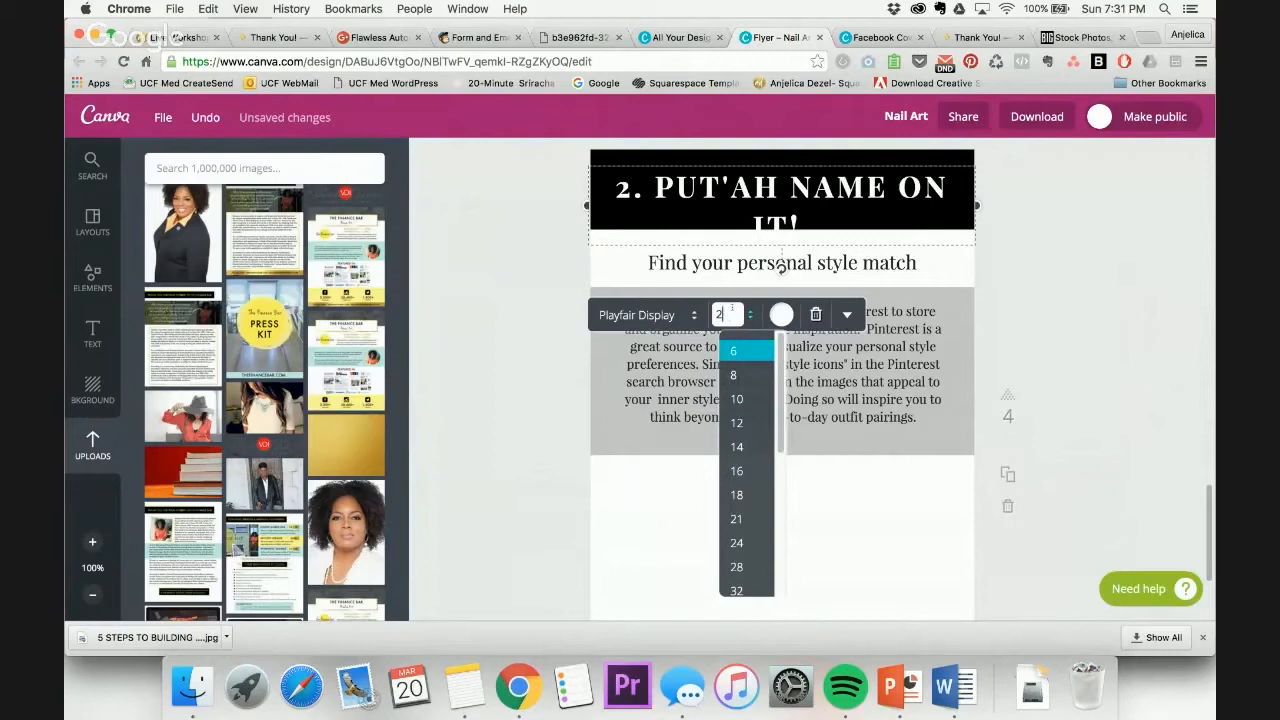
text(6)
key(Return)
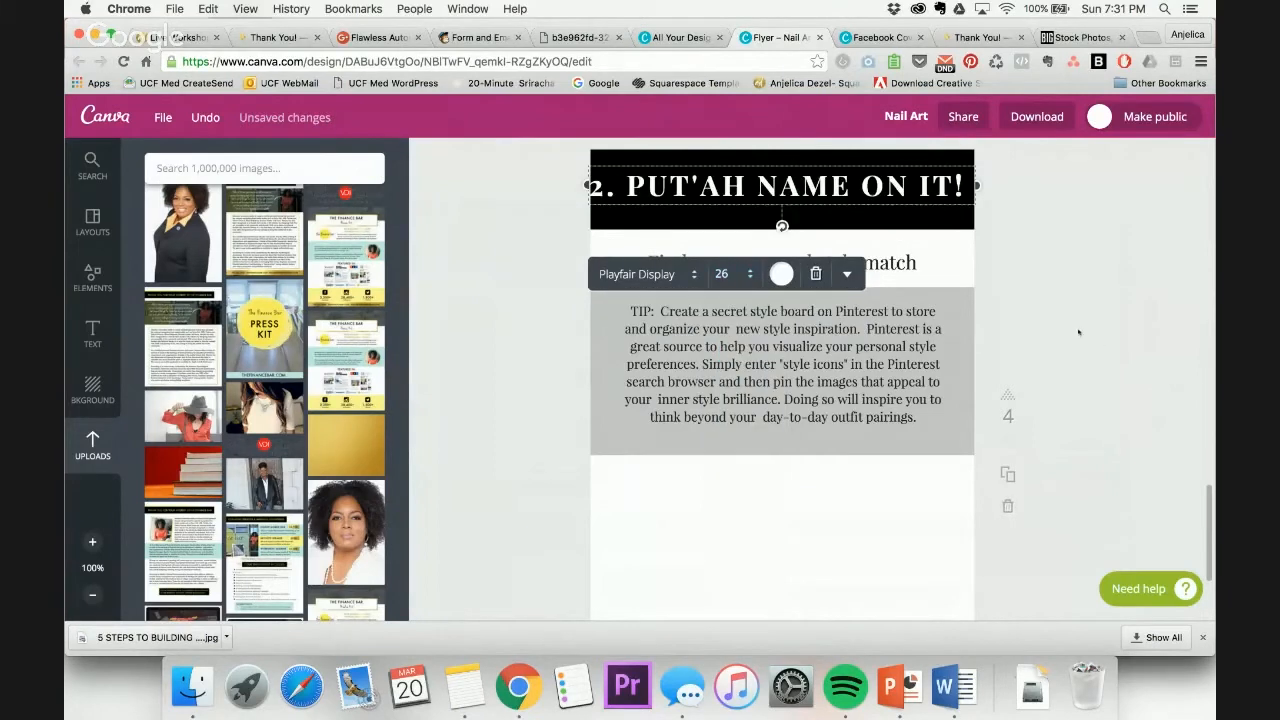
click(730, 273)
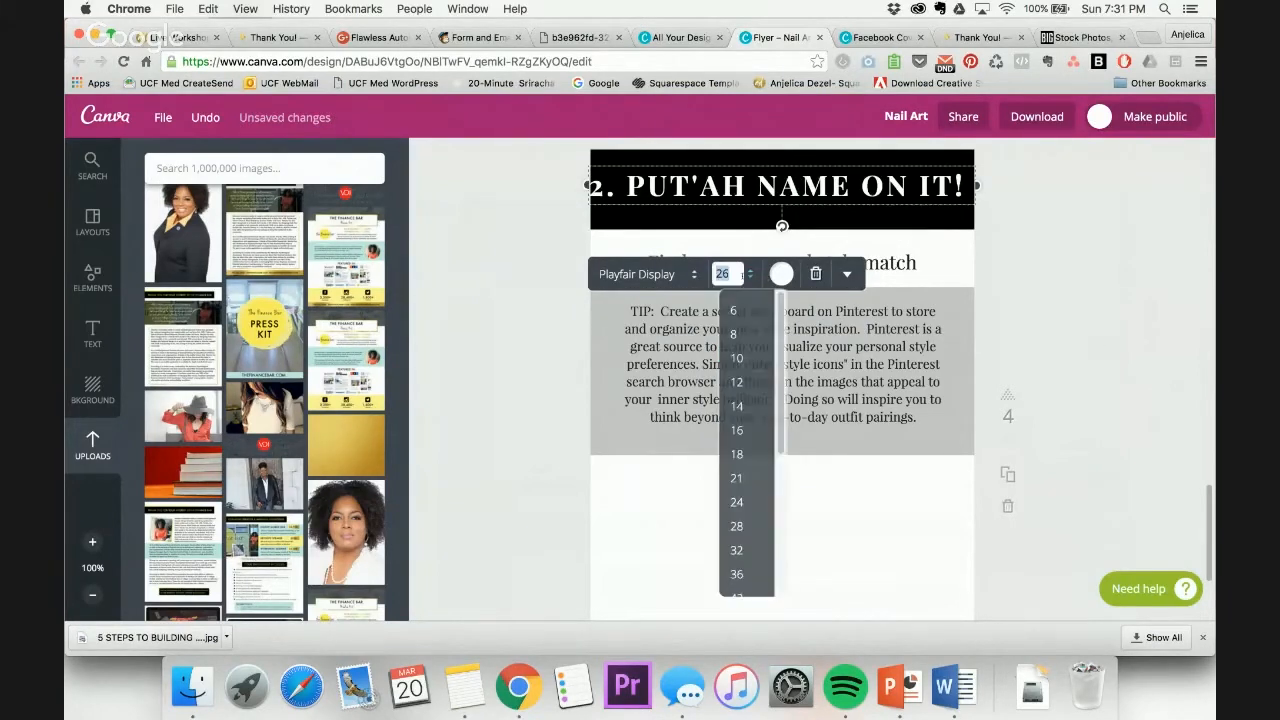
key(BackSpace)
text(5)
key(Return)
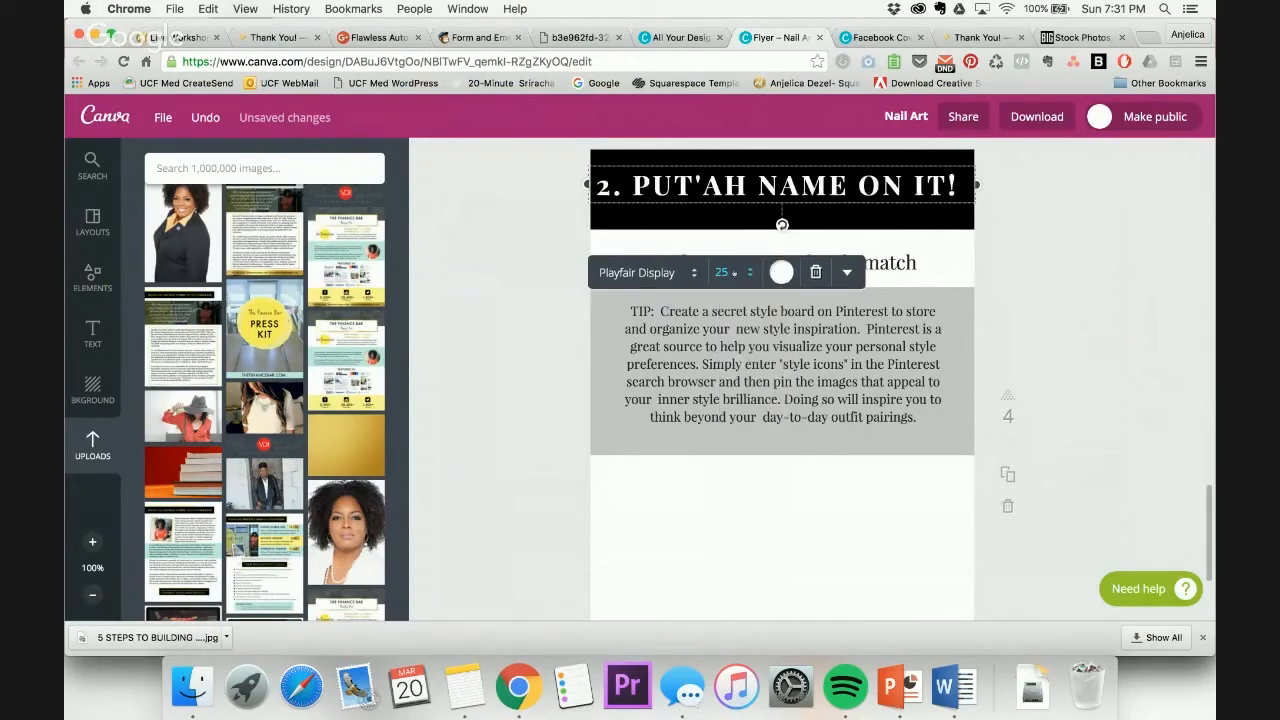
Move the heading slightly up and shorten the black banner behind it from its lower edge
drag(876, 205, 879, 196)
click(1083, 217)
click(890, 216)
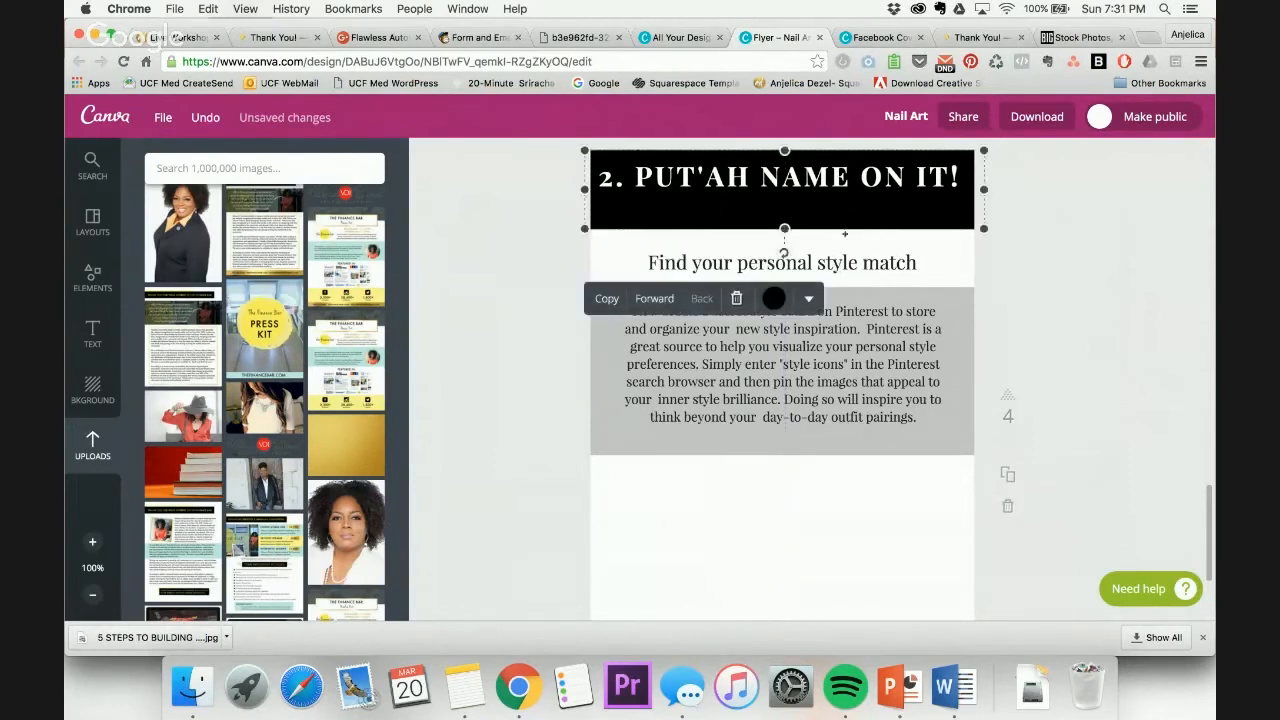
drag(784, 229, 784, 201)
click(1093, 250)
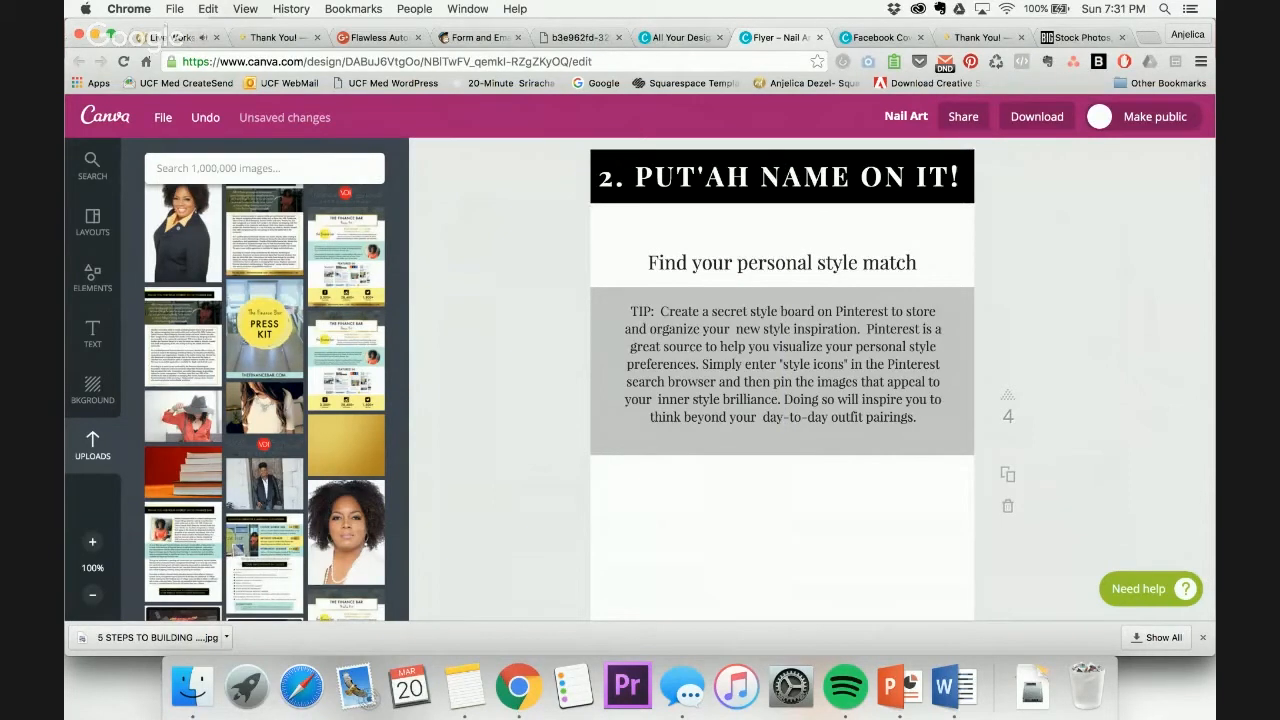
Look at the workshop page again for questions and go back to the flyer design
click(168, 37)
click(763, 38)
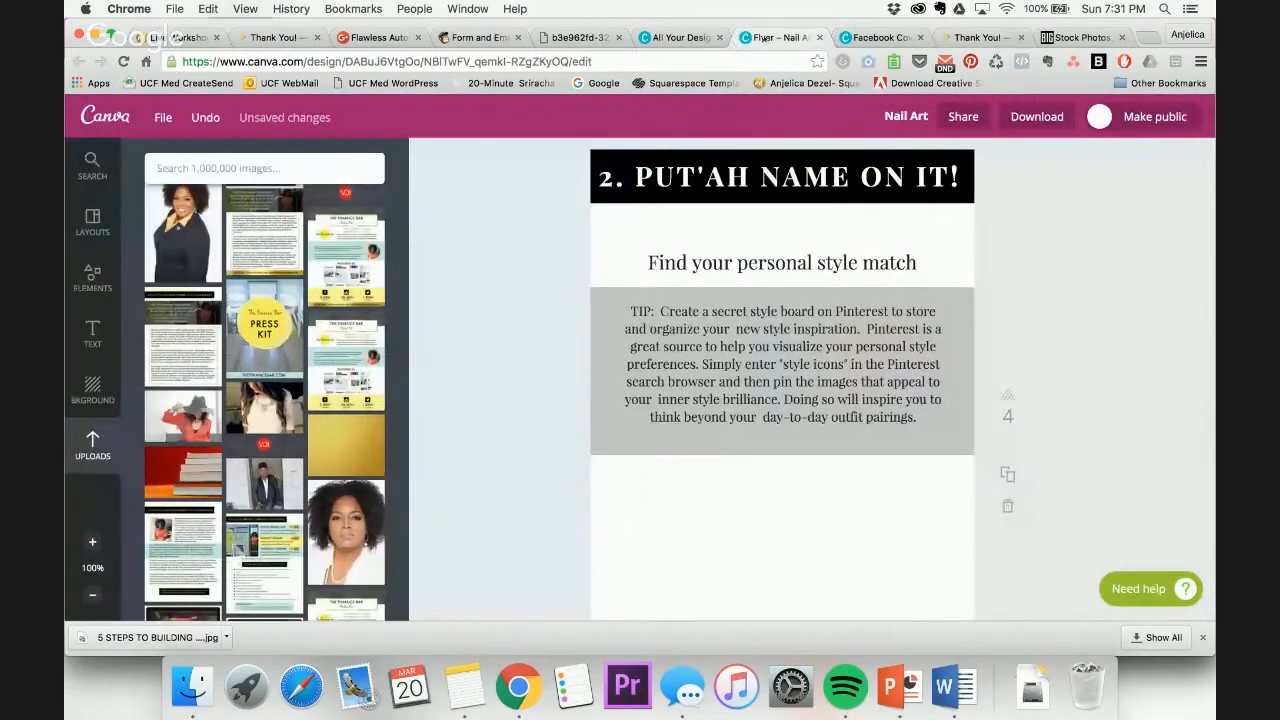
Search the image library for "fashion", browse the results, and return to the uploaded images
scroll(300, 300, up, 5)
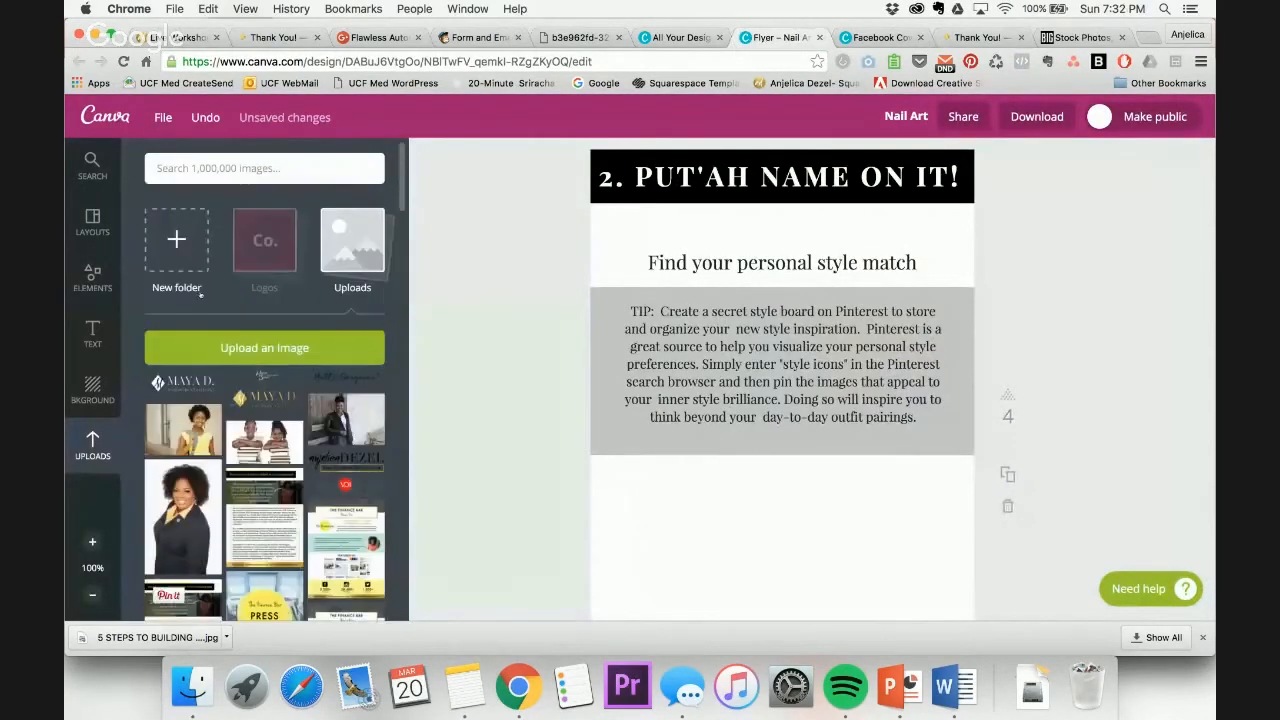
click(92, 166)
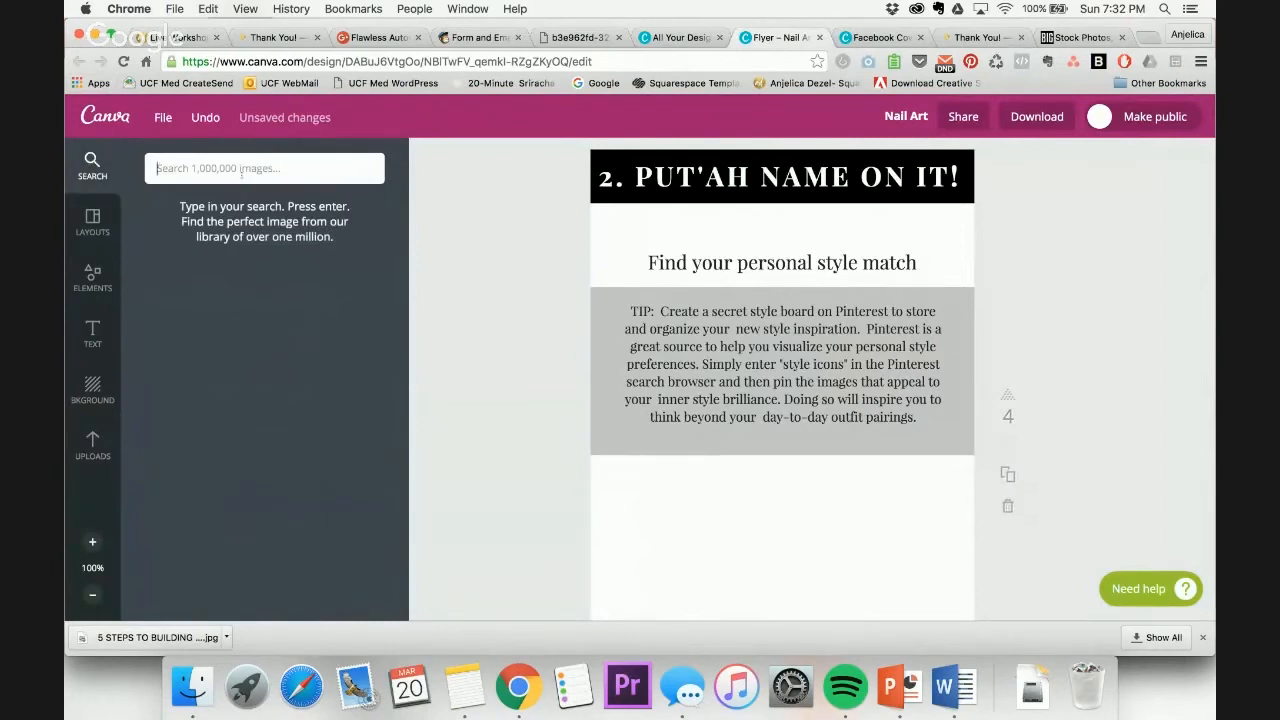
text(fashion)
key(Return)
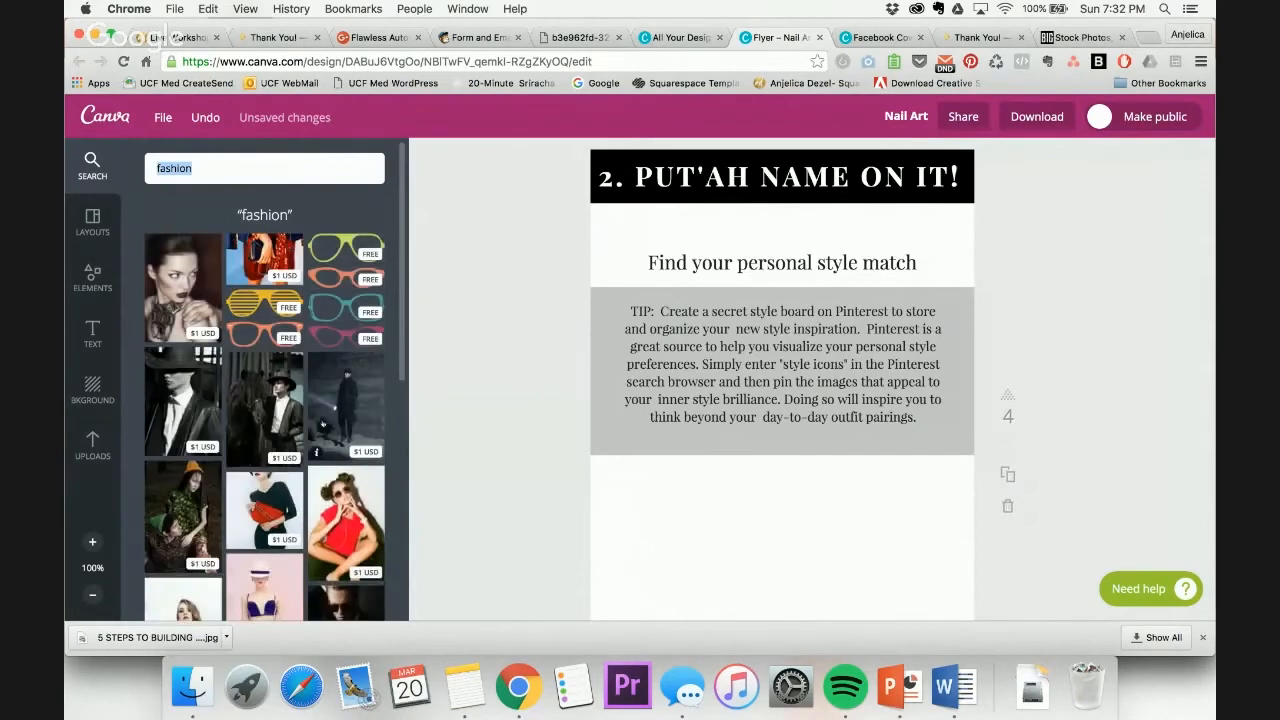
scroll(322, 425, down, 5)
scroll(322, 425, up, 2)
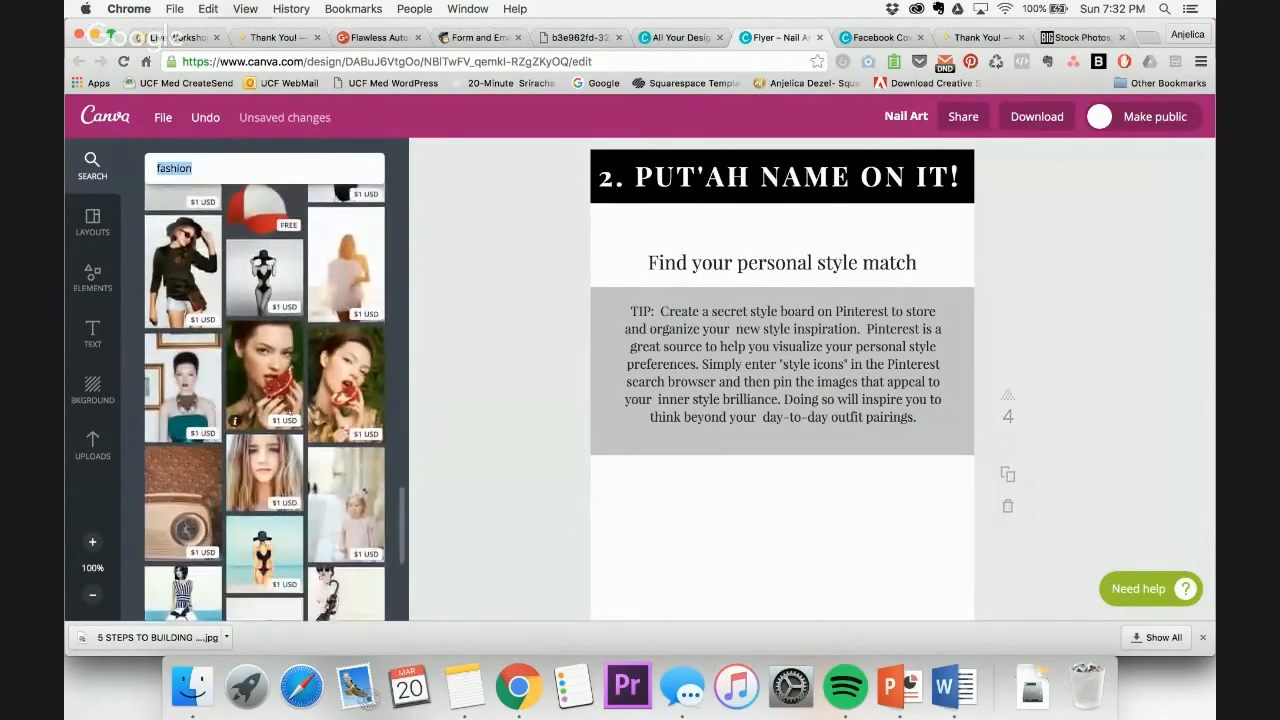
scroll(289, 410, down, 5)
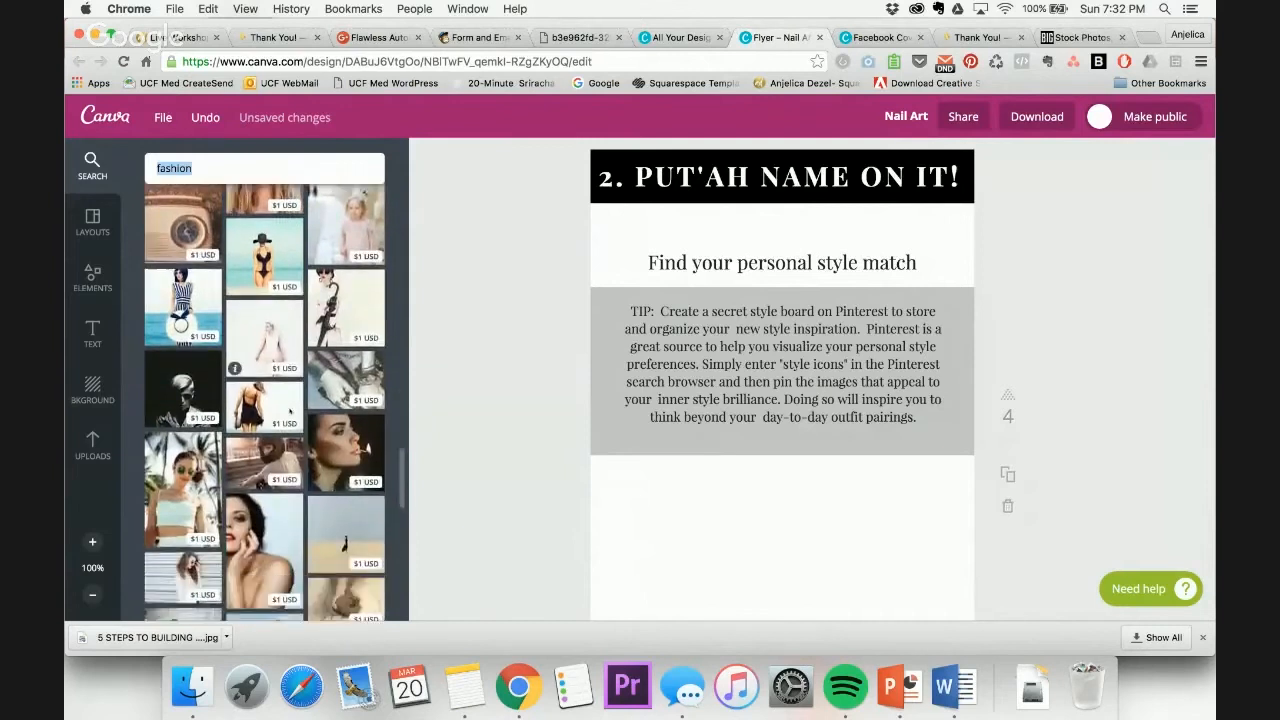
scroll(181, 281, down, 4)
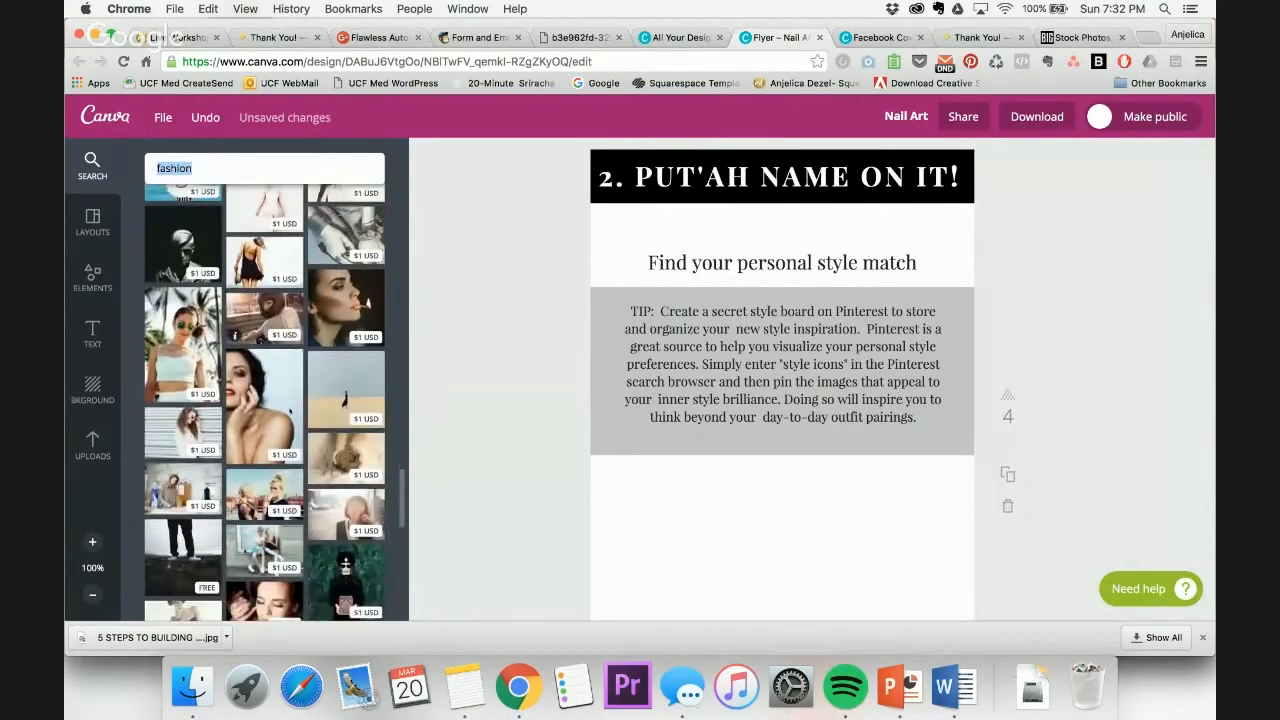
scroll(234, 383, up, 10)
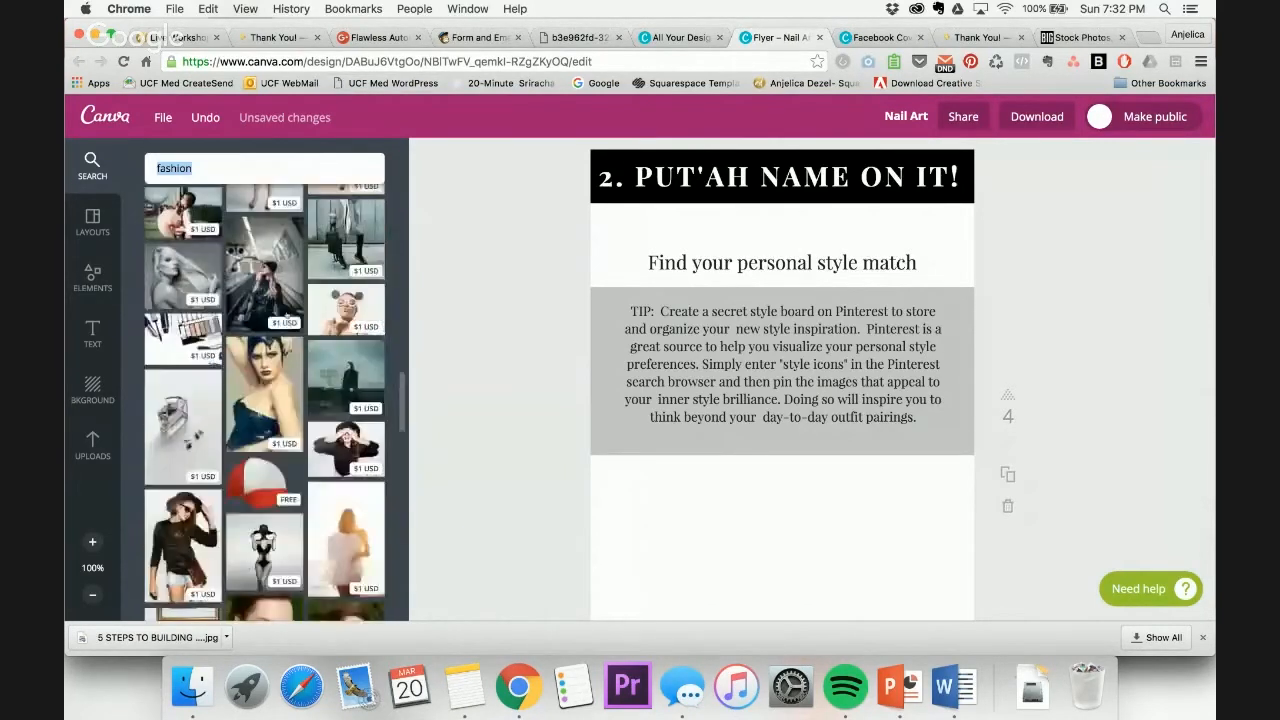
click(92, 444)
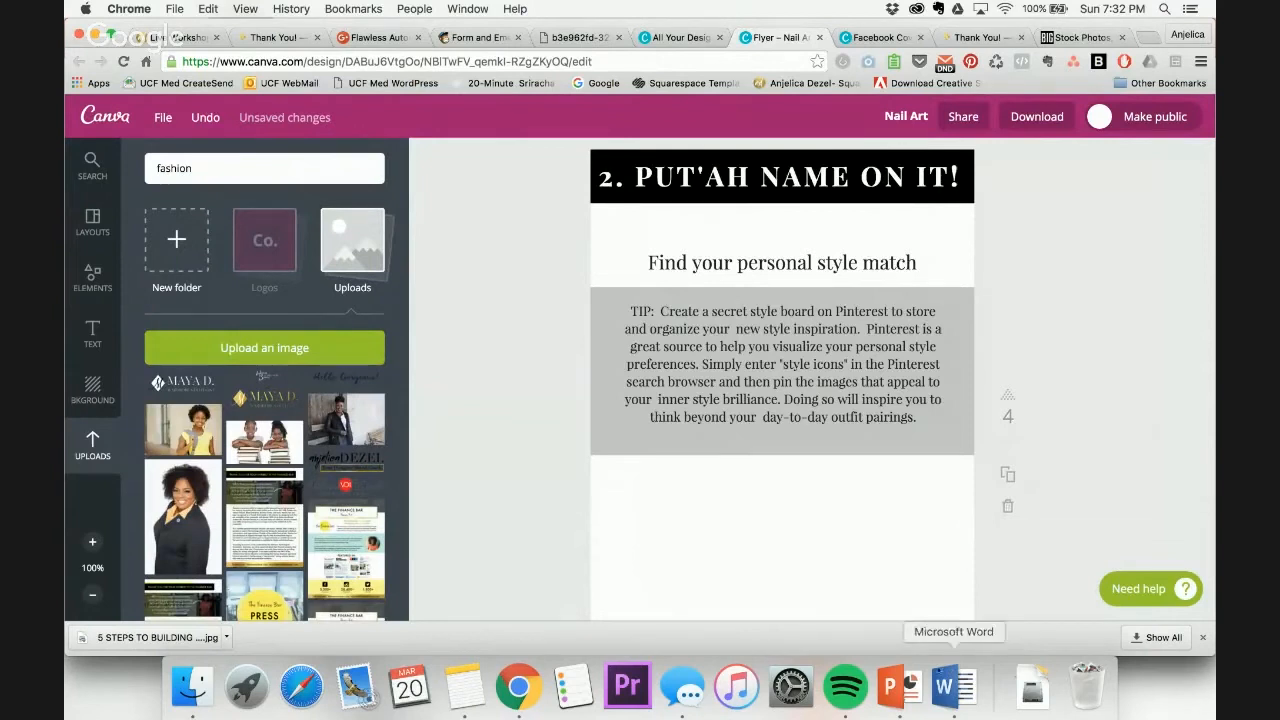
In the Word document, copy the sentence starting "Using the style inspiration from your Pinterest board" under heading 2 and review the text that follows
click(897, 686)
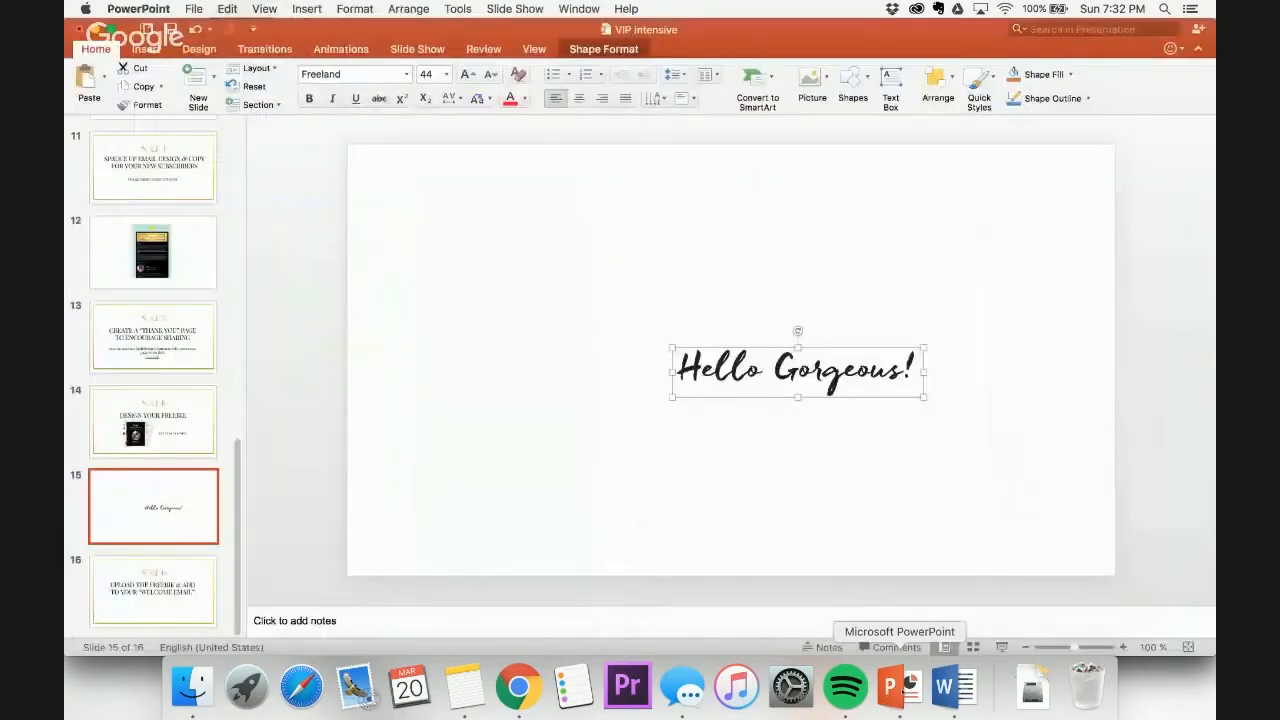
click(953, 686)
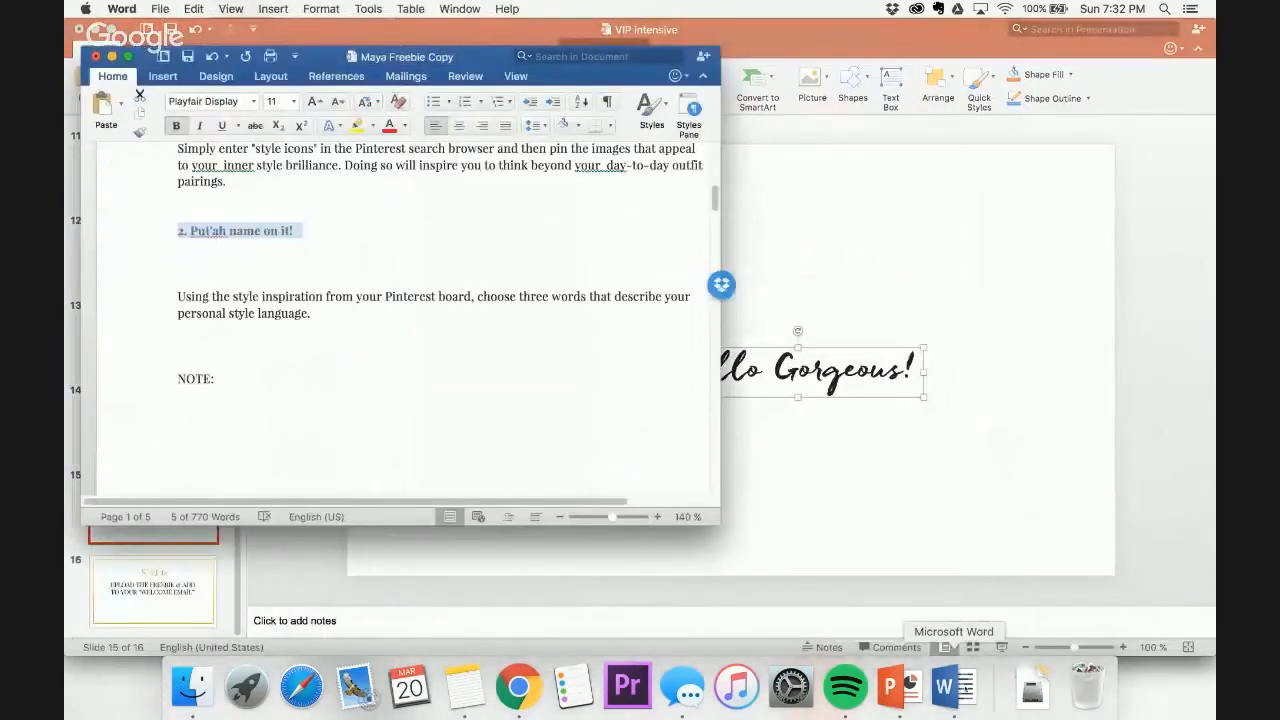
scroll(403, 318, down, 1)
drag(178, 234, 313, 252)
key(ctrl+c)
scroll(326, 357, down, 10)
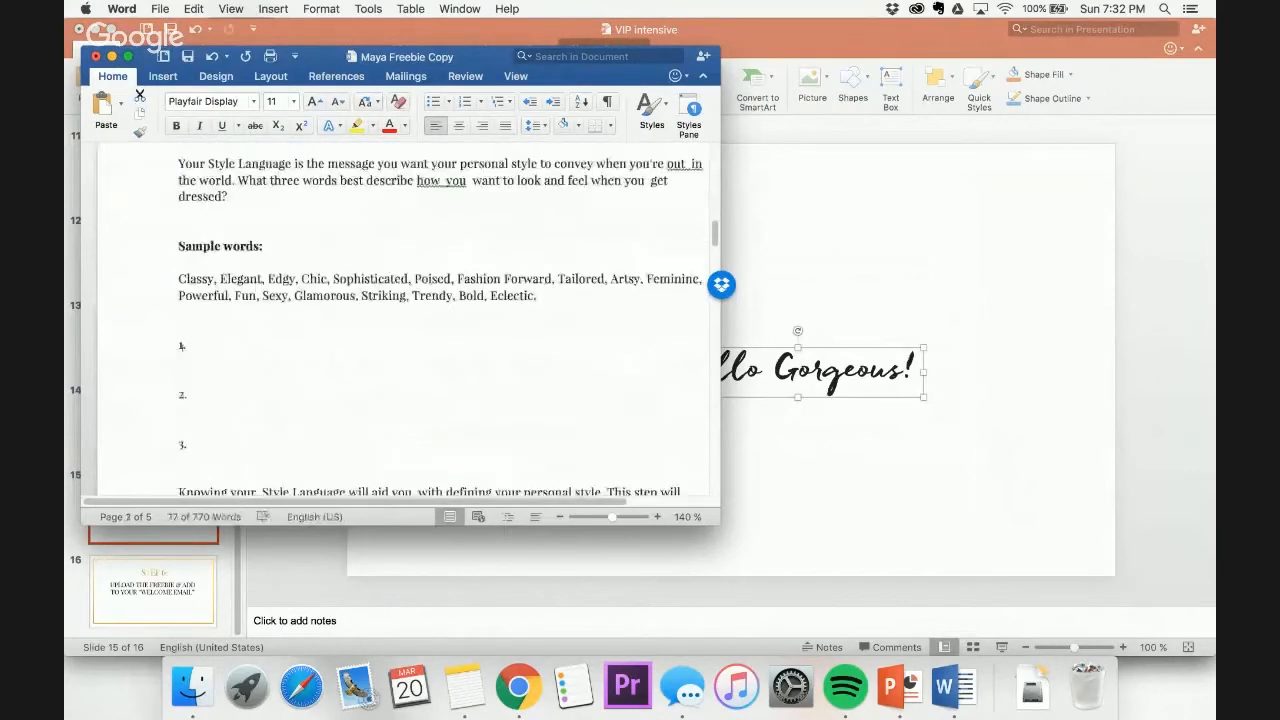
scroll(309, 285, up, 10)
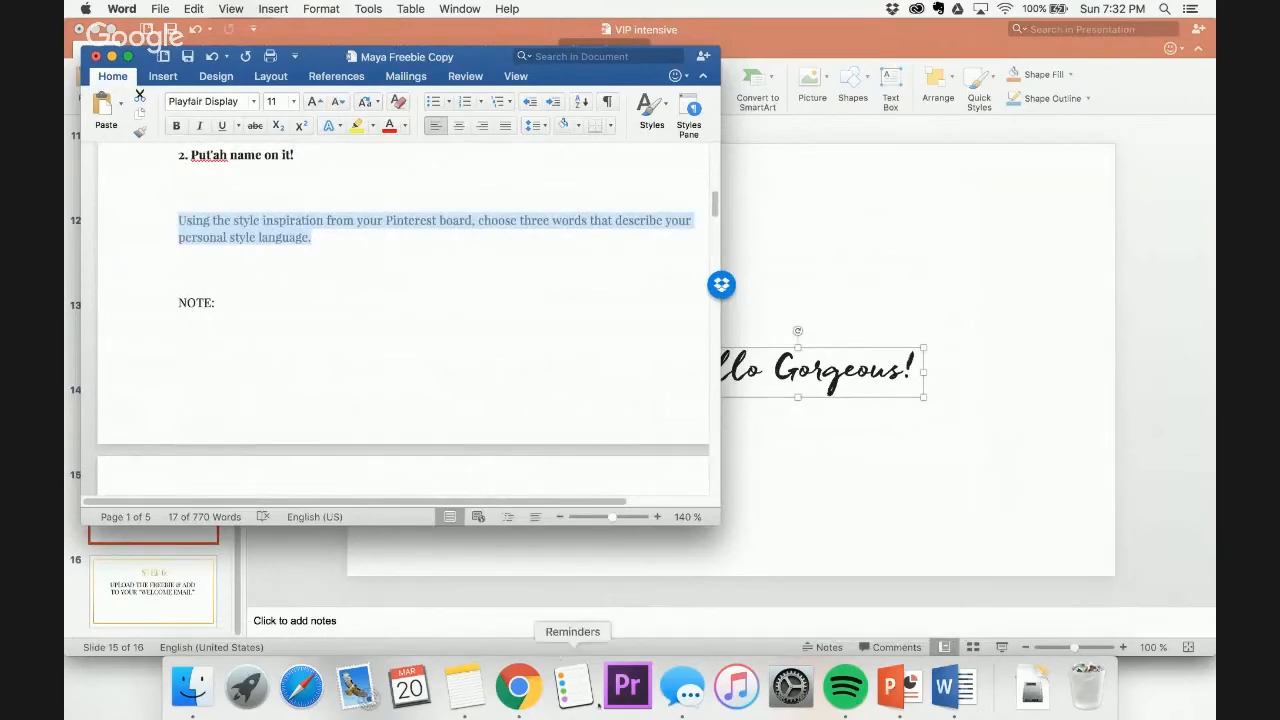
Switch to Chrome and replace the text "Find your personal style match" on page 4 with the sentence copied from Word
click(518, 686)
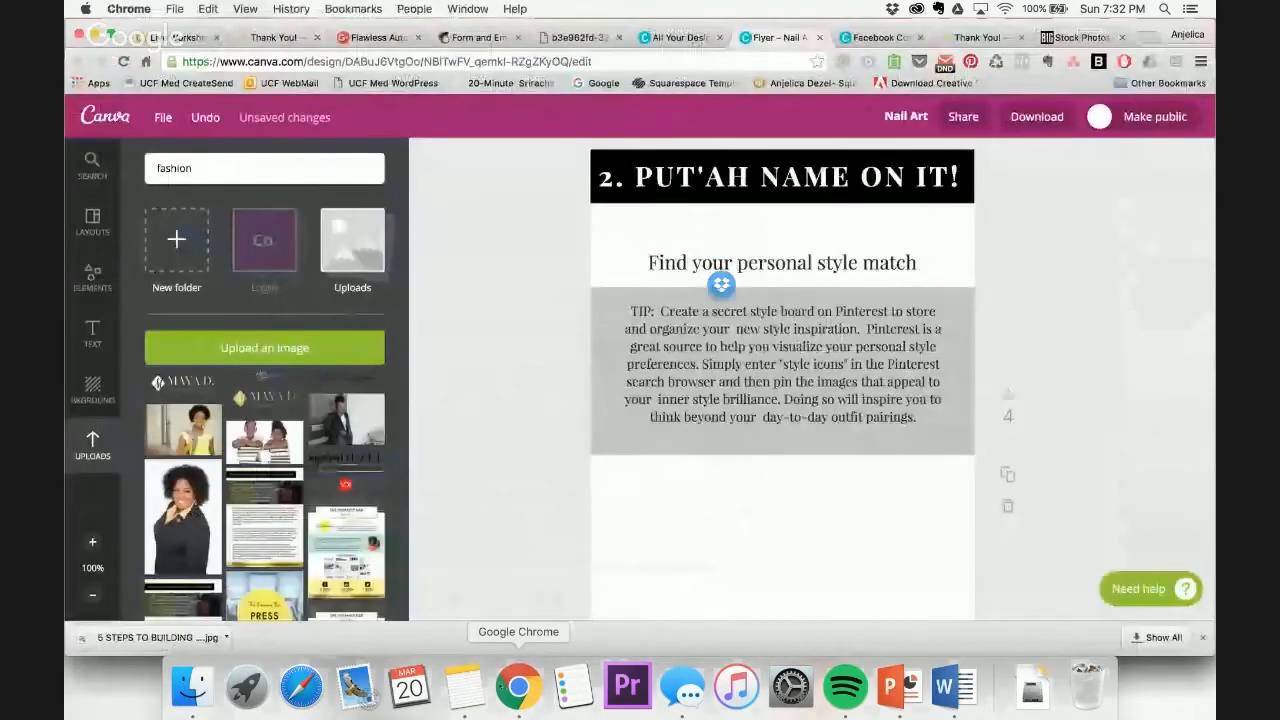
click(818, 258)
key(ctrl+a)
key(ctrl+v)
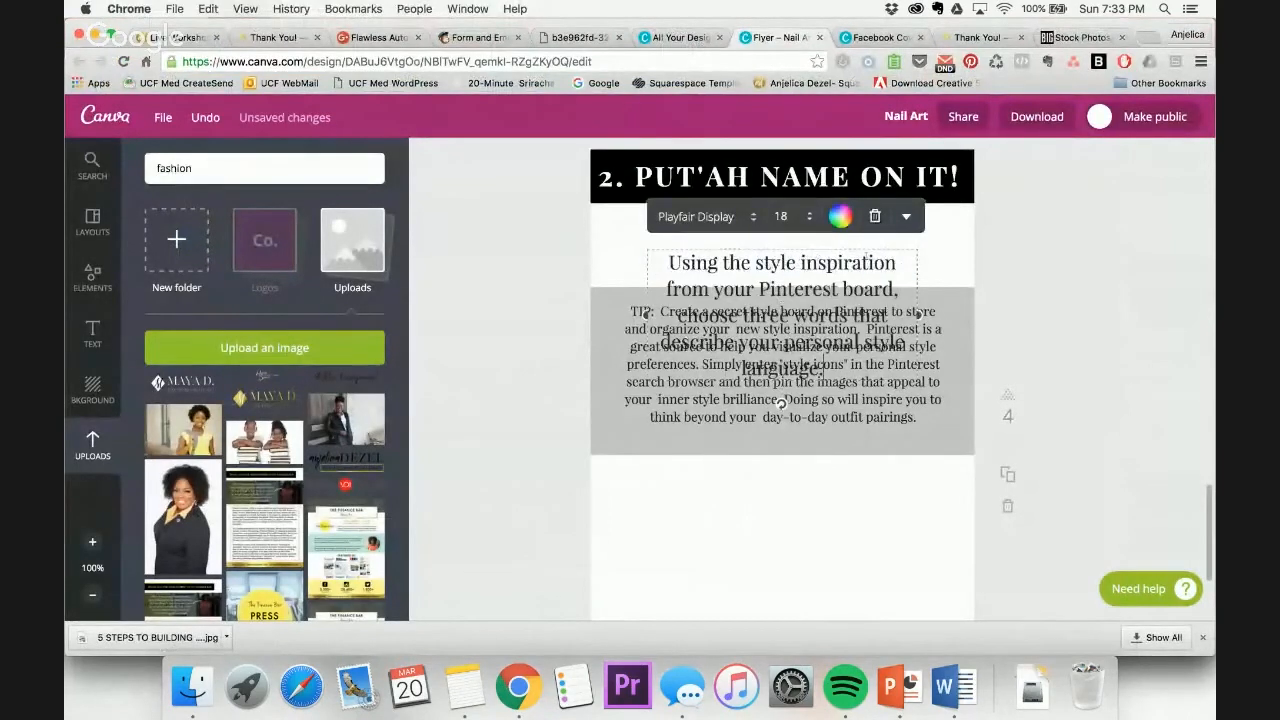
Reduce the pasted sentence's font size to 16 and widen its text box on both sides
drag(646, 314, 598, 301)
click(742, 216)
click(754, 371)
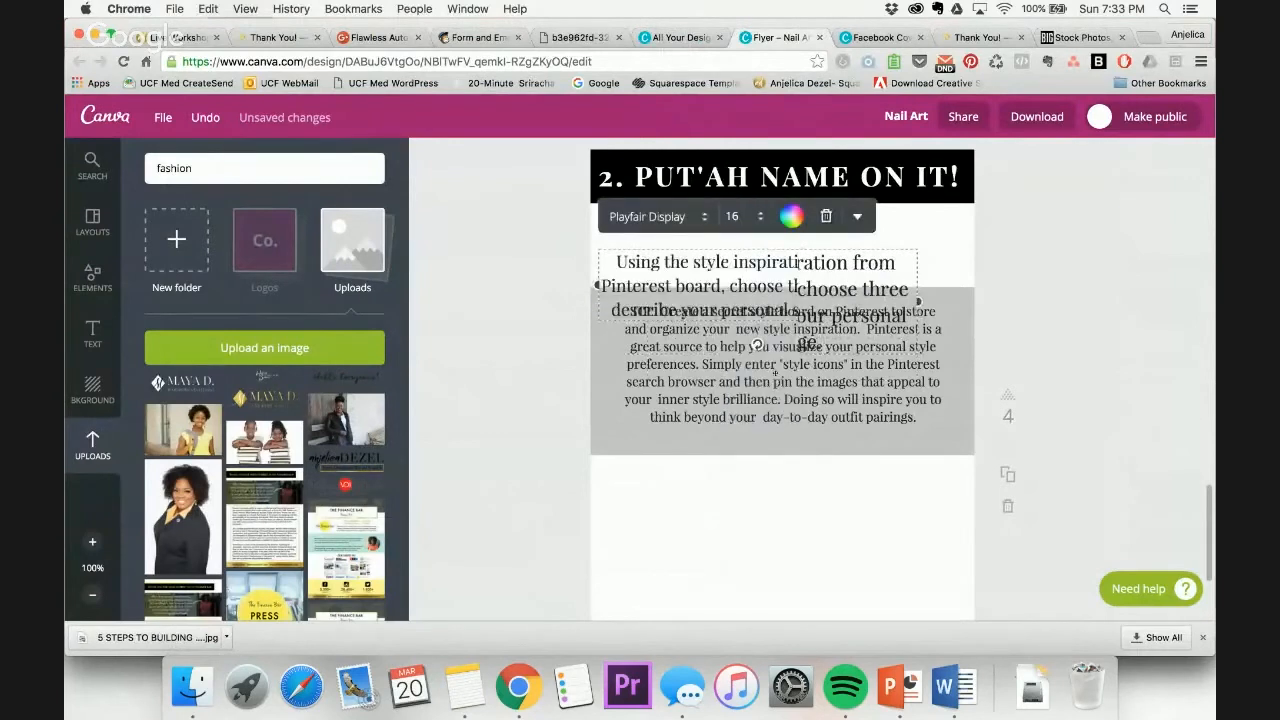
drag(919, 285, 955, 285)
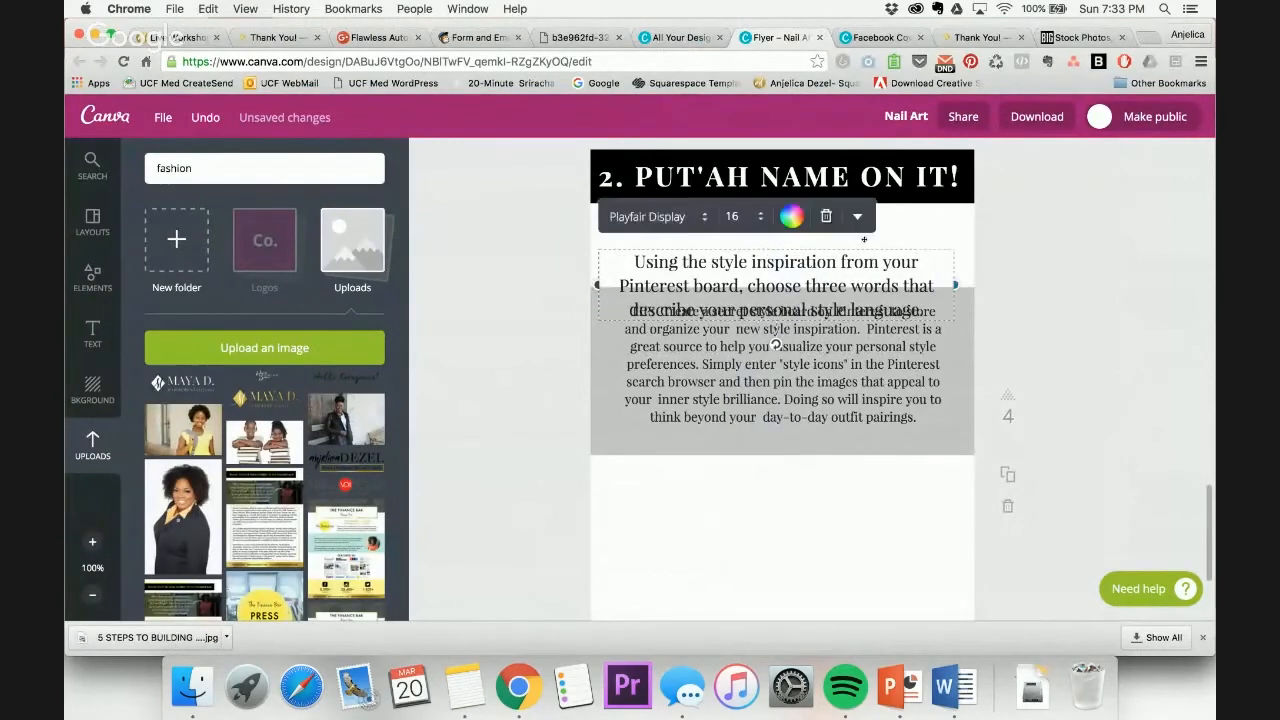
Move the sentence up beneath the black banner and set its font size to 12
drag(874, 245, 876, 213)
click(760, 183)
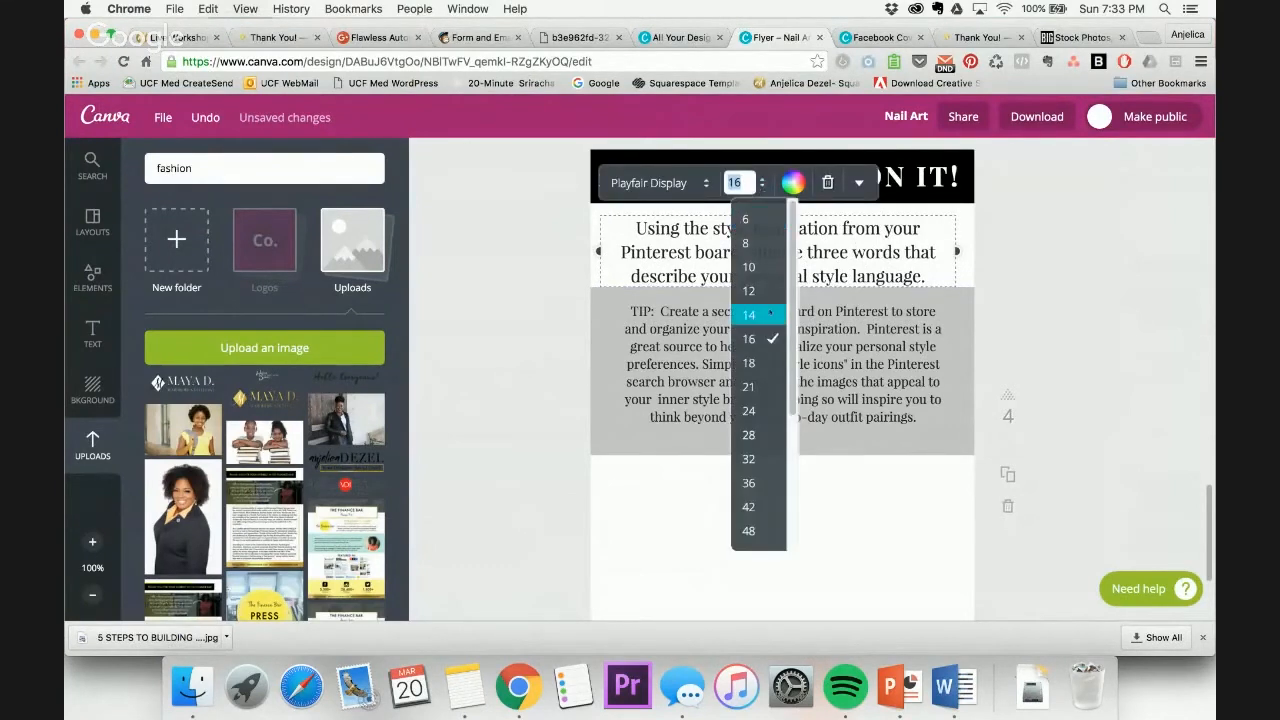
click(763, 311)
click(760, 183)
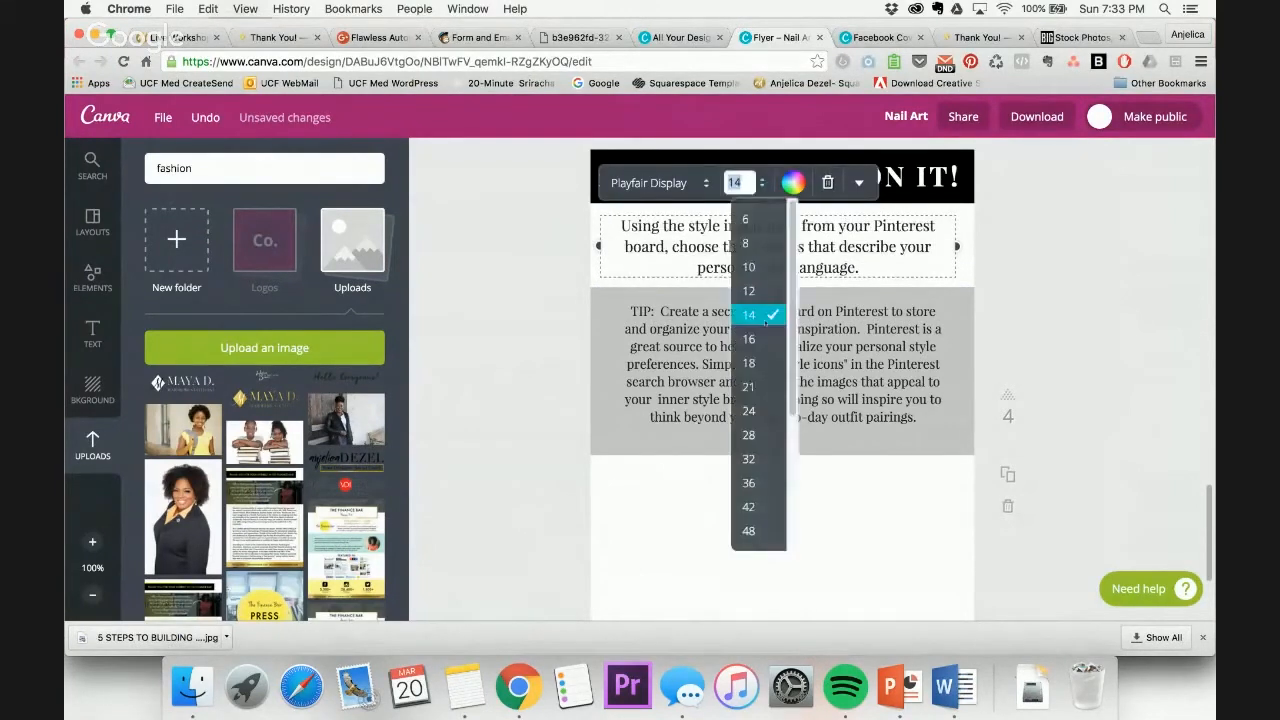
click(763, 289)
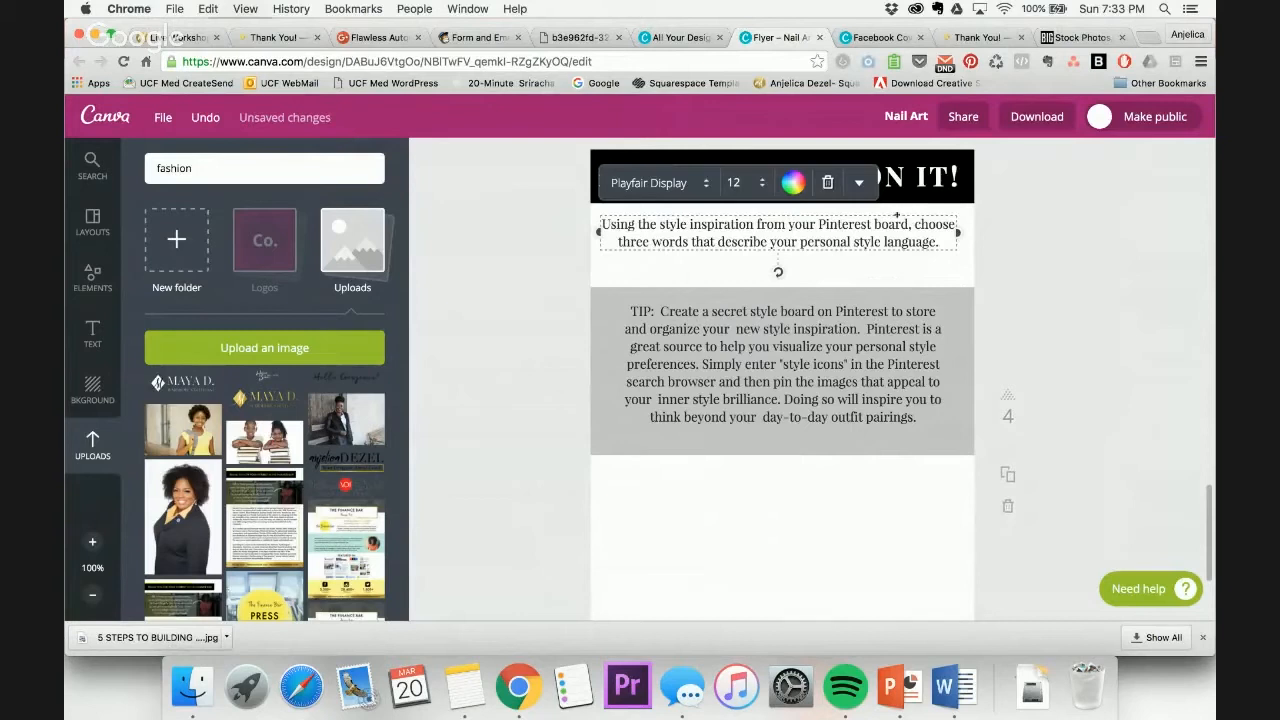
Adjust the sentence's text box width and position to fit it on two centred lines beneath the banner
mouse_move(626, 233)
mouse_down()
mouse_move(592, 233)
mouse_move(621, 241)
mouse_up()
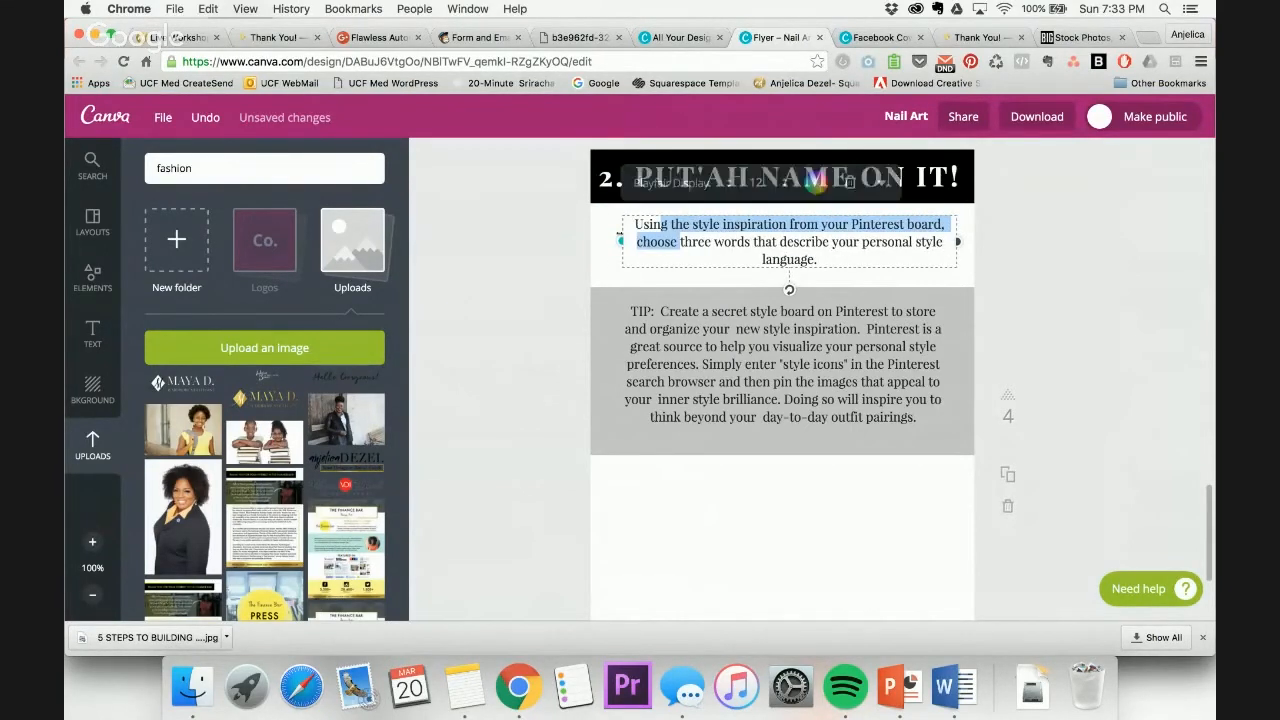
drag(841, 213, 843, 211)
click(1082, 240)
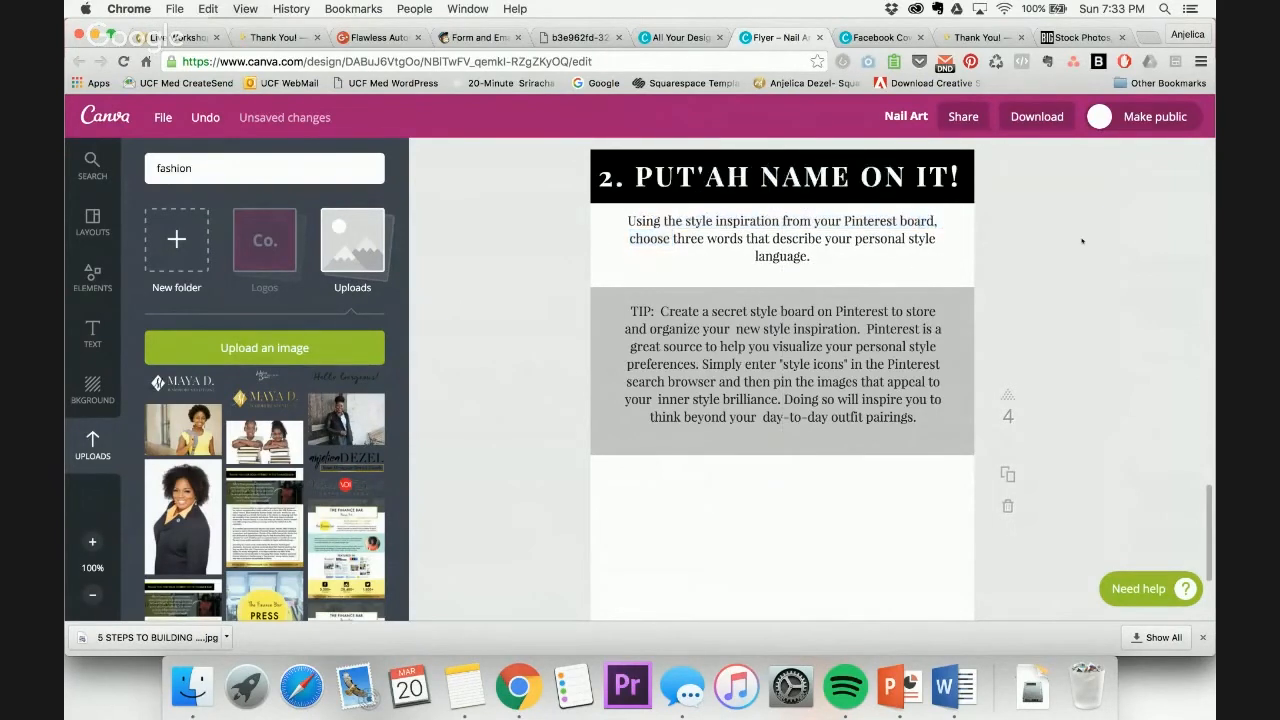
click(900, 238)
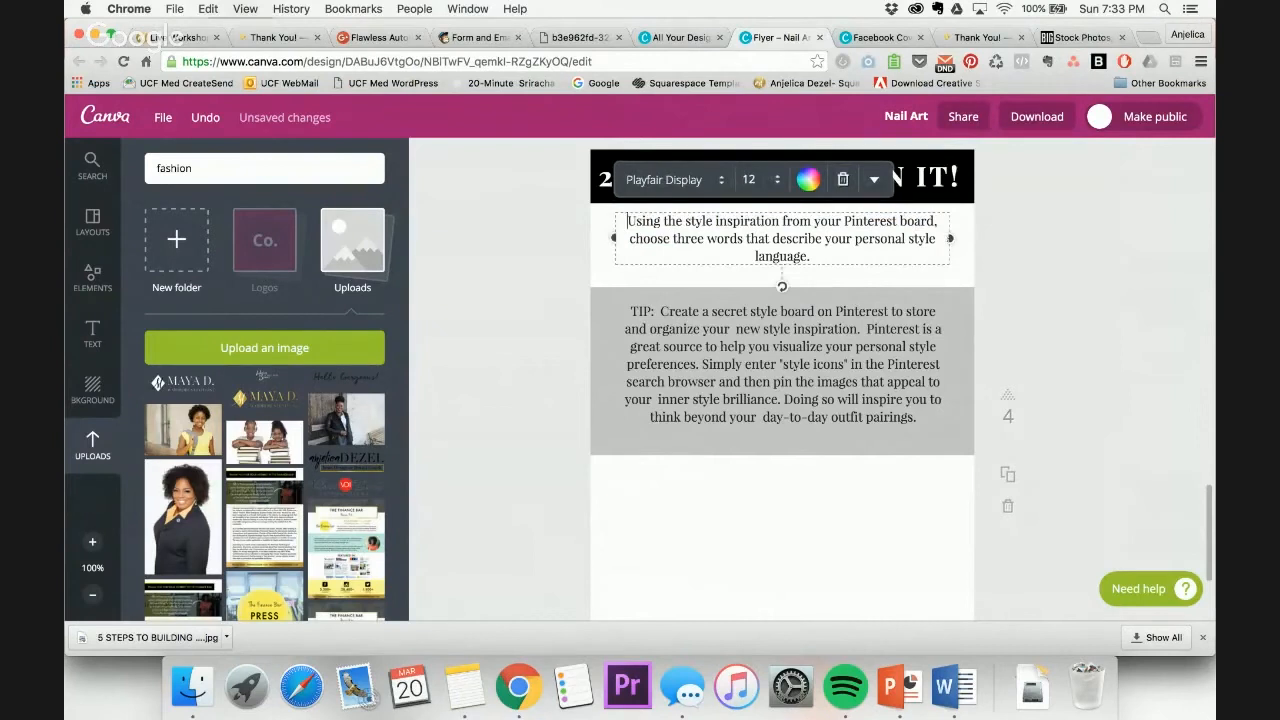
drag(951, 238, 944, 212)
Select the grey box behind the TIP text and look through the clipboard history for a saved colour code
click(957, 437)
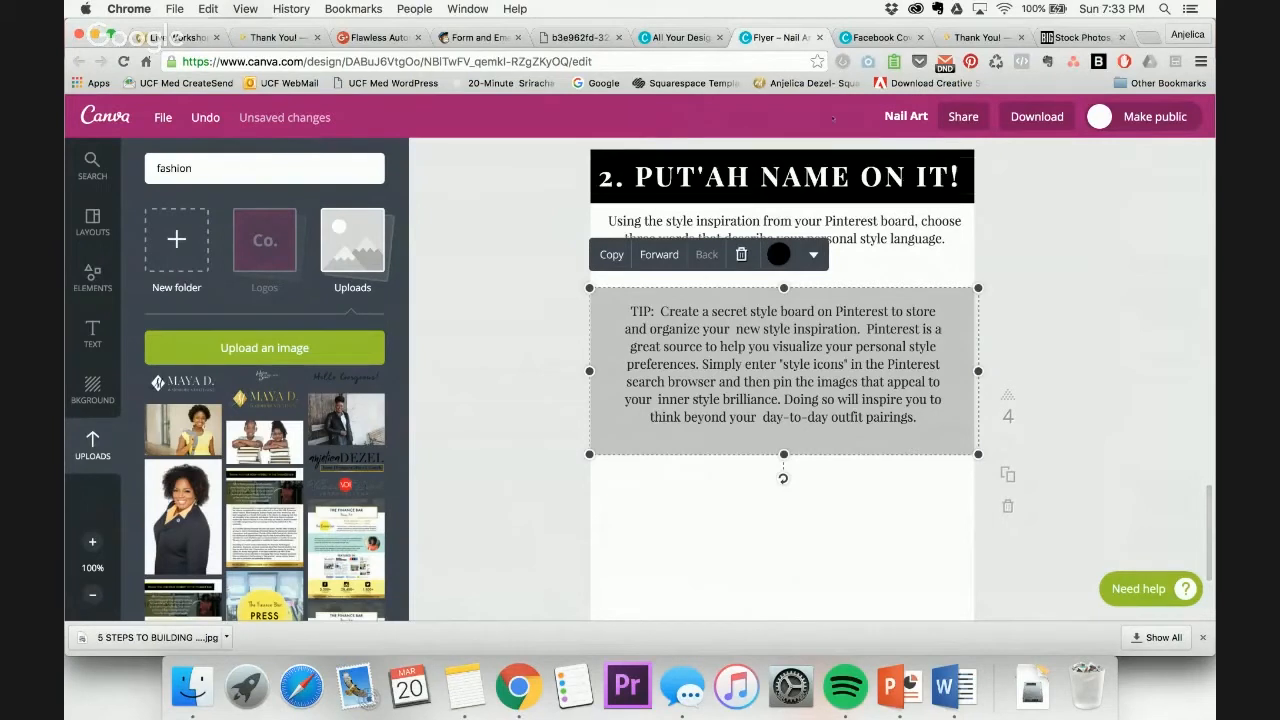
click(893, 62)
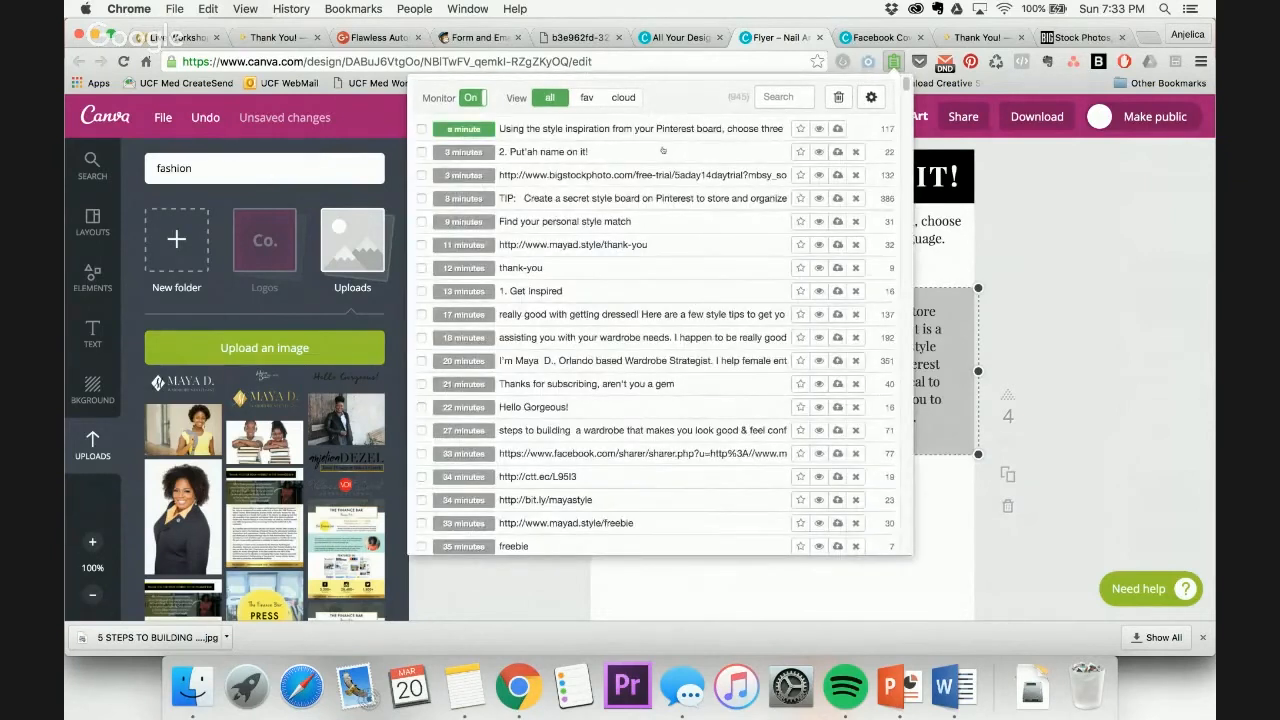
scroll(554, 322, down, 6)
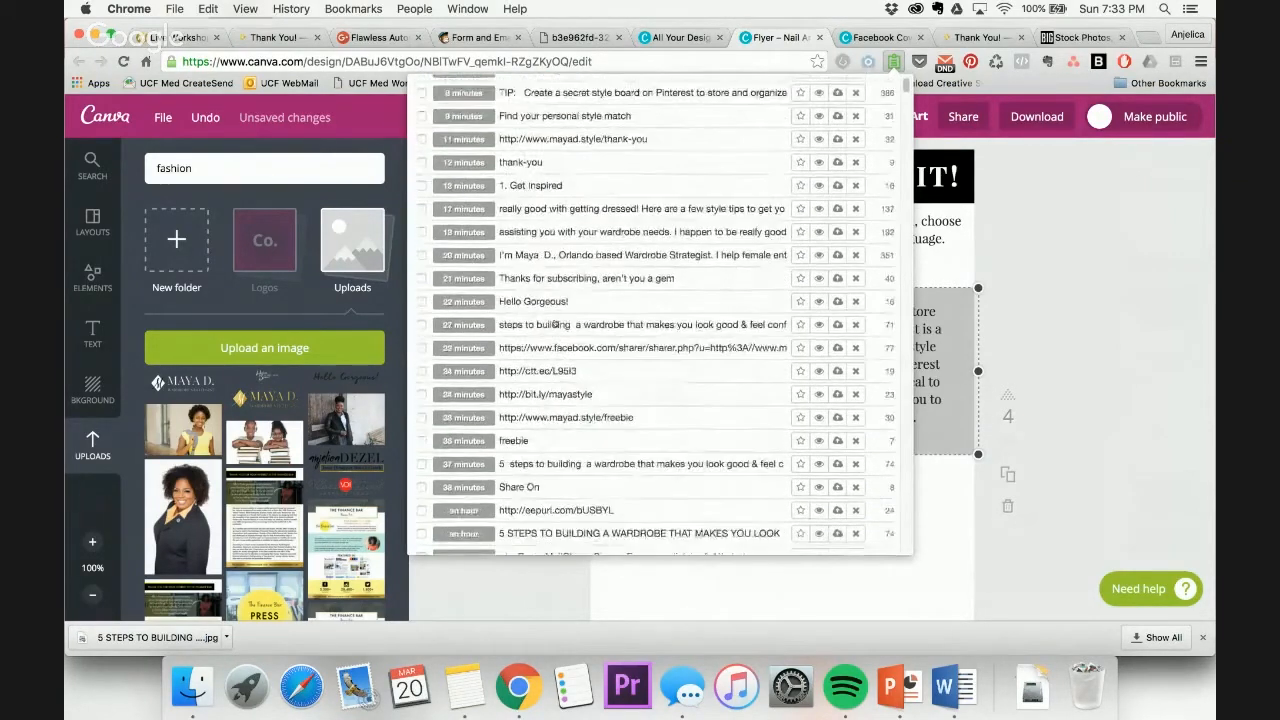
scroll(554, 322, up, 5)
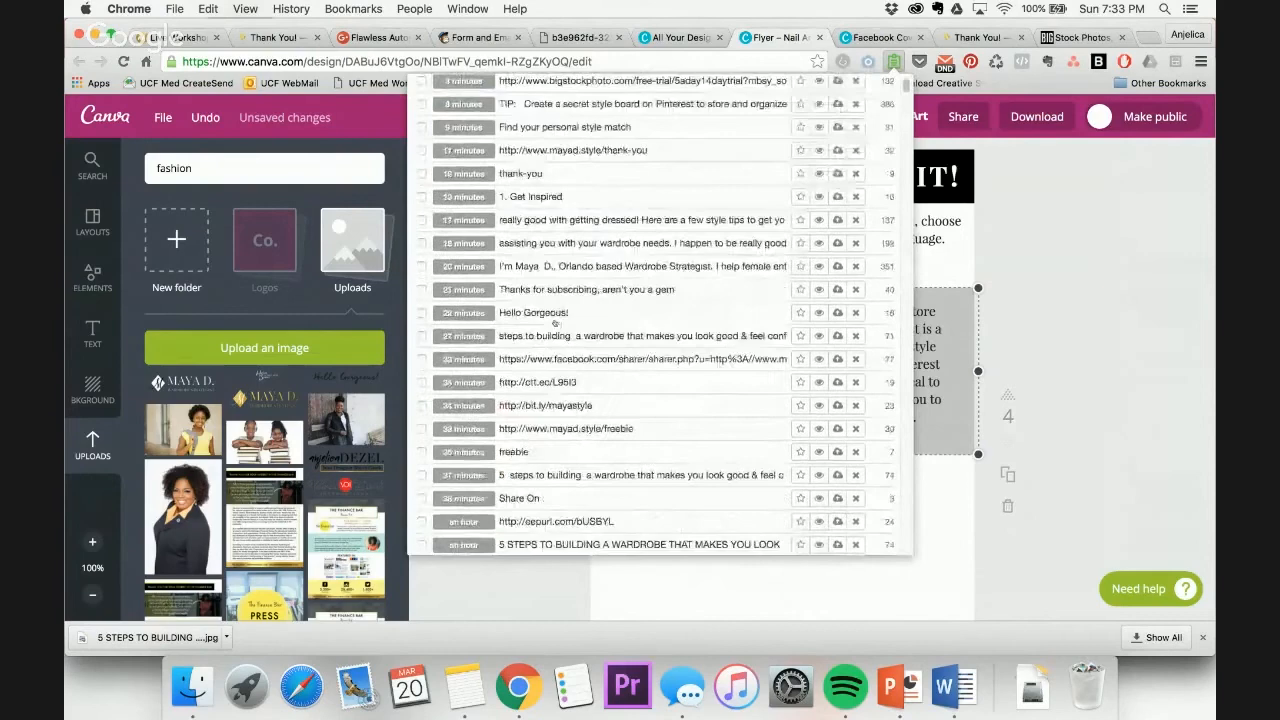
scroll(554, 322, up, 2)
scroll(554, 322, down, 5)
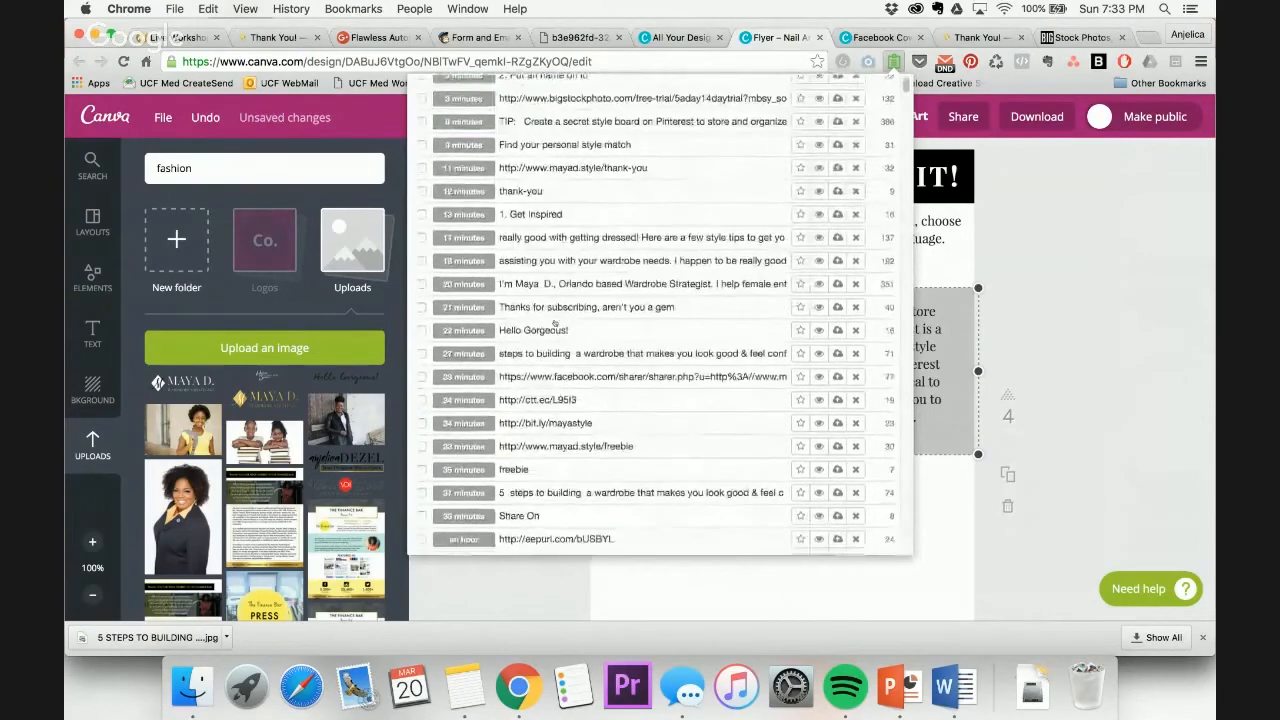
scroll(554, 322, down, 8)
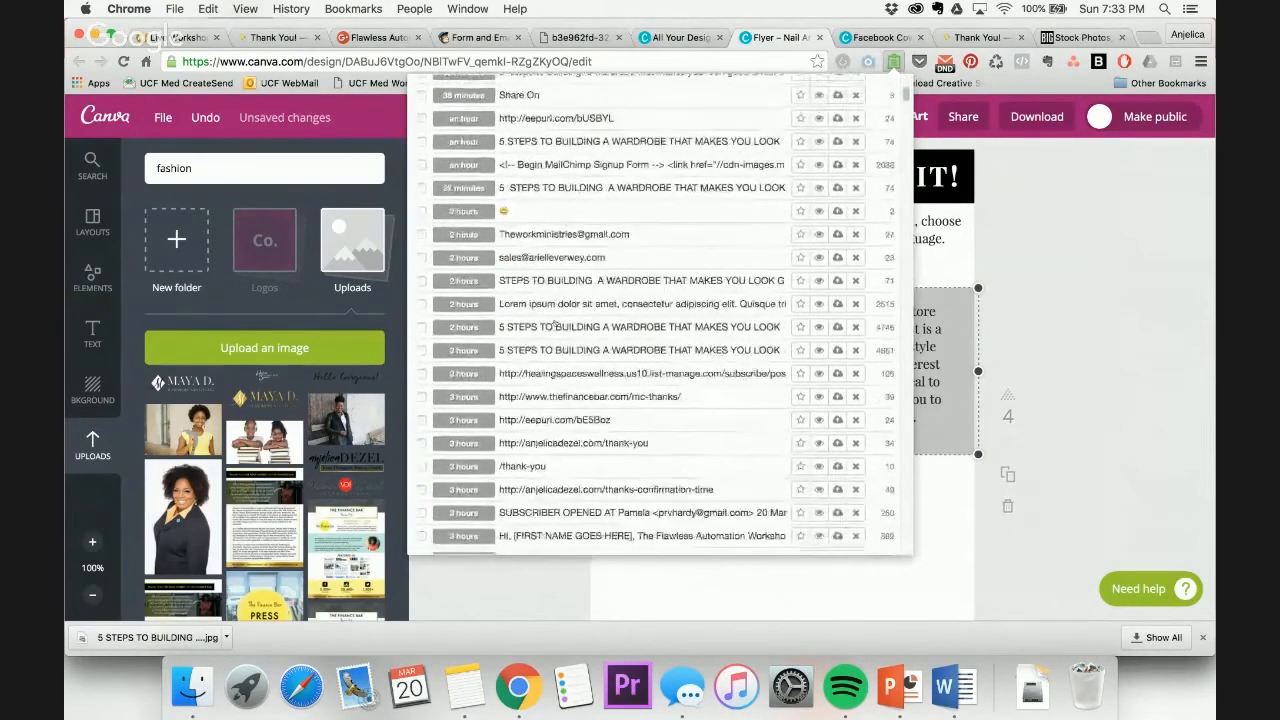
scroll(554, 322, down, 2)
click(1149, 251)
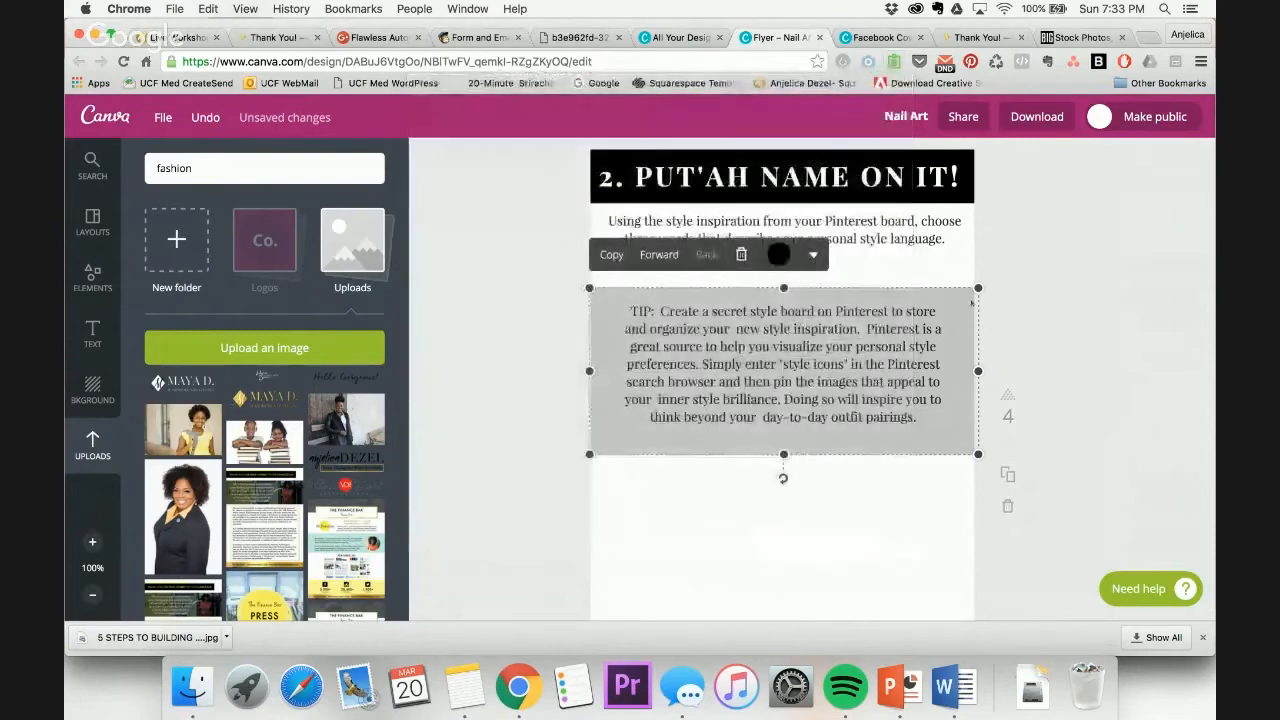
Open Maya Style Suide.pdf from Finder, select the red colour code DC0405, and return to the flyer design
click(192, 686)
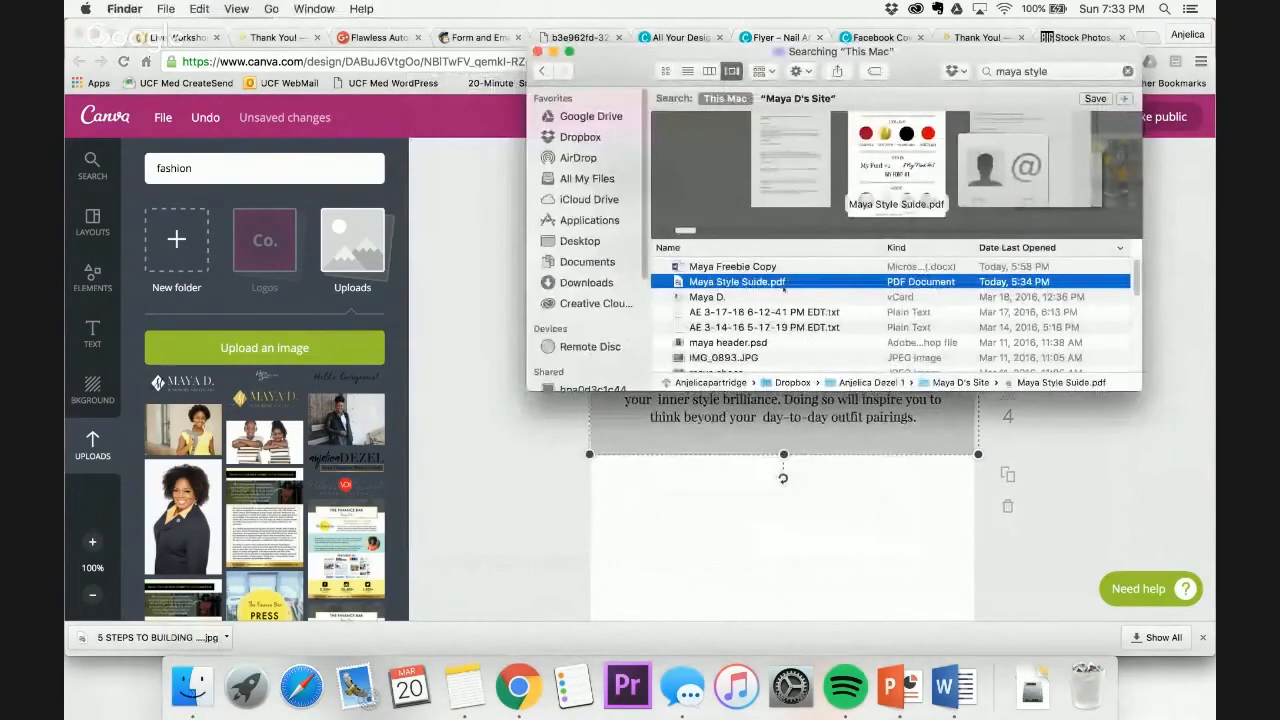
double_click(784, 283)
drag(644, 480, 752, 481)
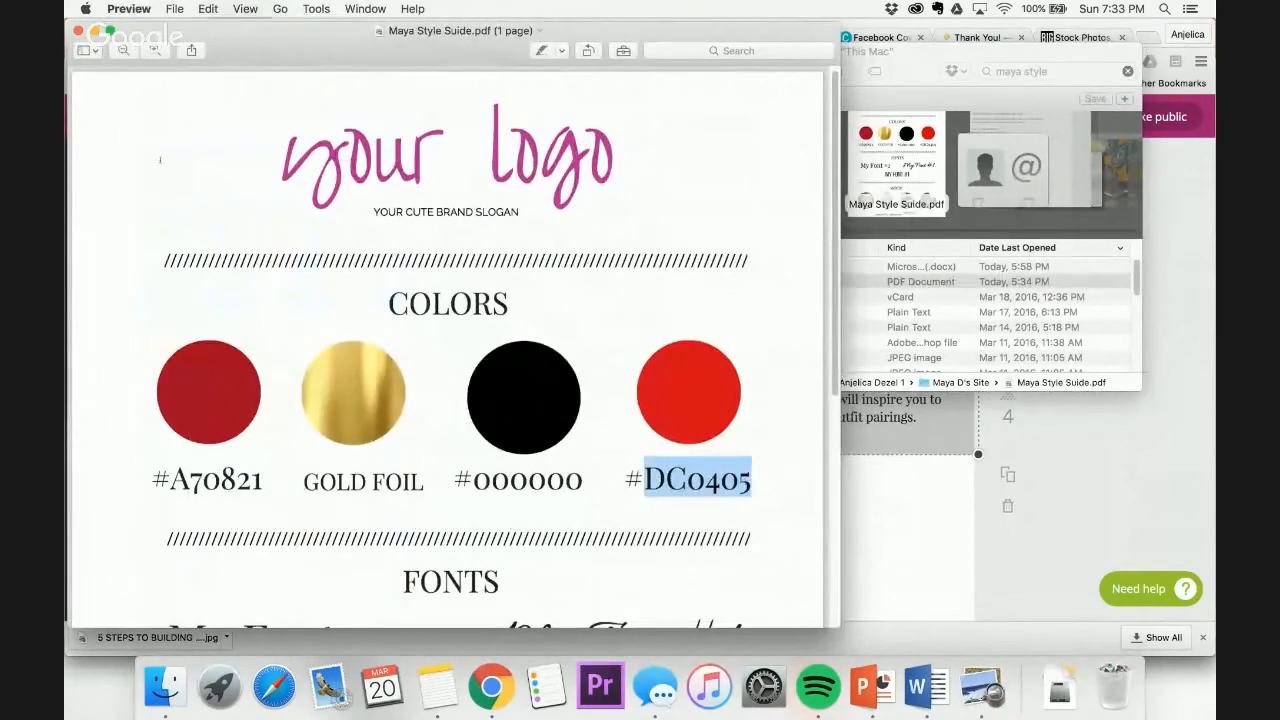
key(super+w)
click(1117, 443)
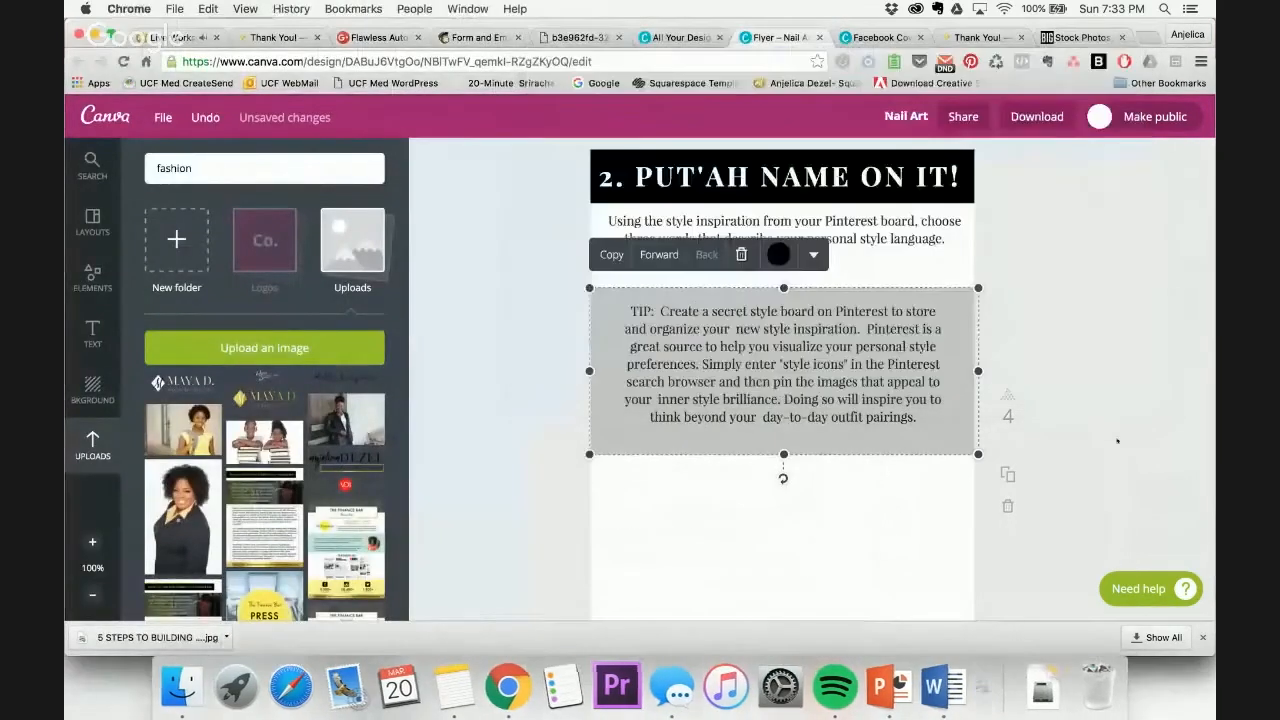
Recolour the grey box behind the TIP text red and set its transparency to 100
click(778, 254)
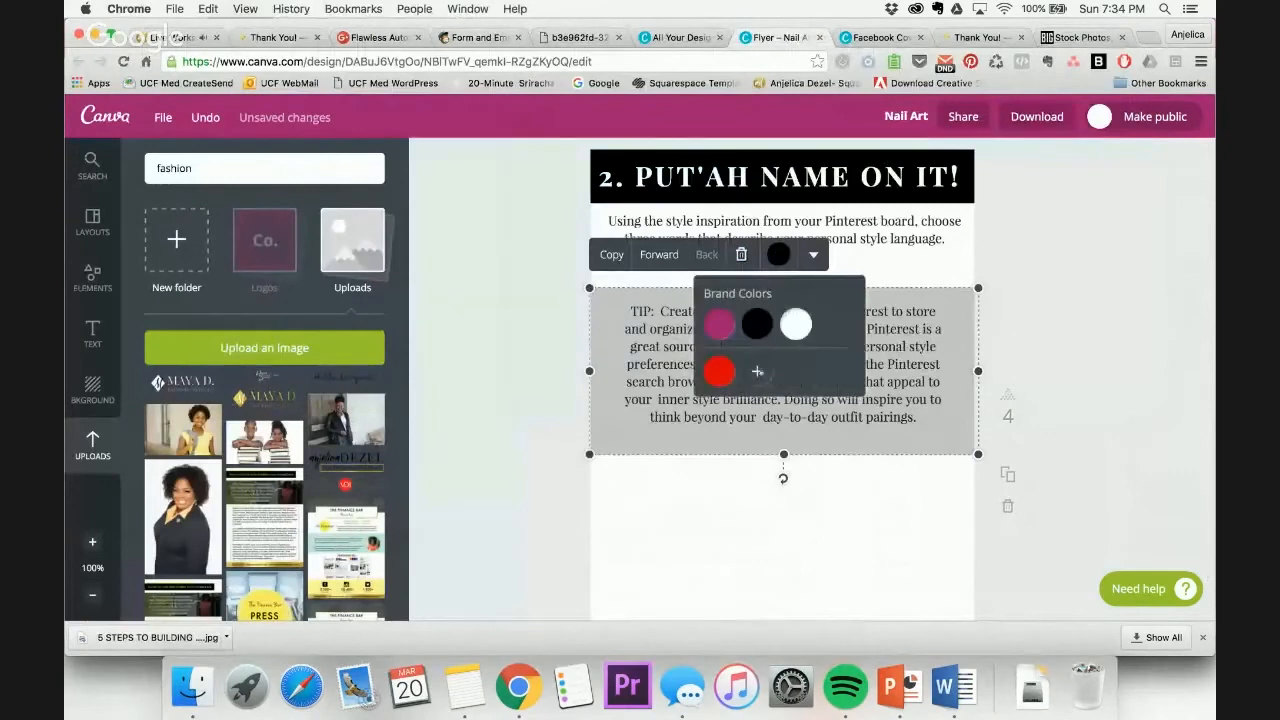
click(757, 371)
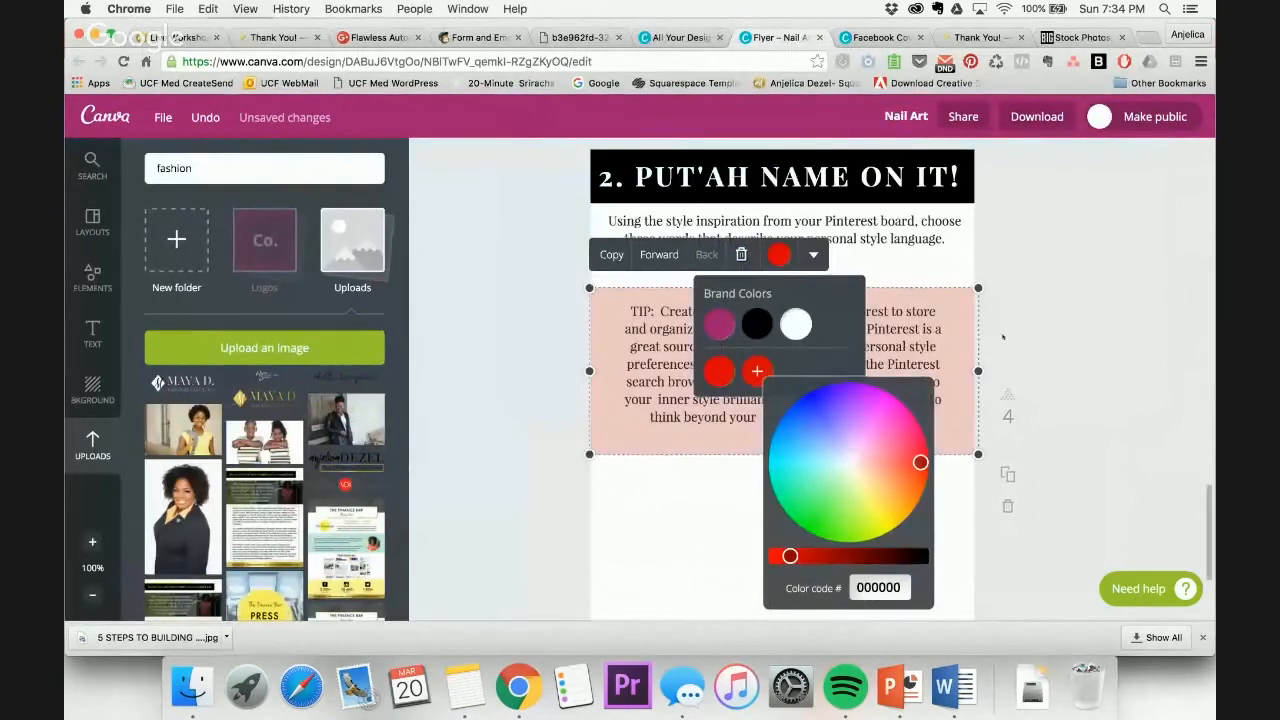
click(813, 256)
click(790, 314)
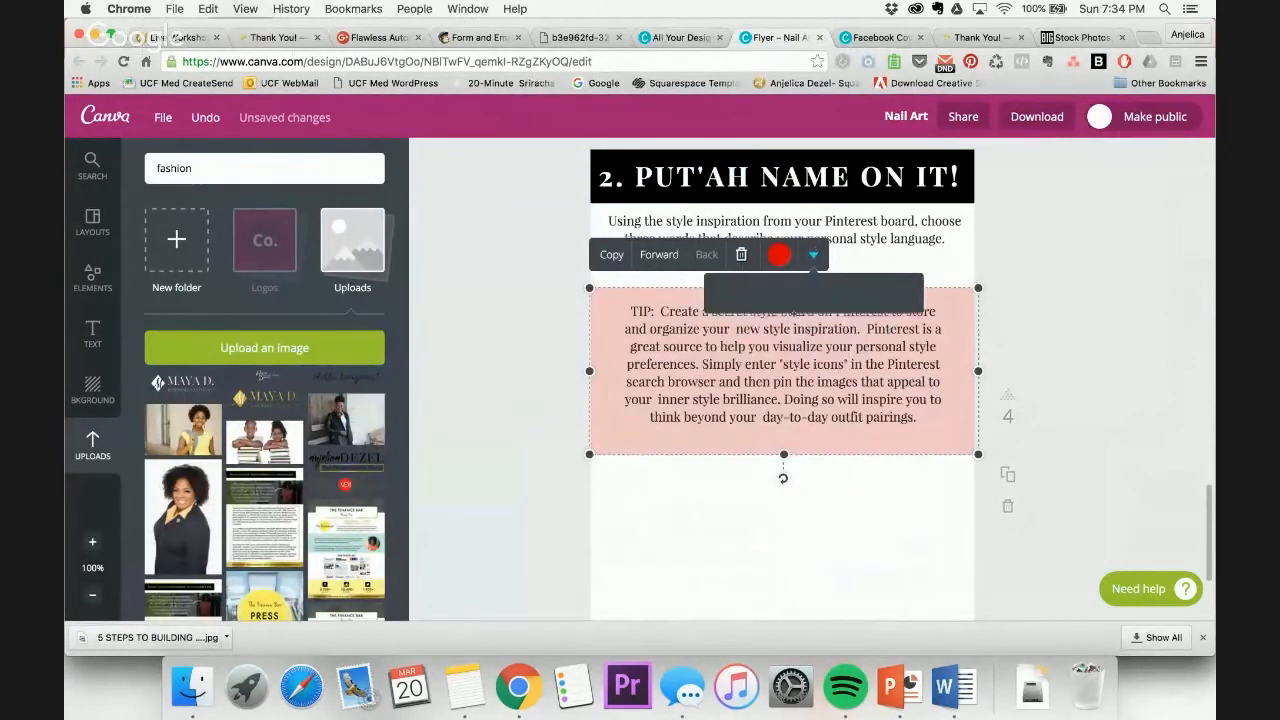
drag(829, 291, 891, 291)
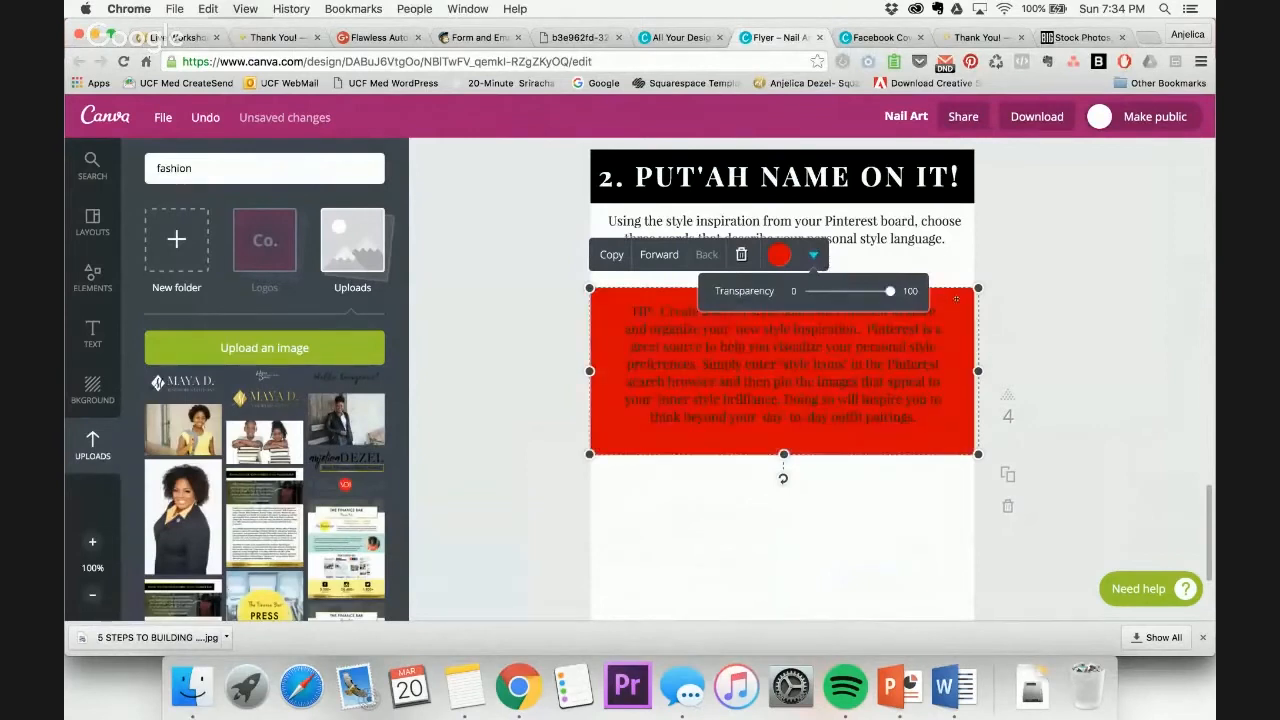
click(1123, 288)
Change the TIP text colour to white
click(870, 330)
click(811, 270)
click(828, 339)
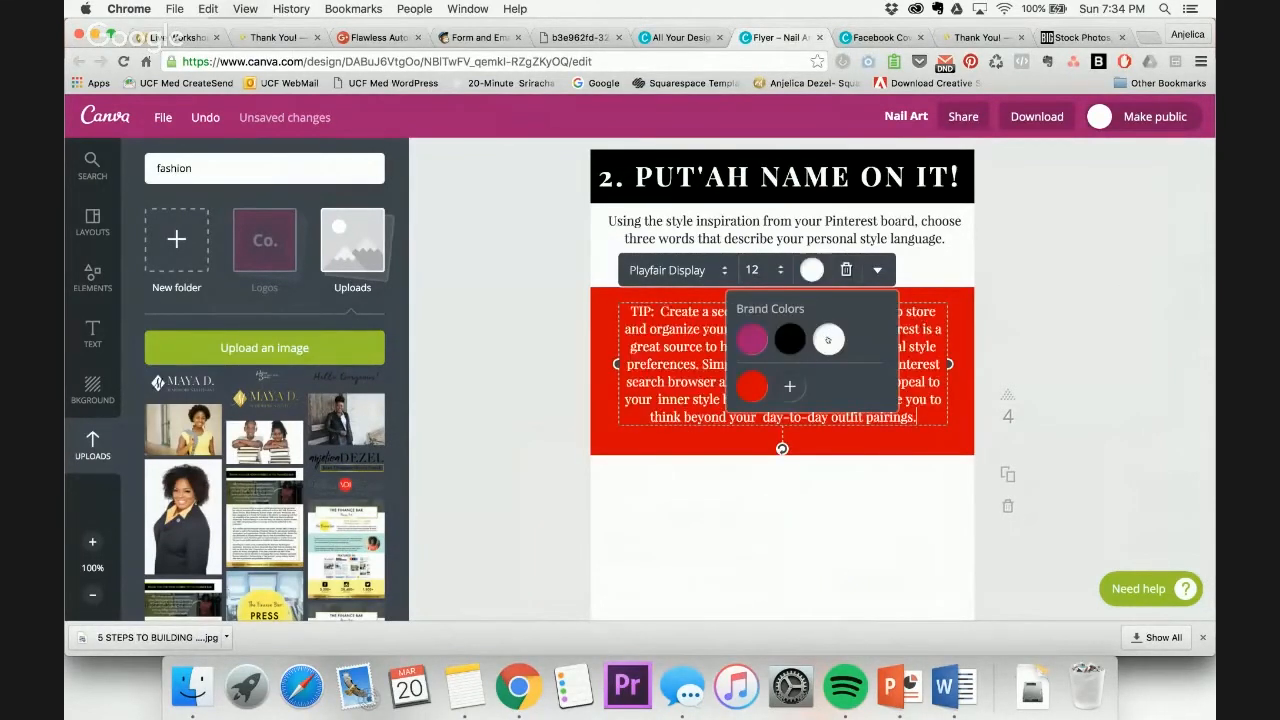
click(1089, 277)
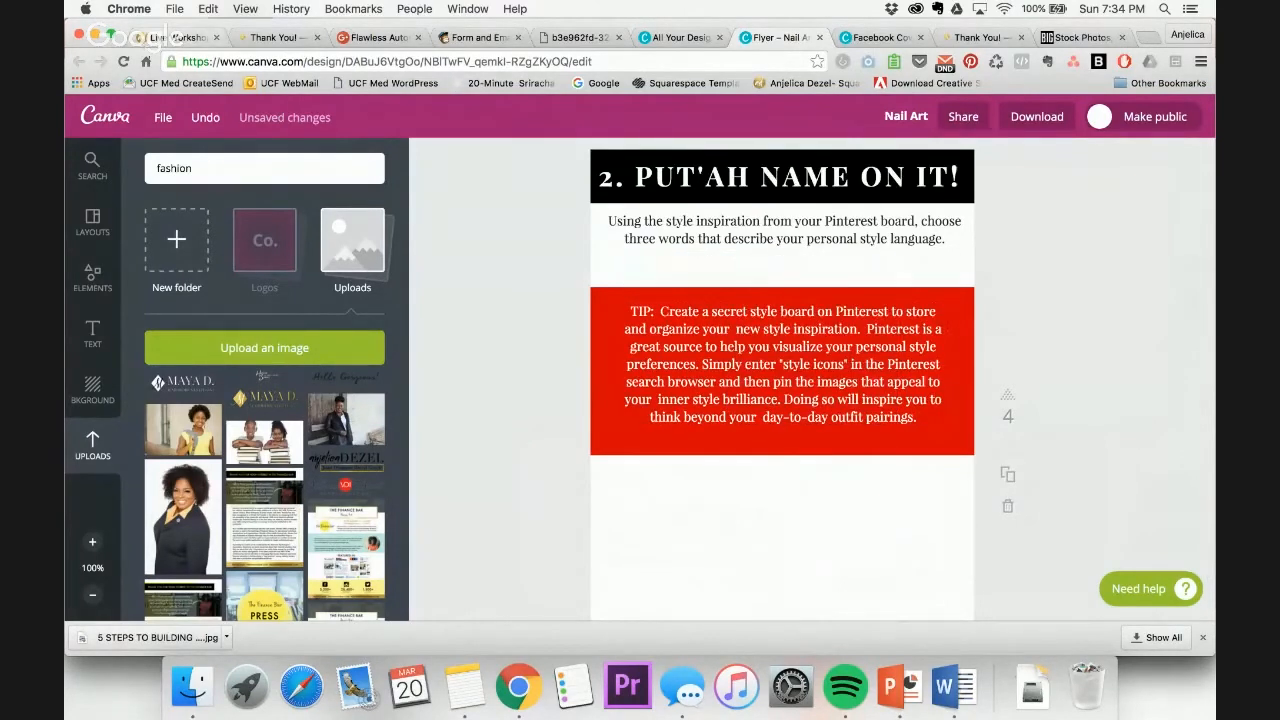
Check the workshop page's chat for new questions and return to the flyer design
click(158, 37)
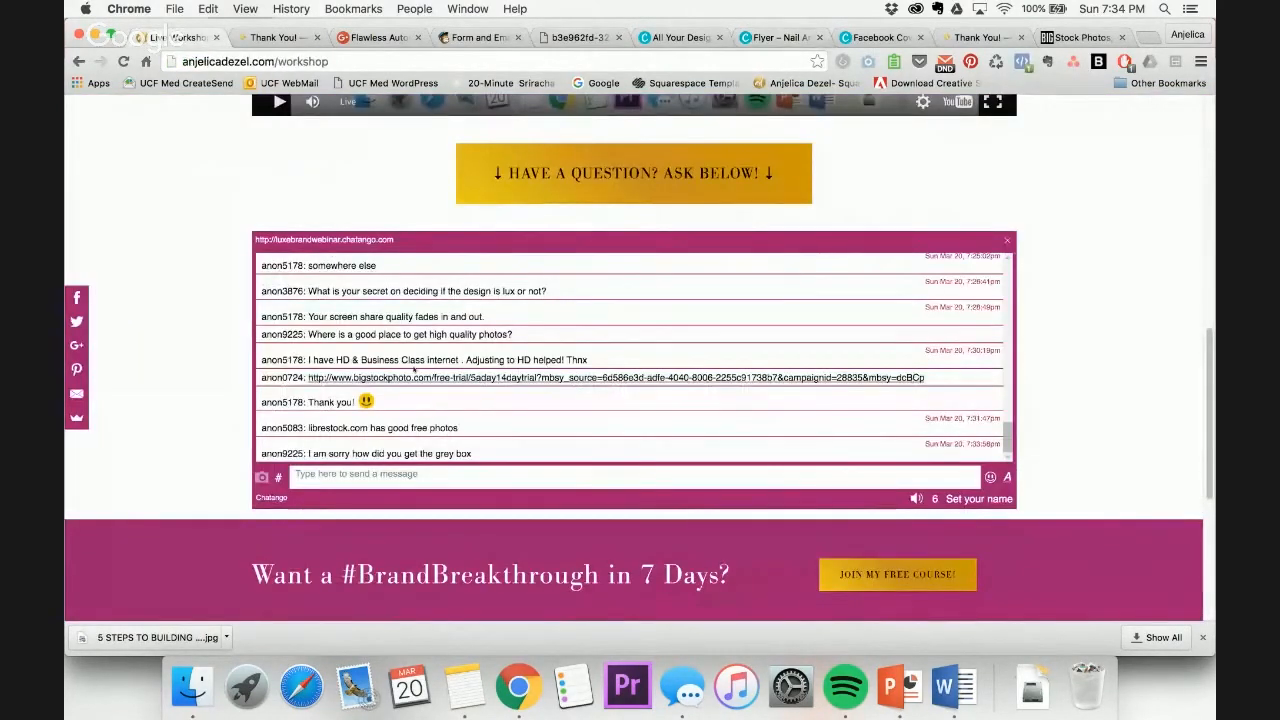
scroll(413, 371, down, 1)
click(1080, 37)
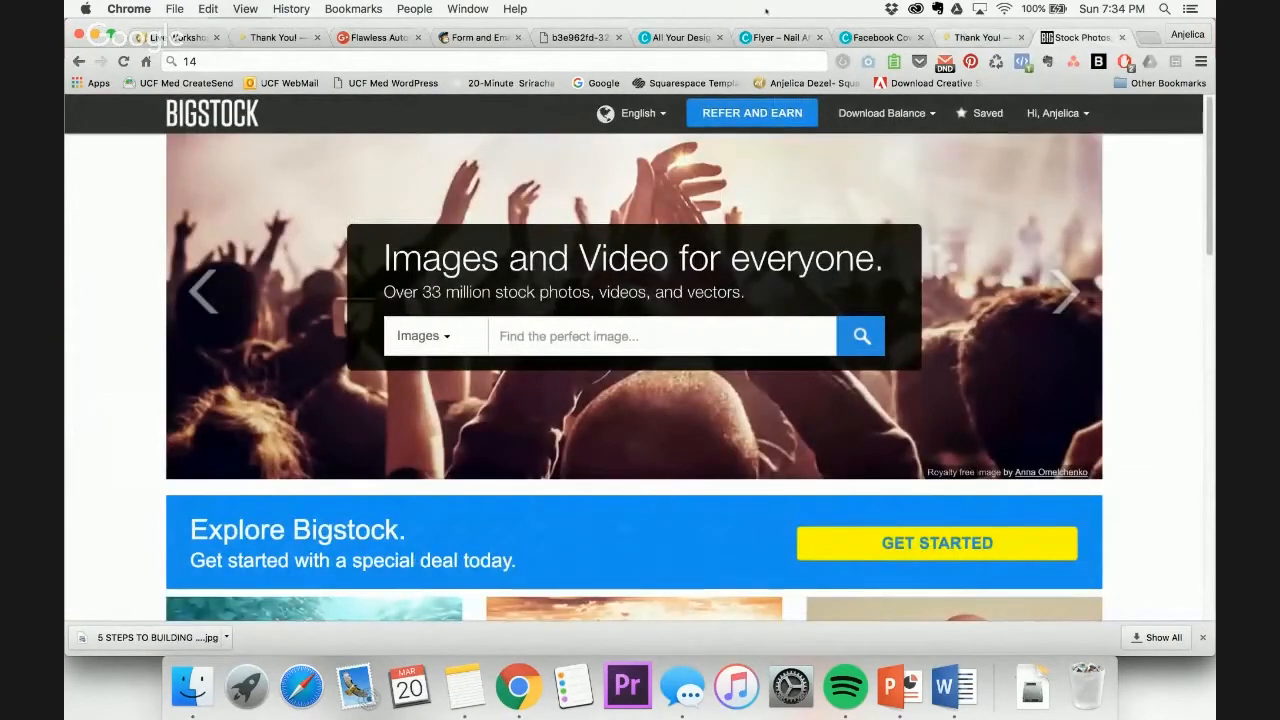
click(780, 37)
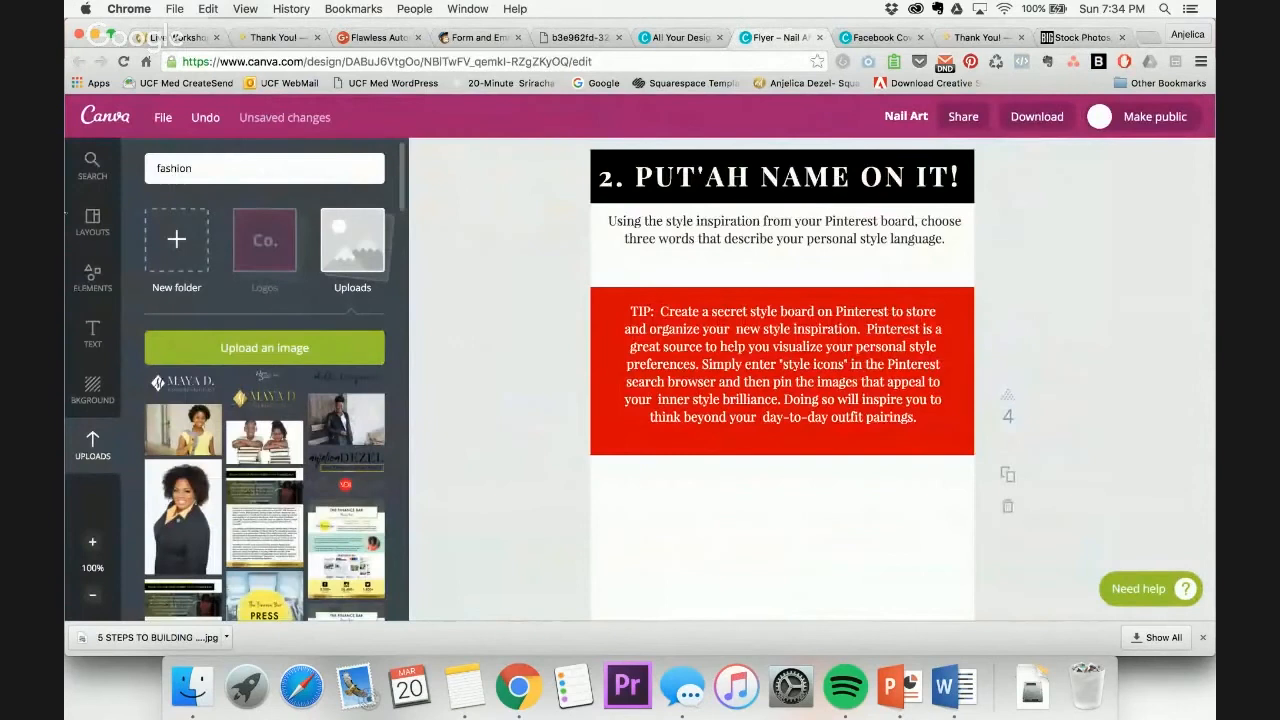
Add a square shape to page 4 and shorten it from its upper edge into a rectangle below the red box
click(92, 277)
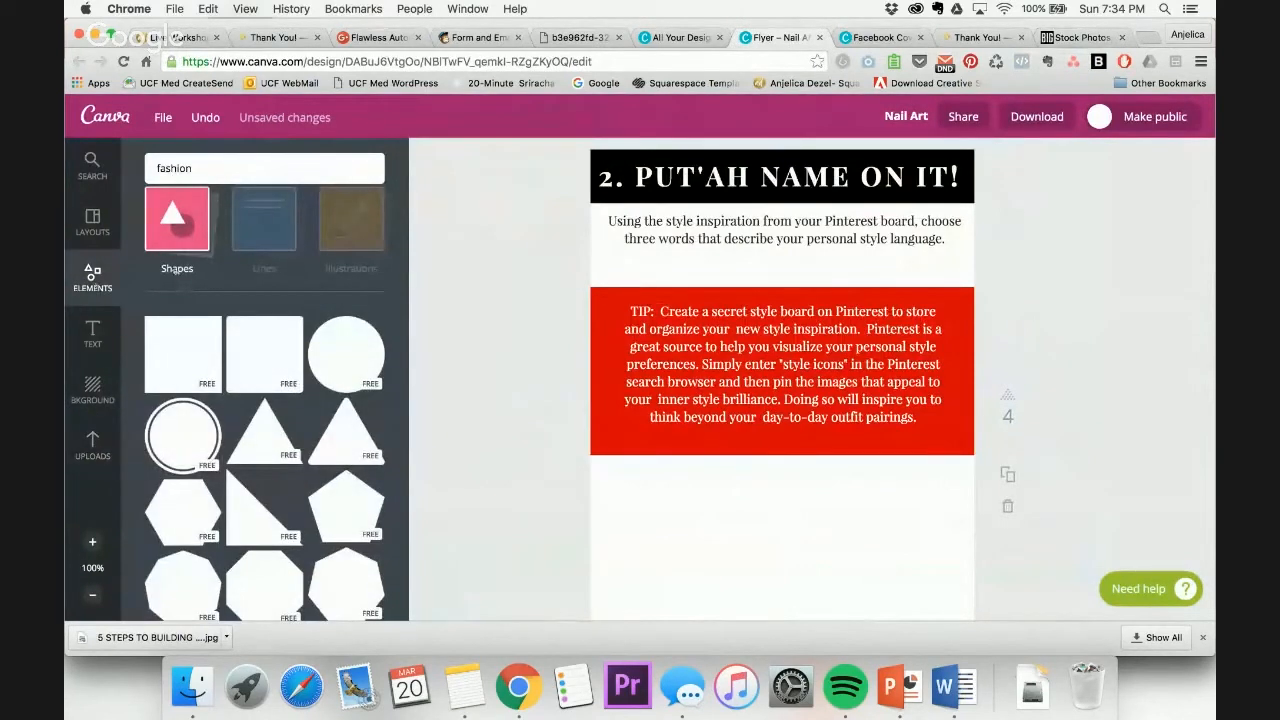
click(188, 345)
click(641, 297)
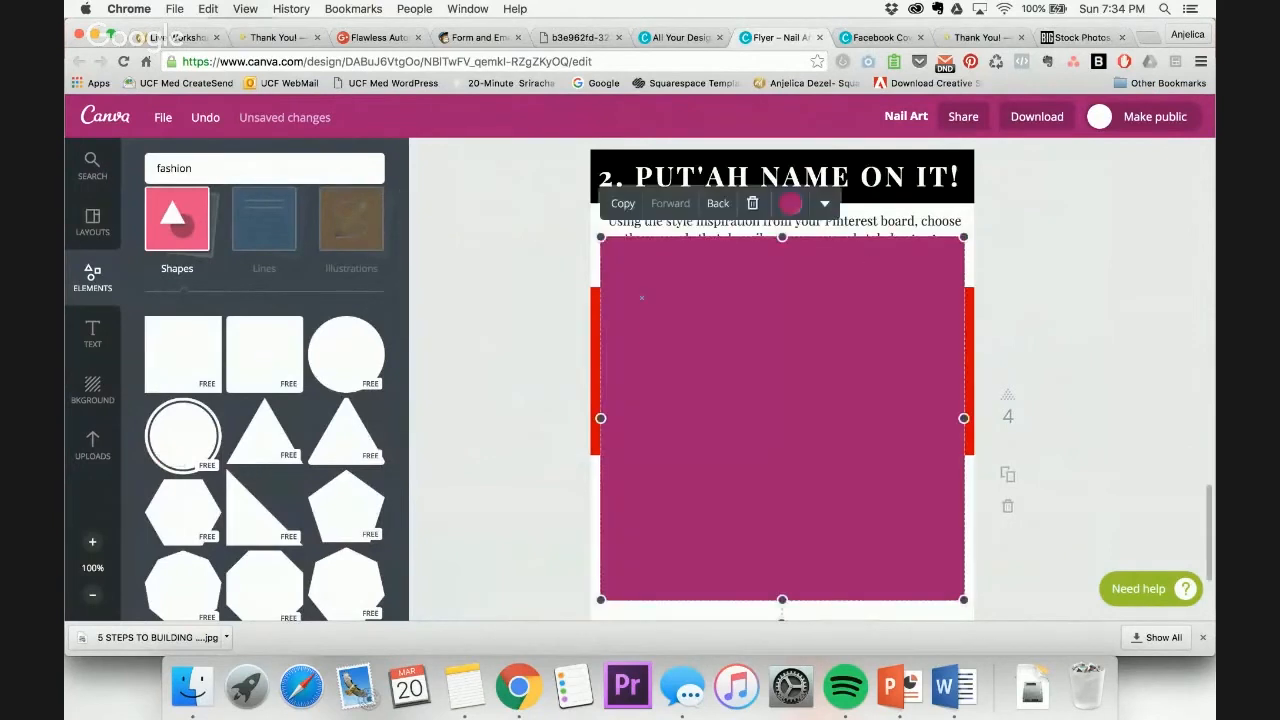
drag(853, 247, 780, 275)
drag(781, 460, 781, 472)
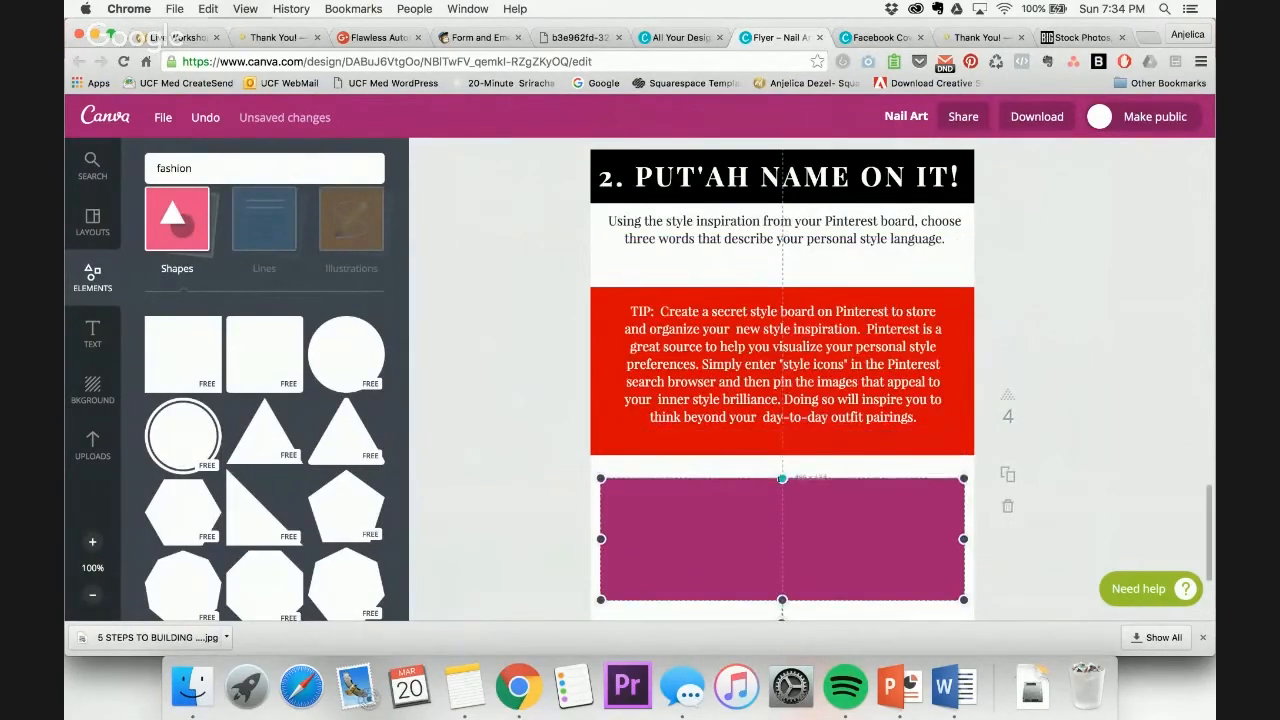
Recolour the new rectangle below the red box black and lower its transparency until it appears light grey
scroll(781, 480, down, 3)
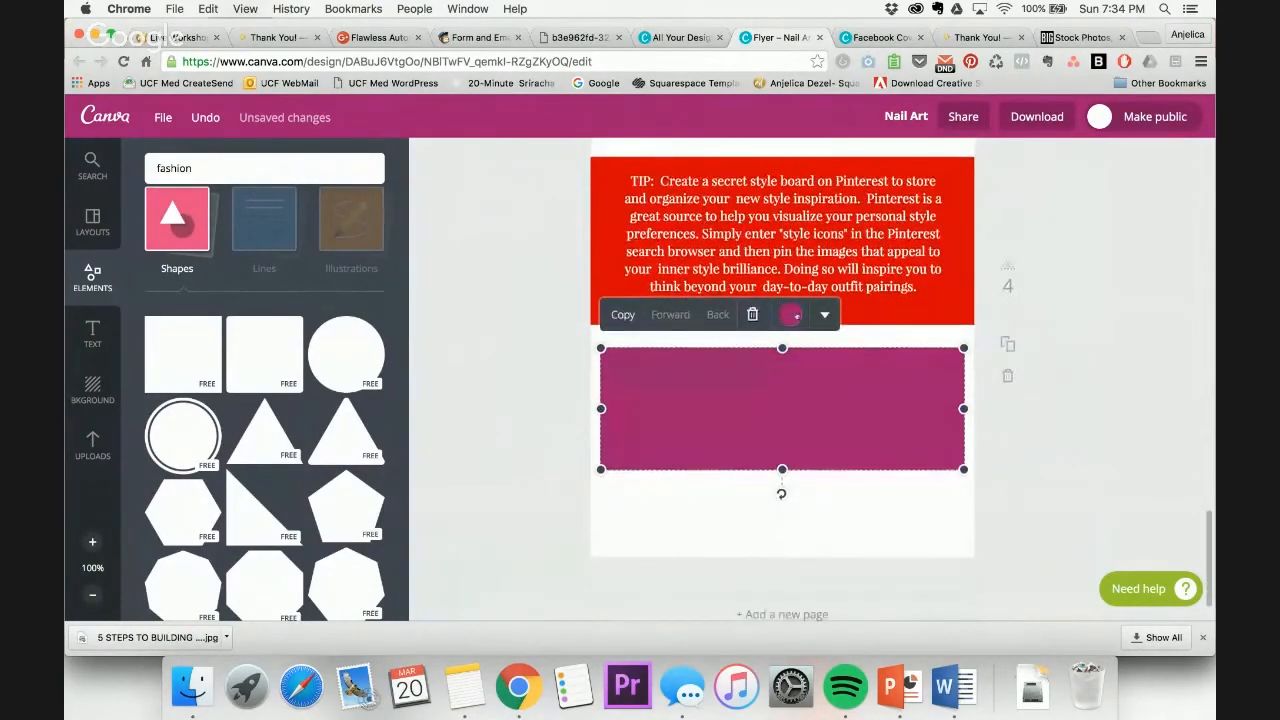
click(790, 314)
click(768, 221)
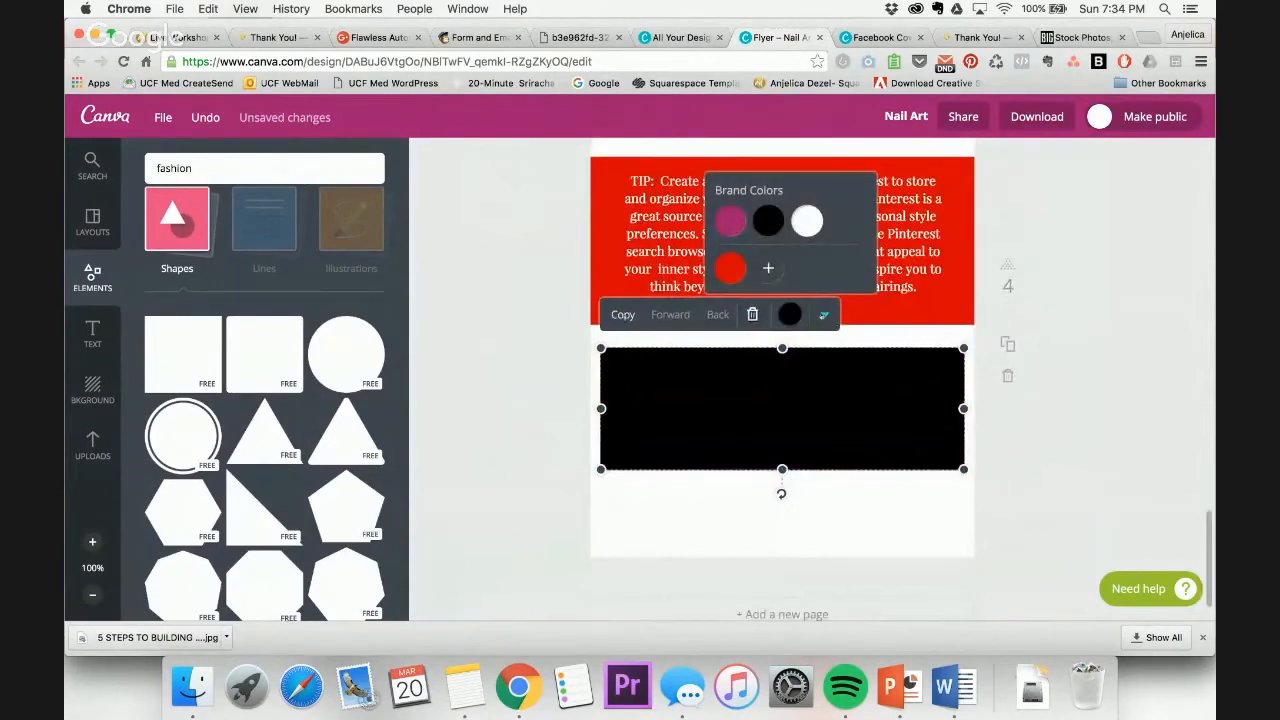
click(825, 314)
click(806, 374)
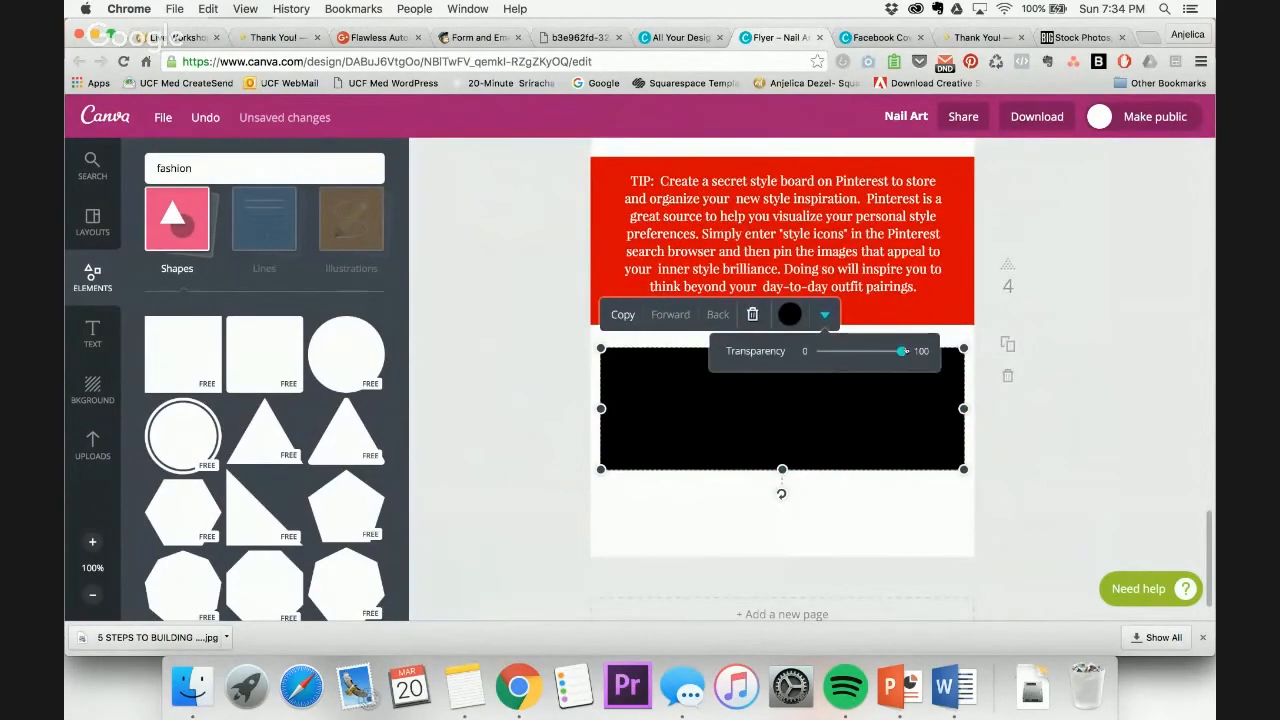
drag(905, 333, 830, 332)
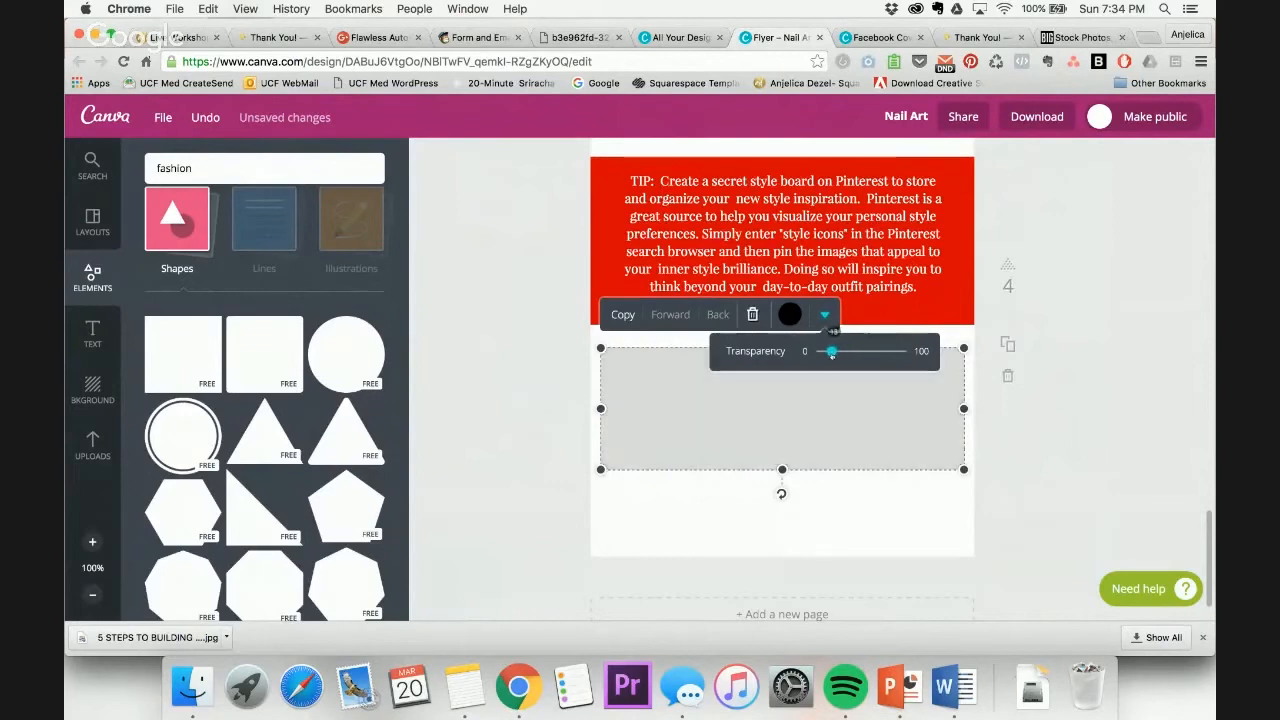
click(1105, 309)
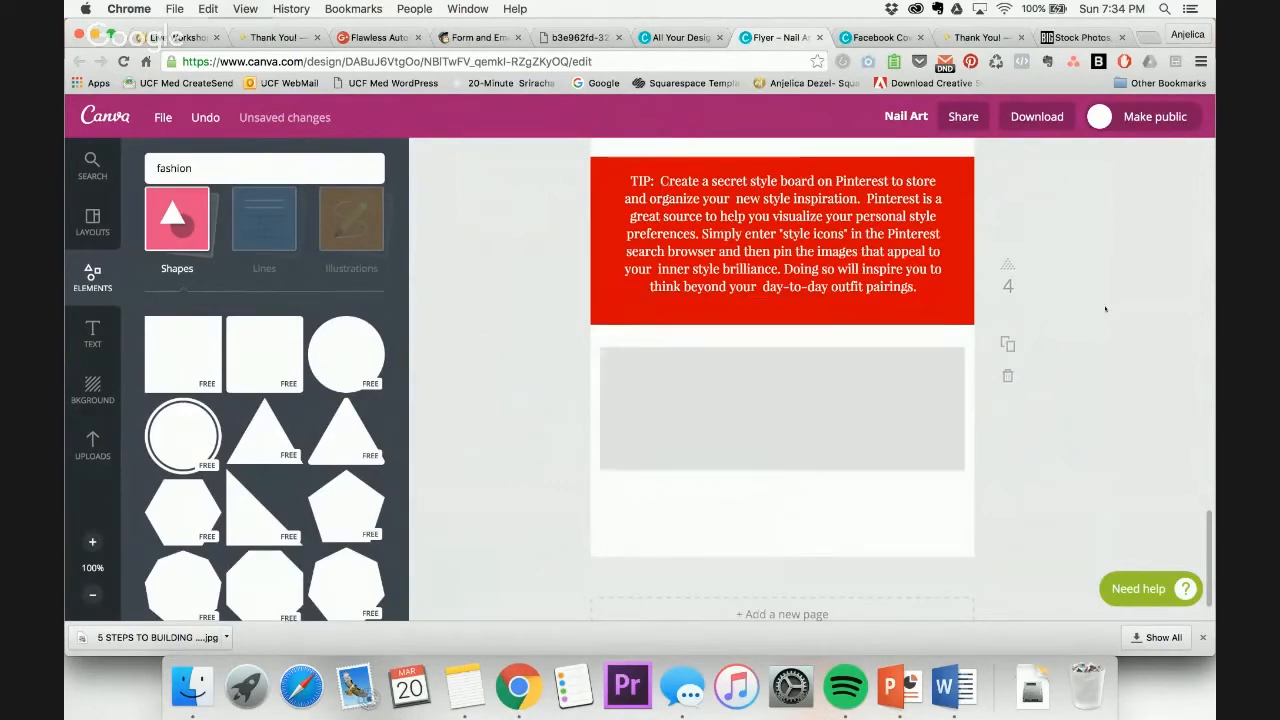
Delete the semi-transparent rectangle and move the red box with its TIP text up, directly beneath the intro text
click(892, 414)
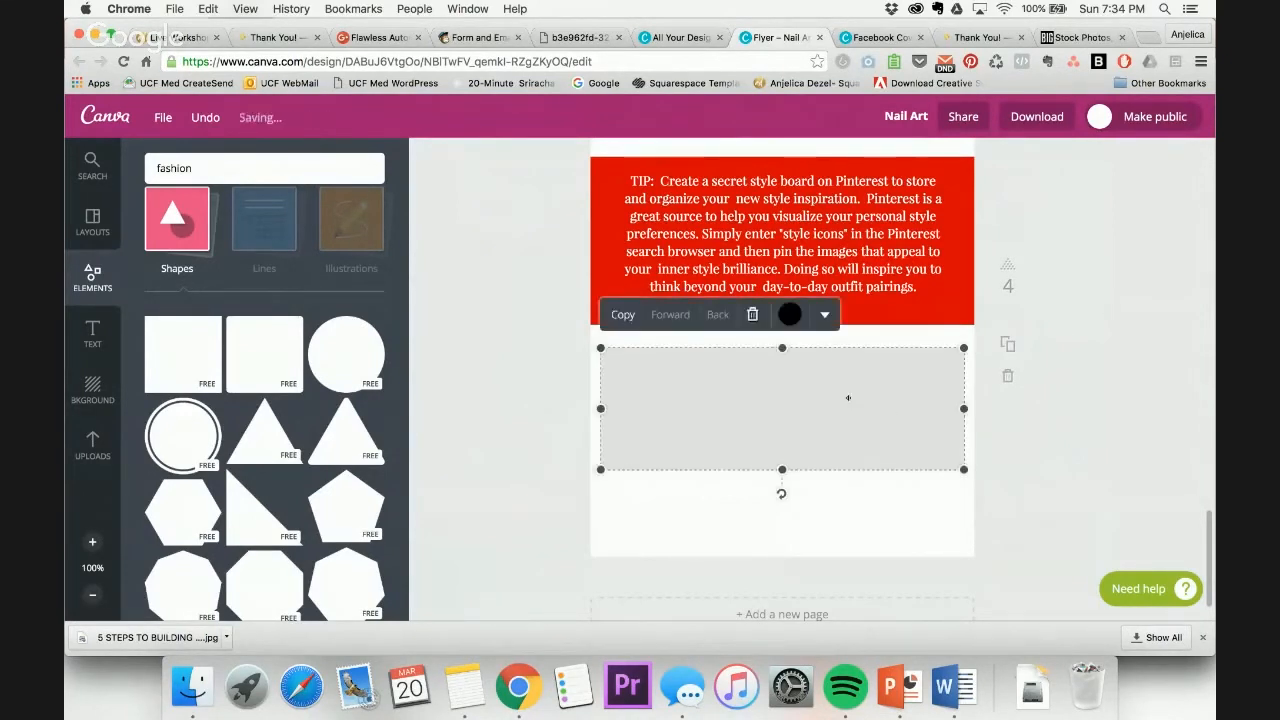
click(753, 313)
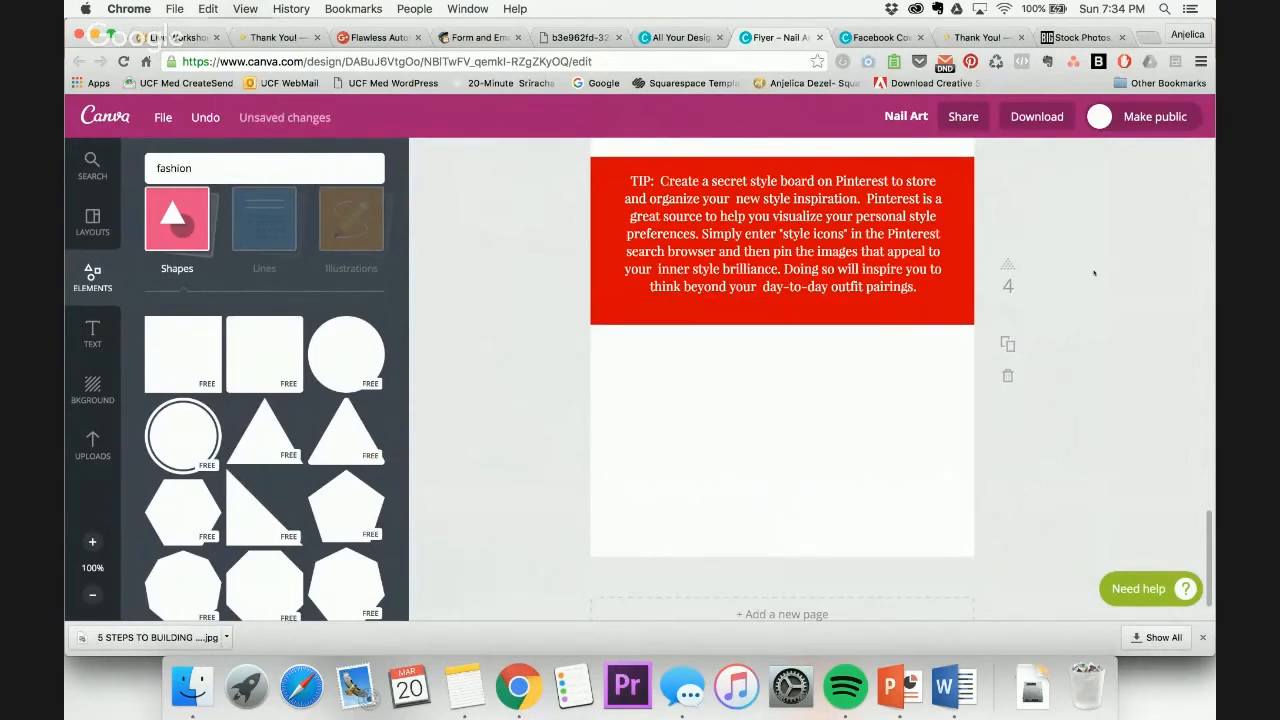
scroll(1094, 273, up, 3)
drag(548, 363, 854, 498)
click(1130, 419)
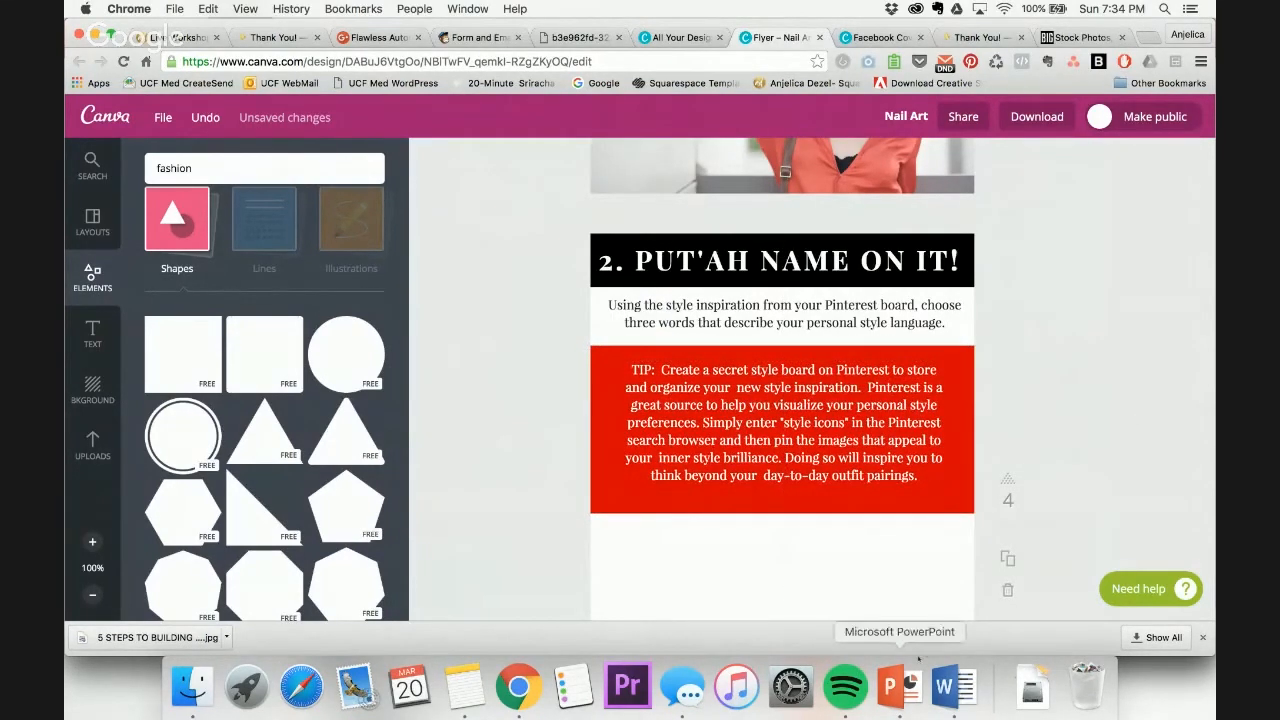
Replace the TIP text in the red box with "NOTE:" and the Word document's paragraph starting "Your Style Language is the message"
click(953, 685)
scroll(416, 339, down, 2)
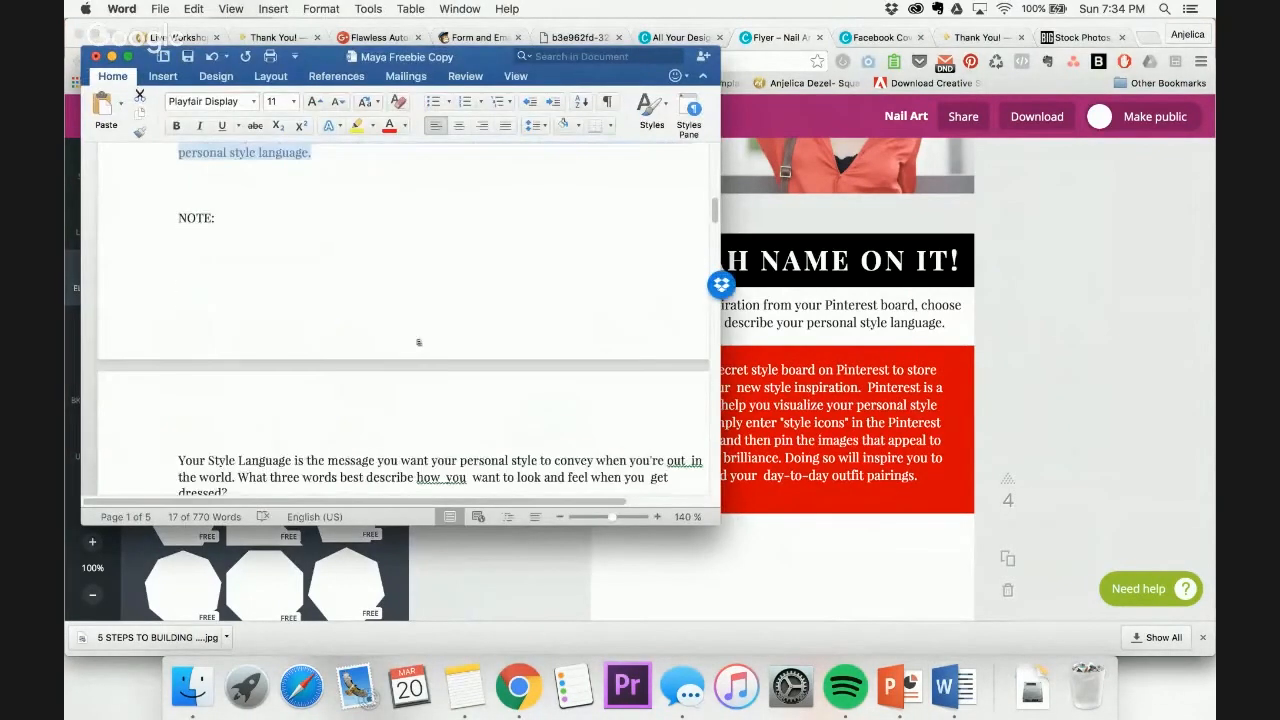
drag(179, 213, 228, 362)
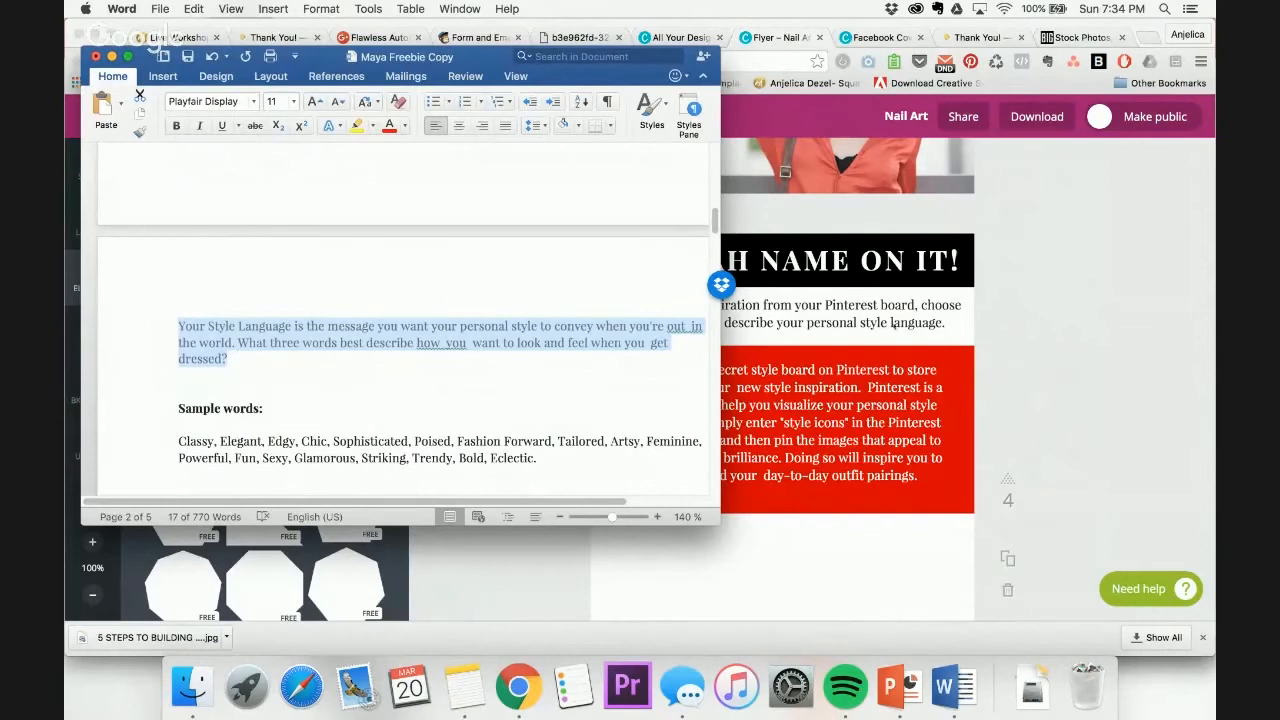
click(1166, 324)
click(631, 369)
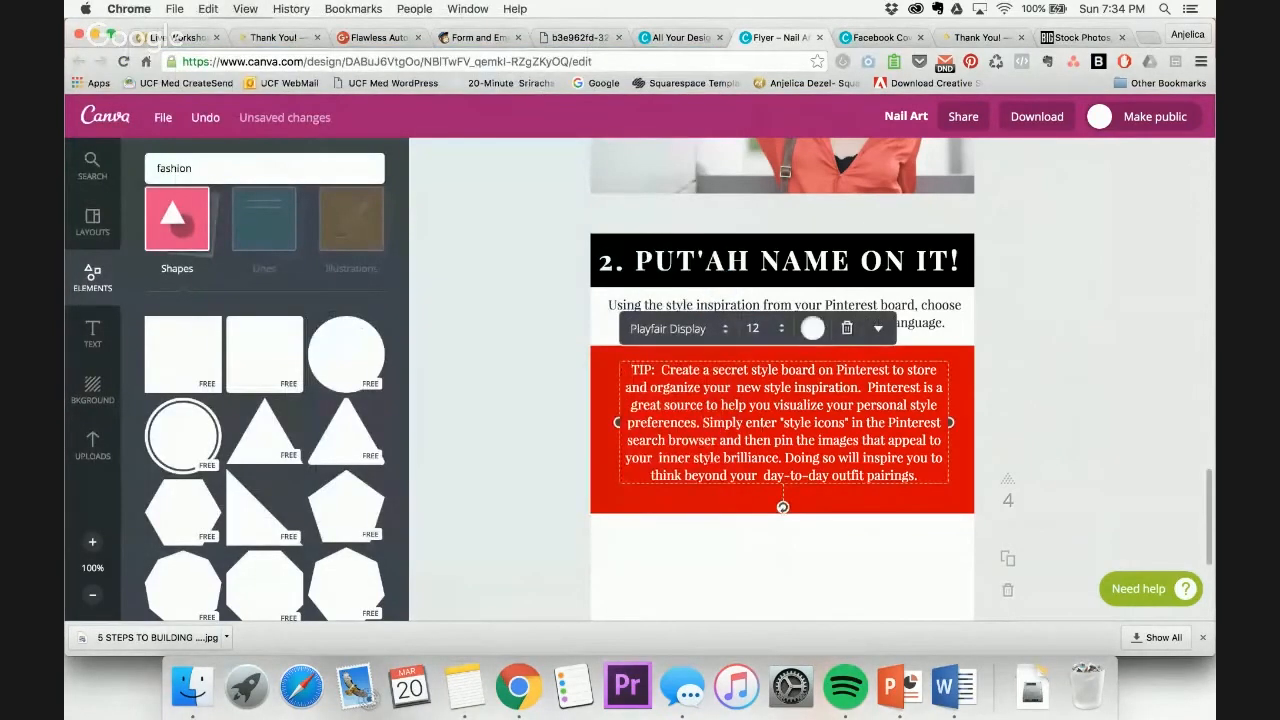
key(super+a)
text(NOTE: Your Style Language is the message you want your personal style to convey when you're out in the world. What three words best describe how you want to look and feel when you get dressed?)
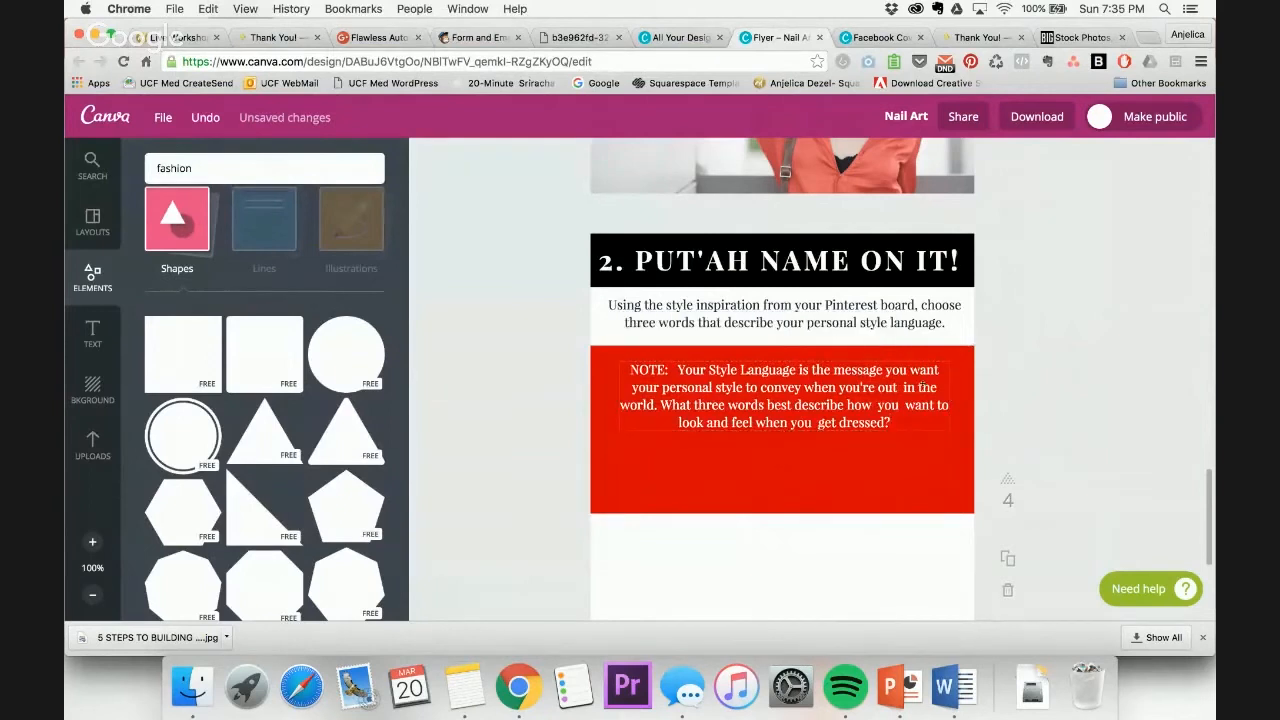
click(677, 369)
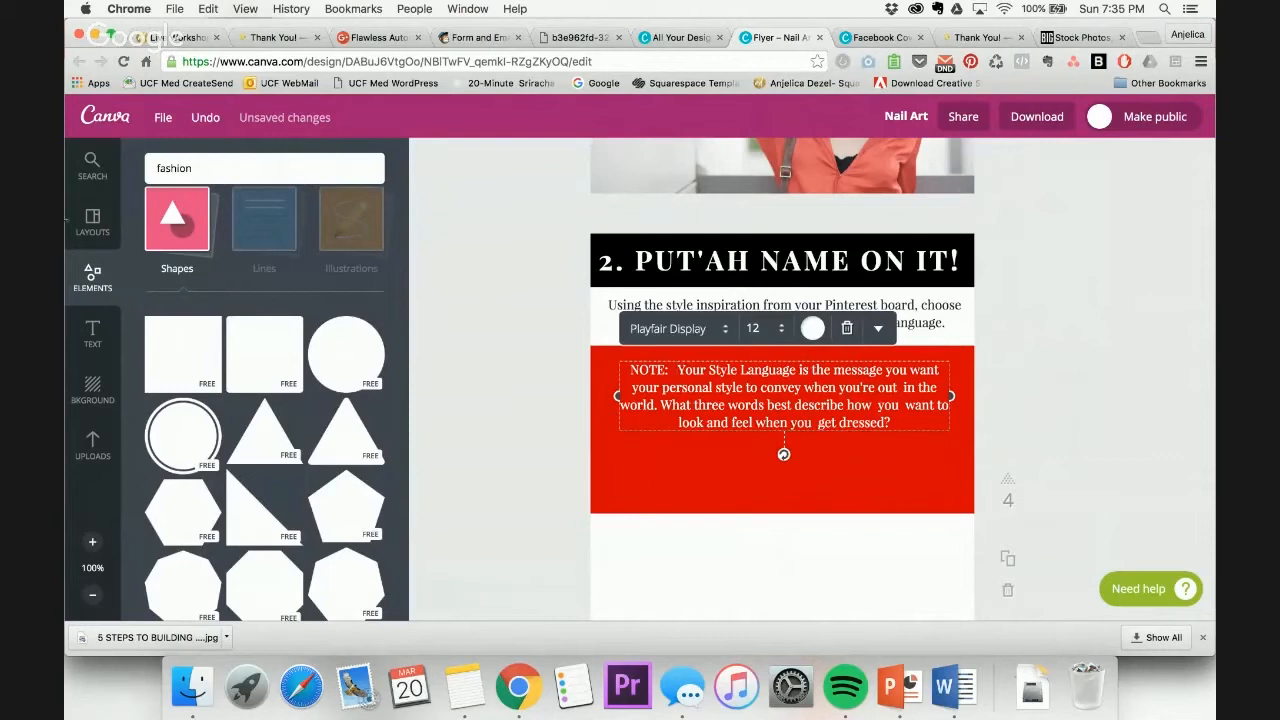
Search the image library for "note" and "notebook" and look through the results for a suitable graphic
click(92, 165)
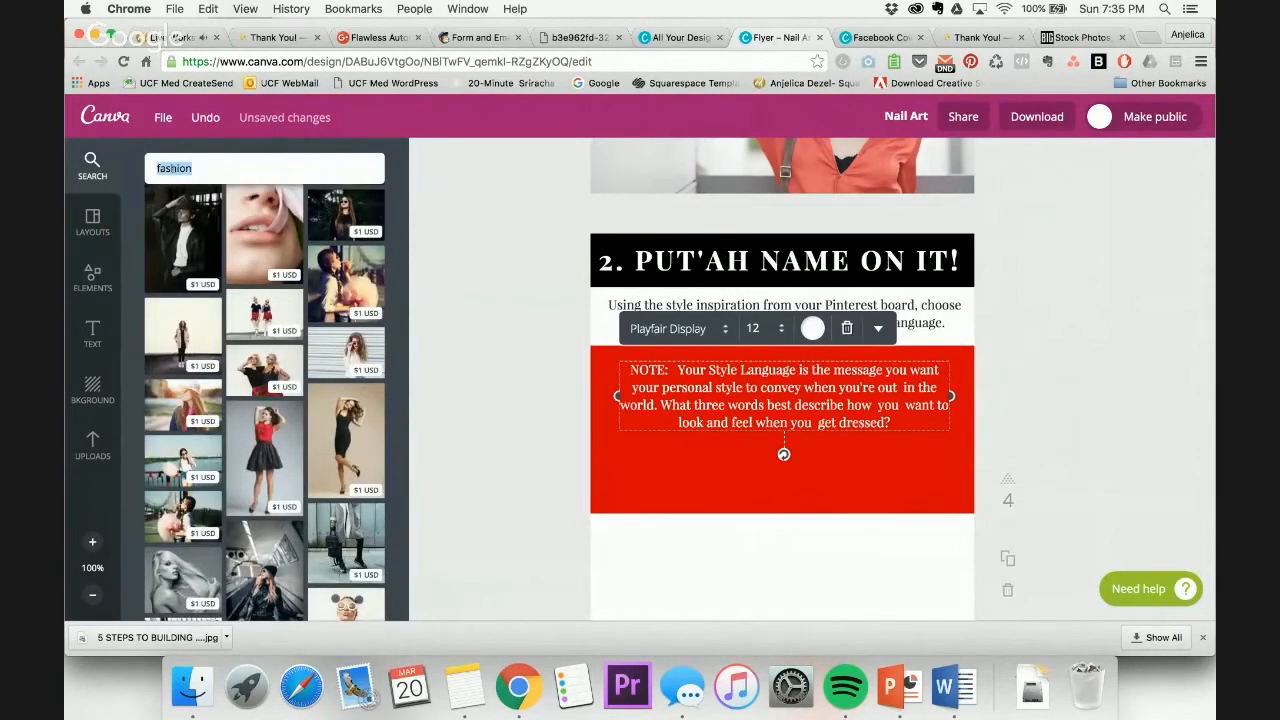
text(note)
key(Return)
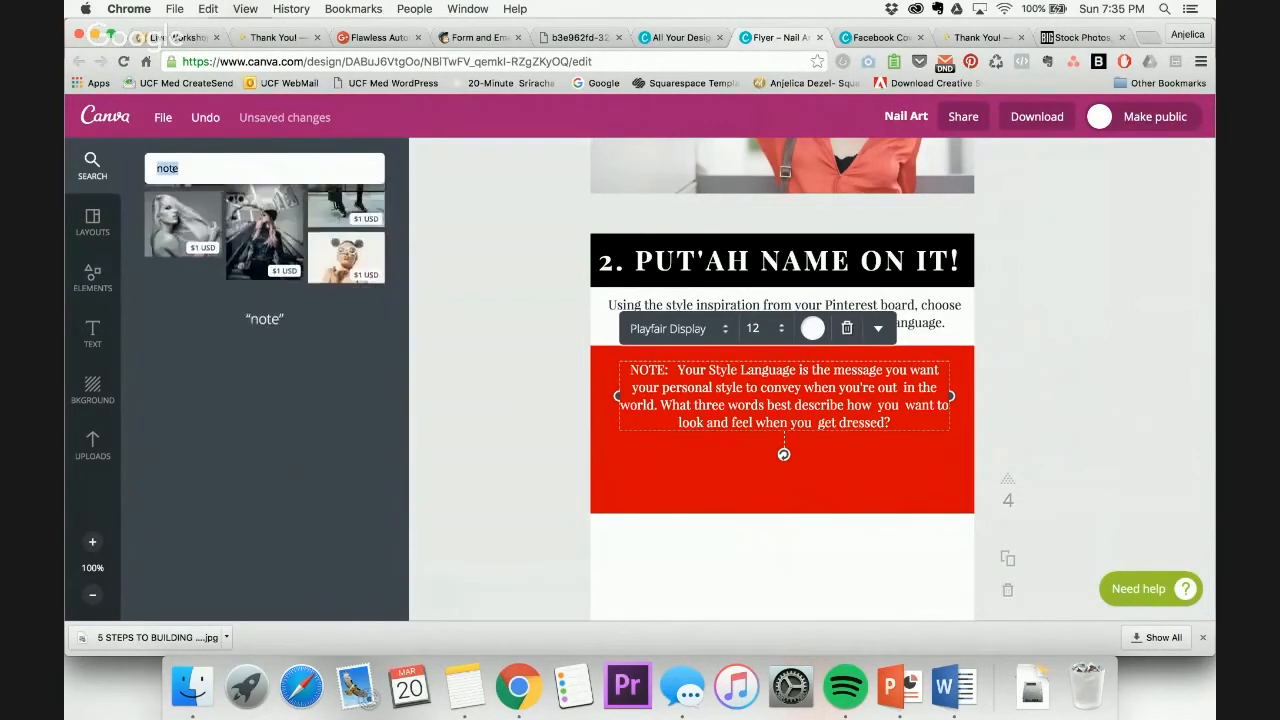
scroll(261, 354, down, 5)
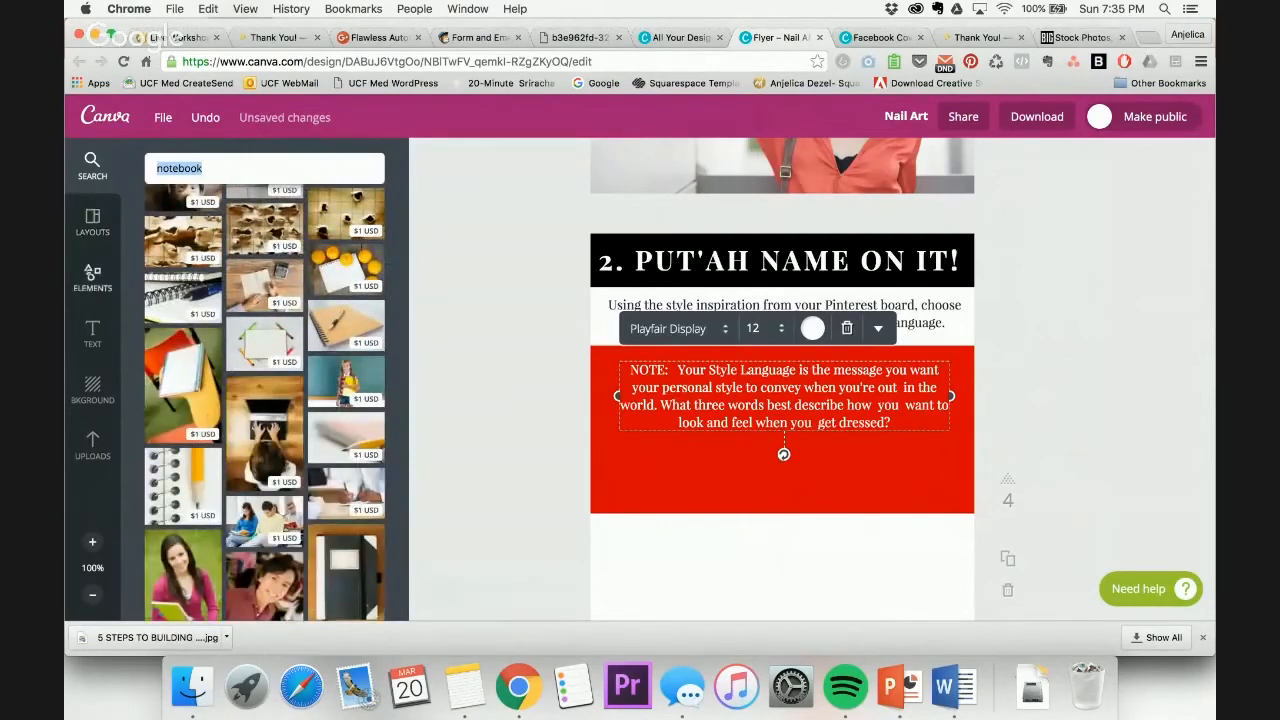
Add the free yellow notebook icon to page 4 and shrink it to a small symbol near the red box's lower edge
click(92, 278)
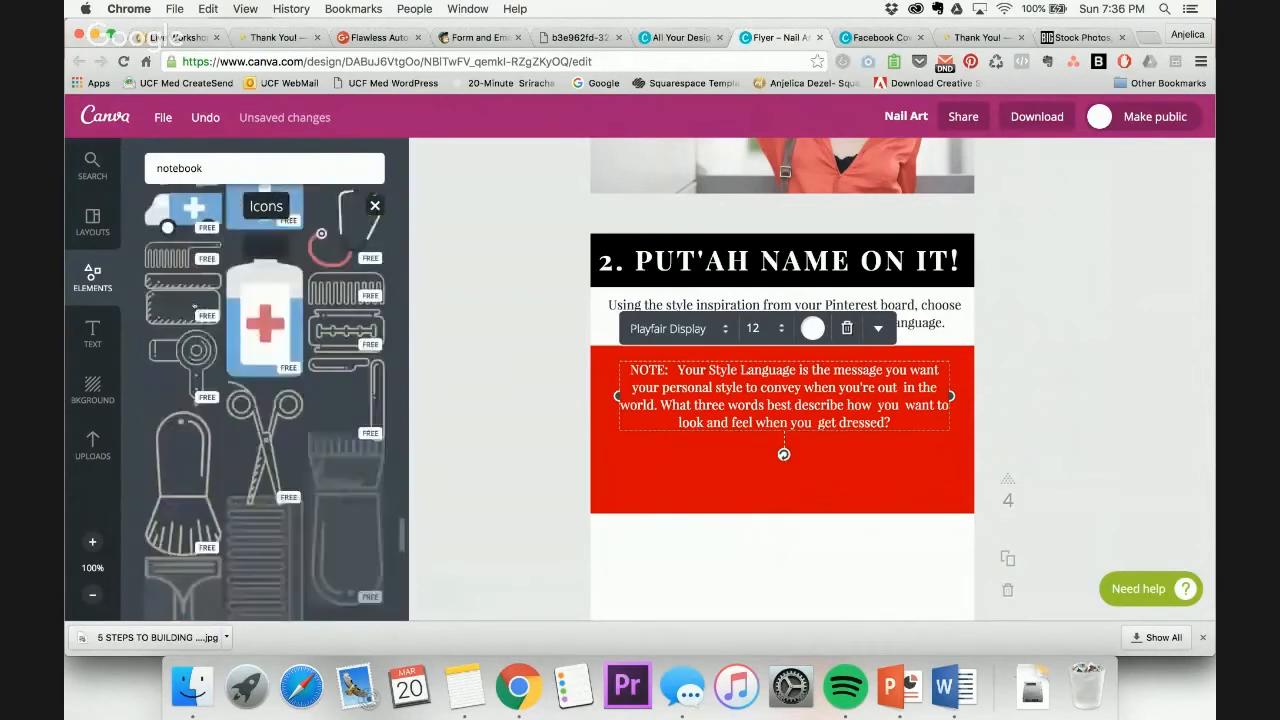
scroll(194, 307, up, 20)
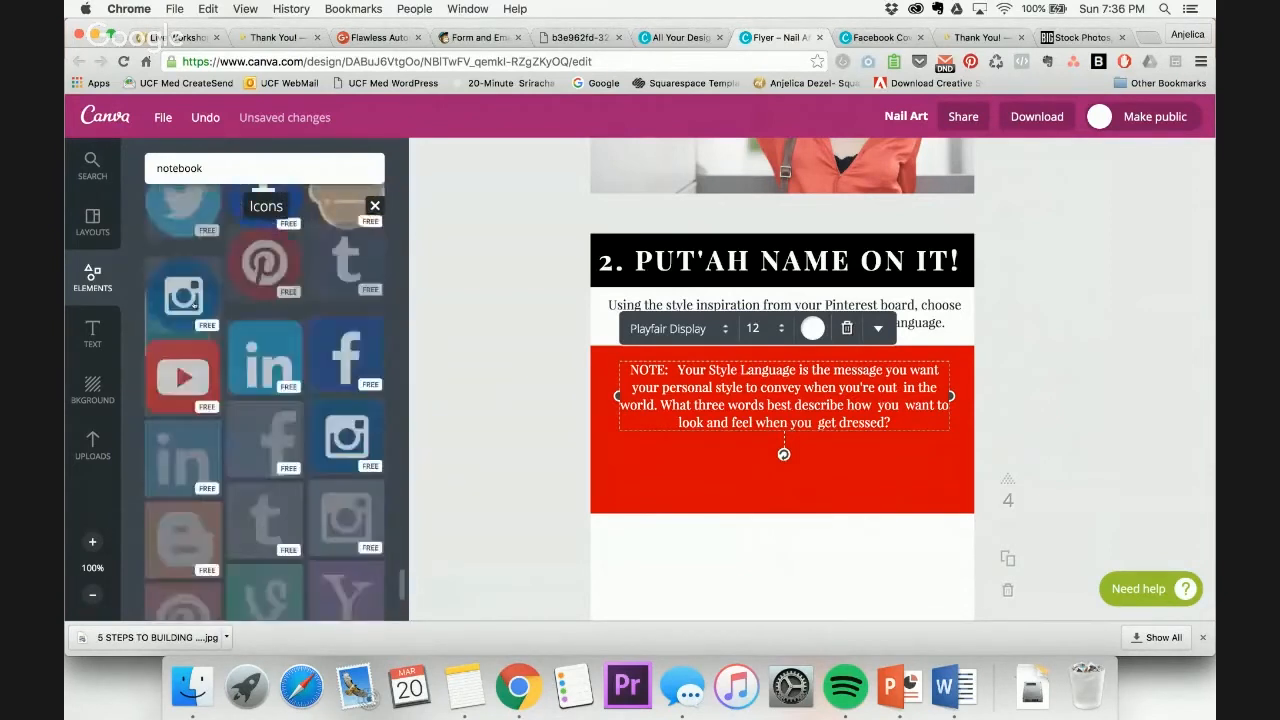
scroll(194, 307, up, 10)
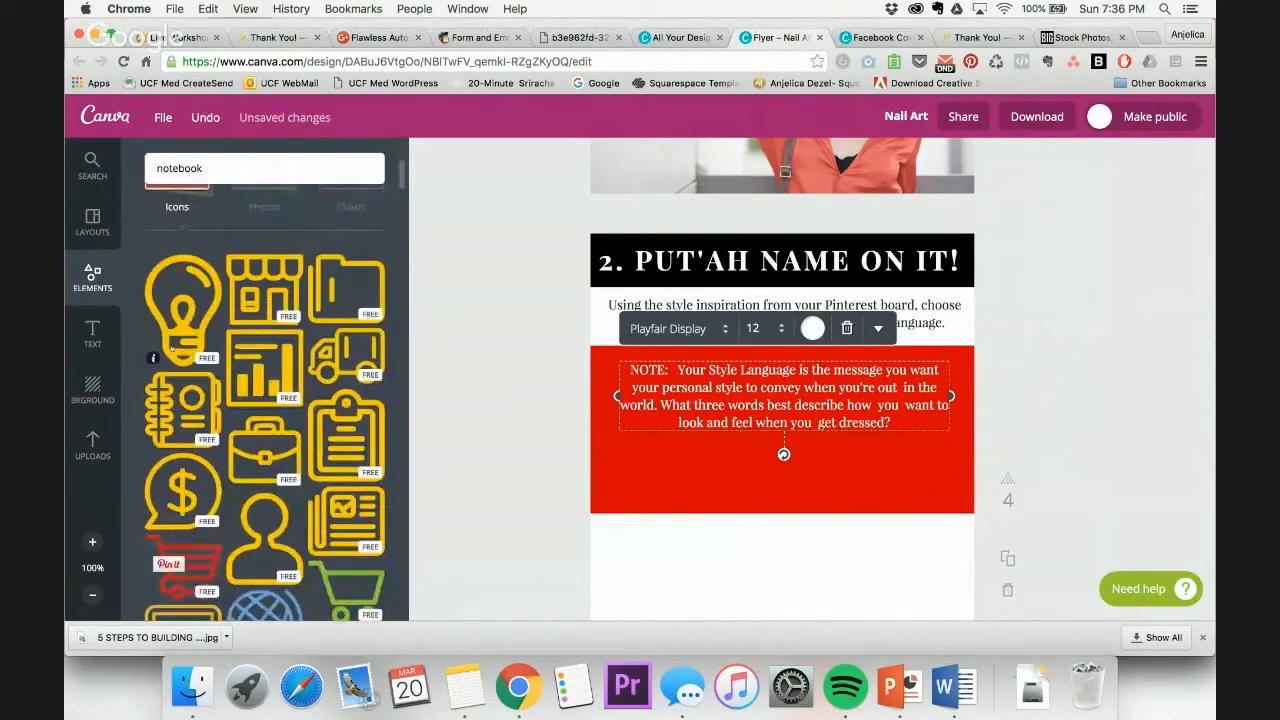
click(153, 438)
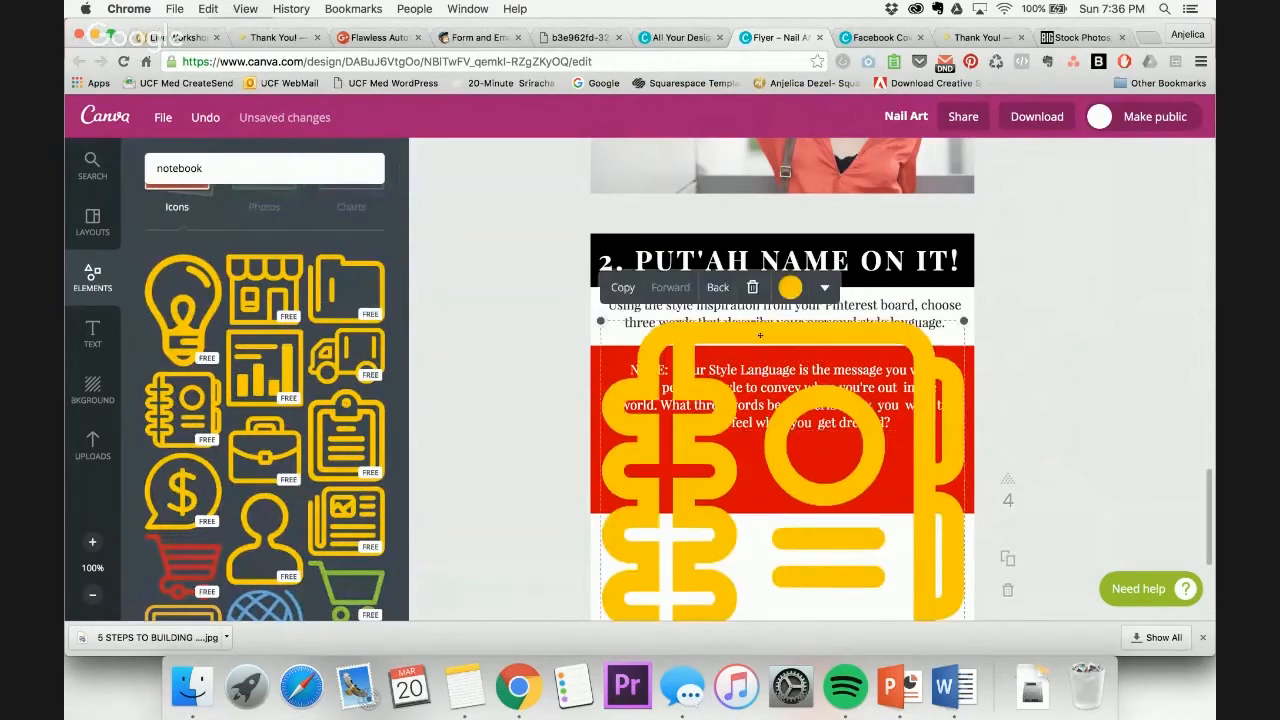
drag(964, 320, 719, 497)
Recolour the notebook icon white and centre it horizontally over the red box's lower edge
click(862, 463)
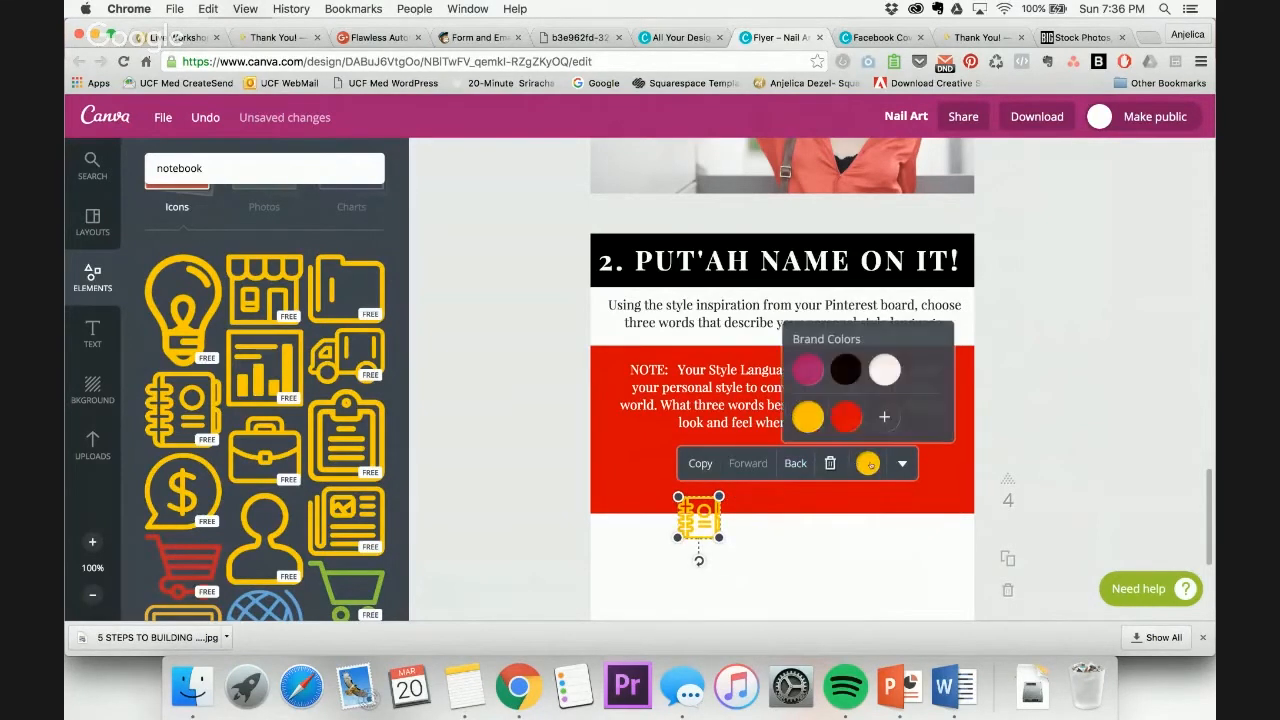
click(884, 369)
drag(698, 515, 771, 505)
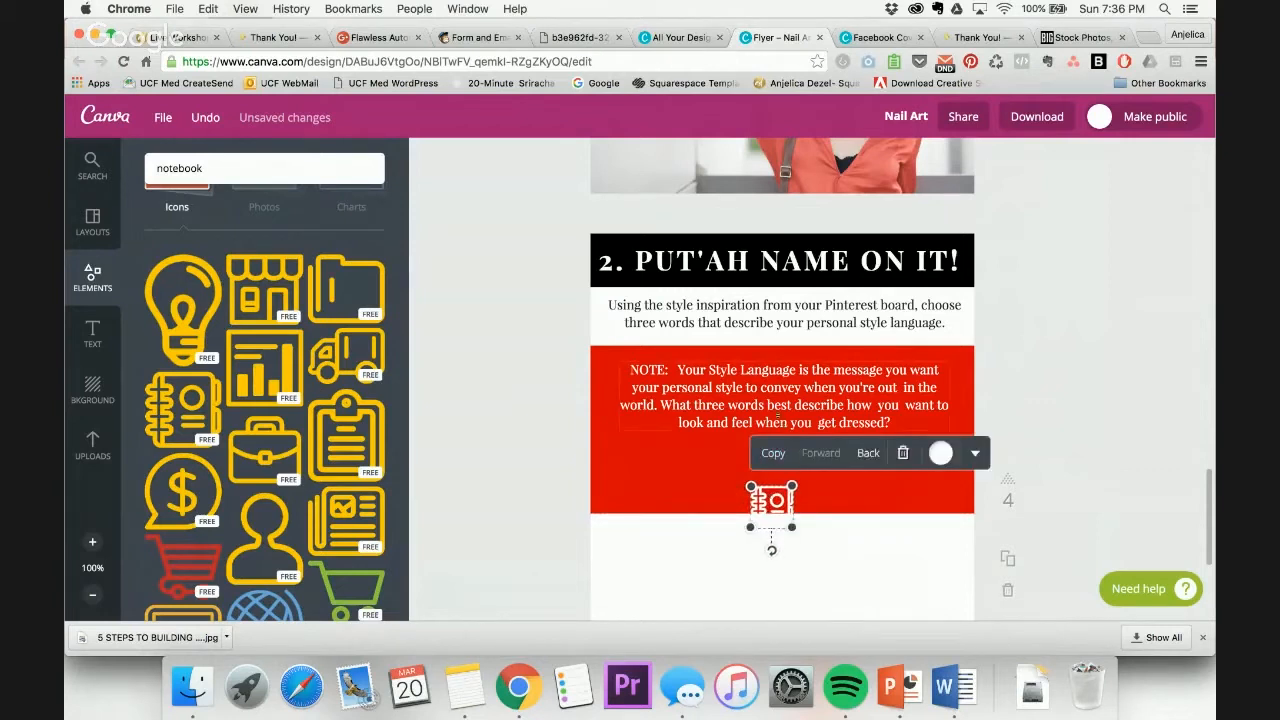
Move the note paragraph lower in the red box and remove "NOTE:" from its beginning
click(764, 428)
drag(764, 432, 768, 482)
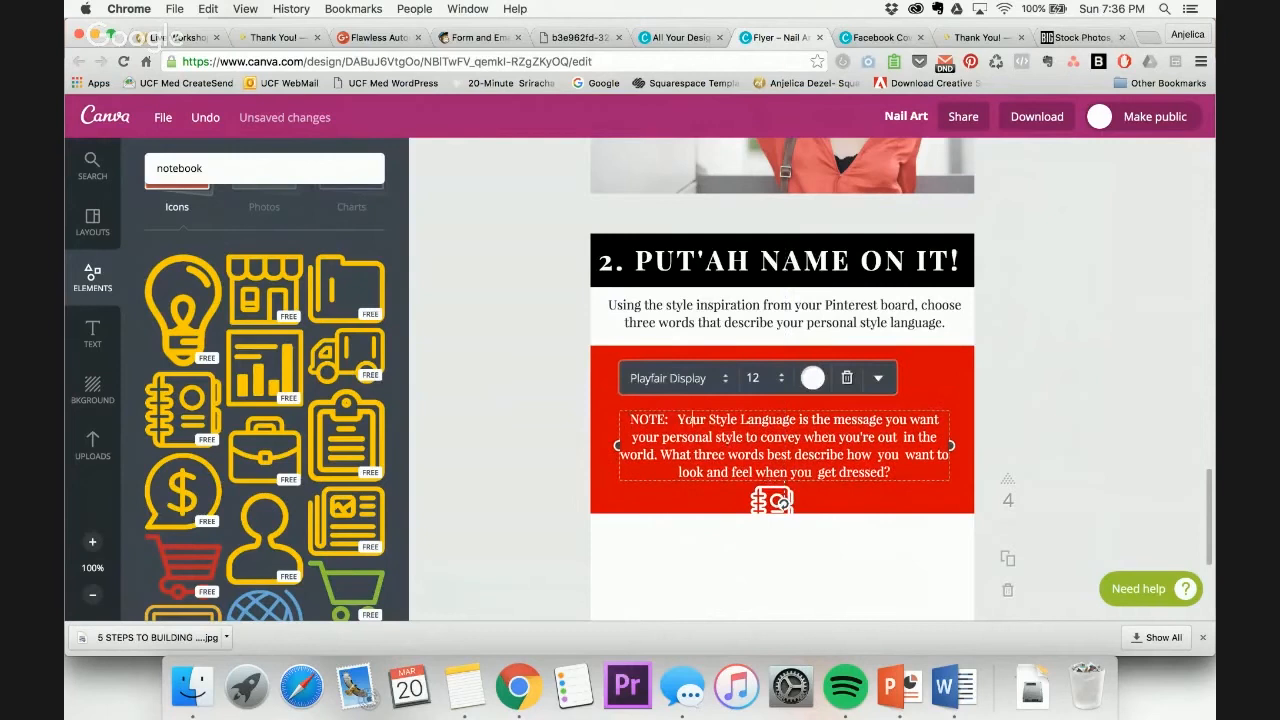
drag(674, 419, 630, 420)
key(BackSpace)
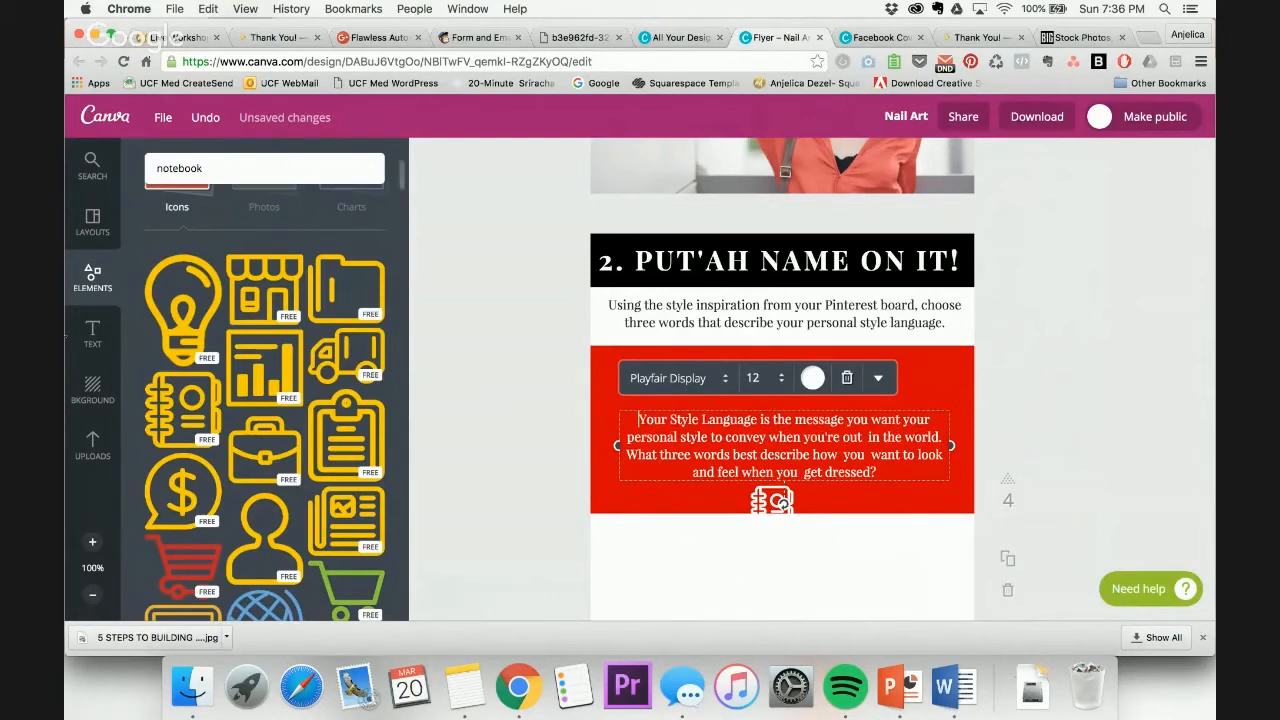
Add a subheading reading "NOTE:" to page 4 and colour it white
click(92, 333)
click(262, 284)
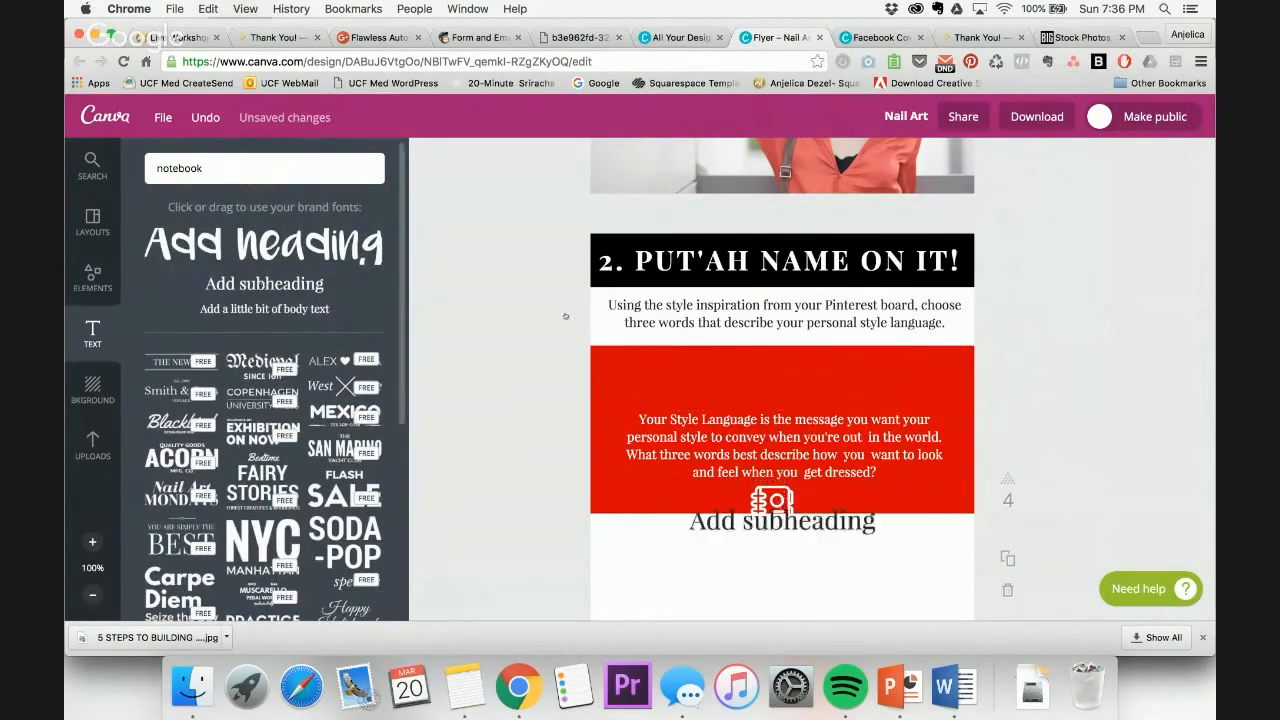
text(NOTE:)
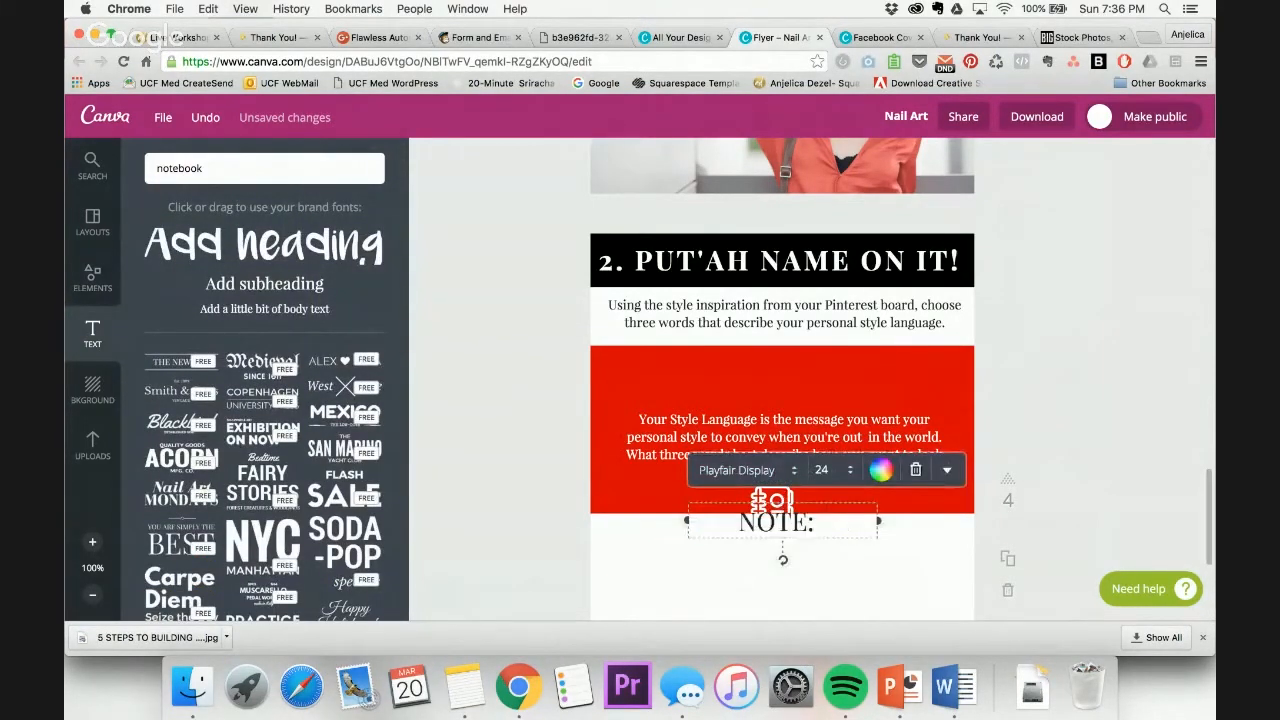
triple_click(776, 522)
click(880, 470)
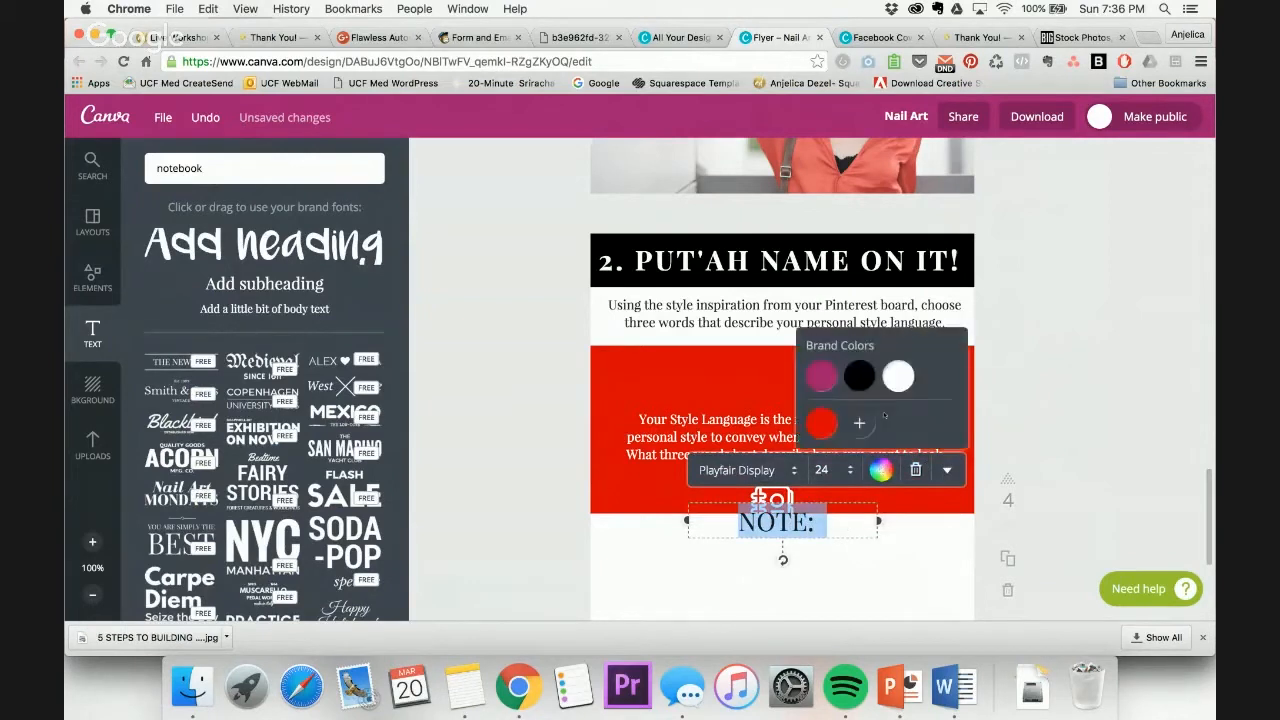
click(899, 384)
Enlarge the "NOTE:" subheading to size 32 and move it to the top of the red box
click(826, 470)
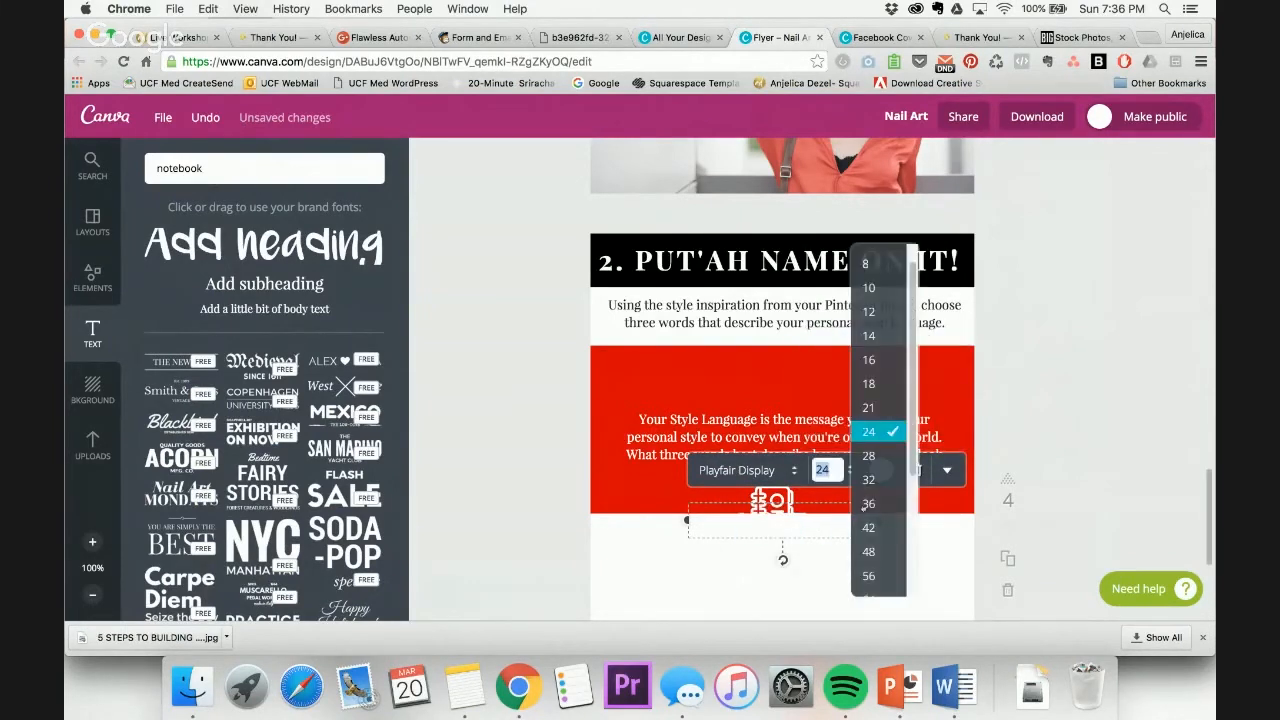
click(867, 480)
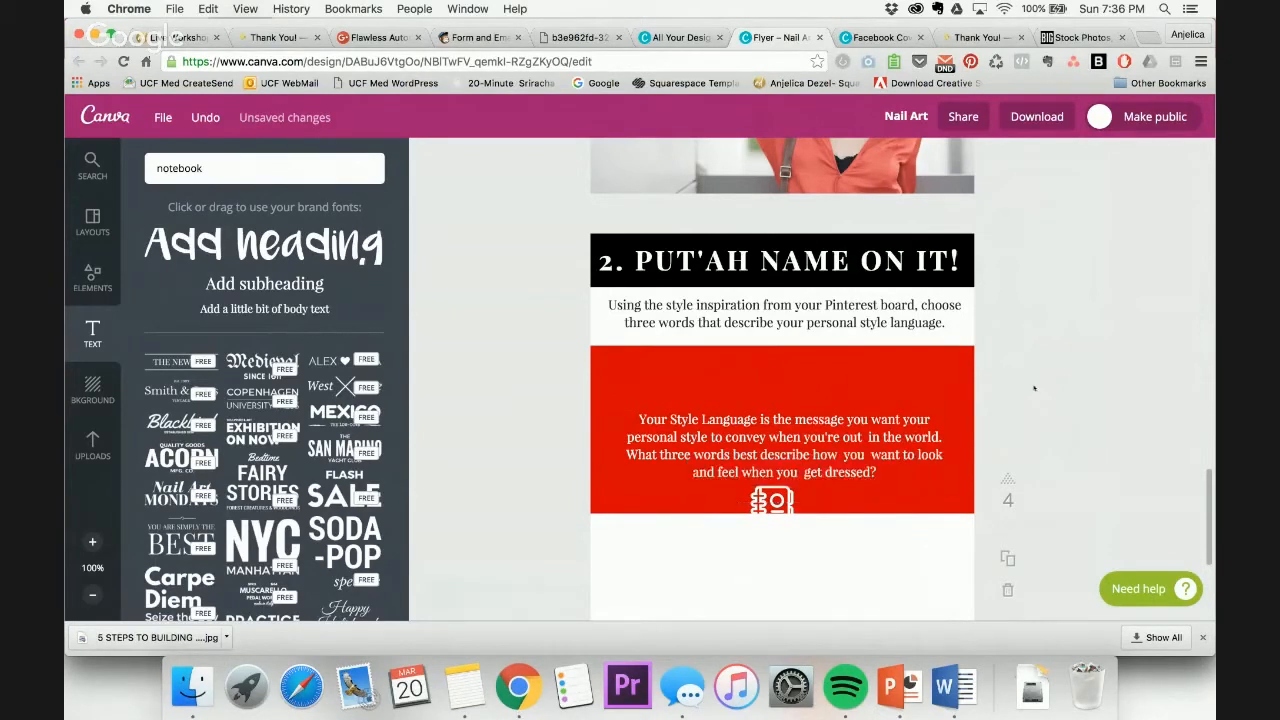
drag(814, 552, 825, 398)
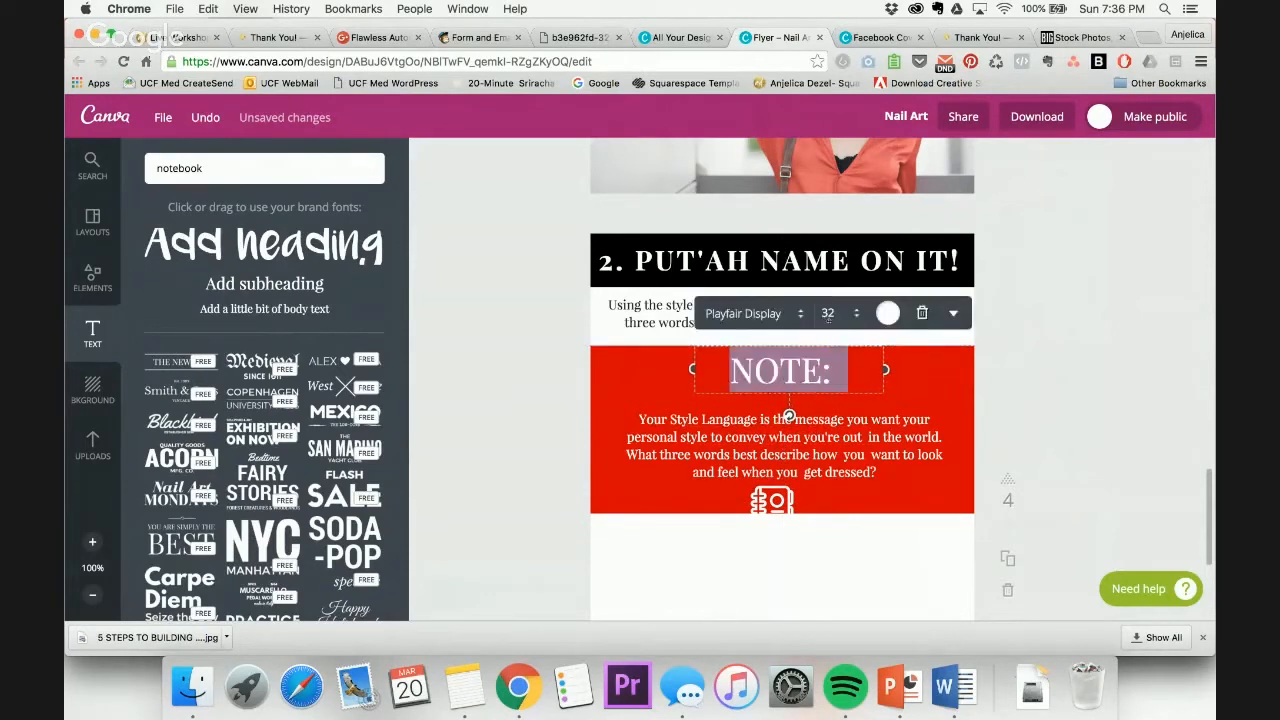
Set the "NOTE:" subheading's font size to 24
click(828, 314)
click(840, 422)
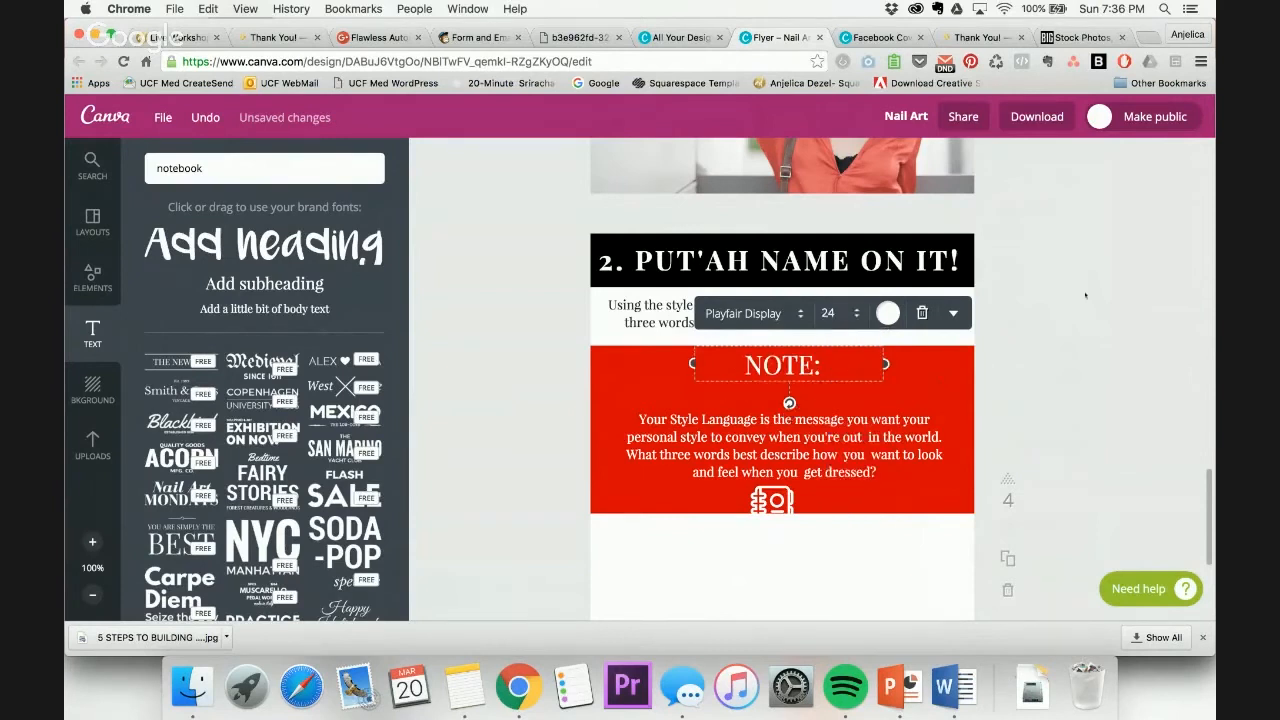
click(1085, 295)
Shrink the notebook icon and centre it beneath "NOTE:", shifting the note paragraph down to make room
drag(772, 497, 782, 396)
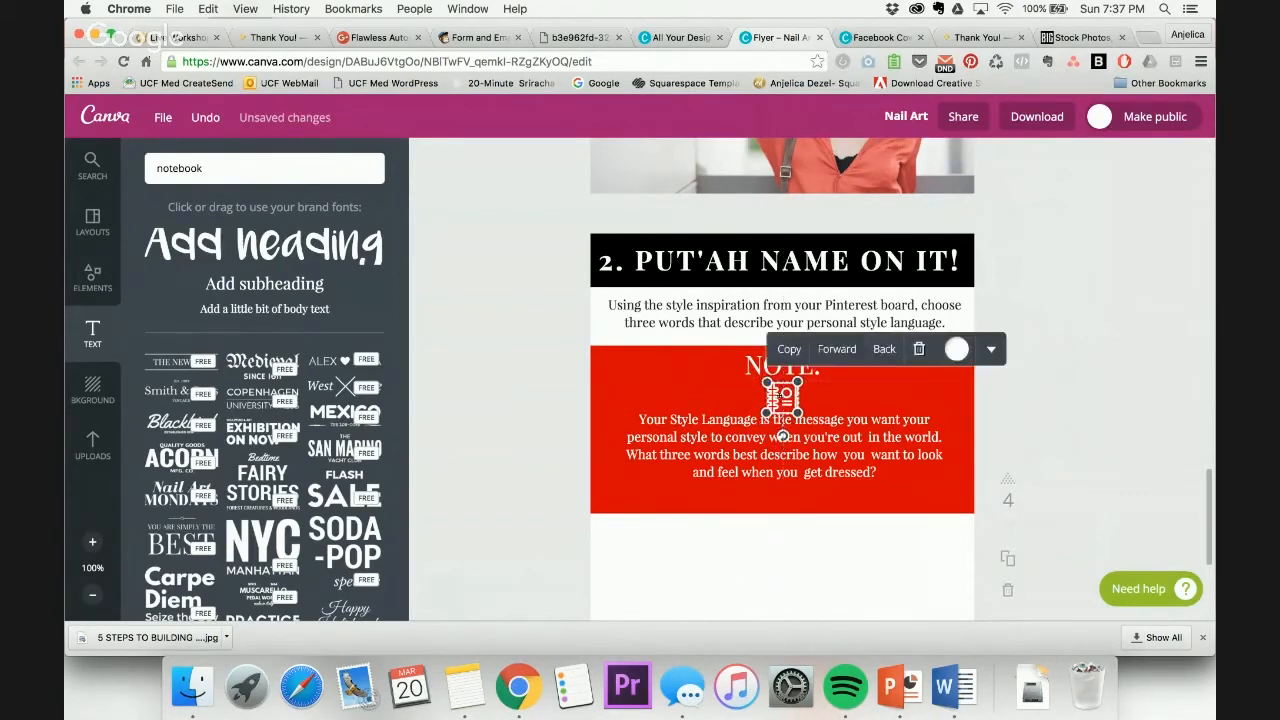
drag(733, 469, 732, 486)
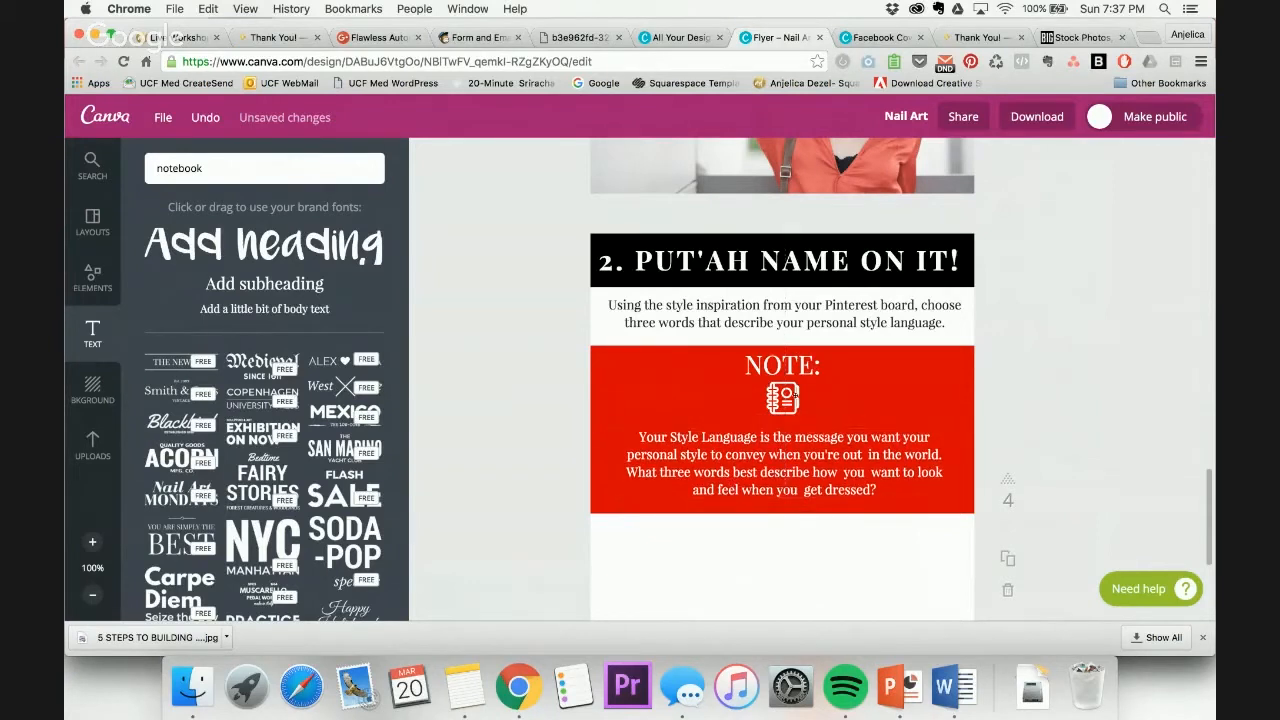
drag(787, 404, 785, 411)
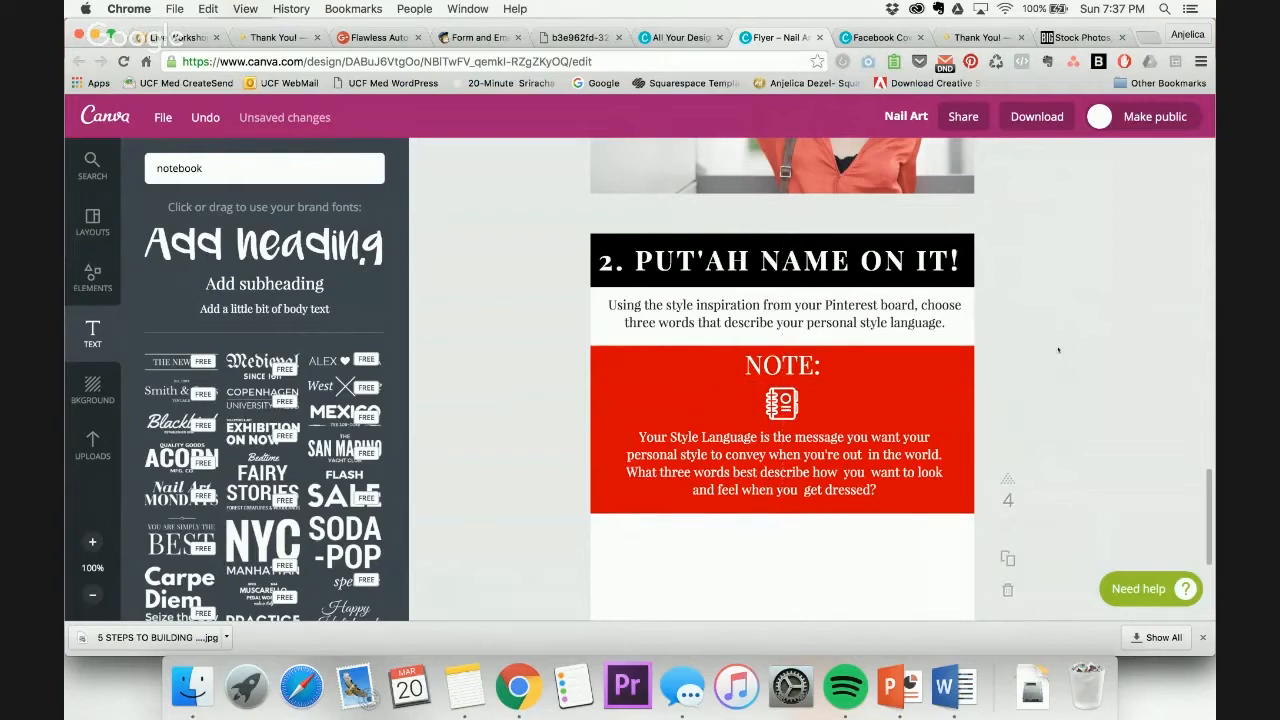
scroll(1058, 349, down, 5)
scroll(1058, 349, up, 2)
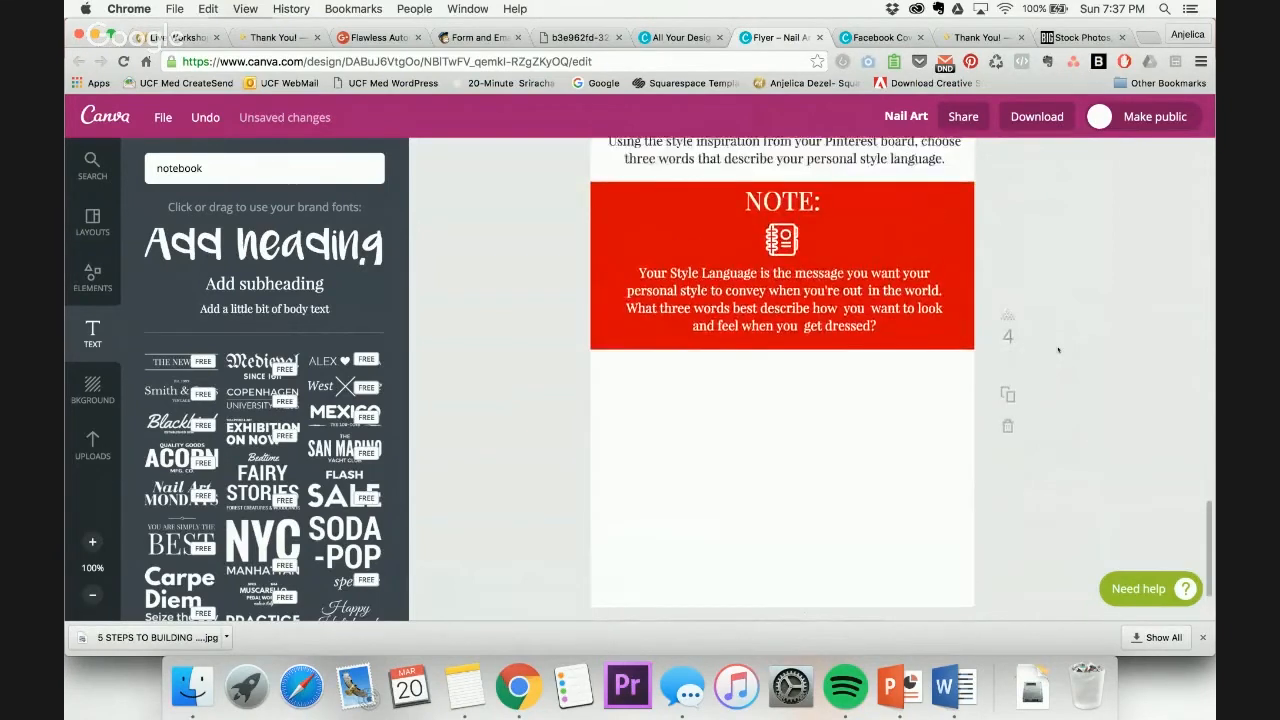
Copy the "Sample words:" heading and its list of style words from the Word document and return to the Canva design
scroll(1058, 349, down, 1)
scroll(1058, 349, down, 1)
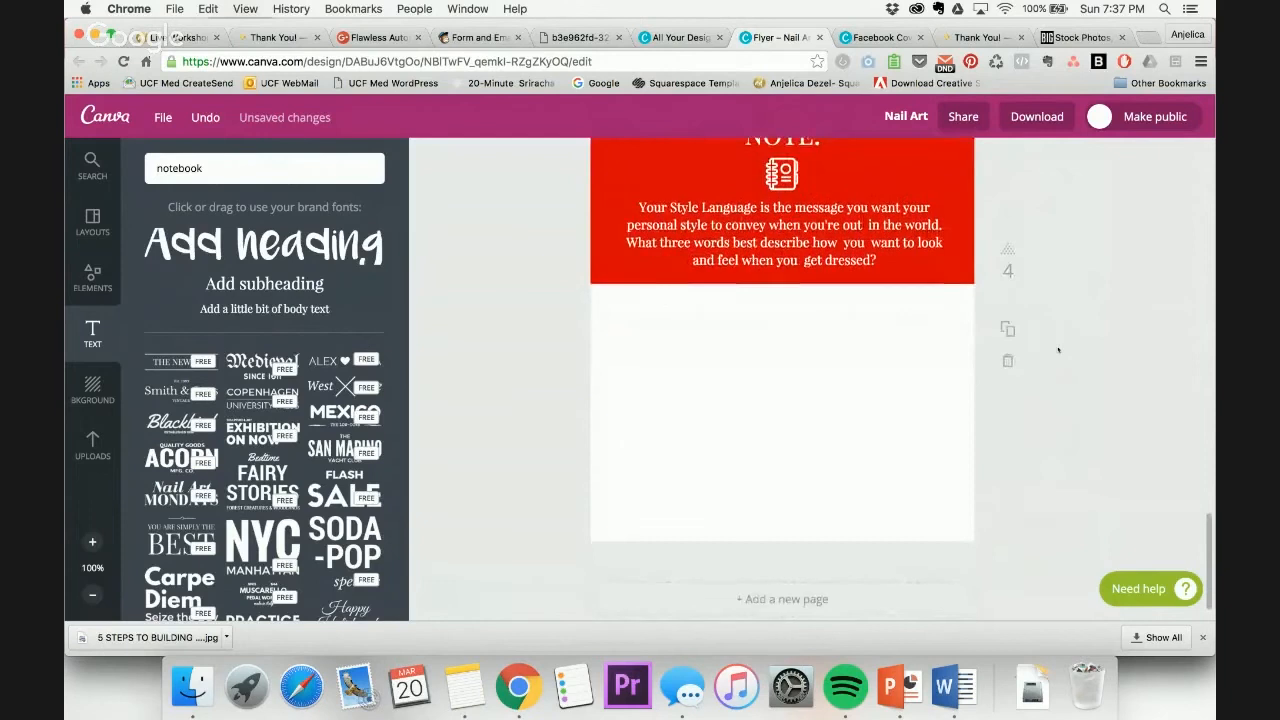
scroll(1058, 349, up, 3)
scroll(991, 300, down, 1)
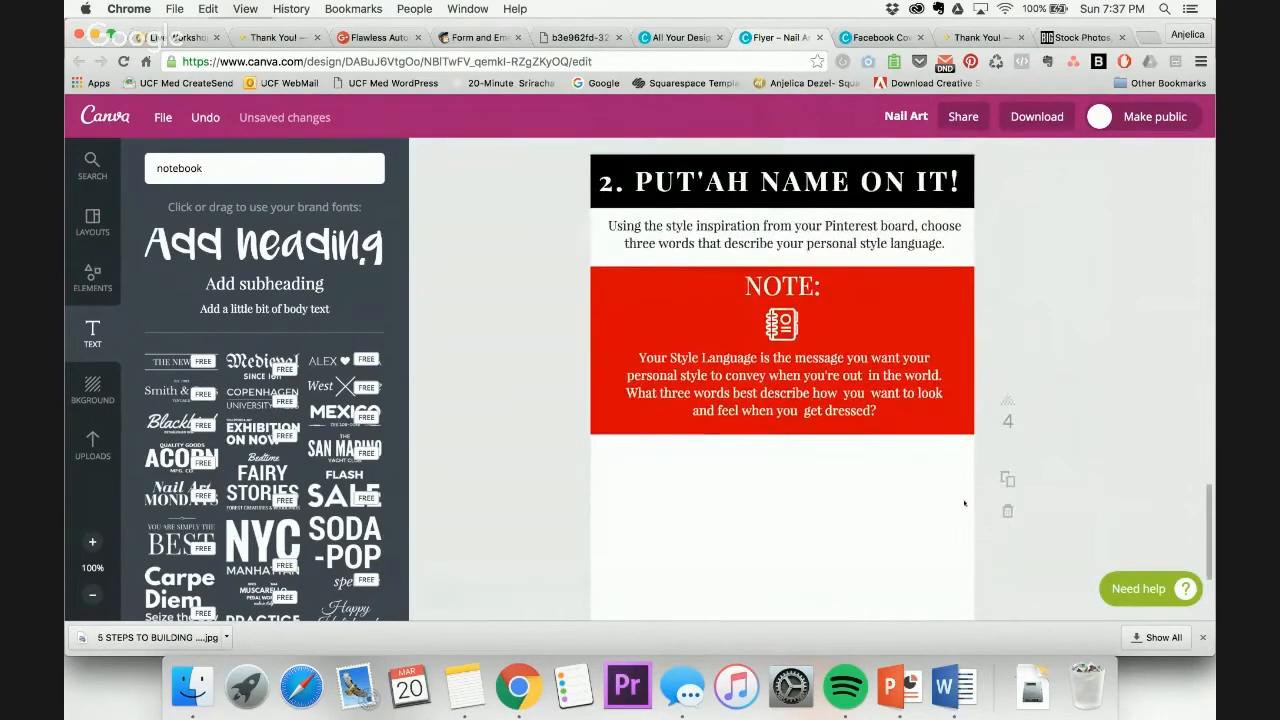
click(953, 686)
scroll(337, 312, down, 4)
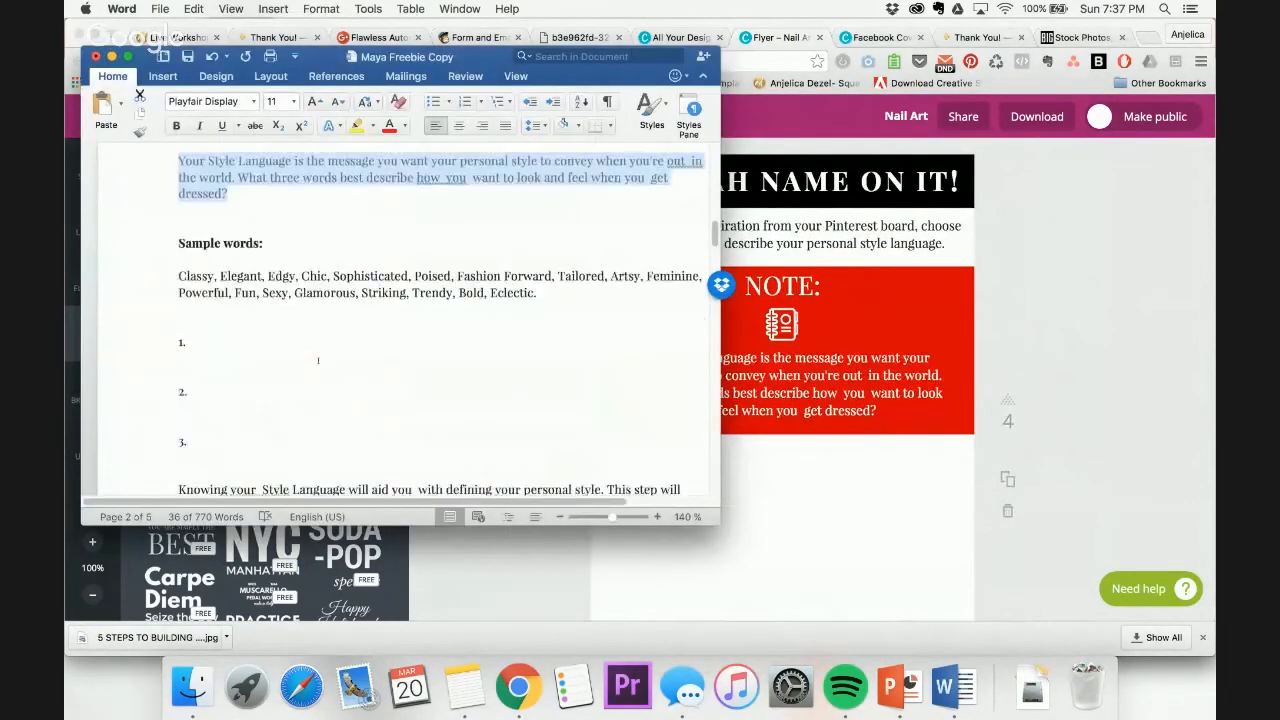
click(179, 238)
drag(179, 238, 535, 288)
key(super+c)
click(1069, 279)
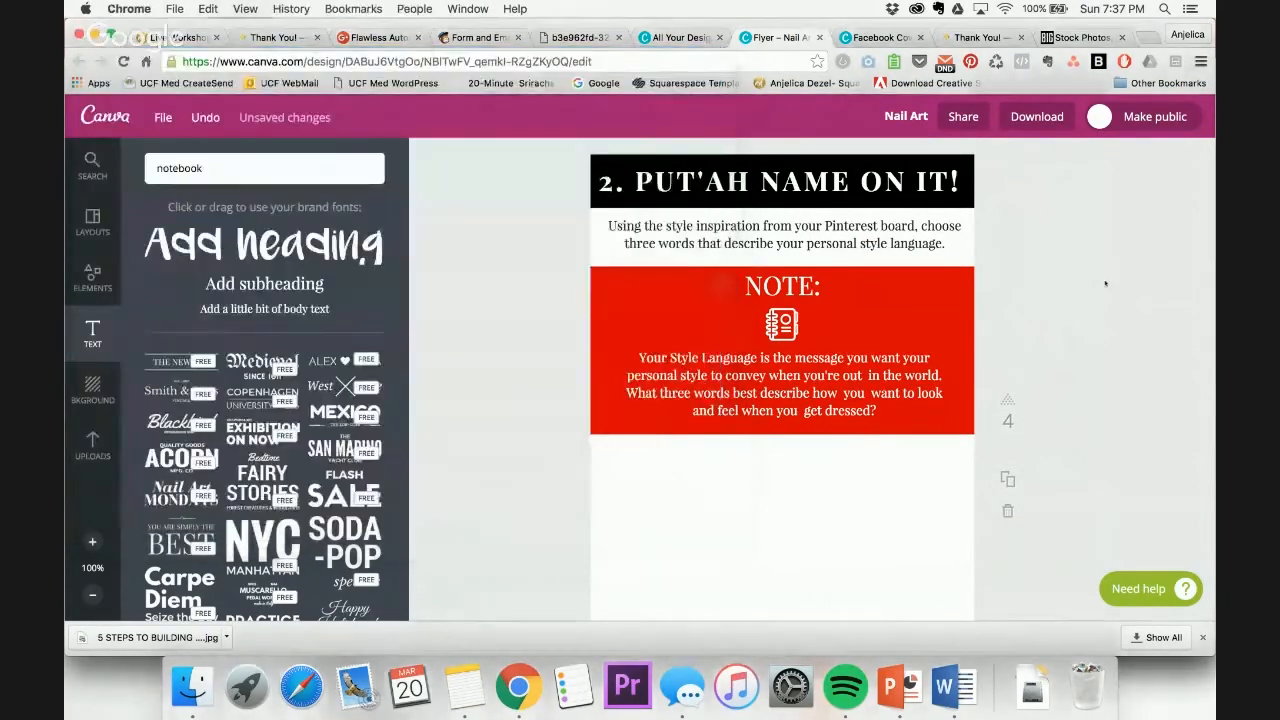
Duplicate page 4's introductory paragraph below the red box and replace its text with the copied sample words
click(864, 216)
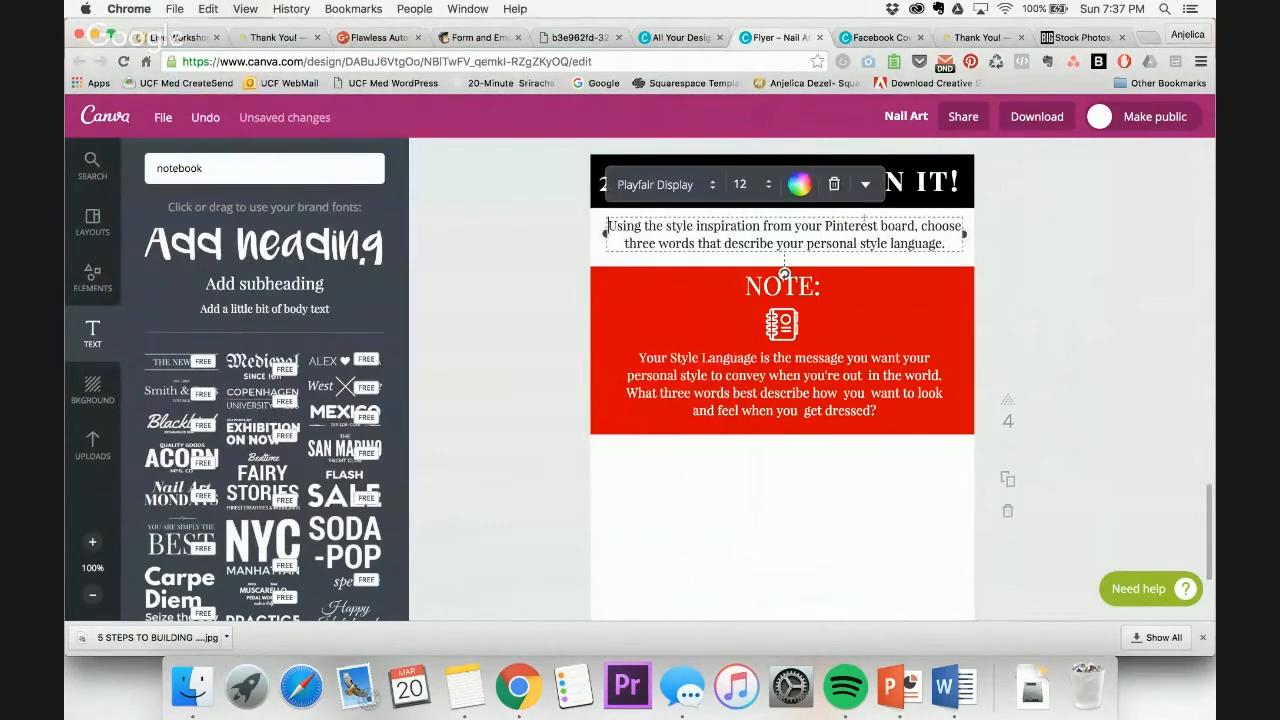
drag(864, 216, 809, 490)
key(super+a)
key(super+v)
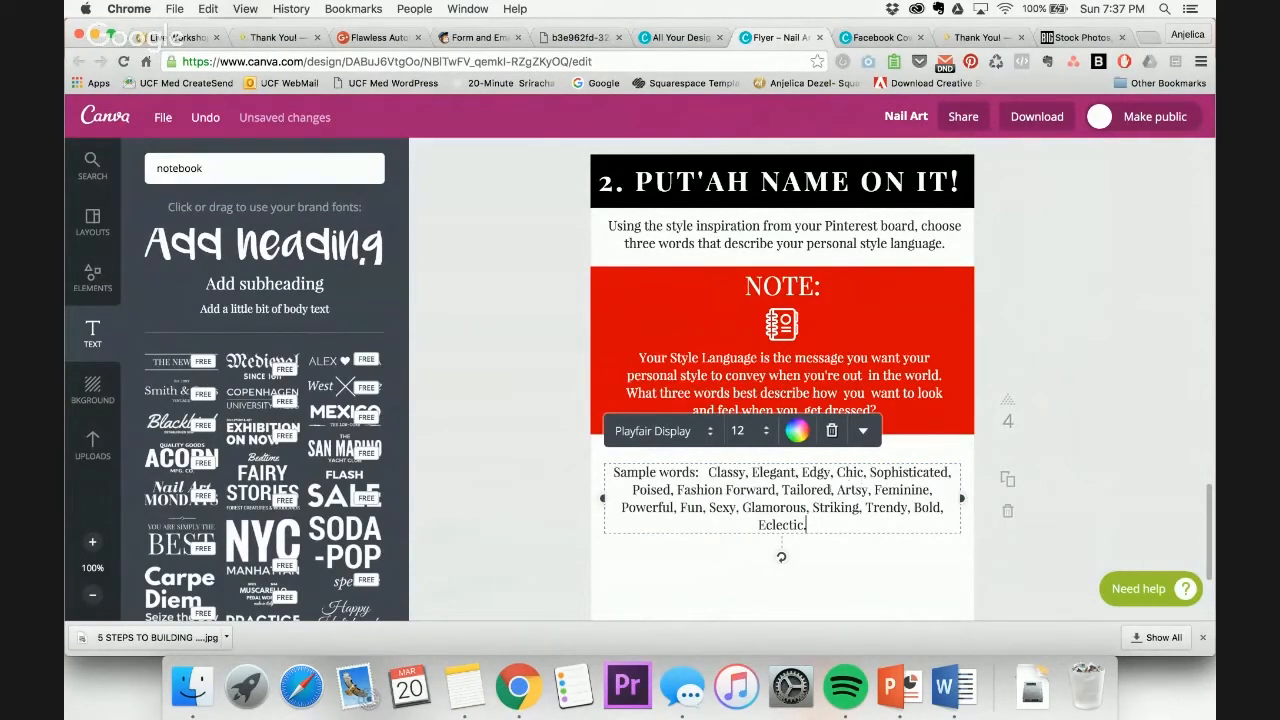
Set the sample words paragraph's font size to 8 and move it up close beneath the red box
click(740, 430)
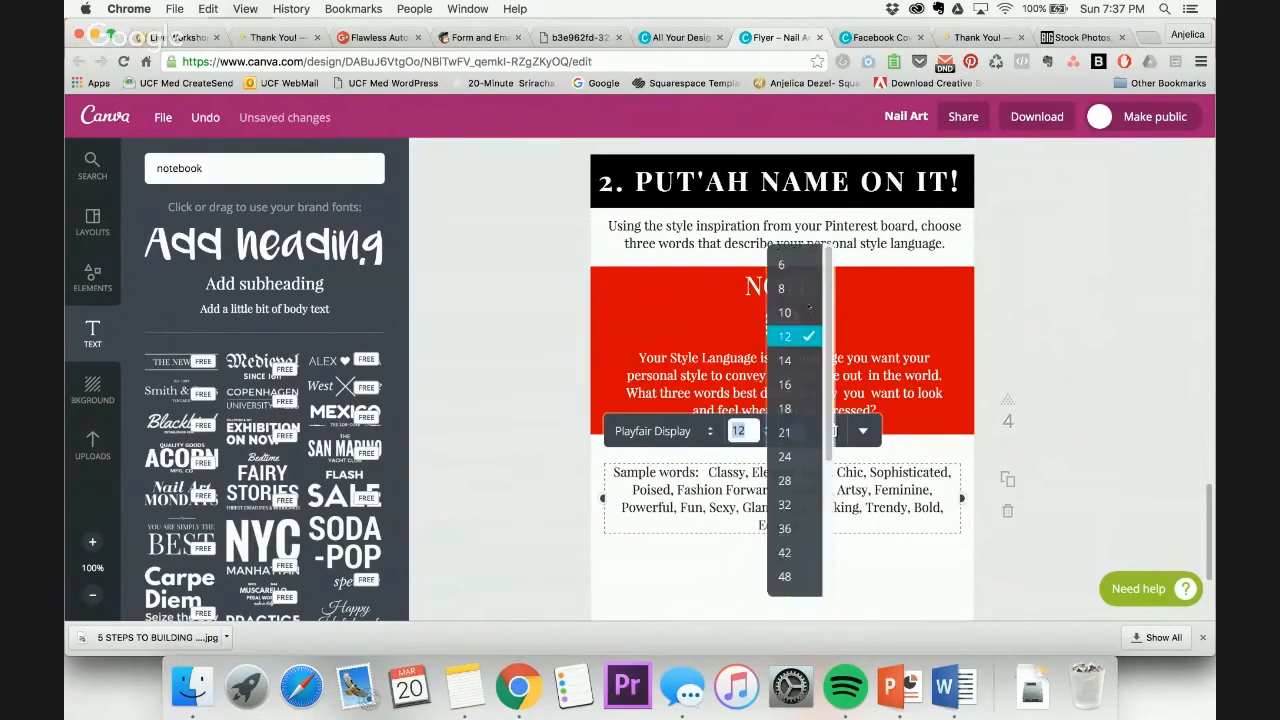
click(796, 288)
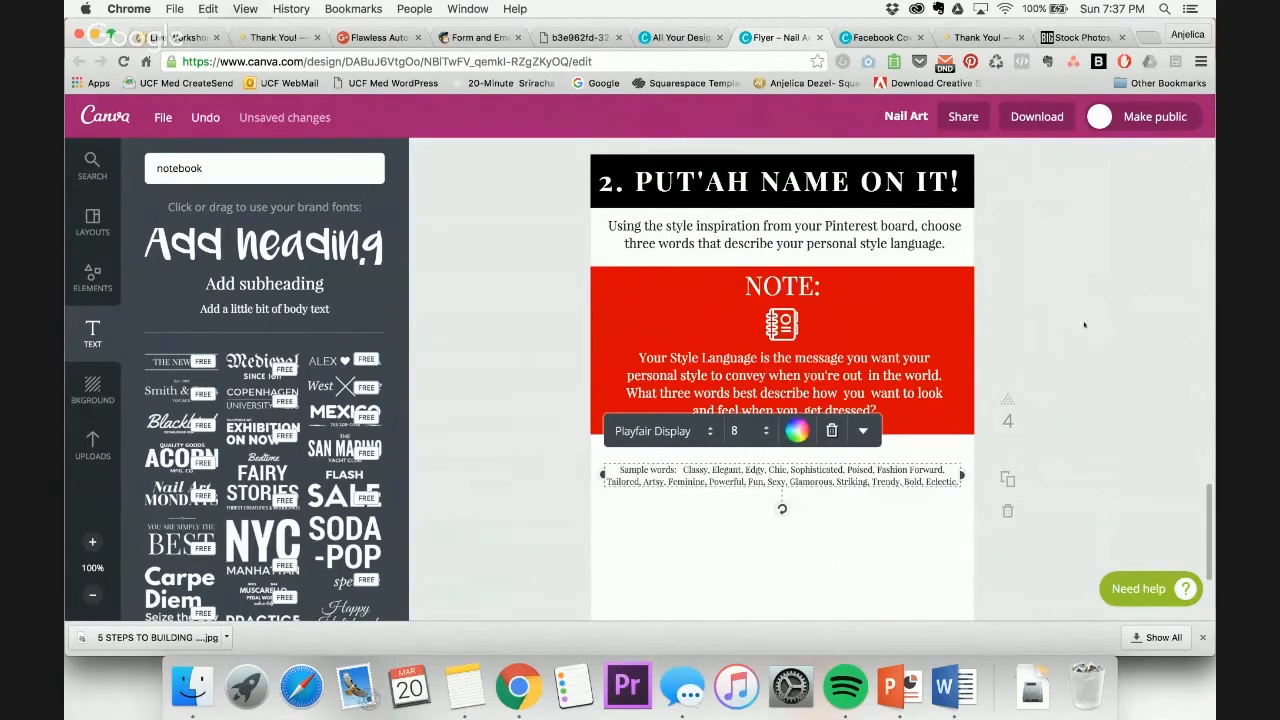
click(967, 516)
click(918, 469)
drag(918, 462, 918, 444)
click(1155, 350)
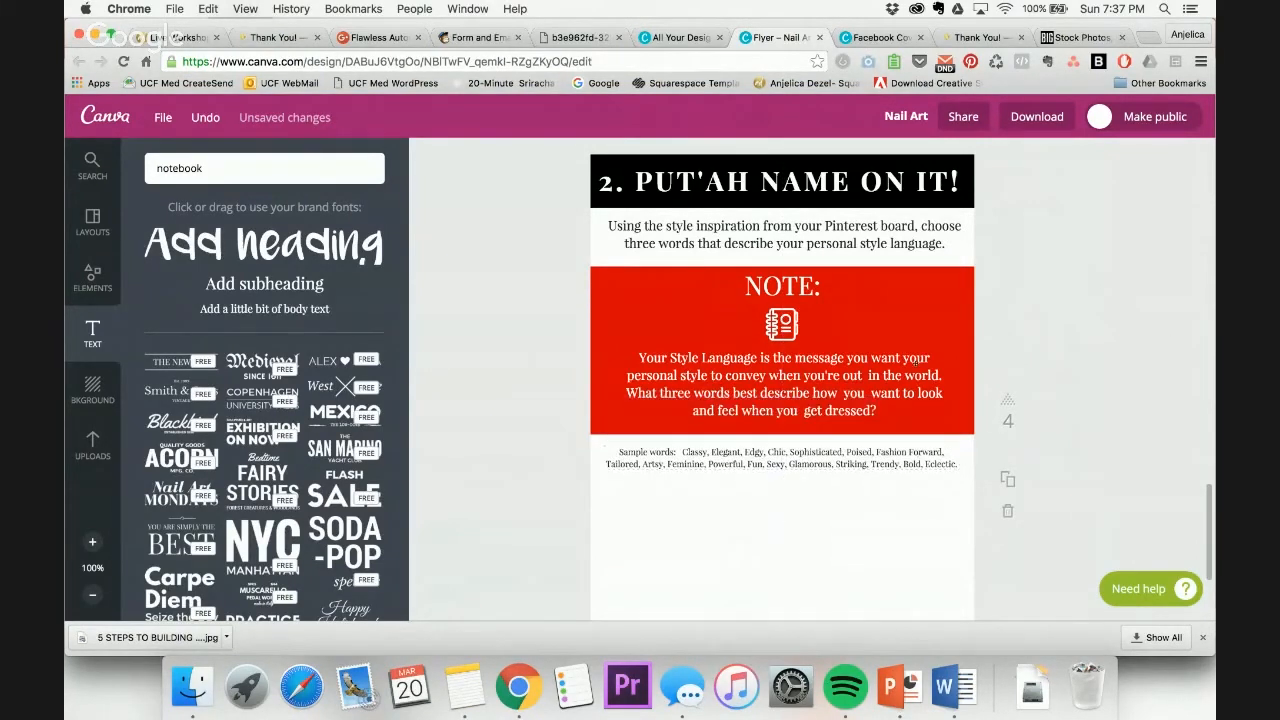
Make the "Sample words:" label bold and delete an extra space after it
click(681, 452)
drag(677, 452, 586, 445)
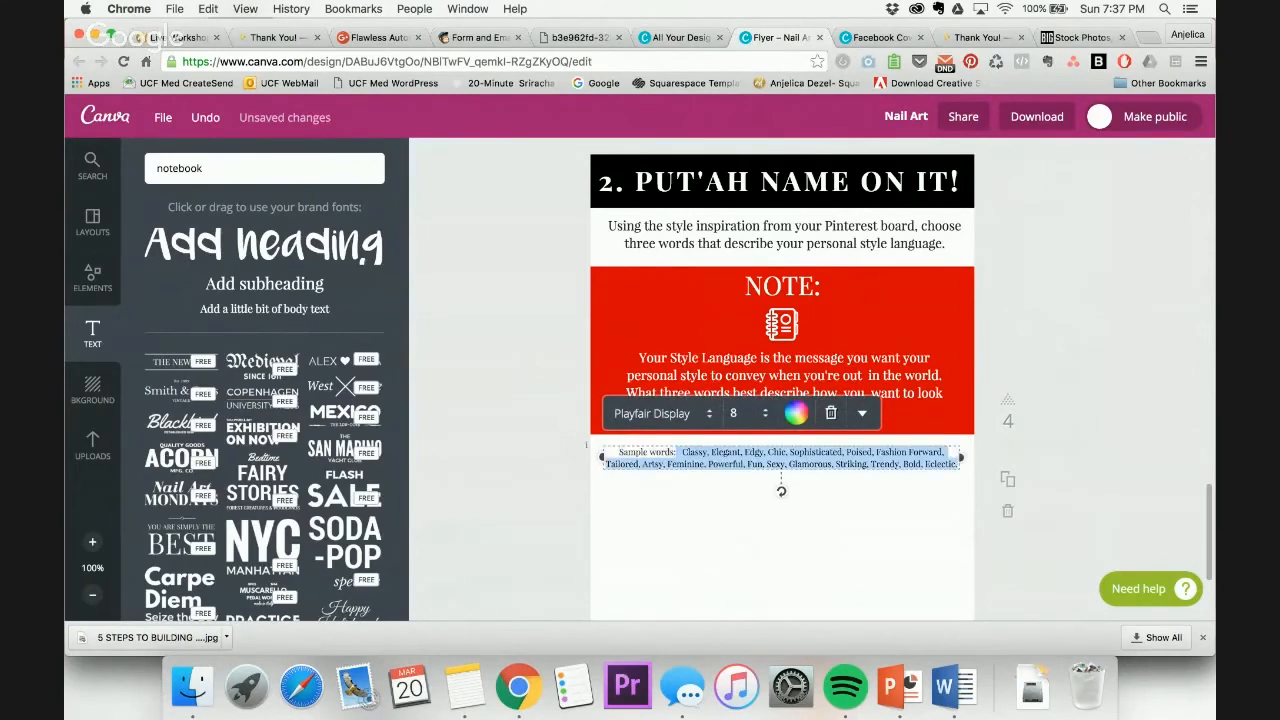
click(711, 462)
drag(676, 452, 619, 452)
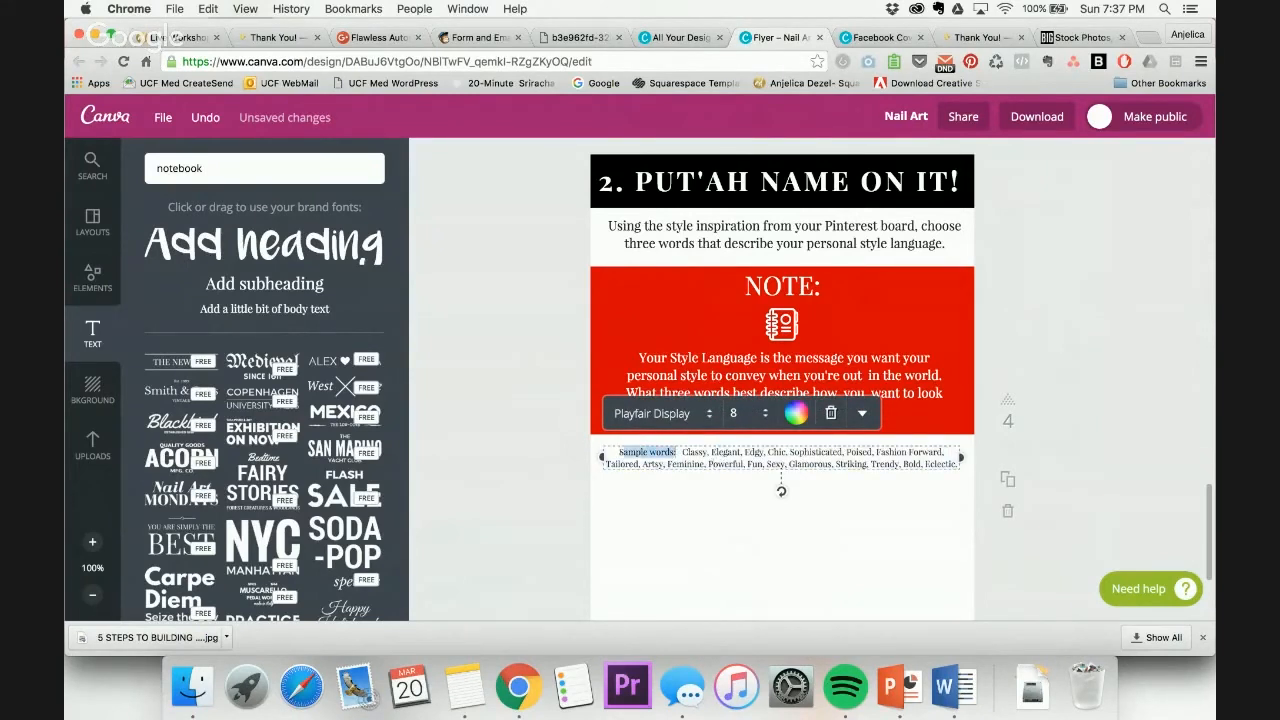
click(863, 413)
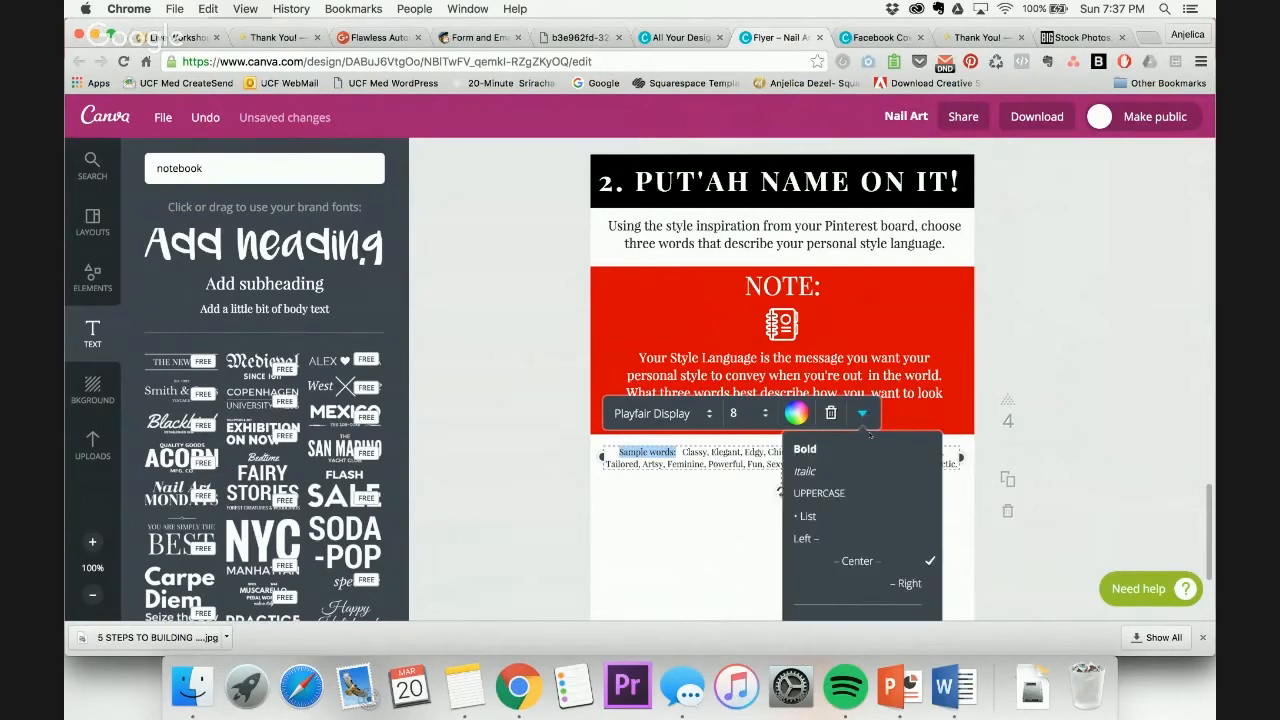
click(808, 448)
click(1062, 283)
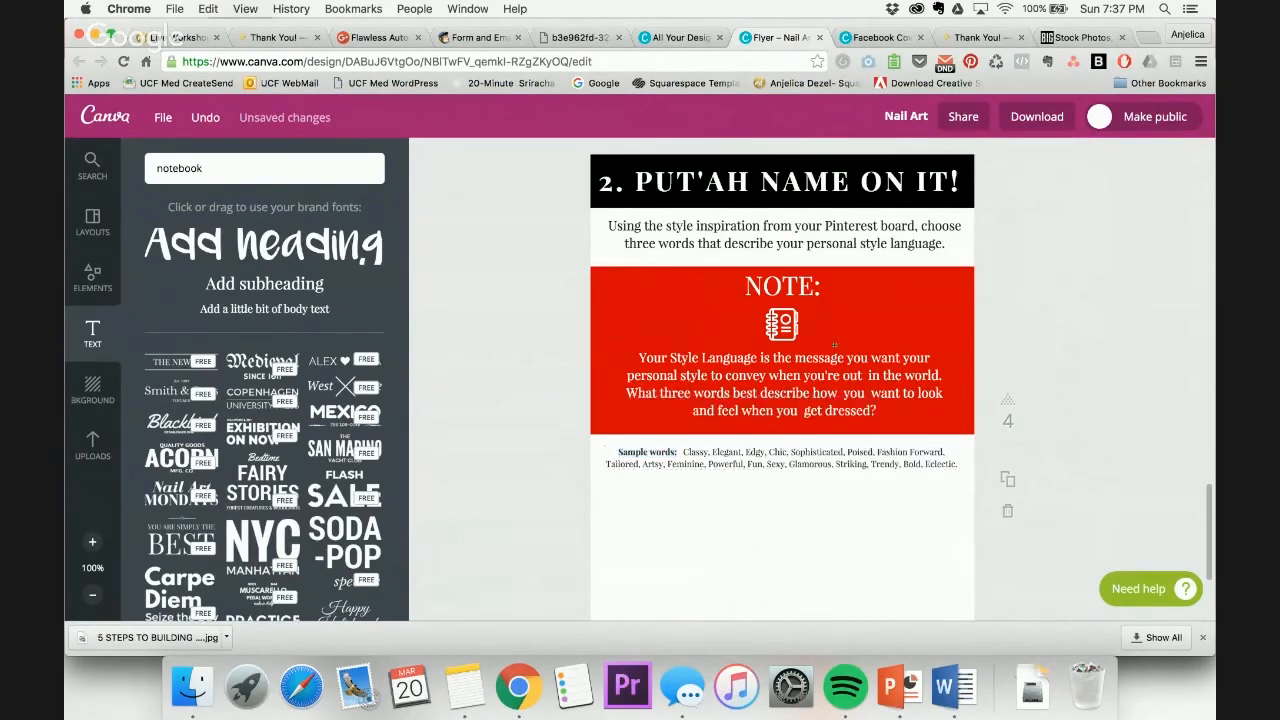
click(680, 451)
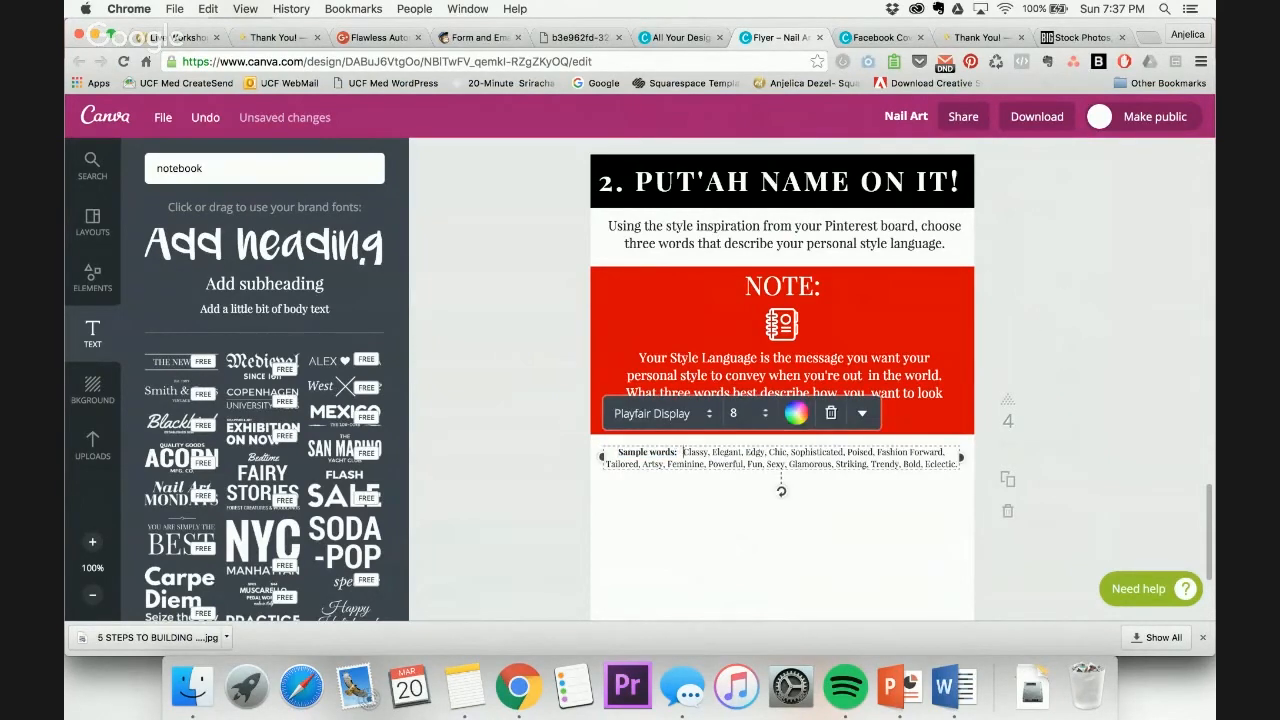
key(BackSpace)
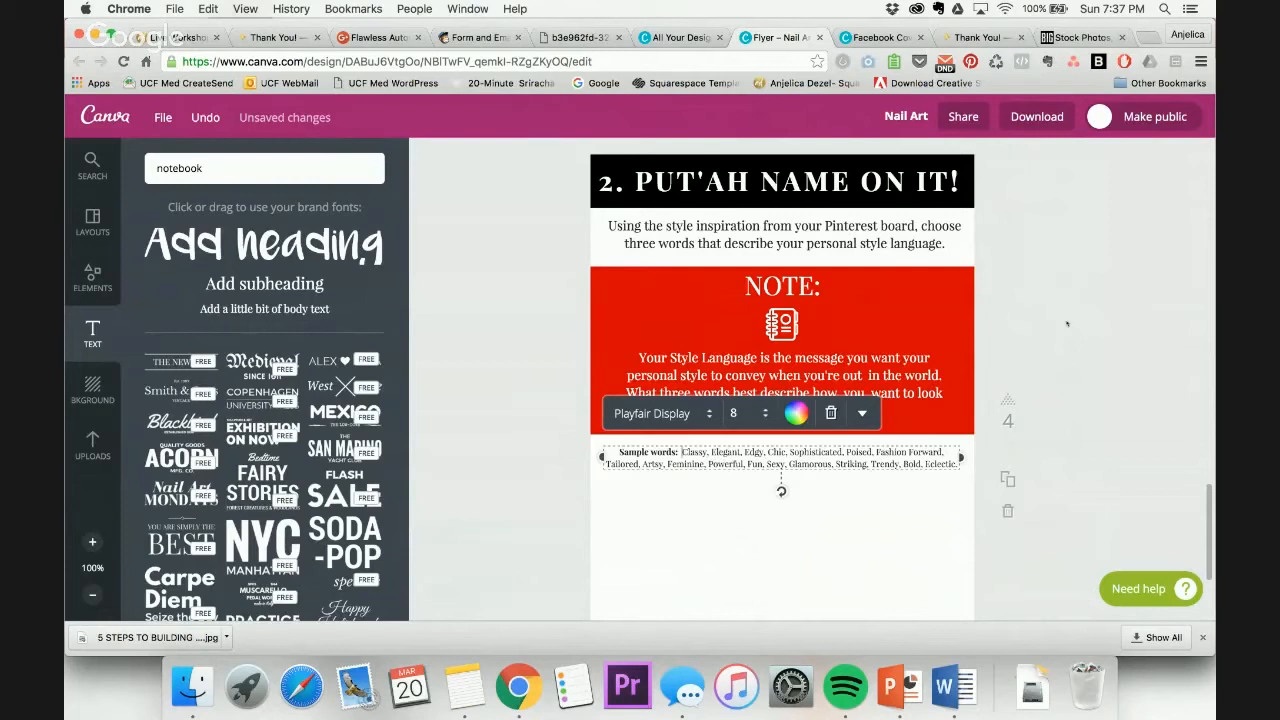
click(1067, 323)
Following the Word document's layout, add a subheading below the sample words reading "1.", "2." and "3.", separated by blank lines
click(953, 686)
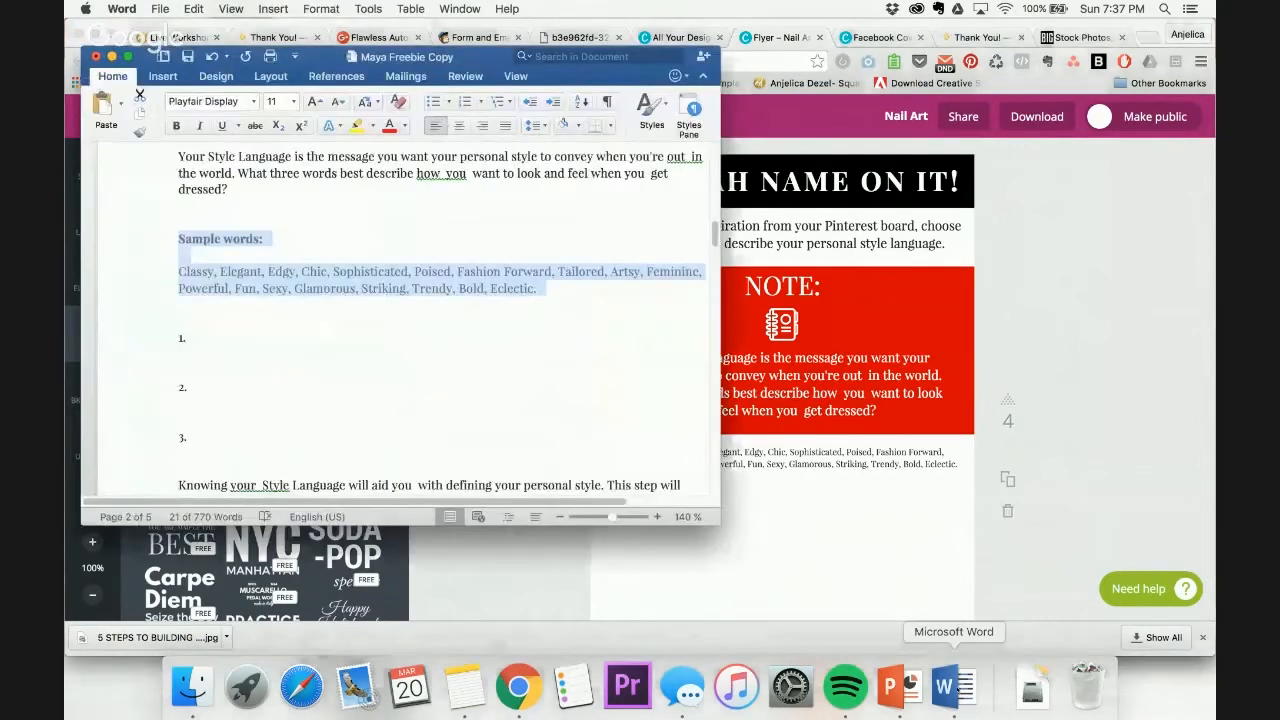
scroll(322, 368, down, 4)
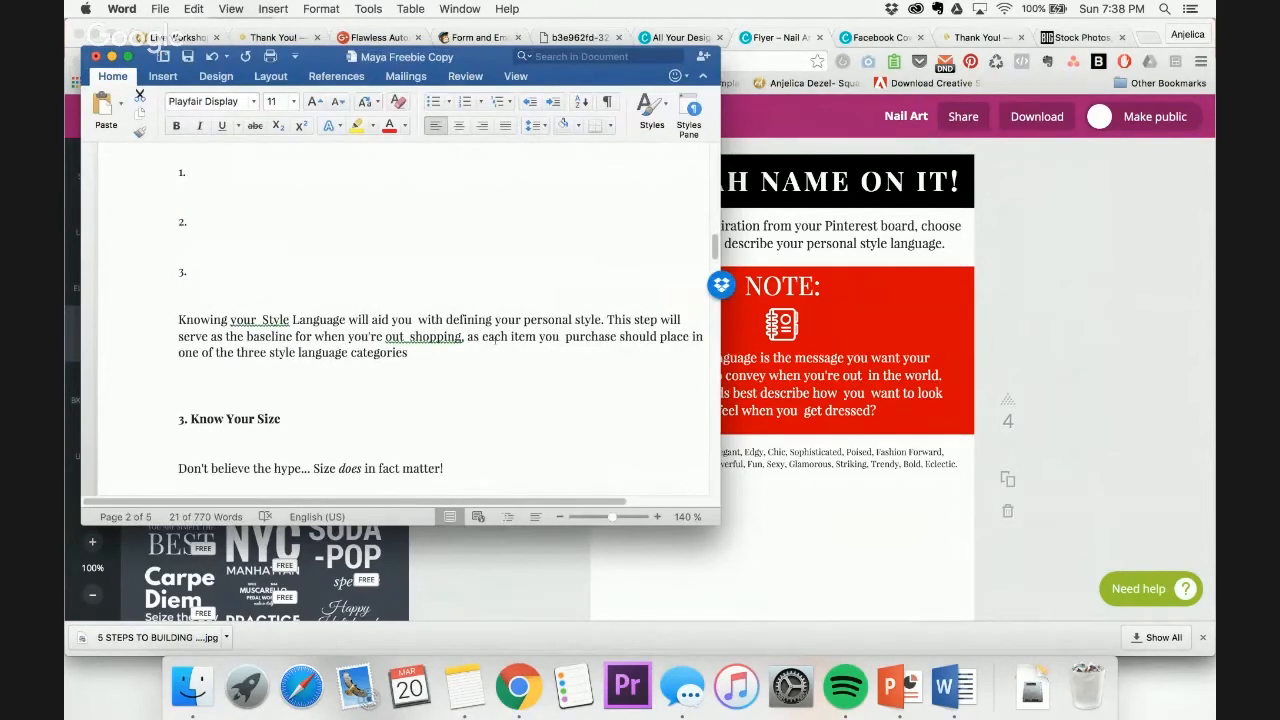
click(1094, 323)
scroll(1094, 323, down, 2)
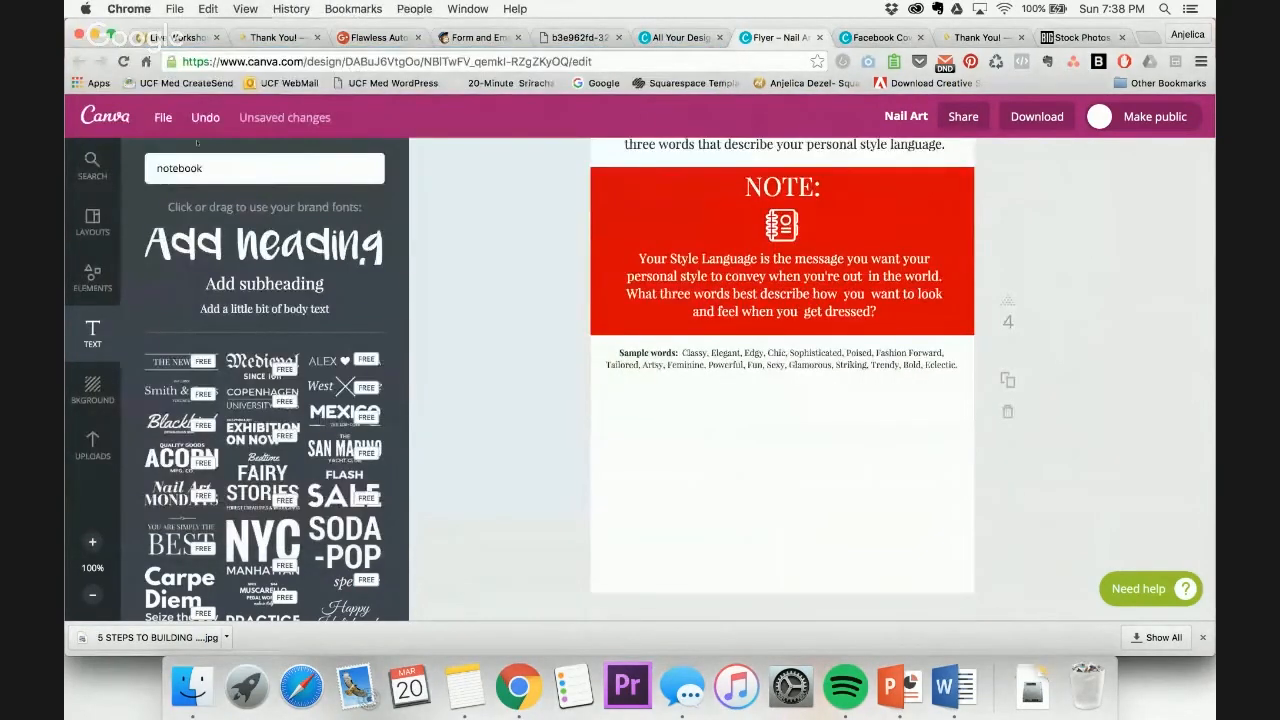
drag(264, 283, 783, 343)
drag(805, 390, 726, 383)
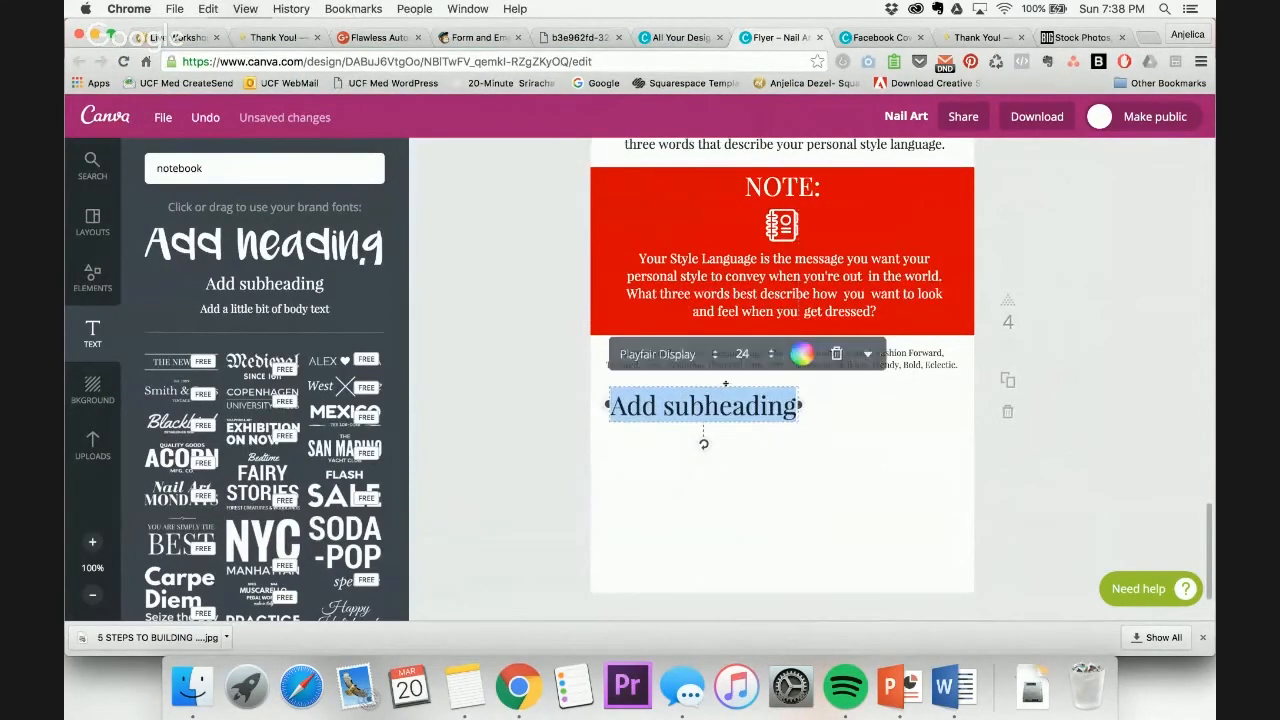
text(1.)
key(Return)
key(Return)
text(2.)
key(Return)
key(Return)
text(3.)
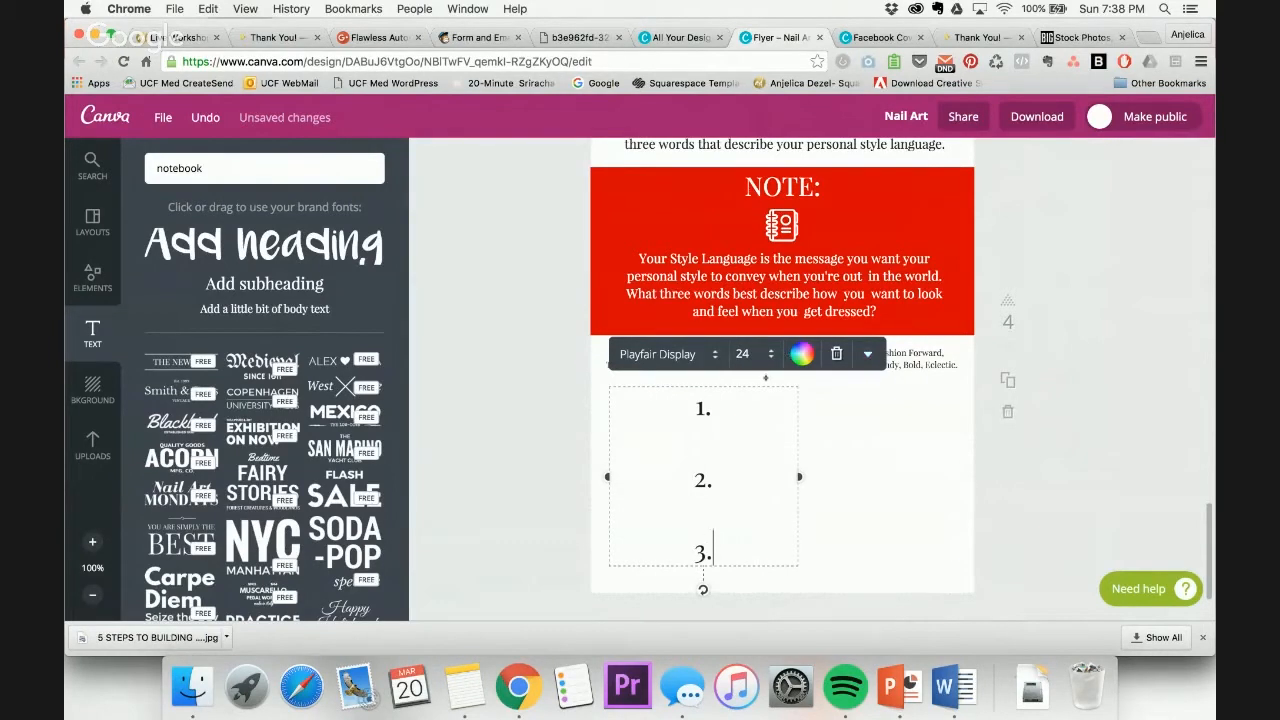
Set the numbered list's font size to 18 and move it to the page's left edge just beneath the sample words
click(743, 353)
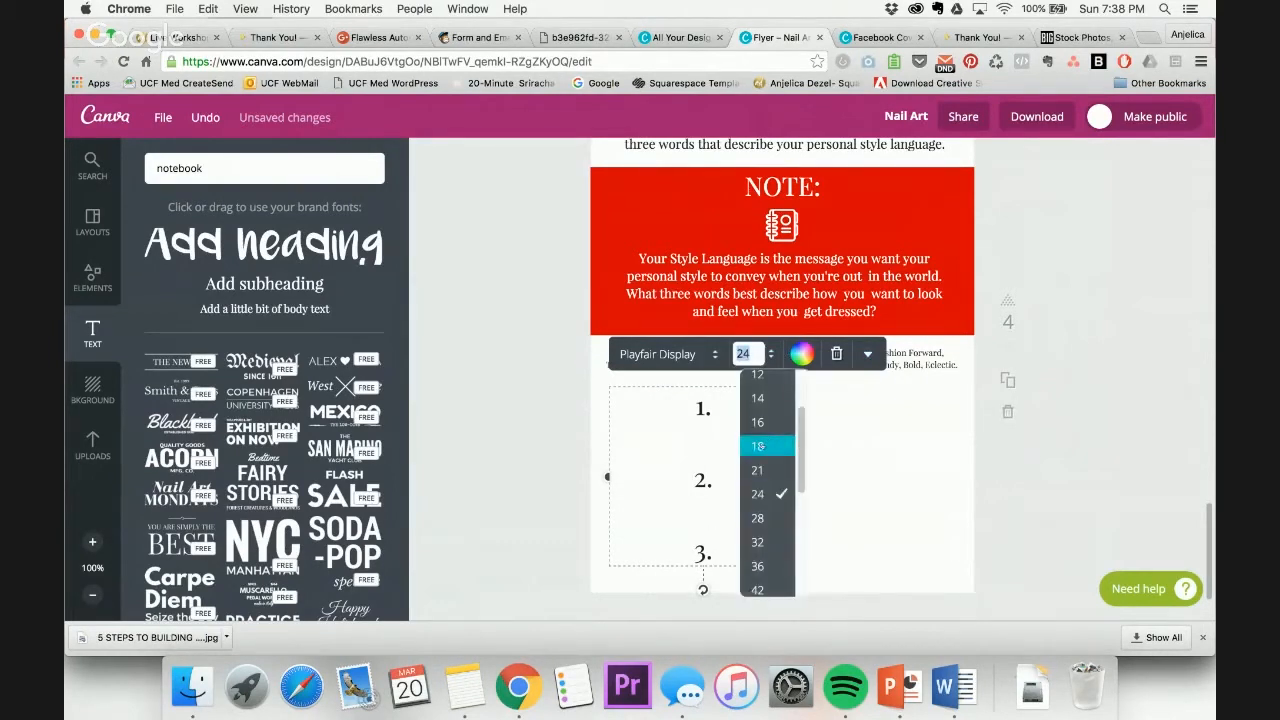
click(758, 446)
mouse_move(754, 383)
mouse_down()
mouse_move(738, 370)
mouse_move(738, 384)
mouse_up()
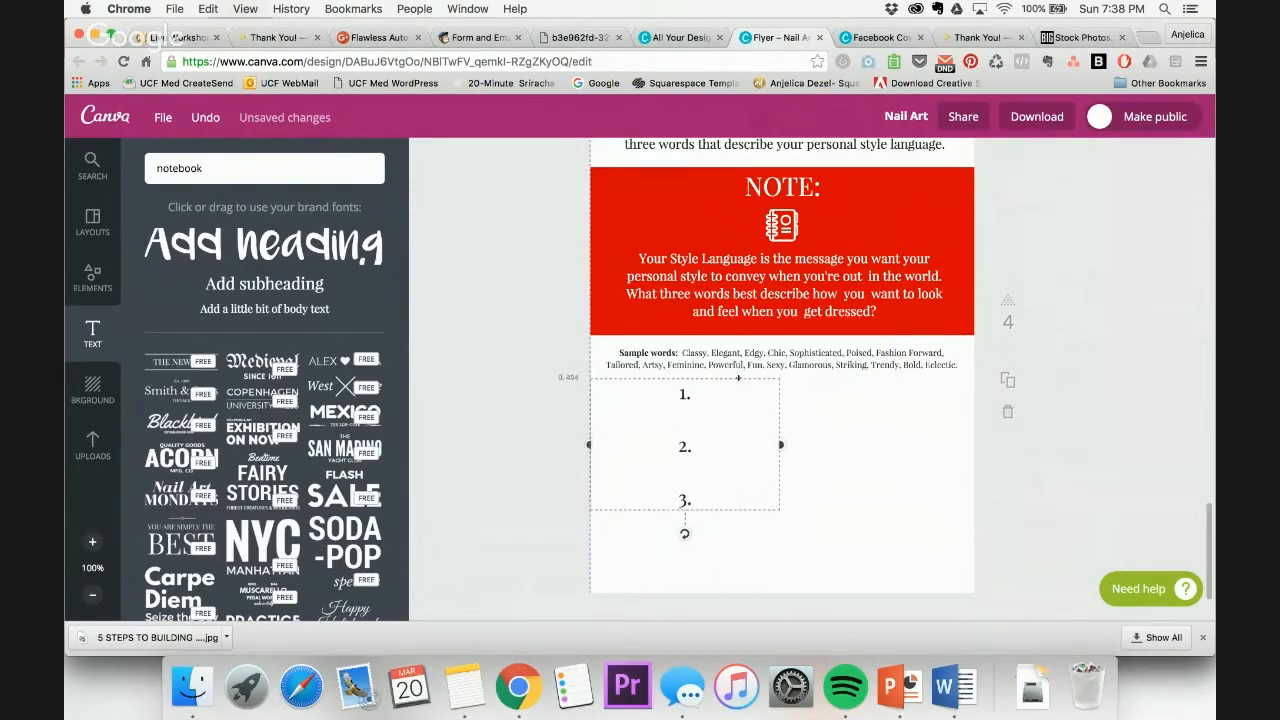
click(1118, 270)
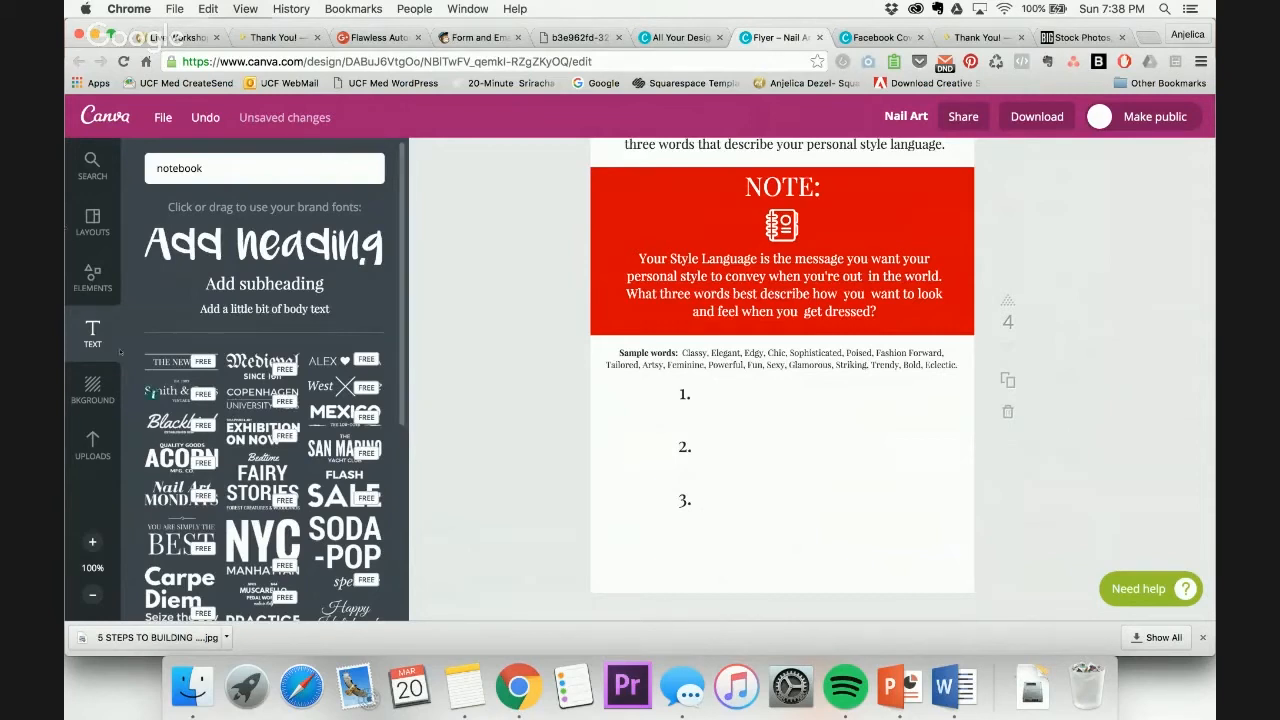
Add a thin square outline shape to page 4 and resize it into a wide, low rectangle beside the numbers
click(95, 275)
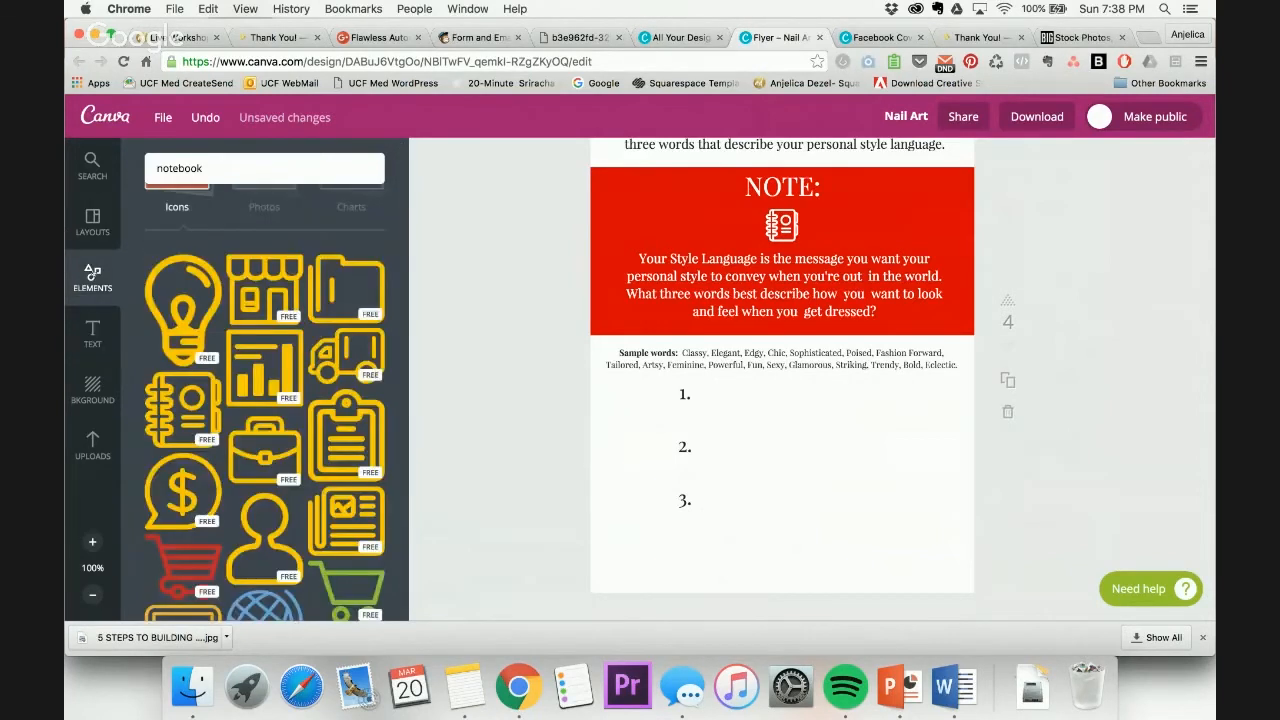
scroll(242, 318, up, 3)
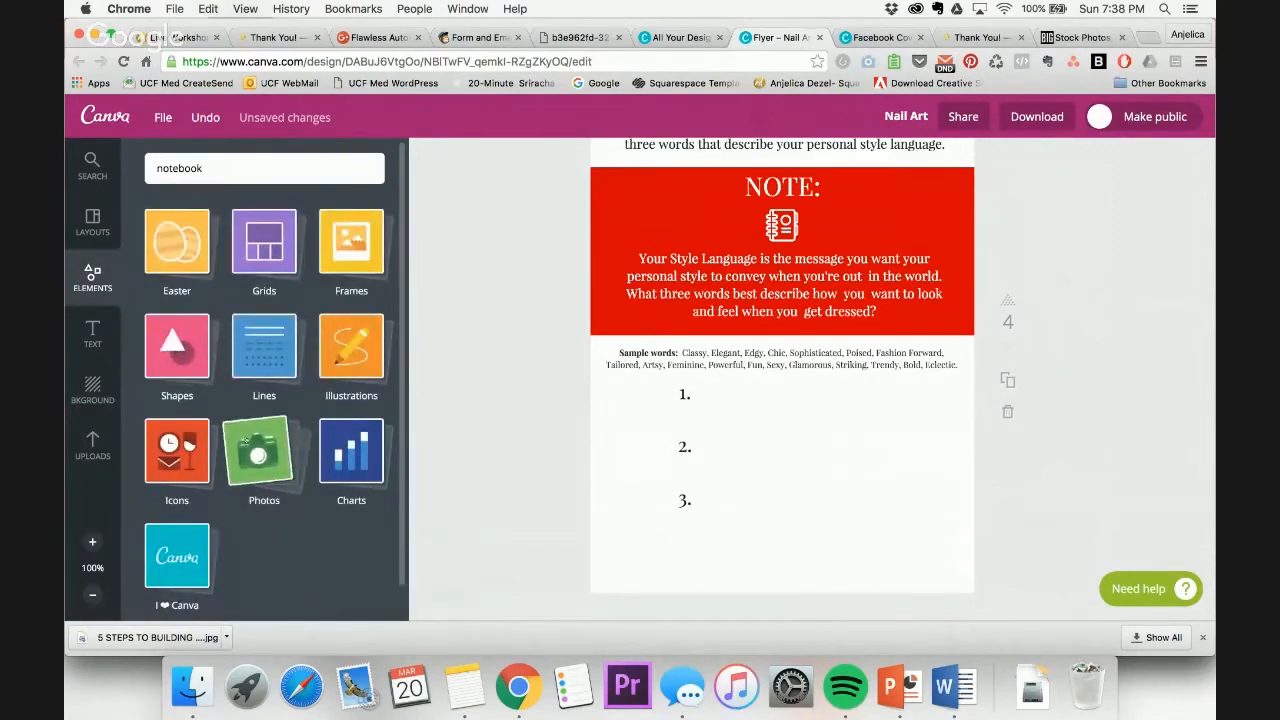
click(192, 368)
scroll(192, 368, down, 5)
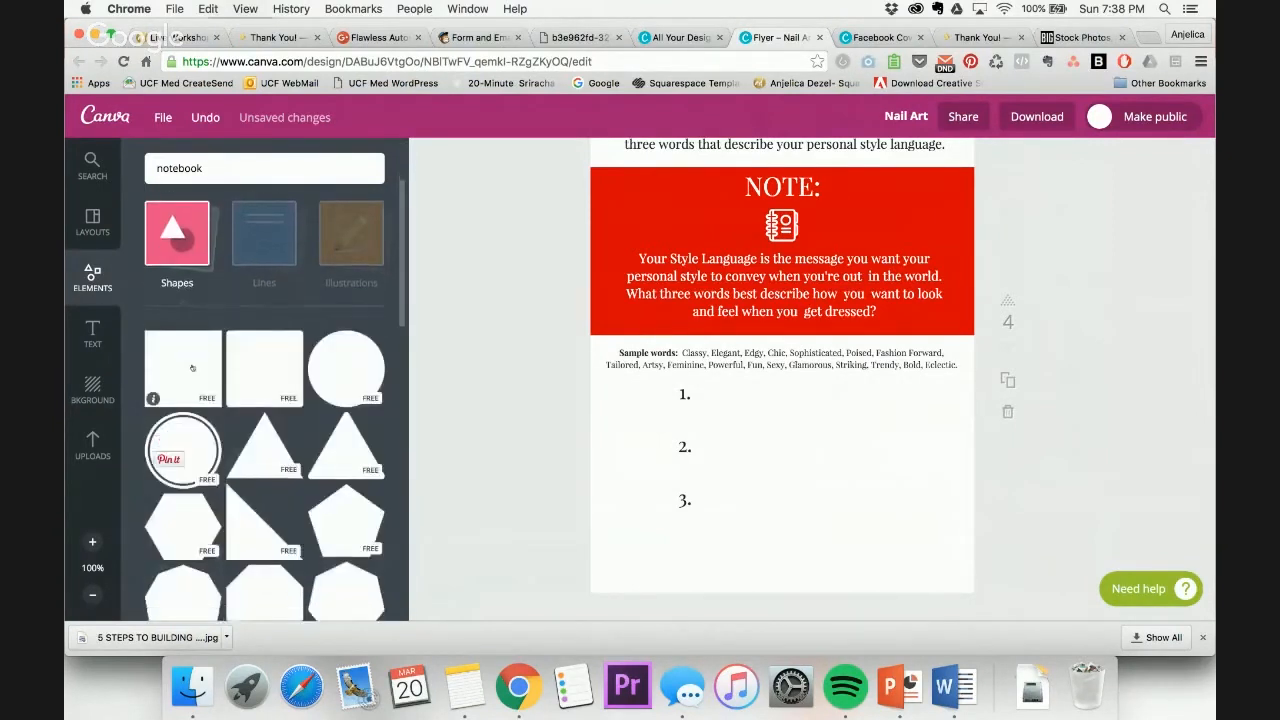
scroll(192, 368, down, 3)
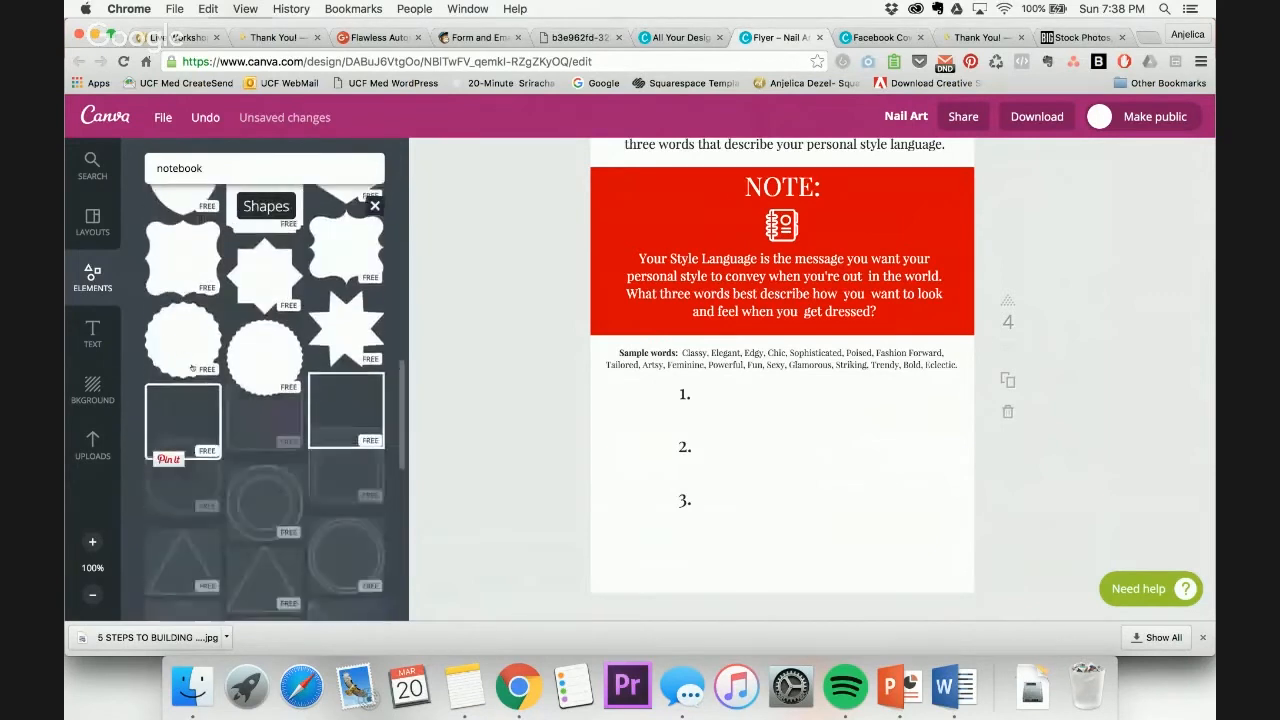
click(341, 394)
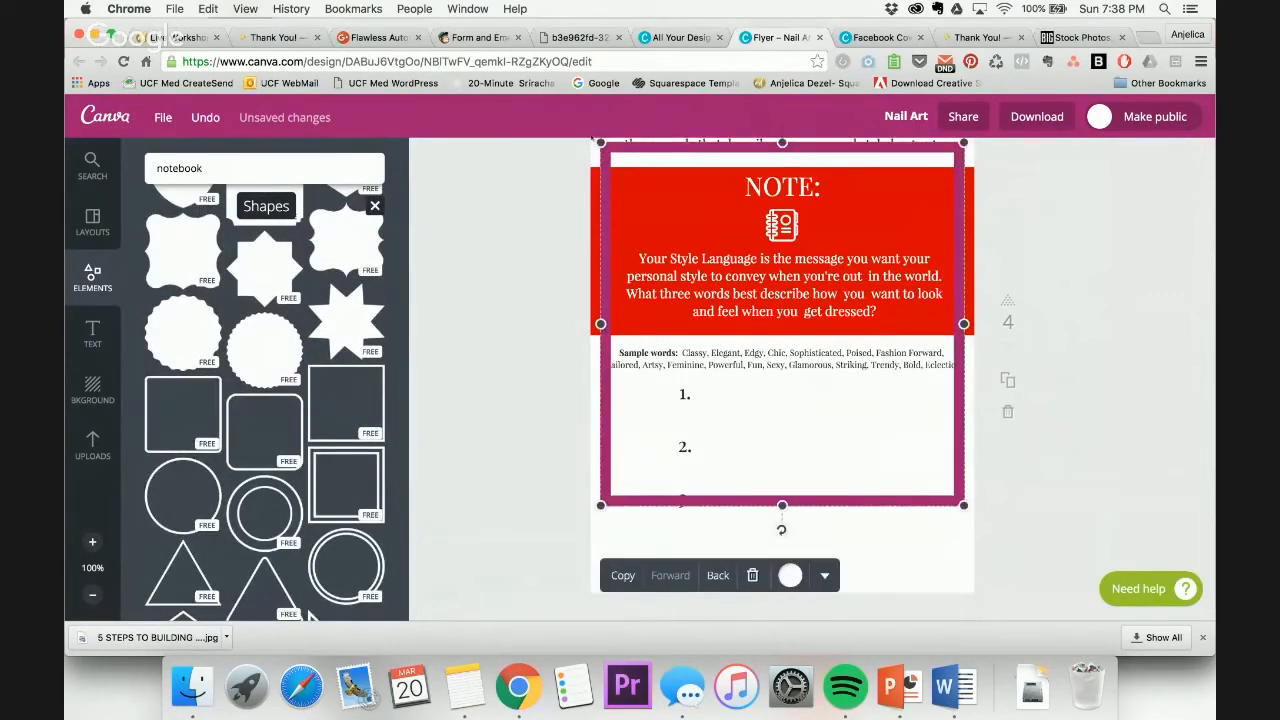
drag(600, 143, 678, 480)
Try to move the outlined rectangle up beside the numbered list and undo the last change
drag(764, 456, 762, 412)
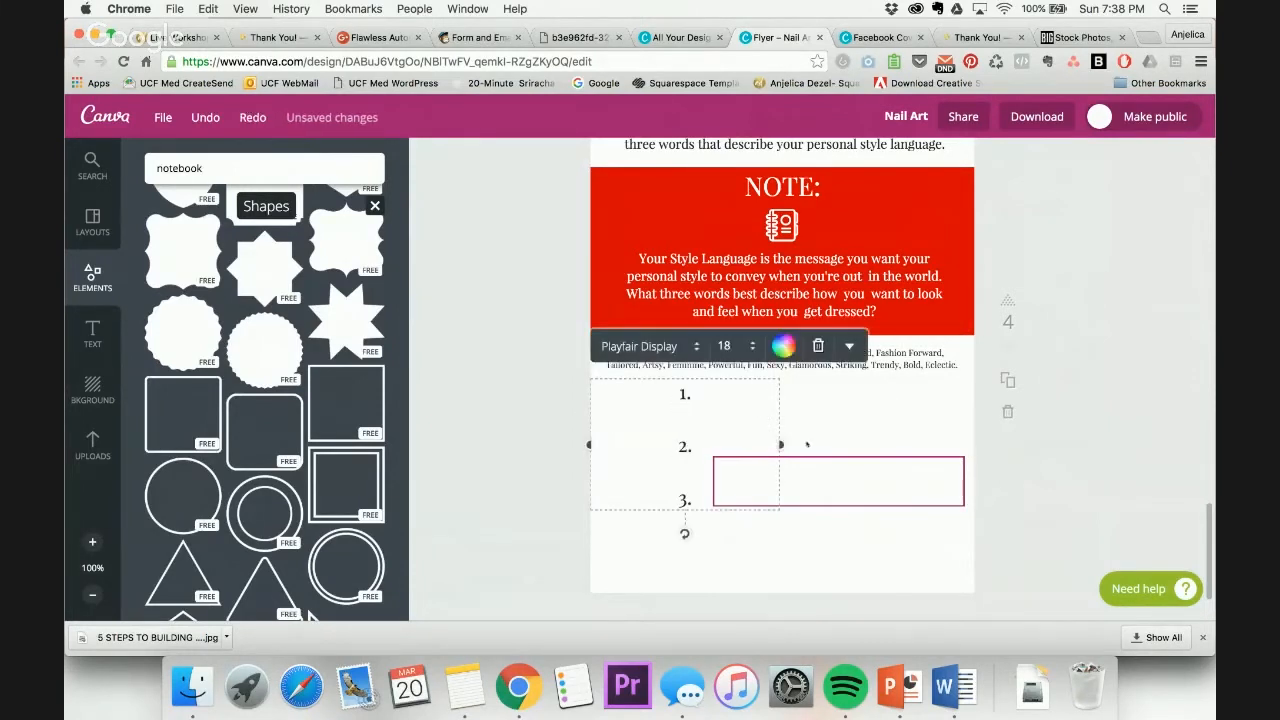
key(super+z)
click(862, 456)
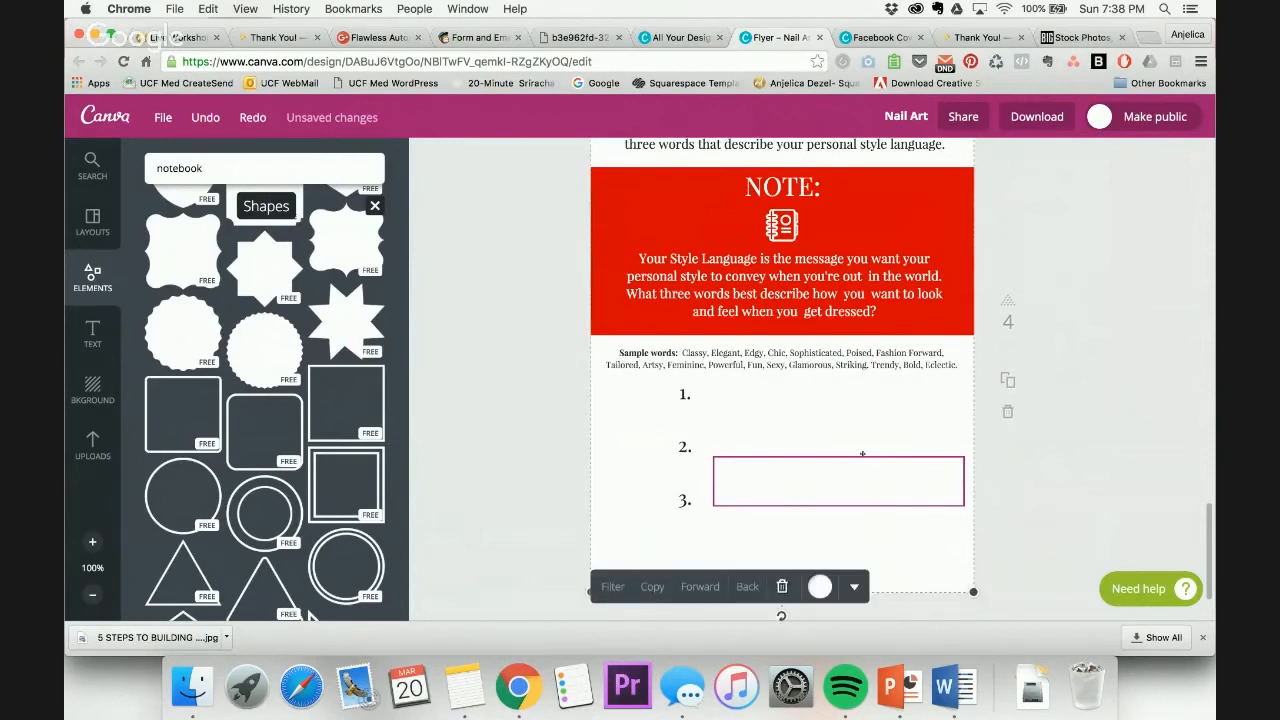
click(1074, 460)
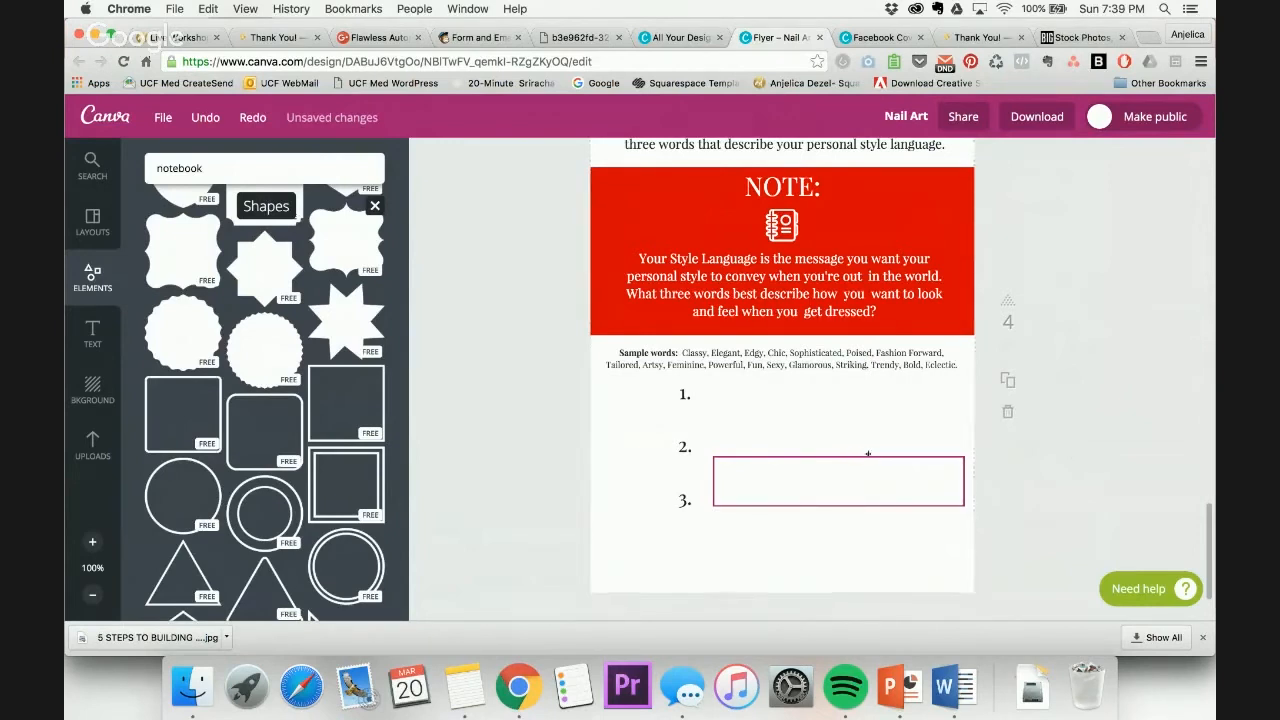
click(868, 454)
click(1040, 486)
Check the live workshop page's chat for new questions and return to the flyer design
click(162, 38)
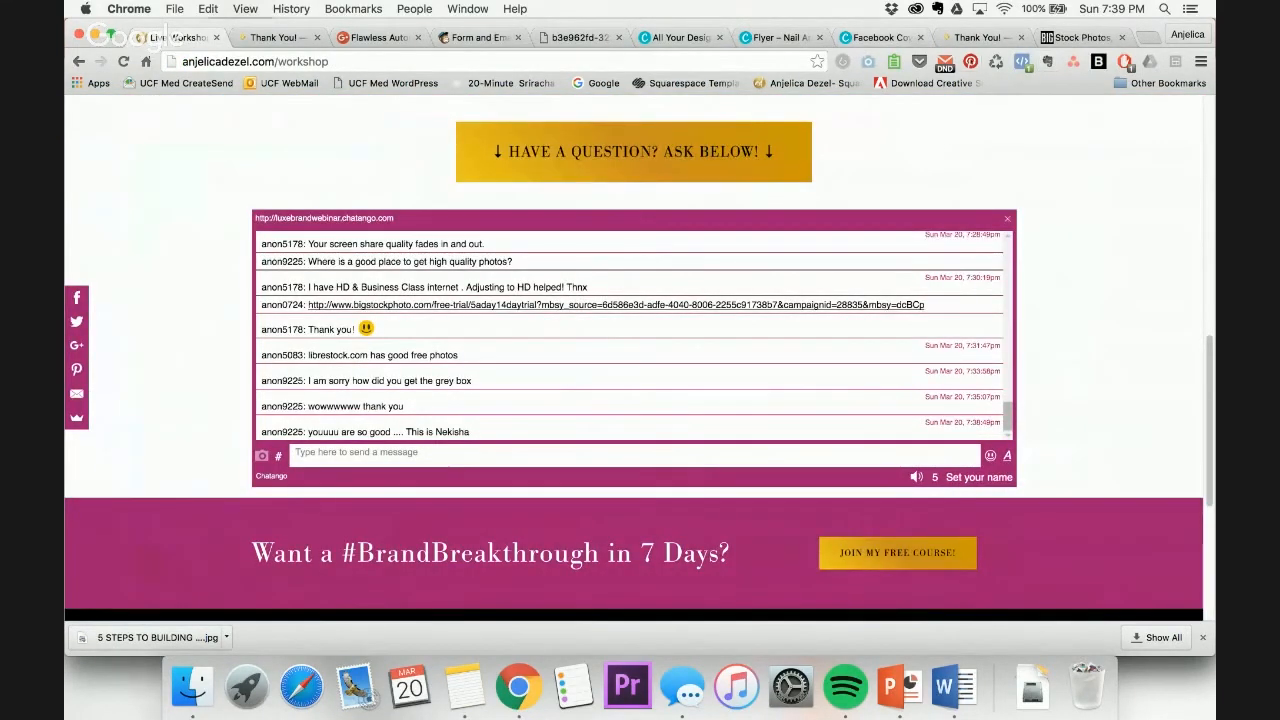
click(777, 37)
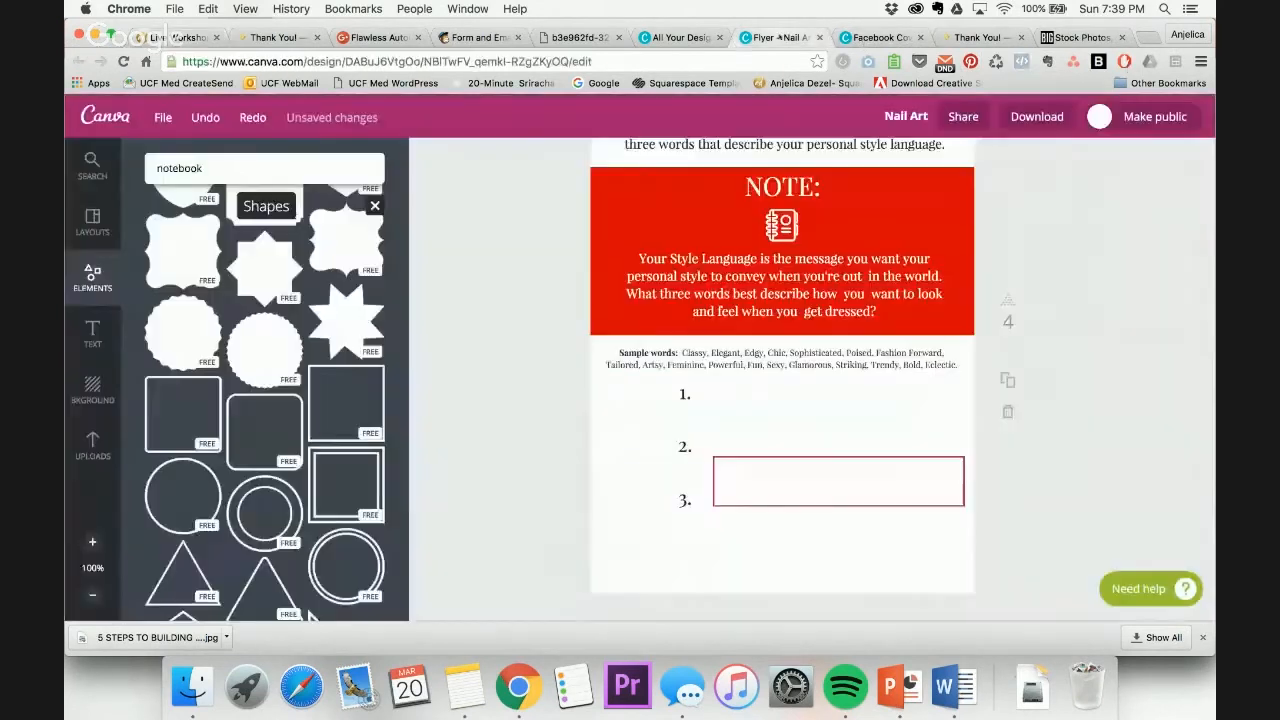
Narrow the numbered list's text box so that the numbers sit near the page's left edge, clear of the outlined rectangle
click(683, 464)
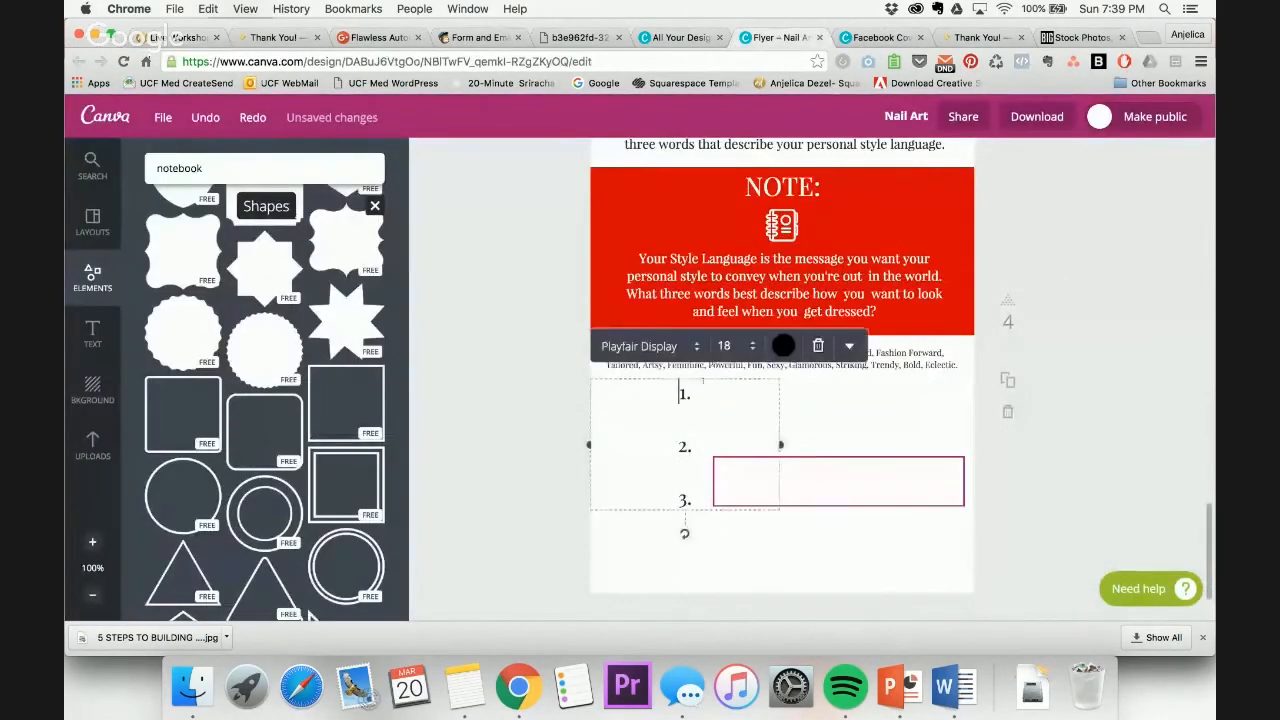
drag(777, 443, 686, 443)
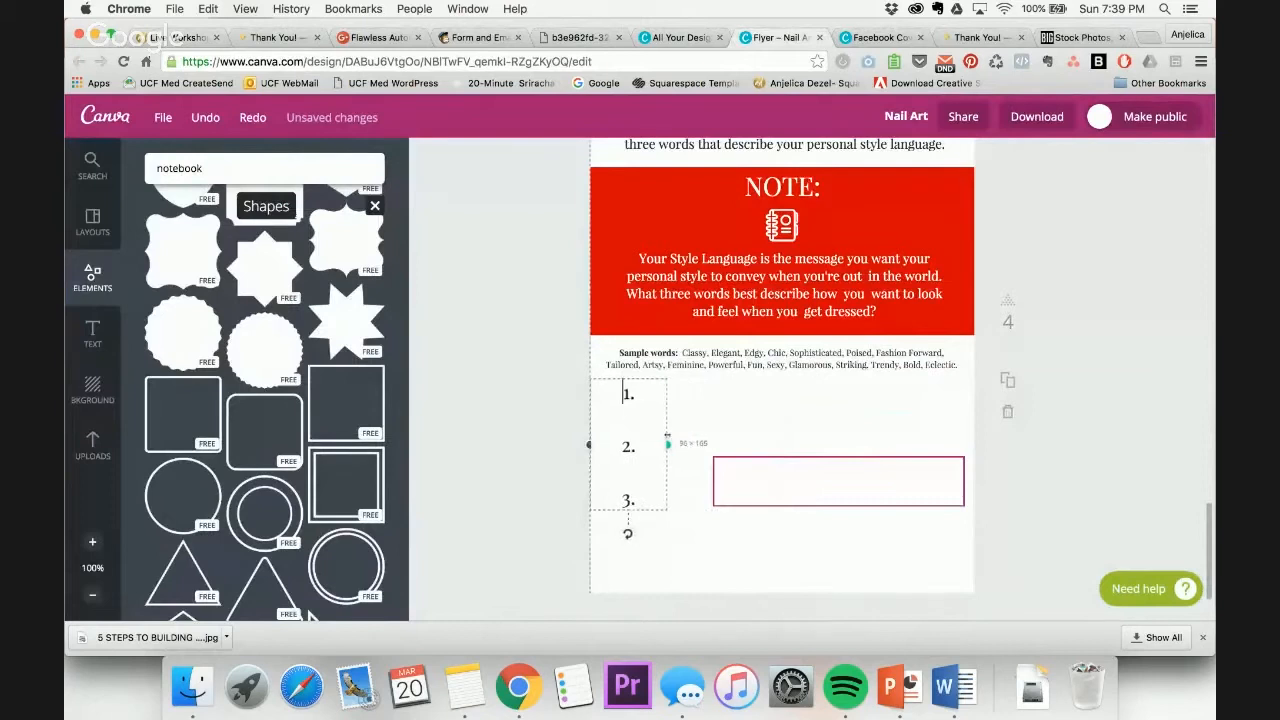
Move the outlined rectangle beside number 1 on page 4 and reshape it into a low box reaching almost to the page's right edge
click(1081, 433)
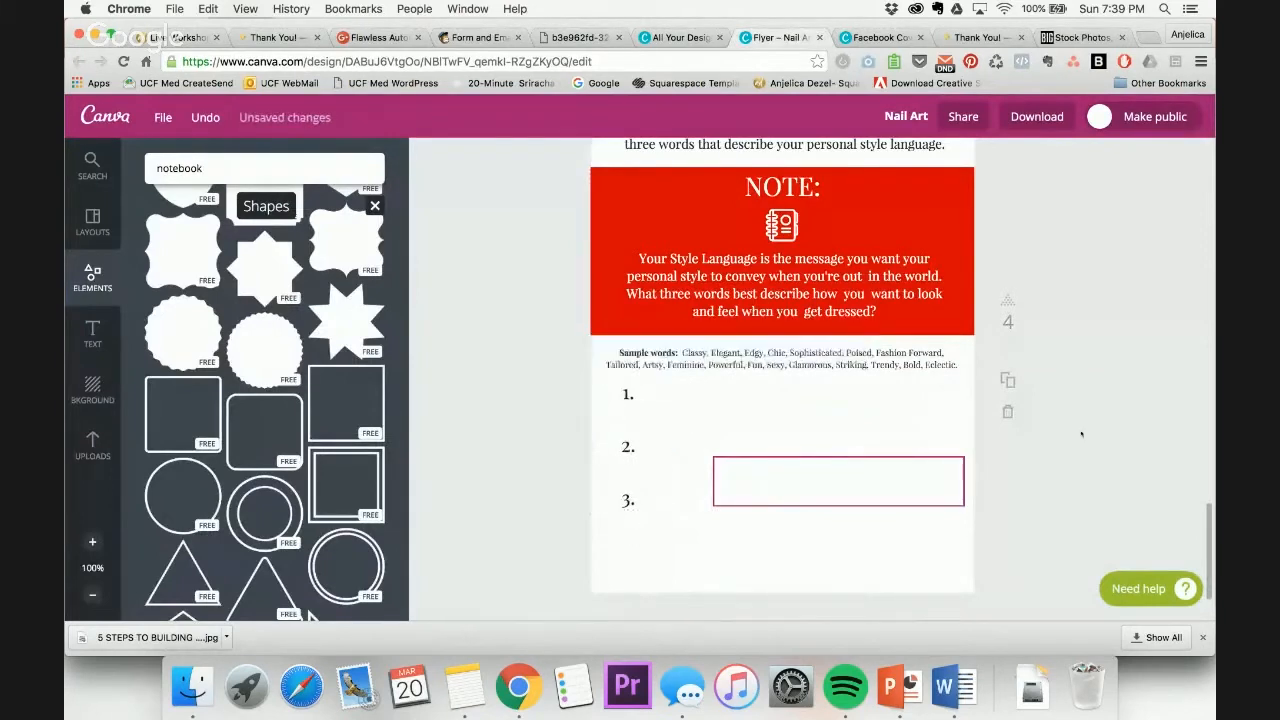
click(820, 458)
drag(817, 455, 780, 390)
click(794, 474)
drag(796, 505, 733, 429)
drag(892, 404, 959, 404)
drag(801, 427, 801, 408)
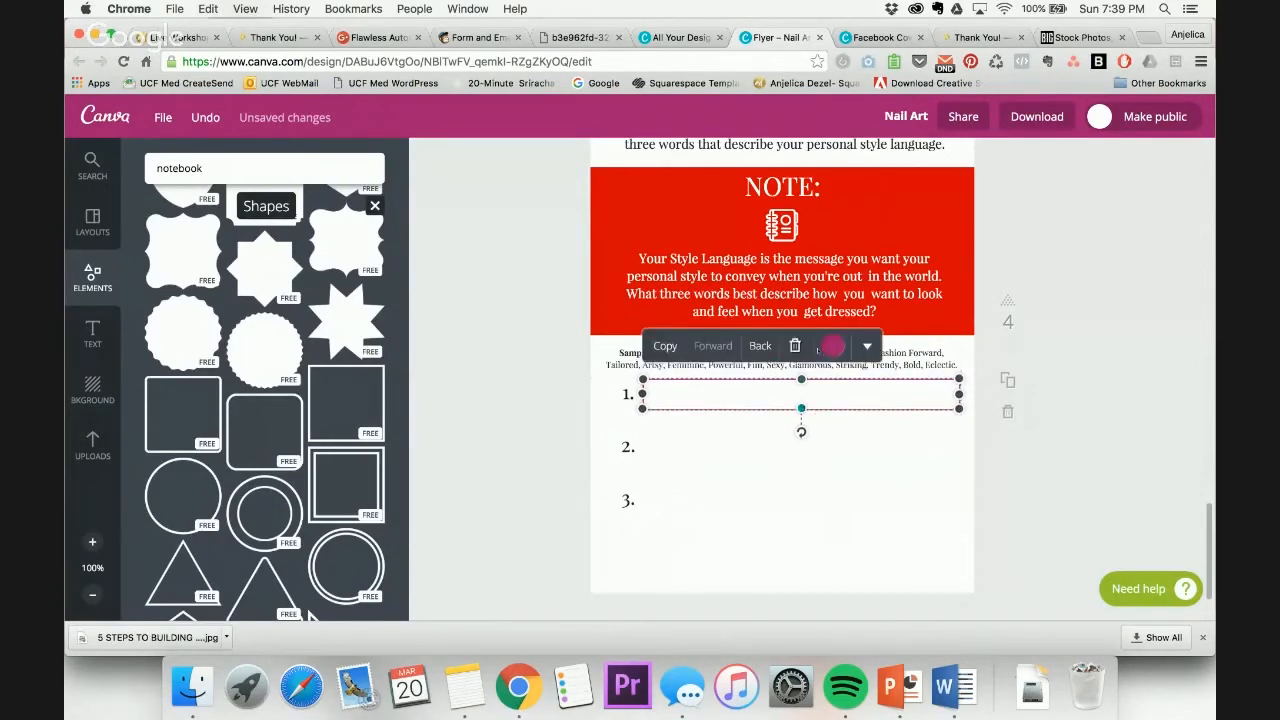
Recolor the rectangle's outline black and pull both of its ends in slightly
click(832, 346)
click(811, 252)
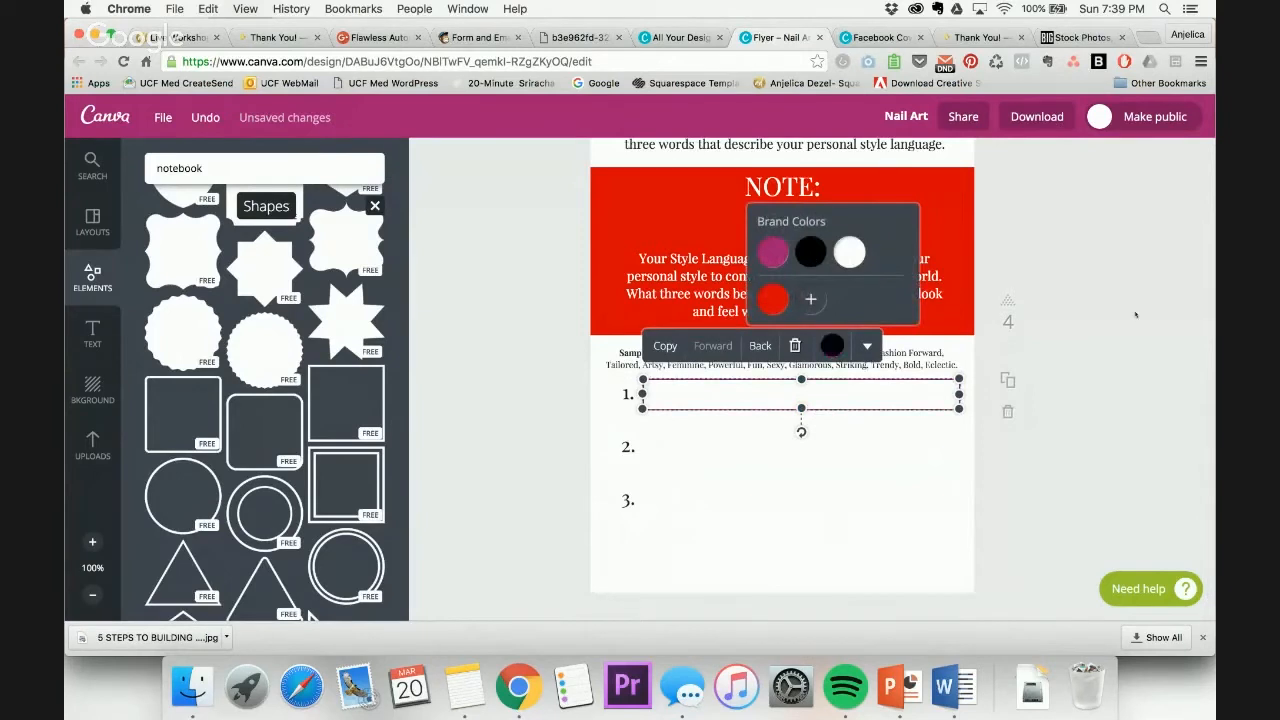
click(1121, 299)
click(898, 396)
drag(960, 394, 953, 394)
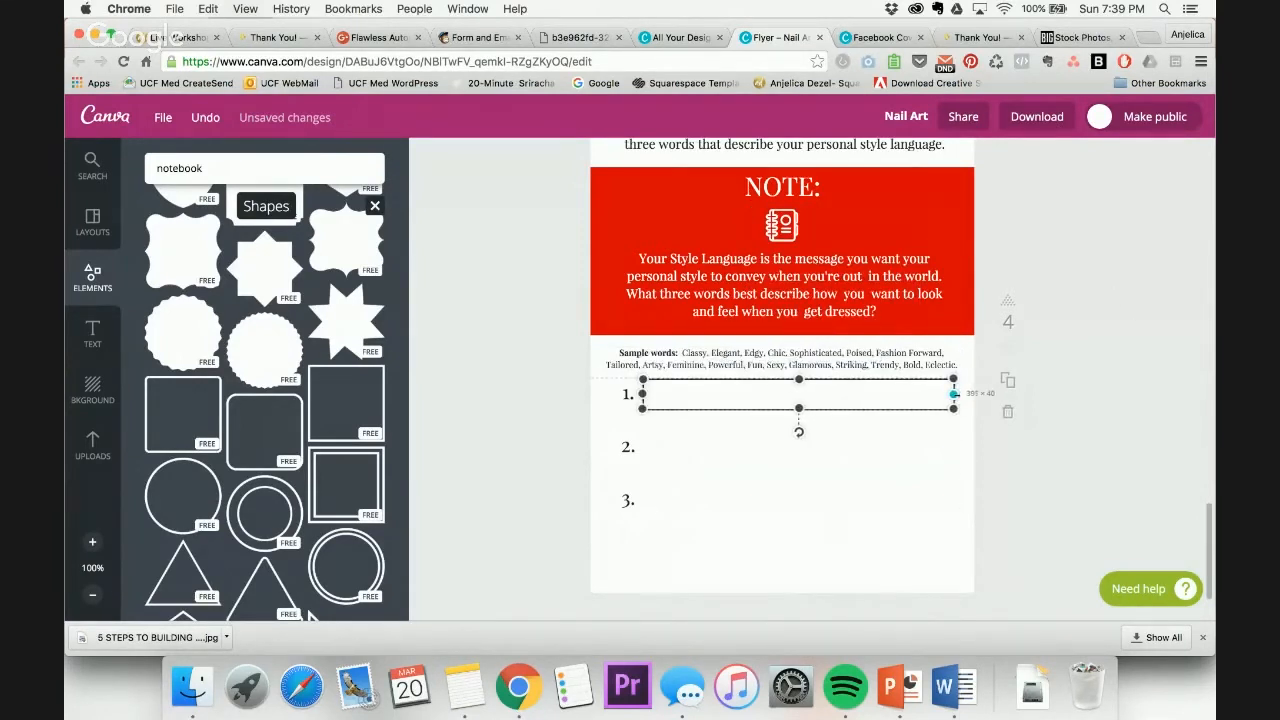
drag(645, 387, 647, 394)
click(1140, 303)
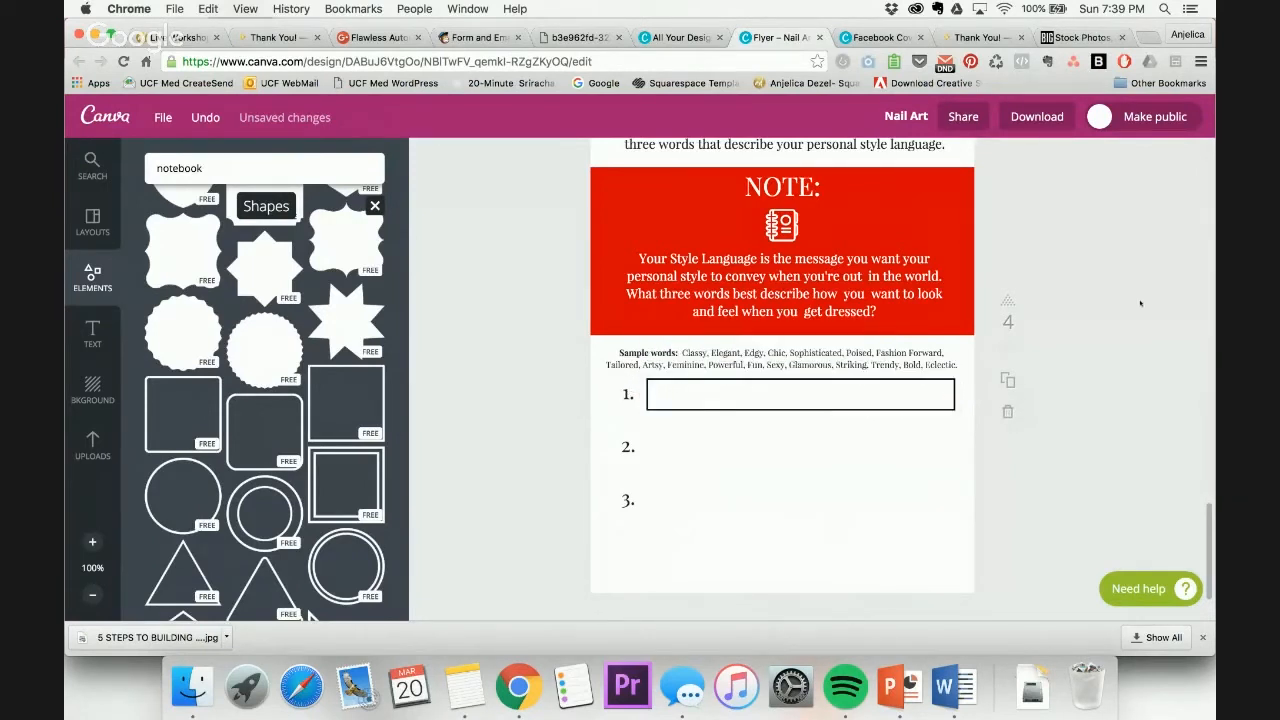
Duplicate the black answer box and align copies beside numbers 2 and 3
click(777, 409)
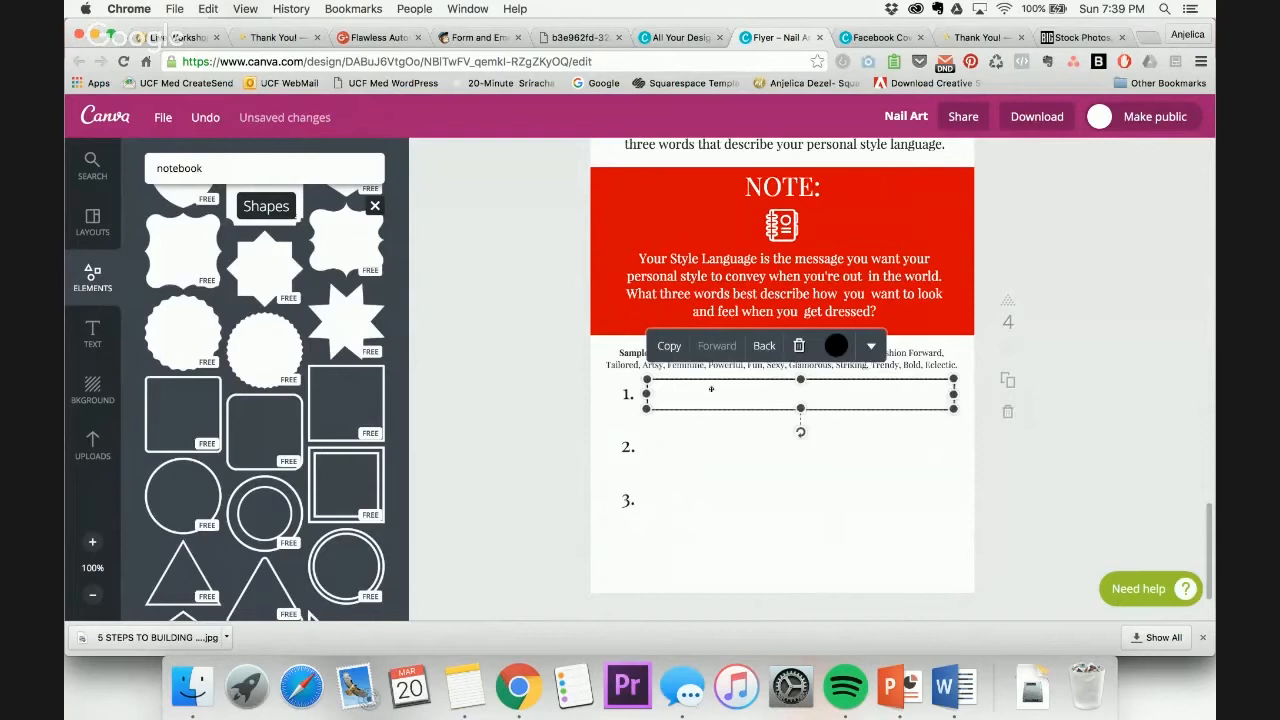
click(669, 346)
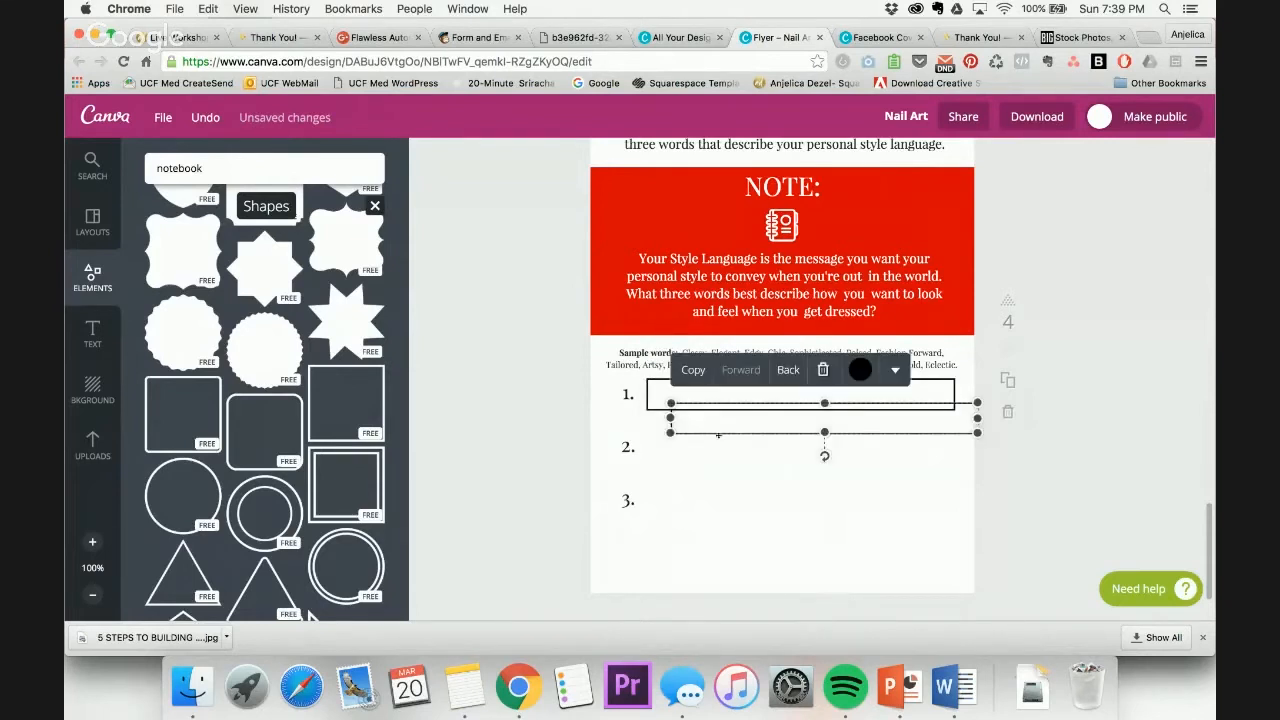
drag(719, 433, 697, 462)
click(1075, 459)
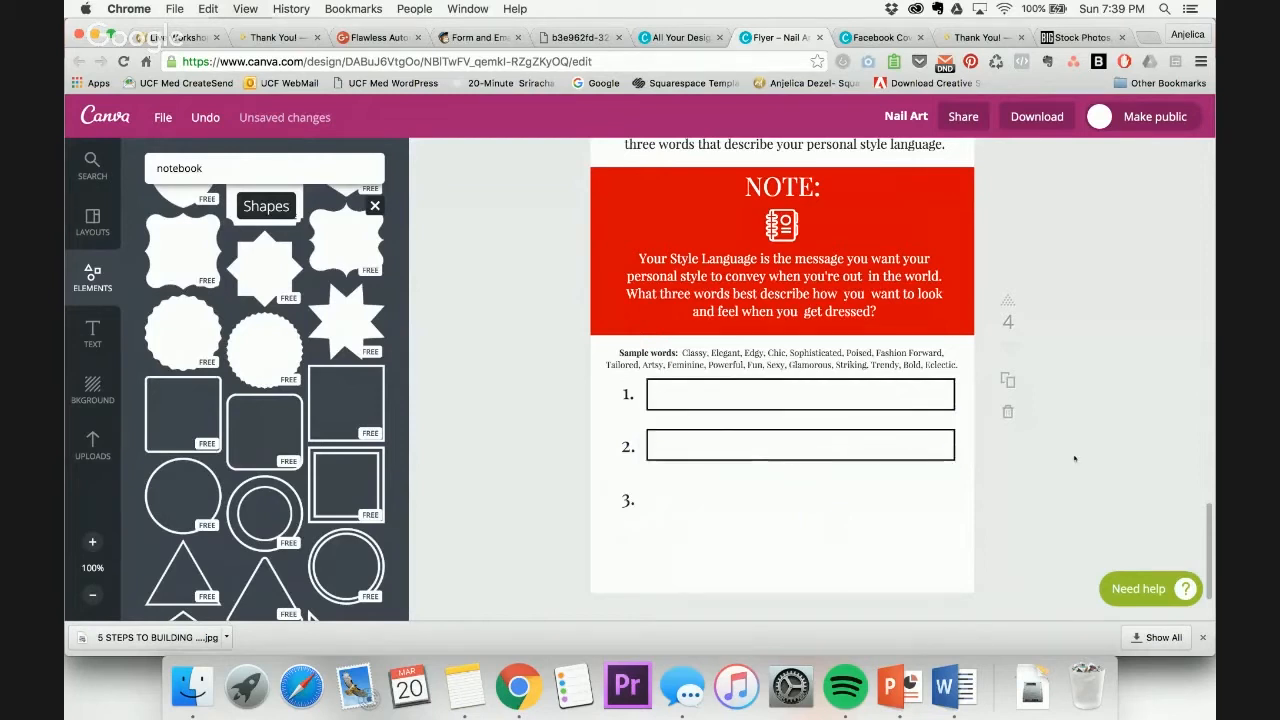
click(821, 460)
drag(821, 460, 822, 515)
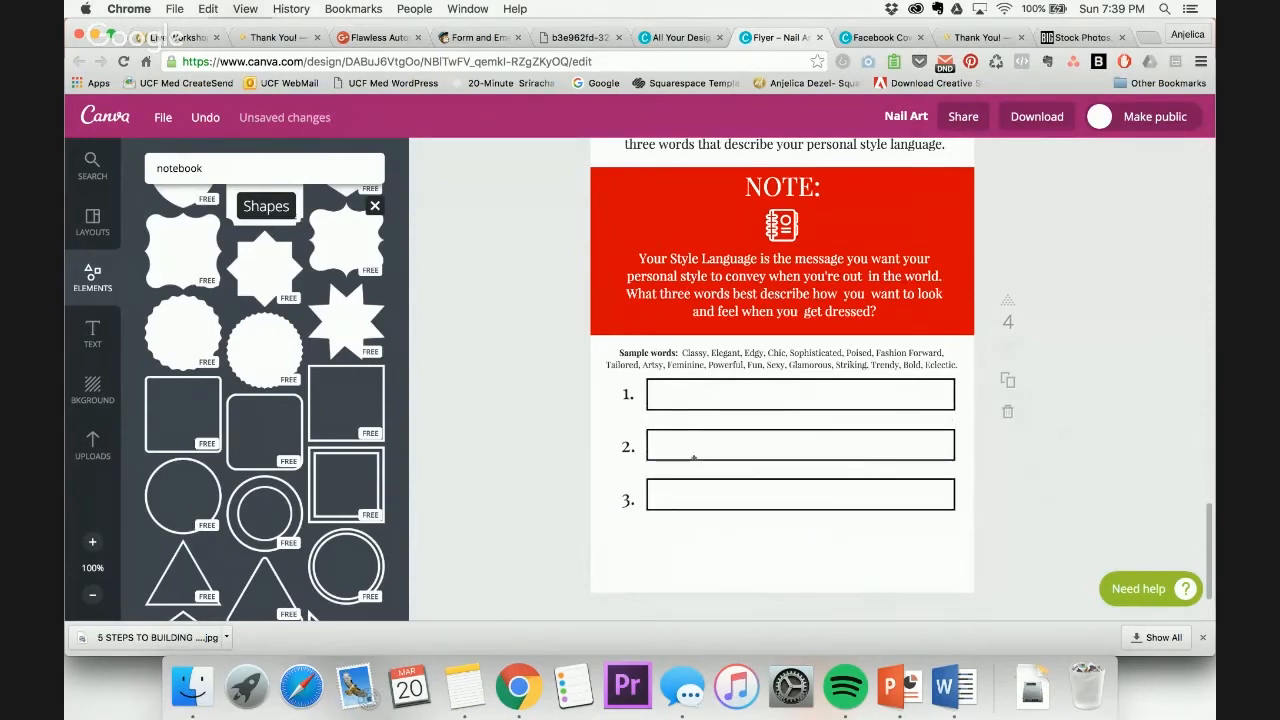
Switch to the Word document and copy the paragraph beginning "Knowing your Style Language will aid you"
scroll(1175, 299, up, 1)
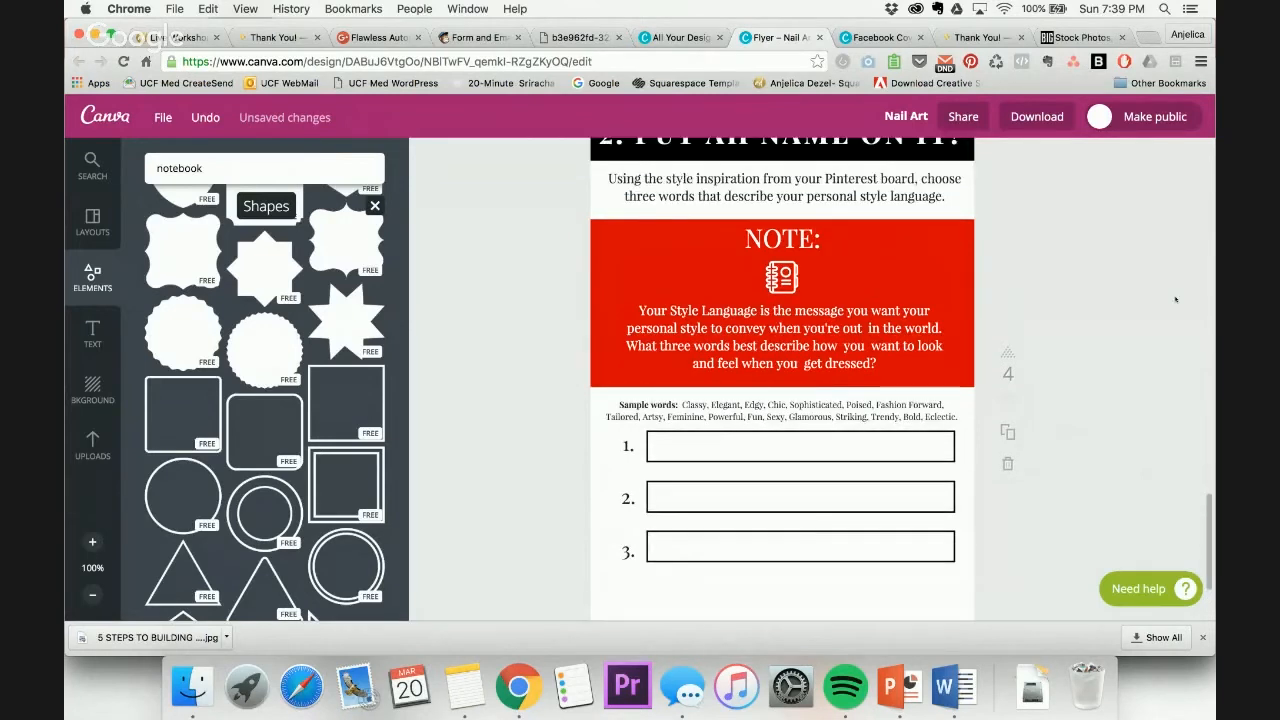
scroll(1175, 299, up, 1)
scroll(1175, 299, down, 2)
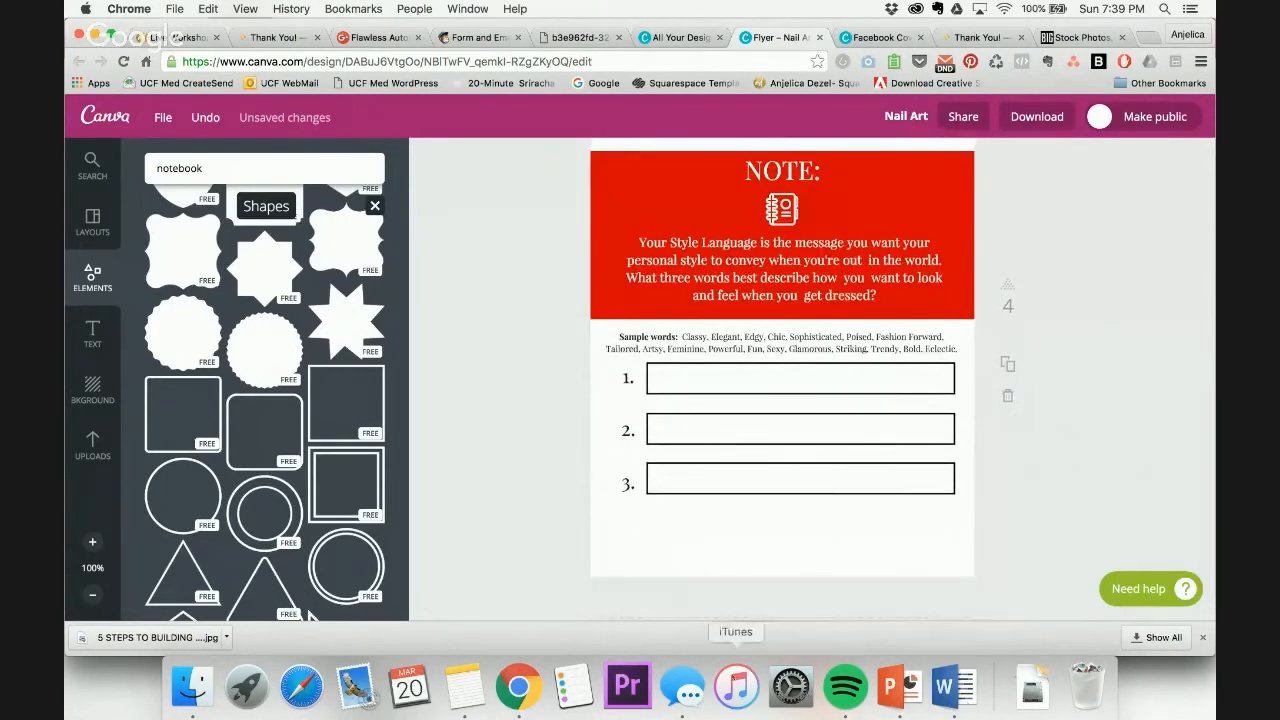
click(952, 690)
scroll(333, 411, down, 1)
drag(178, 307, 410, 341)
key(super+c)
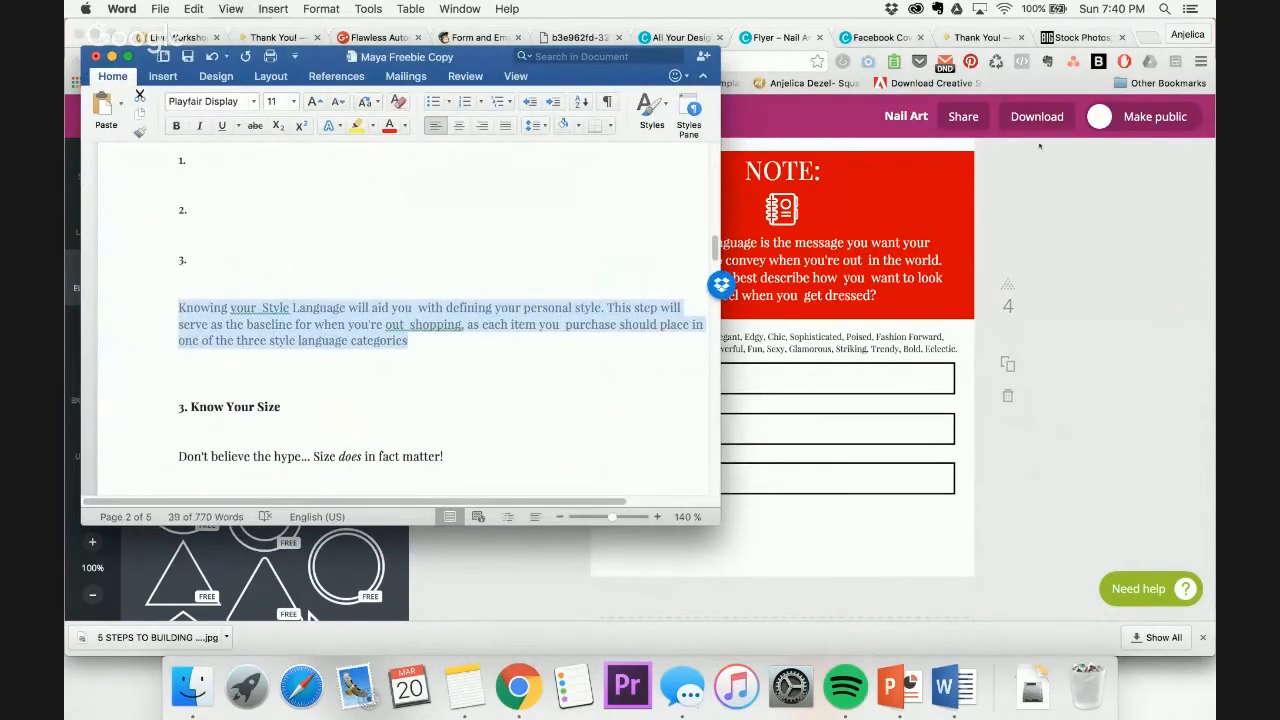
Back in Canva, duplicate the sample words text below the third answer box and replace its content with the copied paragraph
click(740, 290)
click(756, 338)
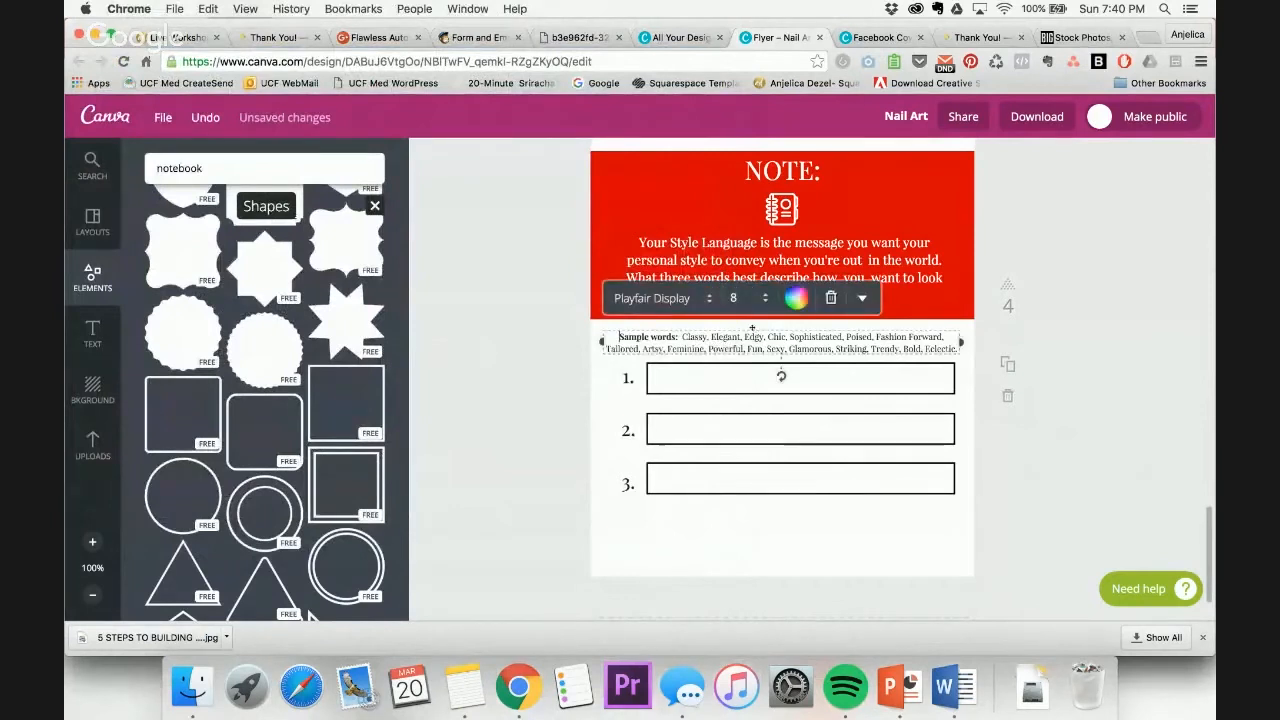
alt+drag(751, 330, 745, 532)
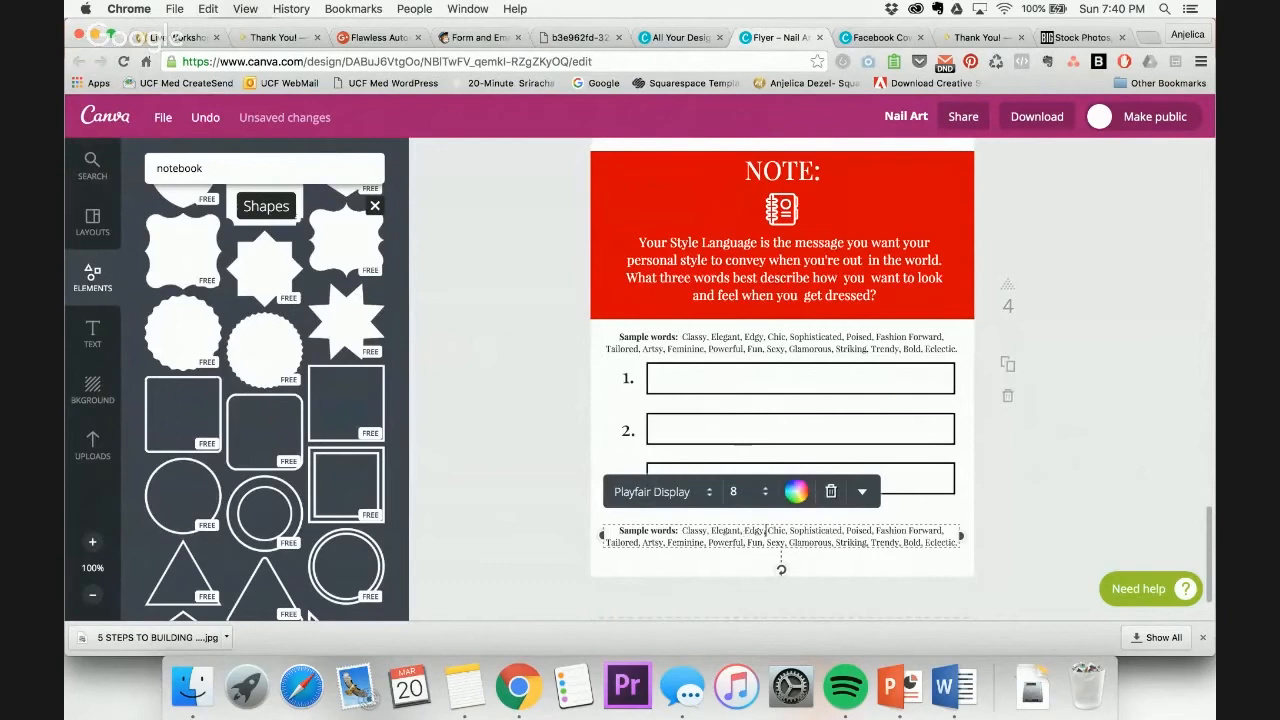
click(760, 532)
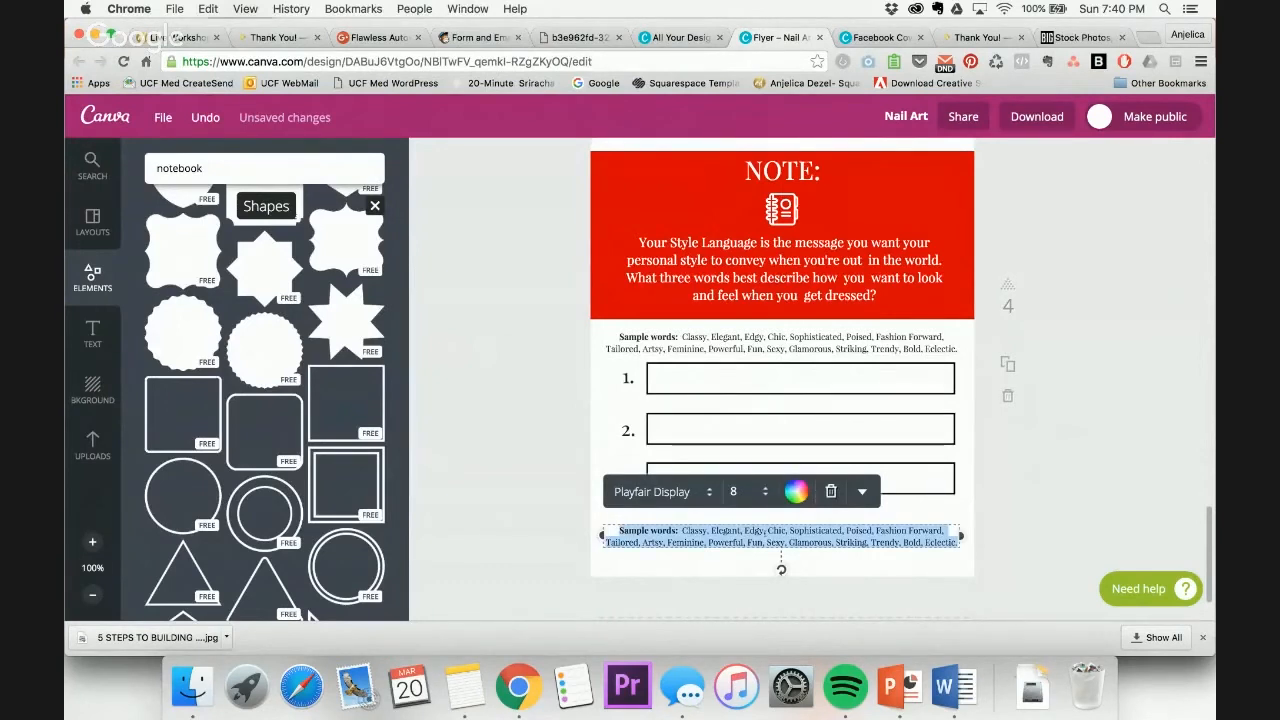
key(super+v)
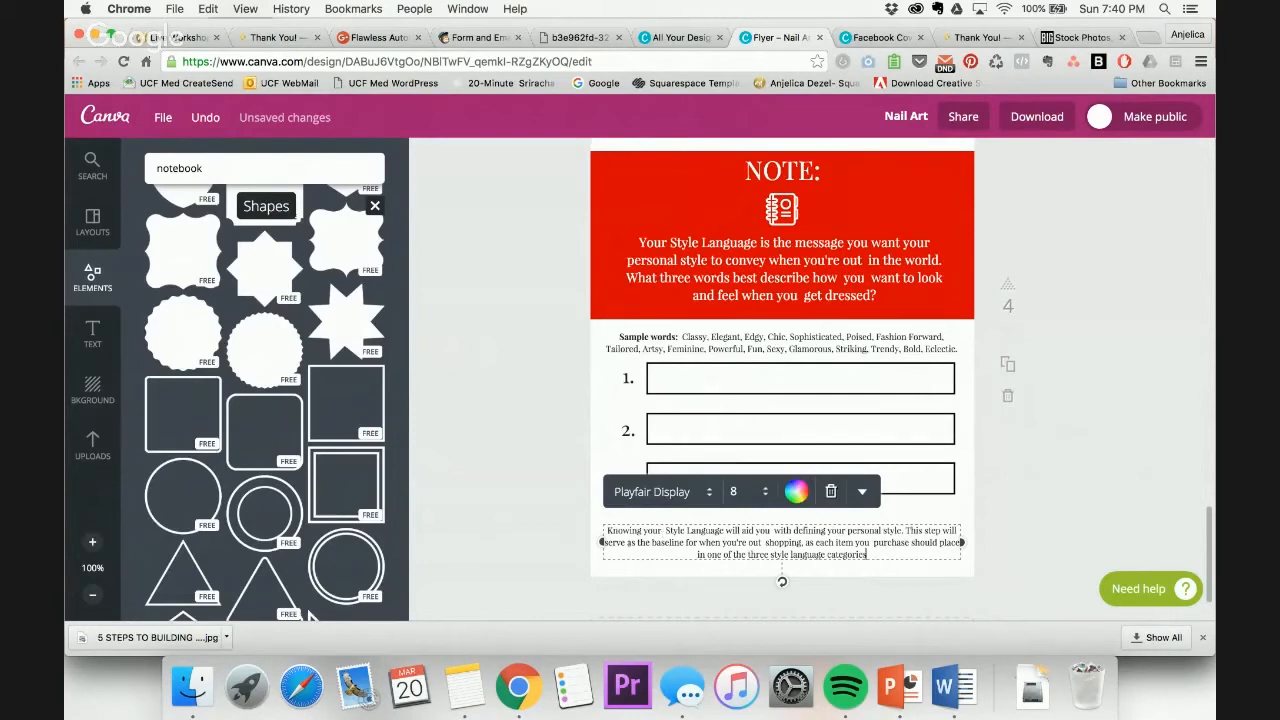
Narrow the new paragraph's text box to leave side margins and move it up slightly toward the third answer box
drag(598, 548, 615, 541)
drag(872, 521, 872, 512)
click(1118, 449)
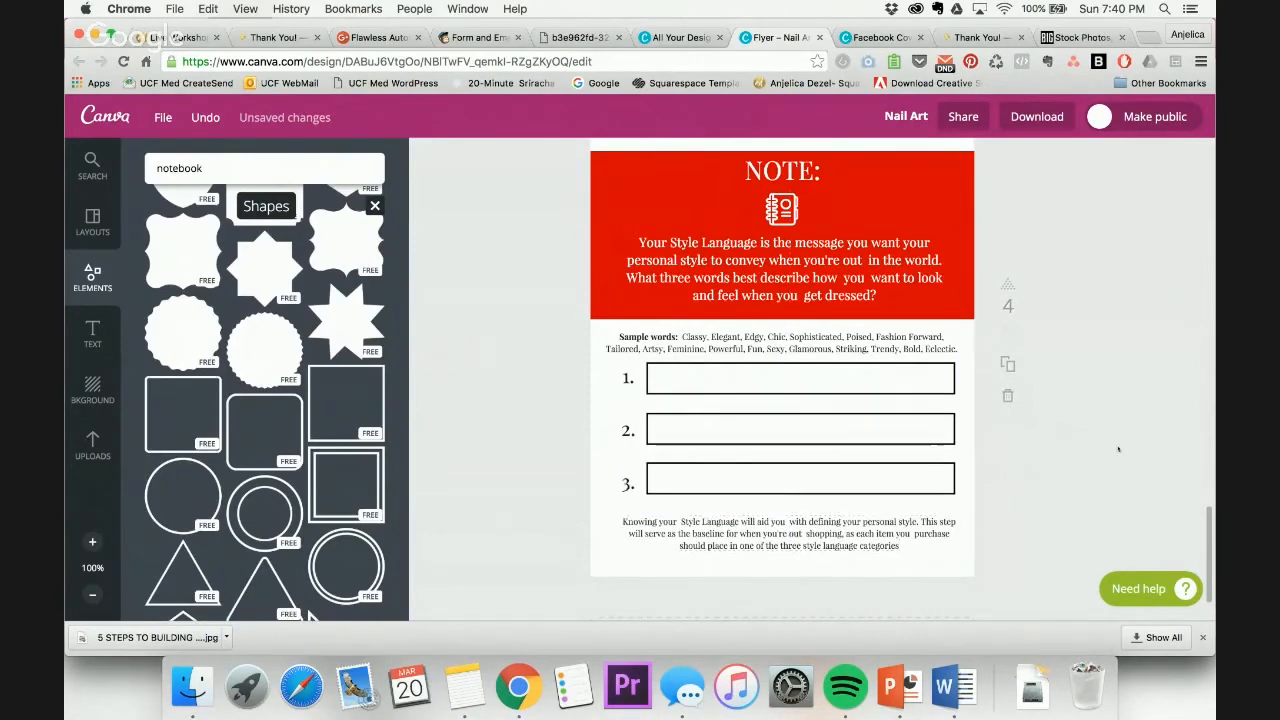
Select the numbered list together with its three answer boxes and shift them slightly left to center the group on page 4
scroll(1119, 449, up, 2)
scroll(1119, 449, down, 2)
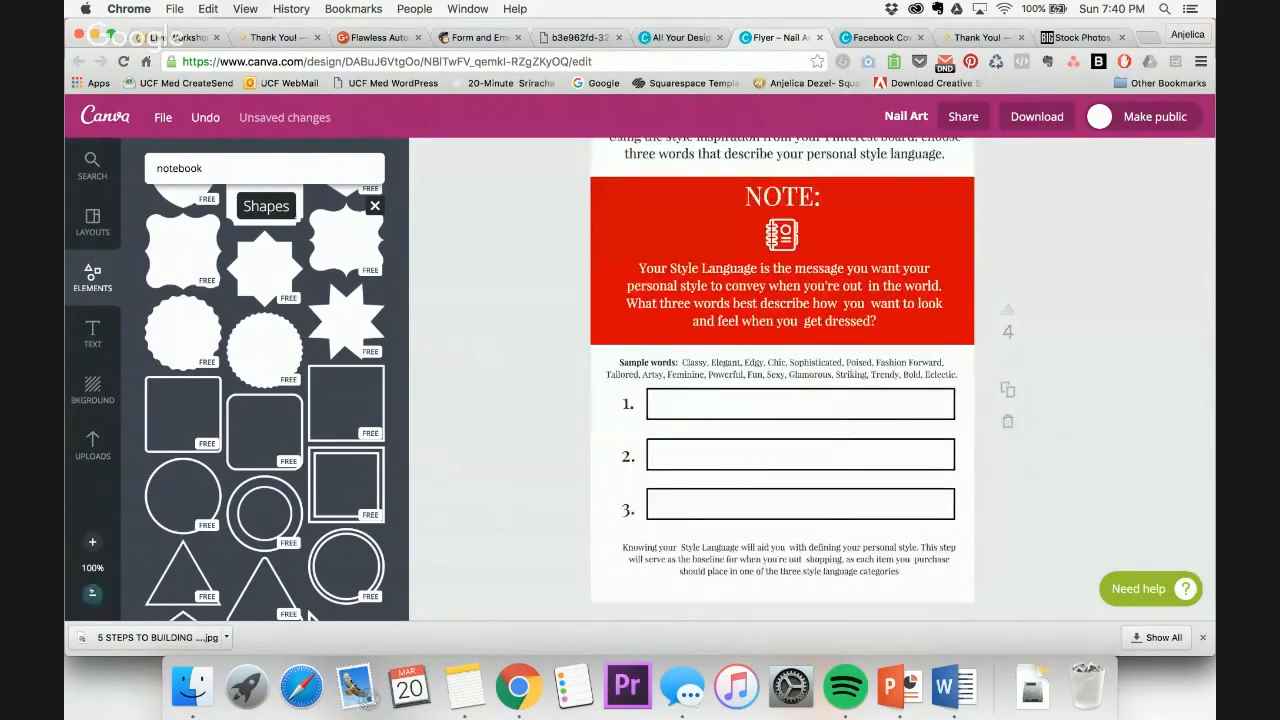
click(92, 595)
scroll(936, 419, down, 1)
scroll(936, 419, up, 2)
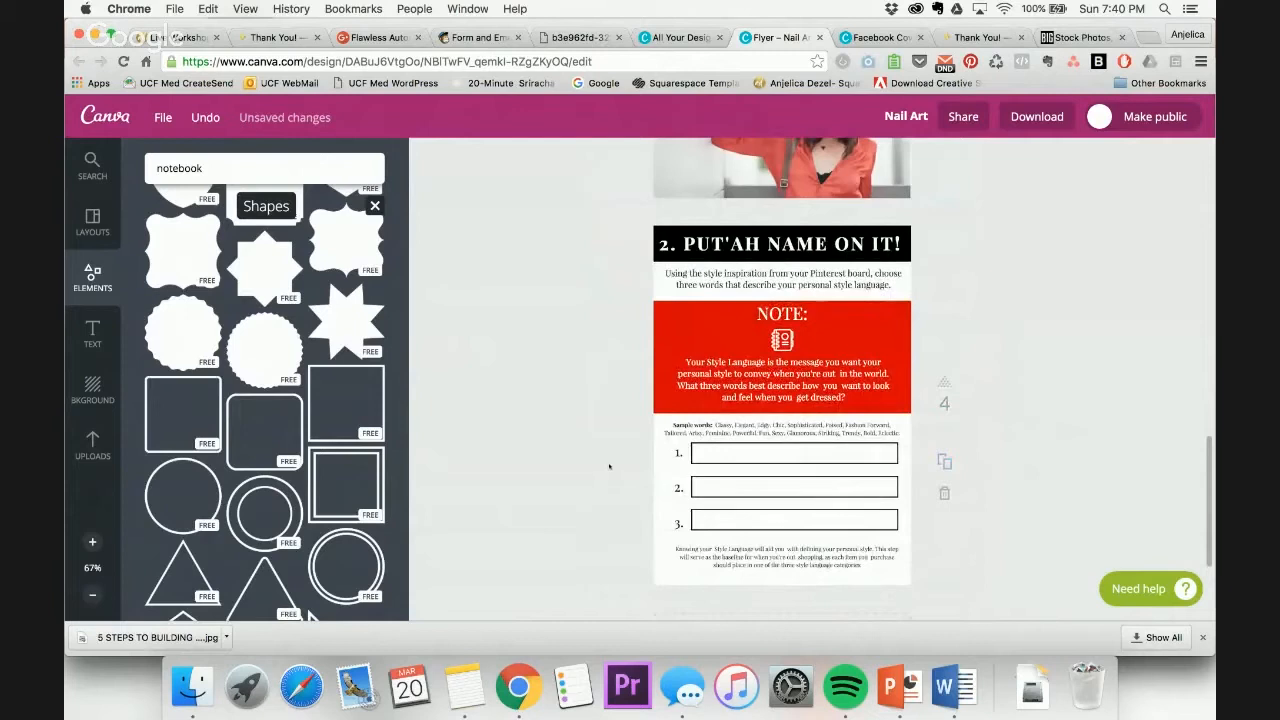
drag(622, 446, 819, 517)
click(1043, 403)
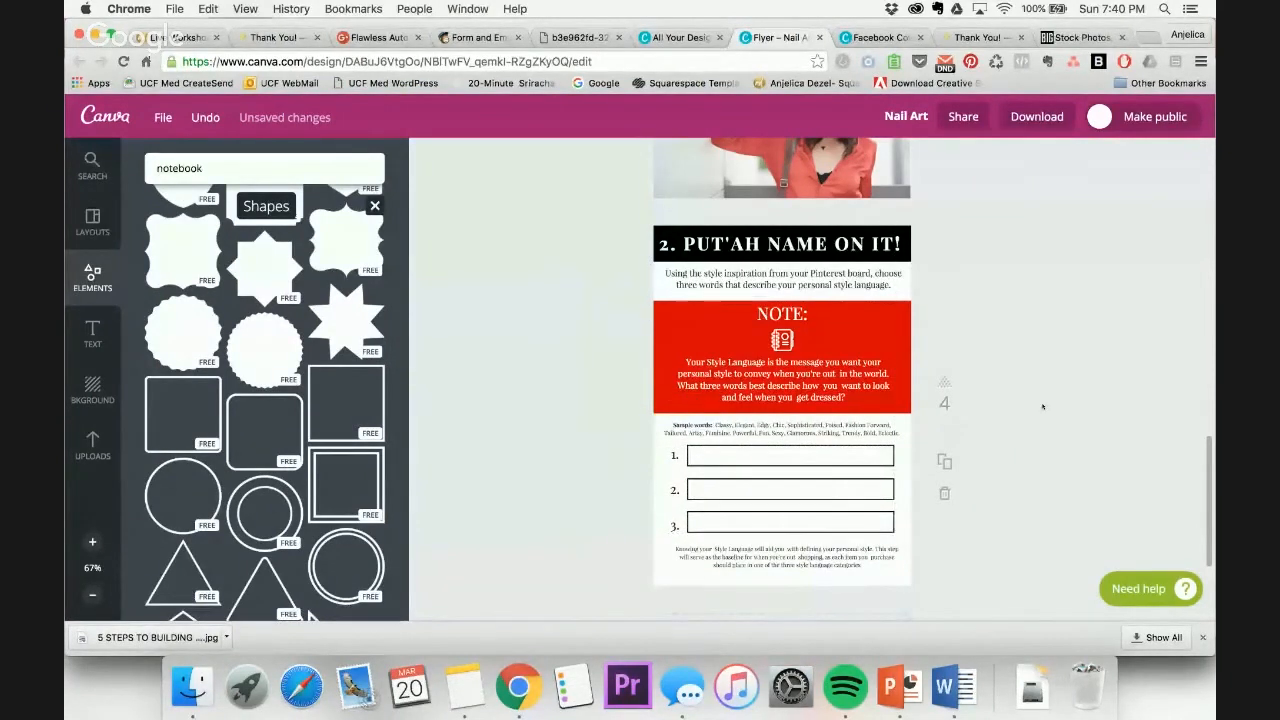
drag(646, 461, 765, 494)
click(1094, 405)
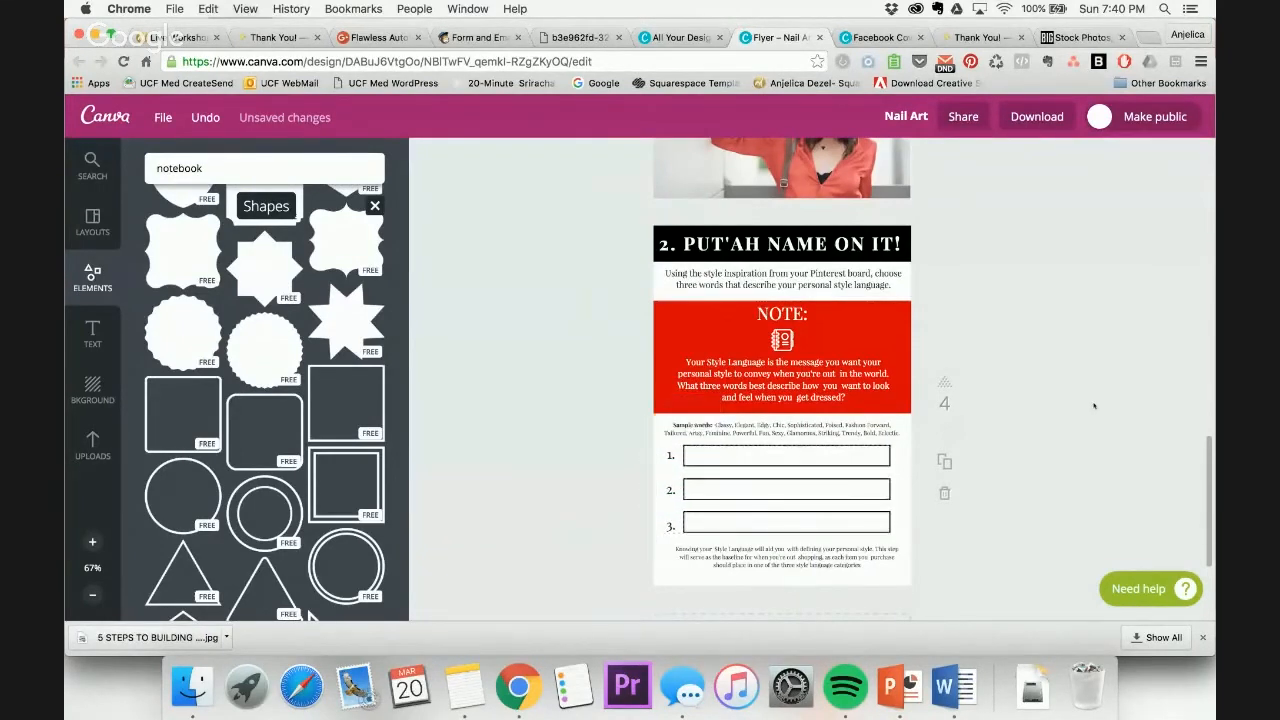
Switch to the Word document and read through section 3, "Know Your Size", and its "HOW TO MEASURE" instructions
scroll(1094, 405, down, 5)
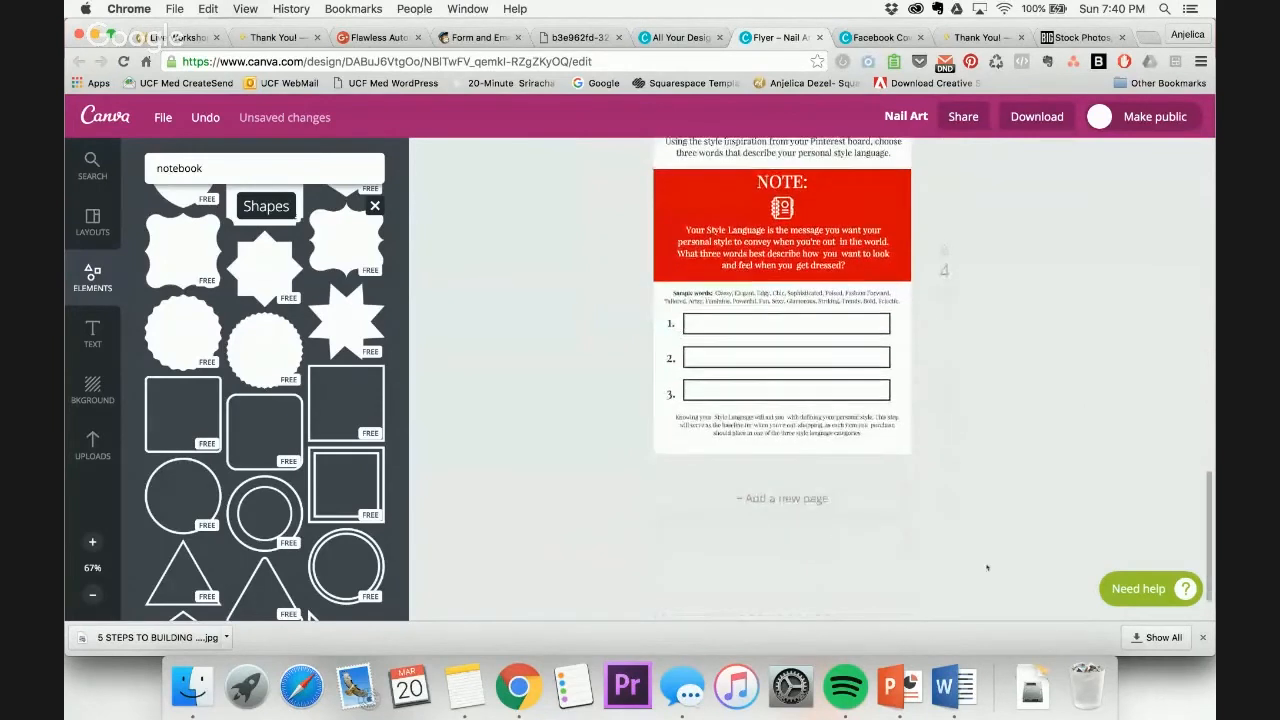
click(948, 678)
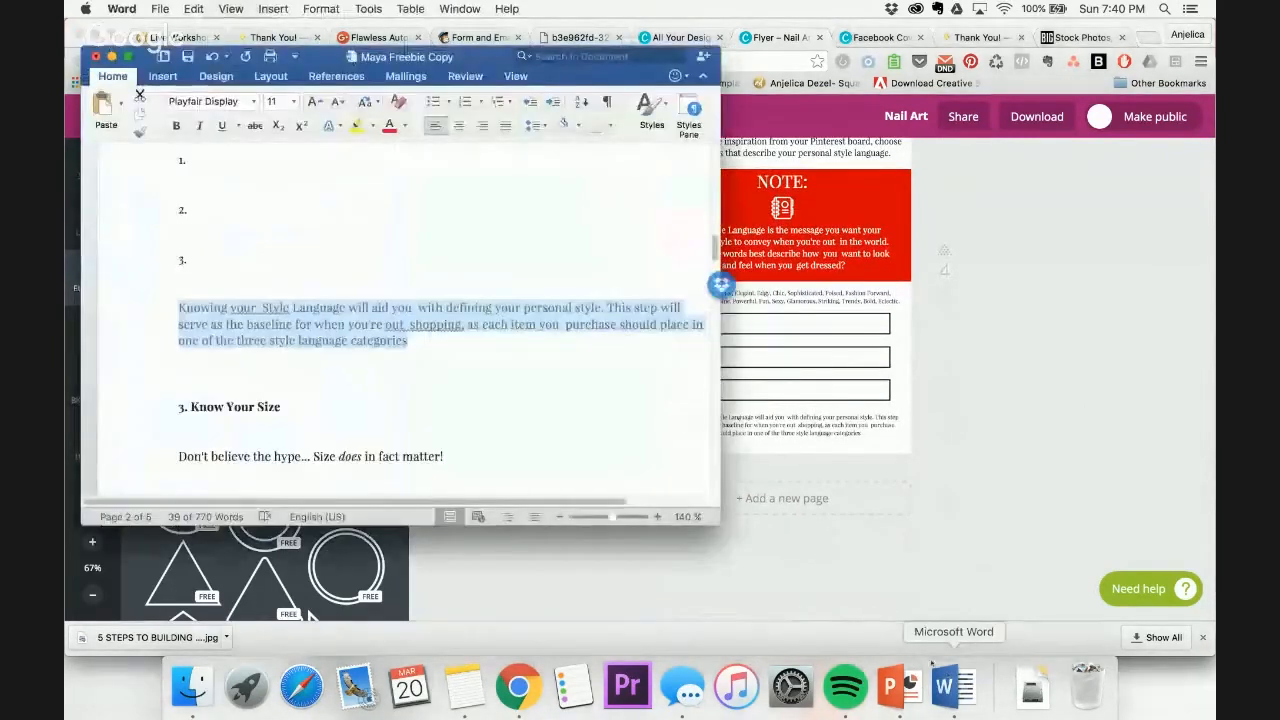
scroll(368, 448, down, 5)
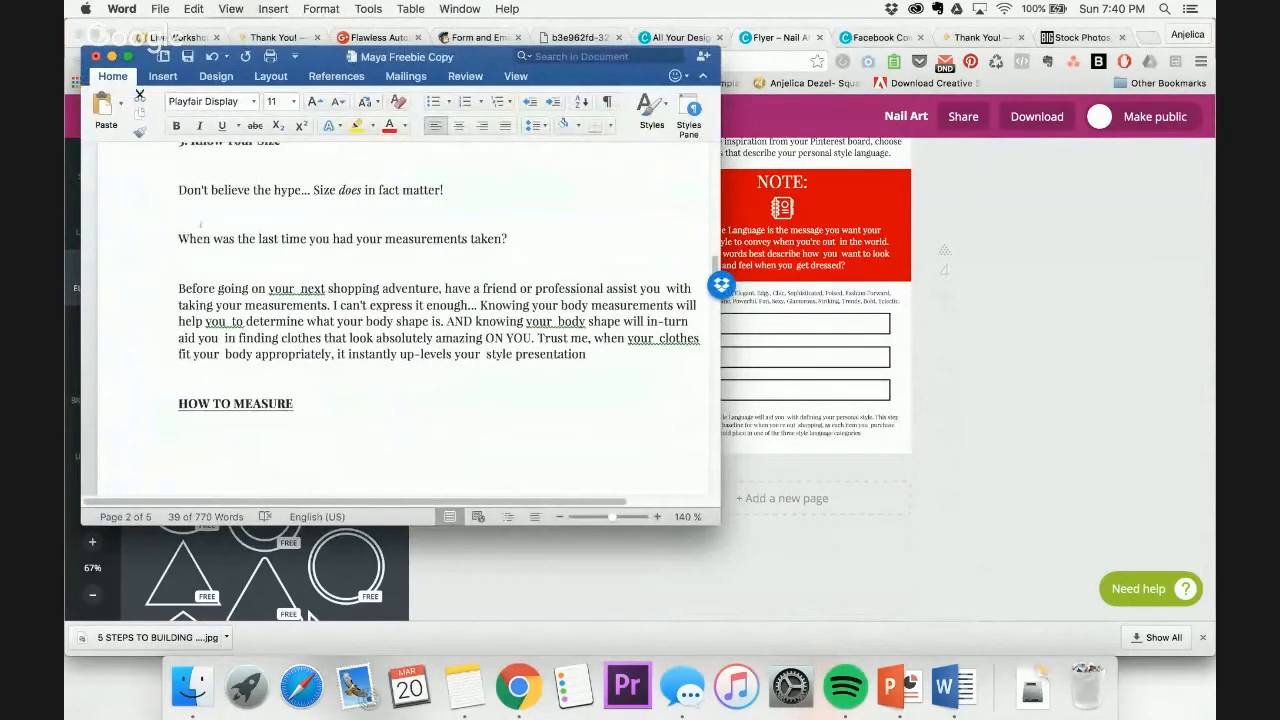
scroll(400, 320, up, 1)
scroll(400, 320, down, 4)
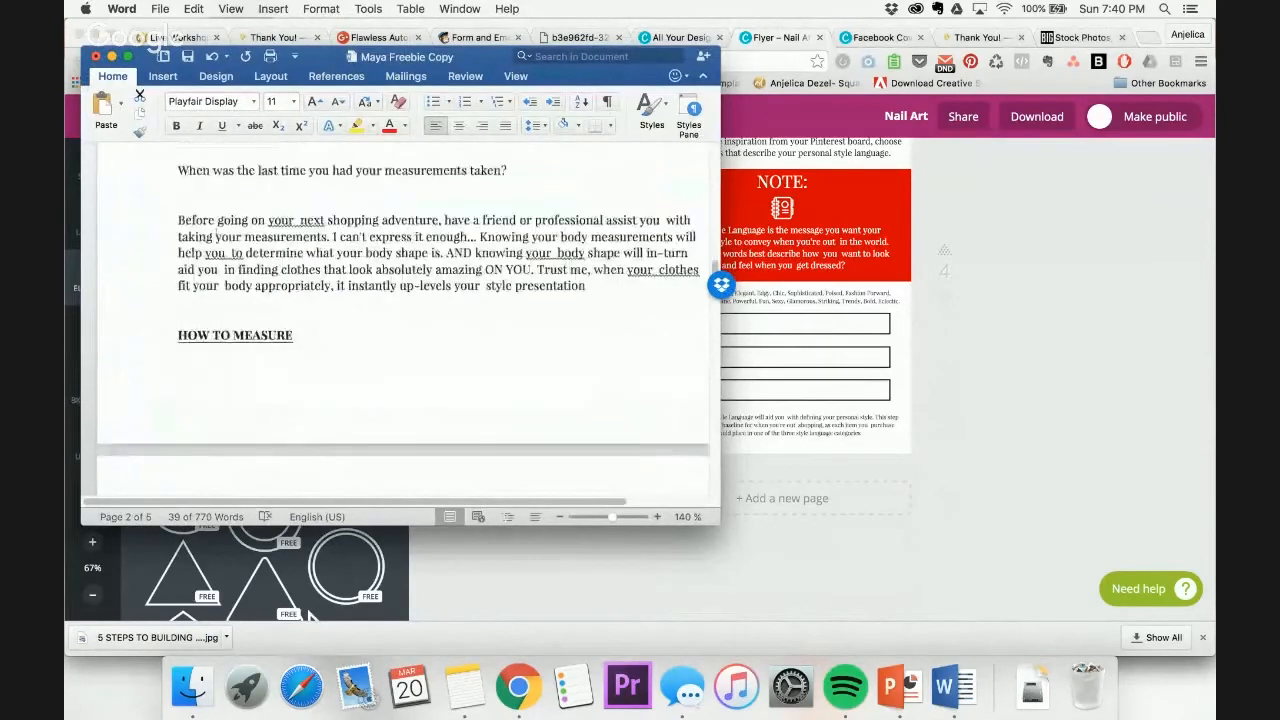
scroll(400, 320, down, 3)
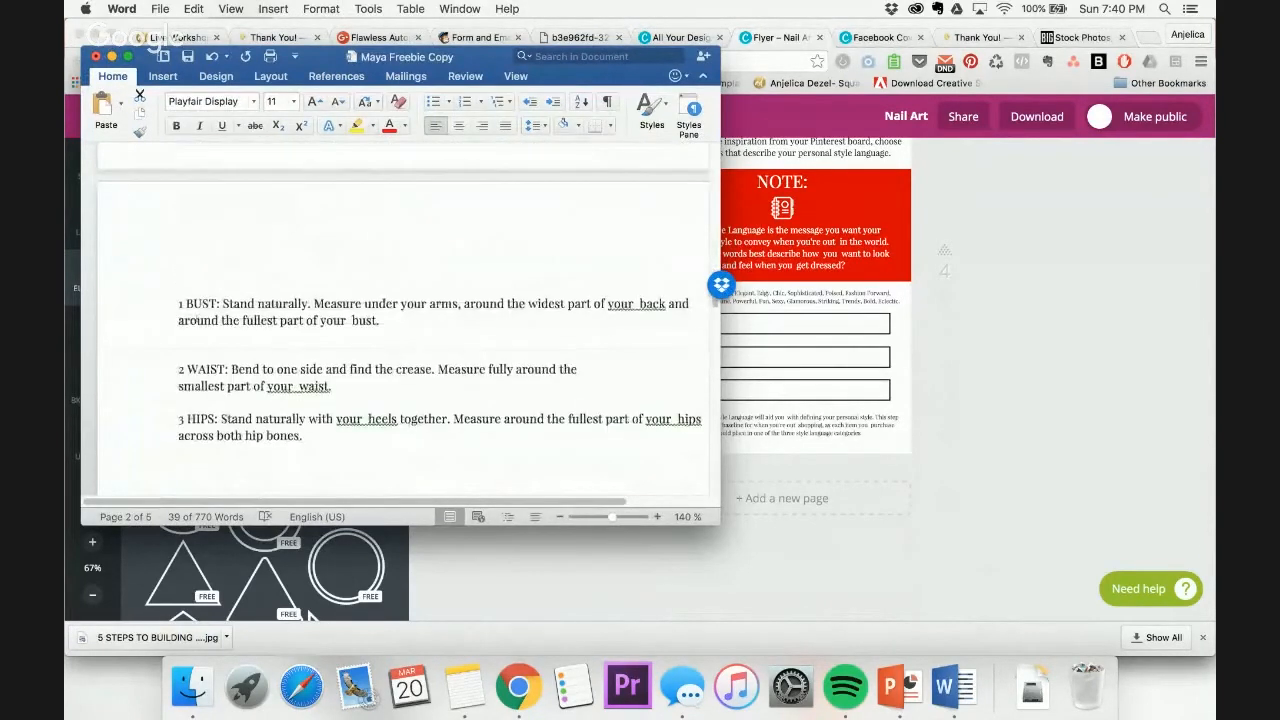
scroll(250, 428, down, 3)
scroll(260, 420, up, 4)
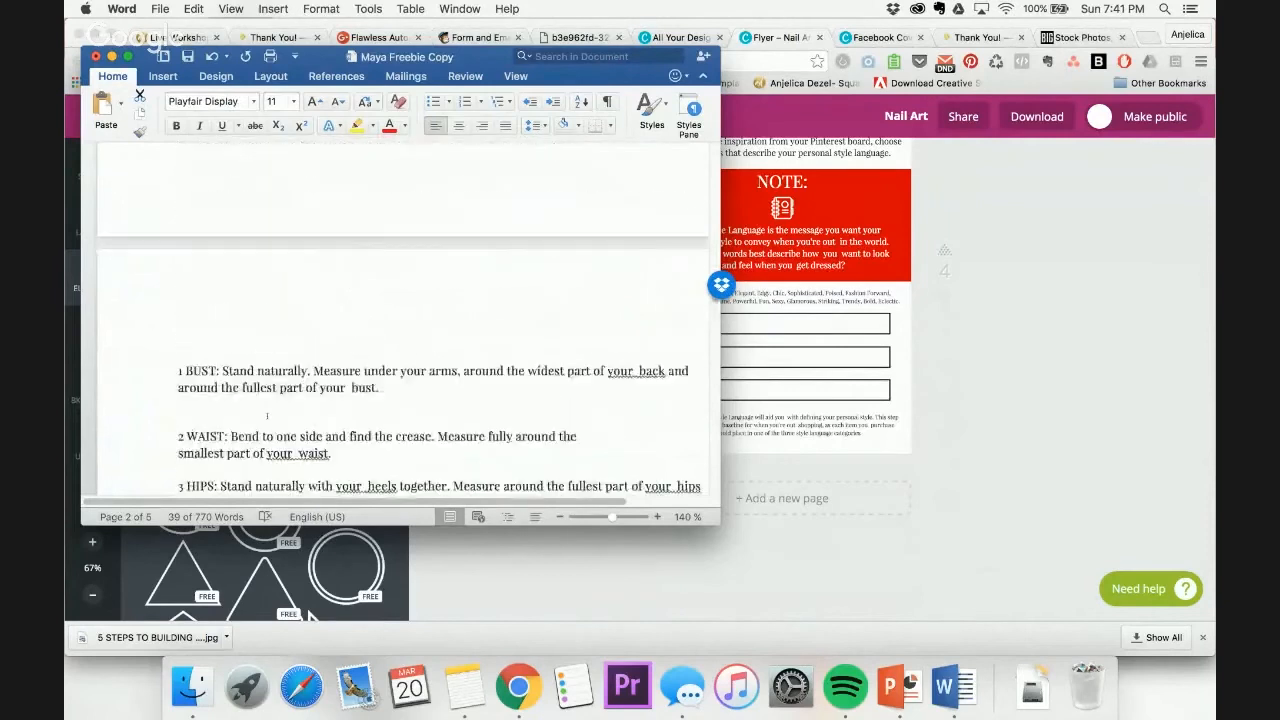
scroll(267, 415, up, 3)
scroll(263, 283, down, 2)
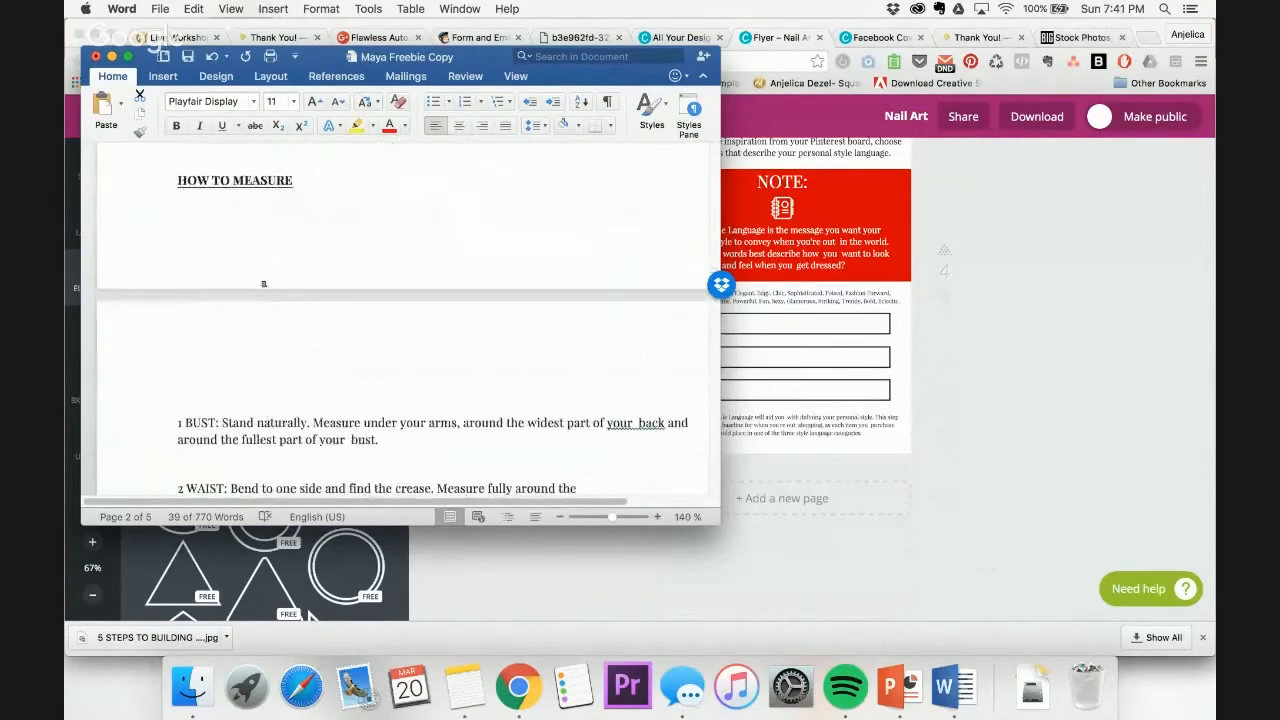
scroll(329, 216, down, 2)
scroll(200, 220, up, 8)
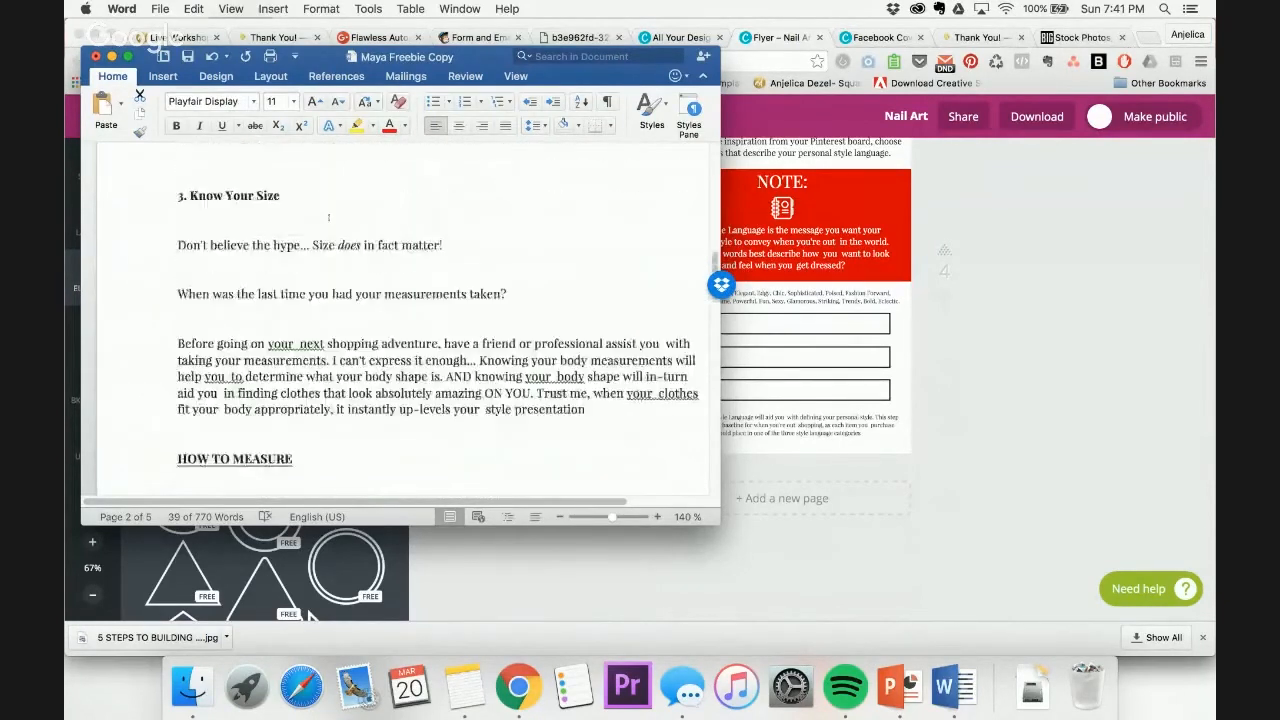
Select the "Know Your Size" heading text in Word, return to the Canva flyer and duplicate page 4
drag(280, 212, 209, 212)
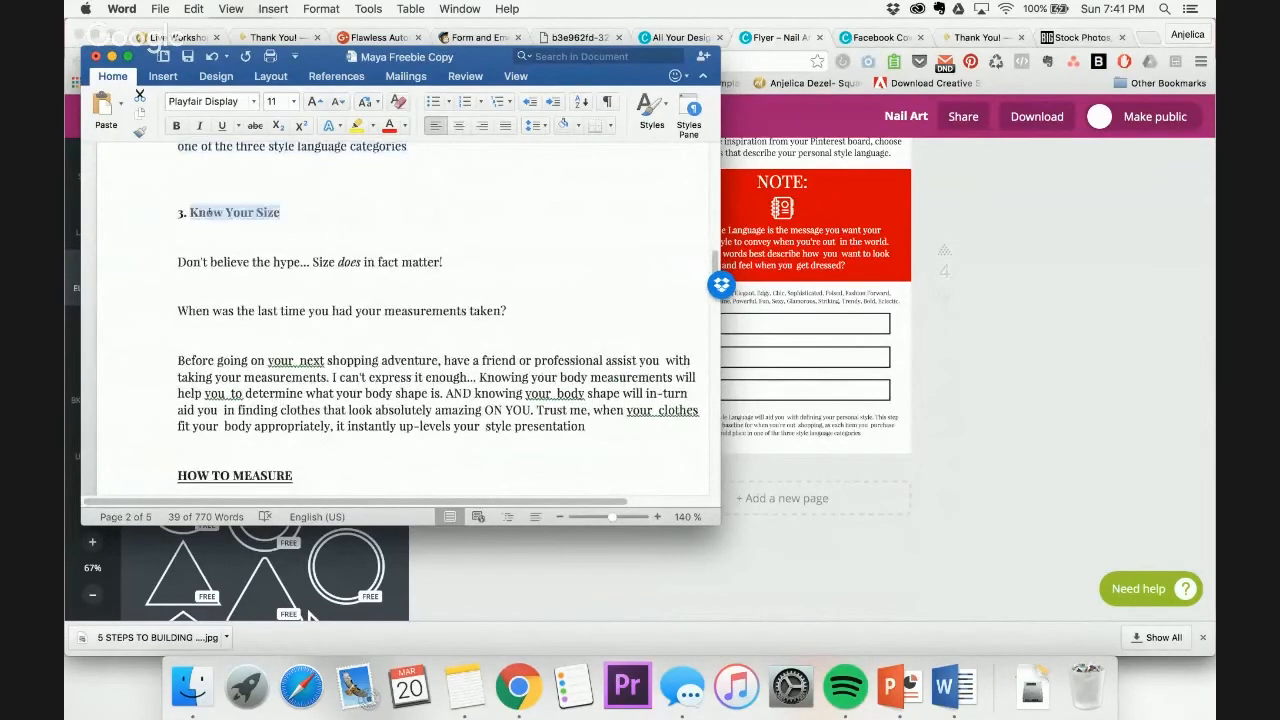
click(936, 143)
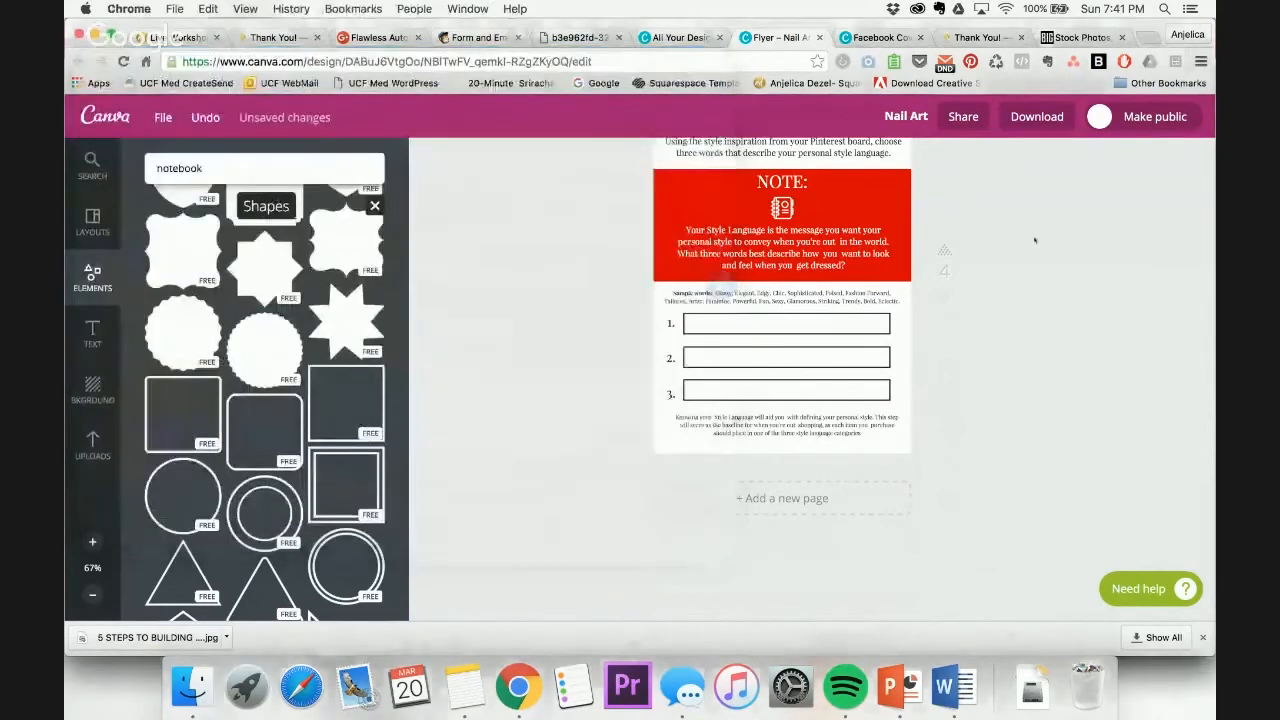
scroll(1034, 240, down, 1)
scroll(1010, 353, up, 4)
scroll(1010, 353, up, 3)
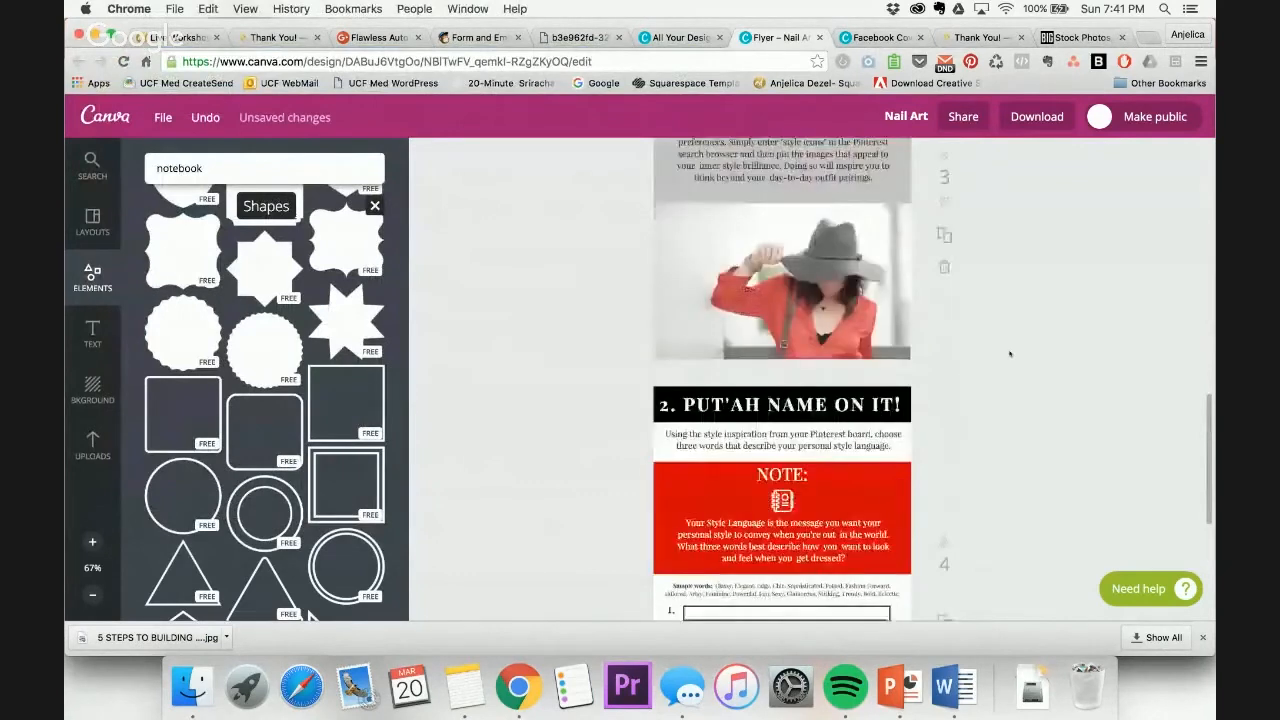
scroll(810, 380, down, 4)
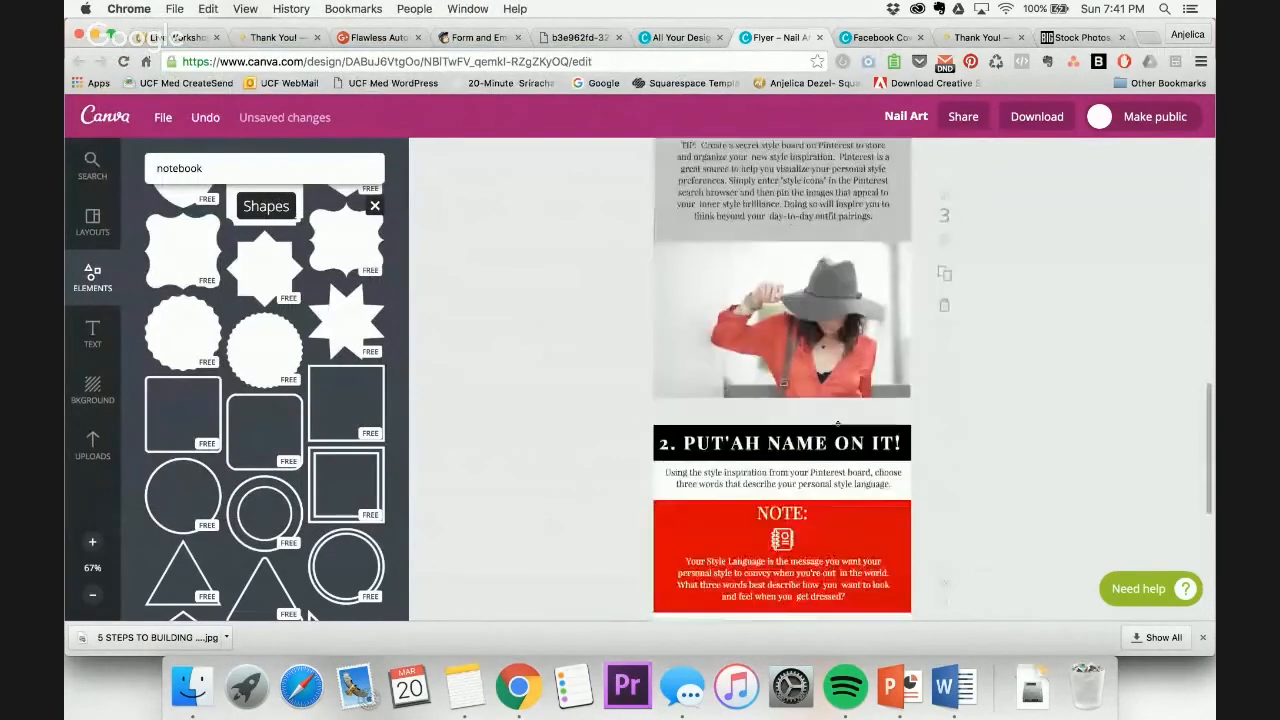
scroll(838, 423, down, 1)
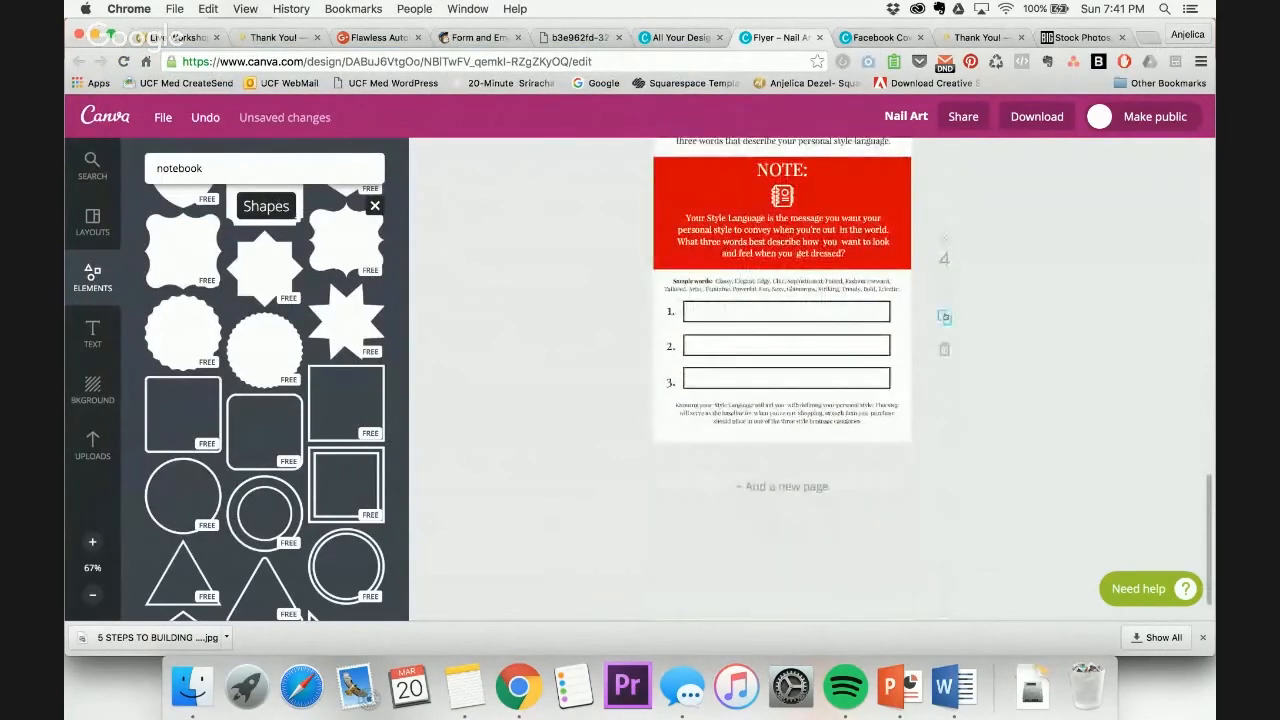
click(945, 318)
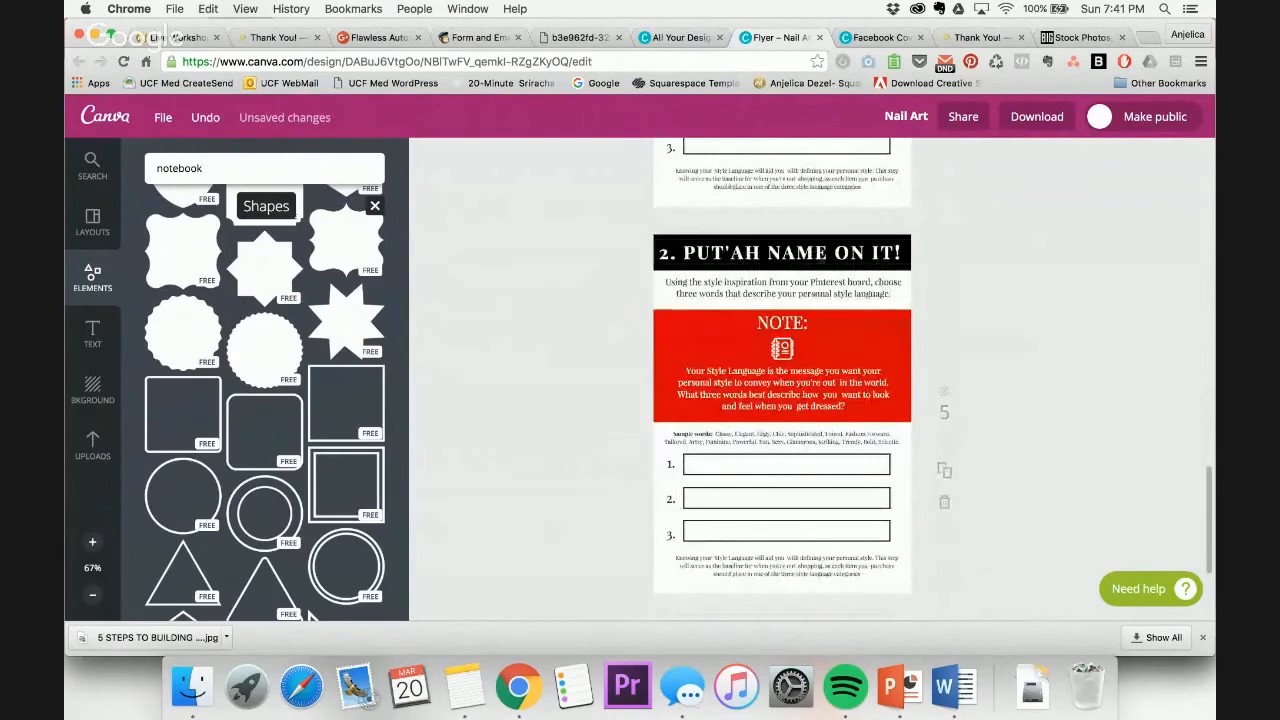
Replace page 5's heading text with "3. KNOW YOUR SIZE"
triple_click(798, 253)
text(3. KNOW YOUR SIZE)
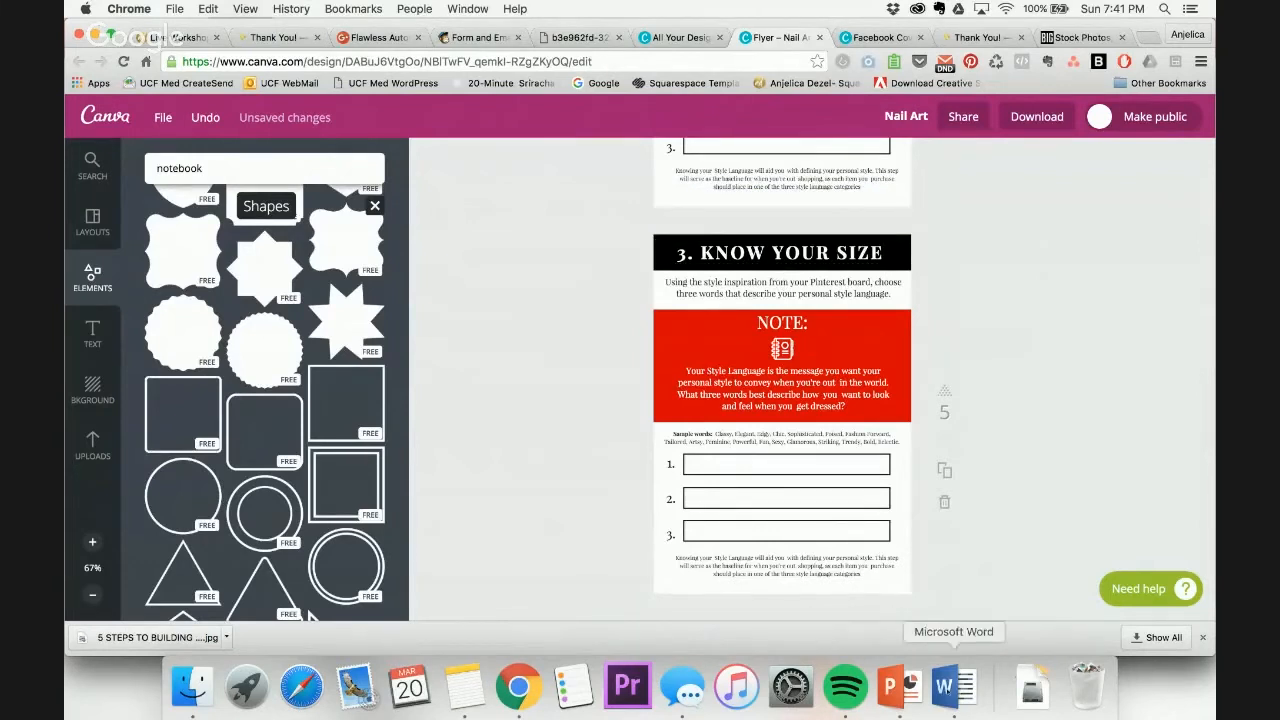
Replace page 5's intro with the two "Don't believe the hype..." and "When was the last time..." sentences from Word, each on its own line
click(952, 686)
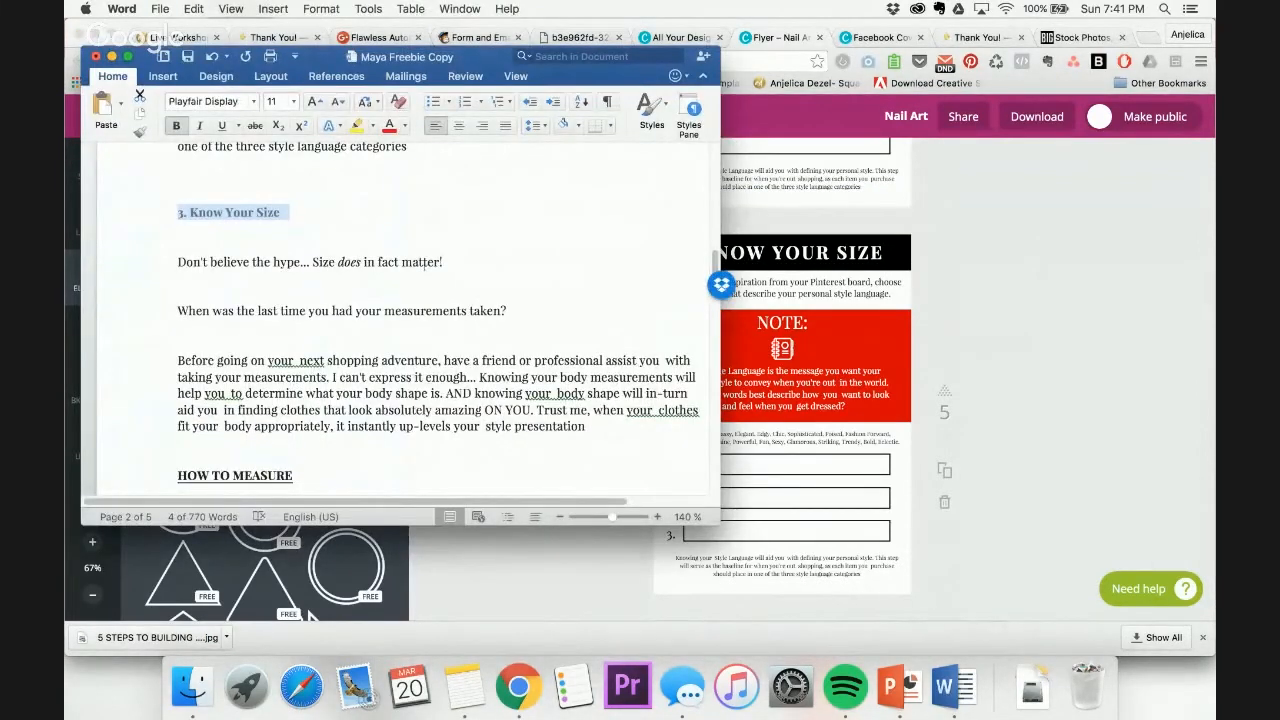
drag(508, 311, 178, 262)
key(super+c)
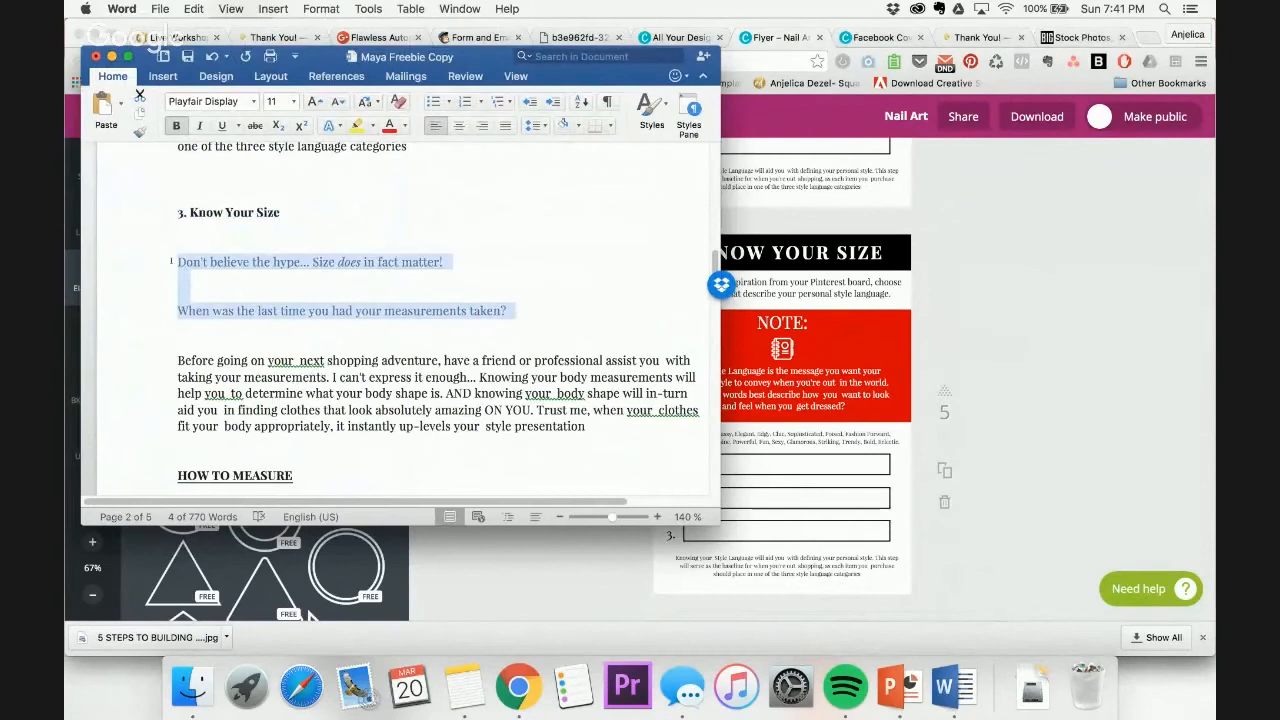
click(797, 277)
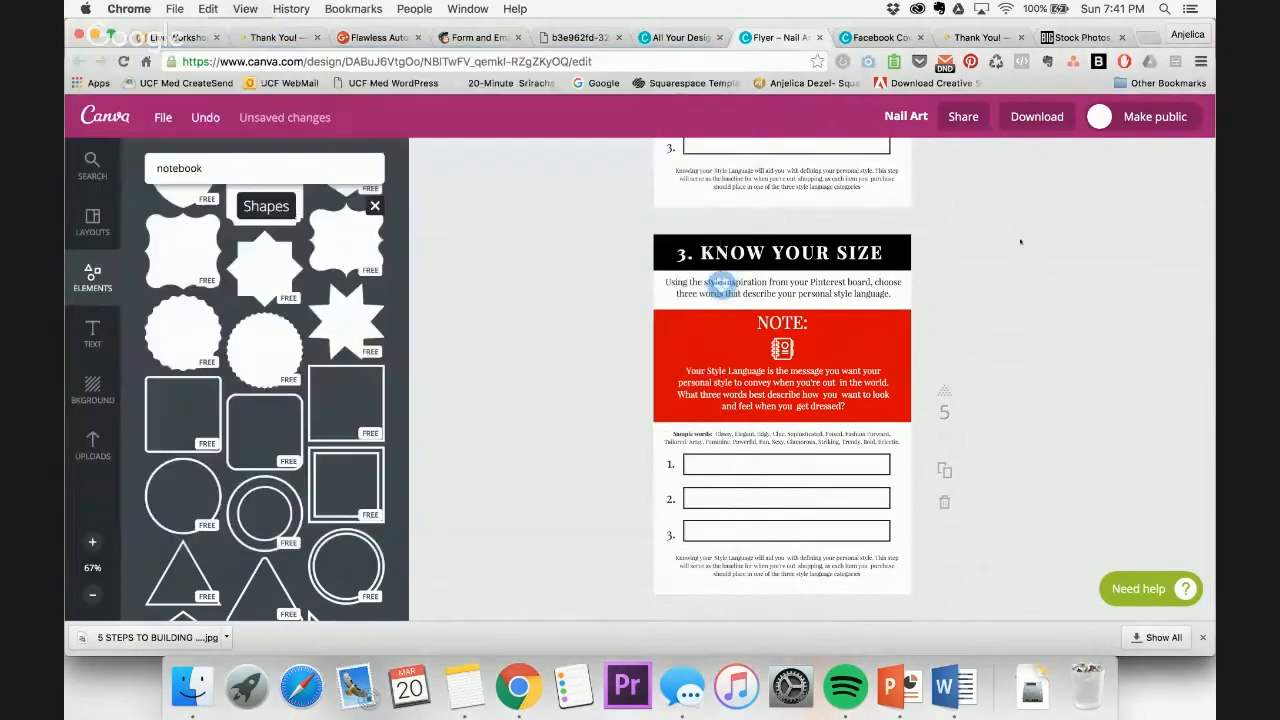
click(797, 282)
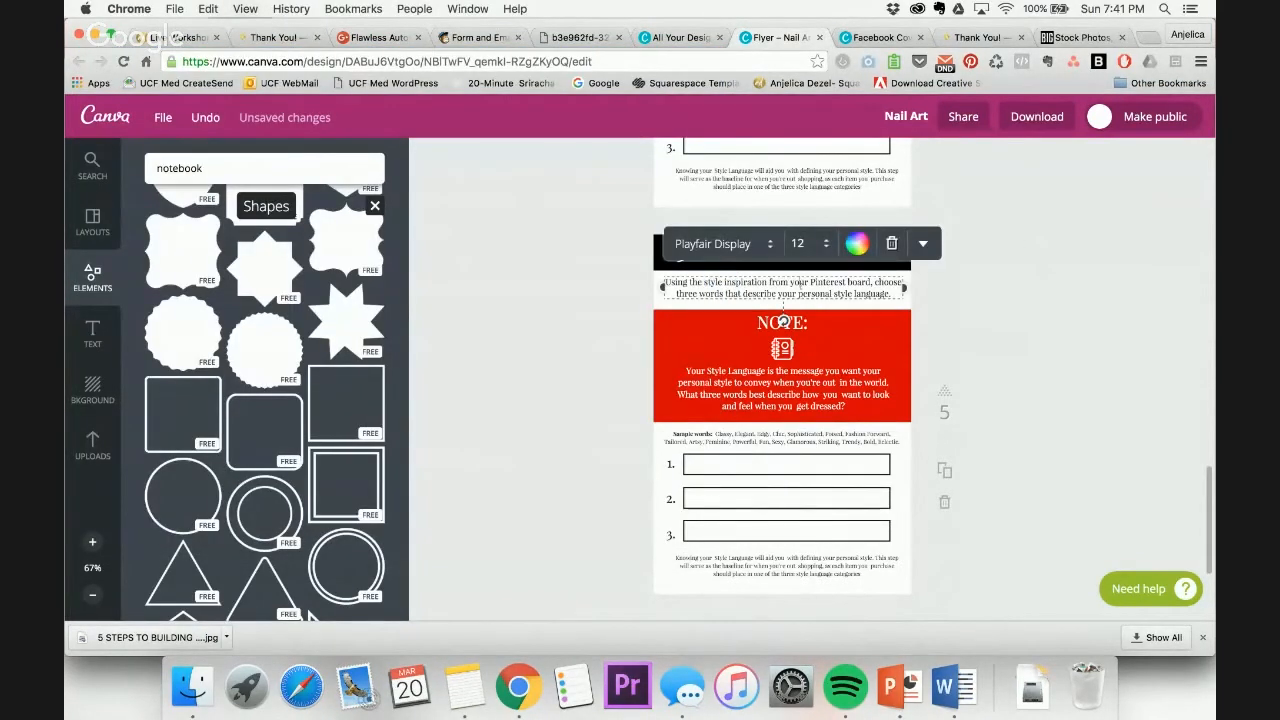
key(super+a)
key(super+v)
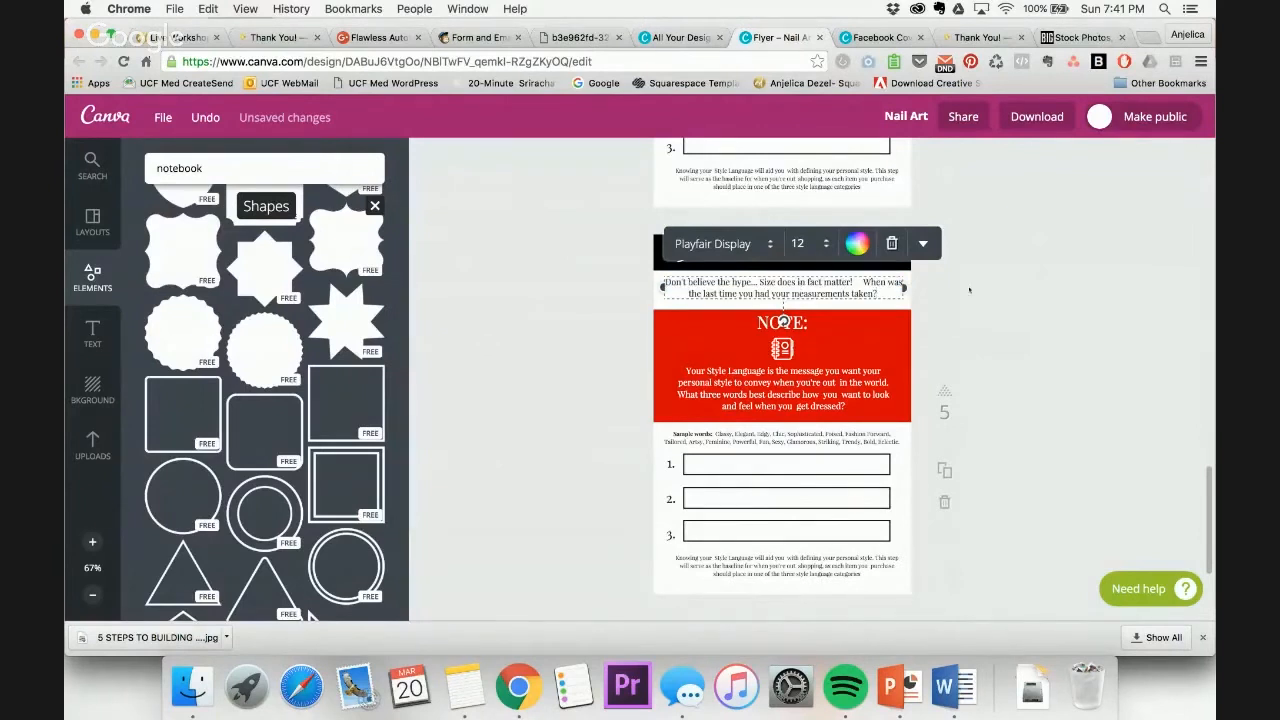
click(1028, 292)
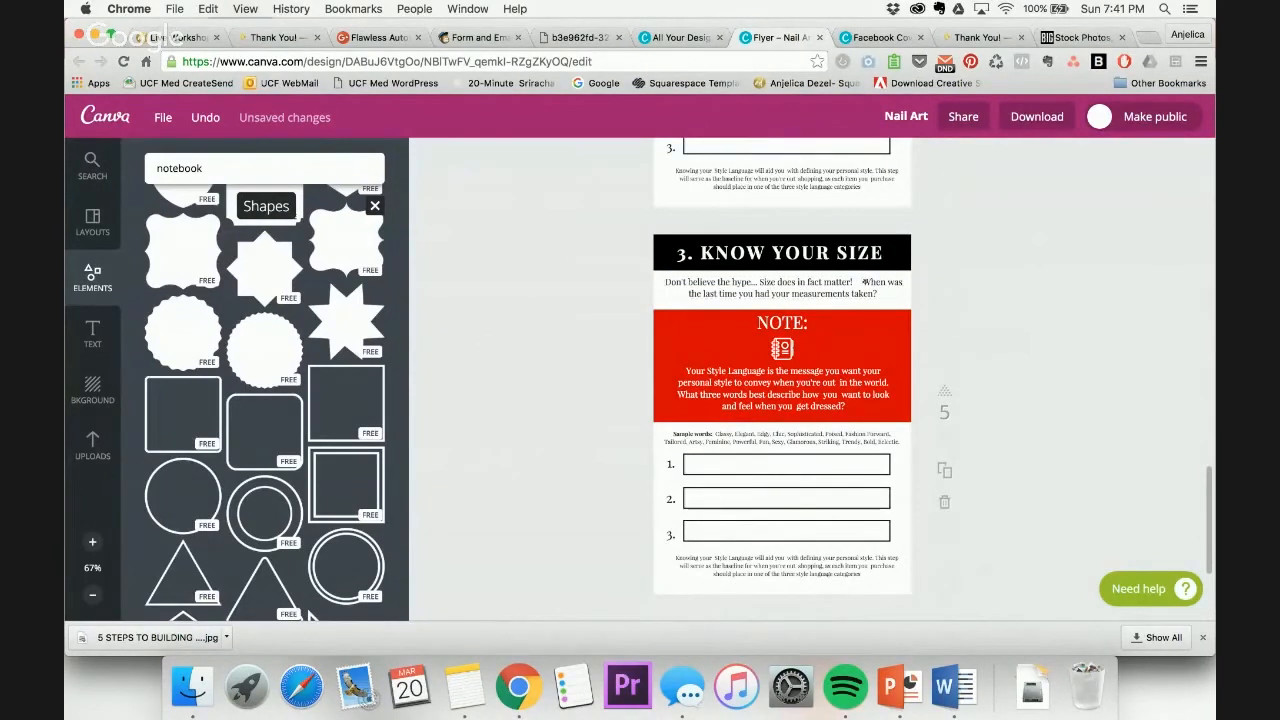
click(865, 282)
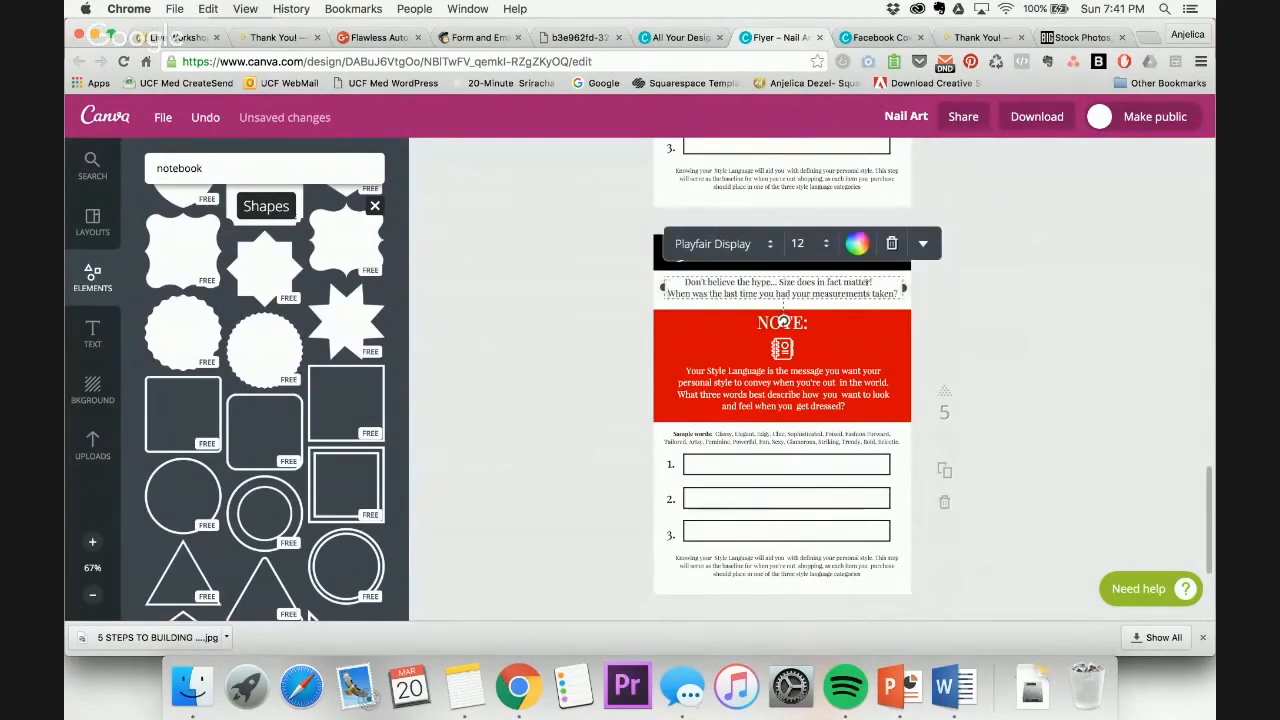
click(1036, 302)
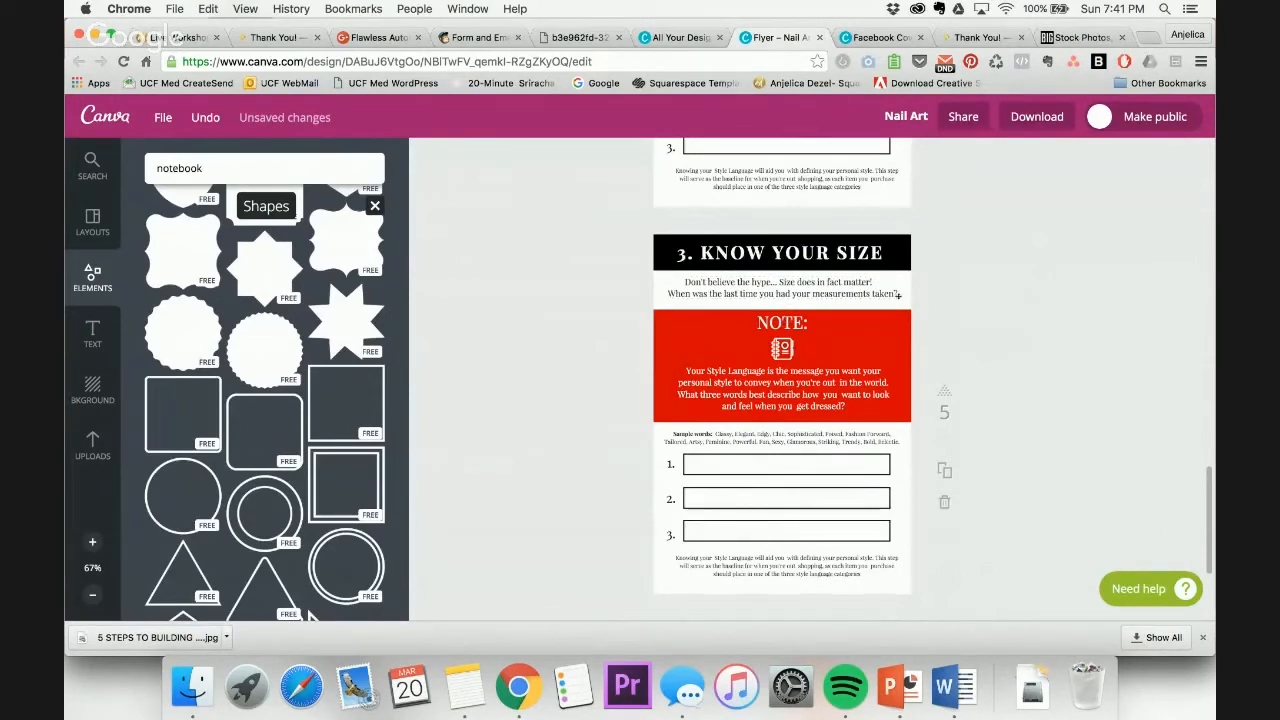
Copy Word's paragraph beginning "Before going on your next shopping adventure" and replace the red block's text on page 5 with it in Canva
click(953, 686)
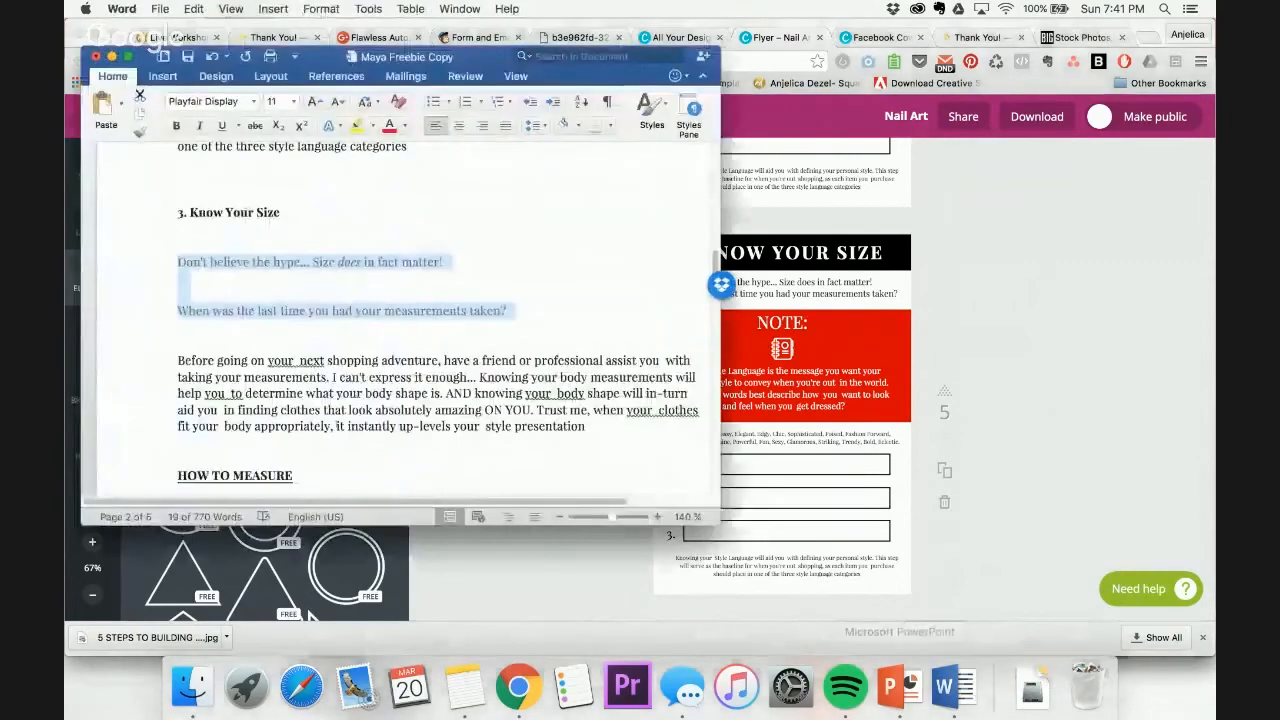
drag(178, 360, 585, 426)
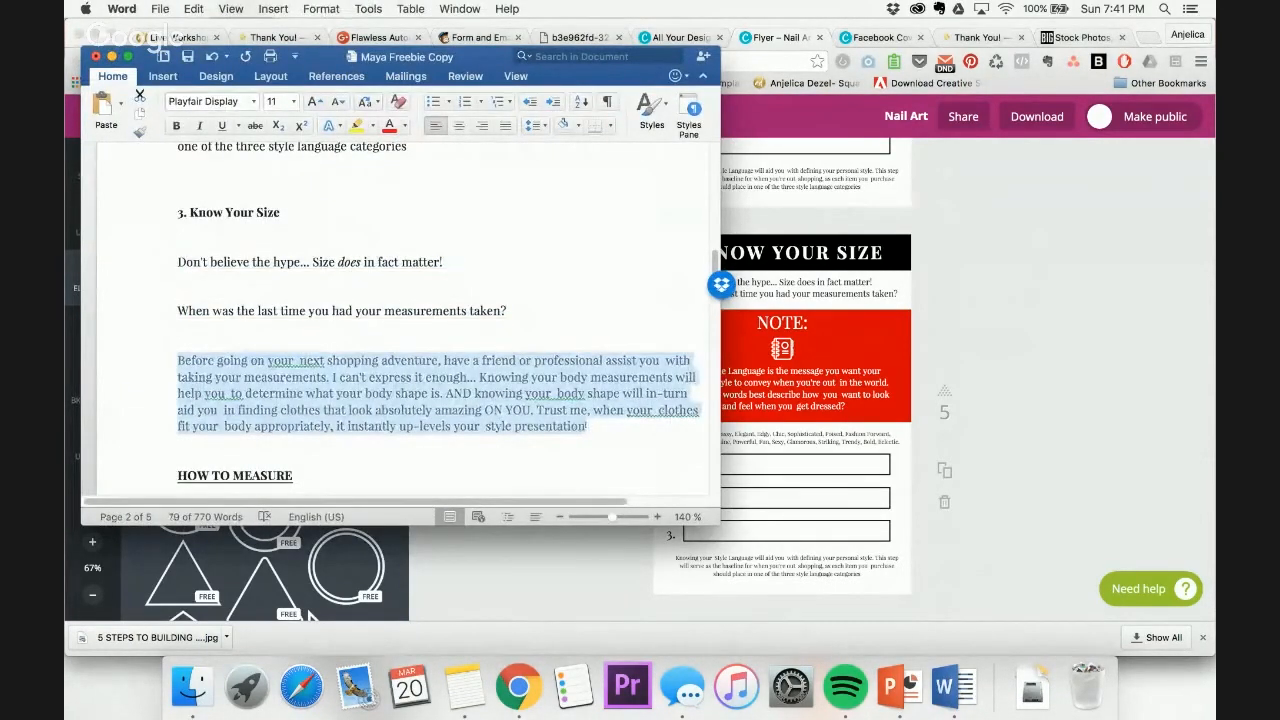
click(1033, 296)
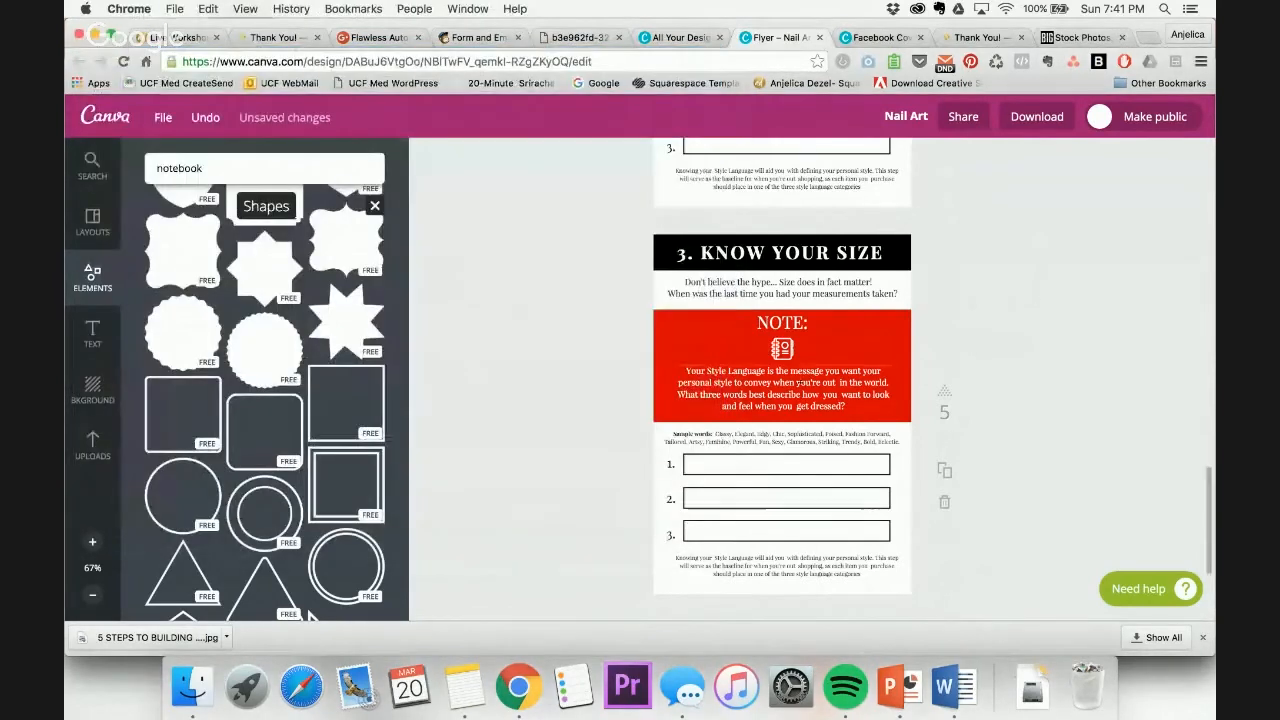
click(781, 385)
click(781, 385)
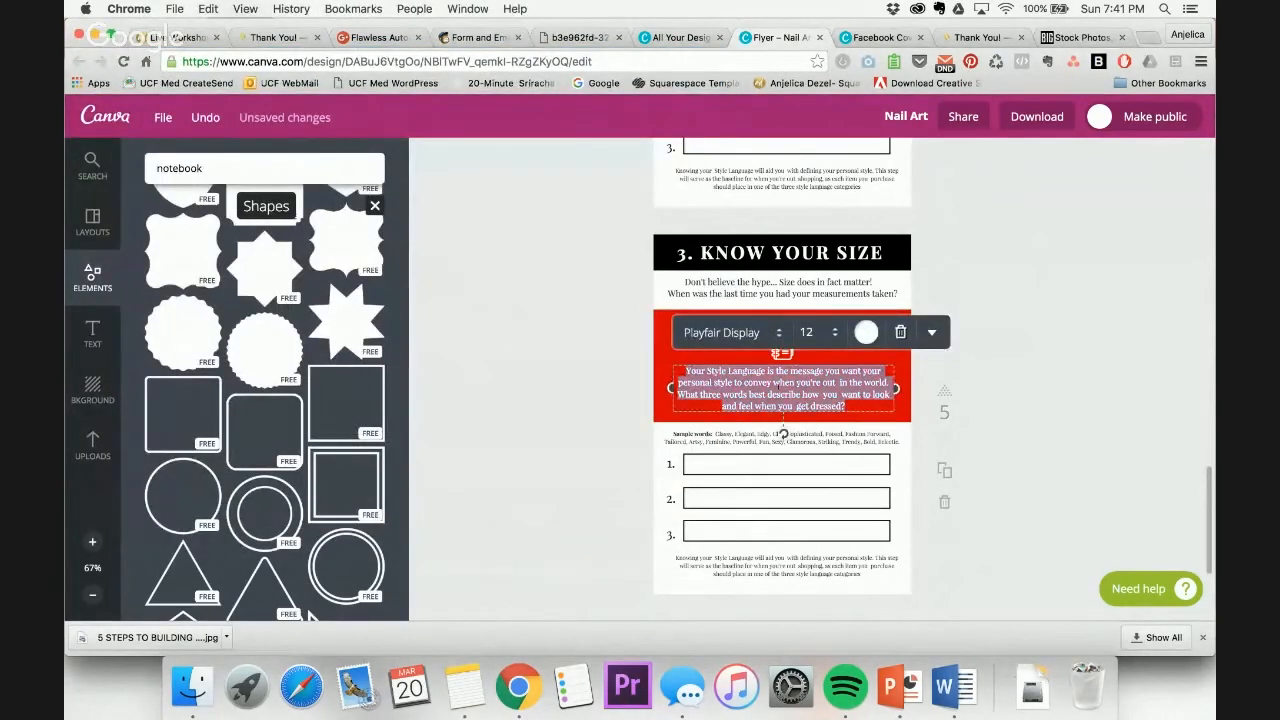
key(super+v)
click(1157, 343)
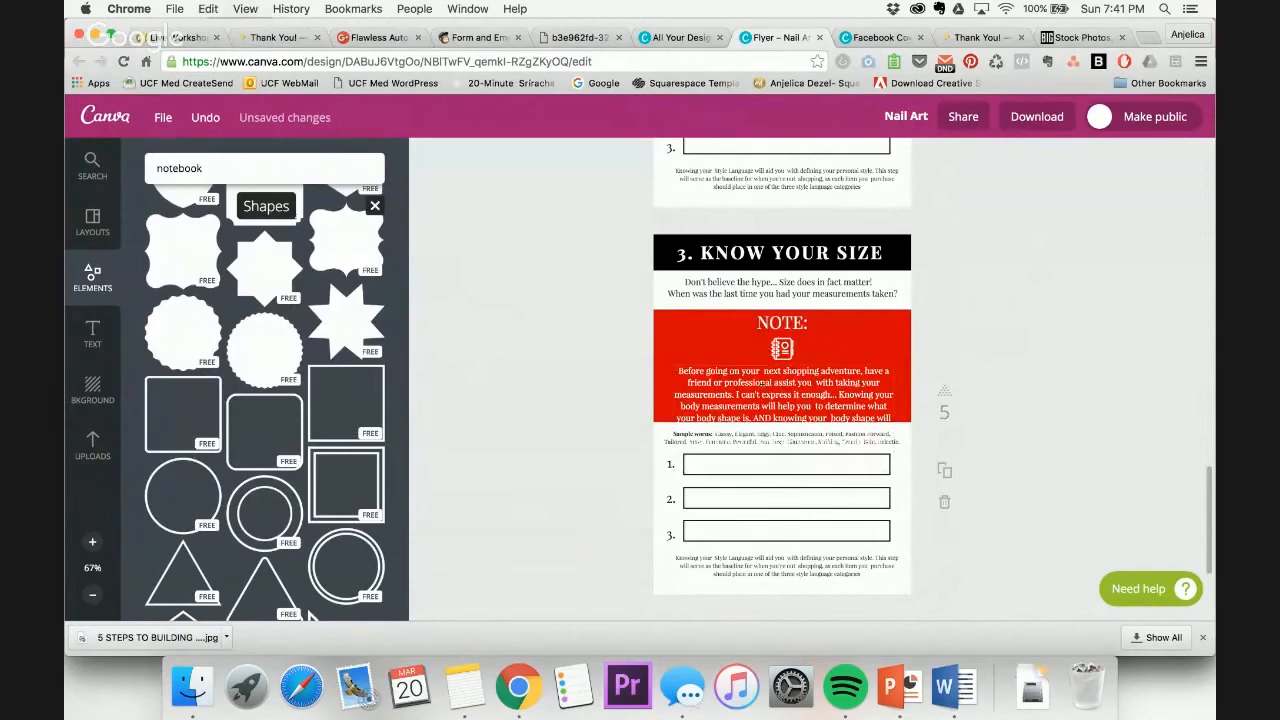
click(767, 388)
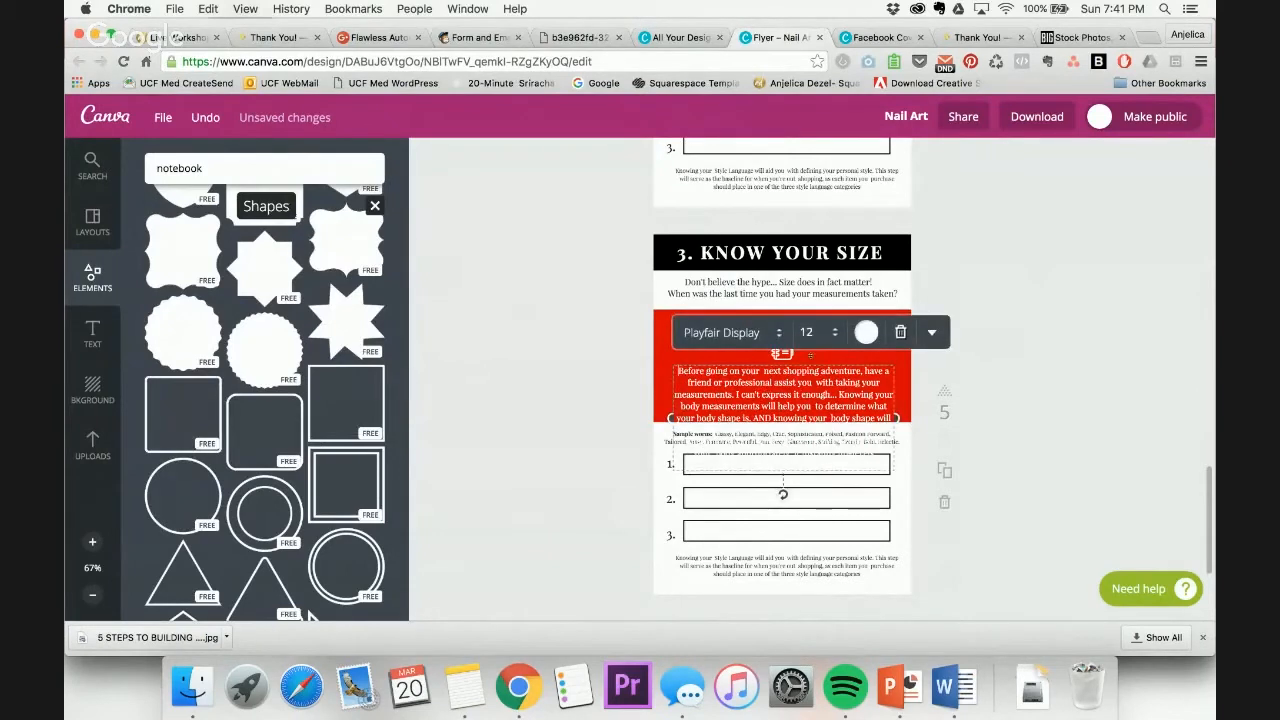
click(1018, 270)
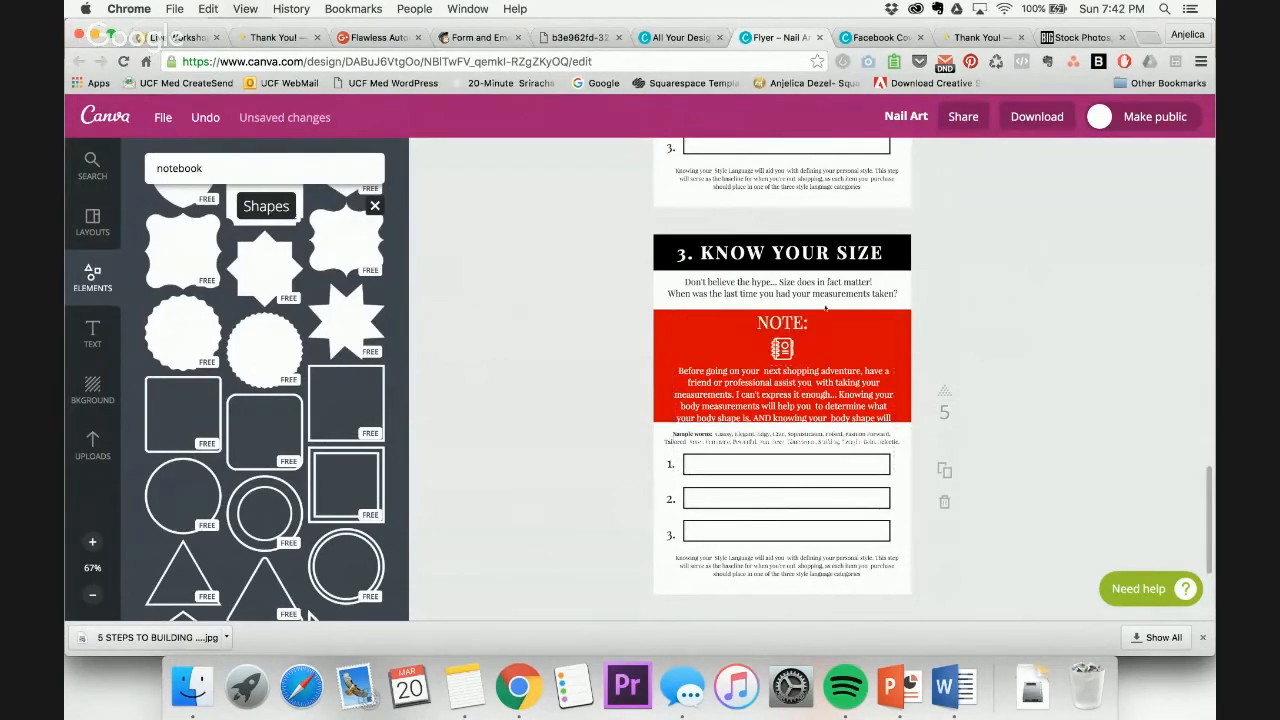
Delete the "NOTE:" heading and the notebook icon from page 5's red block
click(802, 322)
key(Delete)
click(786, 348)
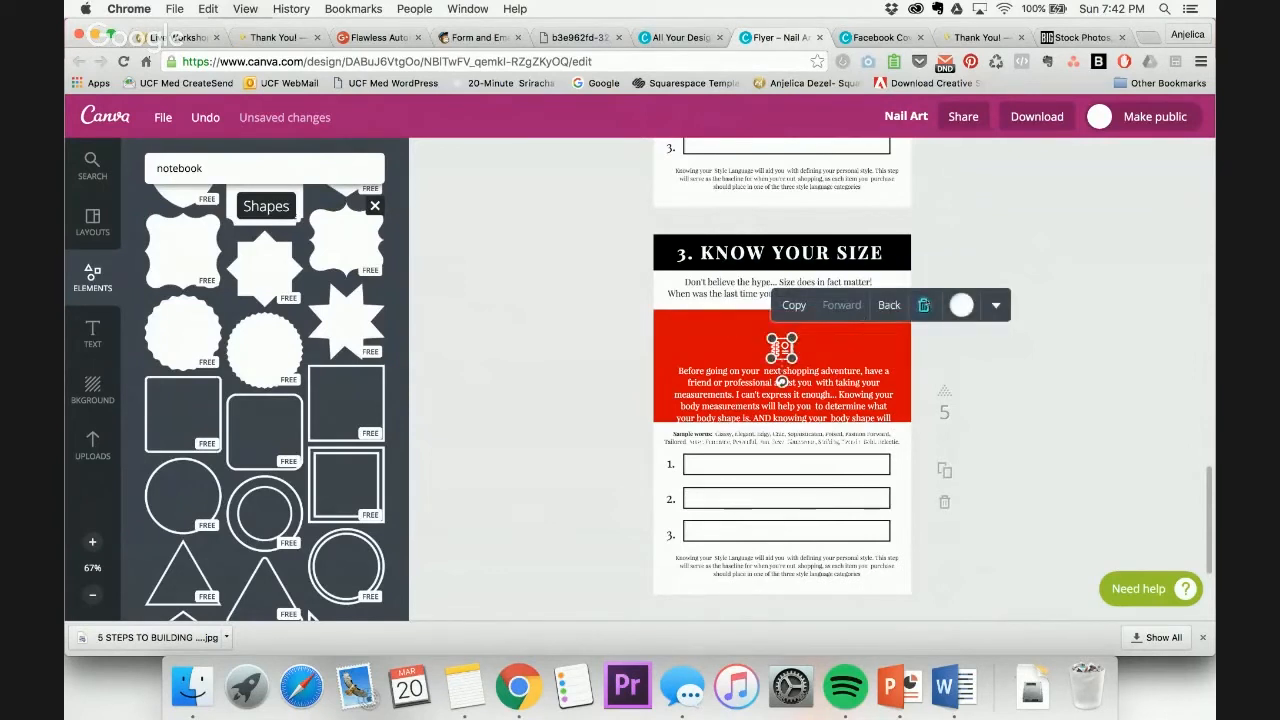
click(924, 305)
Move the white paragraph up to the top of the red block and narrow its text box from the left side
drag(846, 388, 845, 337)
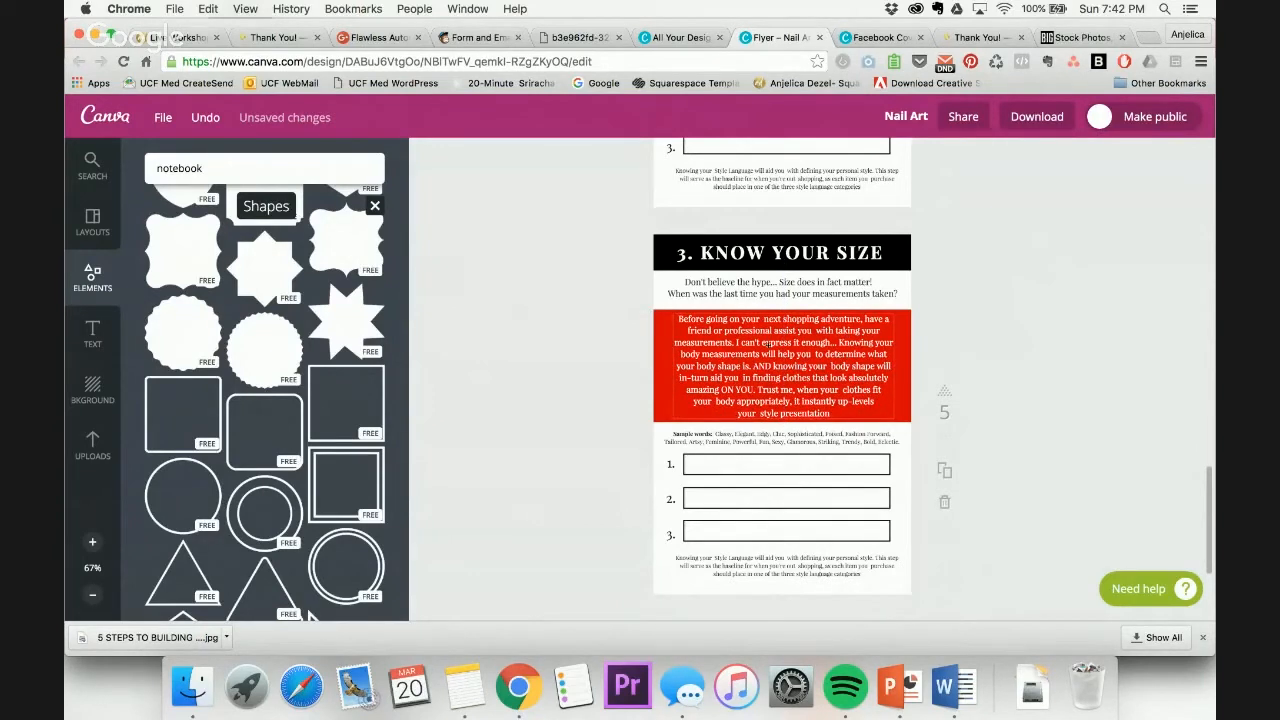
click(735, 395)
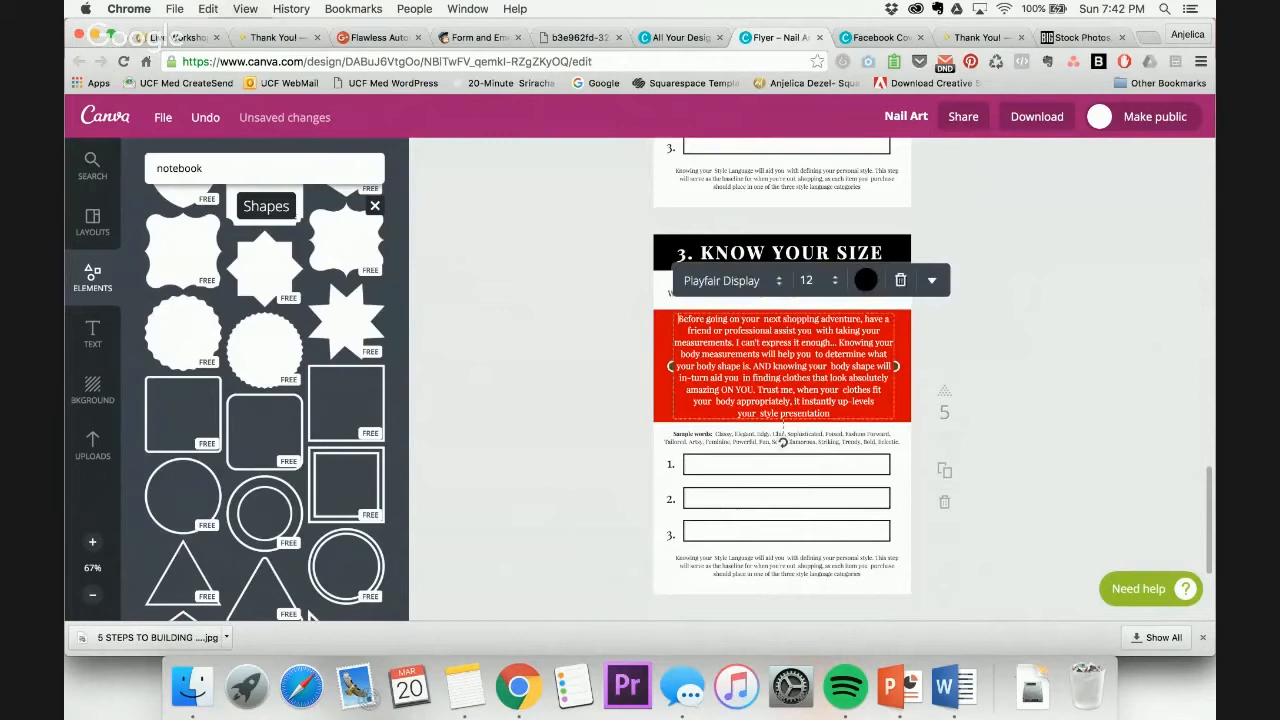
drag(670, 366, 710, 370)
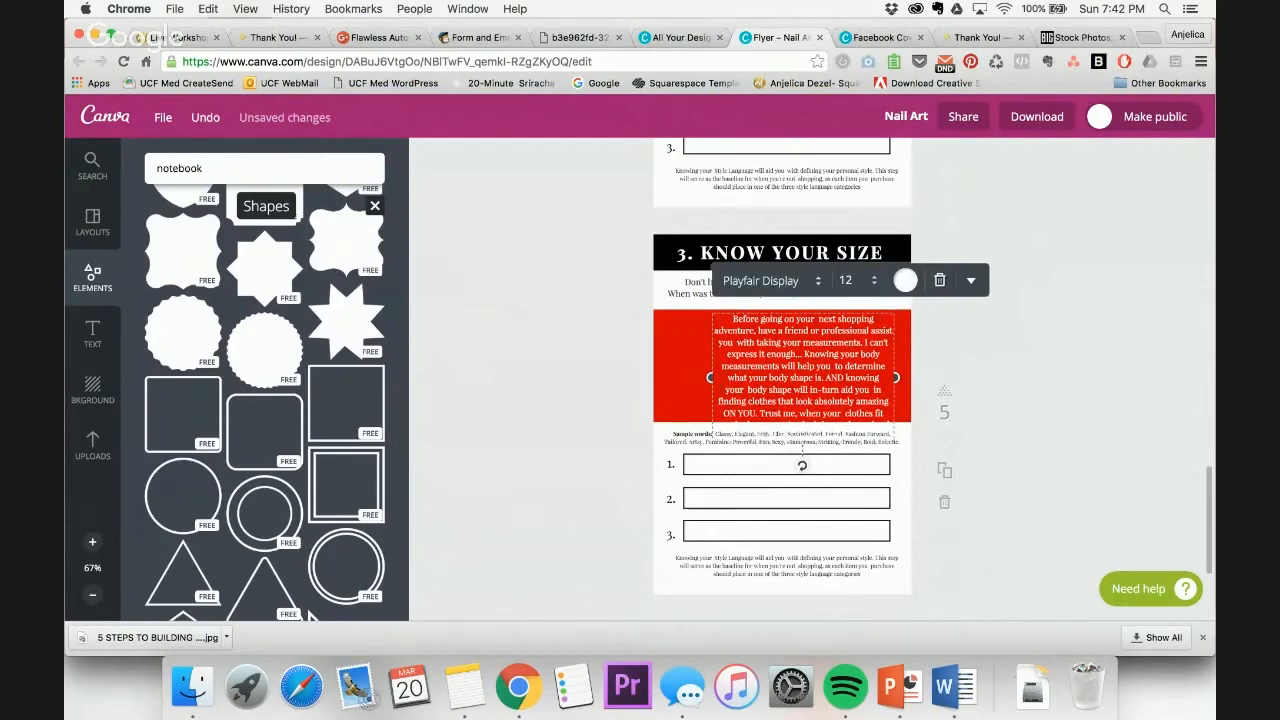
Delete the sample words text under the red block and extend the block down to just above the first answer box
click(677, 376)
mouse_move(783, 424)
mouse_down()
mouse_move(783, 455)
mouse_move(783, 416)
mouse_up()
click(783, 438)
click(886, 393)
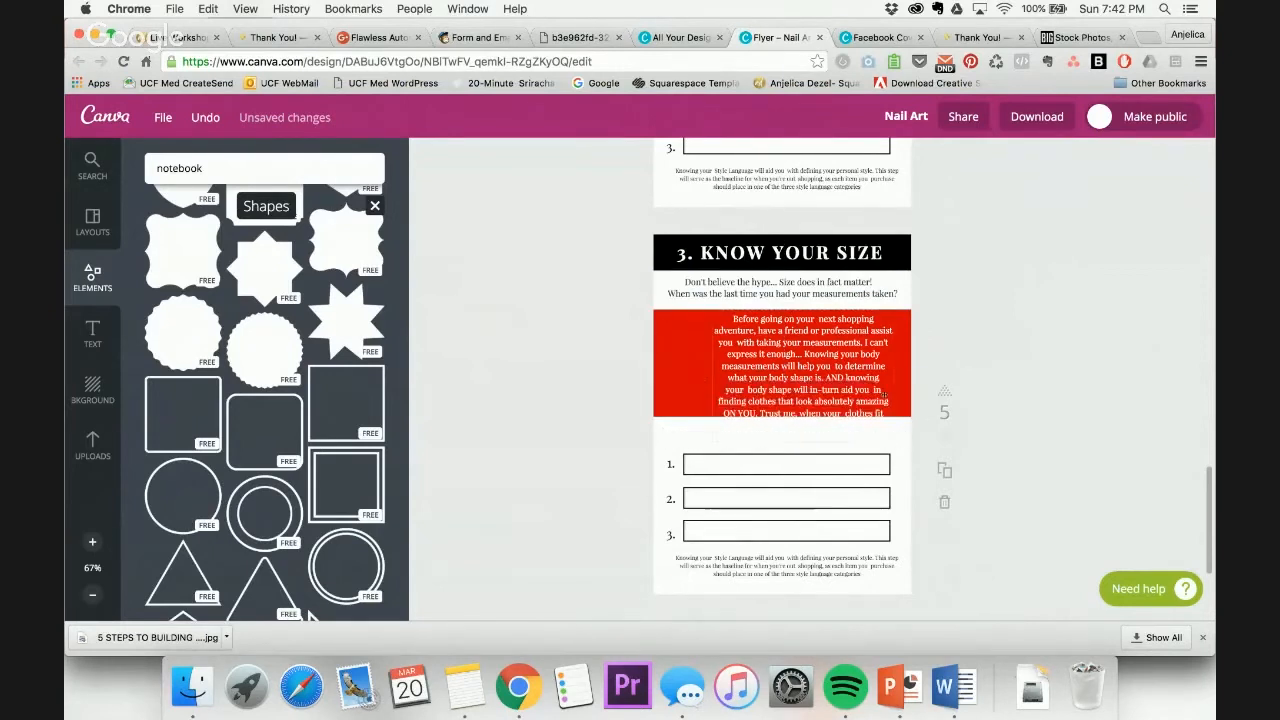
click(700, 410)
drag(783, 415, 783, 447)
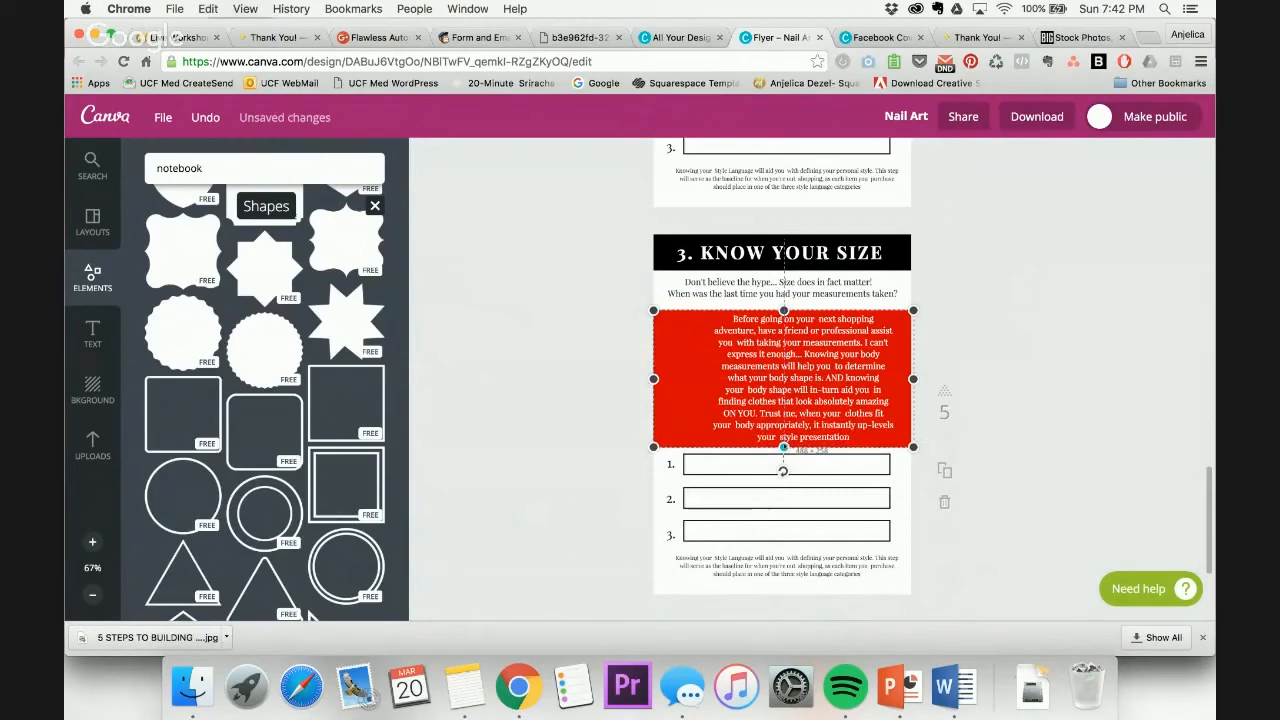
Shift the white paragraph to the right, close to the red block's right edge
click(826, 378)
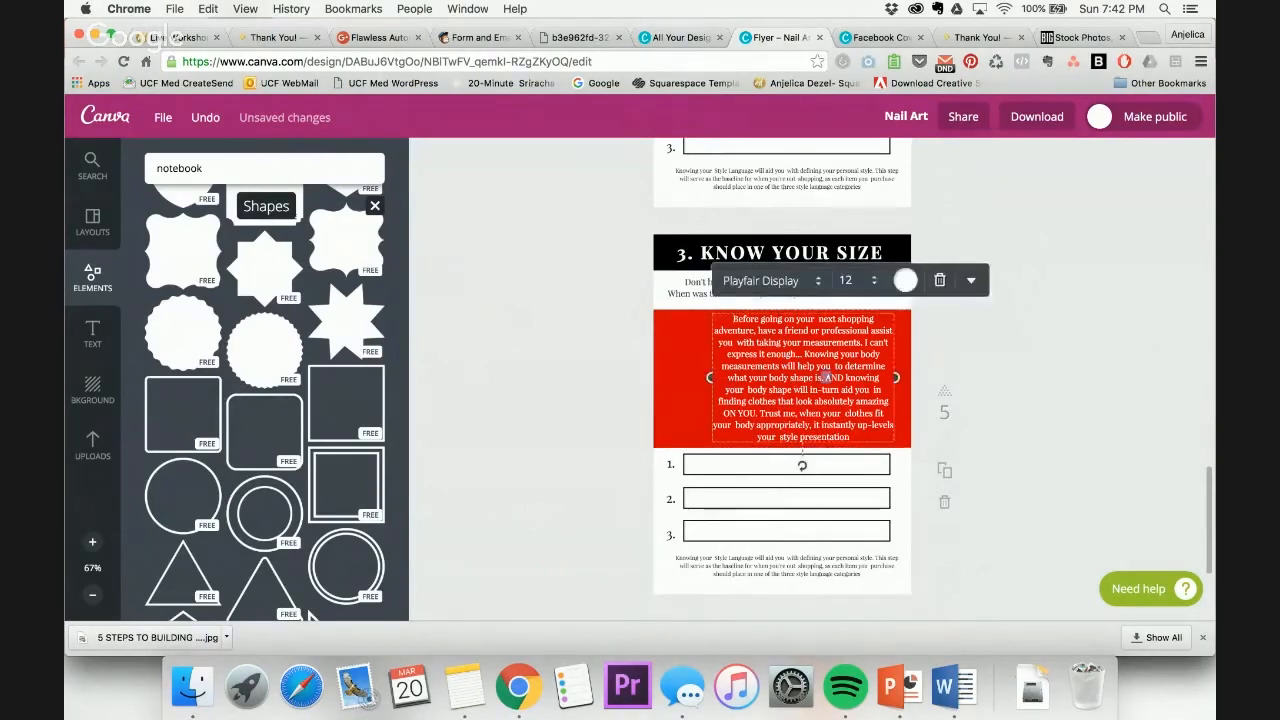
click(963, 352)
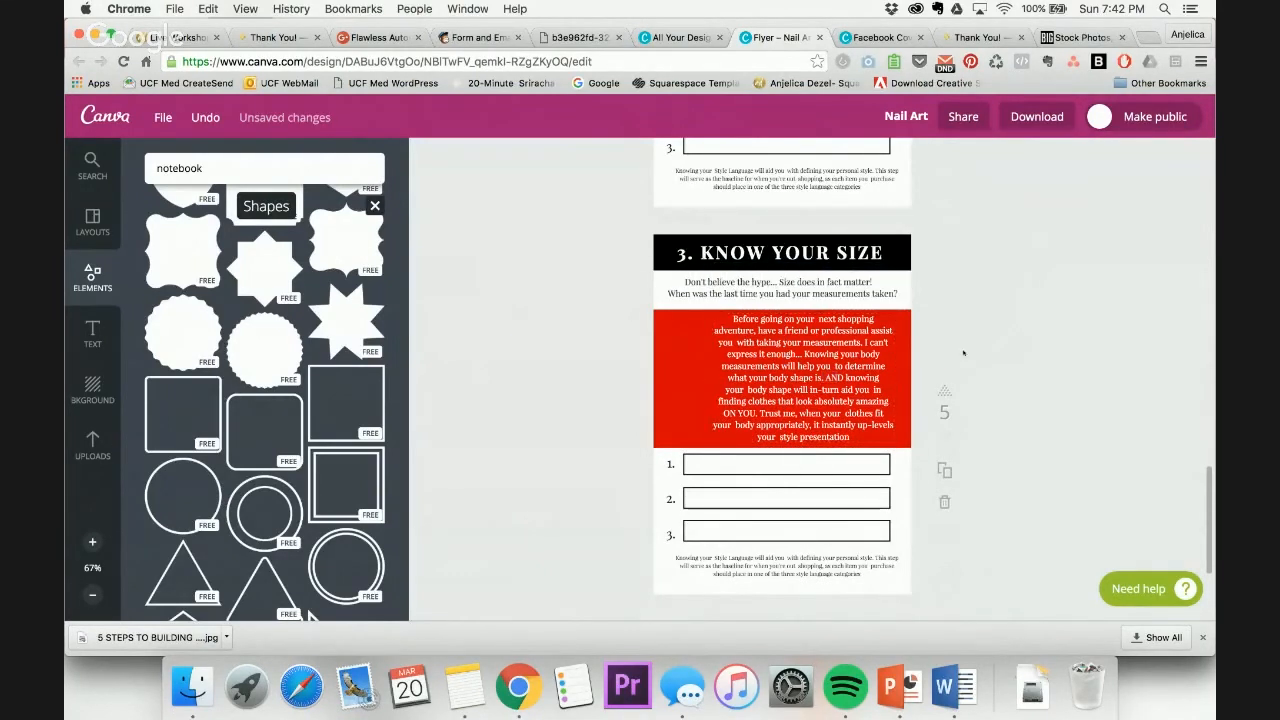
click(809, 331)
drag(809, 331, 821, 332)
click(998, 332)
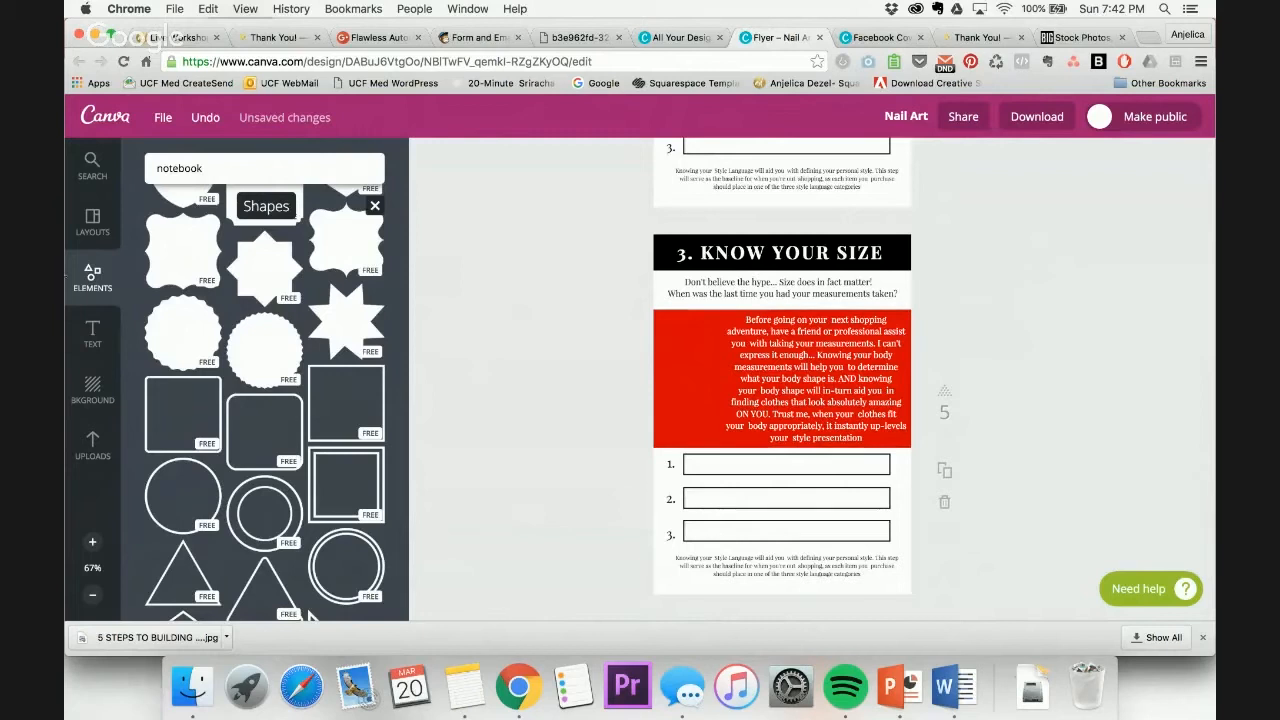
Place the uploaded photo of the woman in a cream top and statement necklace over page 5's red block
click(92, 445)
scroll(370, 397, down, 10)
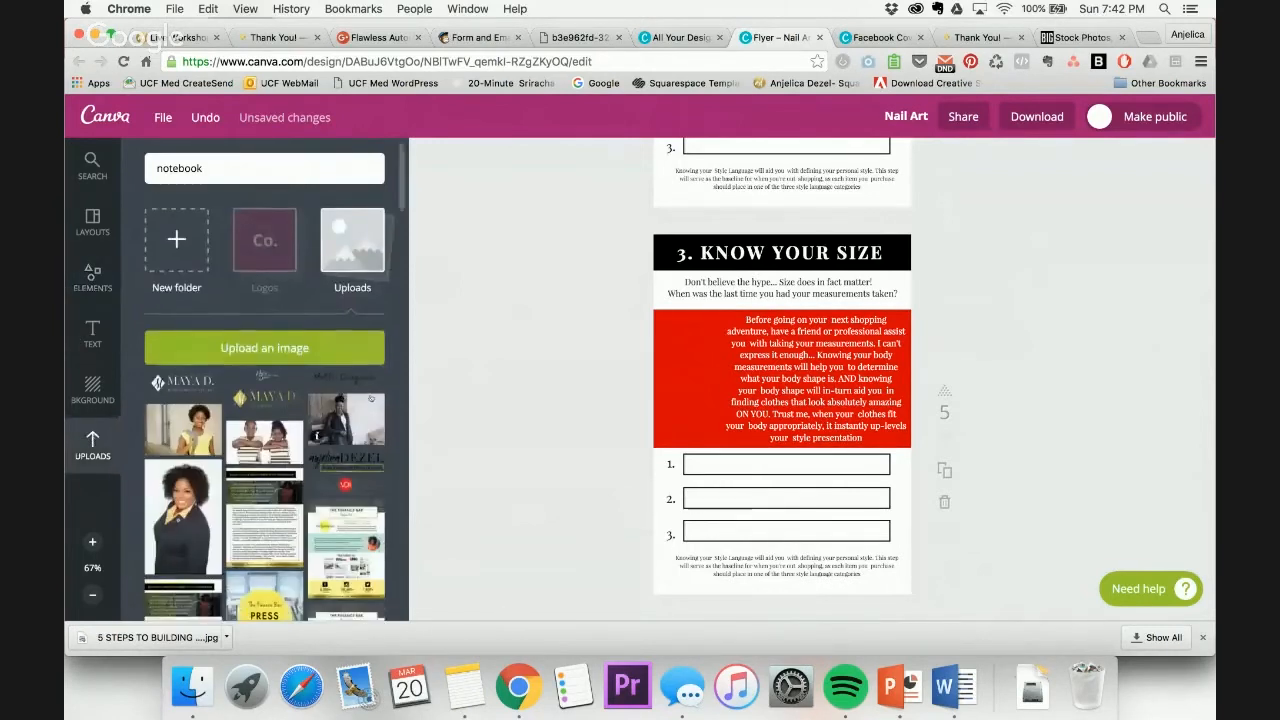
scroll(370, 397, down, 2)
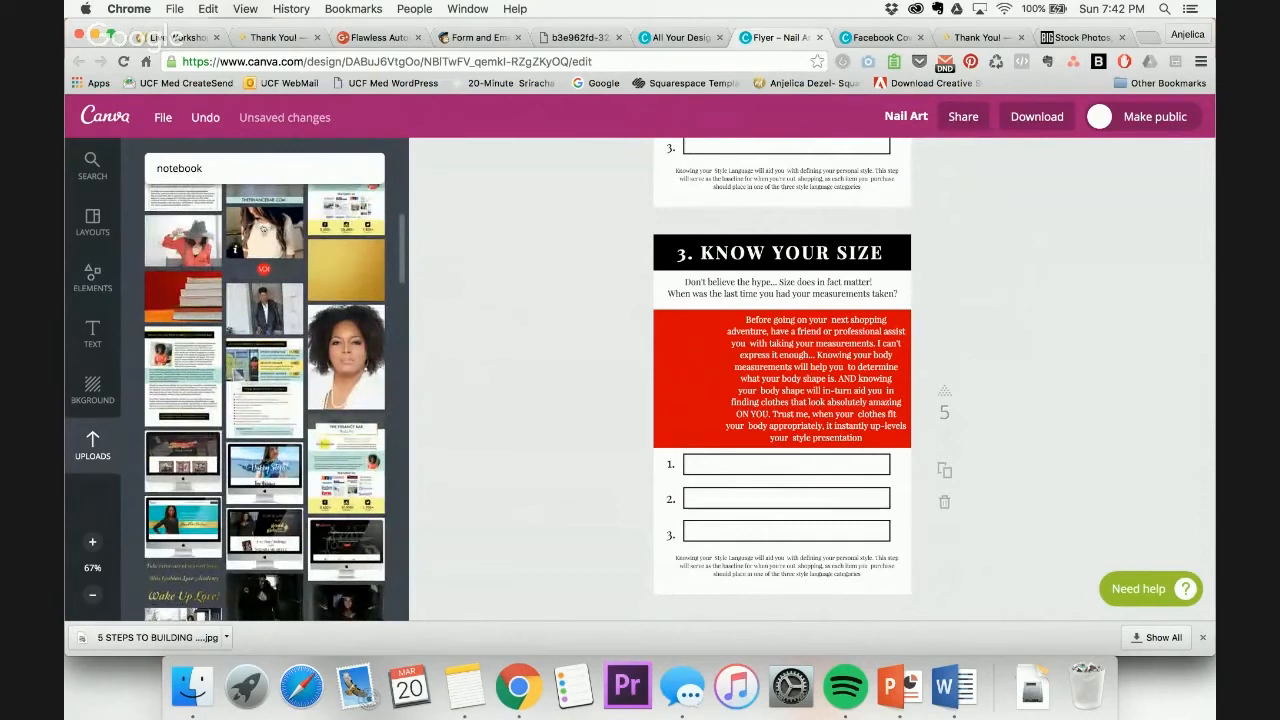
drag(264, 225, 745, 399)
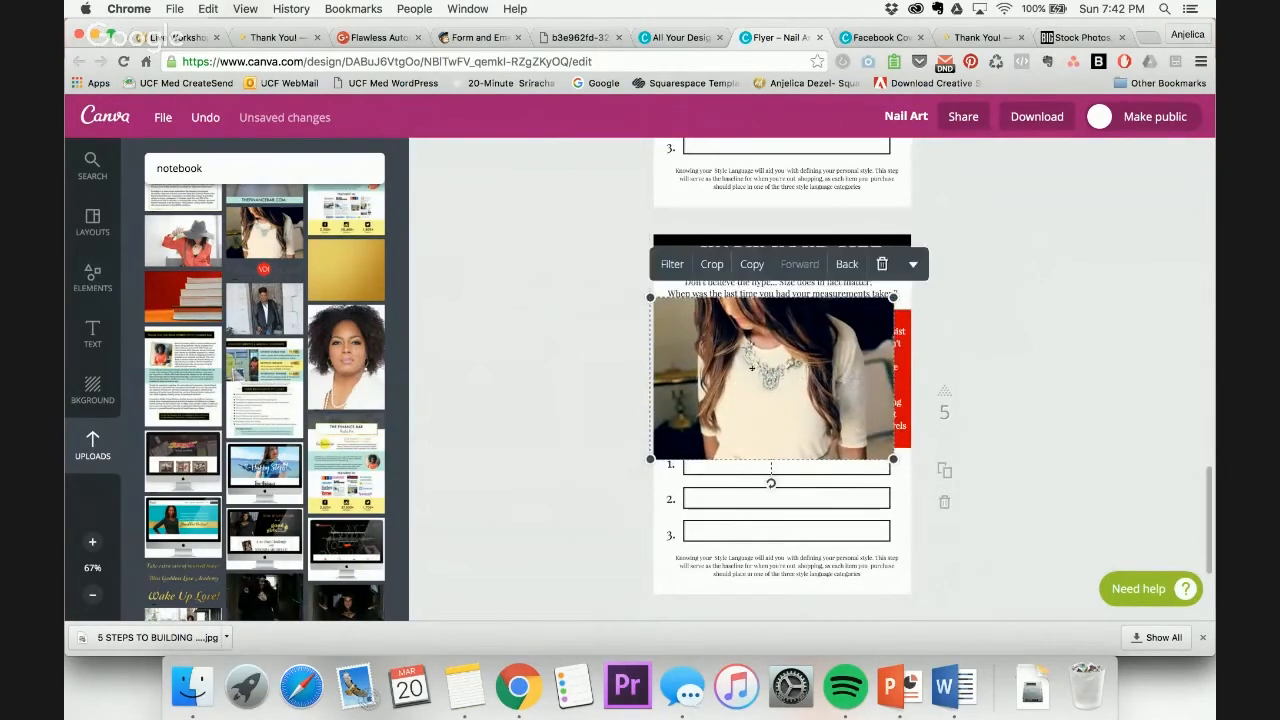
Crop the photo to a full-height portrait strip, repositioning the image so the necklace stays within the frame
click(711, 265)
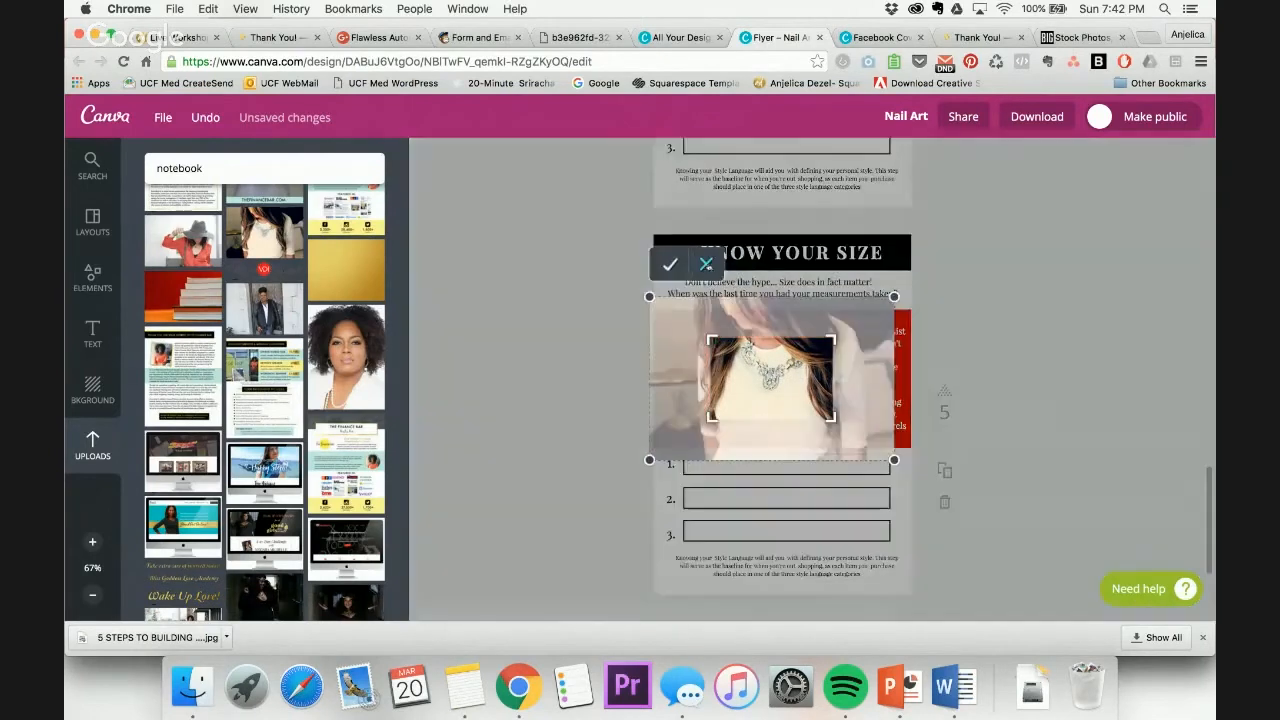
drag(708, 336, 708, 297)
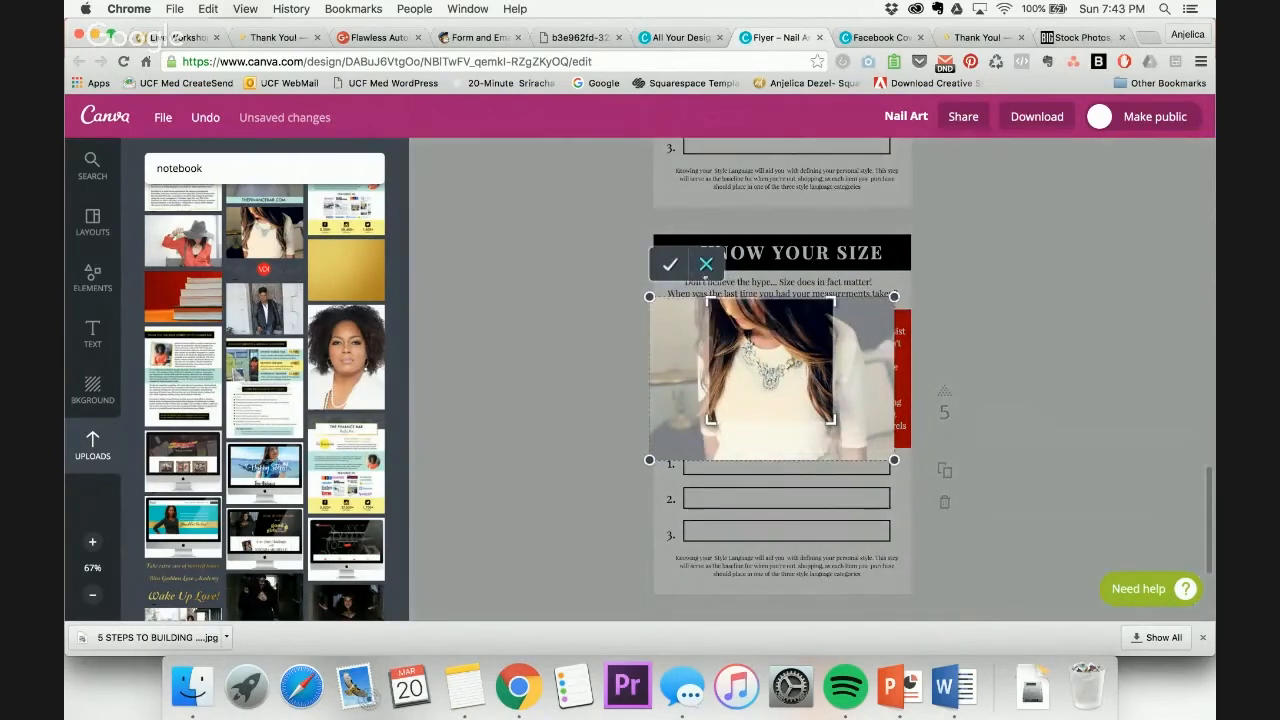
drag(830, 420, 831, 484)
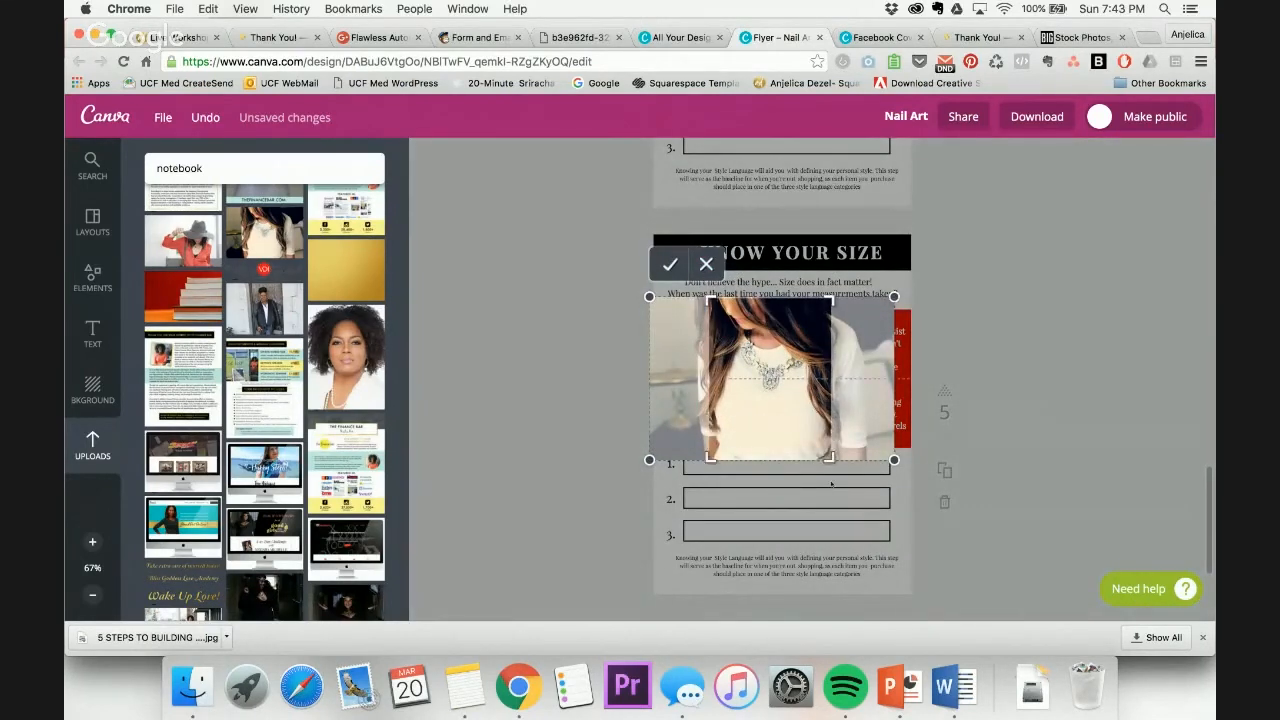
mouse_move(771, 378)
mouse_down()
mouse_move(749, 378)
mouse_move(792, 382)
mouse_up()
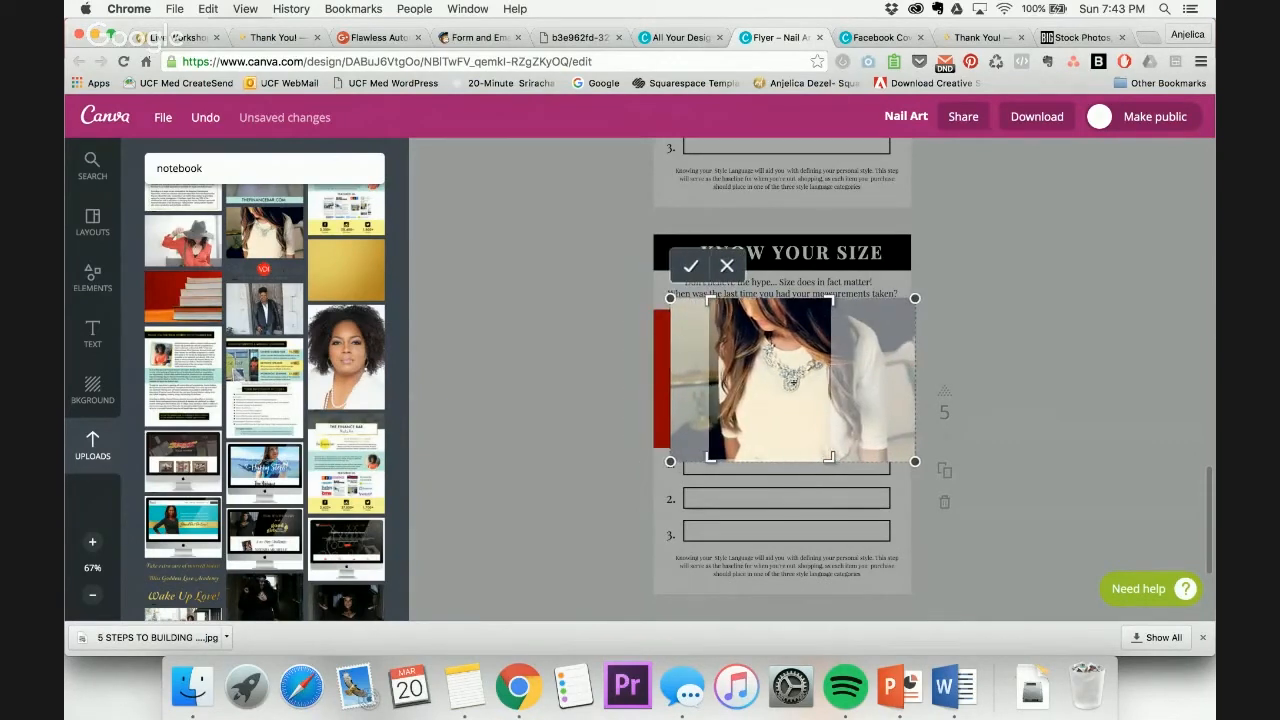
click(690, 265)
Resize the cropped photo to the red block's height and align it with the block's left edge
drag(831, 299, 797, 342)
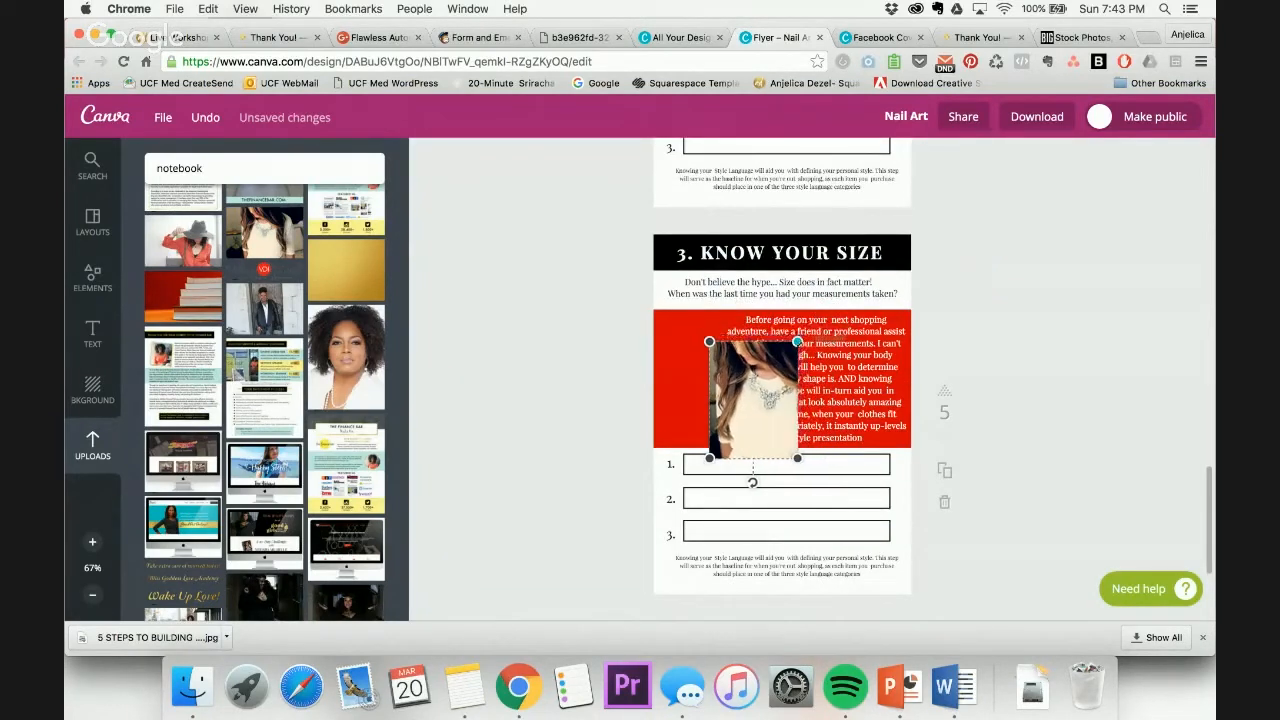
drag(772, 385, 711, 354)
drag(733, 423, 751, 448)
click(968, 410)
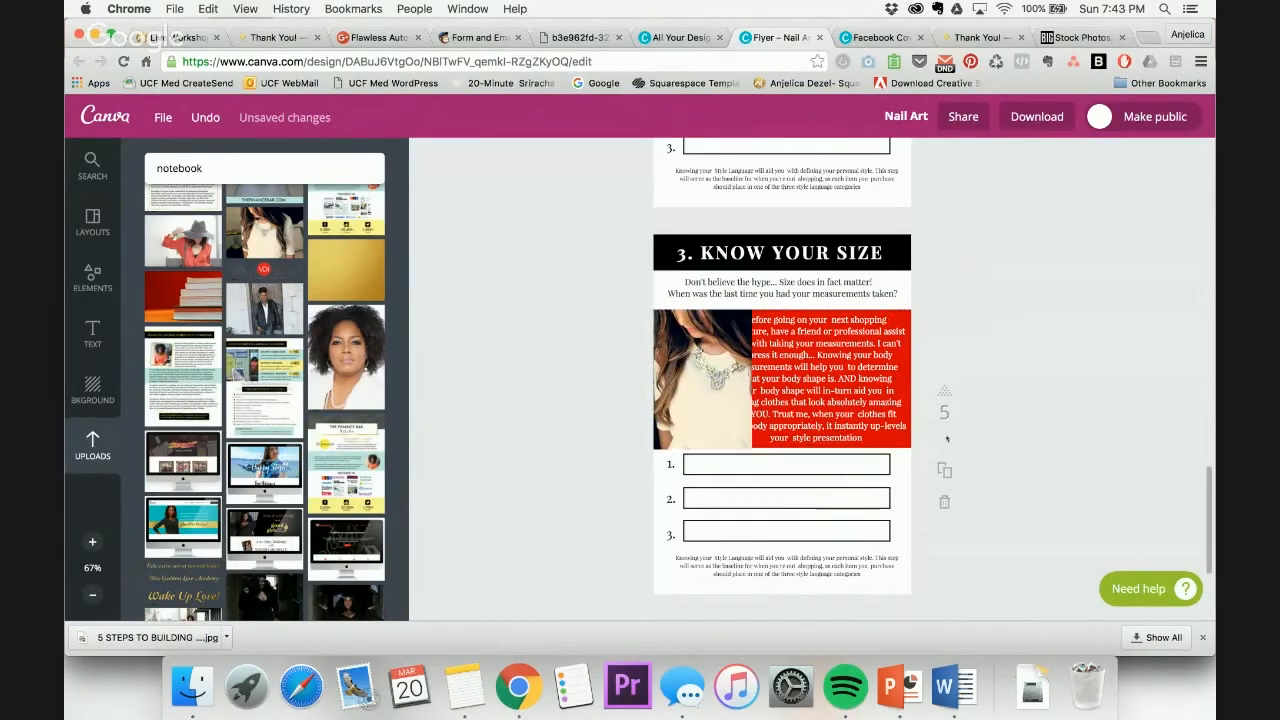
Delete the numbered list and its three answer boxes from page 5, and select the paragraph in the red block
drag(627, 459, 805, 538)
key(Delete)
click(860, 400)
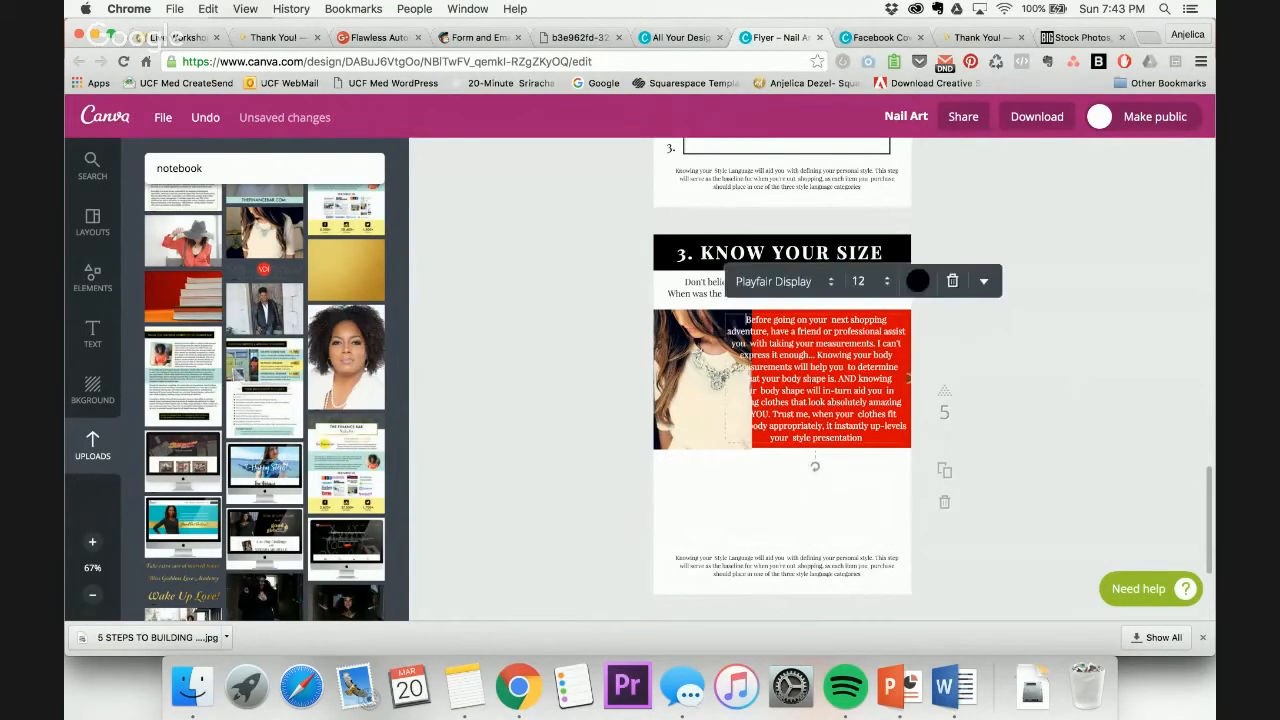
Narrow the paragraph's text box so it starts just right of the photo, and left-align its text
drag(725, 378, 757, 390)
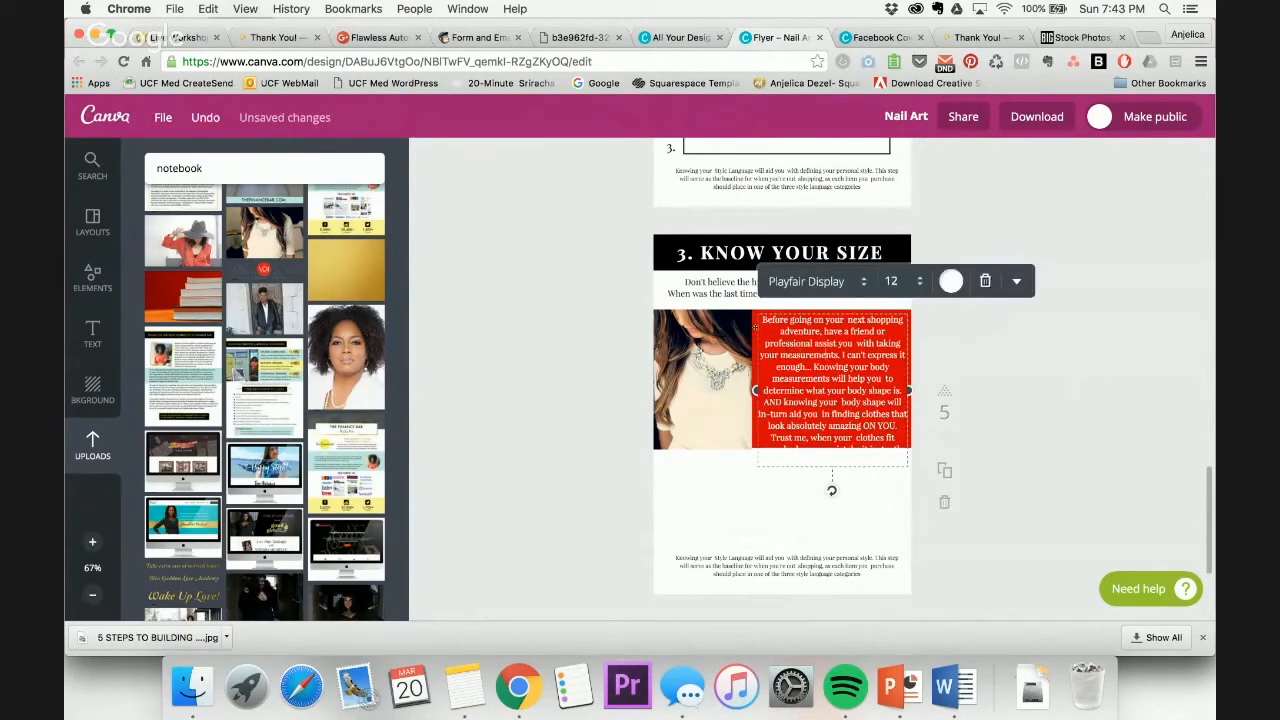
click(1017, 281)
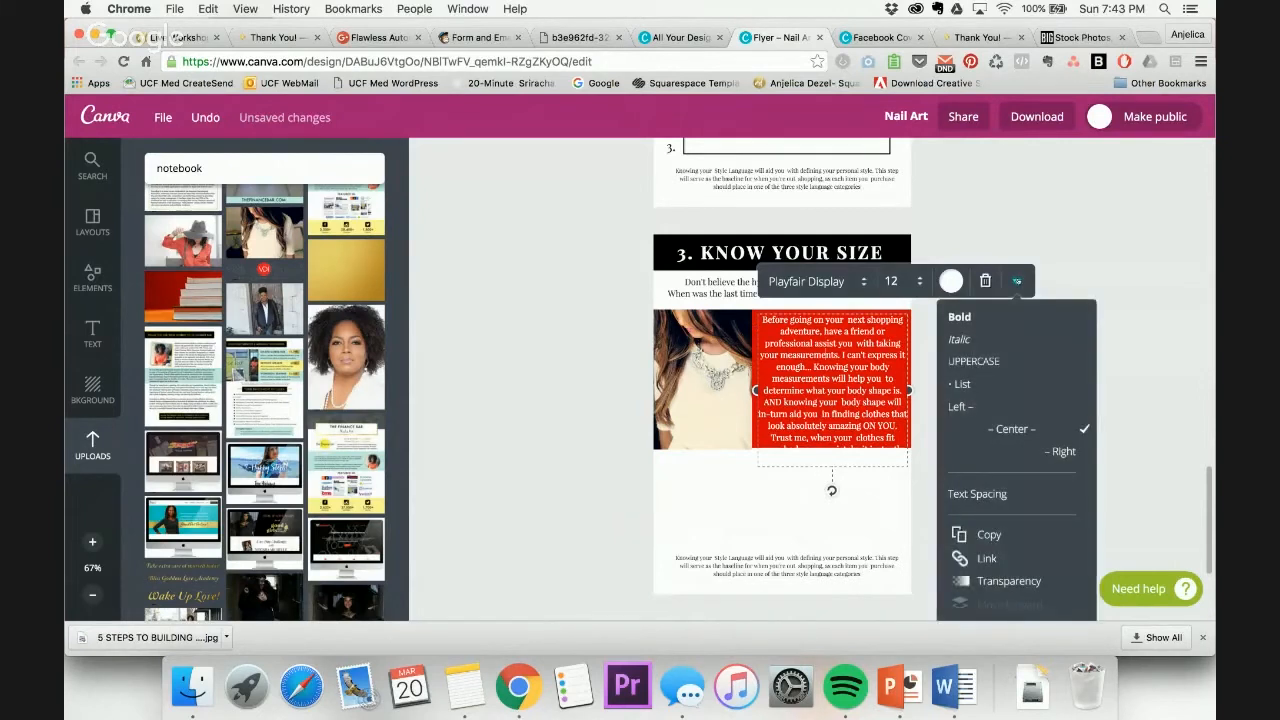
click(957, 407)
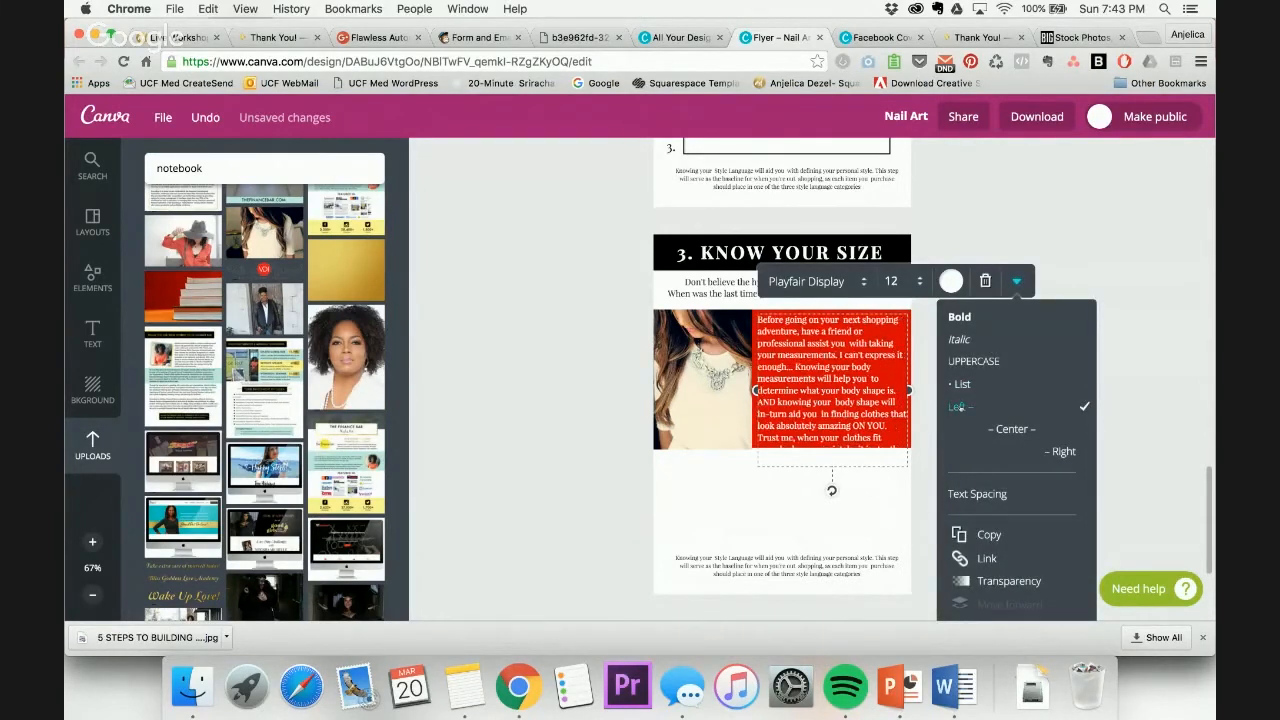
click(759, 461)
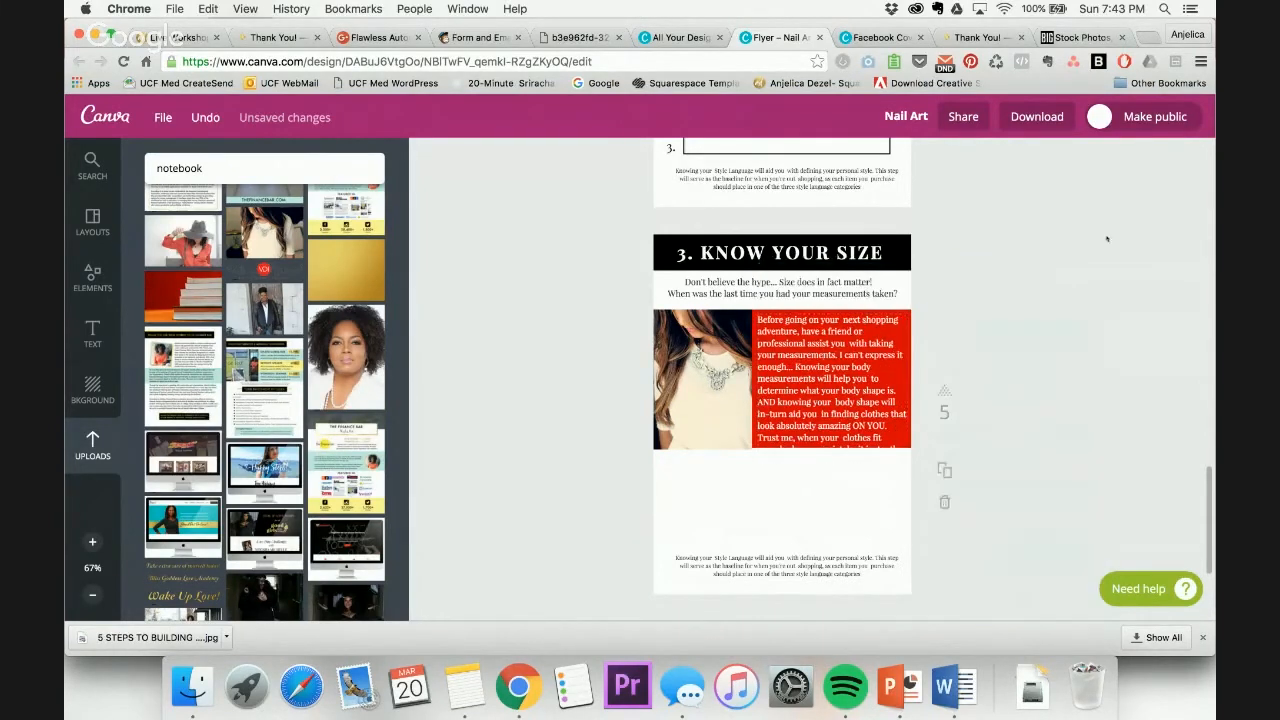
Set the red block's paragraph to font size 11 and add a period after "style presentation"
click(757, 321)
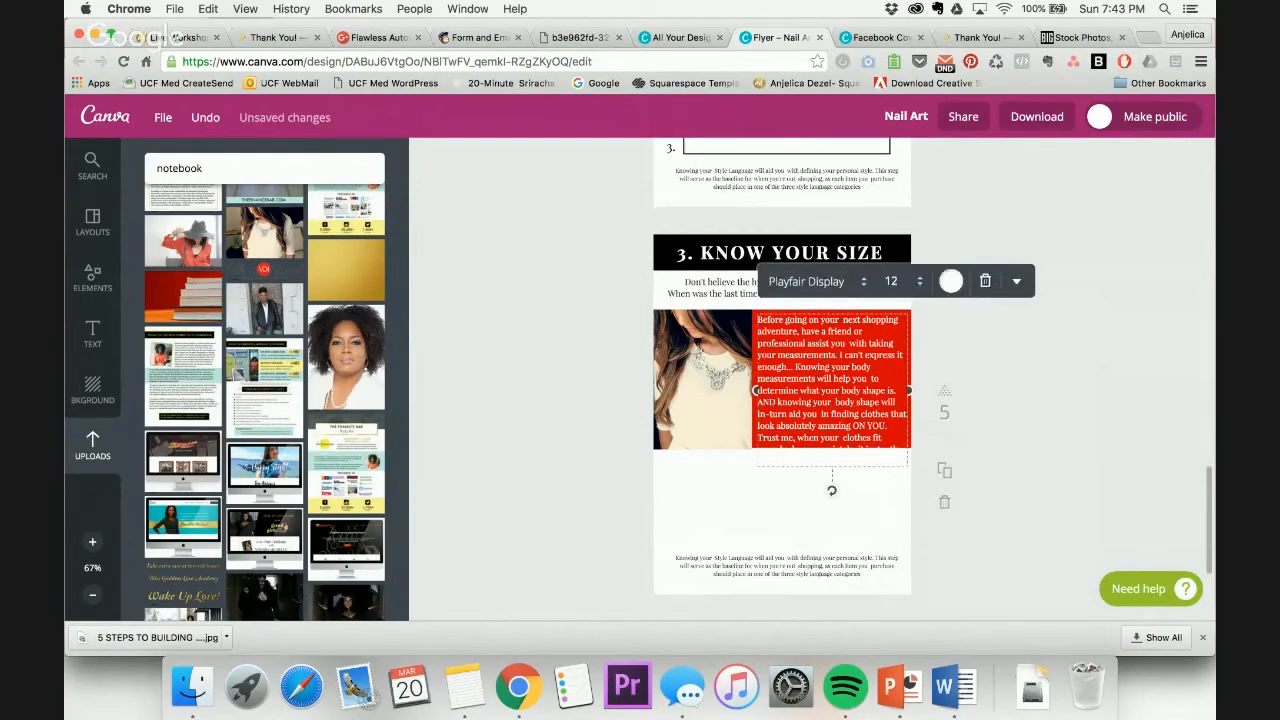
click(891, 281)
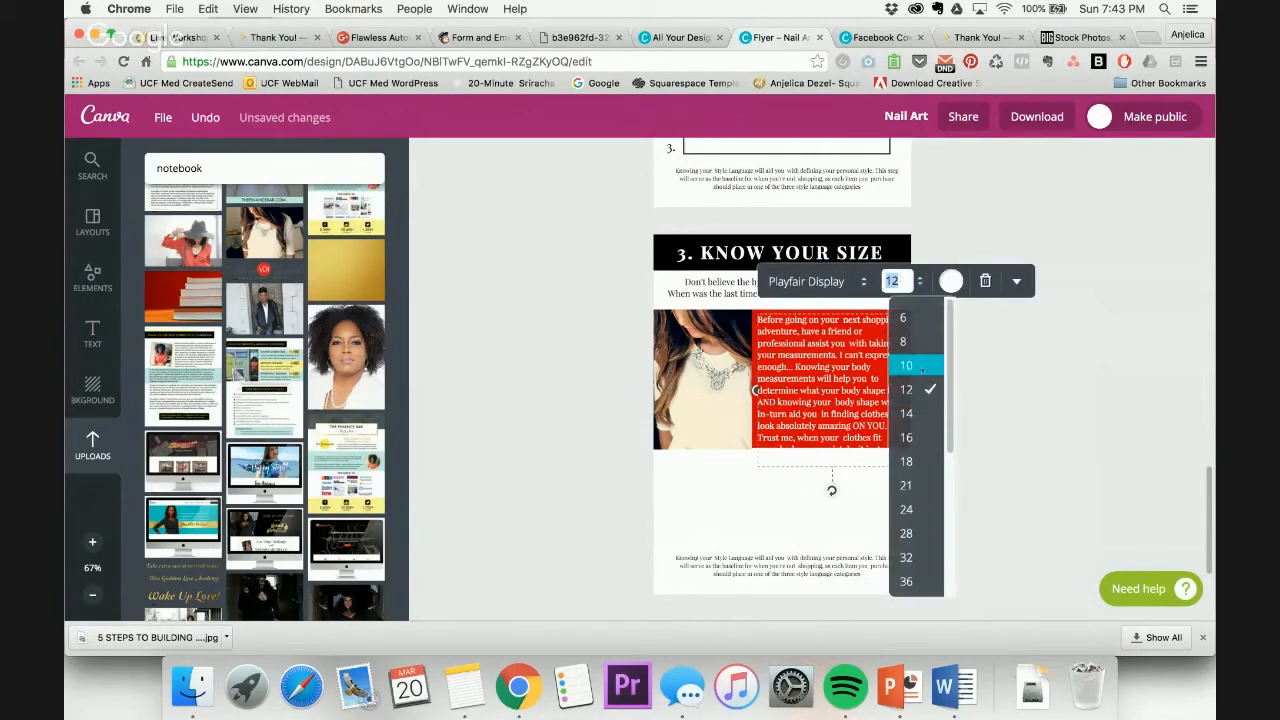
click(921, 367)
click(895, 281)
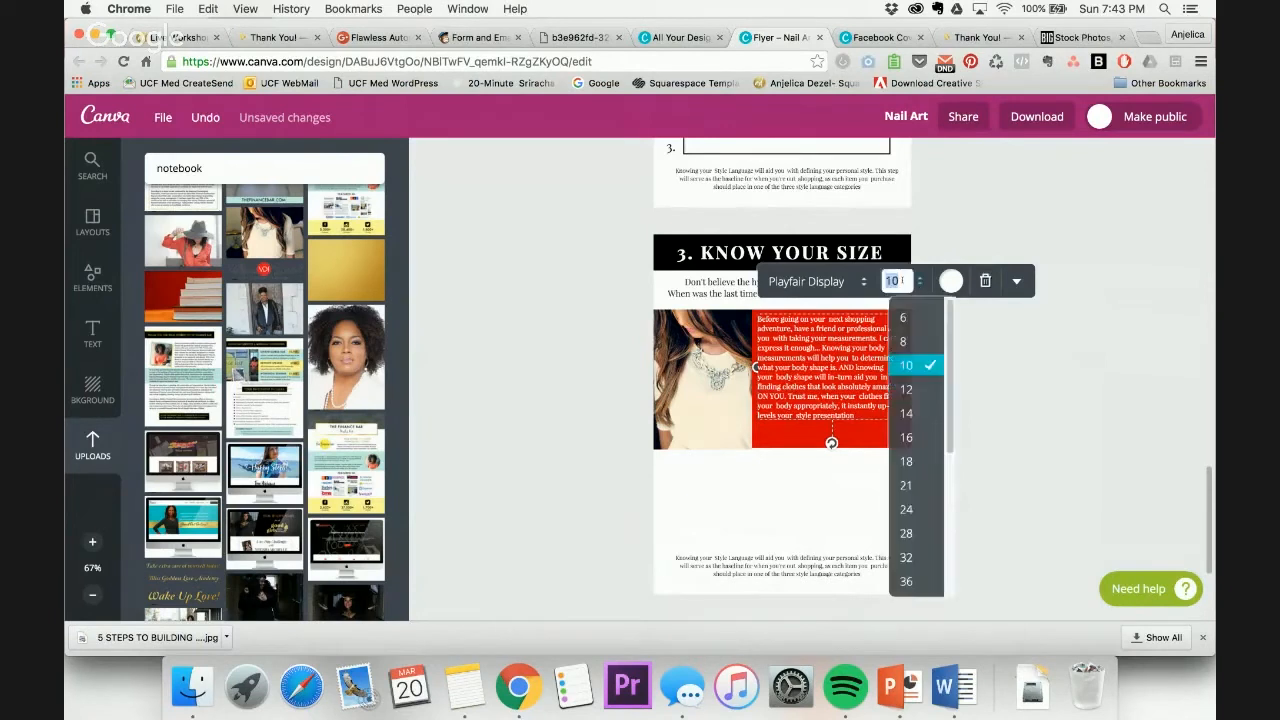
click(898, 281)
text(1)
key(Return)
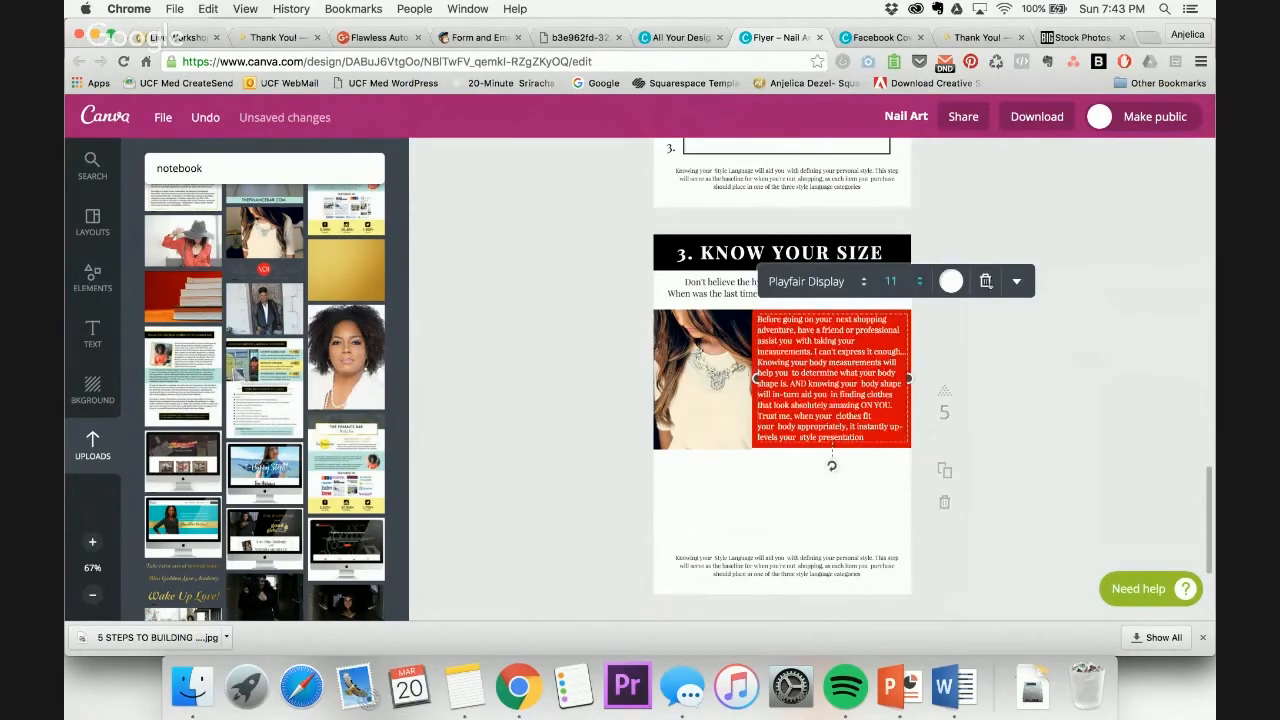
click(1175, 292)
click(903, 342)
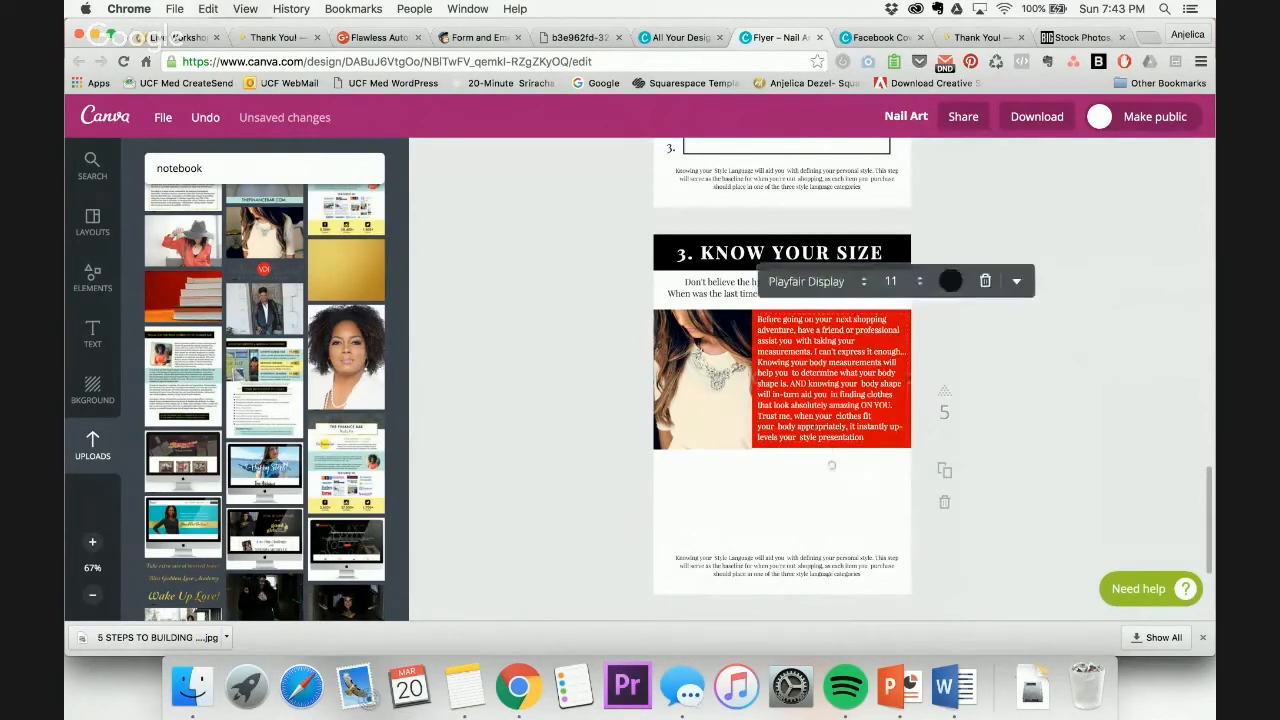
click(1169, 293)
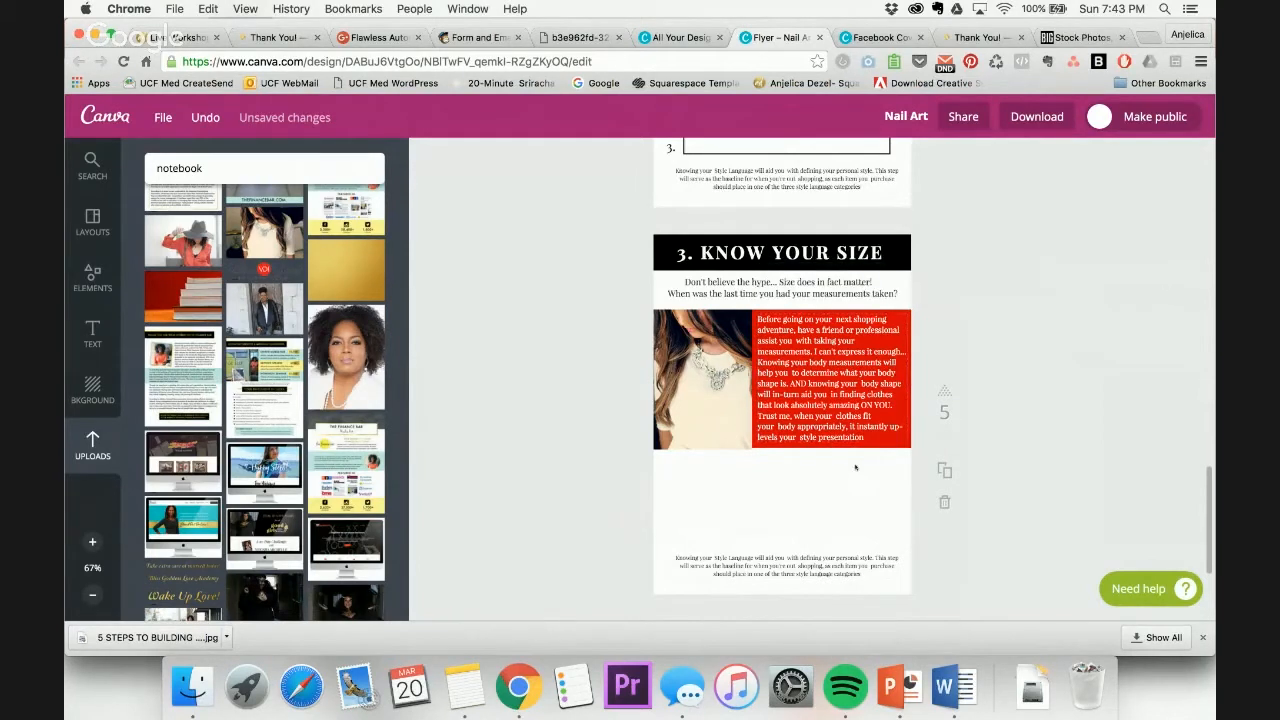
click(840, 442)
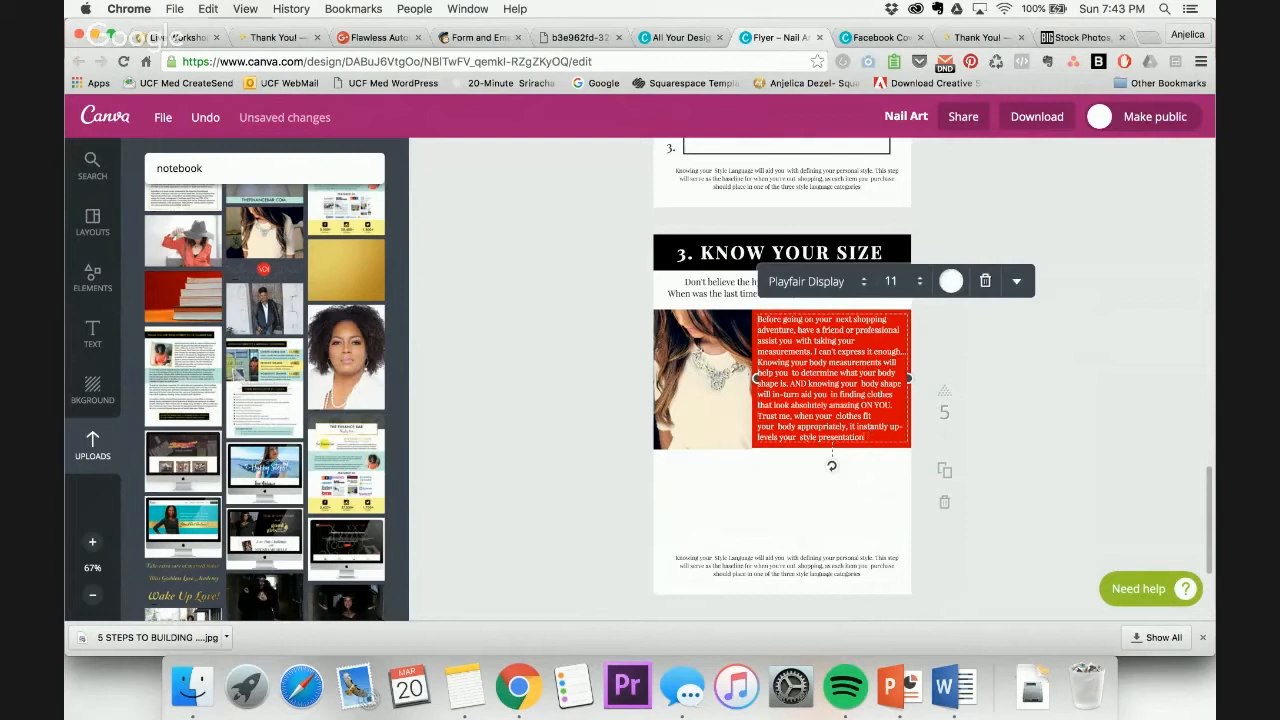
click(1022, 414)
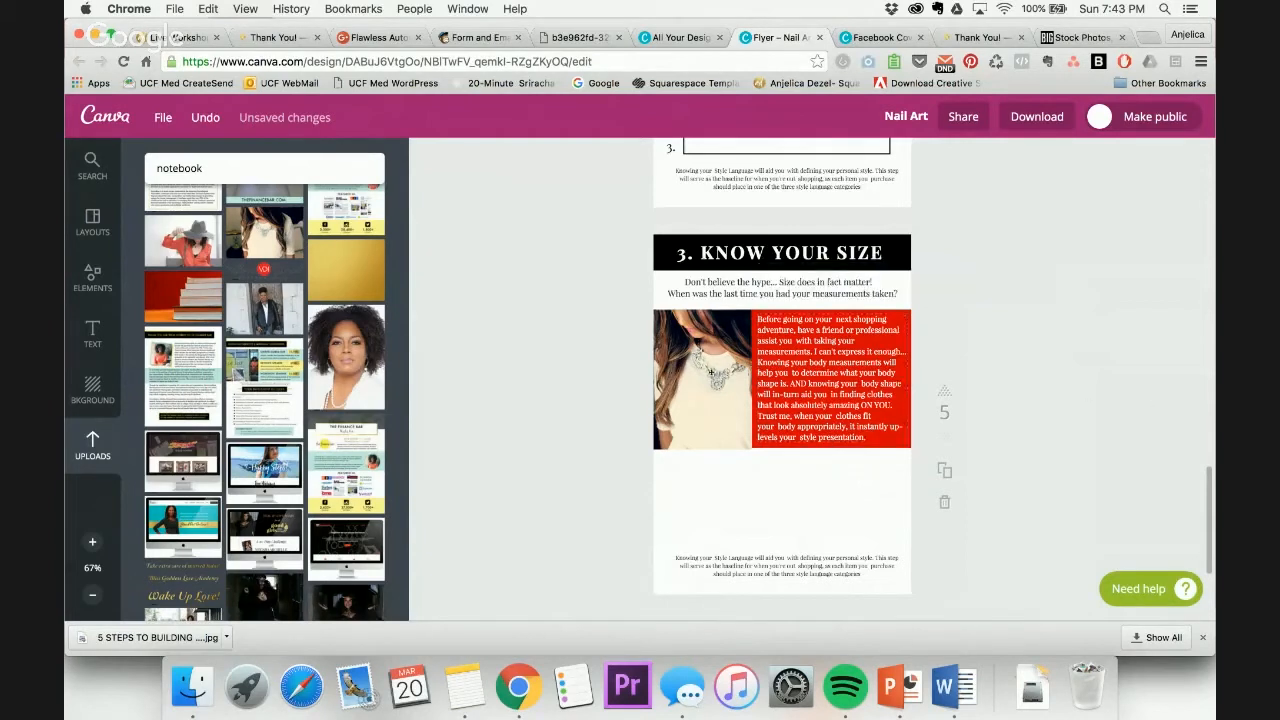
Shrink the necklace photo slightly so its bottom edge lines up exactly with the bottom of the red block
click(711, 372)
key(super+equal)
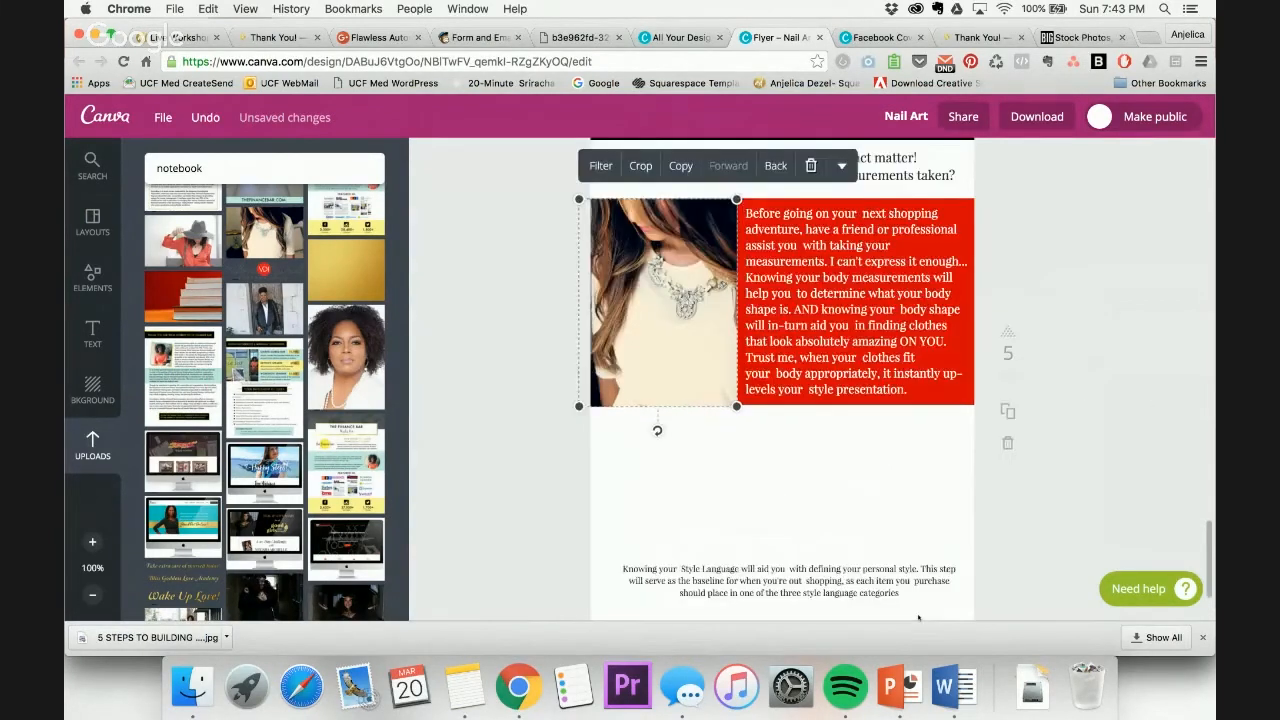
key(super+equal)
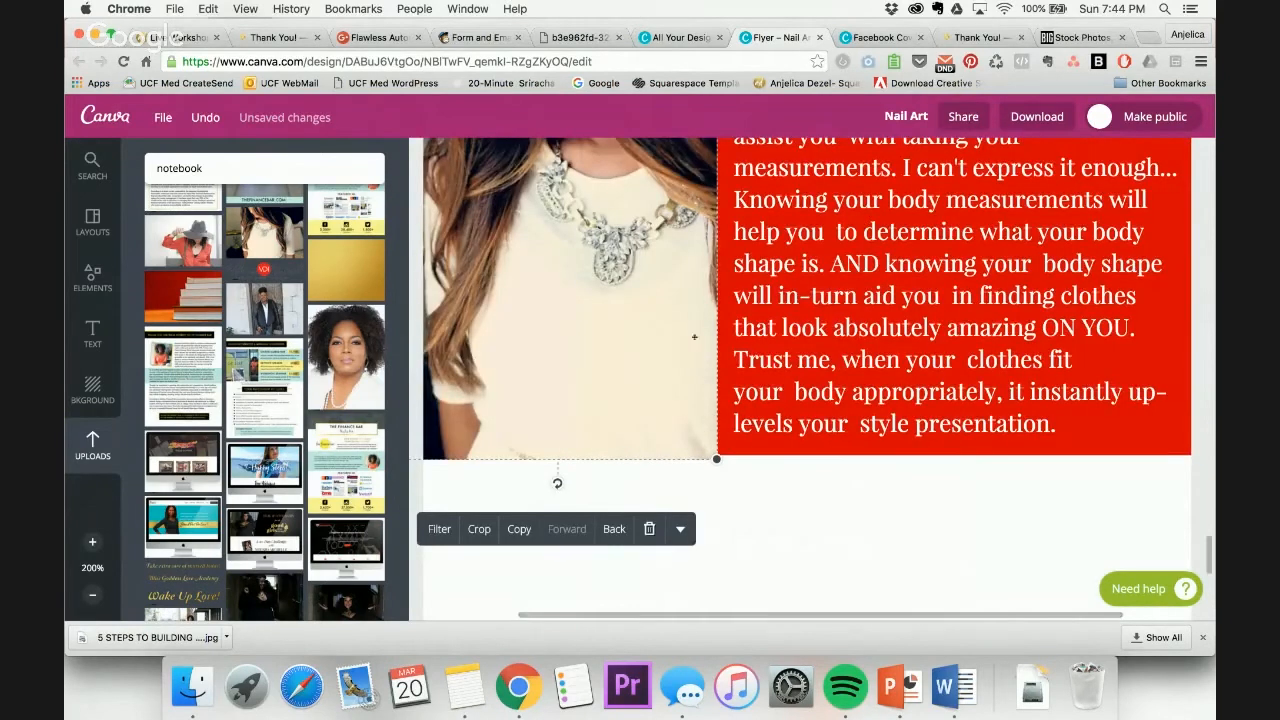
click(768, 547)
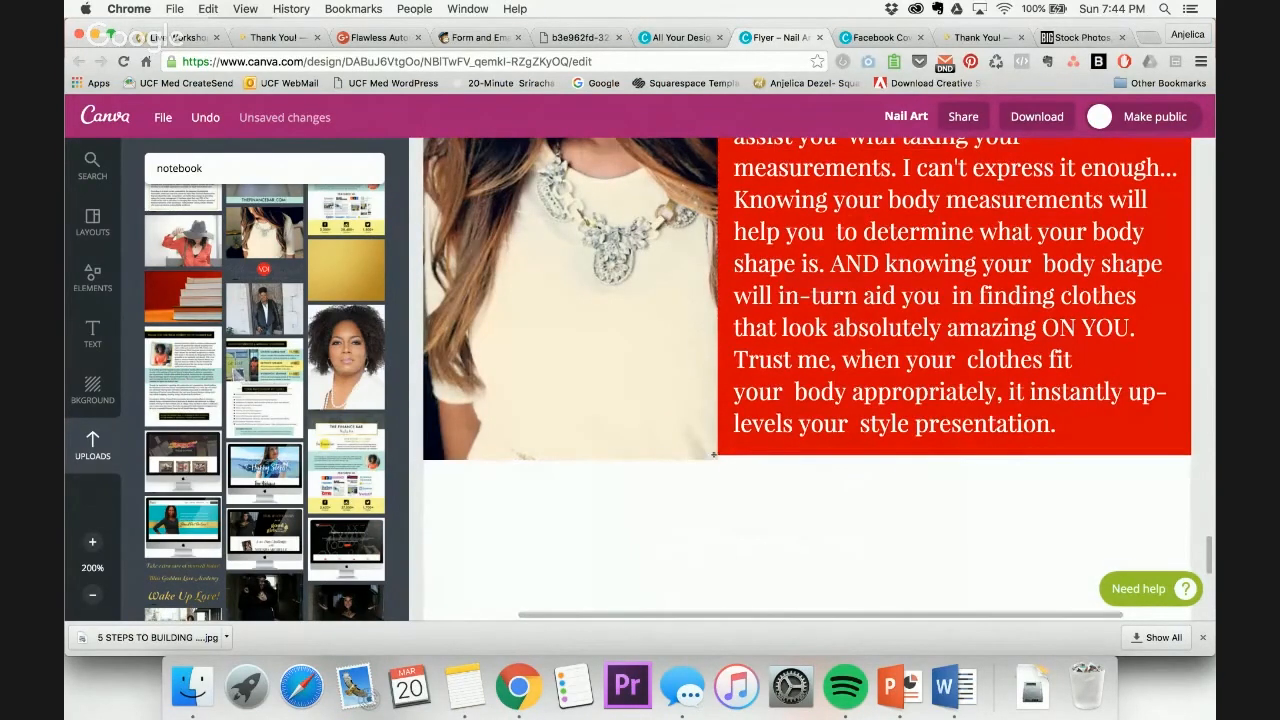
click(565, 460)
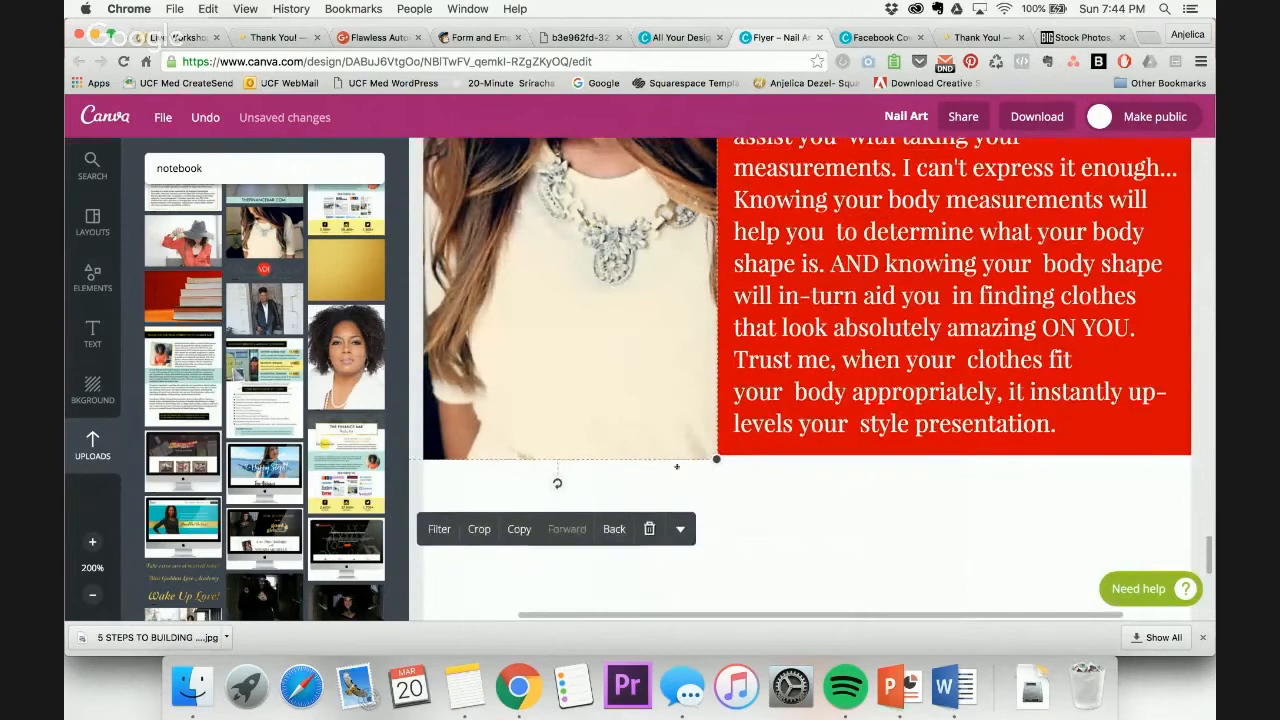
drag(716, 459, 713, 453)
click(771, 498)
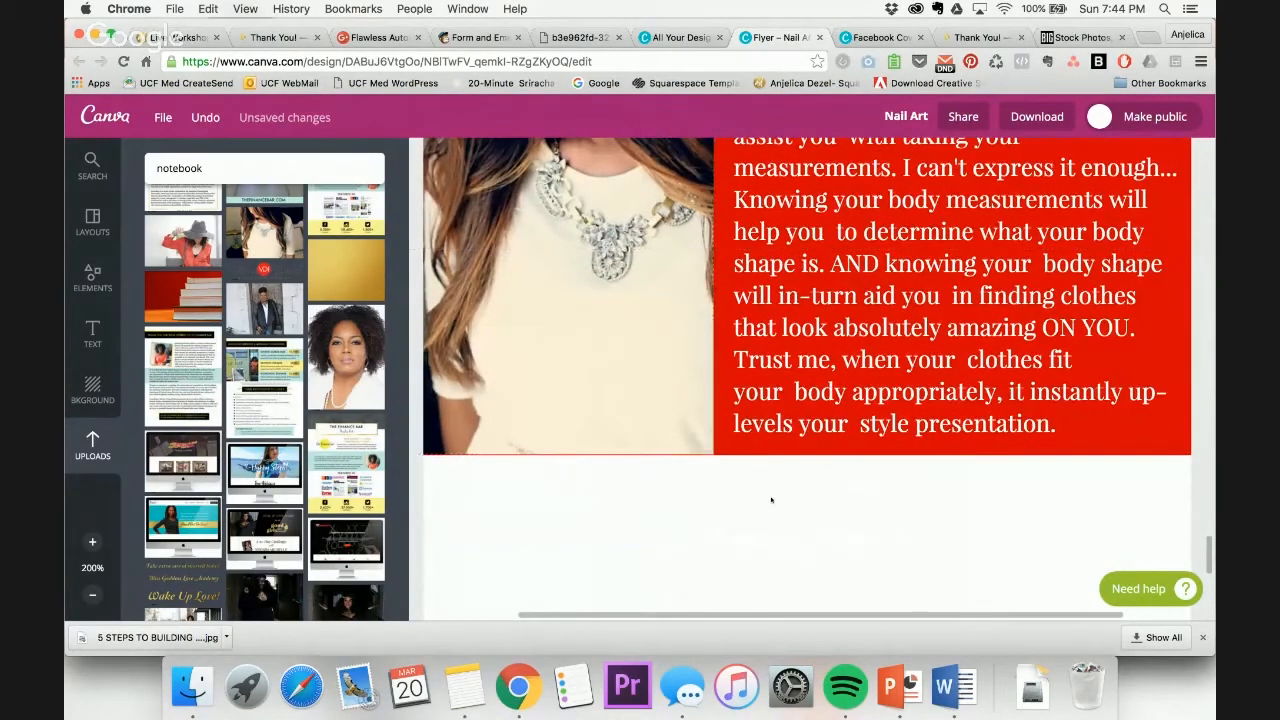
click(626, 401)
drag(714, 454, 713, 454)
click(728, 509)
click(707, 454)
click(731, 502)
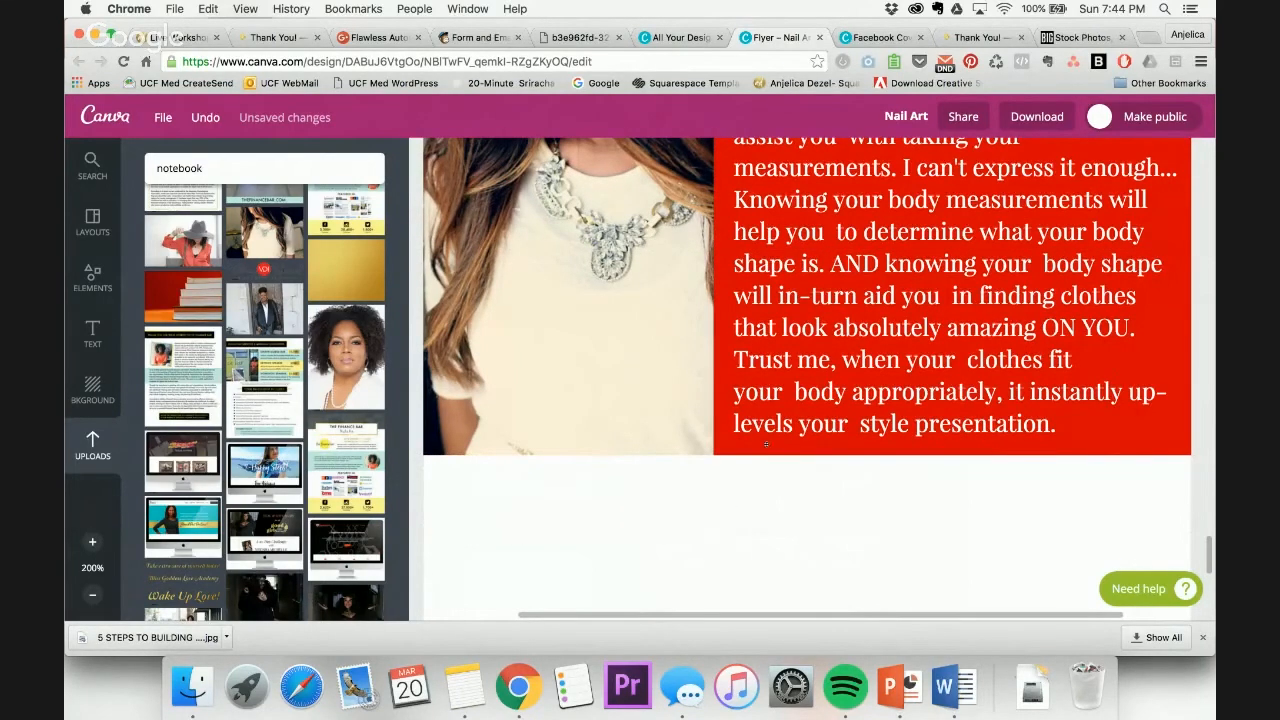
Inspect the photo and paragraph alignment on page 5 and compare the page with the preceding ones
scroll(766, 443, up, 3)
scroll(757, 446, left, 2)
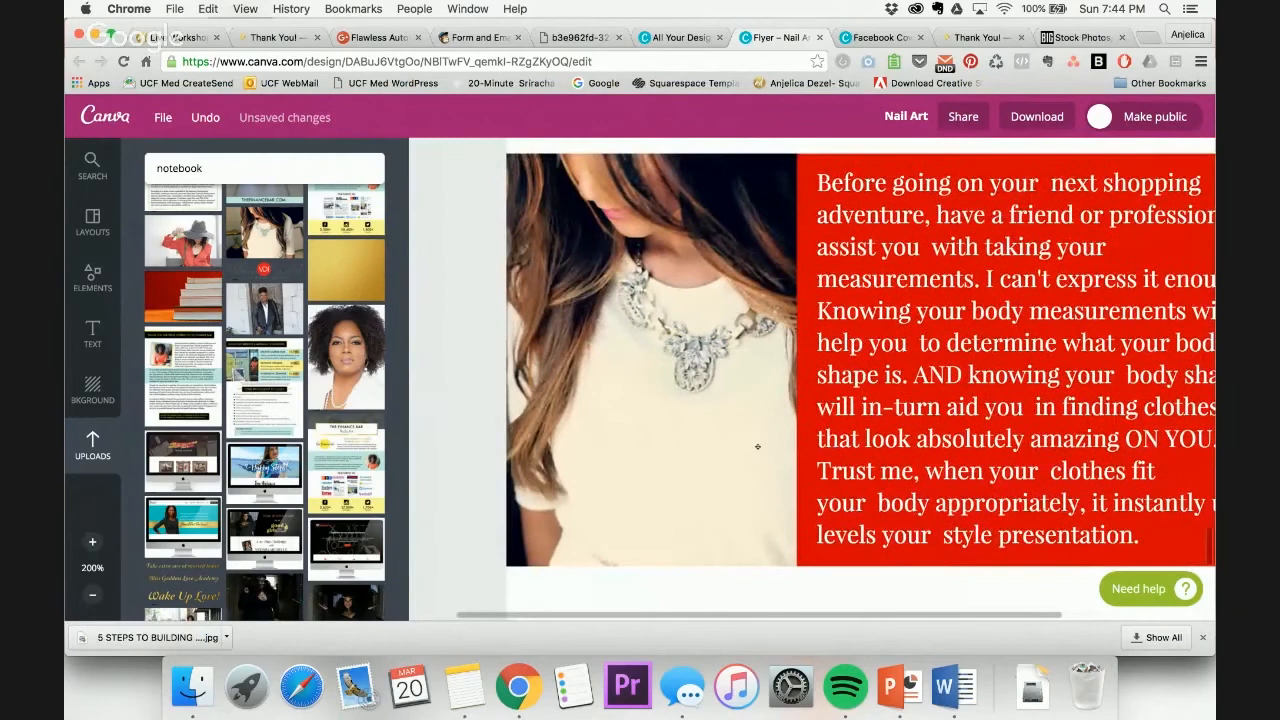
scroll(757, 446, down, 2)
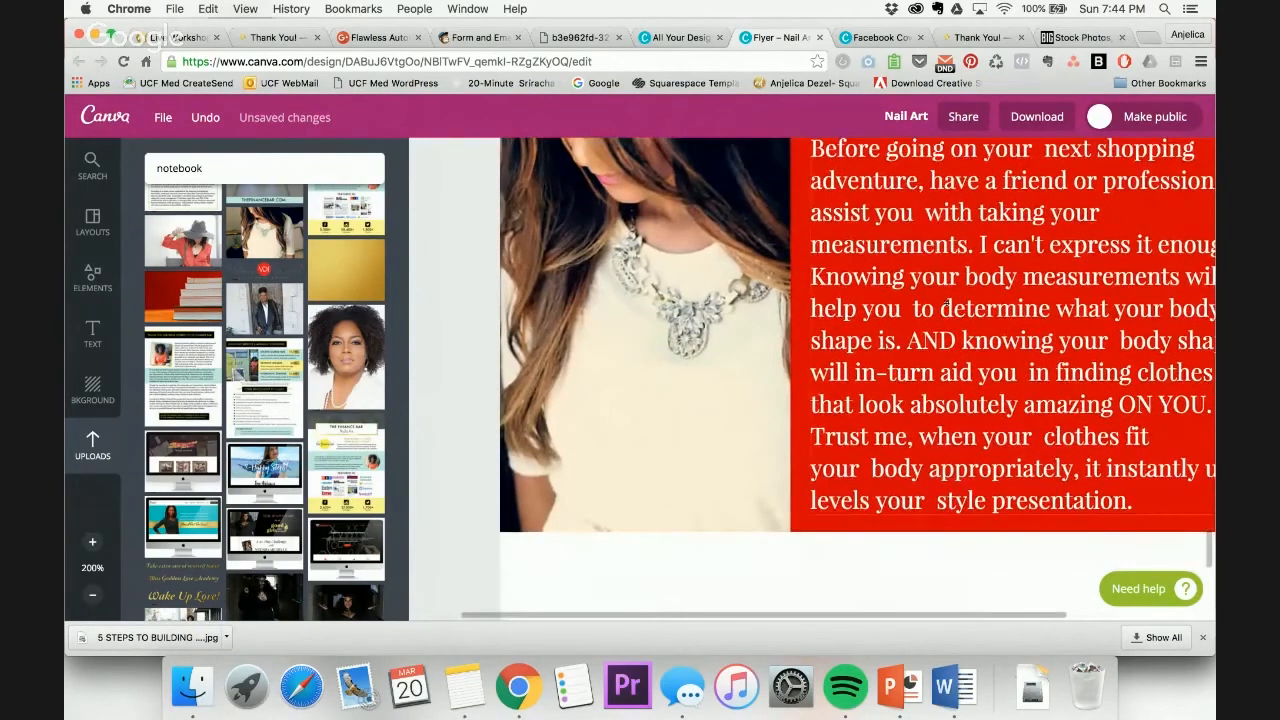
scroll(946, 303, down, 3)
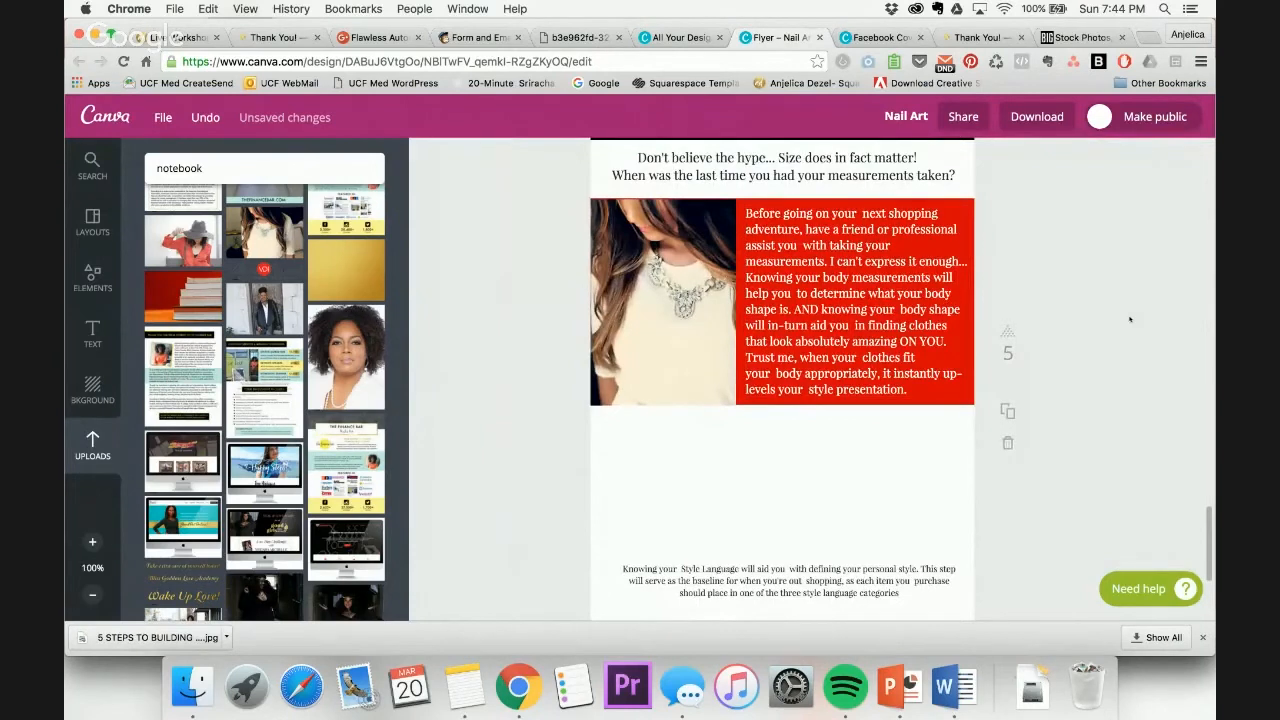
key(super+minus)
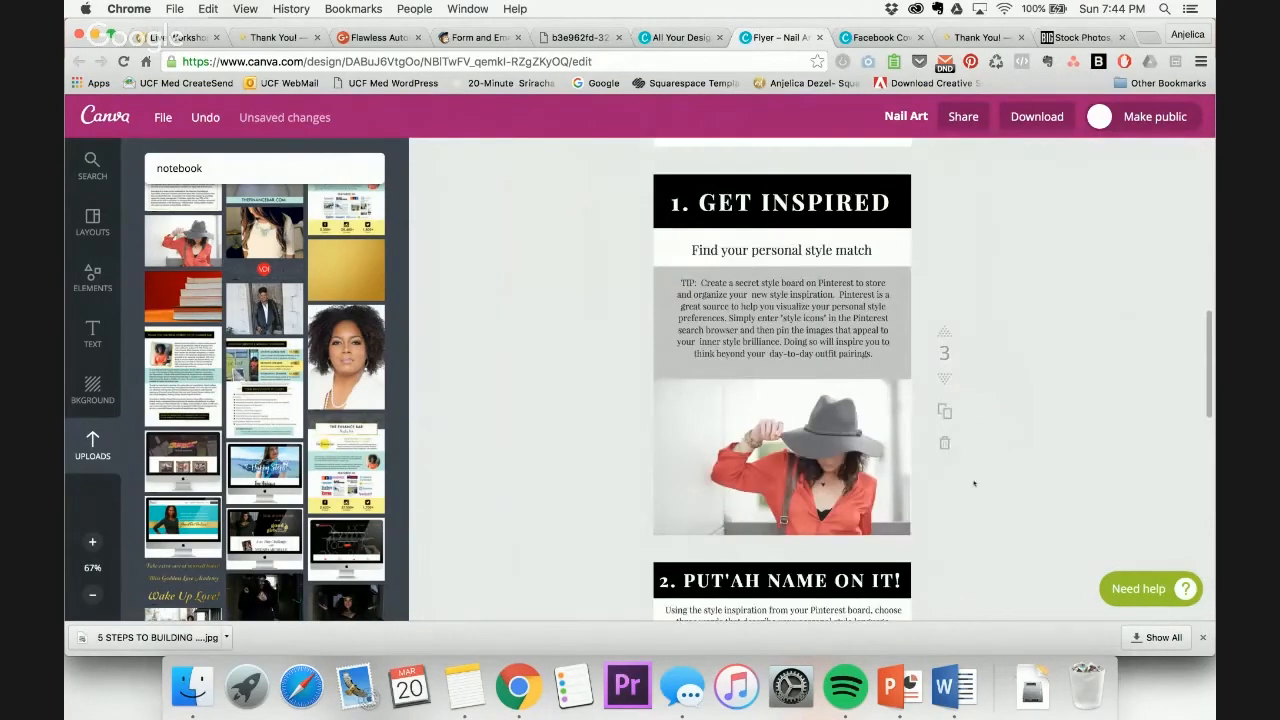
scroll(974, 484, down, 6)
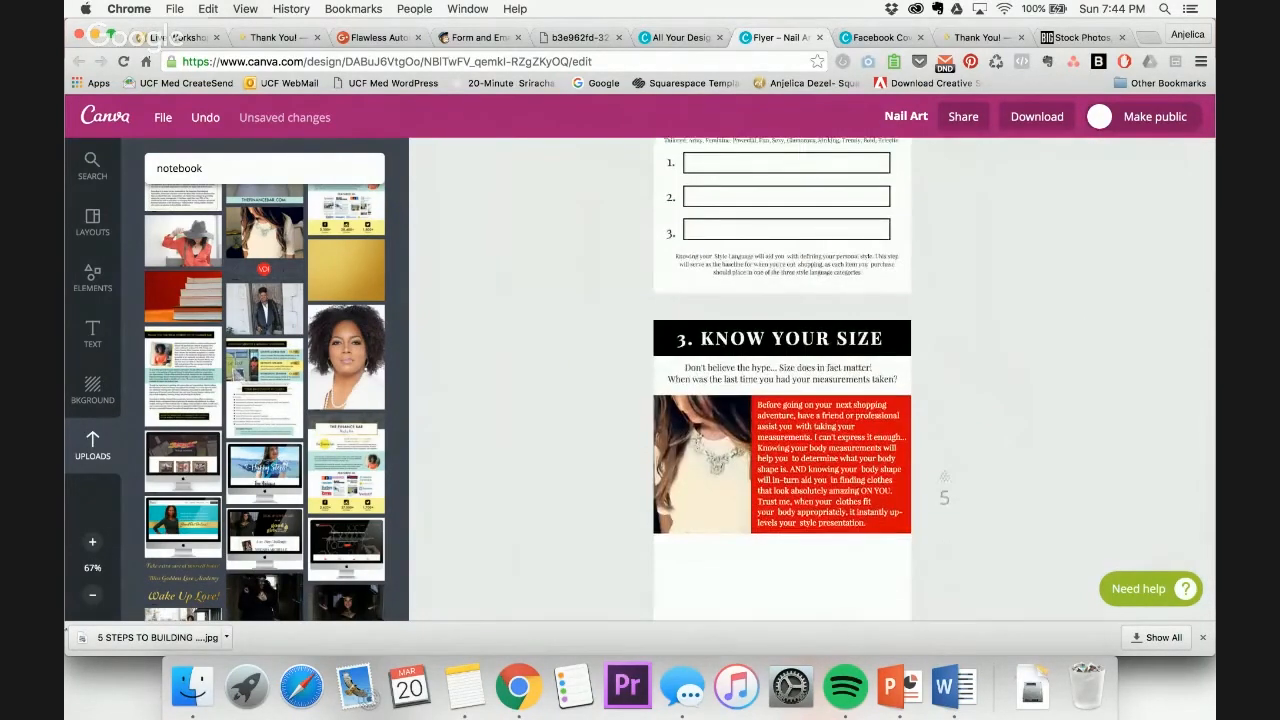
click(92, 542)
scroll(611, 502, down, 5)
scroll(611, 502, down, 8)
scroll(611, 504, up, 1)
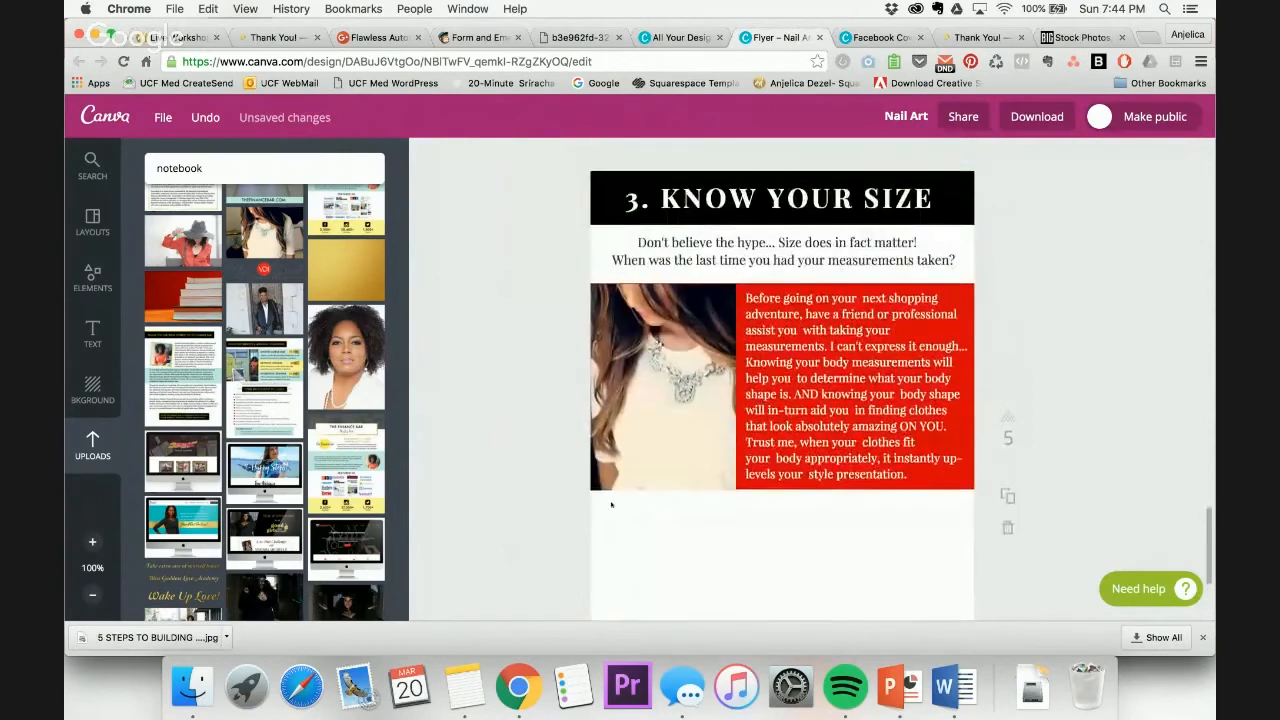
scroll(611, 504, down, 1)
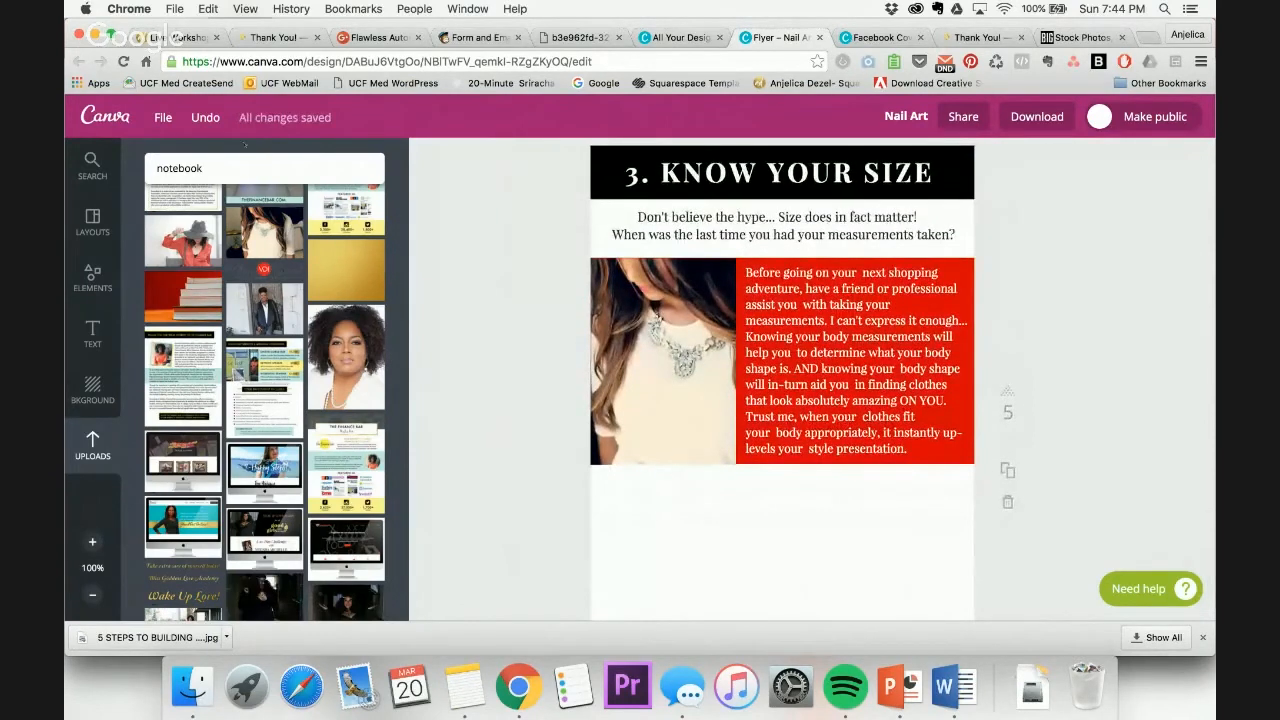
Save the flyer design
click(163, 117)
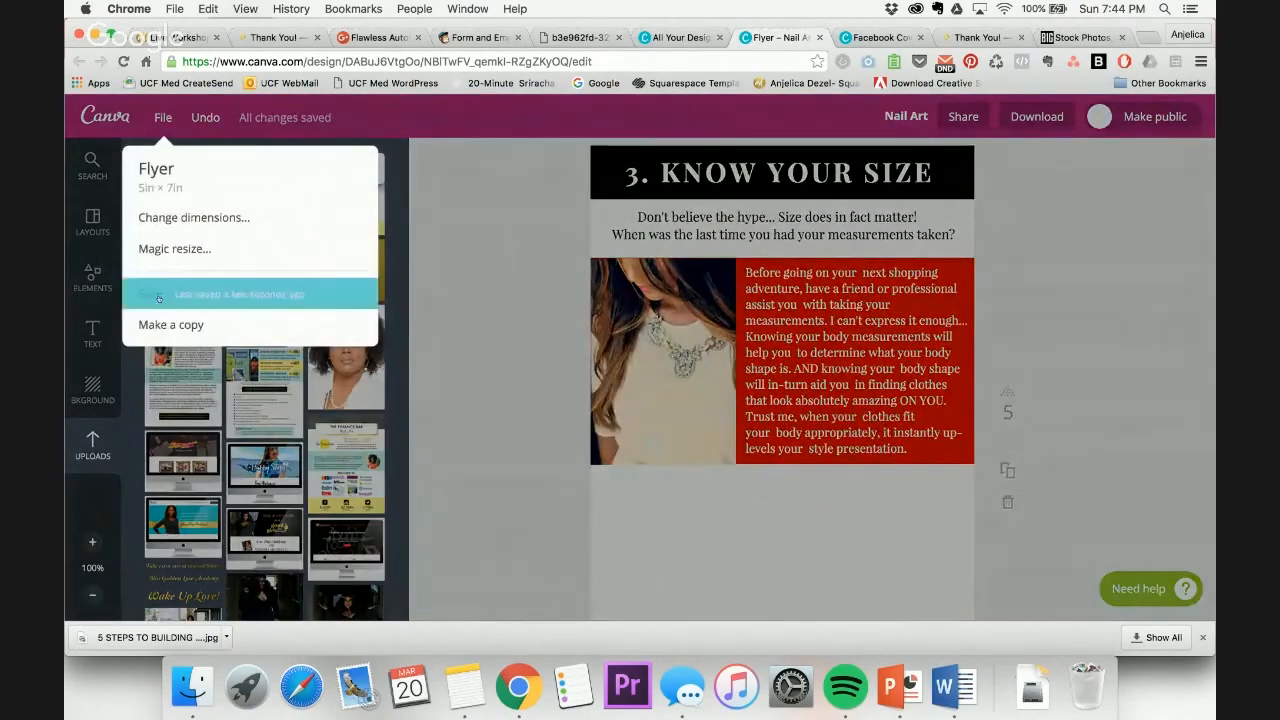
click(160, 288)
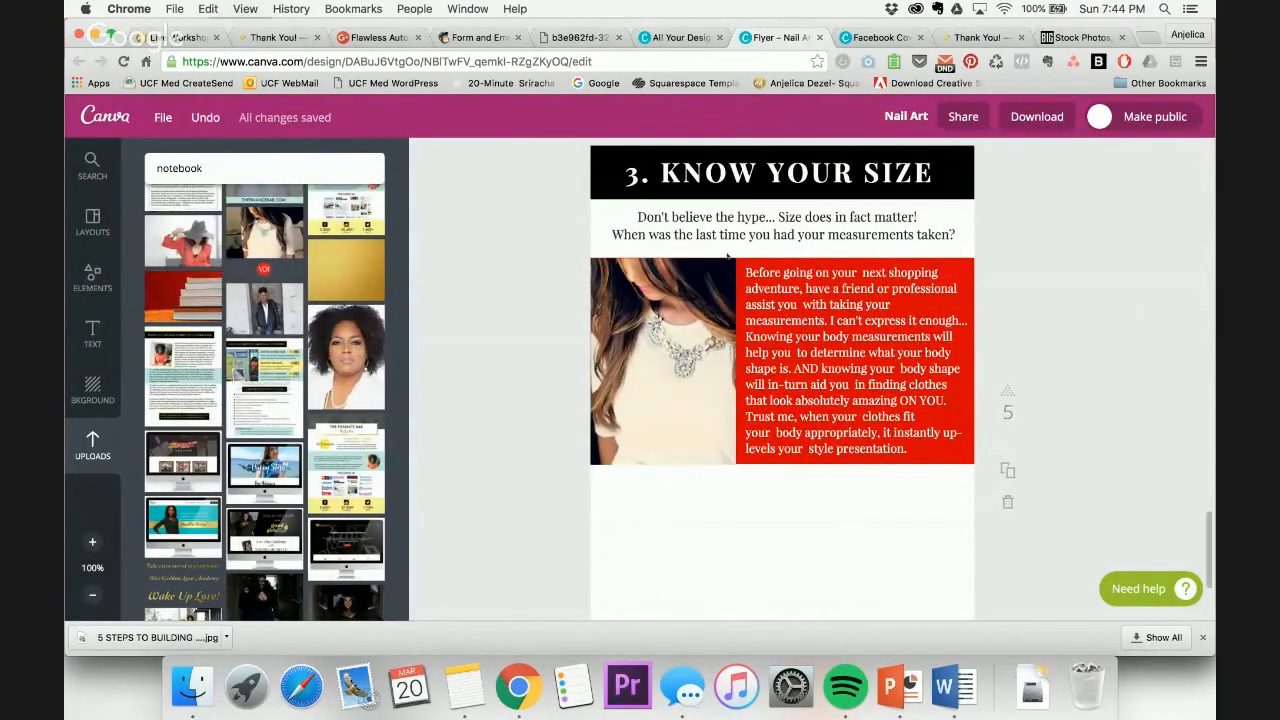
Fine-tune the left edge of the paragraph's text box beside the photo, keeping all lines inside the red block
click(826, 340)
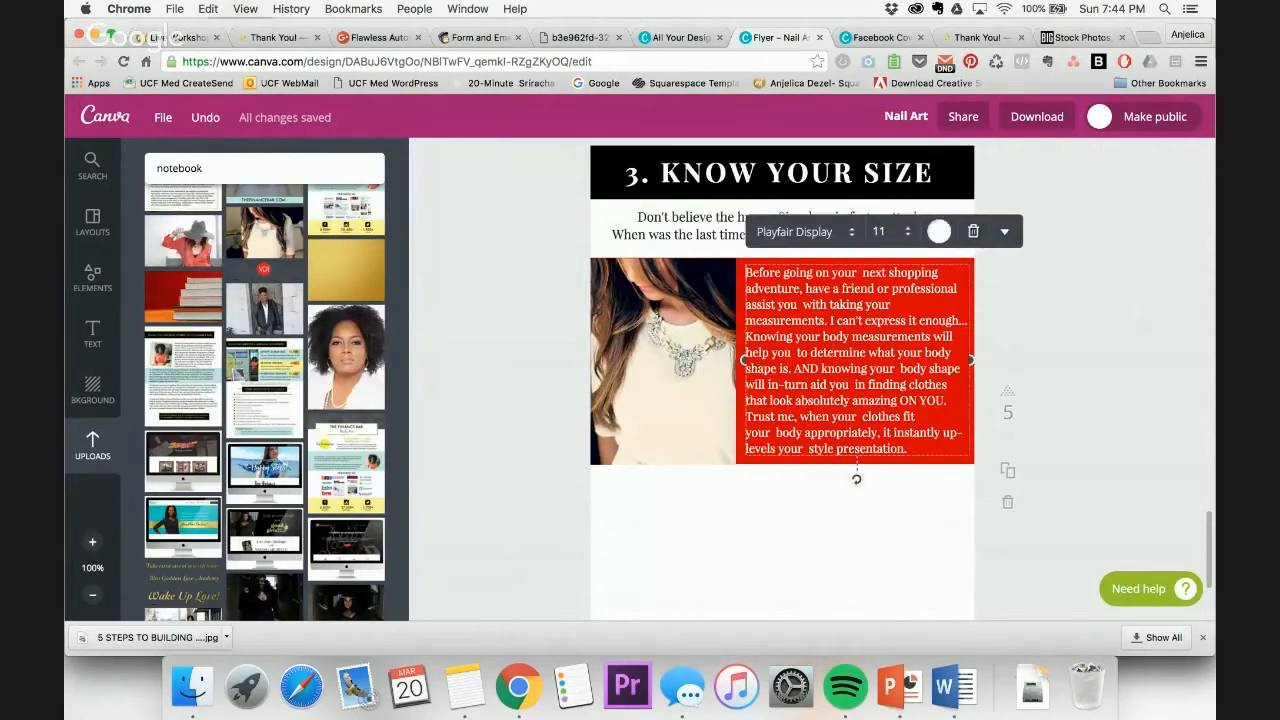
drag(742, 360, 748, 368)
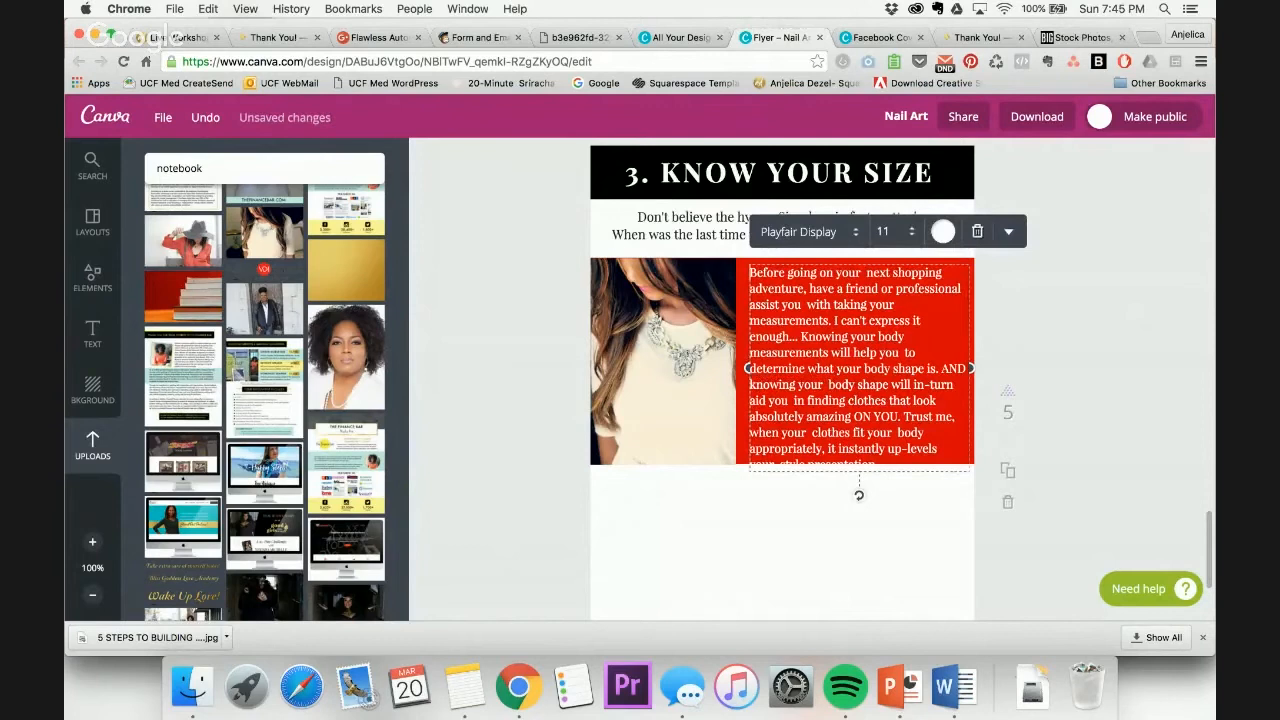
drag(969, 368, 749, 368)
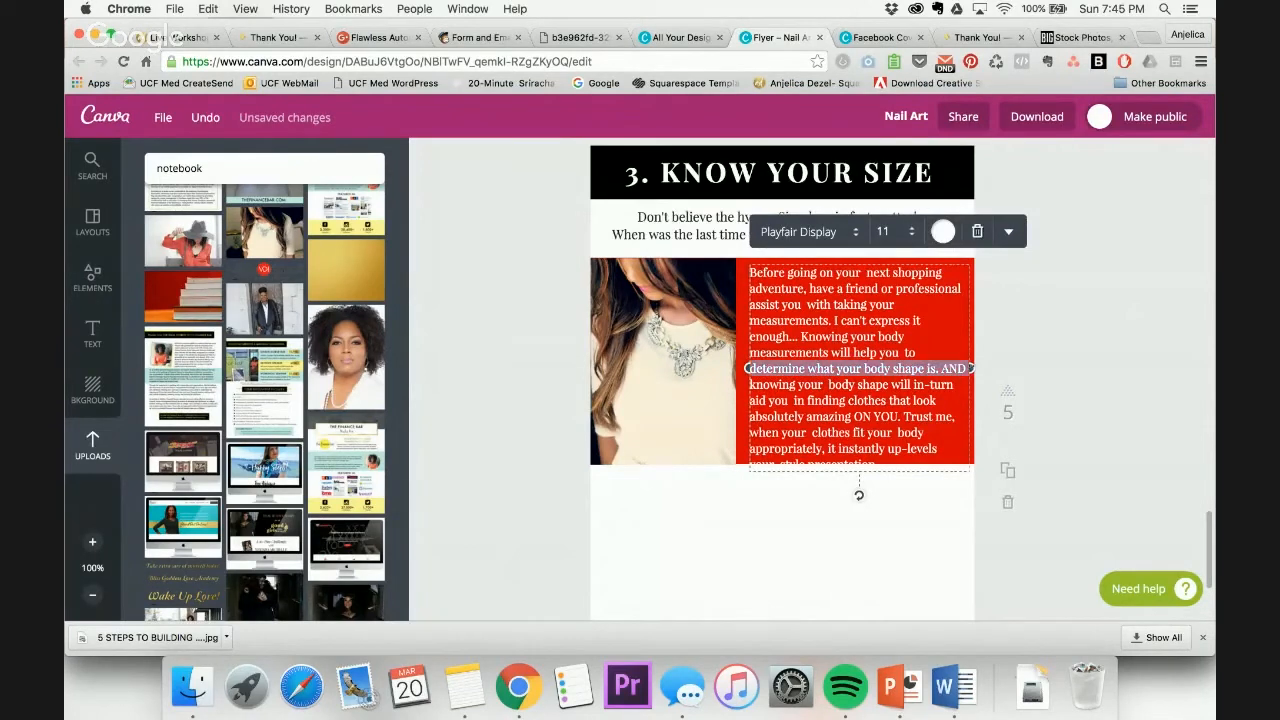
drag(971, 368, 969, 365)
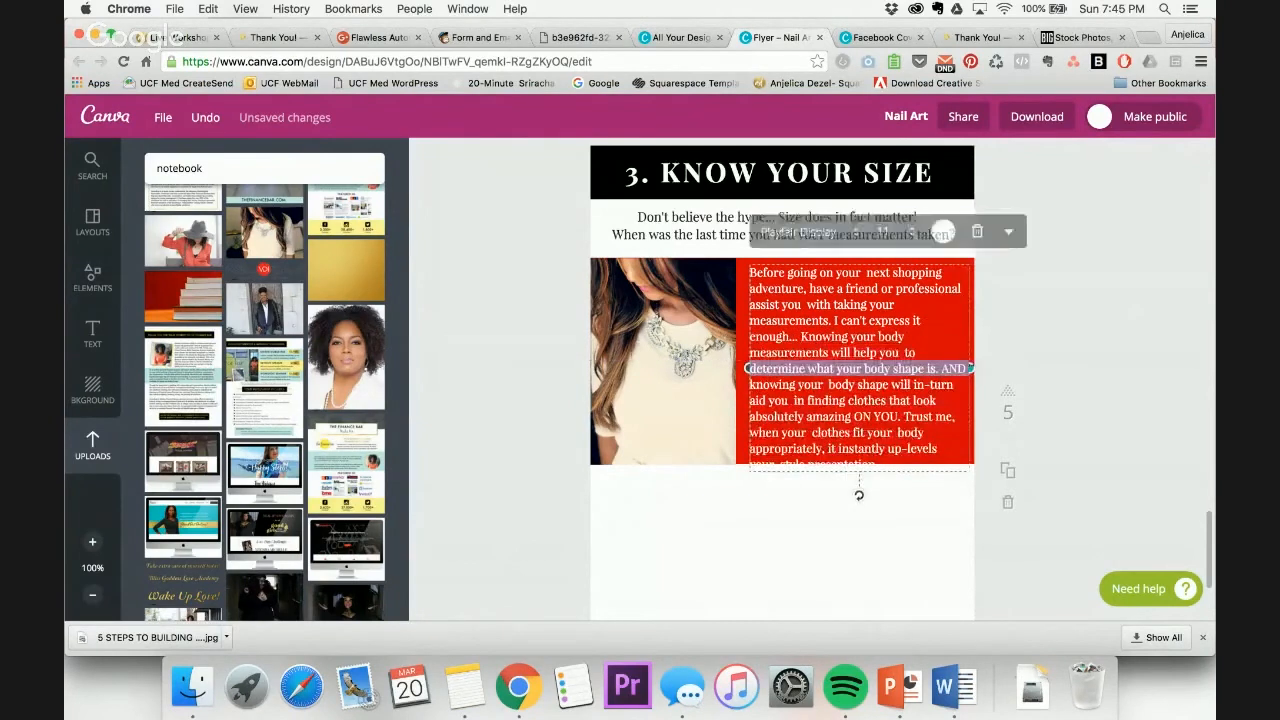
click(1123, 310)
click(757, 368)
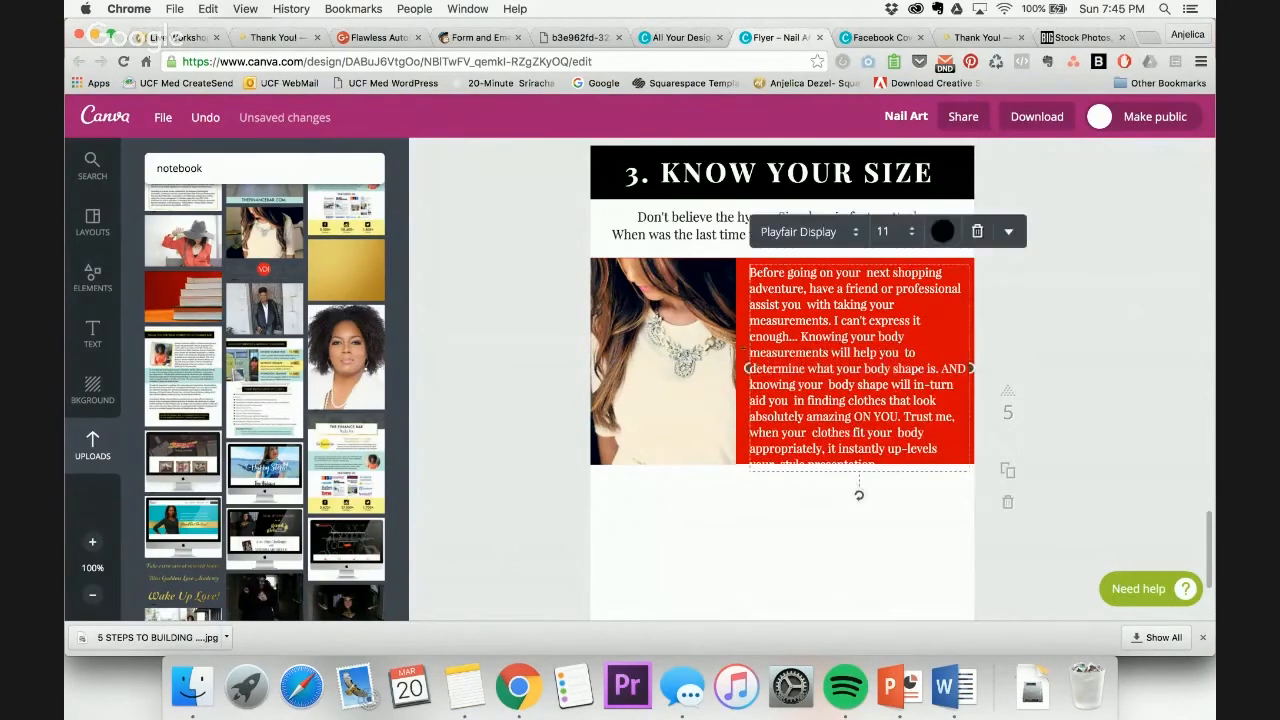
drag(750, 350, 748, 368)
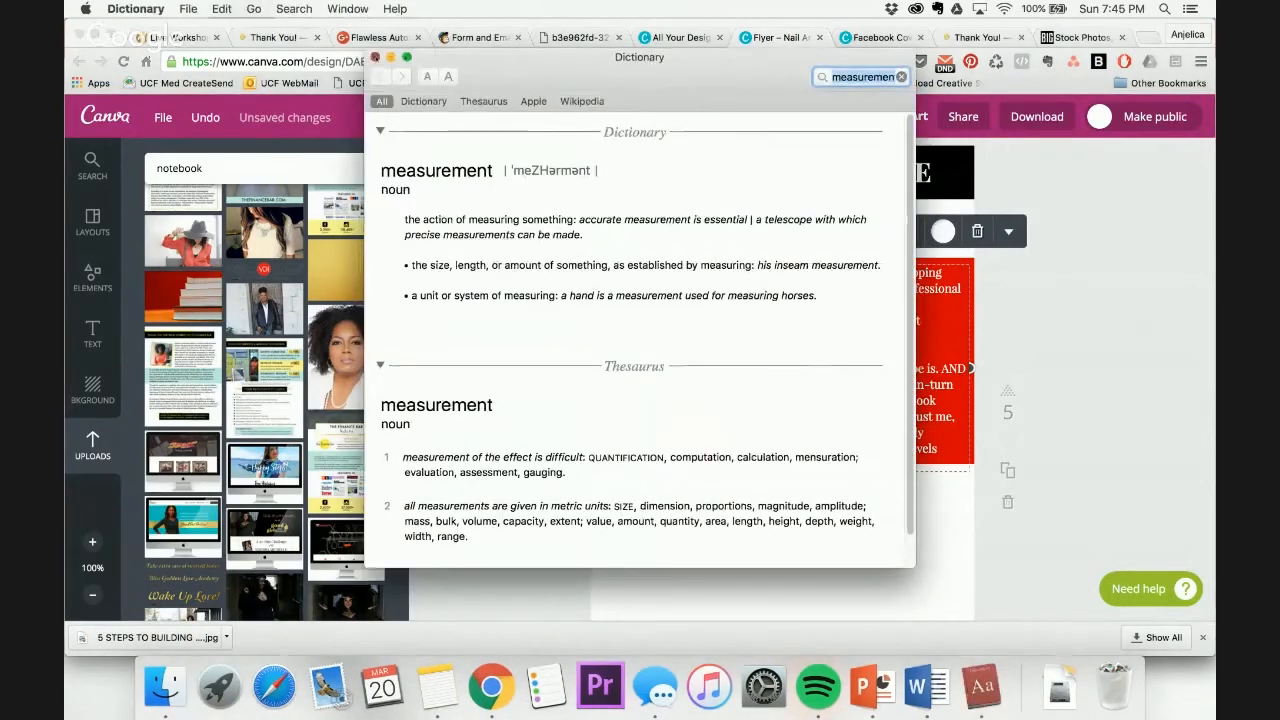
click(382, 61)
drag(746, 368, 745, 360)
Shift the necklace photo slightly left to widen the gap between it and the paragraph
click(652, 371)
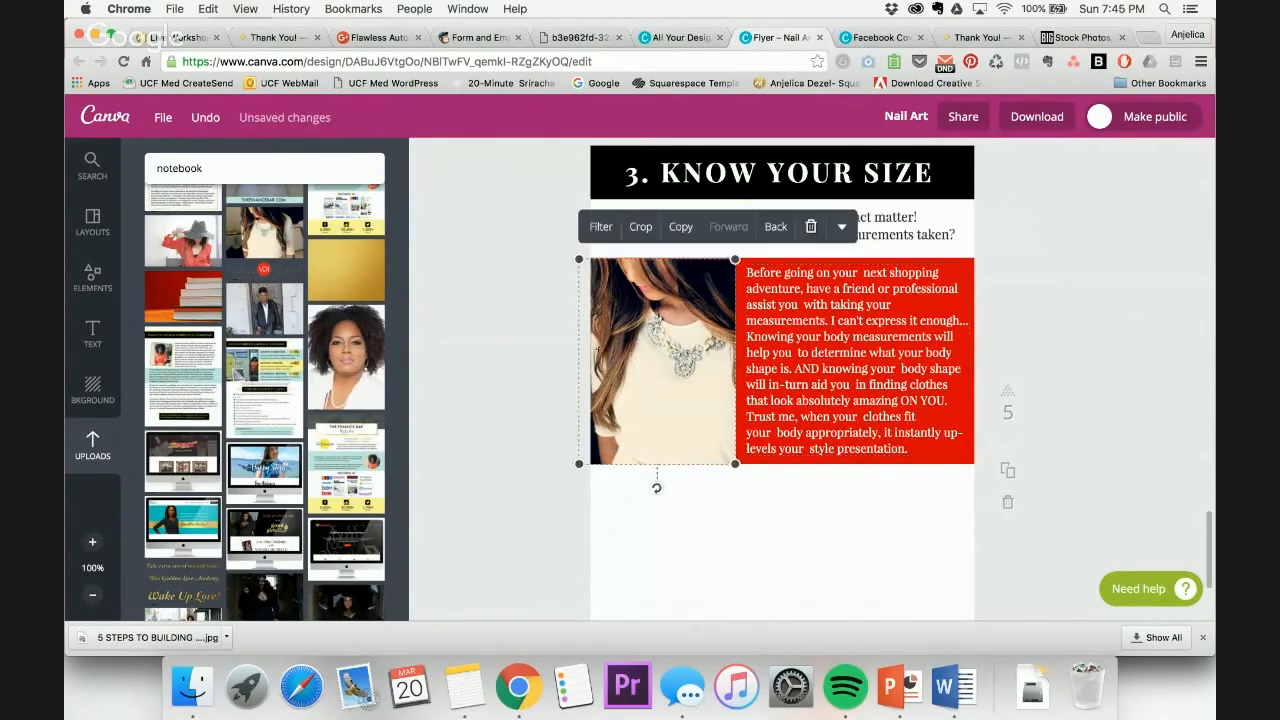
drag(601, 349, 601, 350)
click(1098, 300)
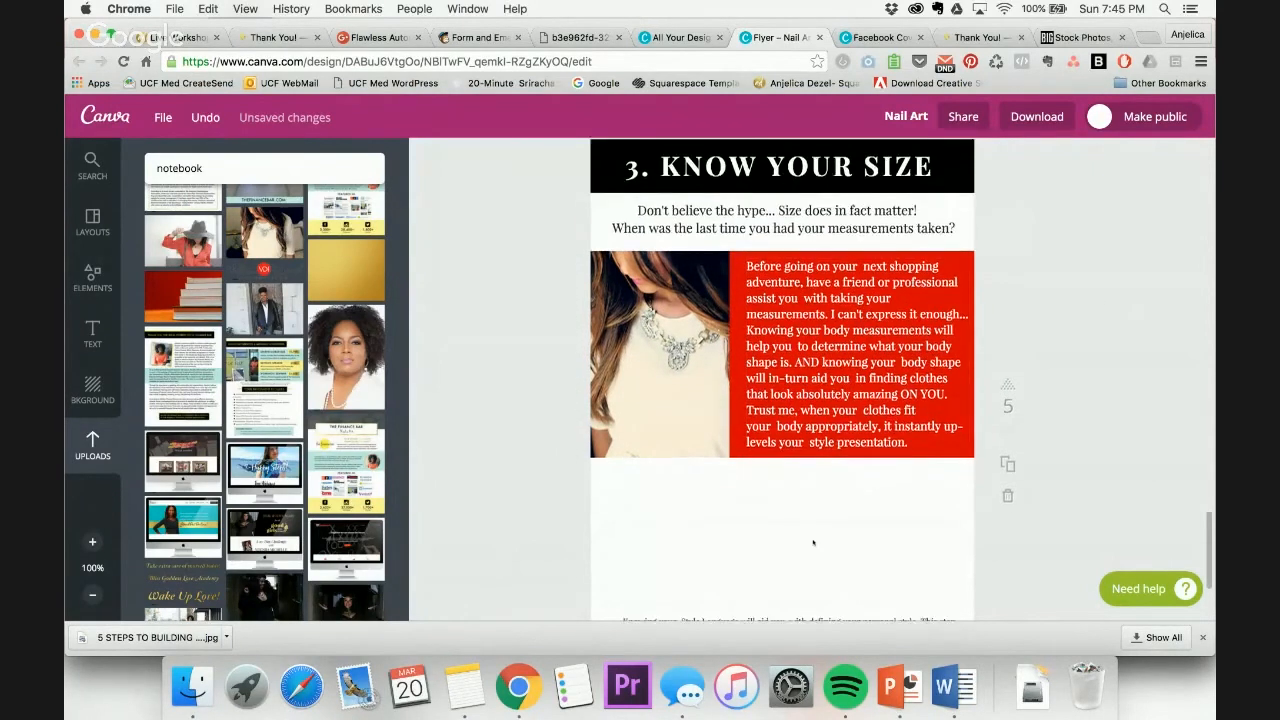
Copy the heading "HOW TO MEASURE" from the Word document
scroll(813, 542, down, 2)
scroll(813, 542, down, 1)
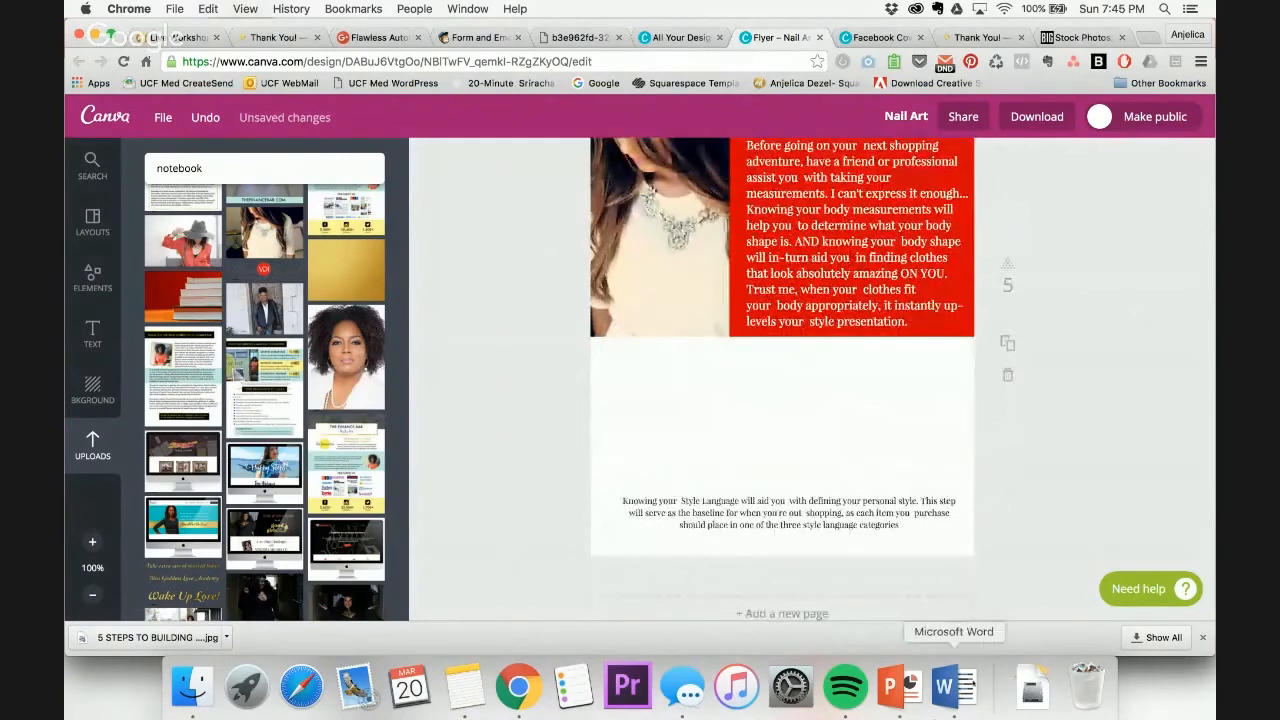
click(953, 686)
scroll(337, 426, down, 5)
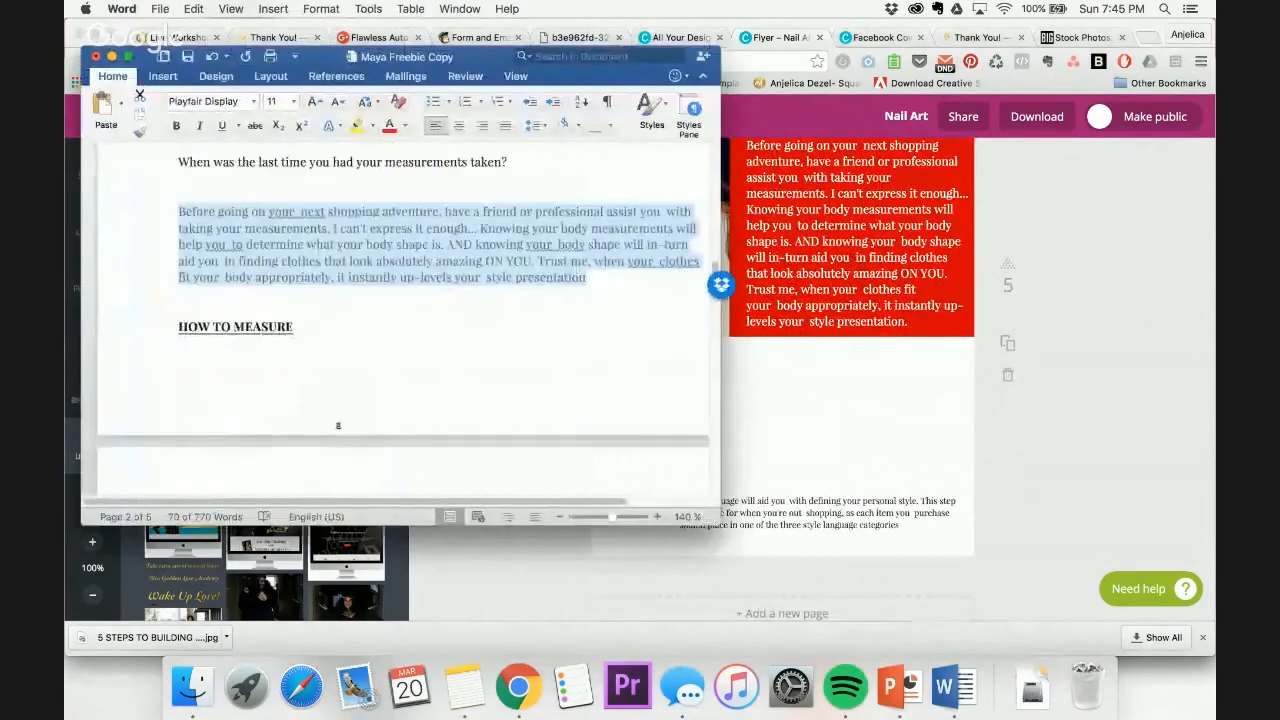
click(337, 426)
drag(295, 326, 166, 328)
key(super+c)
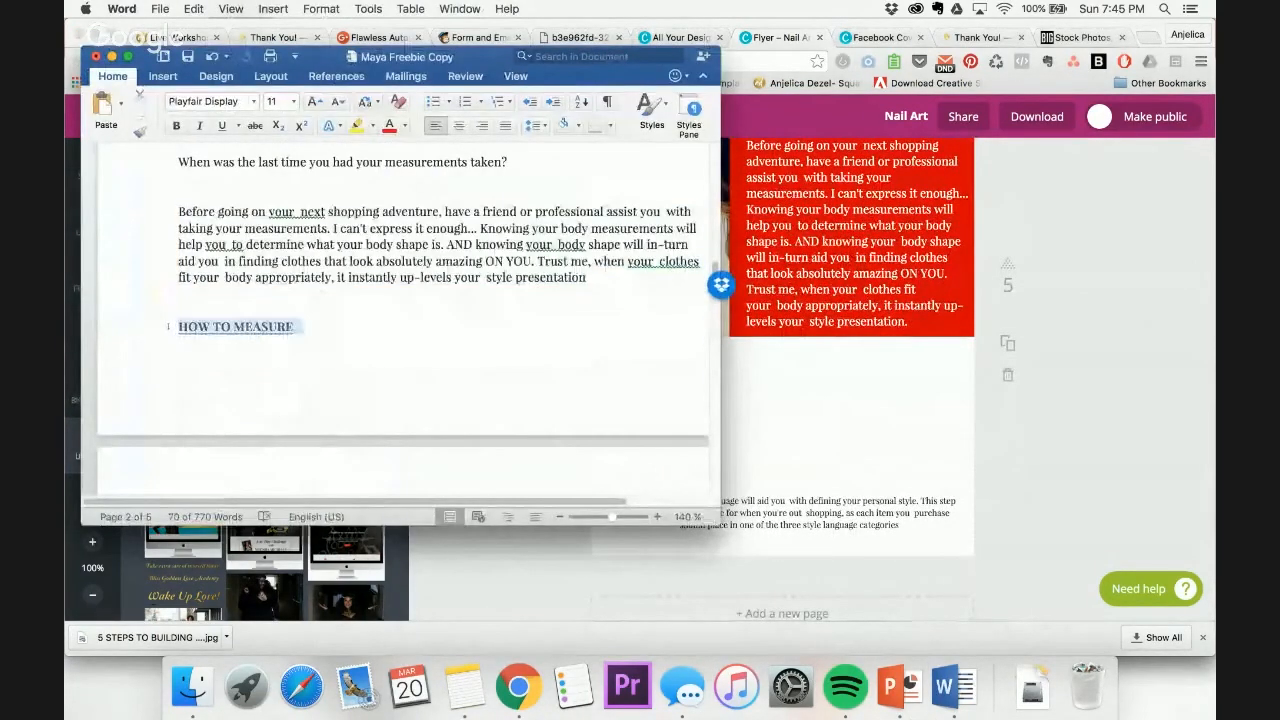
Back in Canva, add a subheading reading "HOW TO MEASURE" centred just below the photo and red block on page 5
click(1067, 196)
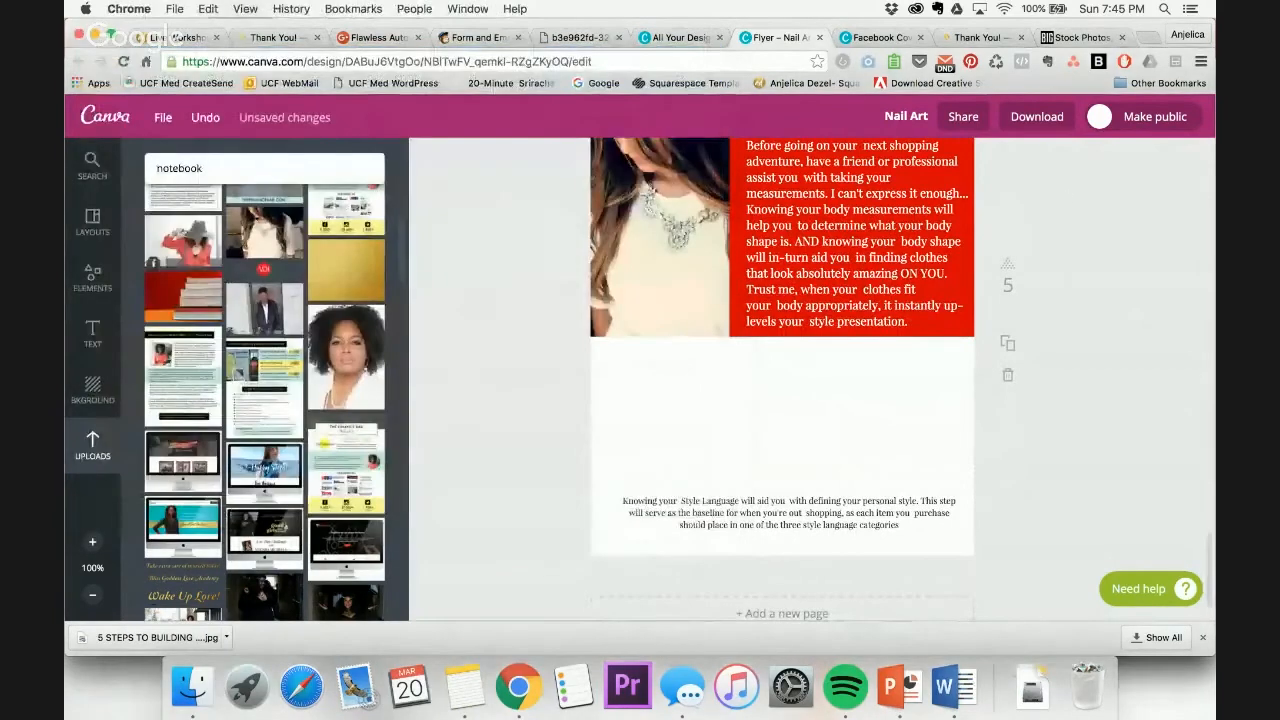
click(93, 343)
click(287, 283)
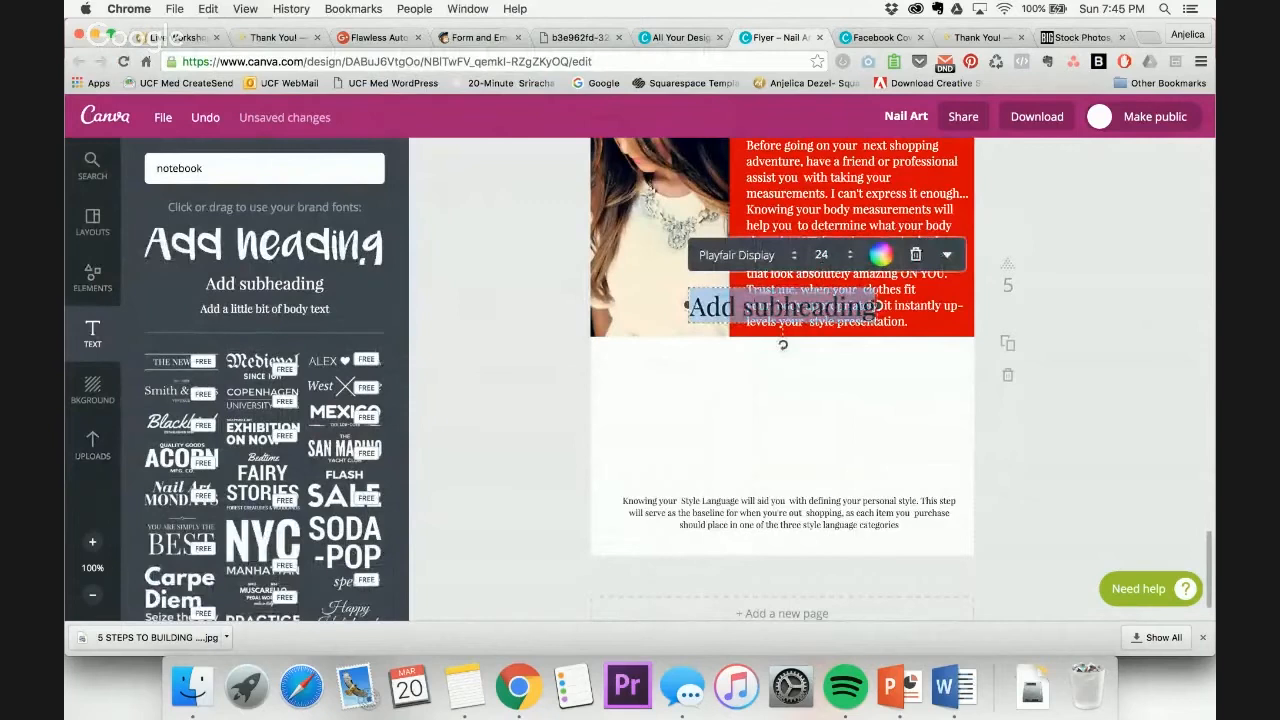
key(super+v)
drag(733, 287, 734, 345)
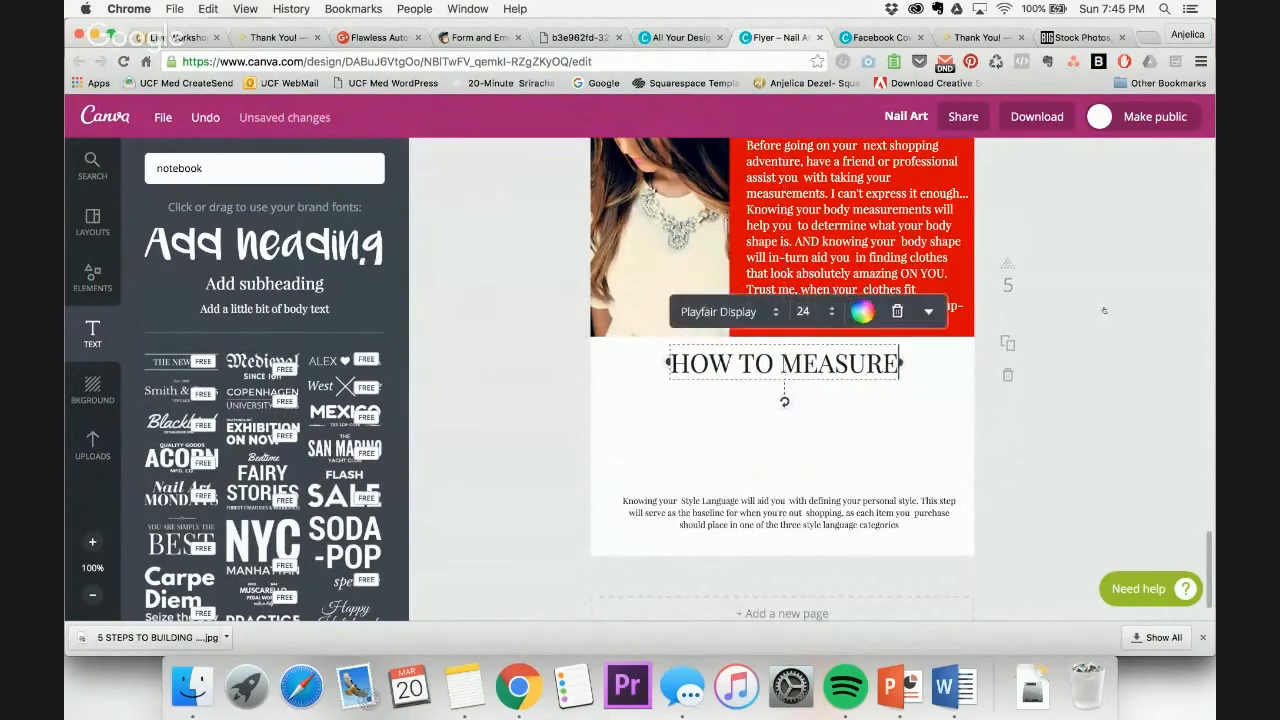
Replace the small closing paragraph on page 5 with the bust measuring instruction from the Word document, starting "Stand naturally"
click(945, 686)
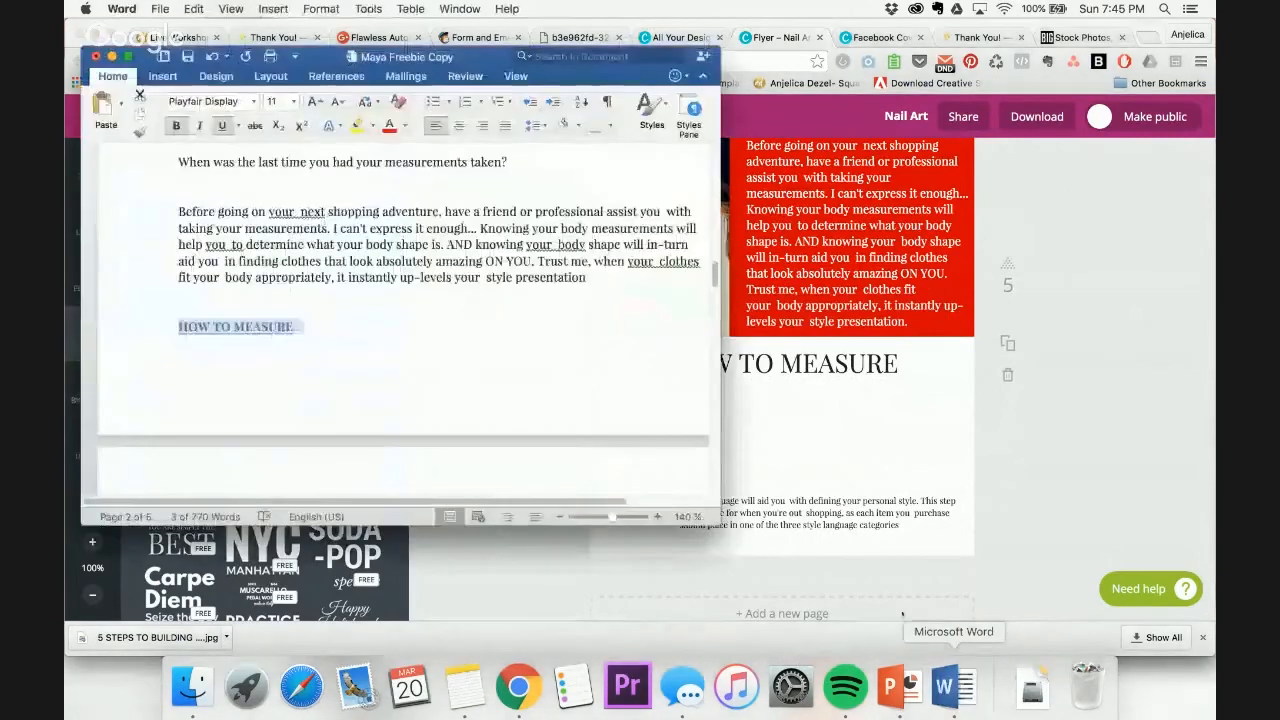
scroll(357, 300, down, 10)
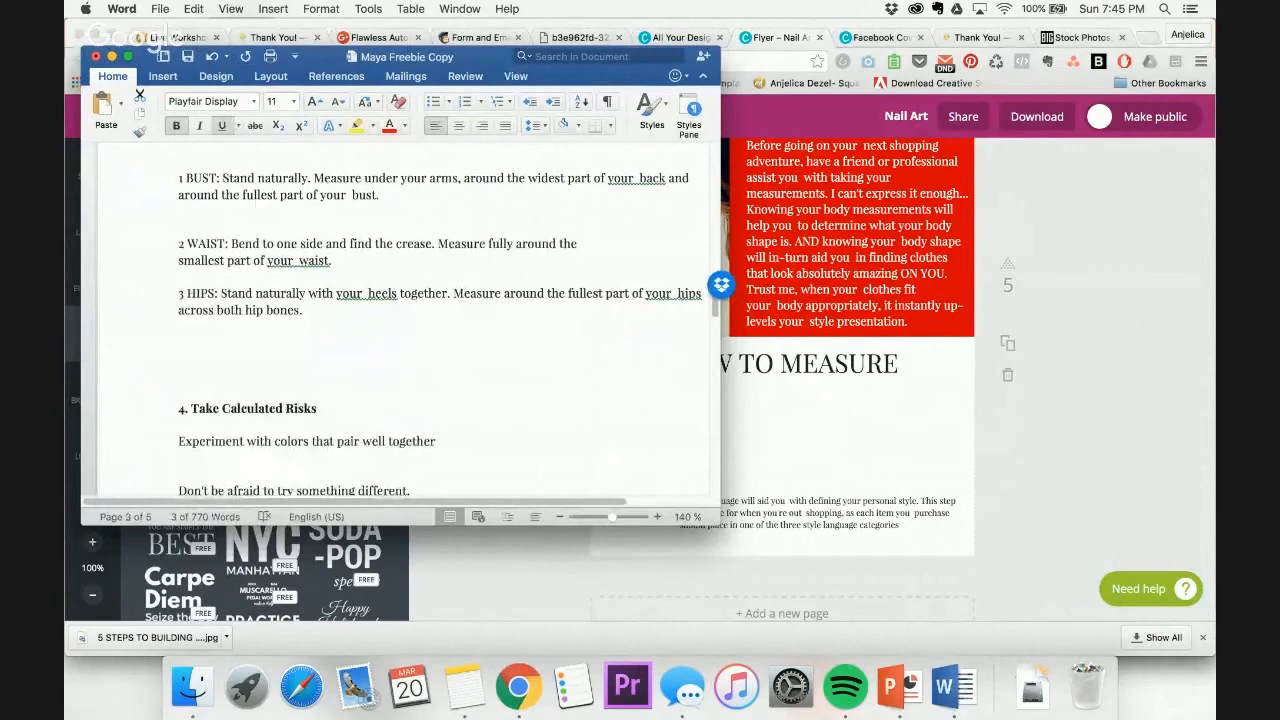
key(super+tab)
click(757, 515)
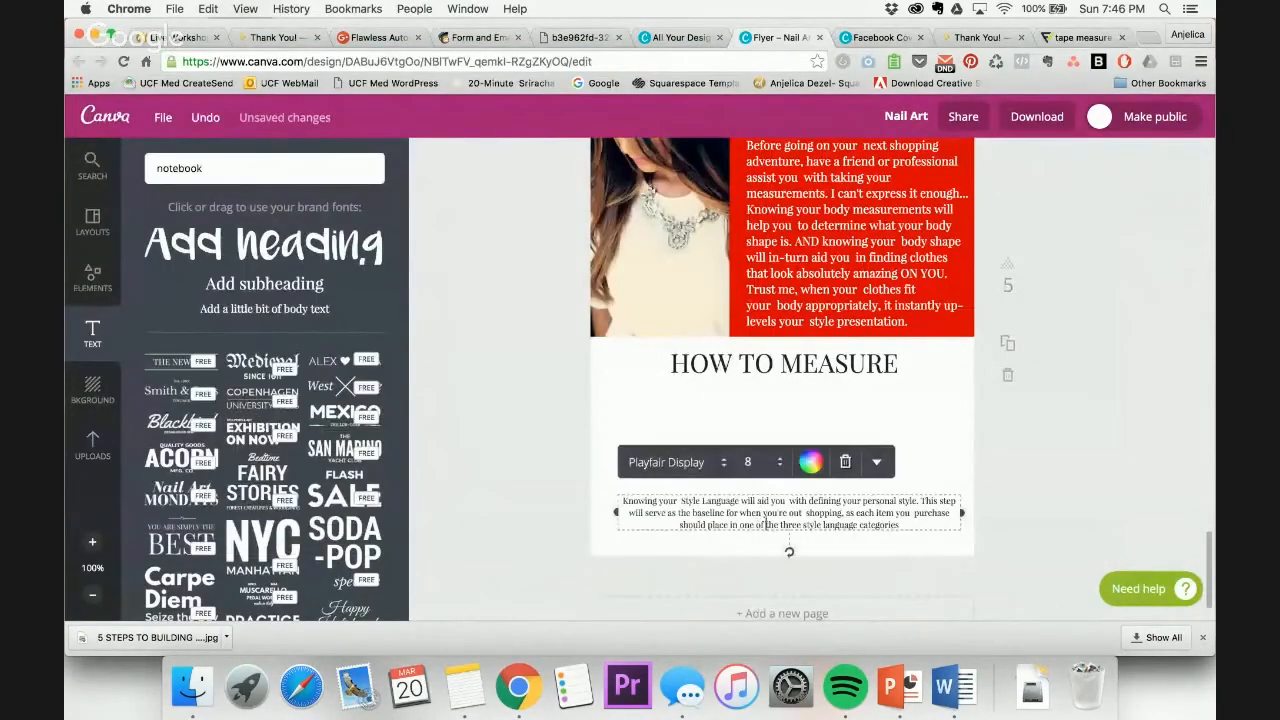
click(757, 515)
text(Stand naturally. Measure under your arms, around the widest part of your back and around the fullest part of your bust.)
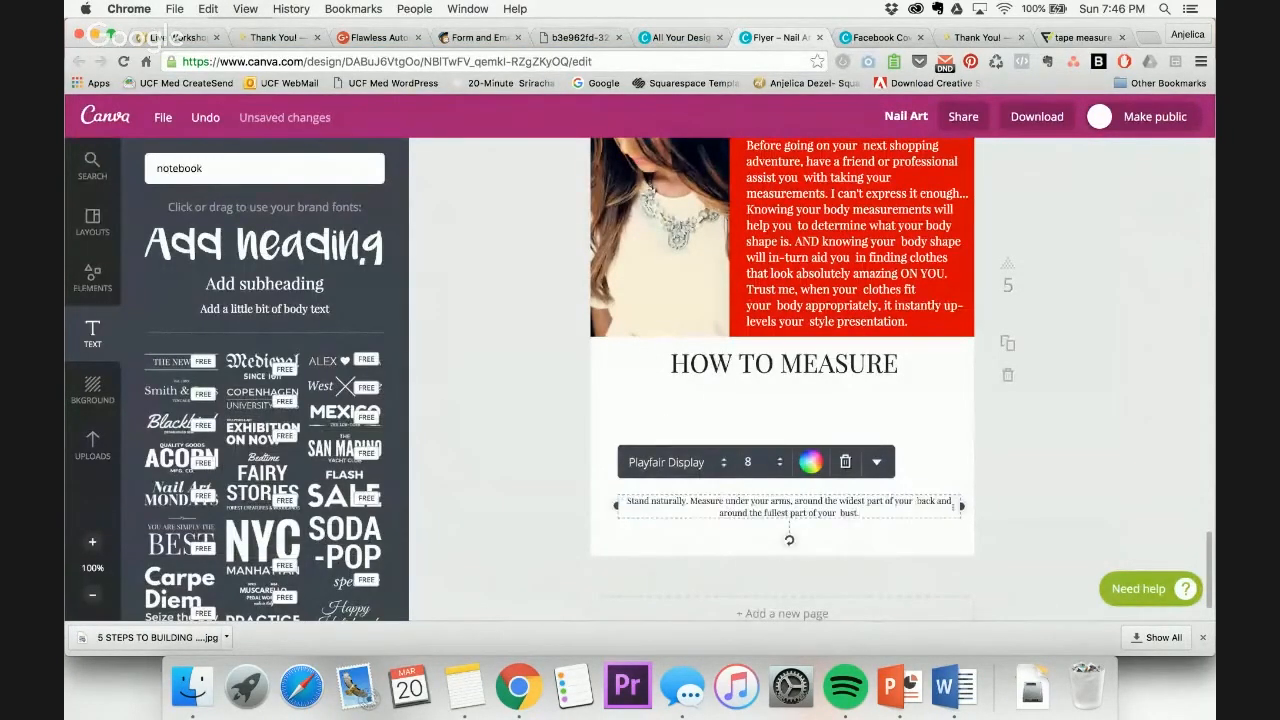
Narrow the bust instruction into a left column under the heading and add the title line "BUST" above it
drag(963, 507, 722, 449)
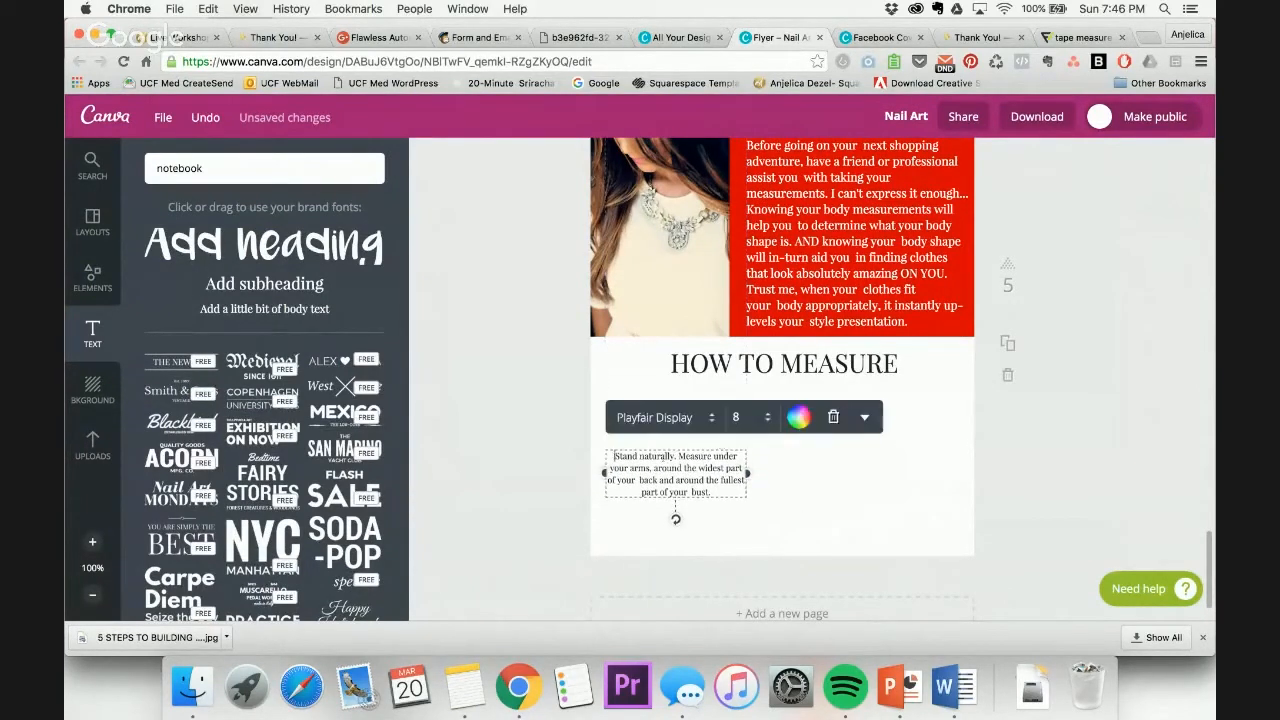
key(Return)
text(BUST)
Make the "BUST" title bold
key(shift+Left)
key(shift+Left)
key(shift+Left)
key(shift+Left)
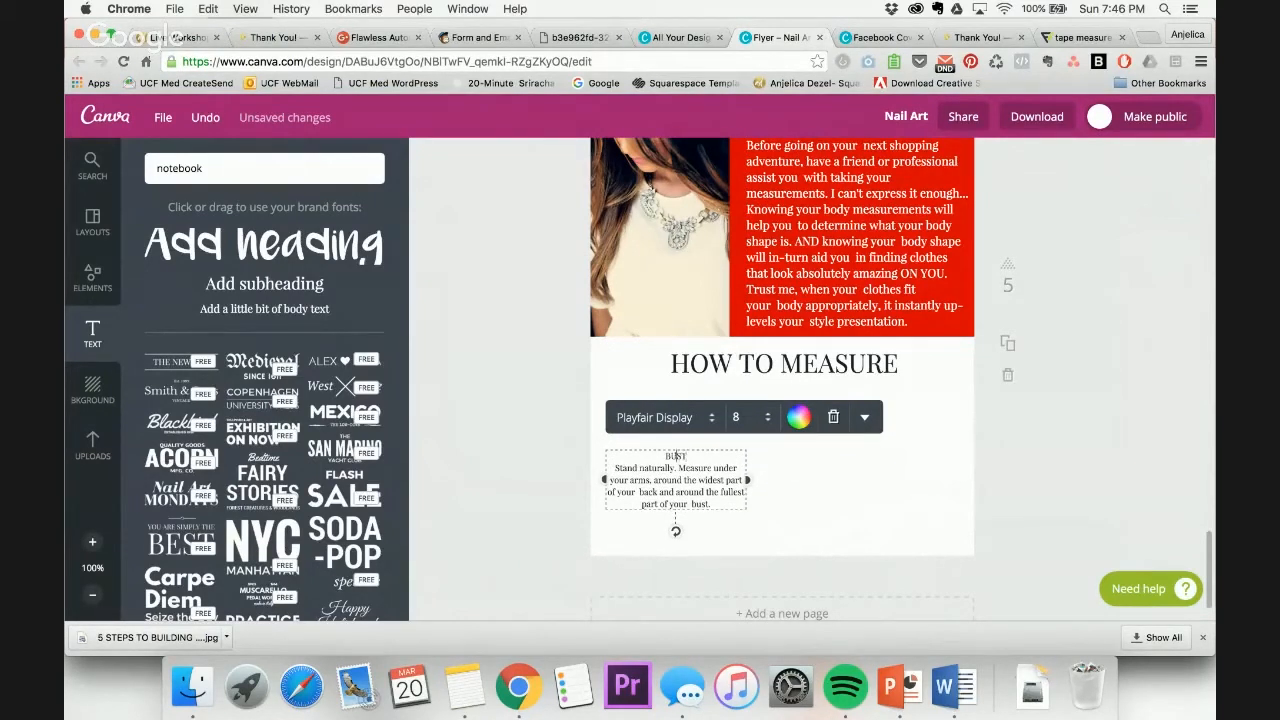
click(865, 419)
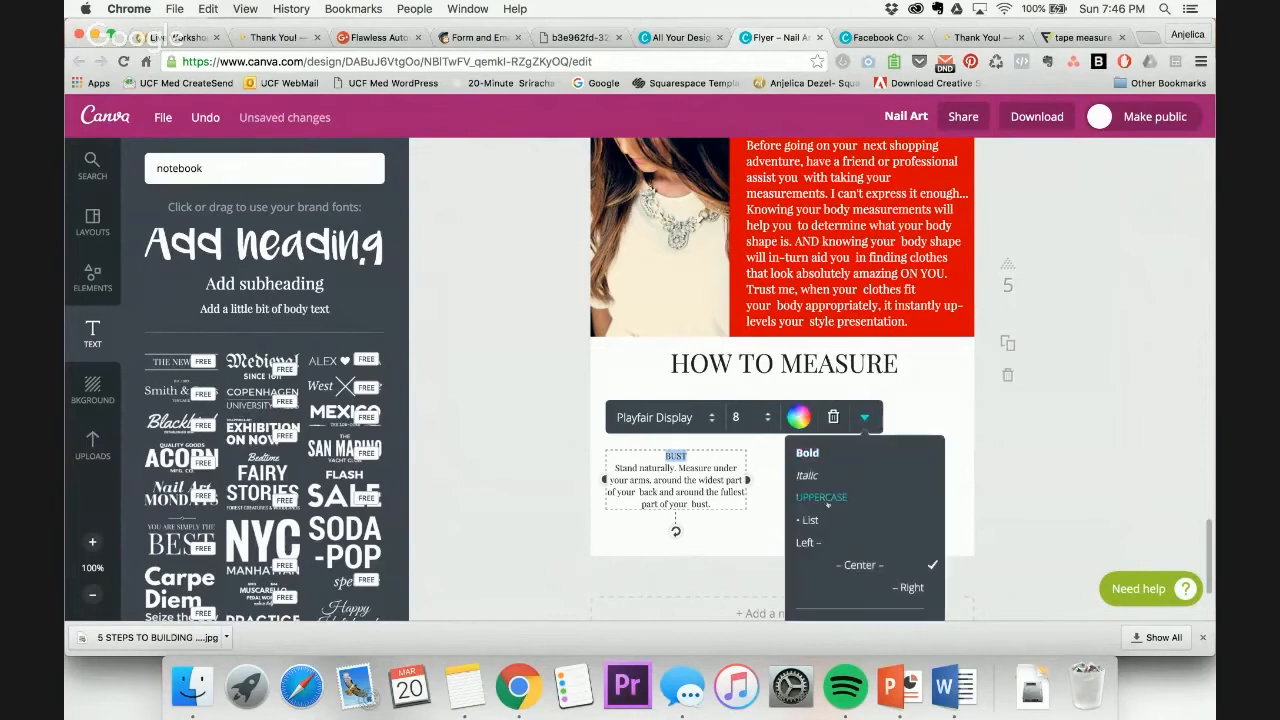
click(806, 453)
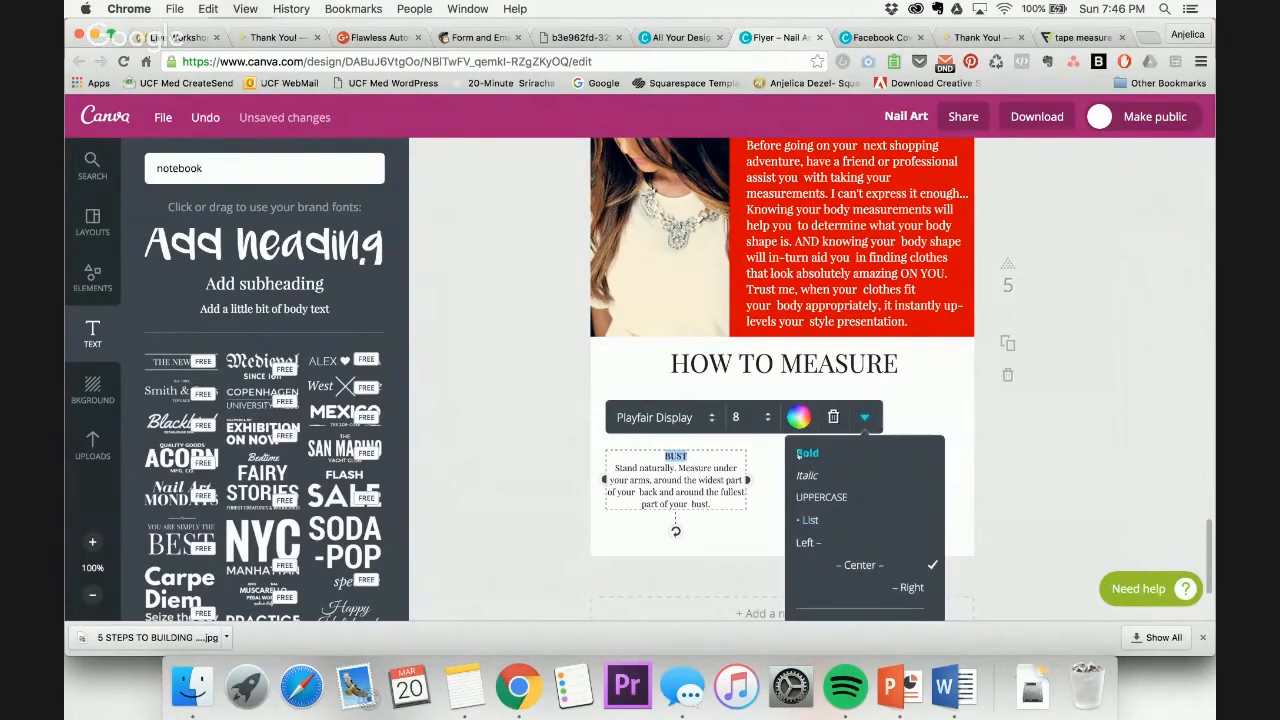
click(1078, 467)
Narrow the bust text box slightly so its lines rewrap
click(696, 483)
drag(747, 481, 739, 480)
click(1060, 451)
click(708, 456)
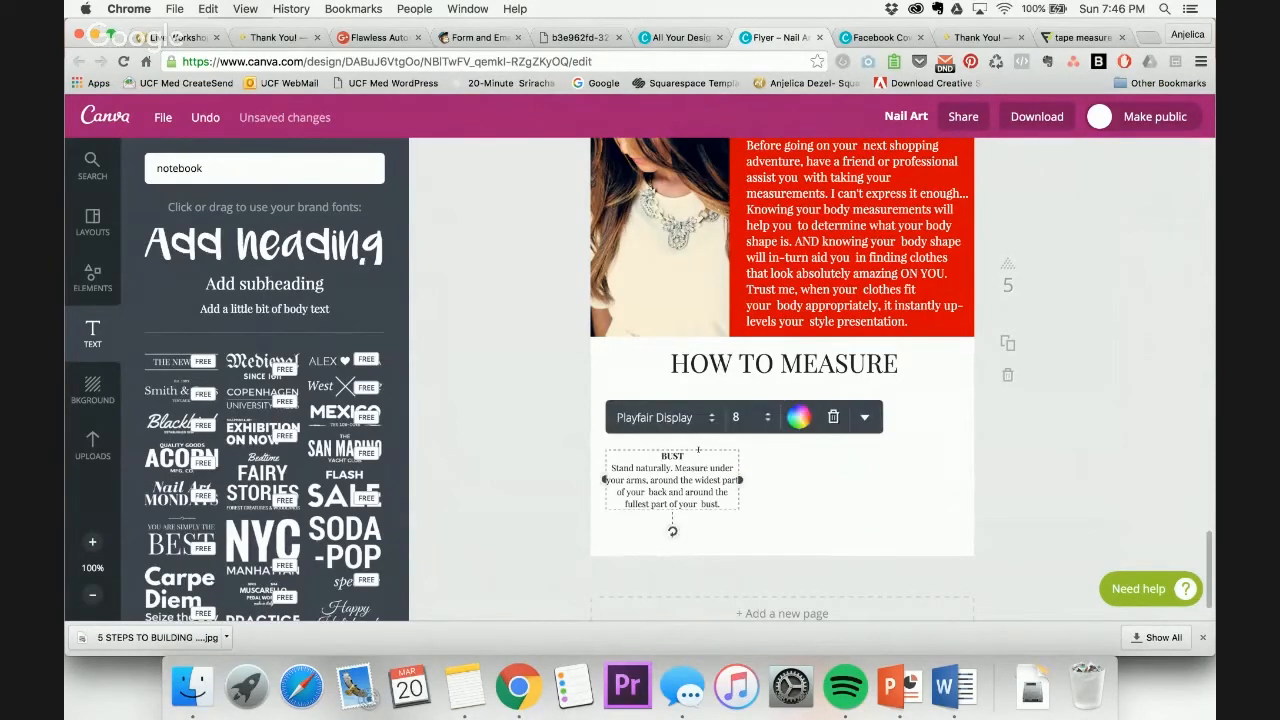
Move the bust block to the middle, retype its title "BUST" in regular weight, and return the block to the left column
drag(698, 450, 809, 446)
double_click(783, 452)
key(BackSpace)
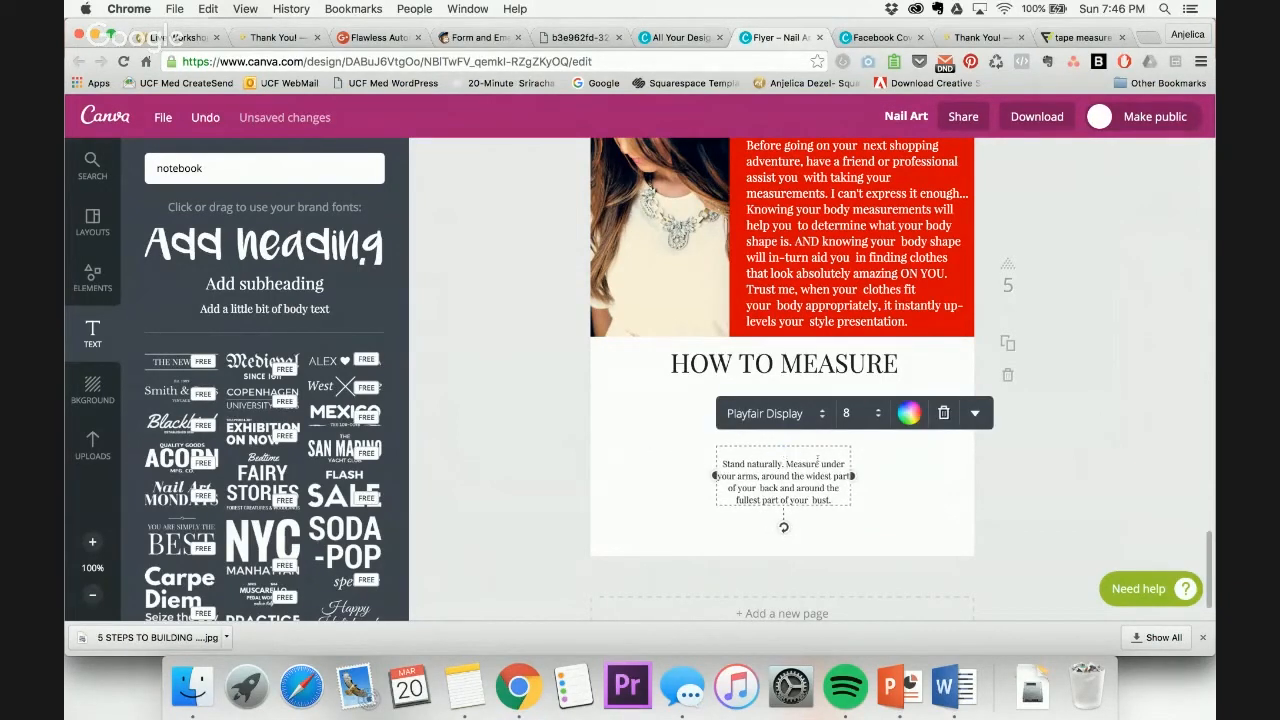
text(BUST)
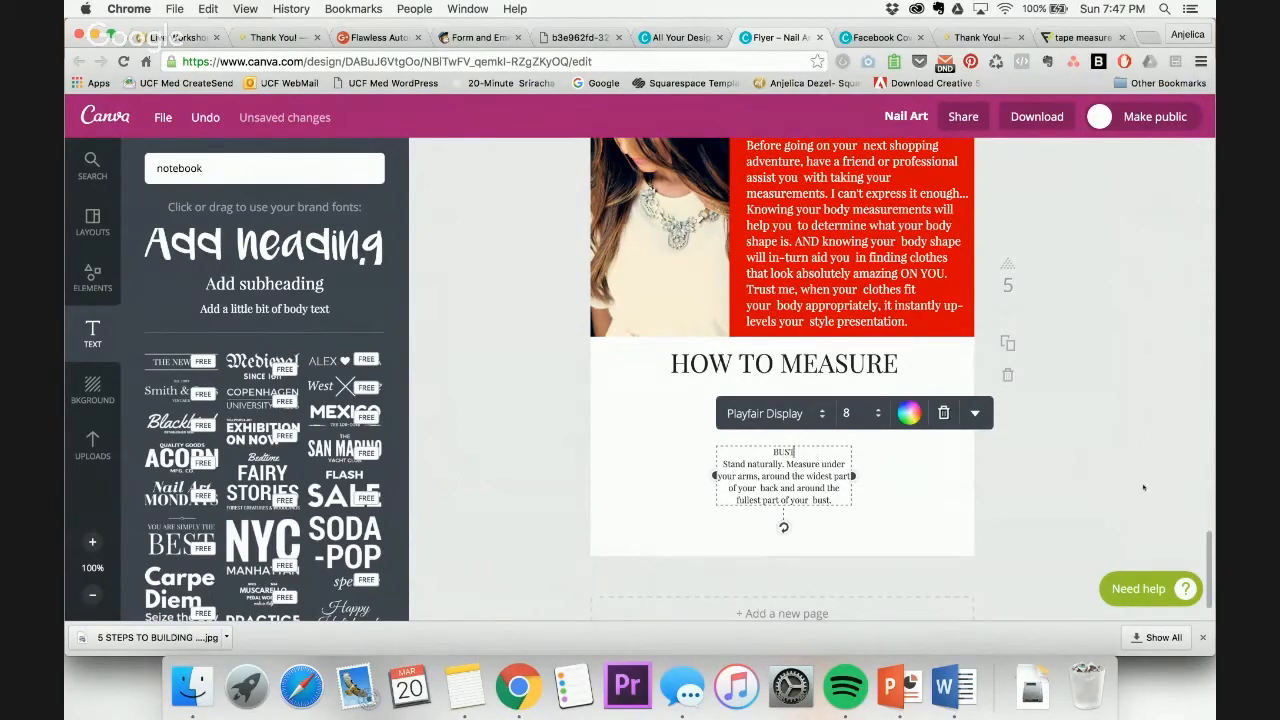
click(1130, 487)
drag(805, 447, 691, 450)
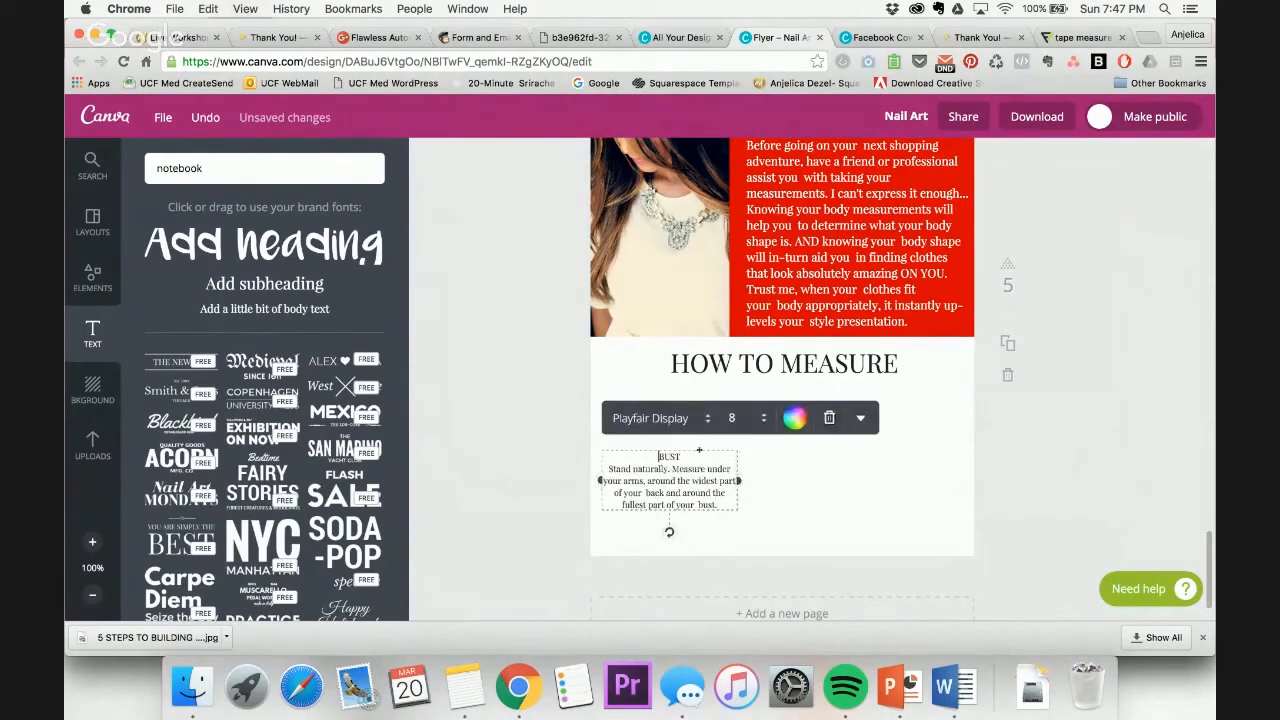
Duplicate the bust text block and place the copy beside the original at the same height
click(478, 436)
click(660, 458)
drag(708, 450, 848, 448)
click(1110, 485)
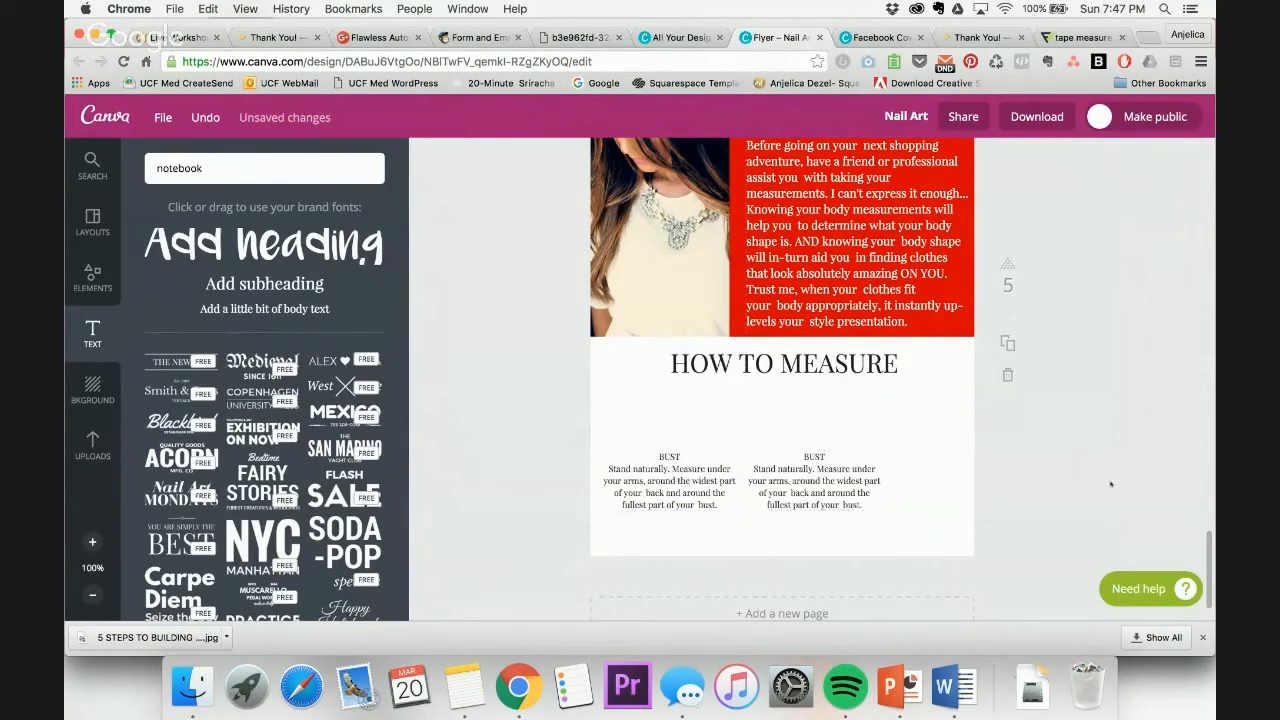
Narrow both bust text blocks to equal column widths and centre the second one under the "HOW TO MEASURE" heading
click(660, 490)
drag(740, 485, 714, 486)
click(812, 488)
drag(884, 479, 809, 449)
click(809, 449)
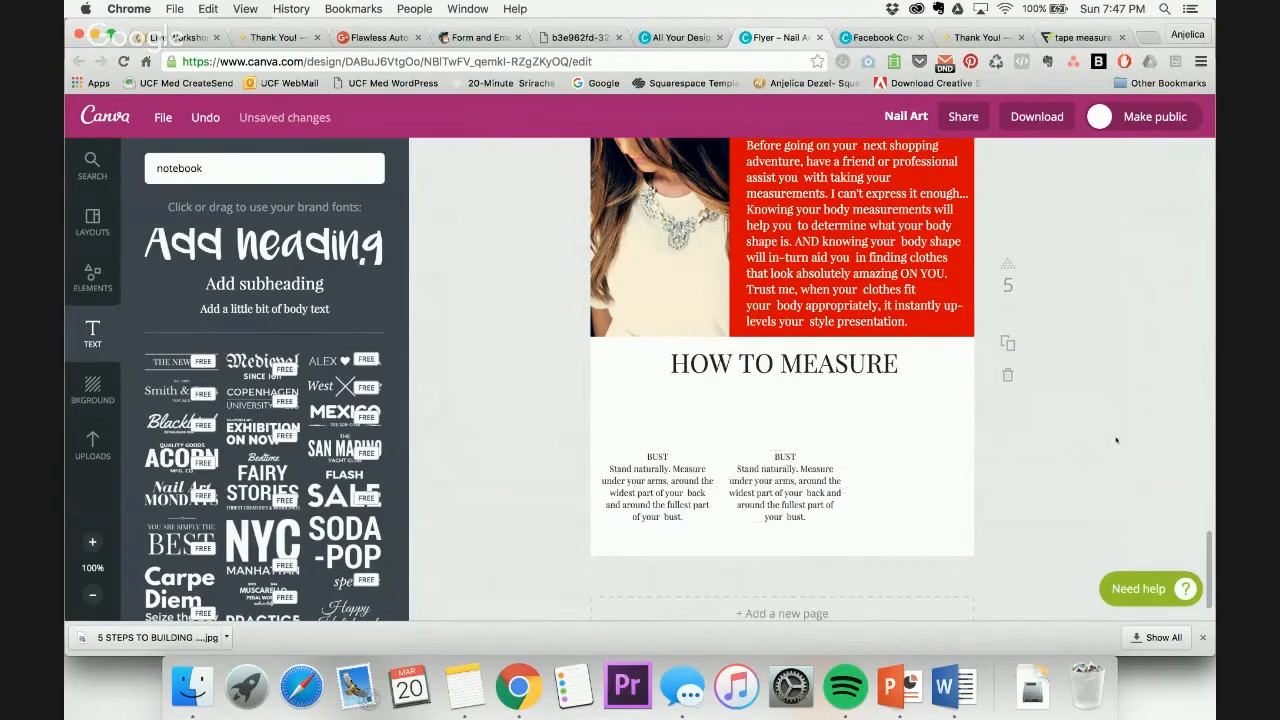
Duplicate the middle text block and place the copy as an aligned third column on the right
drag(809, 449, 935, 449)
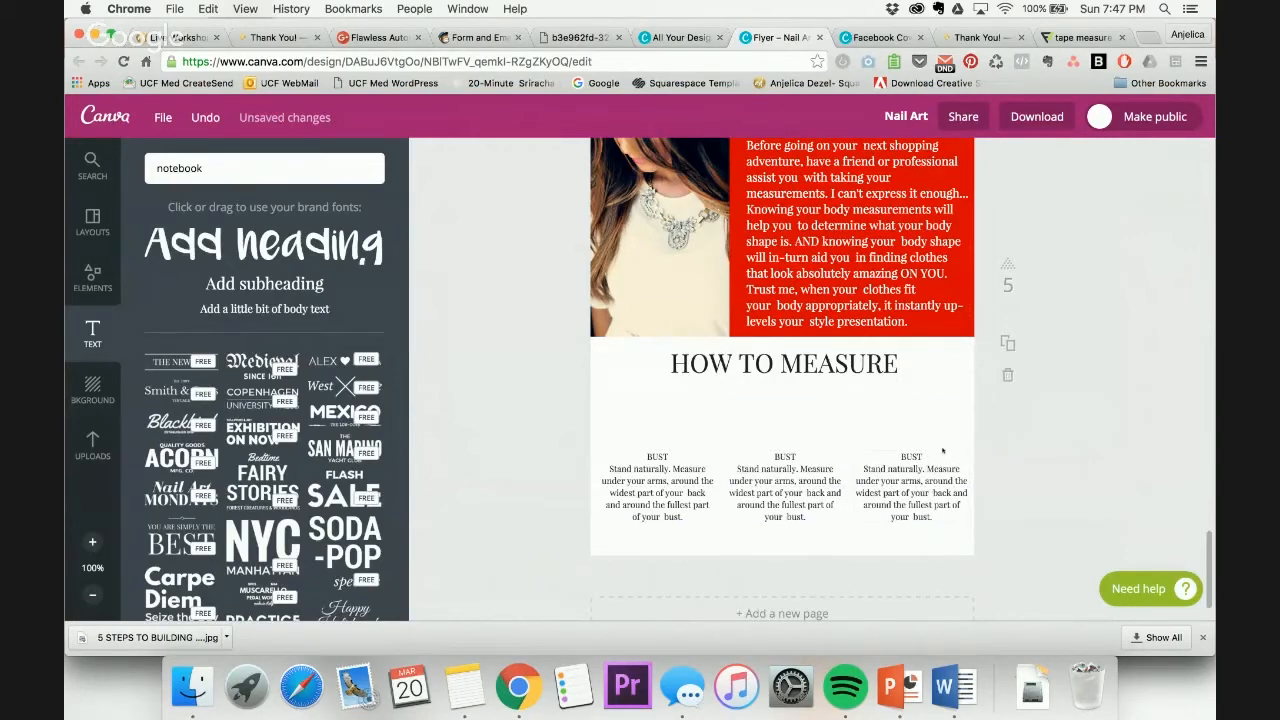
click(942, 465)
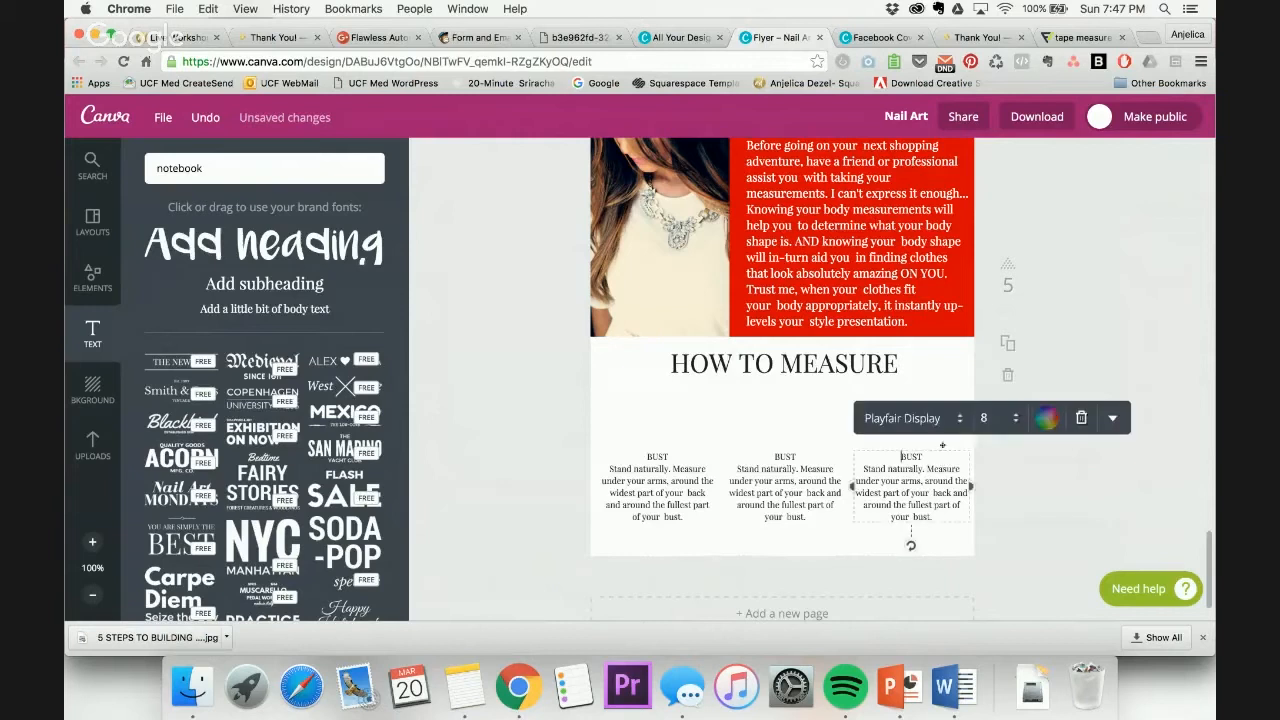
click(1107, 514)
Replace the middle column's text with the WAIST measuring instruction copied from the Word document
click(952, 686)
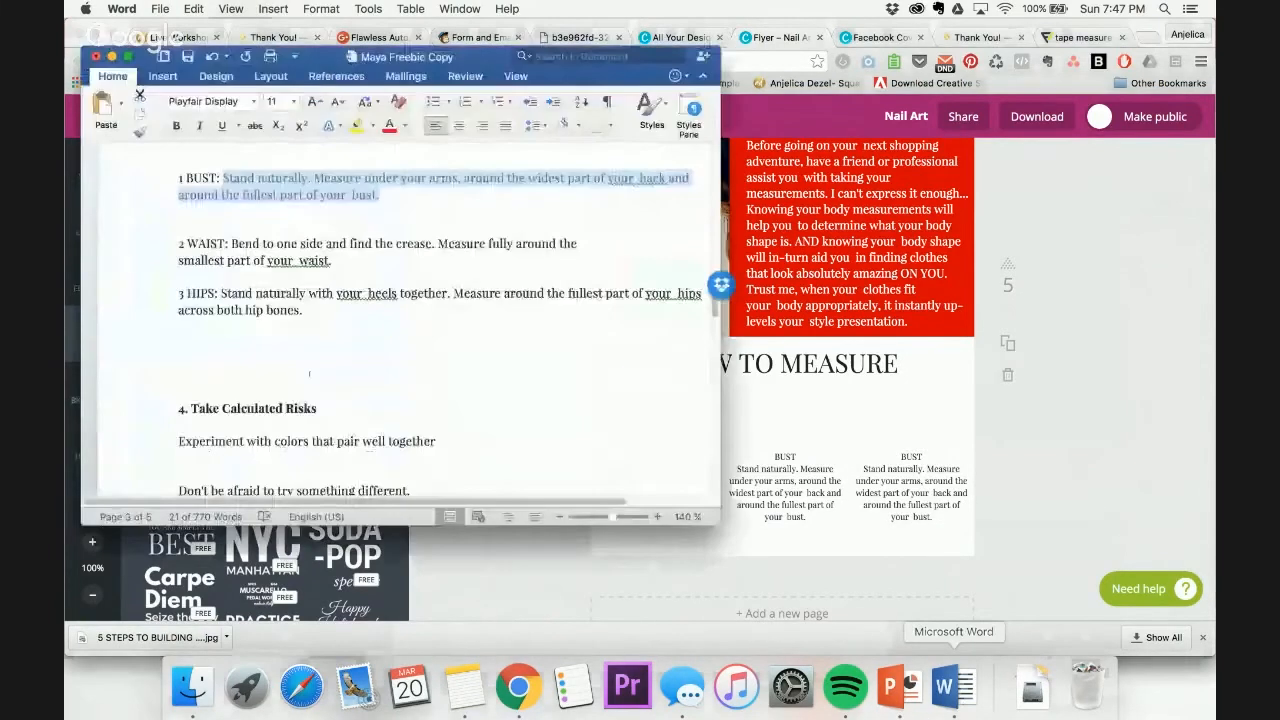
drag(340, 261, 185, 244)
key(super+c)
click(1086, 303)
click(793, 482)
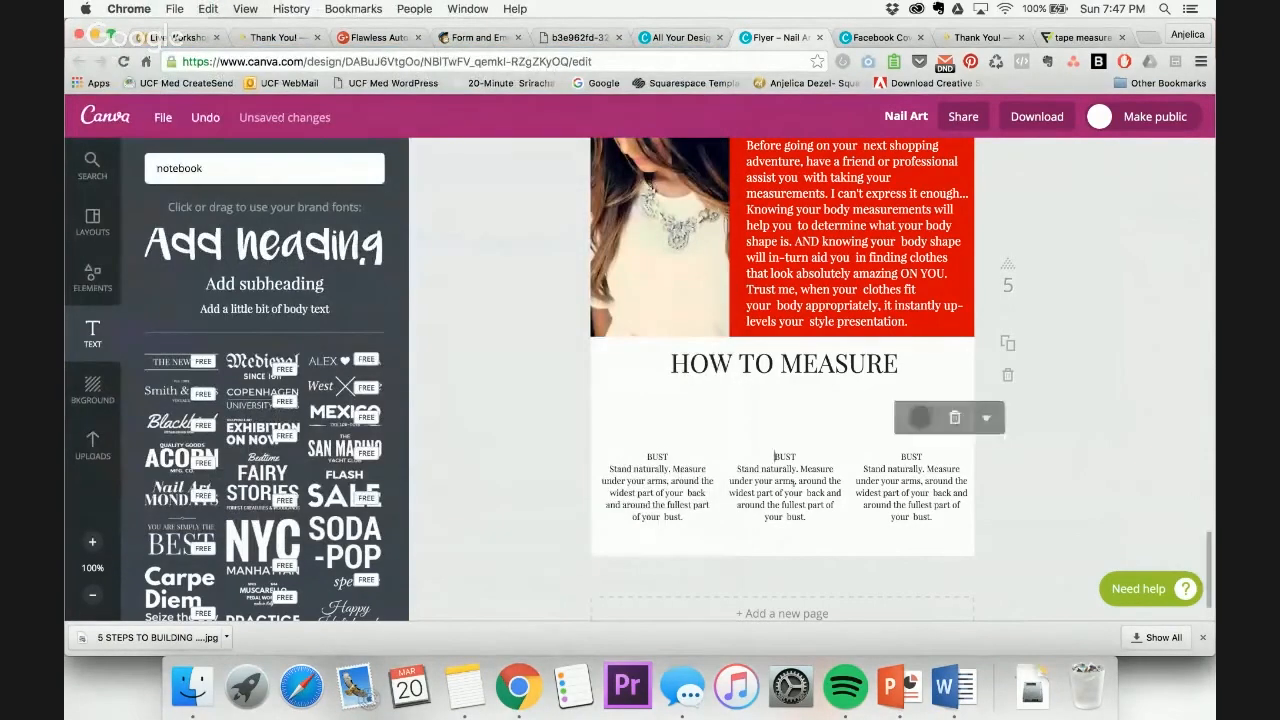
key(super+a)
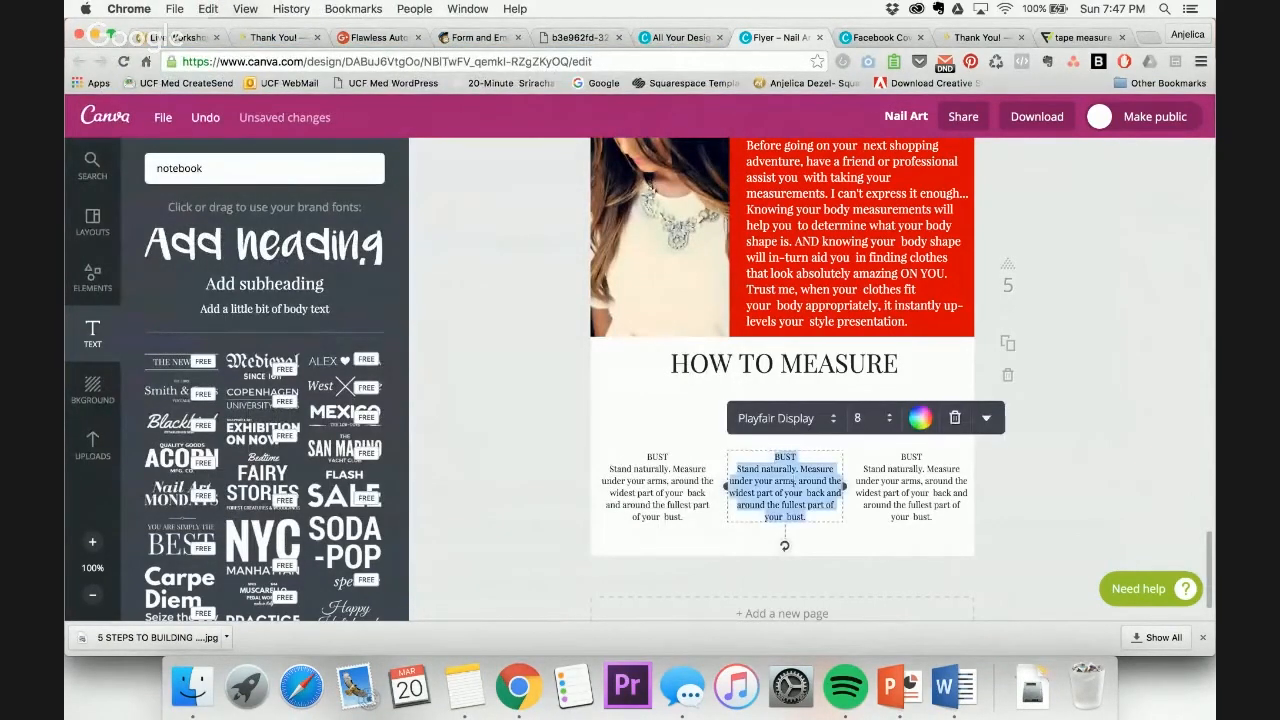
key(super+v)
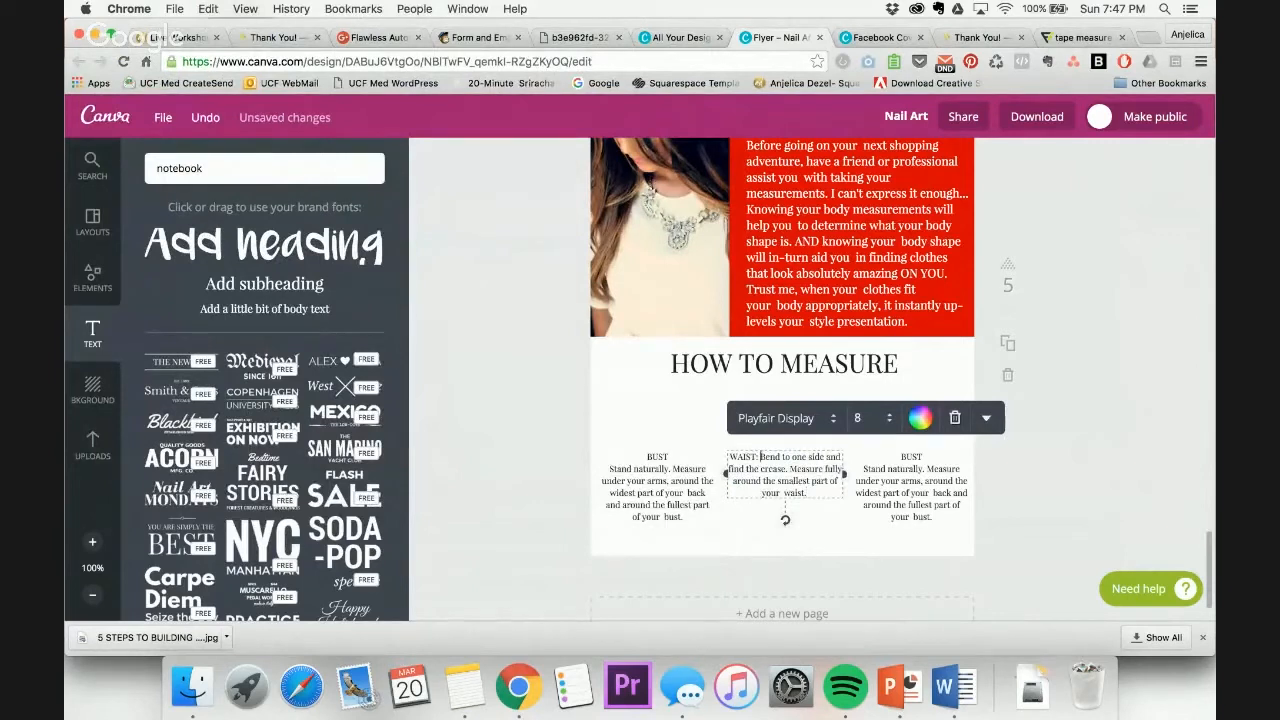
Put the "WAIST" title on its own line without the colon and make it bold
key(BackSpace)
key(BackSpace)
key(Return)
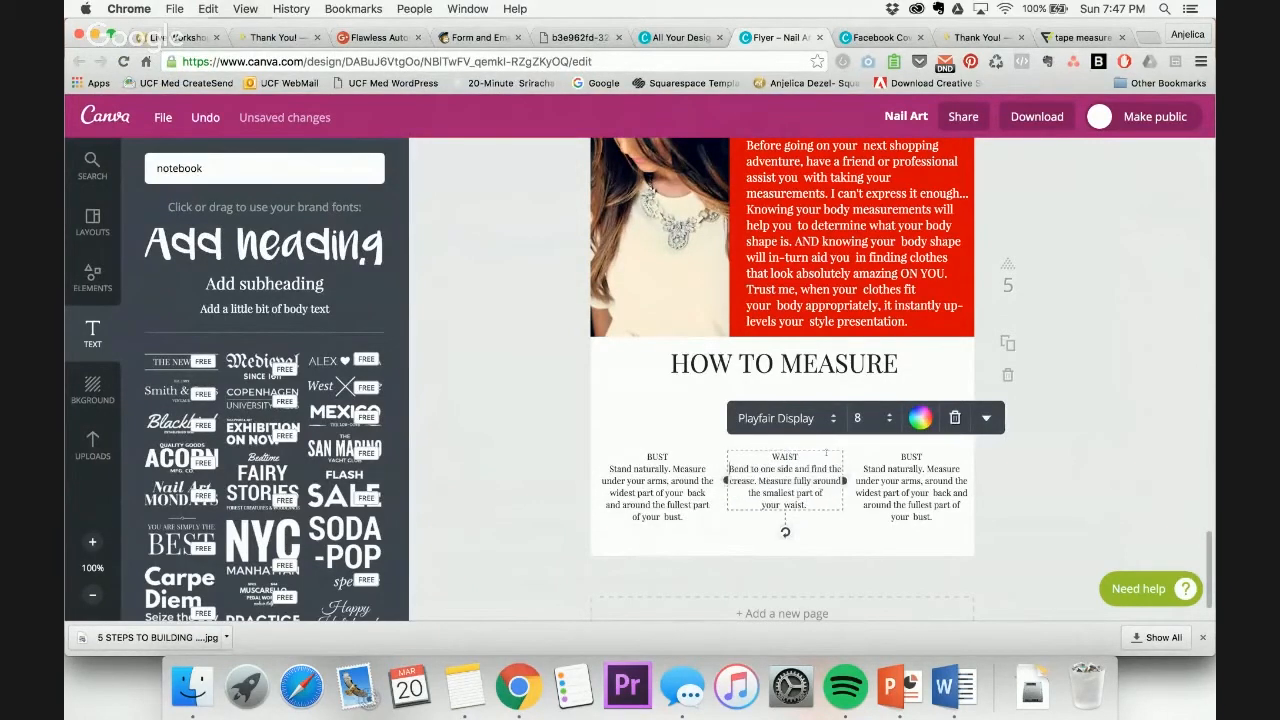
drag(810, 456, 750, 456)
click(986, 418)
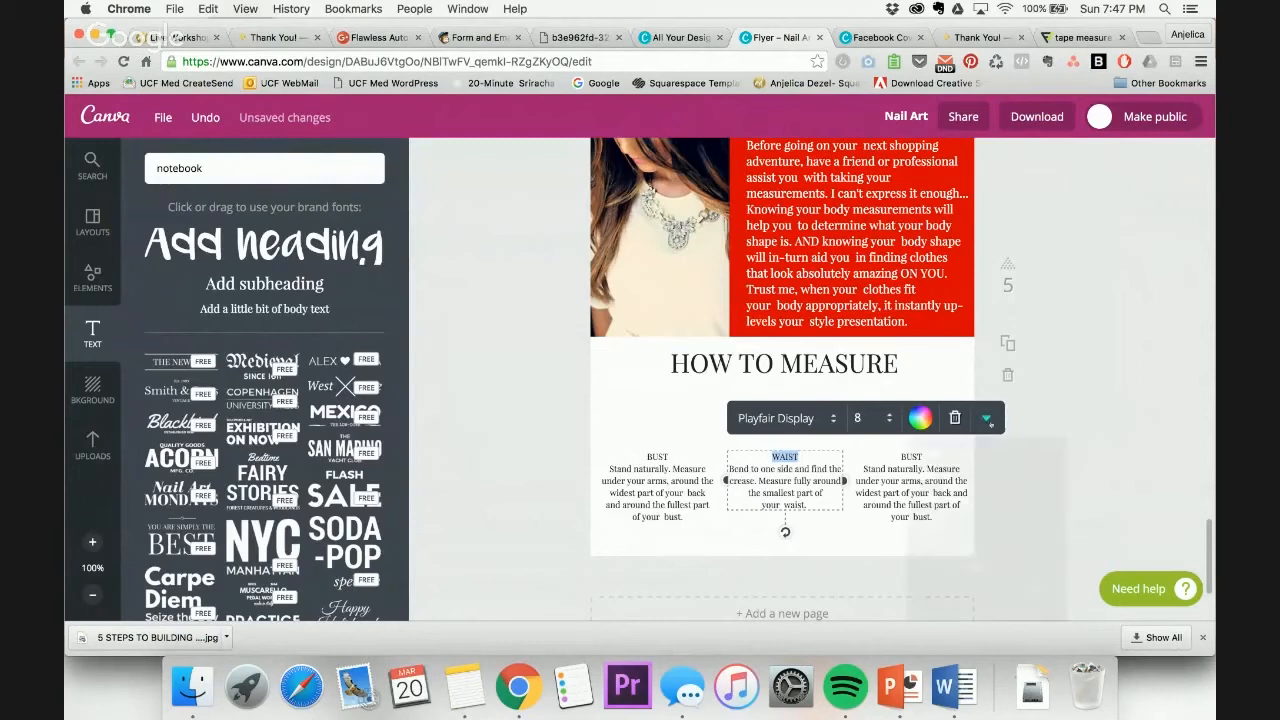
click(1150, 363)
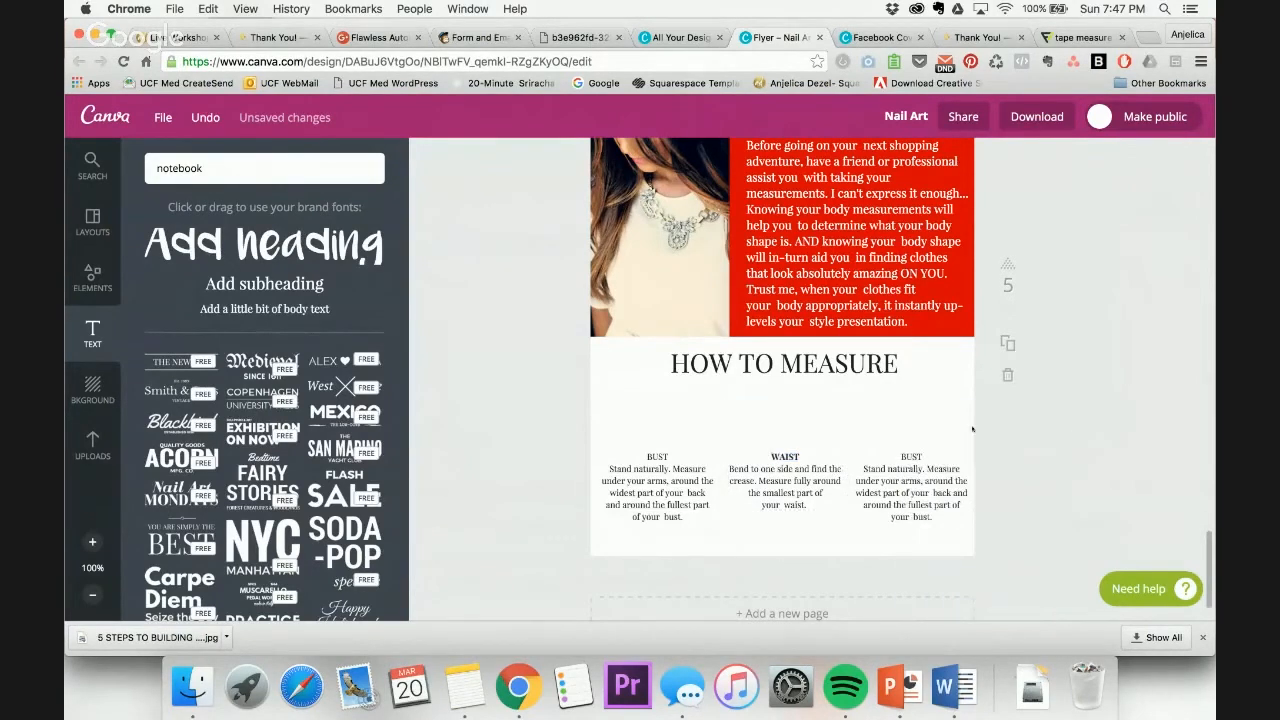
Make the "BUST" title in the left column bold to match the "WAIST" title
click(663, 456)
drag(666, 456, 646, 456)
click(860, 417)
click(812, 452)
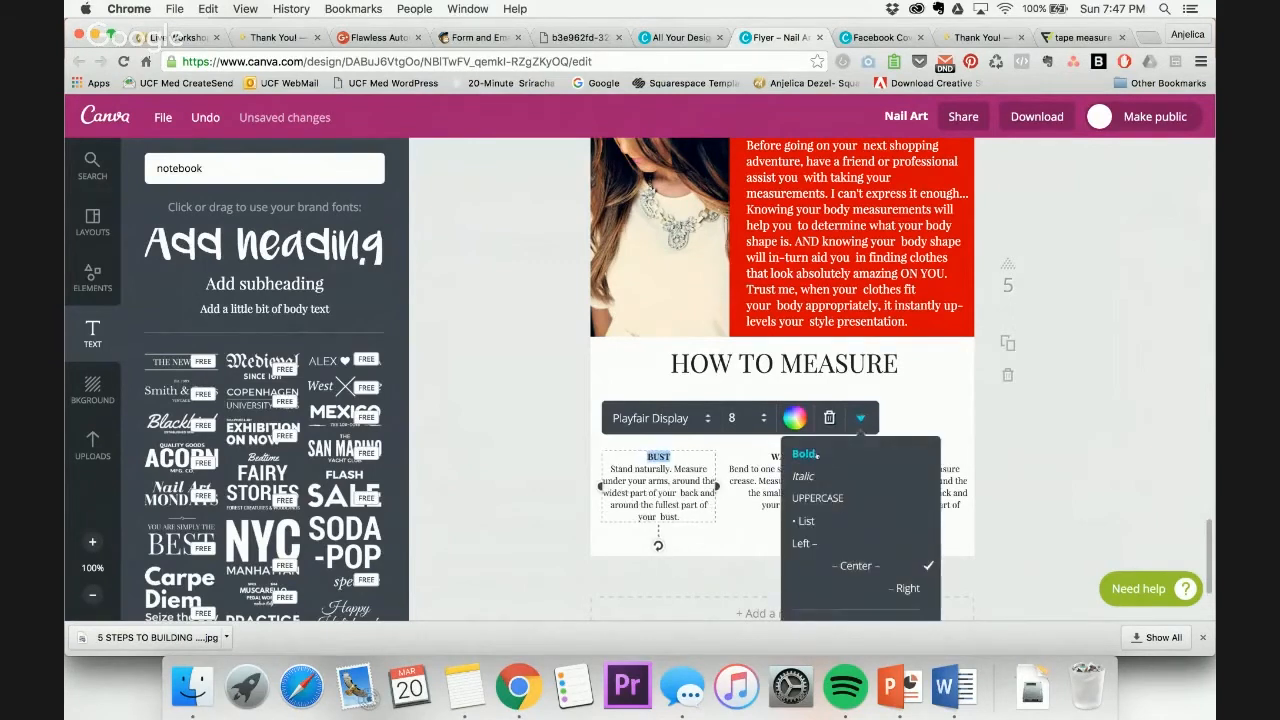
click(1040, 470)
Replace the third column's text with the HIPS measuring instruction copied from the Word document
click(953, 686)
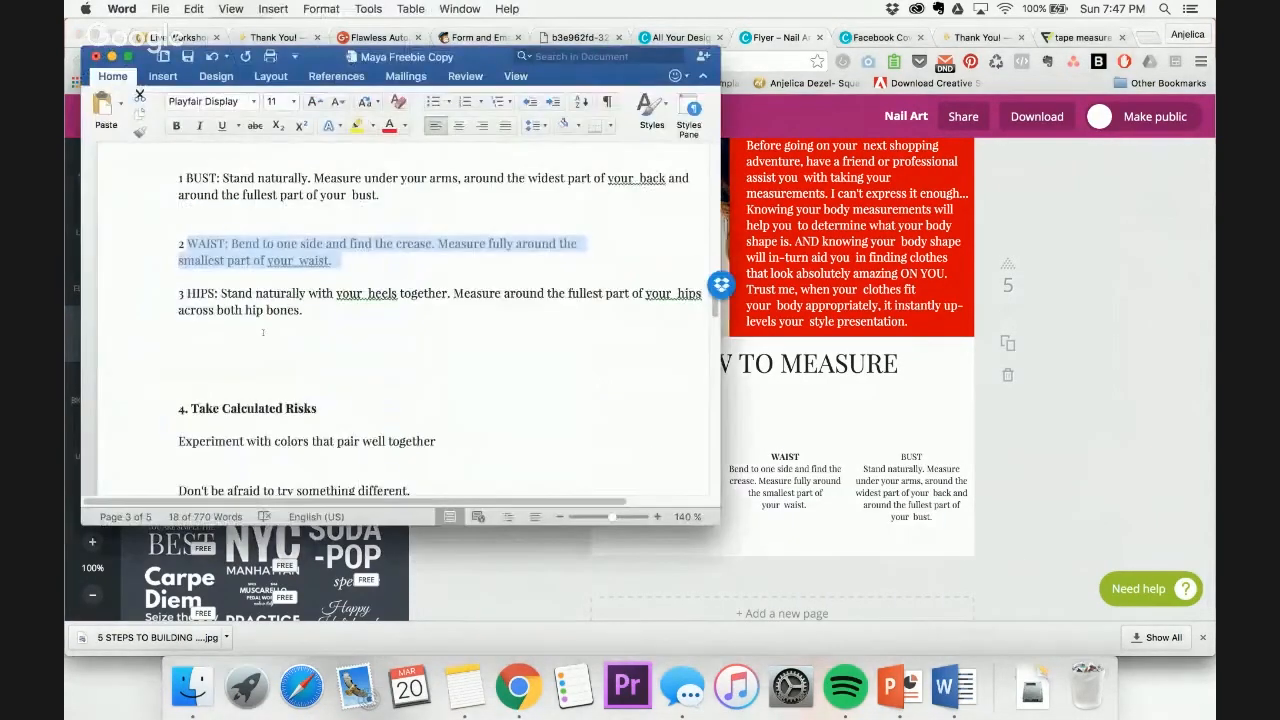
drag(310, 312, 192, 297)
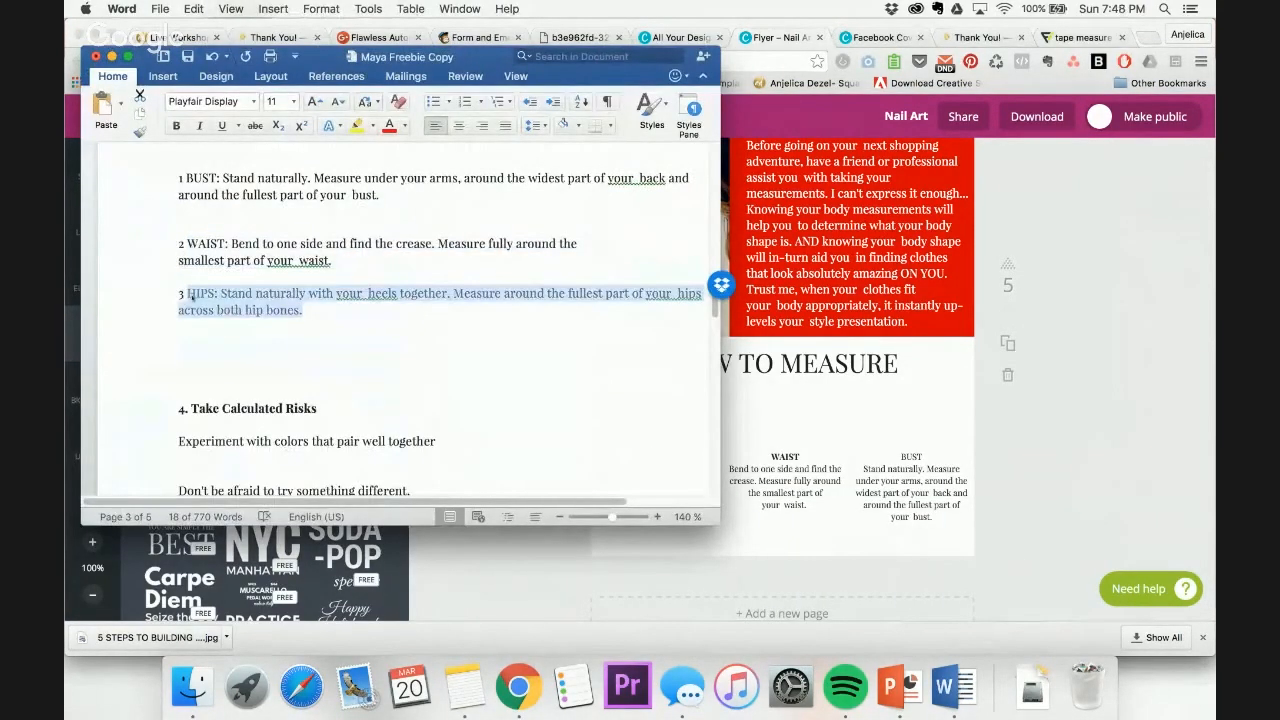
click(1104, 282)
click(925, 495)
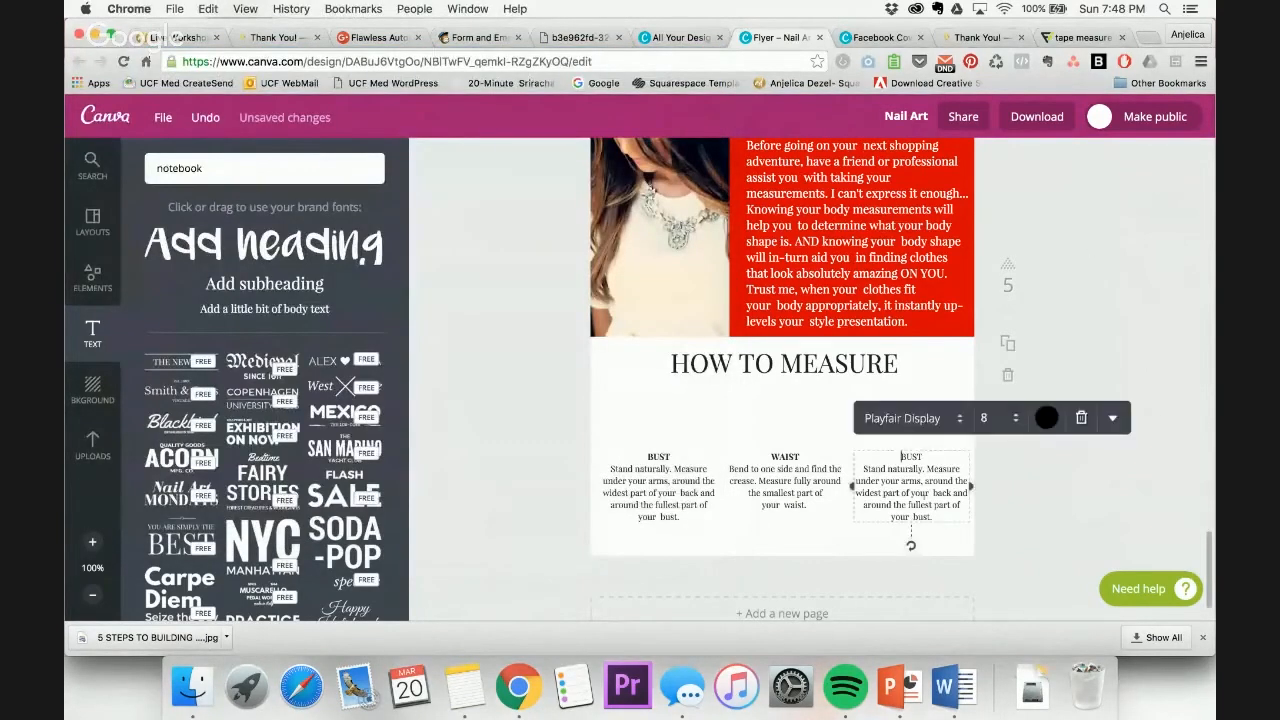
click(925, 495)
key(super+v)
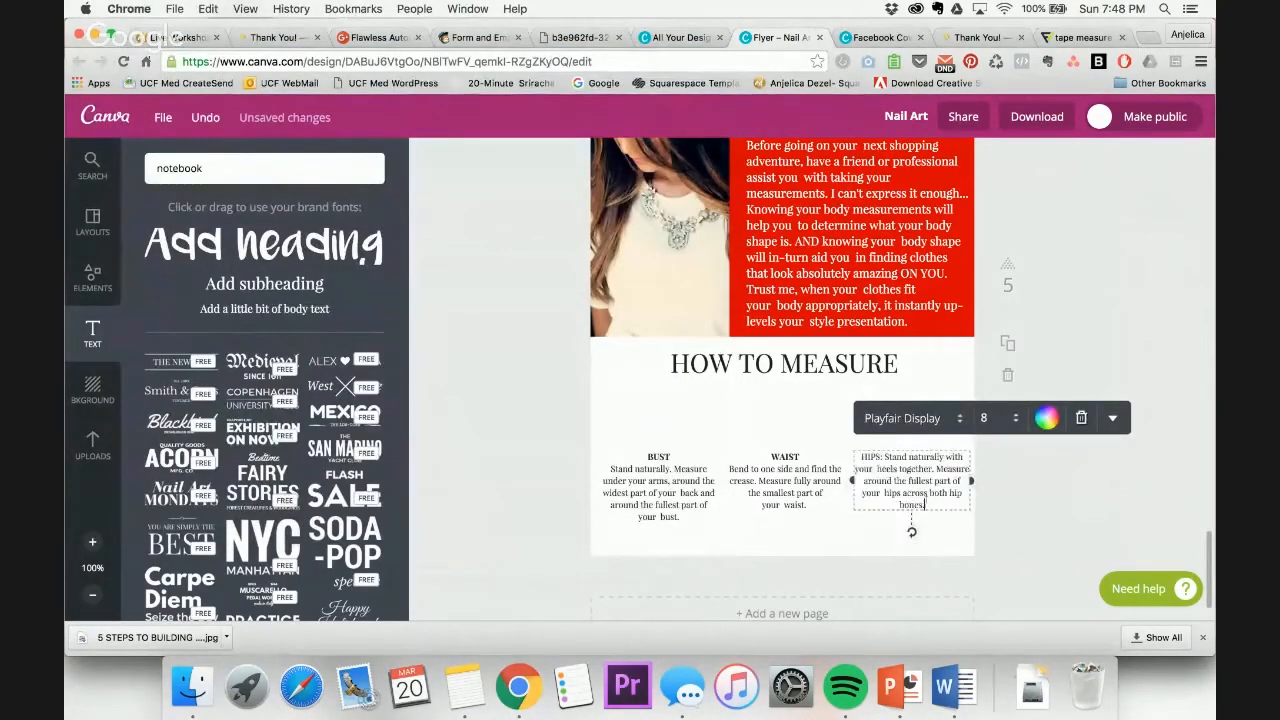
Put the "HIPS" title in the third column on its own line without the colon
key(BackSpace)
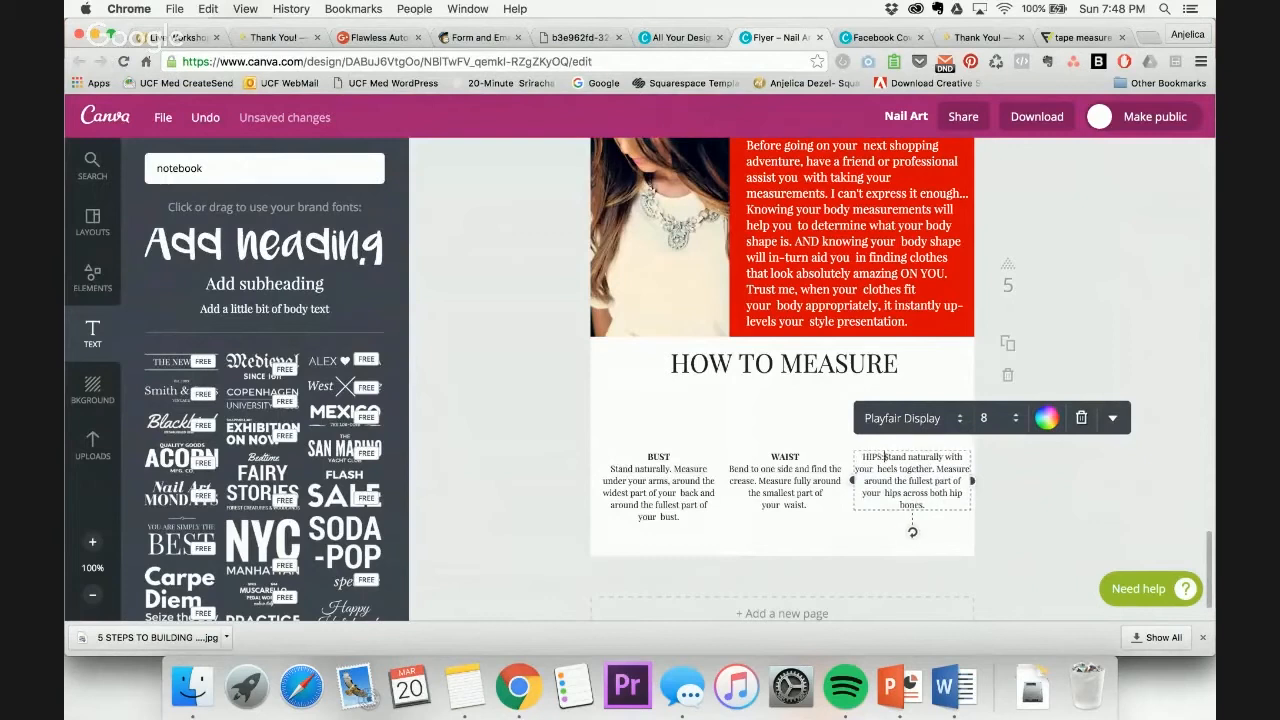
key(BackSpace)
key(Return)
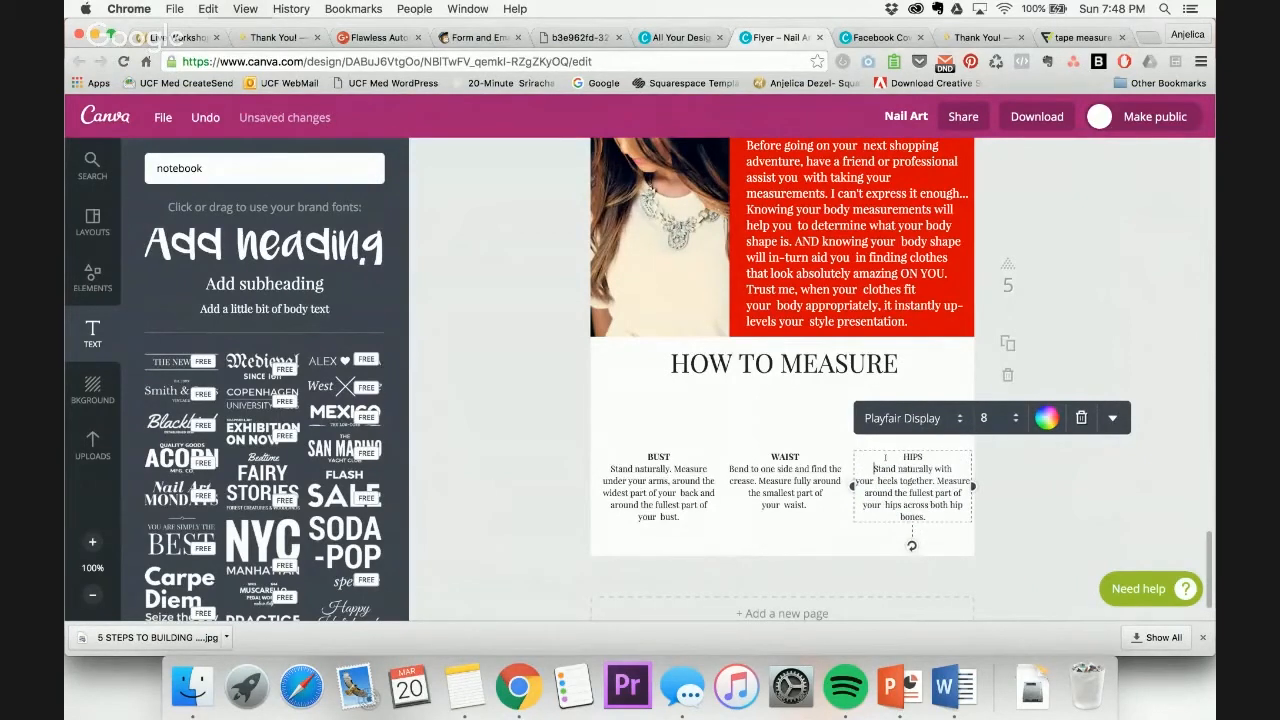
Insert a blank line between the title and the instruction text in the HIPS, WAIST and BUST columns
key(Return)
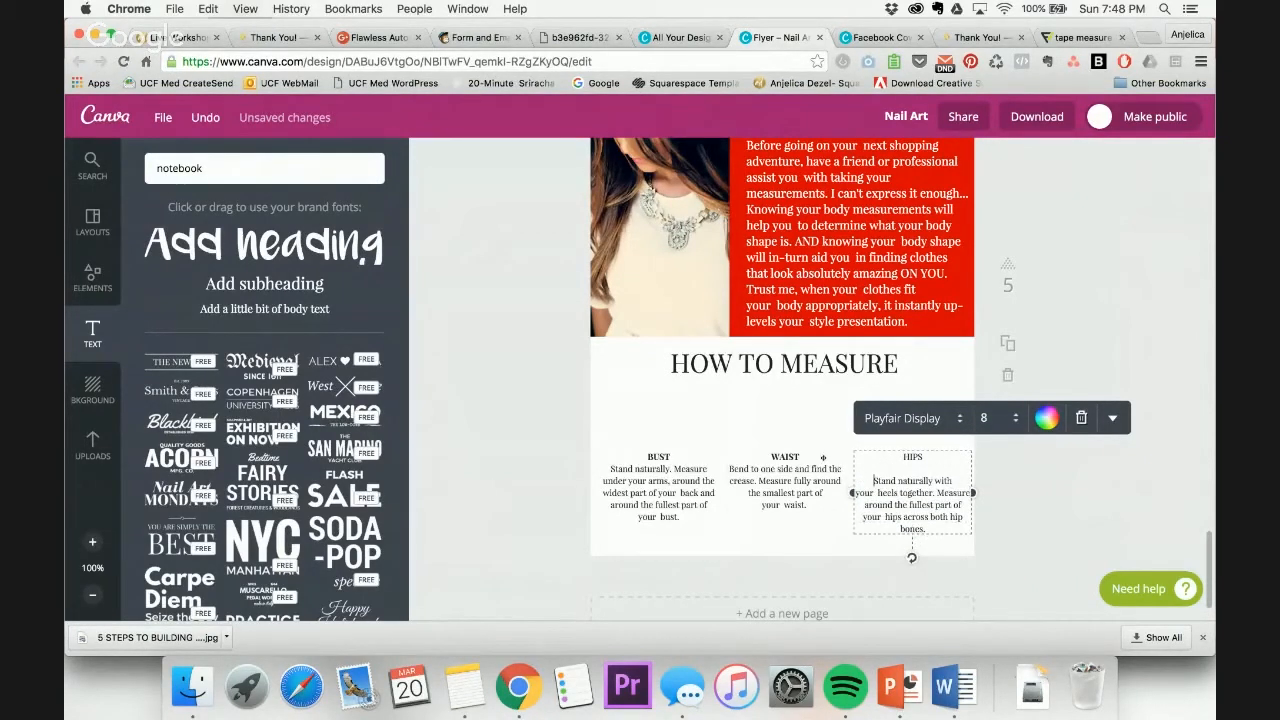
click(801, 456)
key(Return)
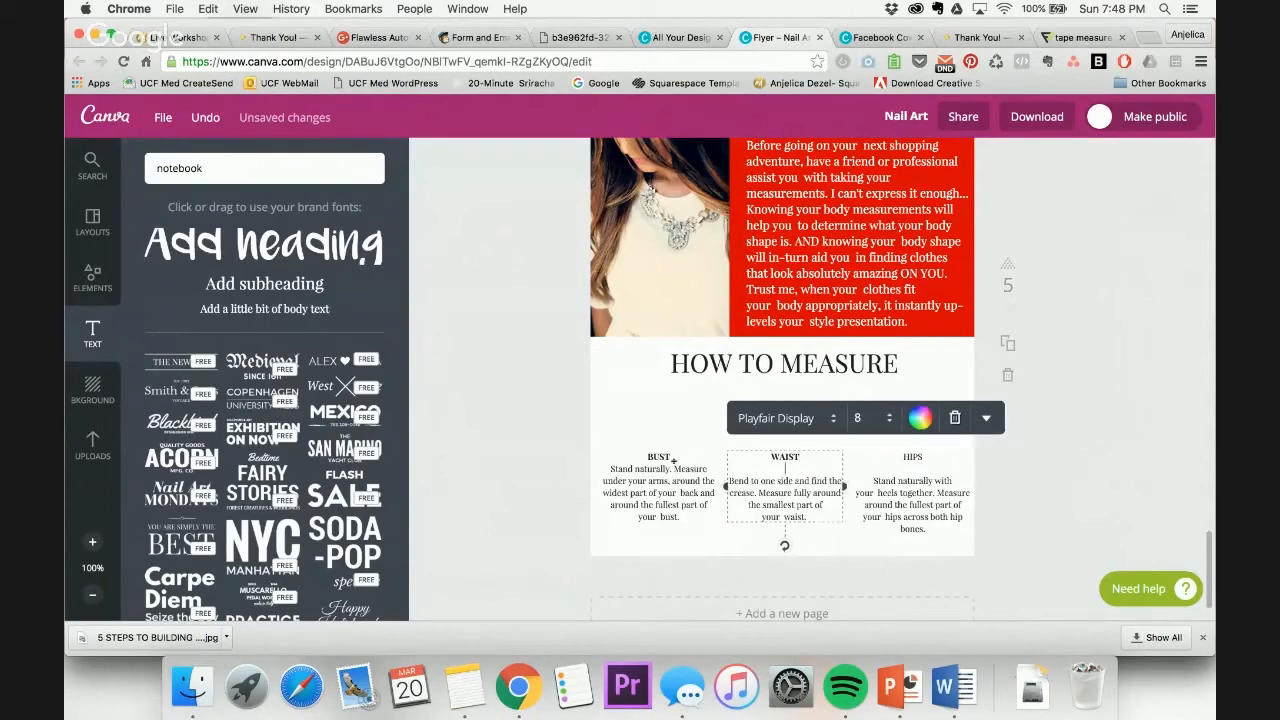
click(673, 459)
key(Return)
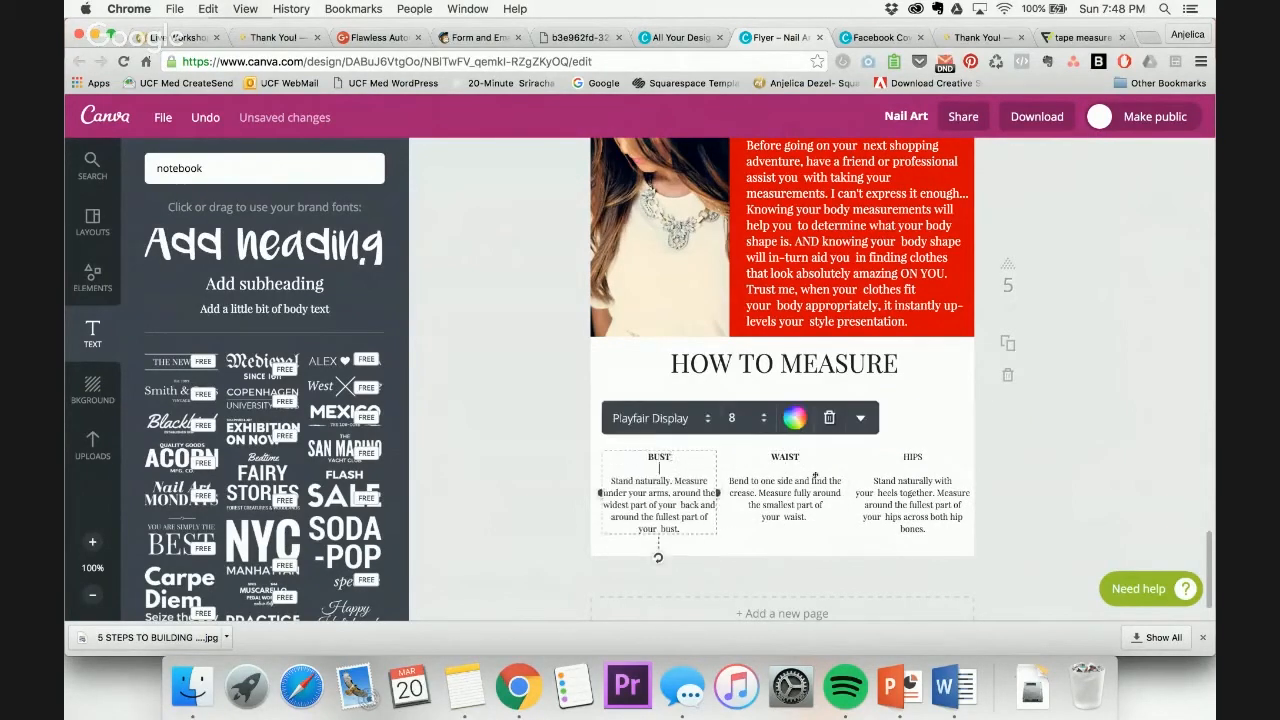
Make the "HIPS" title bold to match the other two column titles
click(1037, 446)
click(905, 457)
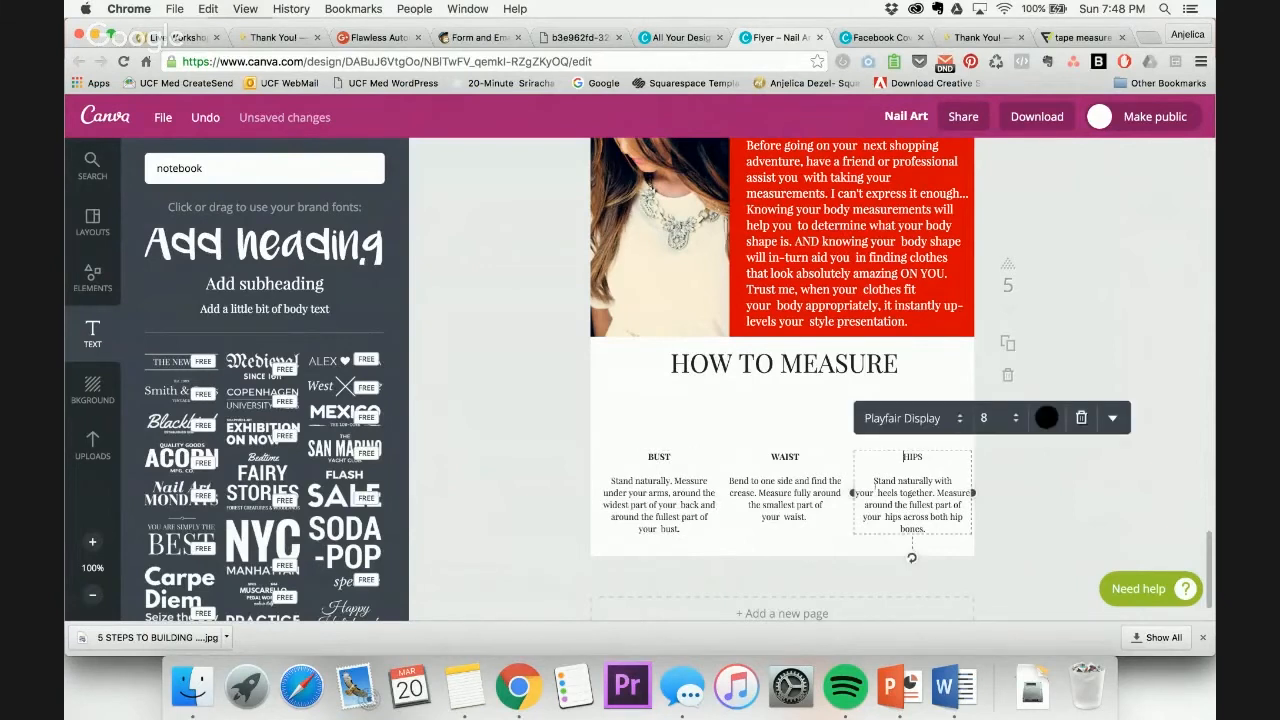
drag(872, 480, 945, 531)
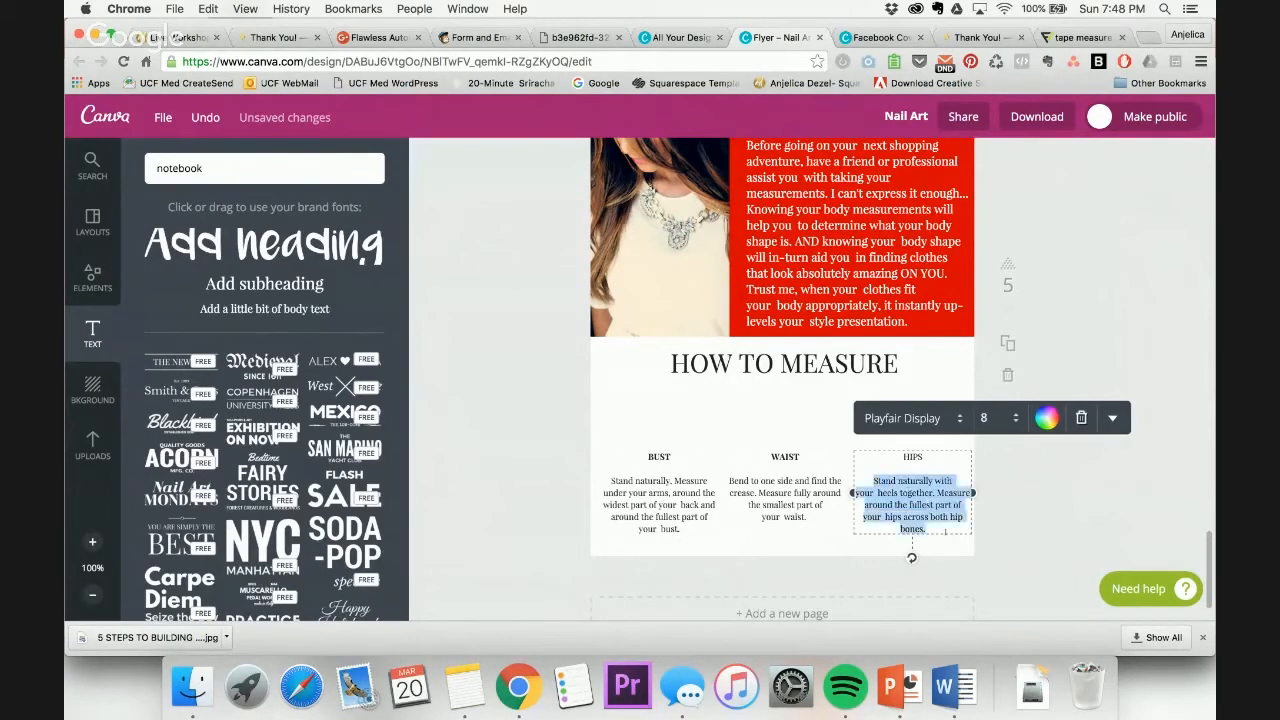
click(1061, 521)
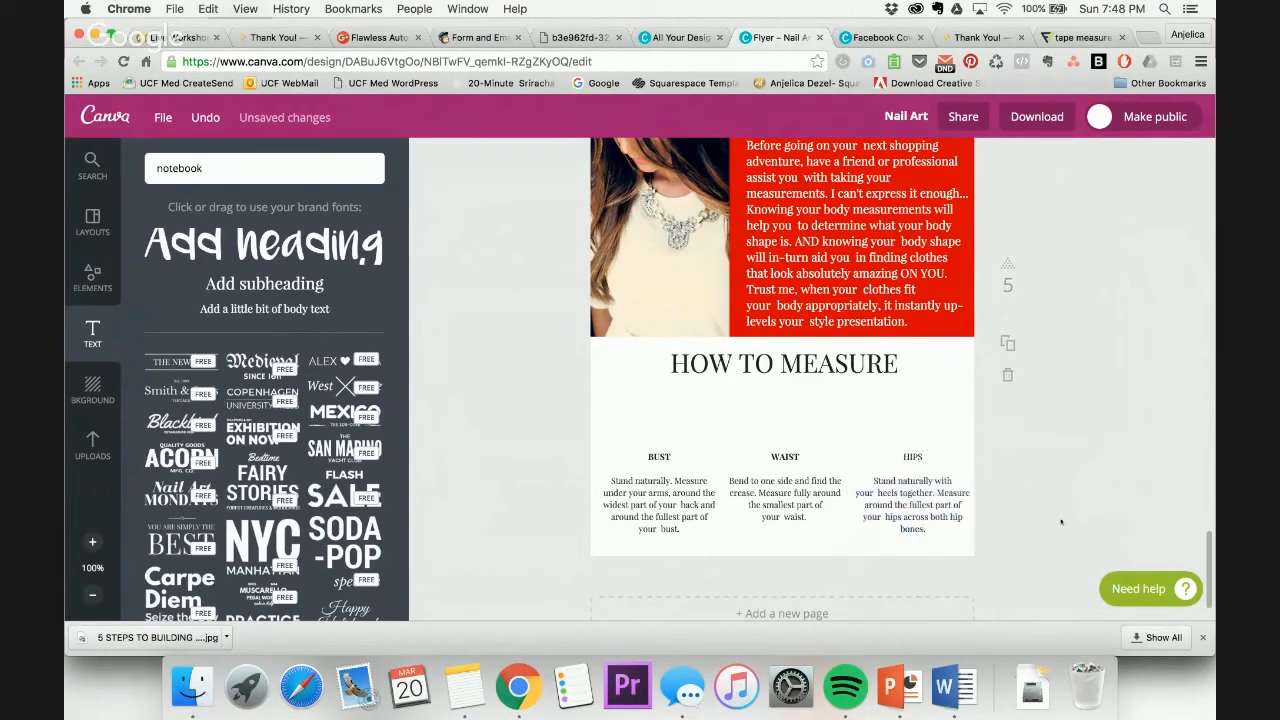
click(914, 457)
double_click(912, 457)
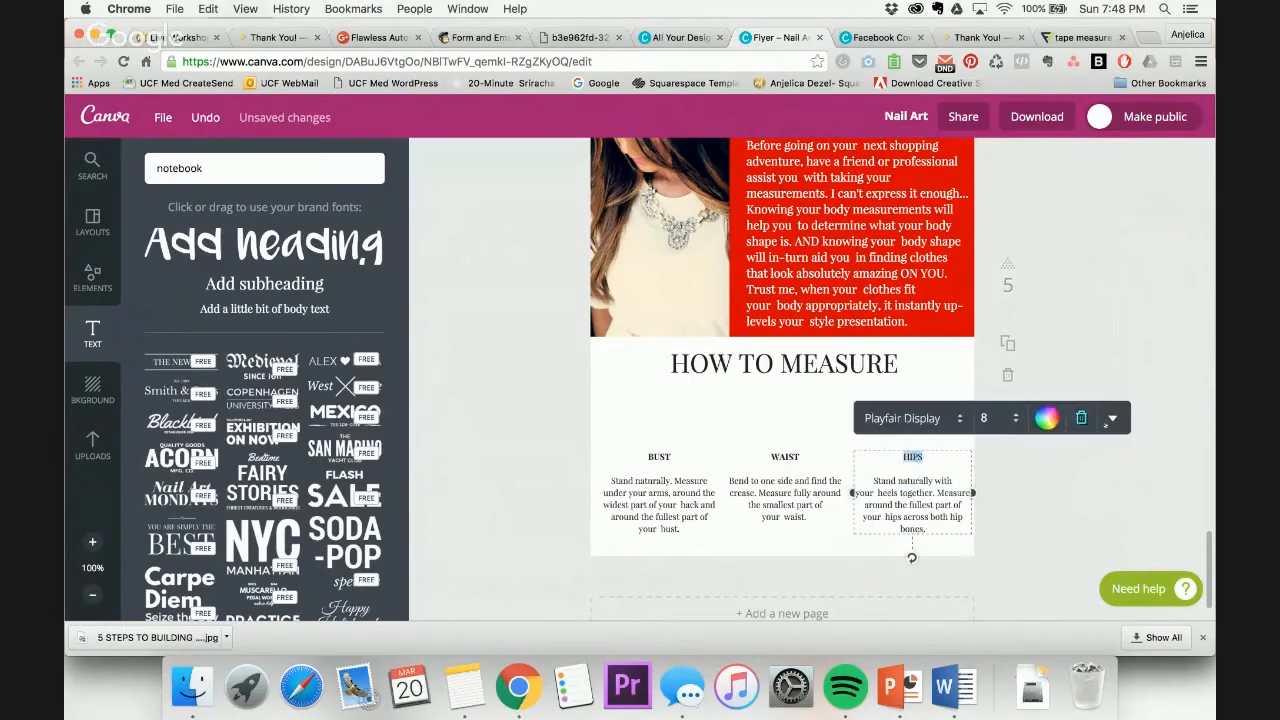
click(1124, 419)
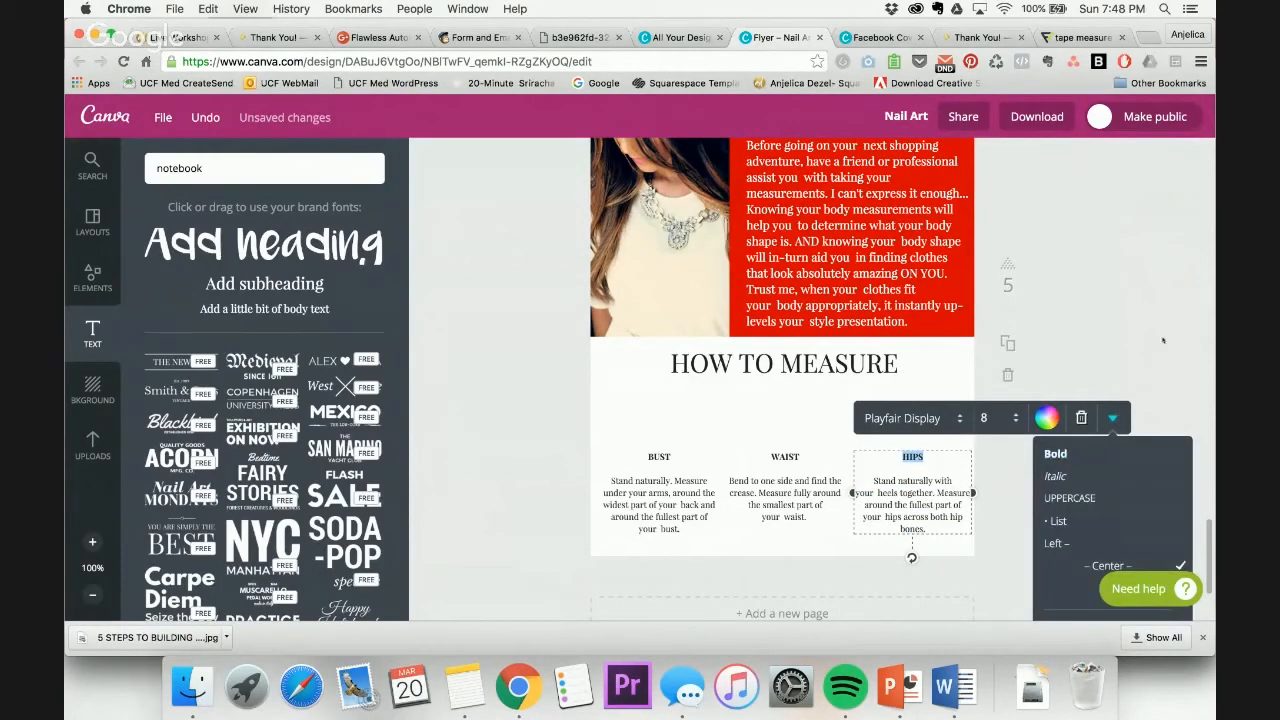
click(1178, 310)
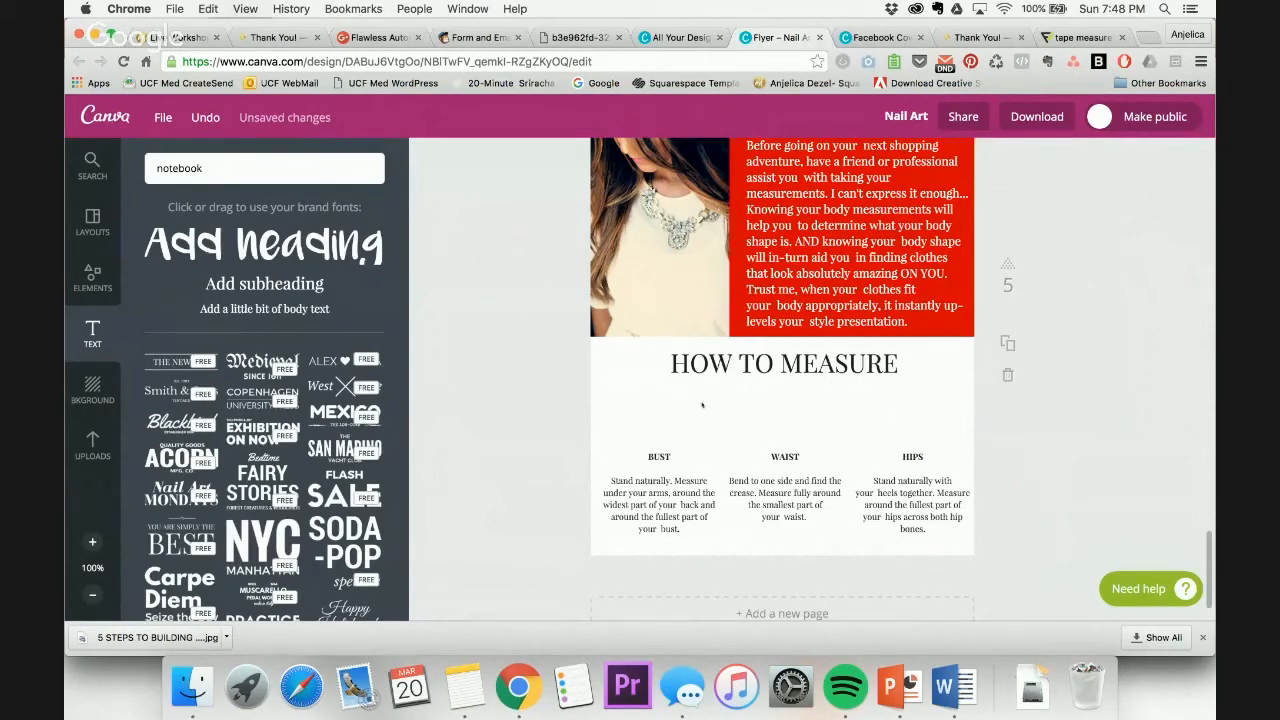
Search for "diamond" graphics and place the free diamond-over-chevron graphic, scaled down to icon size, above the BUST title
key(Return)
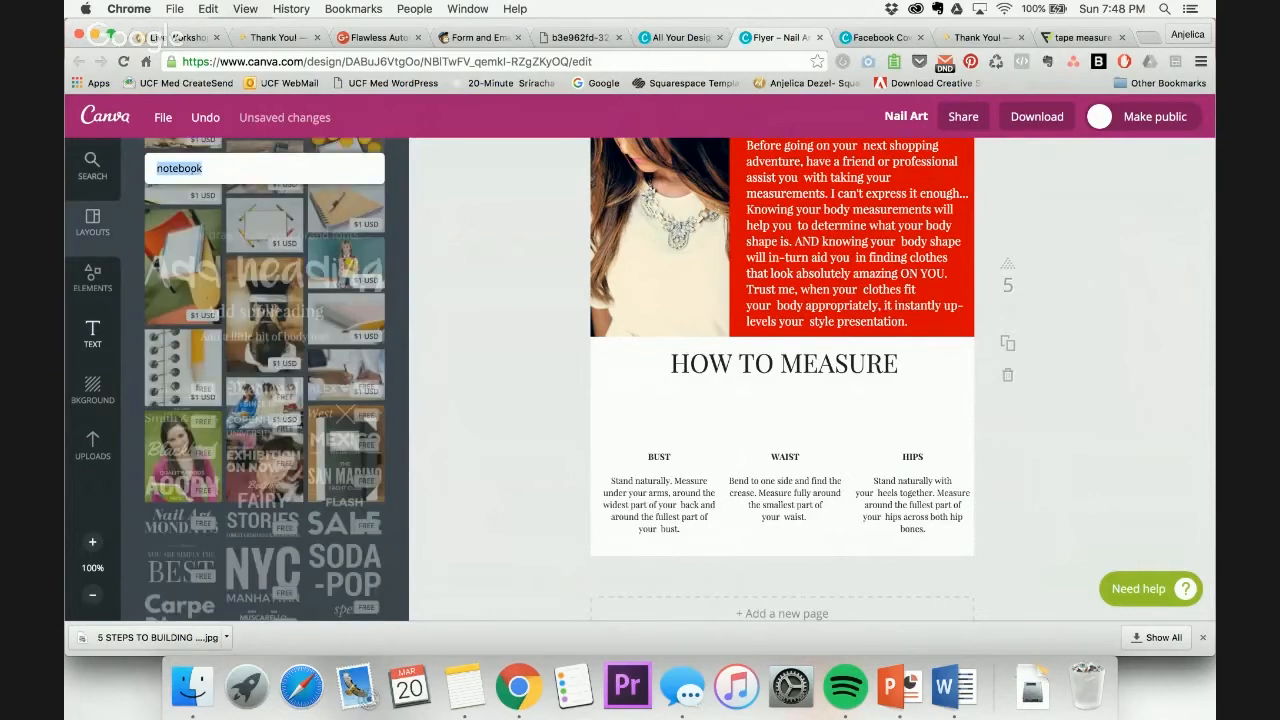
text(dia)
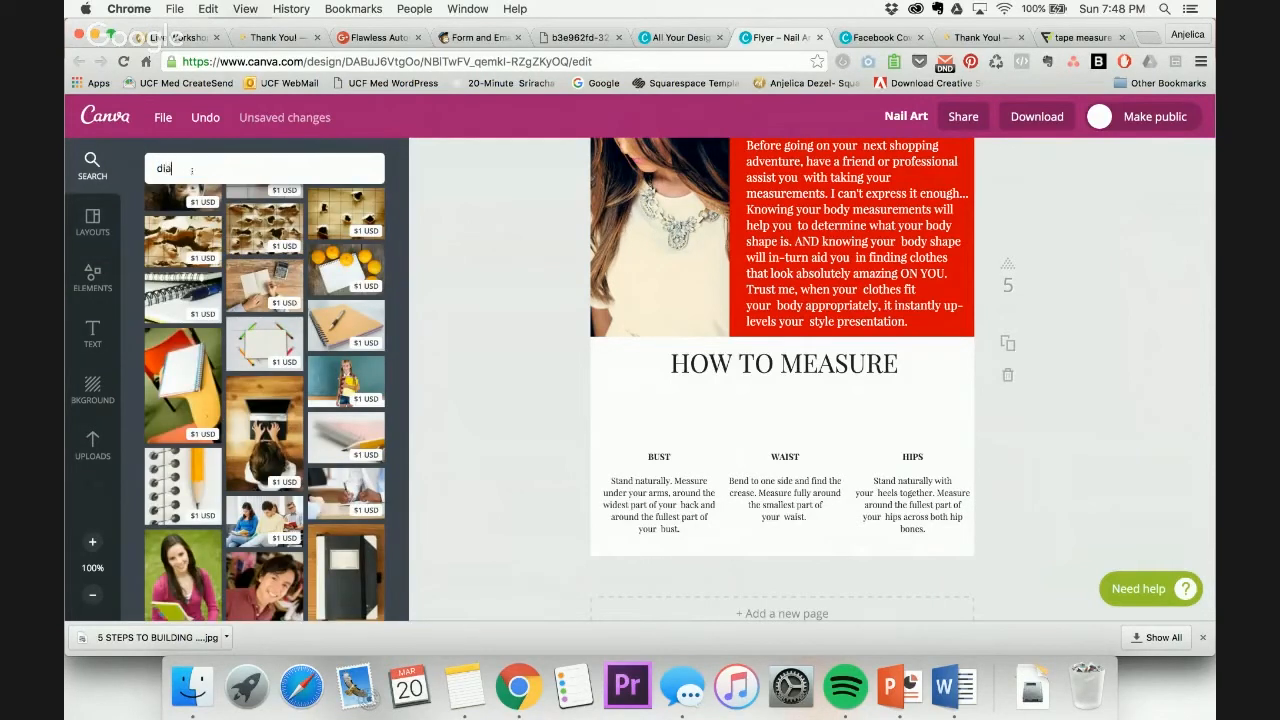
key(Return)
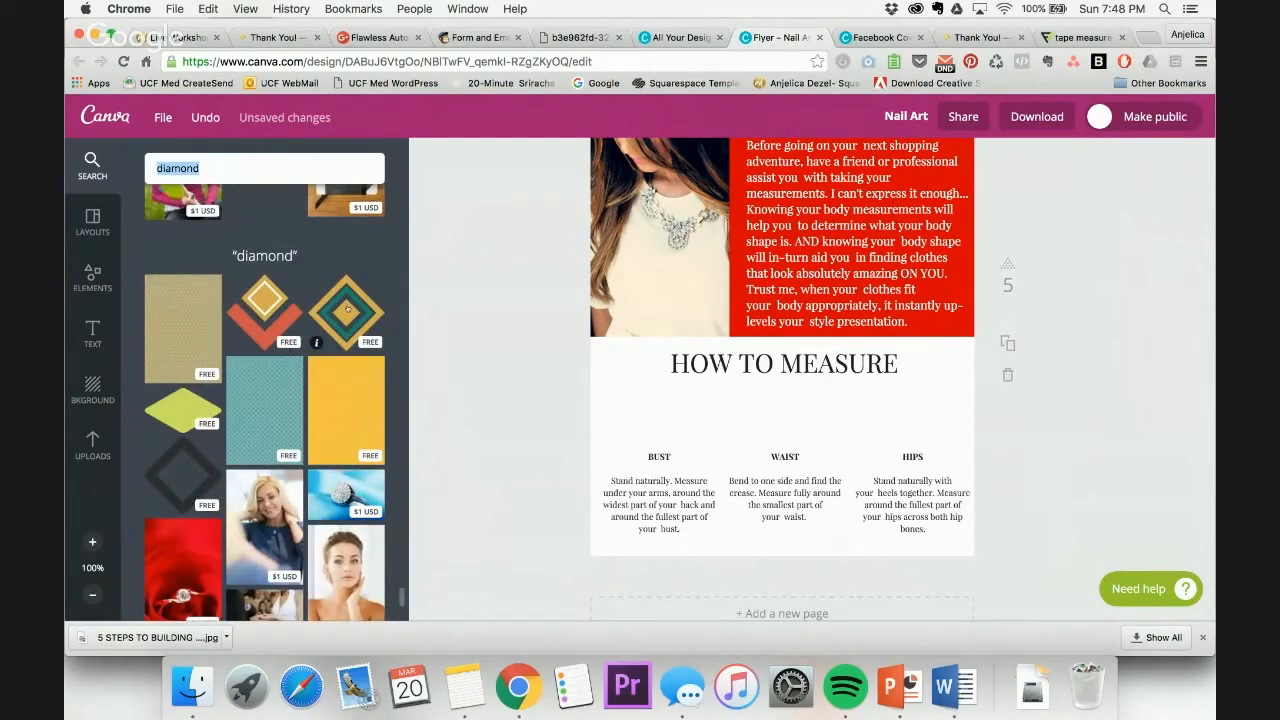
scroll(347, 310, down, 2)
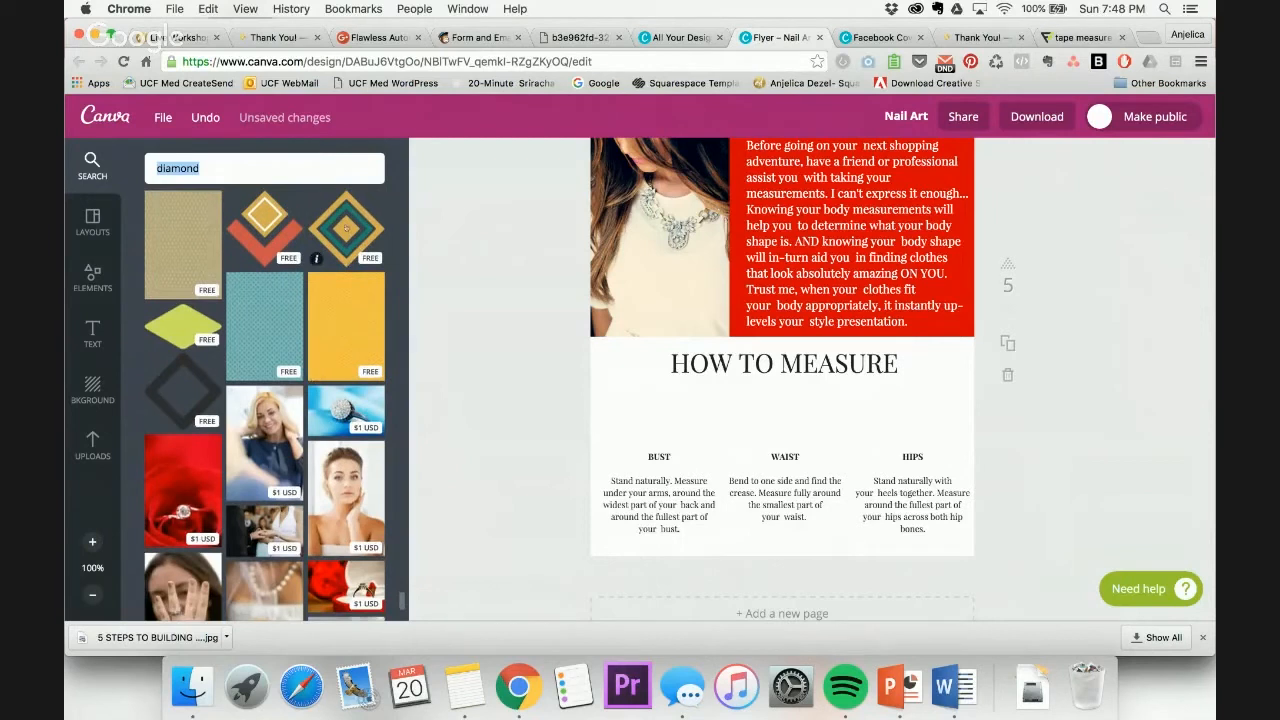
click(264, 228)
drag(798, 252, 782, 317)
drag(948, 170, 658, 408)
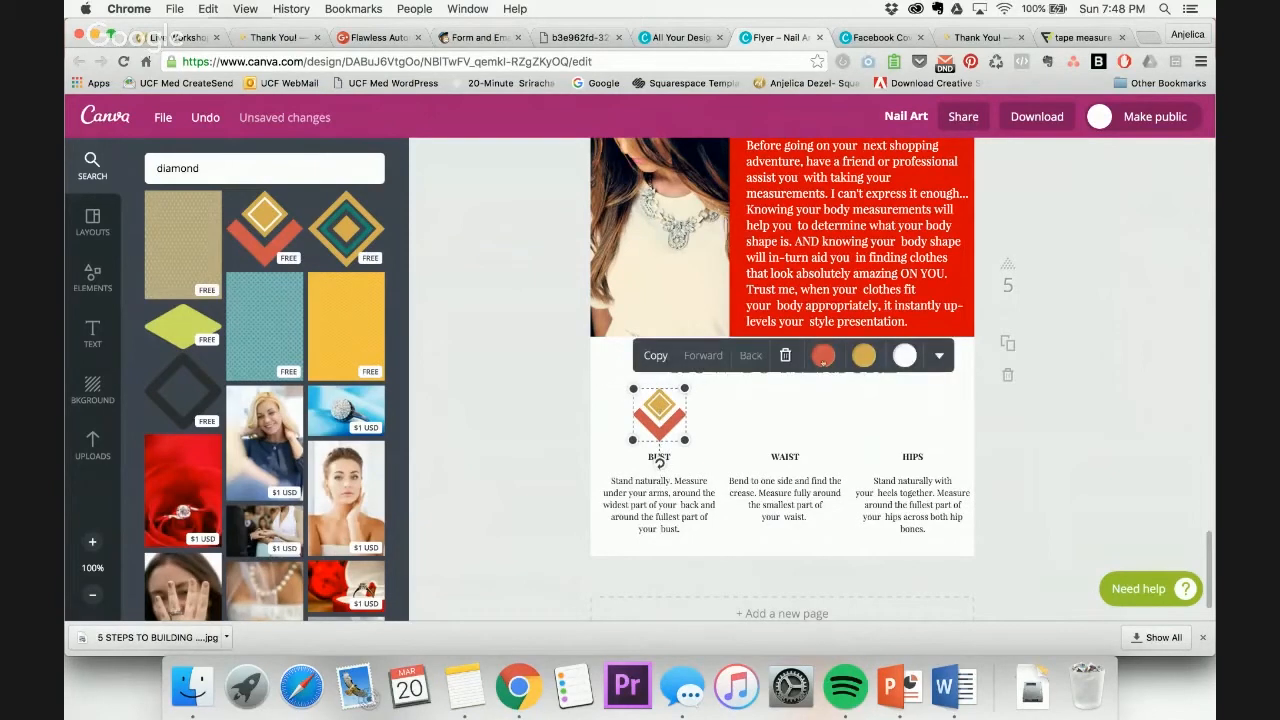
Recolor the diamond icon above BUST, making the chevron bright red and the gold diamond black
click(822, 358)
click(840, 309)
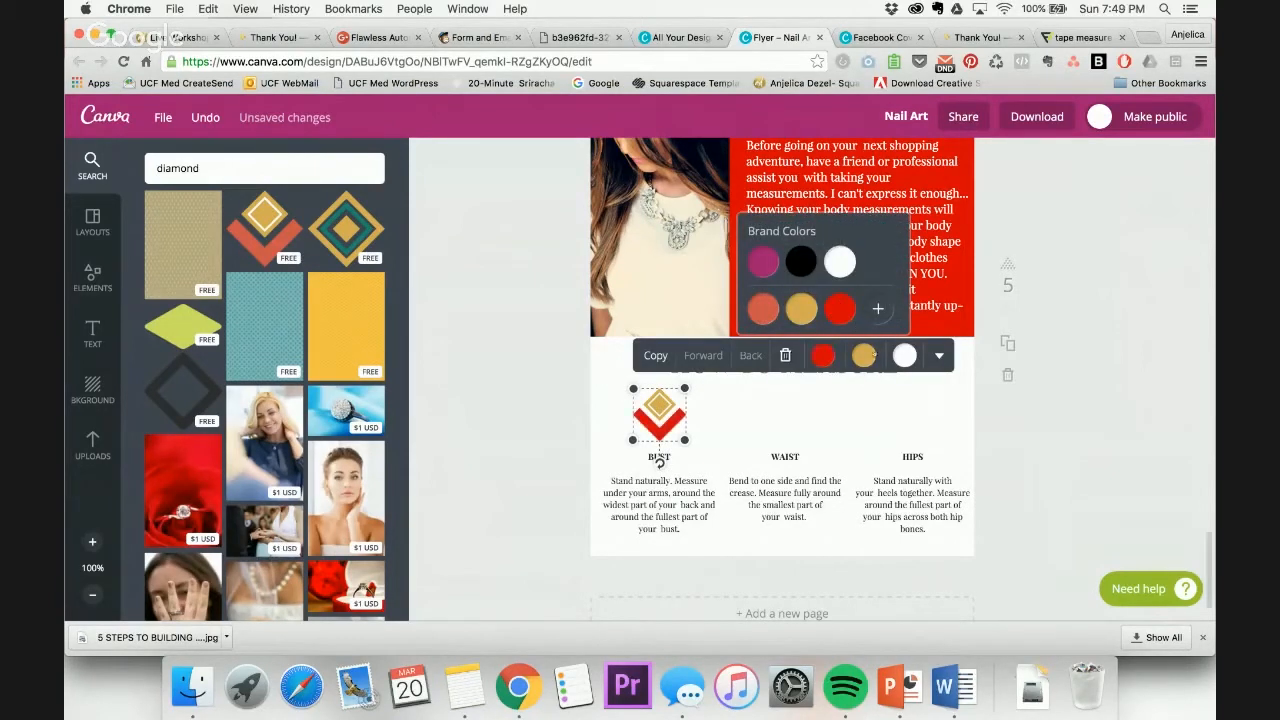
click(864, 356)
click(841, 262)
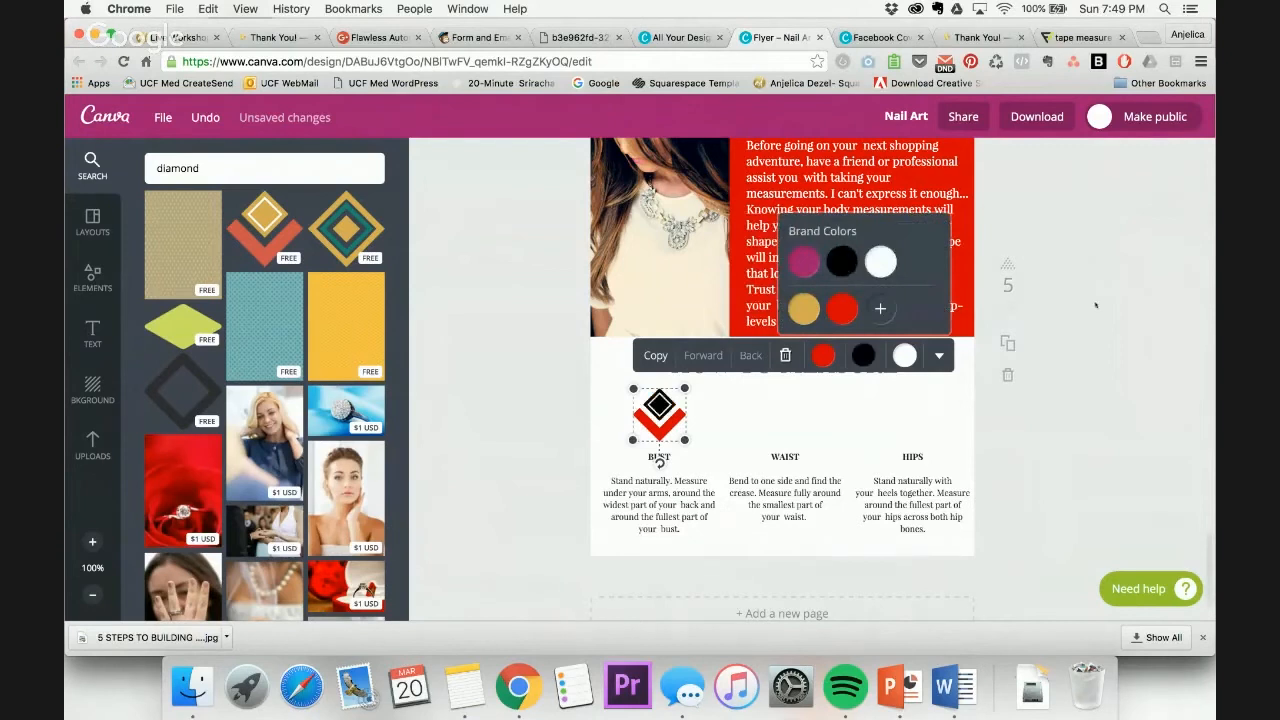
Shrink the red and black diamond icon and center it above the BUST label
click(1097, 305)
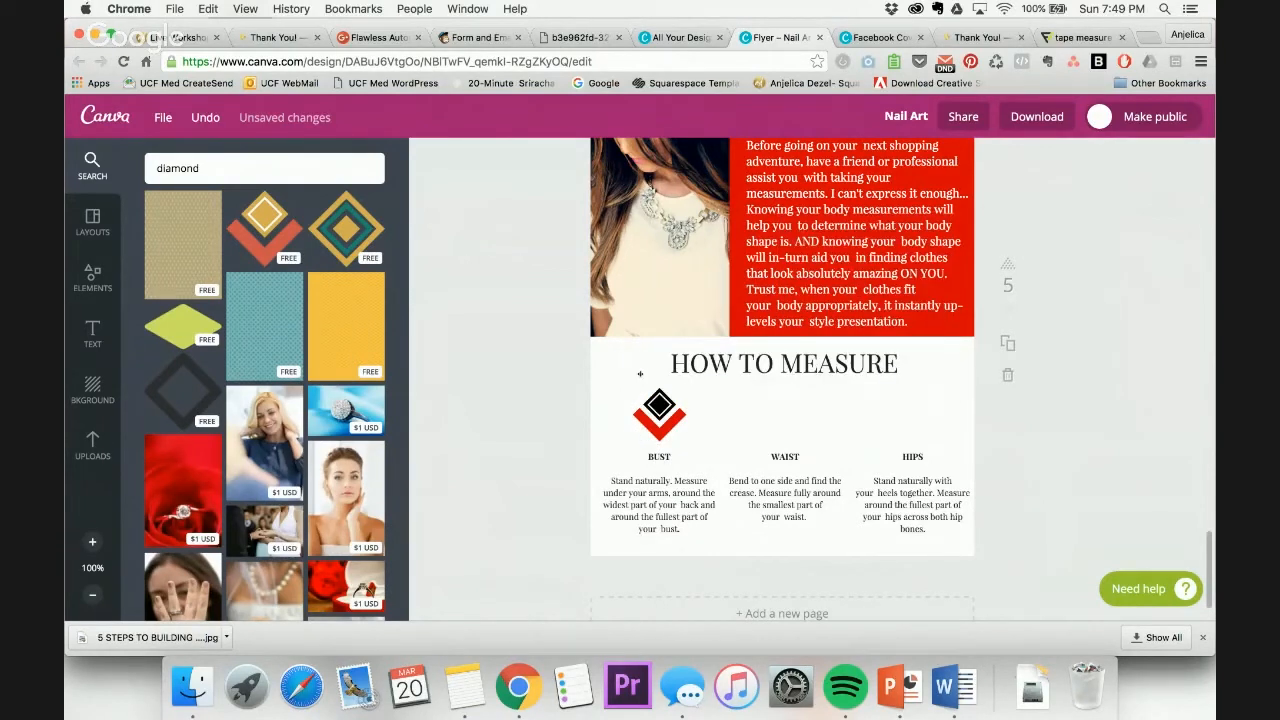
click(680, 412)
drag(683, 438, 659, 409)
click(659, 356)
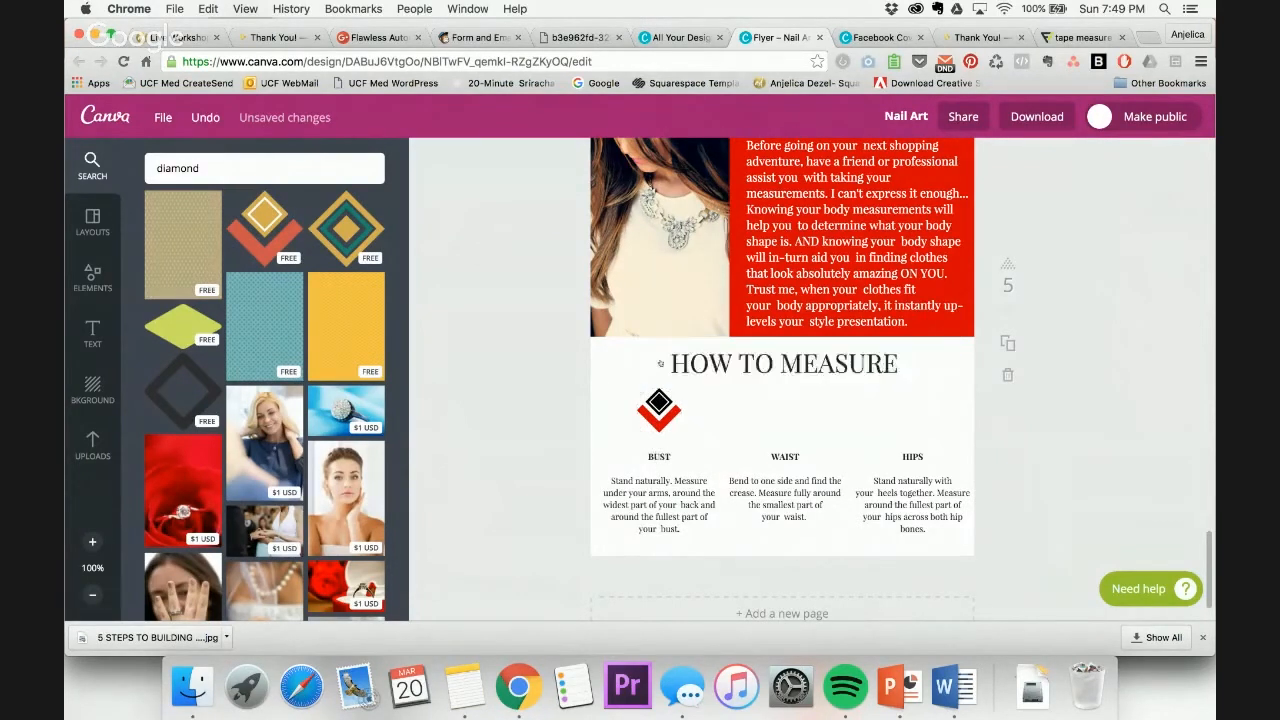
Duplicate the diamond icon twice, placing one copy above WAIST and the other above HIPS
drag(682, 433, 912, 406)
click(786, 357)
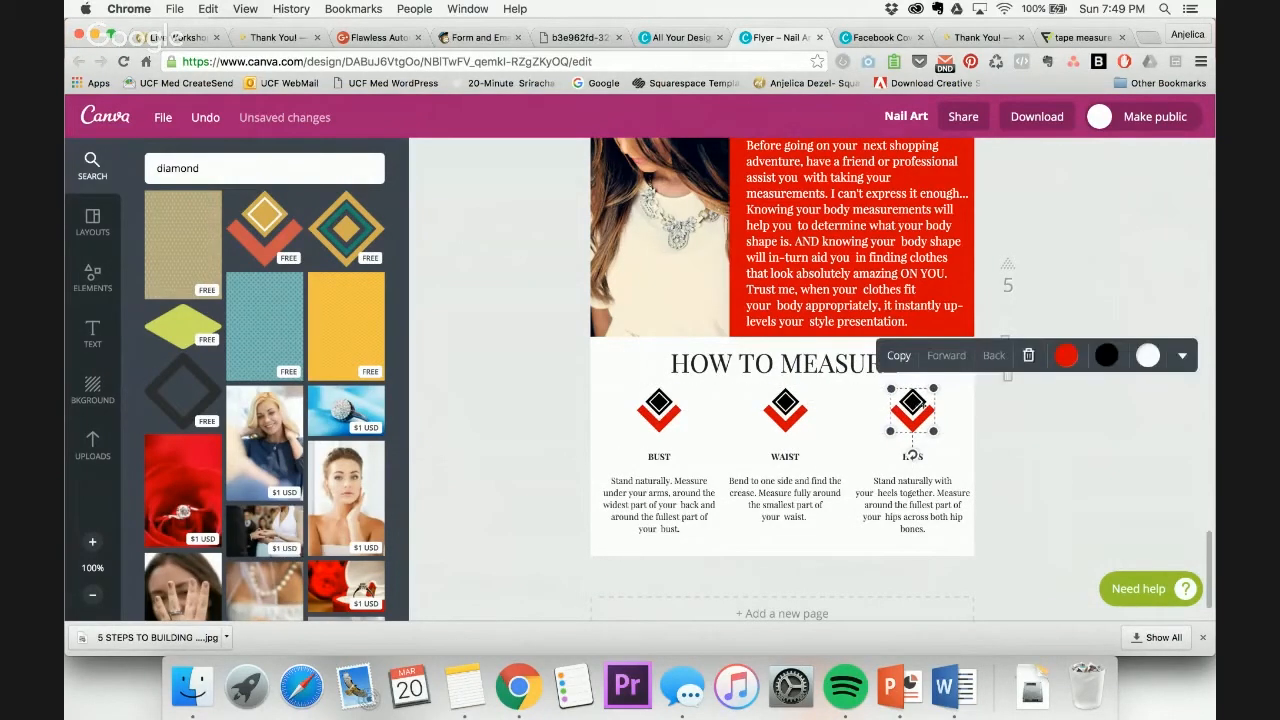
click(1074, 467)
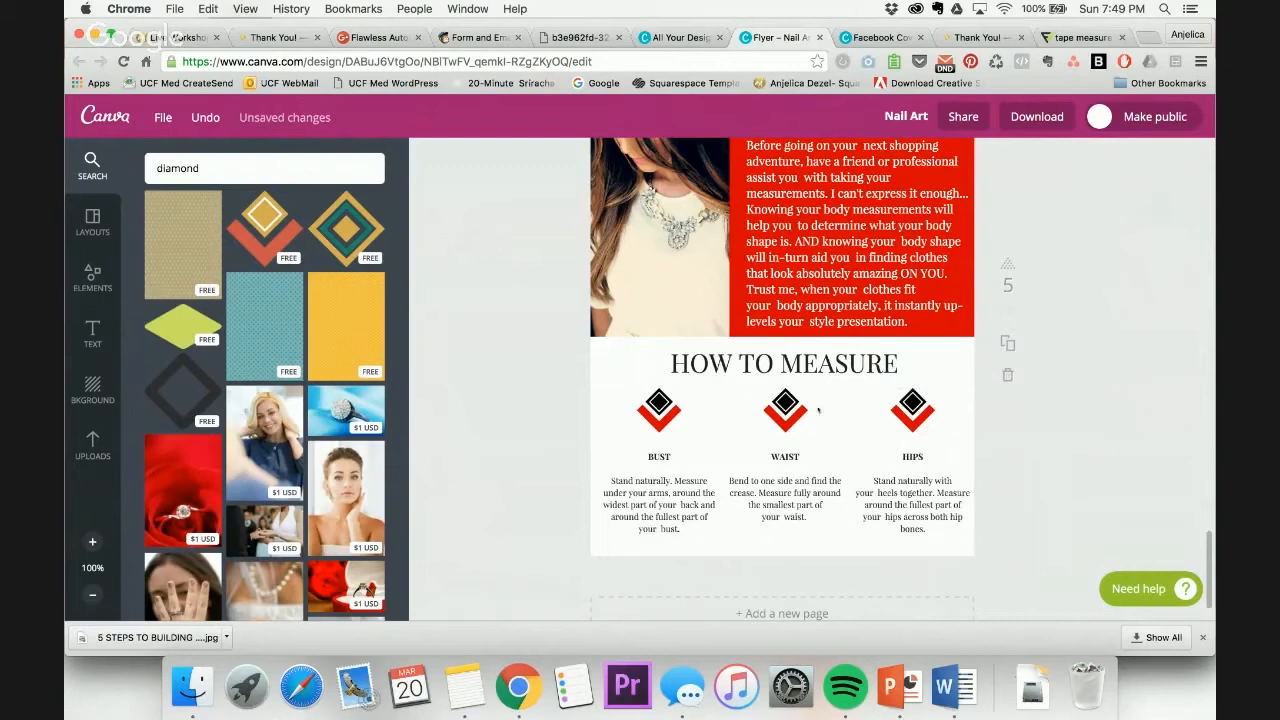
Enlarge the necklace photo slightly on the Know Your Size page to cover the thin red gap along its edges
scroll(820, 494, up, 2)
scroll(820, 494, down, 1)
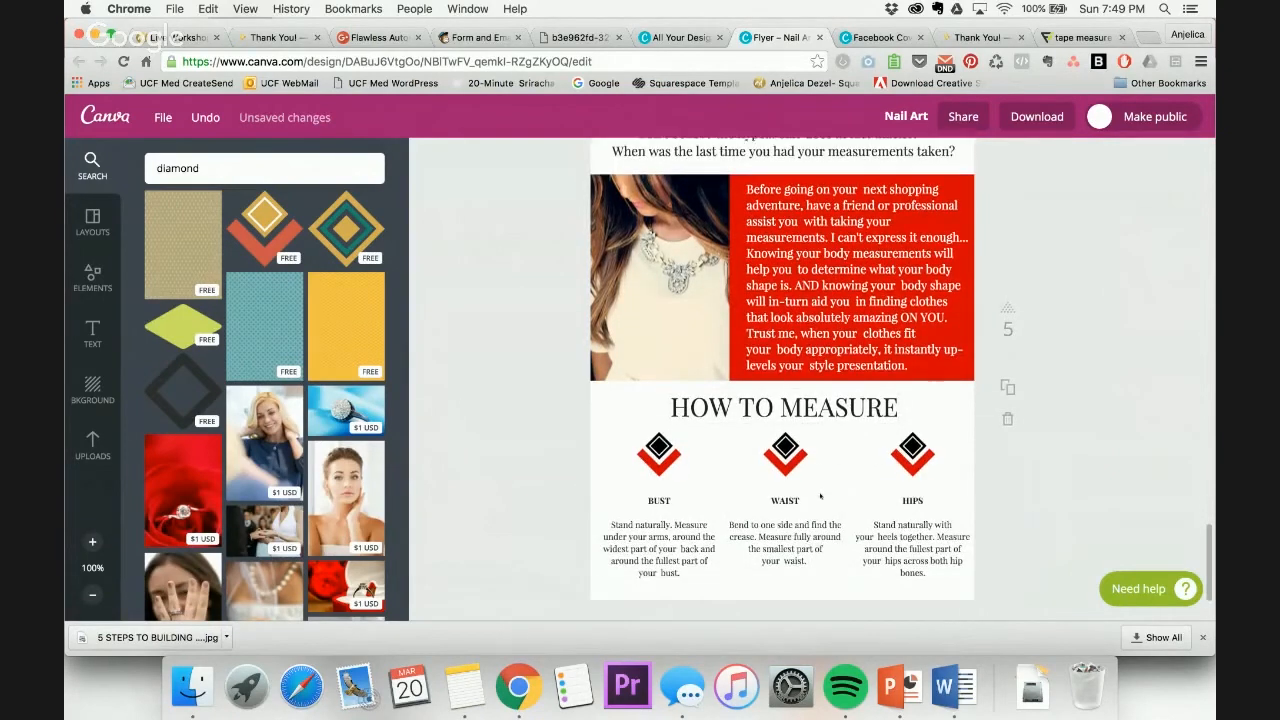
click(92, 595)
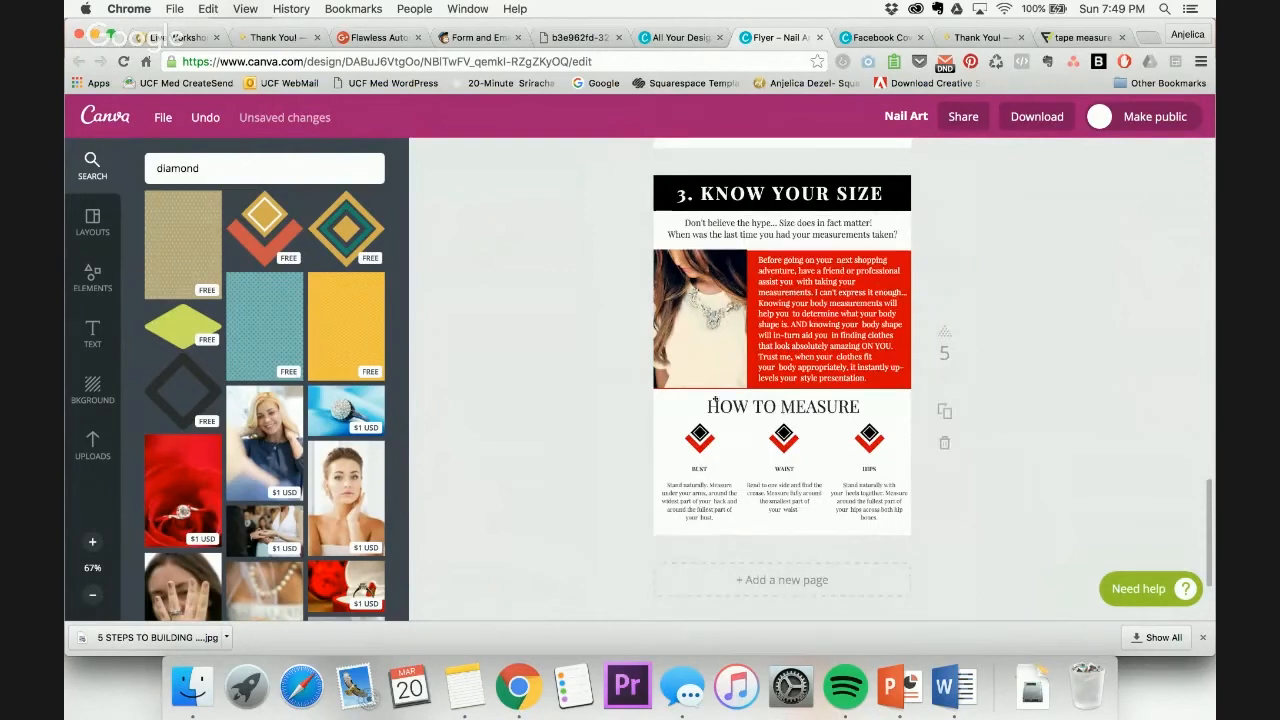
key(super+plus)
scroll(716, 398, down, 5)
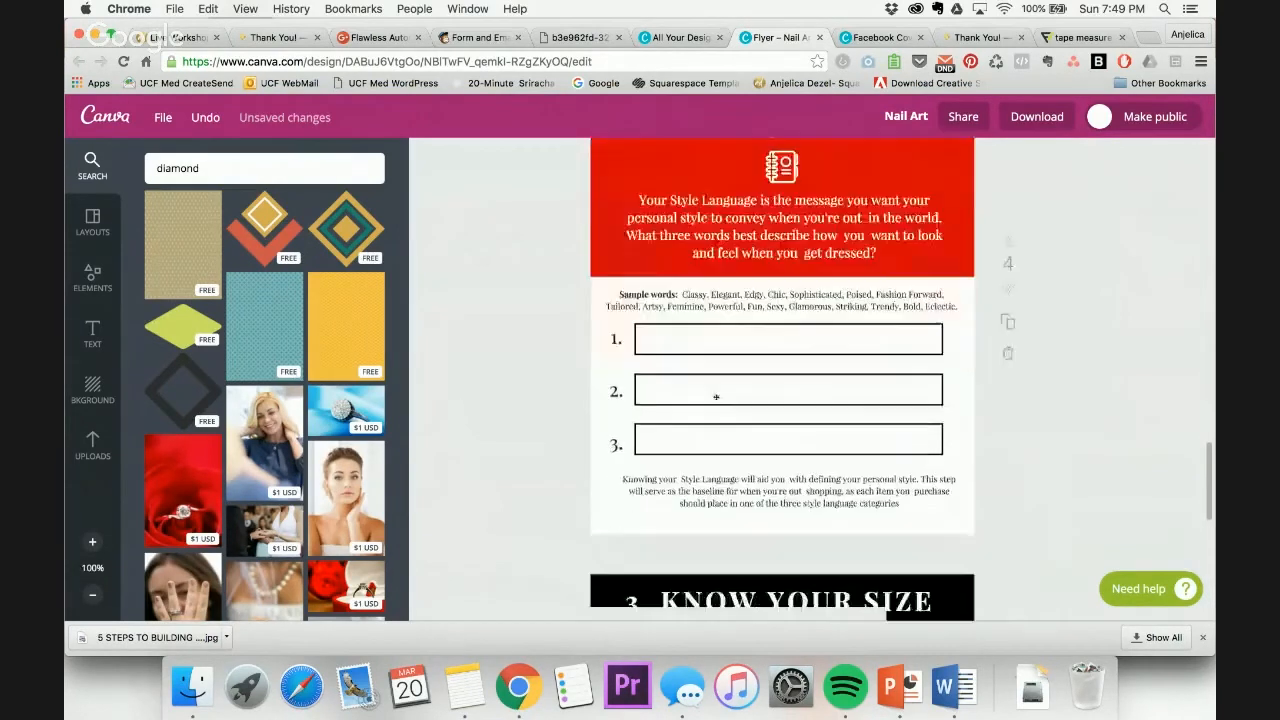
scroll(716, 398, down, 3)
scroll(713, 348, up, 3)
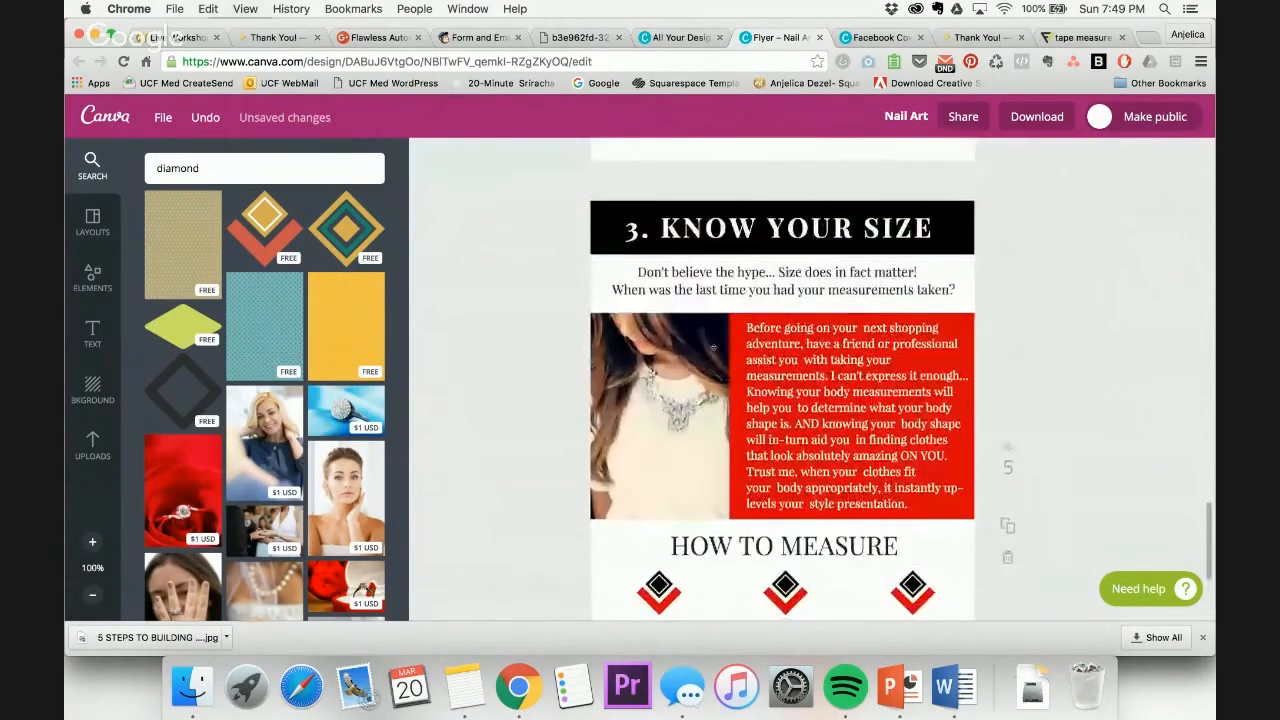
key(super+plus)
click(586, 410)
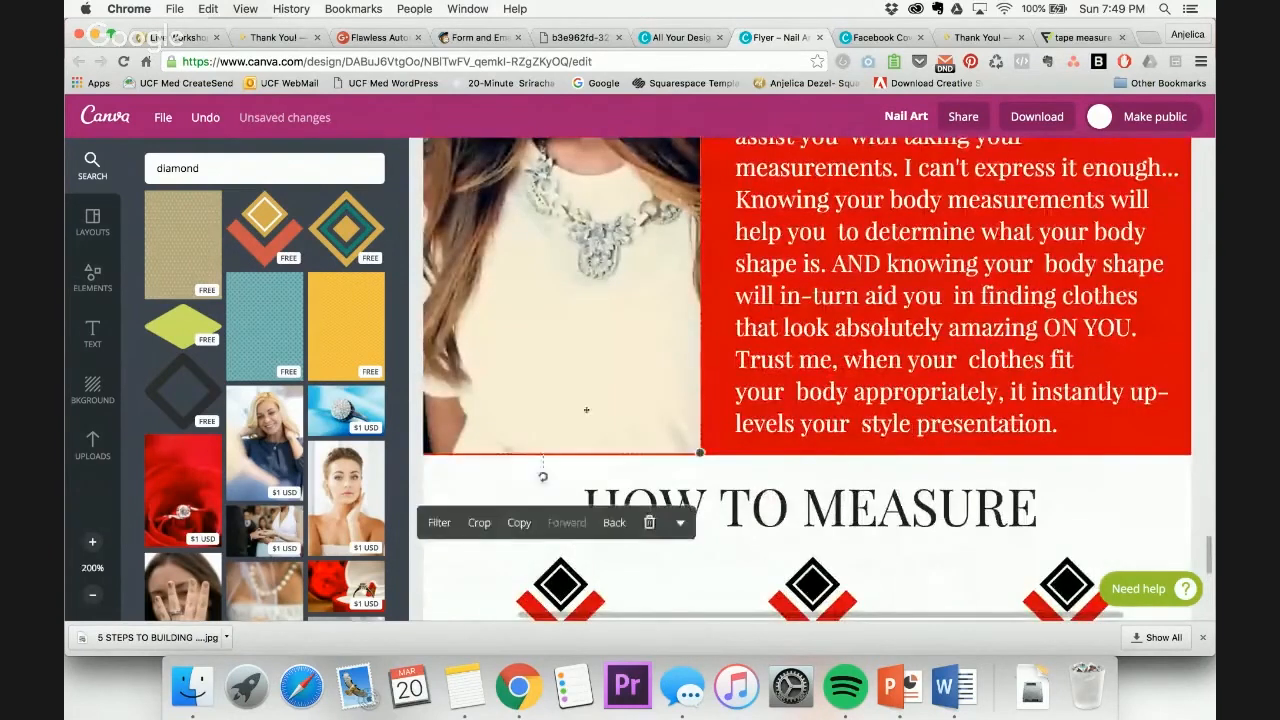
scroll(659, 477, up, 3)
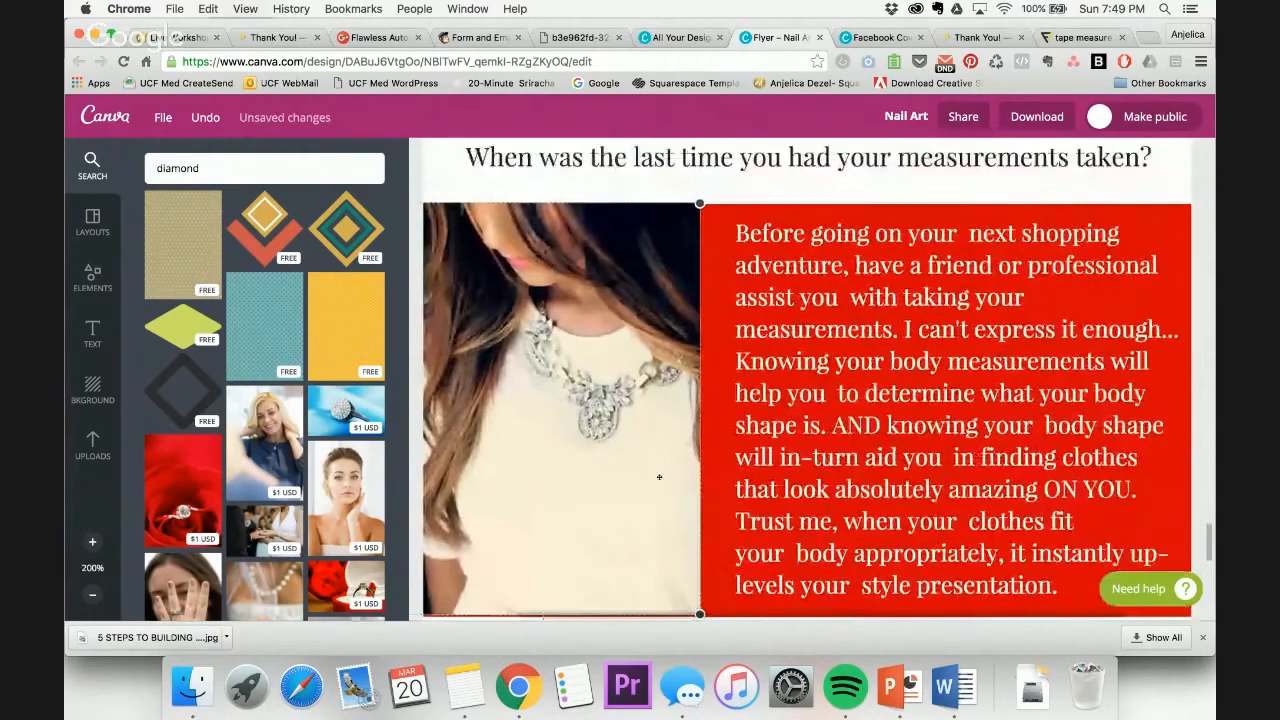
scroll(659, 477, down, 3)
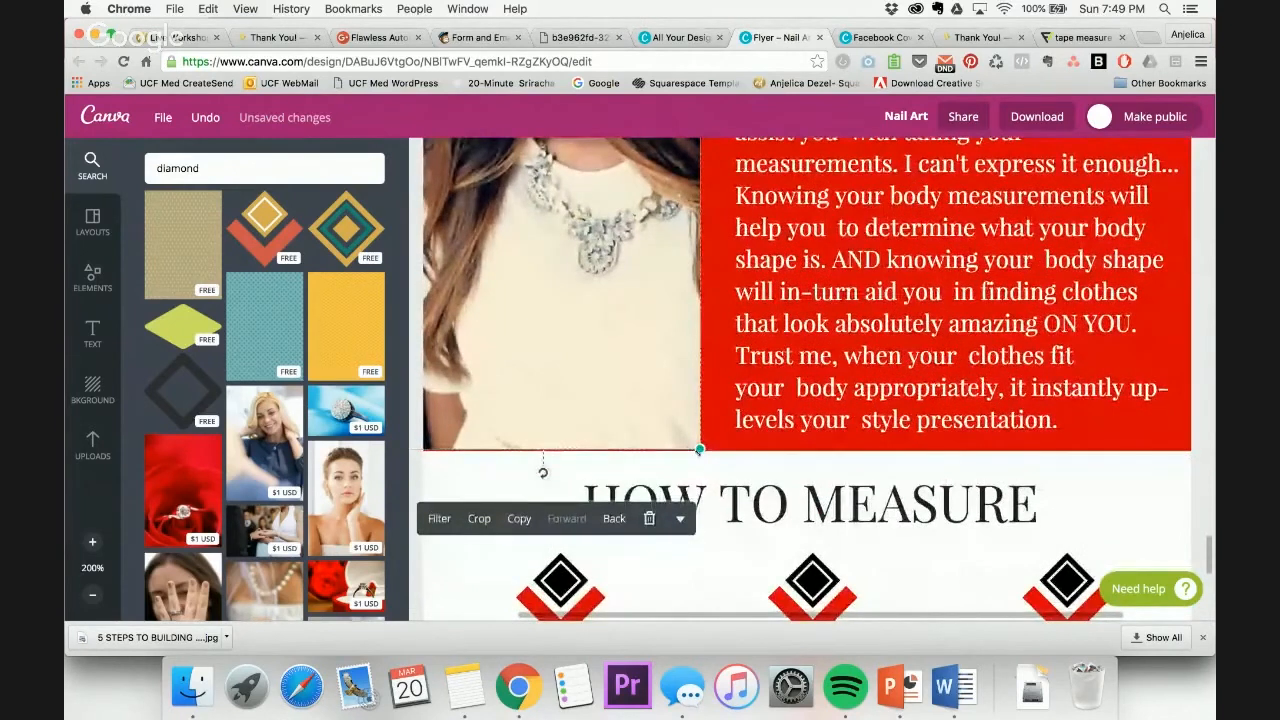
drag(700, 449, 701, 451)
click(510, 487)
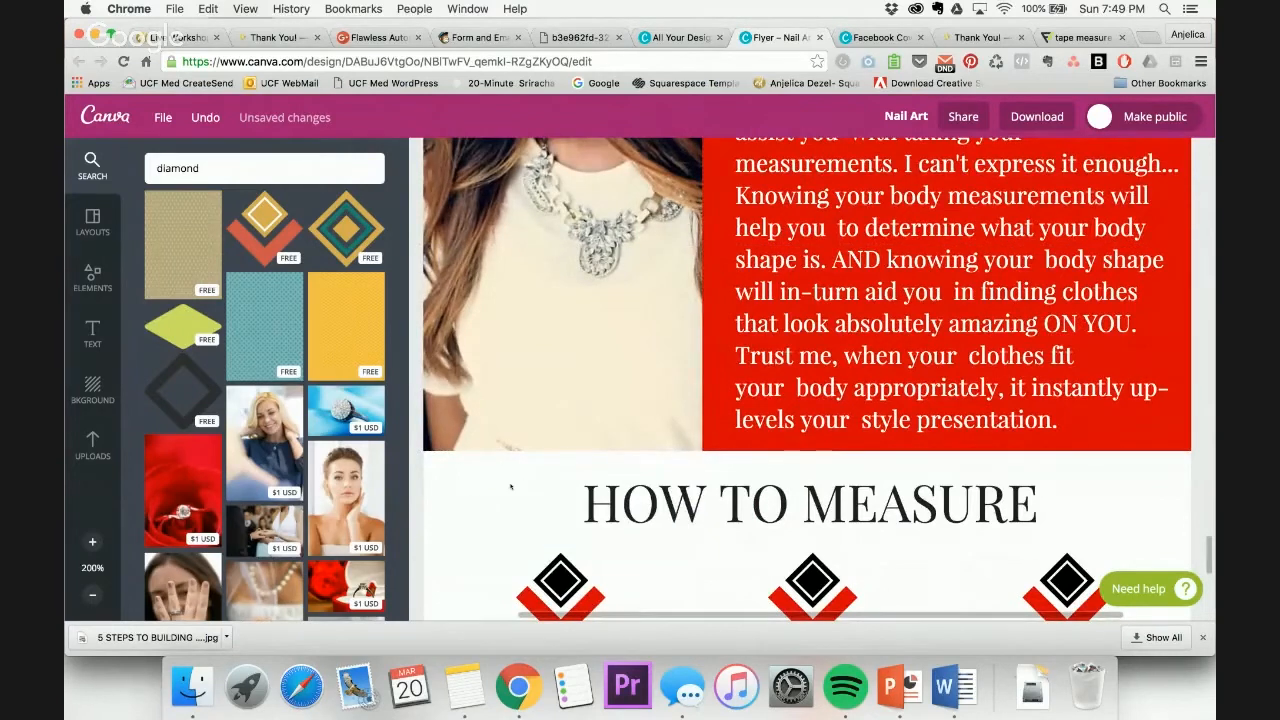
key(super+0)
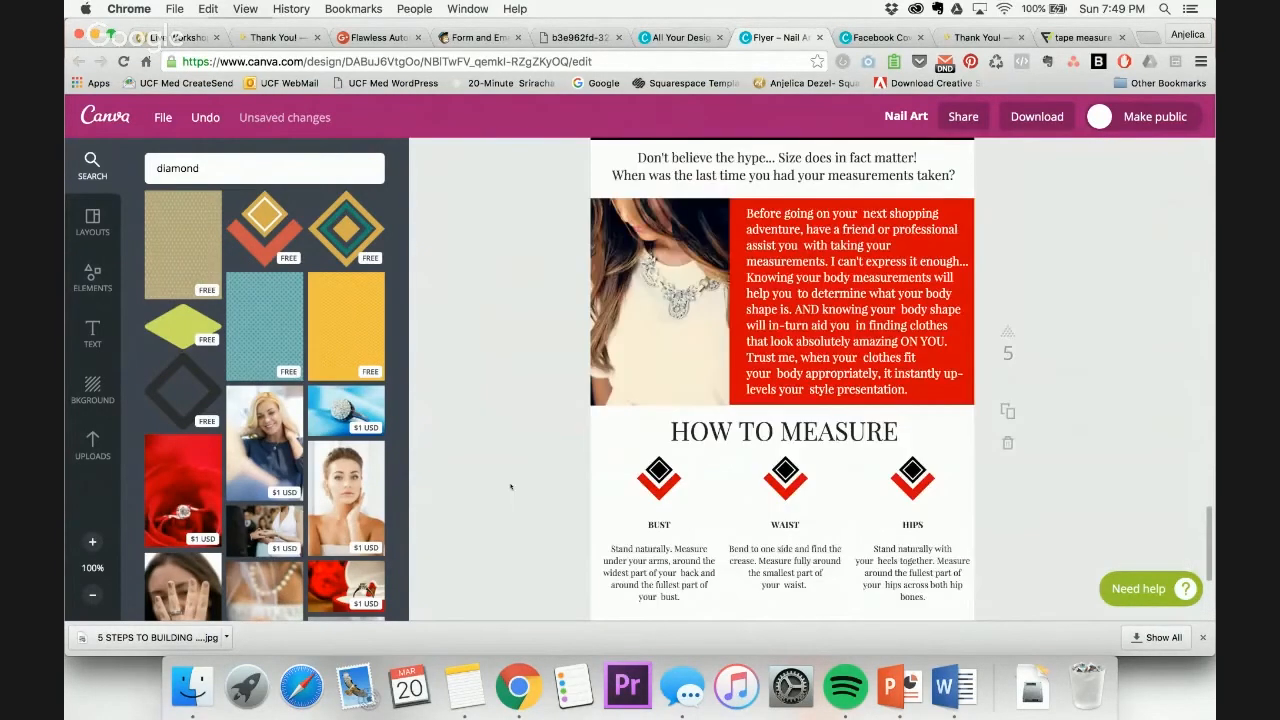
Add a new blank page after the Know Your Size page
scroll(1021, 432, up, 3)
scroll(1021, 432, down, 8)
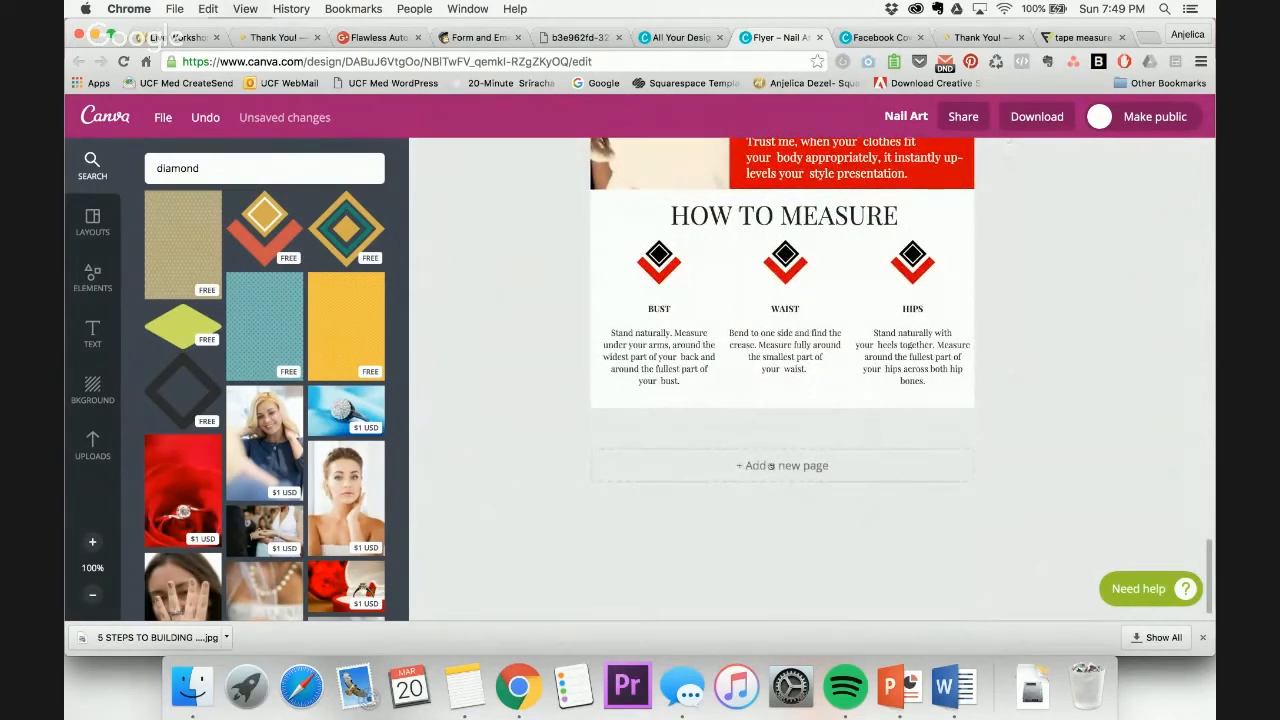
click(790, 465)
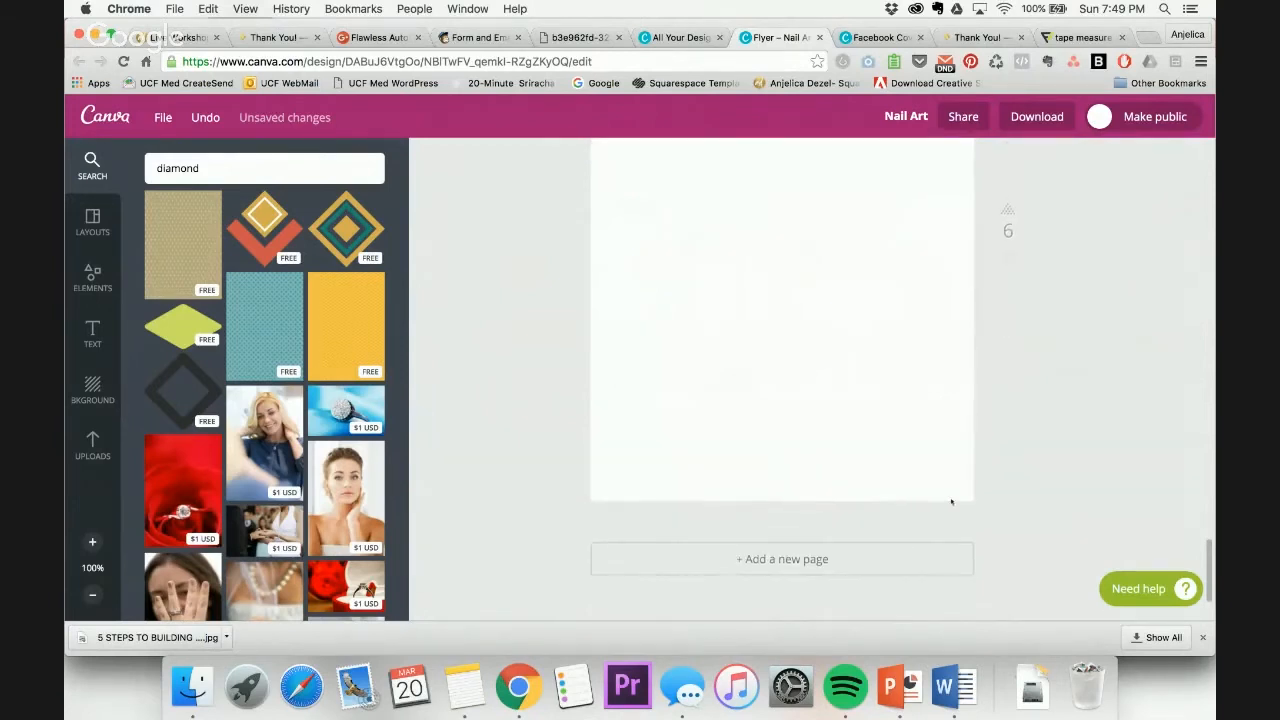
Switch to the Word document and copy the heading "4. Take Calculated Risks"
click(953, 686)
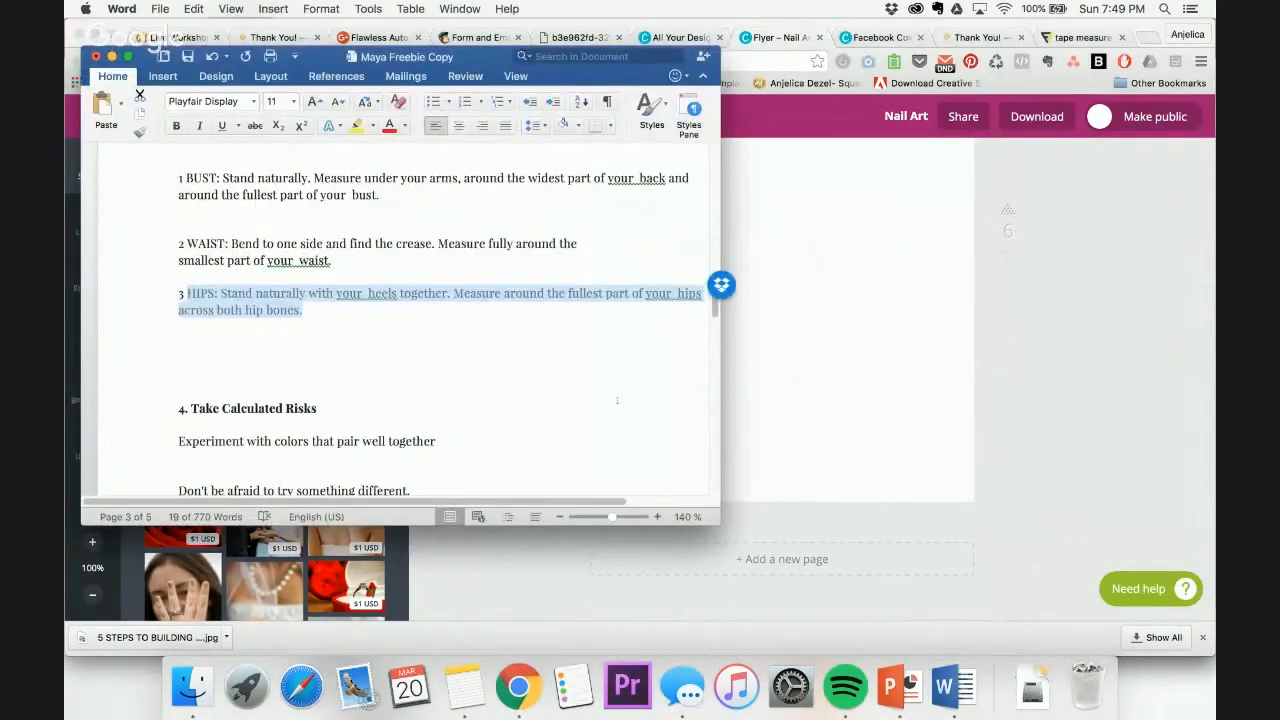
scroll(617, 400, down, 2)
scroll(1209, 279, up, 3)
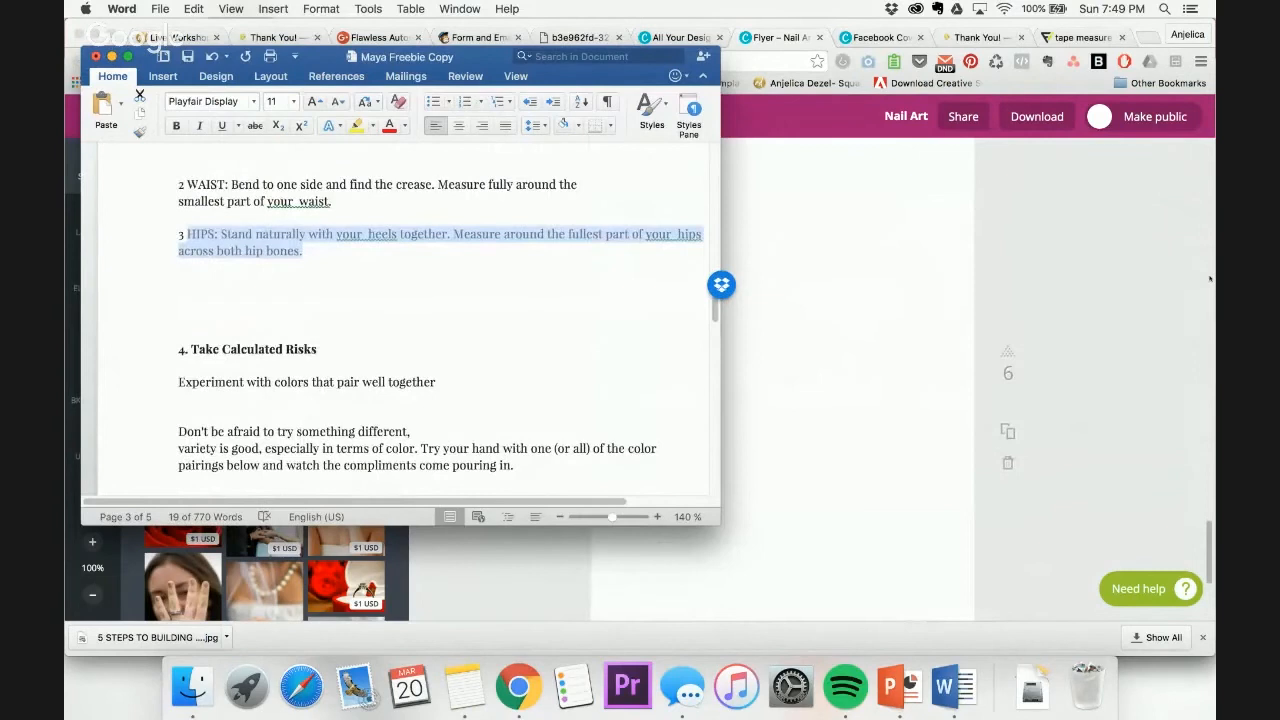
drag(324, 350, 150, 350)
key(super+c)
Return to Canva, duplicate page 5, and replace the copy's heading with the copied "4. Take Calculated Risks"
click(1111, 244)
scroll(1111, 244, up, 5)
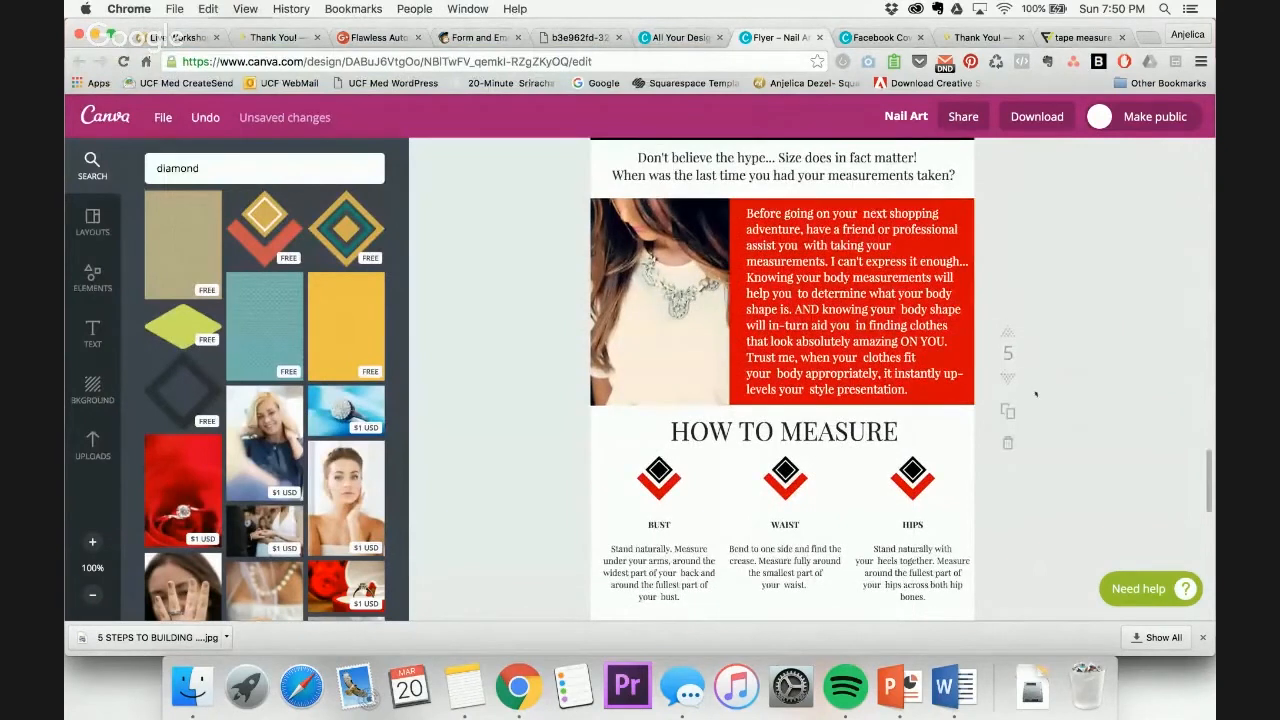
scroll(1072, 428, up, 2)
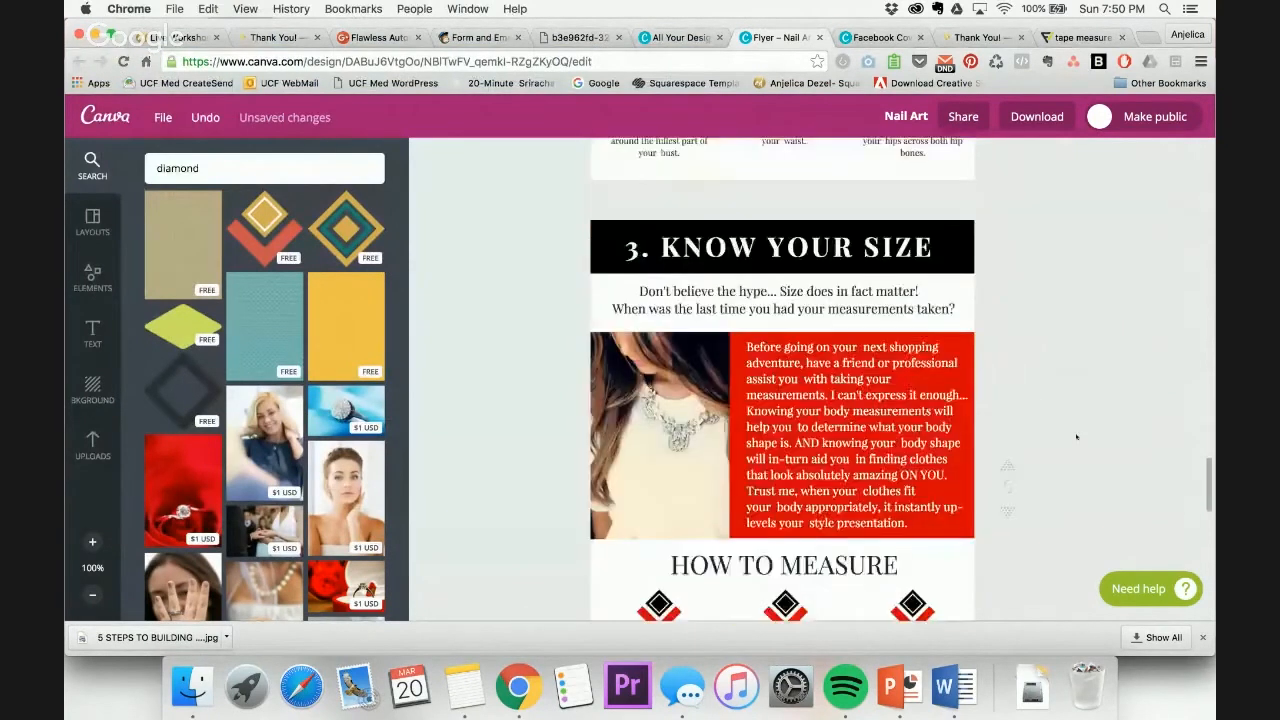
triple_click(820, 185)
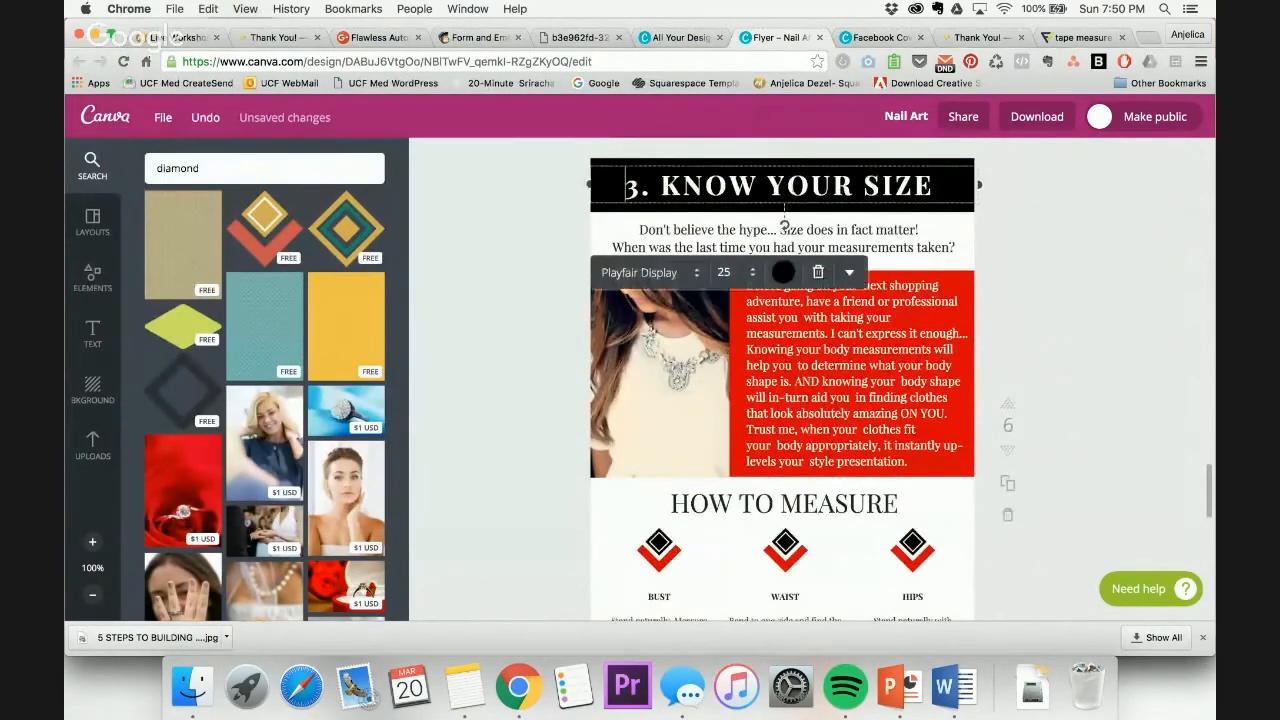
key(super+v)
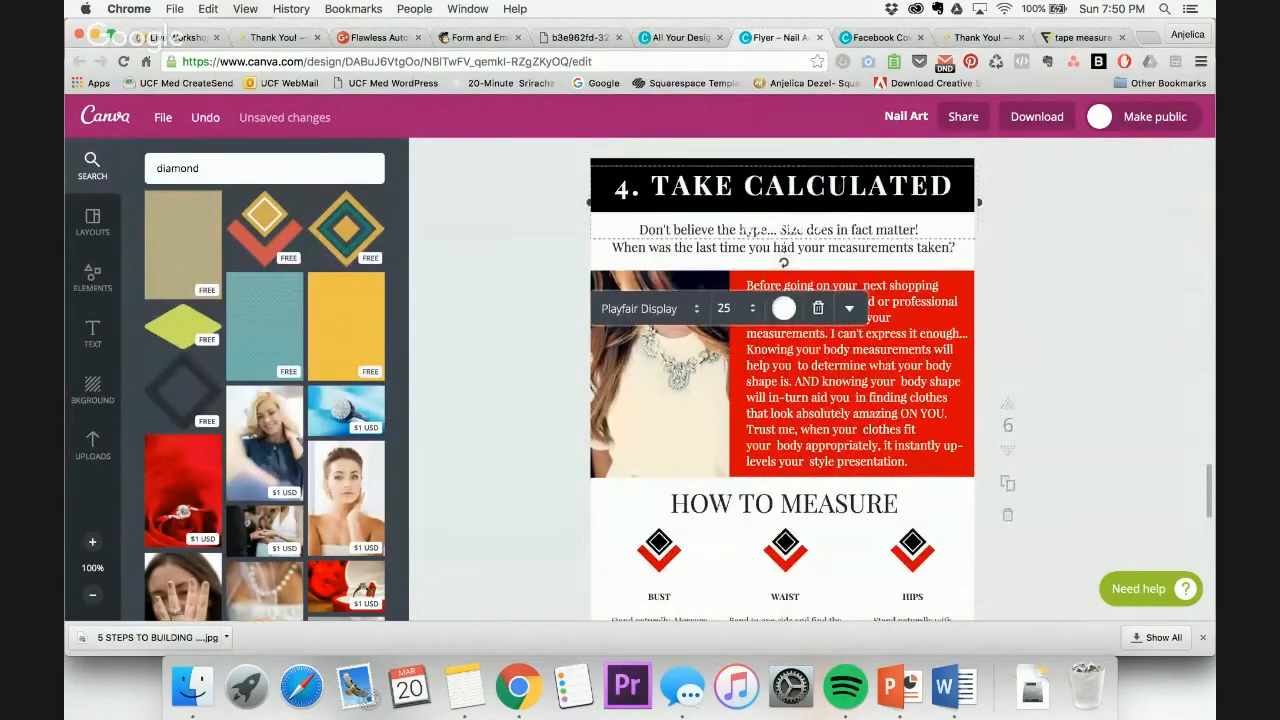
Set the font size of the "4. Take Calculated Risks" heading to 20 so it fits on one line
triple_click(850, 186)
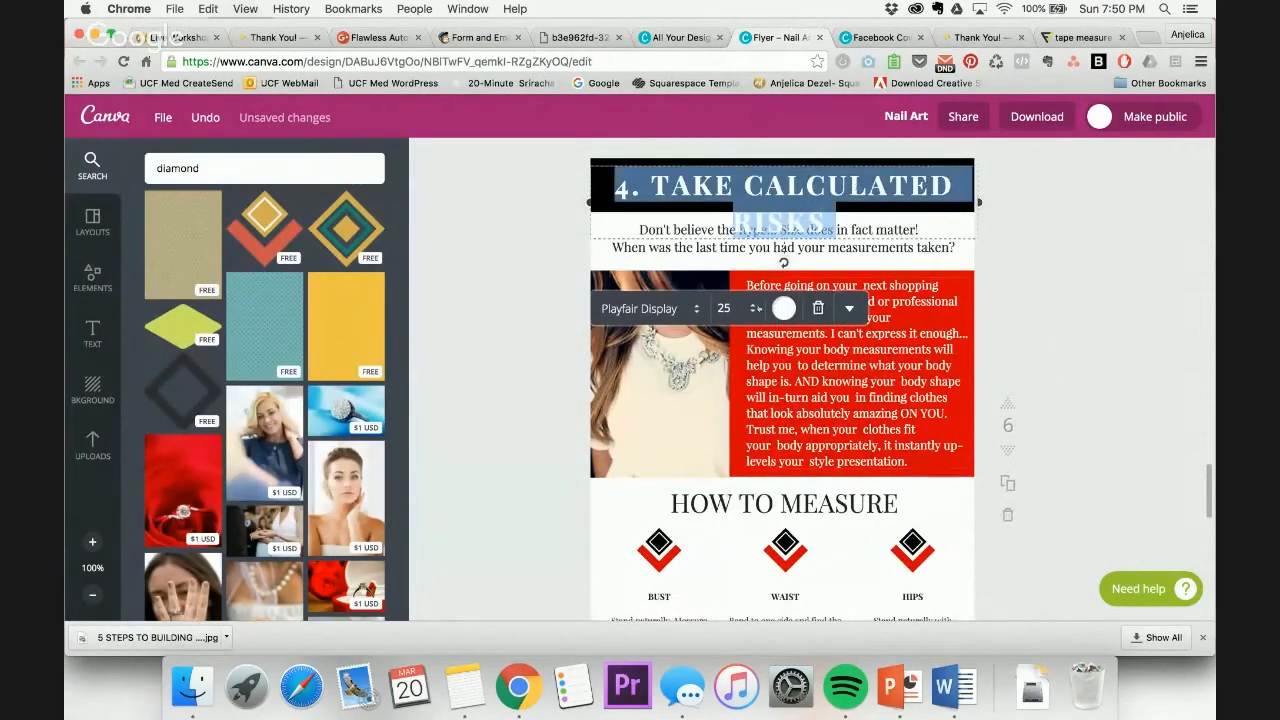
click(726, 308)
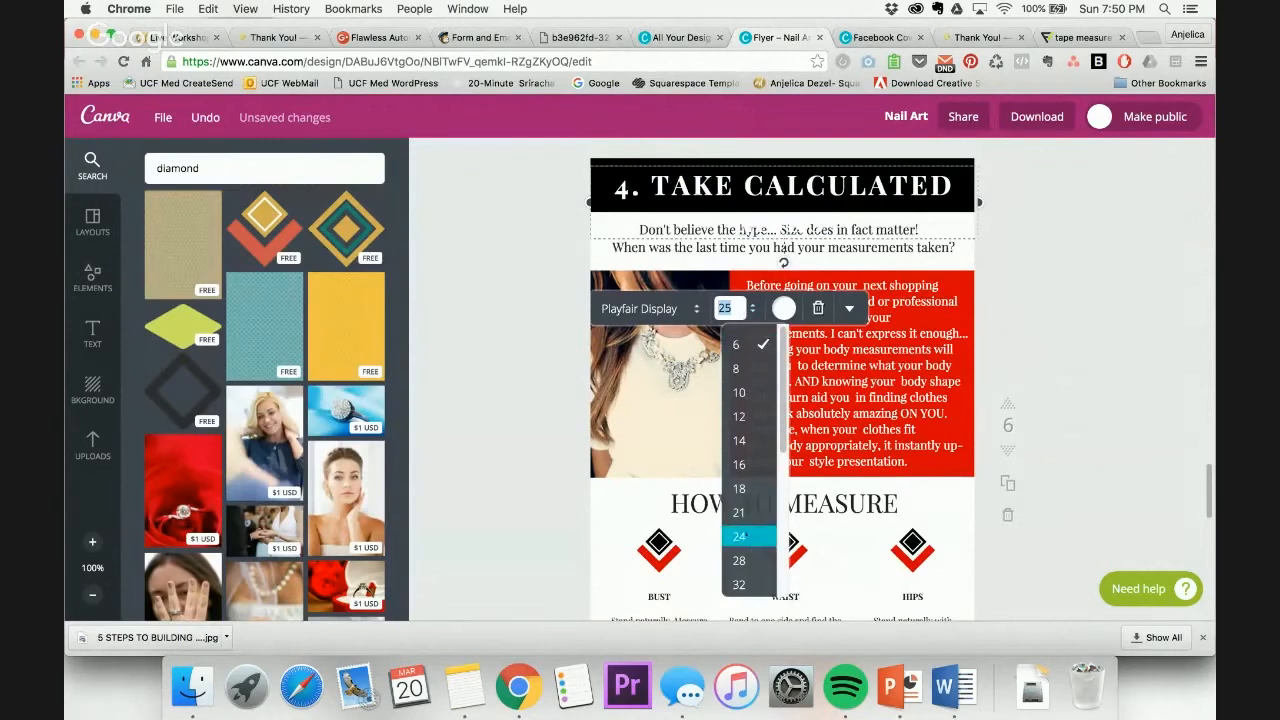
click(739, 512)
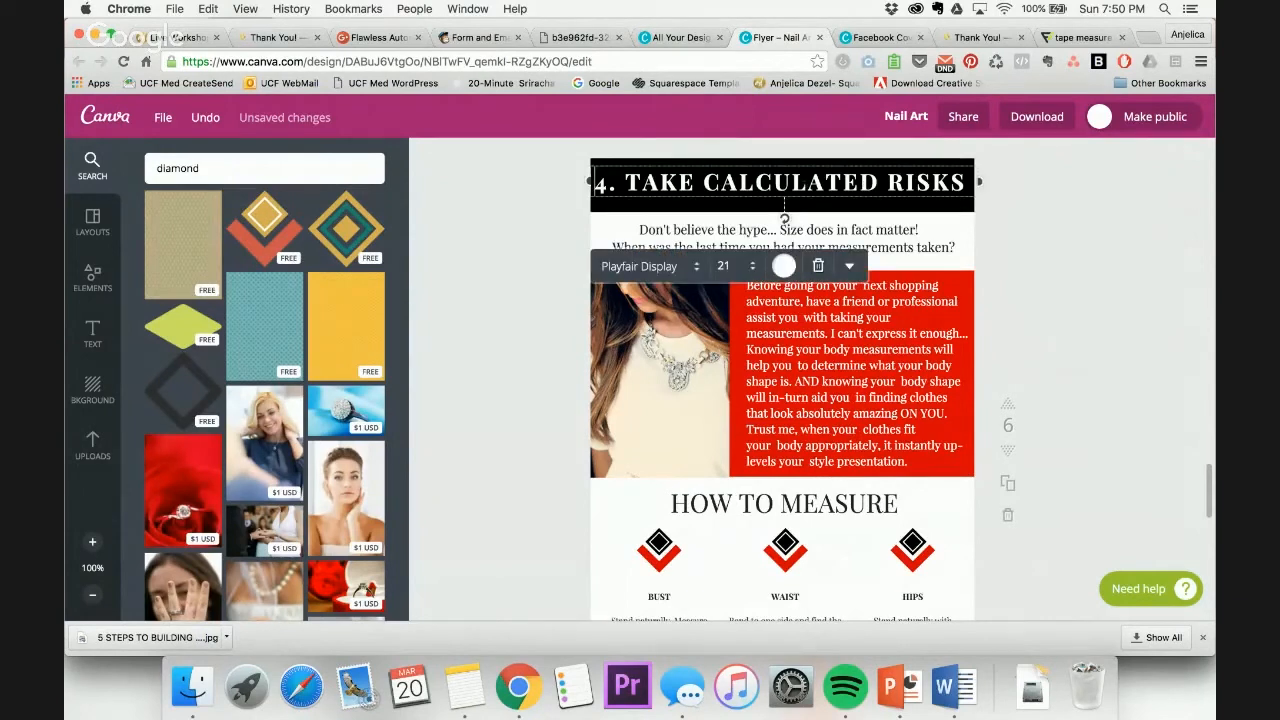
triple_click(809, 182)
click(727, 267)
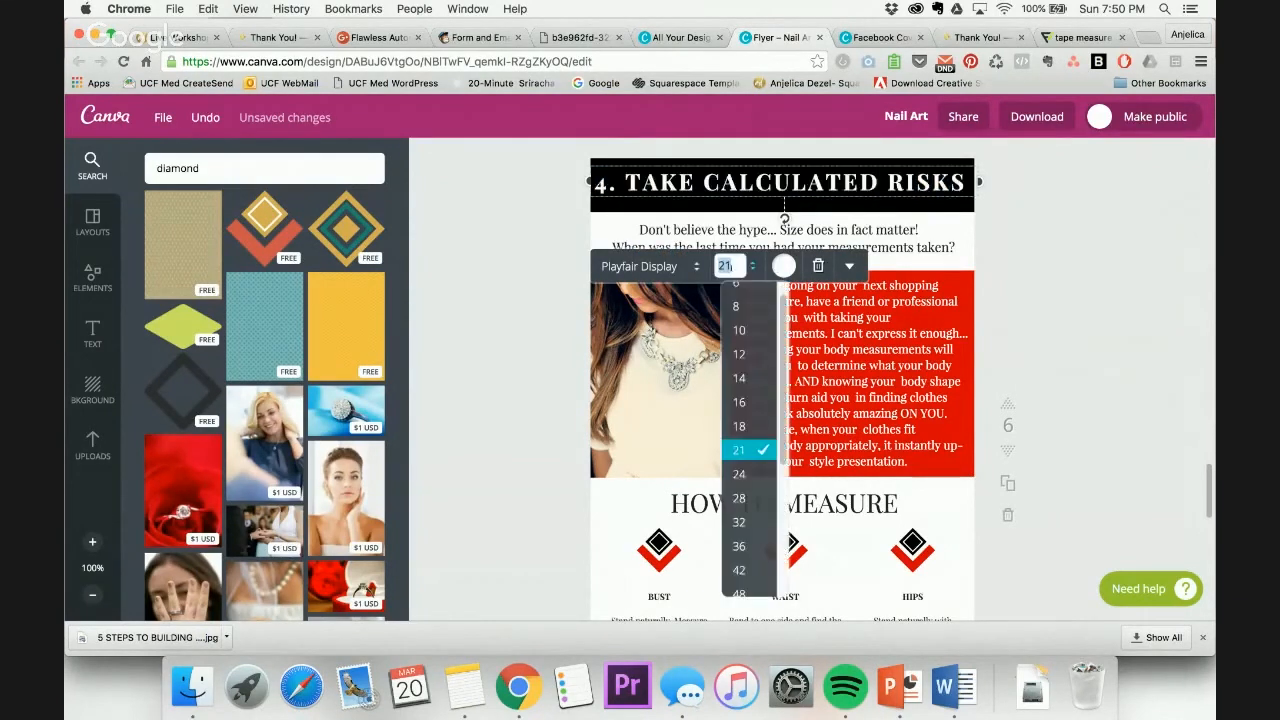
text(20)
key(Return)
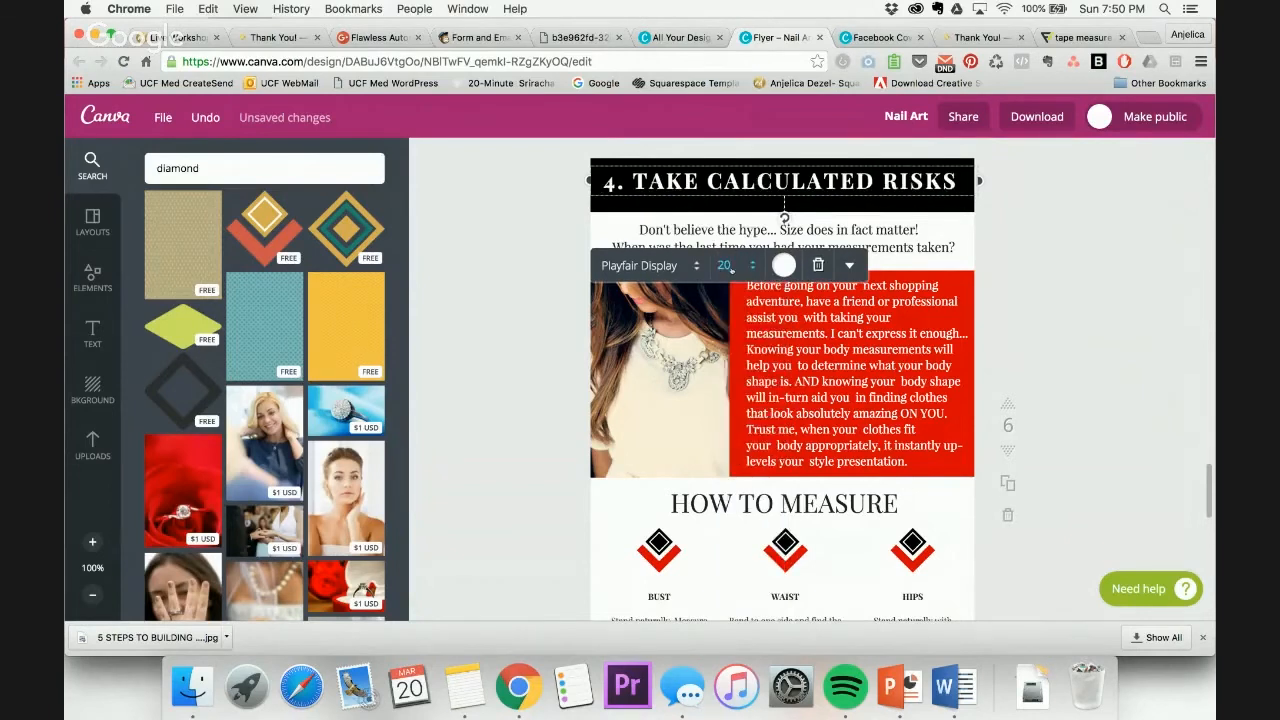
Reduce the height of the black bar behind the "4. Take Calculated Risks" heading
click(796, 208)
drag(785, 209, 785, 203)
click(1110, 208)
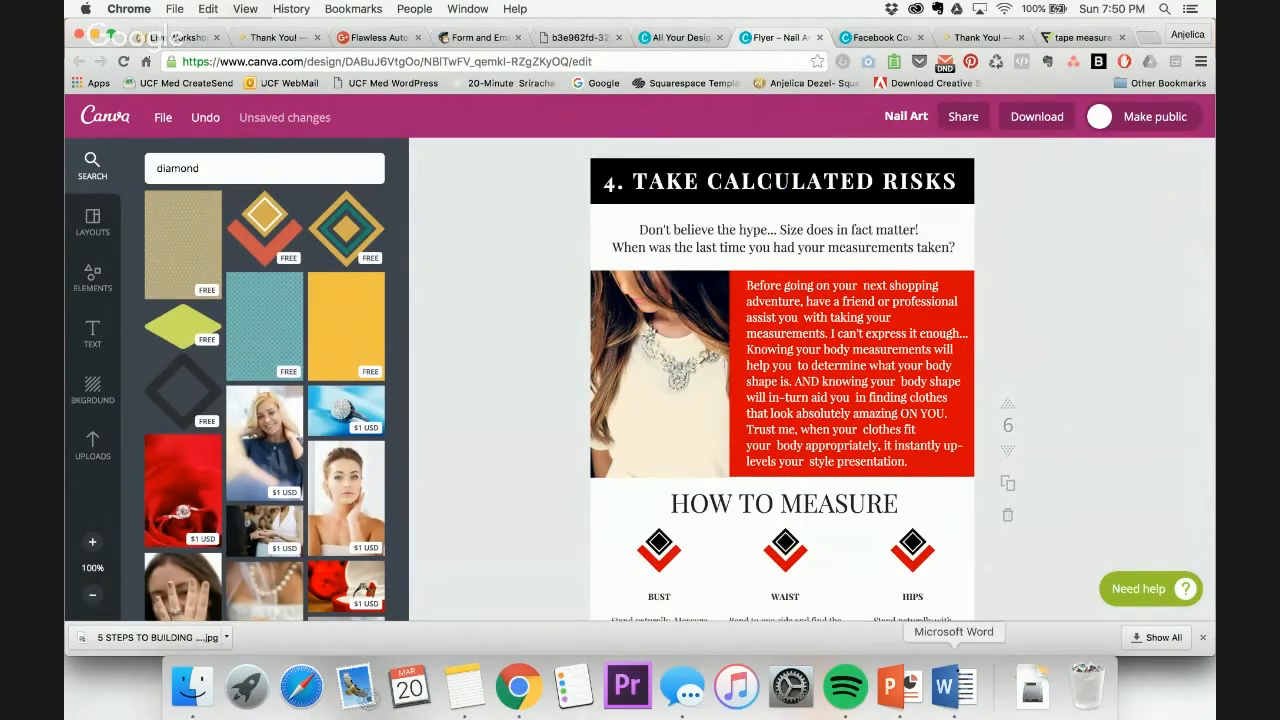
Switch to the Word document and copy the text from "Experiment with colors that pair well together" through "compliments come pouring in."
click(953, 686)
scroll(239, 366, down, 5)
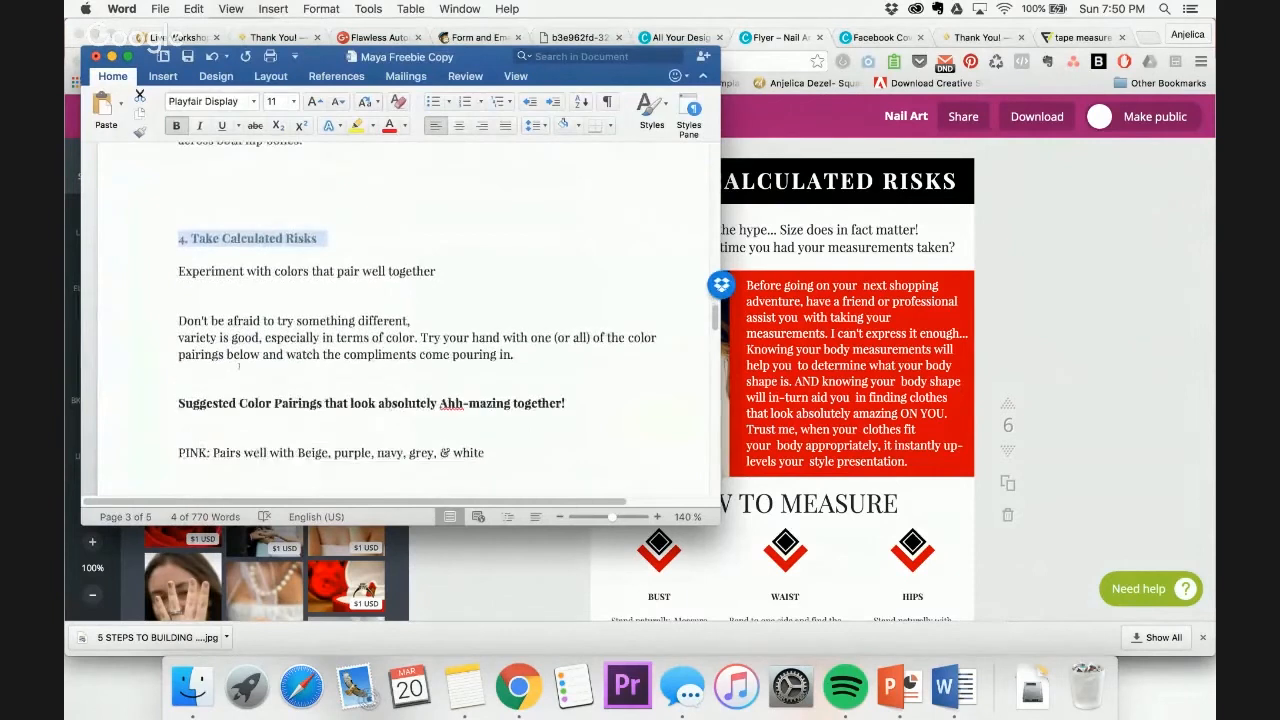
scroll(239, 366, down, 1)
scroll(239, 367, down, 2)
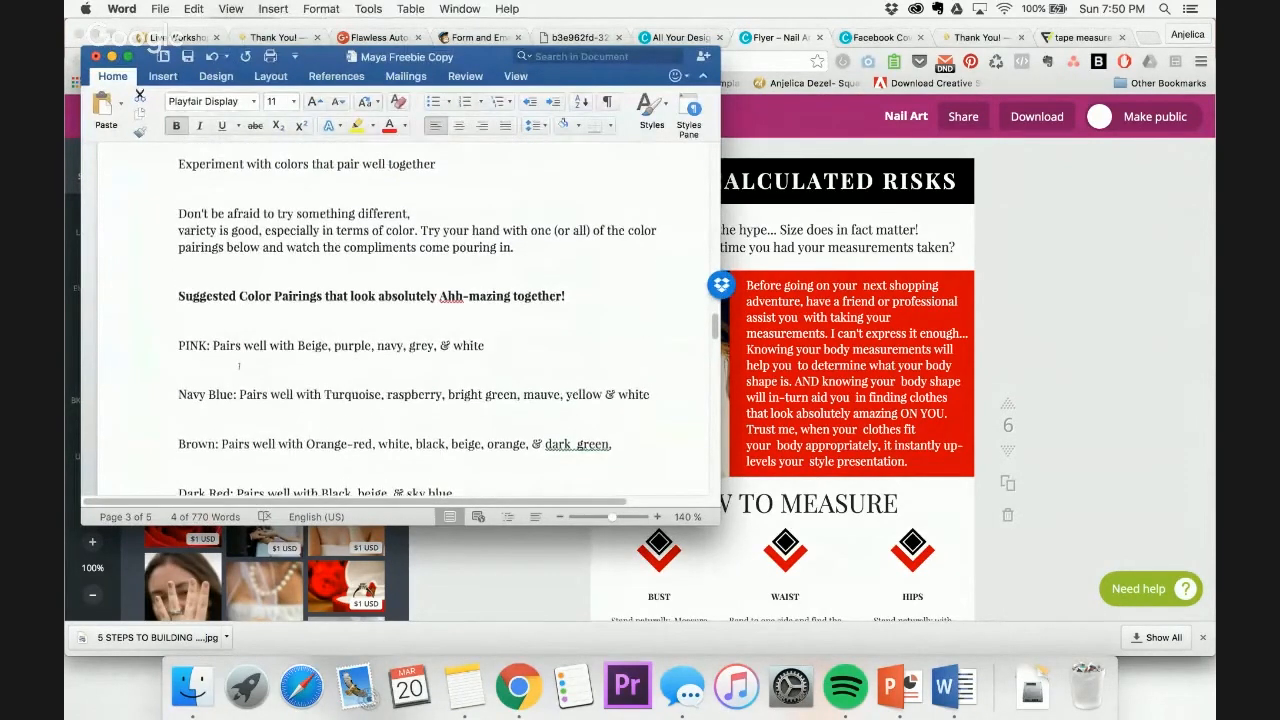
scroll(207, 248, up, 2)
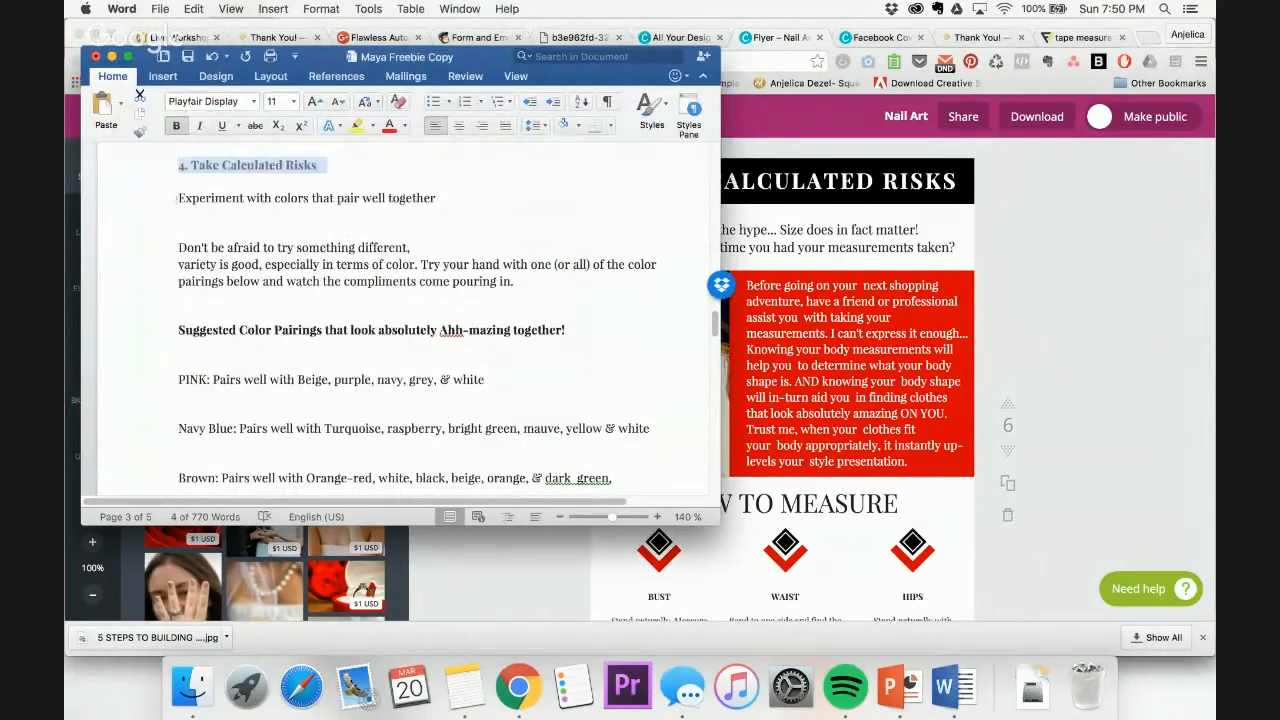
scroll(286, 397, down, 5)
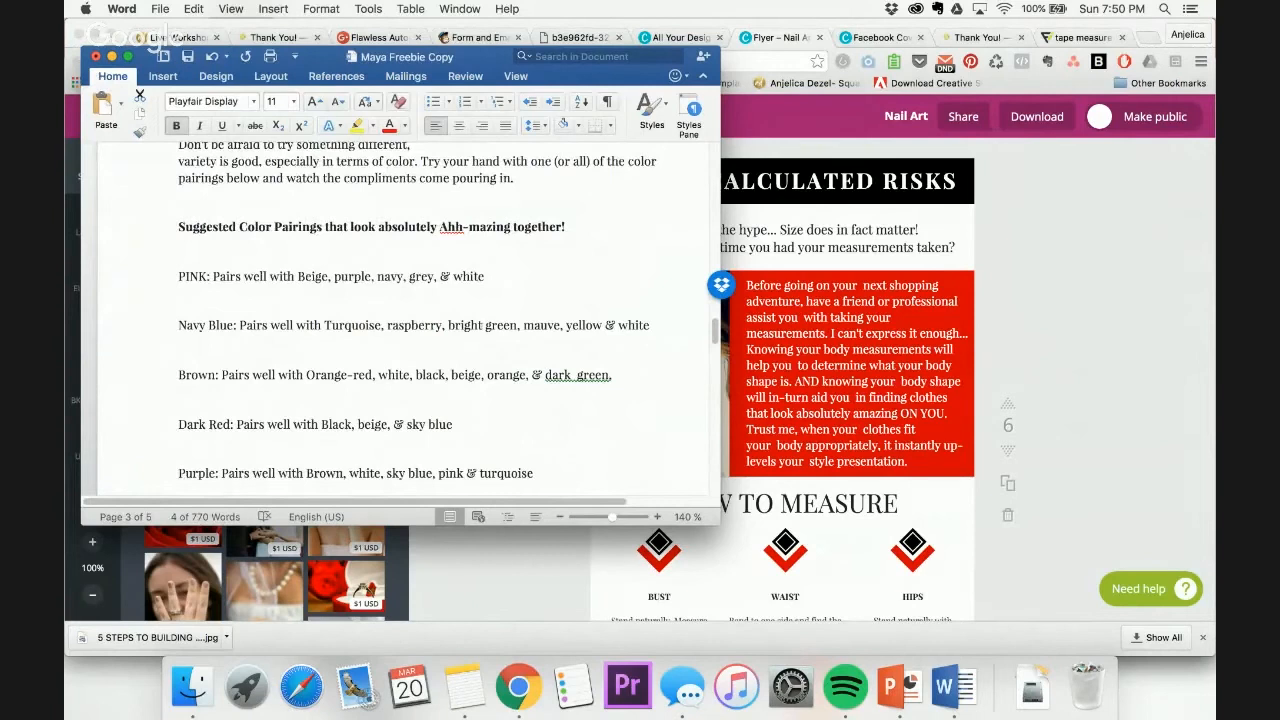
scroll(287, 313, up, 6)
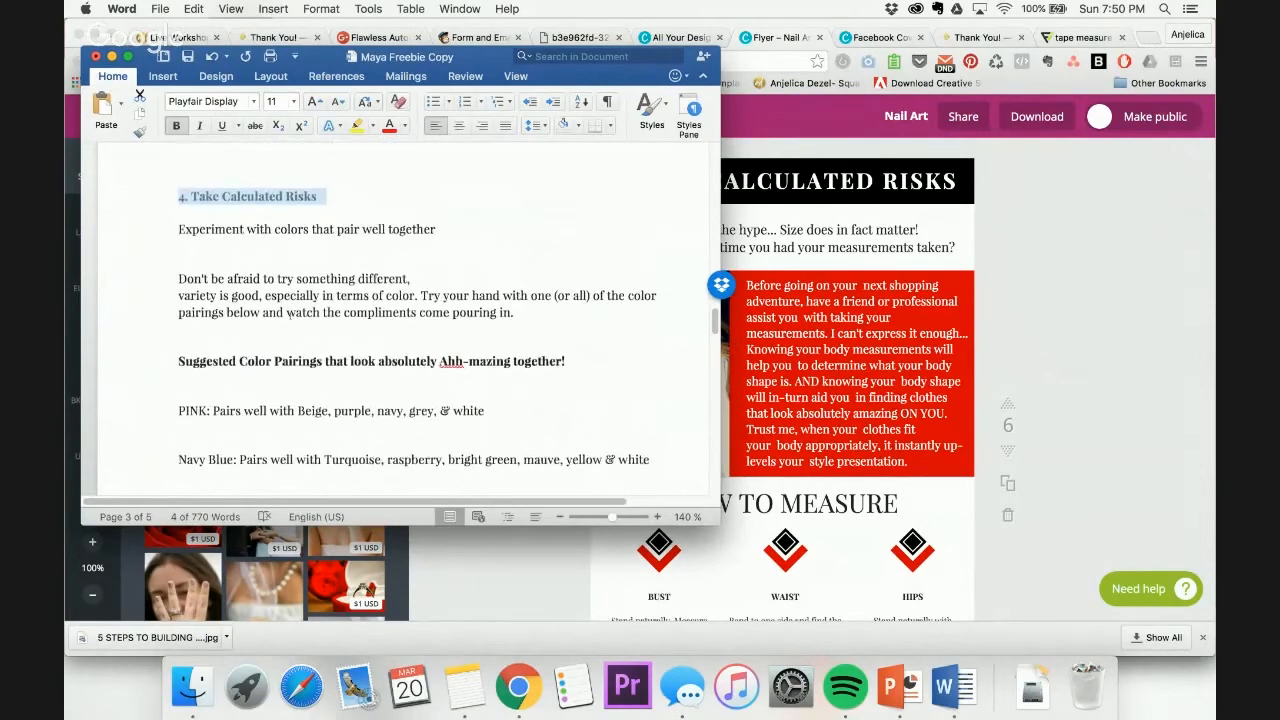
drag(179, 228, 396, 312)
click(396, 312)
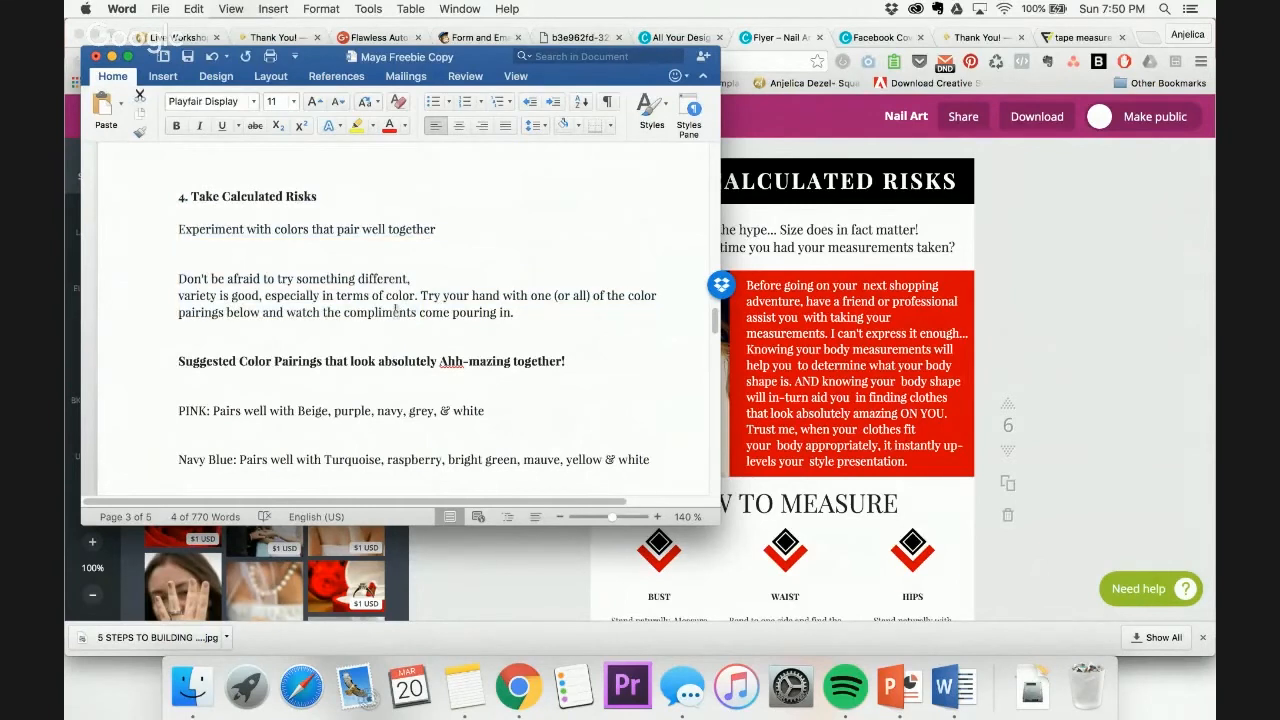
drag(179, 228, 551, 309)
key(ctrl+c)
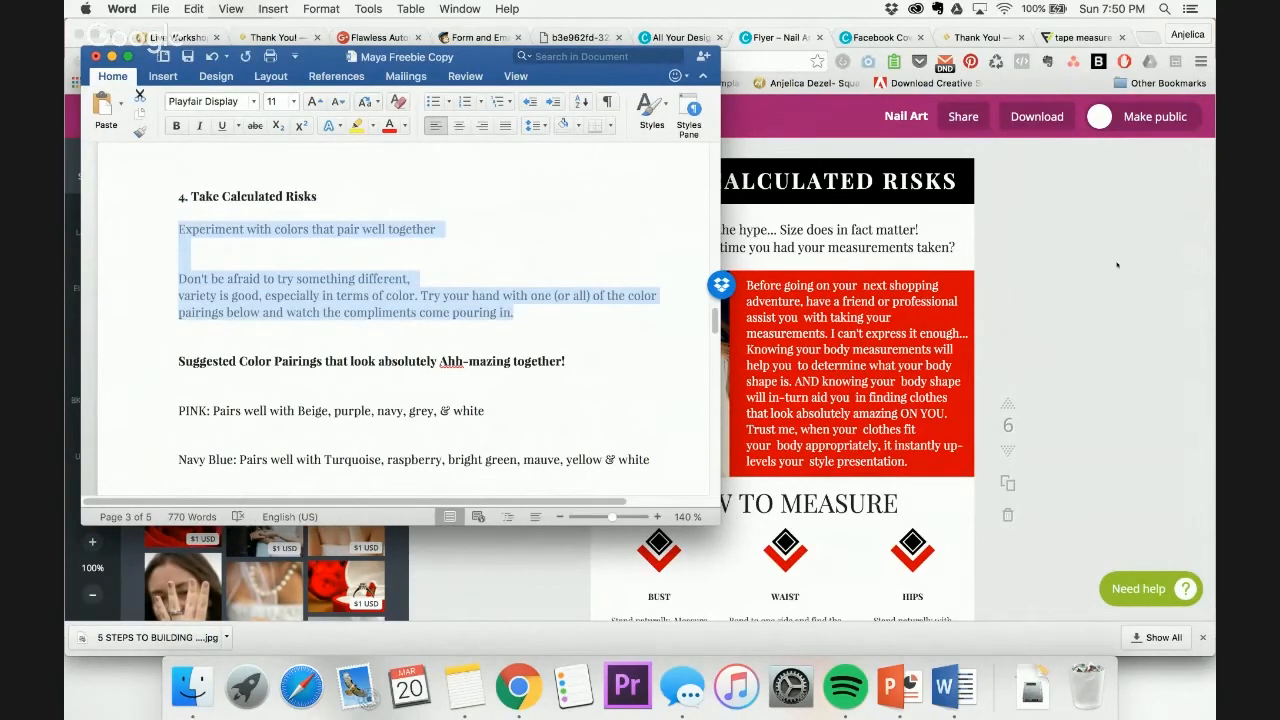
Return to Canva and replace the white paragraph in page 6's red block with the copied "Experiment with colors" text
click(1117, 264)
click(819, 333)
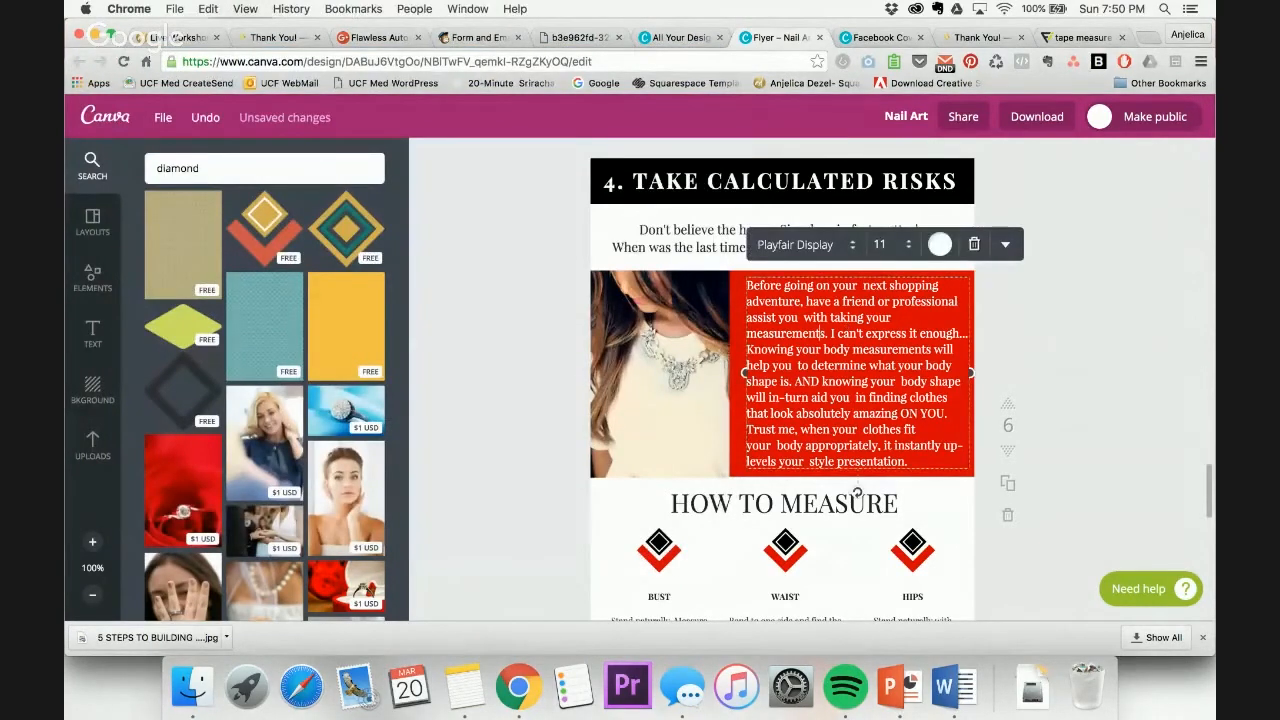
key(ctrl+a)
key(ctrl+v)
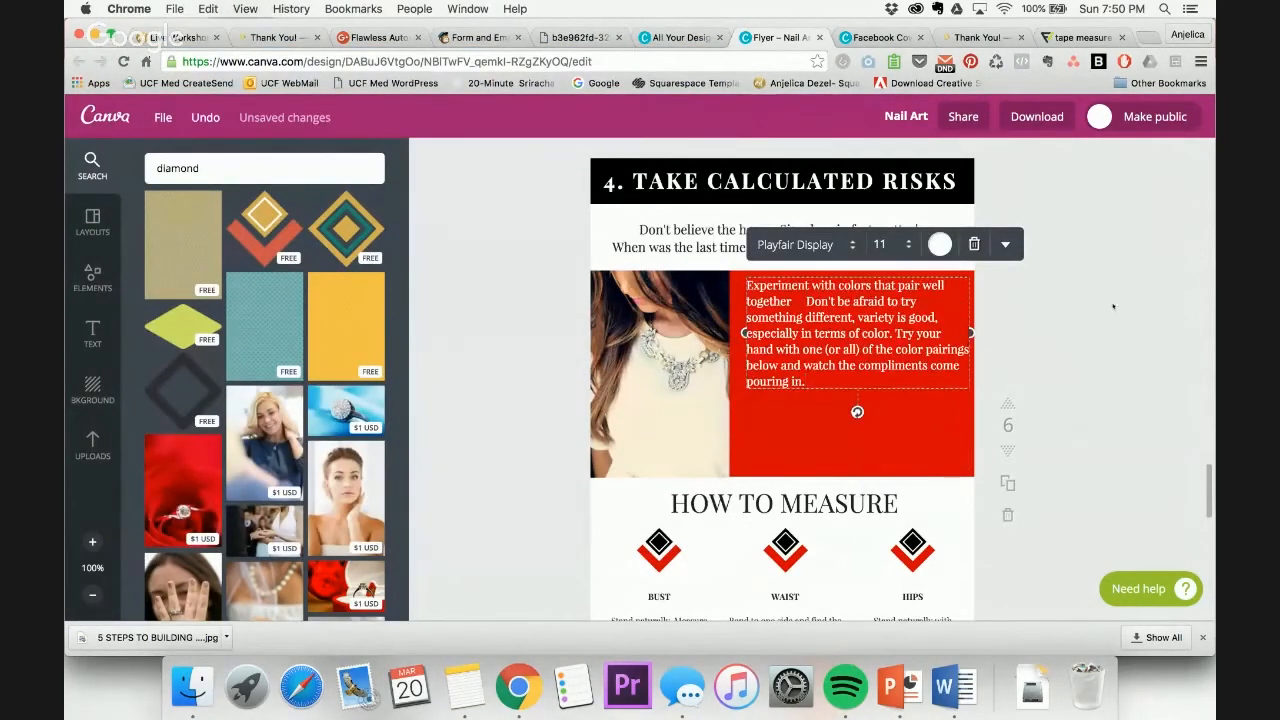
Remove the extra spaces before "Don't be afraid" and end the first sentence with a period after "together"
click(808, 301)
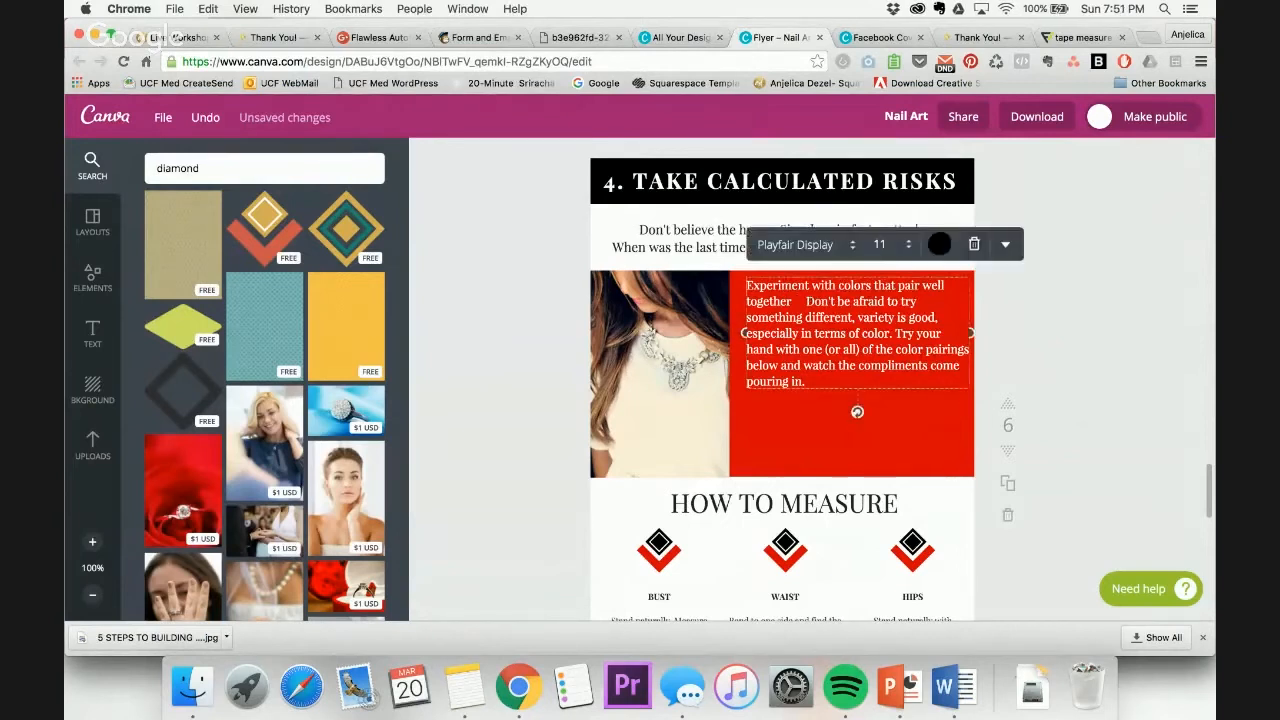
key(BackSpace)
key(BackSpace)
key(BackSpace)
key(BackSpace)
key(BackSpace)
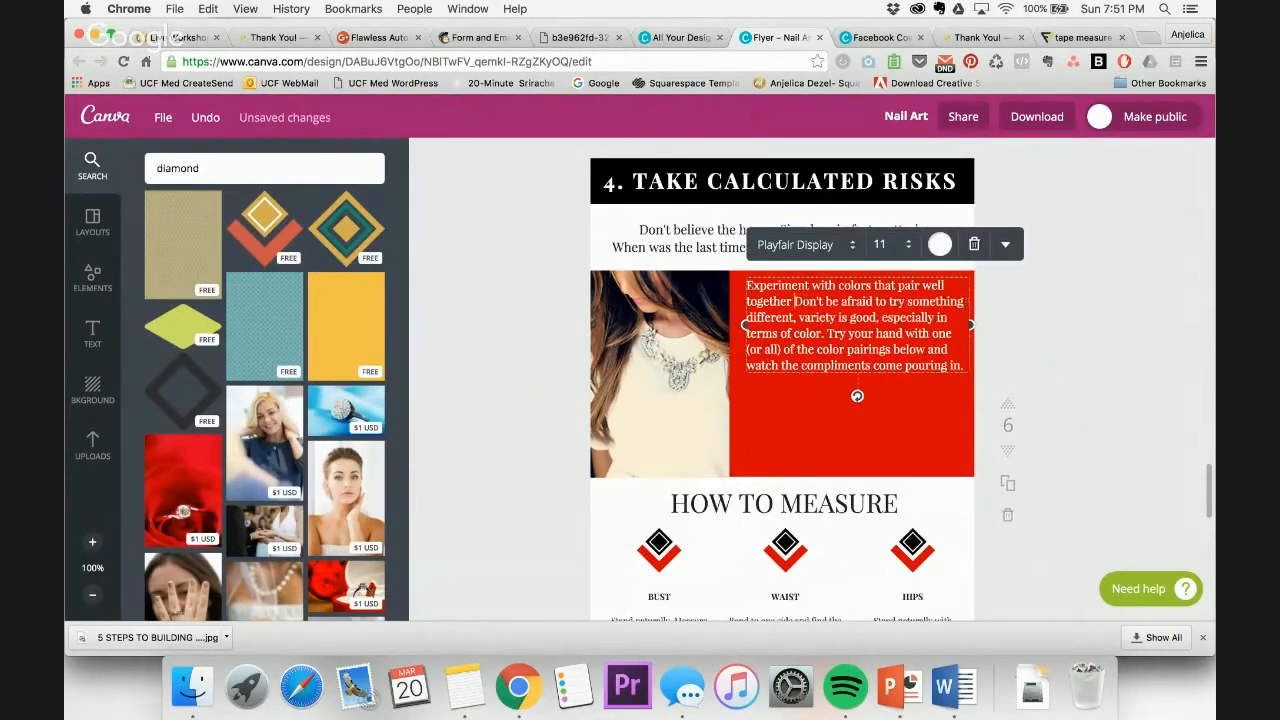
text(.)
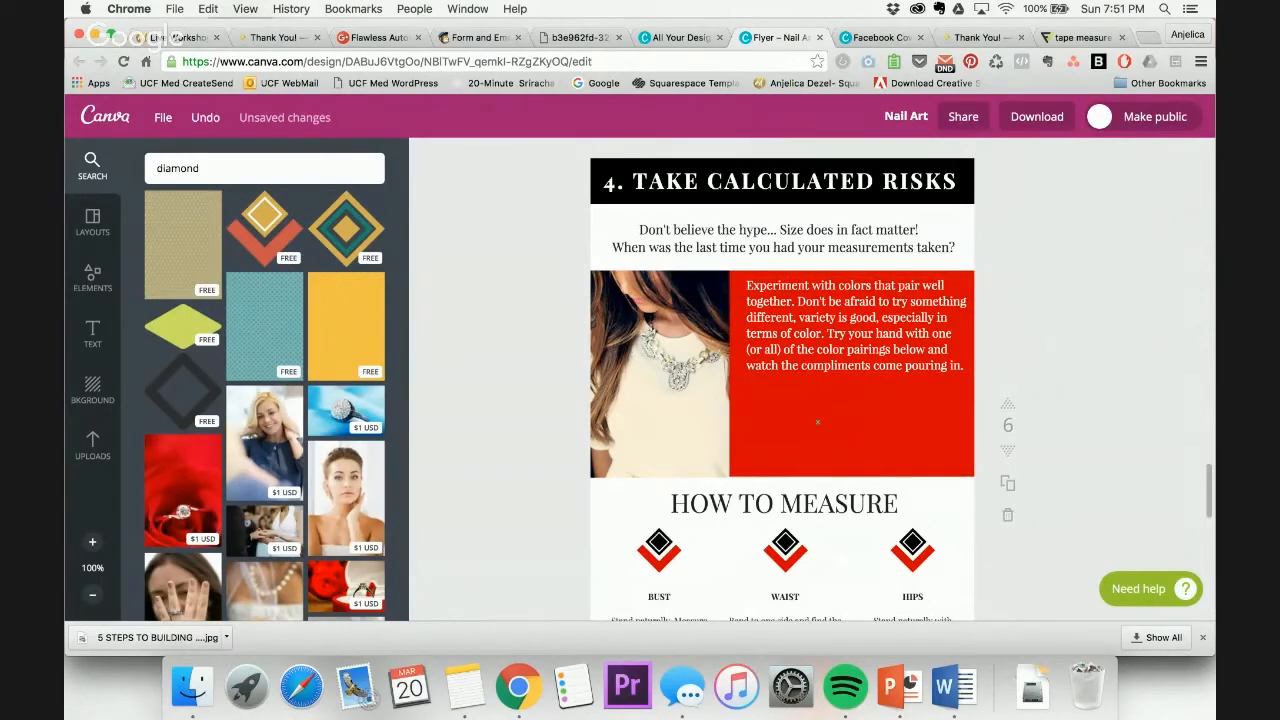
Delete the necklace photo on page 6, widen the white paragraph across the red block and move it lower
click(725, 418)
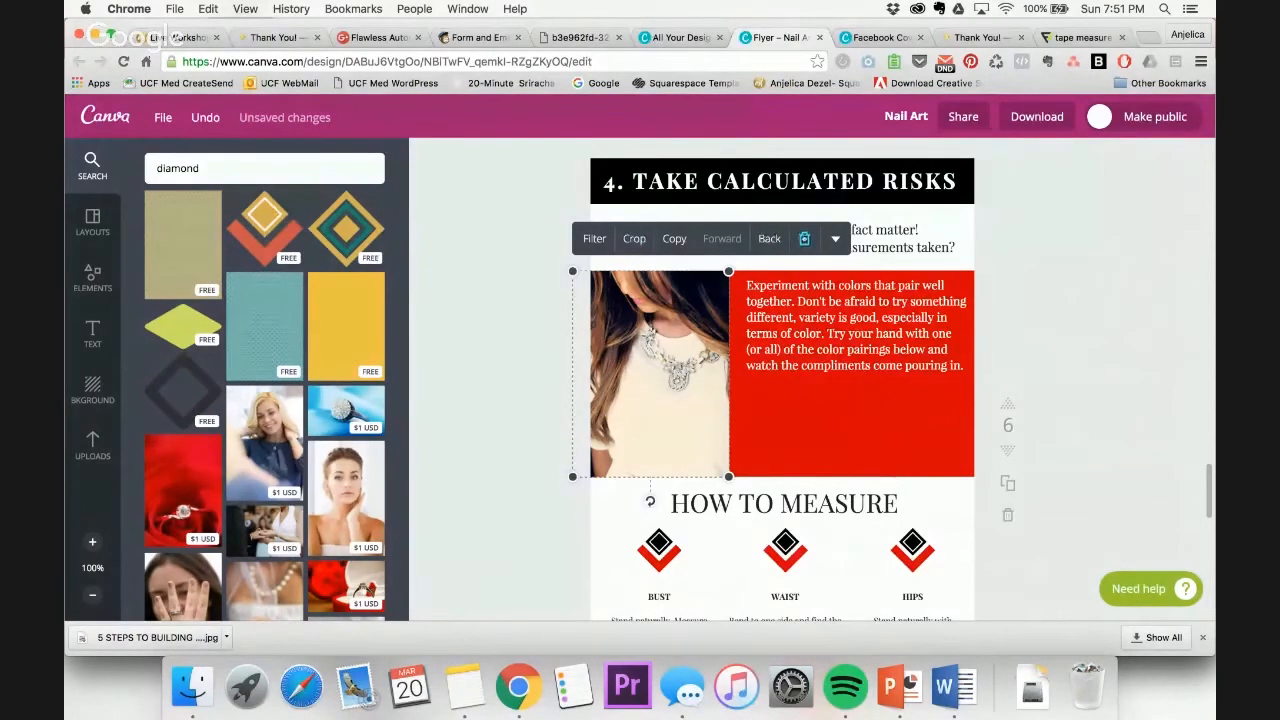
key(Delete)
click(729, 317)
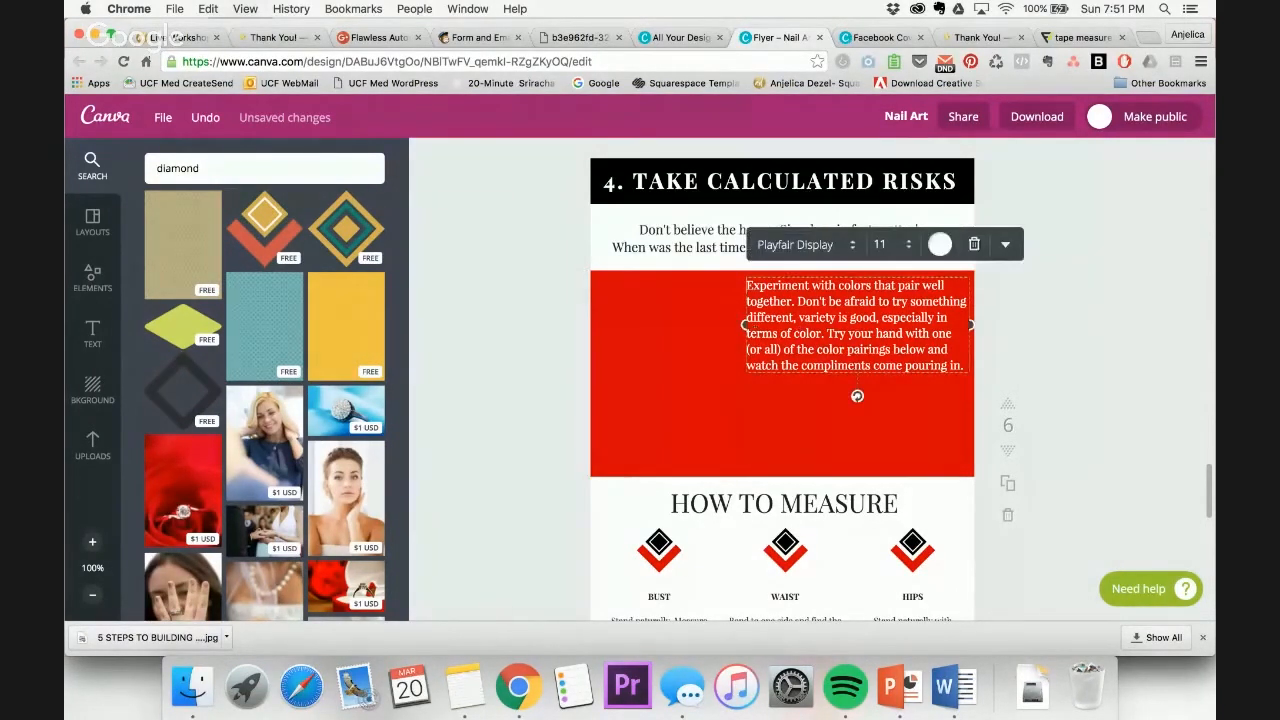
drag(744, 325, 603, 309)
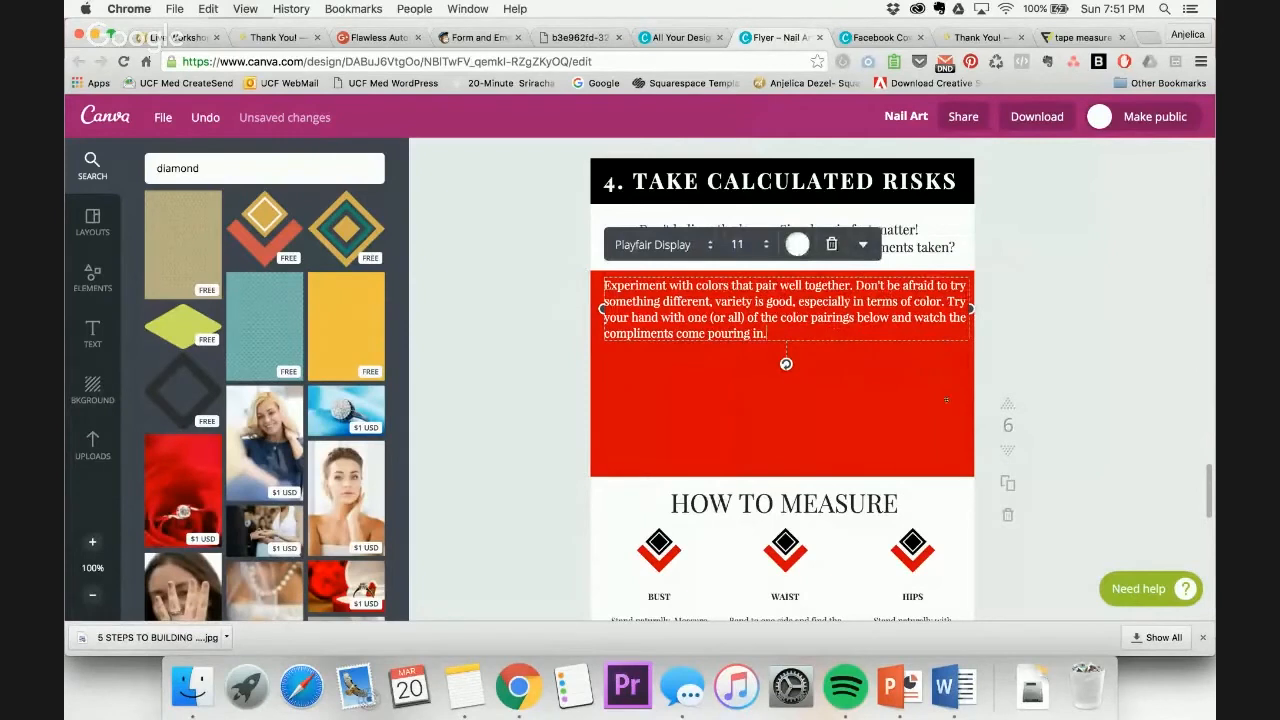
click(1108, 264)
click(927, 317)
drag(927, 317, 927, 389)
Add the uploaded photo of red heels to page 6, scale it down slightly and place it over the red block's right side
click(92, 445)
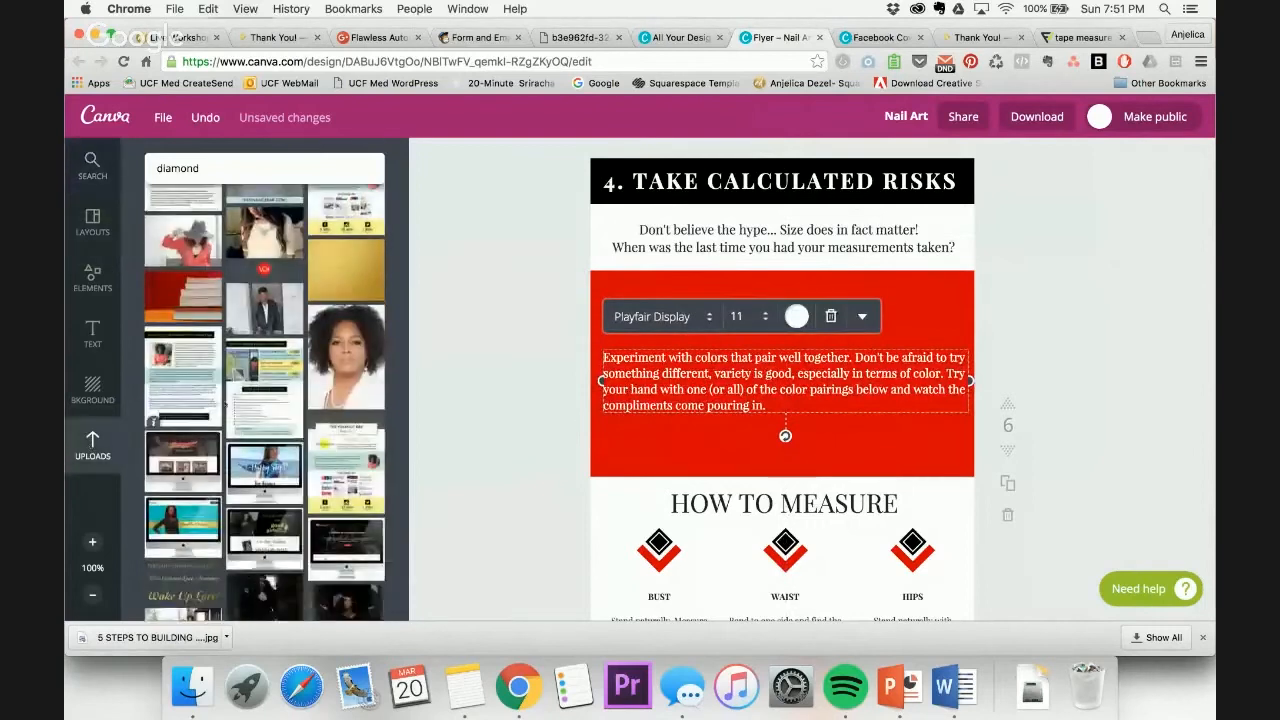
scroll(267, 401, down, 3)
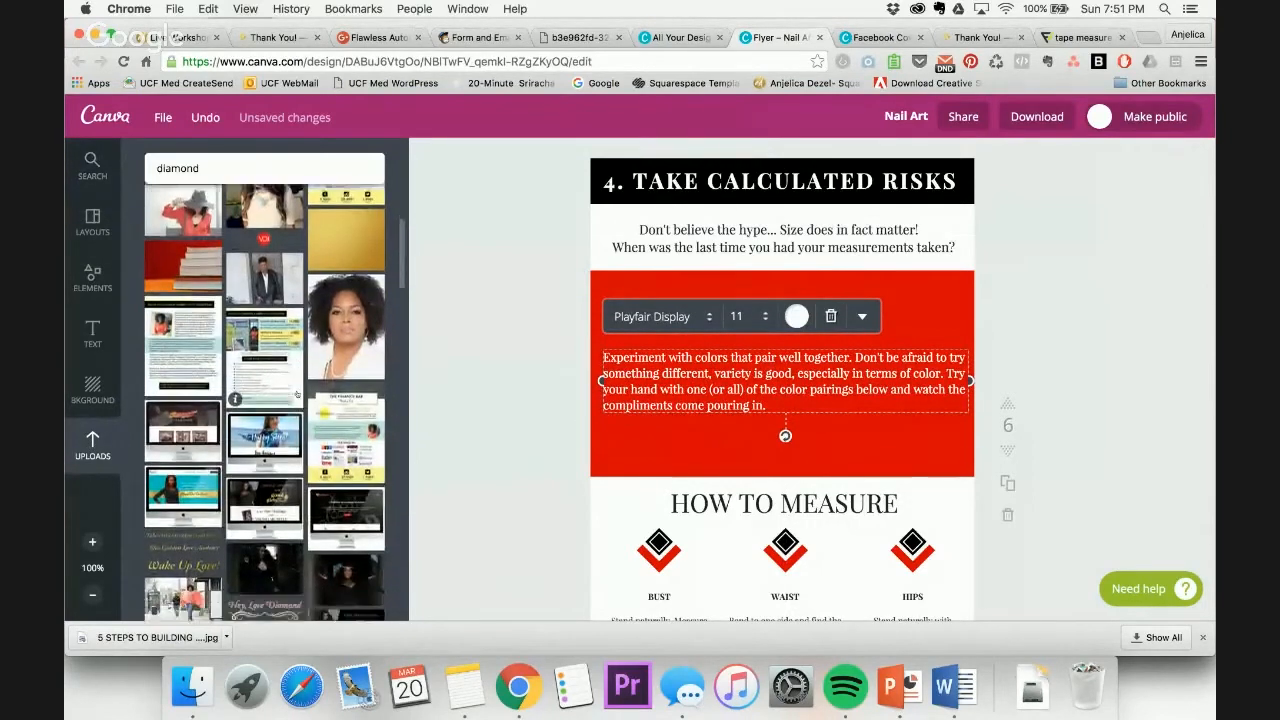
scroll(266, 402, down, 7)
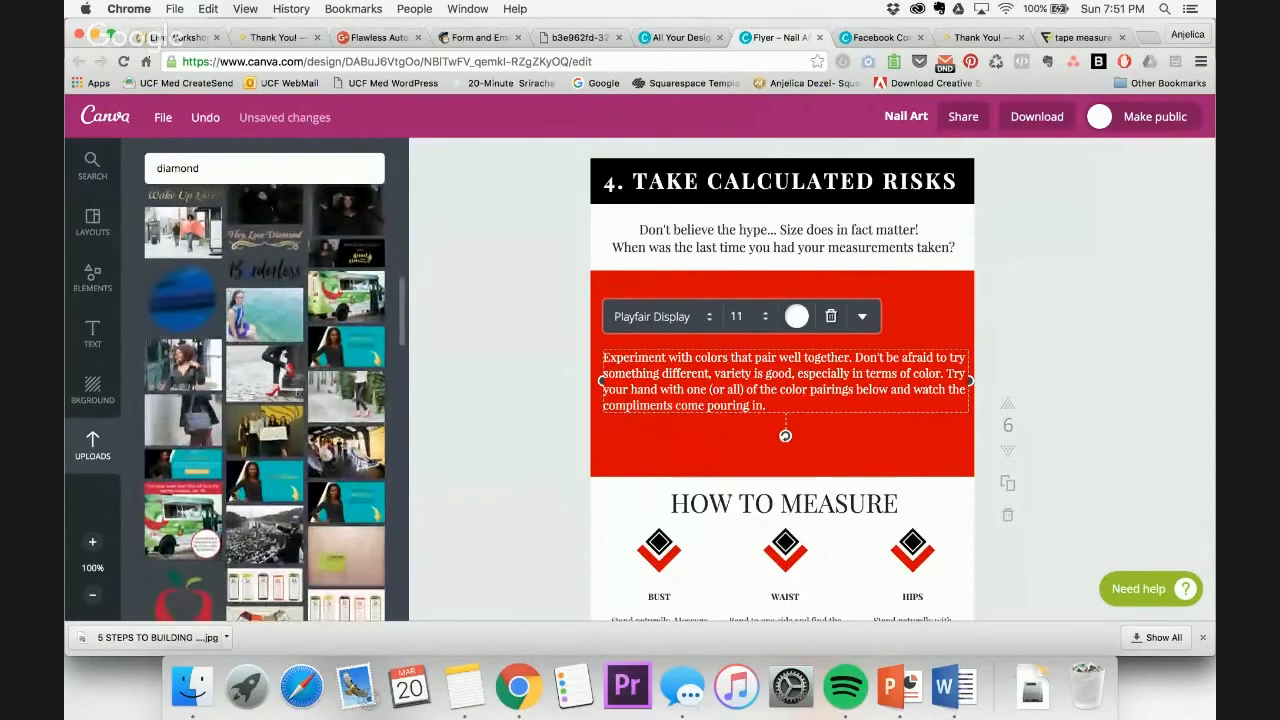
click(264, 368)
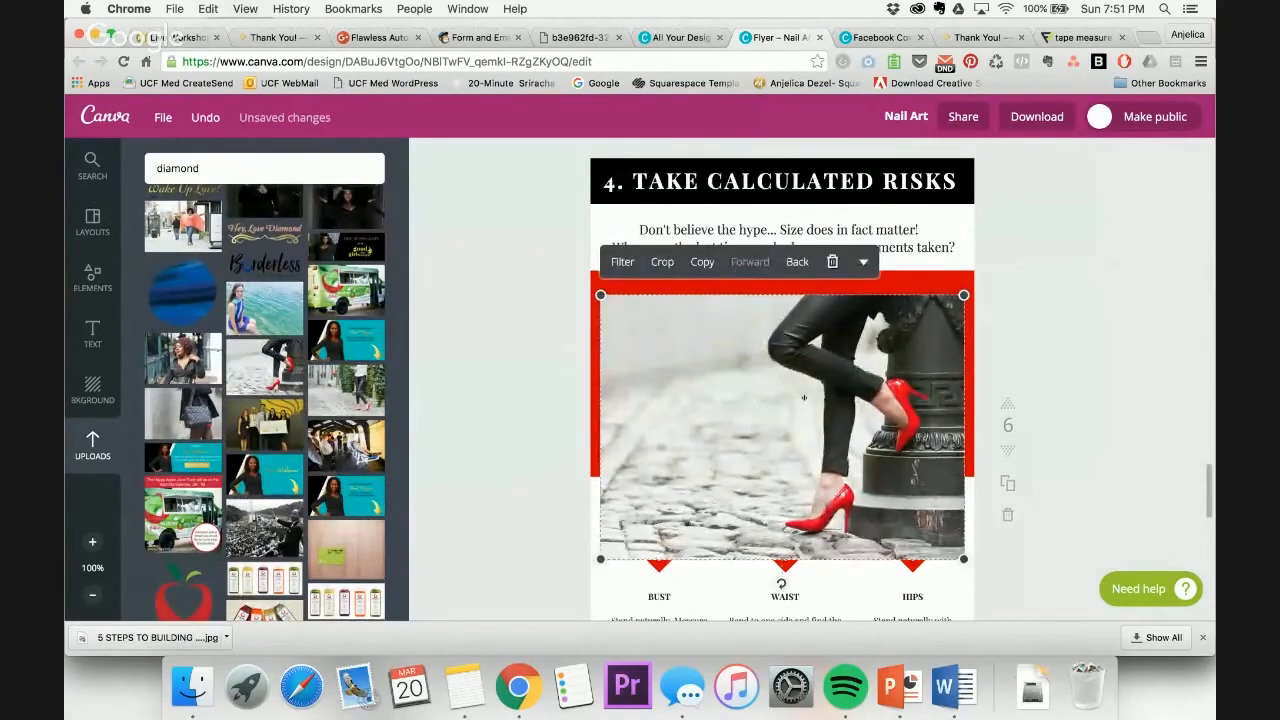
drag(727, 329, 543, 558)
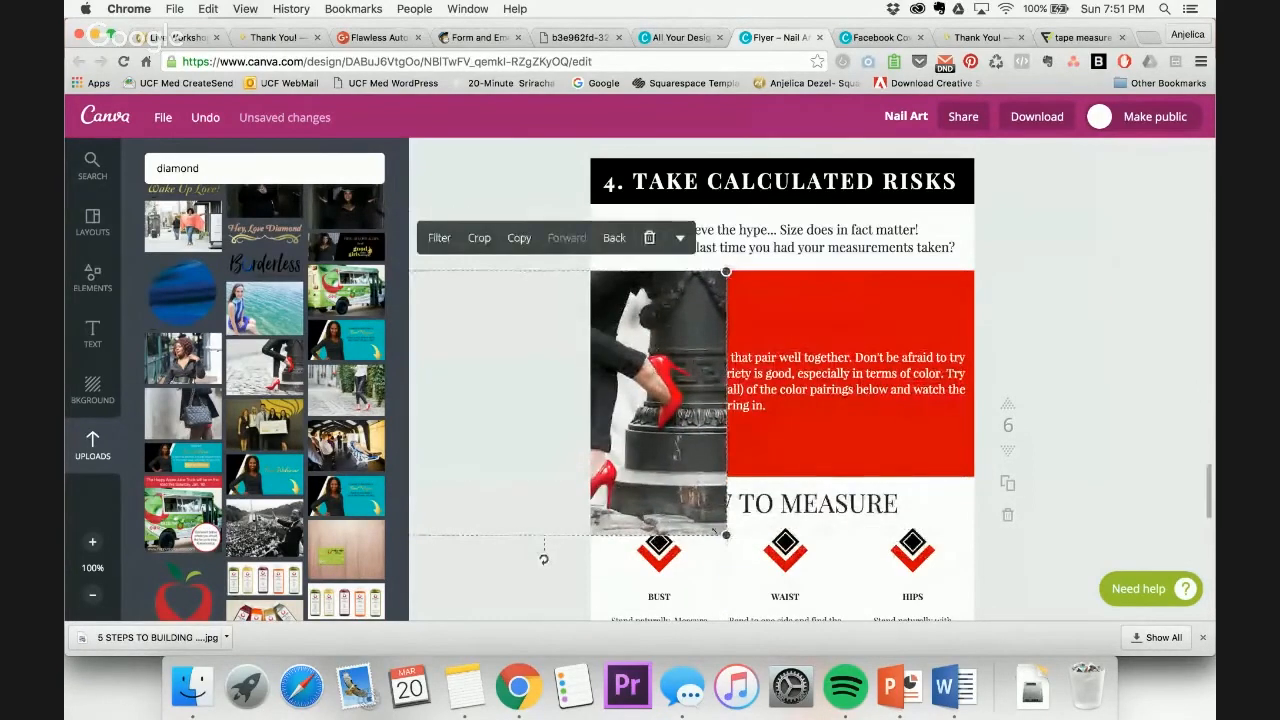
drag(727, 535, 690, 509)
drag(640, 400, 938, 400)
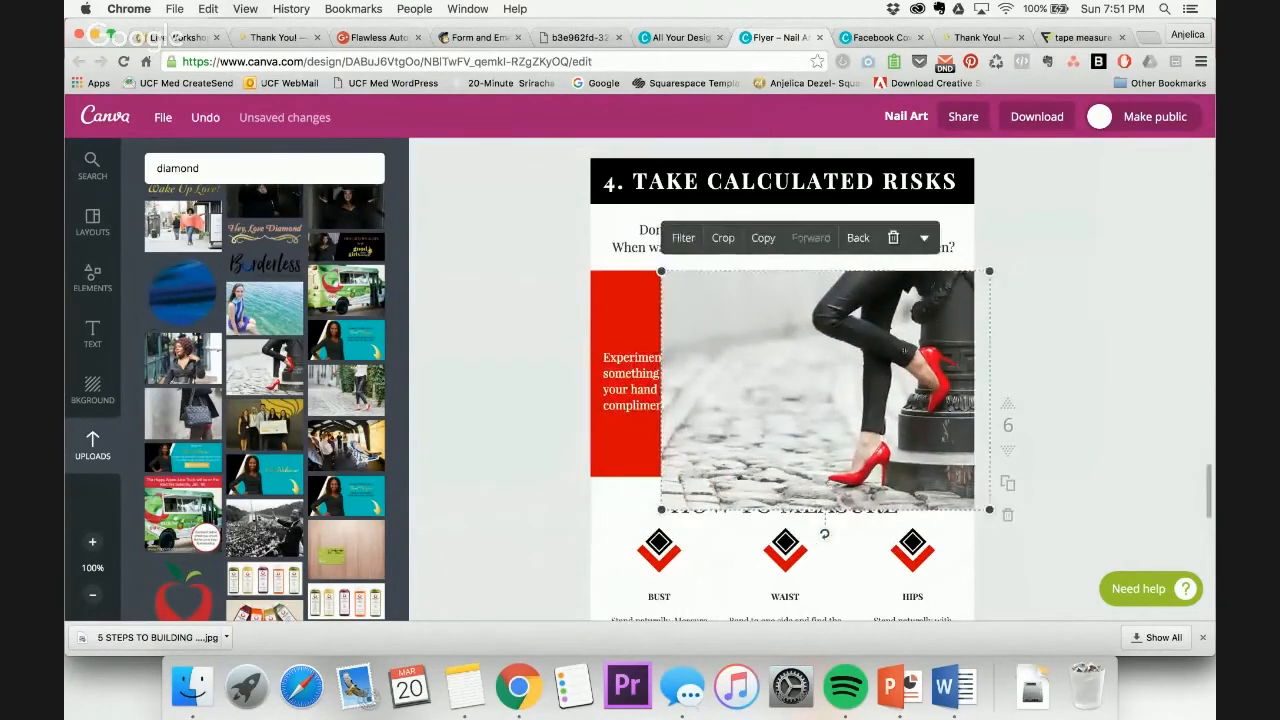
Crop the red heels photo to a portrait frame around the legs and scale it to the red block's height
scroll(750, 335, up, 5)
scroll(750, 335, down, 4)
scroll(796, 303, down, 2)
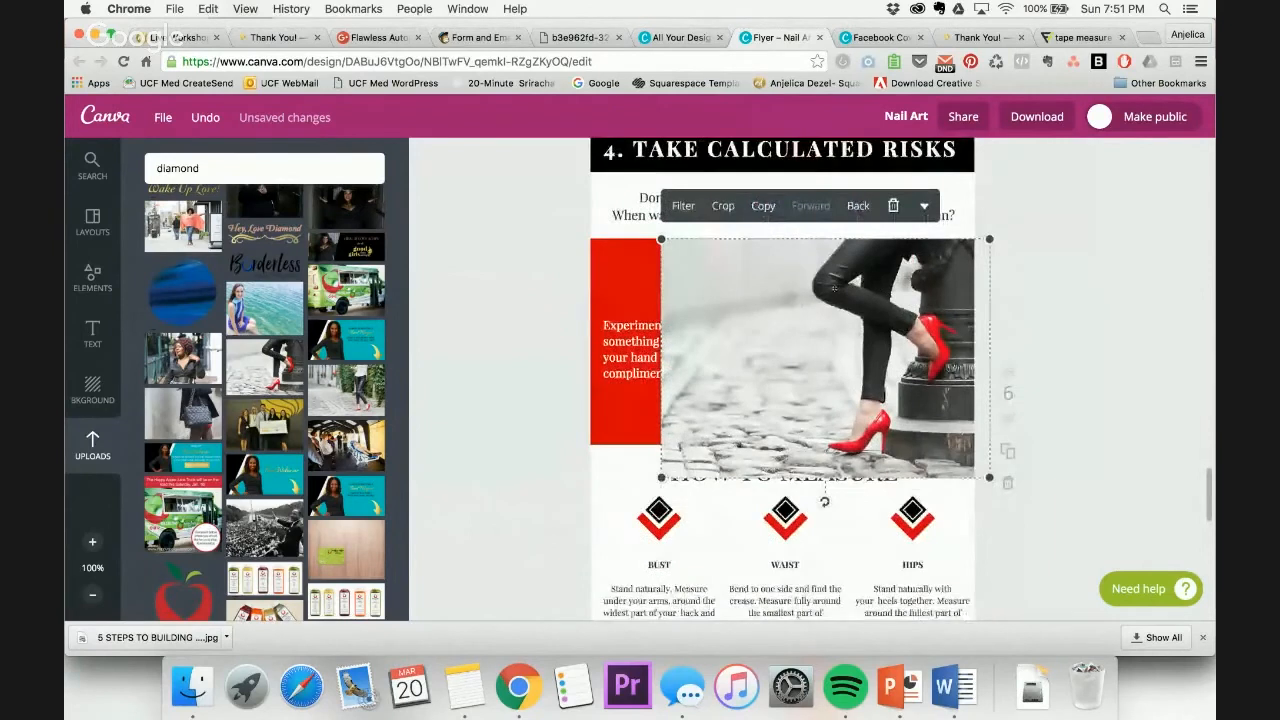
double_click(700, 275)
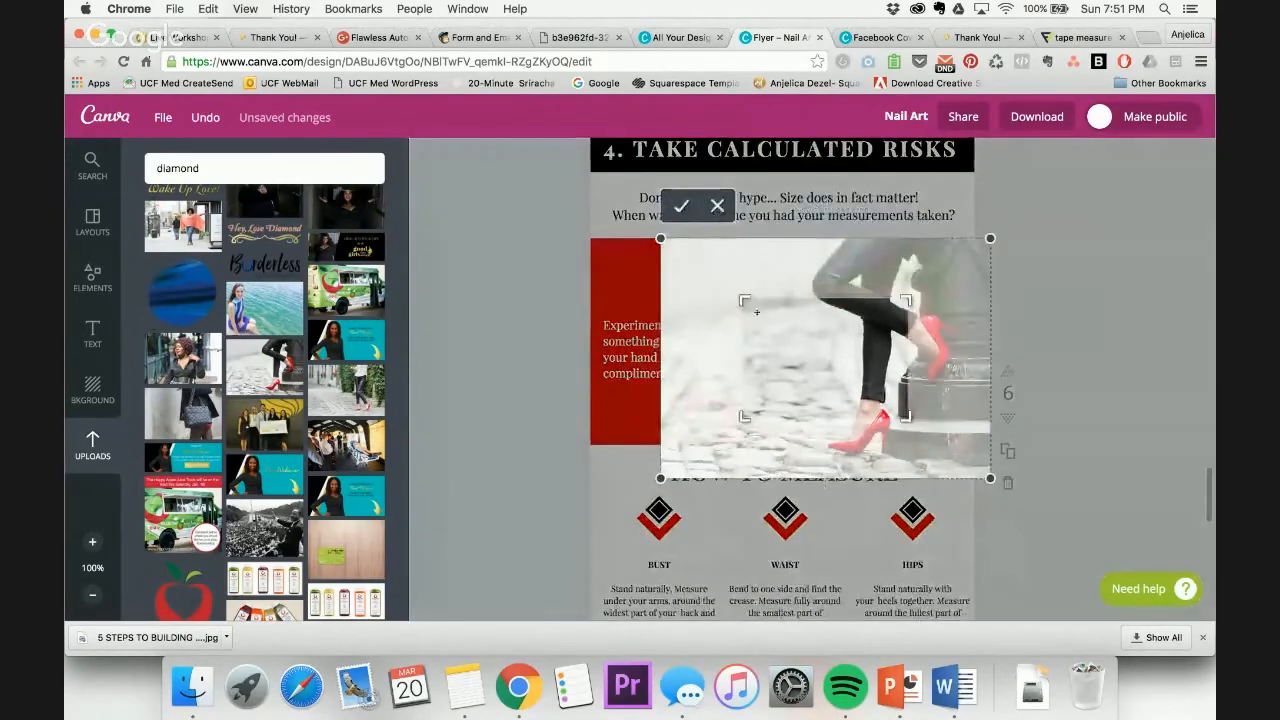
drag(744, 247, 745, 229)
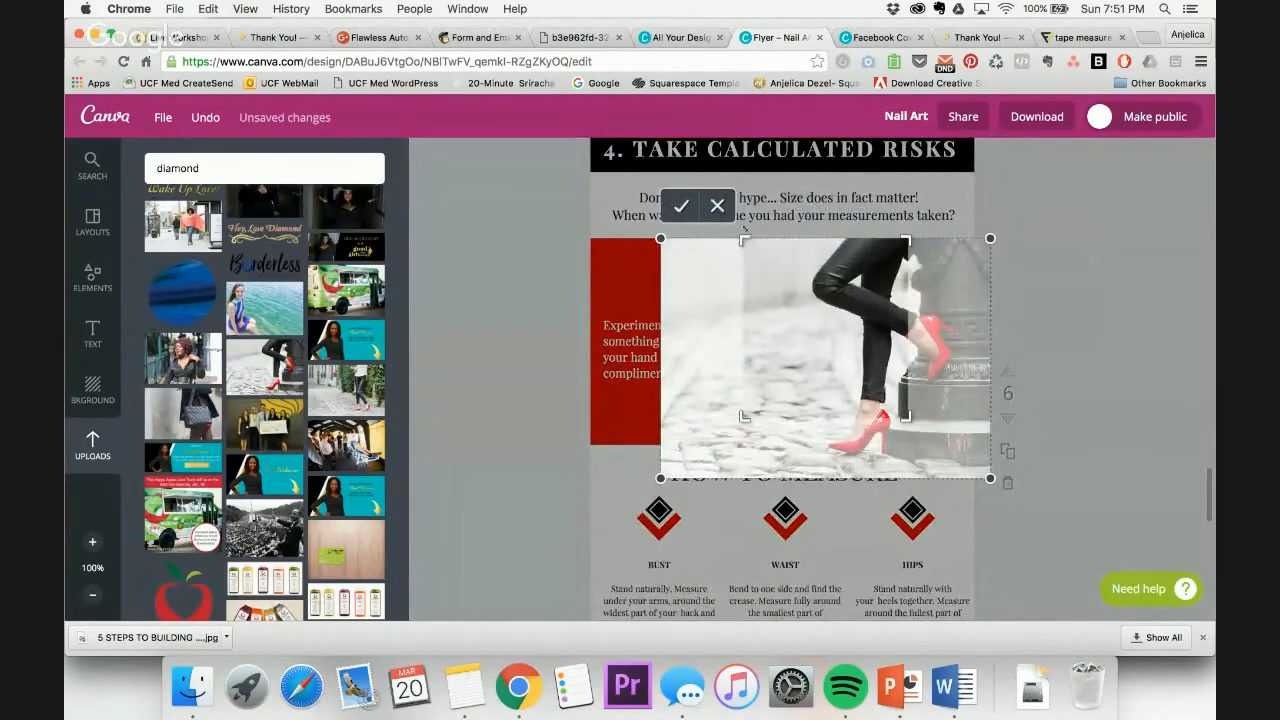
drag(750, 410, 768, 478)
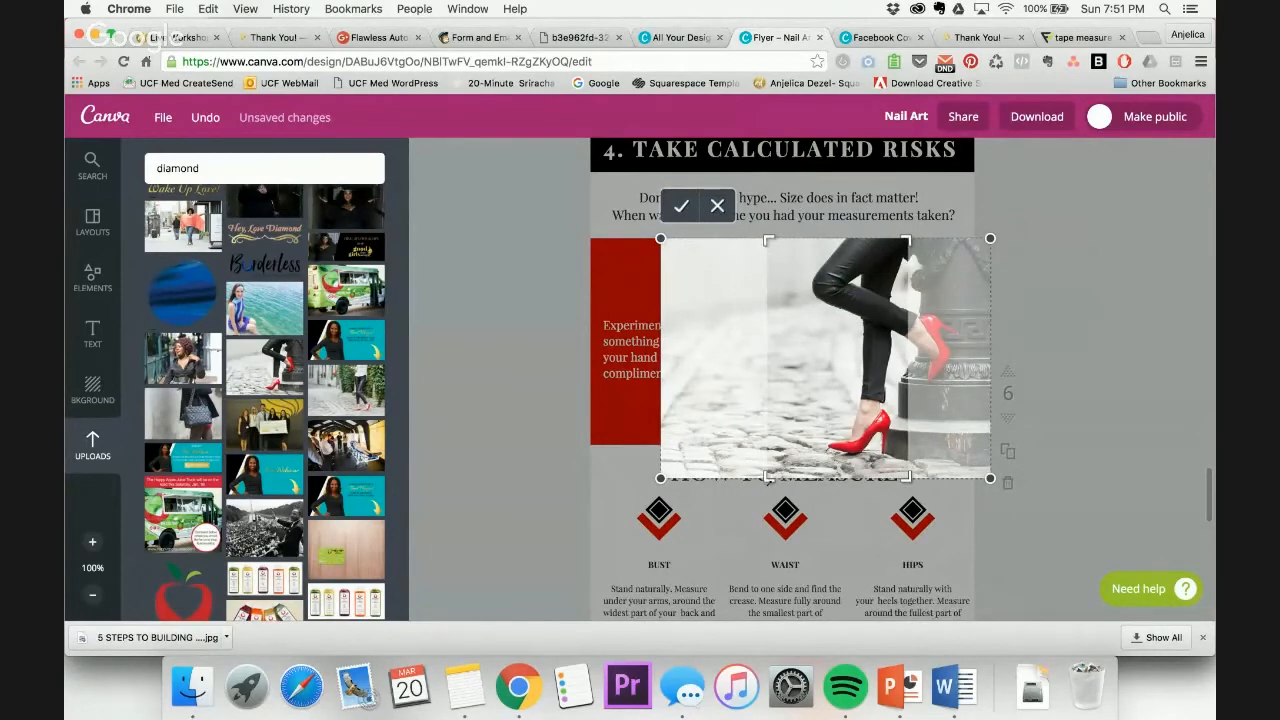
drag(908, 477, 969, 476)
drag(768, 478, 796, 476)
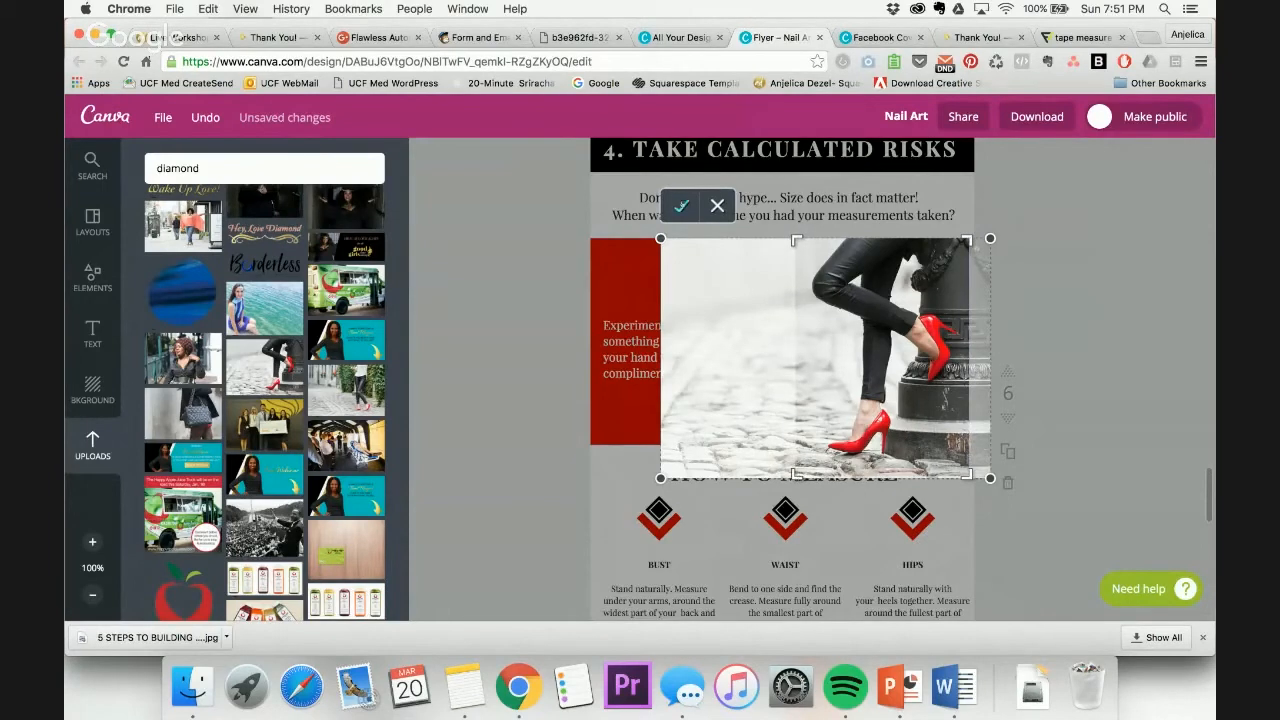
click(681, 206)
drag(796, 476, 820, 444)
Narrow the white paragraph to fit beside the photo and move it up to the top of the red block
click(760, 350)
drag(969, 349, 815, 352)
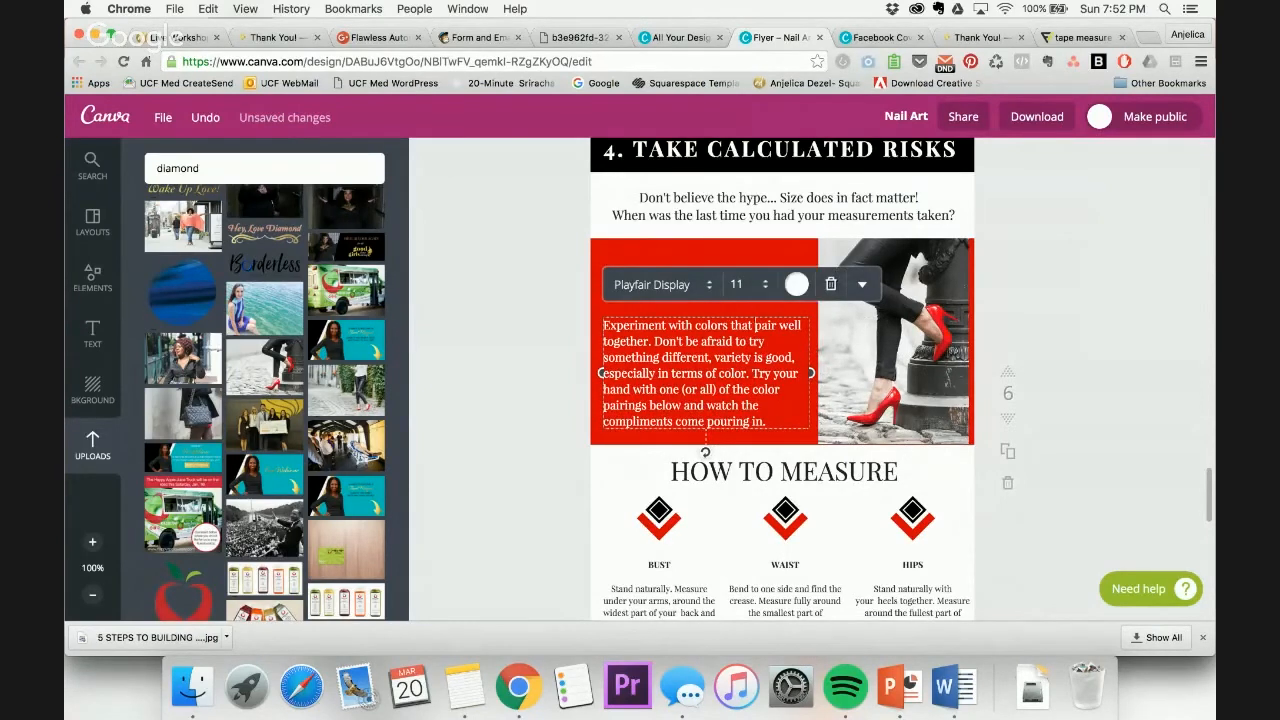
drag(755, 319, 754, 254)
Scale down the red heels photo against the page's right edge and shorten the red block to the photo's height
click(965, 440)
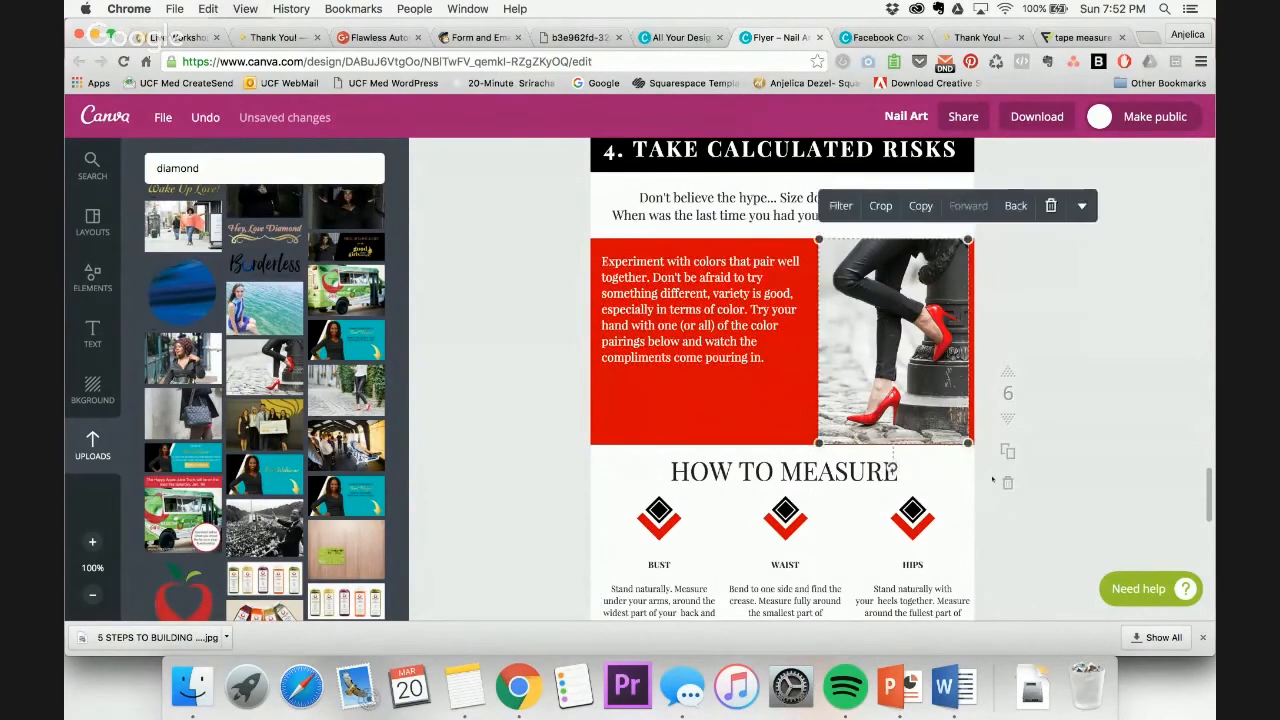
drag(973, 443, 941, 394)
drag(891, 347, 932, 349)
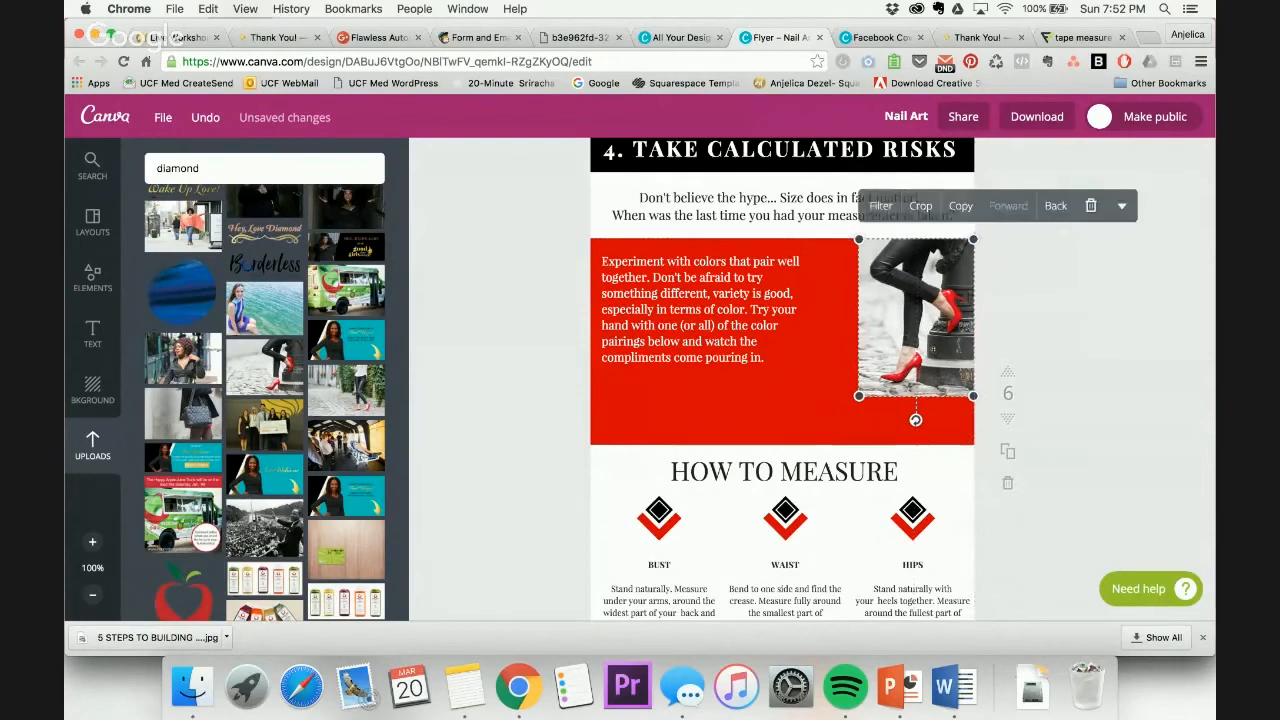
click(770, 425)
drag(784, 443, 784, 396)
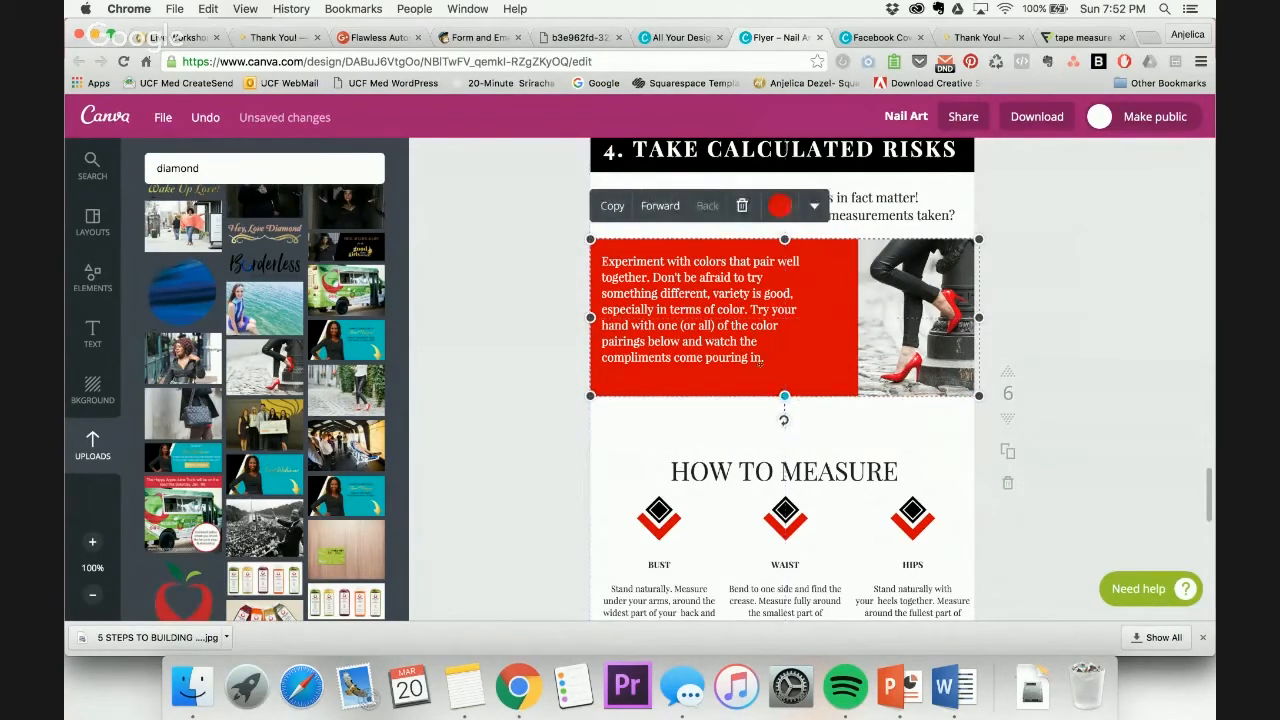
Center the white paragraph within the red area beside the photo
click(724, 334)
drag(724, 334, 743, 337)
click(1093, 297)
scroll(1093, 297, up, 3)
scroll(1093, 297, down, 4)
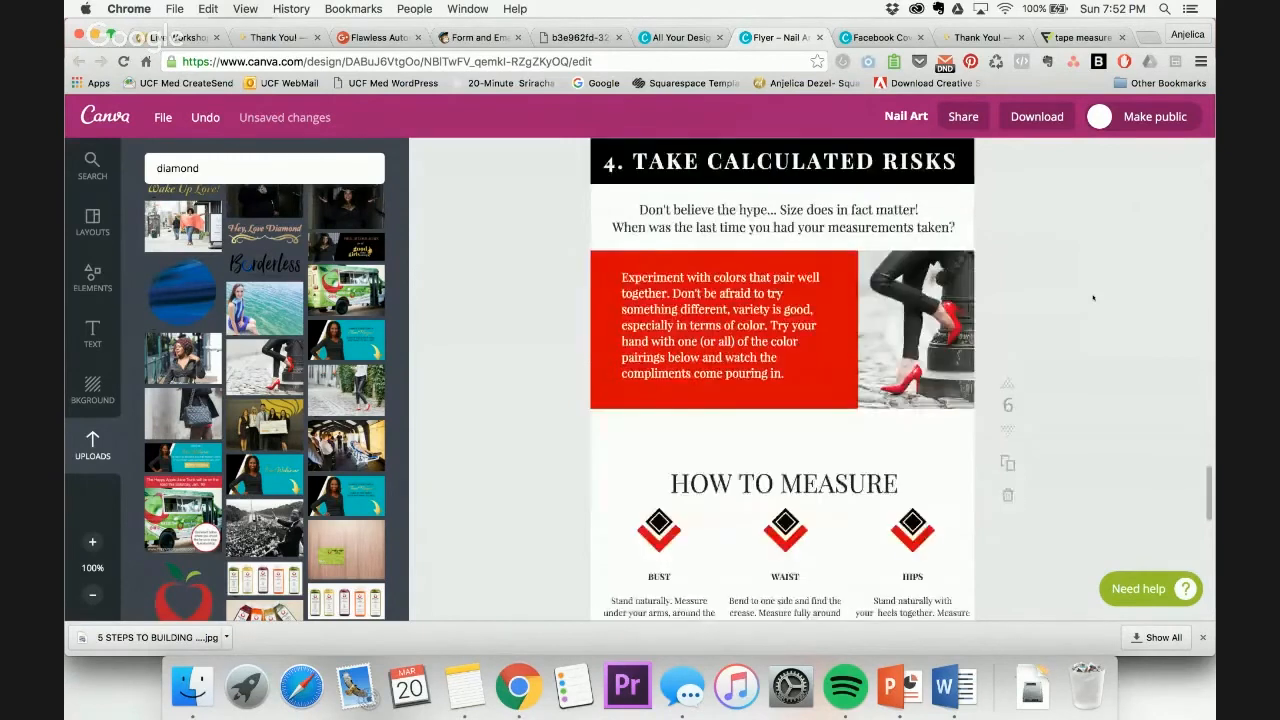
Delete the bust, waist and hips columns with their diamond icons and move the "HOW TO MEASURE" heading up beneath the red block
scroll(1093, 297, down, 5)
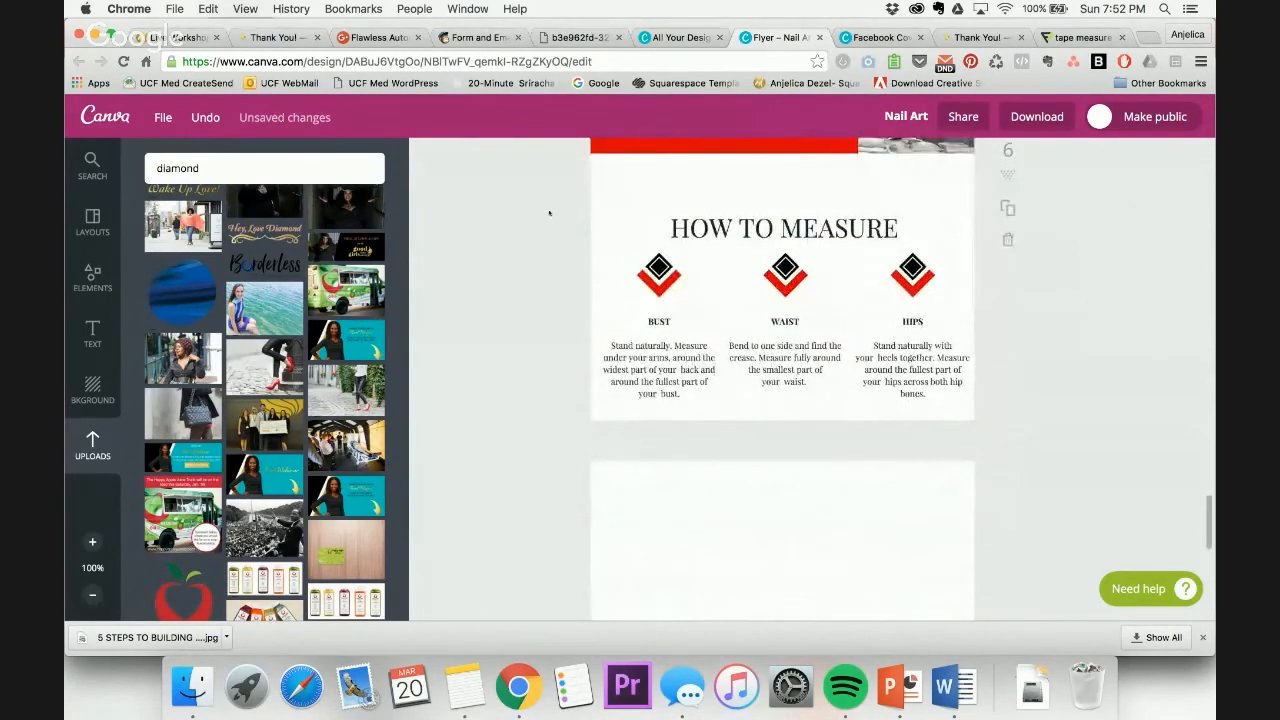
drag(639, 220, 517, 266)
drag(624, 275, 854, 375)
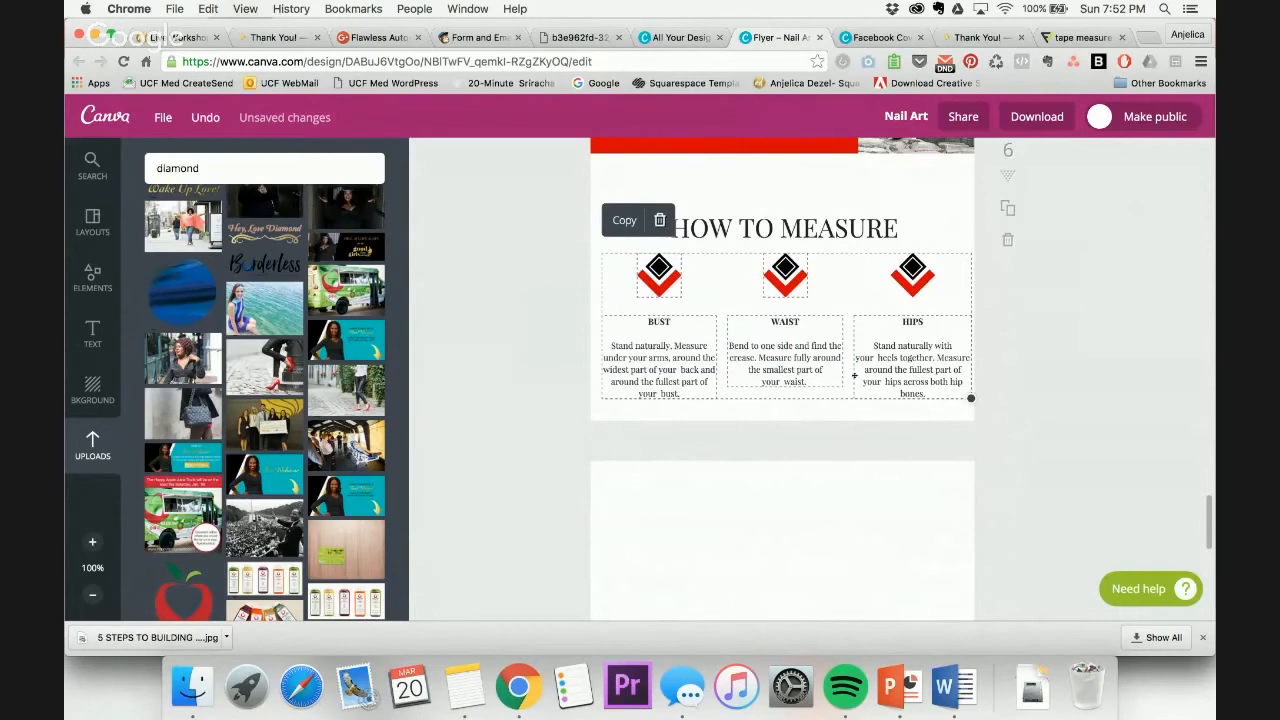
key(Delete)
click(913, 284)
key(Delete)
click(813, 218)
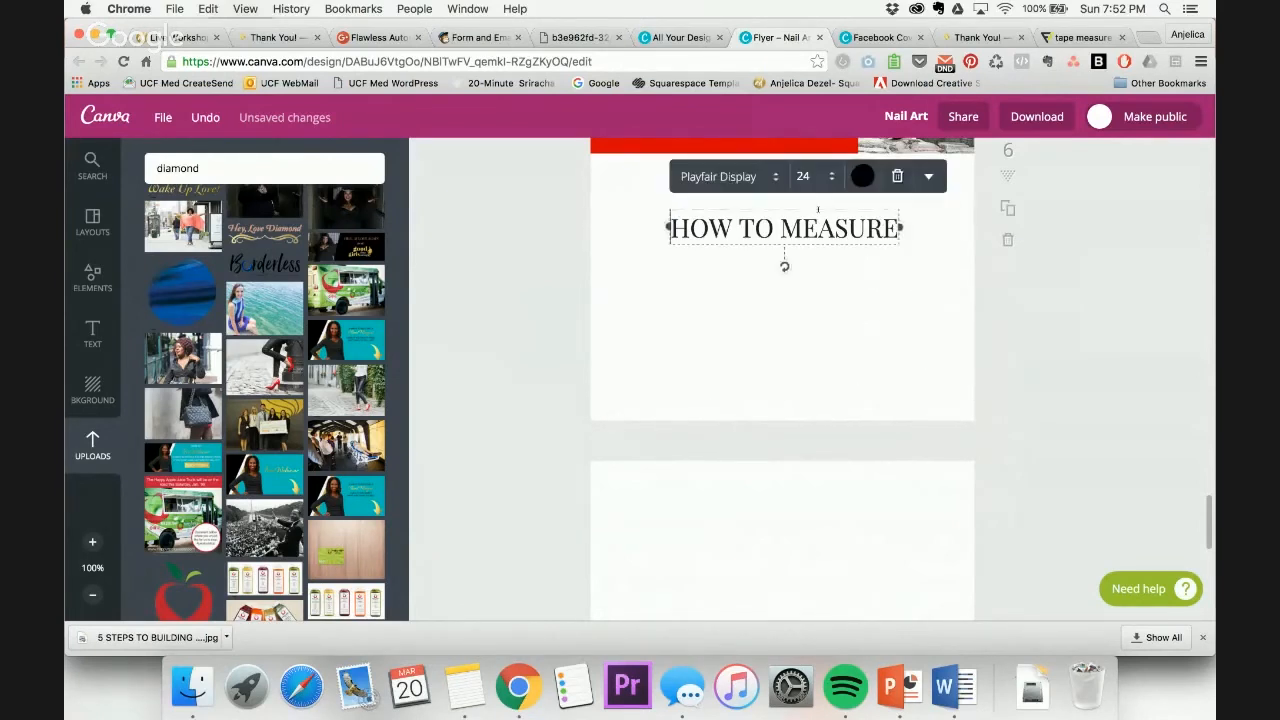
drag(818, 207, 817, 163)
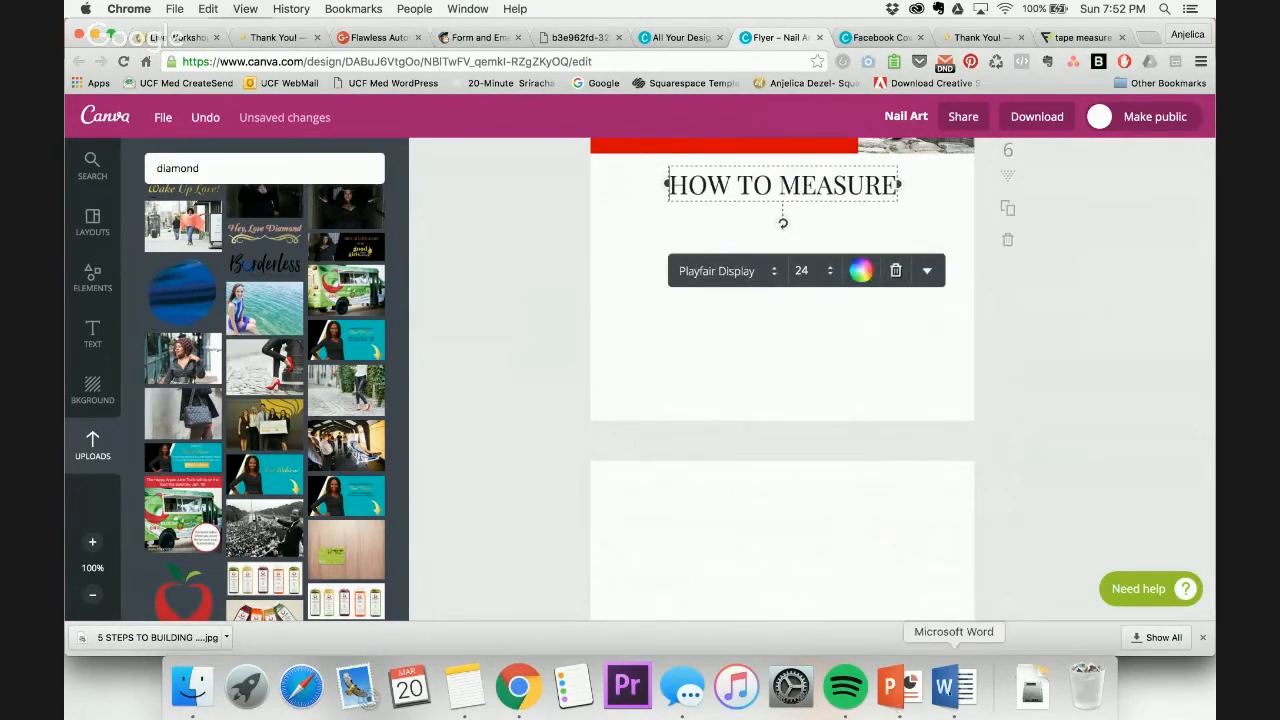
Copy "Suggested Color Pairings that look absolutely Ahh-mazing together!" from the Word document and paste it over the "HOW TO MEASURE" heading
click(953, 686)
drag(569, 361, 175, 361)
key(super+c)
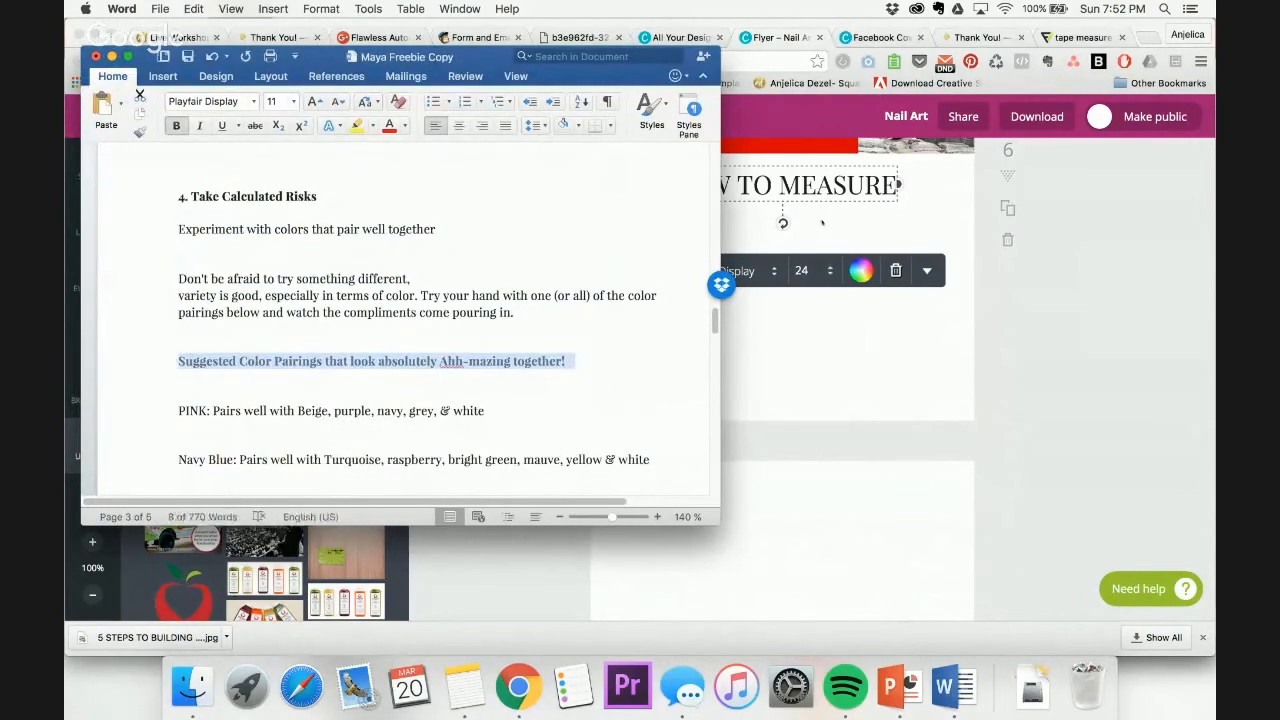
click(818, 180)
key(super+v)
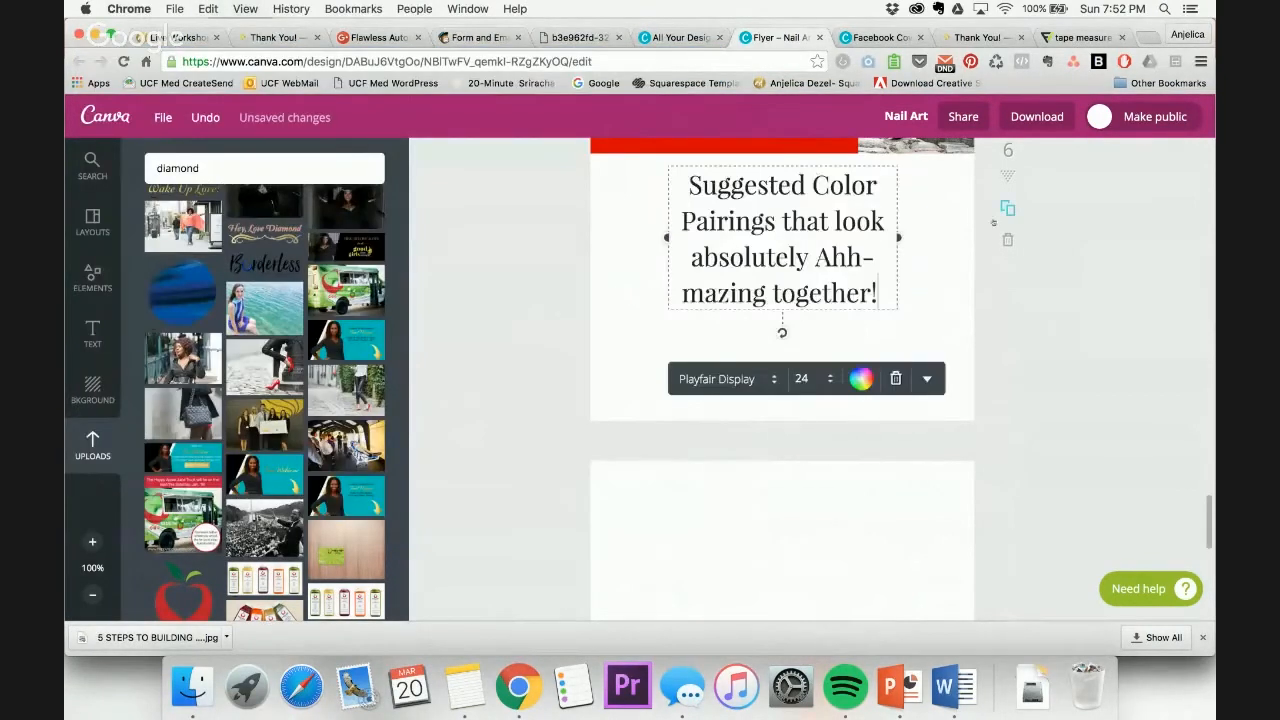
Set the "Suggested Color Pairings" heading to size 18, widen its text box to fit two lines and nudge it into place
click(818, 381)
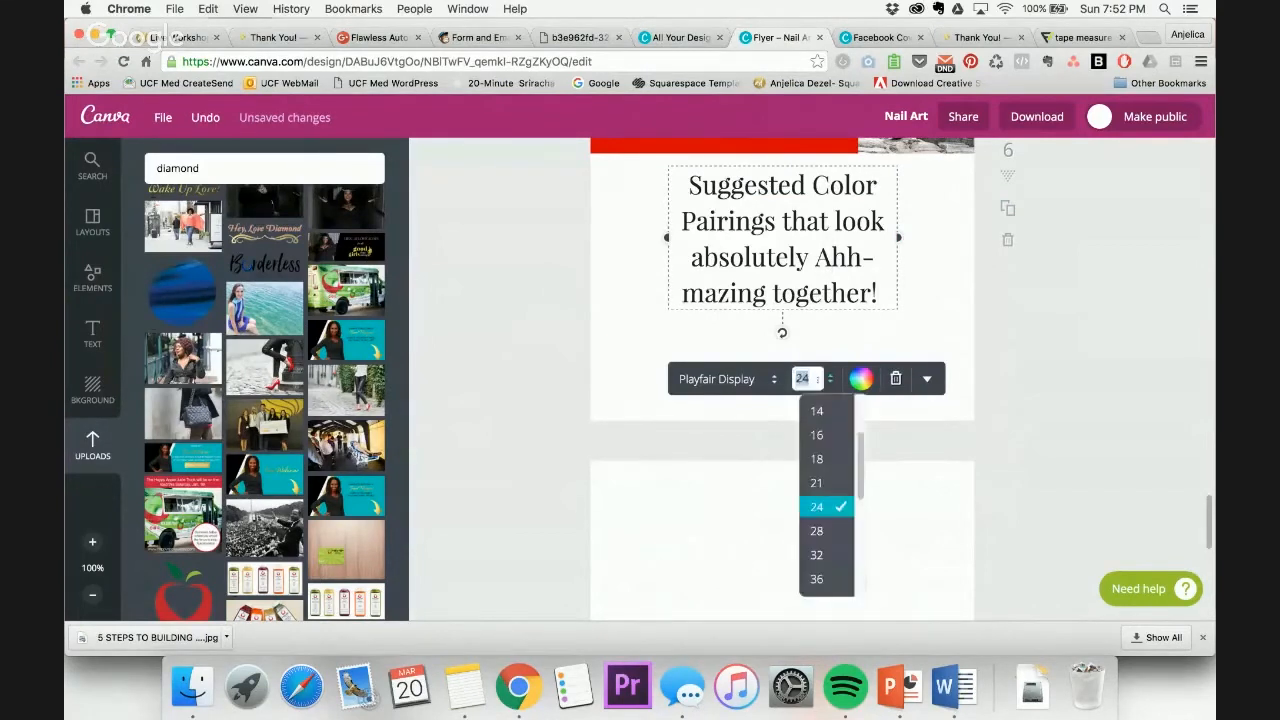
click(822, 460)
drag(898, 205, 957, 205)
drag(668, 205, 627, 191)
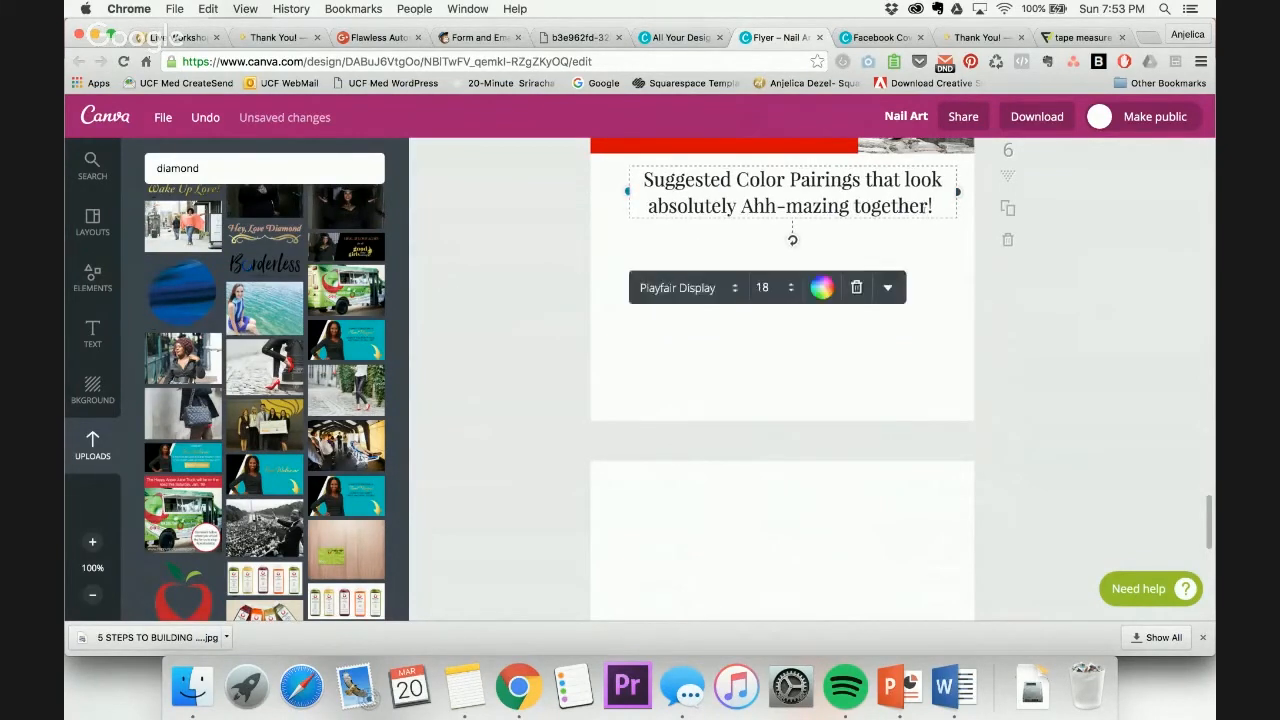
click(1069, 272)
click(866, 206)
drag(870, 164, 873, 164)
click(1022, 565)
Check the PINK pairing in the Word document, then add a circle shape in Canva, shrunk and placed beneath the start of the color pairings heading
click(953, 686)
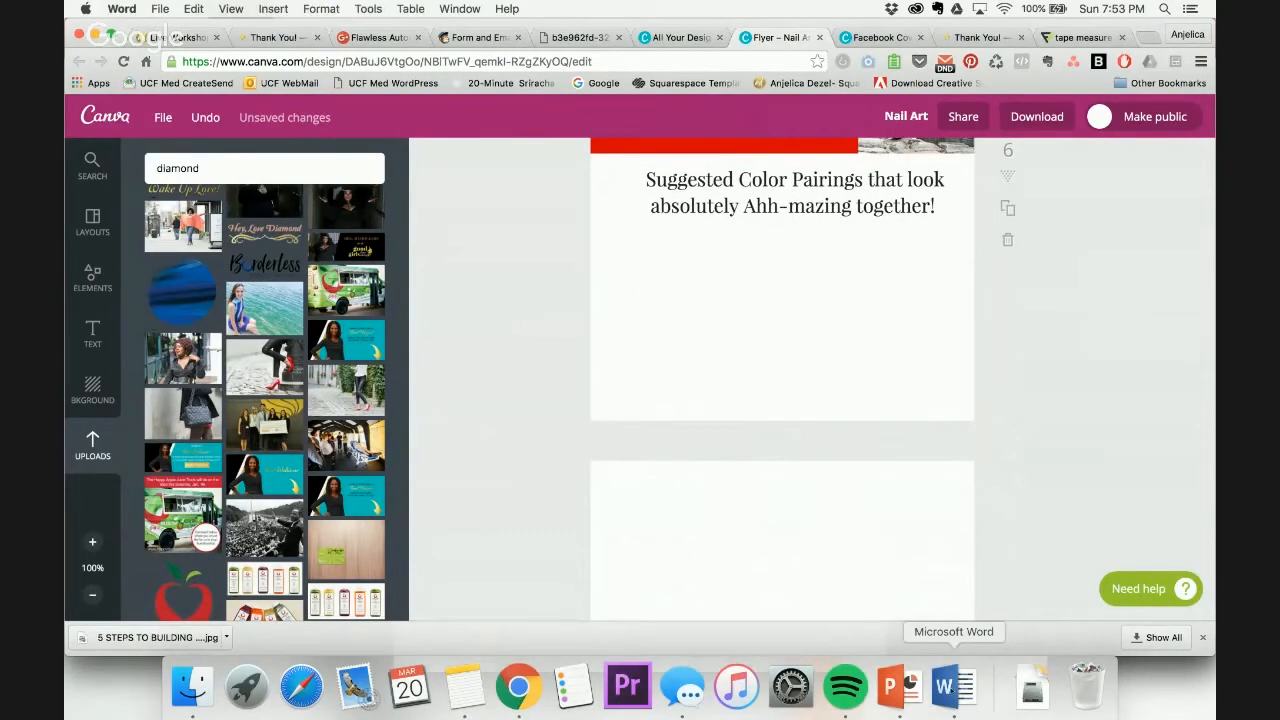
click(226, 411)
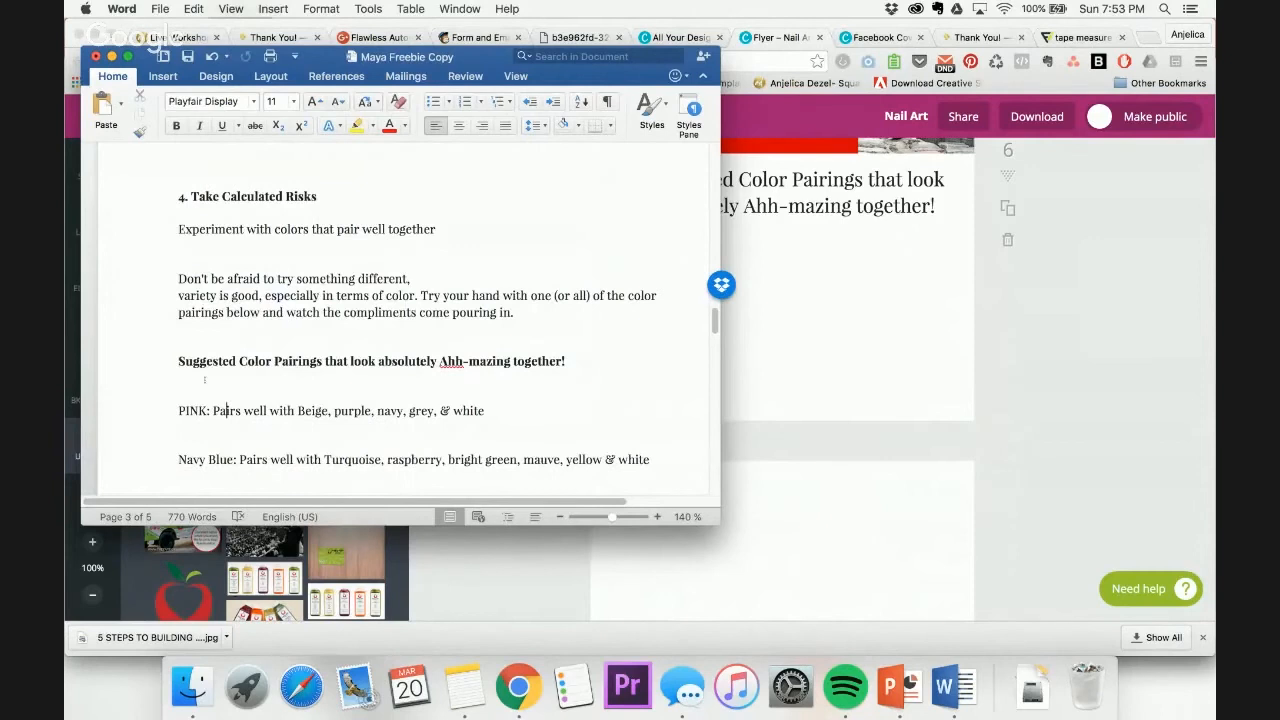
double_click(185, 410)
click(1104, 380)
click(92, 278)
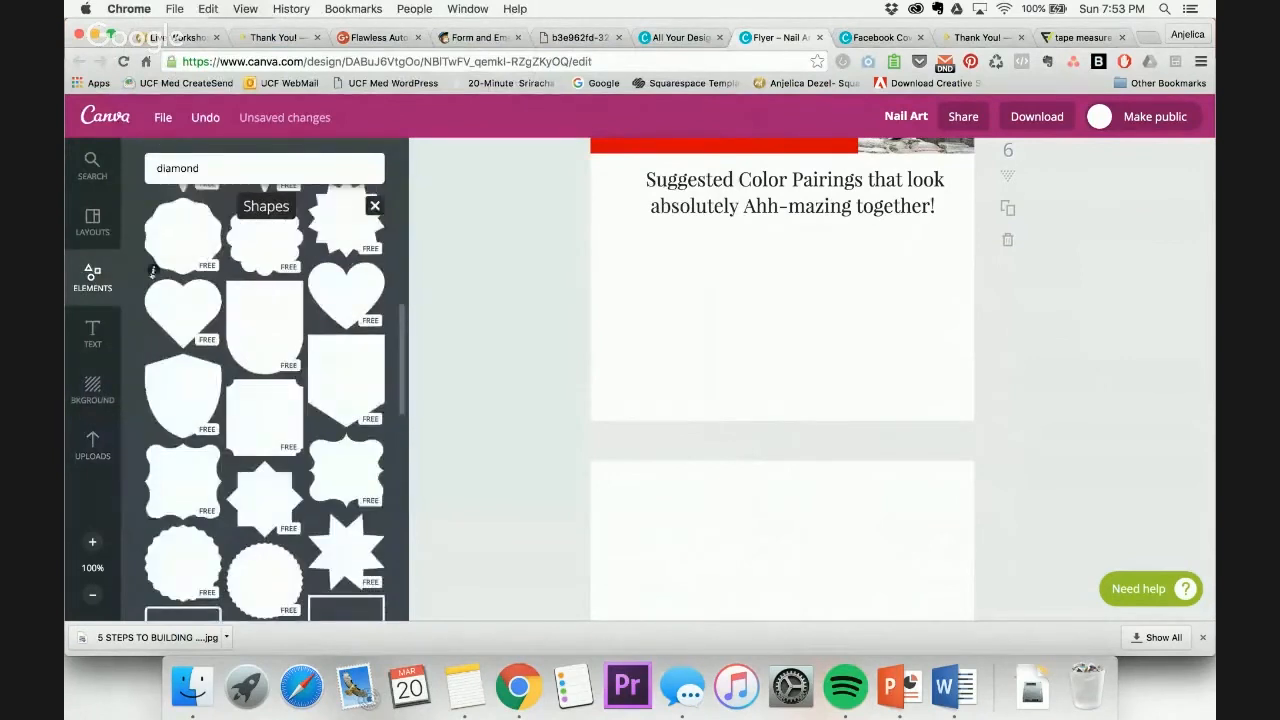
scroll(152, 540, up, 10)
click(339, 377)
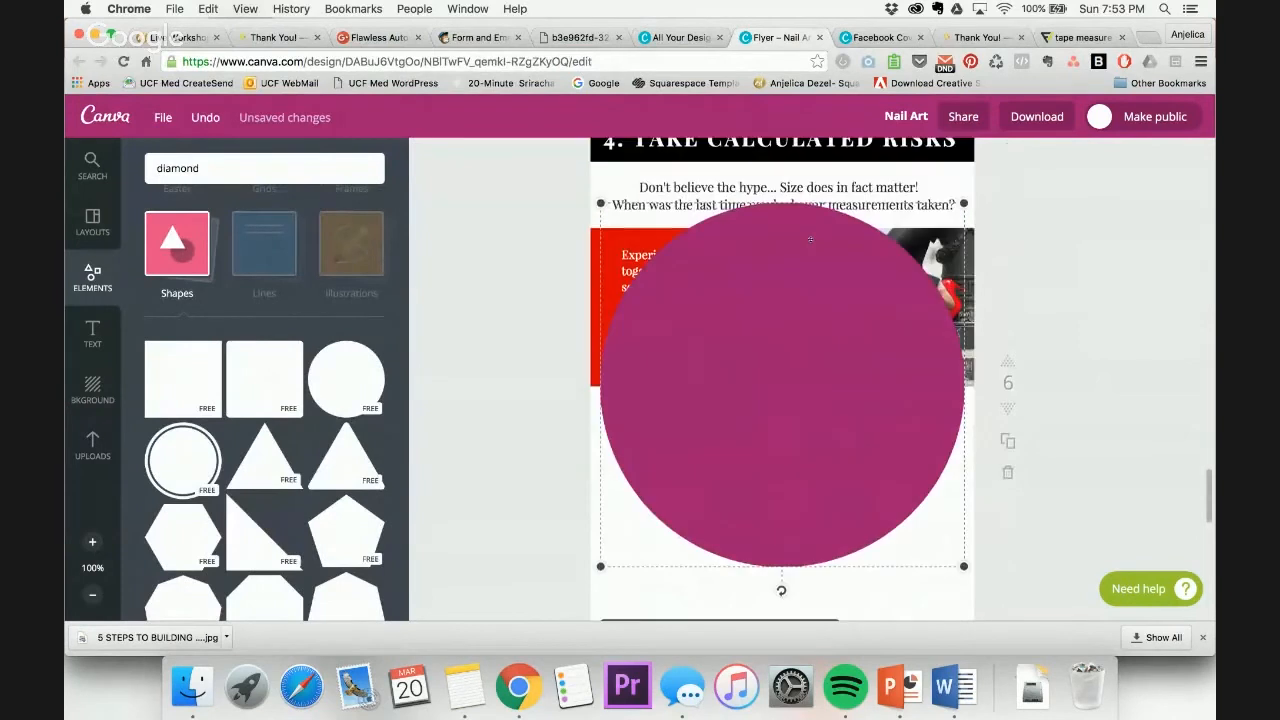
drag(966, 204, 656, 510)
drag(623, 553, 627, 500)
Recolor the circle light pink with a new custom color, code fa849f
click(802, 426)
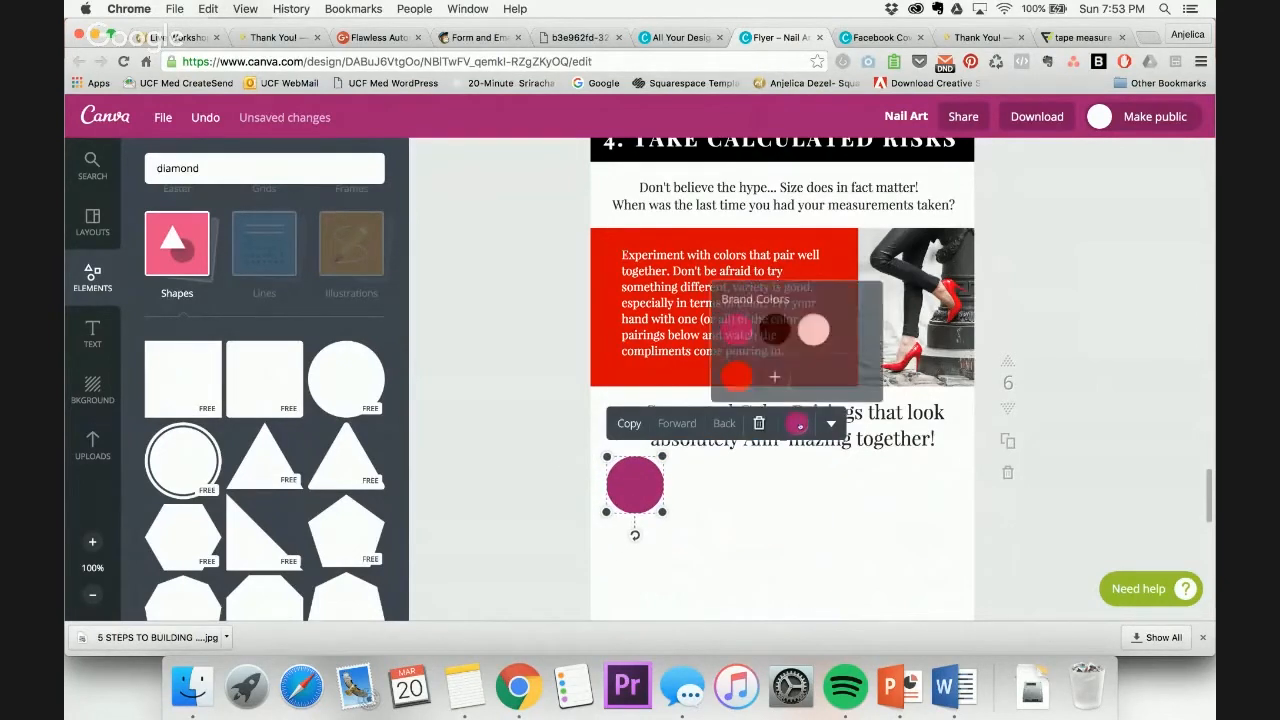
click(774, 376)
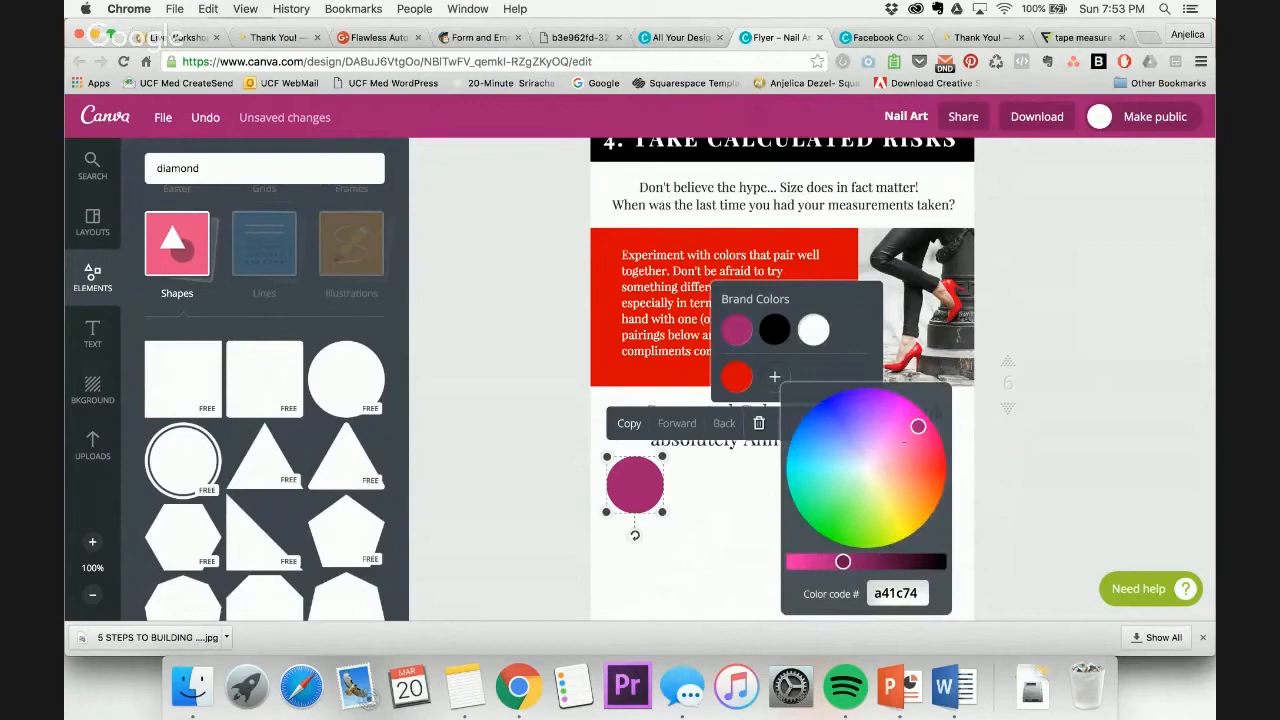
click(902, 440)
mouse_move(902, 440)
mouse_down()
mouse_move(913, 457)
mouse_move(929, 440)
mouse_move(889, 468)
mouse_move(898, 460)
mouse_up()
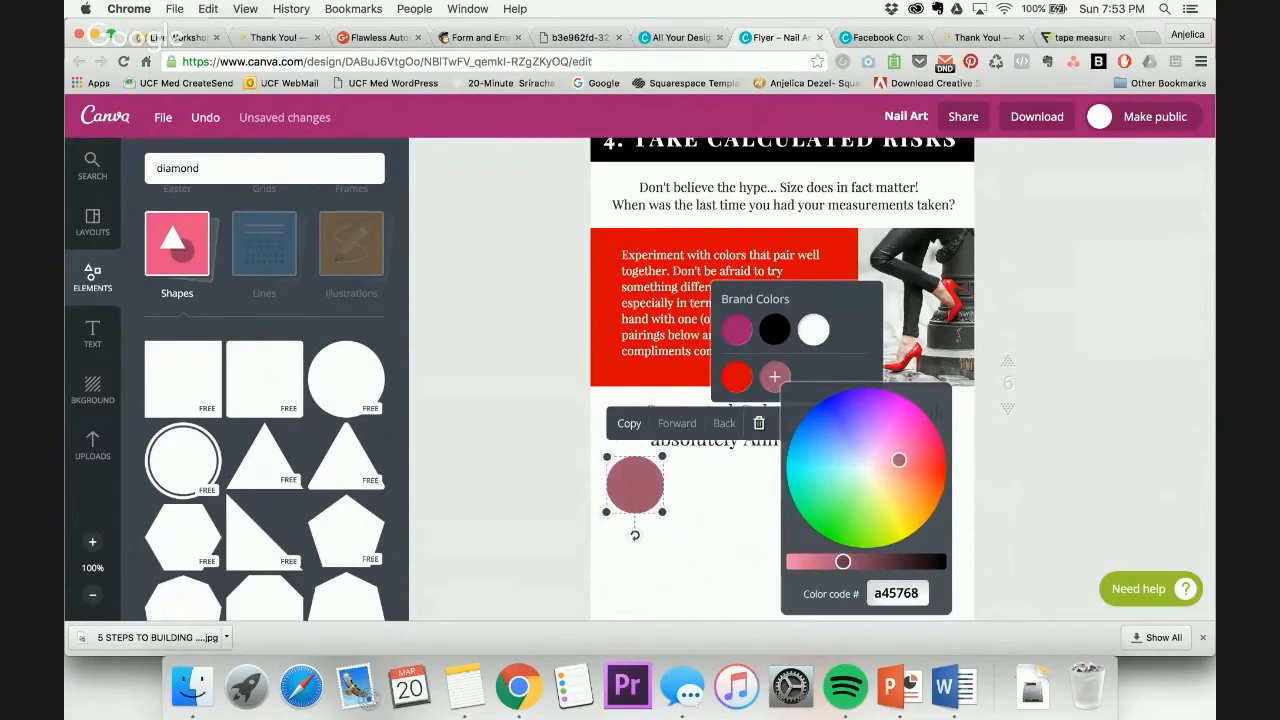
drag(843, 561, 796, 561)
click(1091, 442)
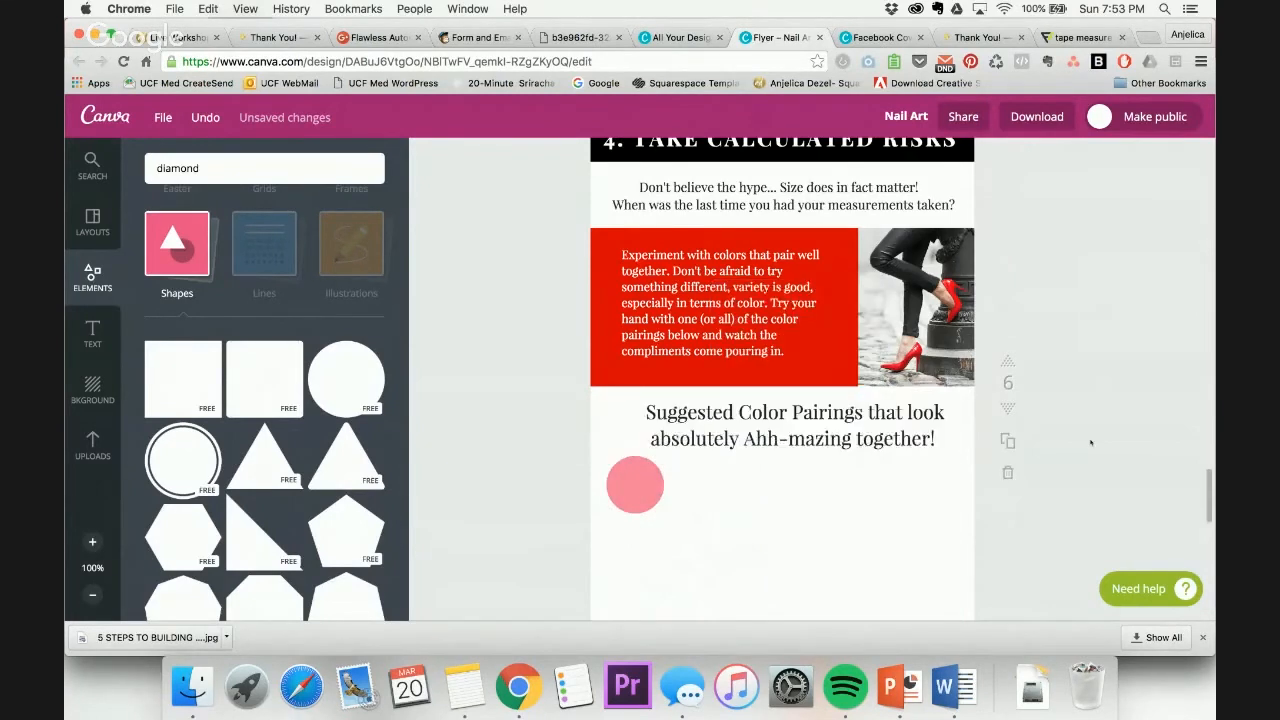
Copy the pink circle, shrink the copy, and duplicate it into a two-by-two grid of four small circles beneath the large one
scroll(806, 478, down, 3)
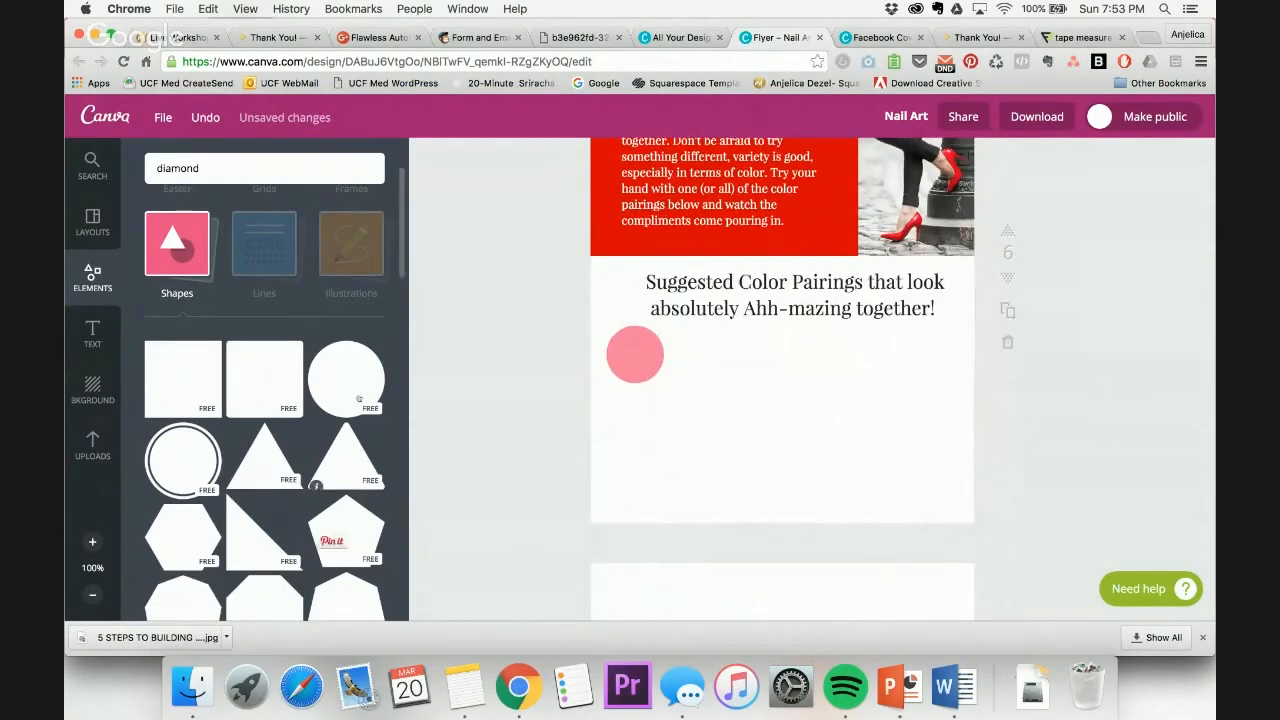
click(620, 317)
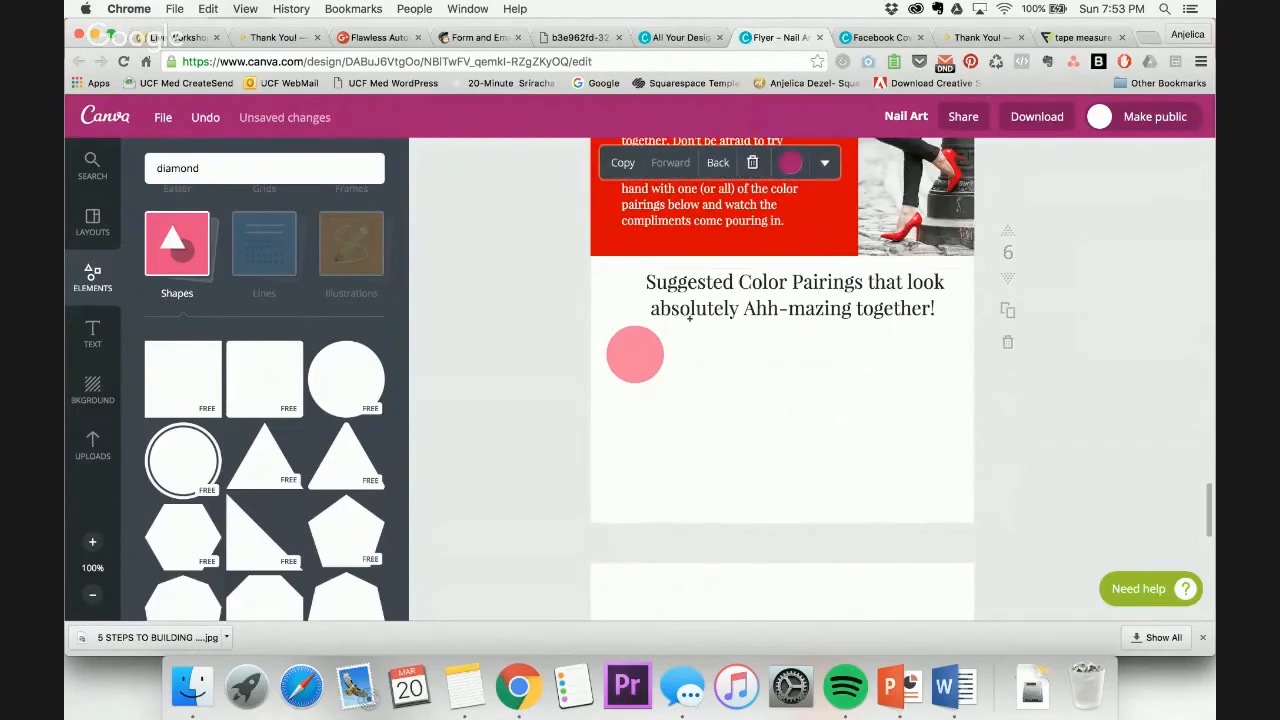
click(652, 358)
click(629, 294)
drag(653, 378, 618, 405)
click(629, 368)
click(666, 368)
click(632, 401)
click(545, 463)
click(523, 434)
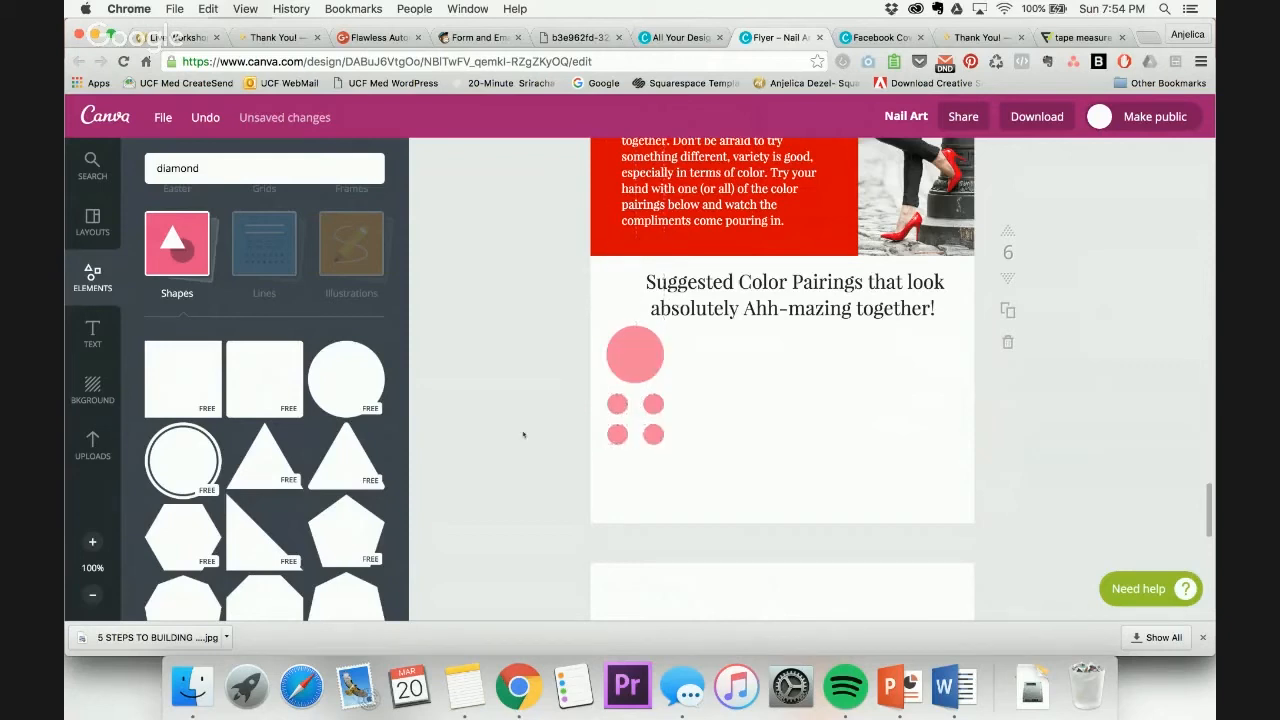
Recolor the upper-left small circle beige with a new custom color, code f0b179
click(617, 404)
click(797, 361)
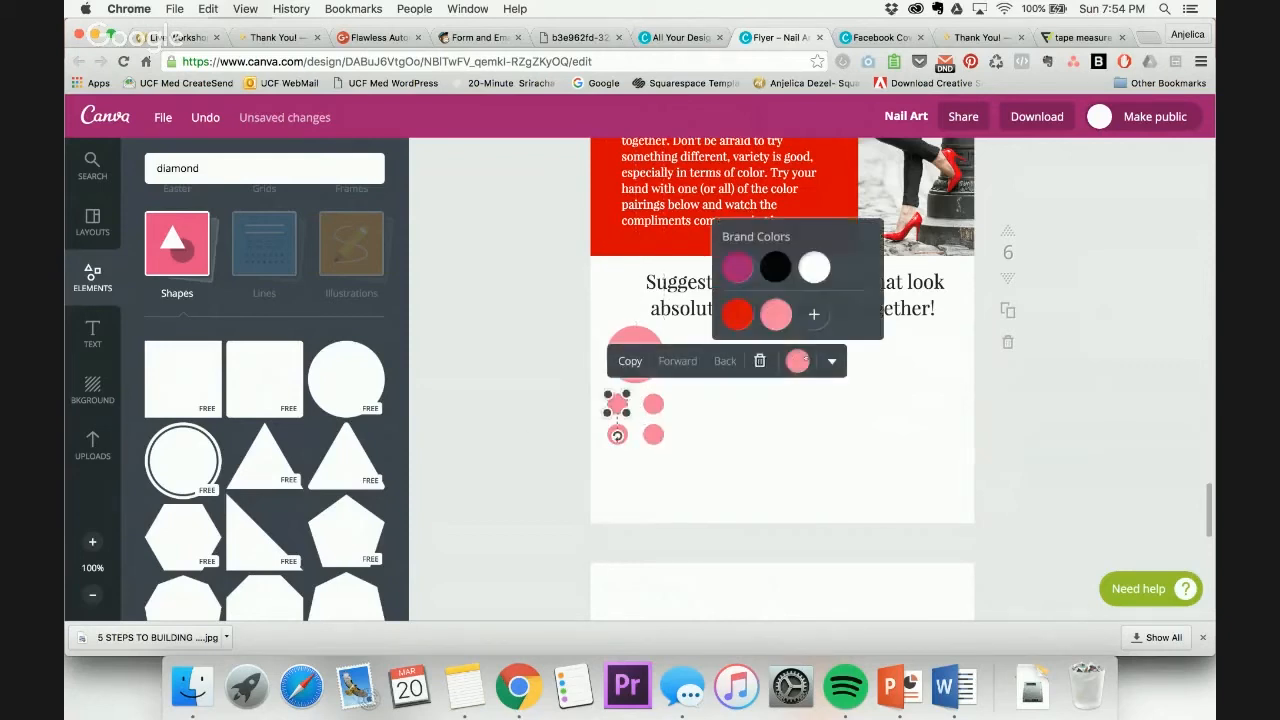
click(811, 318)
drag(941, 397, 936, 421)
drag(833, 499, 841, 499)
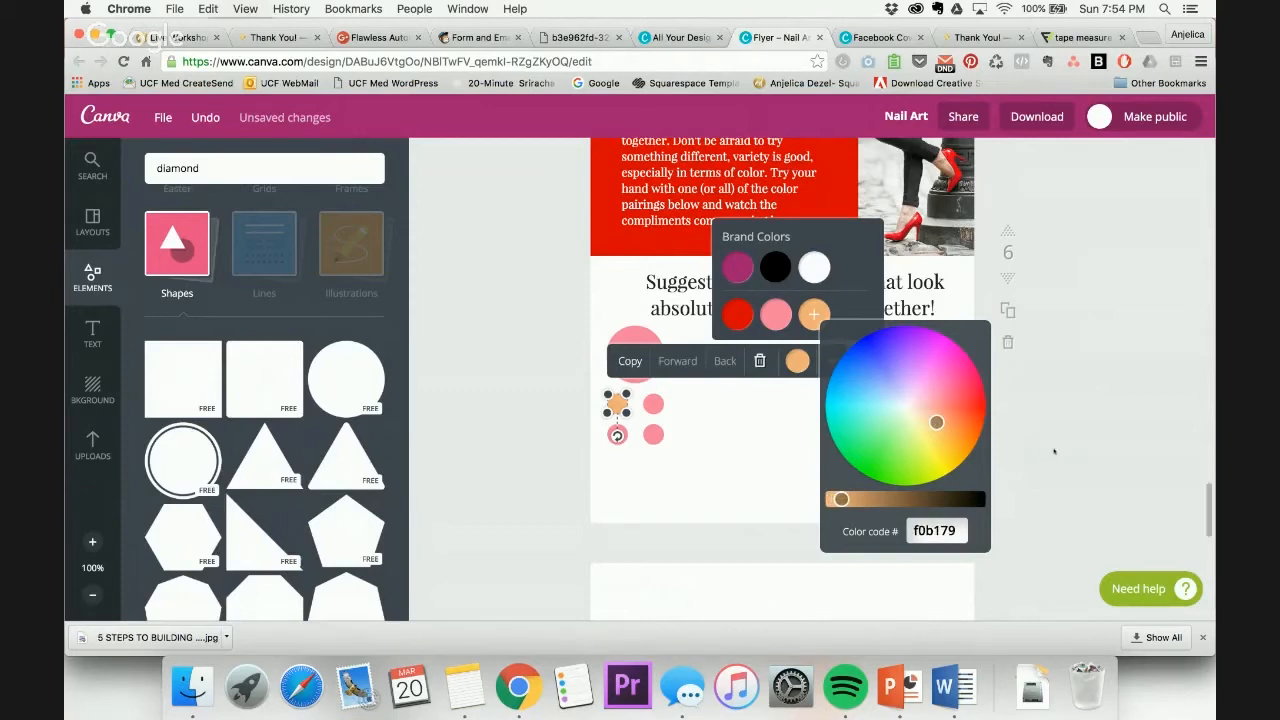
click(912, 434)
Recheck the PINK pairing in the Word document and recolor the upper-right small circle dark purple with a custom color in Canva
click(953, 686)
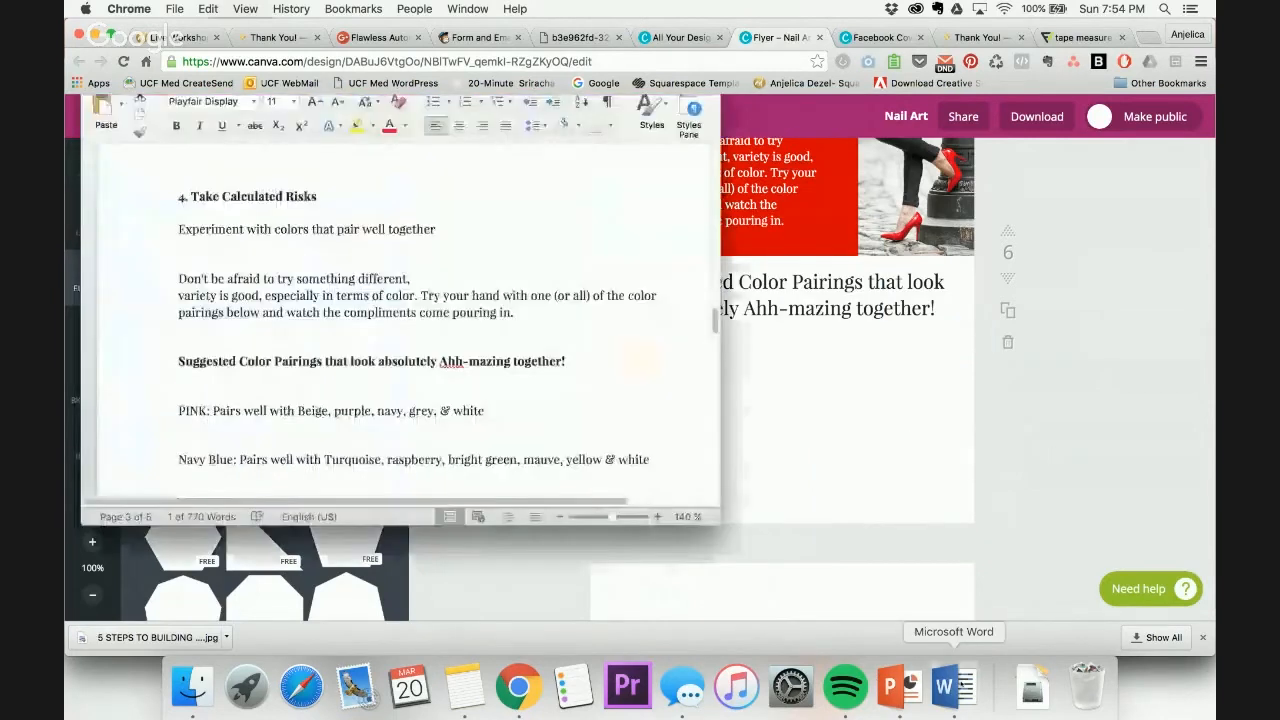
click(1001, 399)
click(652, 403)
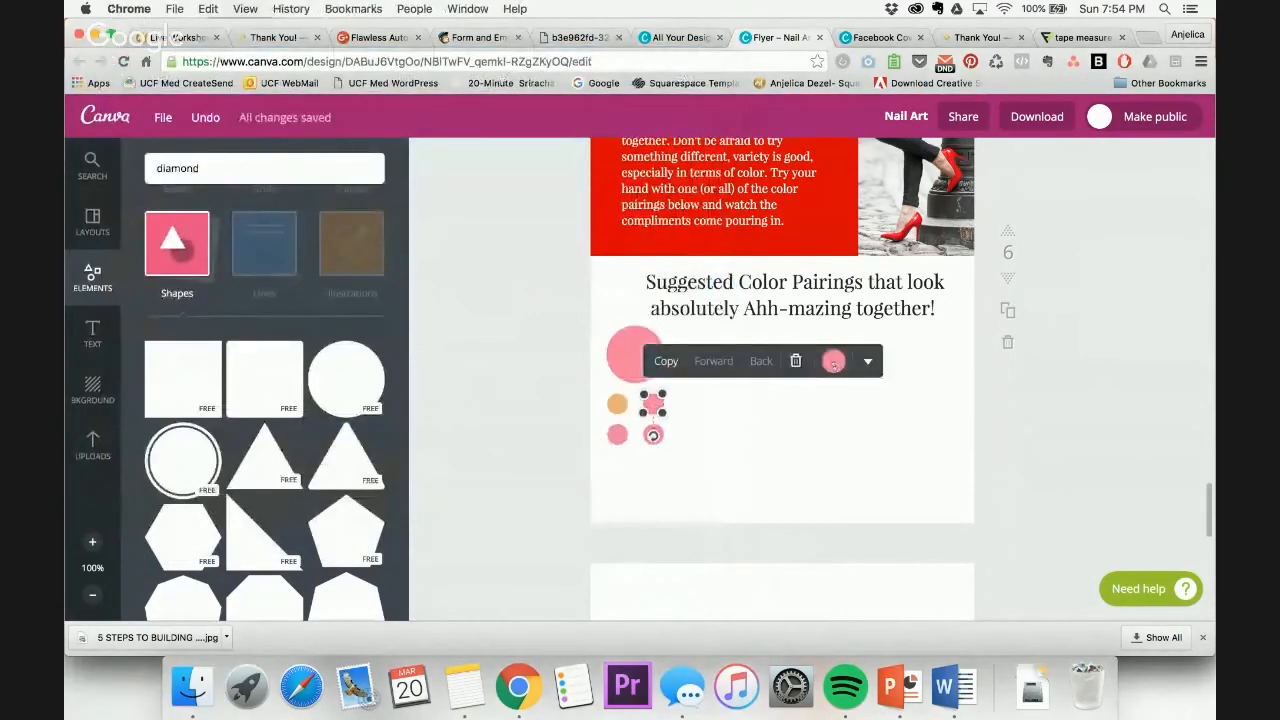
click(834, 362)
click(886, 312)
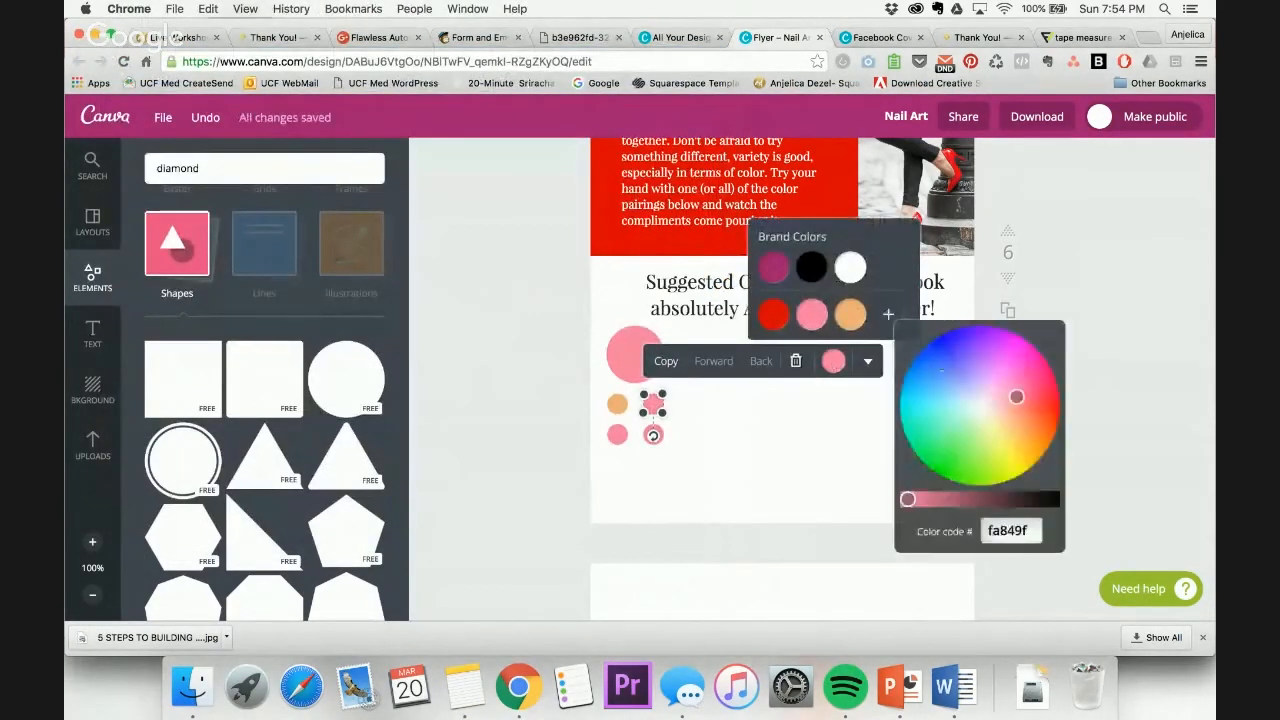
drag(1031, 400, 988, 345)
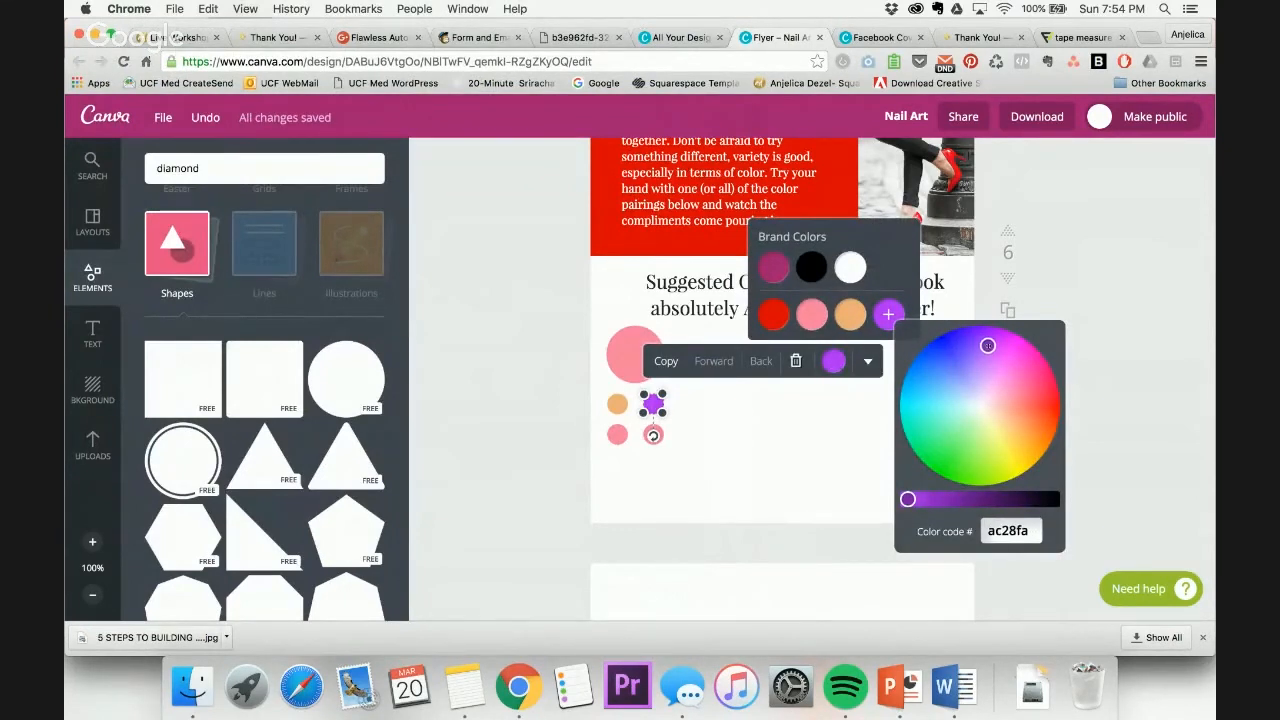
drag(907, 499, 955, 499)
click(1146, 479)
Recolor the lower-left small circle navy with a new custom color, code 312e86
click(620, 436)
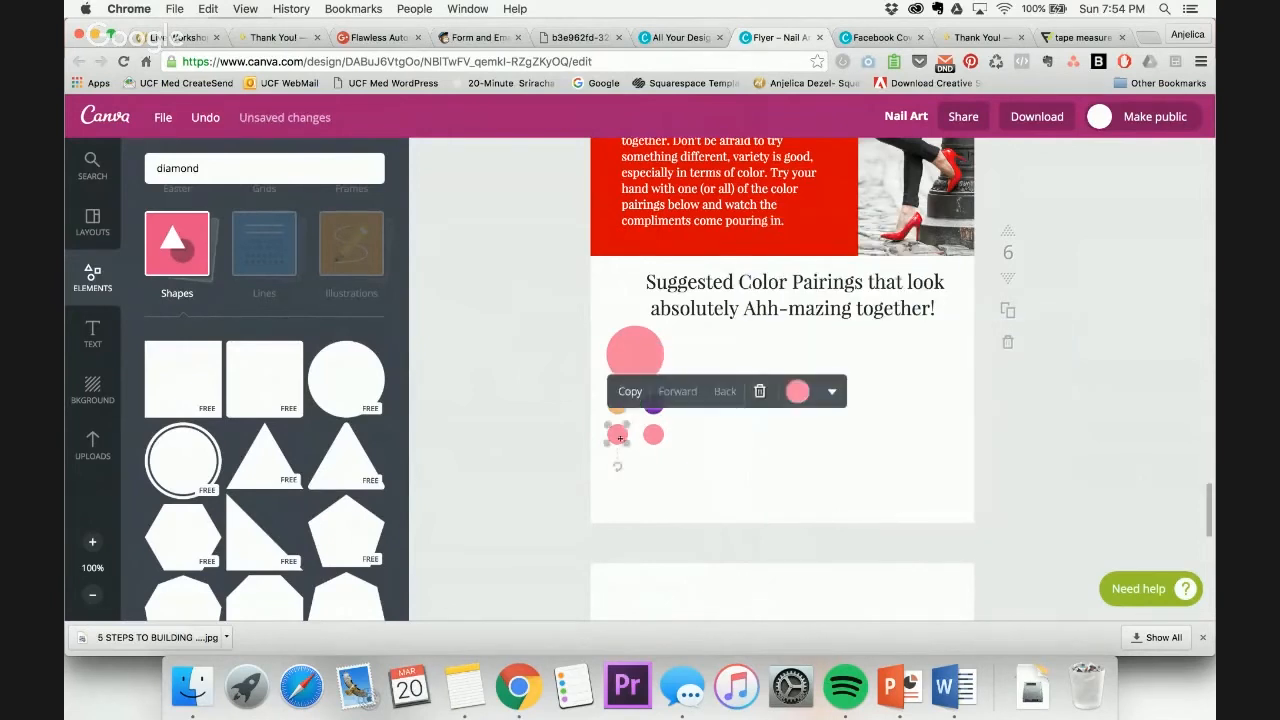
click(798, 391)
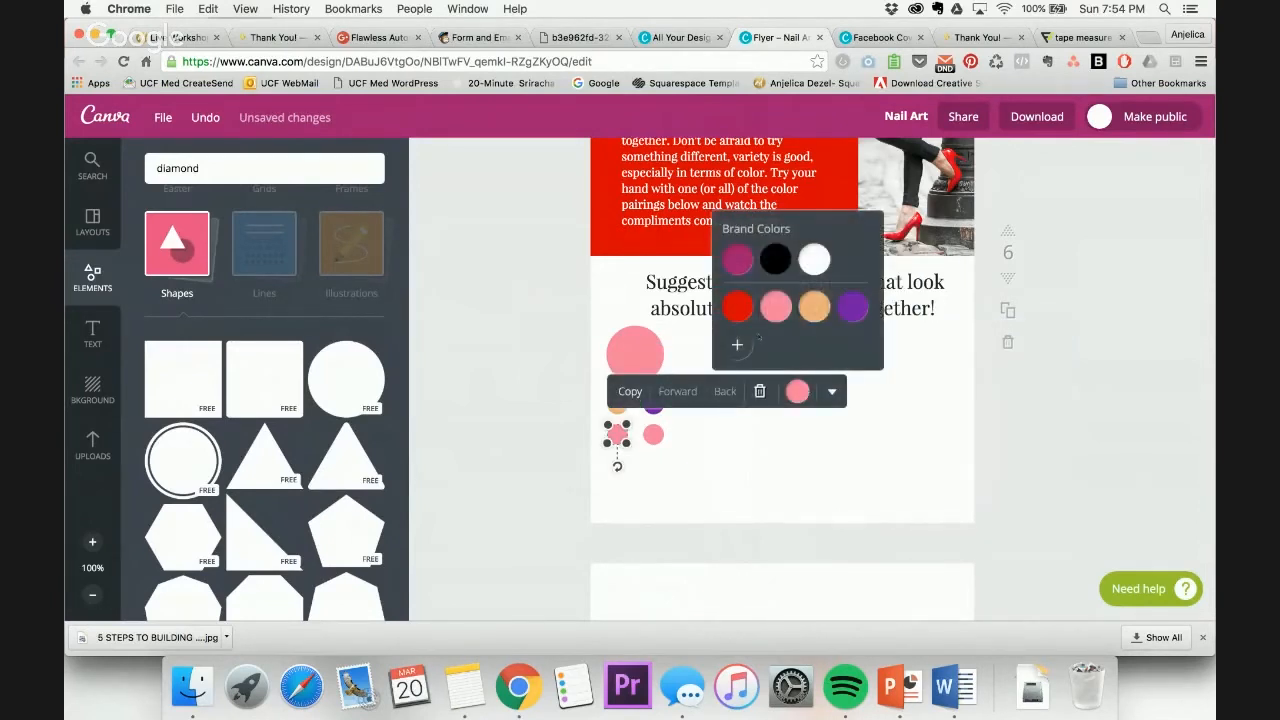
click(737, 345)
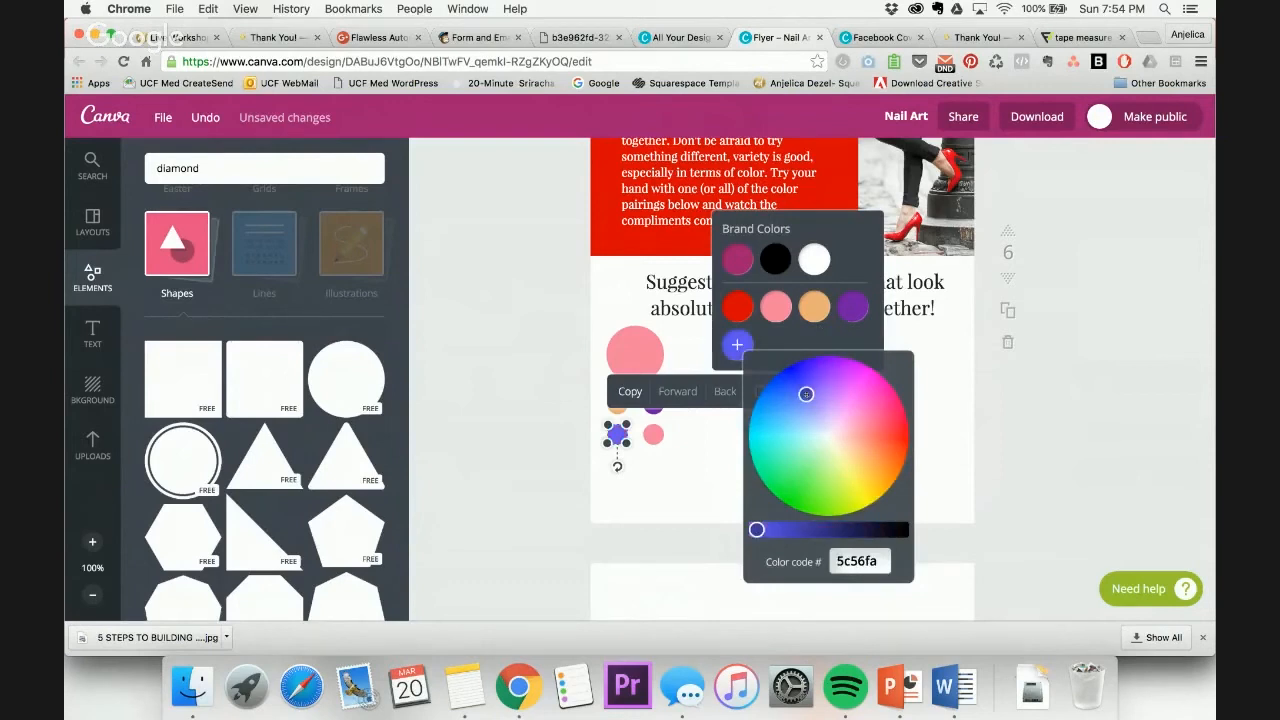
drag(756, 529, 824, 529)
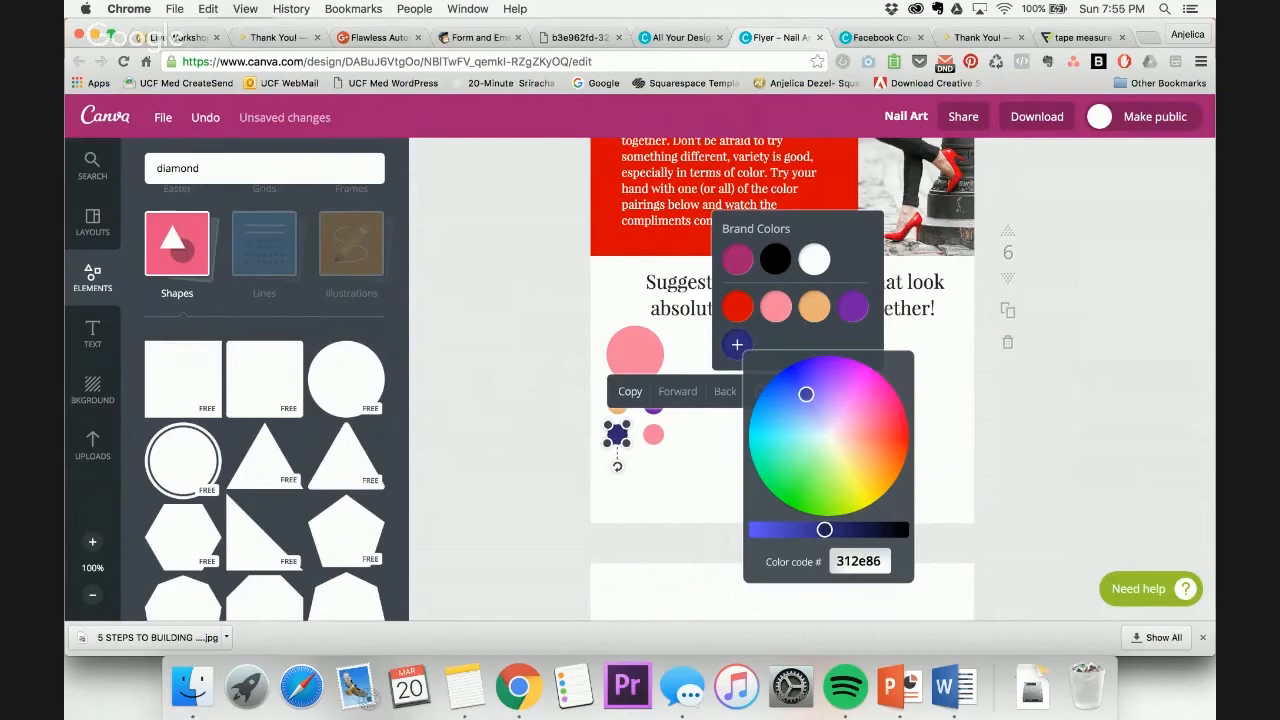
click(1114, 488)
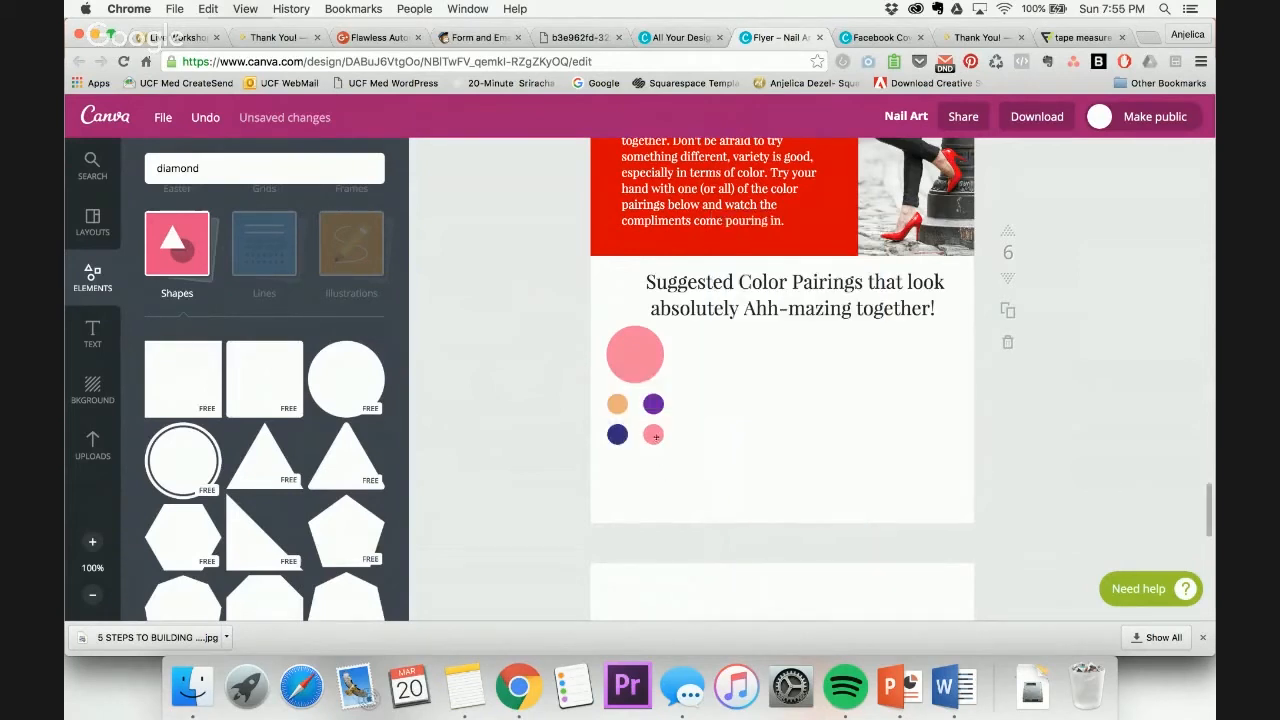
Recolor the lower-right small circle grey with a new custom color
click(655, 436)
click(830, 391)
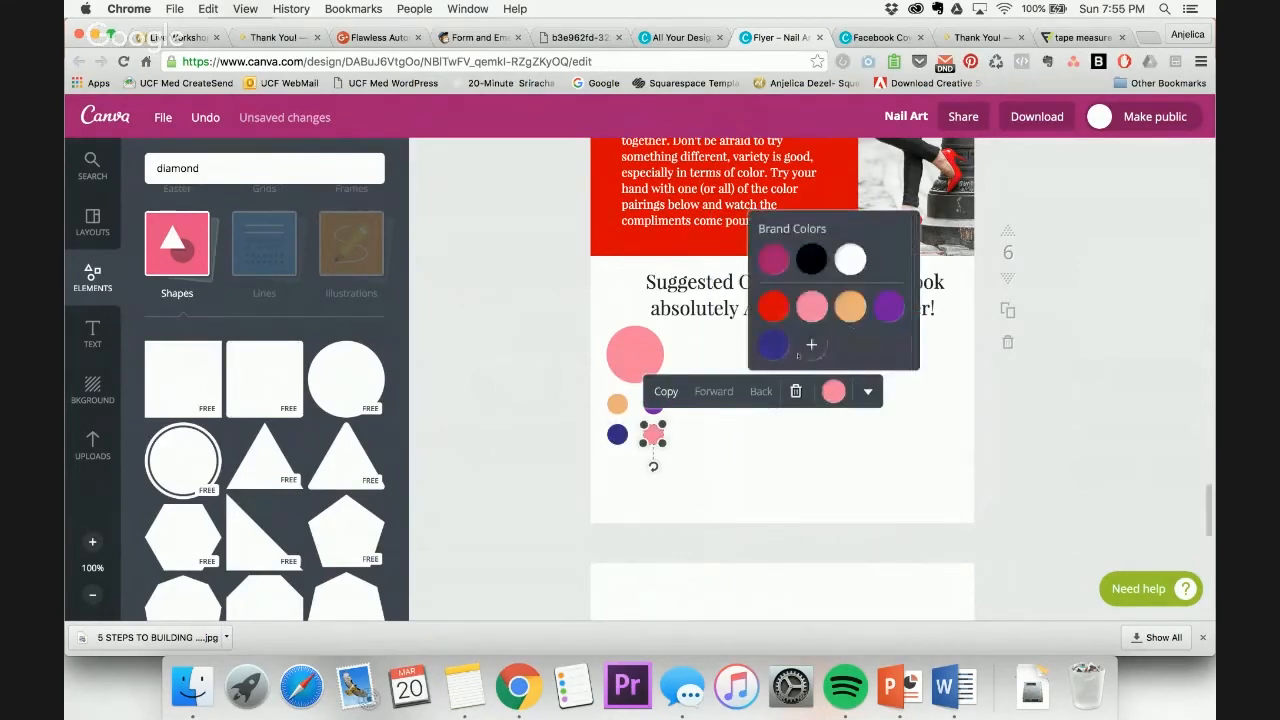
click(811, 344)
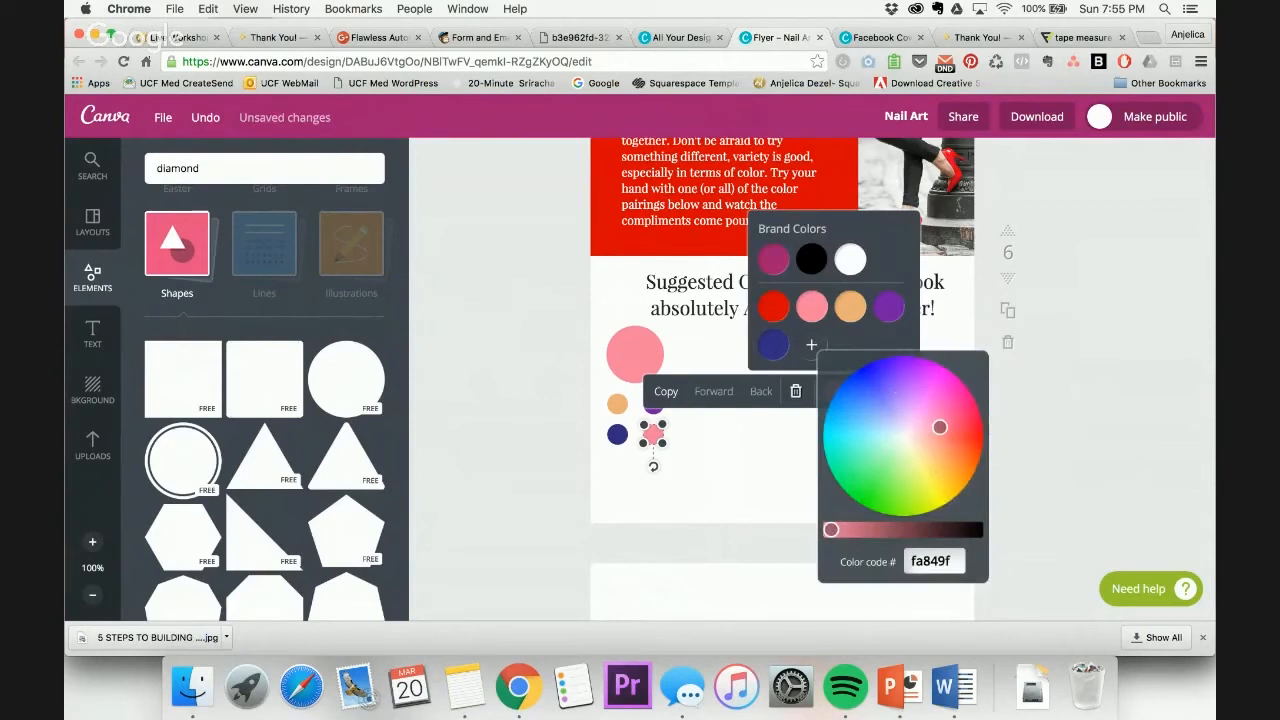
drag(939, 432, 904, 424)
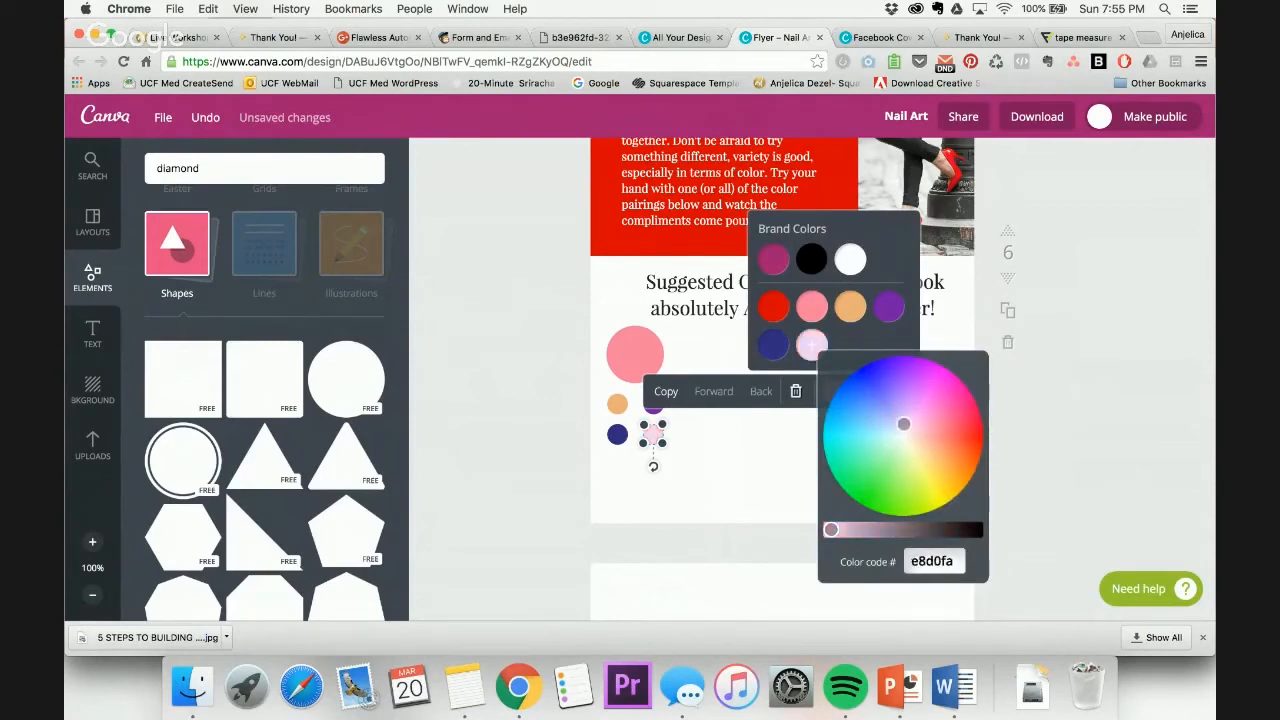
drag(850, 529, 888, 529)
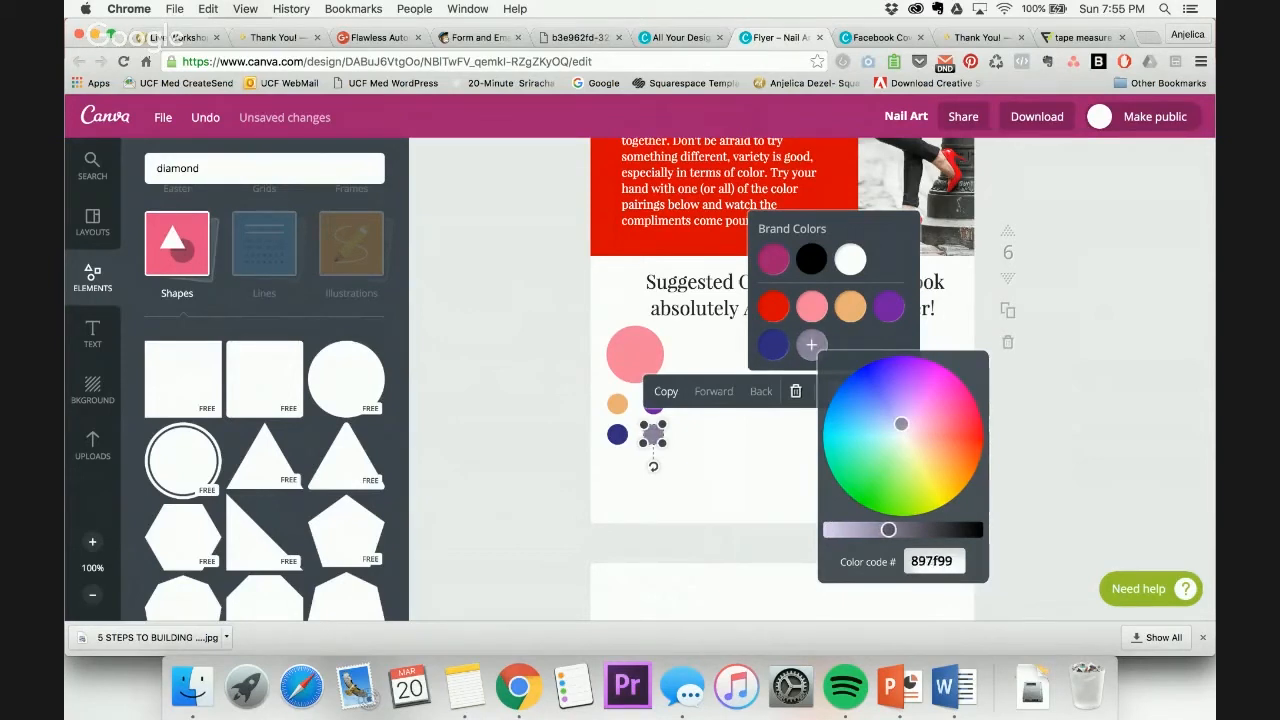
click(1079, 468)
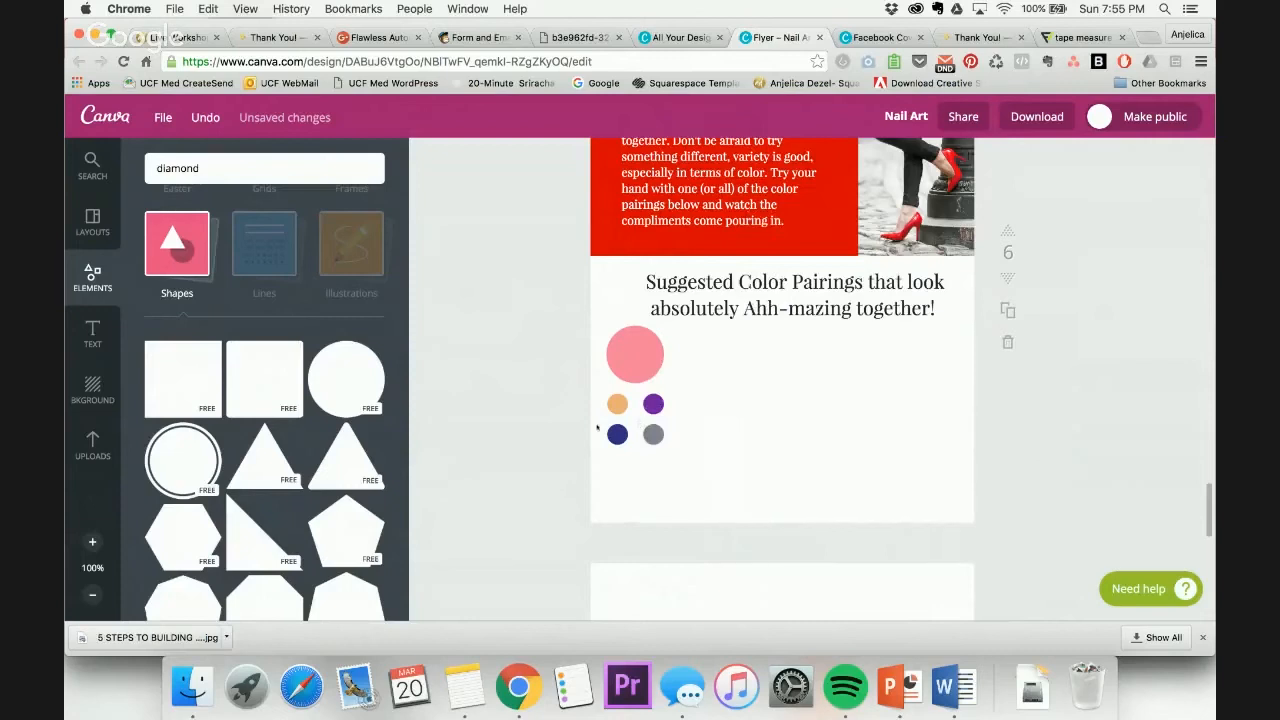
Duplicate the whole group of five circles twice and place the copies in a row beside the original
drag(575, 402, 698, 448)
click(542, 363)
drag(570, 325, 687, 451)
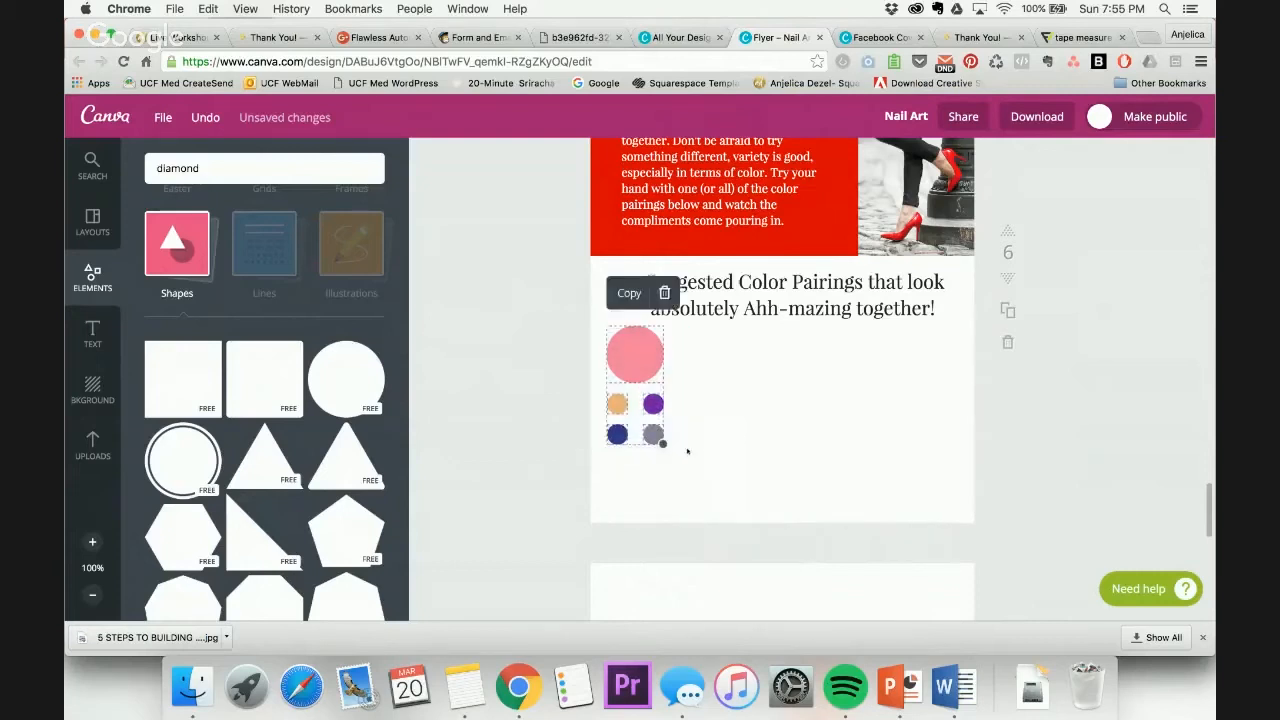
click(629, 293)
drag(659, 386, 714, 365)
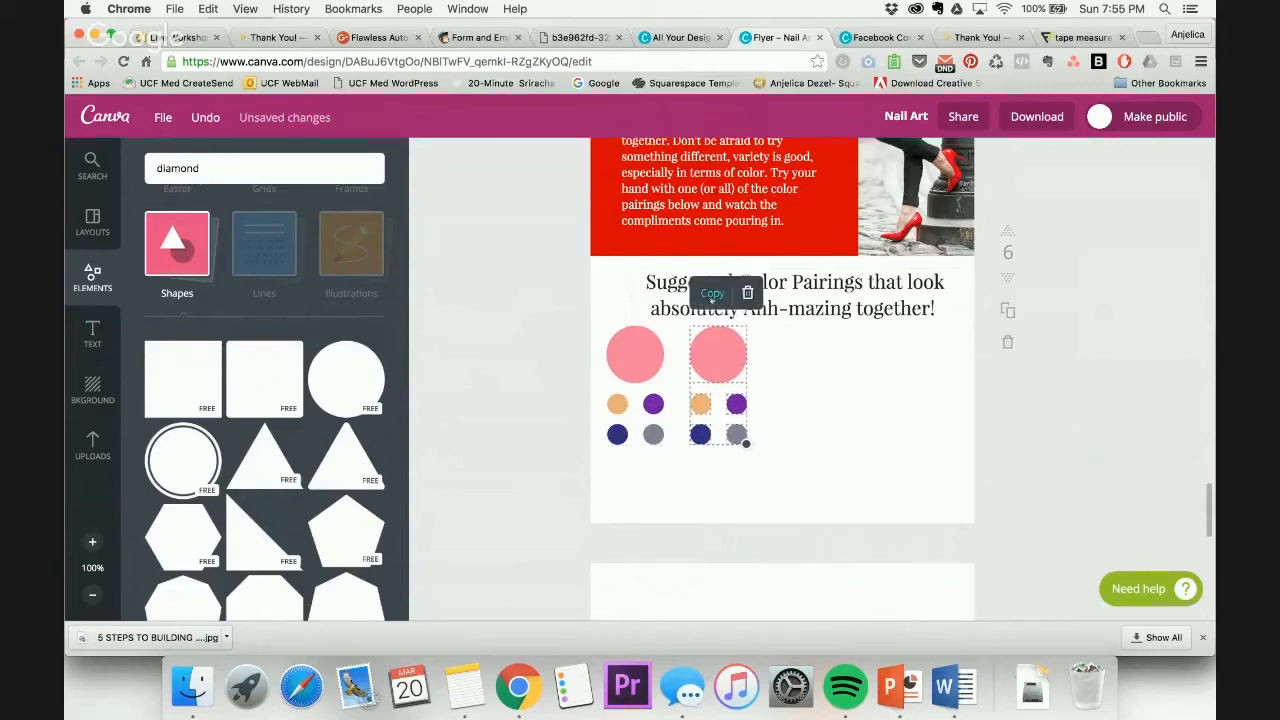
click(712, 293)
drag(737, 362, 807, 356)
click(476, 368)
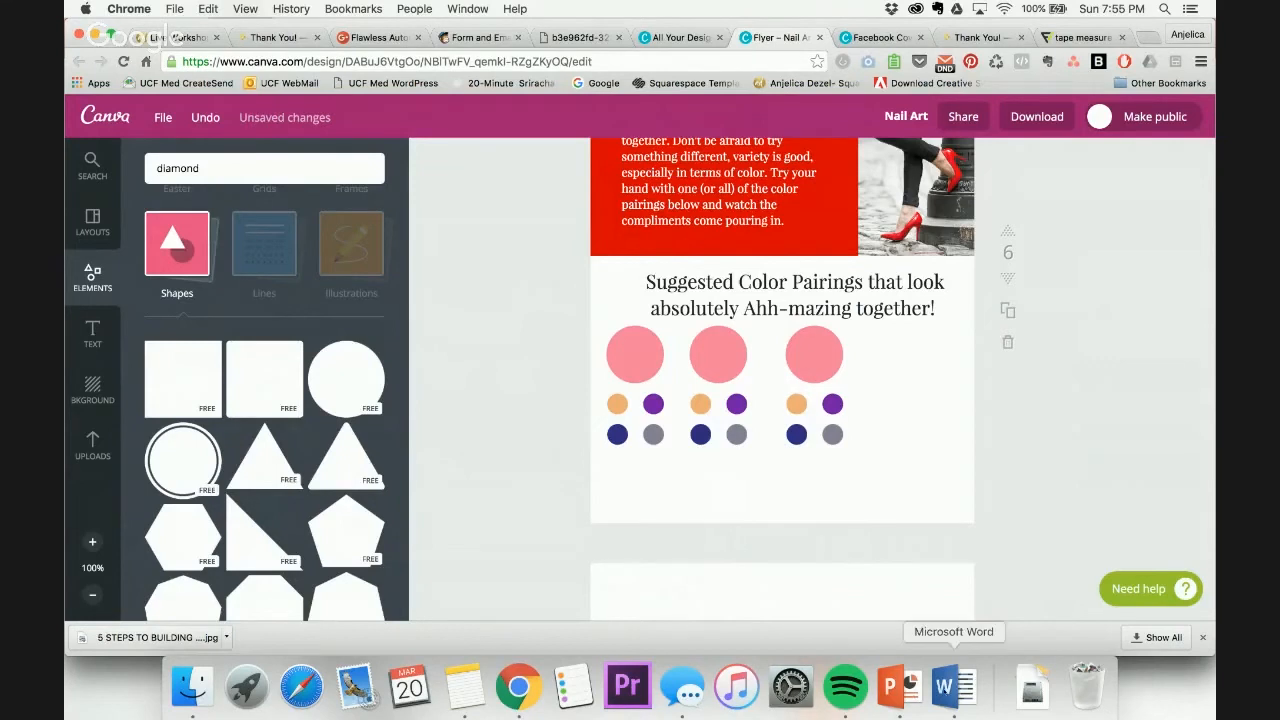
Check the remaining color pairings in the Word document and recolor the second group's large circle in Canva with the existing navy
click(953, 686)
scroll(369, 375, down, 1)
scroll(369, 375, down, 2)
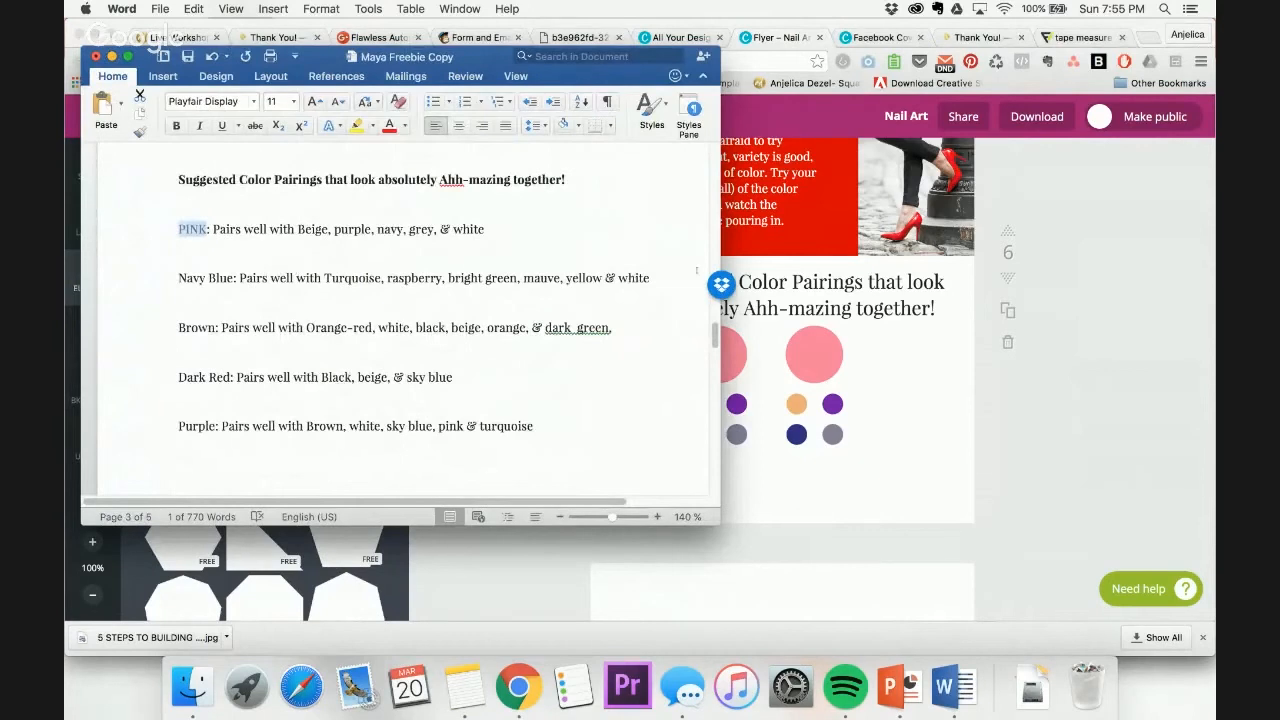
click(1069, 316)
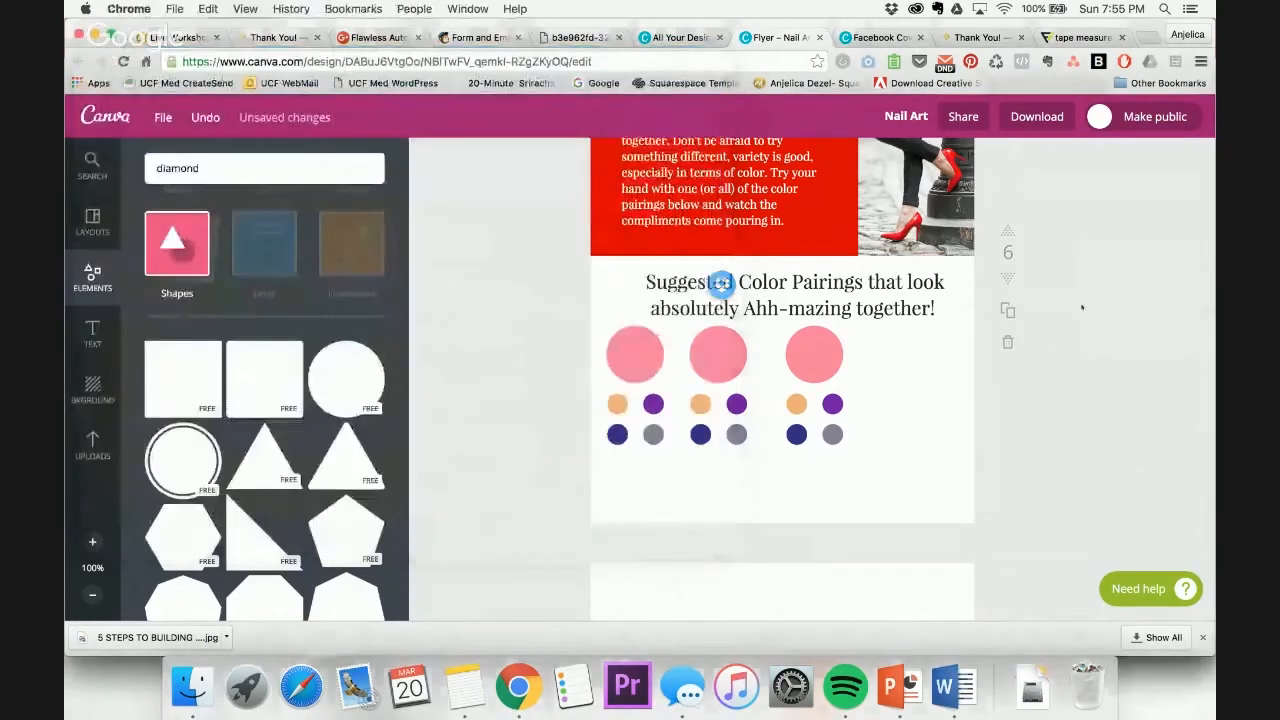
click(720, 351)
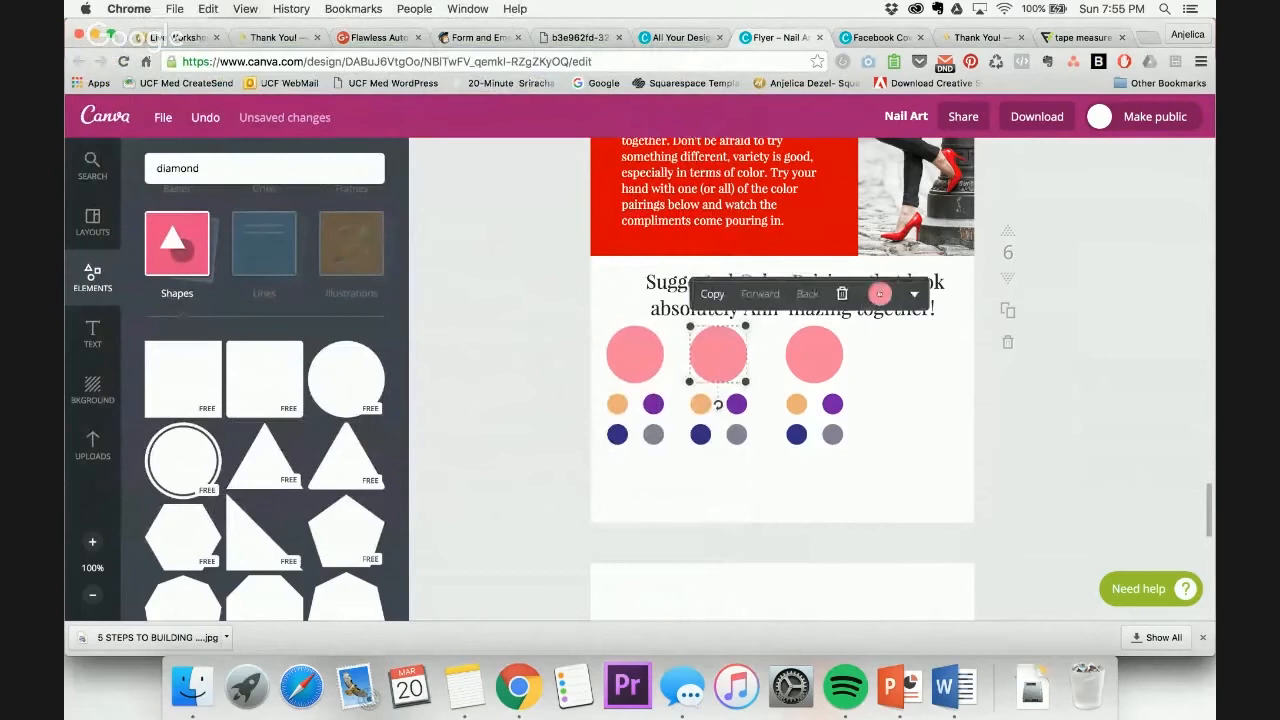
click(879, 293)
click(820, 448)
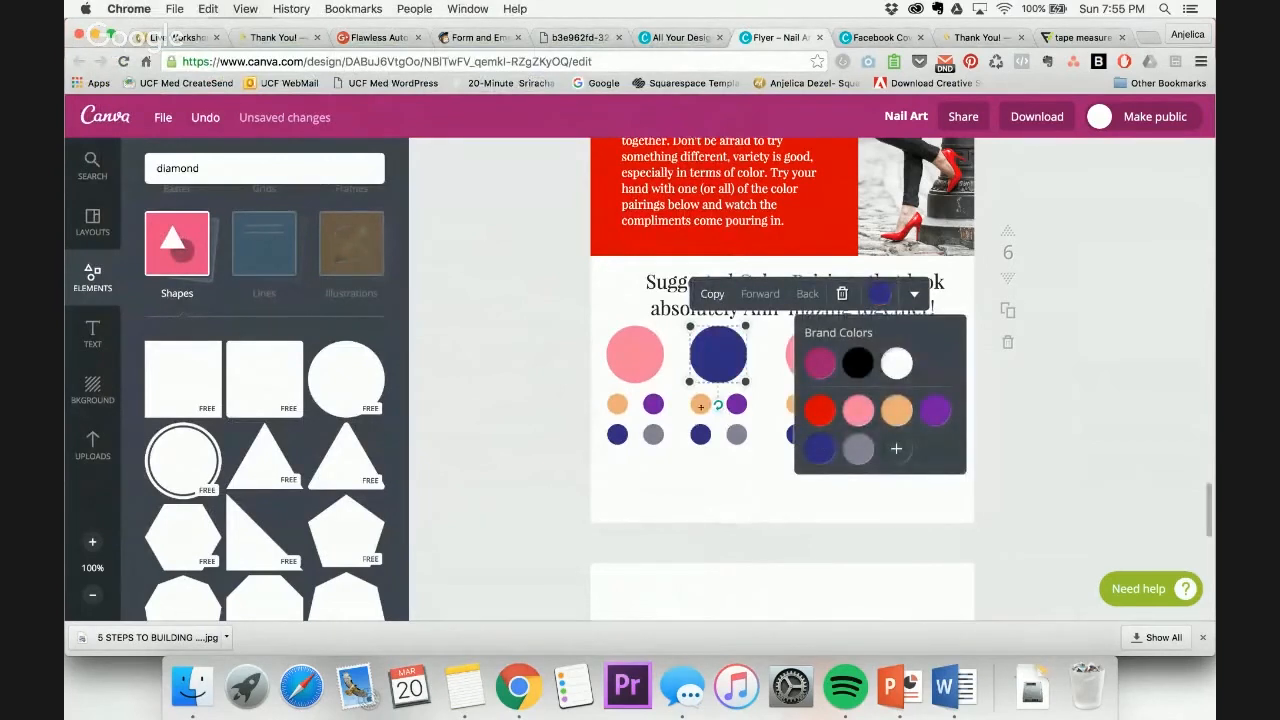
Recolor the second group's upper-left small circle turquoise with a new custom color, code 38f0e6
click(700, 404)
click(880, 361)
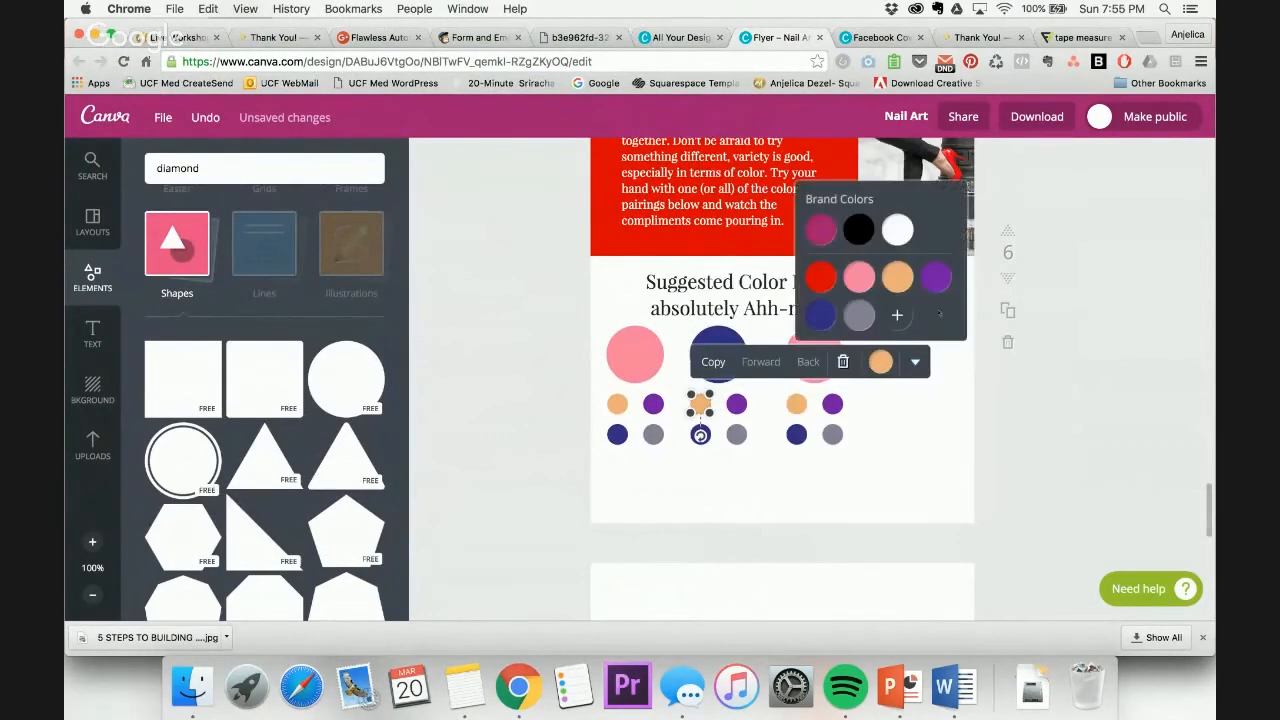
click(897, 315)
drag(1022, 424, 933, 409)
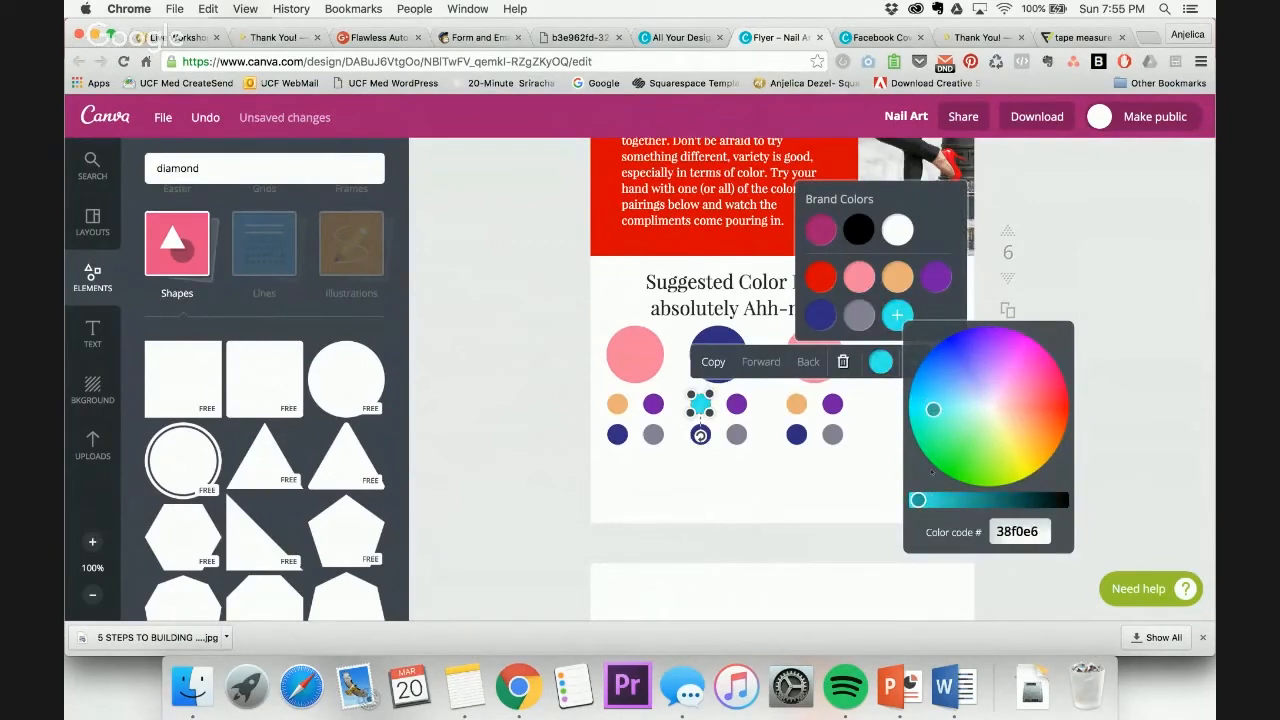
click(1095, 487)
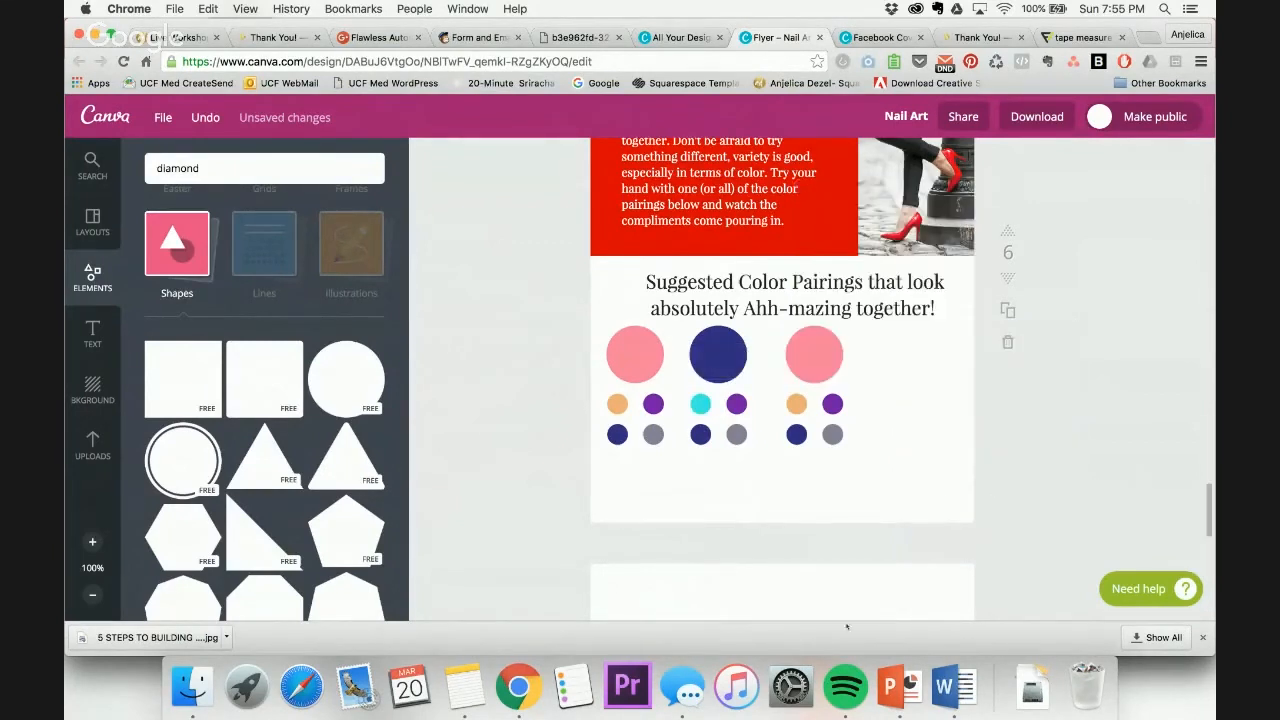
Check the navy blue pairings in the Word document and recolor the second group's upper-right small circle in Canva raspberry
click(953, 685)
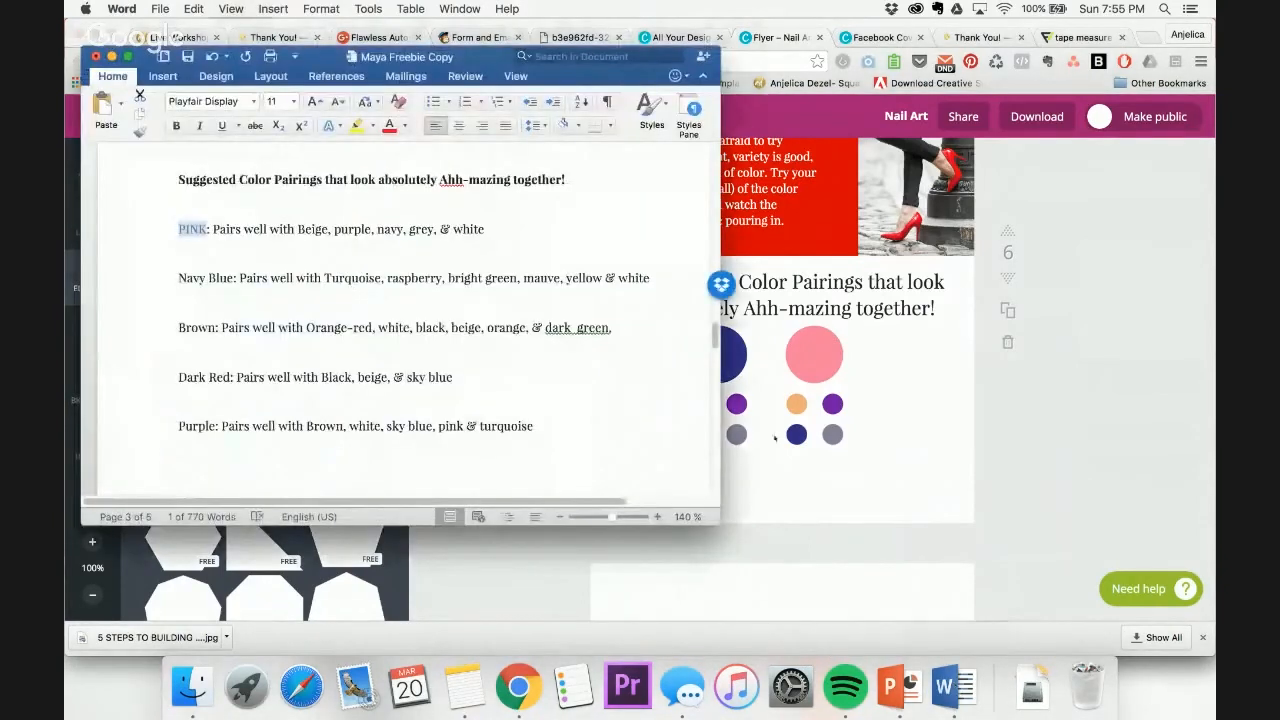
click(1048, 387)
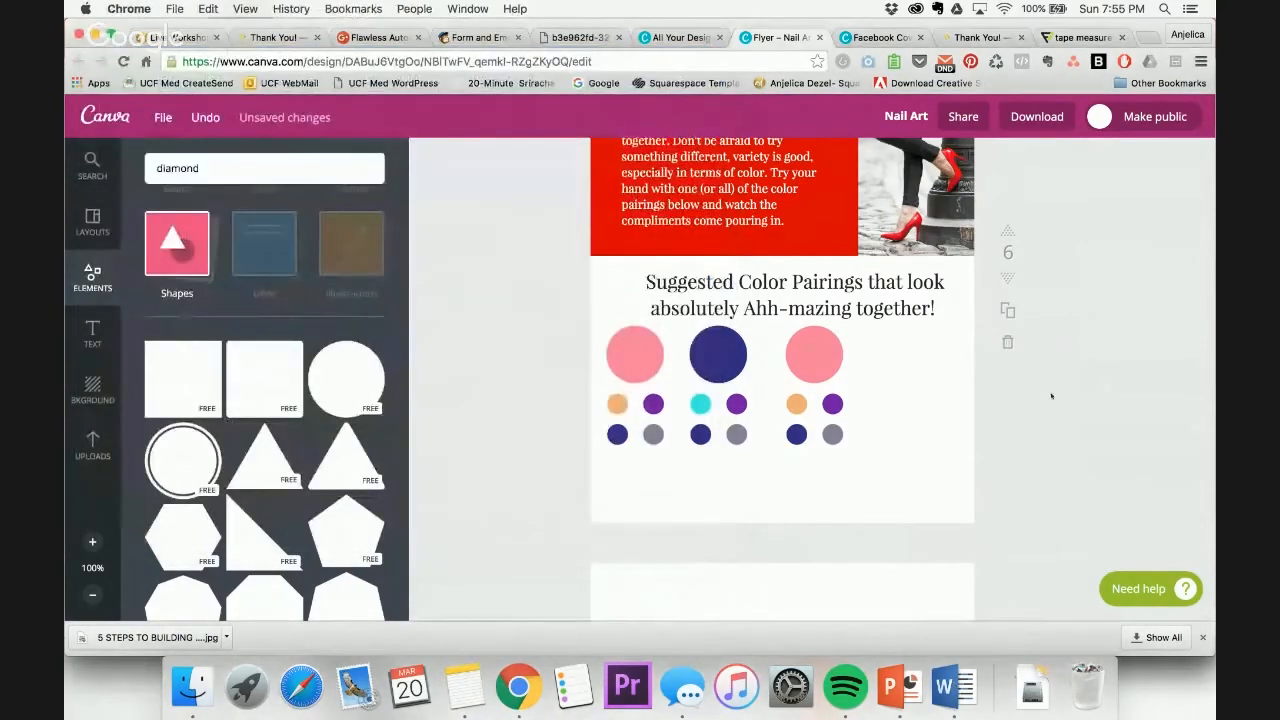
click(833, 403)
click(736, 403)
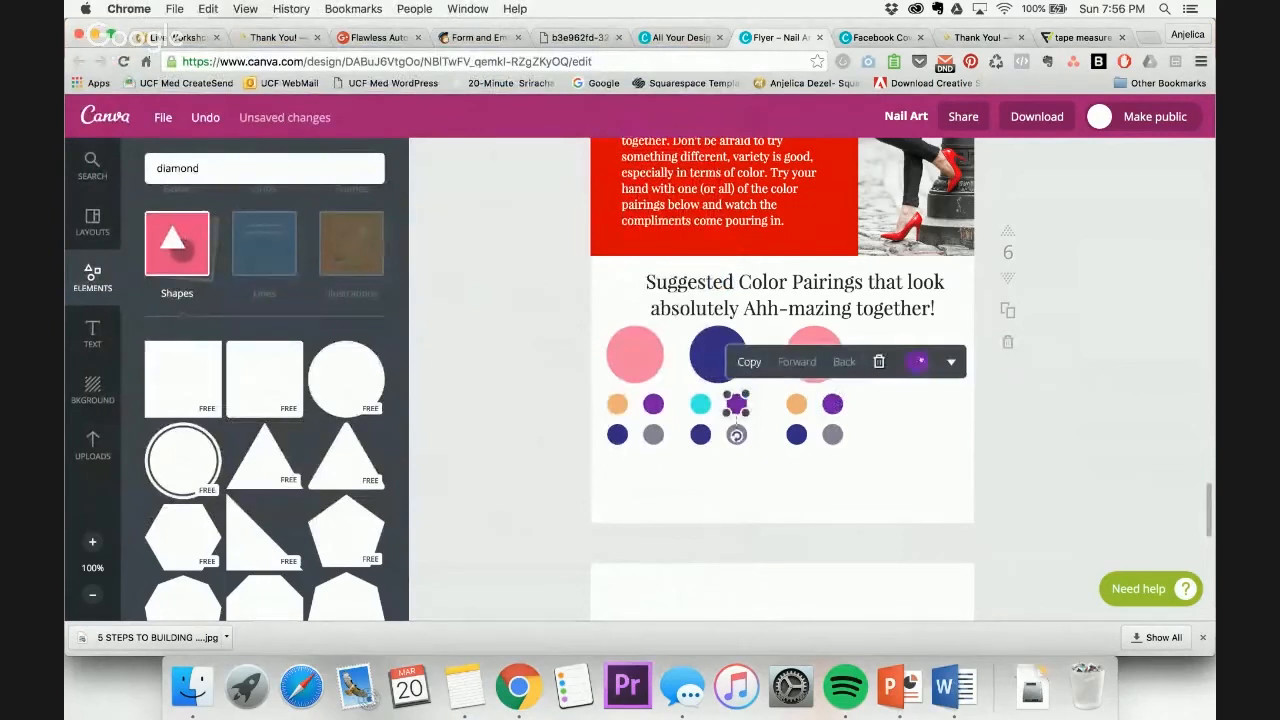
click(917, 362)
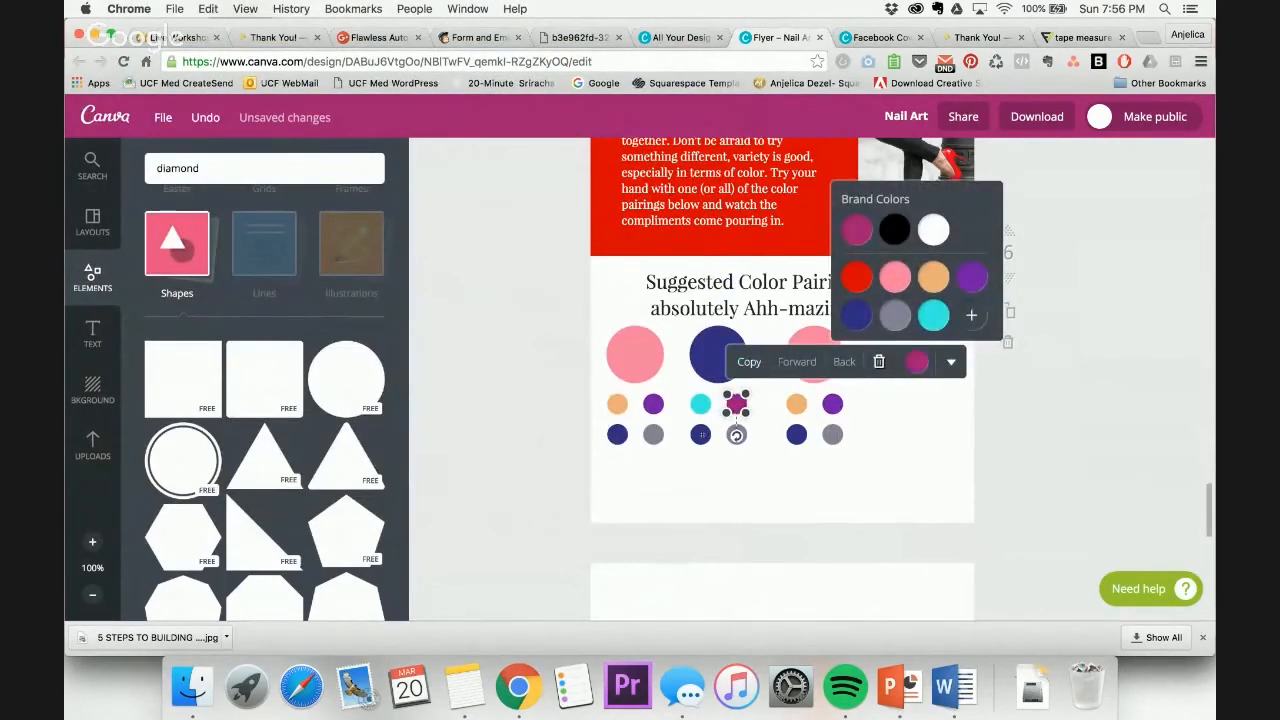
Recolor the second group's lower-left small circle bright green with a new, lightened custom color
click(700, 434)
click(880, 392)
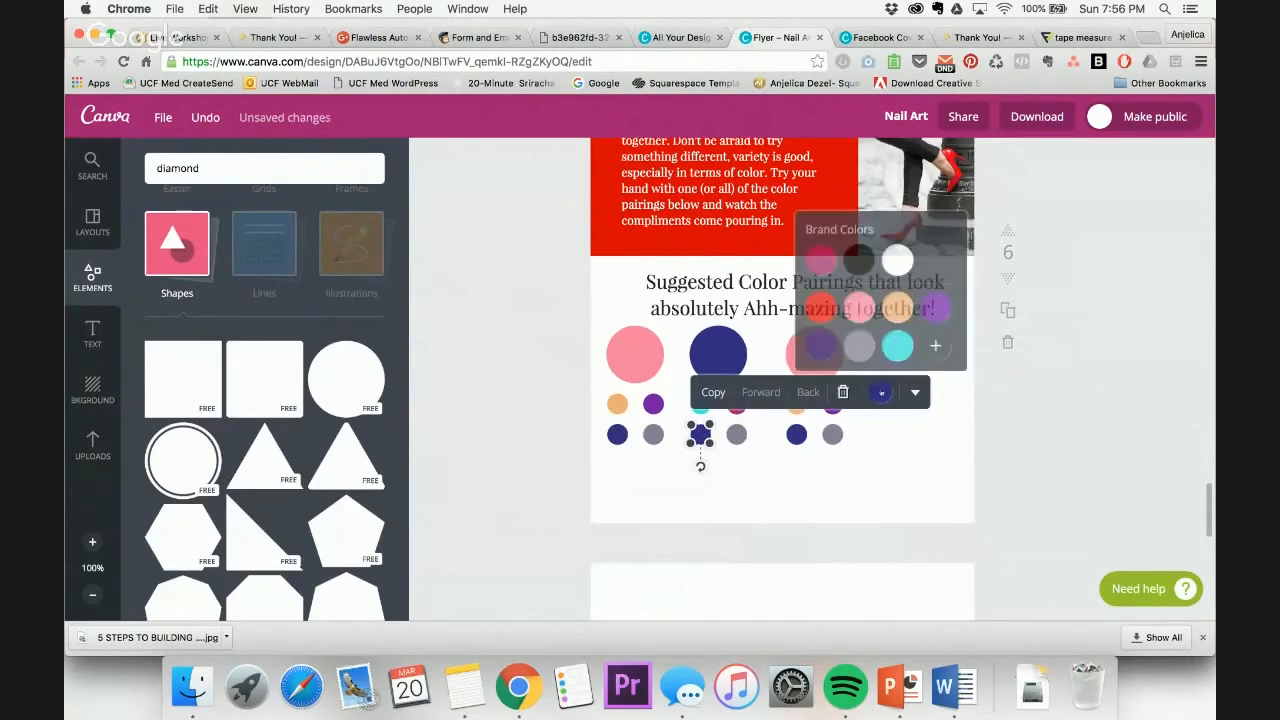
click(935, 345)
click(1006, 474)
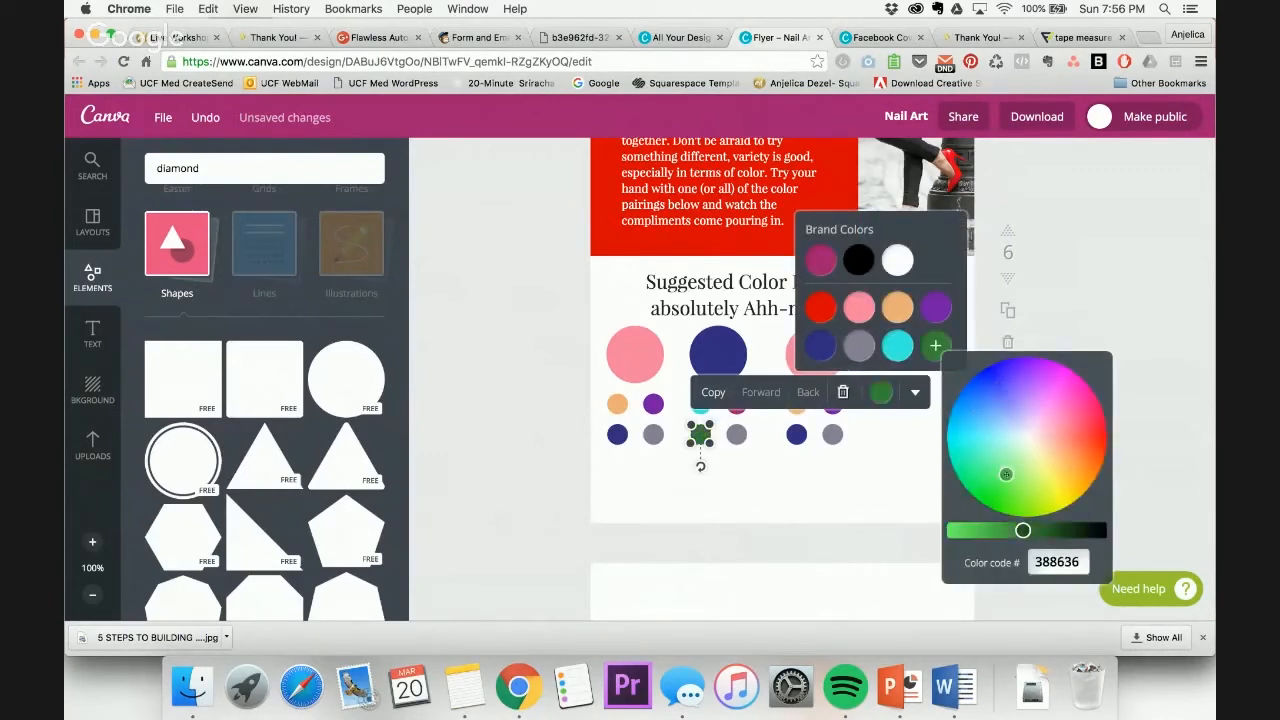
drag(1022, 530, 986, 530)
click(1209, 500)
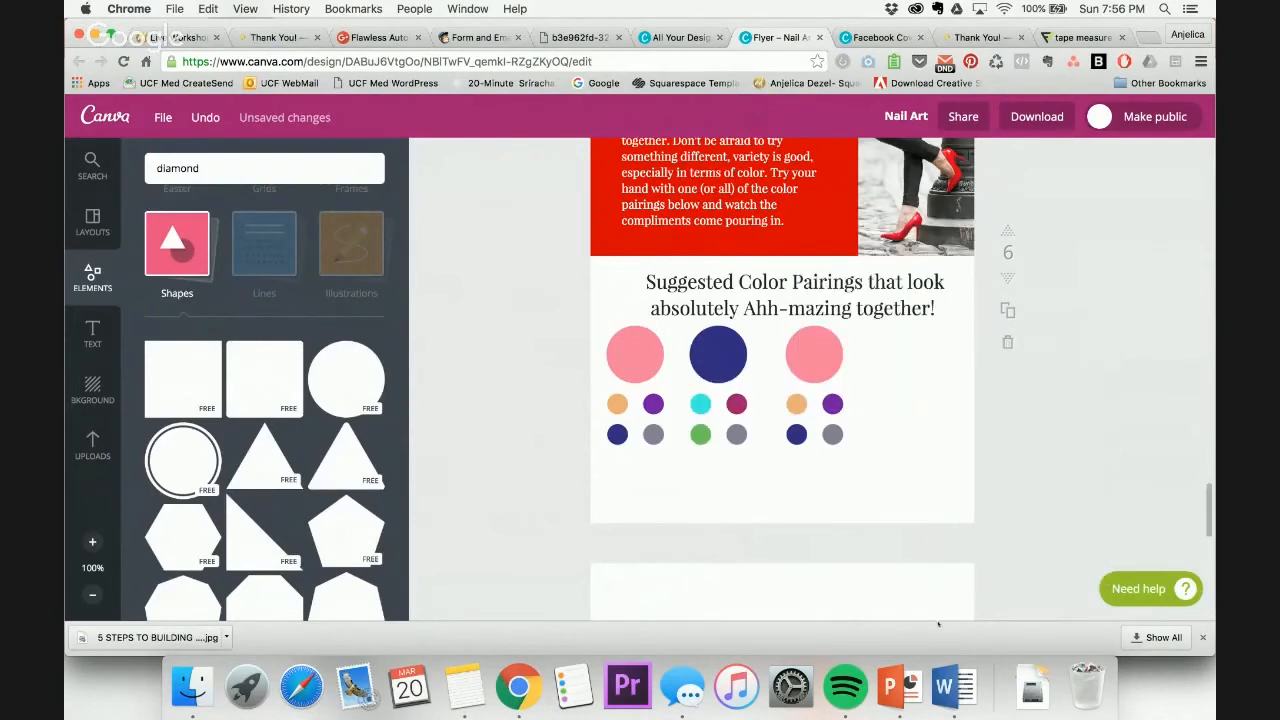
Recheck the navy blue pairings in Word and recolor the second group's lower-right small circle in Canva yellow with custom color d7cb69
click(953, 686)
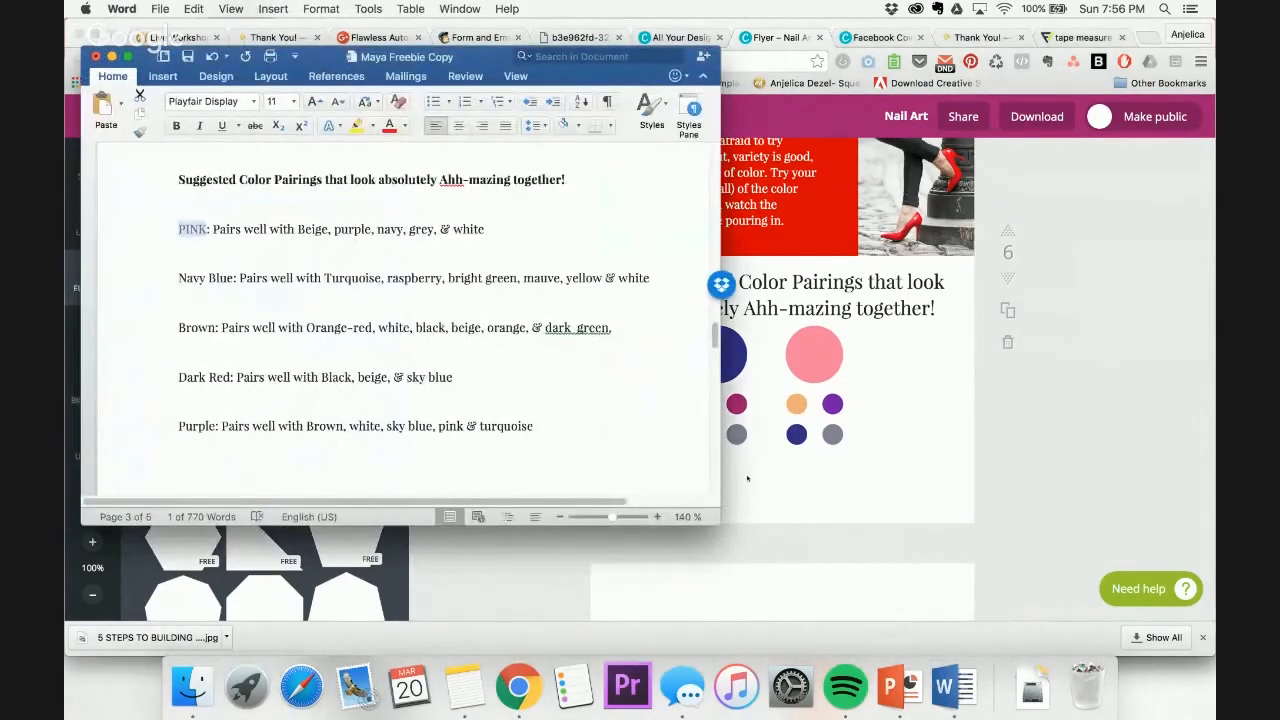
click(1058, 436)
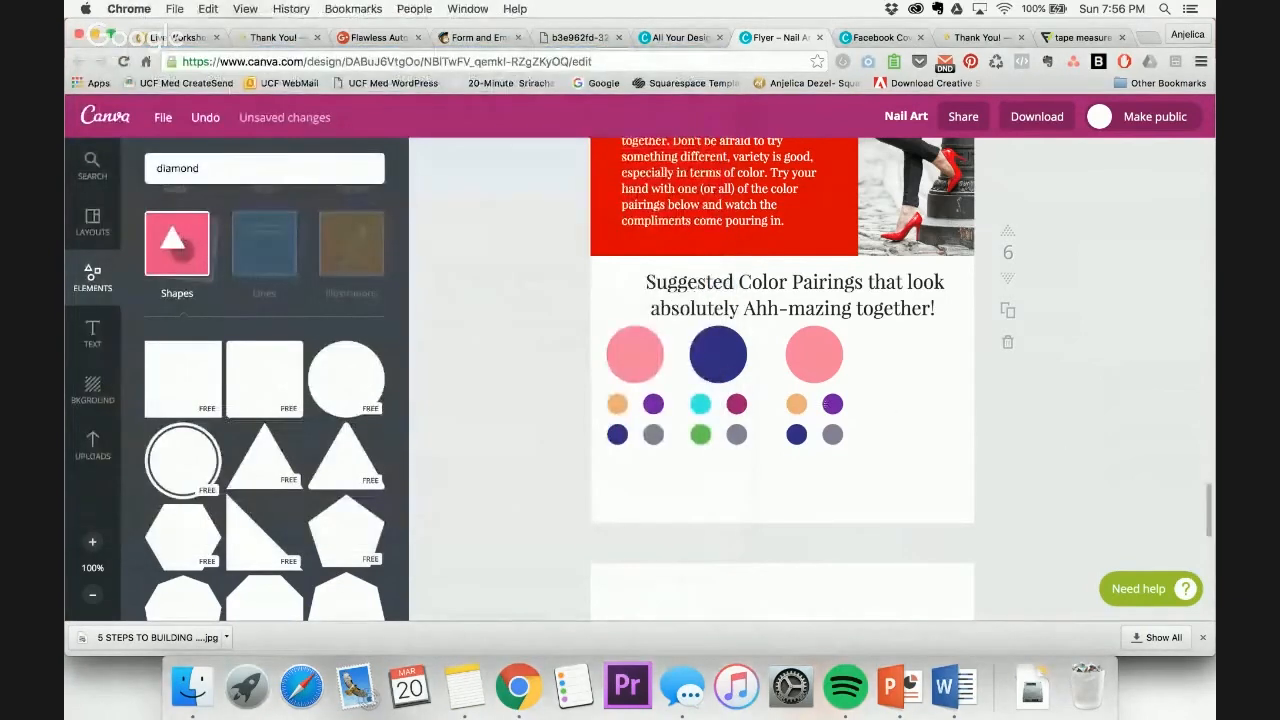
click(736, 434)
click(916, 392)
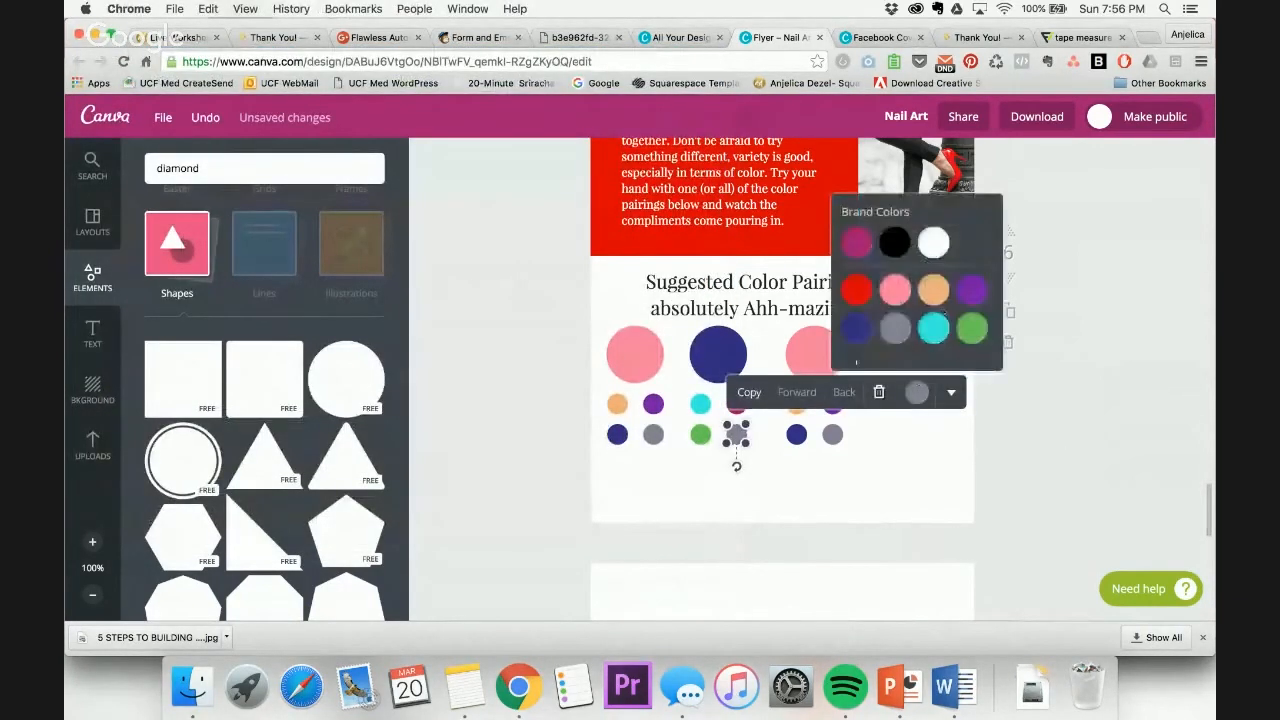
click(857, 359)
drag(948, 505, 969, 487)
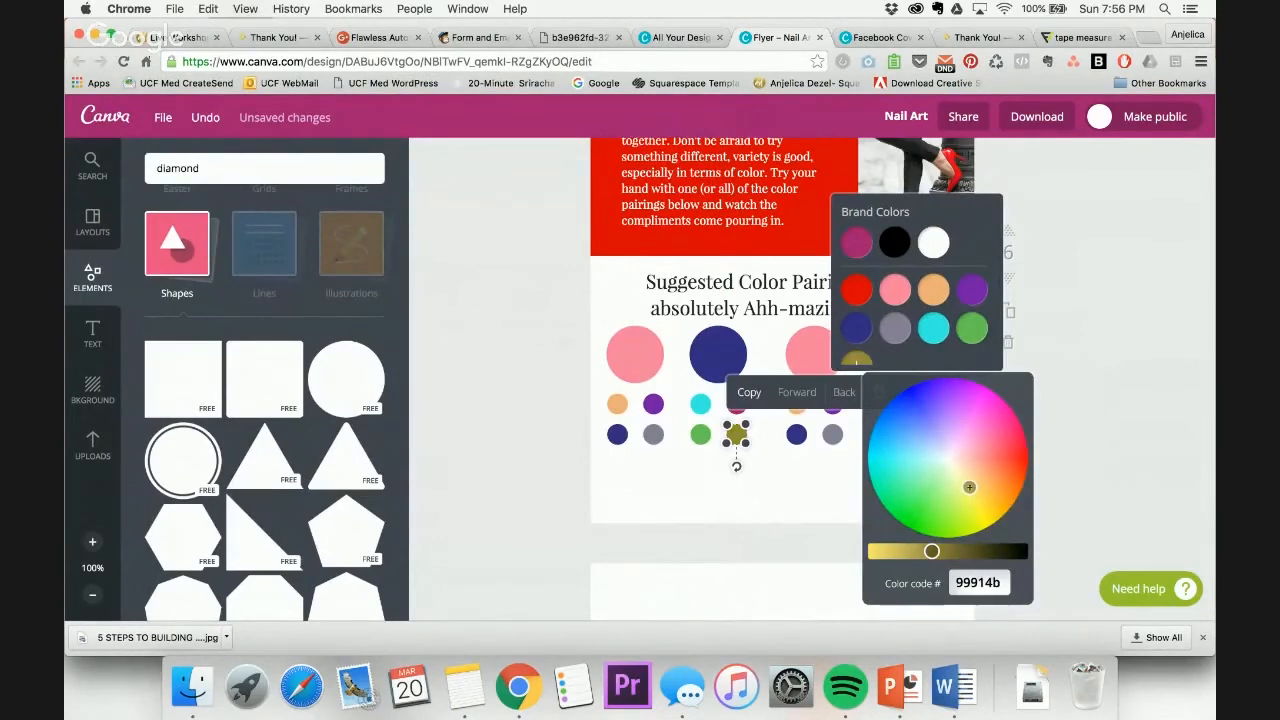
drag(931, 551, 898, 551)
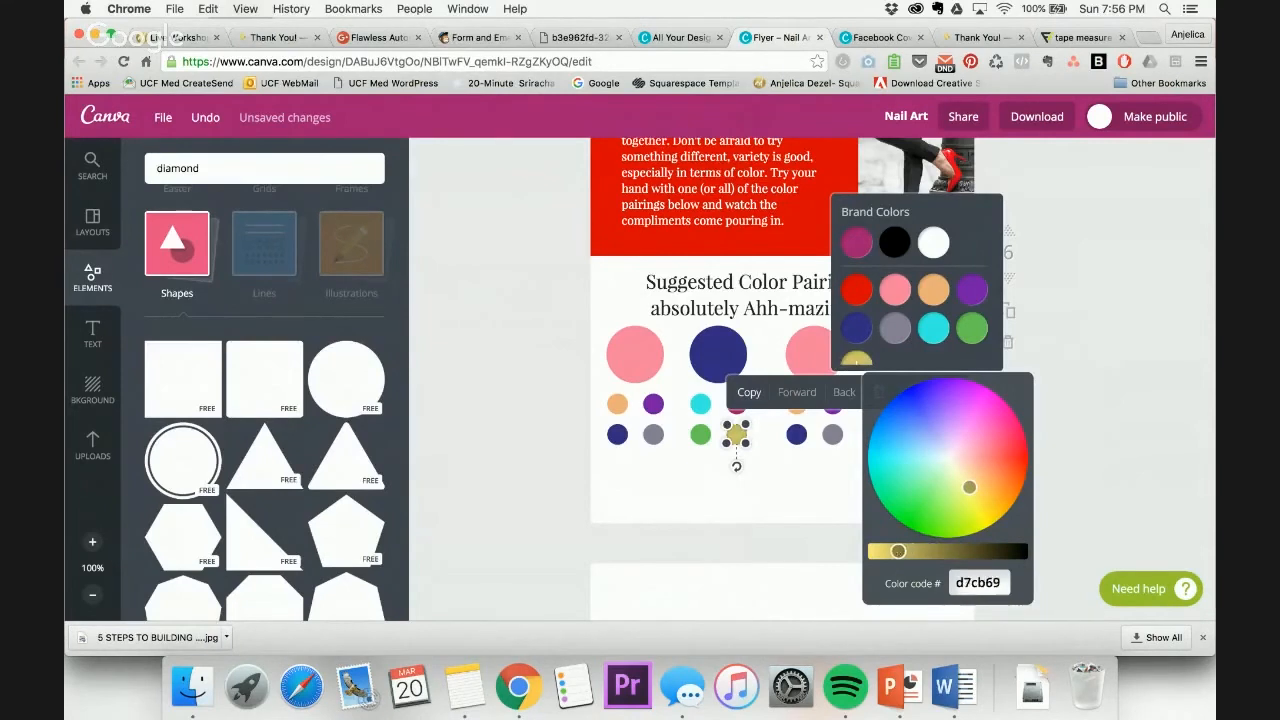
click(1107, 491)
Center the three circle groups under the color pairings heading and move the third group closer to the second for even spacing
drag(565, 330, 868, 447)
drag(732, 363, 791, 366)
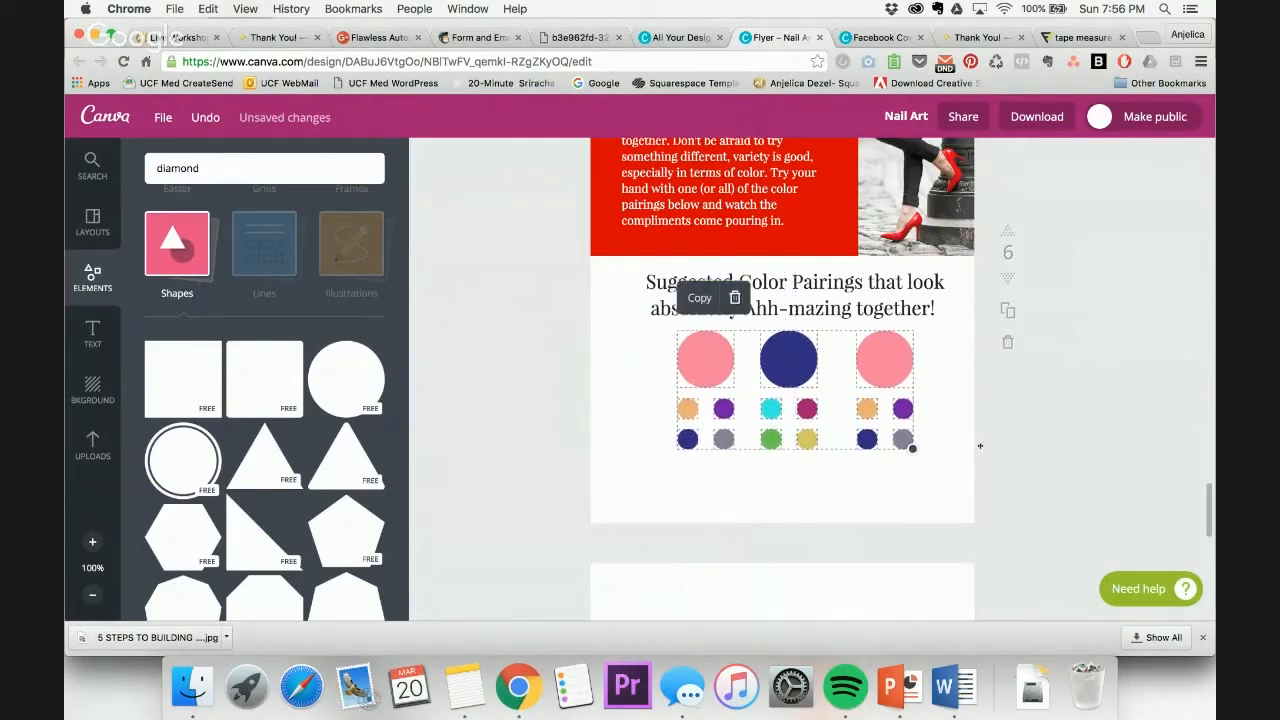
drag(1035, 488, 875, 350)
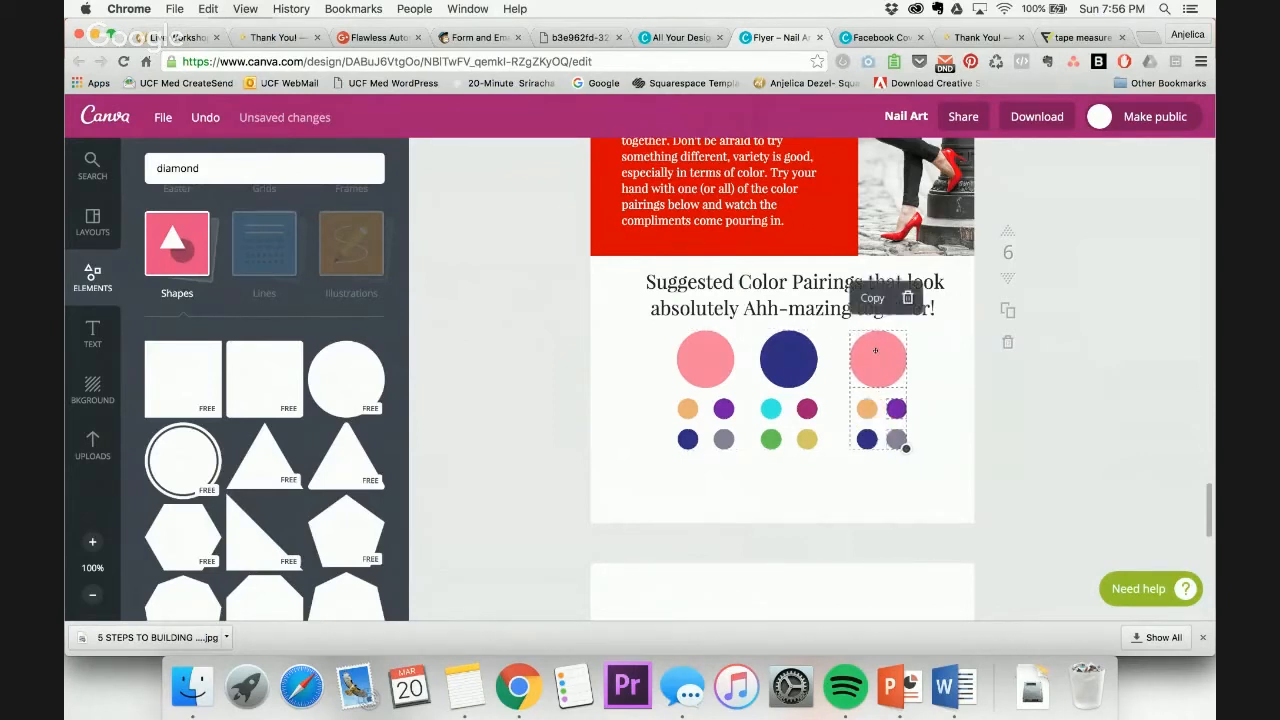
key(super+z)
drag(1024, 473, 863, 359)
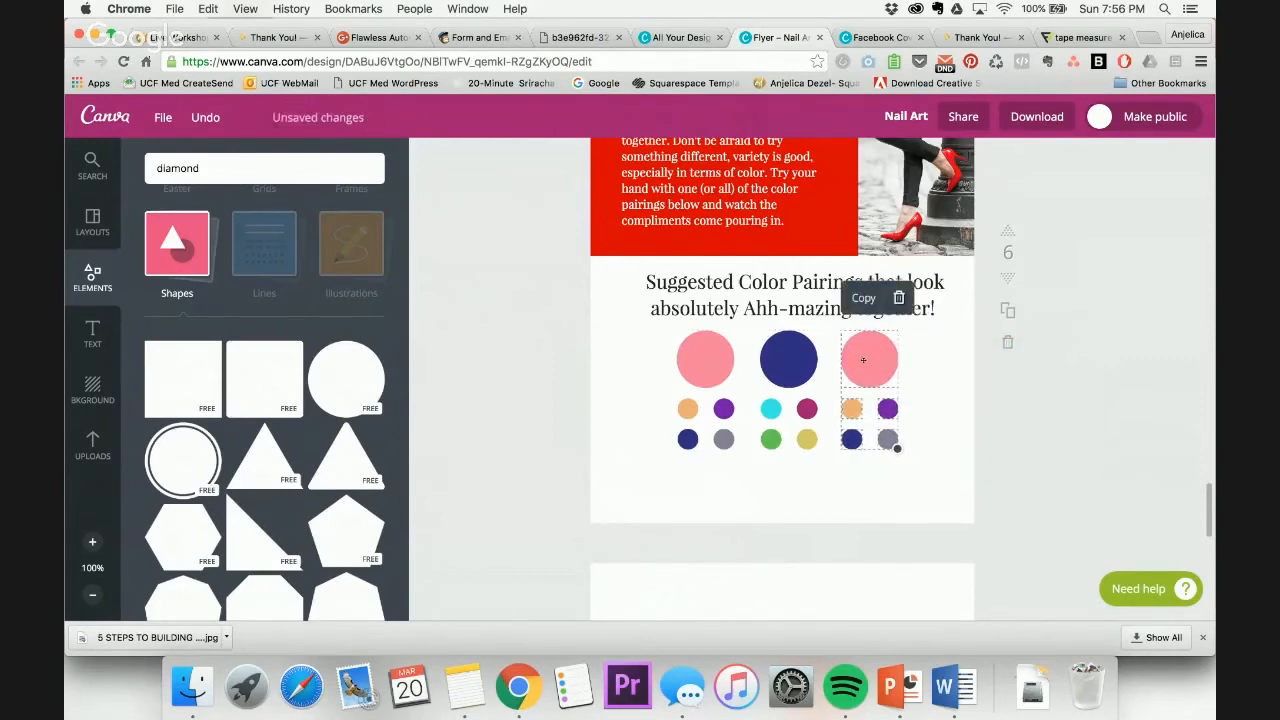
click(1077, 449)
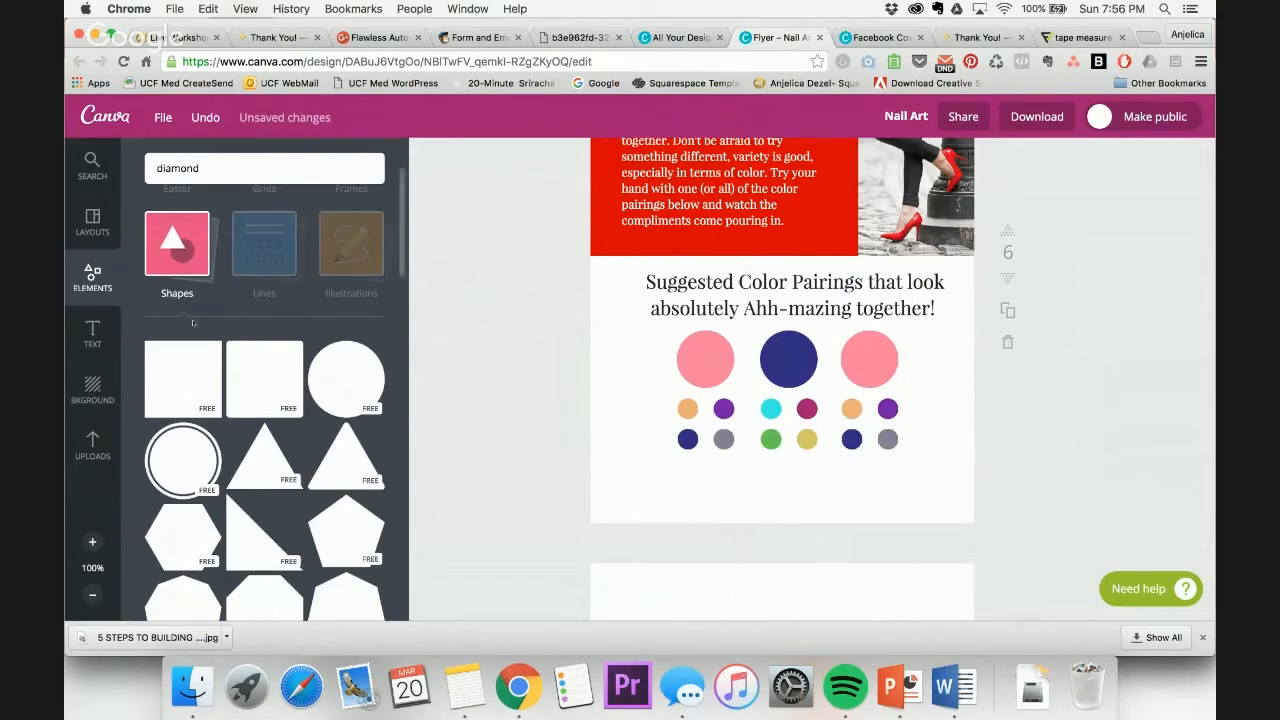
Add a subheading reading PINK at font size 14 and place it on the first group's large pink circle
click(92, 333)
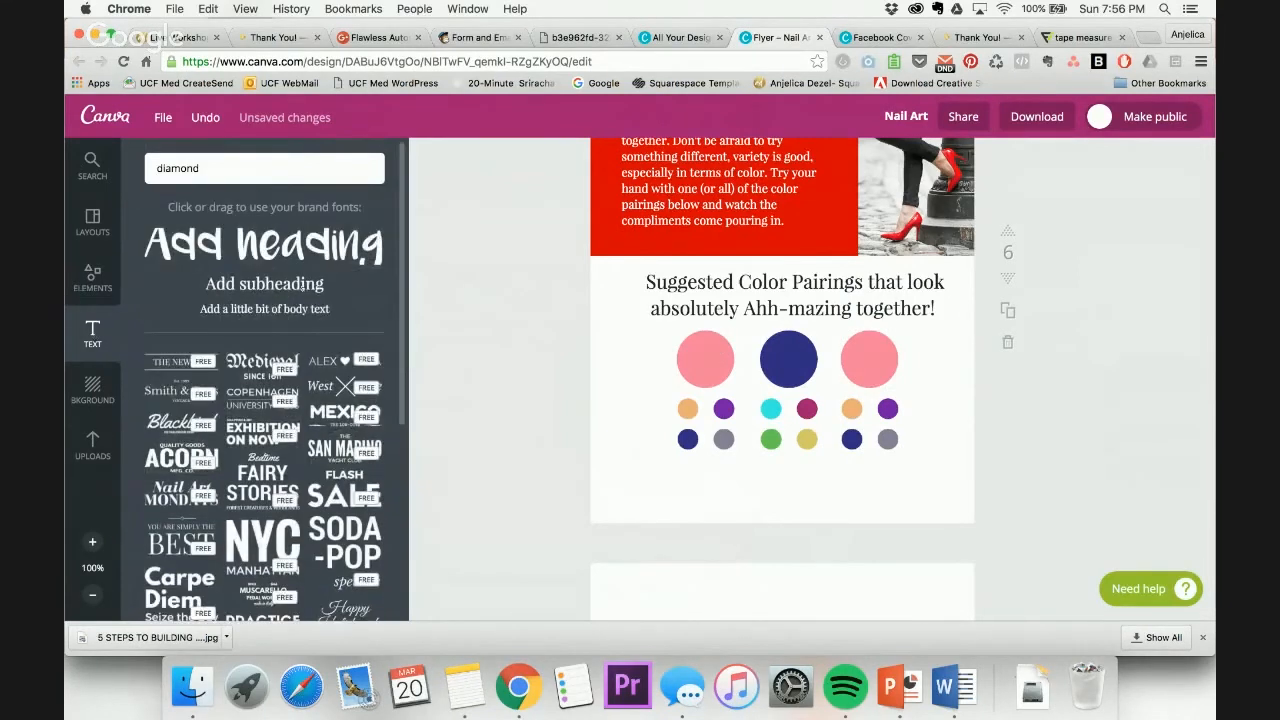
click(264, 283)
text(PlNK)
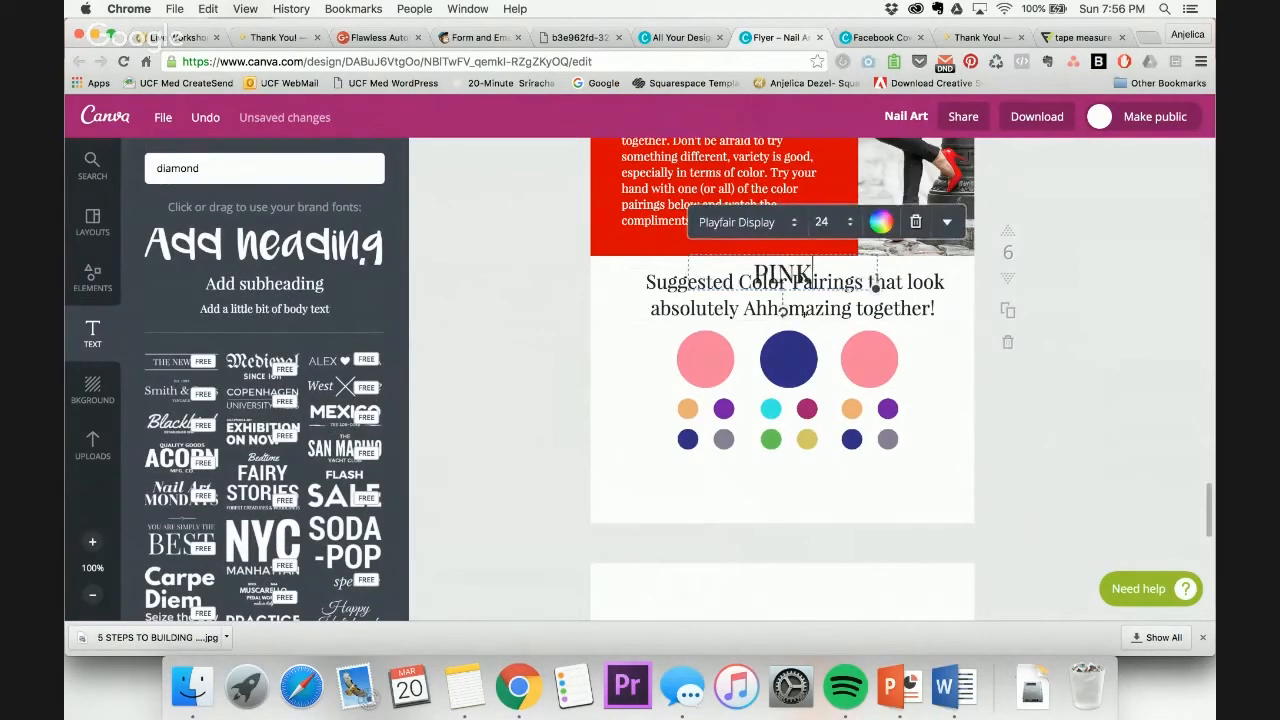
click(822, 222)
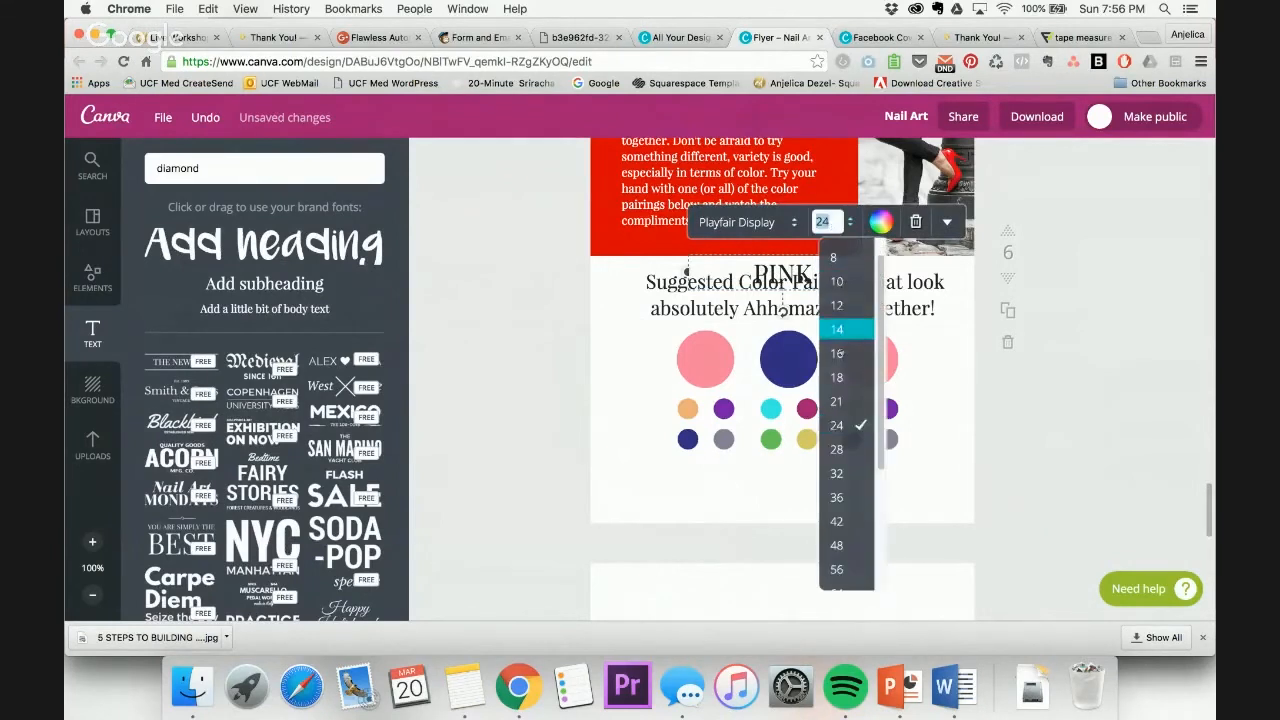
click(837, 328)
drag(783, 297, 693, 347)
click(459, 388)
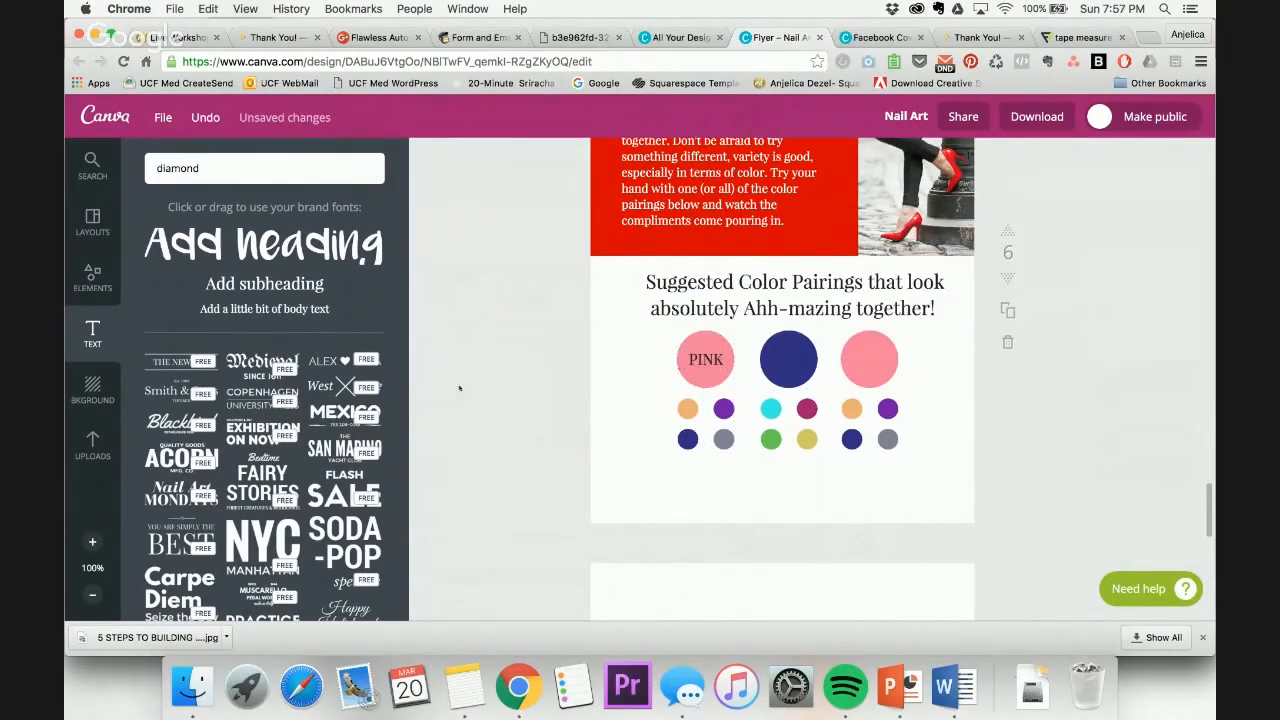
Duplicate the PINK label onto the large navy circle, change its text to NAVY and color it white
click(706, 352)
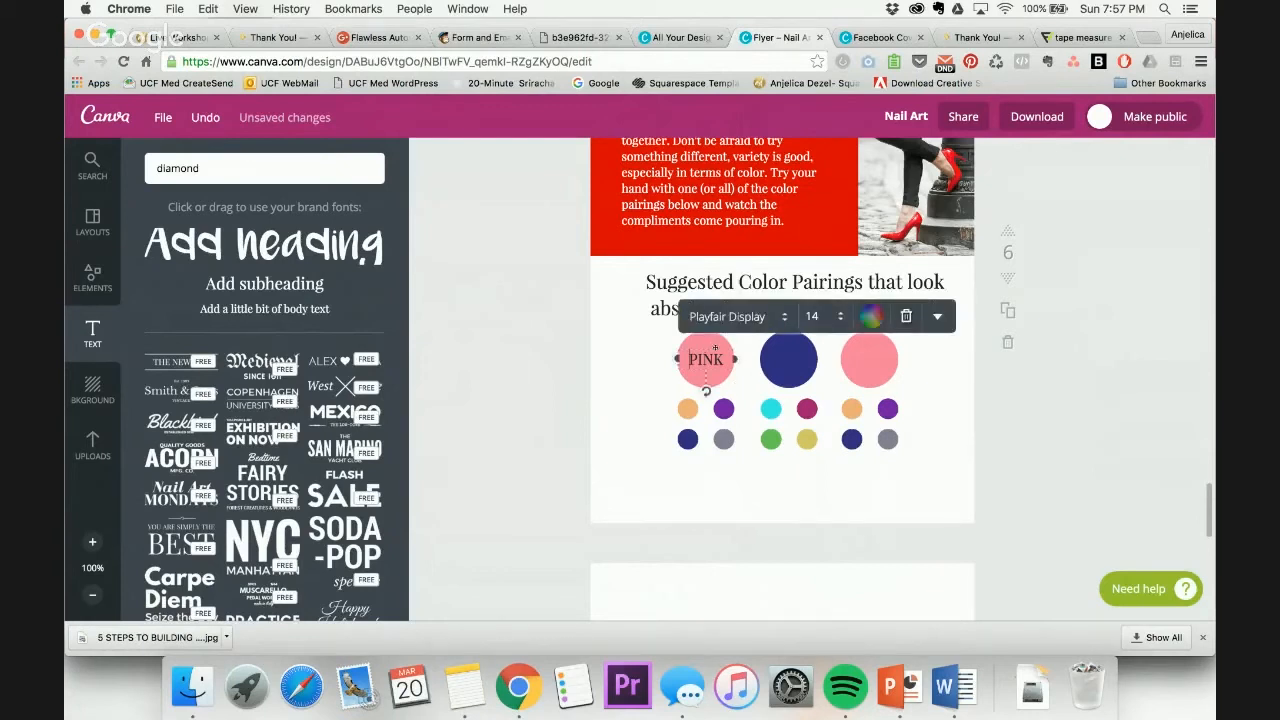
drag(715, 346, 790, 360)
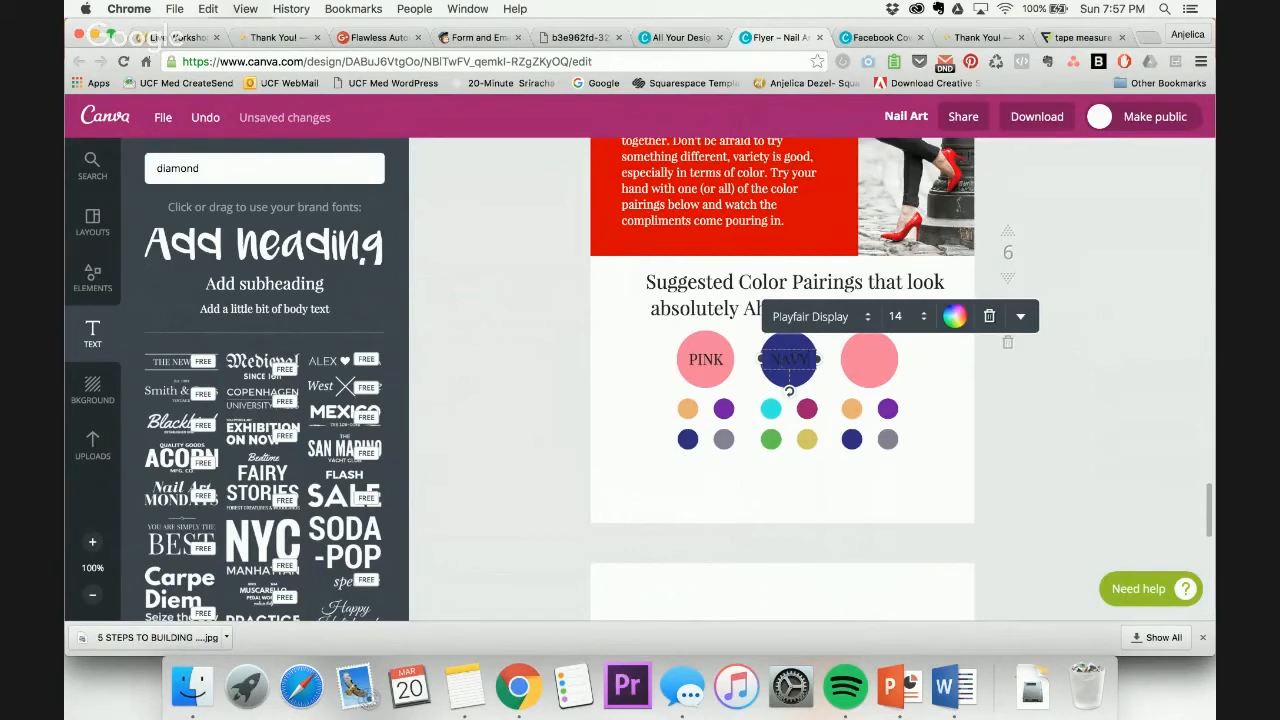
key(super+a)
click(956, 320)
click(972, 381)
click(1102, 381)
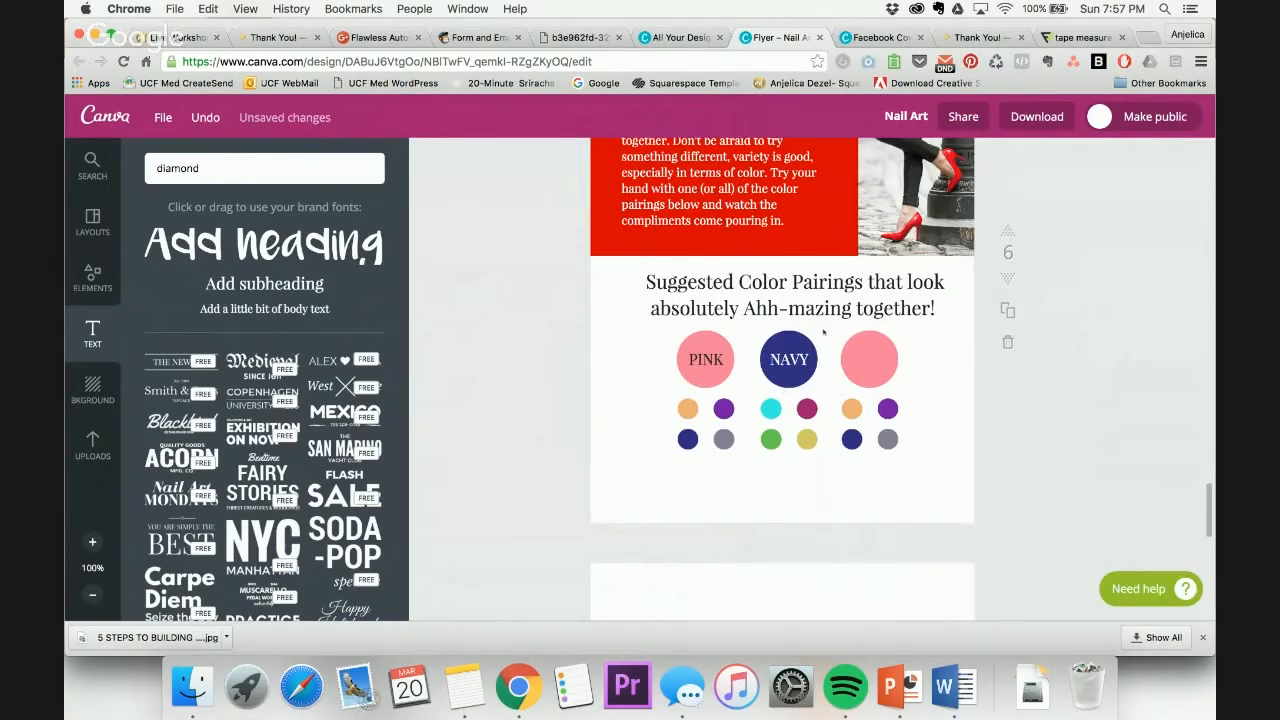
Delete the blank seventh page after the Take Calculated Risks page
scroll(823, 332, up, 1)
scroll(823, 332, down, 6)
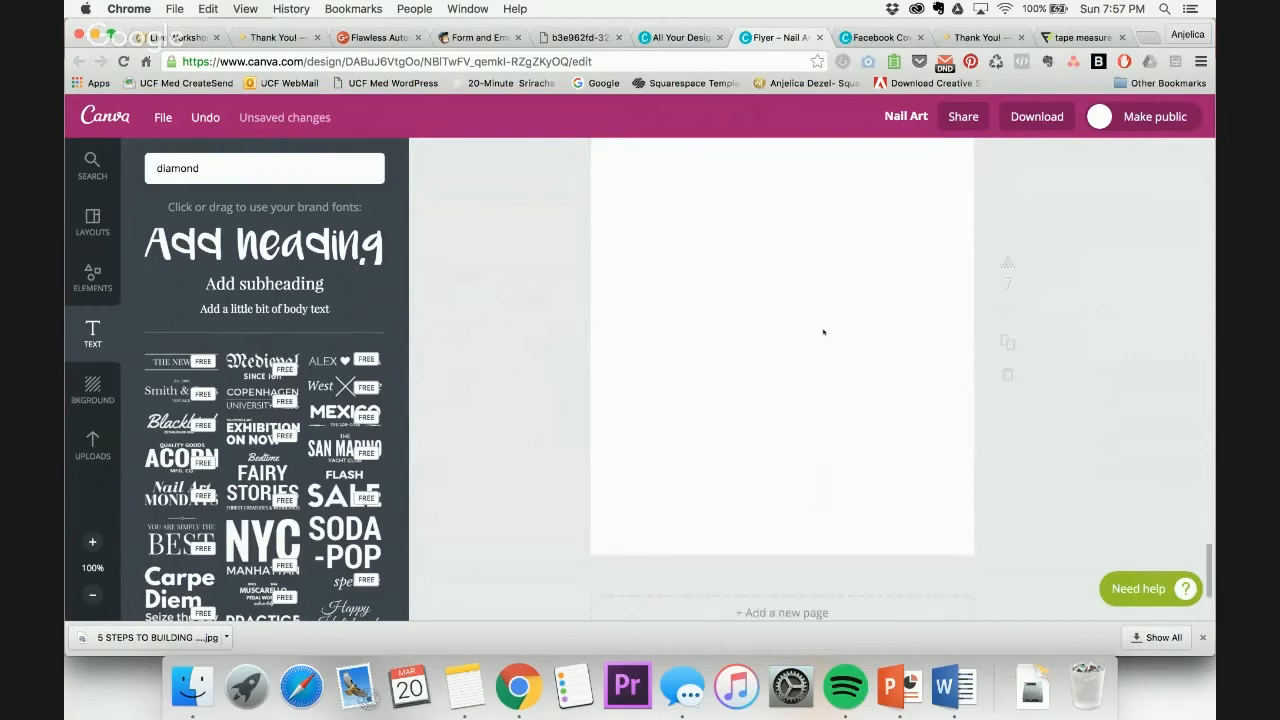
scroll(1003, 453, up, 4)
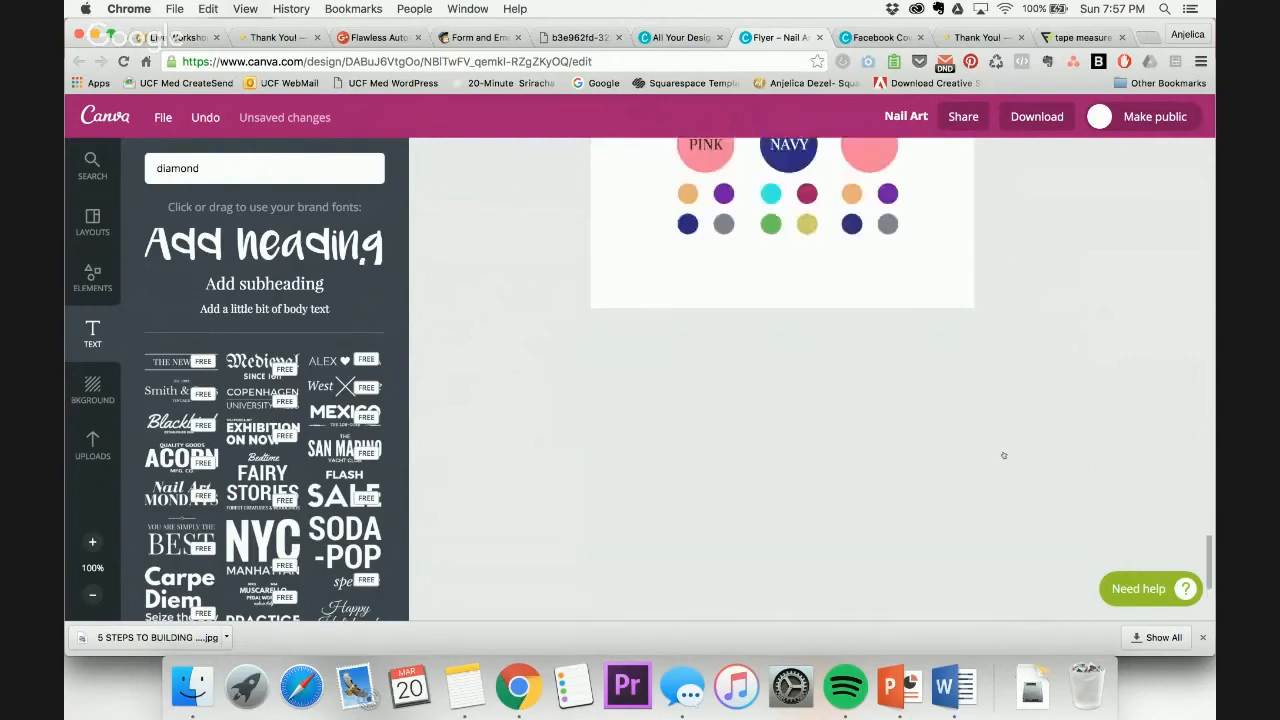
scroll(1003, 453, up, 2)
scroll(1051, 371, down, 3)
scroll(1051, 371, up, 7)
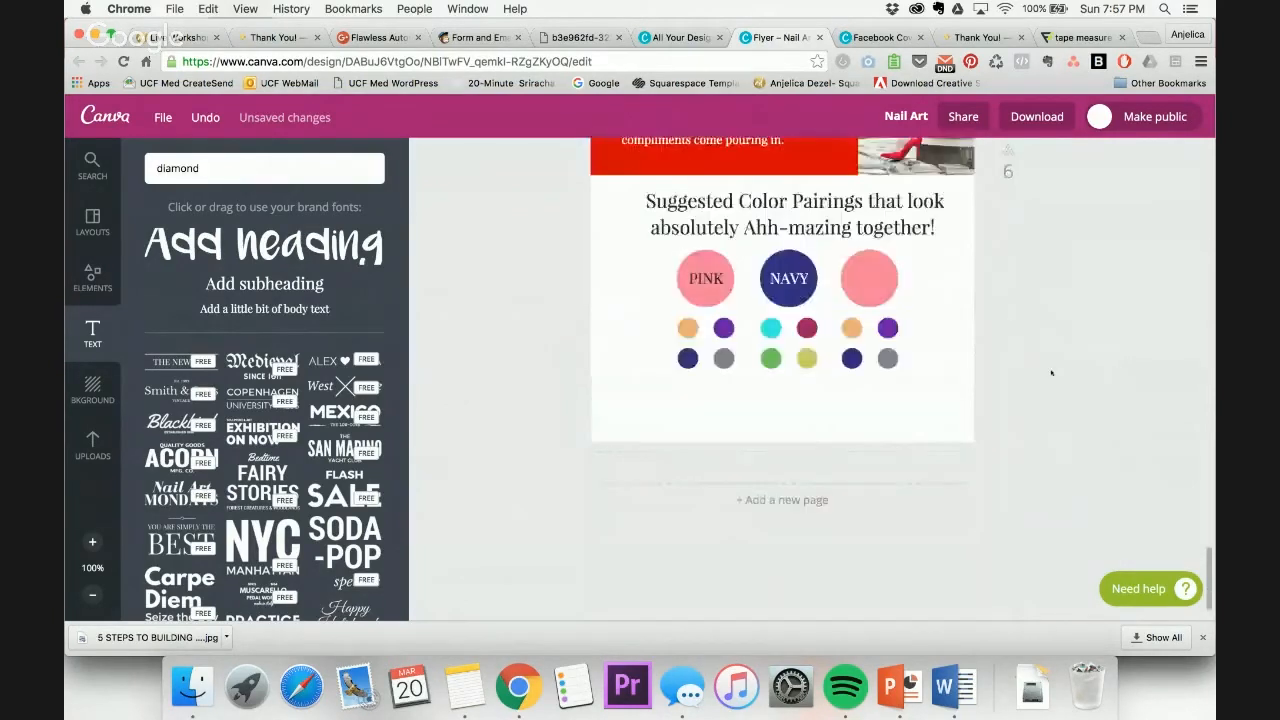
scroll(1051, 373, down, 4)
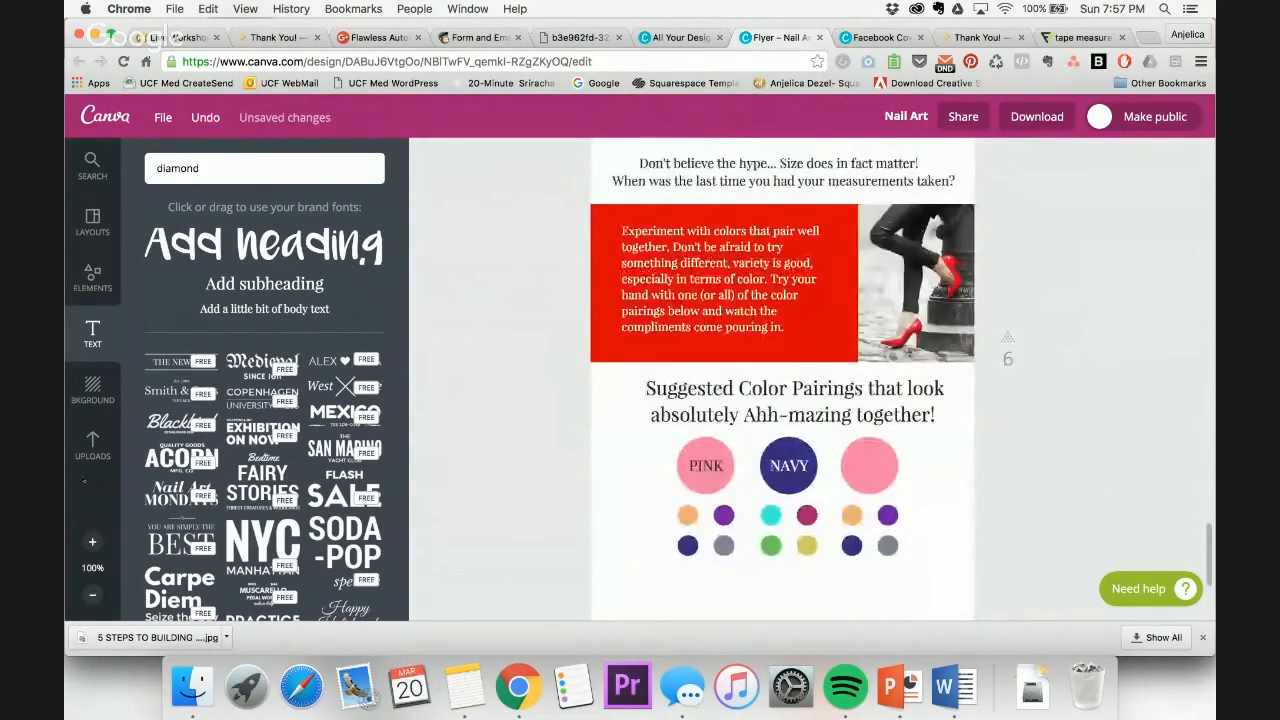
Zoom the design out to 67% and delete the large magenta circle covering the Get Inspired page
click(92, 594)
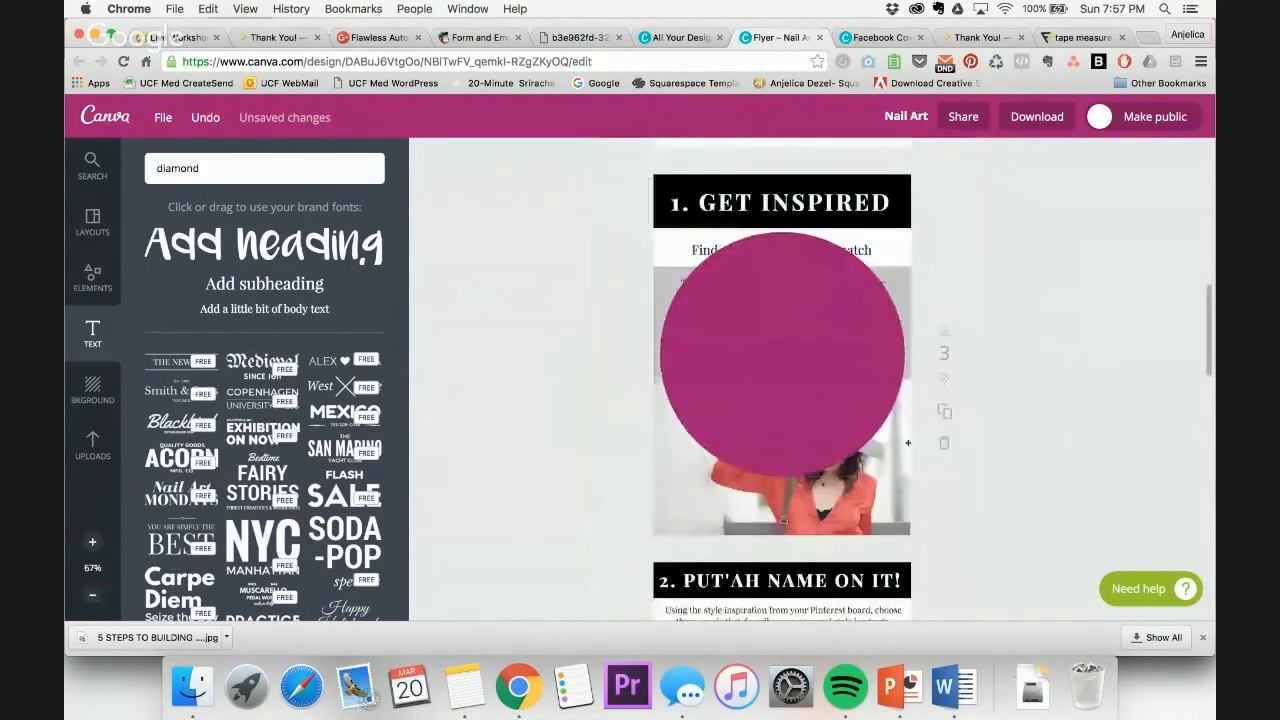
click(726, 321)
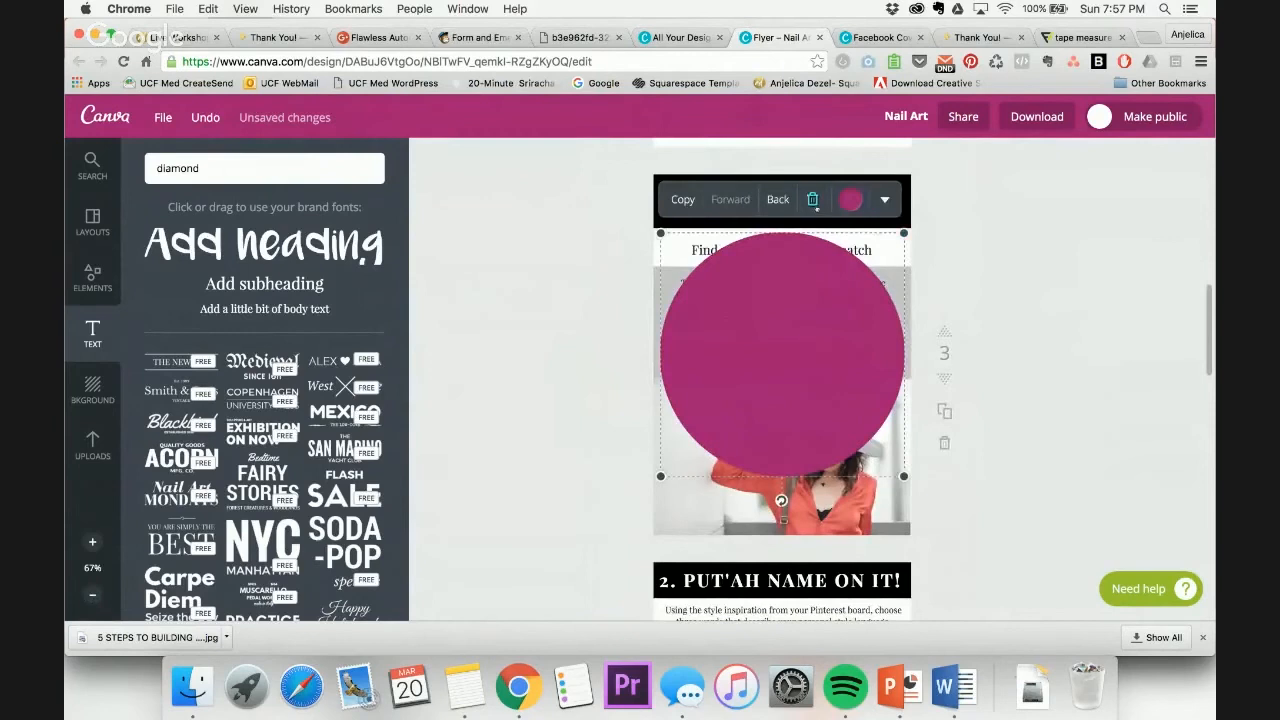
click(812, 199)
Review the layout of all pages from the cover through to the Take Calculated Risks page
scroll(943, 253, up, 5)
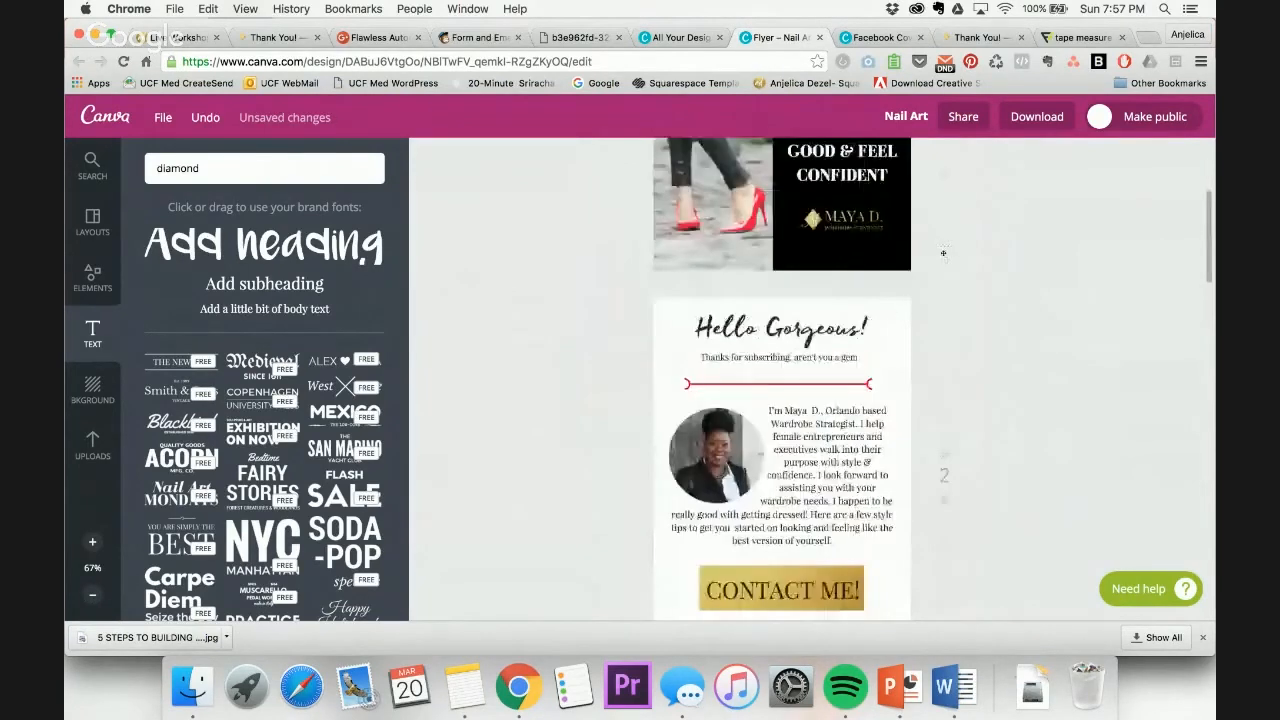
scroll(943, 253, up, 3)
scroll(943, 253, down, 8)
scroll(943, 253, down, 10)
scroll(943, 255, down, 10)
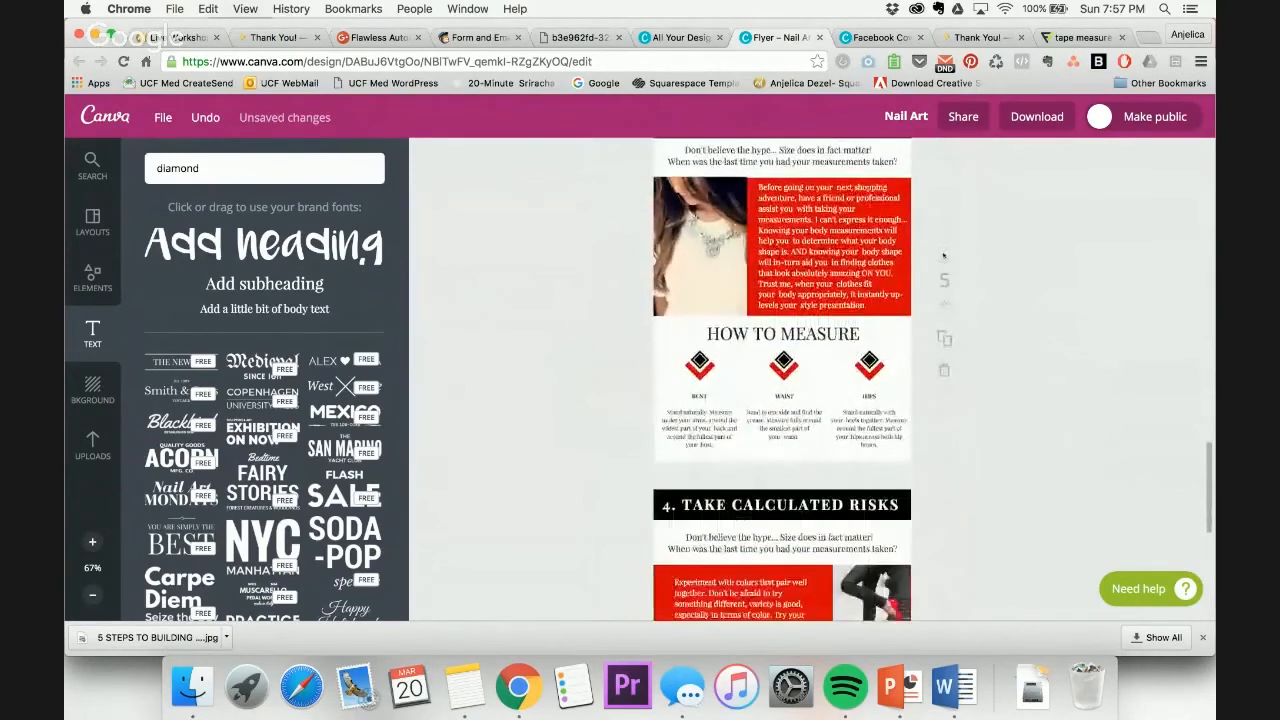
scroll(943, 256, down, 5)
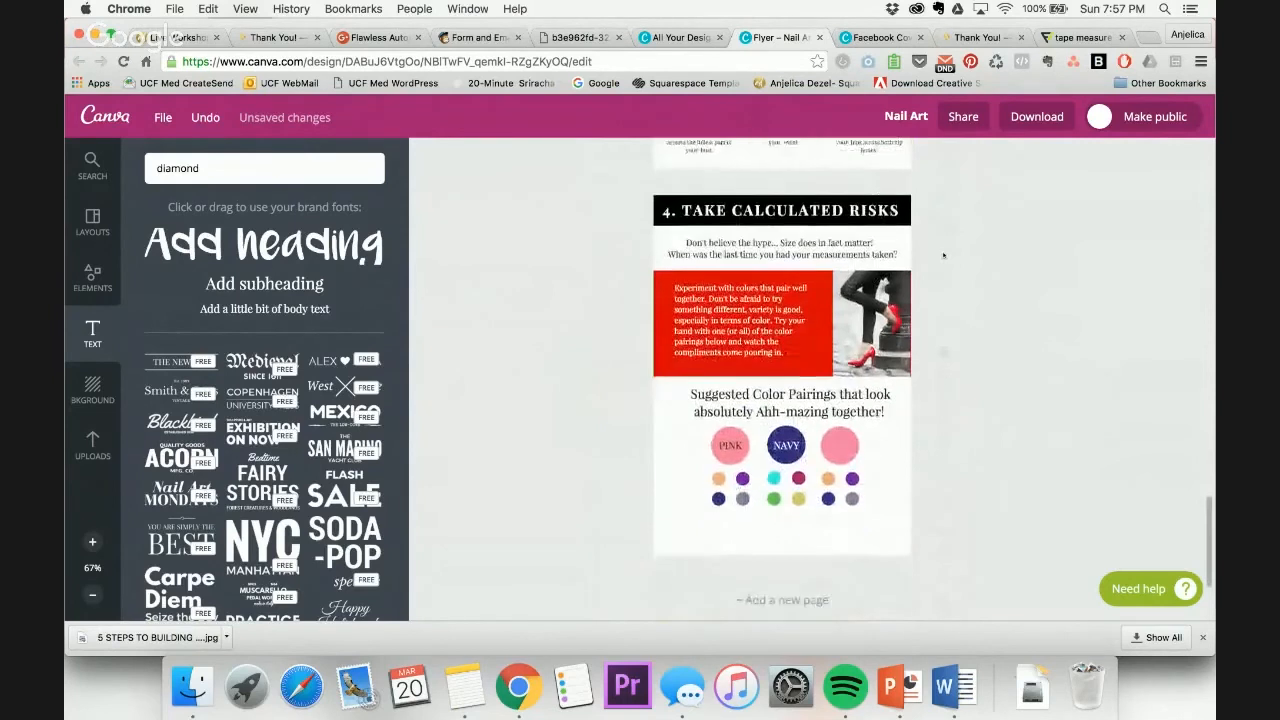
Download the whole design as a standard PDF
scroll(943, 255, up, 5)
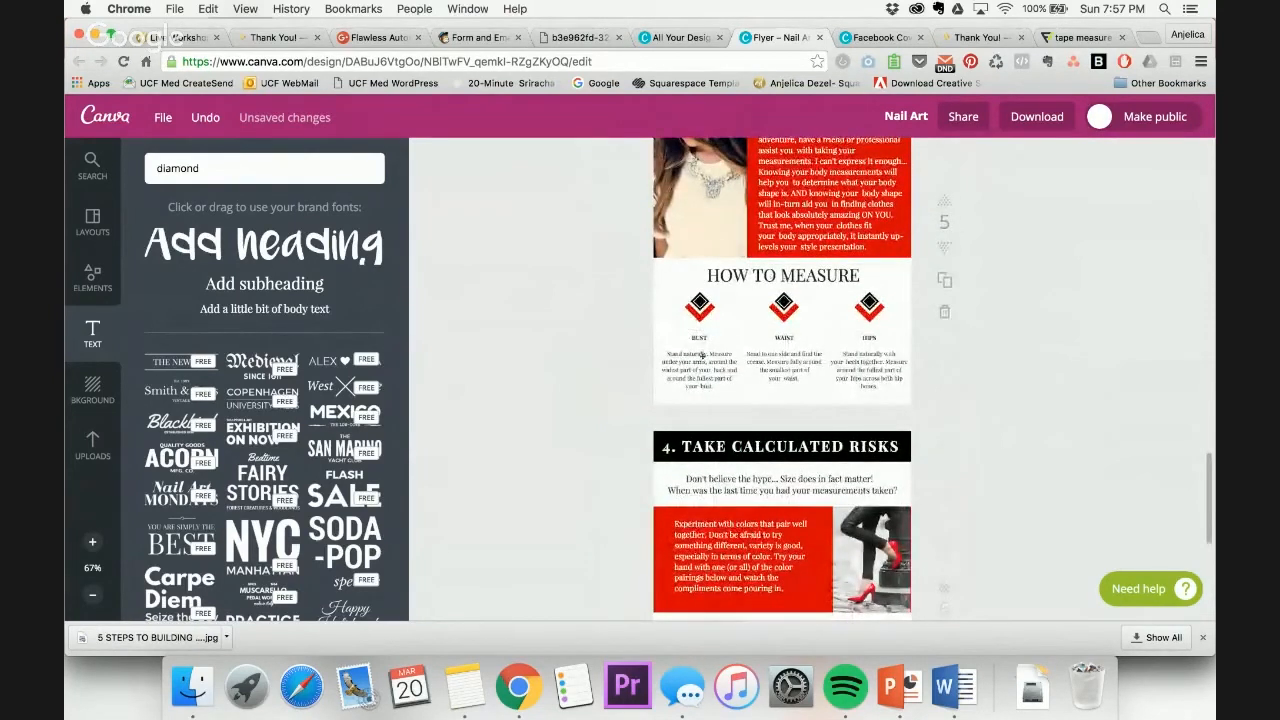
scroll(936, 300, up, 10)
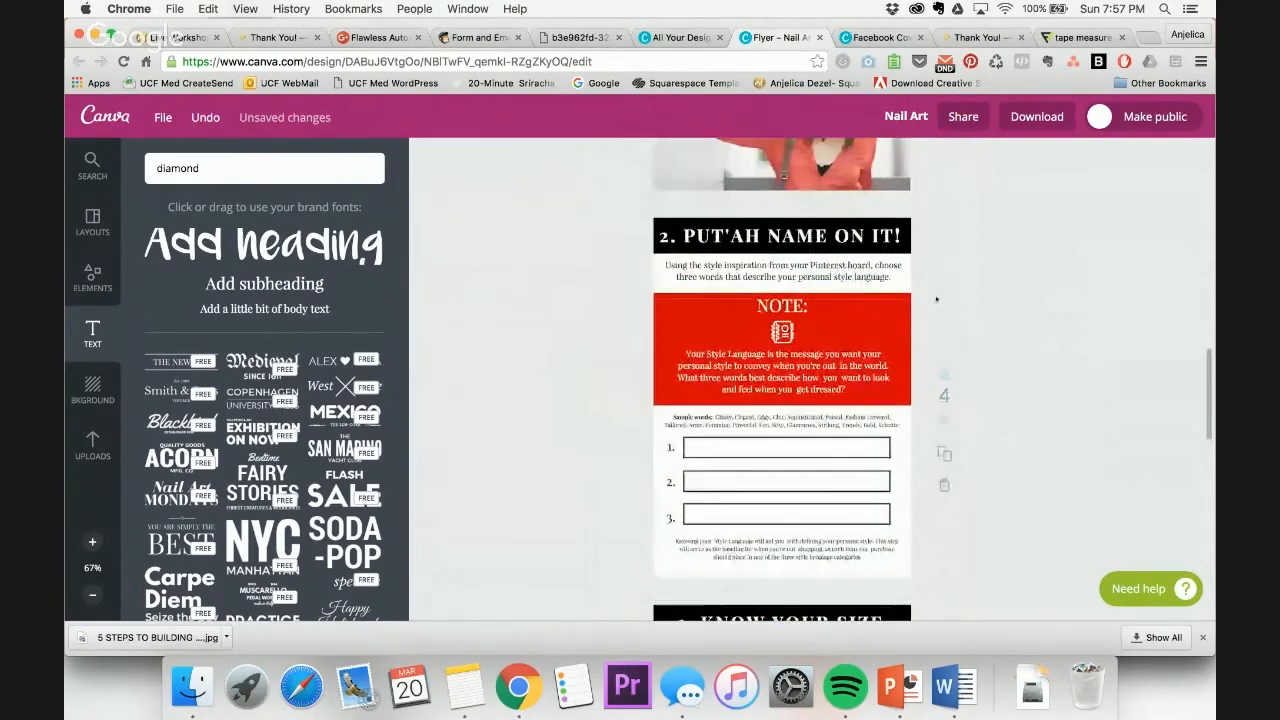
scroll(936, 299, up, 5)
scroll(936, 299, up, 4)
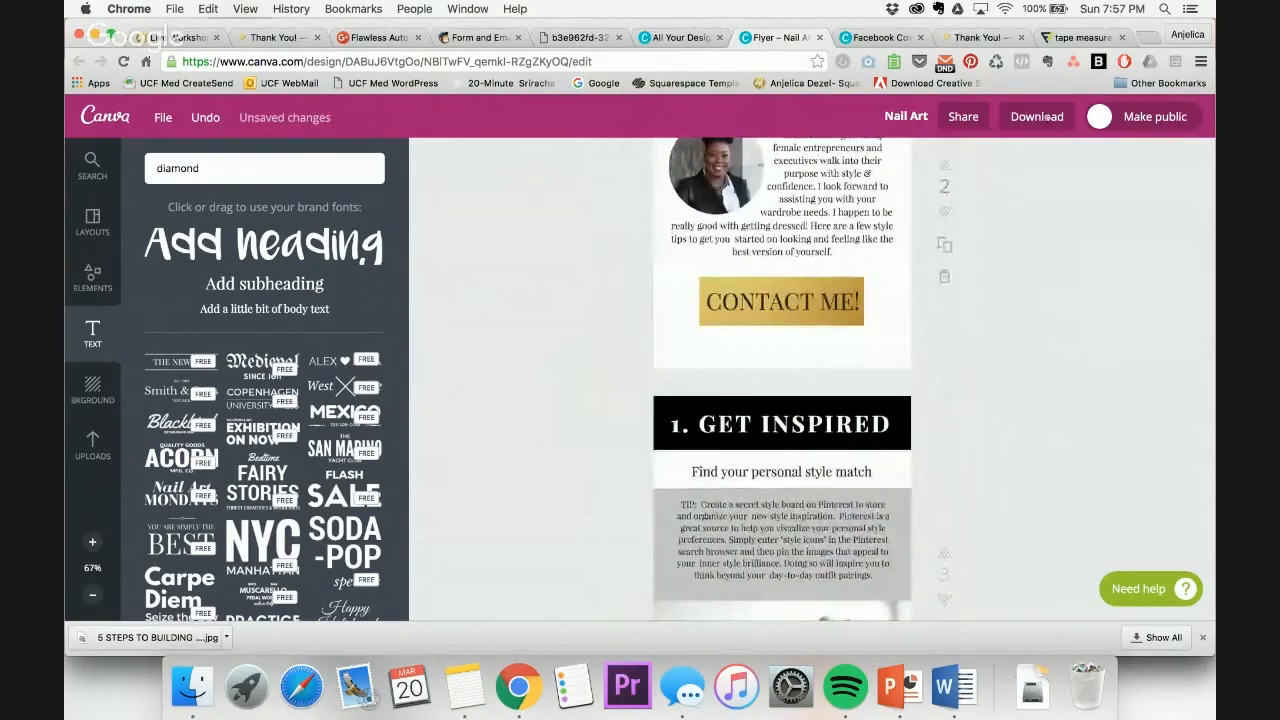
click(1037, 116)
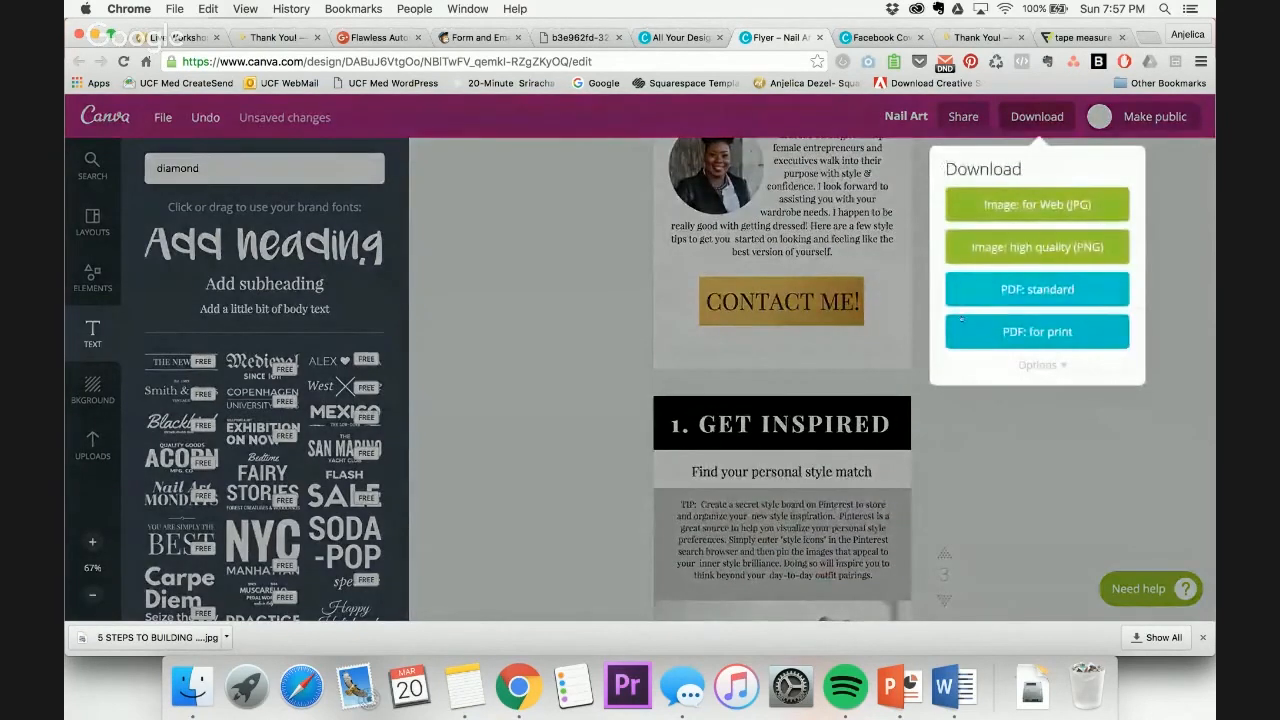
click(1023, 290)
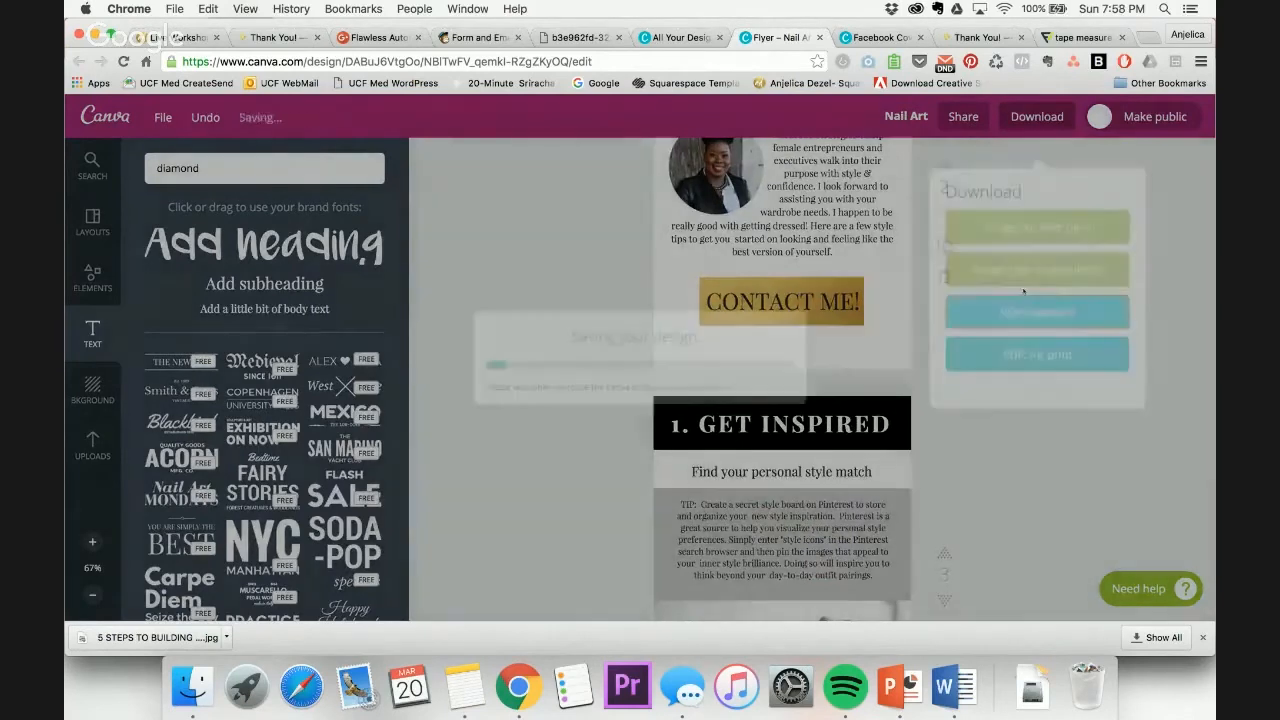
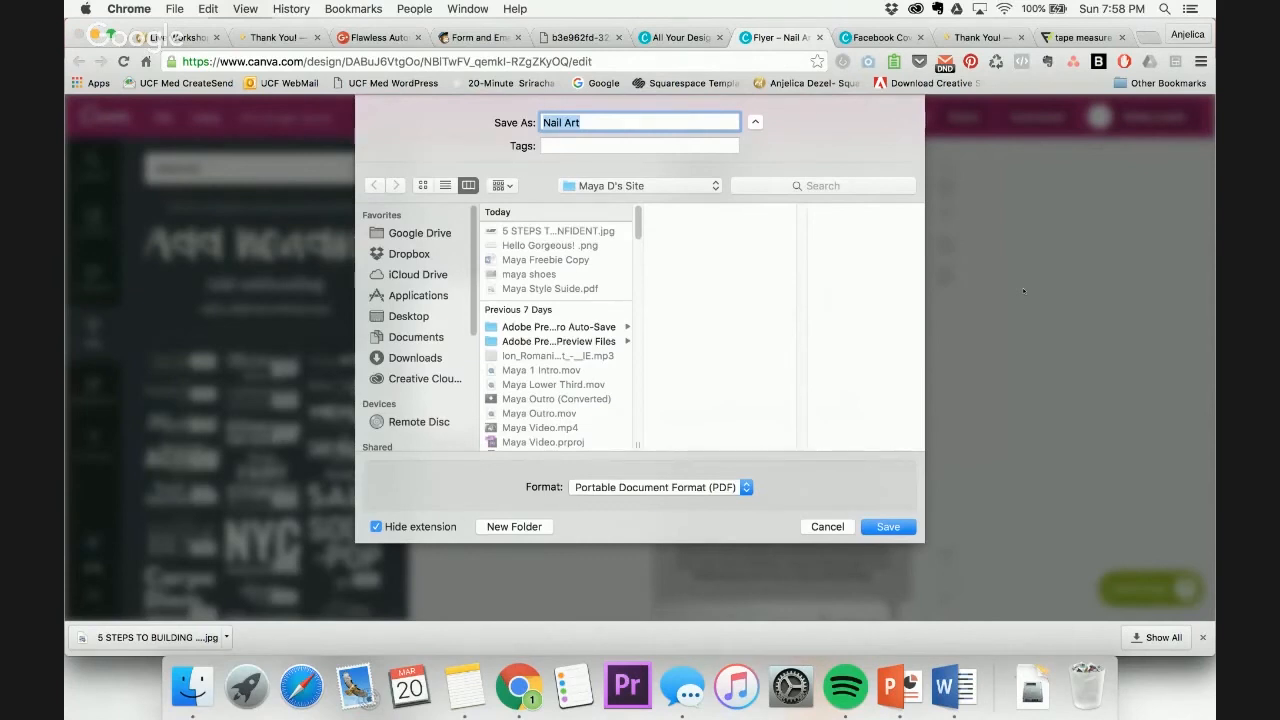
Save the PDF under the title copied from the Word document, "5 steps to building a wardrobe that makes you look good & feel confident", plus the brand name
click(953, 686)
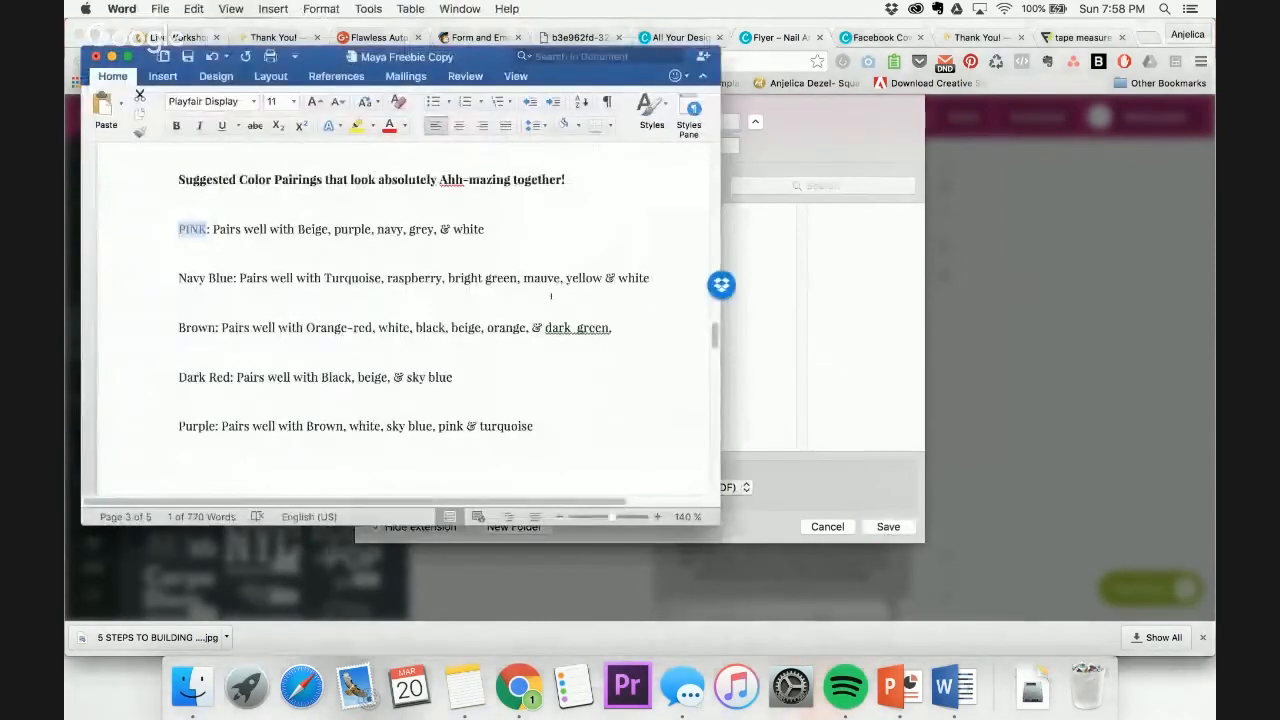
scroll(568, 276, up, 3)
drag(602, 263, 179, 264)
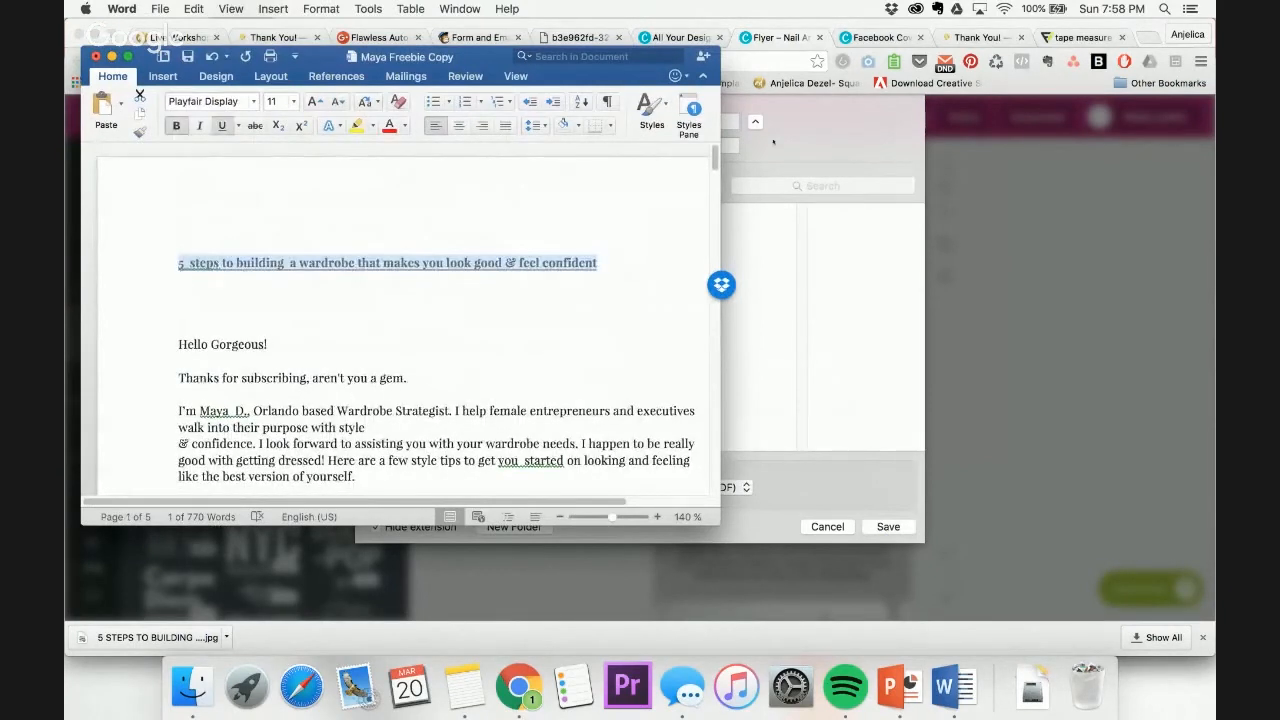
click(824, 164)
text(- M)
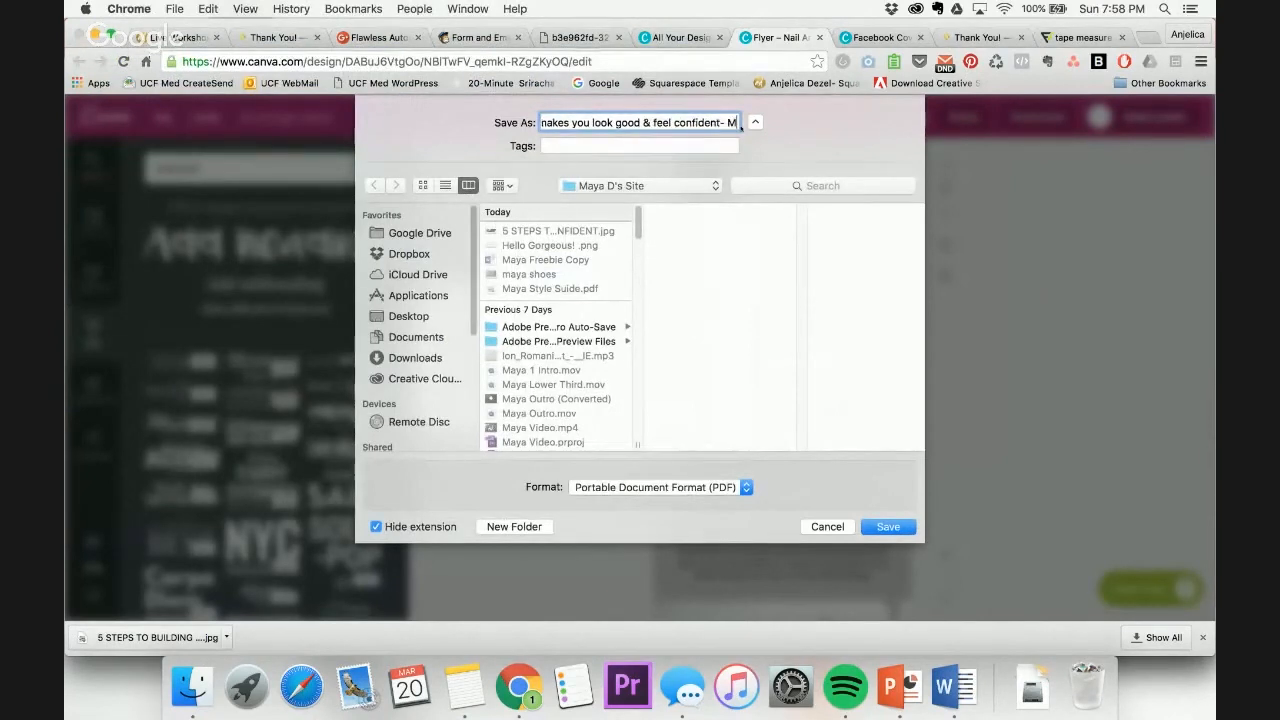
text(aya D)
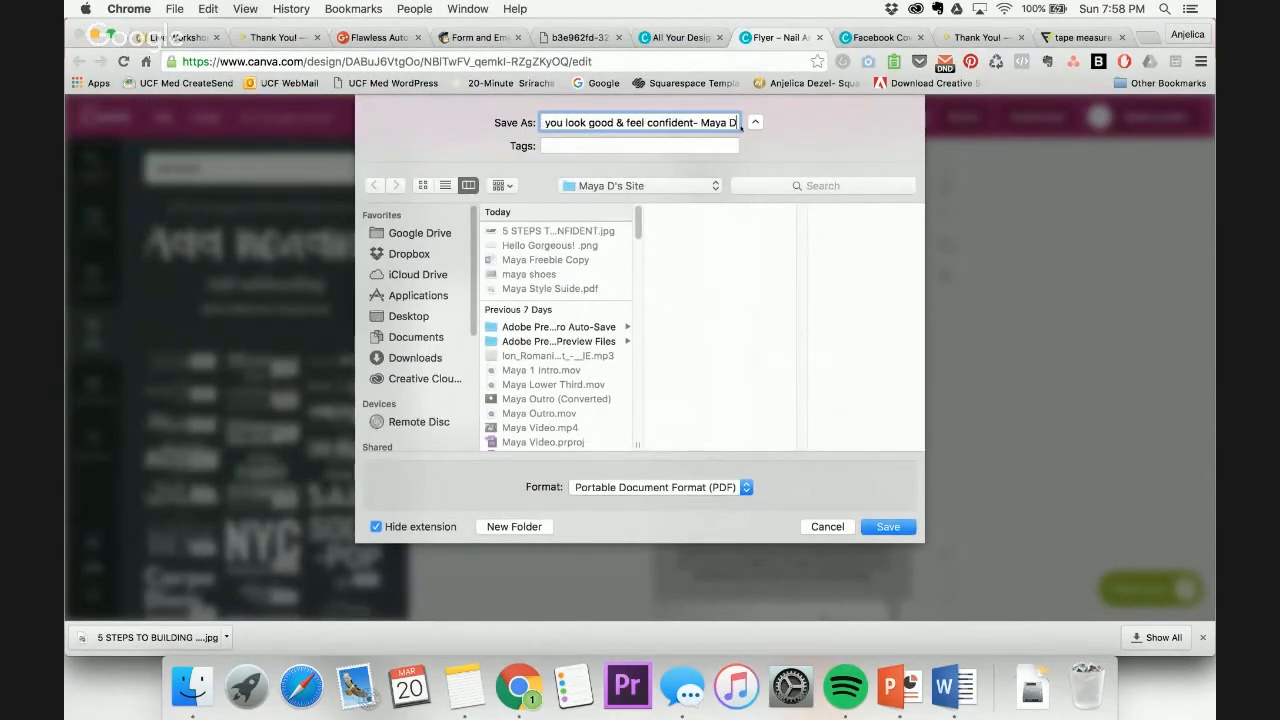
click(881, 527)
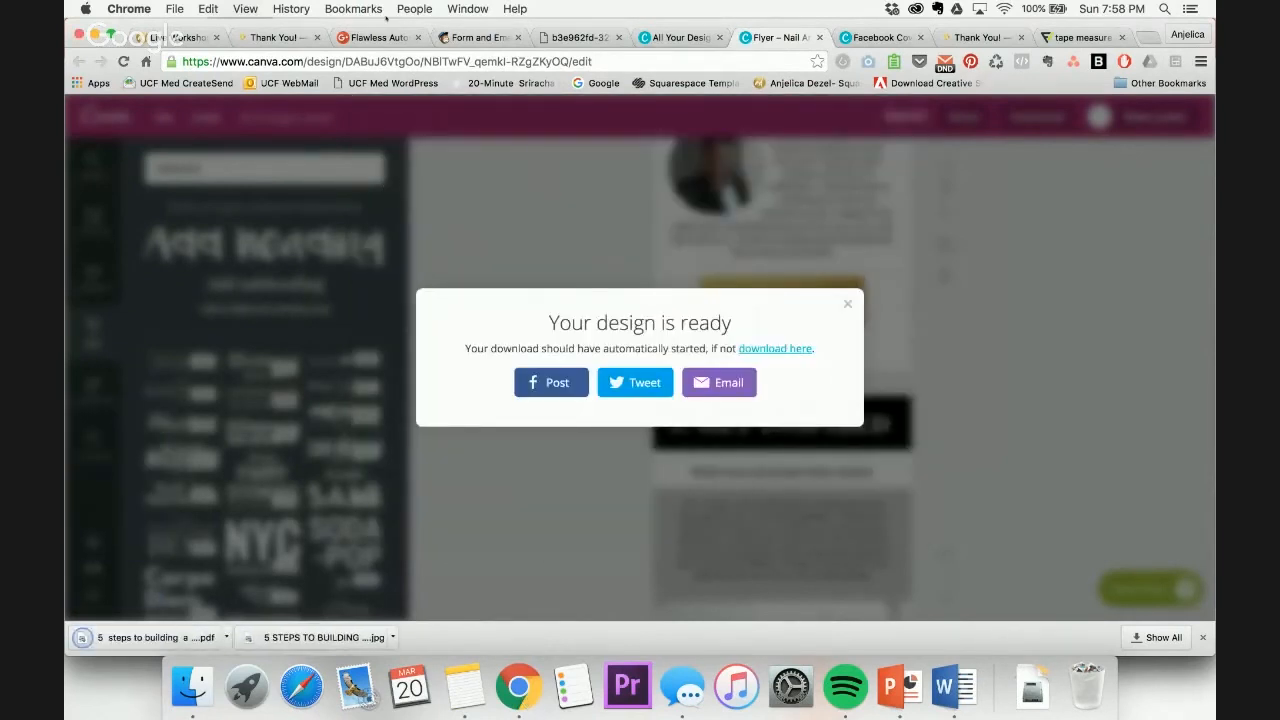
Switch to the live workshop page, reconnect its chat box and read the latest messages
click(182, 37)
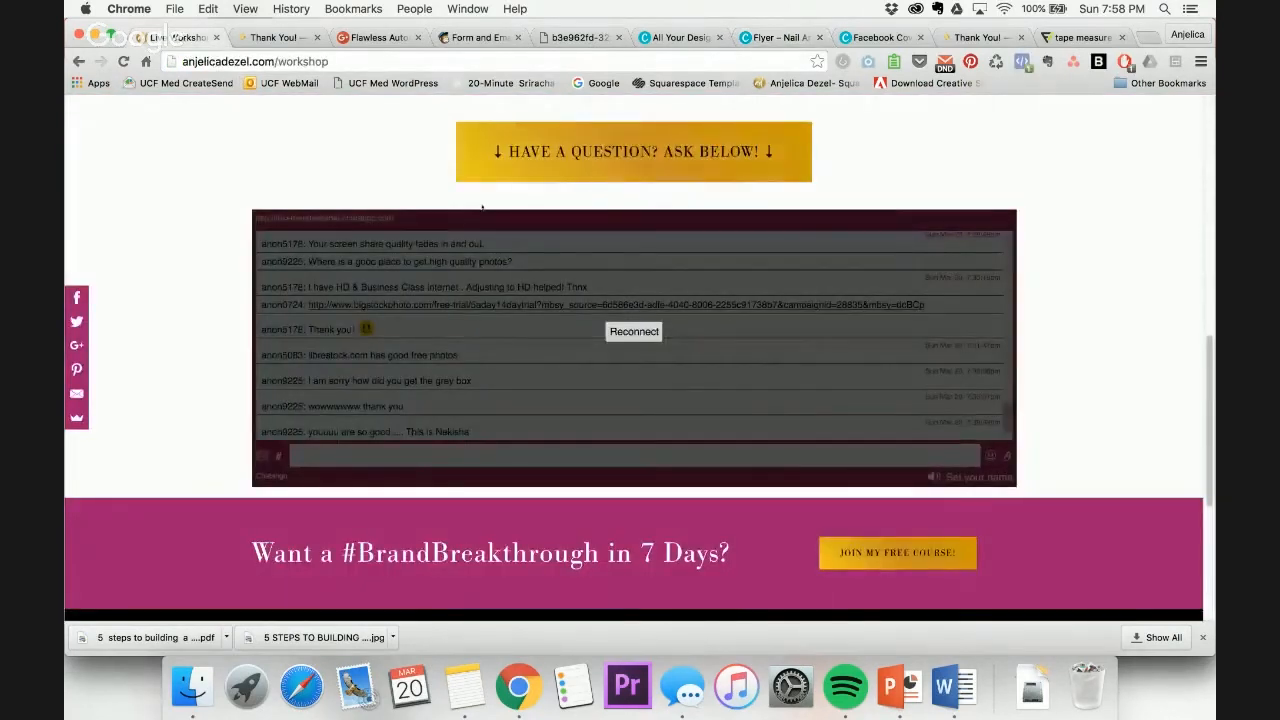
click(645, 330)
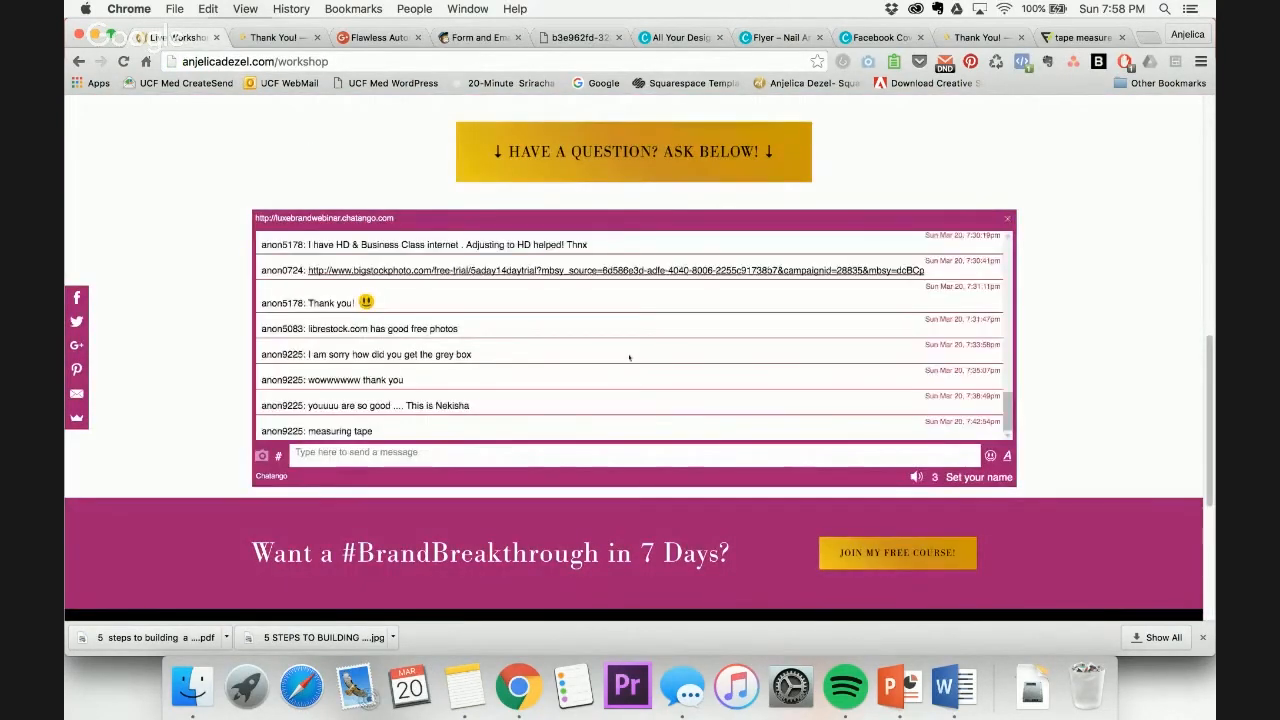
scroll(629, 357, down, 1)
scroll(629, 357, down, 1)
scroll(580, 340, down, 1)
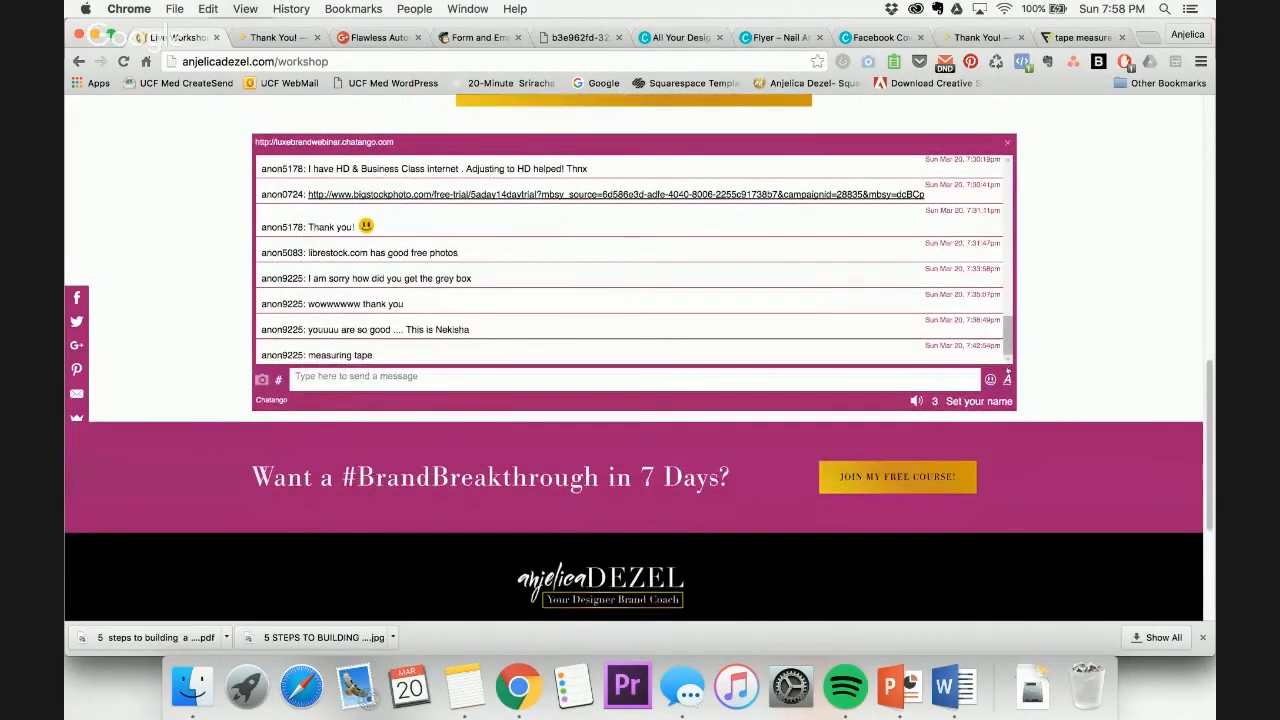
Switch to the Squarespace site editor and open the unlinked page named New Page
click(276, 37)
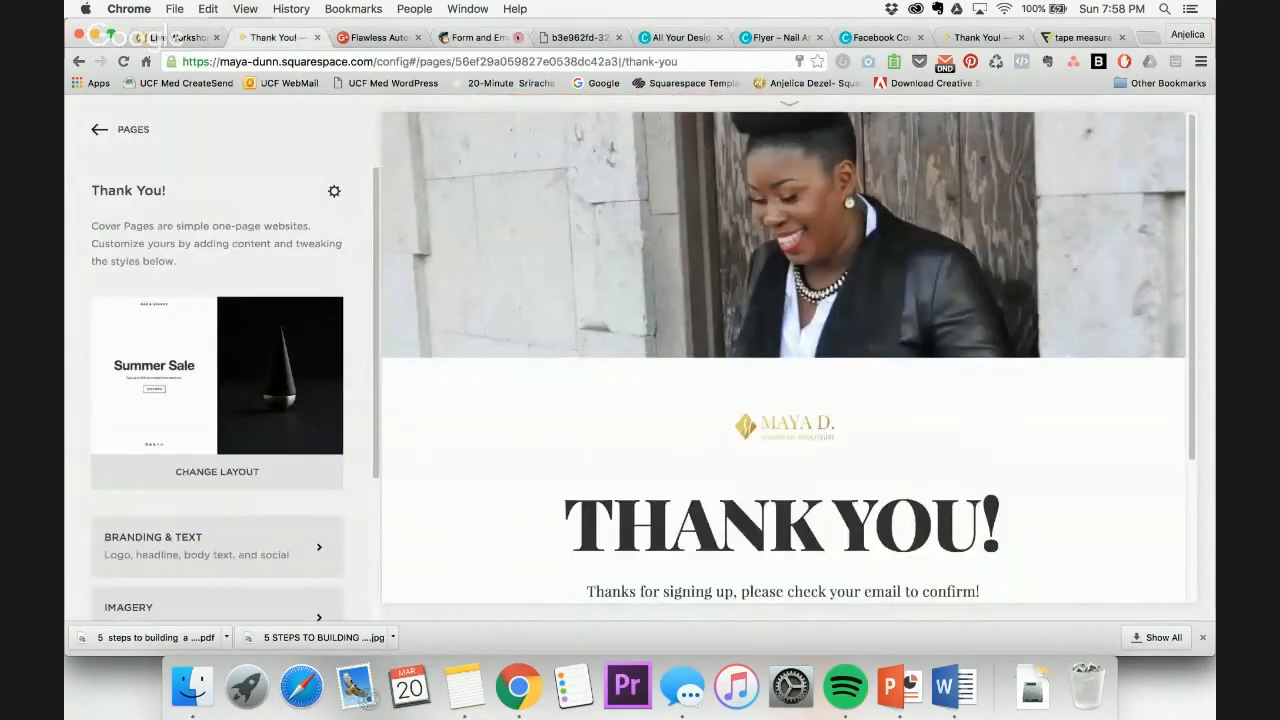
click(95, 129)
click(95, 129)
click(164, 322)
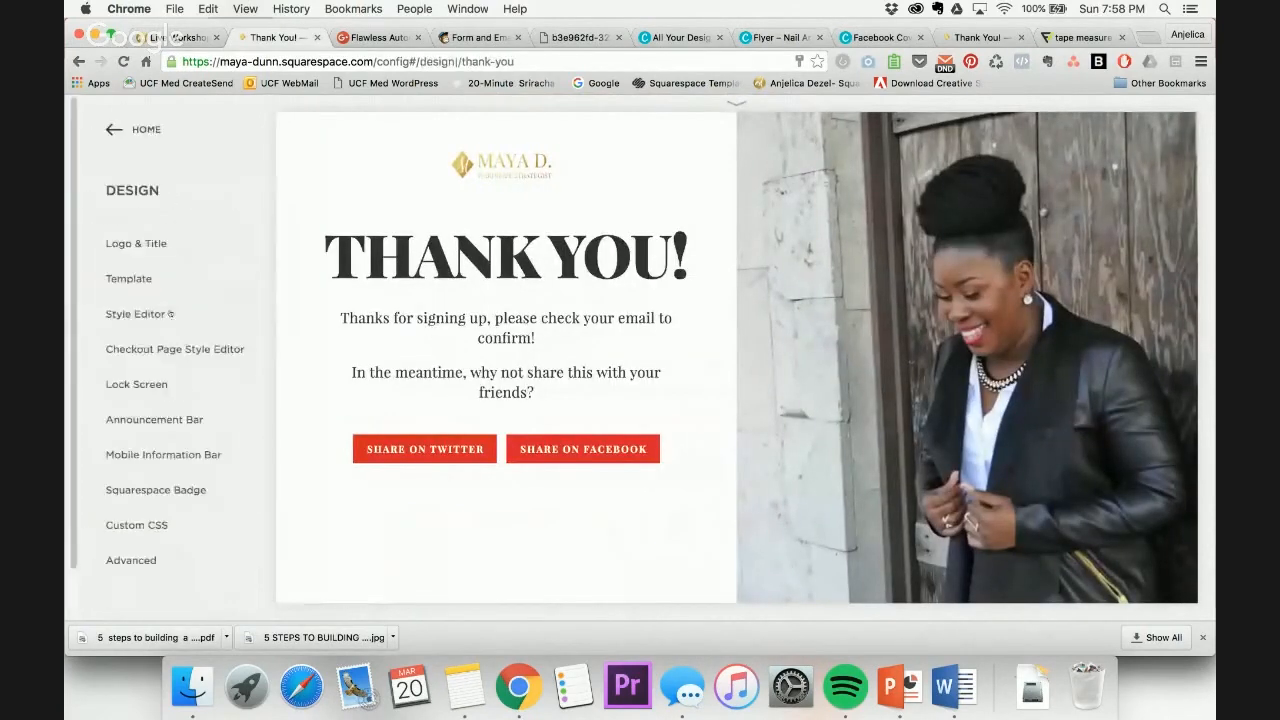
click(95, 129)
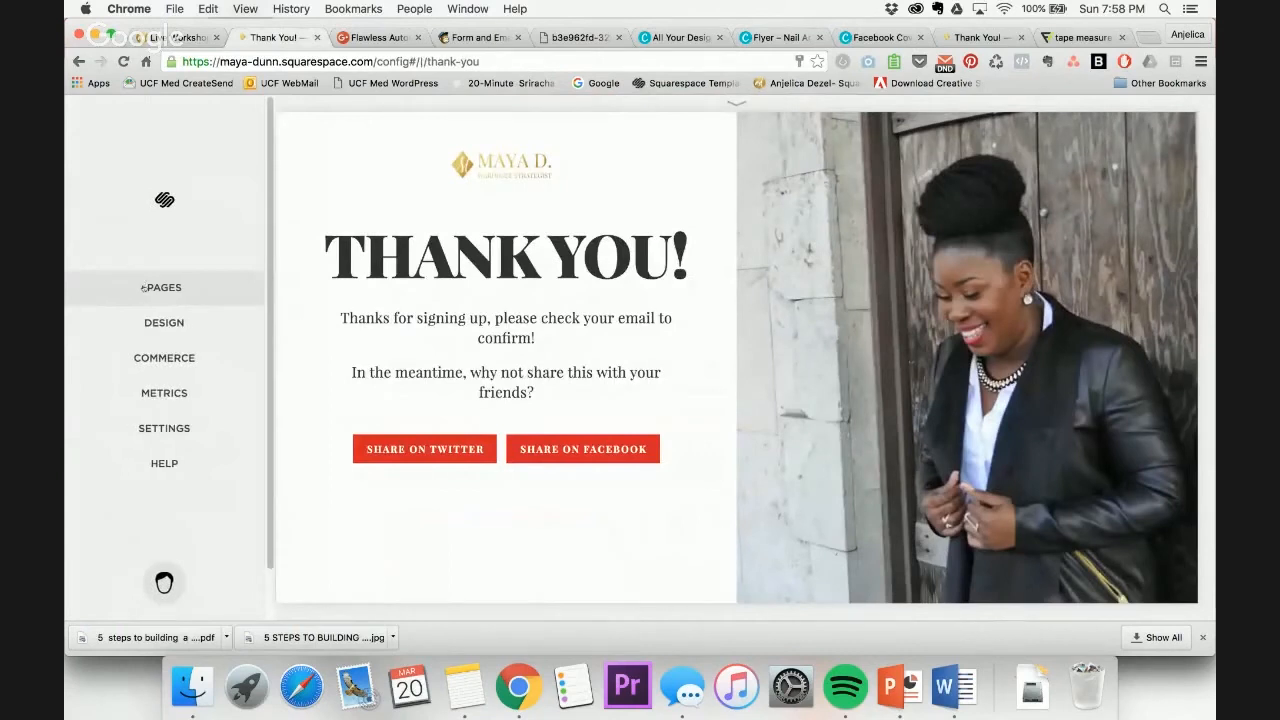
click(143, 287)
scroll(131, 470, down, 10)
scroll(131, 470, down, 4)
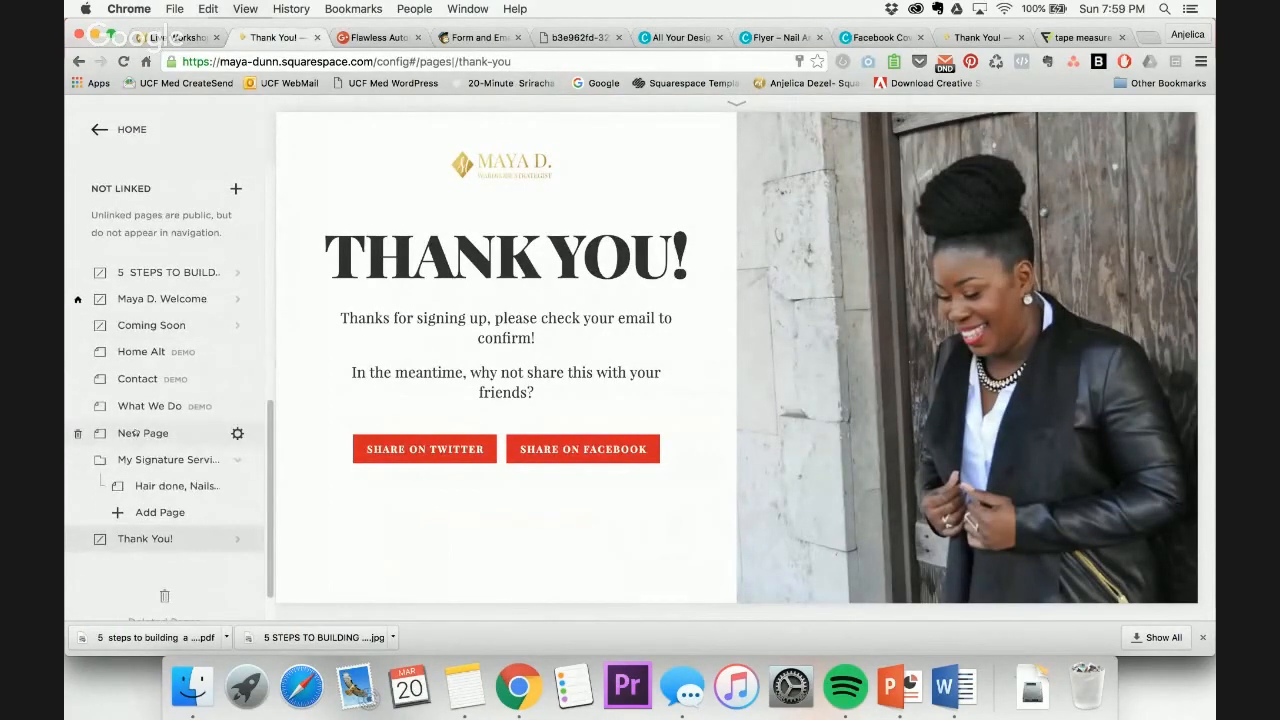
click(134, 433)
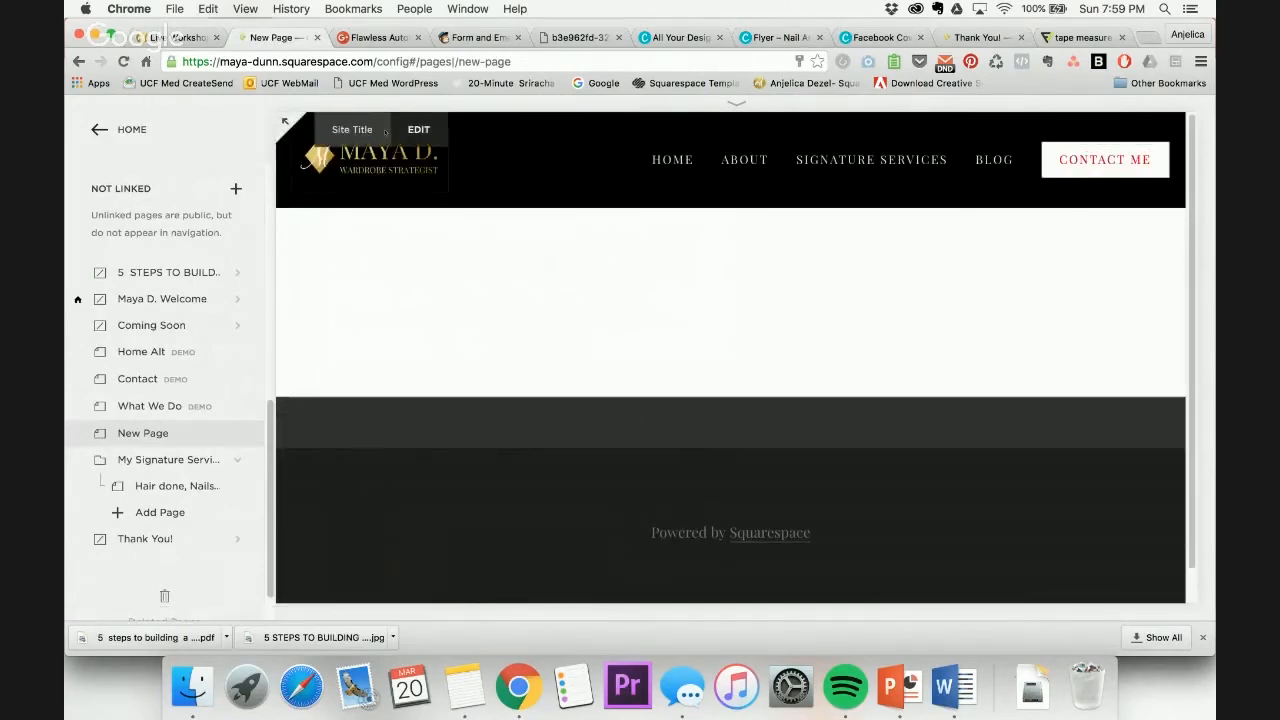
Edit the blank page's content and add the text "link"
click(476, 266)
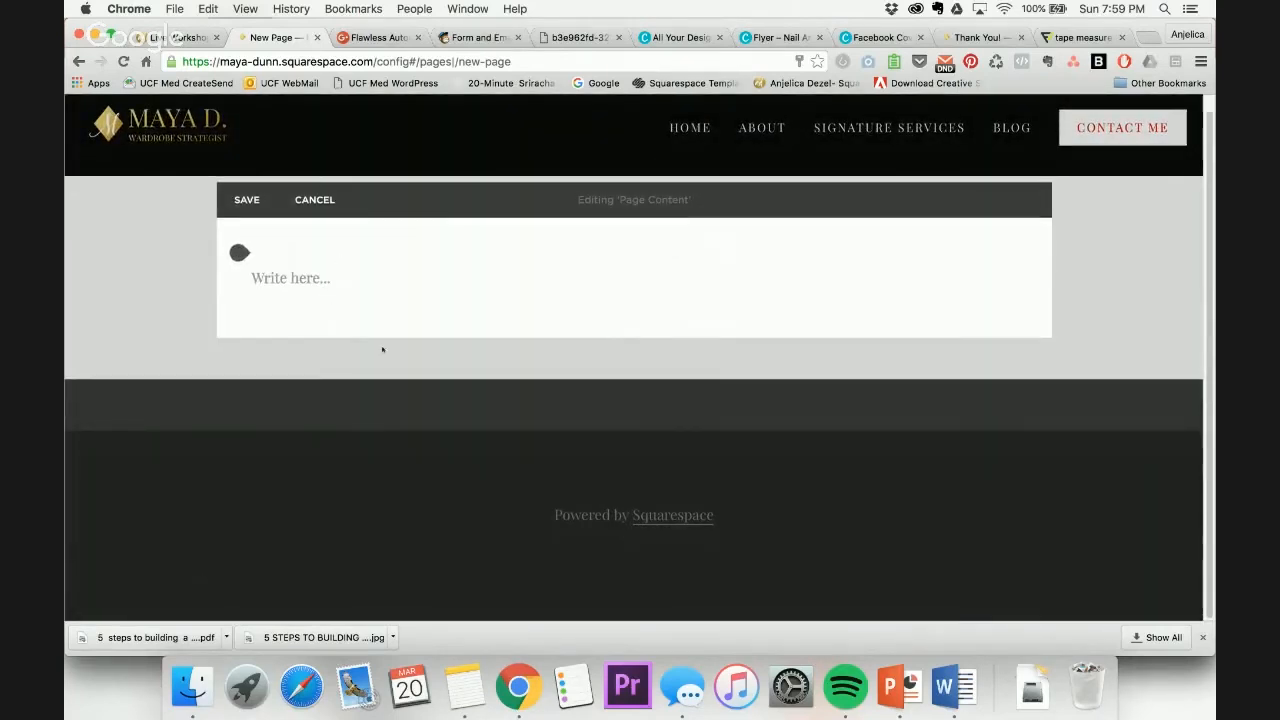
click(290, 279)
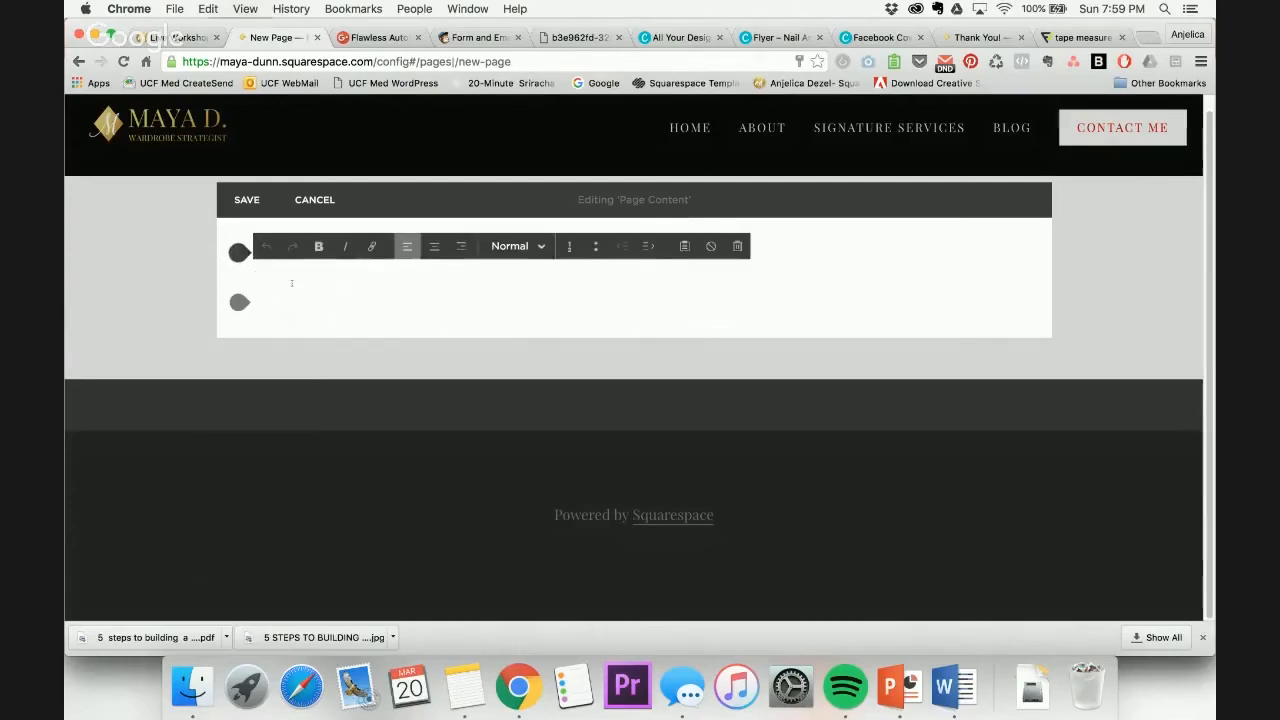
text(link)
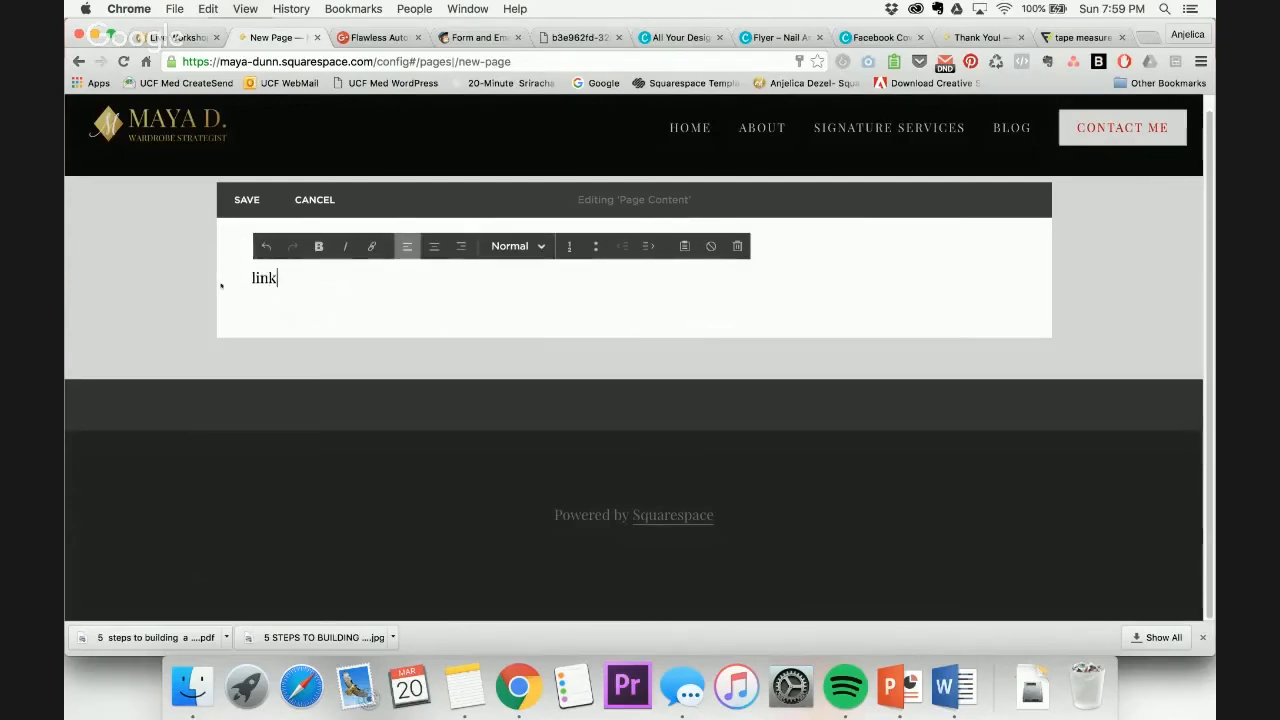
Turn the word "link" into a file link and upload the newly saved "5 steps to building a wardrobe" PDF for it
double_click(264, 278)
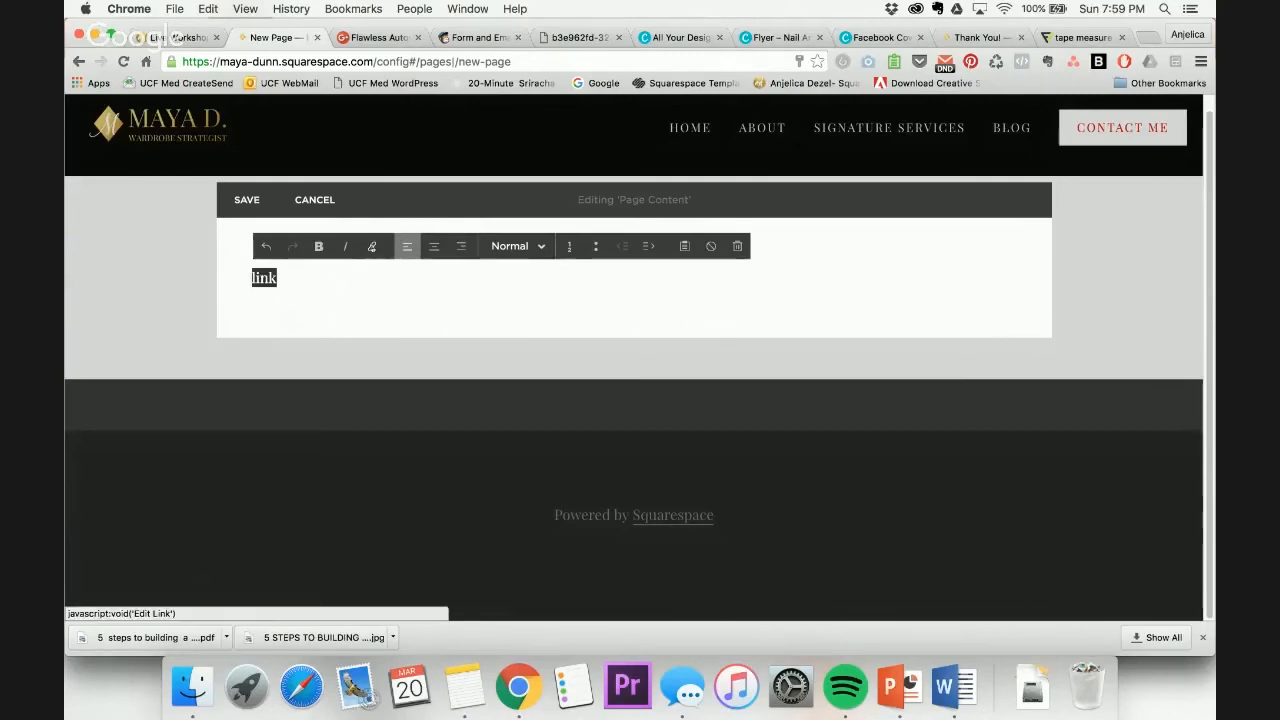
click(371, 246)
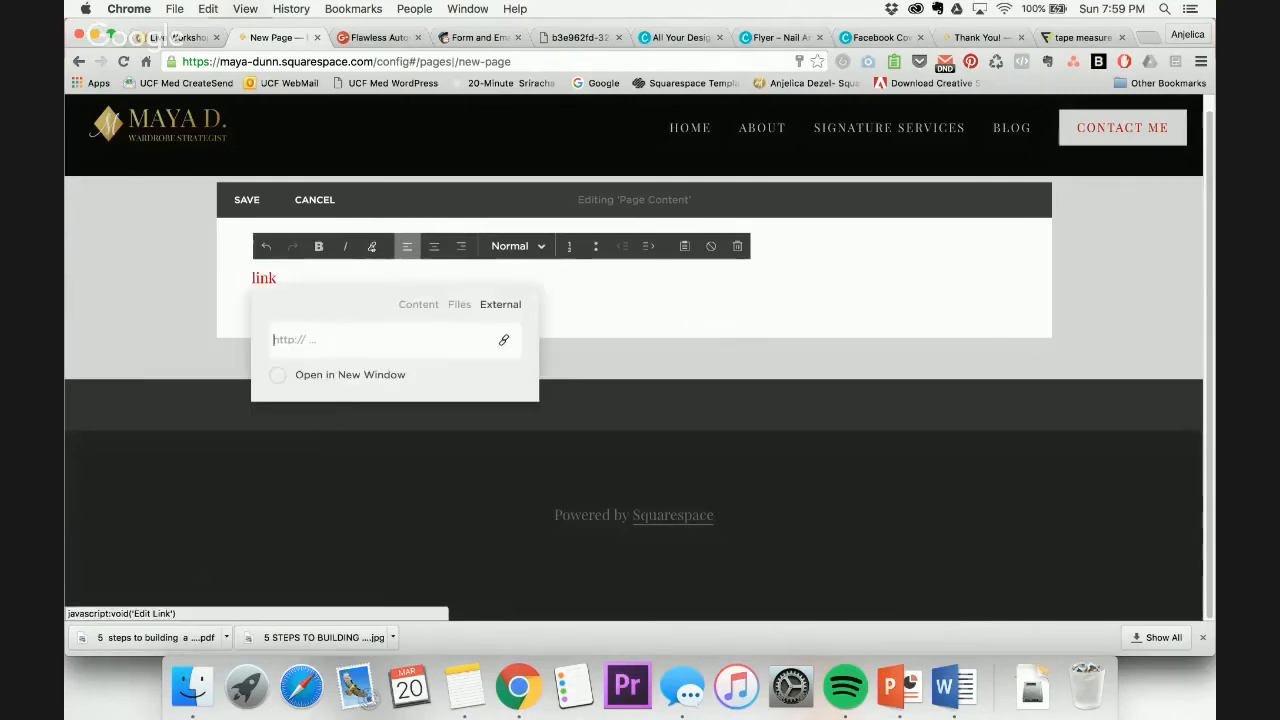
click(459, 304)
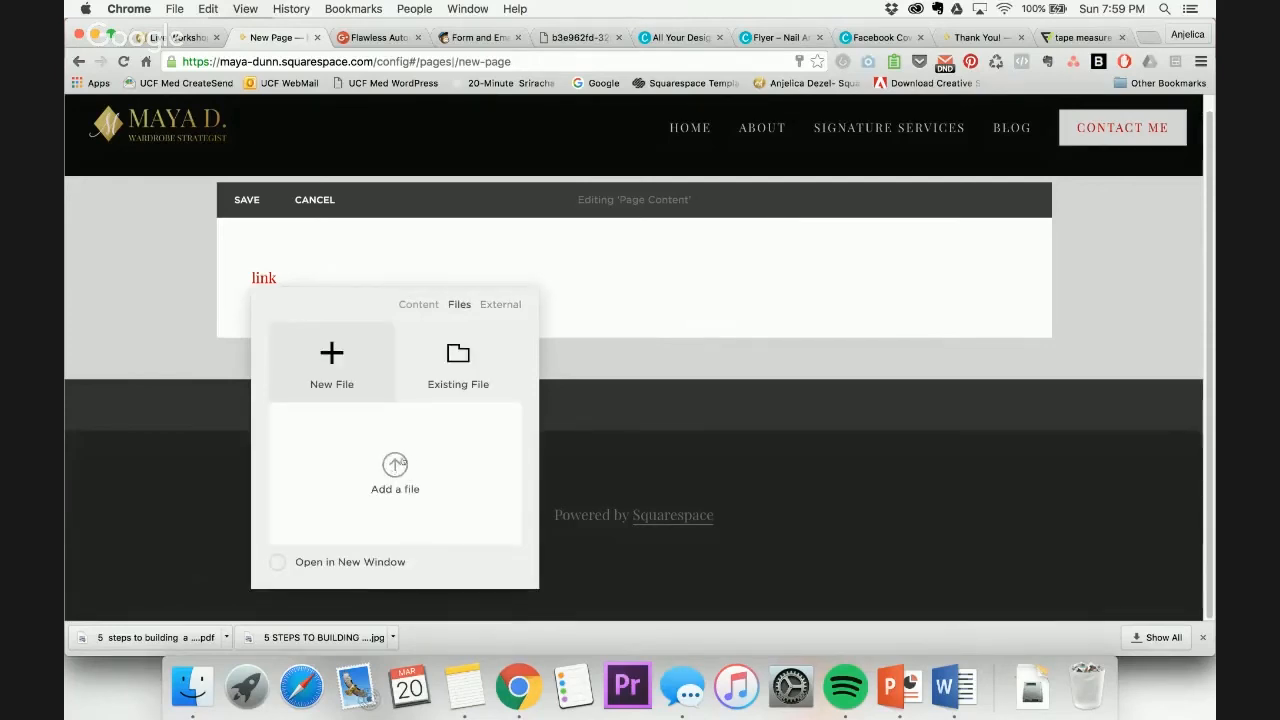
click(395, 465)
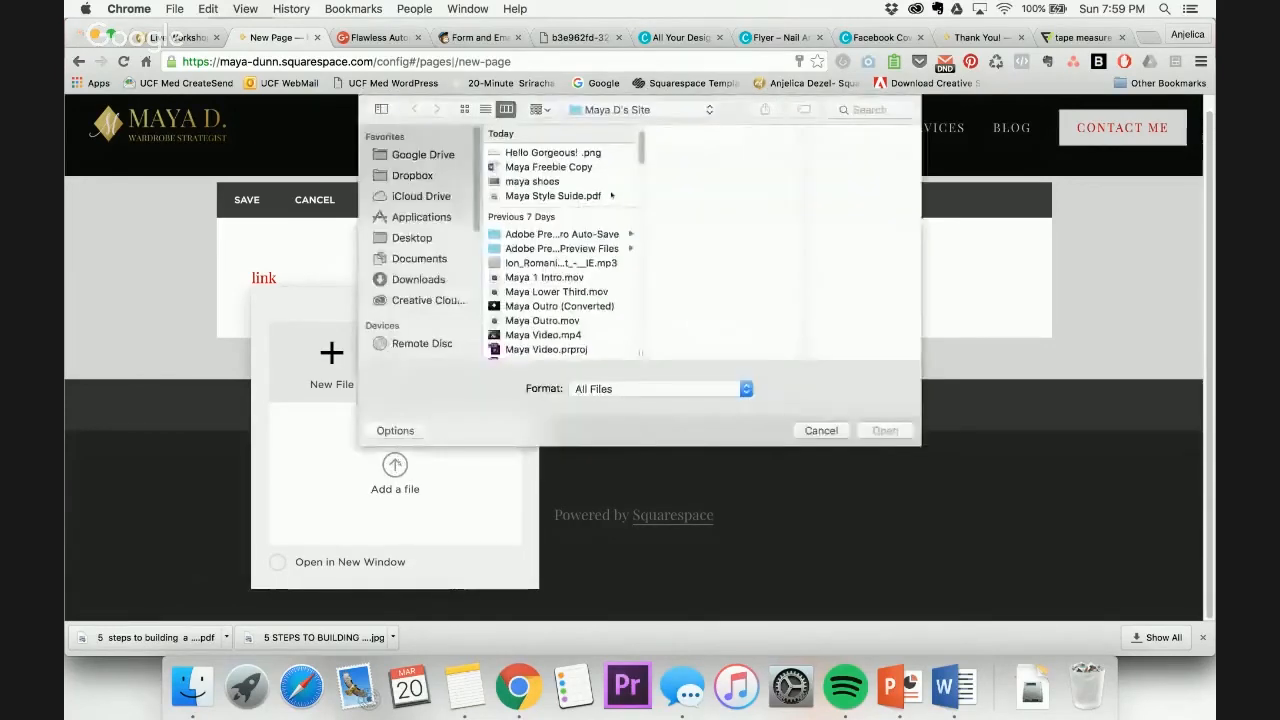
scroll(572, 192, down, 1)
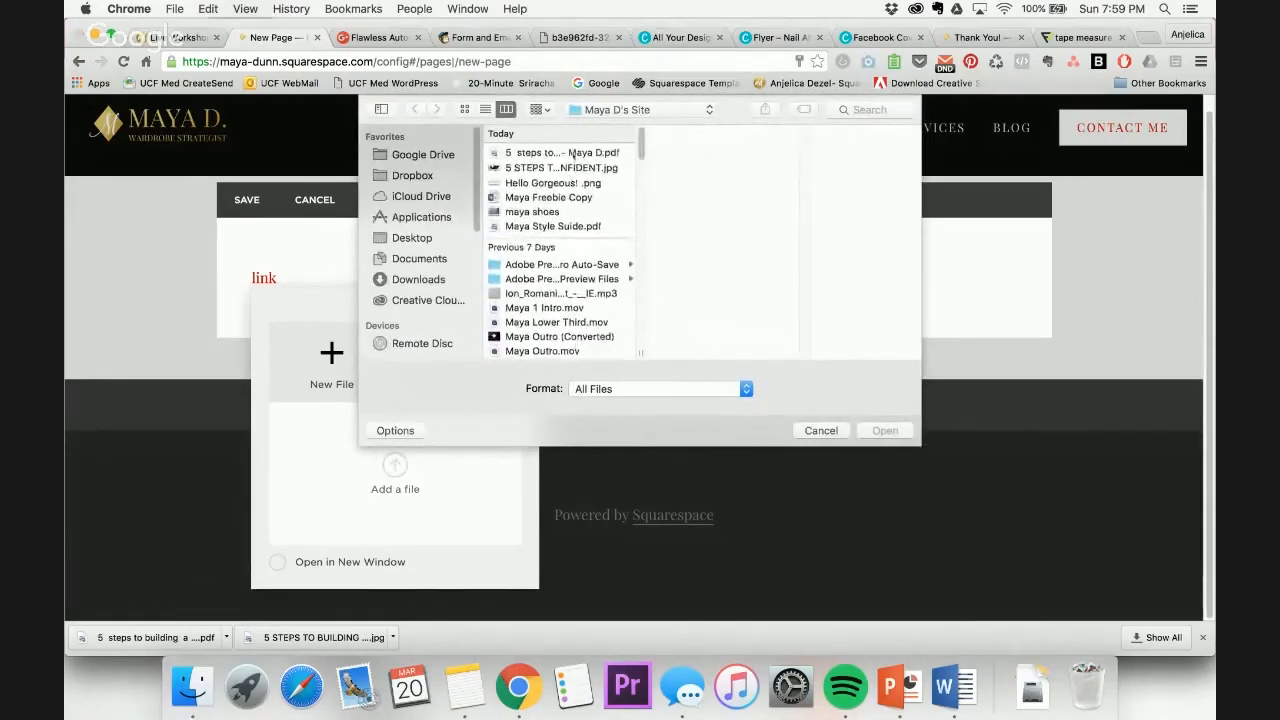
click(572, 152)
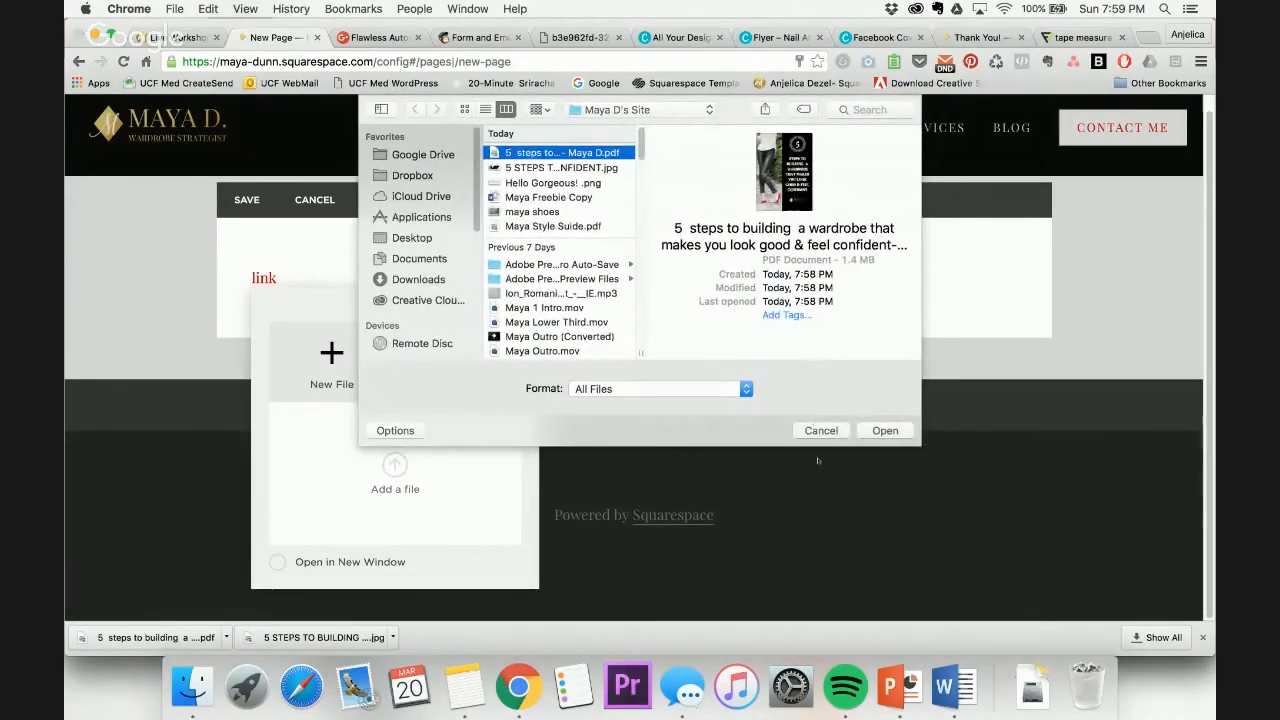
click(884, 431)
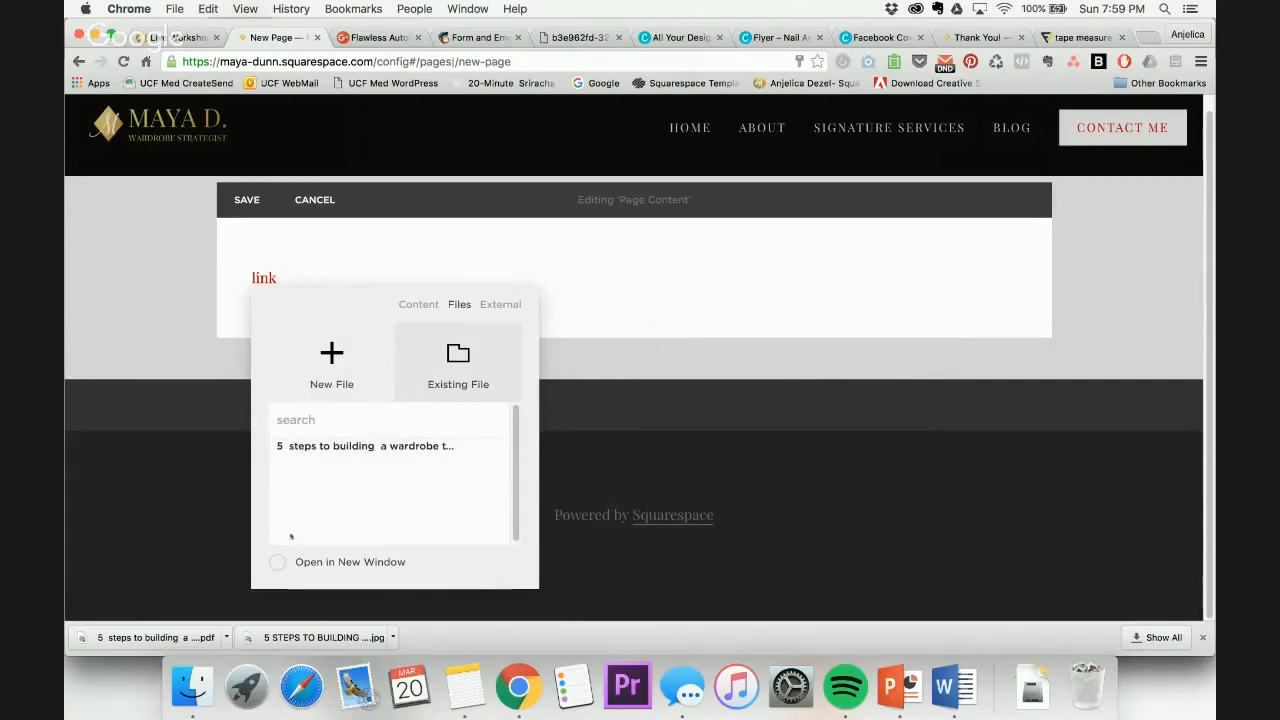
Set the PDF link to open in a new window and save the page content
click(273, 562)
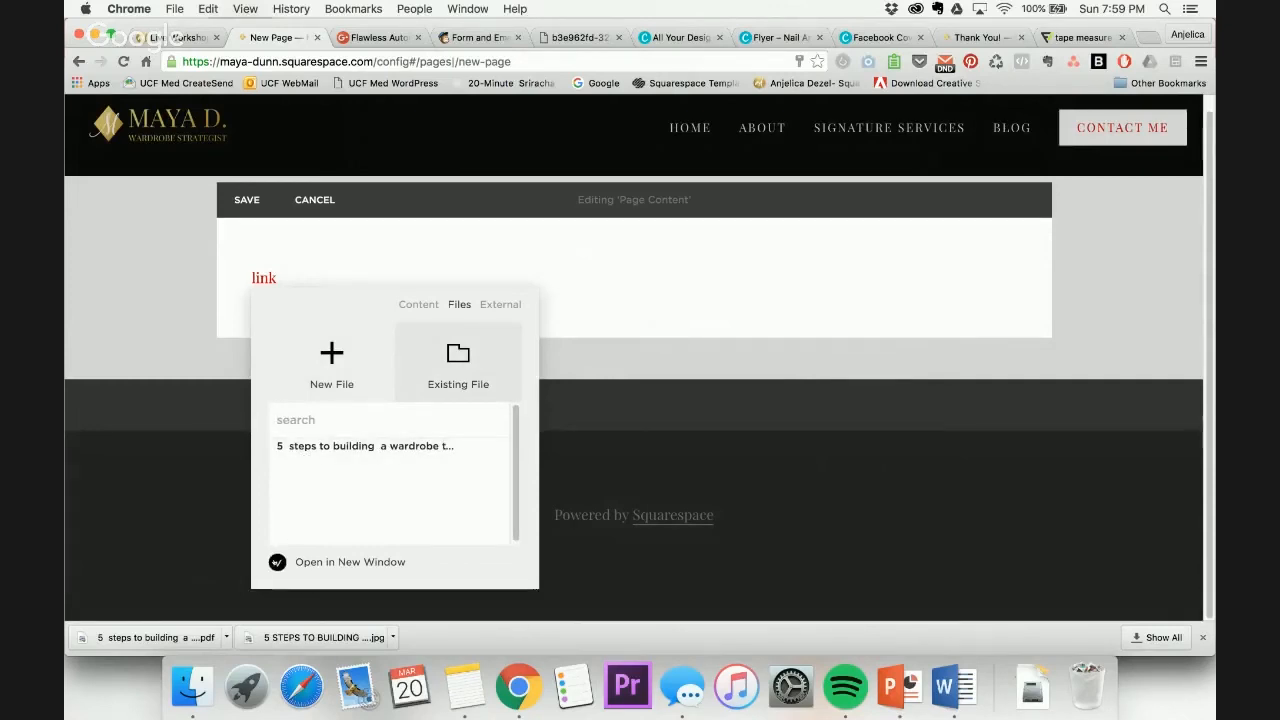
double_click(429, 446)
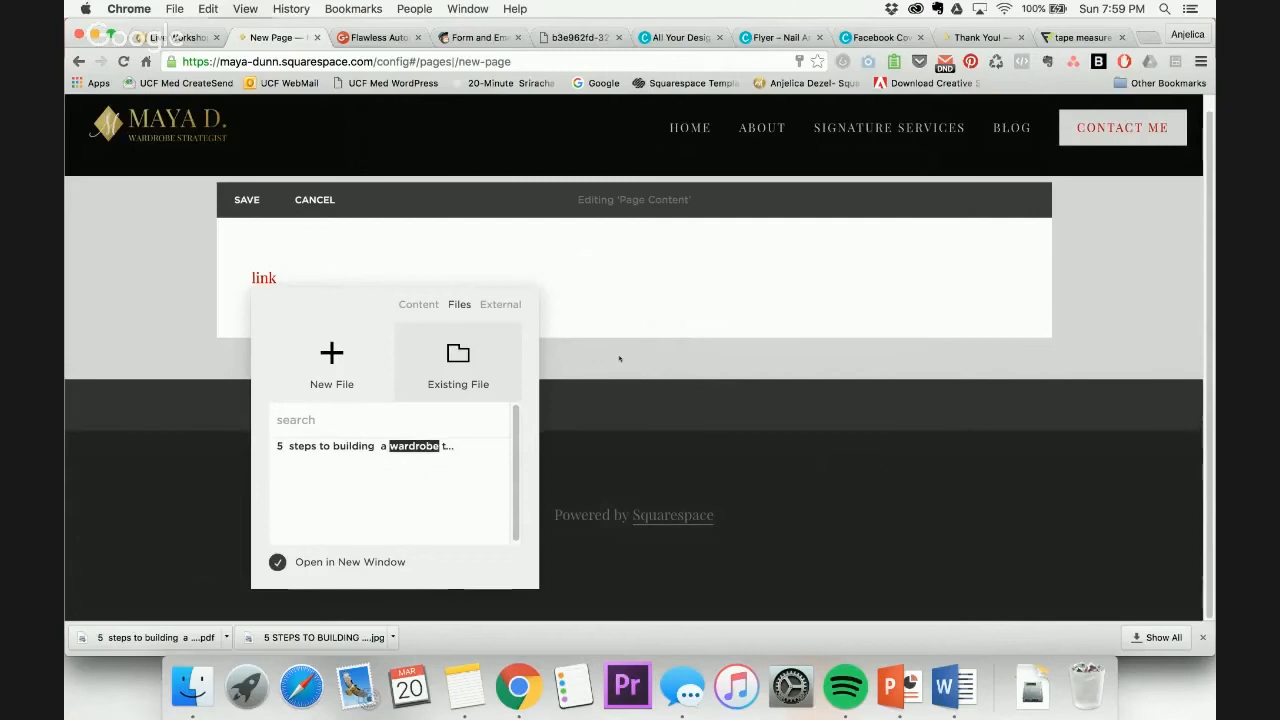
click(779, 273)
click(533, 375)
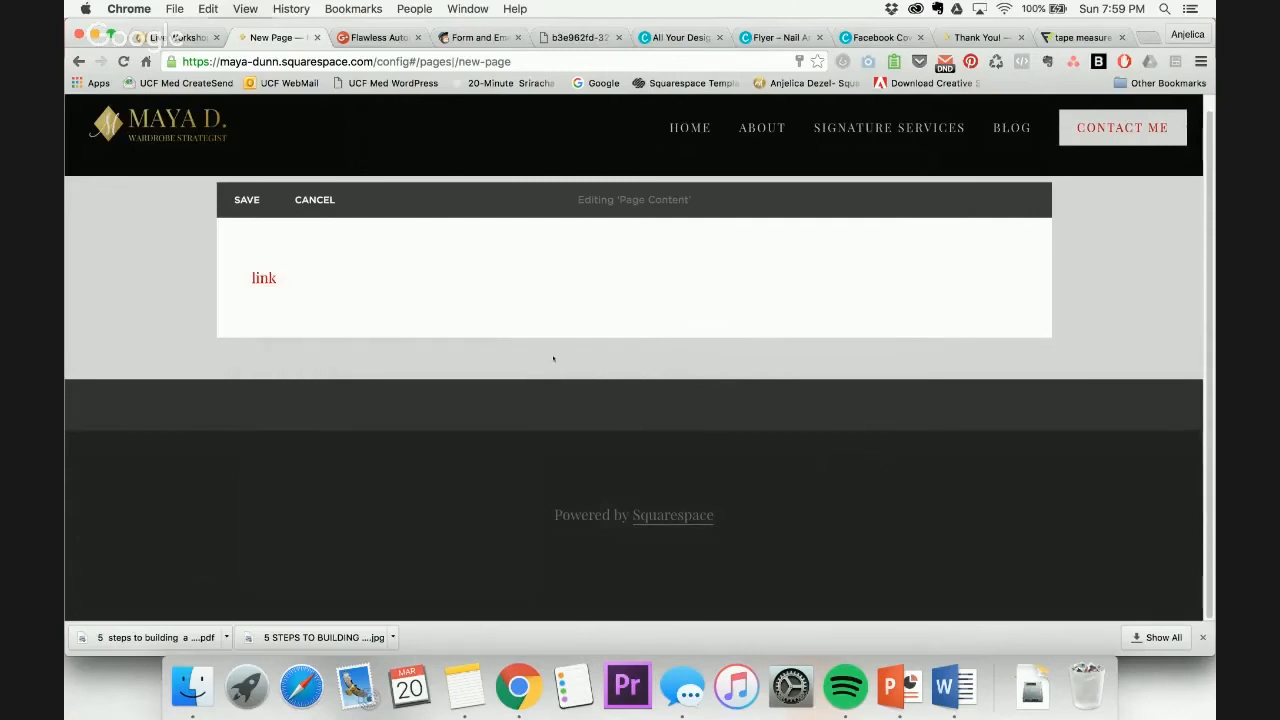
click(240, 197)
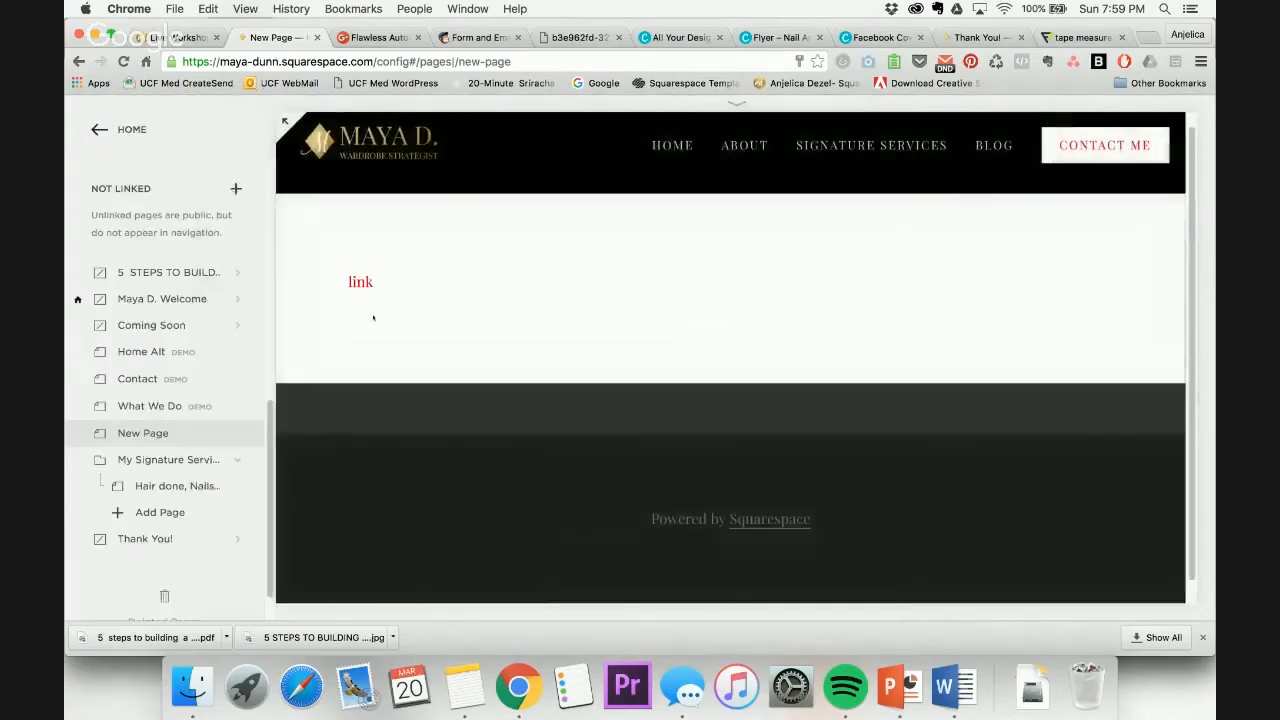
Test the saved link by opening the hosted PDF and viewing it
click(357, 284)
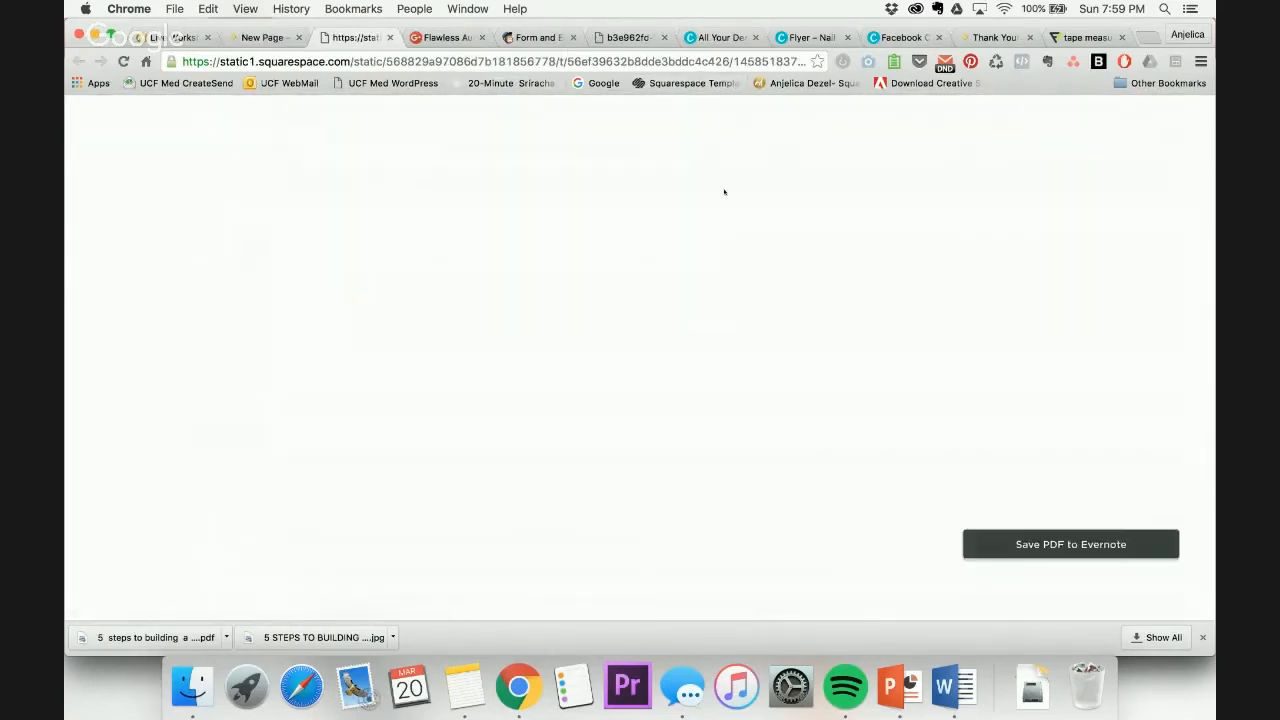
scroll(634, 380, down, 10)
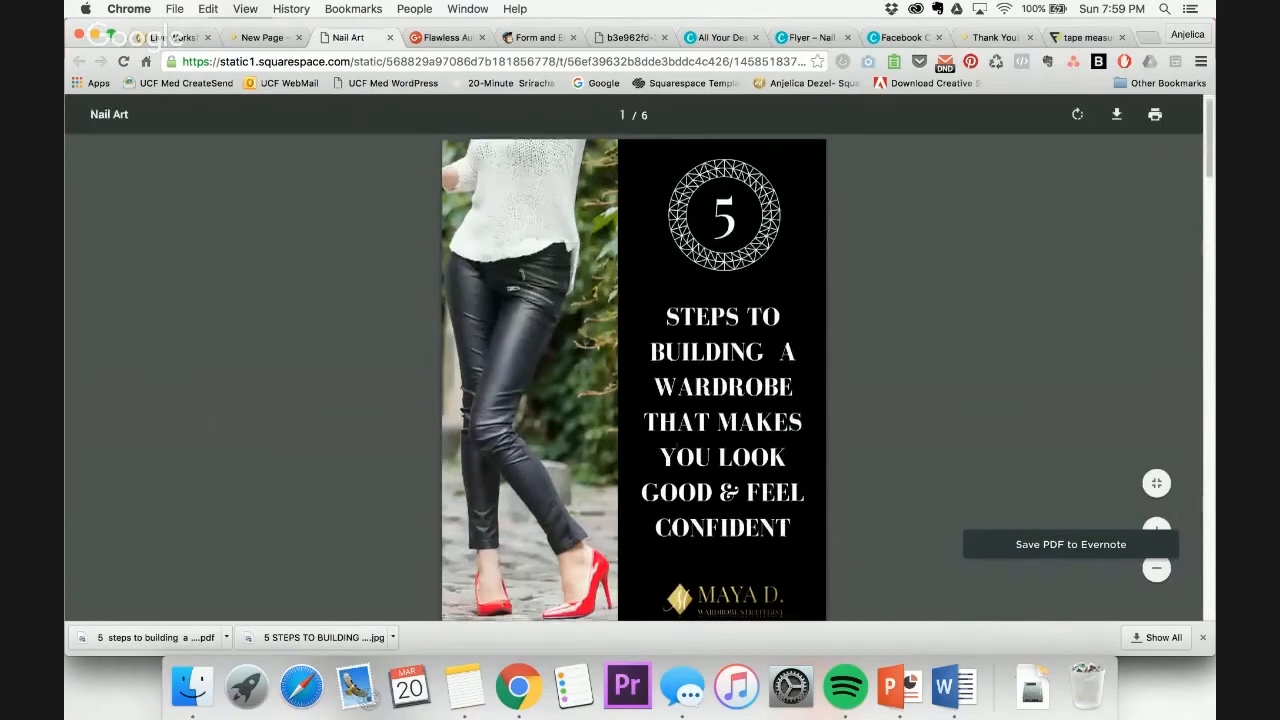
Look through the hosted PDF's pages and copy its web address
scroll(634, 380, down, 10)
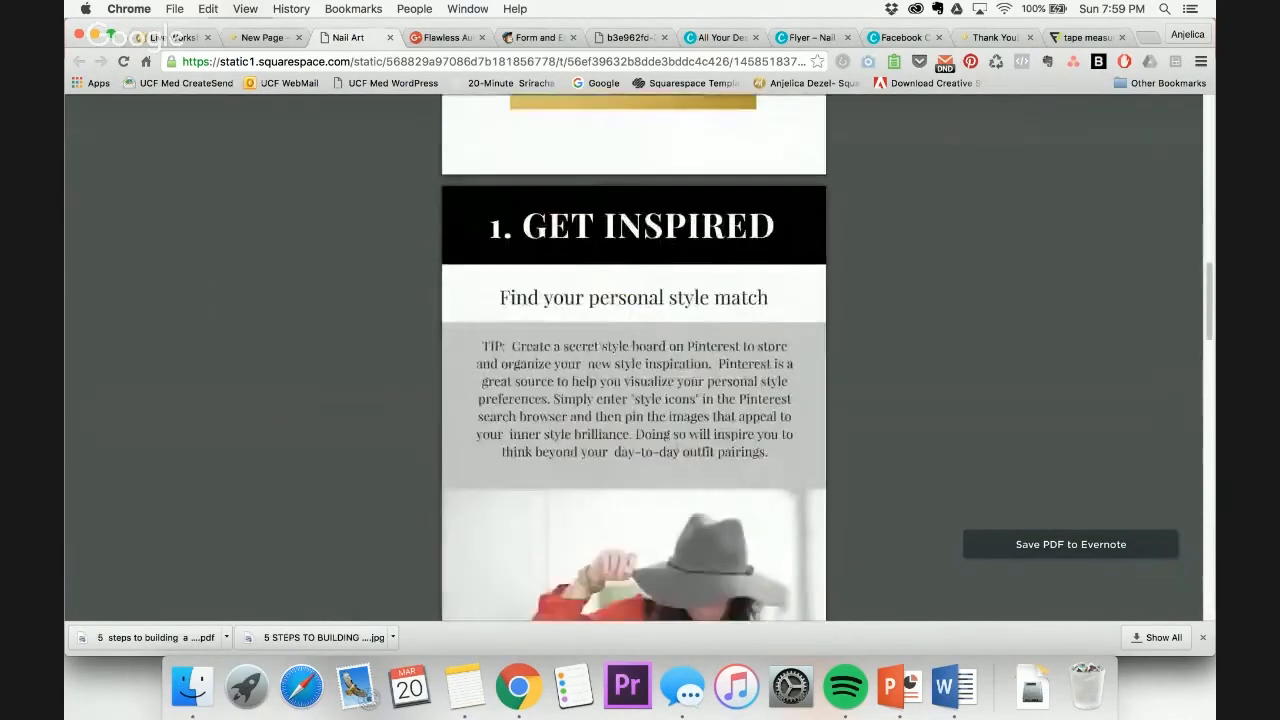
scroll(634, 380, down, 3)
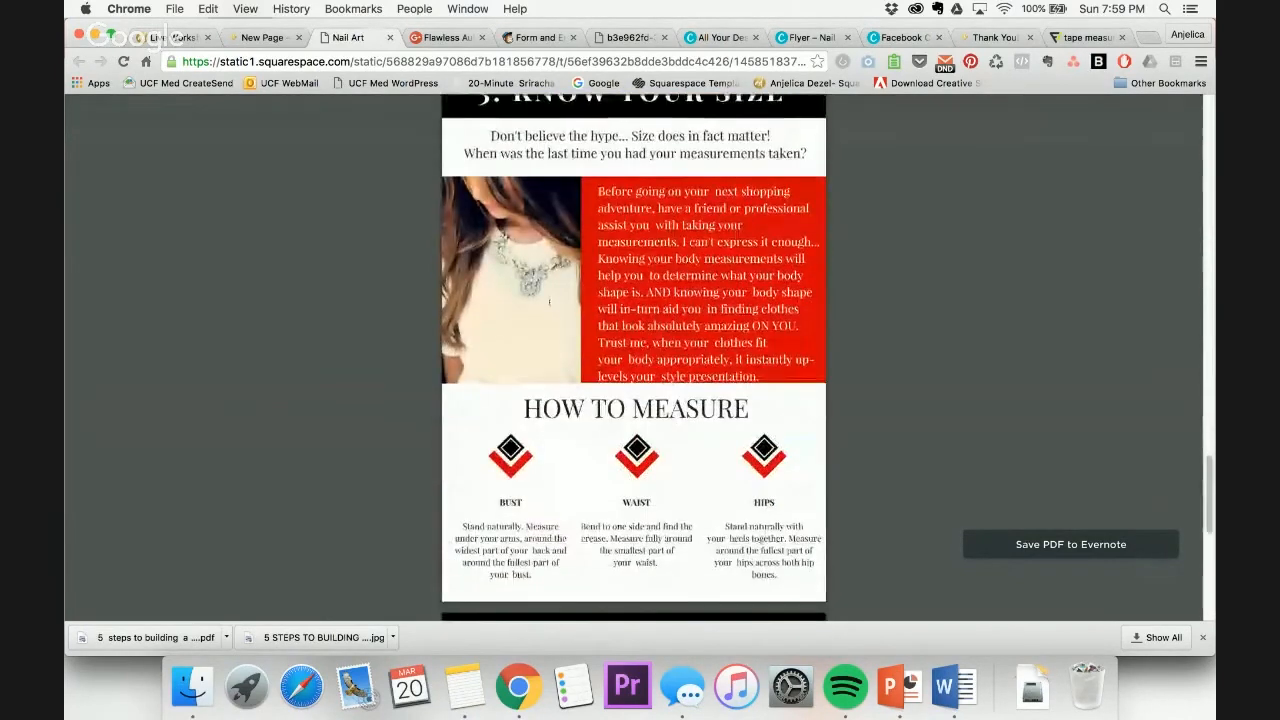
click(395, 62)
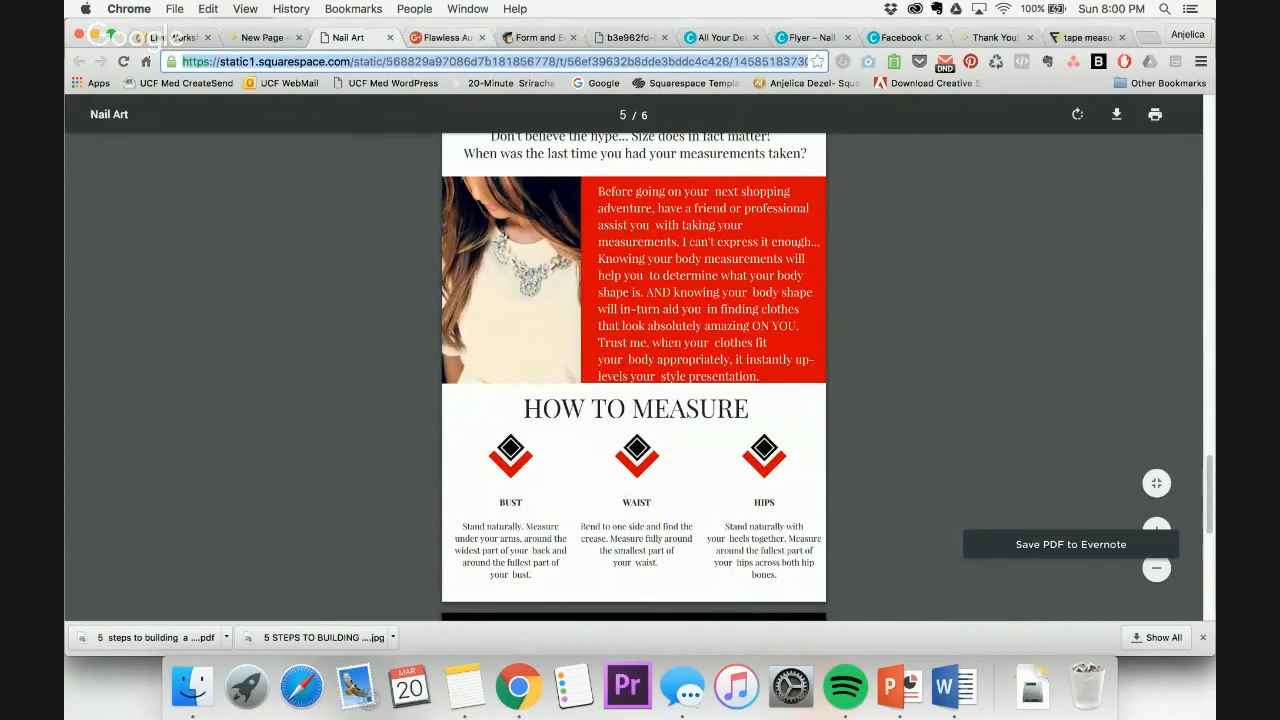
Switch to the MailChimp form designer and choose the Final "welcome" email for the Freebie List
click(537, 37)
scroll(378, 388, up, 10)
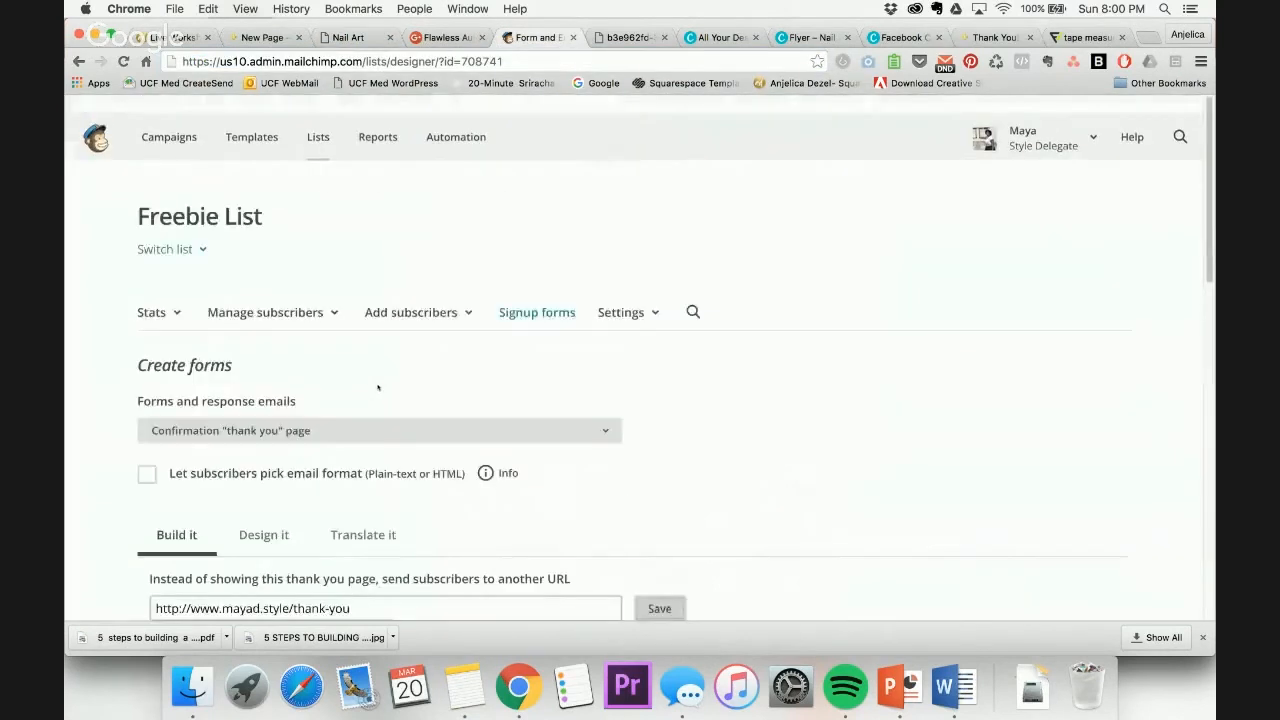
scroll(375, 385, down, 1)
click(287, 420)
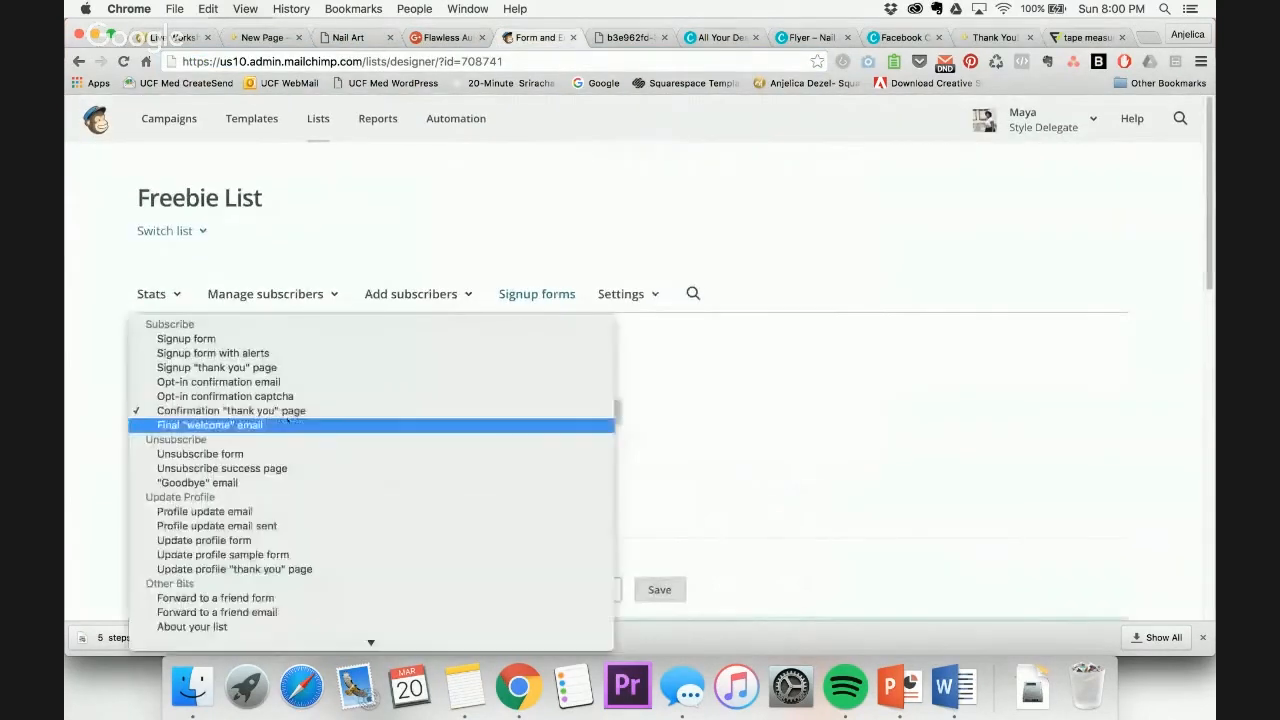
click(238, 426)
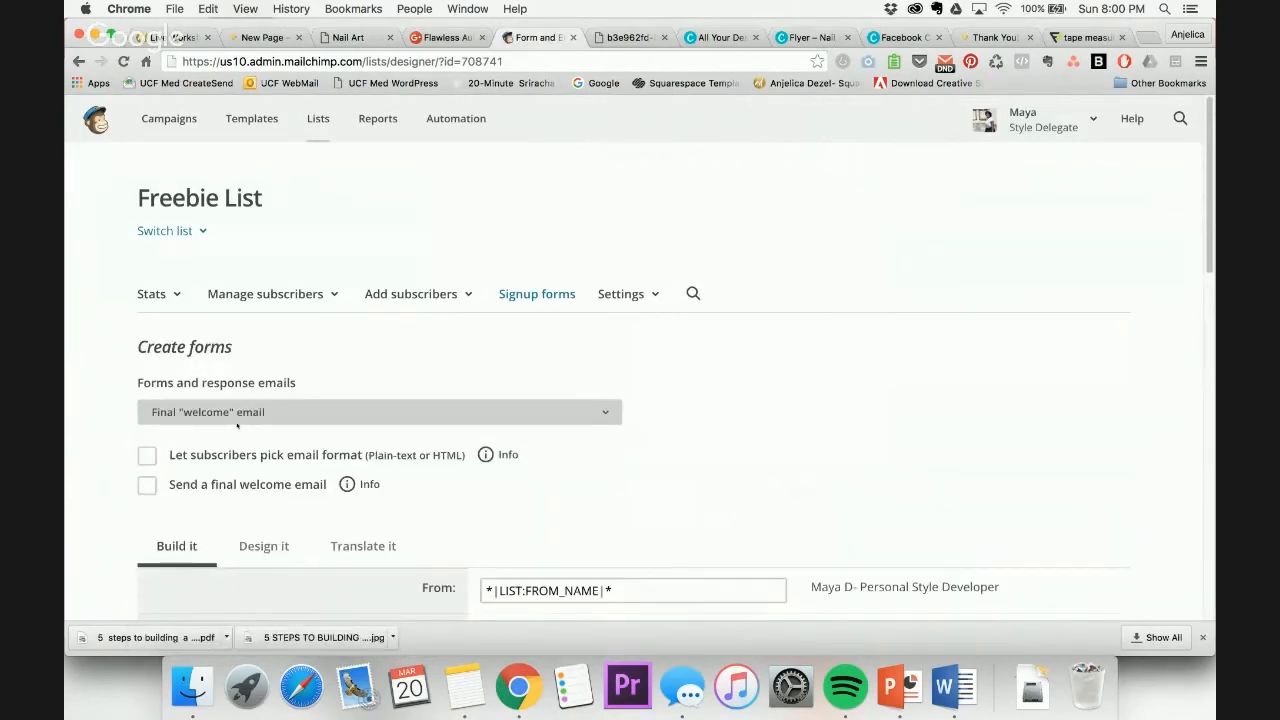
Replace the welcome email's subscription confirmation text with "Thanks for Confirming!" and a second line "Click Here To Download:"
scroll(991, 519, down, 10)
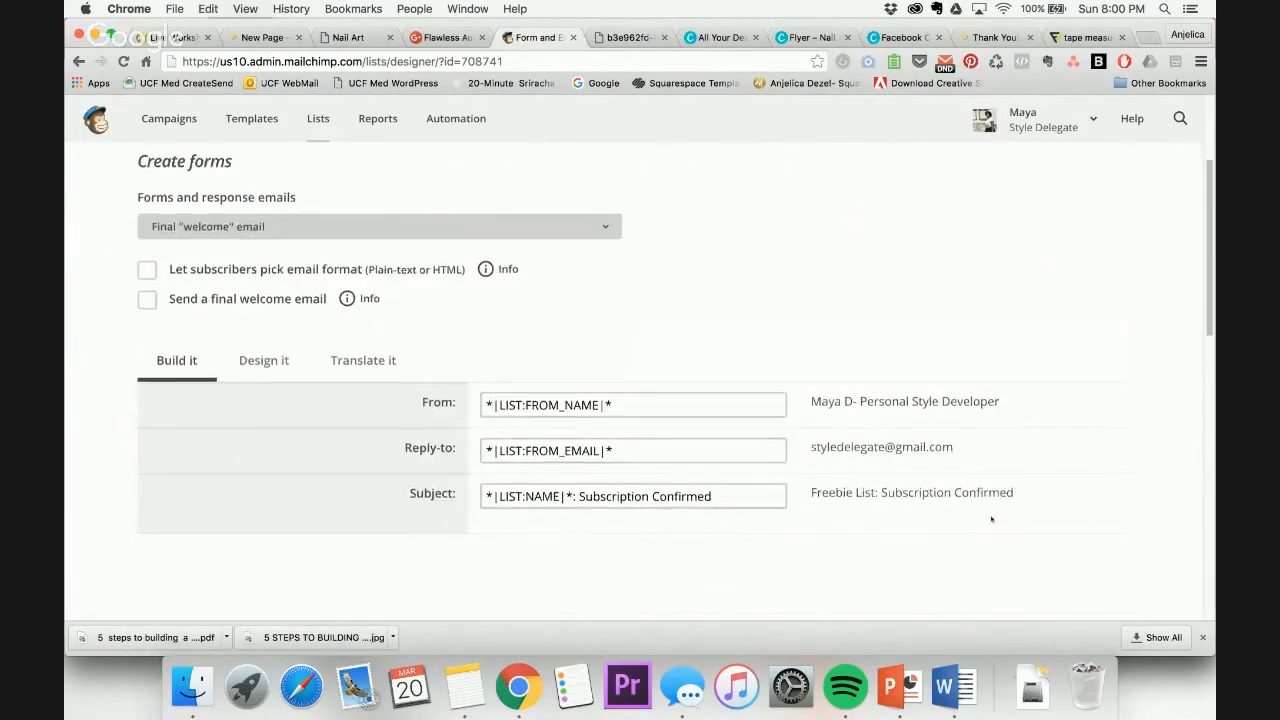
scroll(991, 519, up, 5)
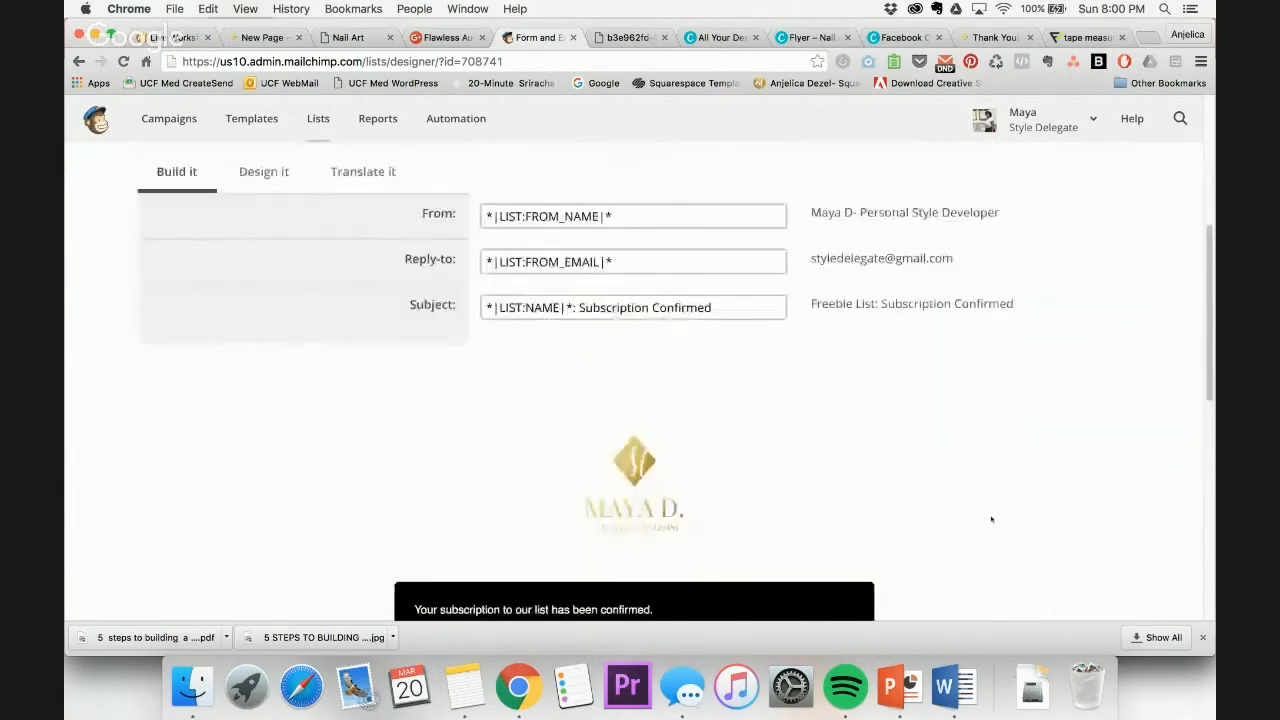
scroll(991, 519, down, 3)
scroll(991, 519, down, 1)
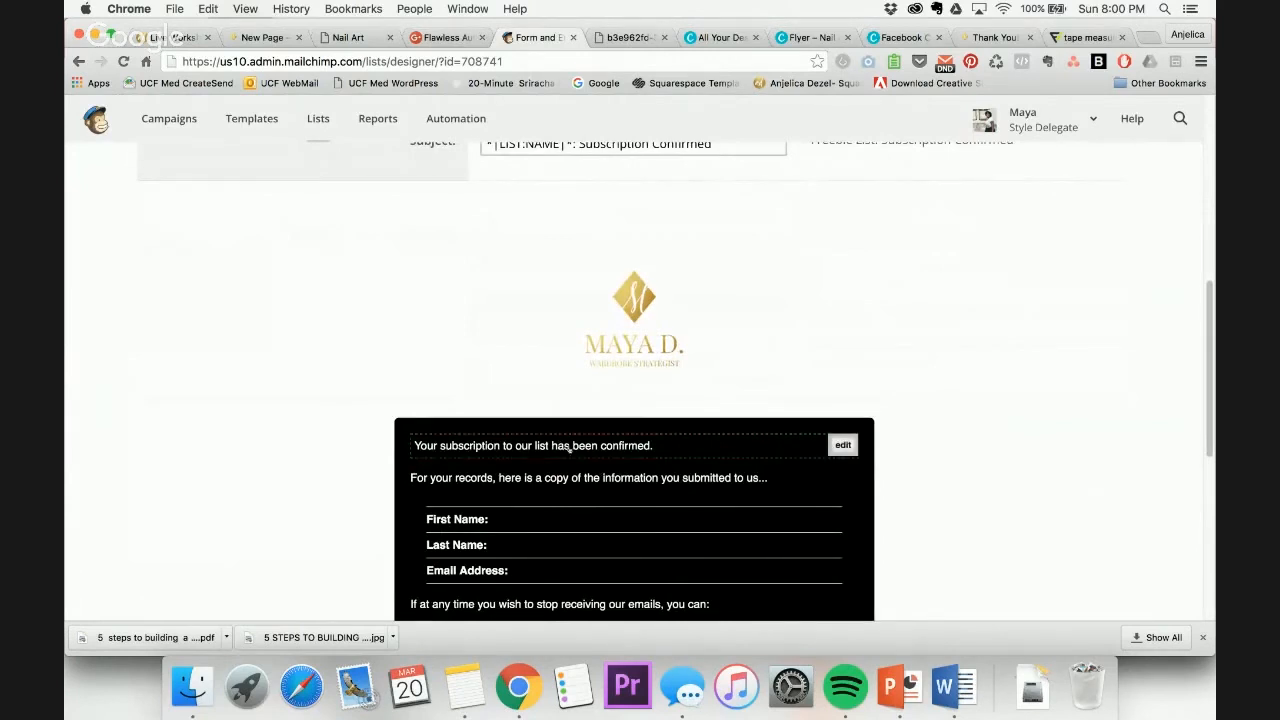
click(843, 445)
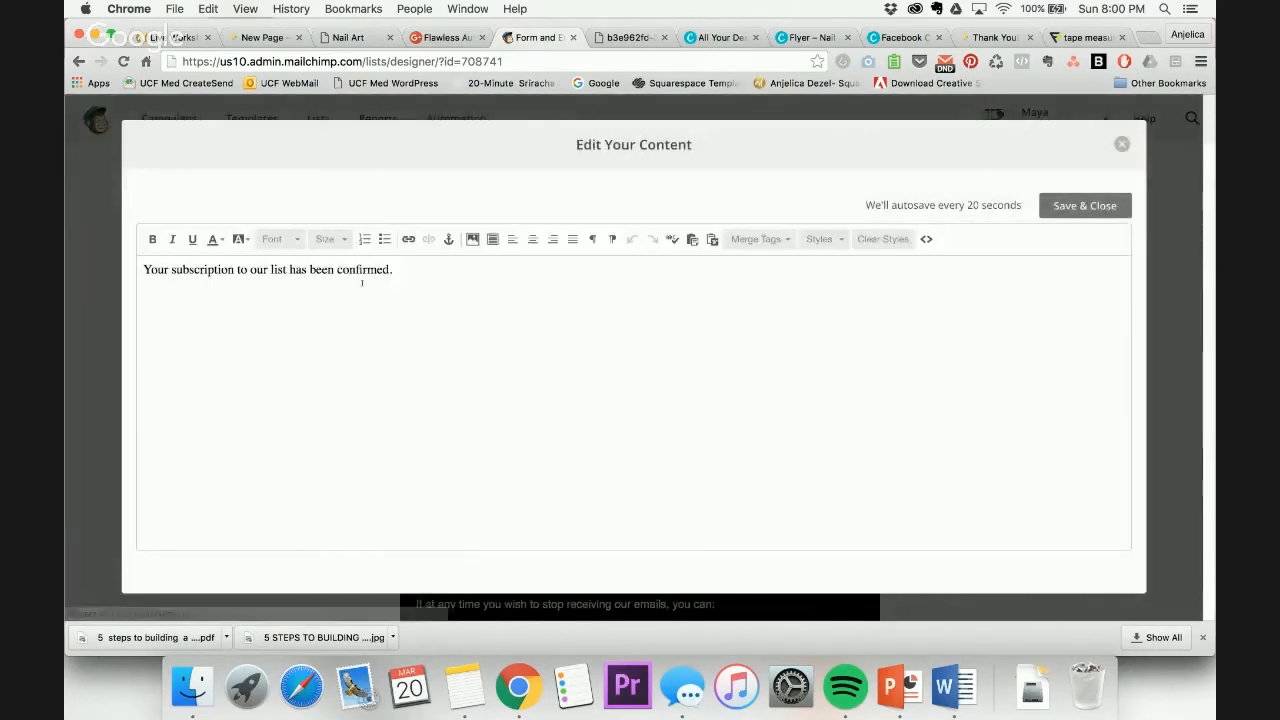
triple_click(368, 269)
text(Th)
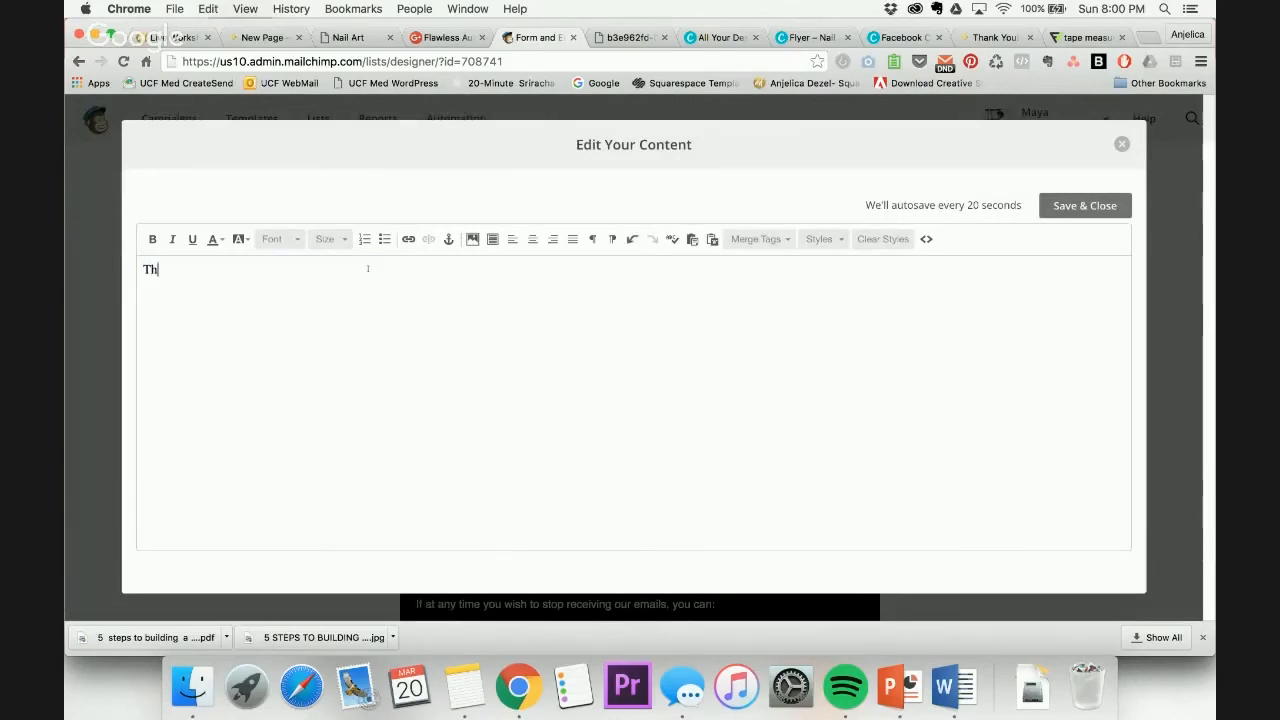
text(anks for )
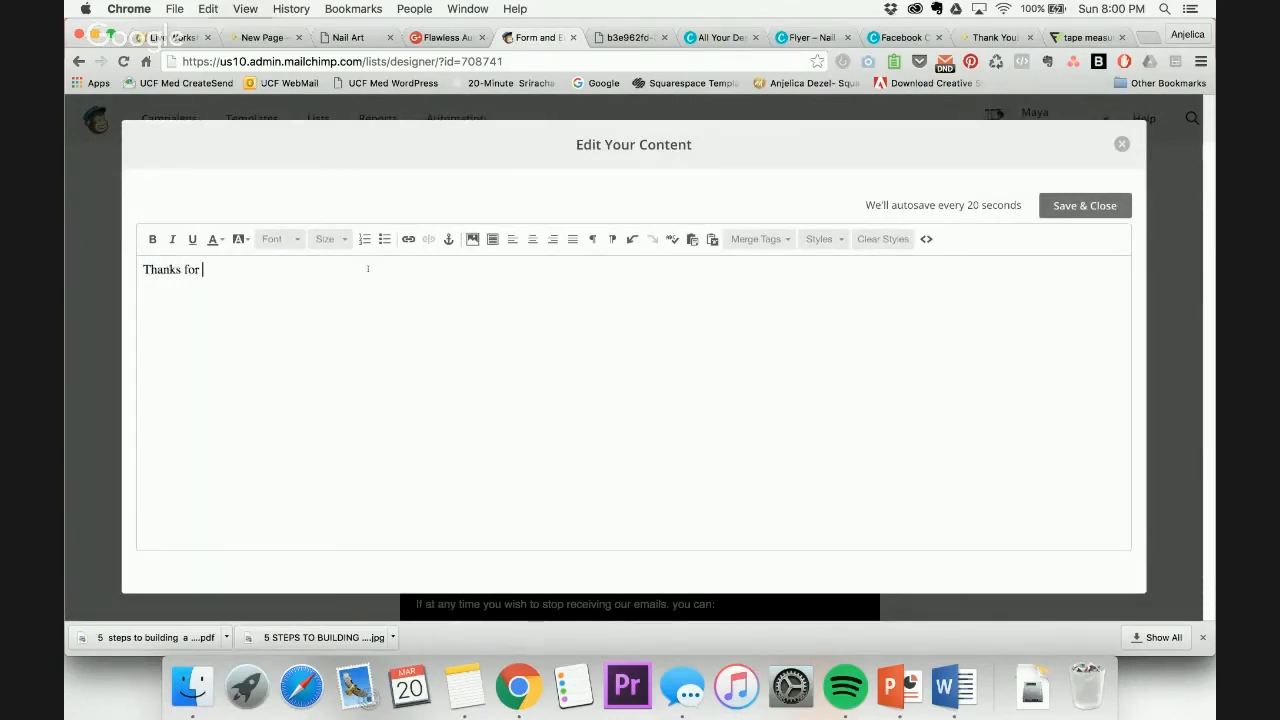
text(Confirming!)
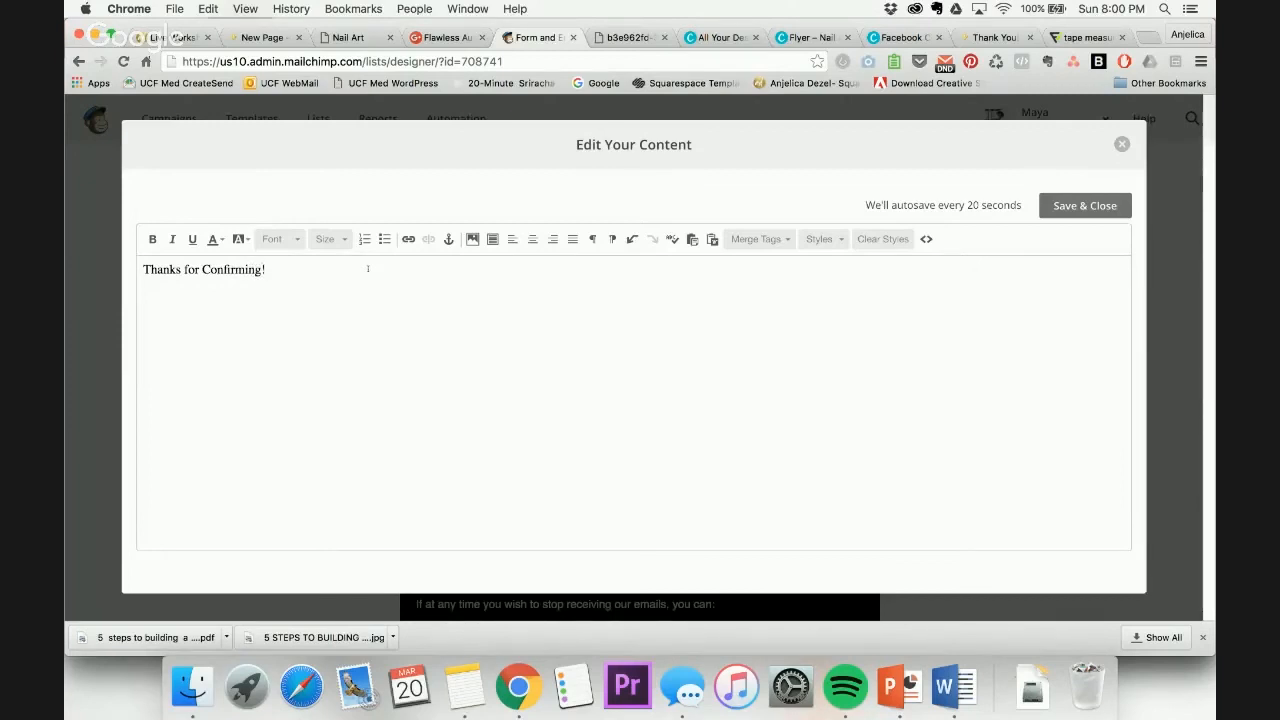
text(Click Here To Downloa)
key(BackSpace)
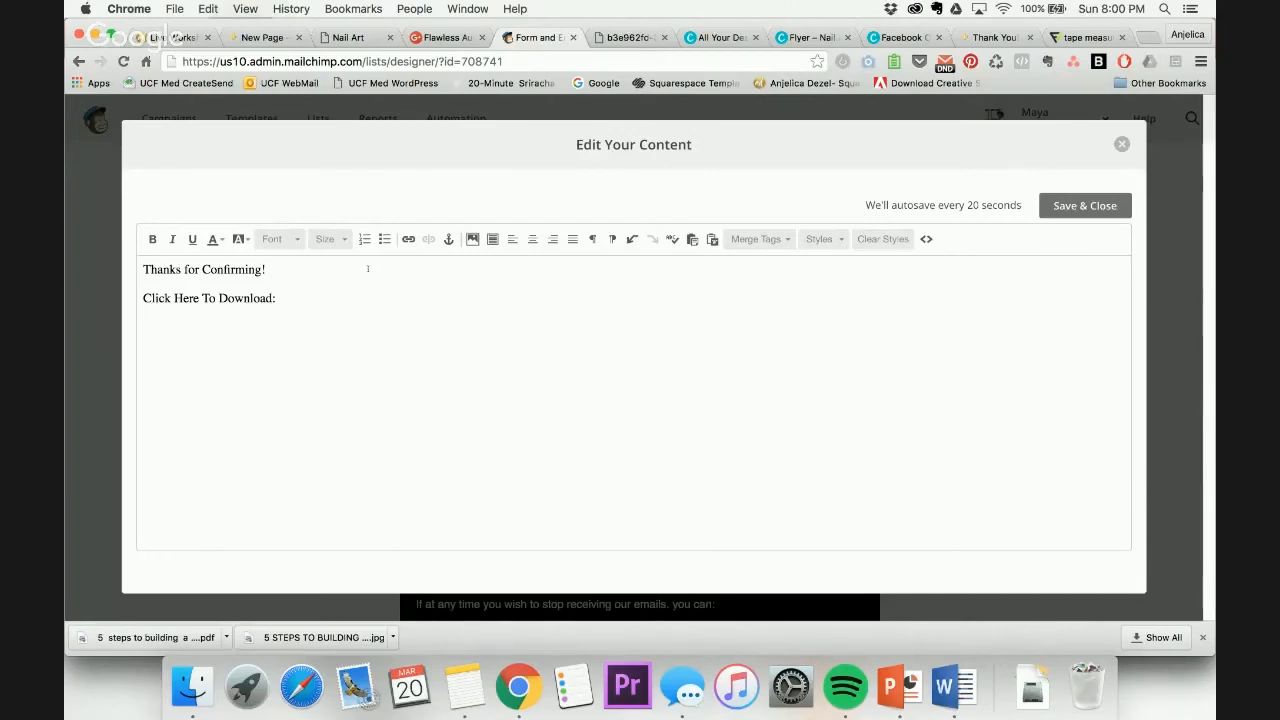
Link the word "Here" to the copied Squarespace address of the PDF
double_click(187, 298)
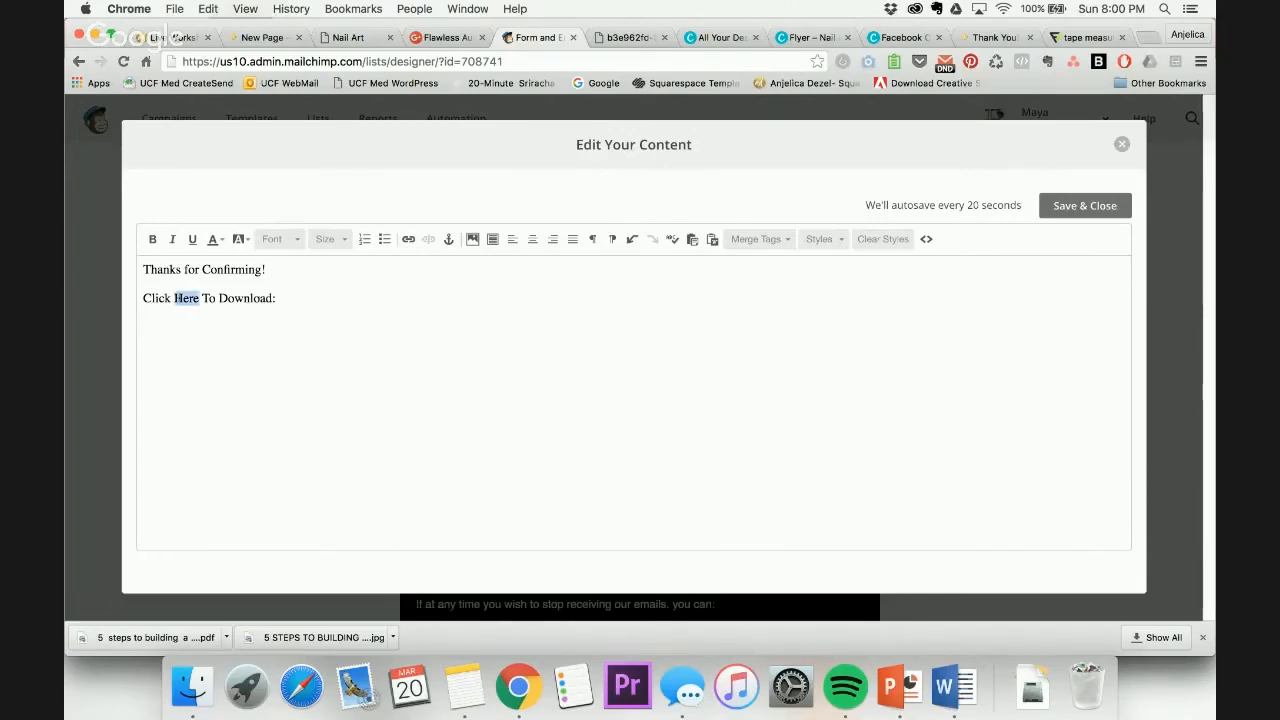
click(408, 241)
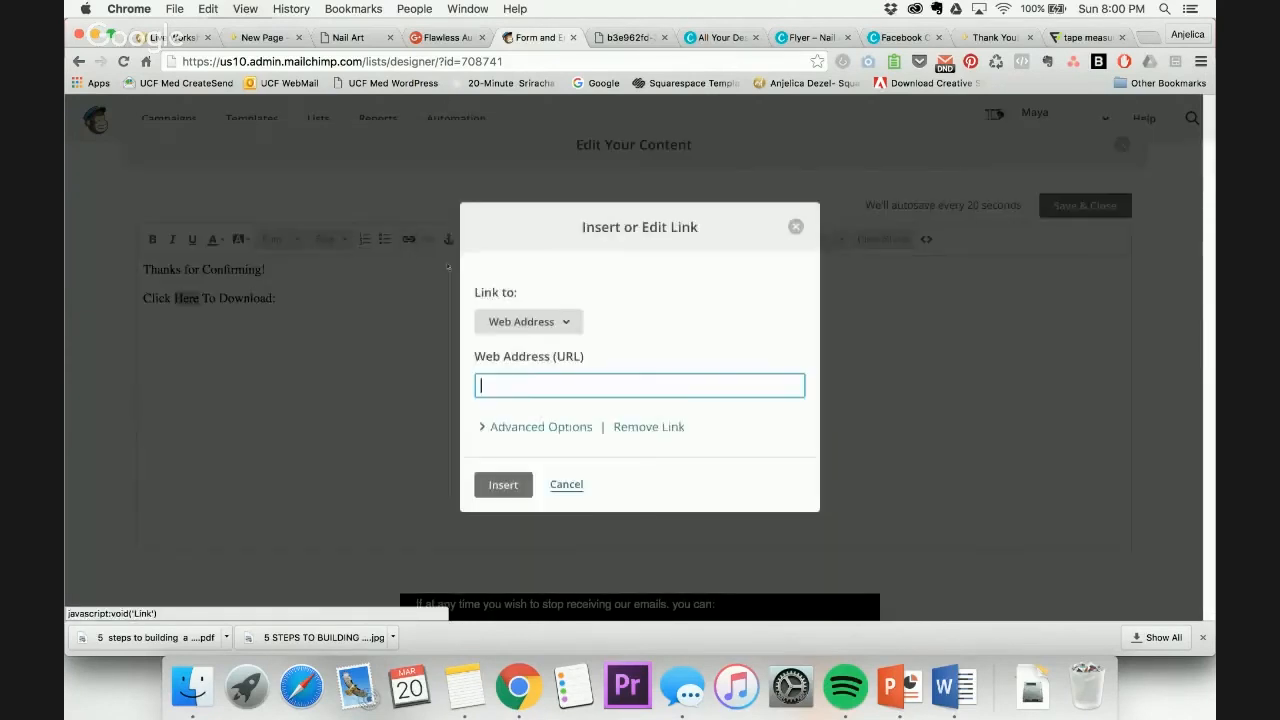
key(super+v)
click(507, 500)
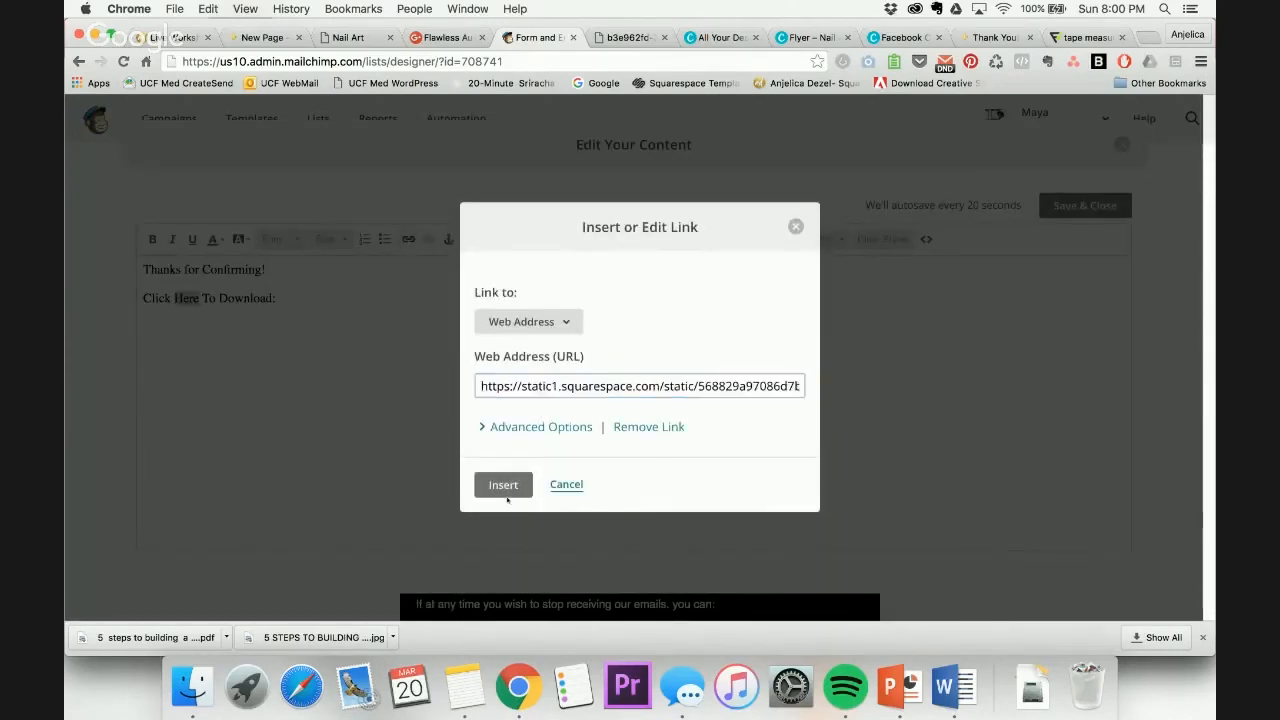
click(505, 486)
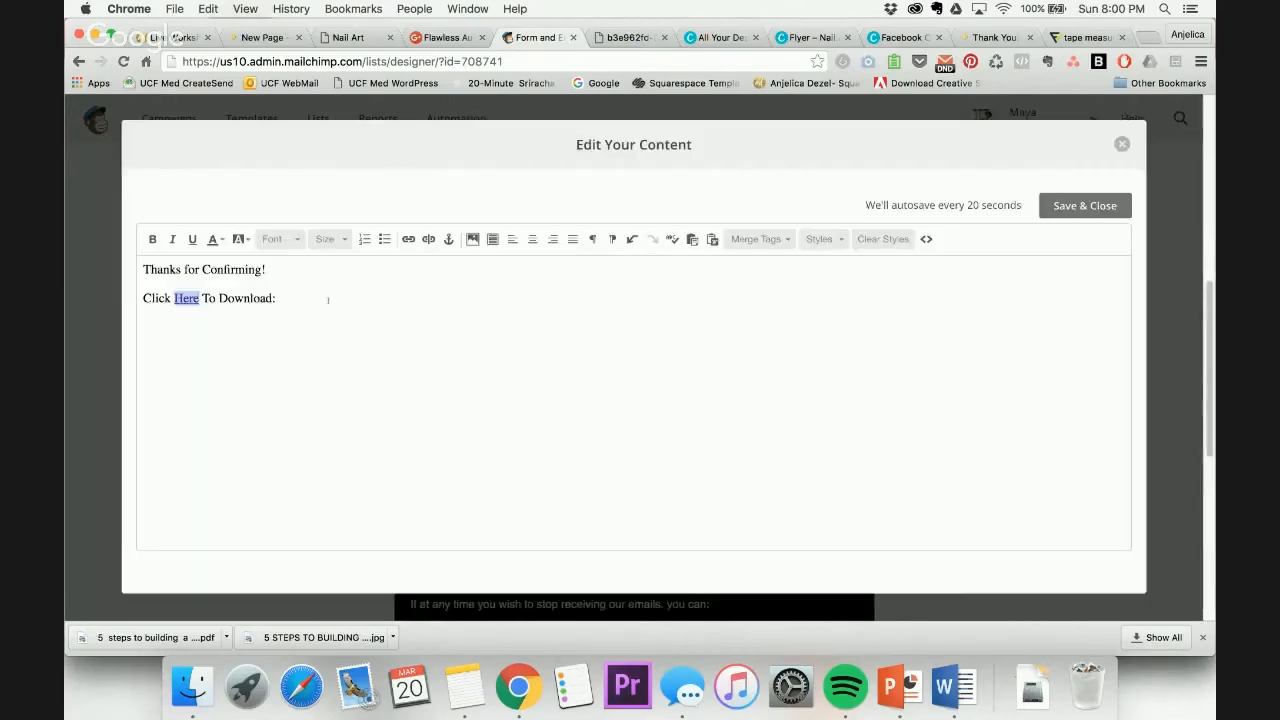
Add the quoted title "5 steps to building a wardrobe that makes you look good & feel confident" from the Word document below the download line
click(953, 686)
click(721, 286)
key(Return)
text(5  steps to building  a wardrobe that makes you look good & feel confident)
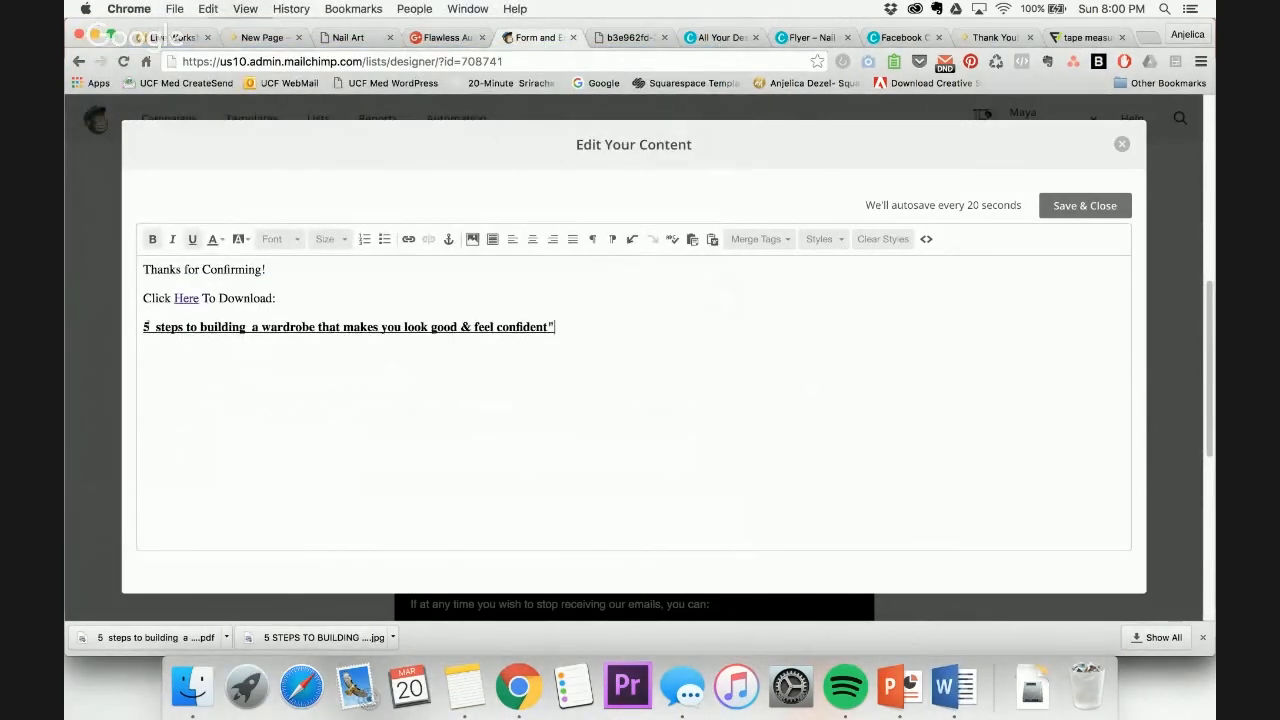
click(144, 326)
text(")
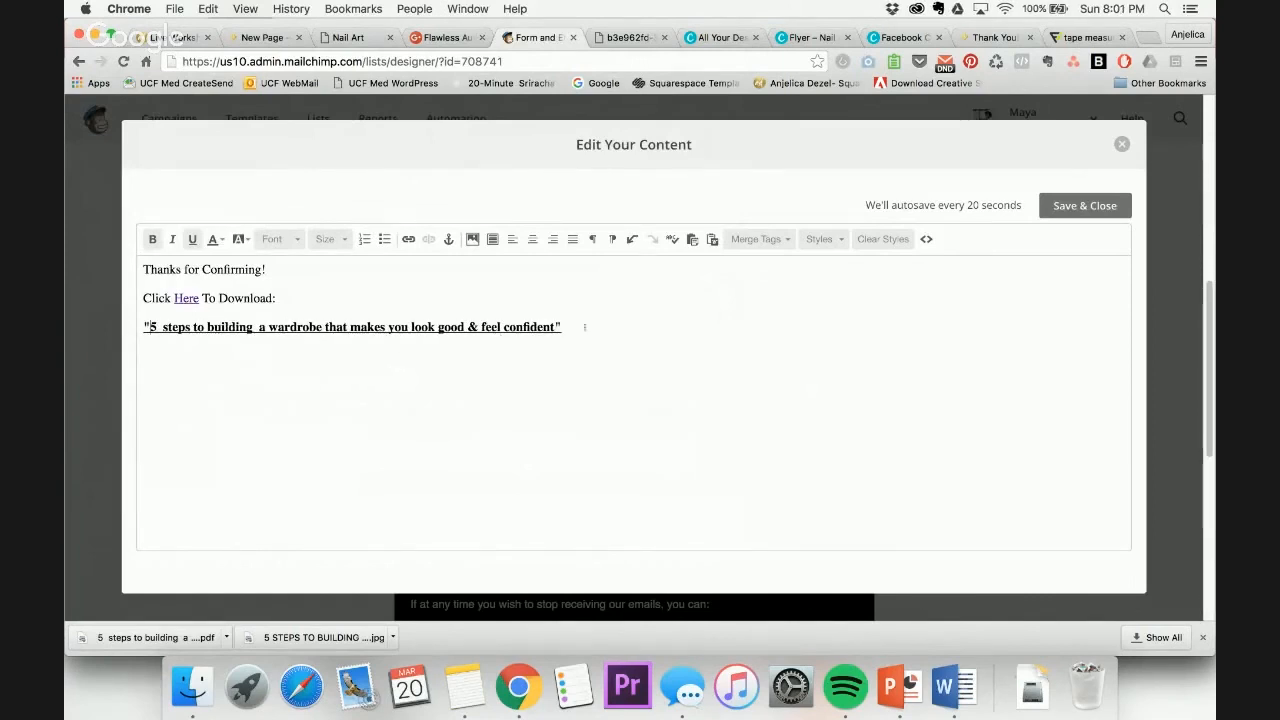
Turn the quoted title into a web link with the copied title text as its address, and save the content
drag(589, 326, 105, 327)
key(super+c)
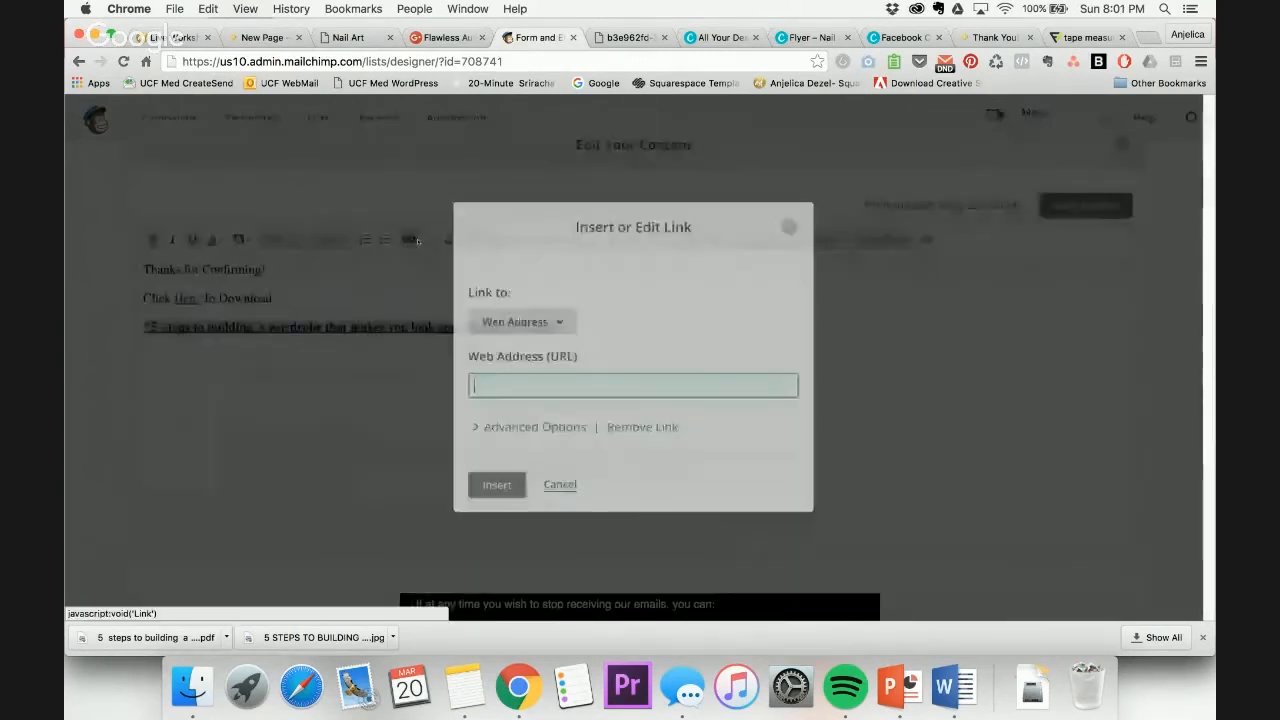
click(408, 239)
key(super+v)
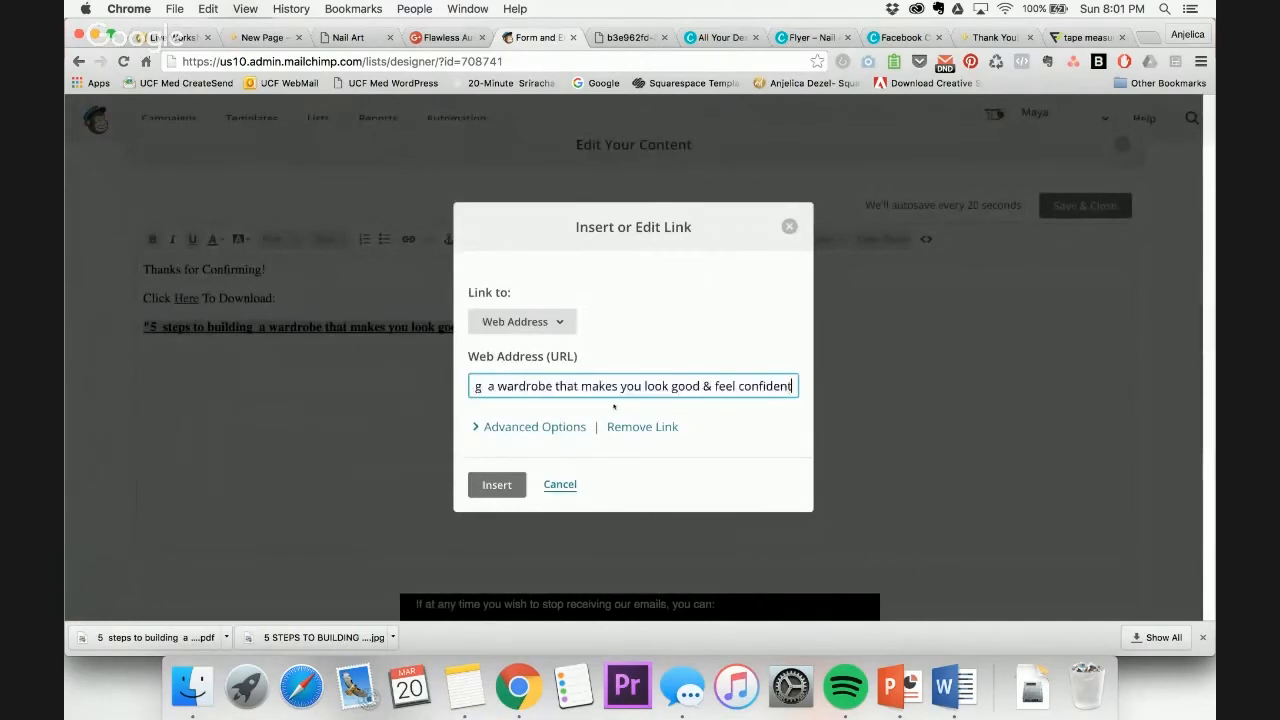
click(497, 484)
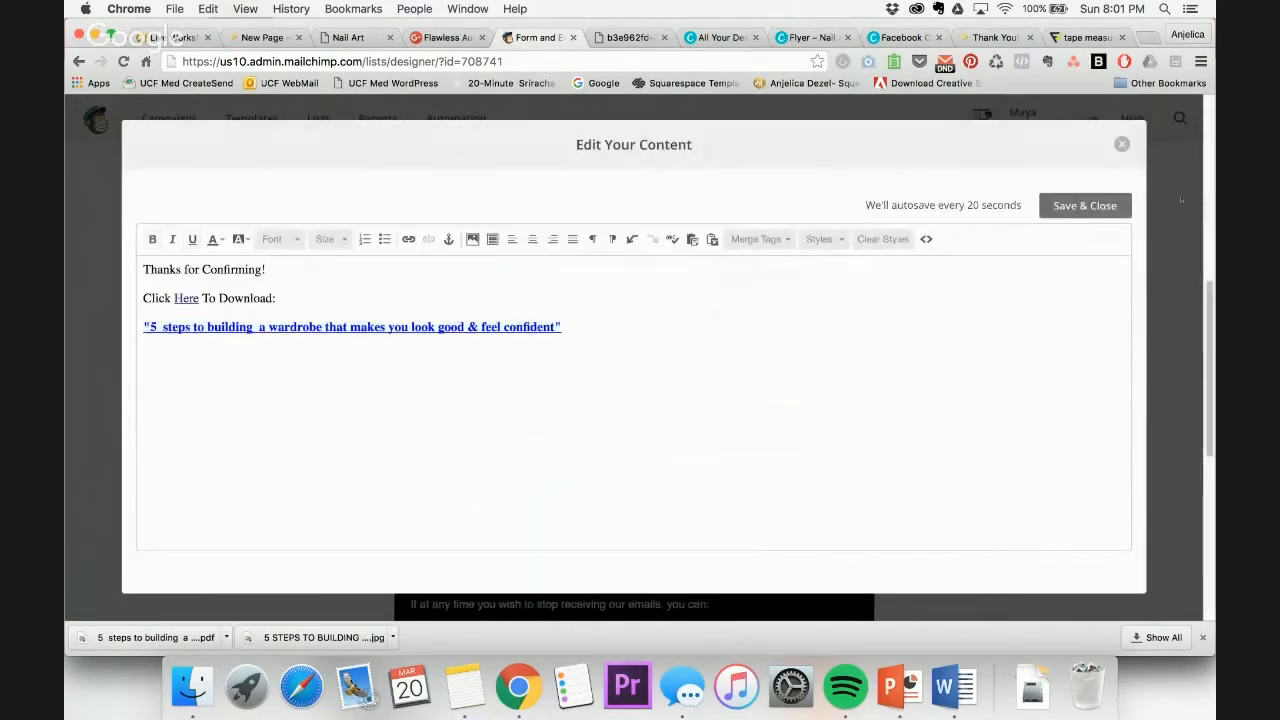
click(1074, 204)
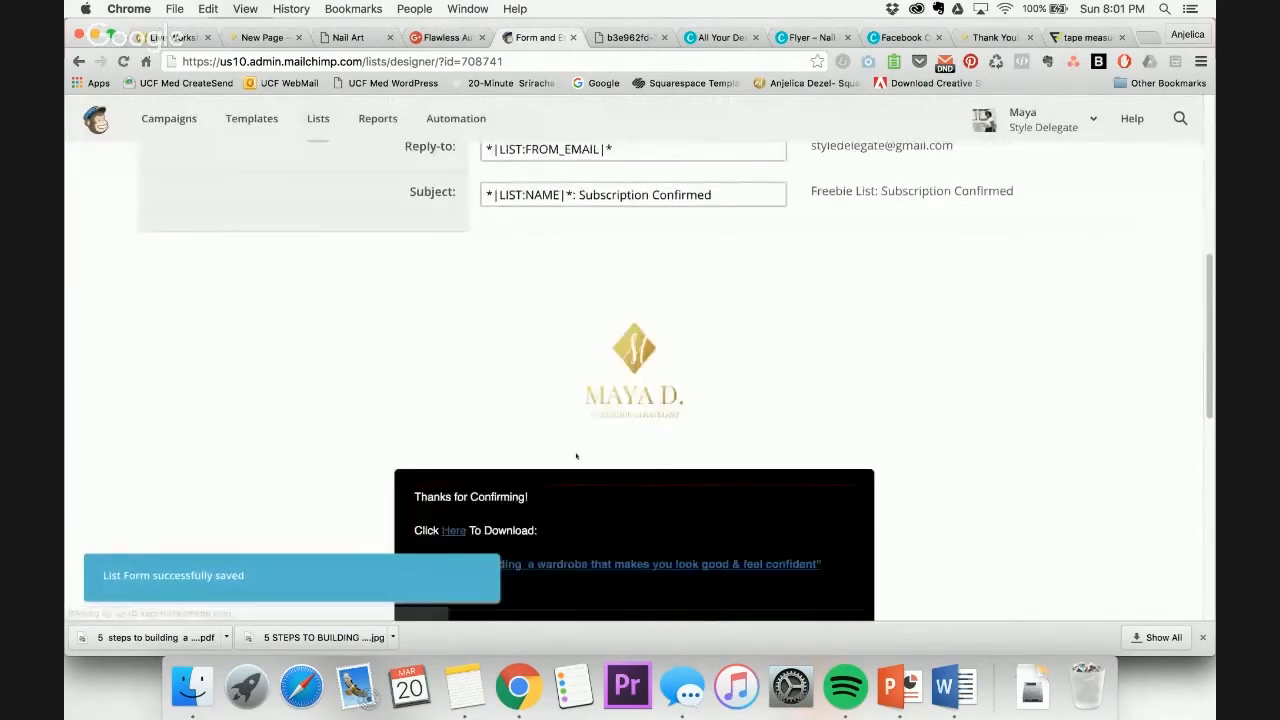
Examine the welcome email's page, body and forms design settings for the option that controls the link color
mouse_move(548, 386)
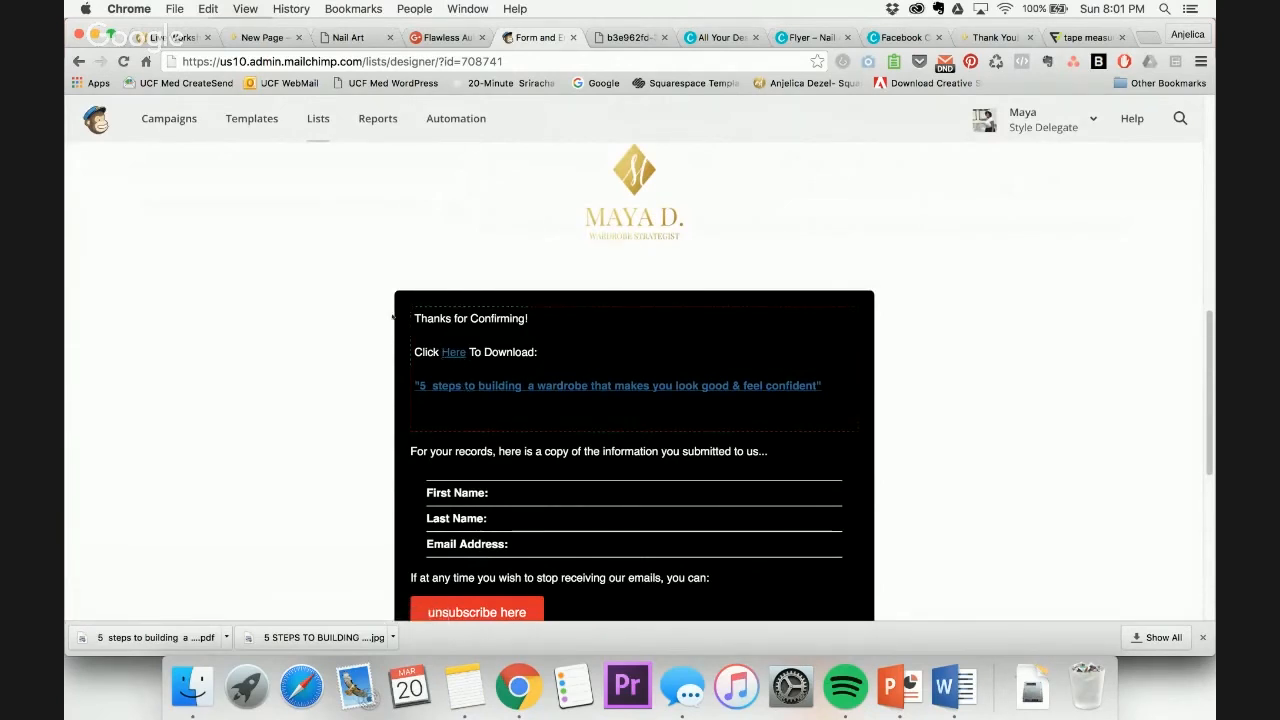
scroll(391, 314, up, 10)
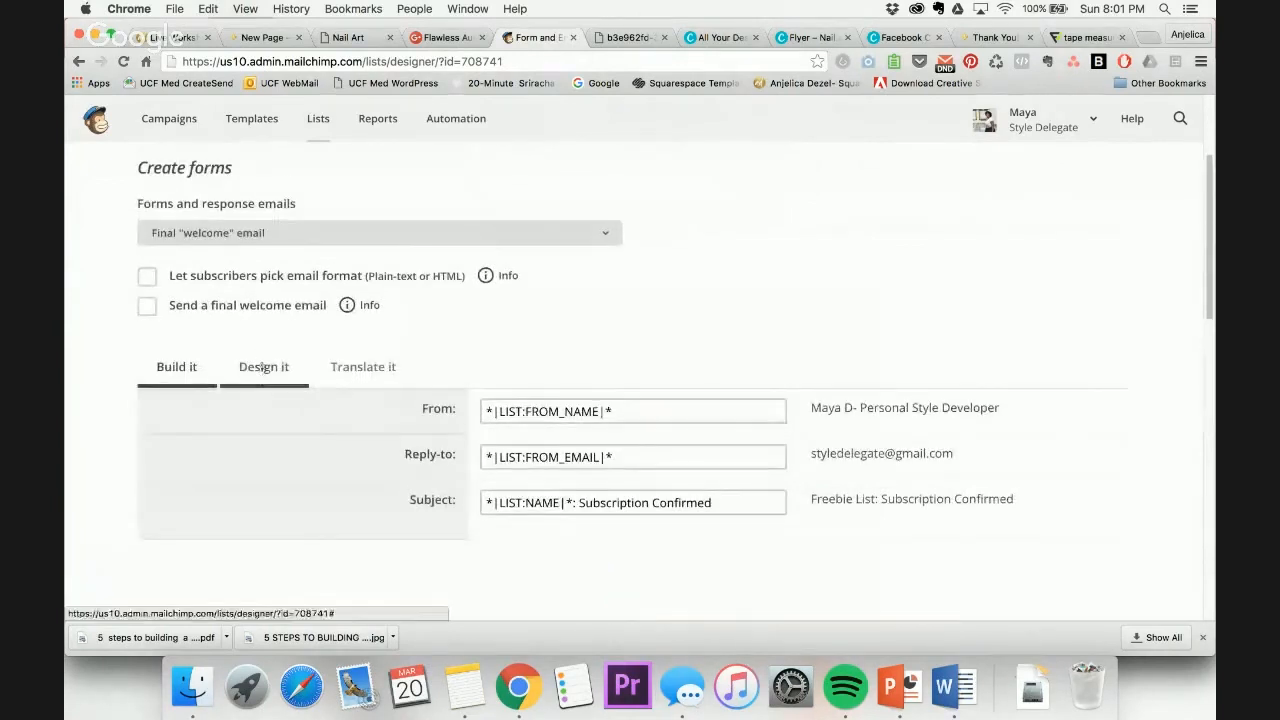
click(264, 367)
scroll(269, 362, down, 3)
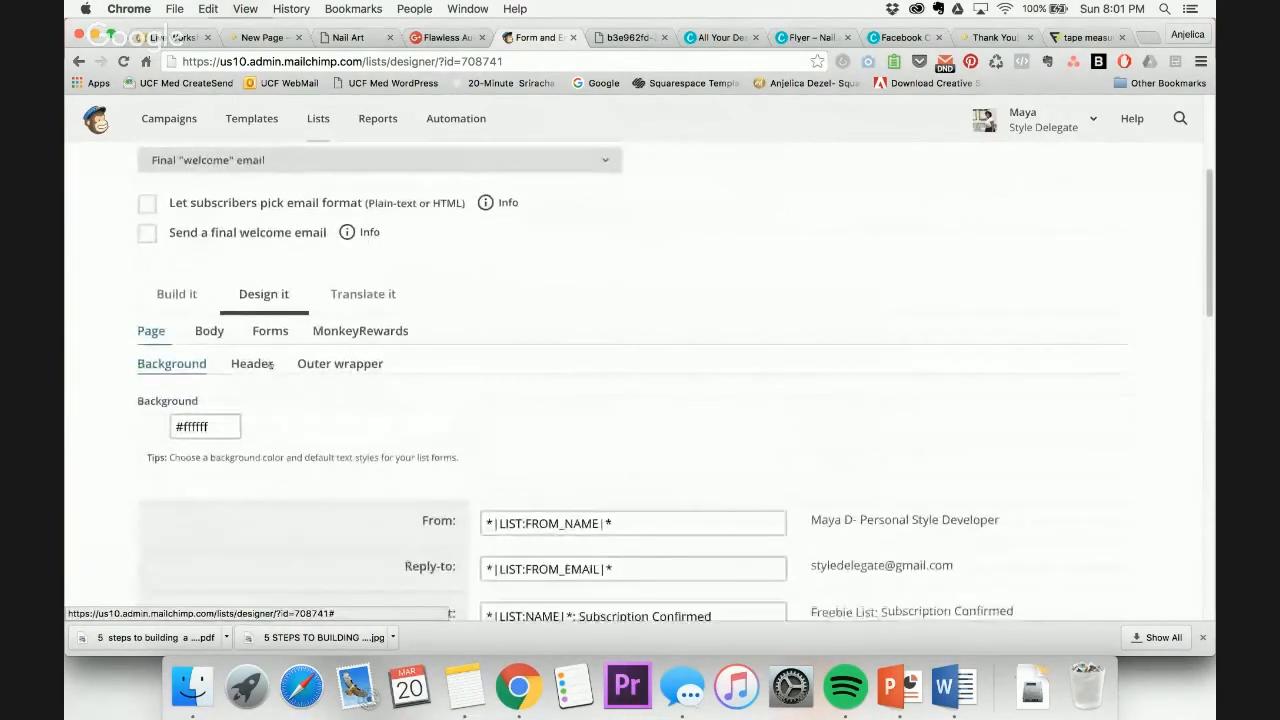
click(208, 251)
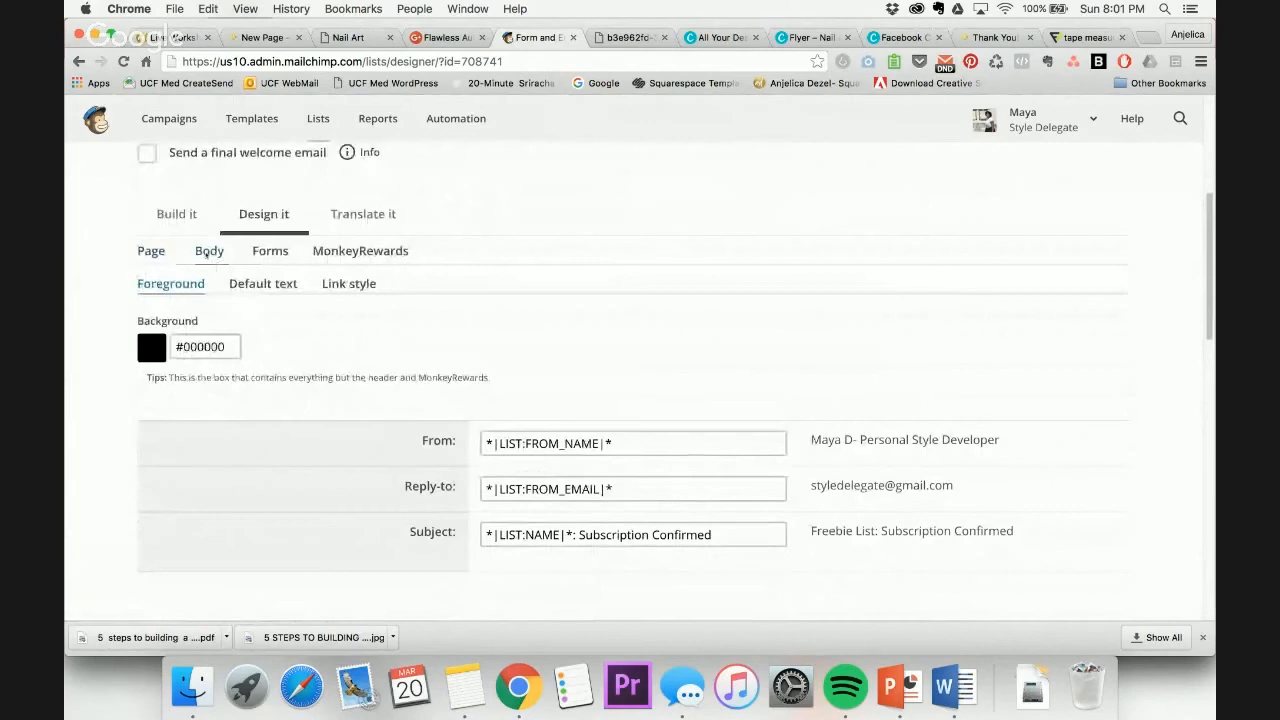
click(270, 251)
click(256, 285)
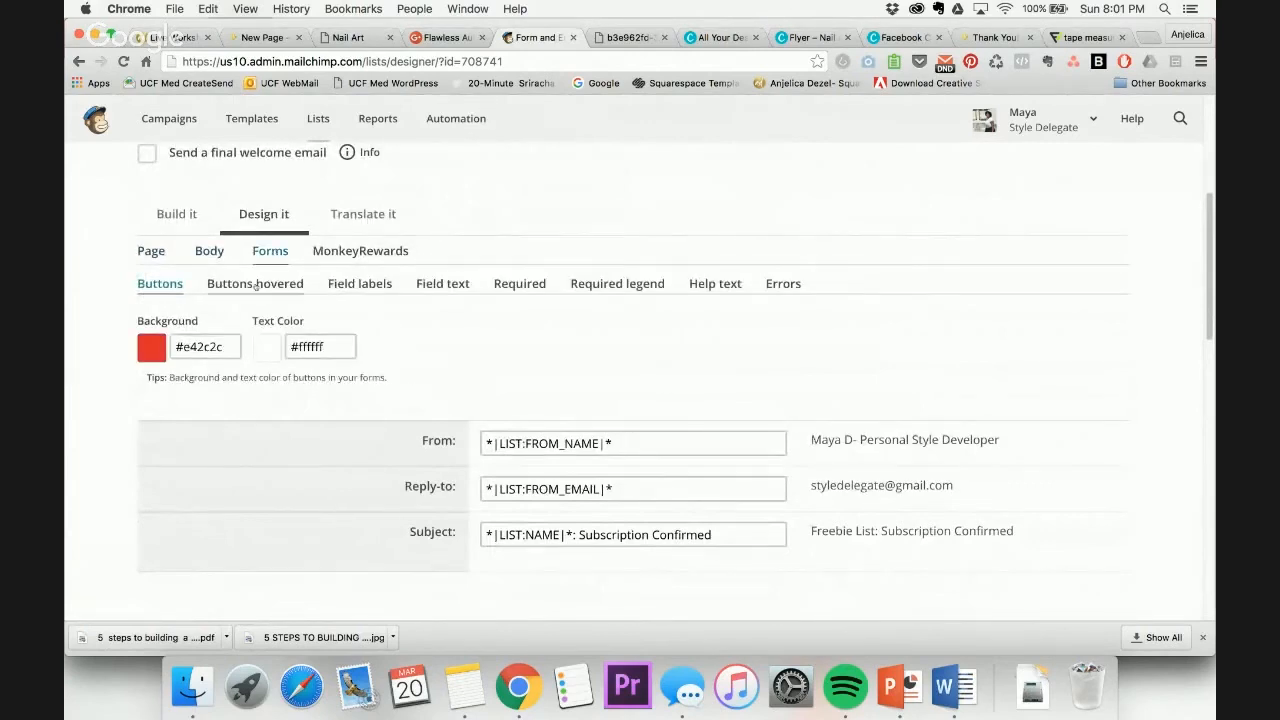
click(360, 285)
click(443, 285)
click(503, 285)
click(596, 285)
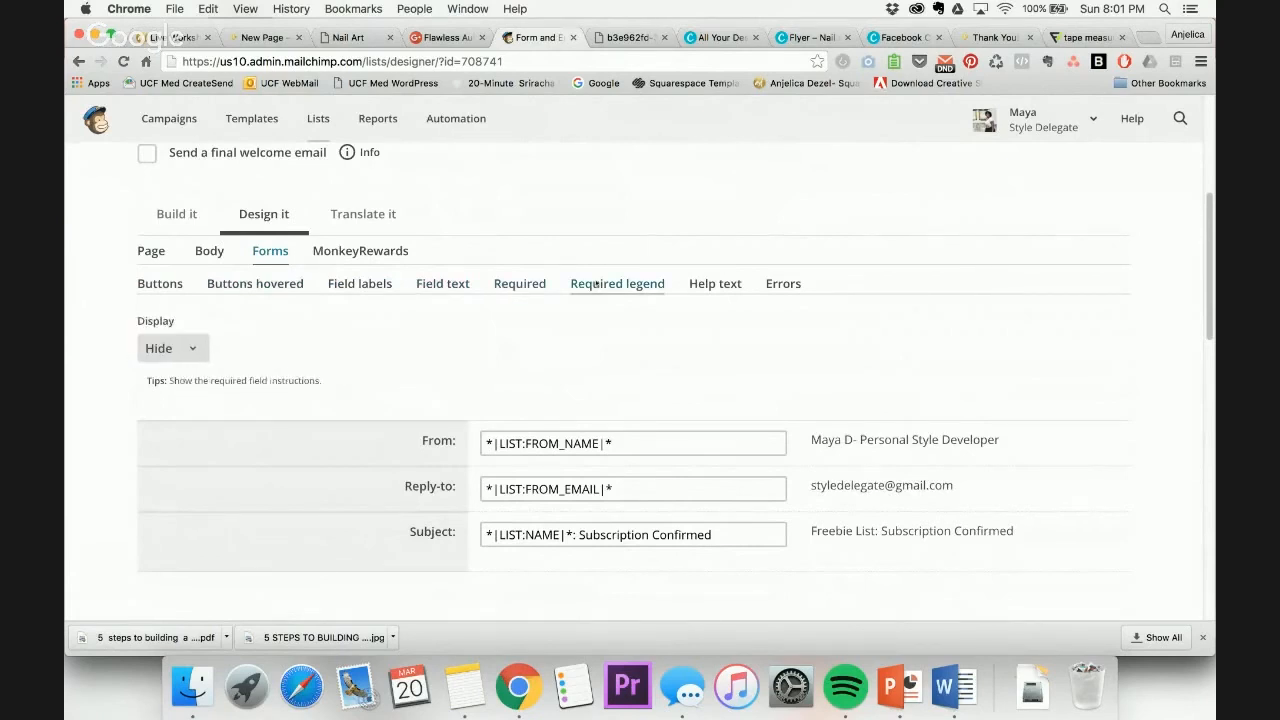
click(707, 284)
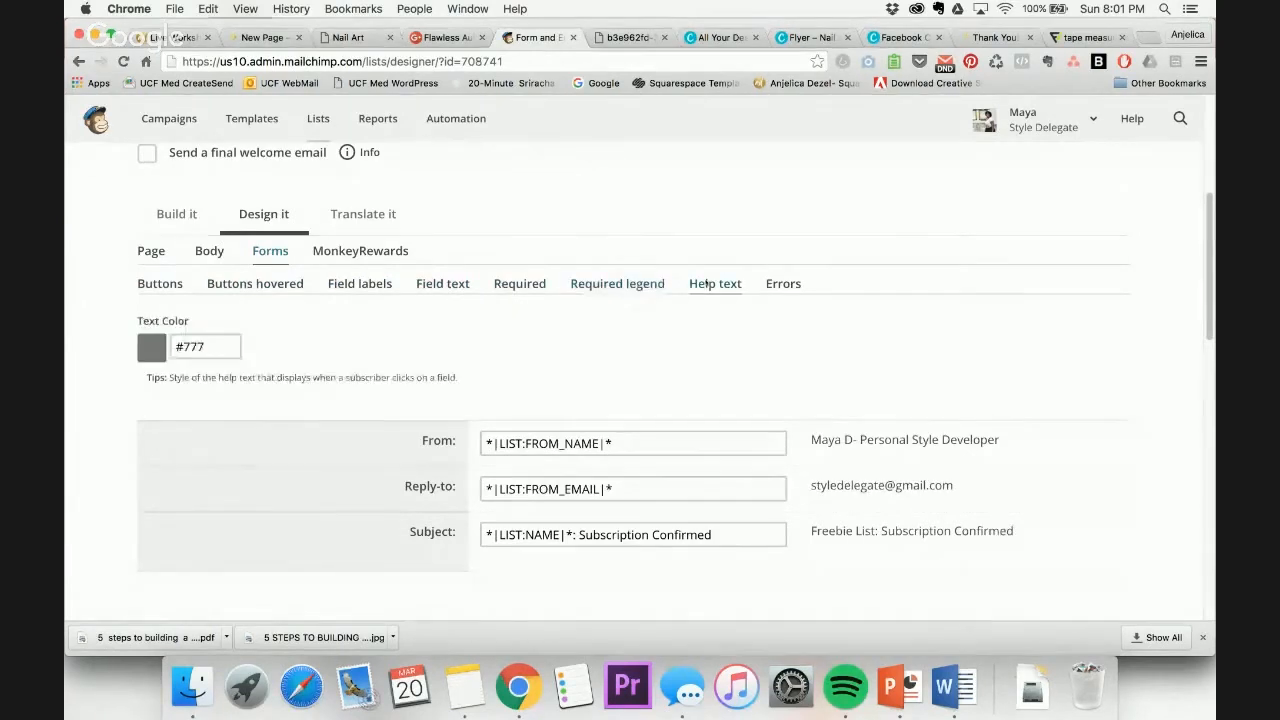
click(771, 287)
Open the welcome email body's link style settings and examine how the links look in the email preview
click(330, 252)
click(269, 253)
click(205, 253)
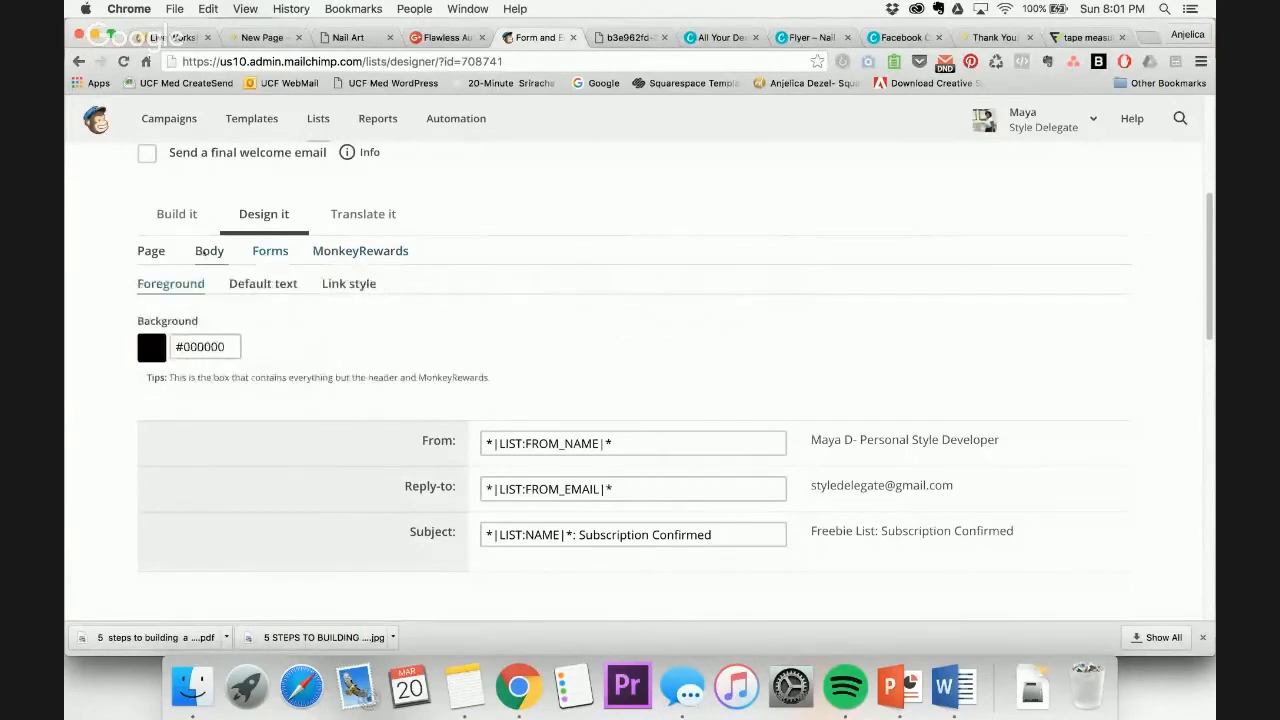
click(290, 286)
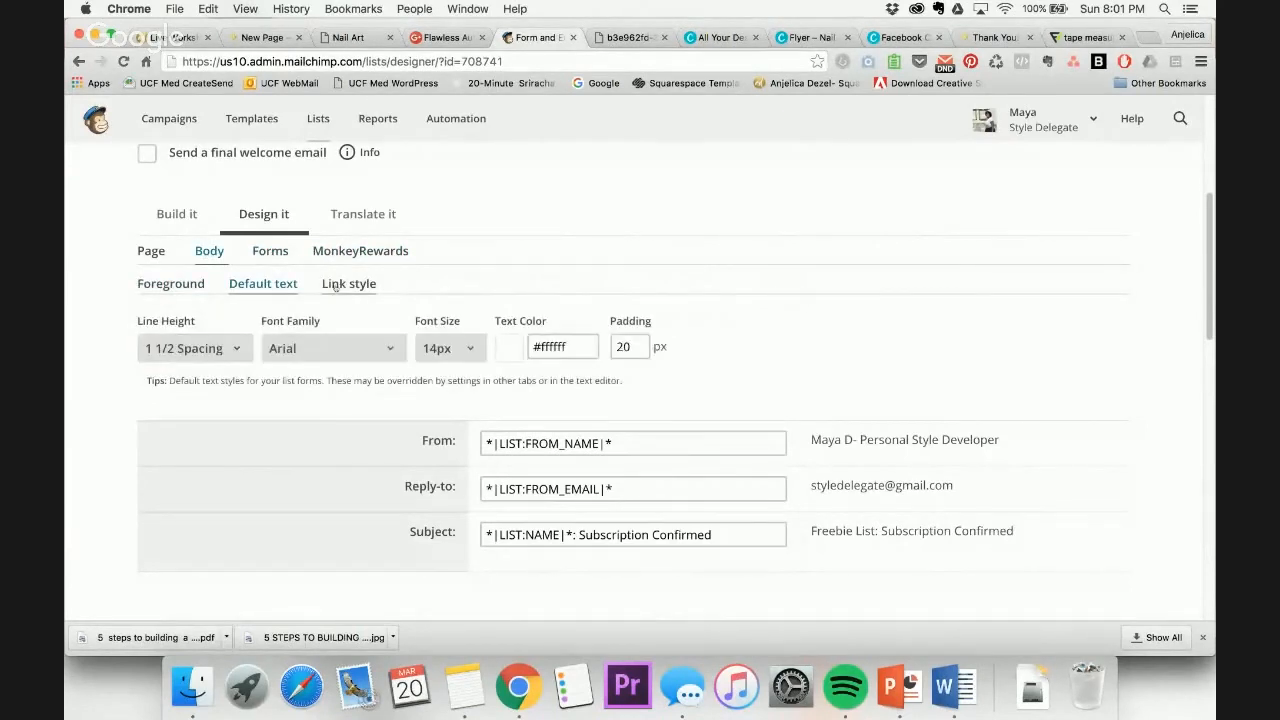
click(336, 286)
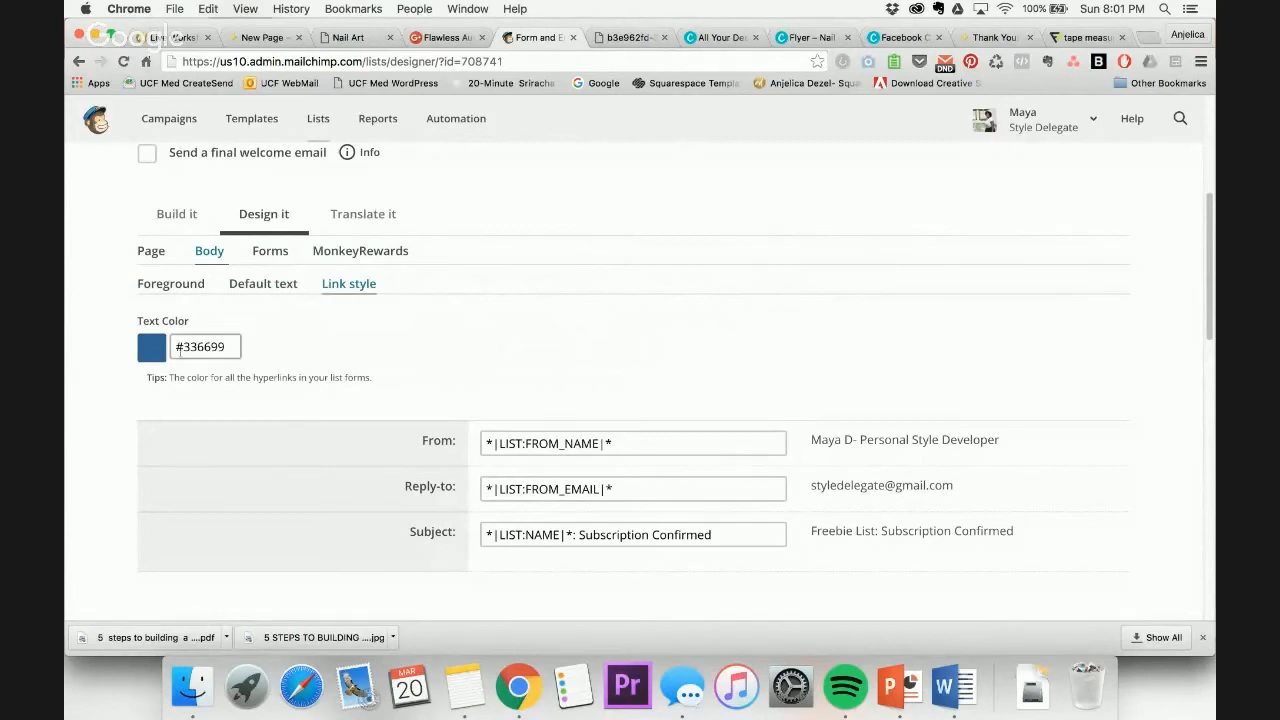
scroll(291, 343, down, 5)
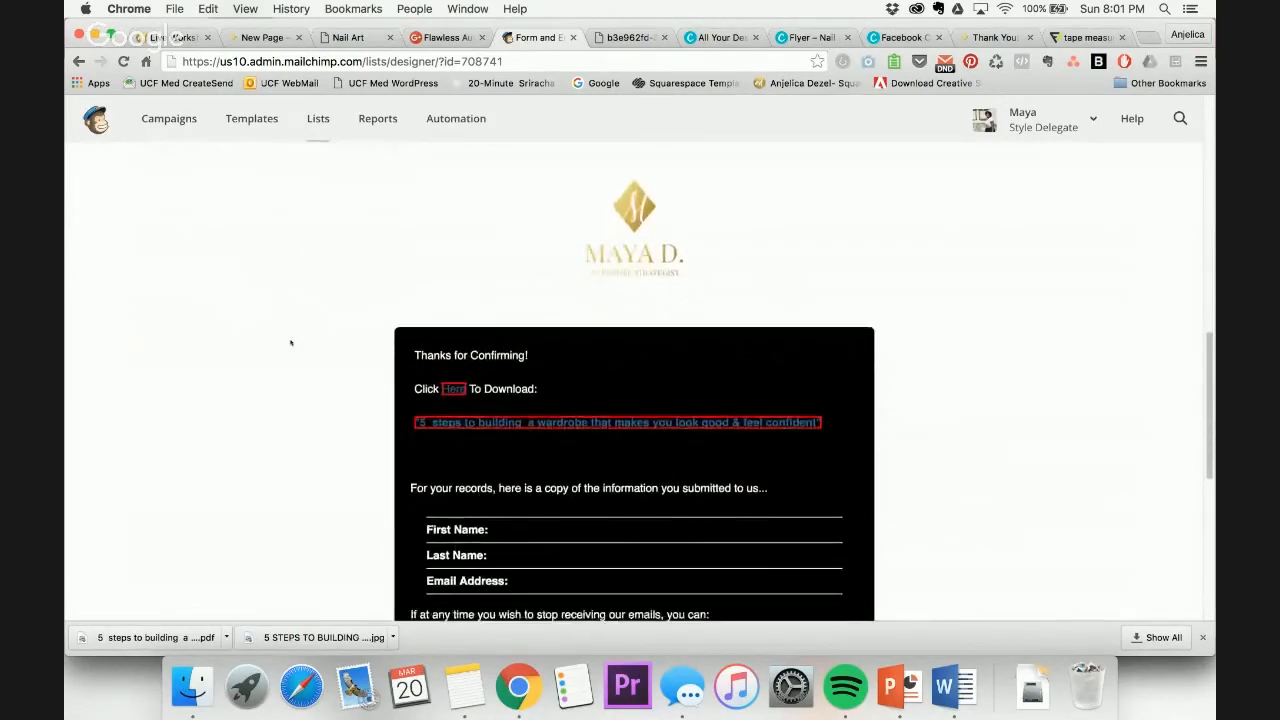
scroll(291, 343, up, 3)
scroll(291, 343, up, 2)
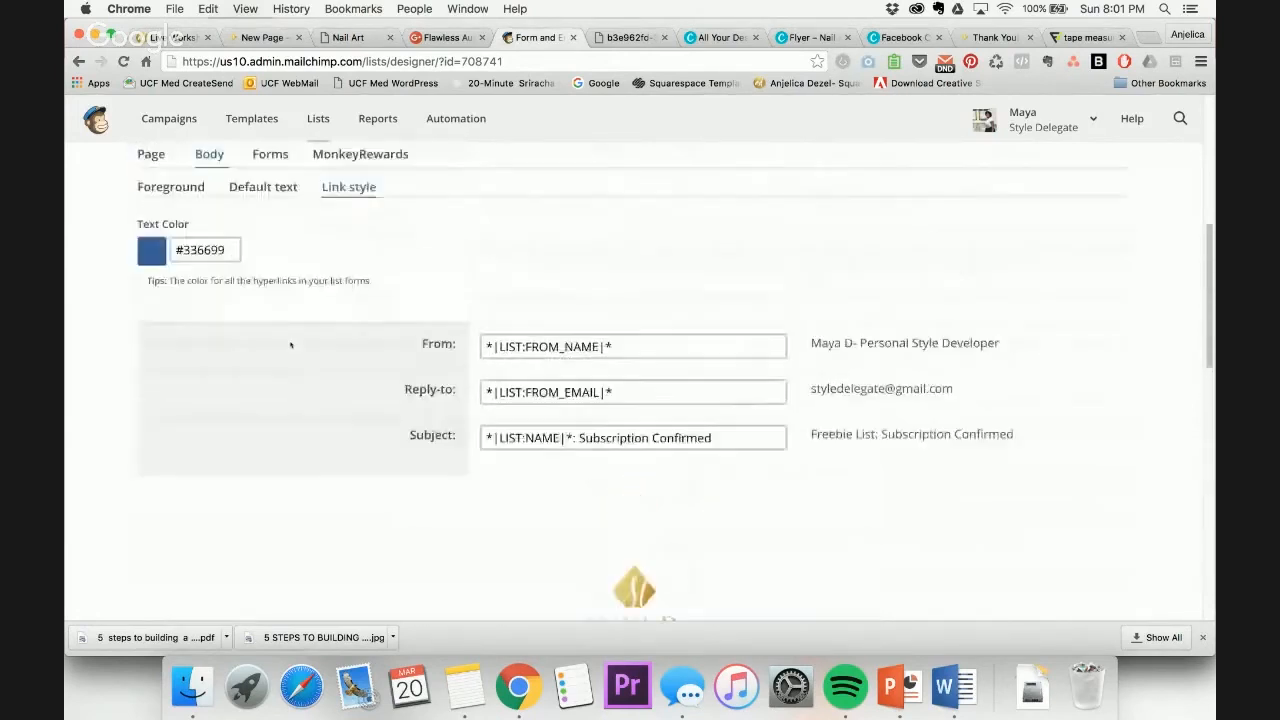
Set the body's link text color to the bright red #e23333 and check the links in the email
click(197, 269)
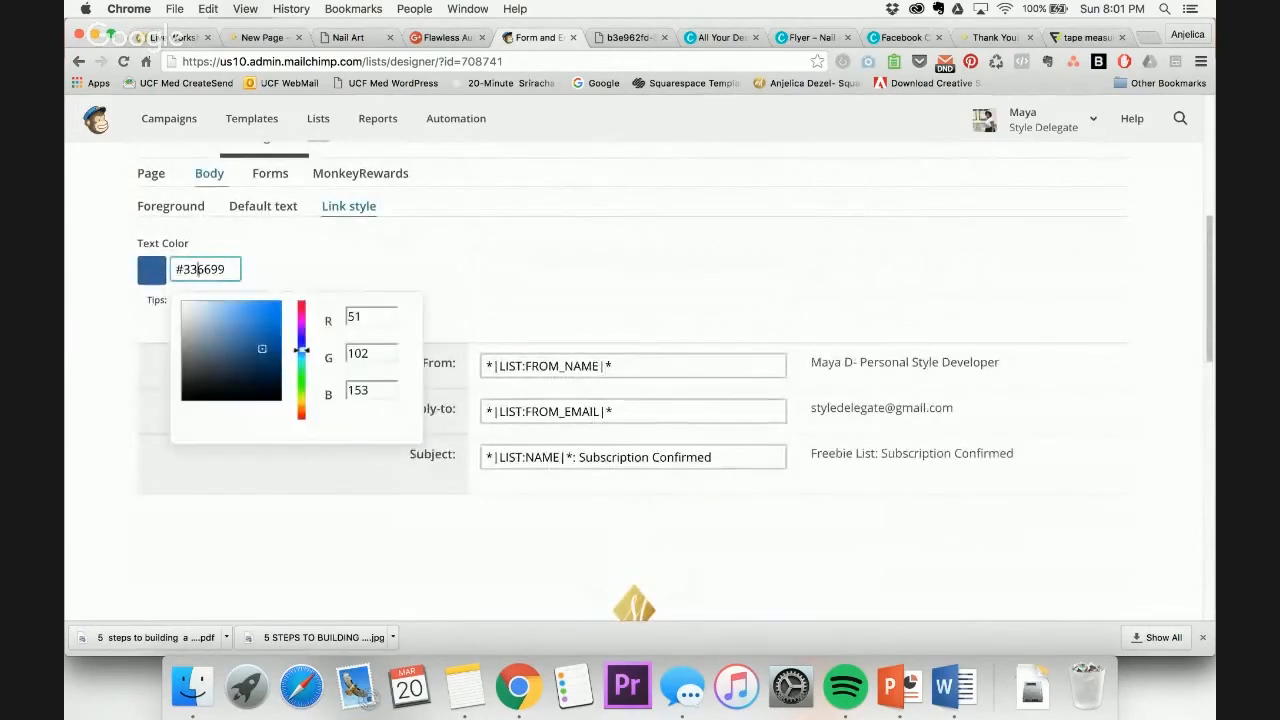
drag(300, 350, 308, 294)
click(228, 283)
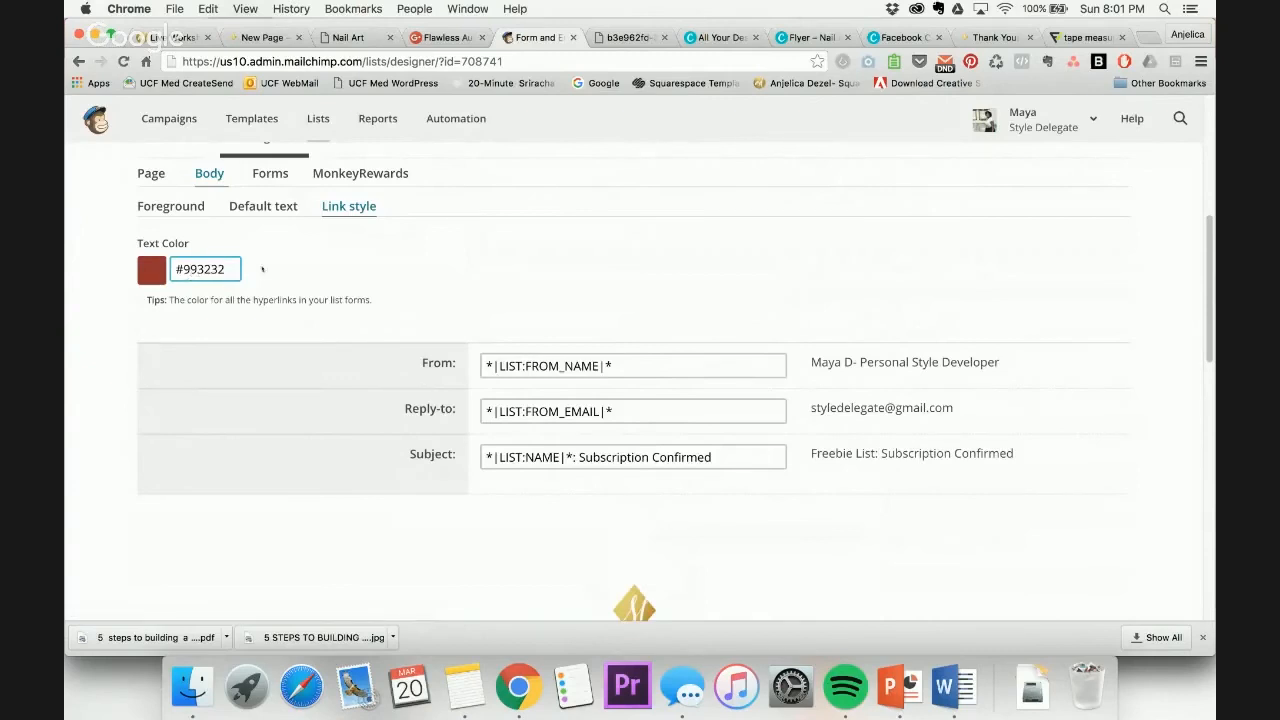
click(220, 269)
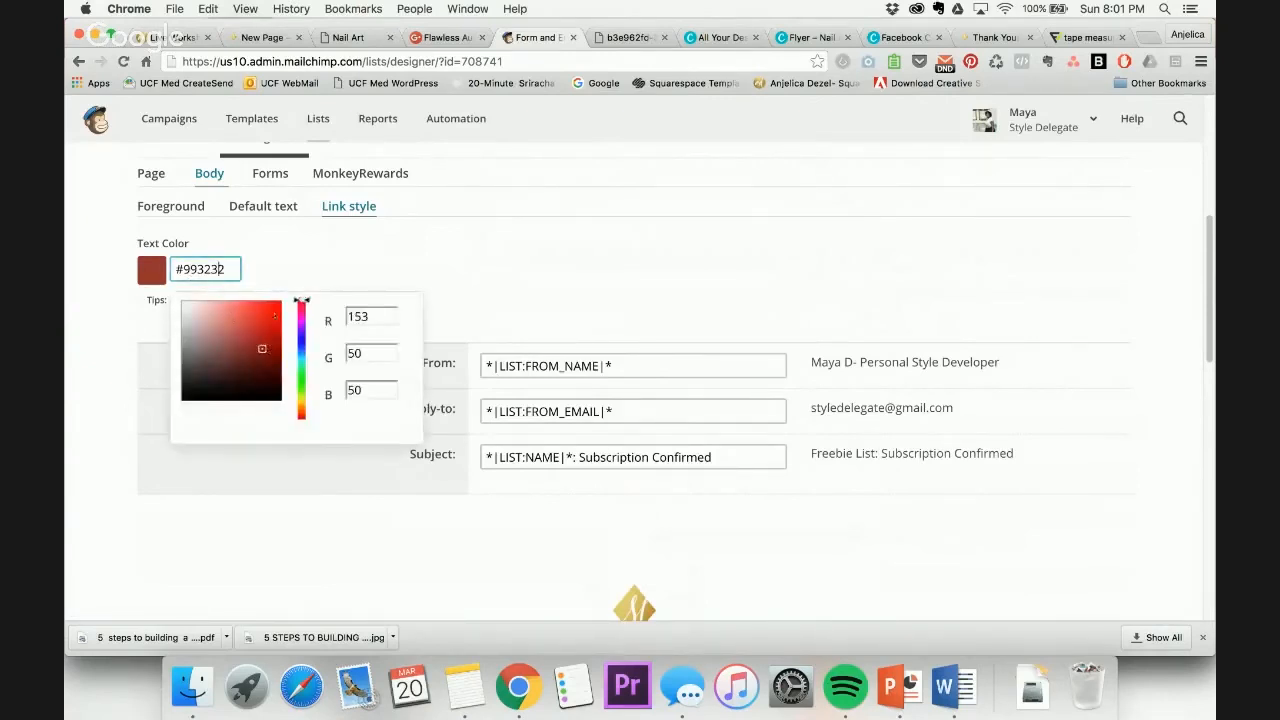
click(275, 316)
click(277, 312)
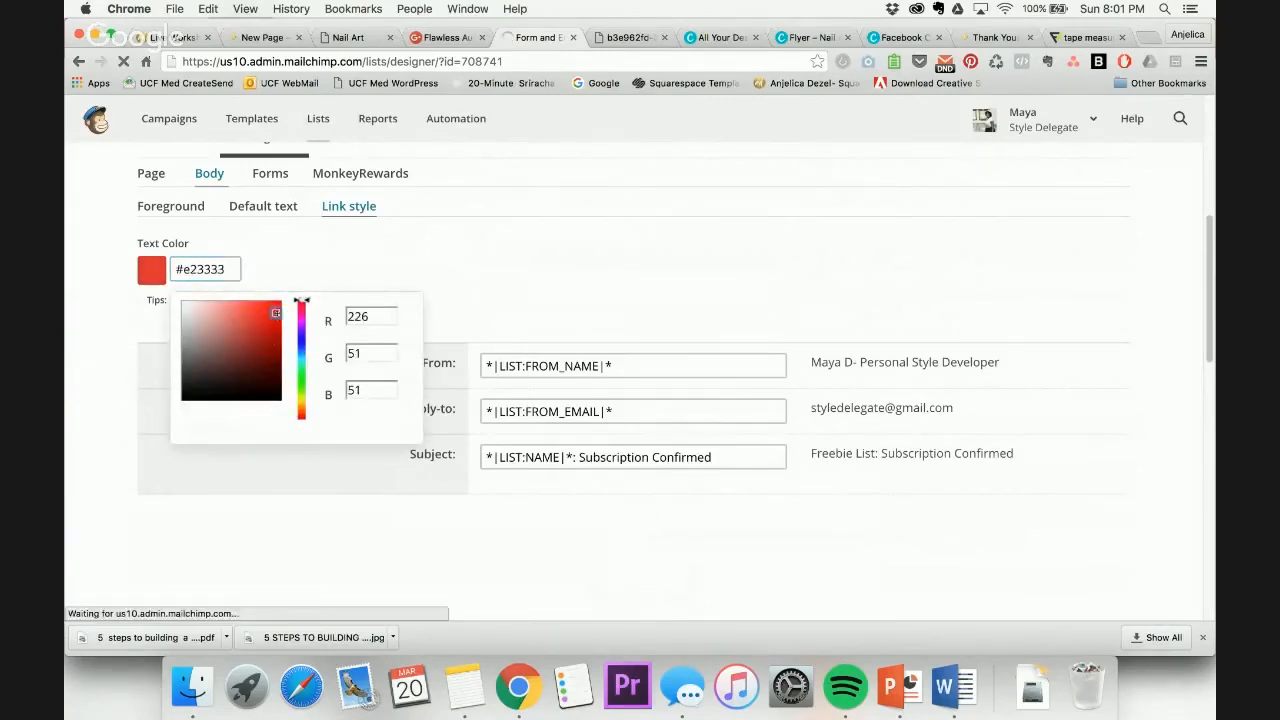
click(319, 267)
scroll(688, 475, down, 6)
scroll(688, 475, up, 1)
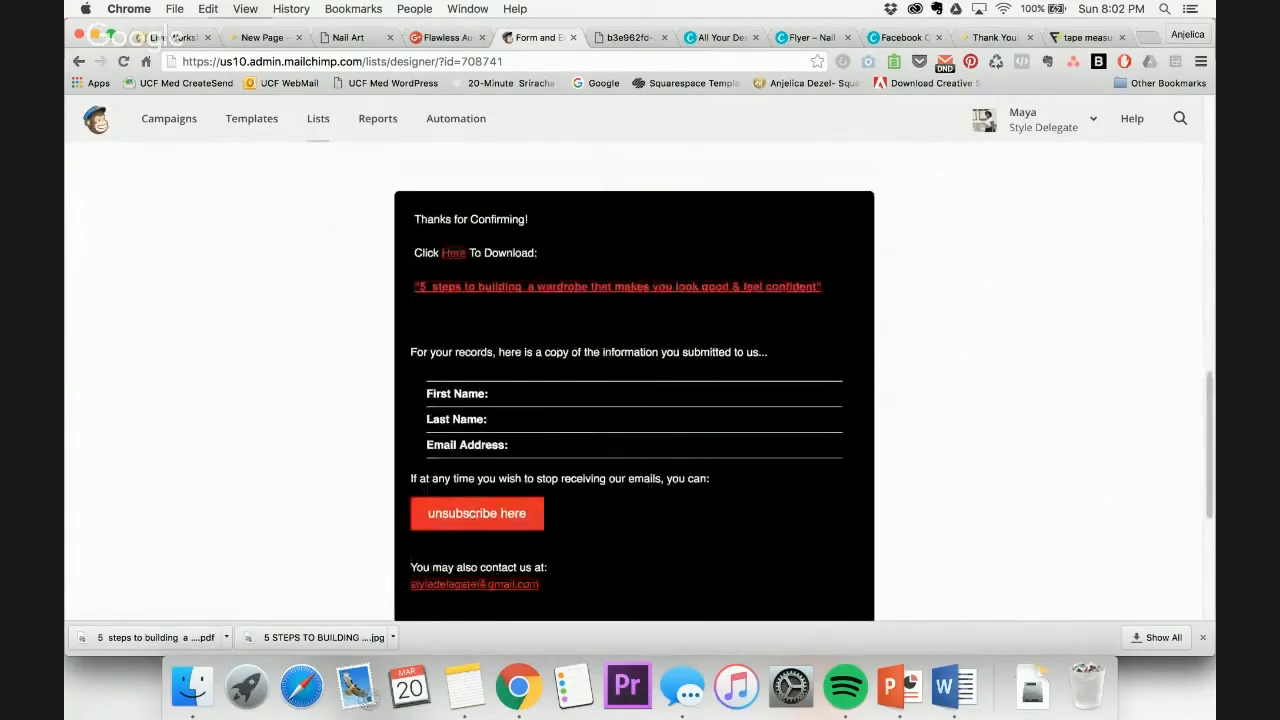
Open the welcome message content for editing and set all of its text in the Georgia font
mouse_move(767, 293)
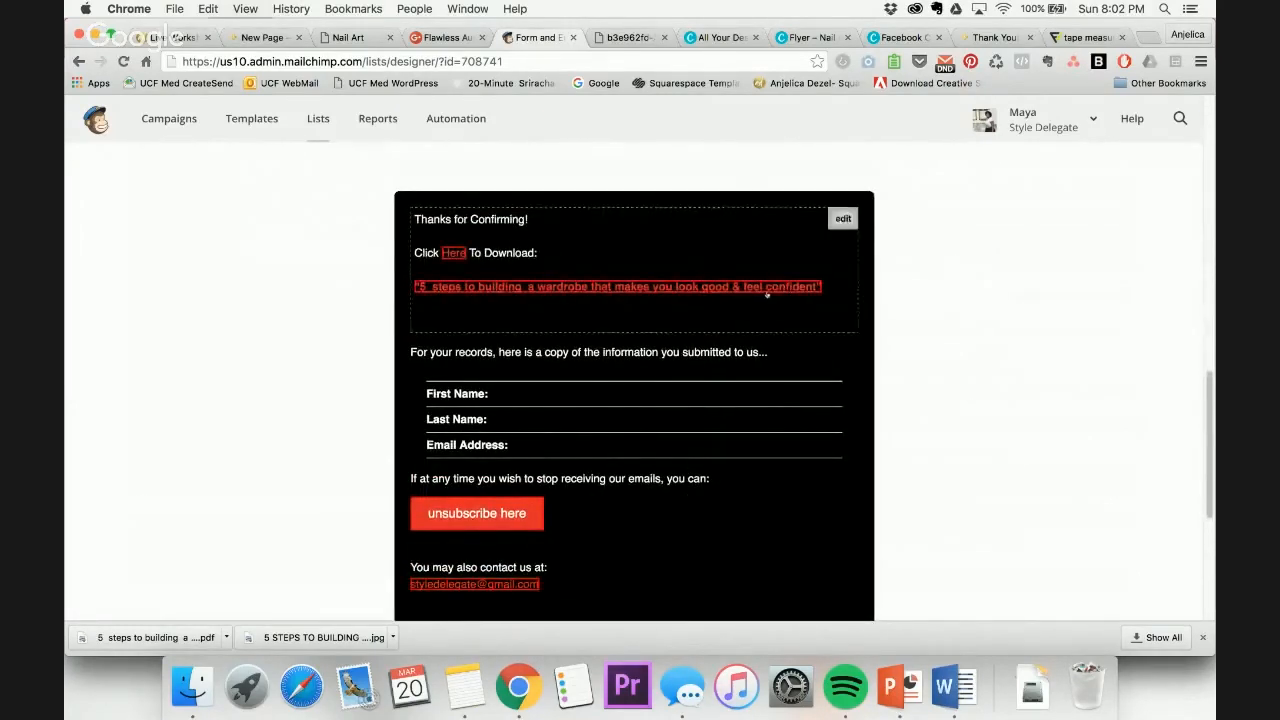
click(843, 218)
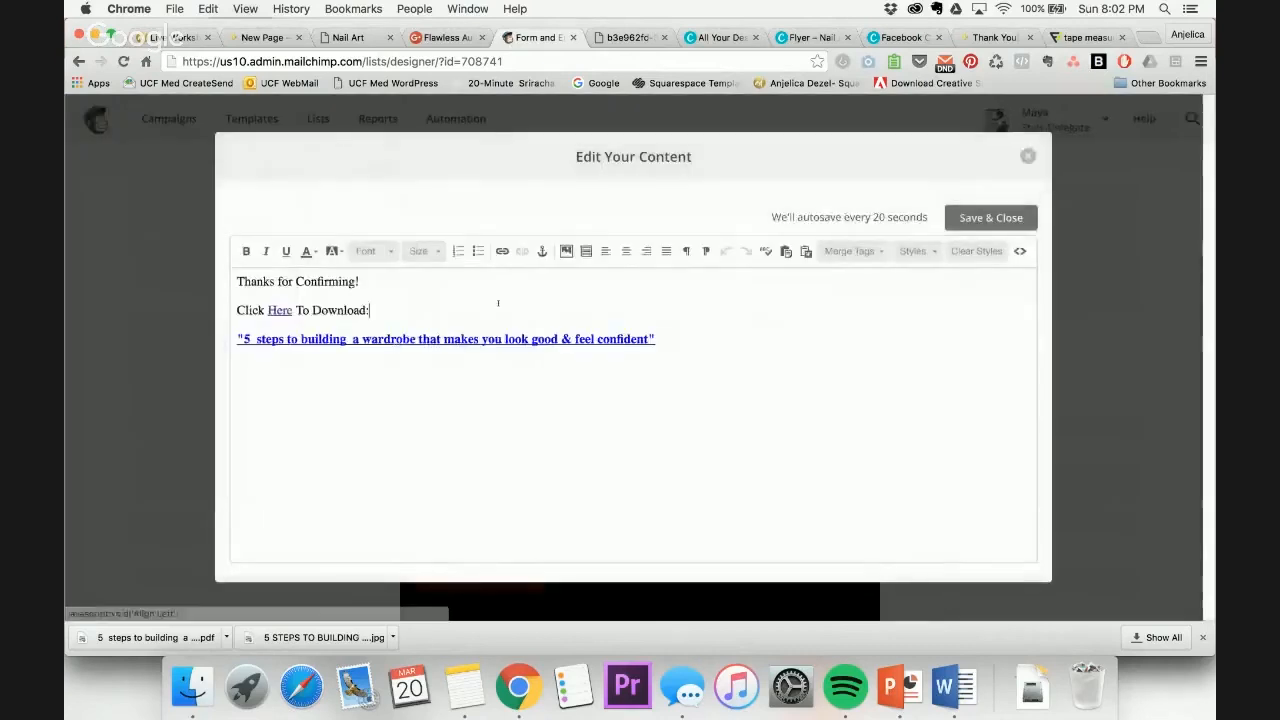
key(ctrl+a)
click(375, 251)
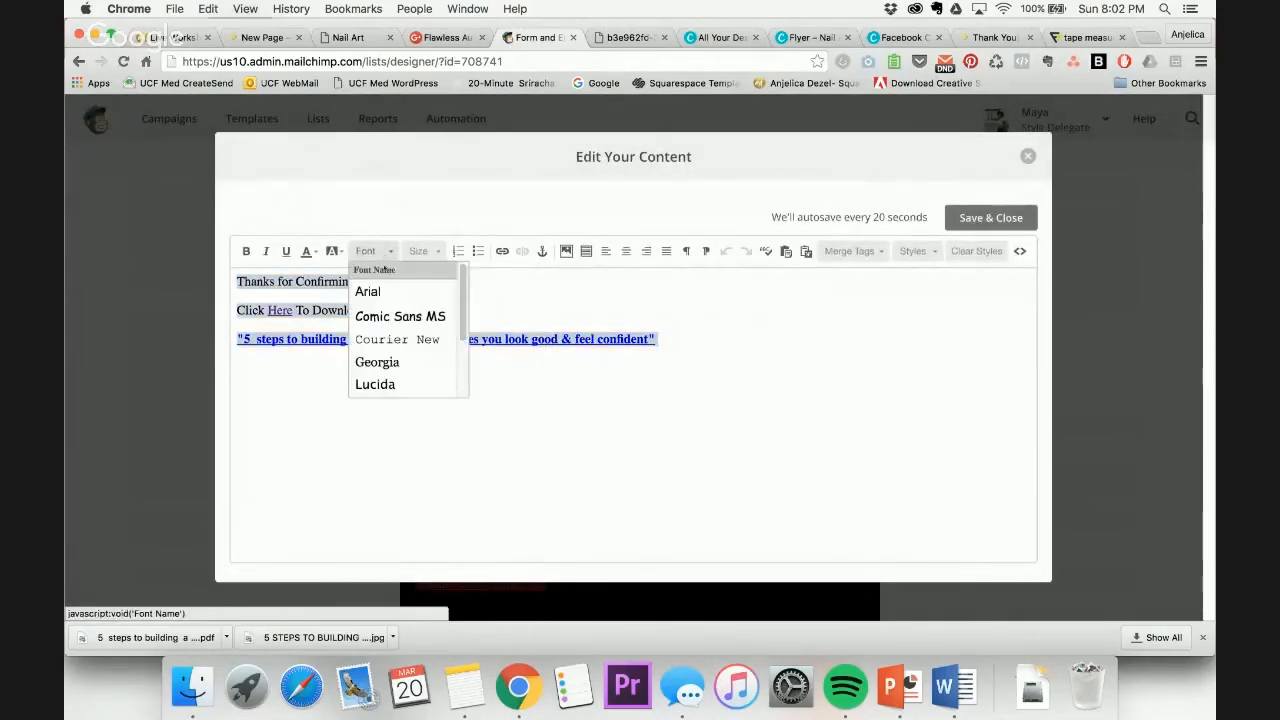
click(377, 362)
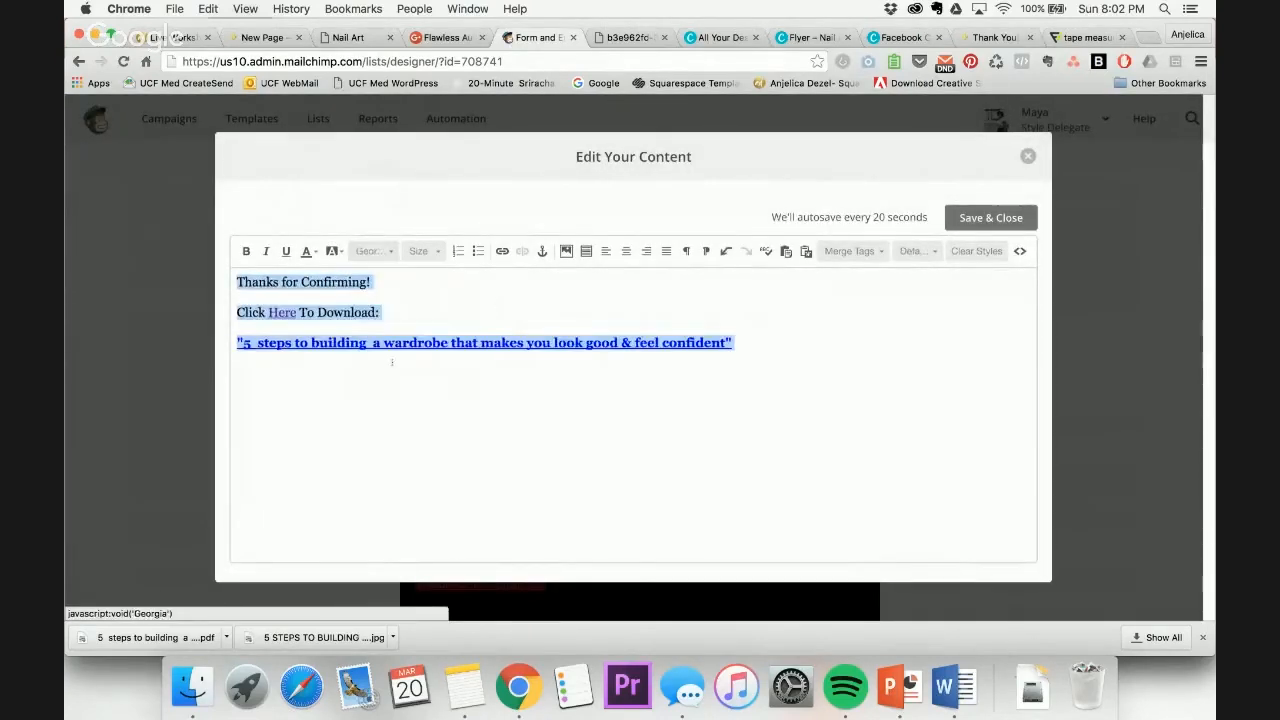
Enlarge the "Thanks for Confirming!" line to size 24 and save the content
click(473, 272)
drag(237, 282, 370, 282)
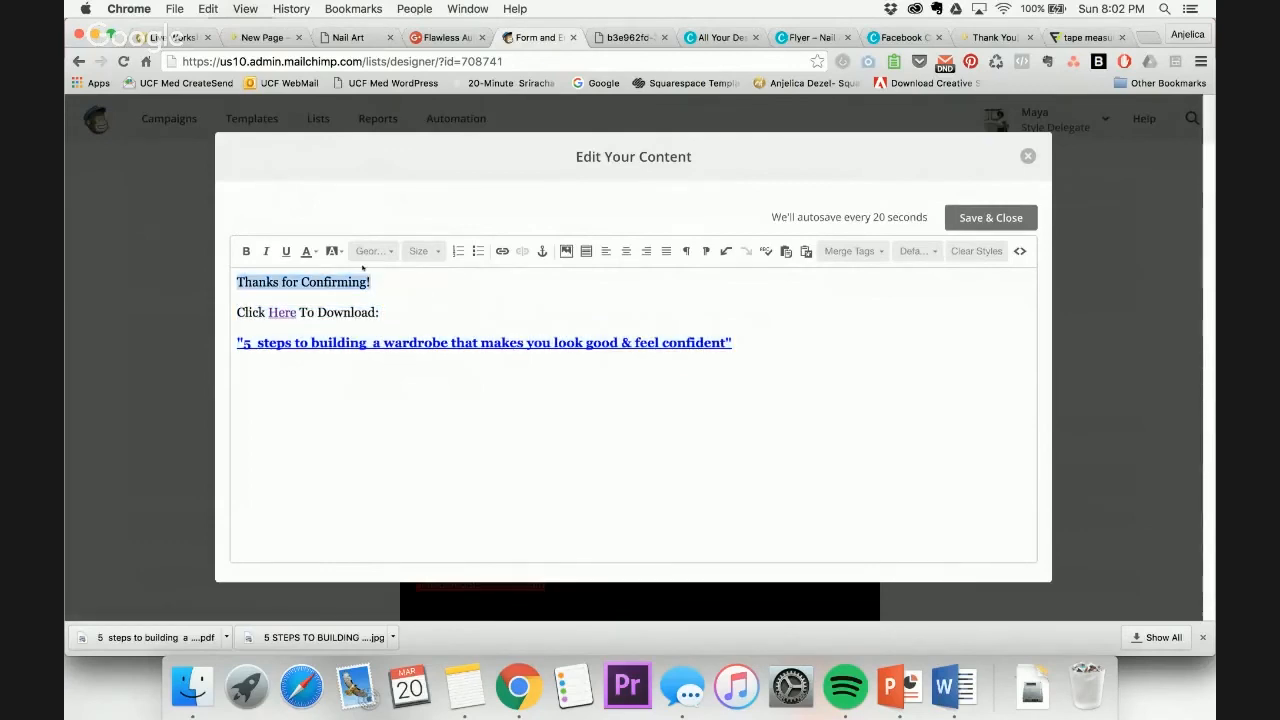
click(422, 251)
click(454, 364)
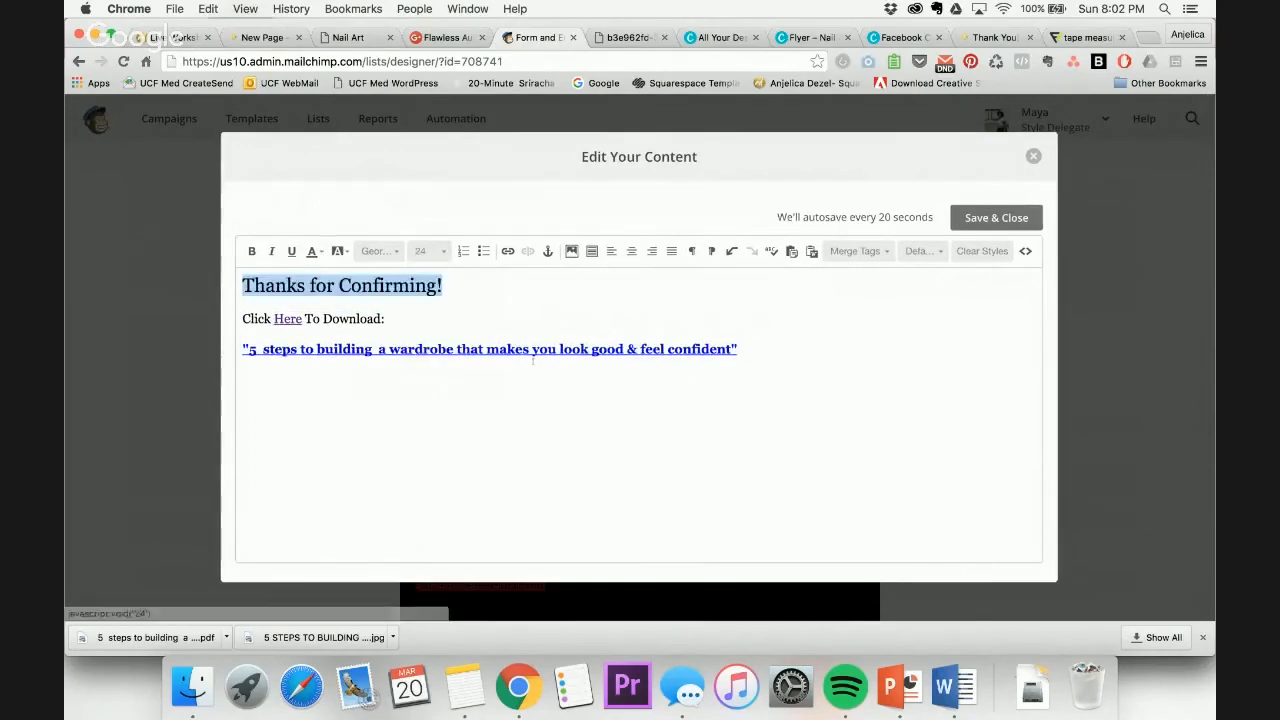
click(1037, 336)
click(1018, 217)
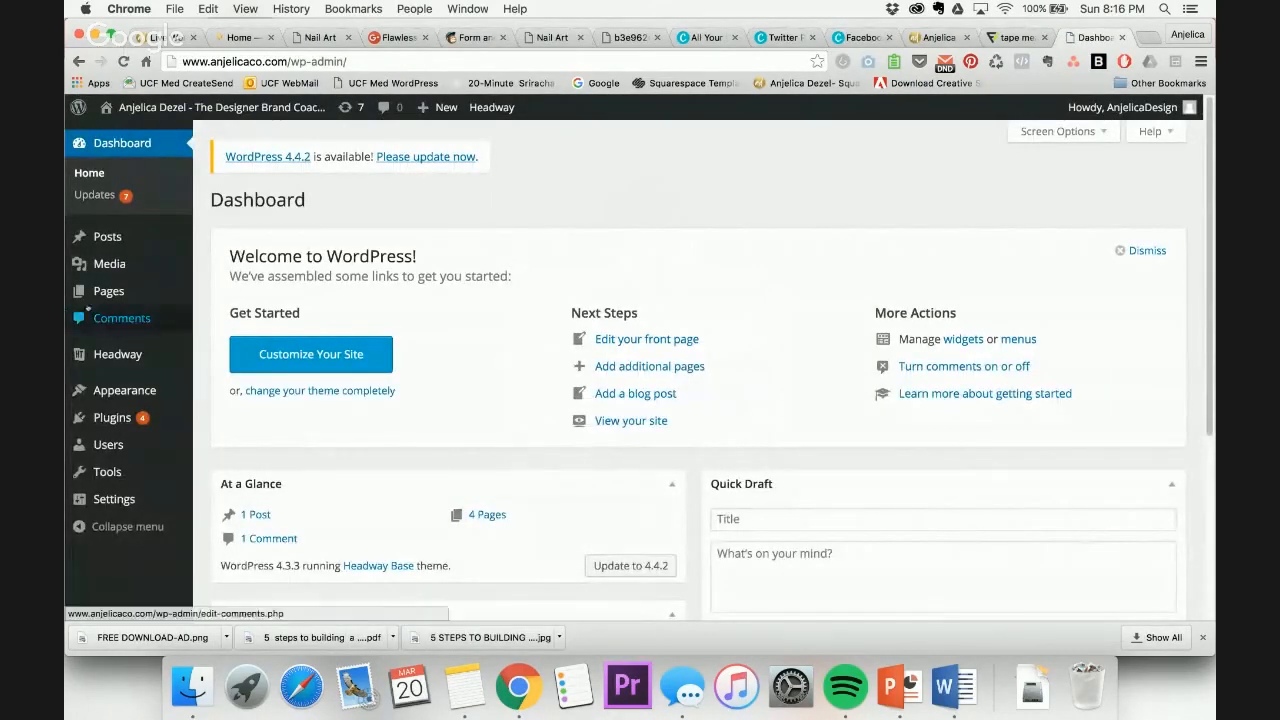
In the WordPress dashboard, upload the "5 steps to building a wardrobe" PDF from the site folder as new media
mouse_move(115, 266)
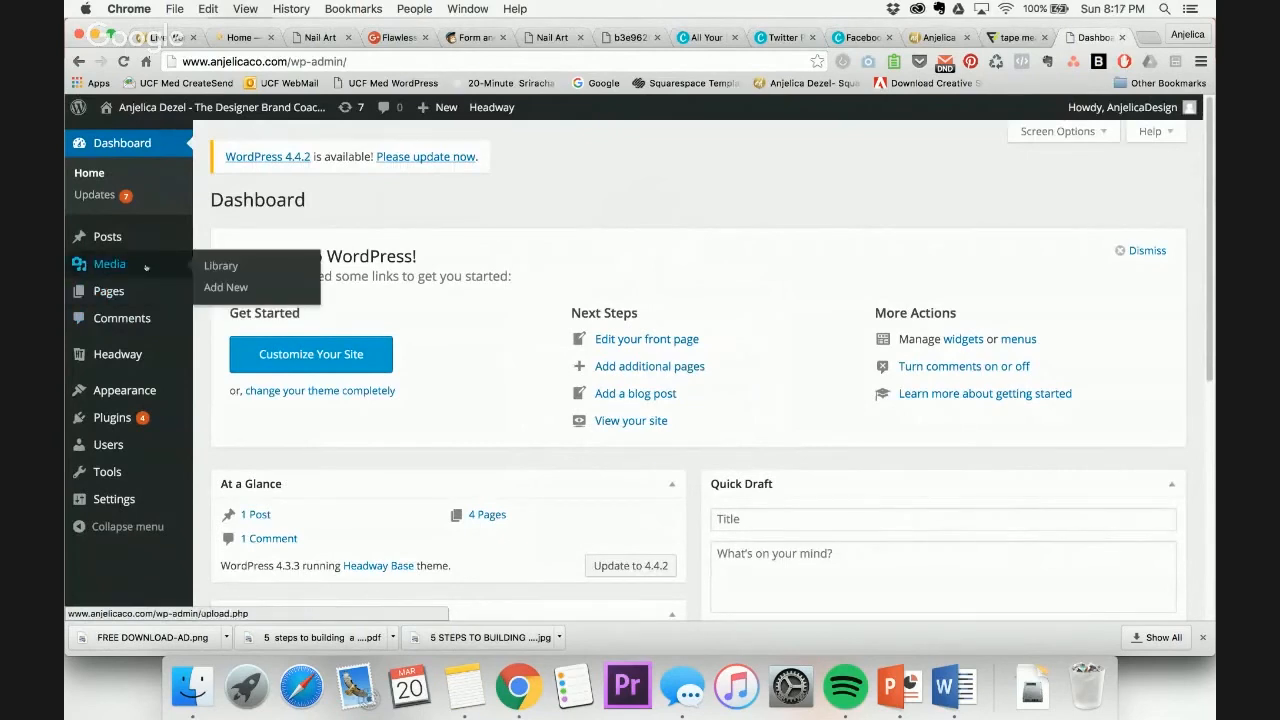
click(232, 289)
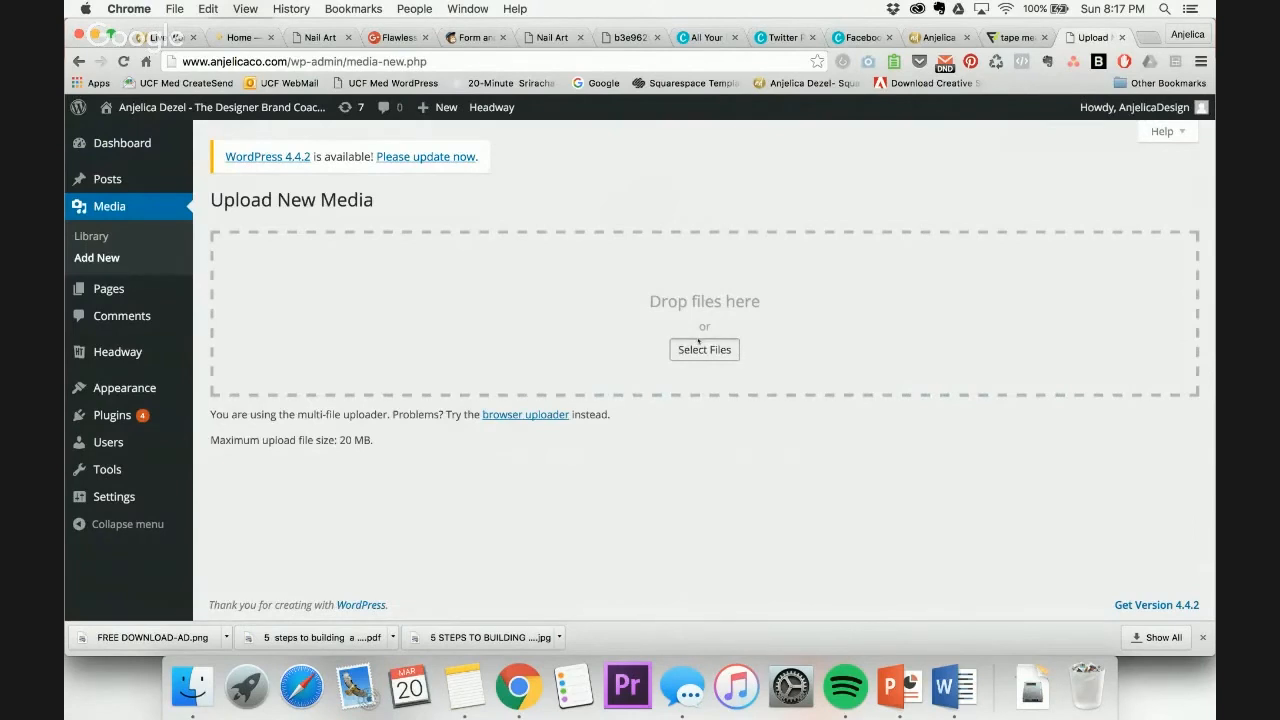
click(700, 346)
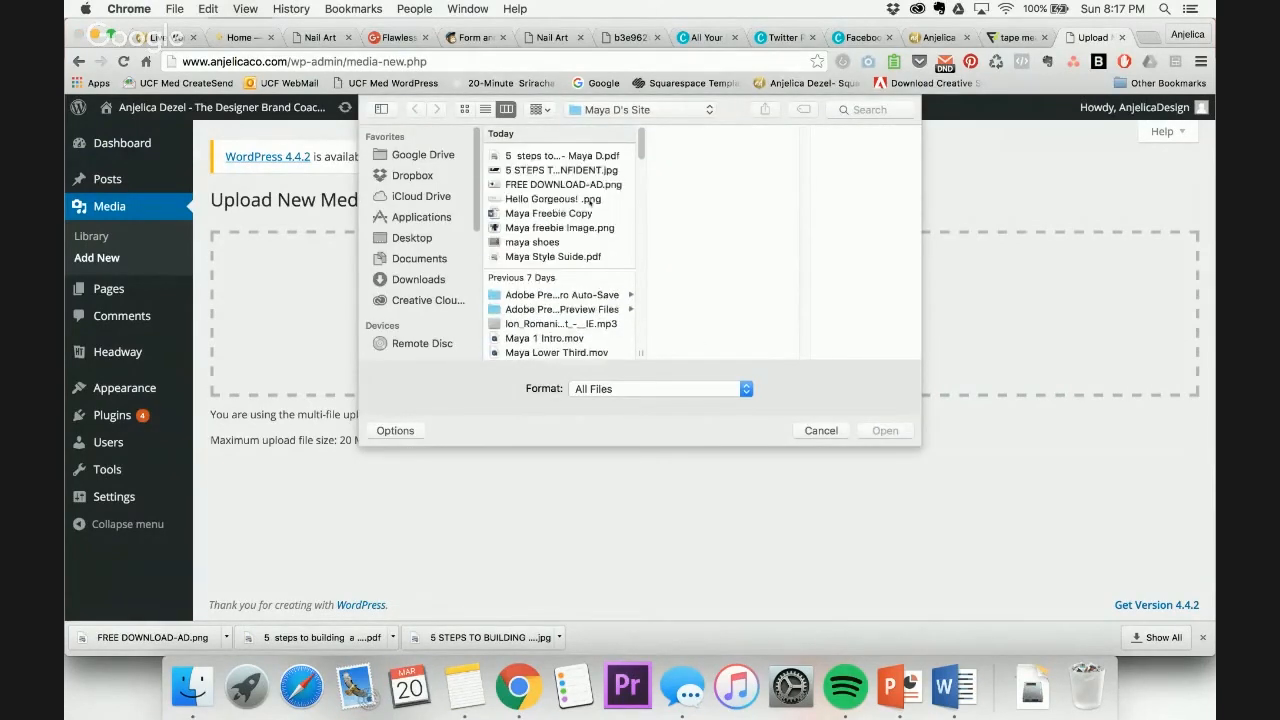
click(566, 154)
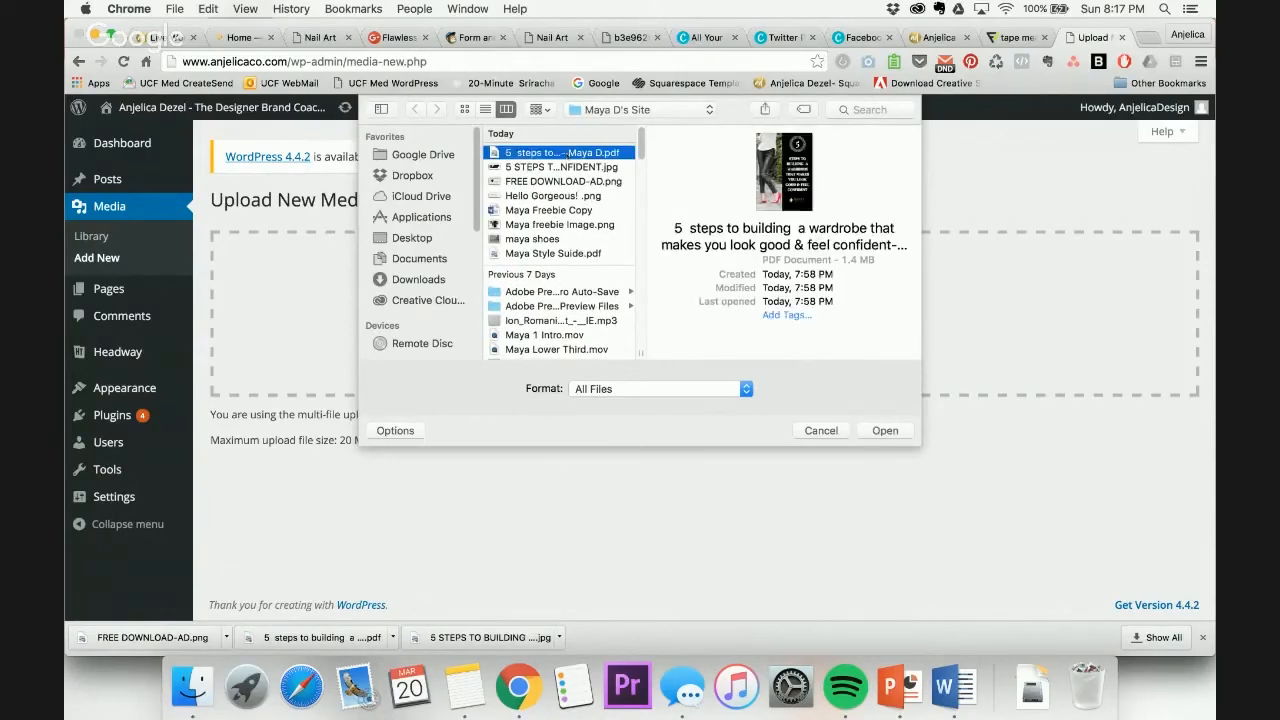
click(796, 200)
click(796, 200)
click(796, 200)
click(891, 428)
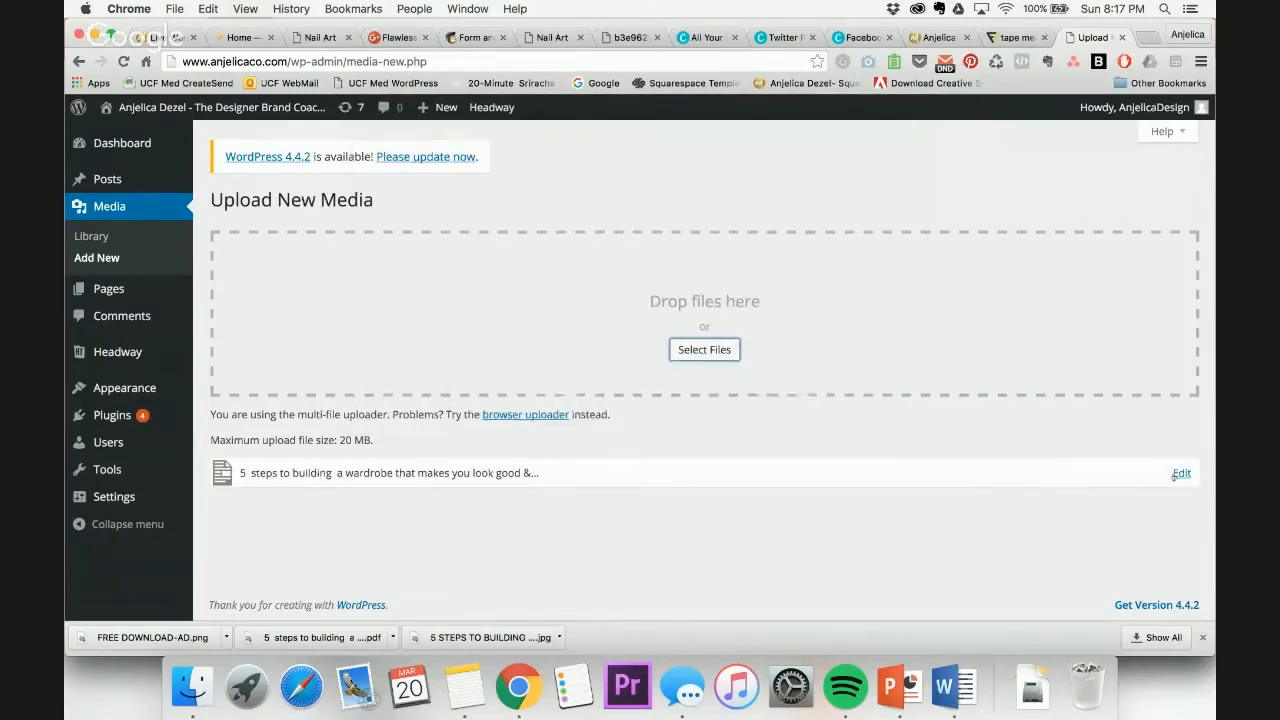
Copy the uploaded PDF's file URL from its media details and load it in the browser to check the pages
click(1180, 476)
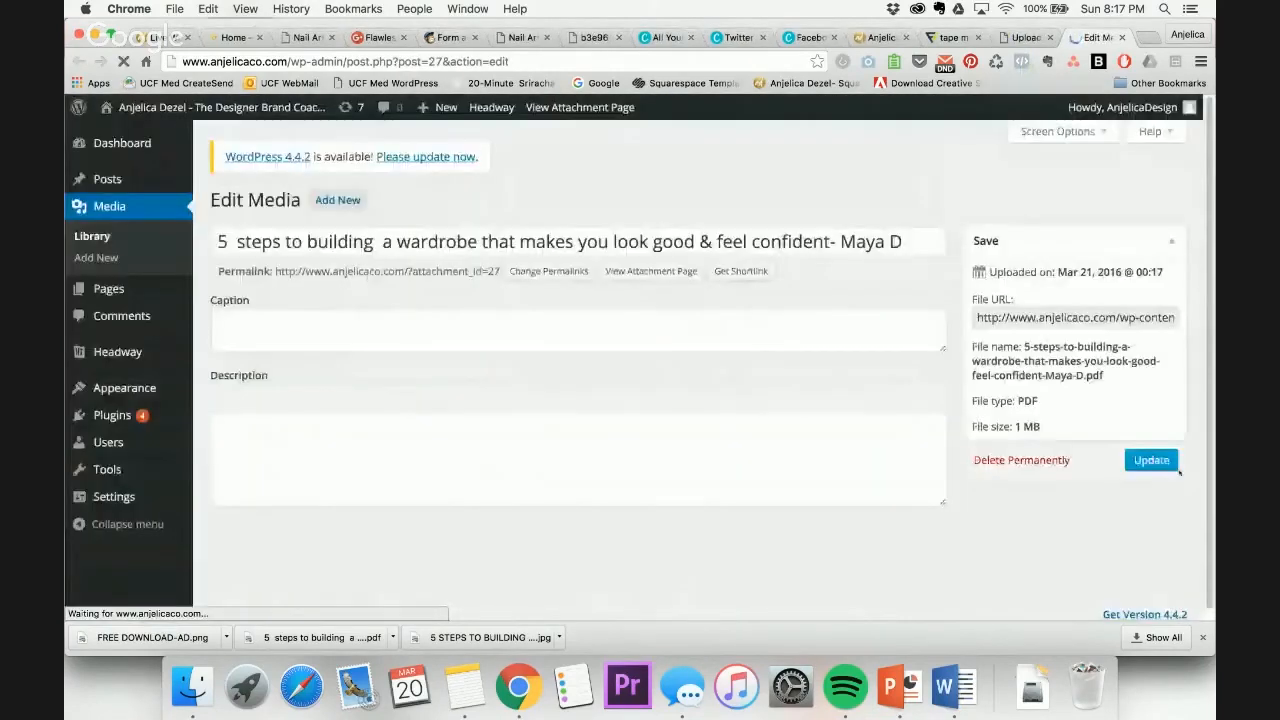
click(1080, 318)
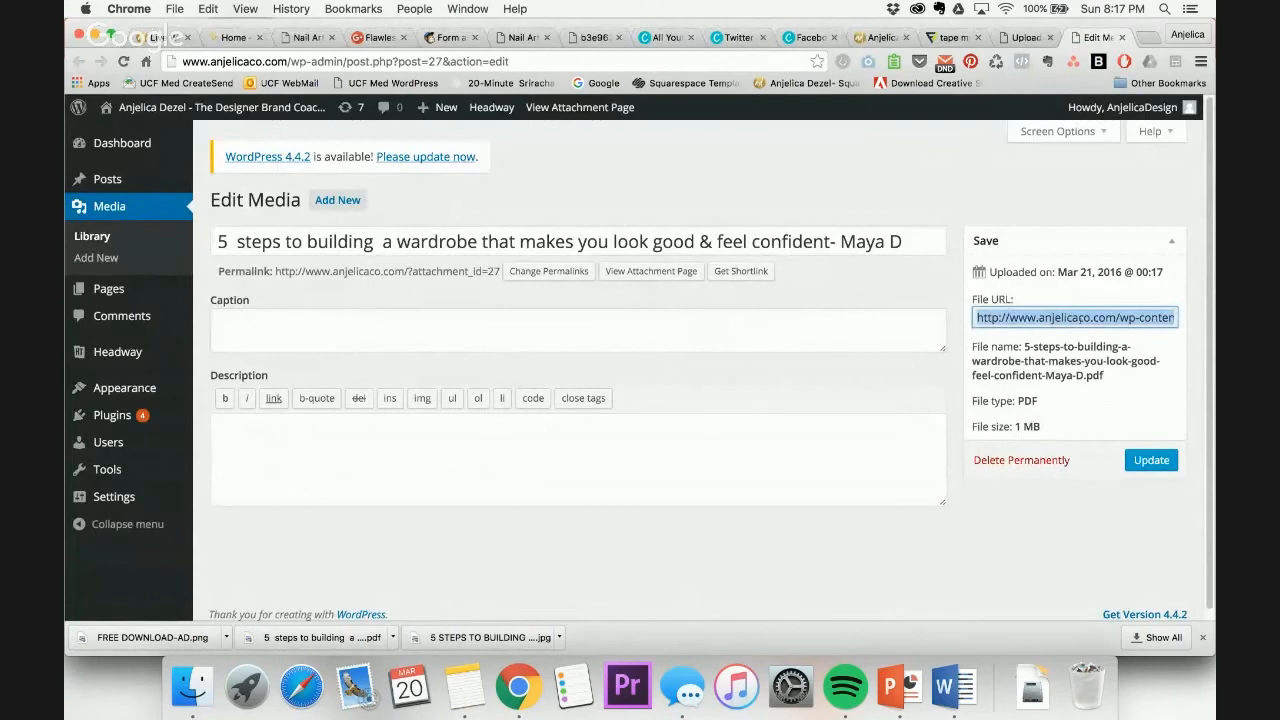
click(432, 62)
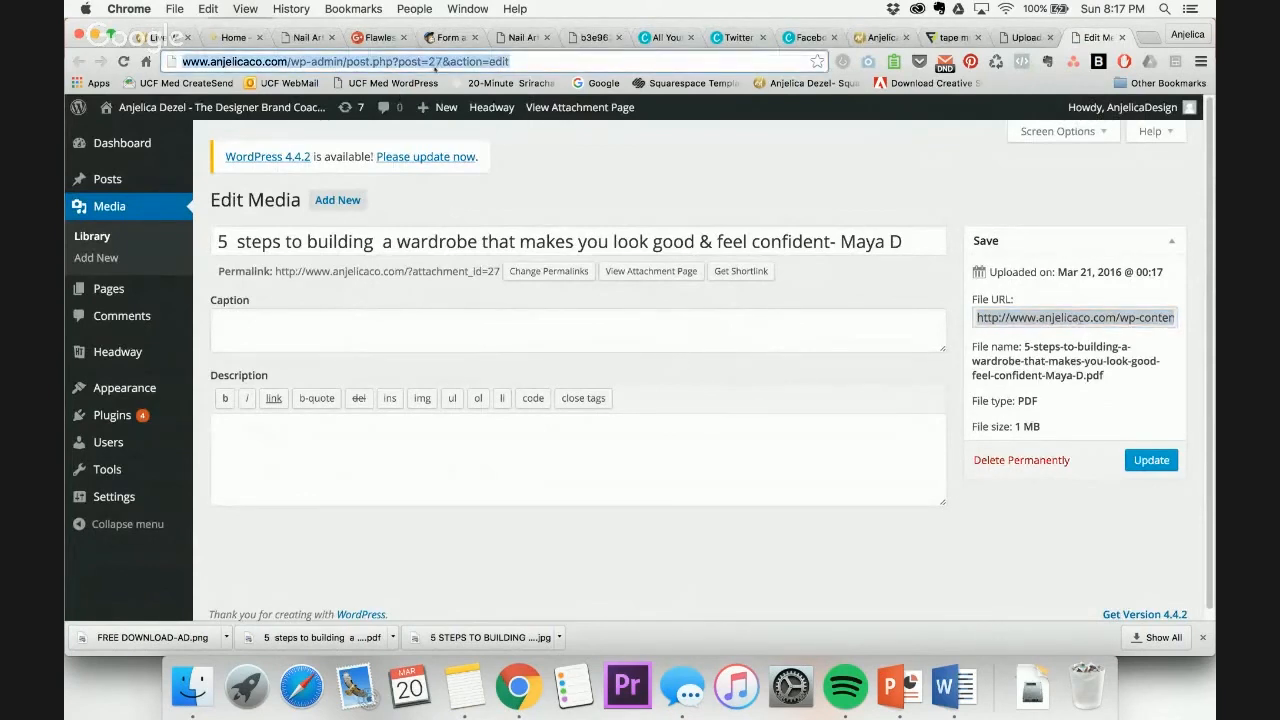
text(http://www.anjelicaco.com/wp-content/uploads/2016/03/5-steps-to-building-a-wardrobe-that-makes-you-look-good-feel-confident-Maya-D.pdf)
key(Return)
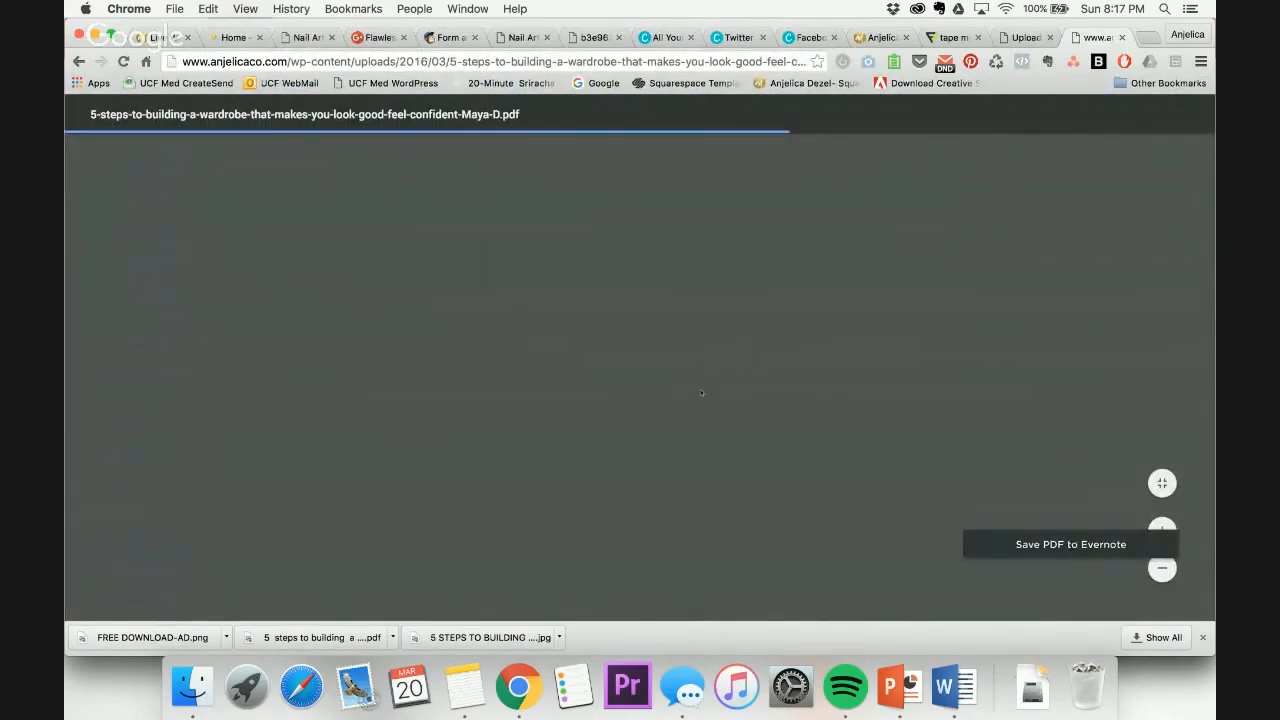
scroll(701, 393, down, 10)
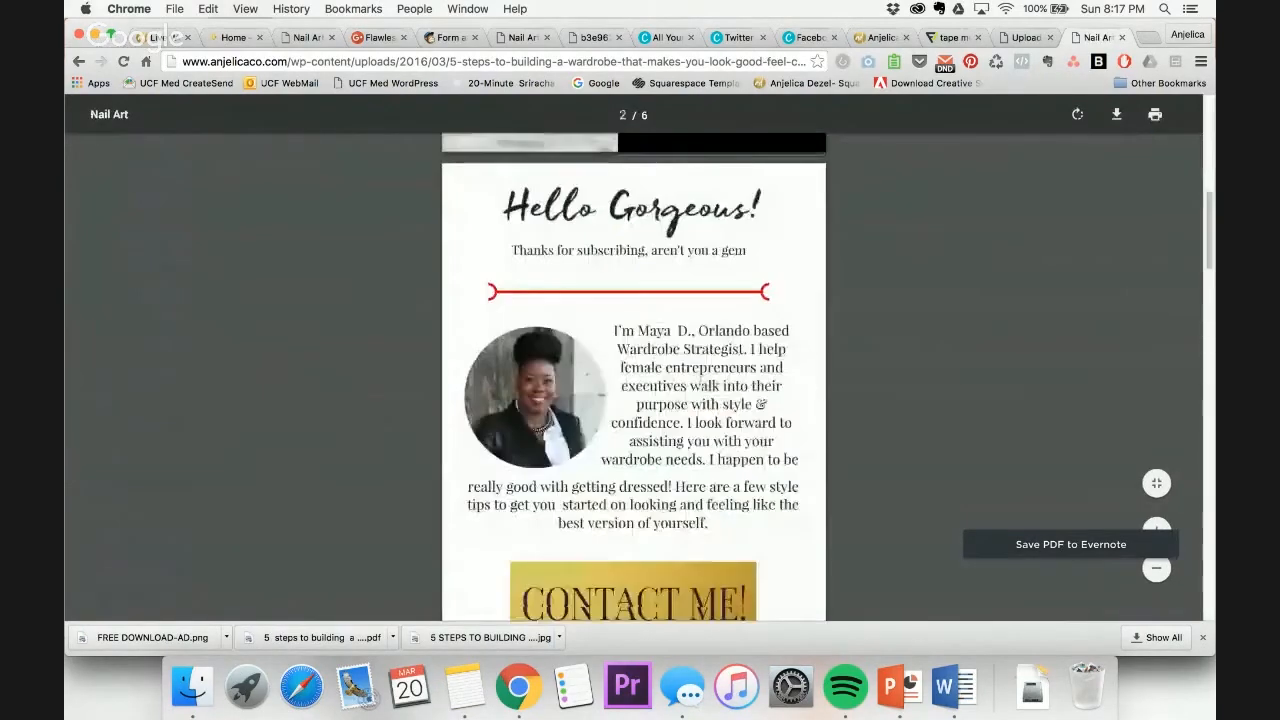
scroll(634, 380, down, 15)
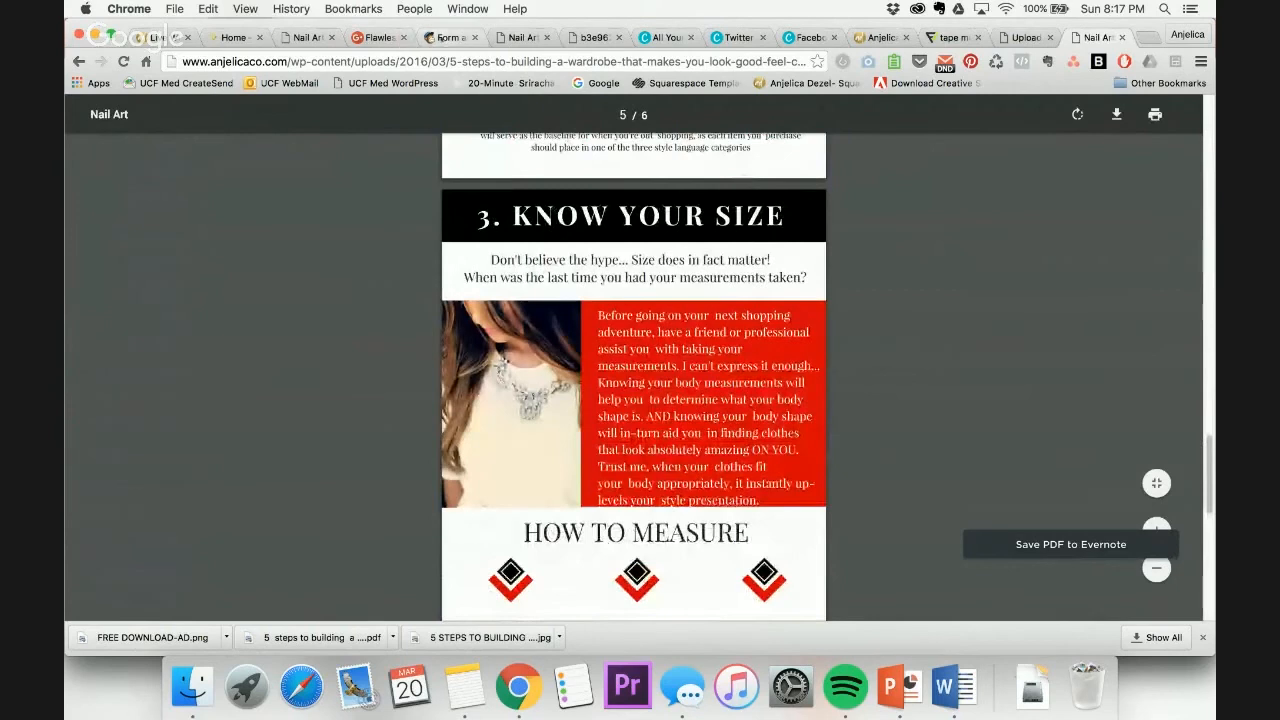
Back in MailChimp, replace the quoted title's link address with the copied WordPress PDF address and save the content
click(445, 37)
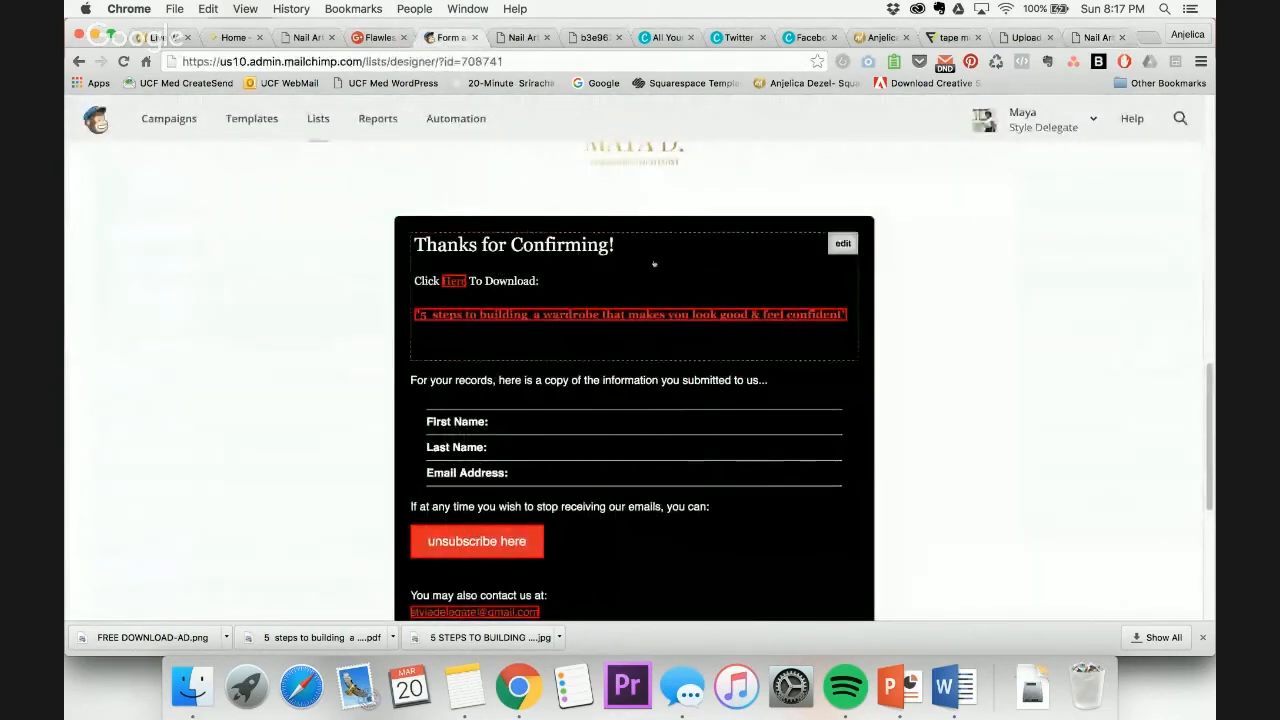
click(840, 243)
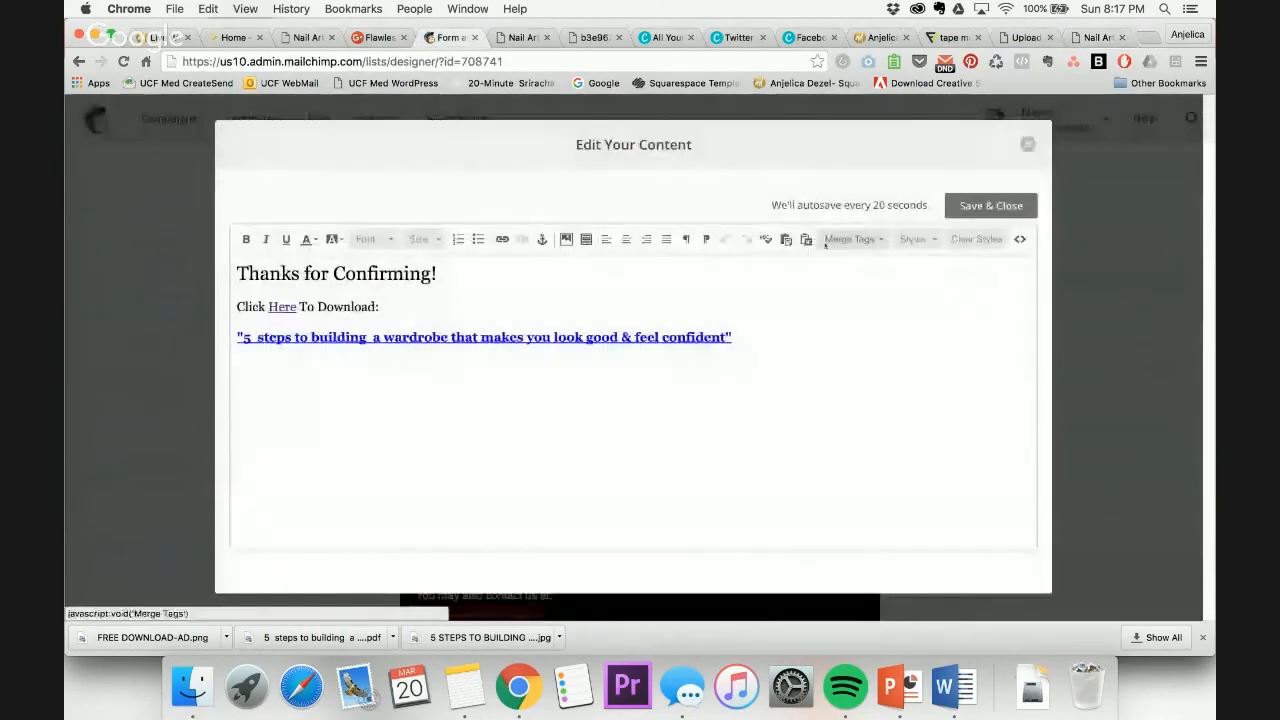
double_click(395, 337)
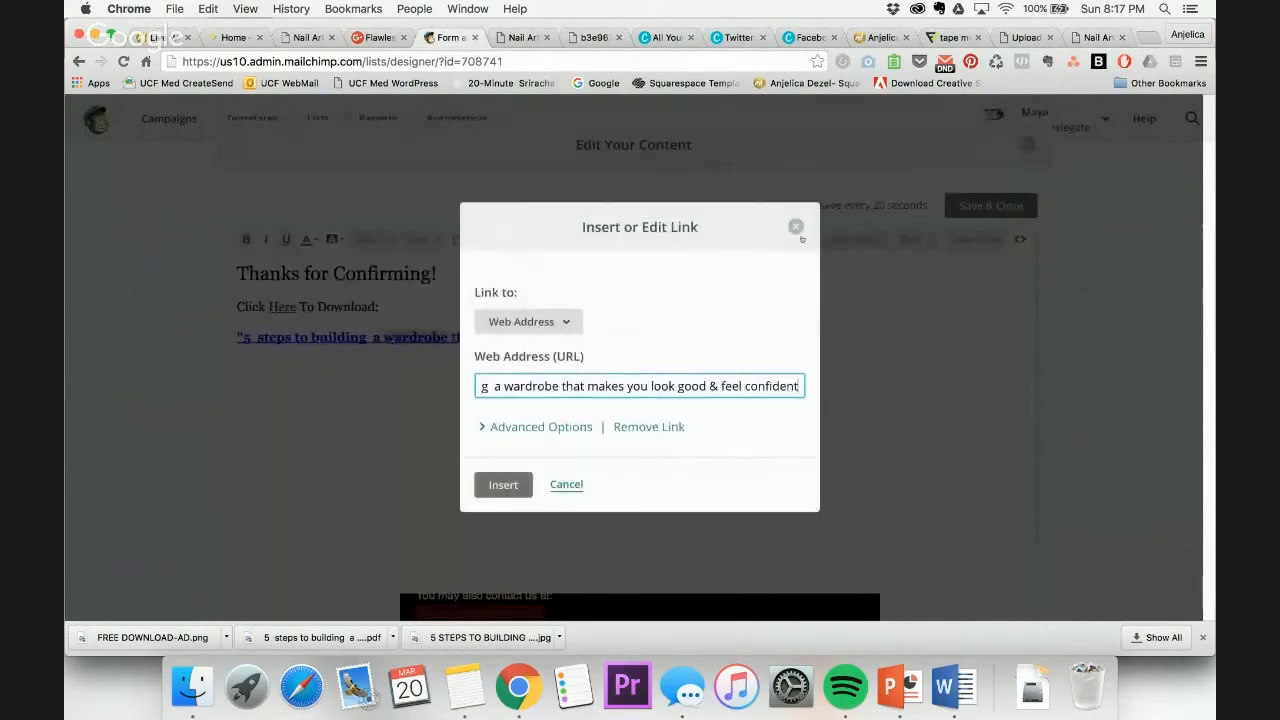
click(797, 229)
click(503, 241)
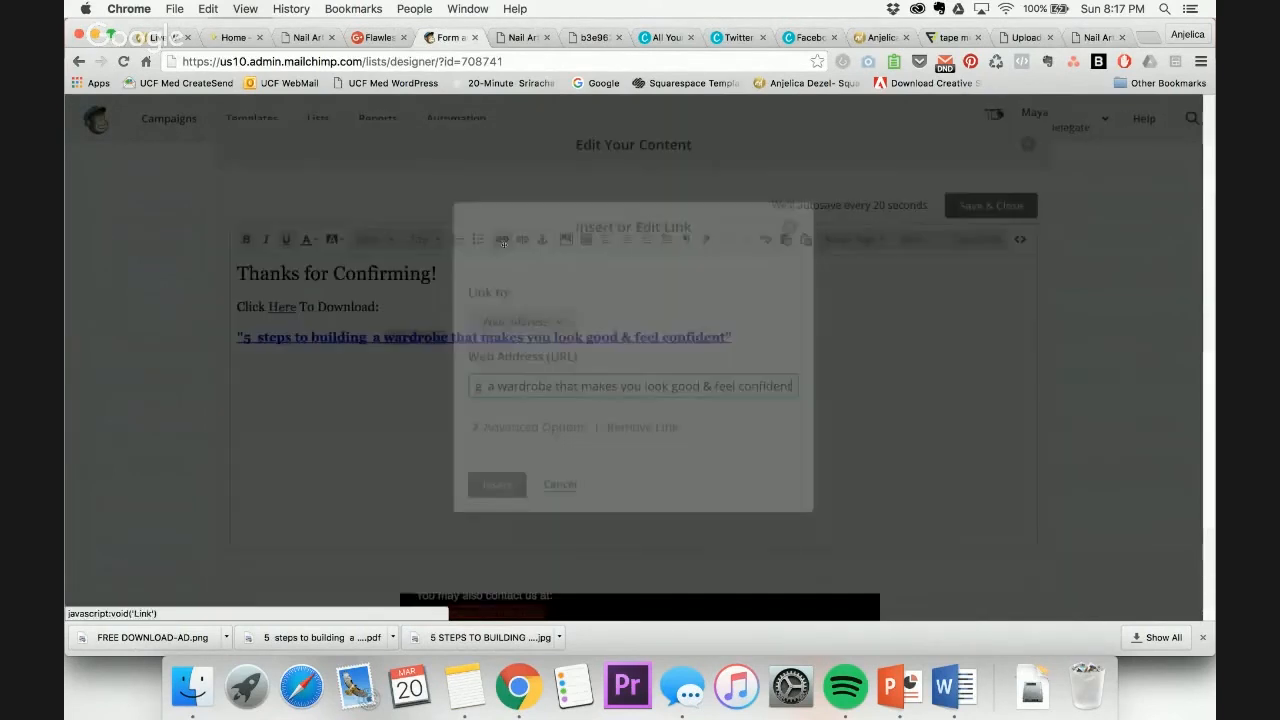
triple_click(549, 386)
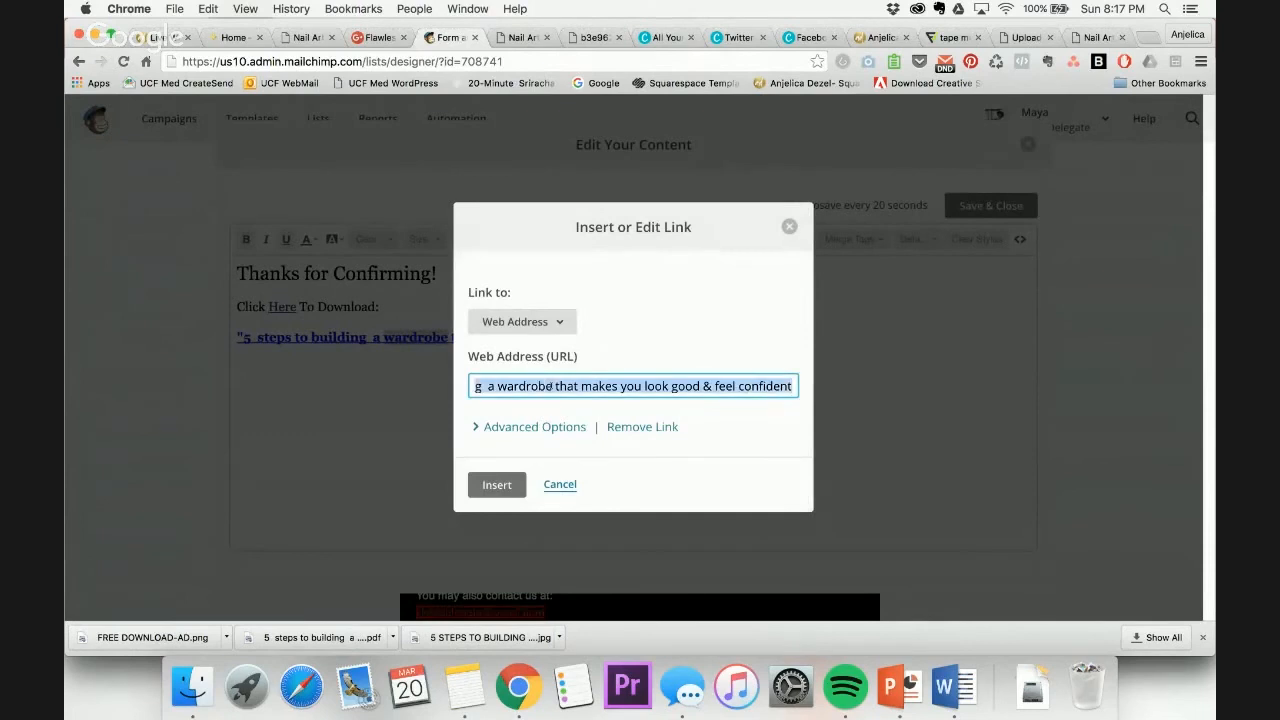
key(super+v)
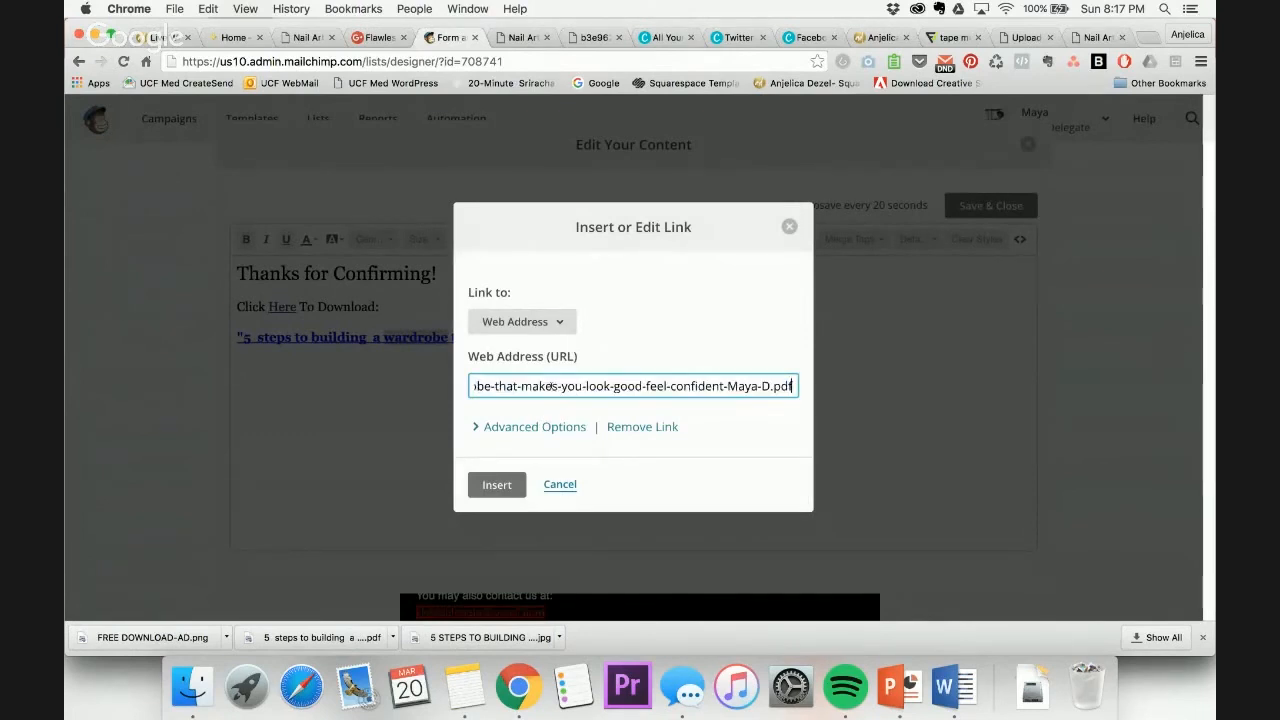
click(497, 484)
click(990, 205)
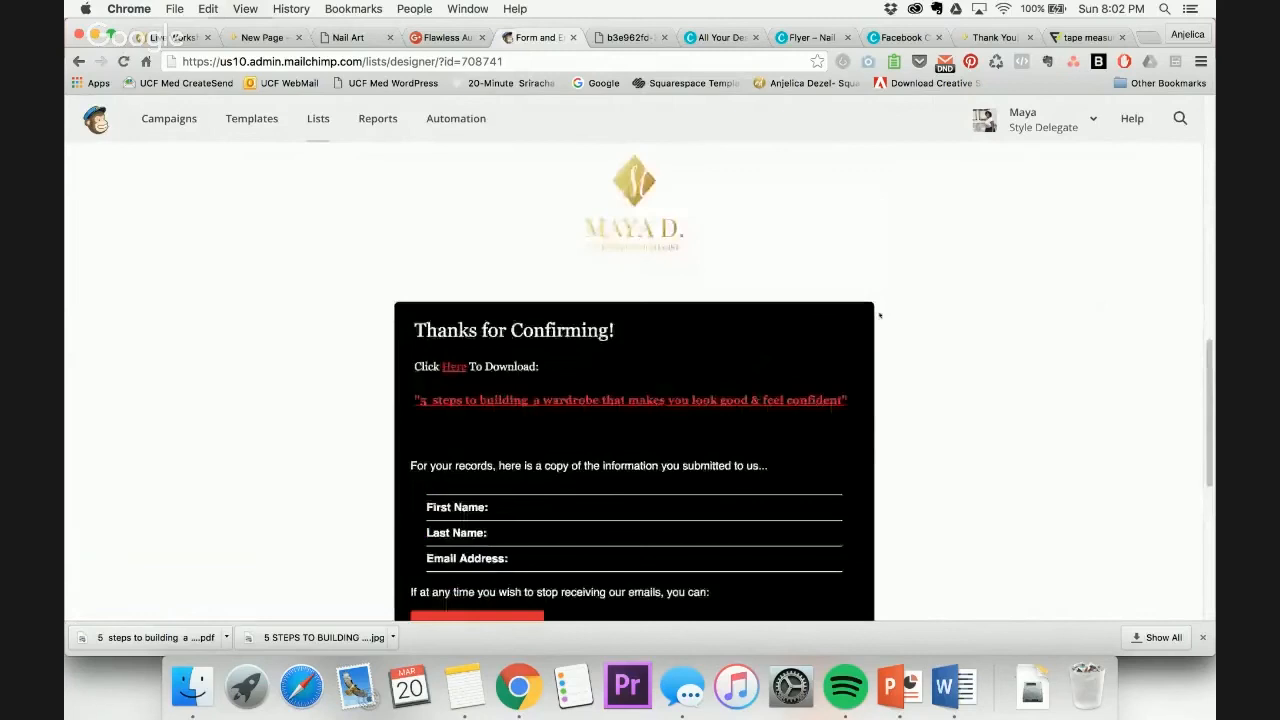
scroll(879, 316, down, 2)
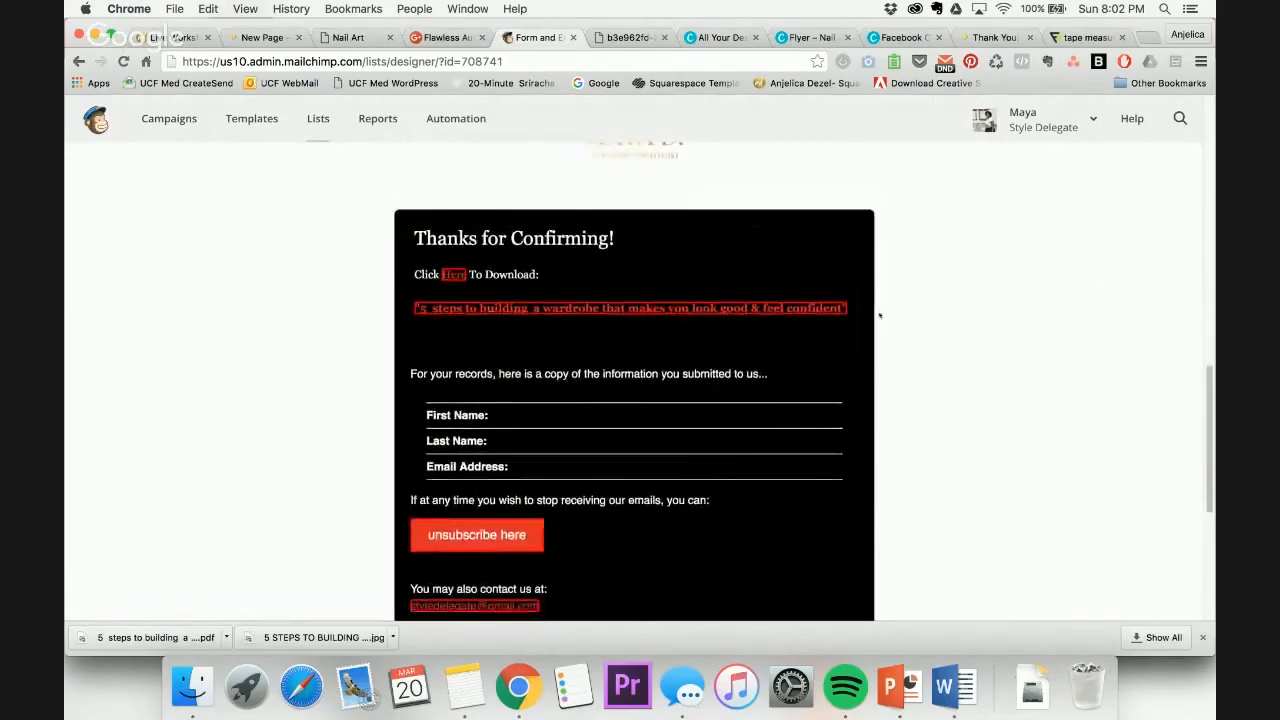
scroll(879, 316, down, 3)
scroll(879, 316, up, 3)
mouse_move(752, 362)
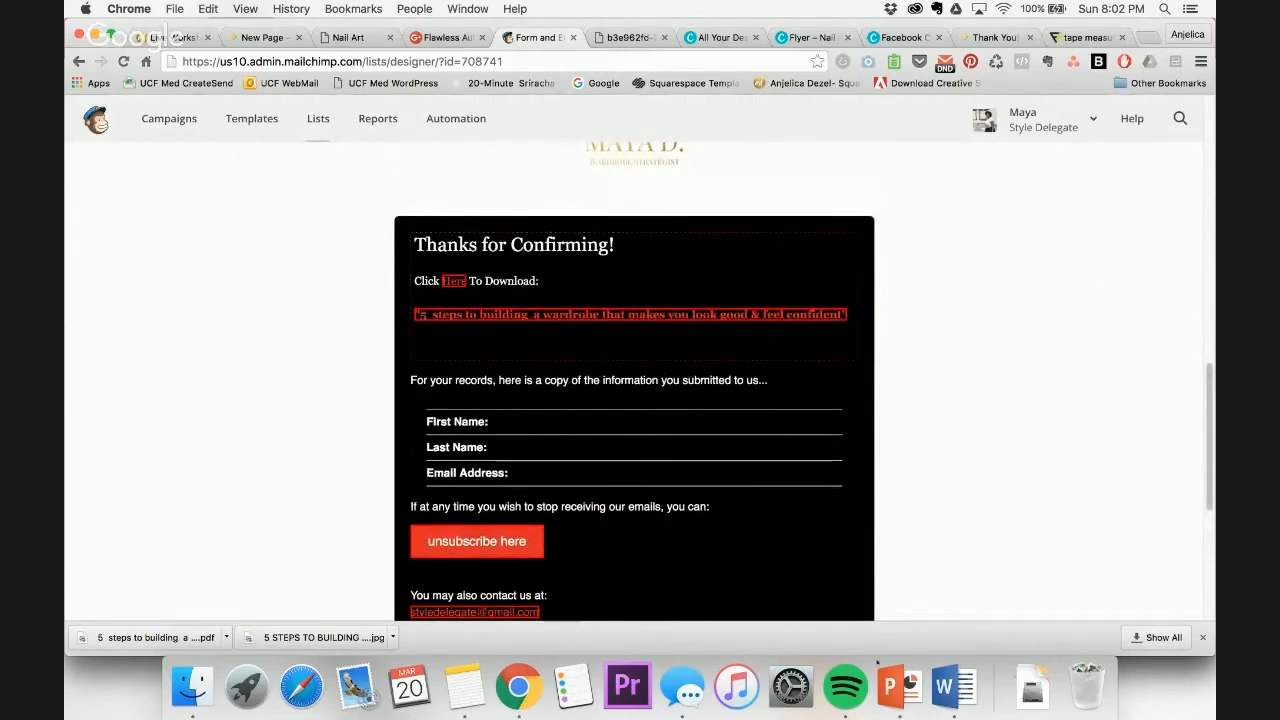
Switch to PowerPoint and shift the fanned freebie picture slightly down on the "Step 6: Design Your Freebie" slide
click(897, 686)
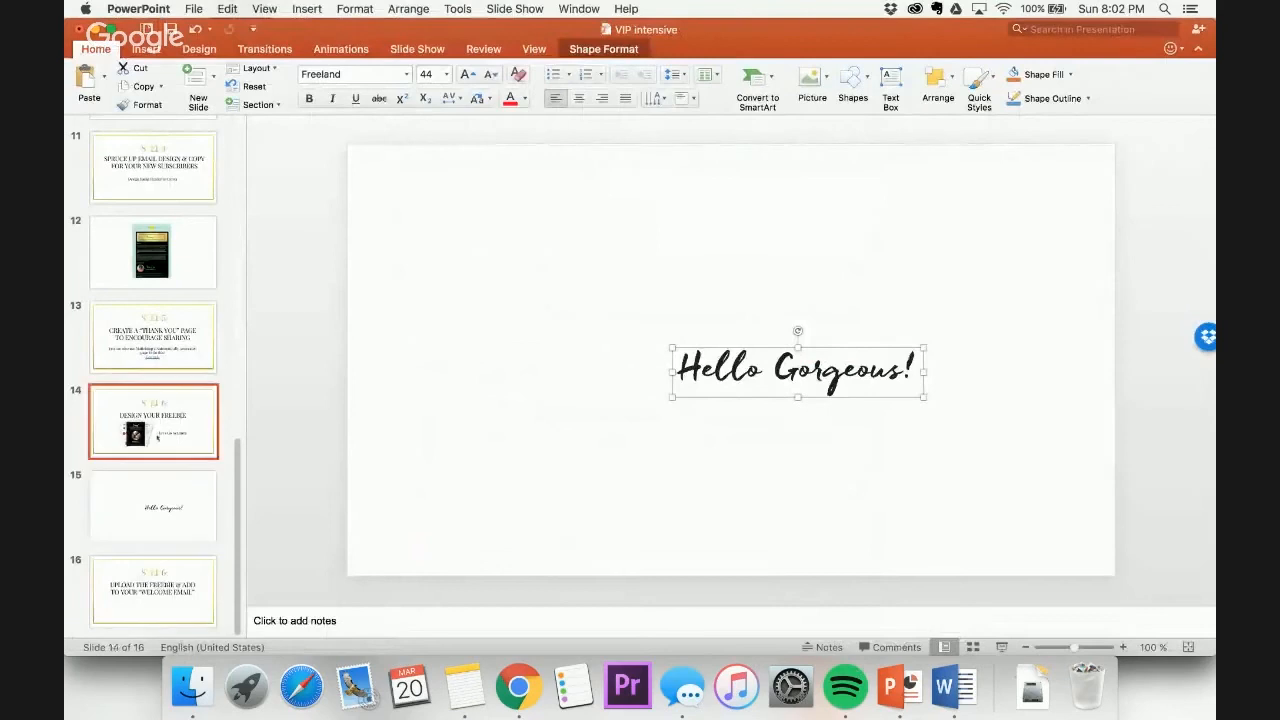
double_click(648, 413)
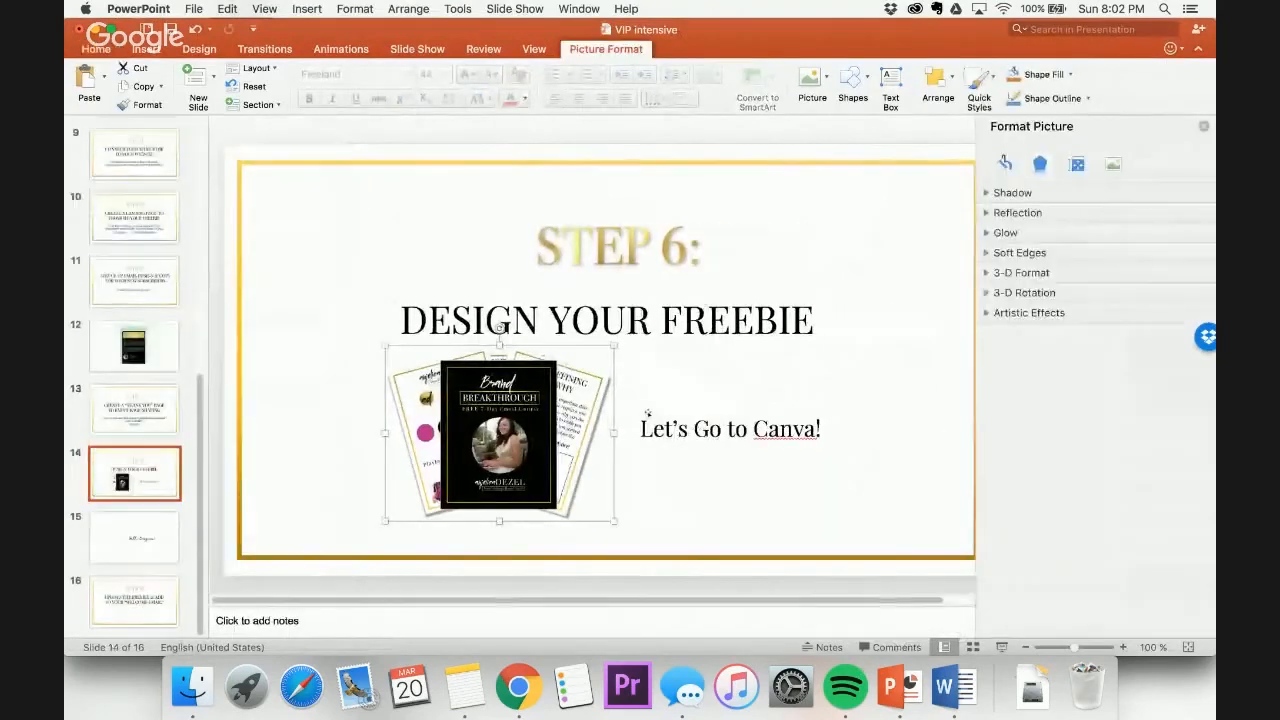
mouse_move(501, 416)
mouse_down()
mouse_move(446, 421)
mouse_move(488, 440)
mouse_move(518, 423)
mouse_up()
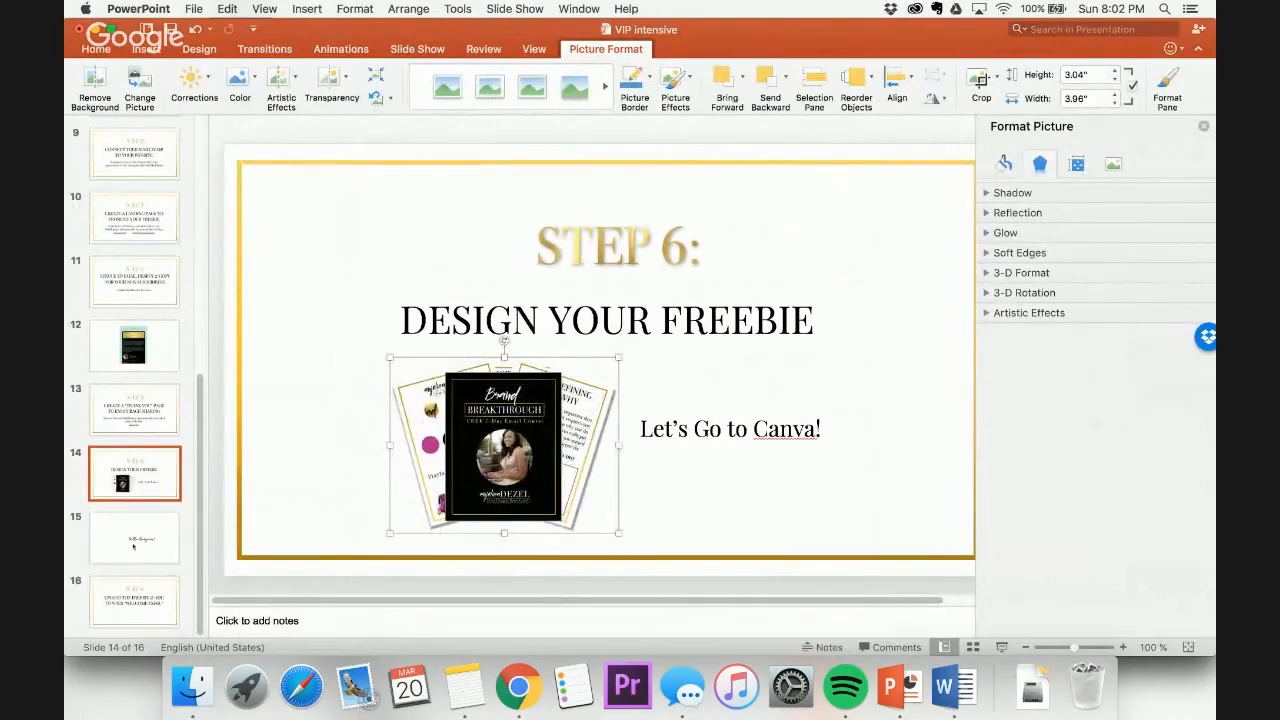
Insert the "5 steps to building a wardrobe" PDF cover onto the "Hello Gorgeous!" slide, scaled to about 4.28" high by 3.06" wide
click(133, 546)
click(323, 371)
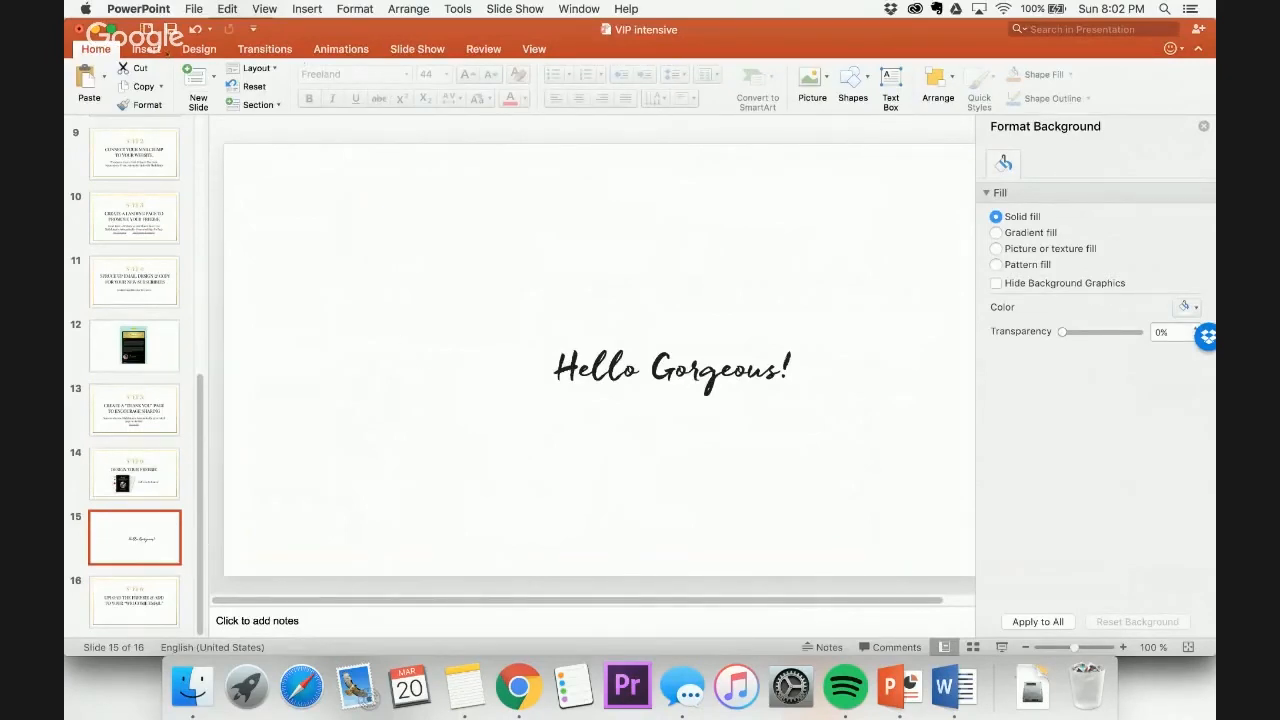
click(146, 49)
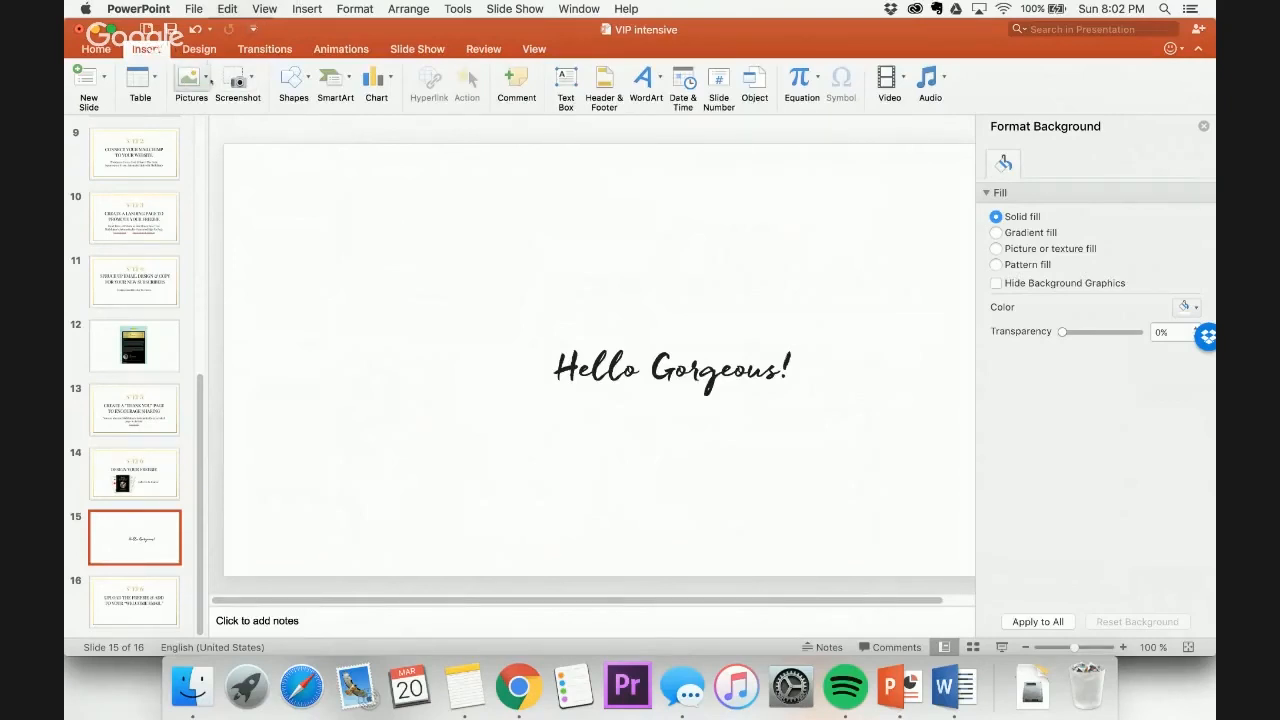
click(201, 83)
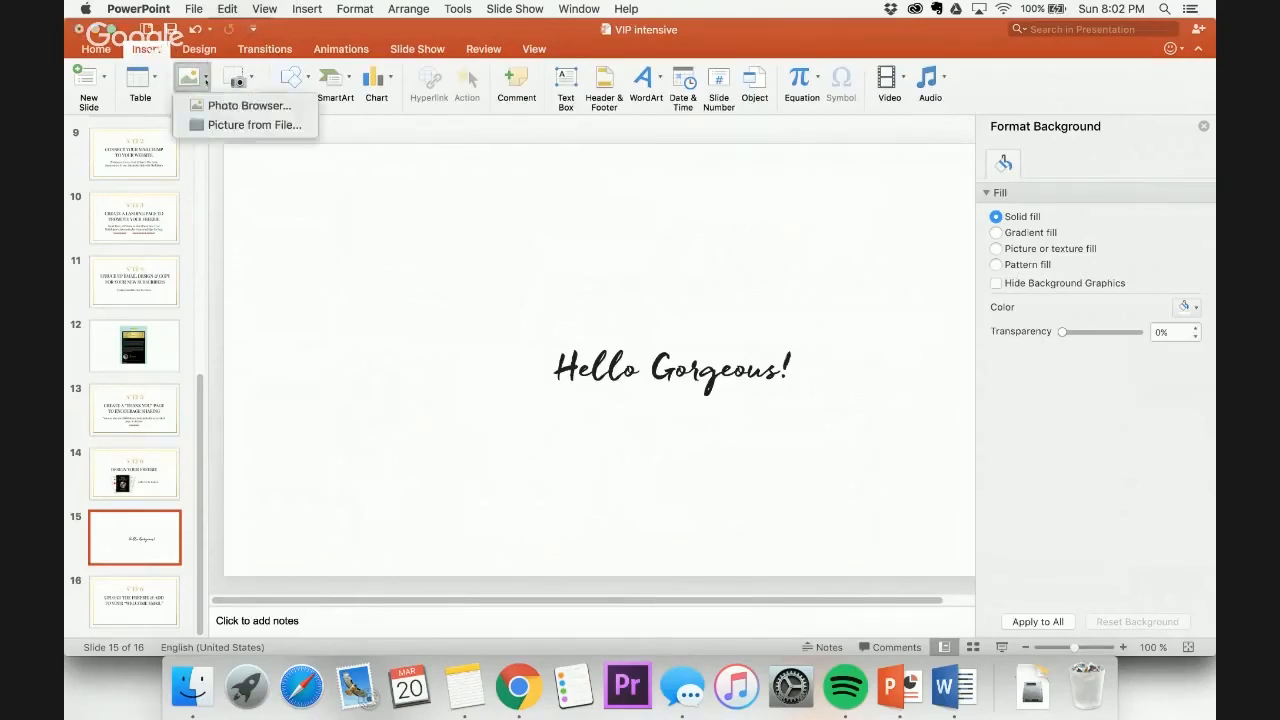
click(232, 128)
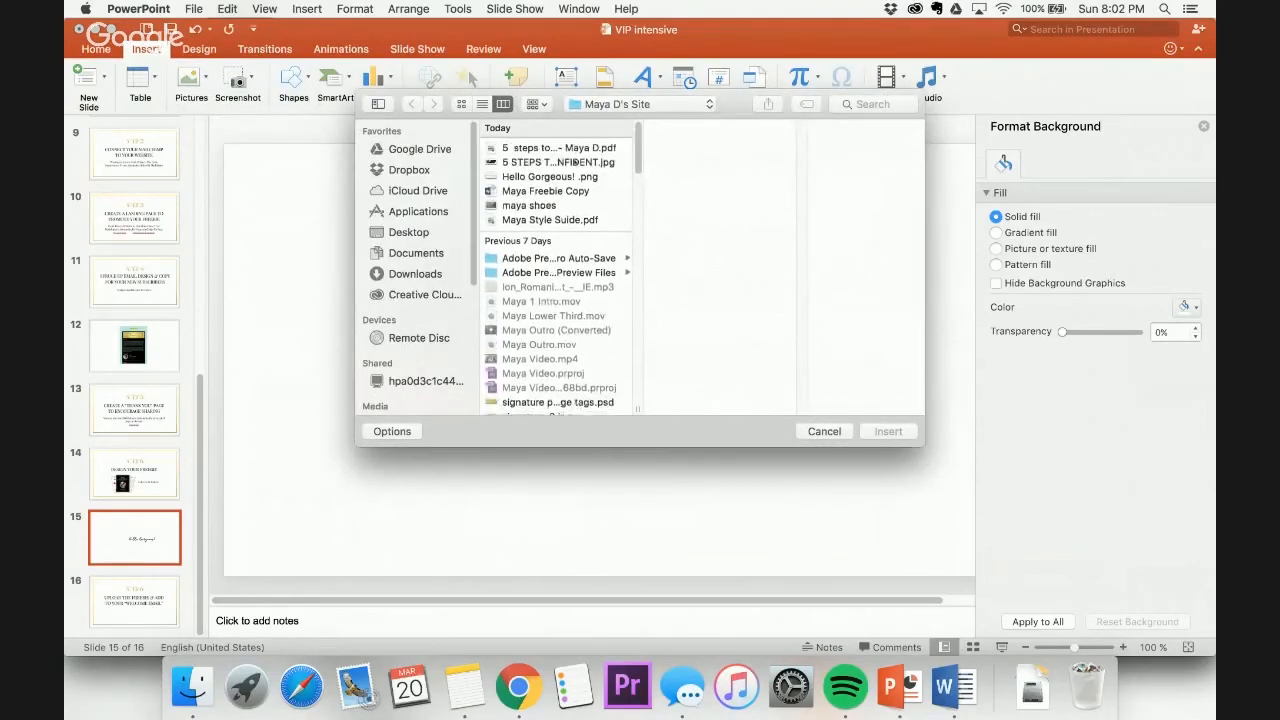
click(560, 147)
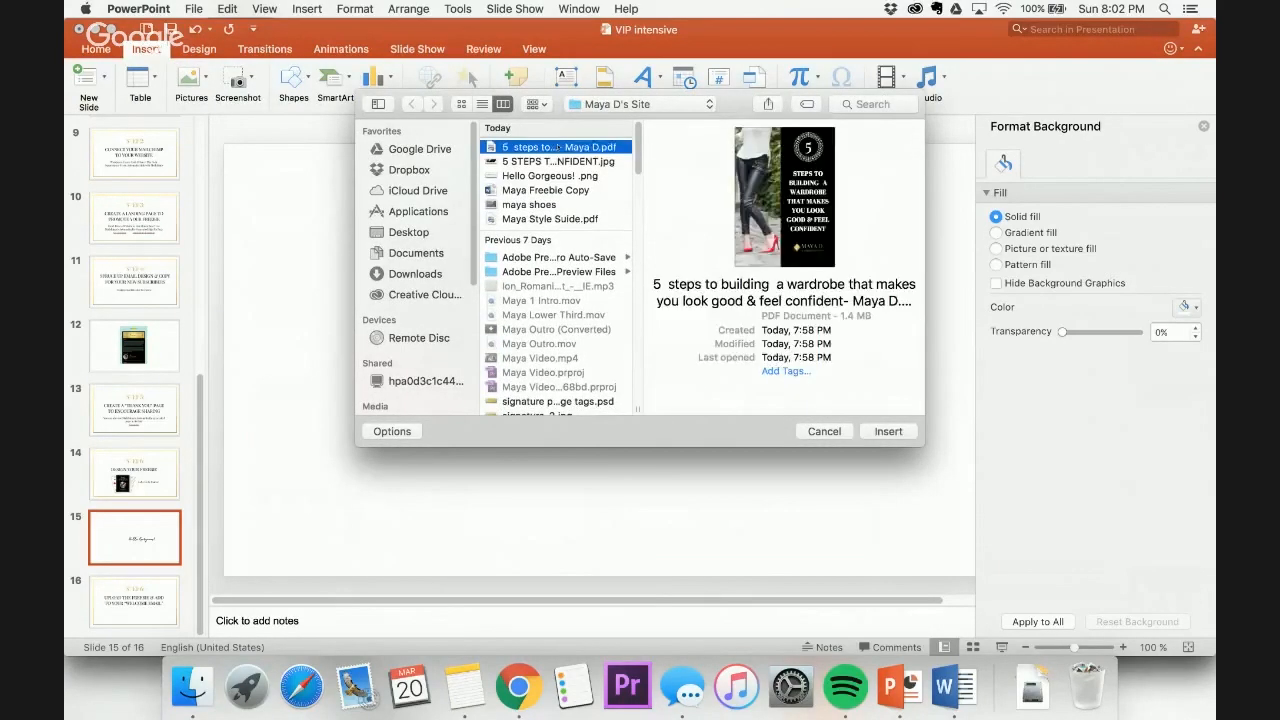
click(889, 431)
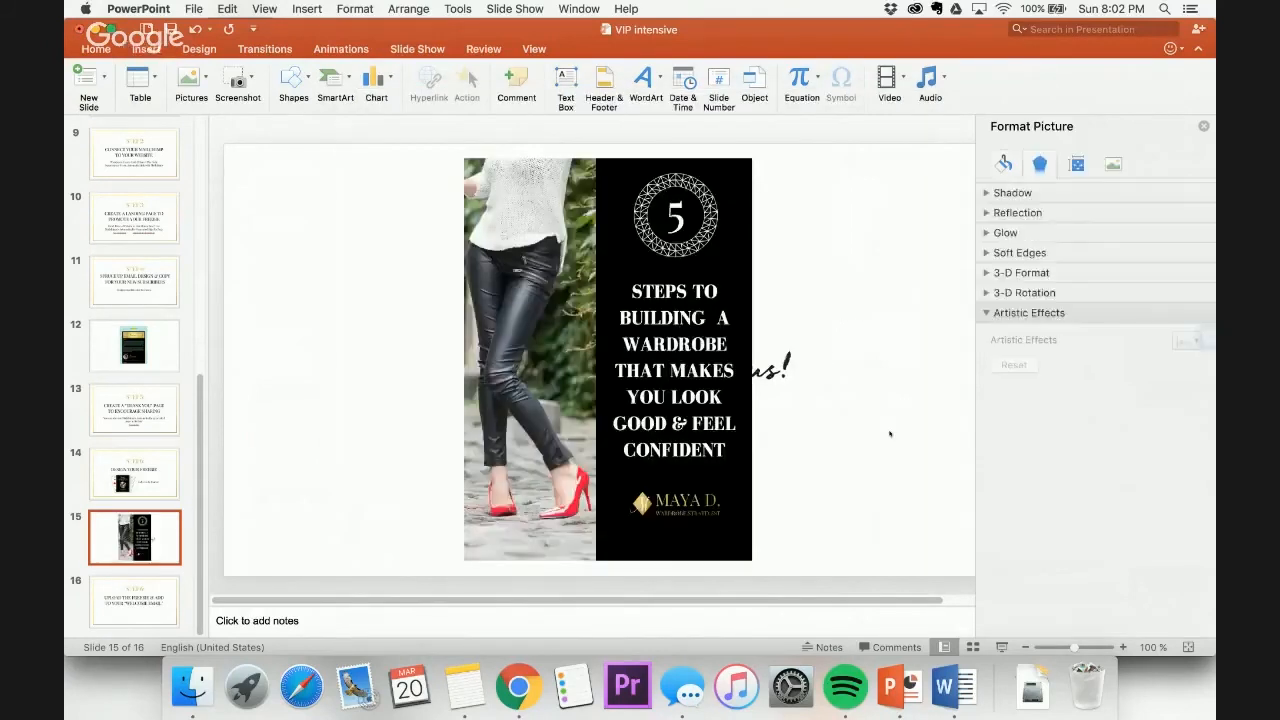
drag(744, 161, 641, 314)
drag(558, 402, 402, 258)
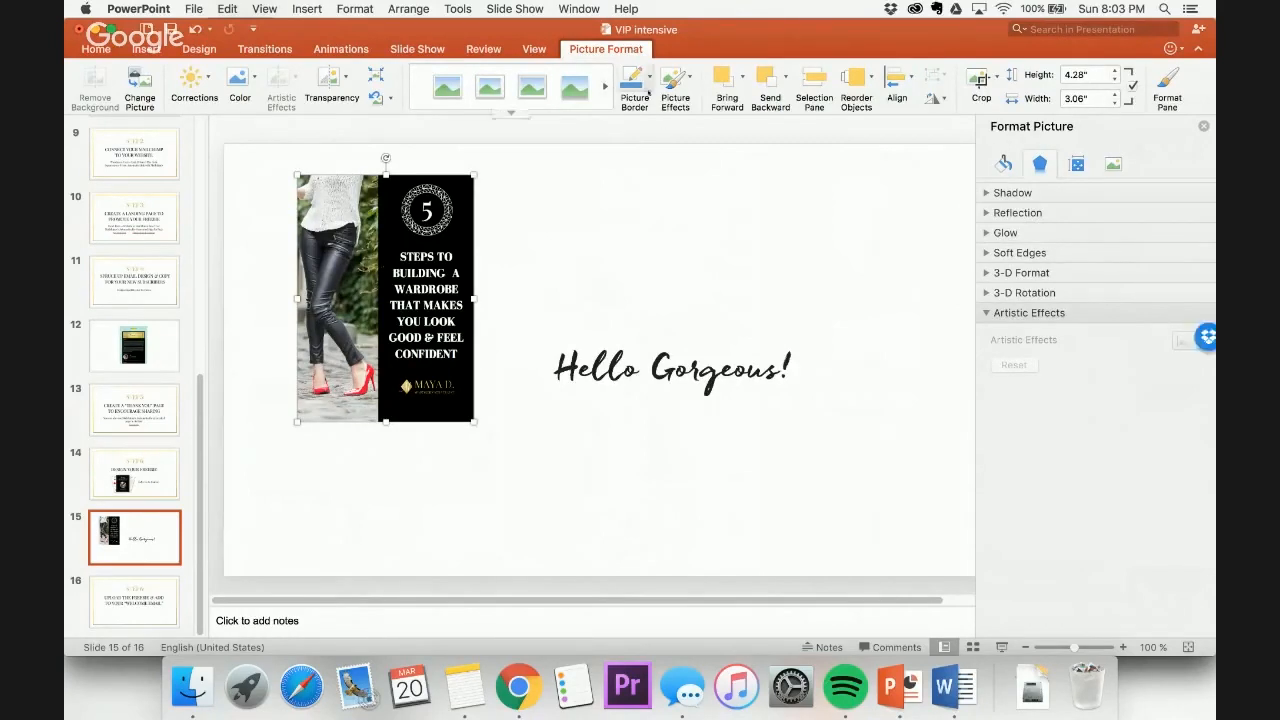
Apply a shadow picture effect to the wardrobe guide cover
click(688, 90)
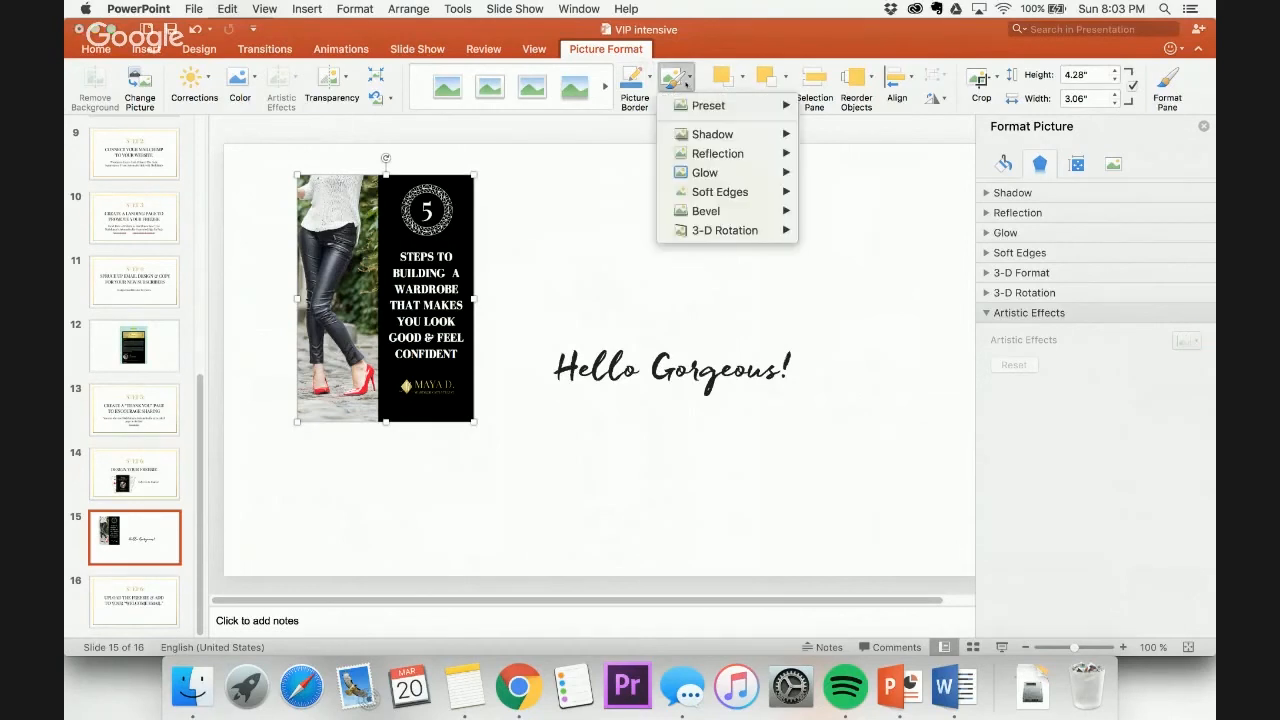
mouse_move(757, 160)
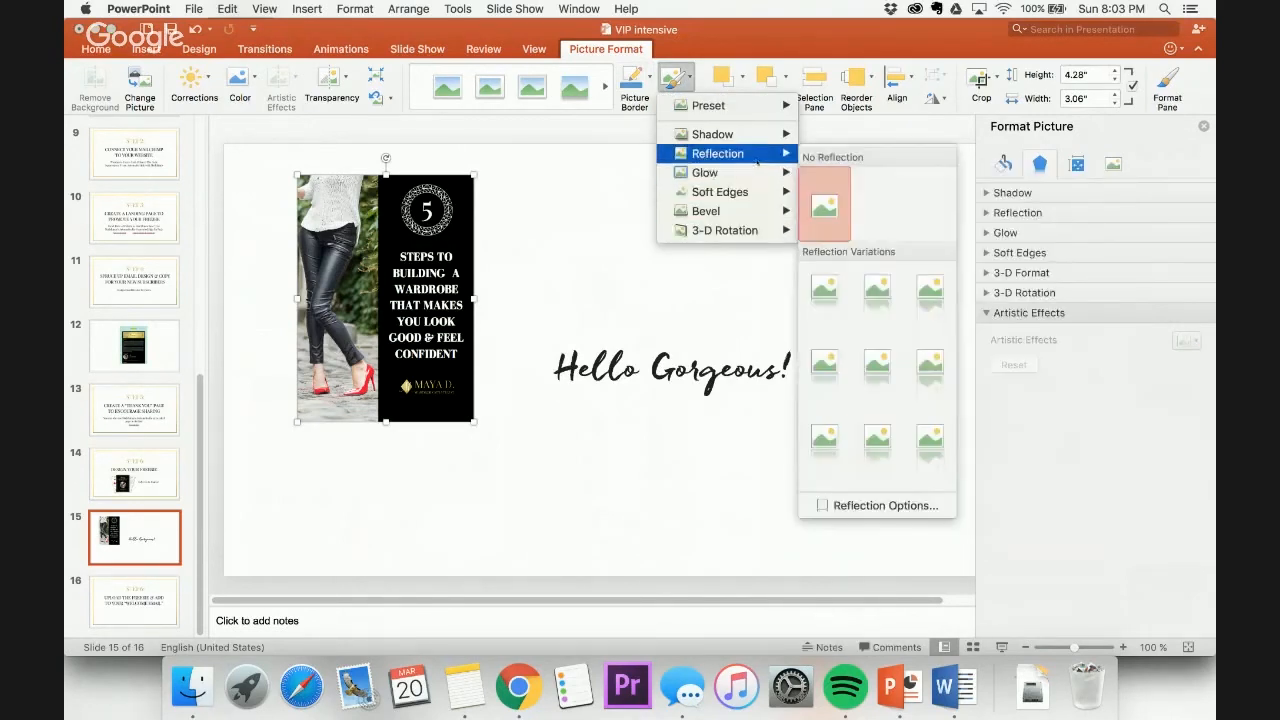
mouse_move(740, 134)
click(825, 251)
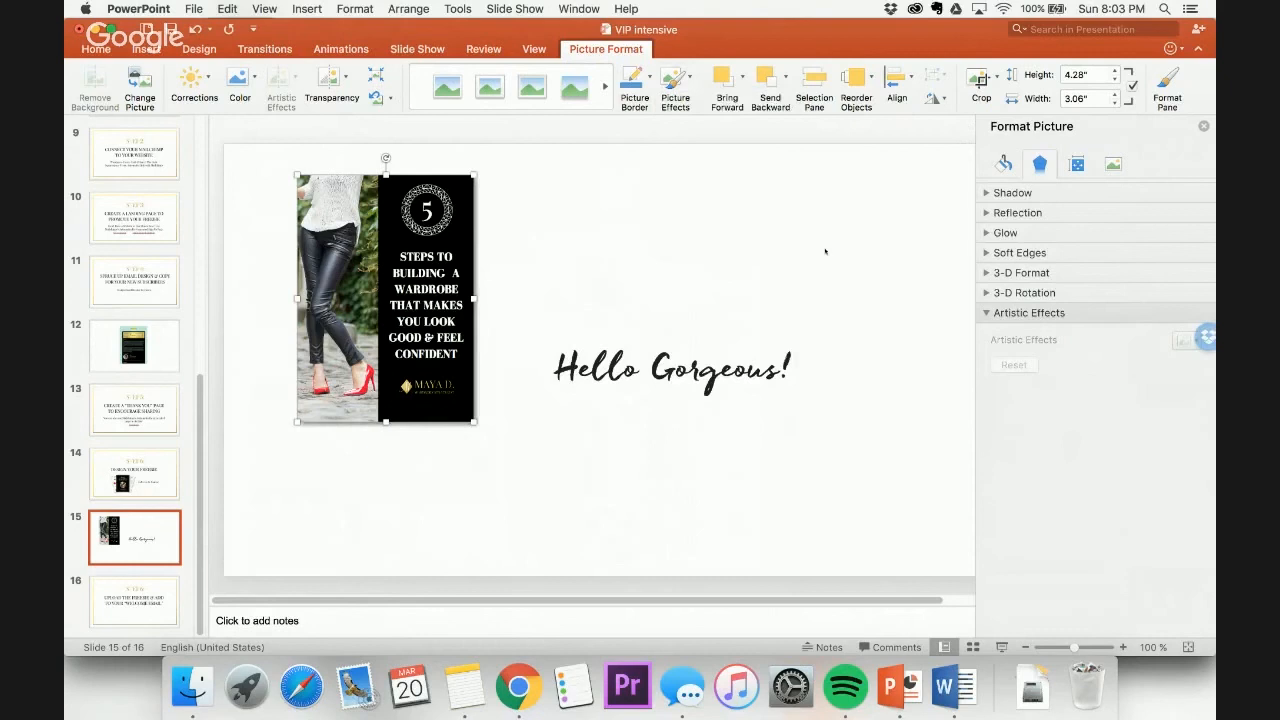
click(680, 266)
Reposition the cover slightly down and right, and move the "Hello Gorgeous!" text to the slide's upper right corner
drag(427, 338, 472, 365)
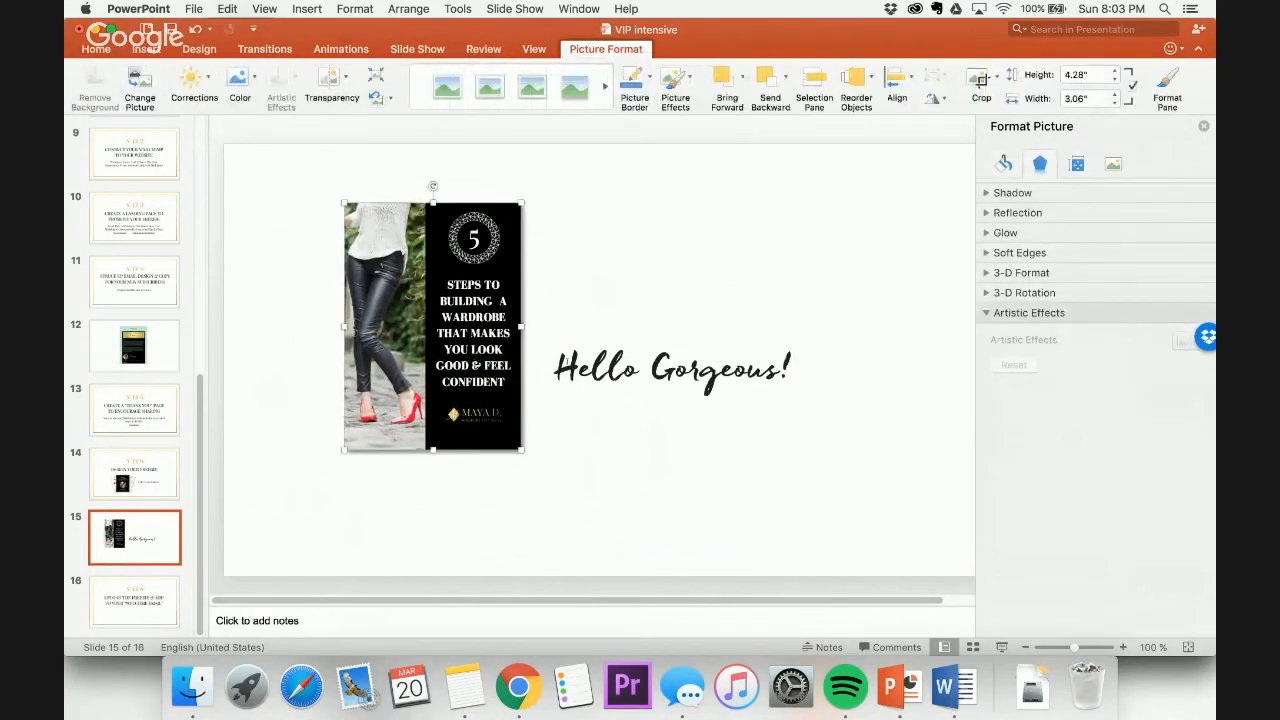
click(690, 370)
drag(706, 343, 886, 171)
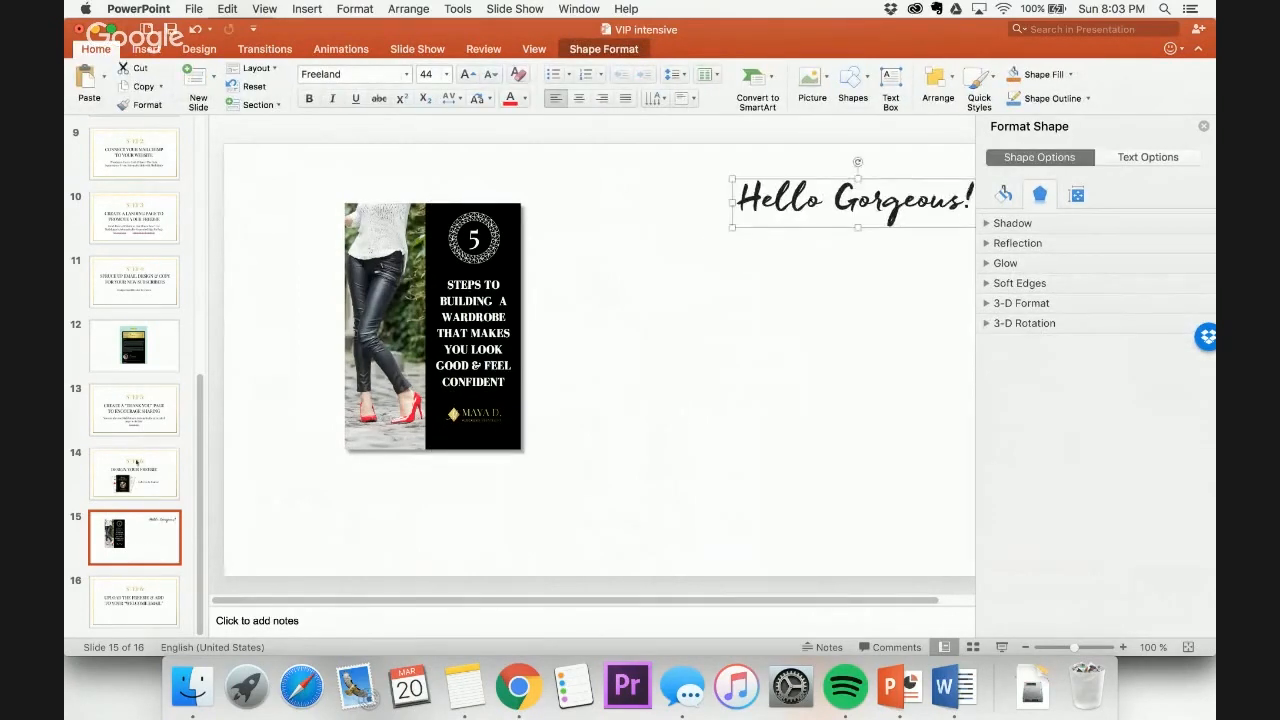
click(127, 469)
click(143, 534)
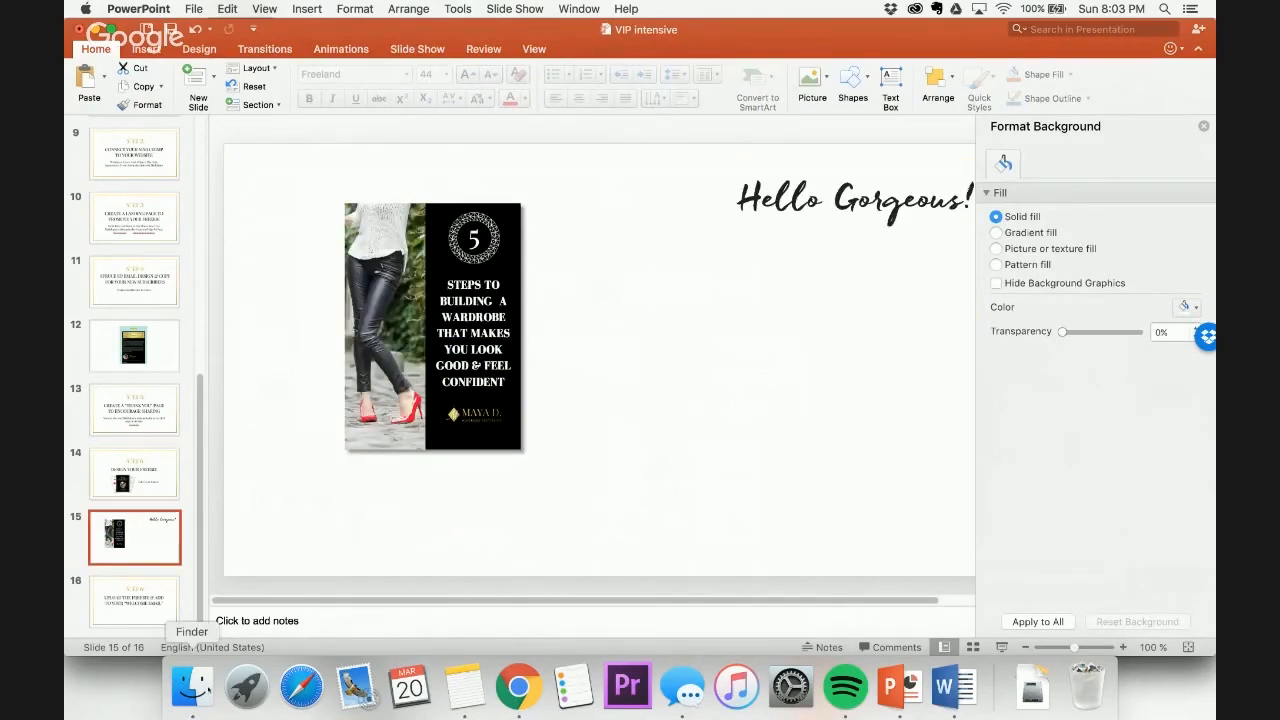
Switch to Chrome, open the downloaded wardrobe PDF and take a screenshot of the whole "2. Put'ah Name On It!" page
click(518, 686)
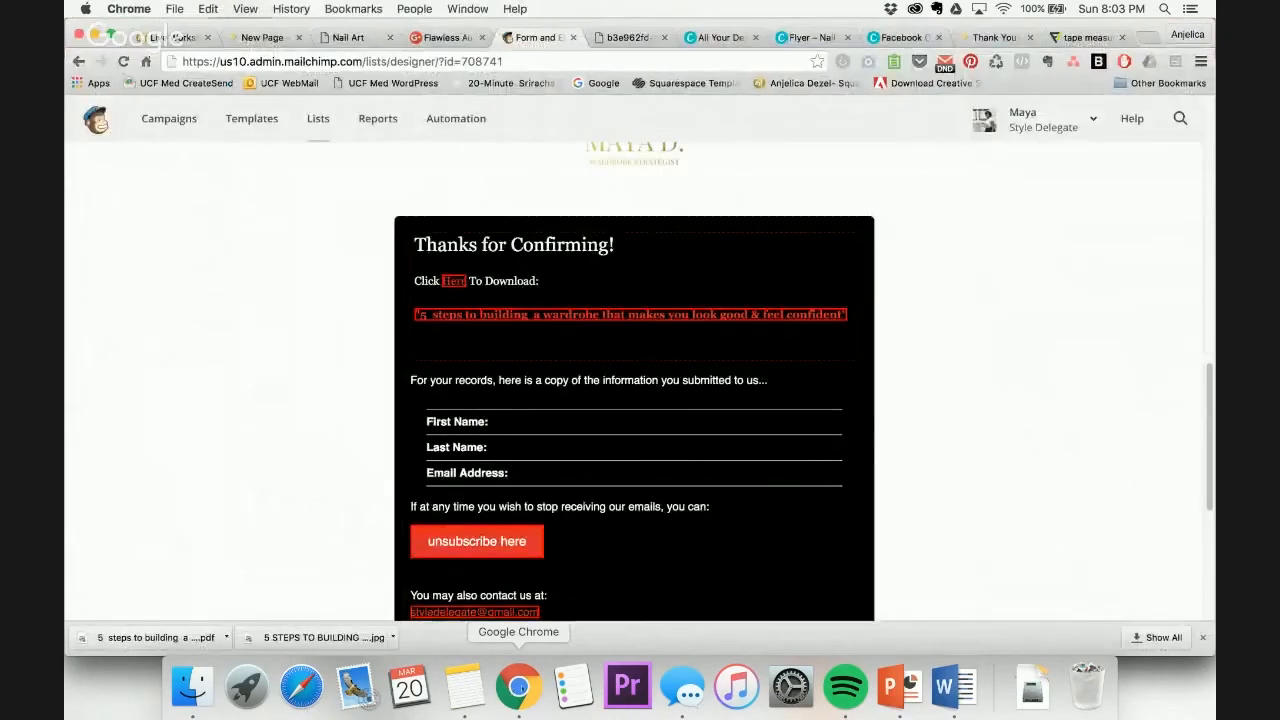
click(192, 636)
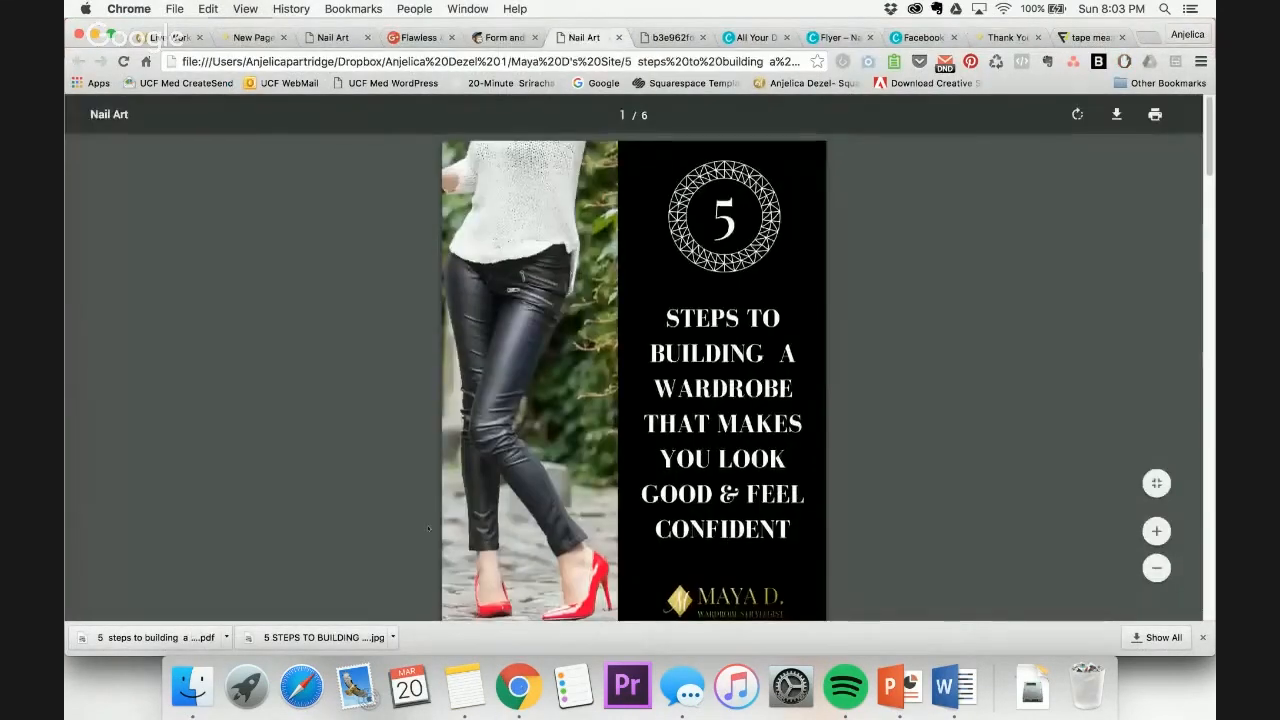
scroll(428, 528, down, 15)
scroll(428, 528, down, 8)
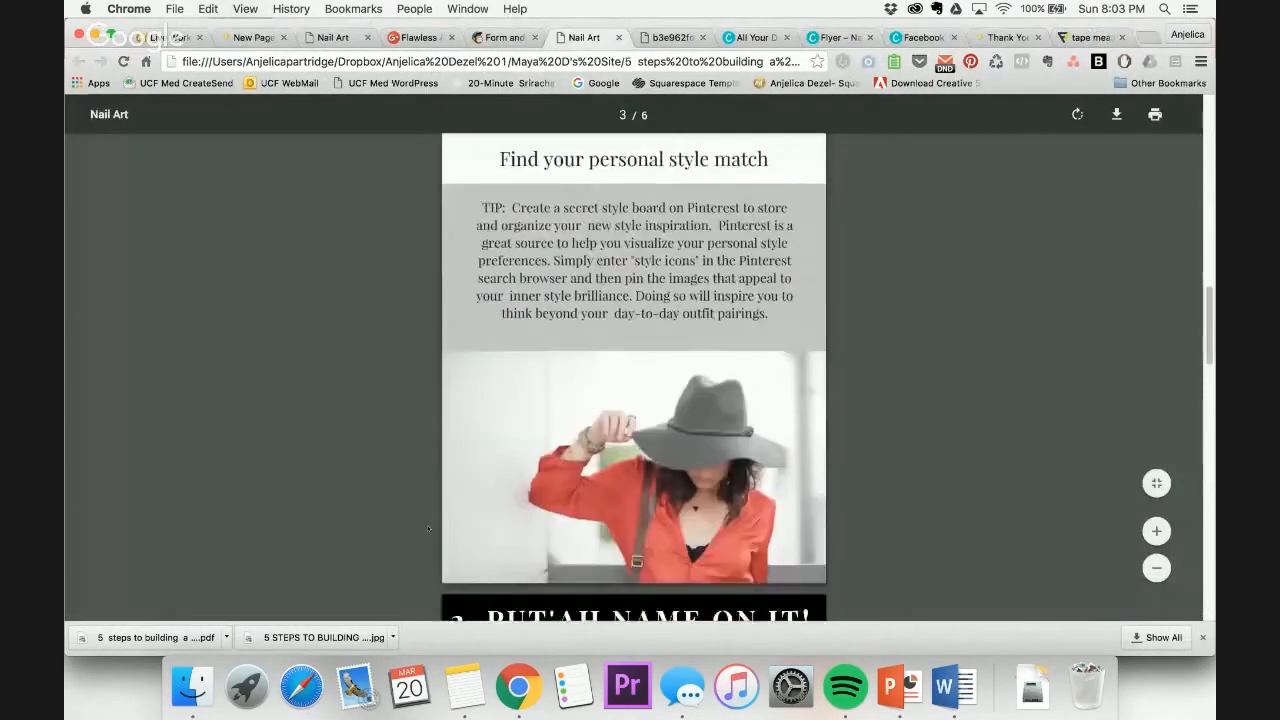
scroll(428, 528, down, 3)
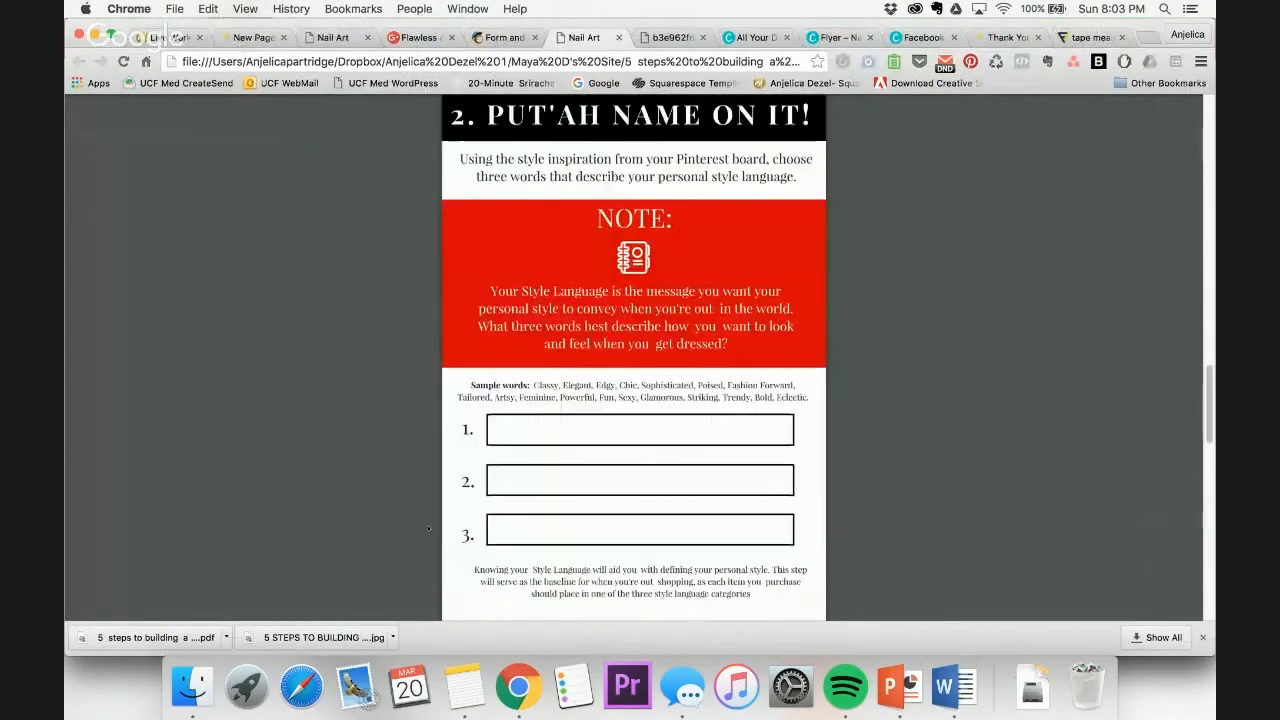
key(ctrl+minus)
key(ctrl+minus)
key(ctrl+minus)
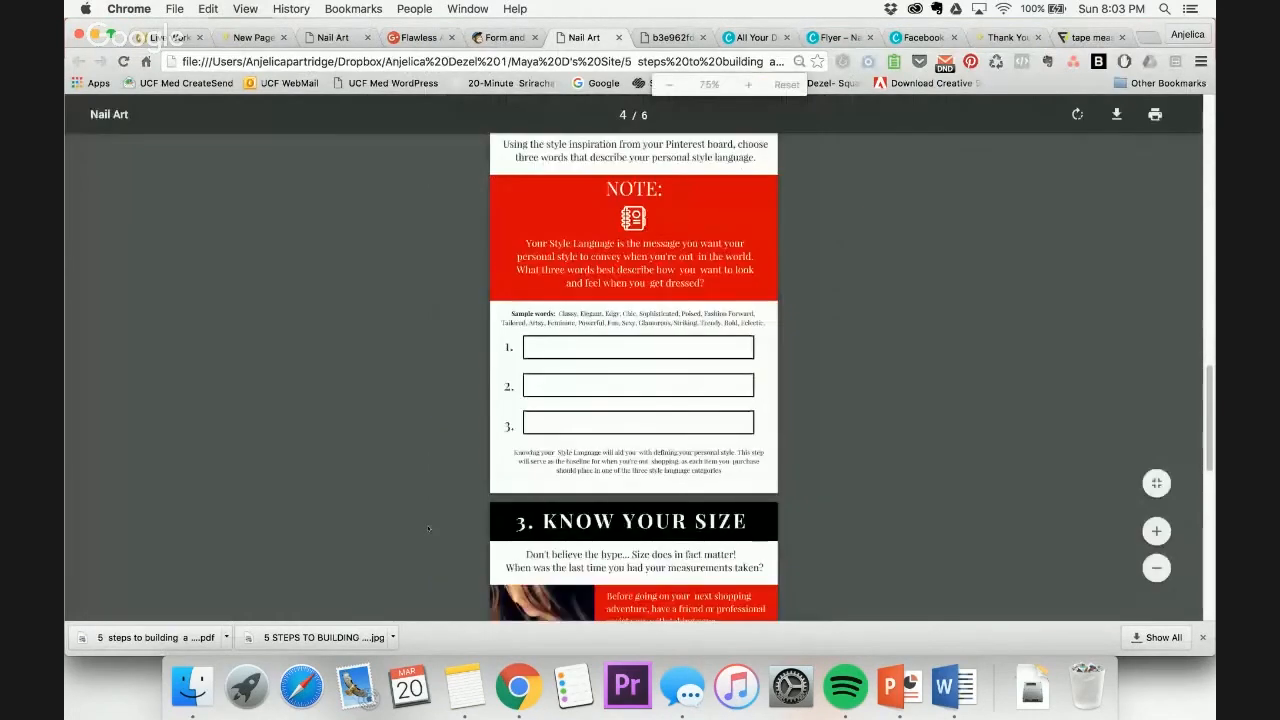
scroll(428, 528, up, 1)
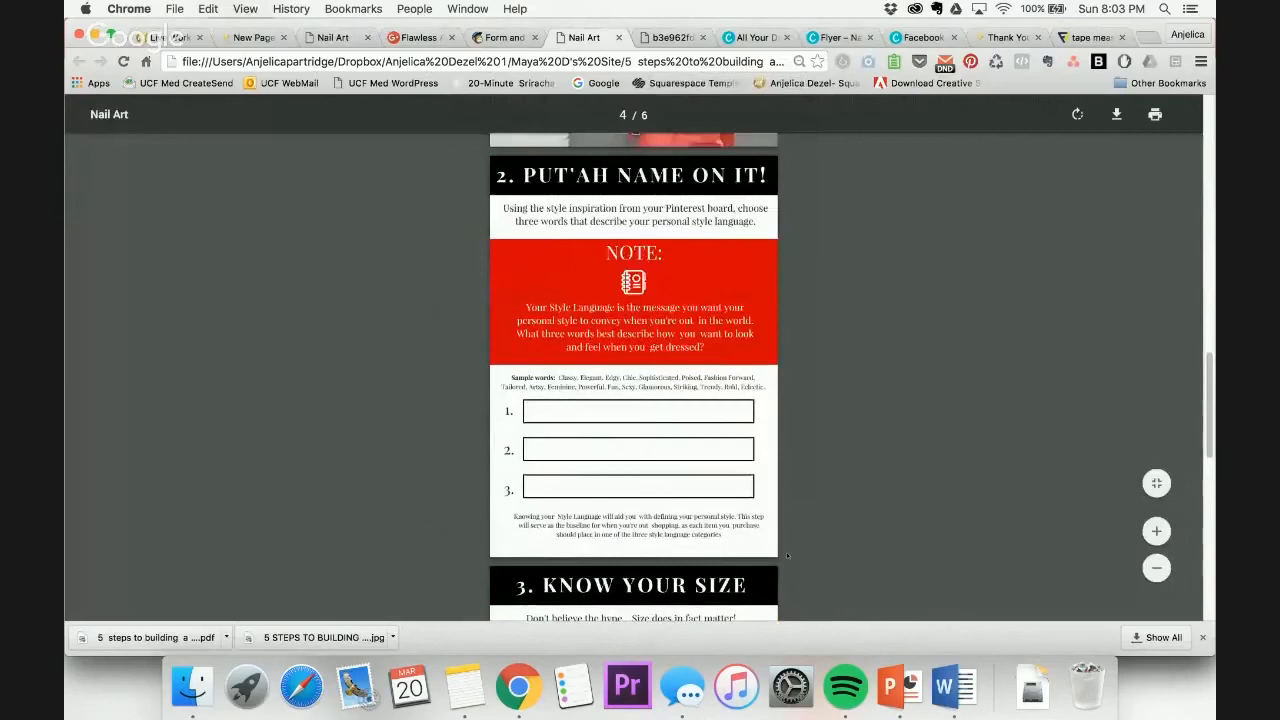
scroll(633, 380, up, 1)
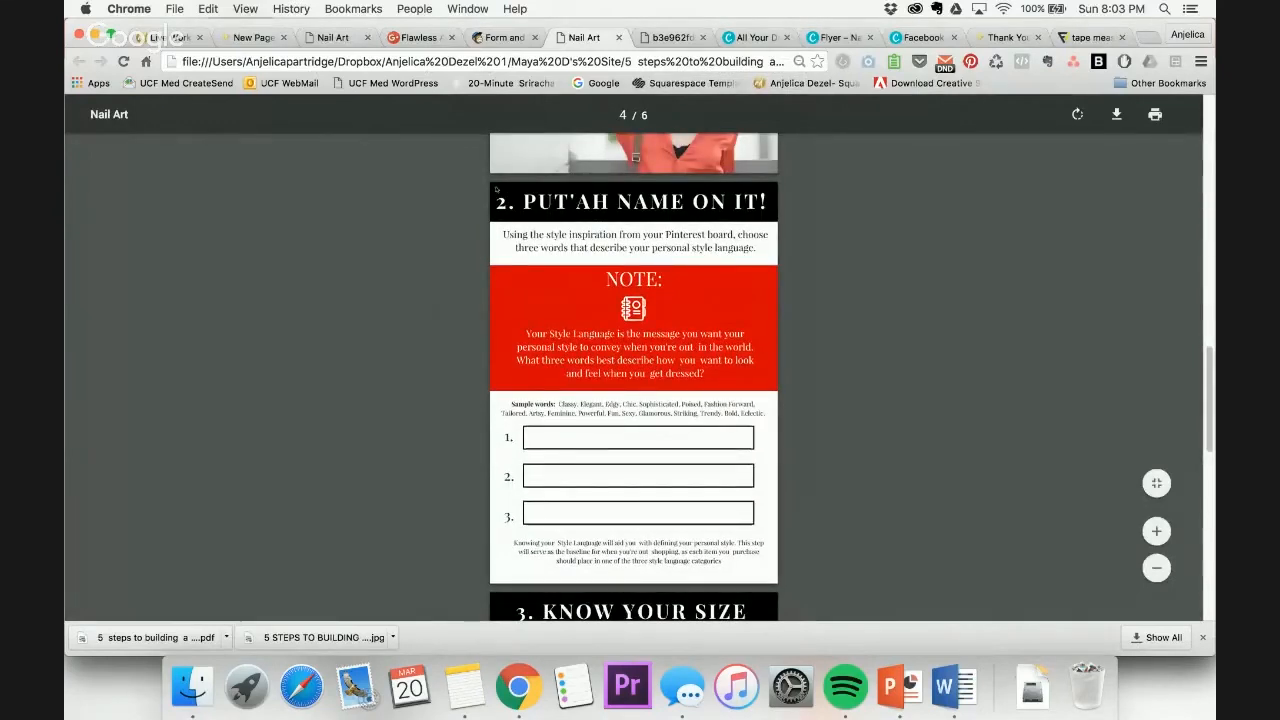
key(shift+super+4)
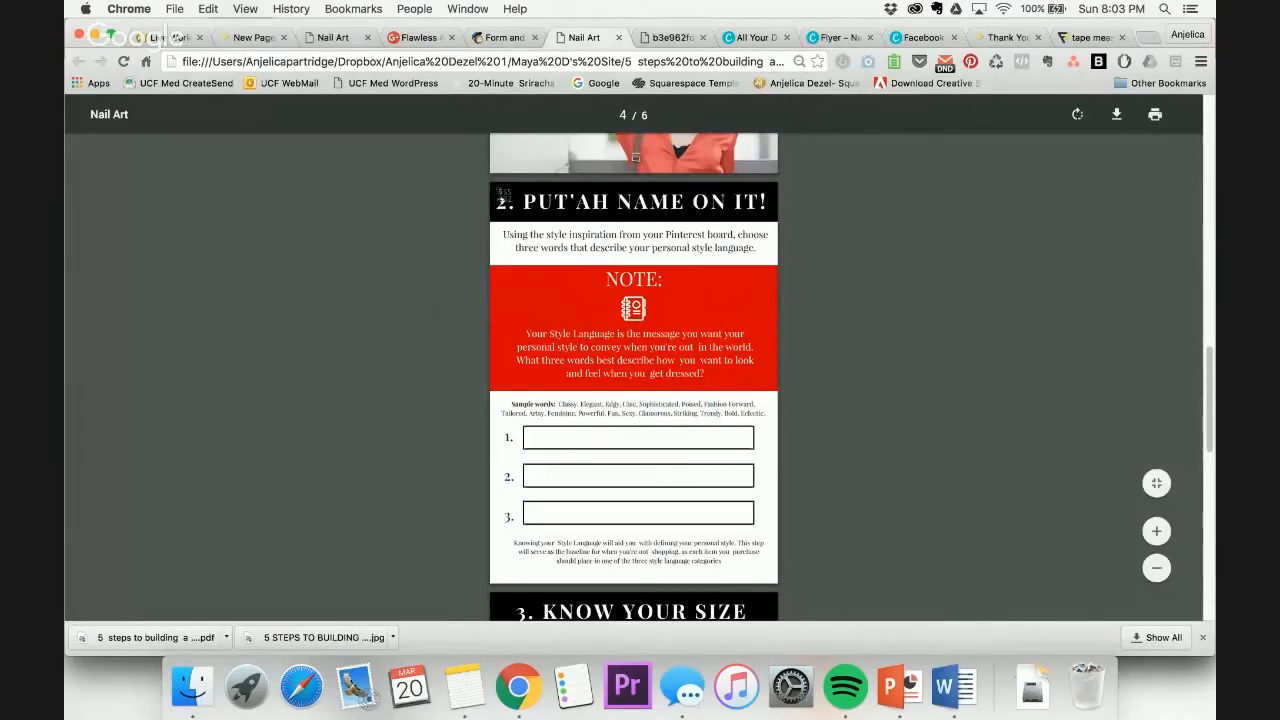
drag(492, 185, 777, 583)
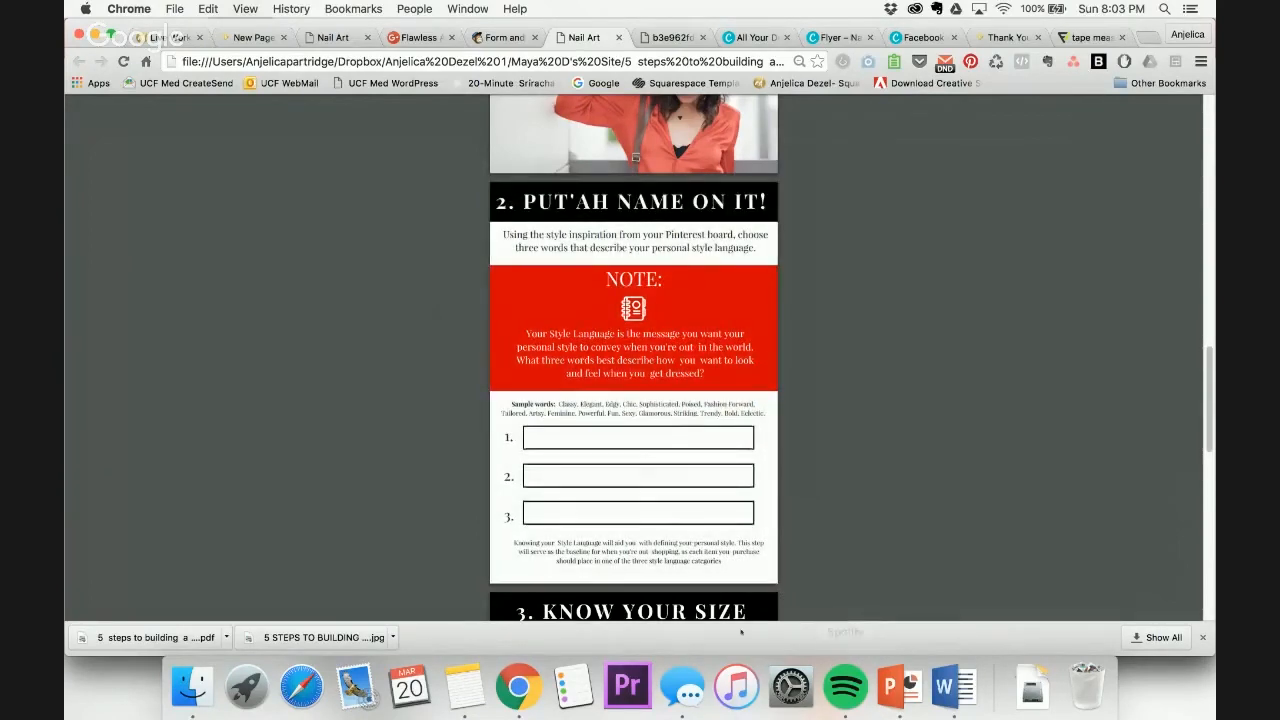
Paste the page screenshot onto the PowerPoint slide, scale it slightly smaller than the cover and place it against the cover's right edge
click(898, 686)
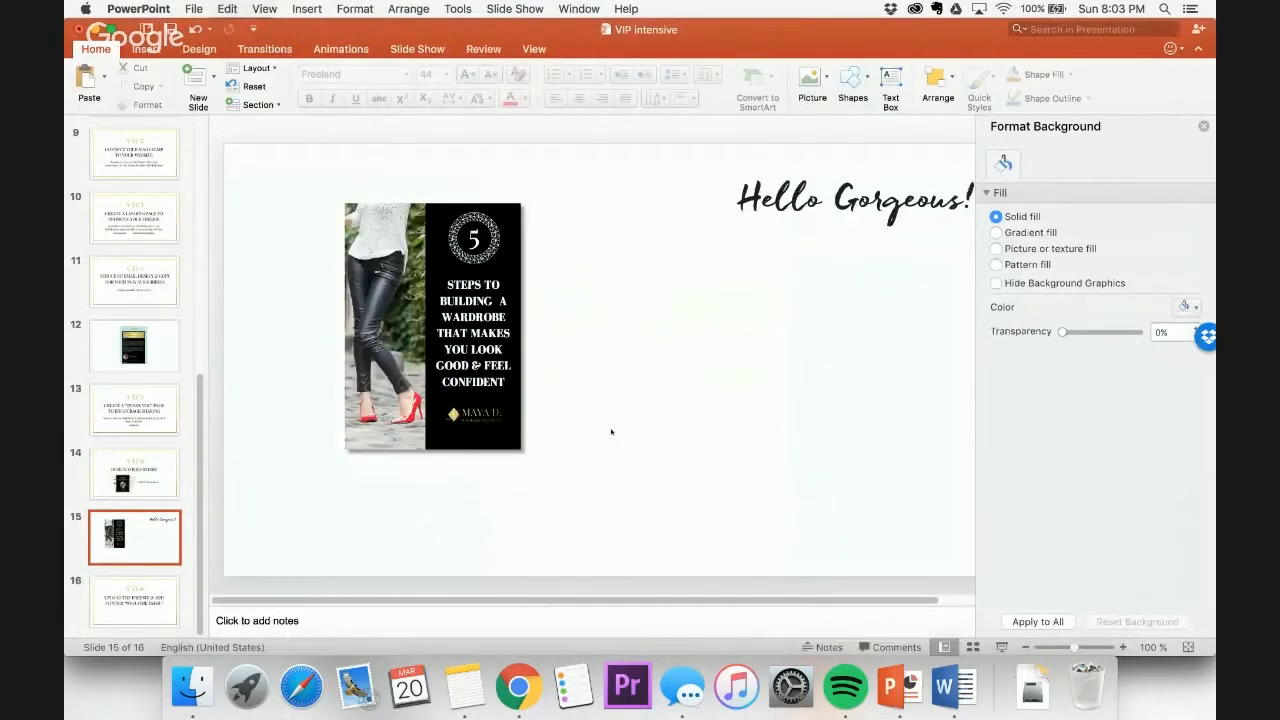
key(super+v)
drag(464, 160, 528, 249)
drag(752, 561, 735, 535)
drag(645, 437, 637, 389)
drag(724, 487, 685, 433)
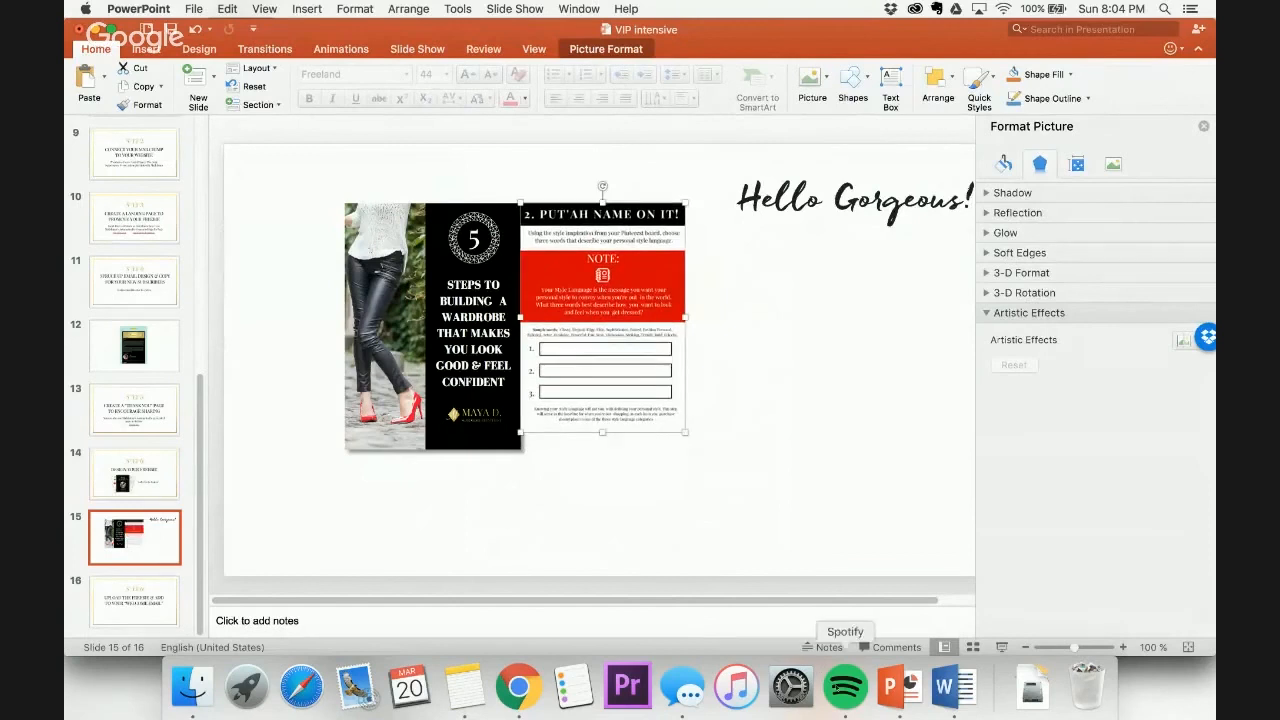
Capture the PDF's "3. Know Your Size" page in Chrome and paste the screenshot onto the same PowerPoint slide
click(518, 686)
scroll(565, 470, down, 5)
scroll(565, 470, down, 5)
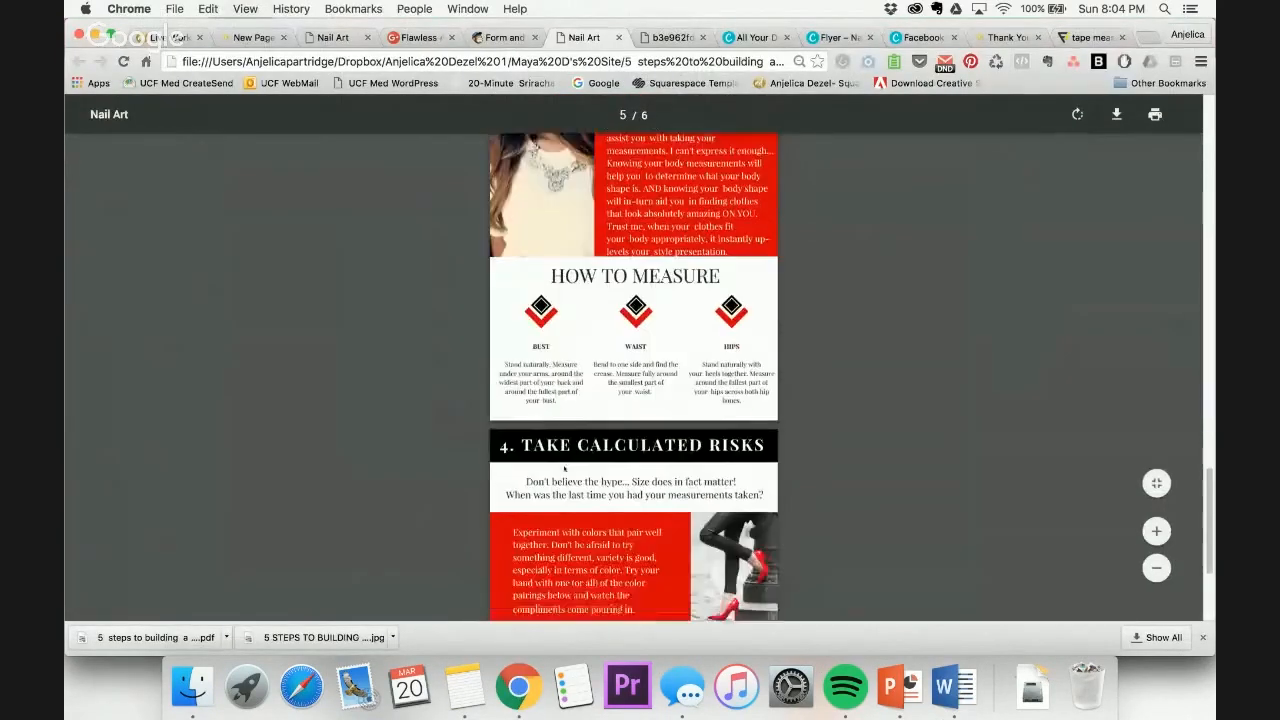
scroll(565, 470, up, 3)
scroll(565, 470, up, 2)
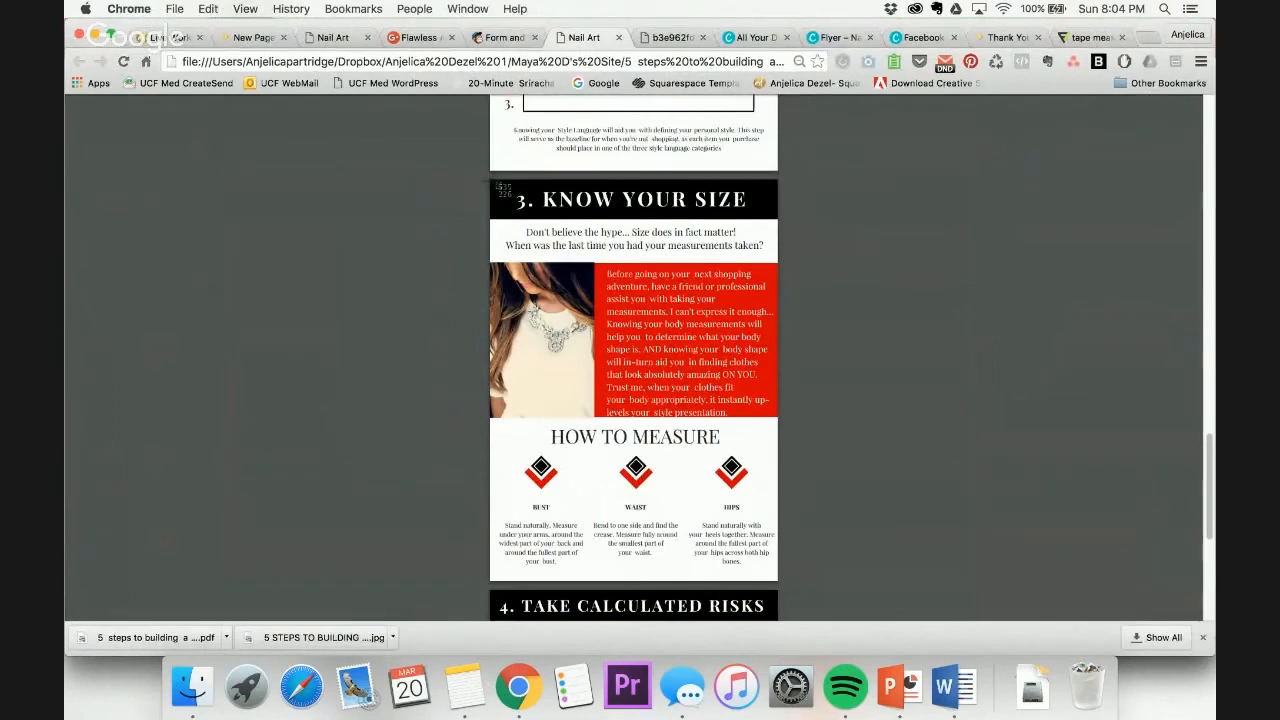
drag(490, 182, 778, 580)
click(897, 686)
key(super+v)
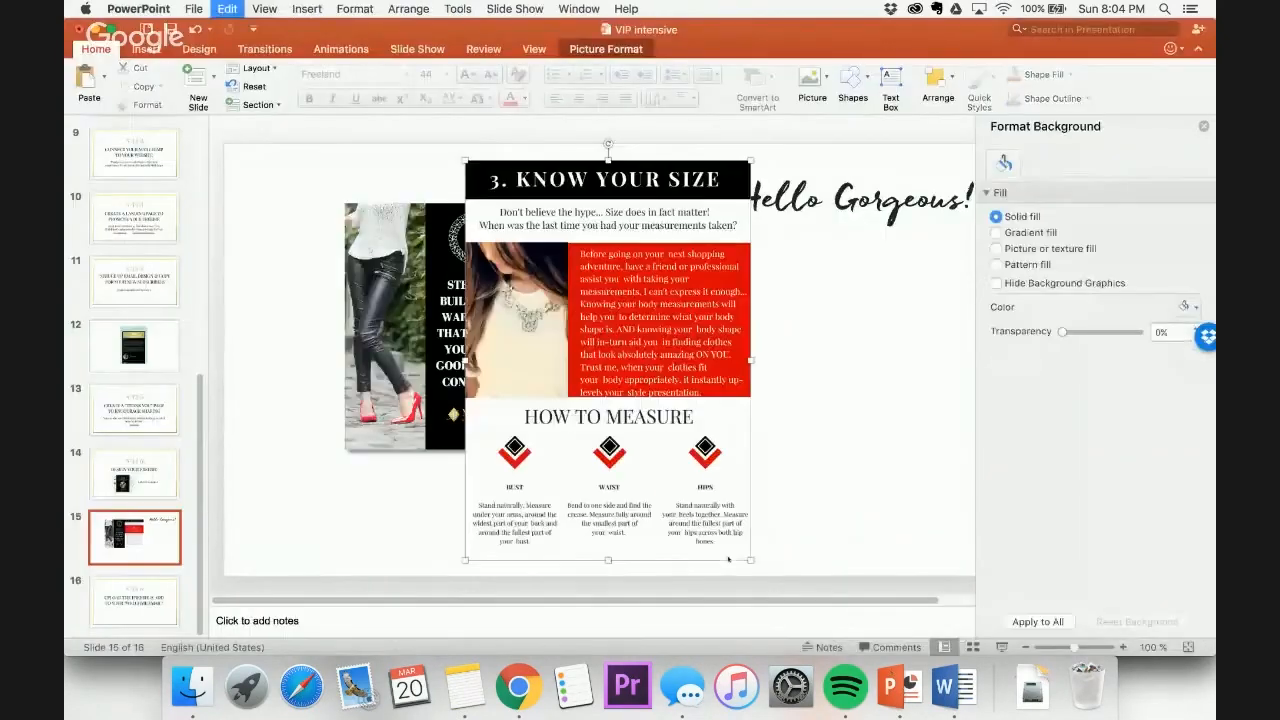
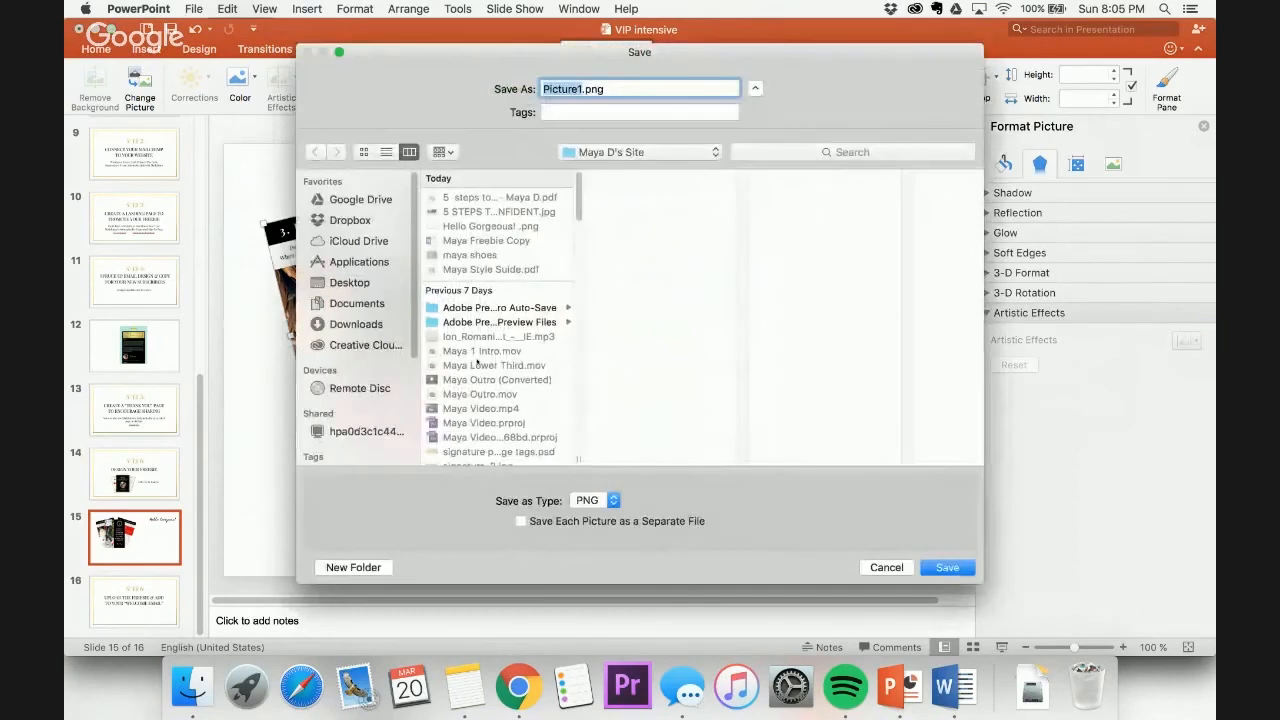
Save the fanned page mockup as a PNG named "Maya freebie Image" in the Maya D's Site folder
text(Maya freebie Image)
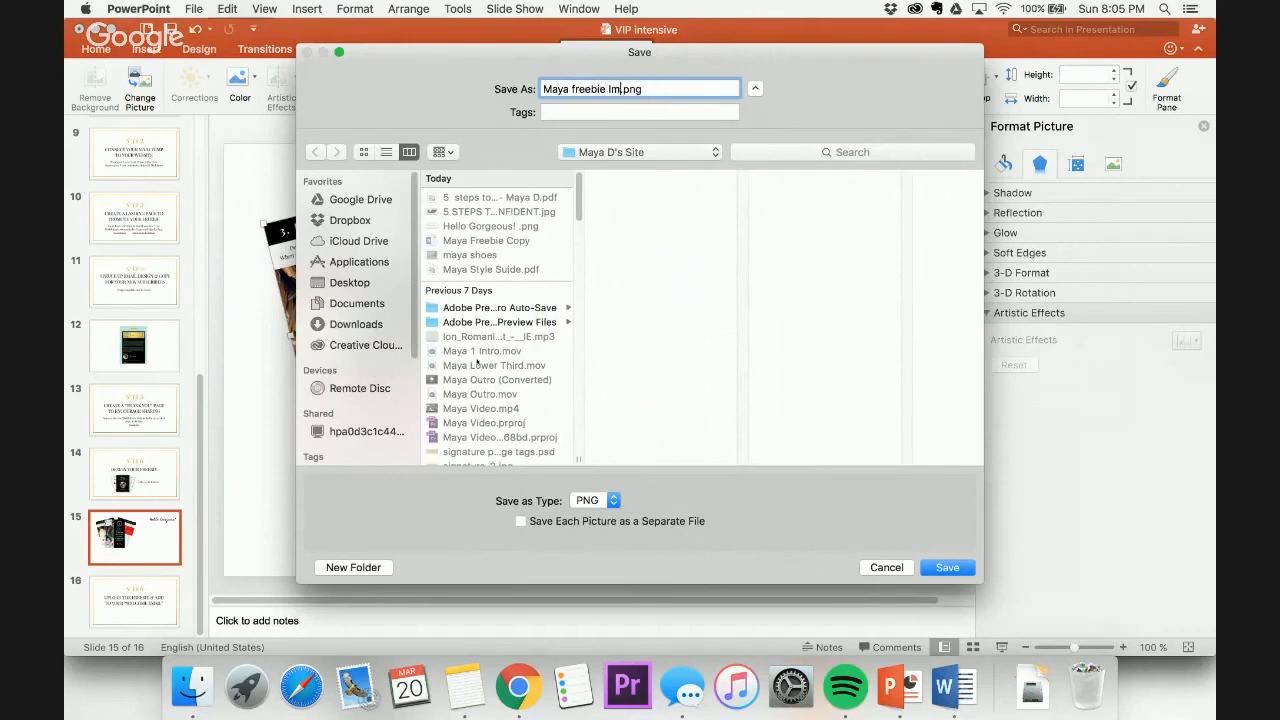
click(940, 566)
click(928, 345)
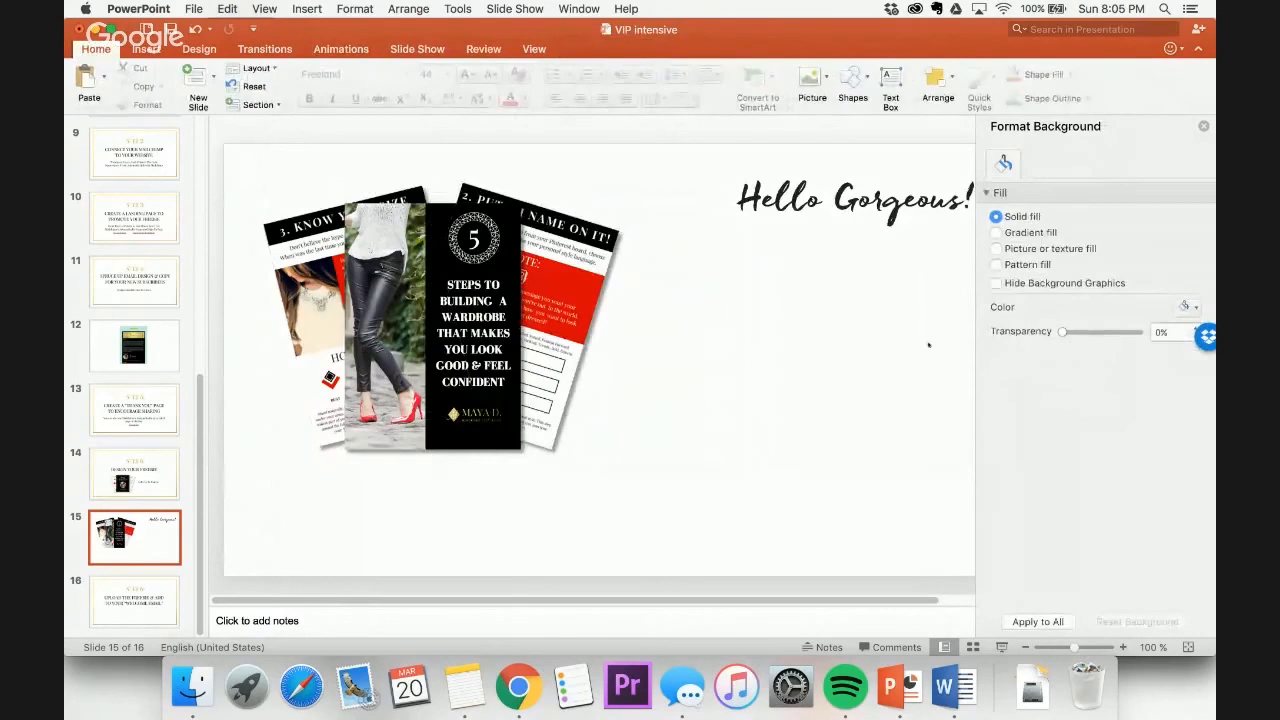
Switch to Chrome, open the Squarespace site's Home page and start editing its Style That Fits You section
click(519, 686)
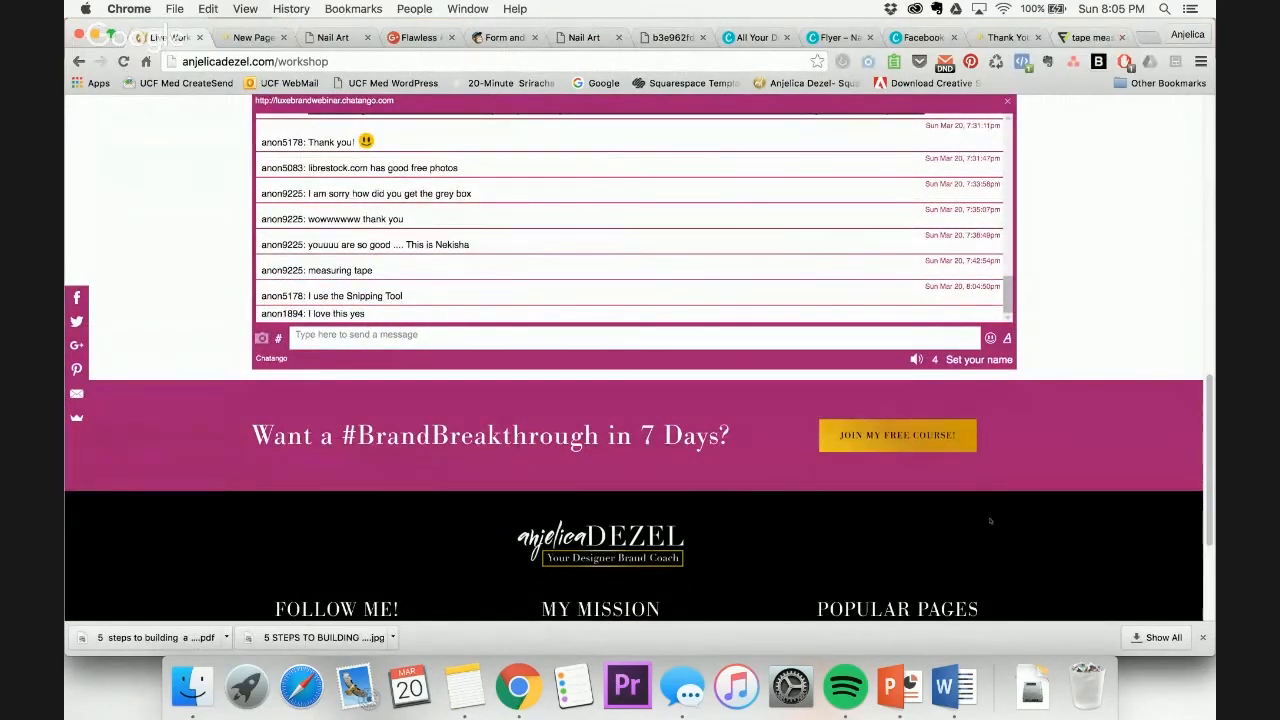
click(899, 686)
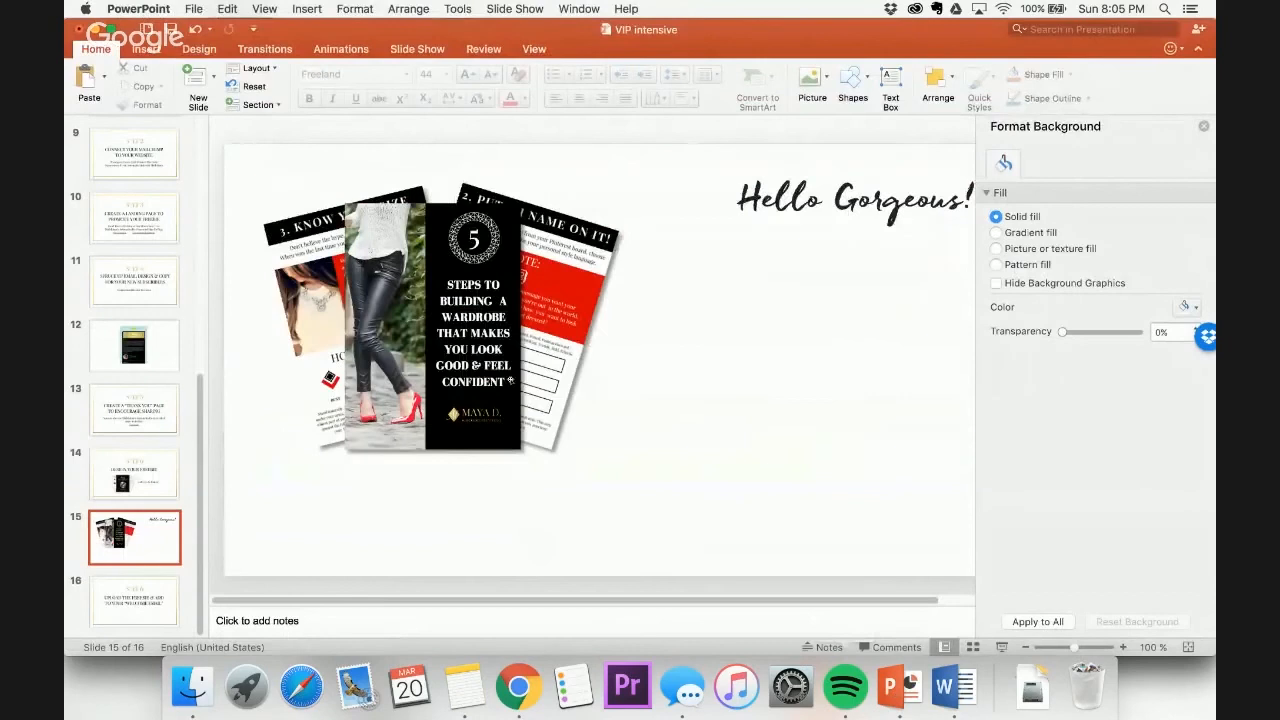
click(519, 686)
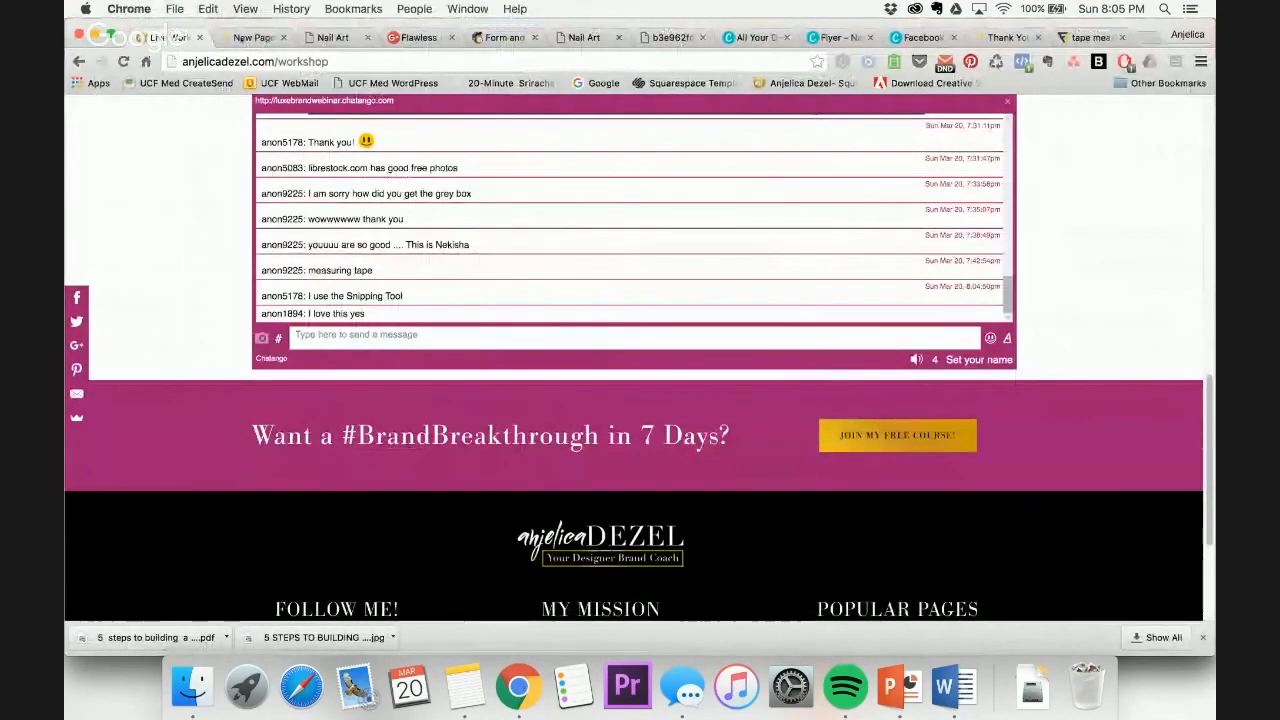
click(253, 37)
scroll(143, 236, up, 3)
scroll(143, 236, up, 5)
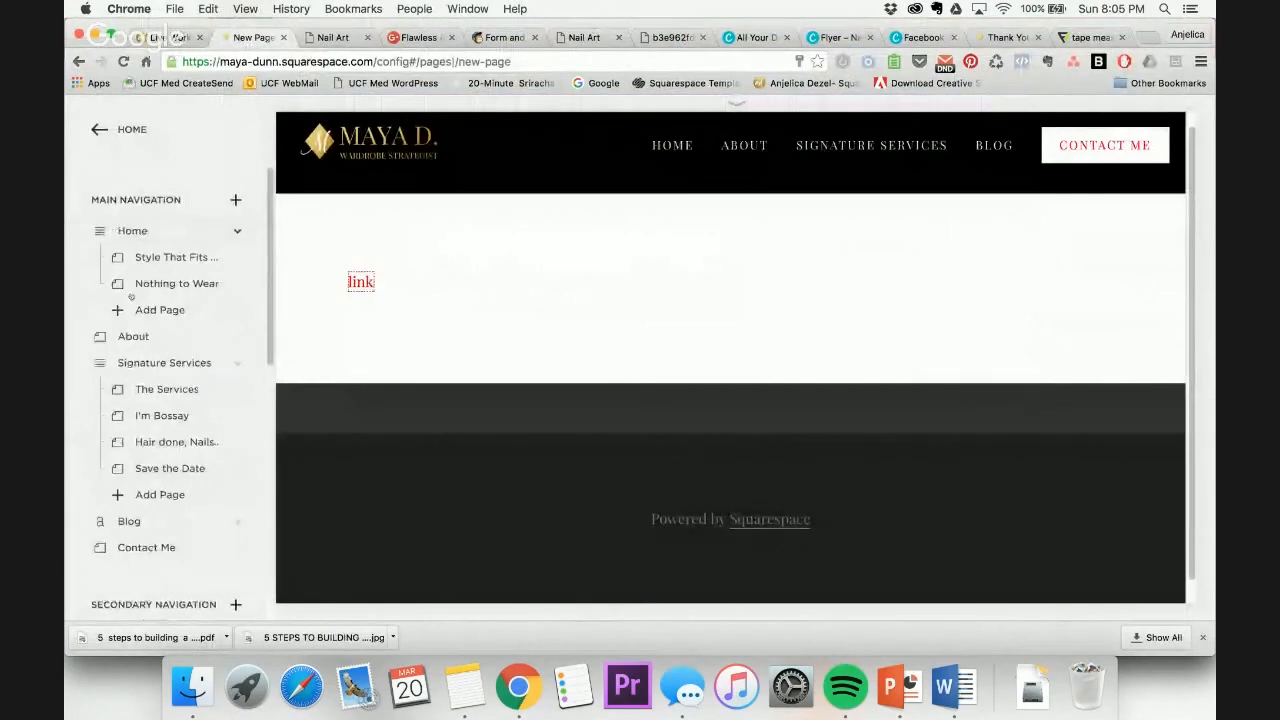
click(135, 230)
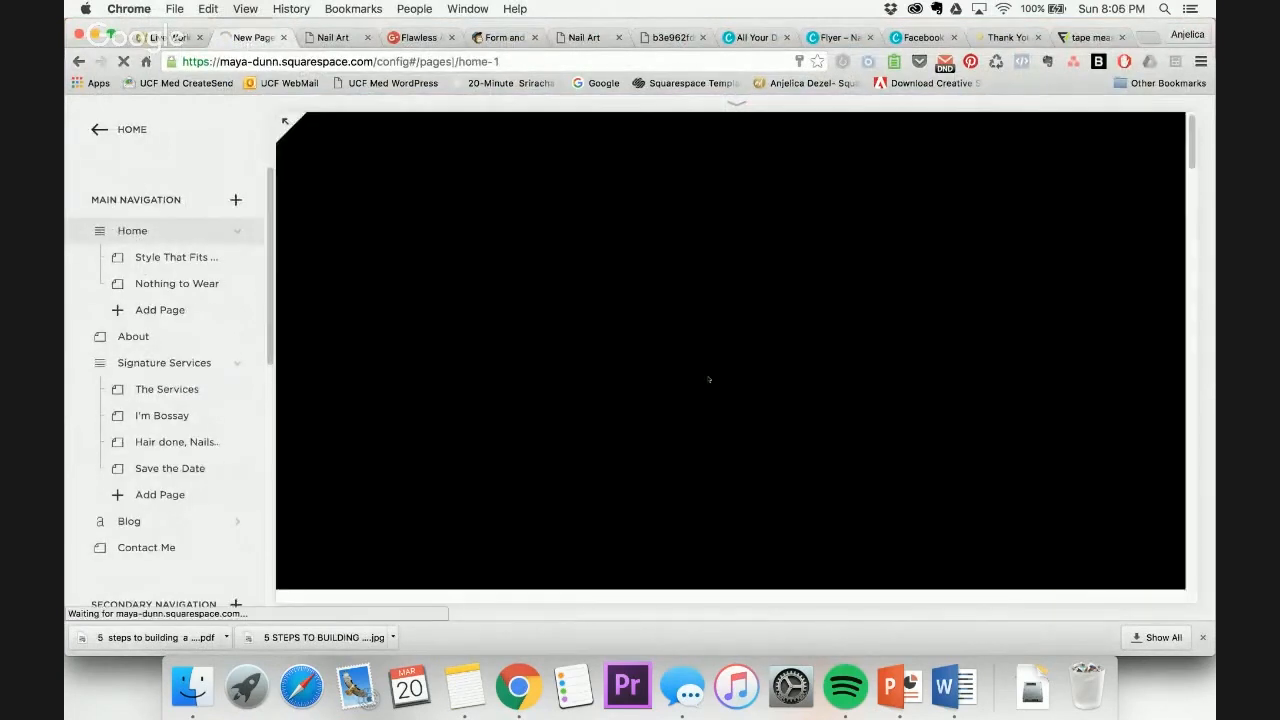
scroll(683, 383, down, 6)
scroll(683, 383, up, 5)
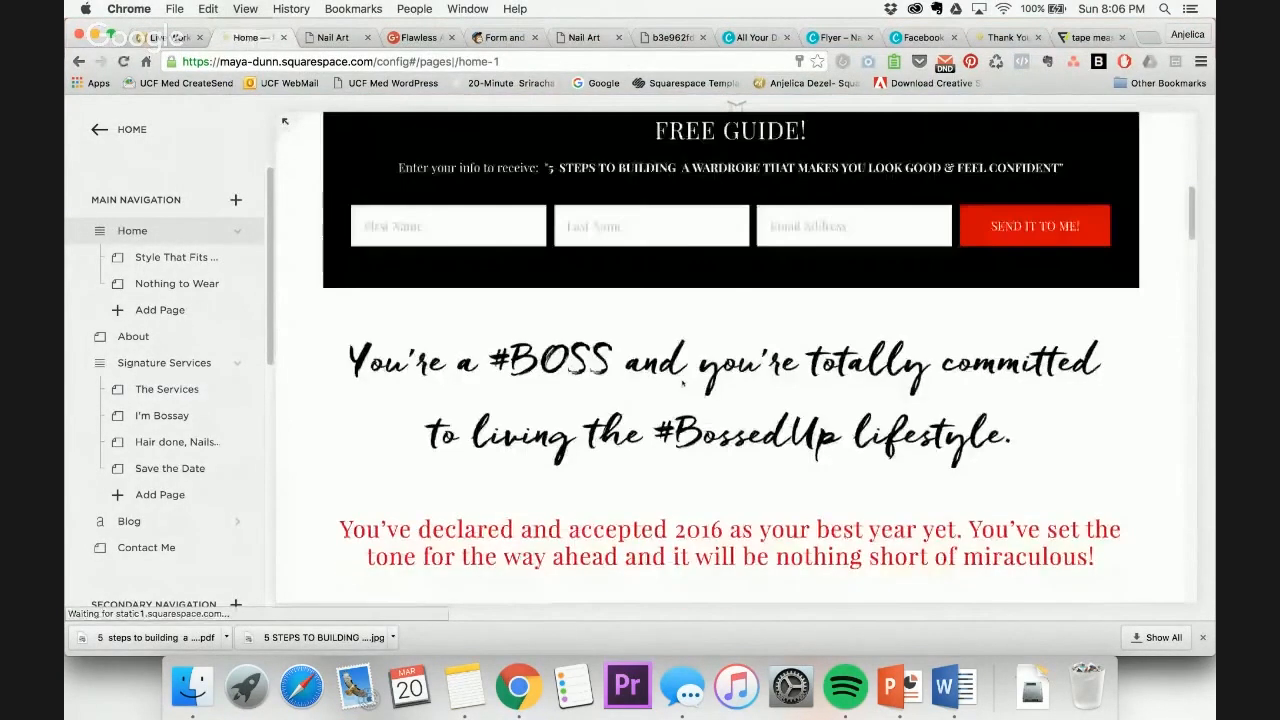
click(412, 140)
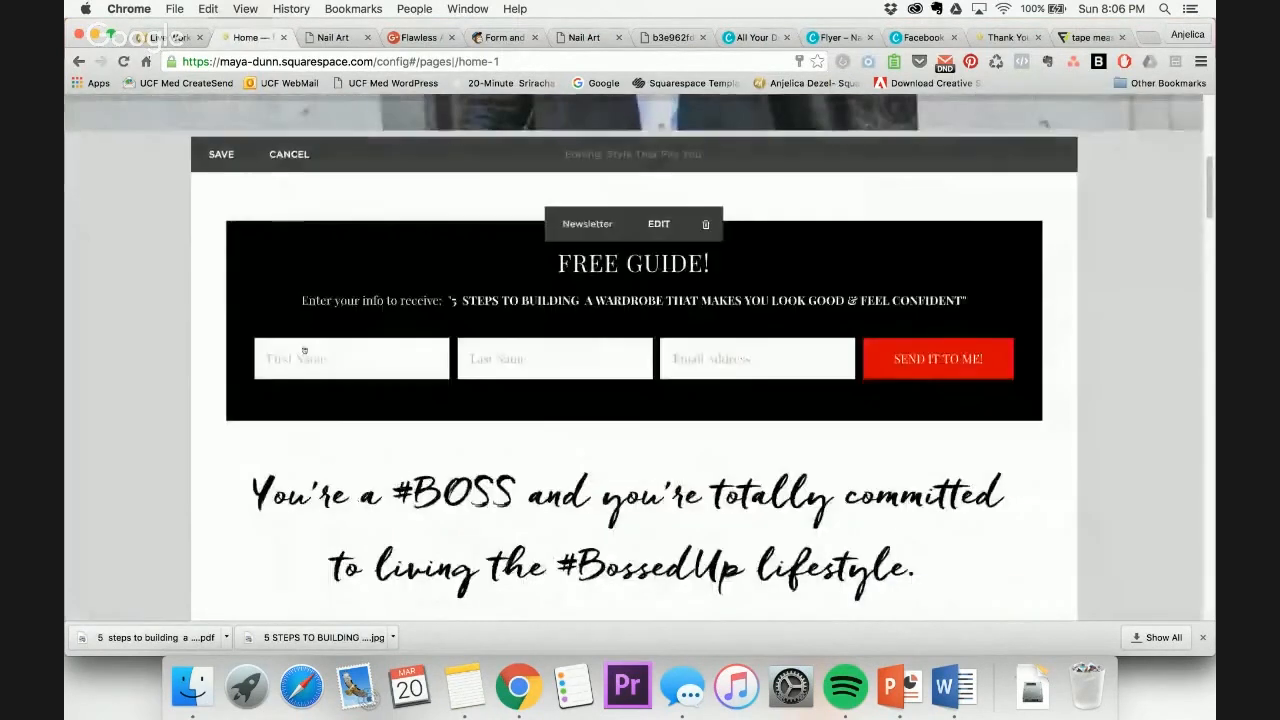
Insert an image block above the Free Guide newsletter form using "Maya freebie Image.png" from the Maya D's Site folder
mouse_move(213, 208)
click(213, 208)
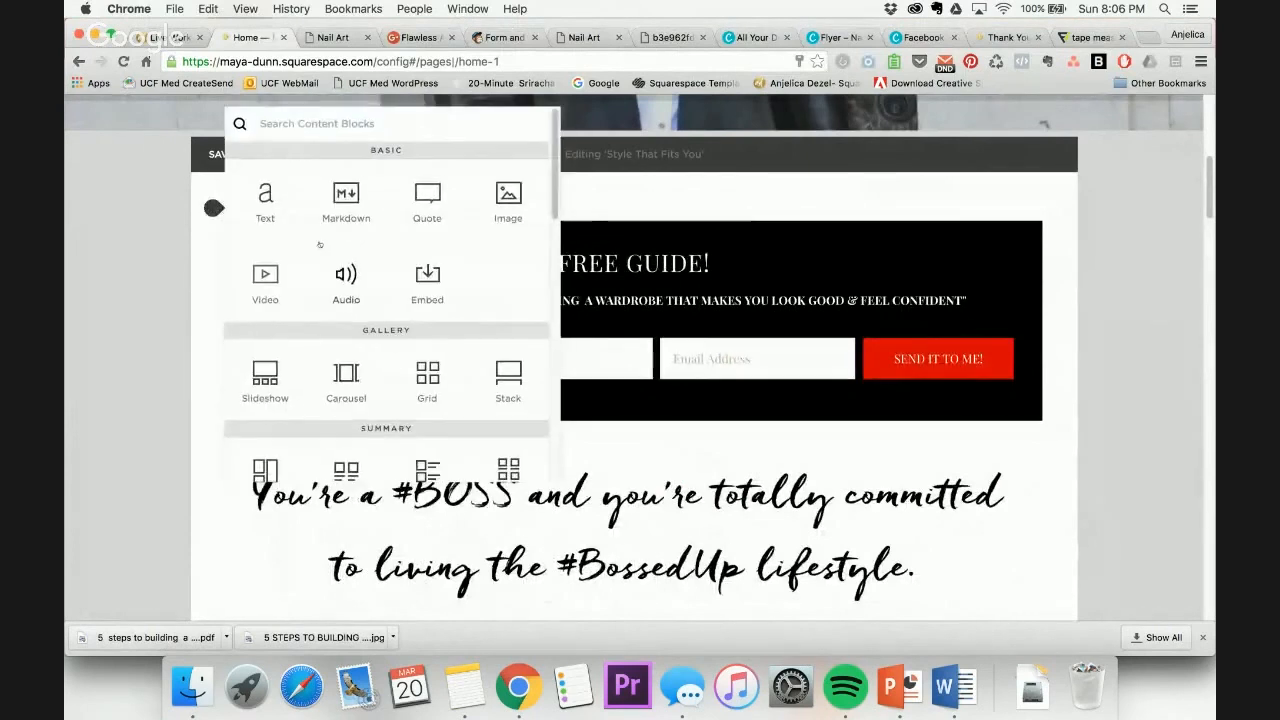
click(517, 185)
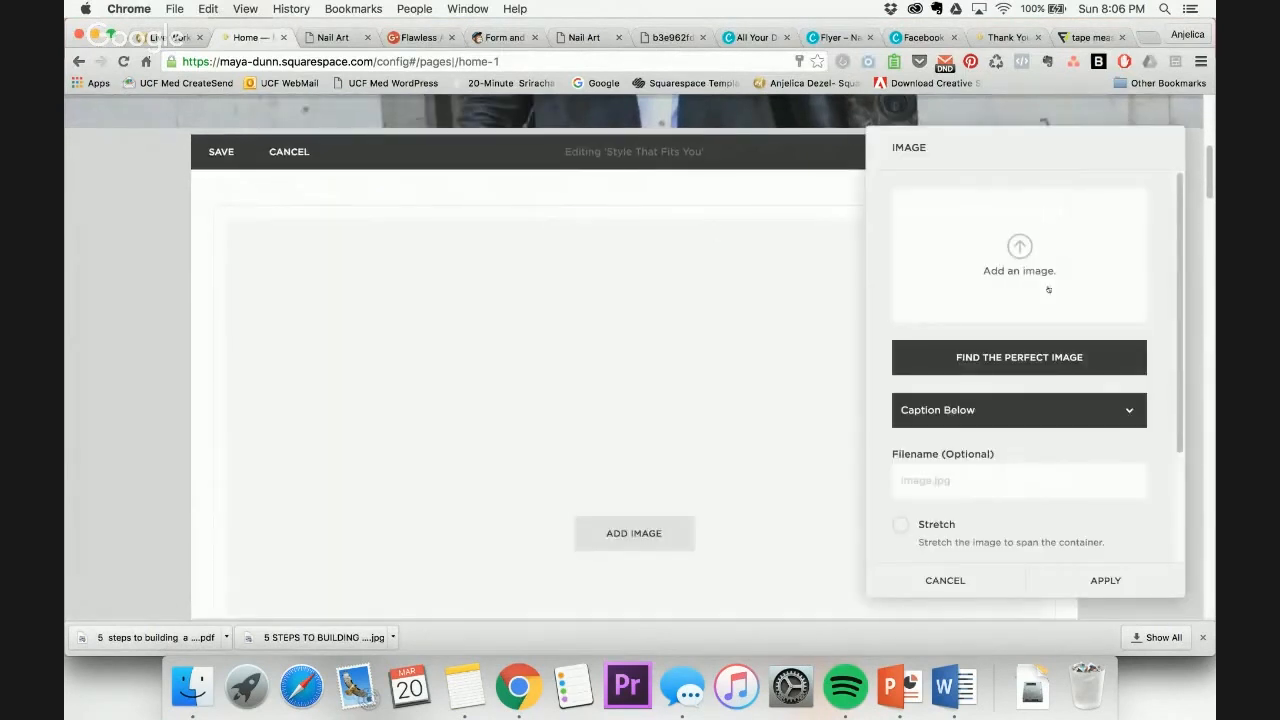
click(1025, 251)
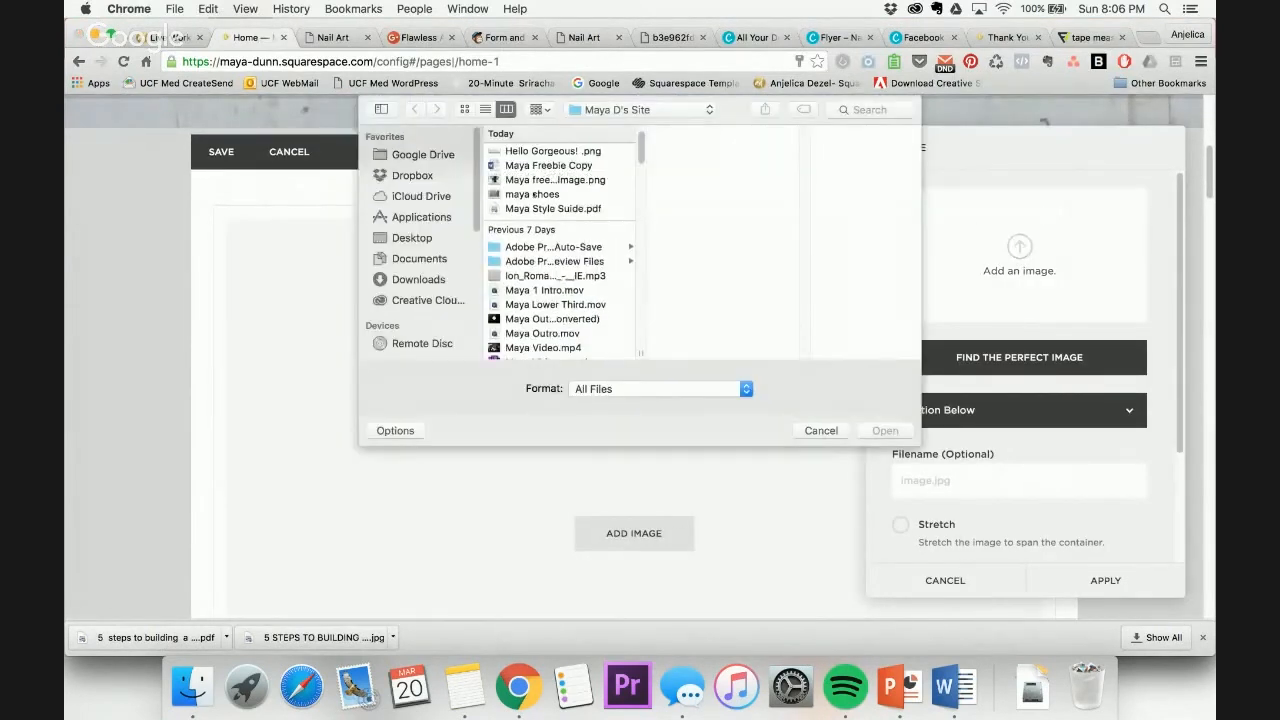
click(538, 180)
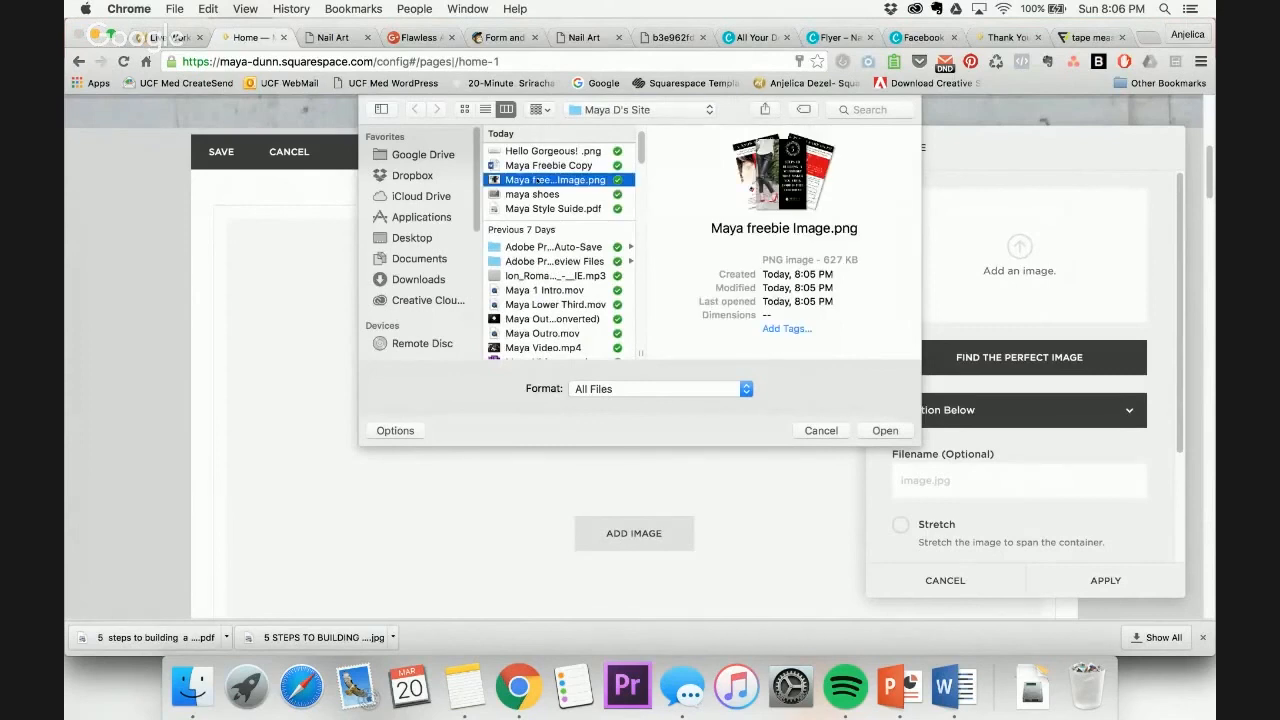
click(889, 430)
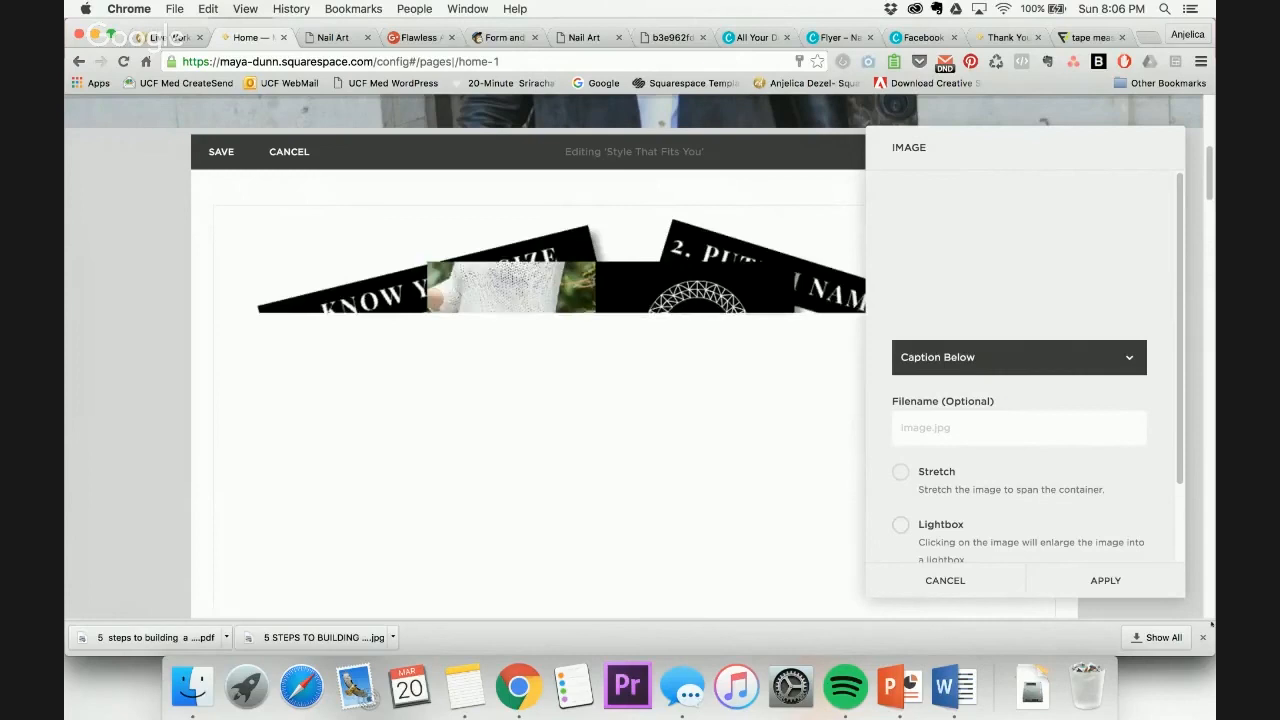
click(1100, 581)
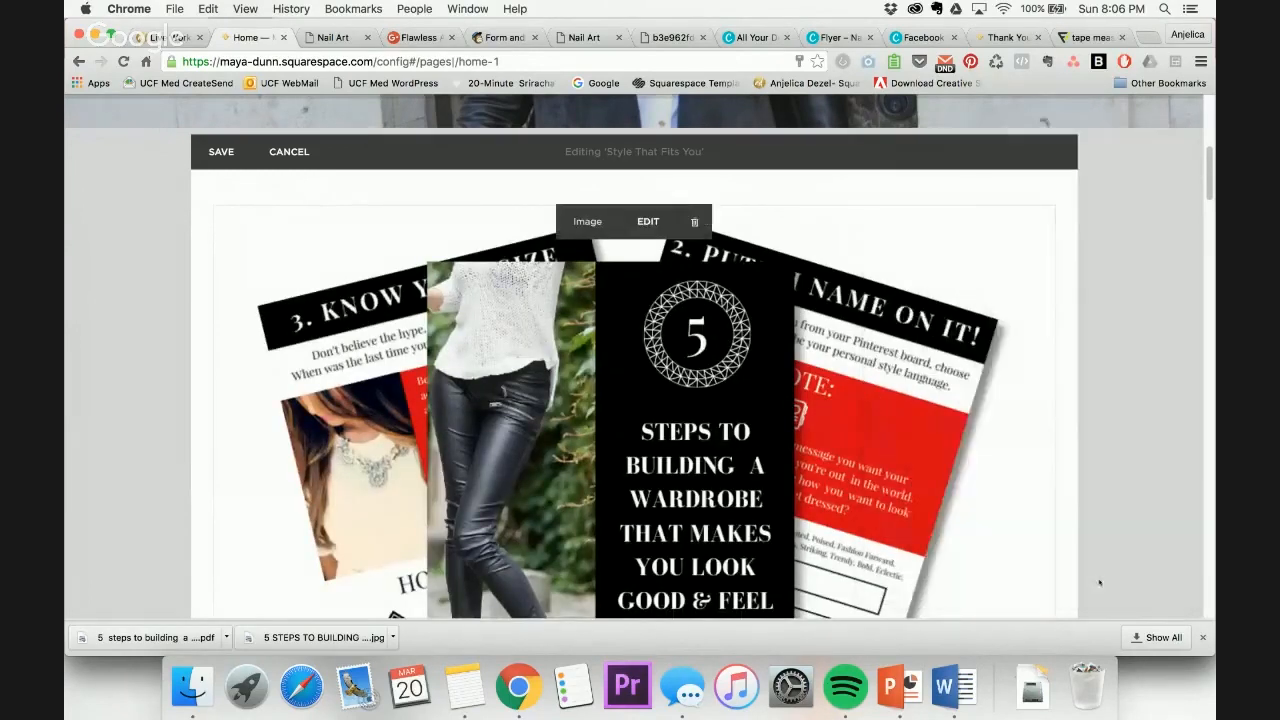
Move the mockup image block to the left side of the Free Guide form and save the section
scroll(680, 245, down, 3)
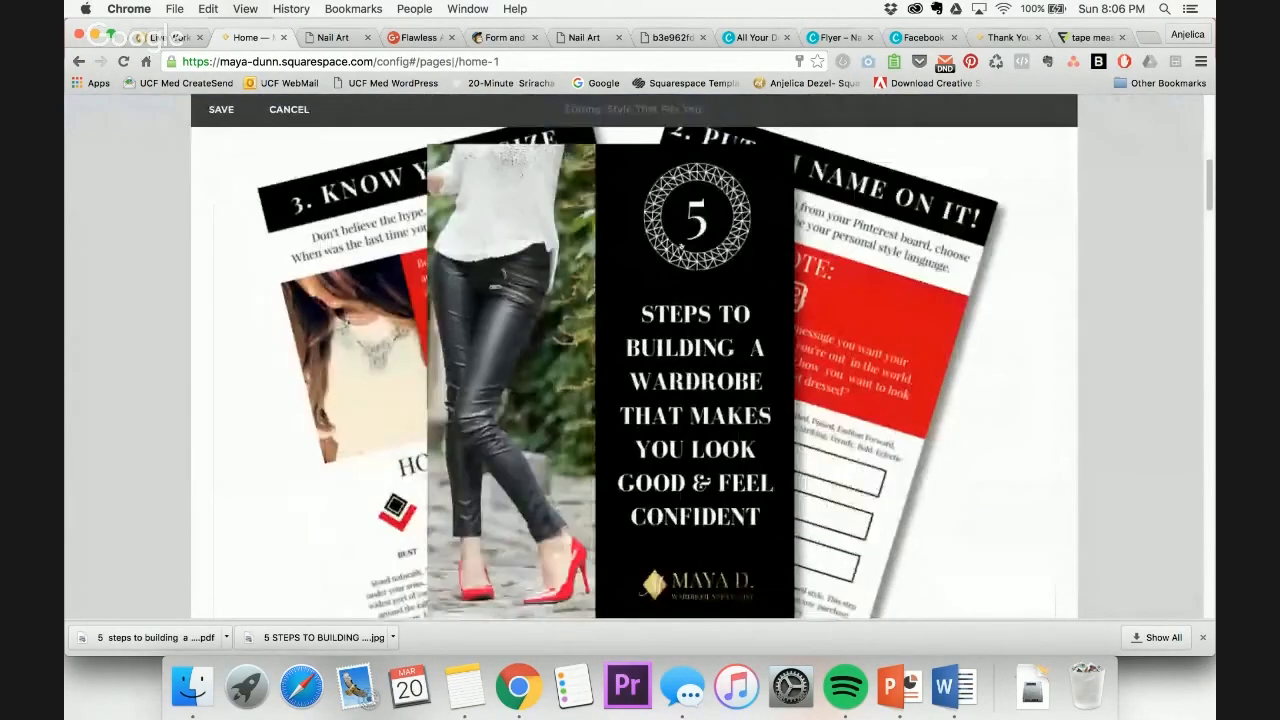
scroll(680, 245, up, 2)
drag(587, 189, 284, 446)
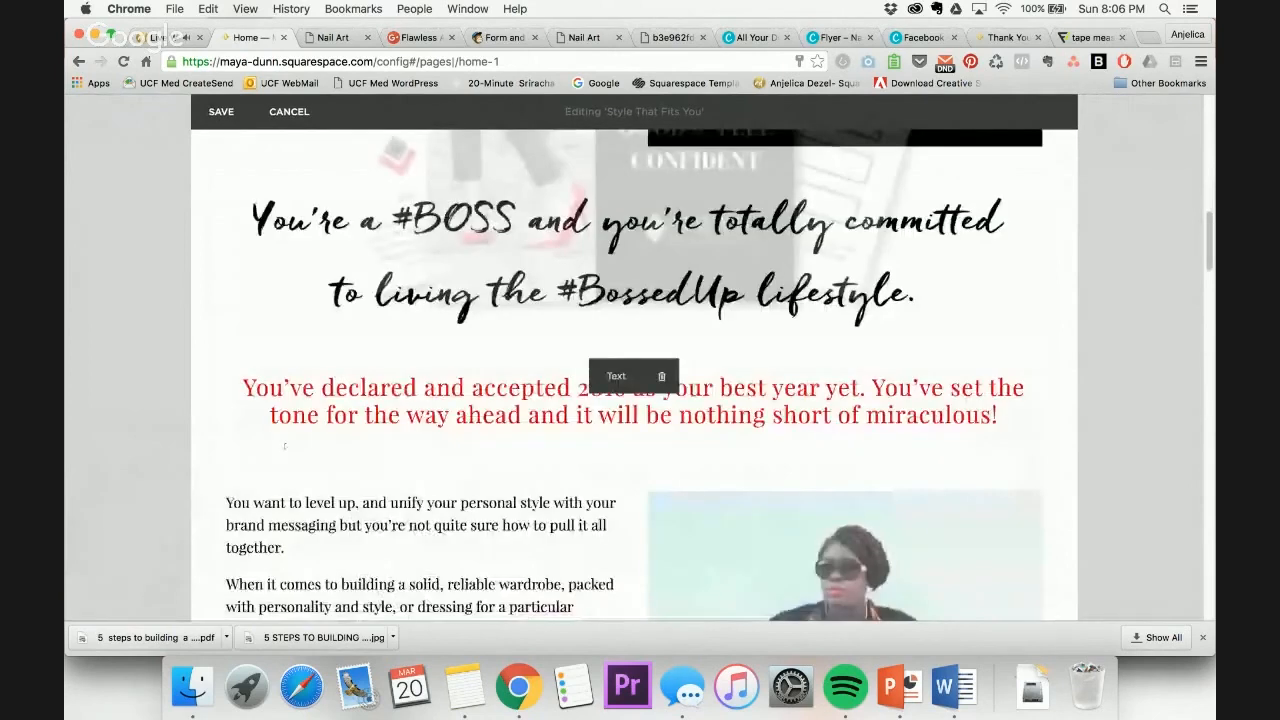
scroll(284, 446, up, 5)
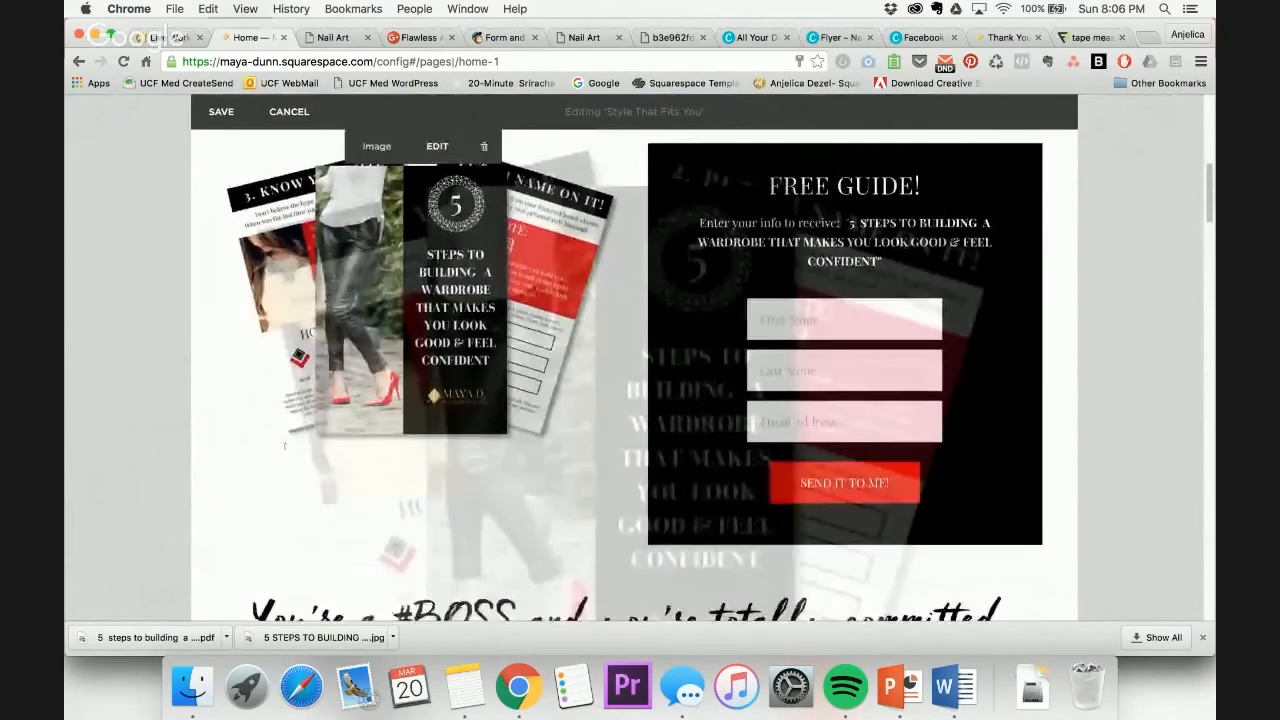
scroll(593, 417, down, 1)
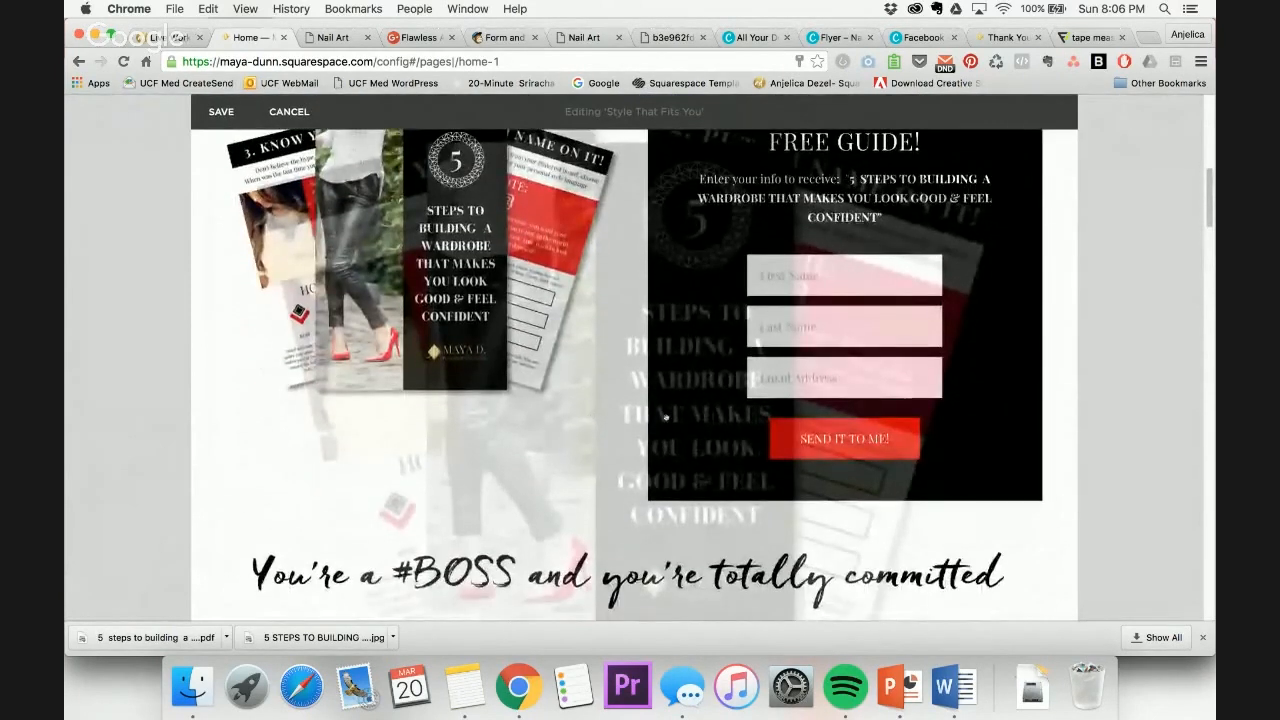
click(160, 37)
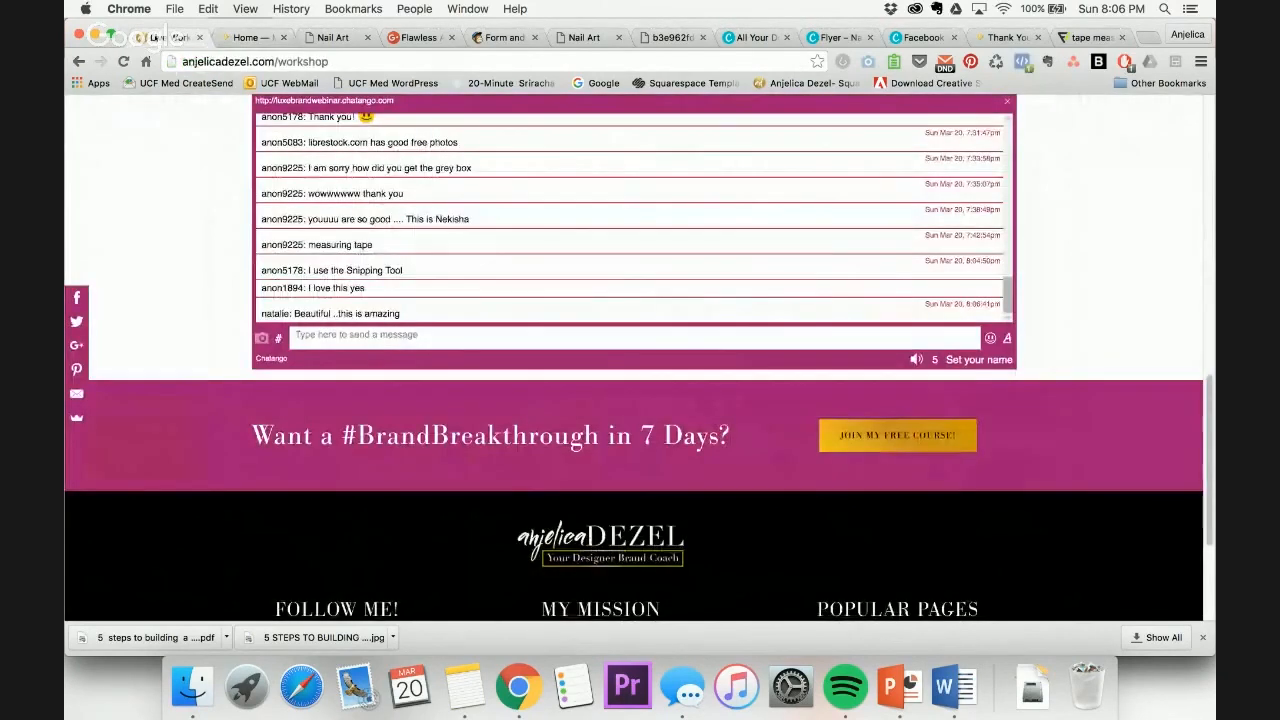
click(246, 37)
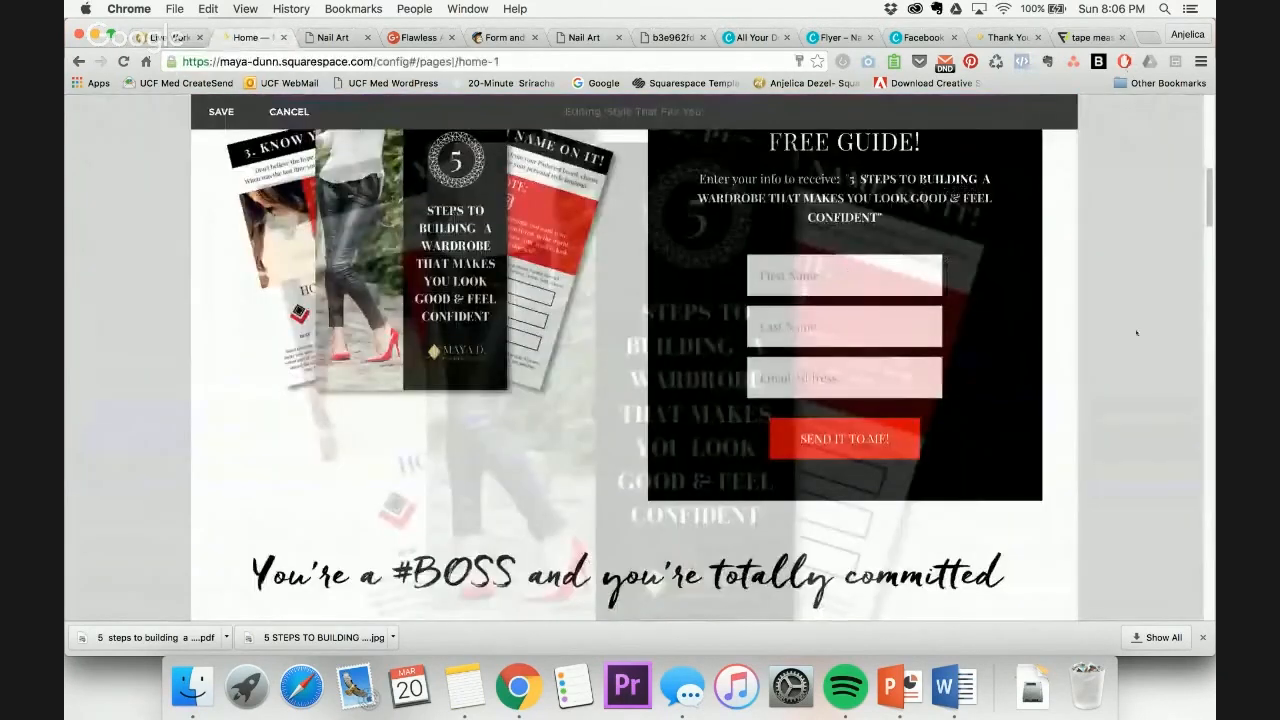
scroll(450, 300, up, 1)
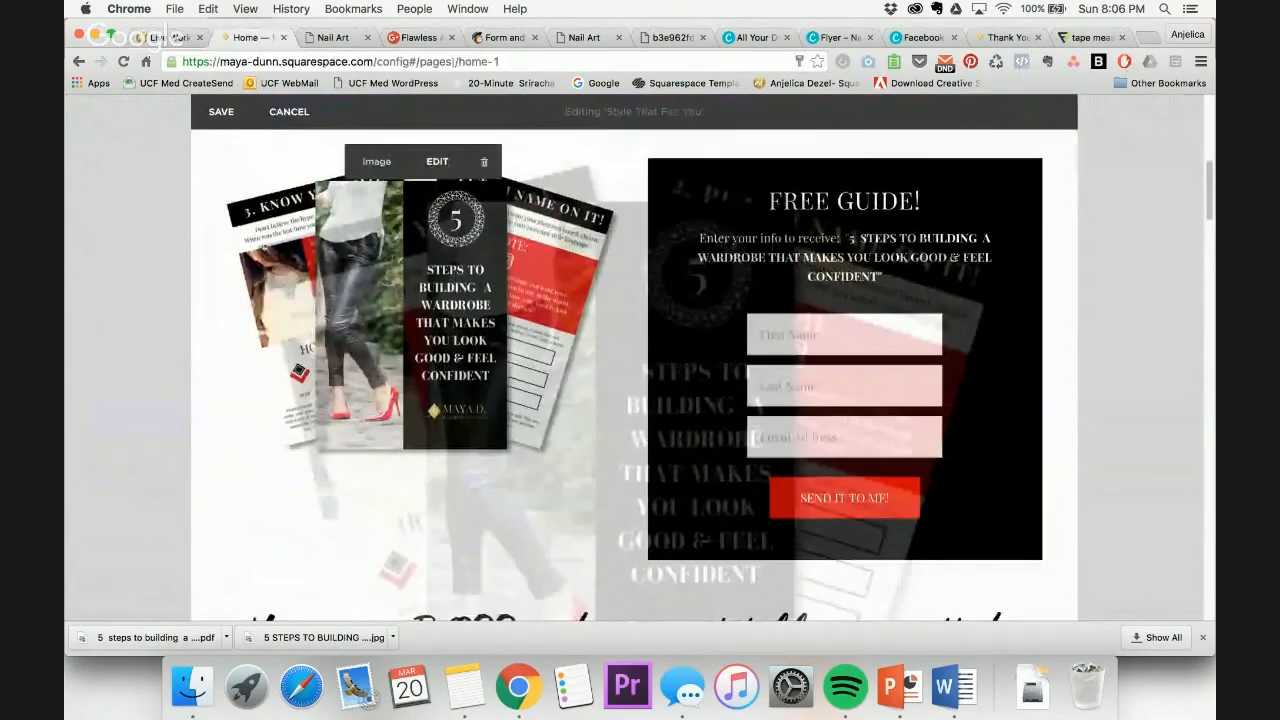
click(221, 111)
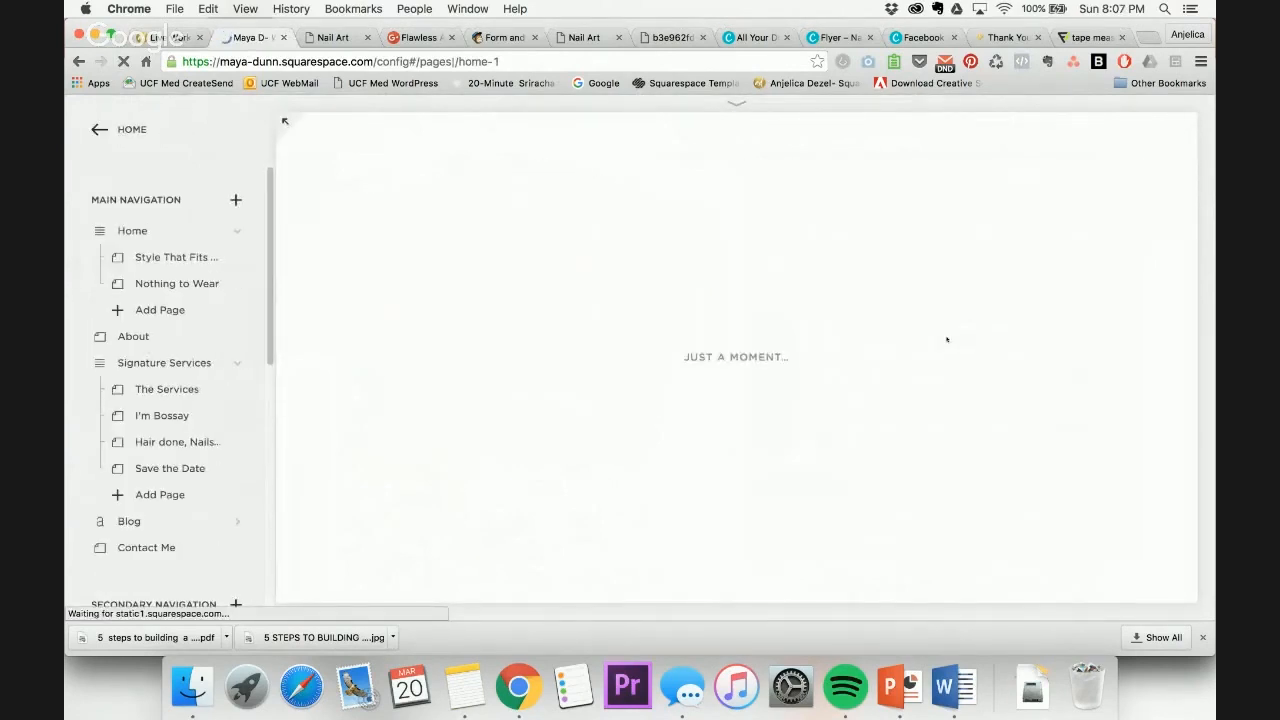
Reopen the Style That Fits You section, narrow the mockup image's column so the Free Guide form gets wider, and save
scroll(947, 340, down, 5)
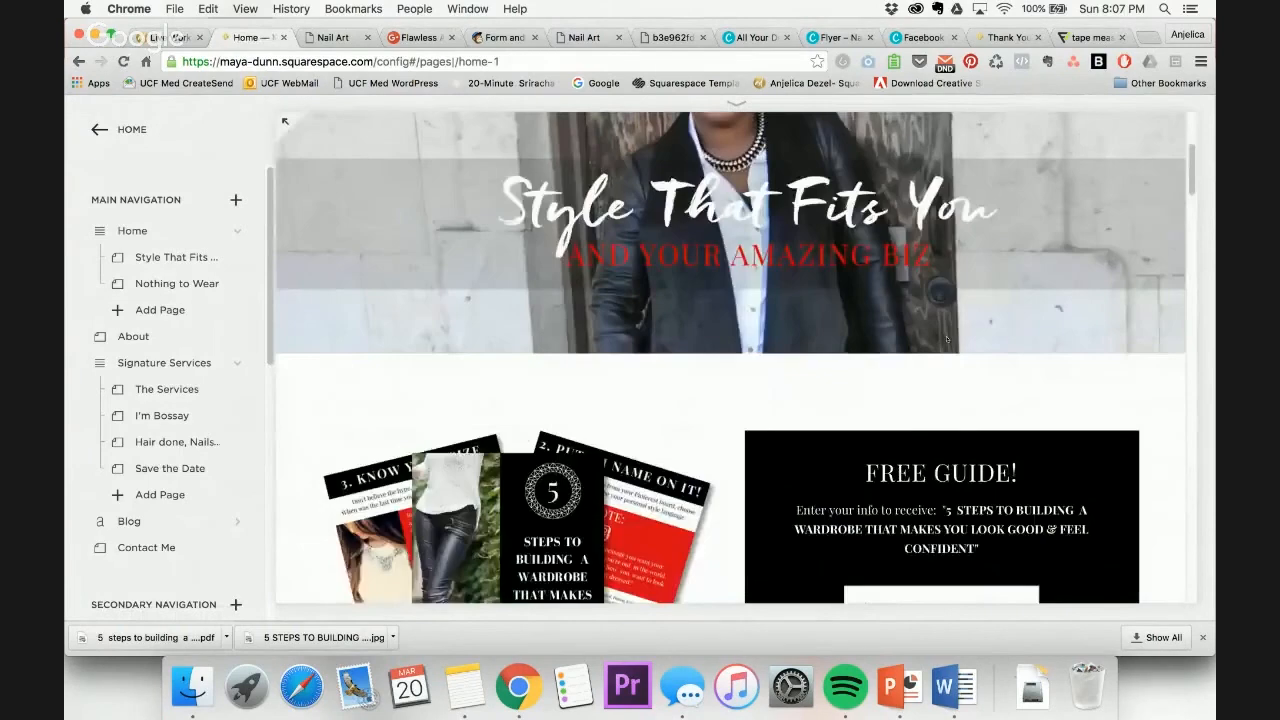
click(426, 130)
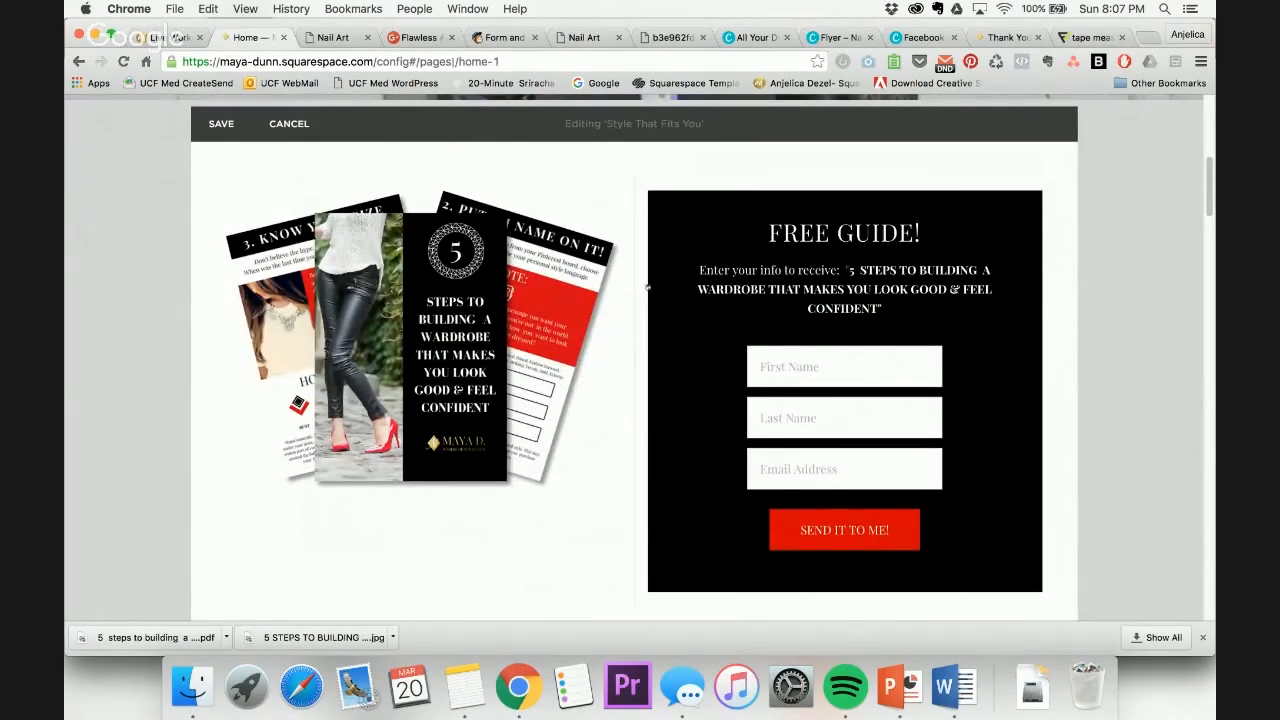
drag(617, 286, 545, 276)
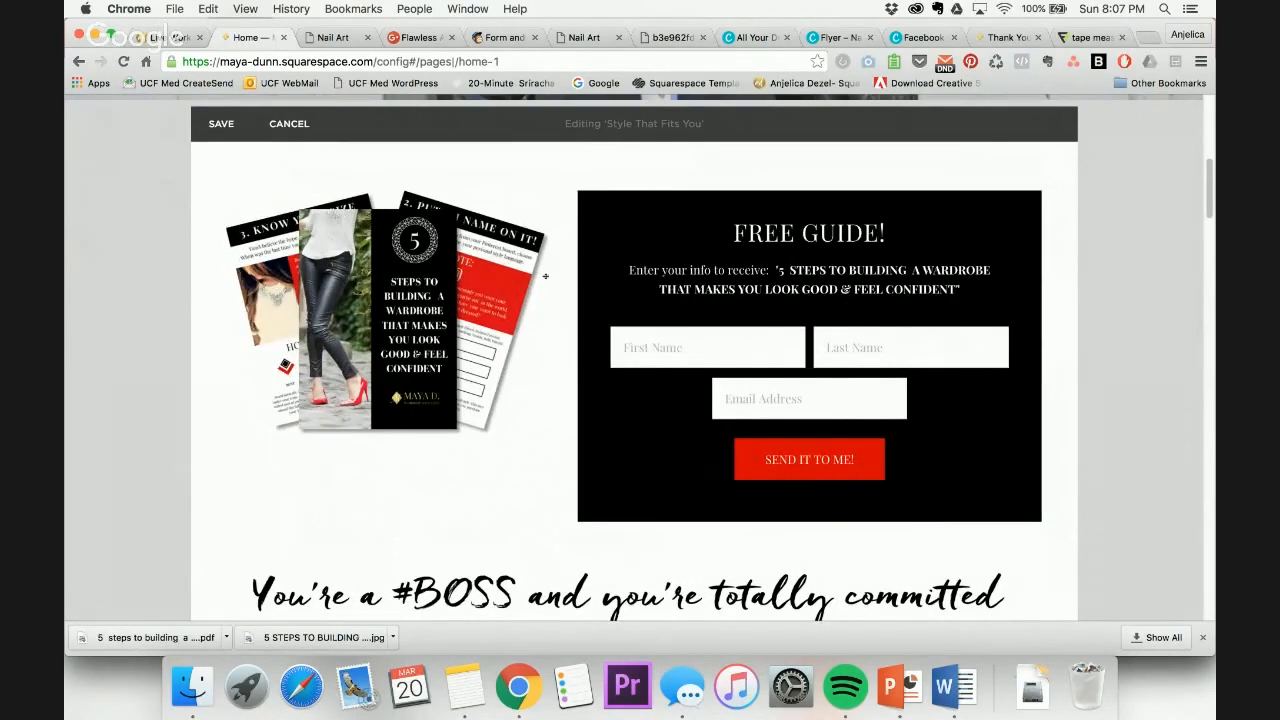
mouse_move(976, 230)
scroll(1005, 302, down, 2)
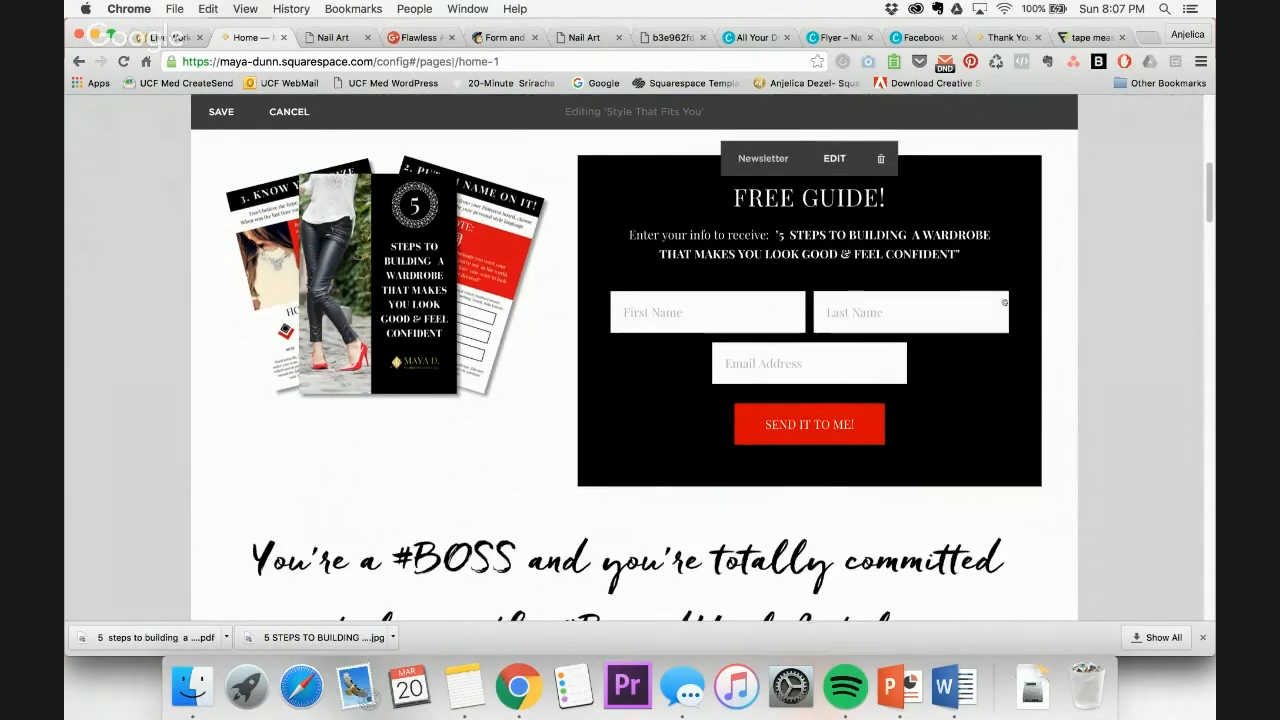
scroll(1005, 302, up, 2)
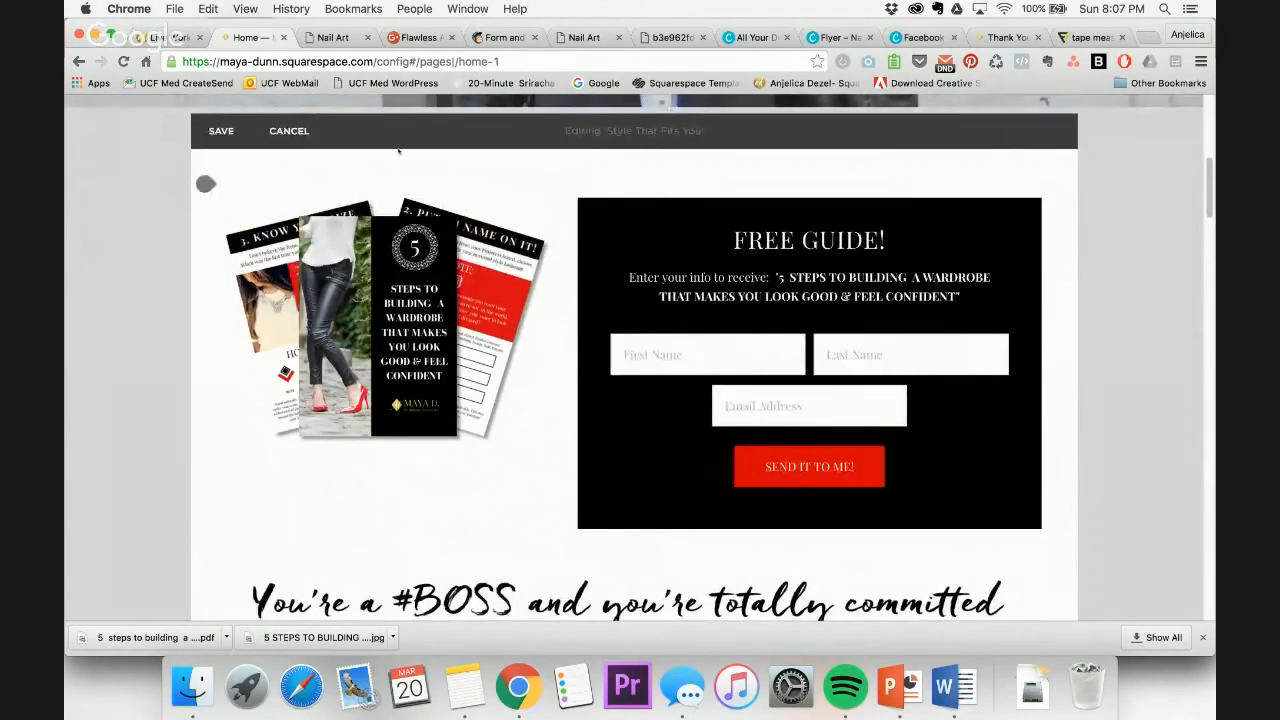
click(221, 131)
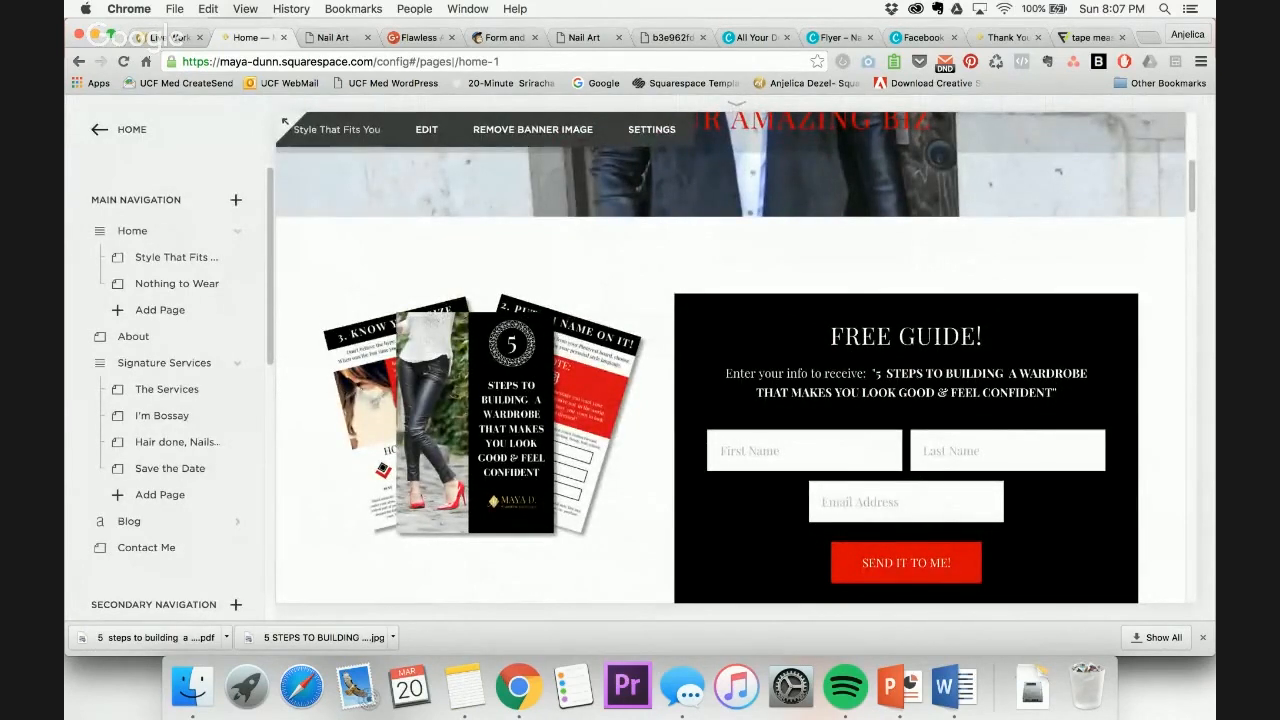
Inspect the code of the Last Name field in the Free Guide form
scroll(806, 452, down, 3)
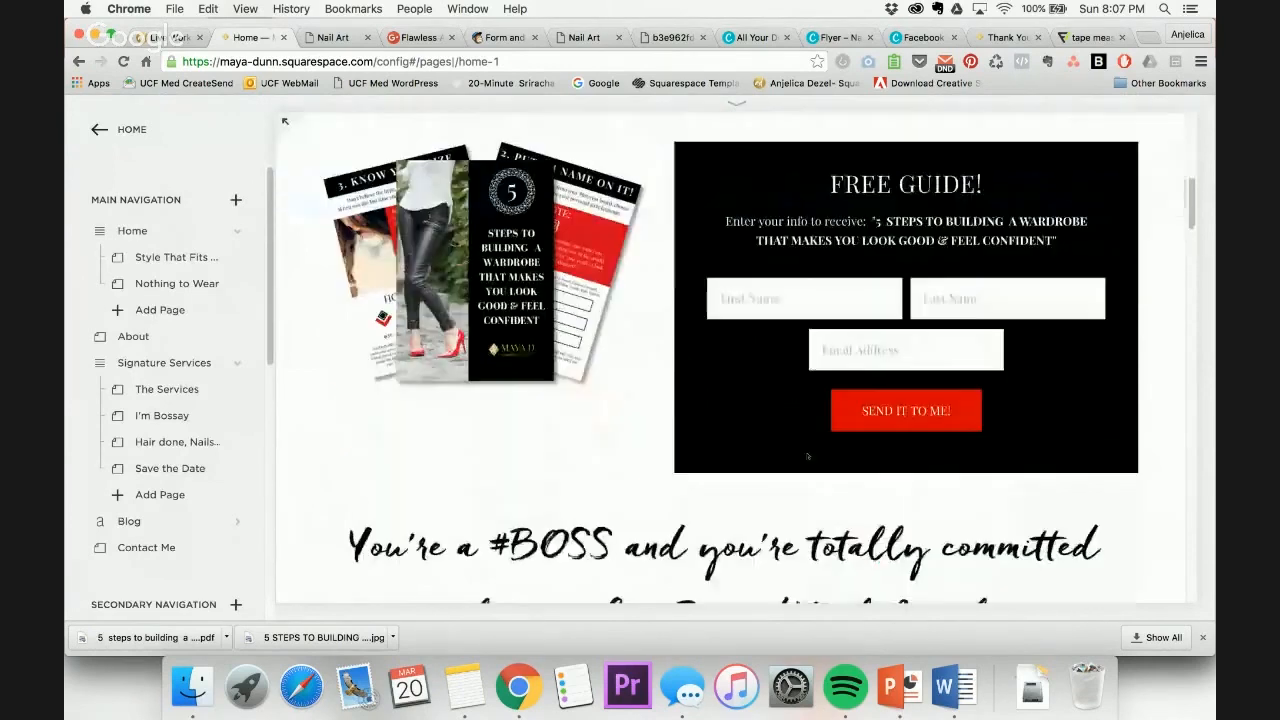
right_click(986, 299)
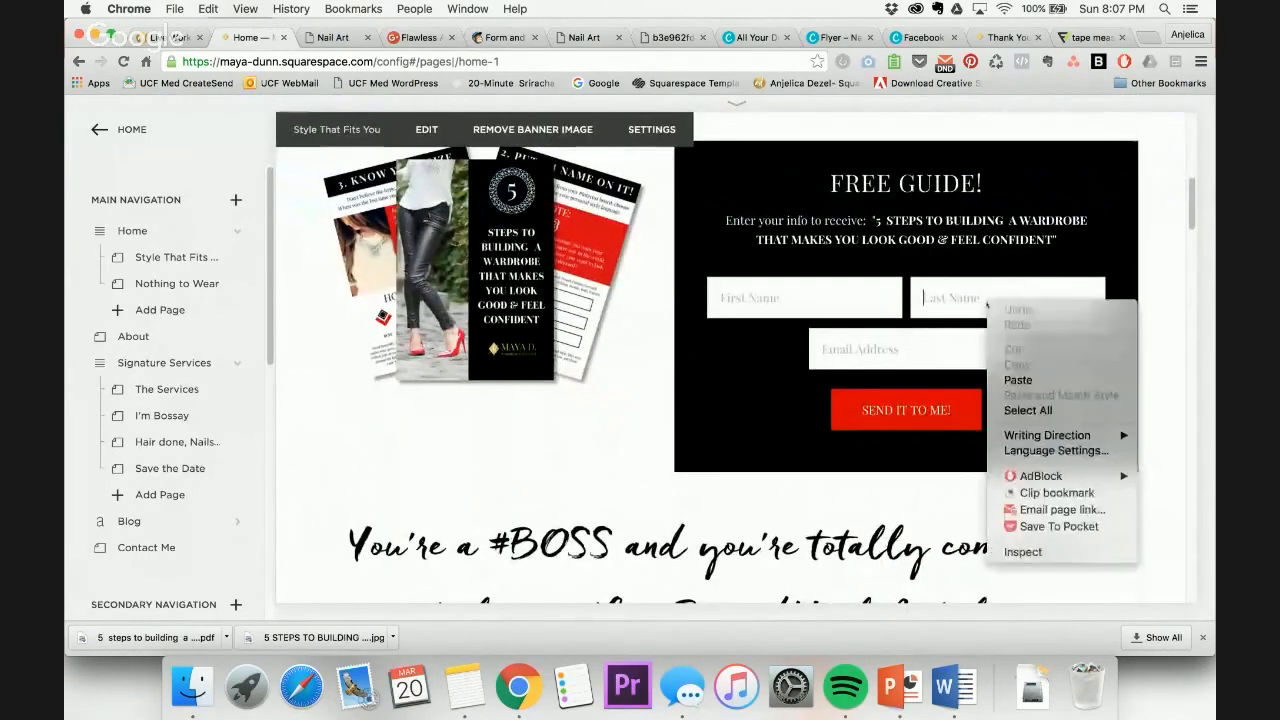
click(1012, 265)
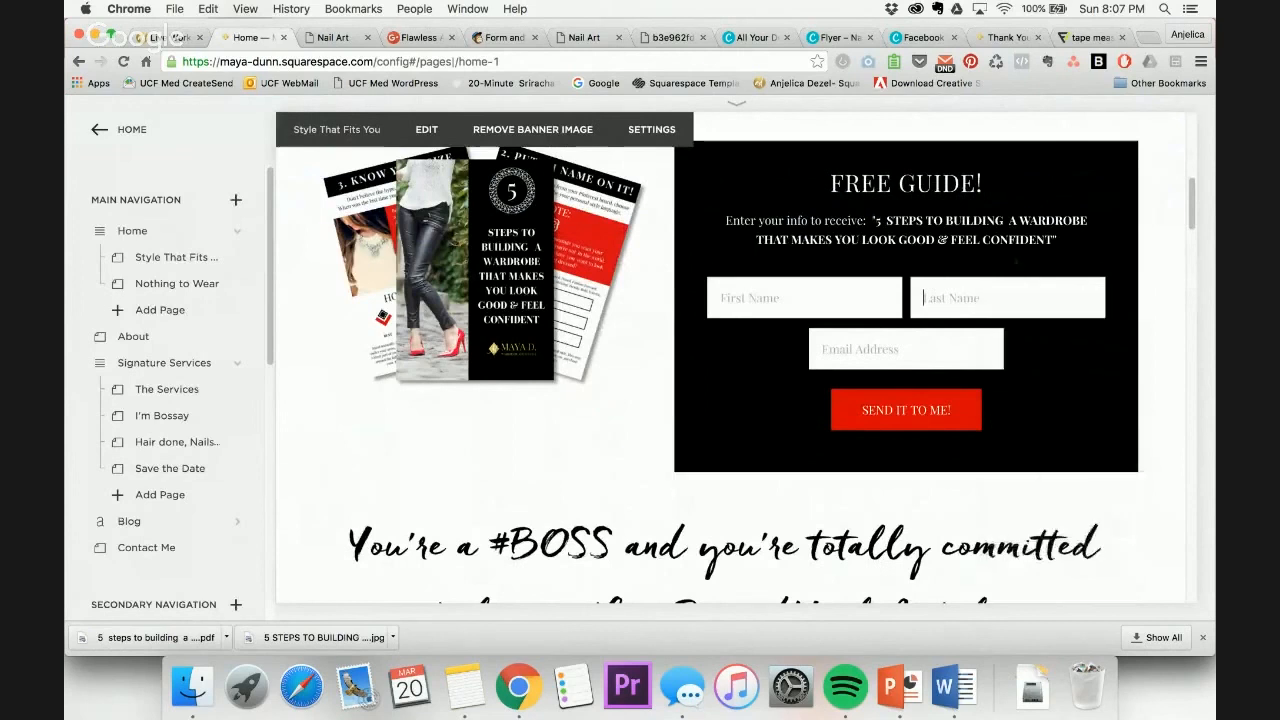
right_click(1016, 294)
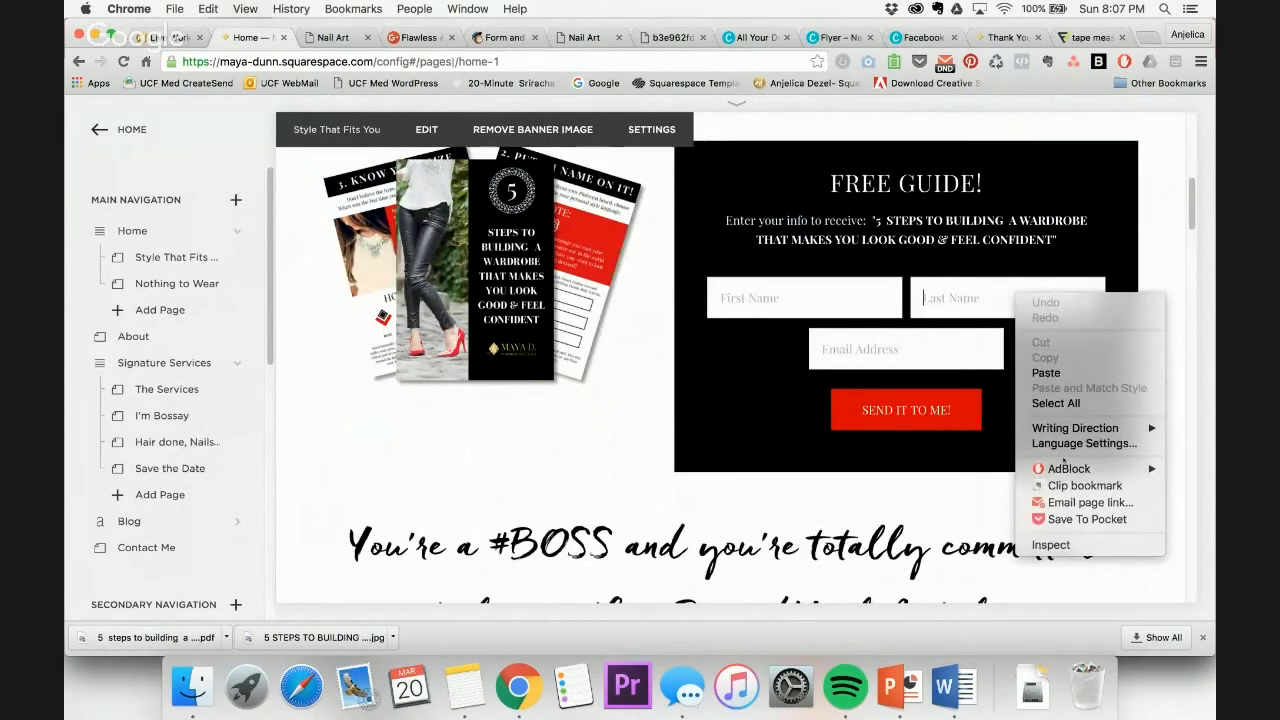
click(1050, 545)
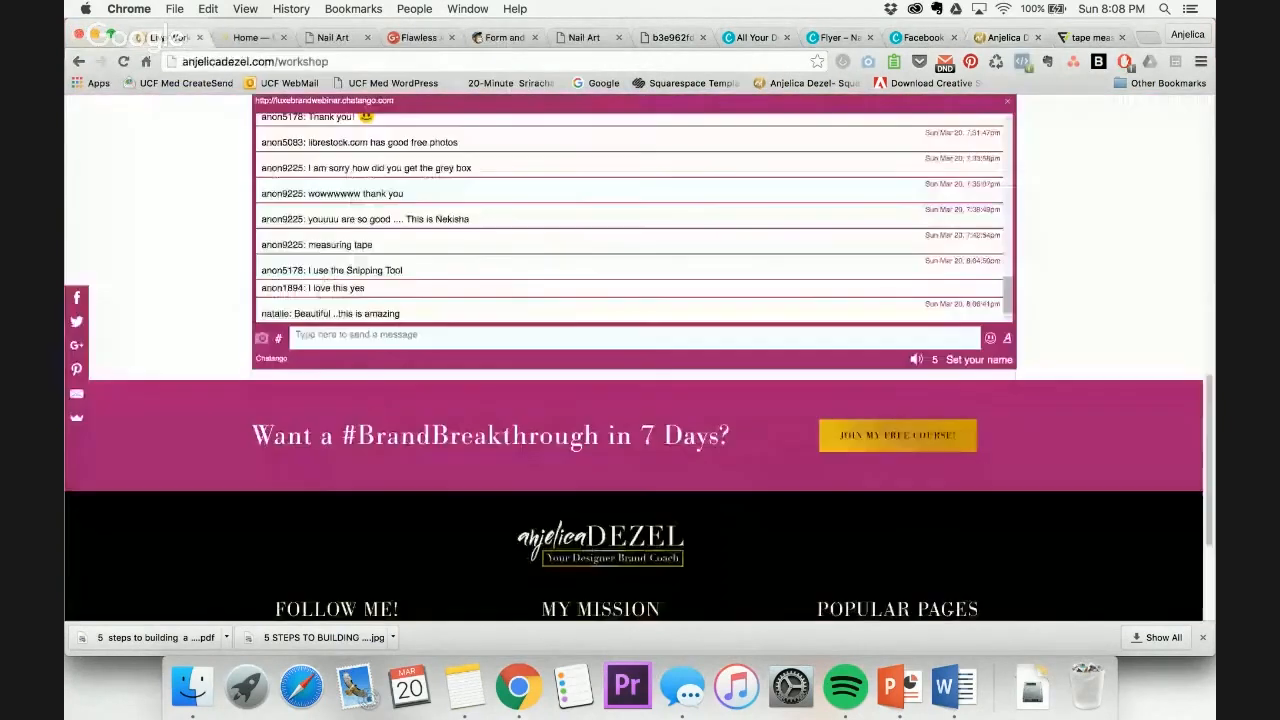
Post the CSS snippet ".newsletter-form-body .last-name { display: none;}" in the workshop page's chat
click(368, 338)
text(.newsletter-form-body .last-name {     display: none;})
key(Return)
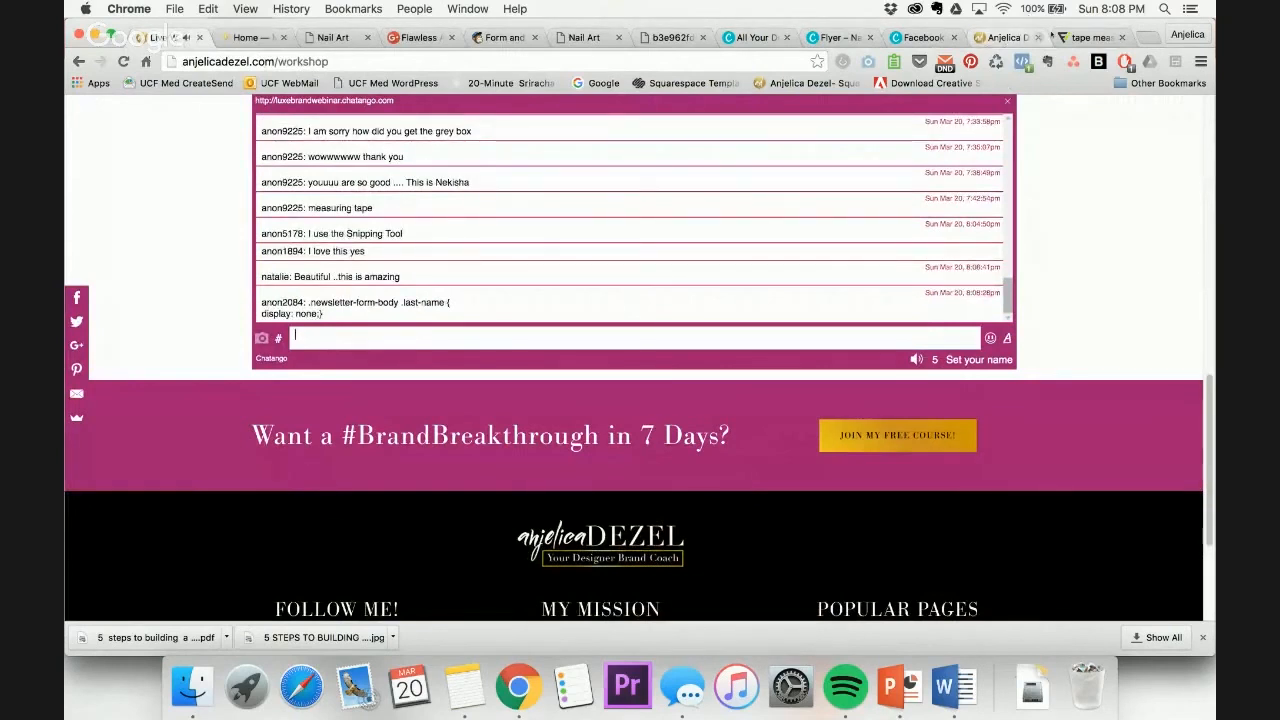
In Squarespace, add and save the custom CSS rule ".newsletter-form-body .last-name { display: none;}" to hide the form's Last Name field
click(254, 37)
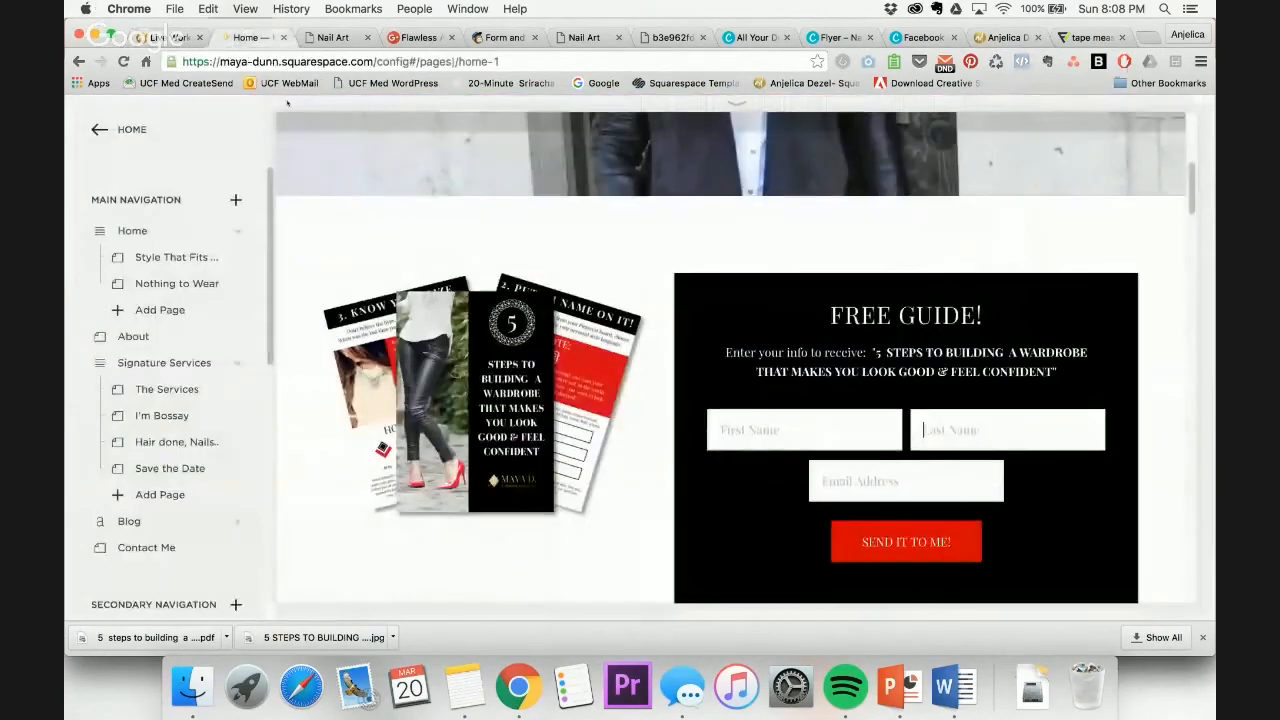
click(99, 129)
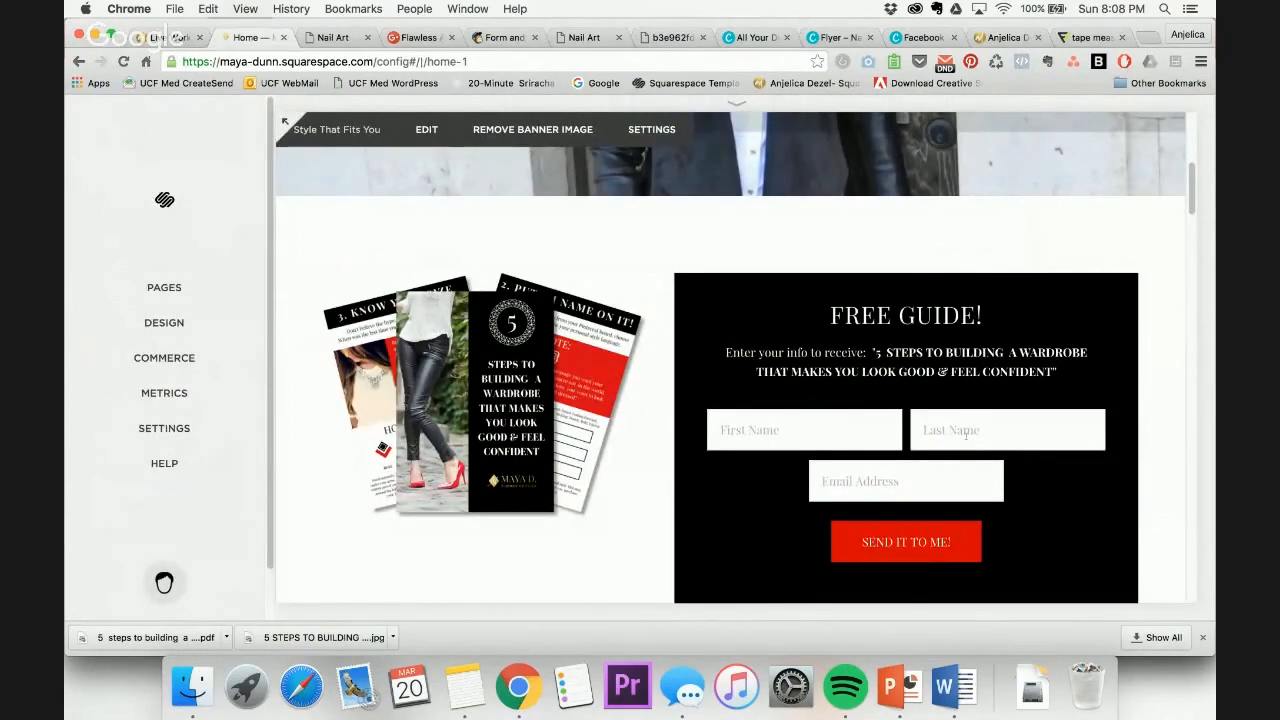
click(164, 322)
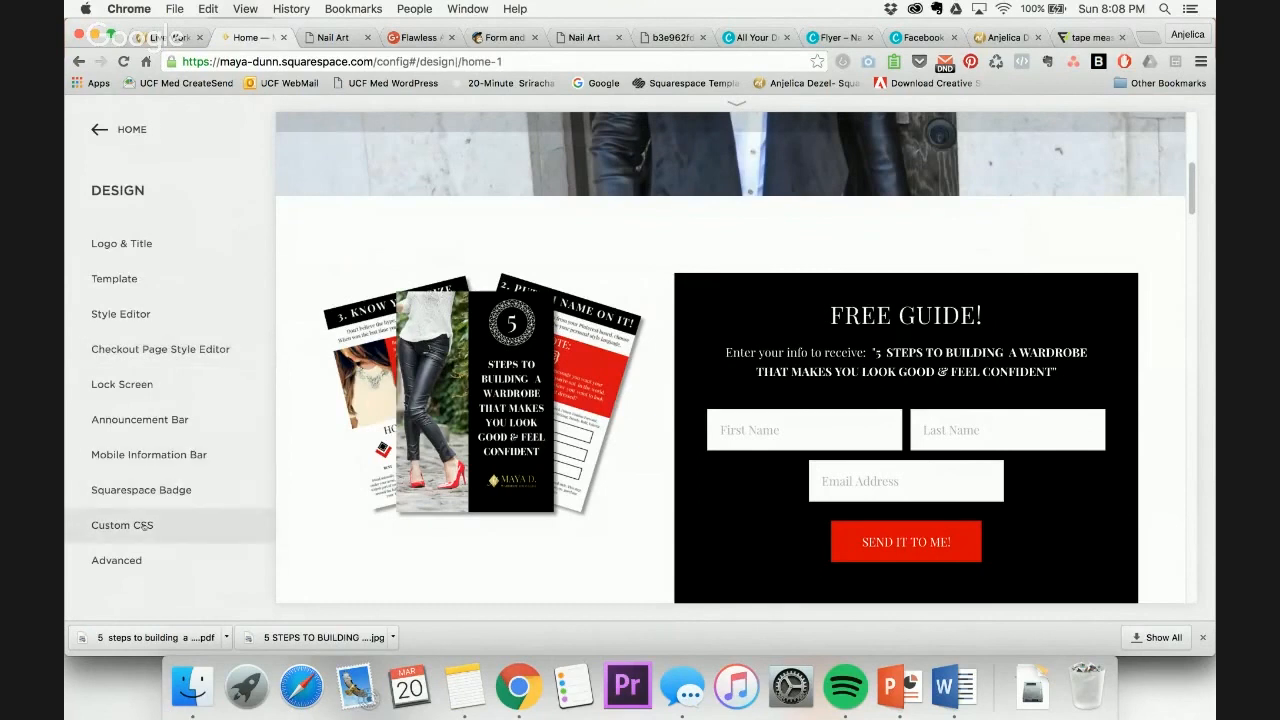
click(146, 526)
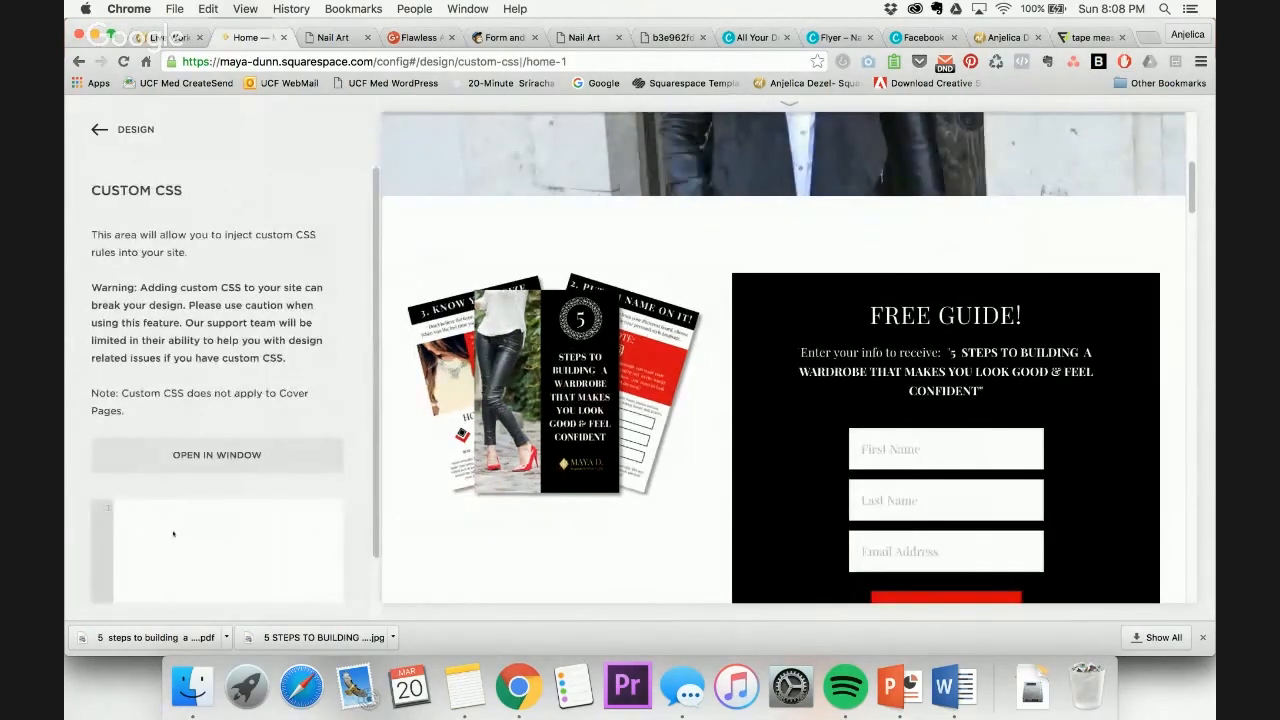
text(.newsletter-form-body .last-name {     display: none;})
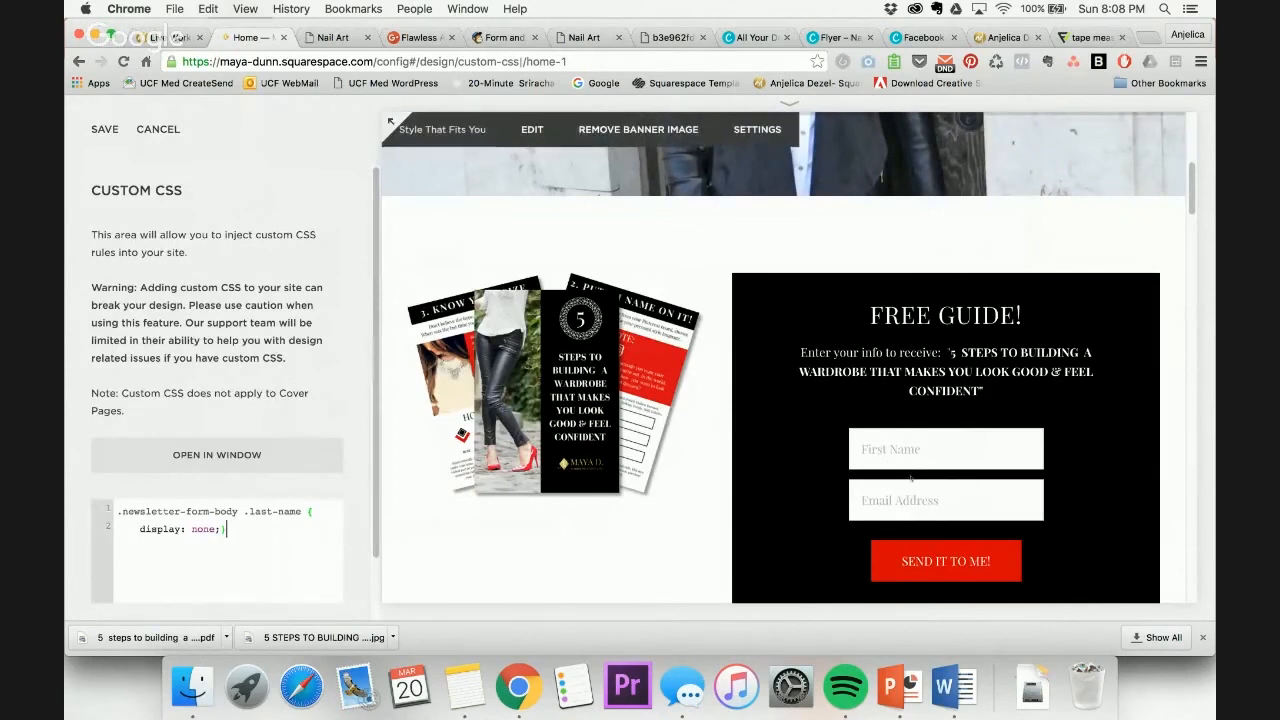
scroll(130, 234, down, 2)
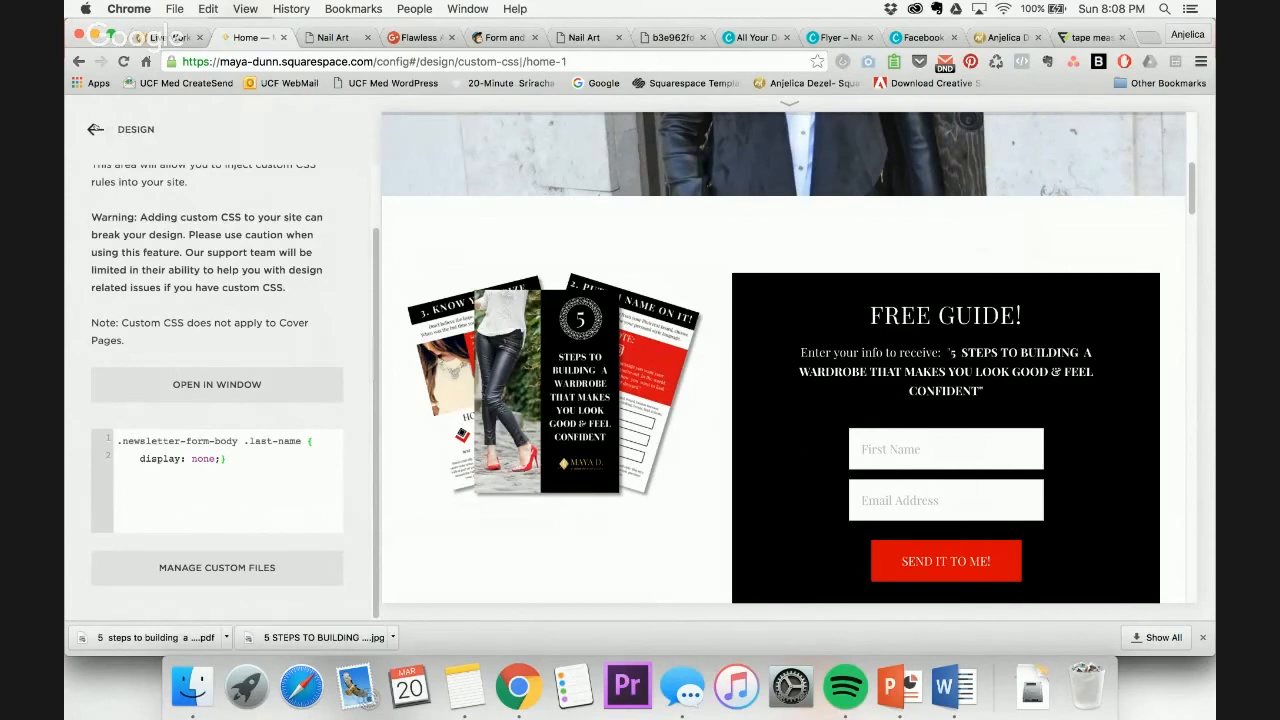
click(95, 129)
click(95, 129)
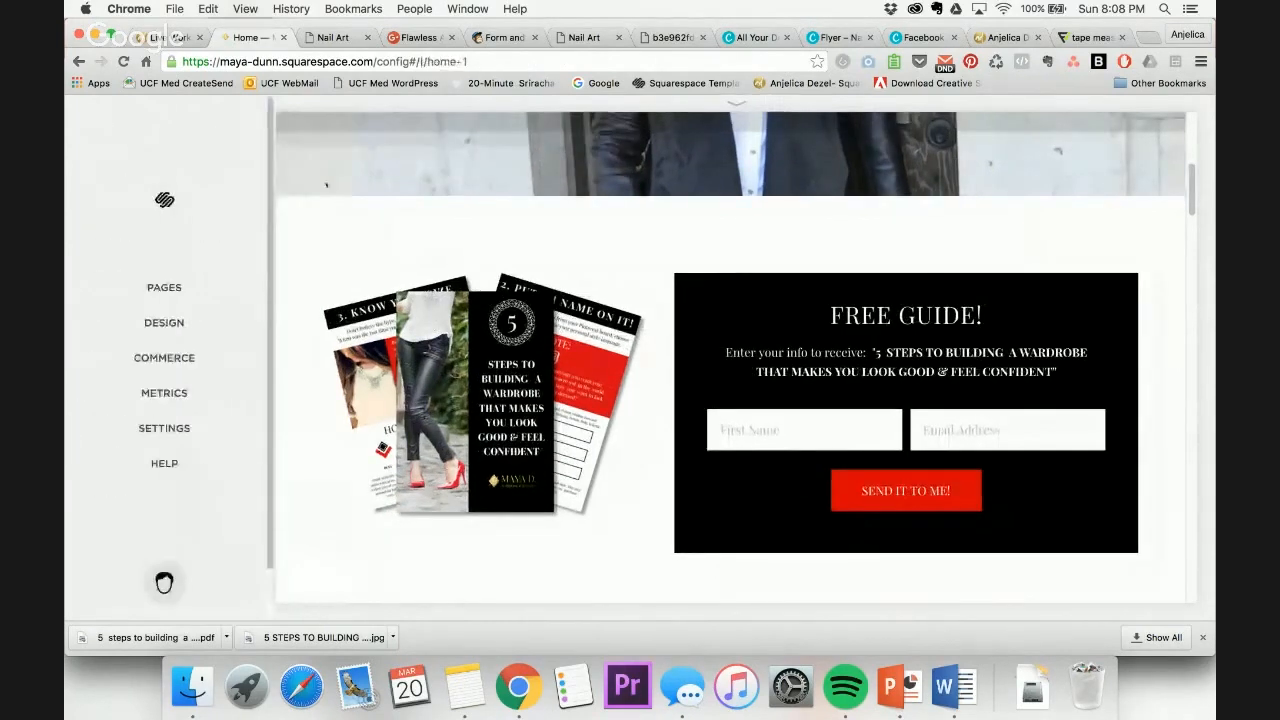
View the home page in full-screen preview and examine the Free Guide form beside the mockup image
key(Escape)
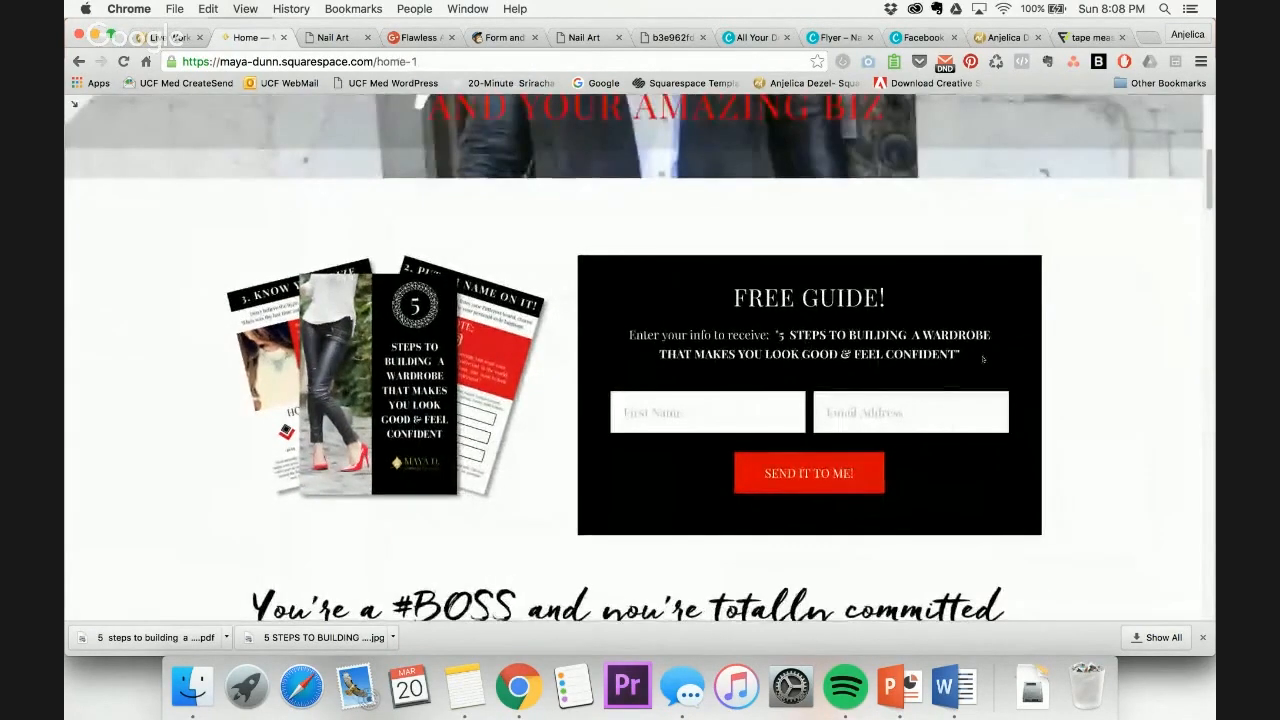
scroll(983, 358, down, 1)
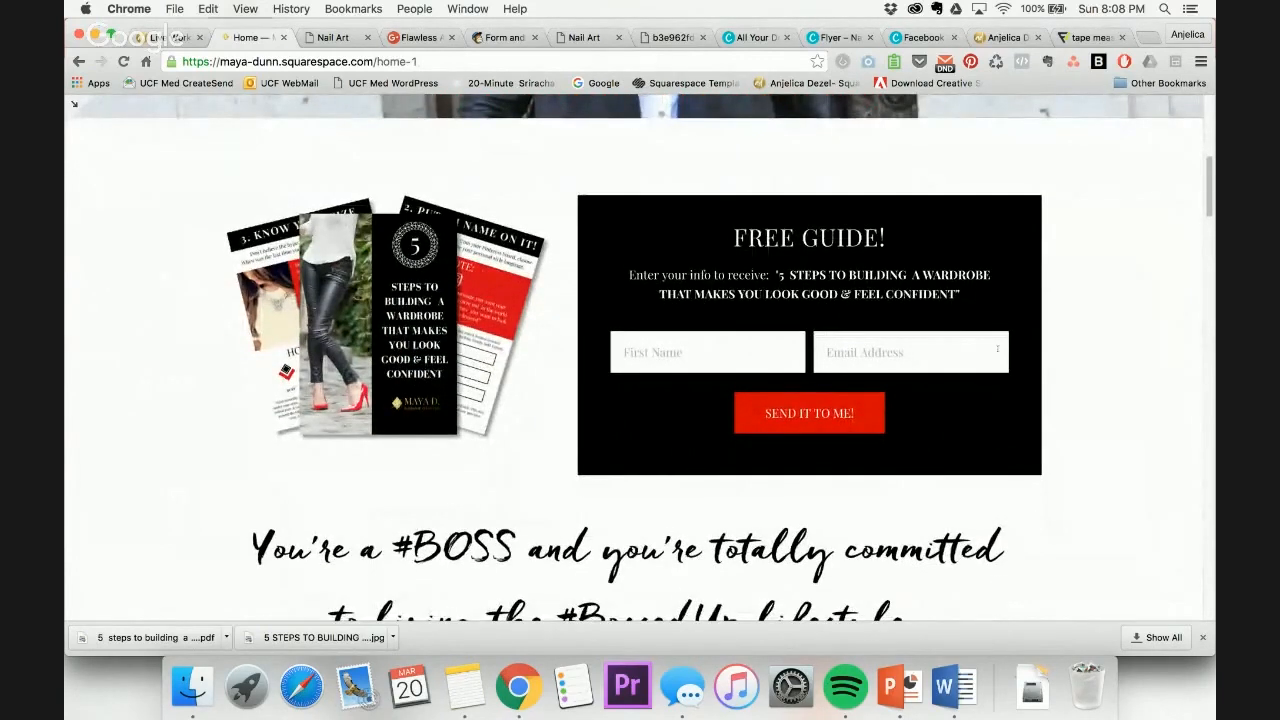
scroll(997, 349, up, 3)
scroll(997, 349, down, 1)
scroll(997, 349, up, 1)
scroll(997, 349, up, 1)
scroll(997, 349, down, 2)
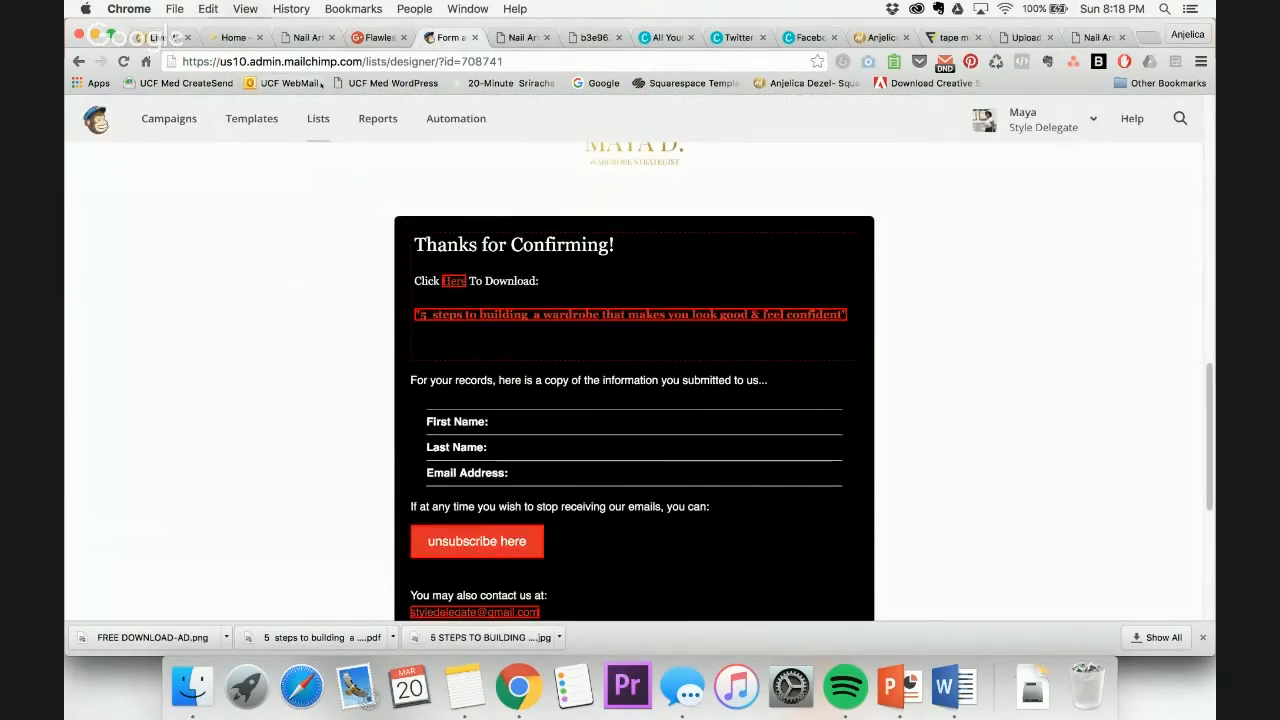
Open MailChimp's "Thanks for Confirming!" content for editing and upload "Maya freebie Image.png" for insertion
mouse_move(681, 261)
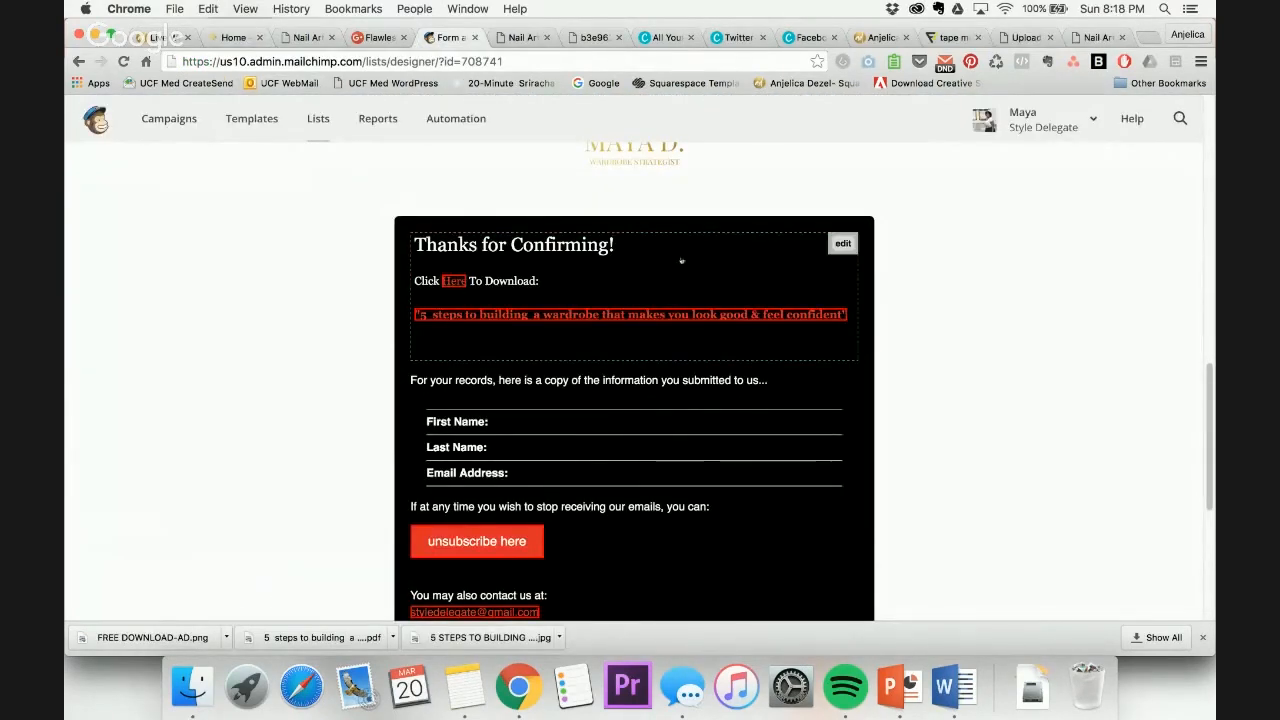
click(838, 247)
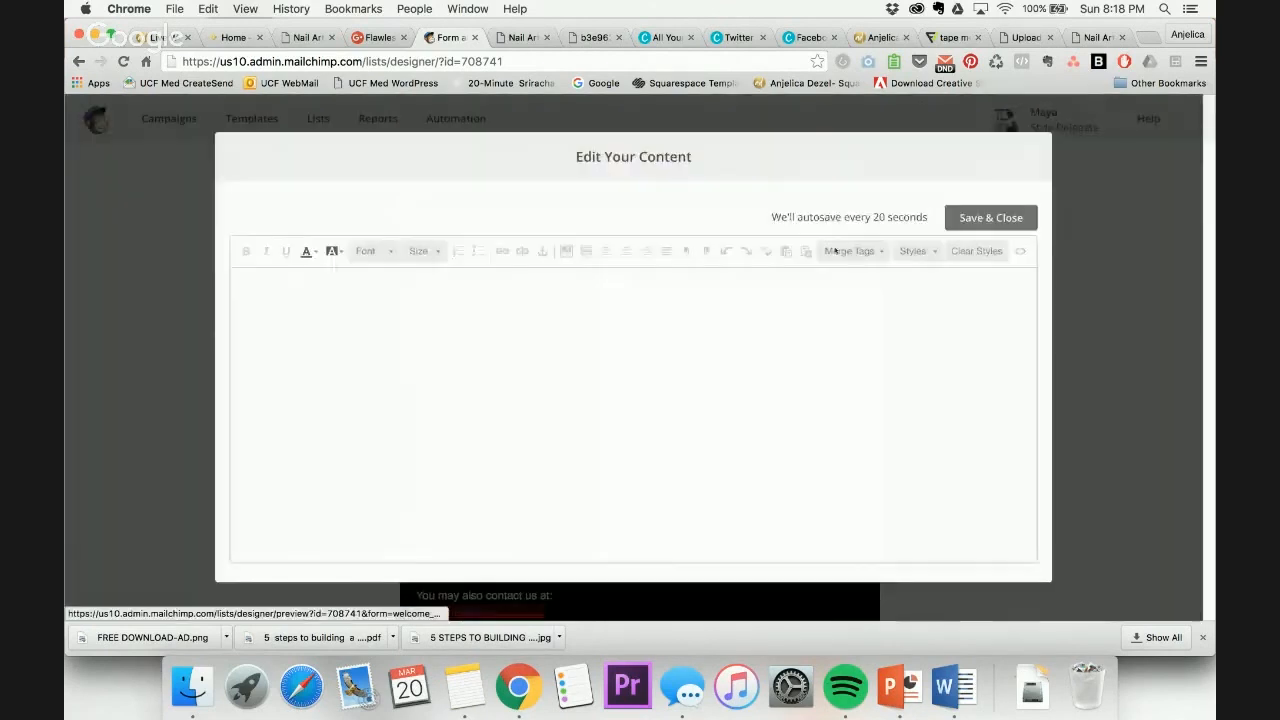
click(795, 345)
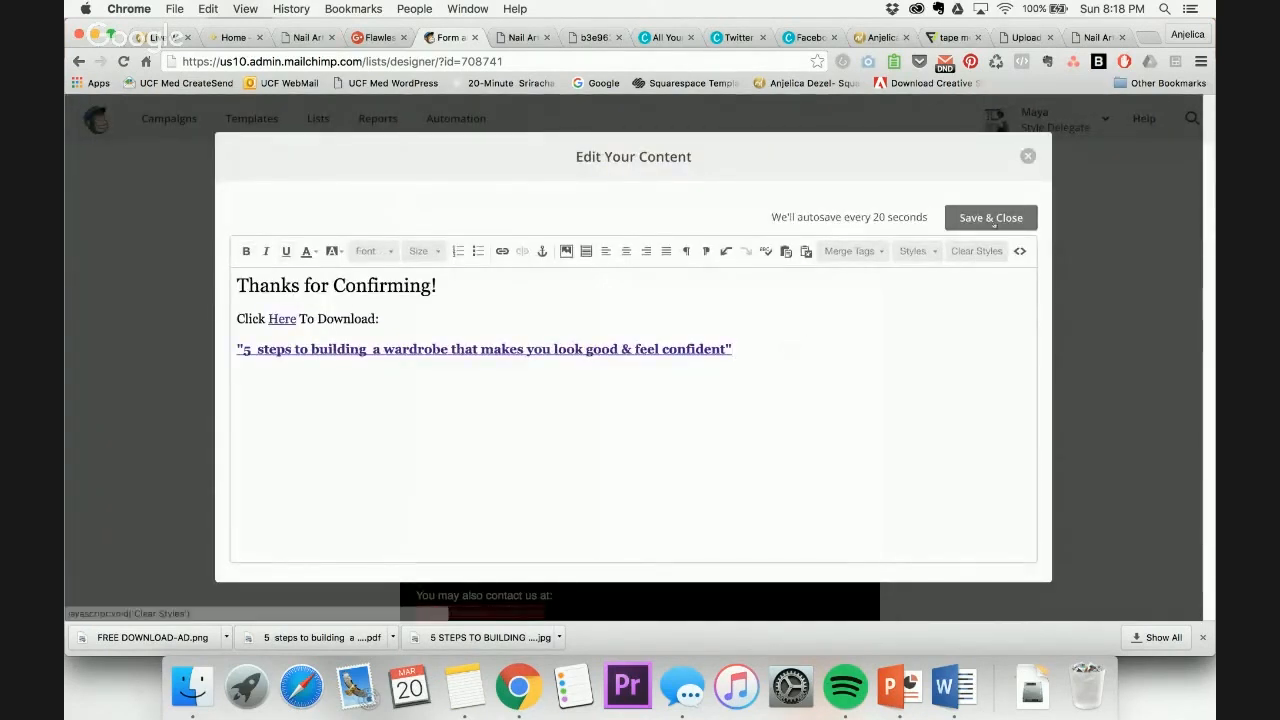
click(565, 252)
click(1158, 196)
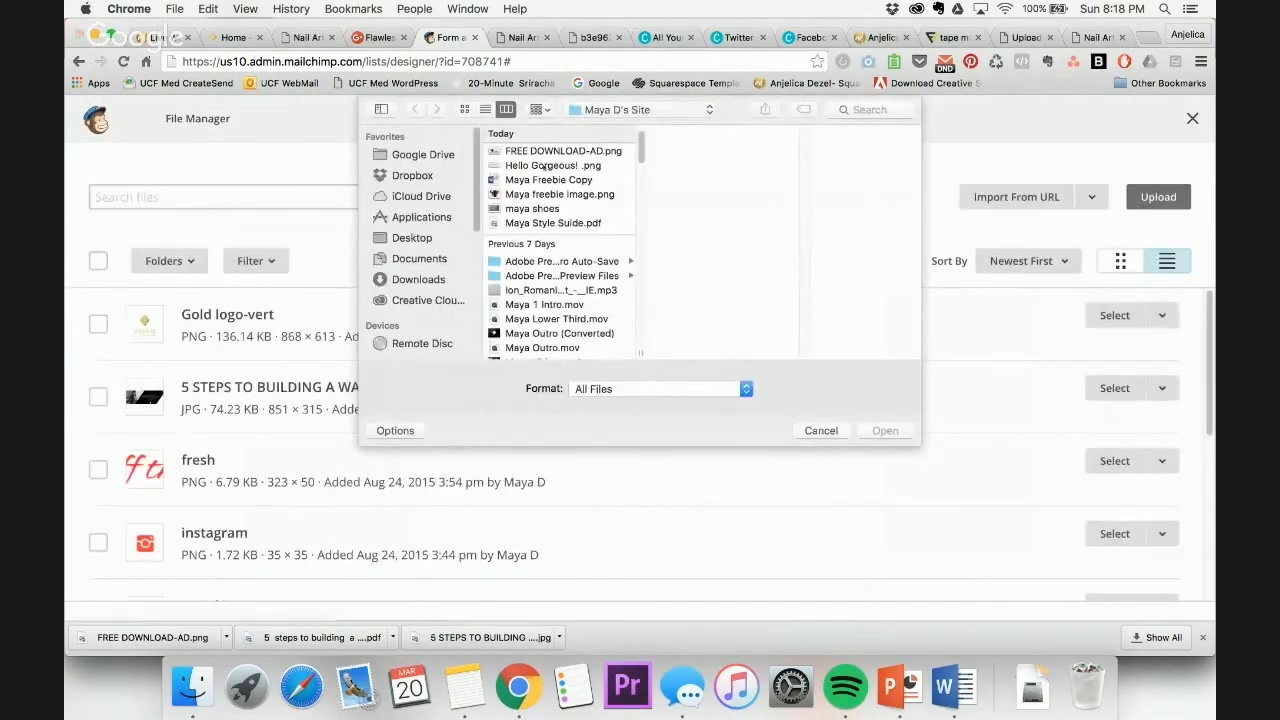
click(548, 194)
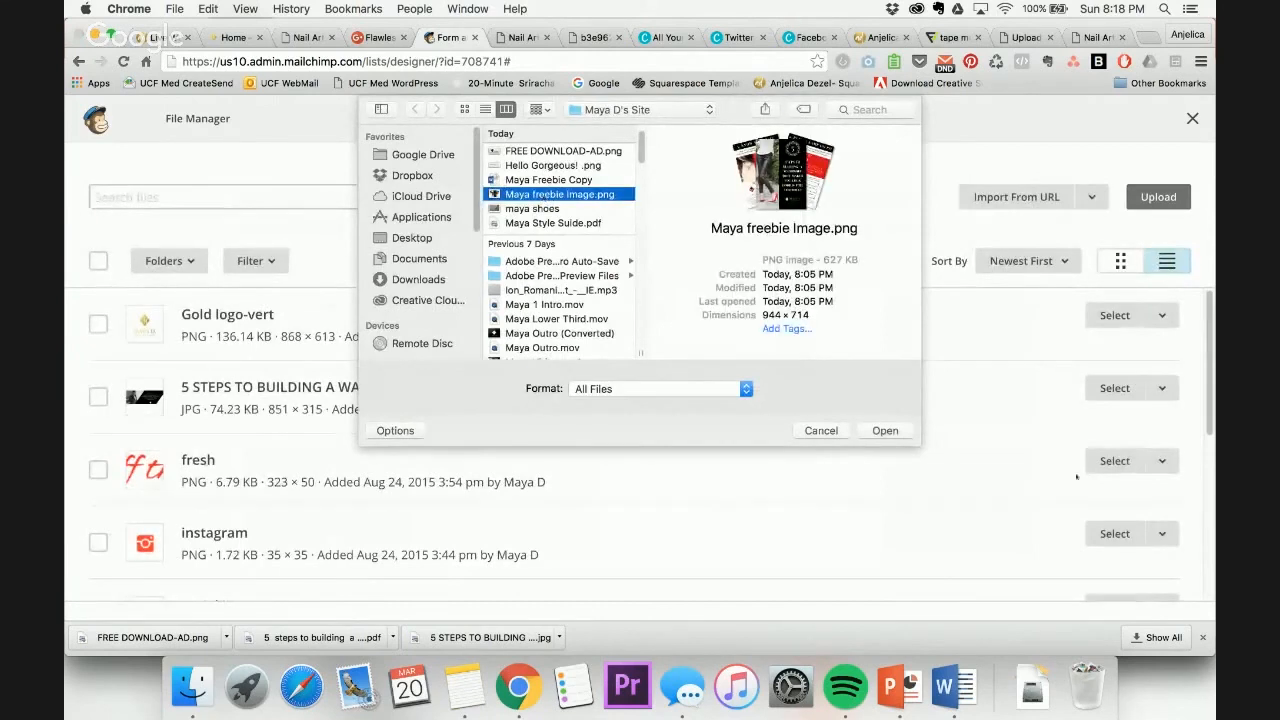
click(880, 432)
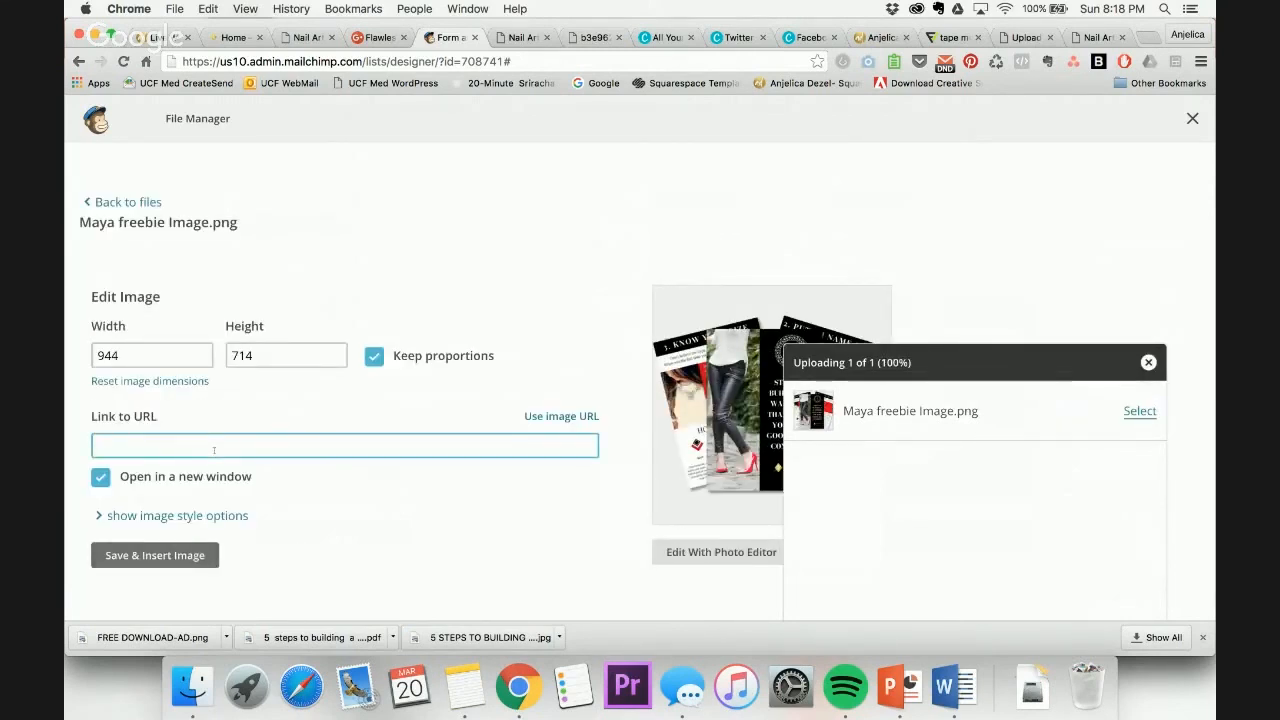
Link the uploaded mockup image to the 5-steps guide PDF, resize it proportionally to 300 × 226, and insert it
key(super+v)
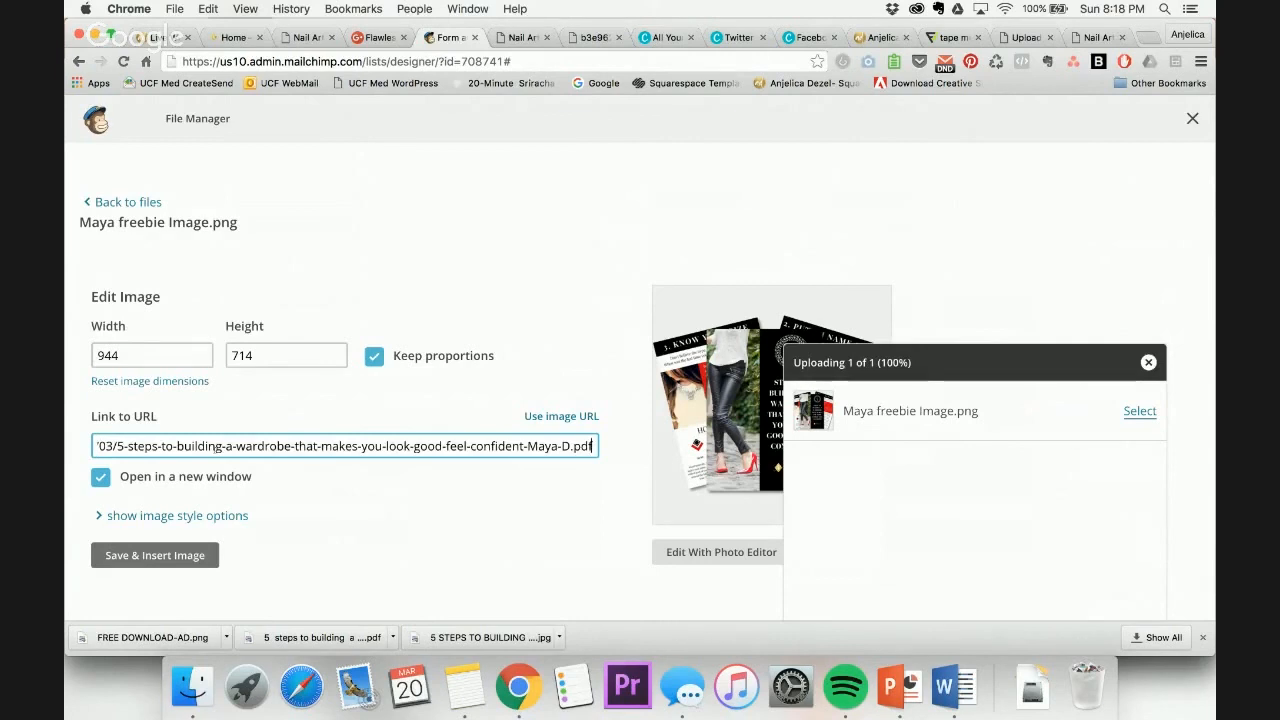
click(200, 556)
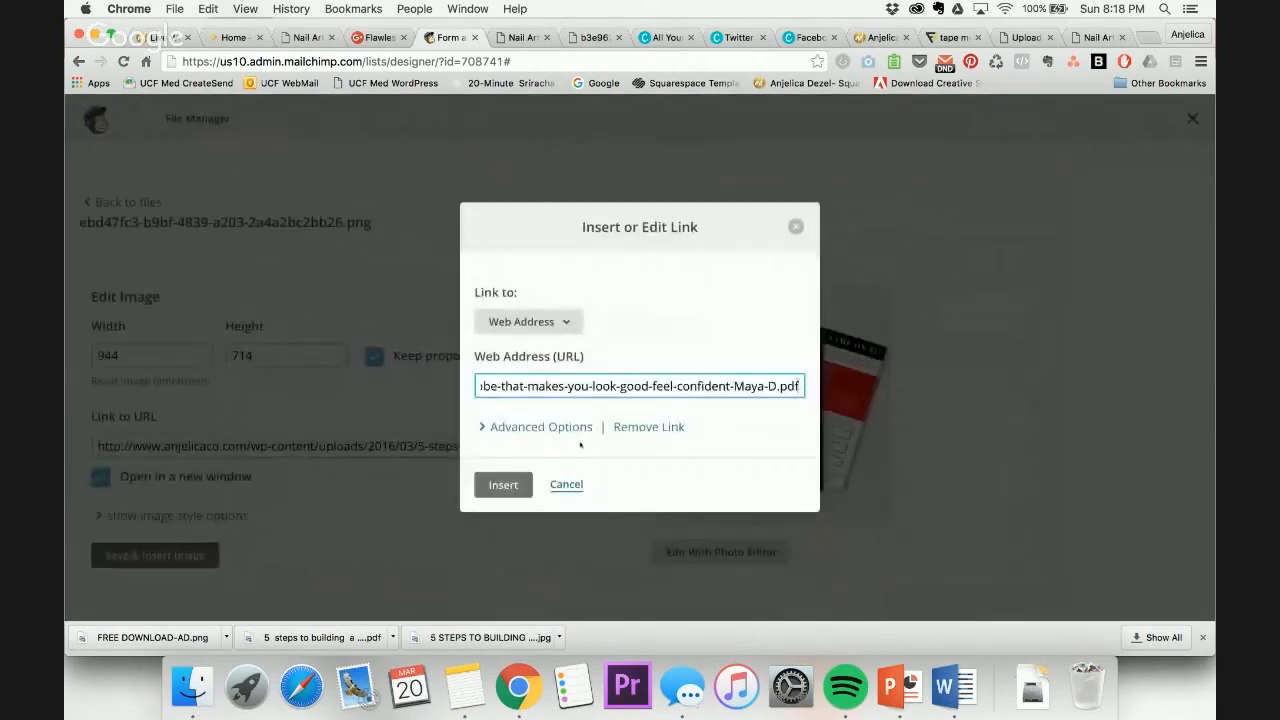
click(508, 485)
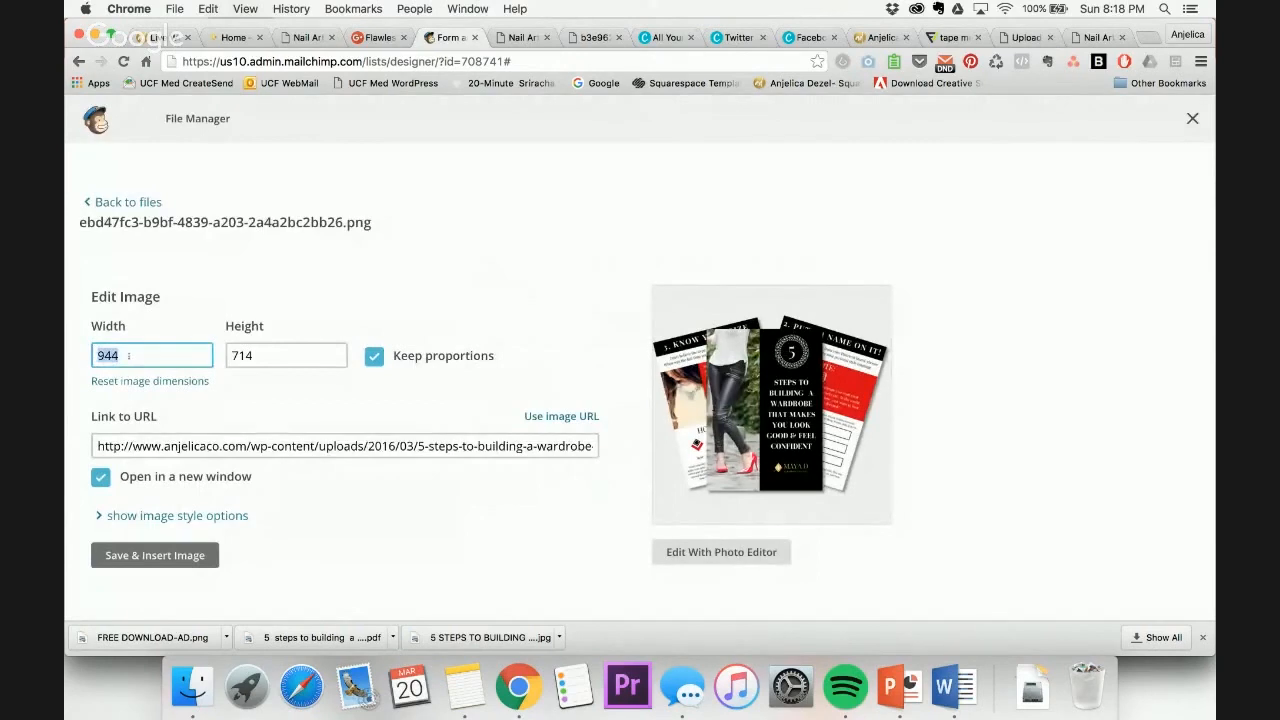
click(273, 352)
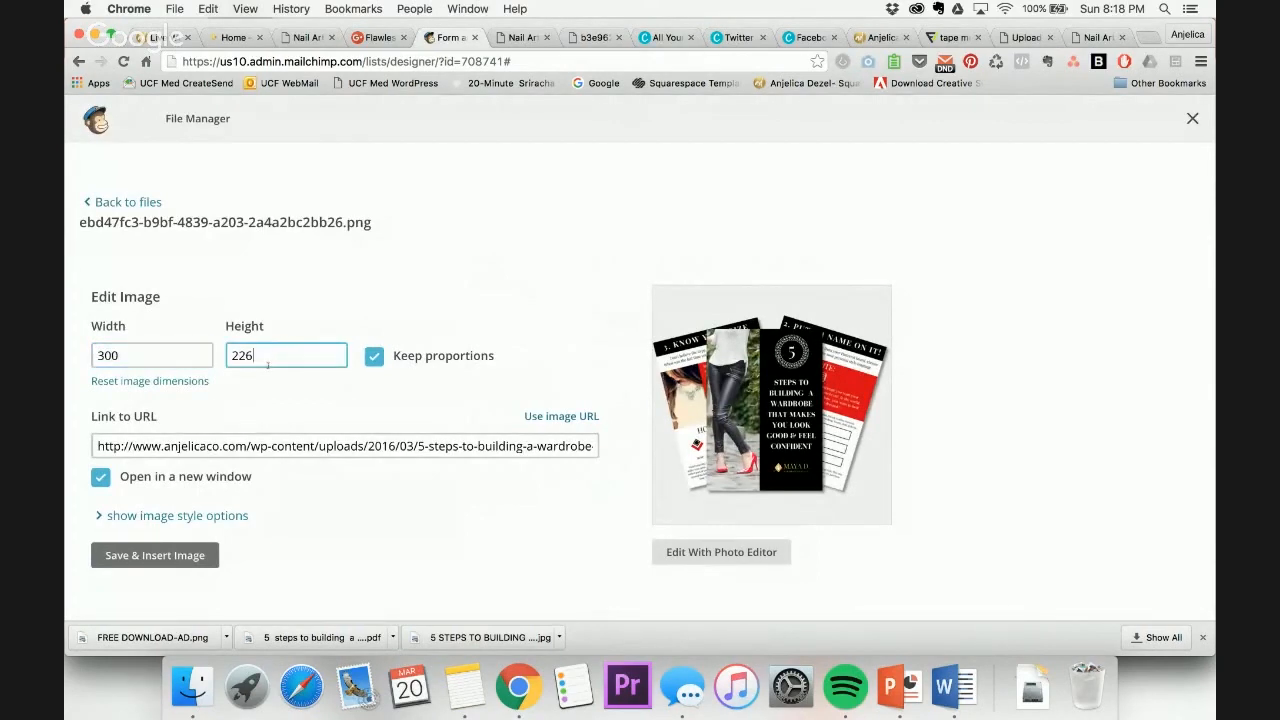
click(188, 555)
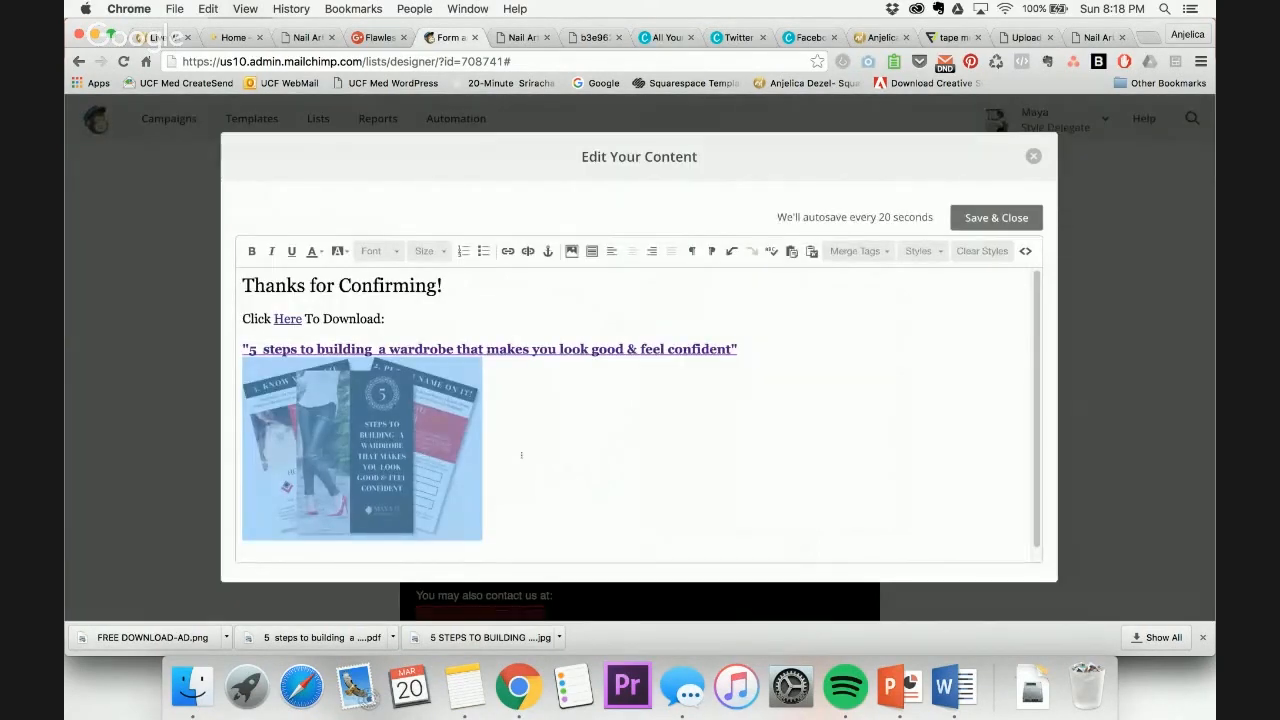
Center the mockup image and the three text lines above it, and save the content
click(521, 455)
click(632, 251)
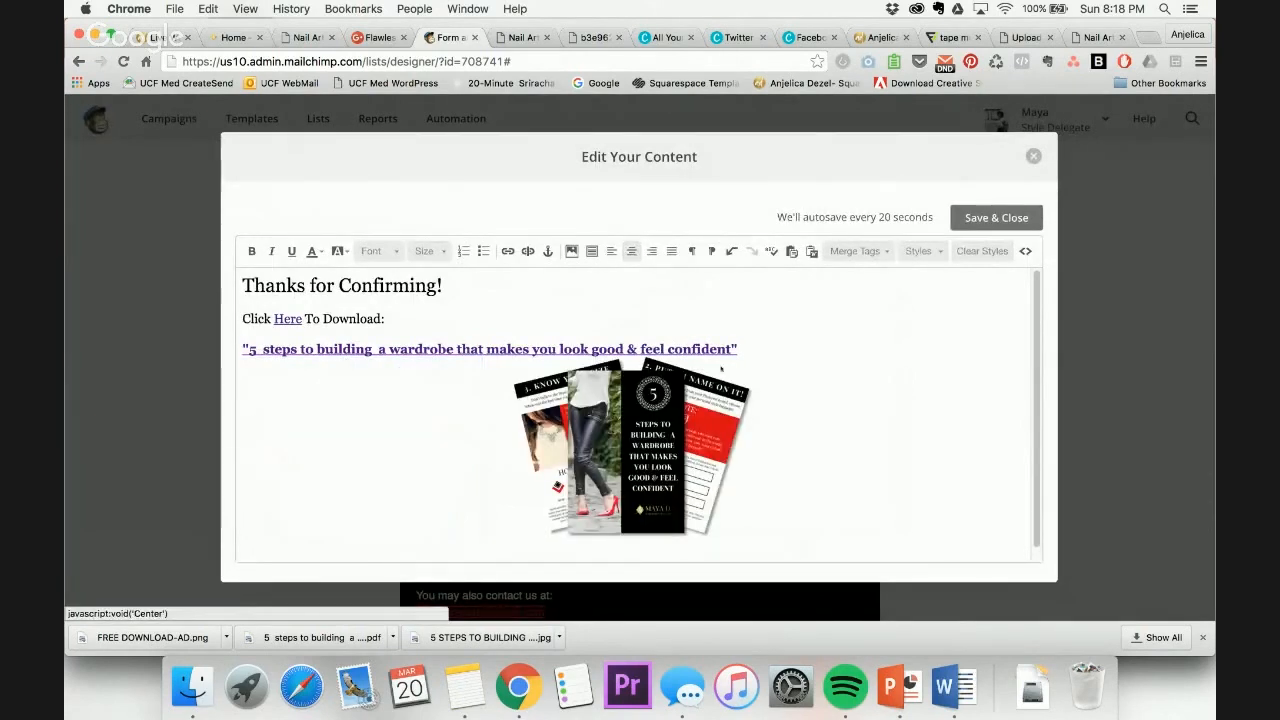
drag(774, 349, 65, 277)
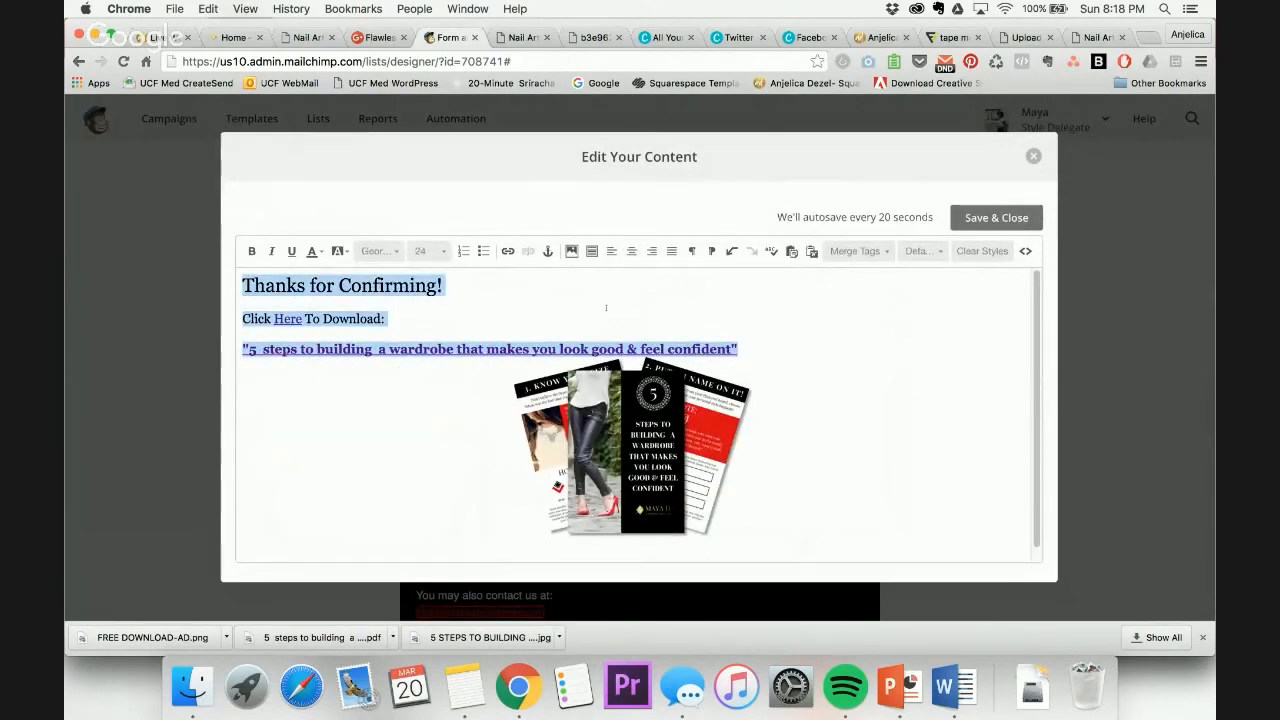
click(631, 251)
click(821, 313)
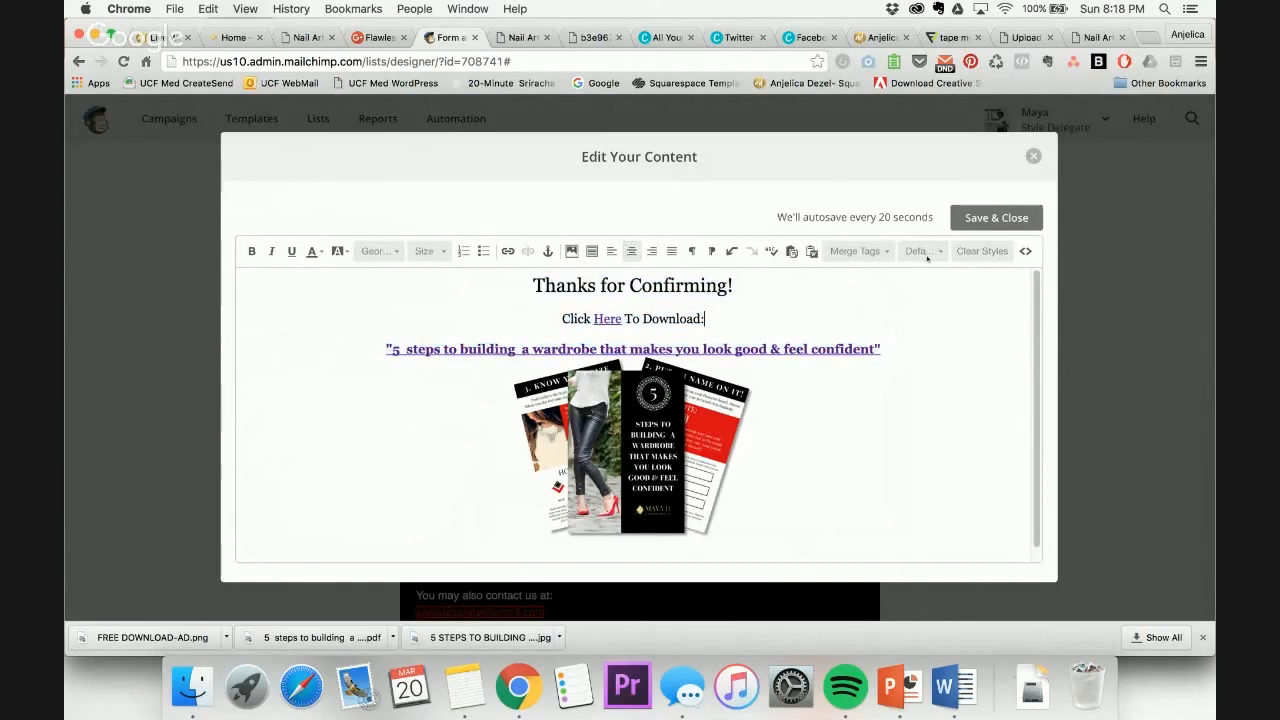
click(990, 217)
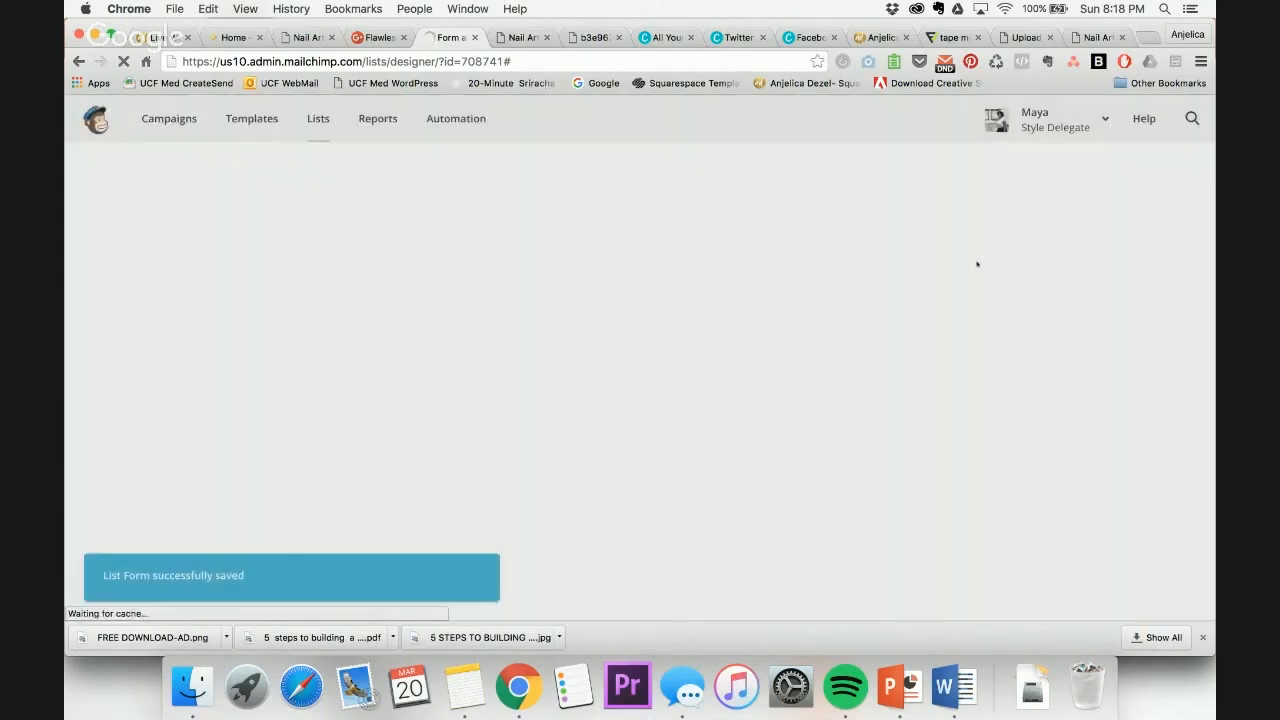